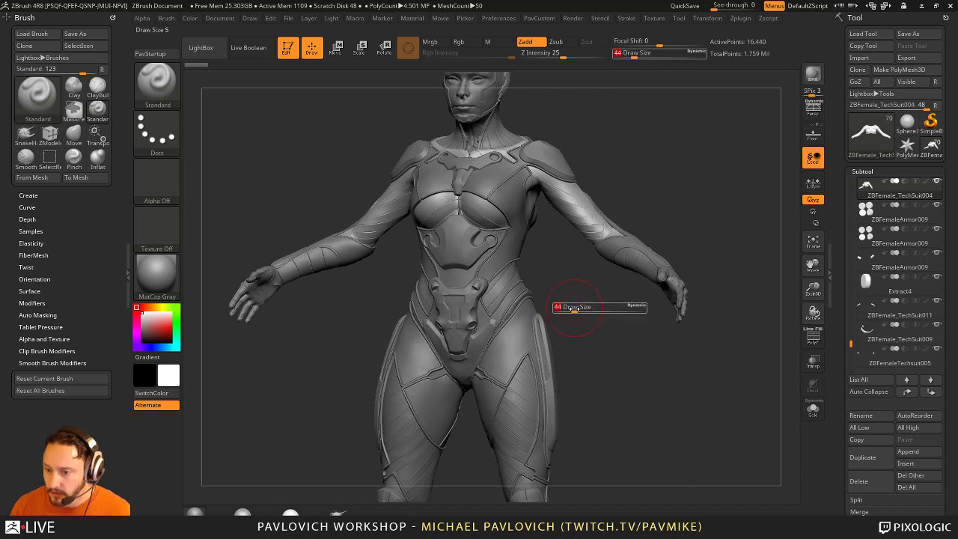
Step: Make the Skin_ZSphere9_2 back piece the active subtool and show its Tool > ArrayMesh settings
{"action": "mouse_move", "coordinate": [575, 309]}
{"action": "left_mouse_down", "text": "alt"}
{"action": "mouse_move", "coordinate": [642, 289]}
{"action": "mouse_move", "coordinate": [736, 230]}
{"action": "mouse_move", "coordinate": [718, 217]}
{"action": "mouse_move", "coordinate": [538, 239]}
{"action": "mouse_move", "coordinate": [509, 255]}
{"action": "left_mouse_up", "text": "alt"}
{"action": "left_click", "coordinate": [496, 260], "text": "alt"}
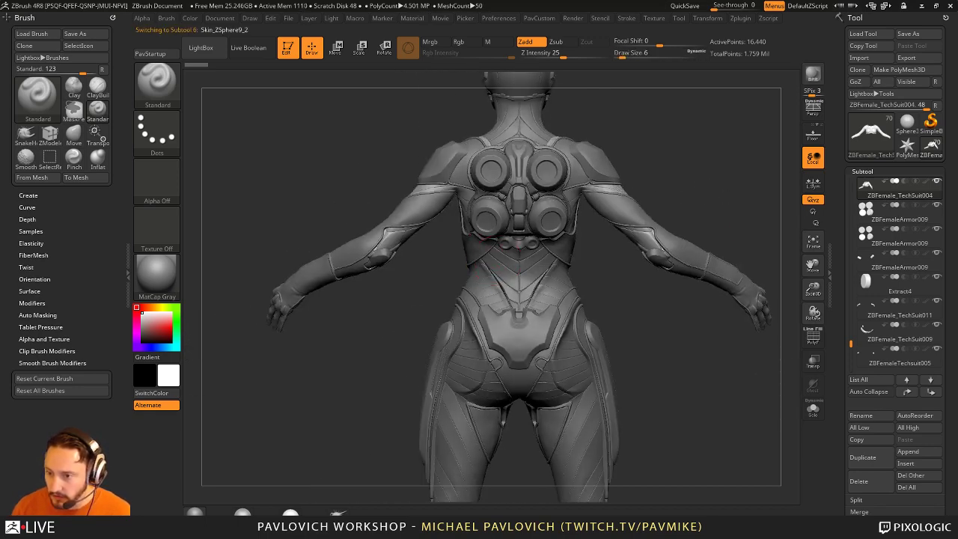
{"action": "left_click_drag", "start_coordinate": [719, 369], "coordinate": [681, 358], "text": "alt"}
{"action": "scroll", "coordinate": [891, 225], "scroll_direction": "down", "scroll_amount": 5}
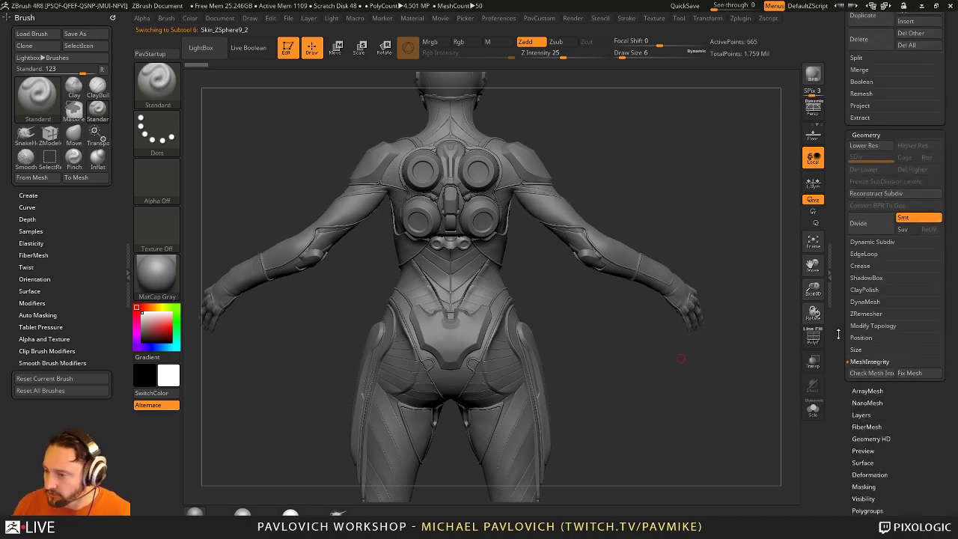
{"action": "left_click", "coordinate": [867, 390]}
{"action": "scroll", "coordinate": [882, 315], "scroll_direction": "down", "scroll_amount": 3}
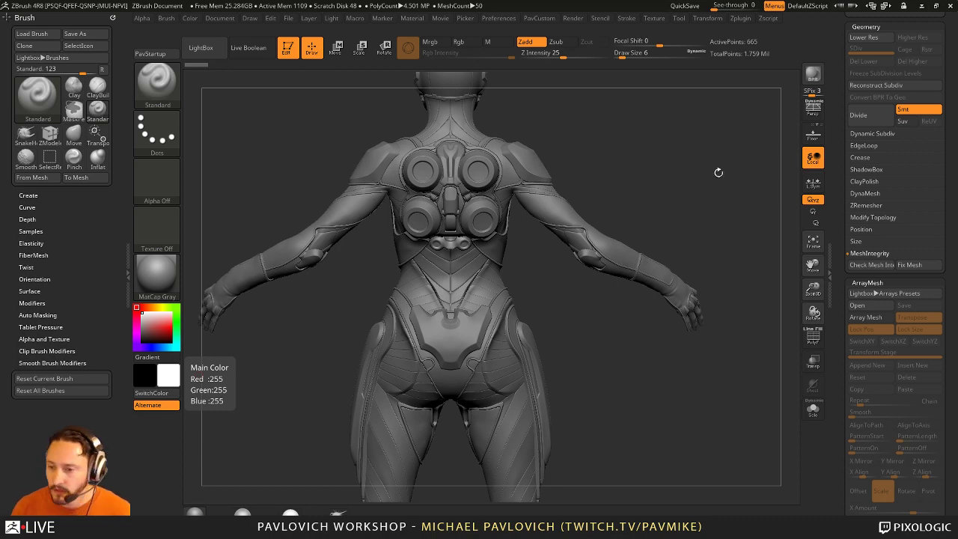
Step: Turn on Array Mesh for the back piece with Lock Pos, Lock Size and Transpose enabled
{"action": "right_click_drag", "start_coordinate": [718, 172], "coordinate": [683, 196], "text": "alt"}
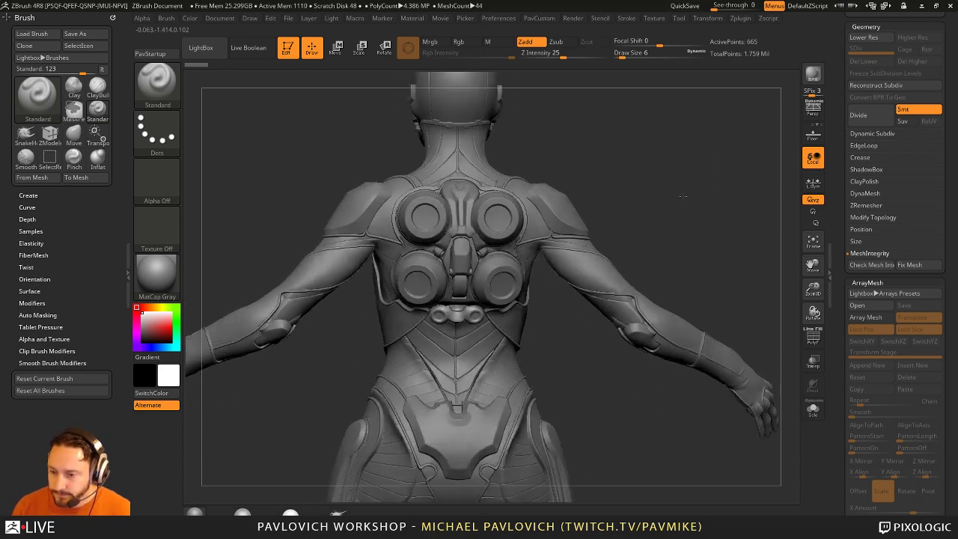
{"action": "left_click", "coordinate": [865, 317]}
{"action": "left_click_drag", "start_coordinate": [839, 326], "coordinate": [840, 245]}
{"action": "left_click_drag", "start_coordinate": [629, 211], "coordinate": [697, 214]}
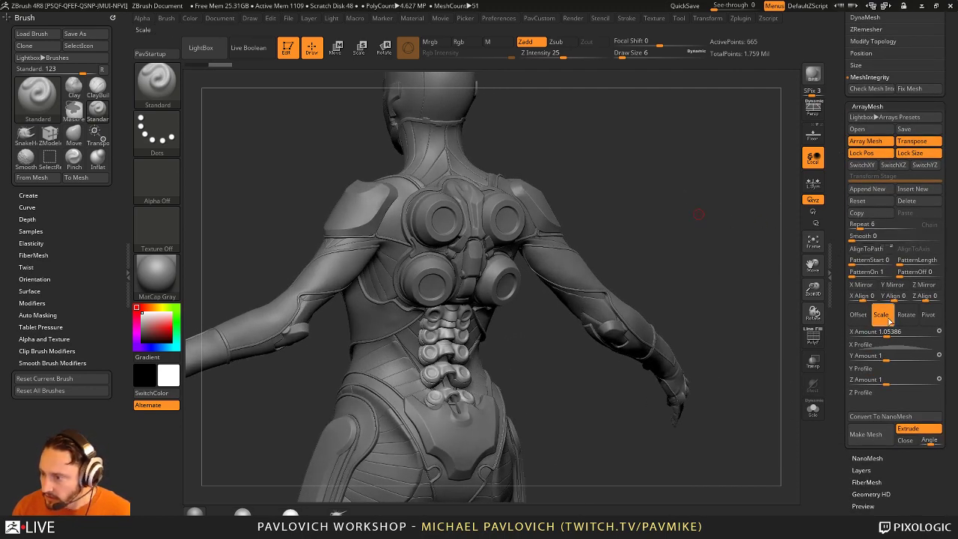
{"action": "left_click", "coordinate": [865, 141]}
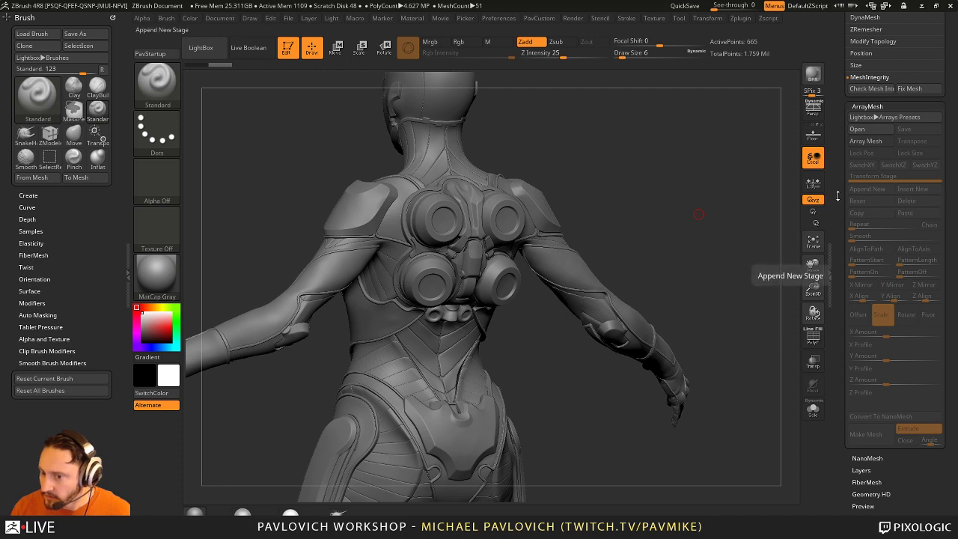
{"action": "left_click_drag", "start_coordinate": [696, 255], "coordinate": [744, 263]}
{"action": "left_click", "coordinate": [865, 141]}
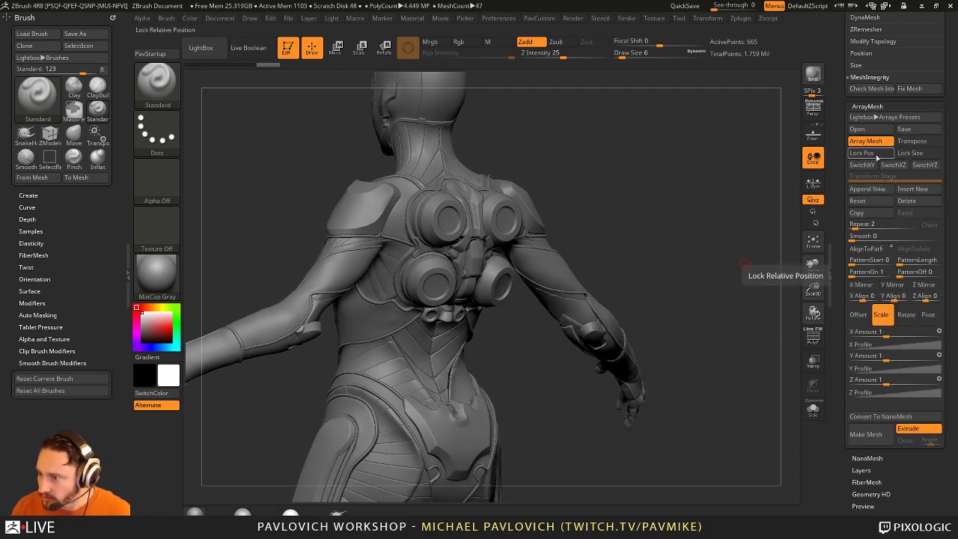
{"action": "left_click", "coordinate": [861, 153]}
{"action": "left_click", "coordinate": [909, 153]}
{"action": "left_click", "coordinate": [911, 141]}
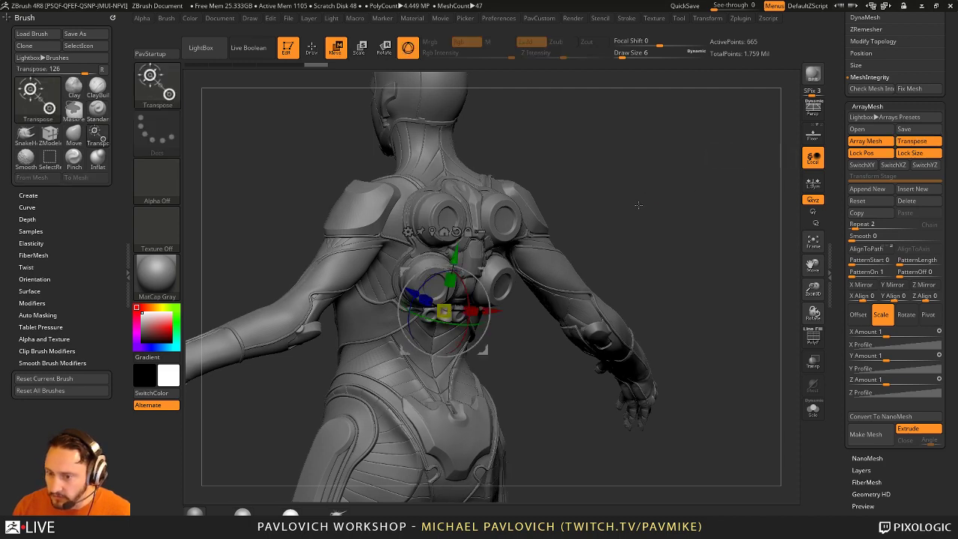
Step: Draw the Transpose line up the spine and pull the array's end copy down the back
{"action": "left_click_drag", "start_coordinate": [639, 204], "coordinate": [595, 212], "text": "shift"}
{"action": "key", "text": "y"}
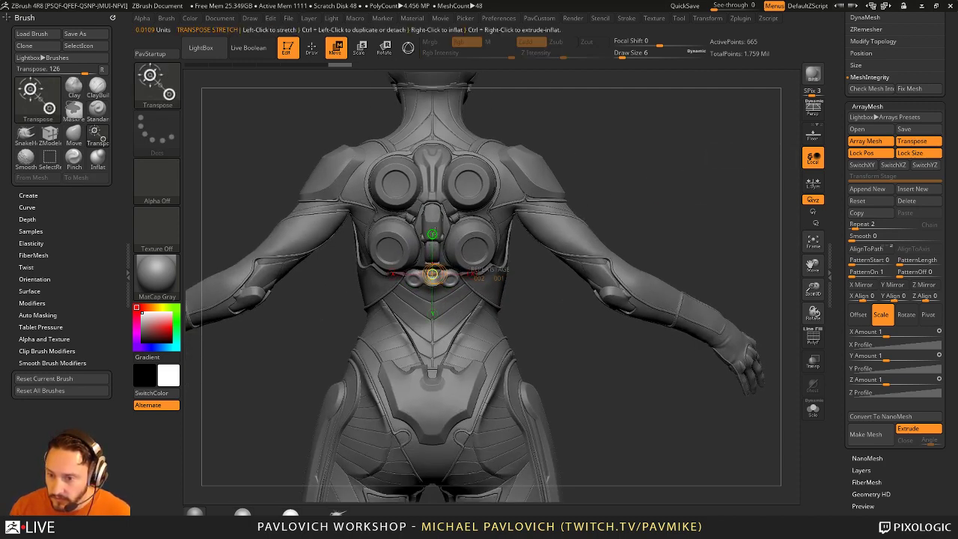
{"action": "left_click_drag", "start_coordinate": [658, 195], "coordinate": [724, 196], "text": "shift"}
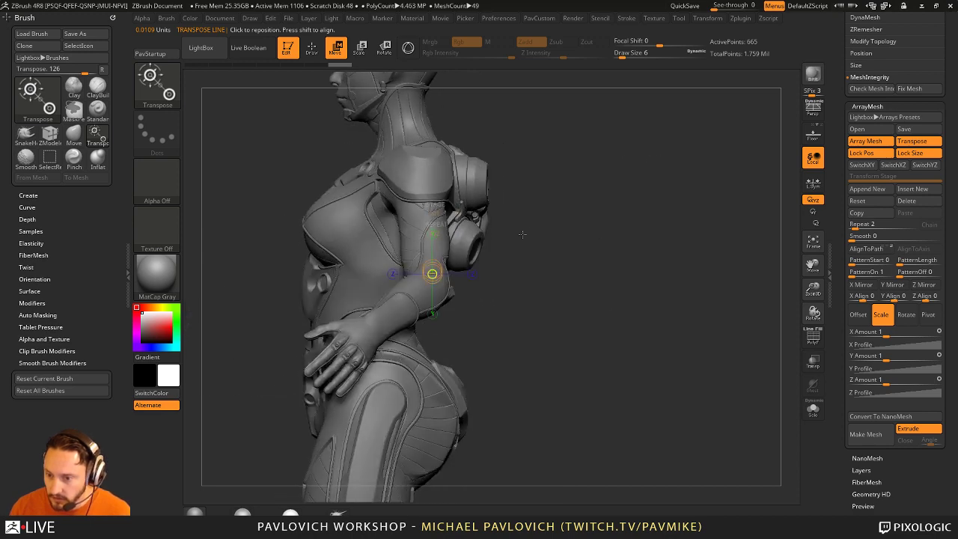
{"action": "left_click_drag", "start_coordinate": [522, 234], "coordinate": [464, 236], "text": "shift"}
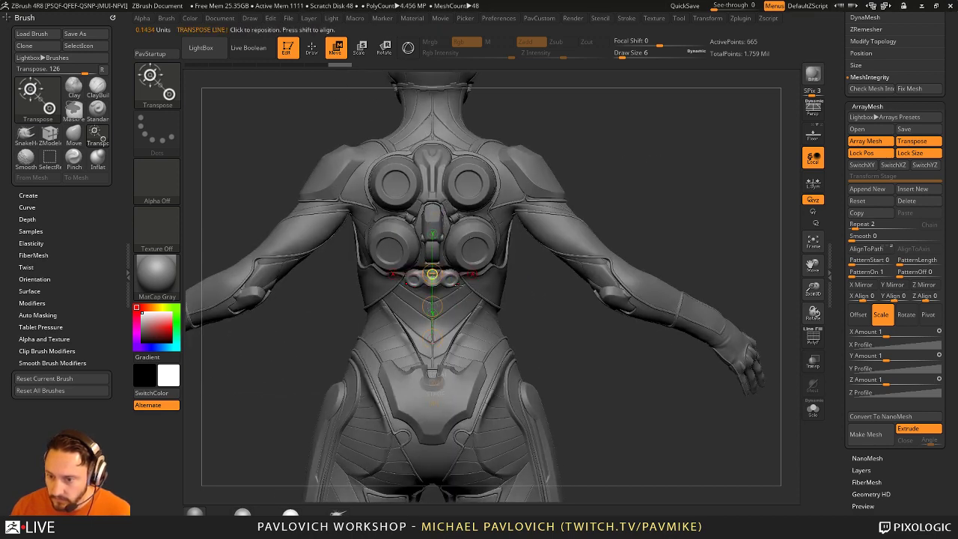
{"action": "left_click_drag", "start_coordinate": [431, 313], "coordinate": [431, 97]}
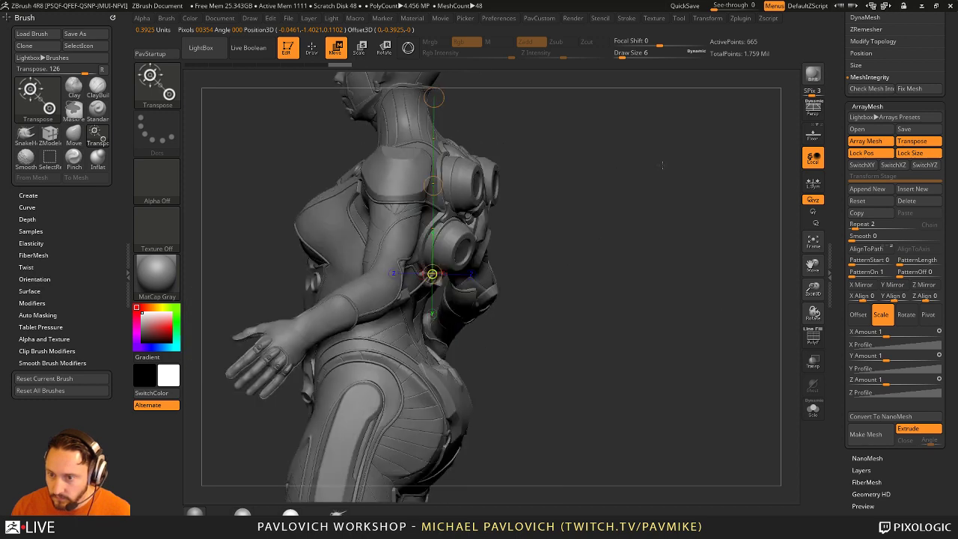
{"action": "left_click_drag", "start_coordinate": [614, 167], "coordinate": [633, 387], "text": "shift"}
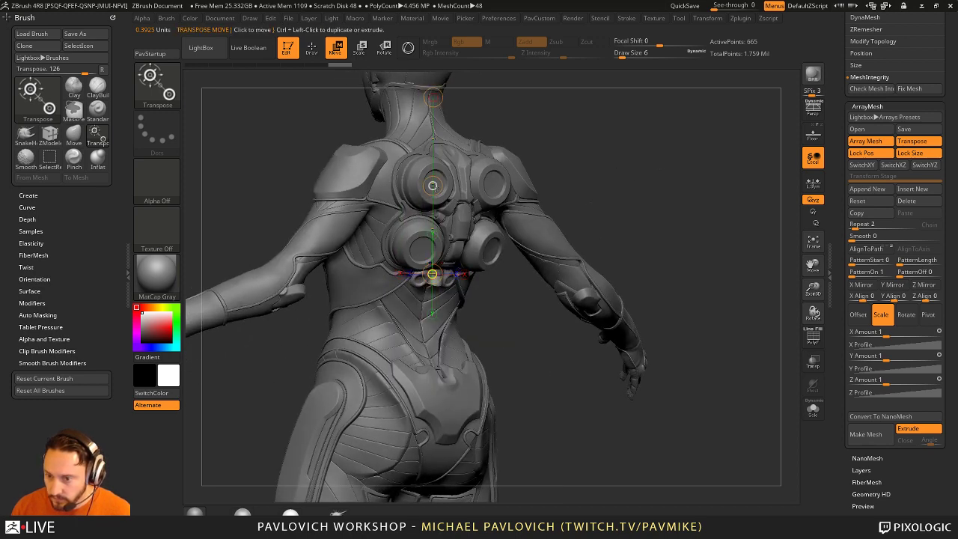
{"action": "left_click_drag", "start_coordinate": [432, 274], "coordinate": [427, 371]}
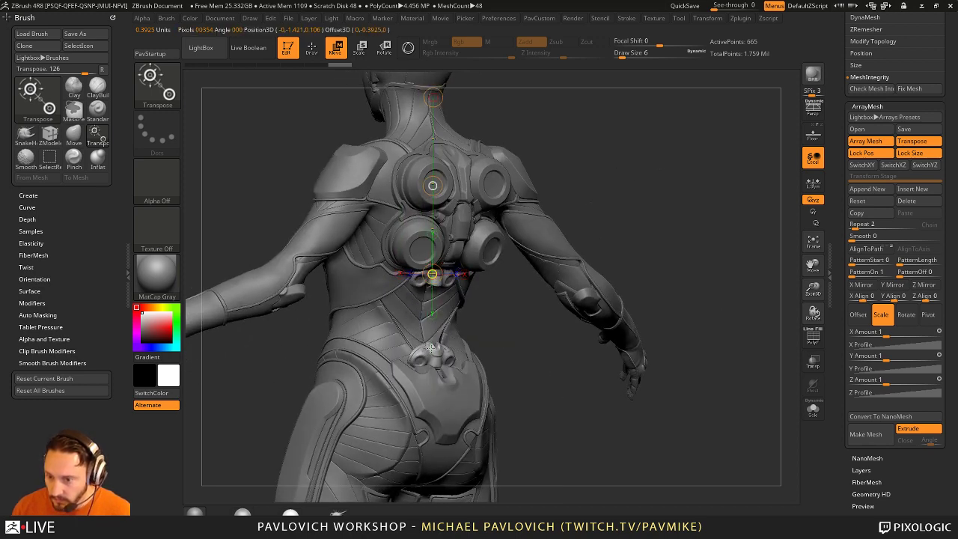
{"action": "left_click_drag", "start_coordinate": [701, 264], "coordinate": [673, 300], "text": "shift"}
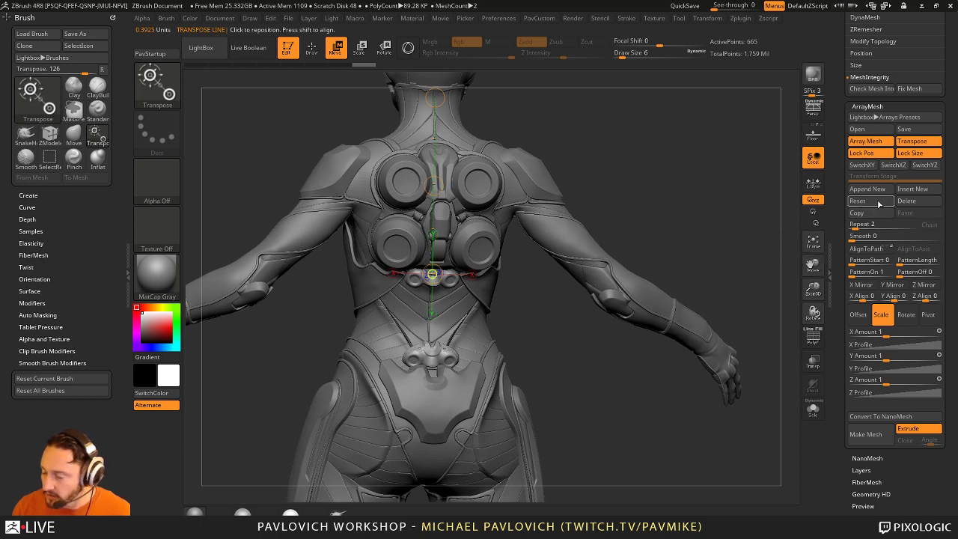
Step: Raise the ArrayMesh Repeat to 7 and spread the spine copies farther down the back
{"action": "left_click_drag", "start_coordinate": [857, 224], "coordinate": [864, 226]}
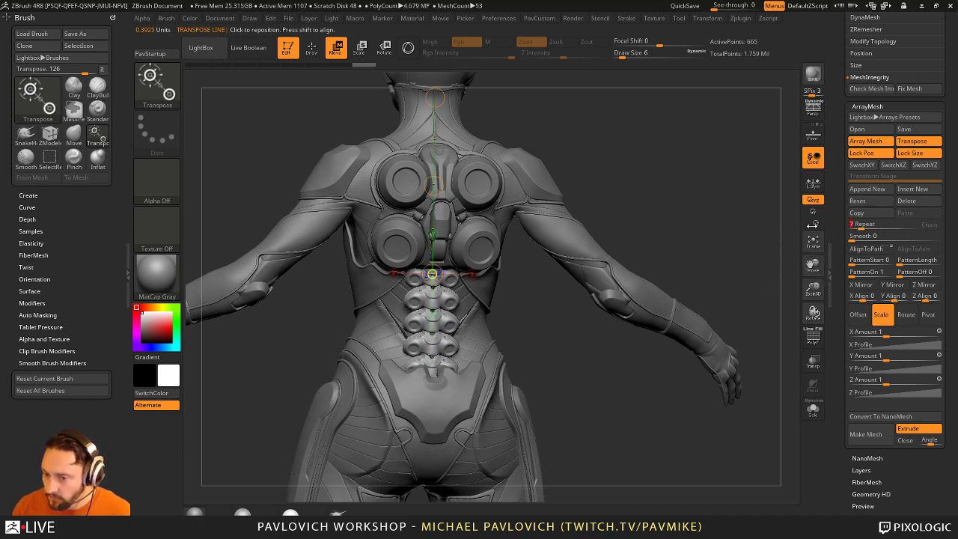
{"action": "left_click_drag", "start_coordinate": [702, 208], "coordinate": [673, 211]}
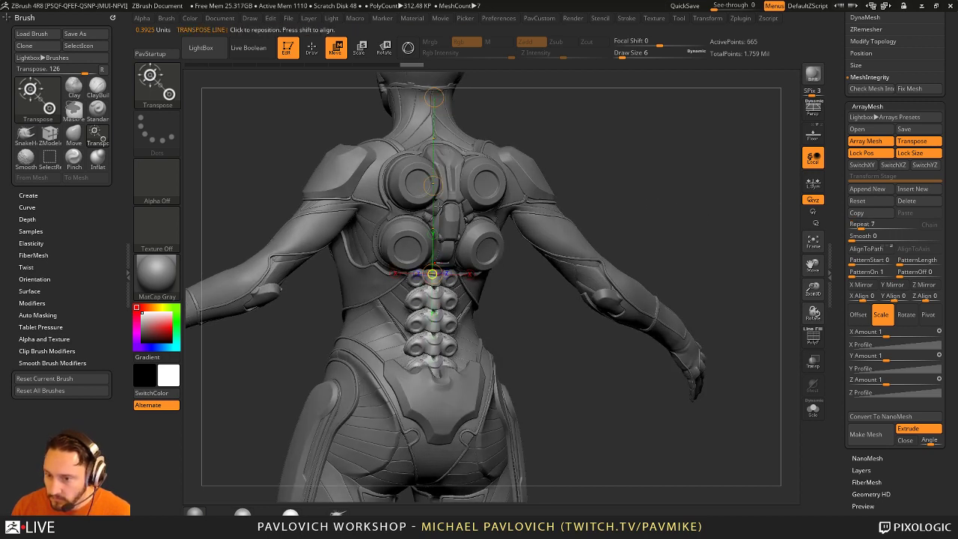
{"action": "left_click_drag", "start_coordinate": [434, 203], "coordinate": [436, 164]}
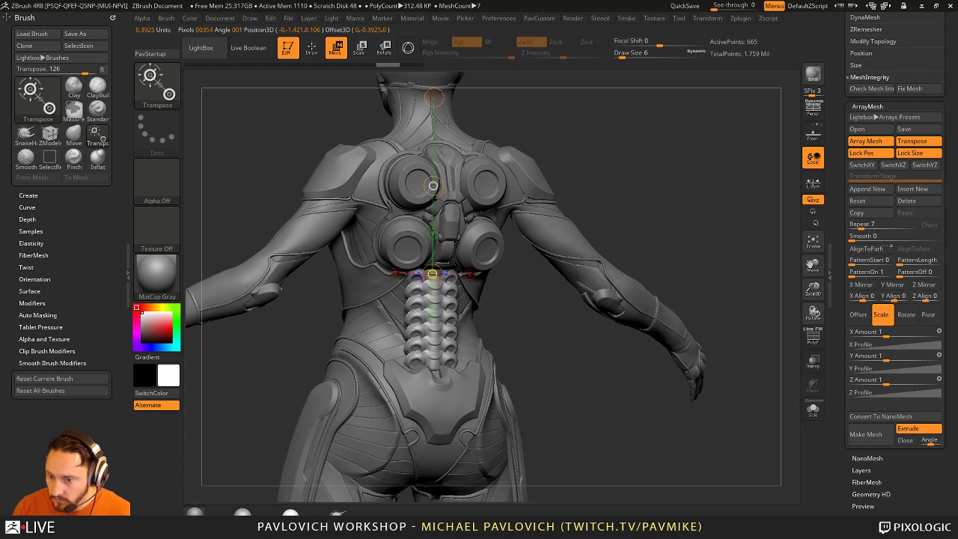
{"action": "left_click_drag", "start_coordinate": [446, 122], "coordinate": [456, 116]}
Step: Set Repeat to 5 and respace the spine copies with the Transpose middle circle
{"action": "left_click", "coordinate": [864, 224]}
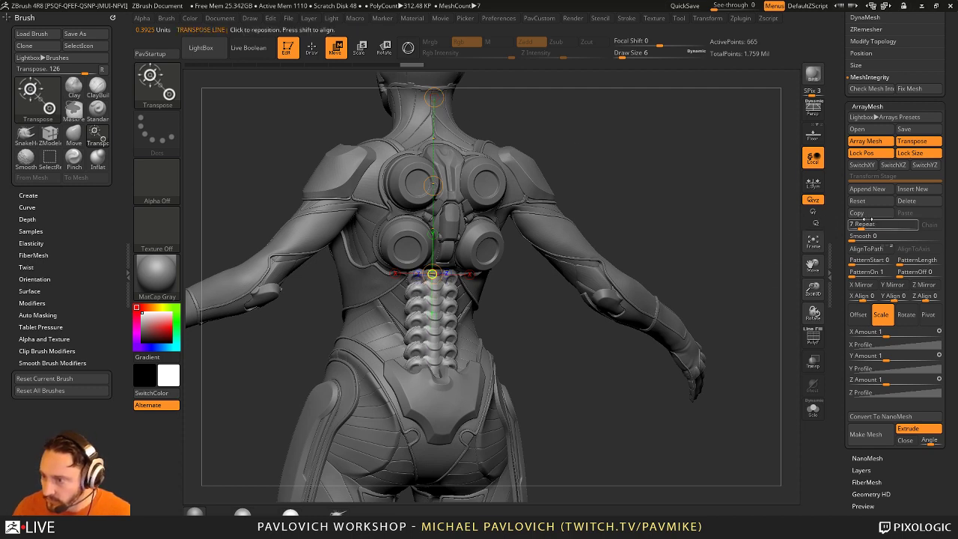
{"action": "type", "text": "5"}
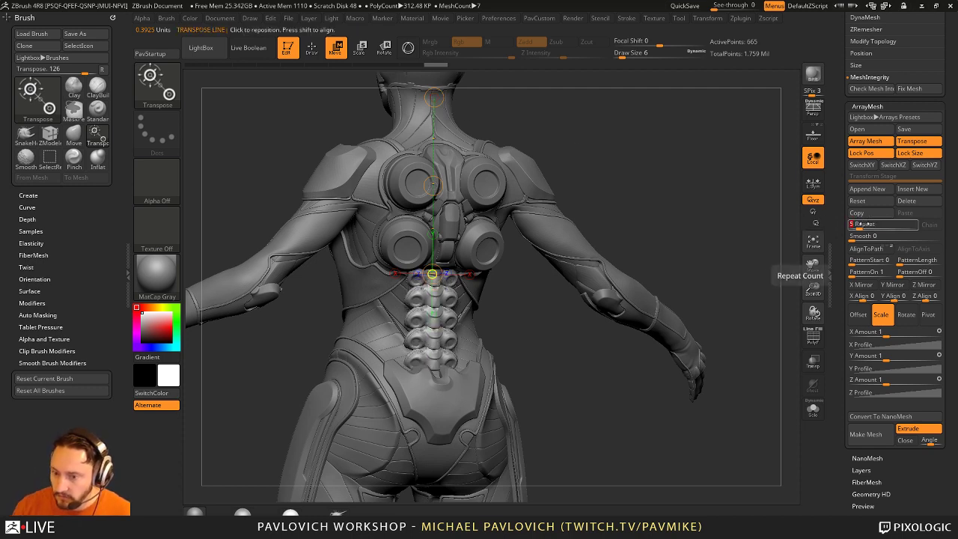
{"action": "key", "text": "Return"}
{"action": "left_click", "coordinate": [432, 186]}
{"action": "left_click_drag", "start_coordinate": [433, 185], "coordinate": [434, 184]}
Step: Return to Draw mode and bake the five-copy array into real geometry with Make Mesh
{"action": "key", "text": "q"}
{"action": "mouse_move", "coordinate": [650, 187]}
{"action": "left_mouse_down"}
{"action": "mouse_move", "coordinate": [628, 188]}
{"action": "mouse_move", "coordinate": [680, 189]}
{"action": "mouse_move", "coordinate": [659, 187]}
{"action": "mouse_move", "coordinate": [676, 177]}
{"action": "mouse_move", "coordinate": [645, 177]}
{"action": "mouse_move", "coordinate": [673, 180]}
{"action": "mouse_move", "coordinate": [661, 190]}
{"action": "left_mouse_up"}
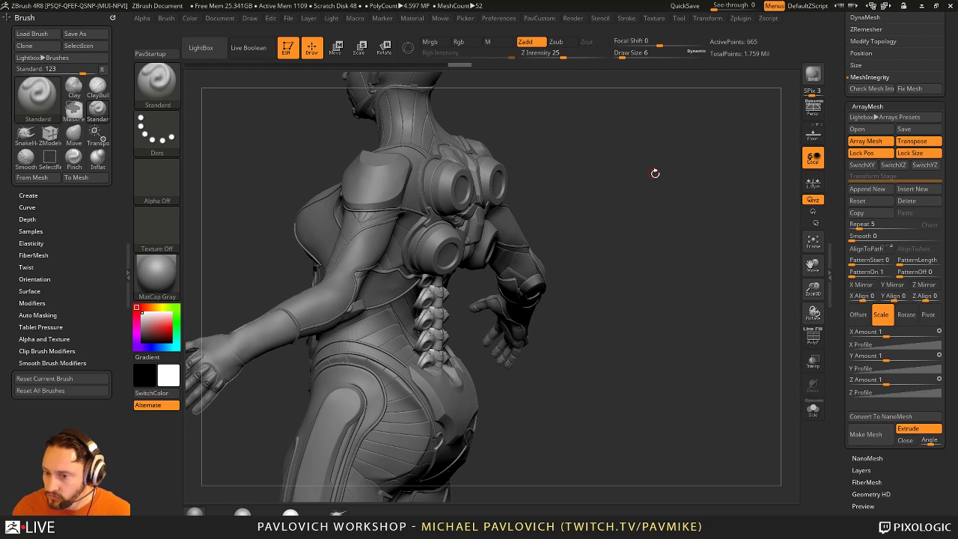
{"action": "left_click_drag", "start_coordinate": [665, 175], "coordinate": [718, 180]}
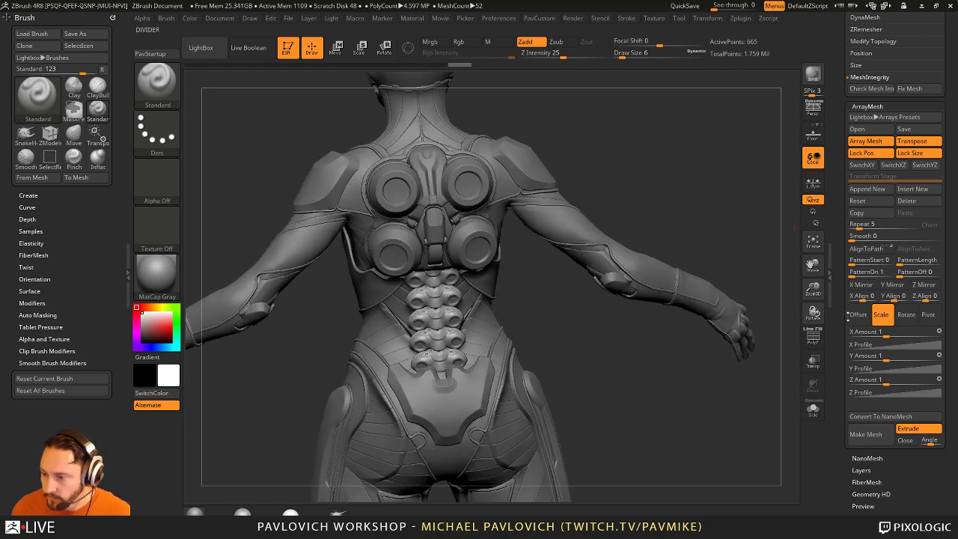
{"action": "left_click", "coordinate": [866, 140]}
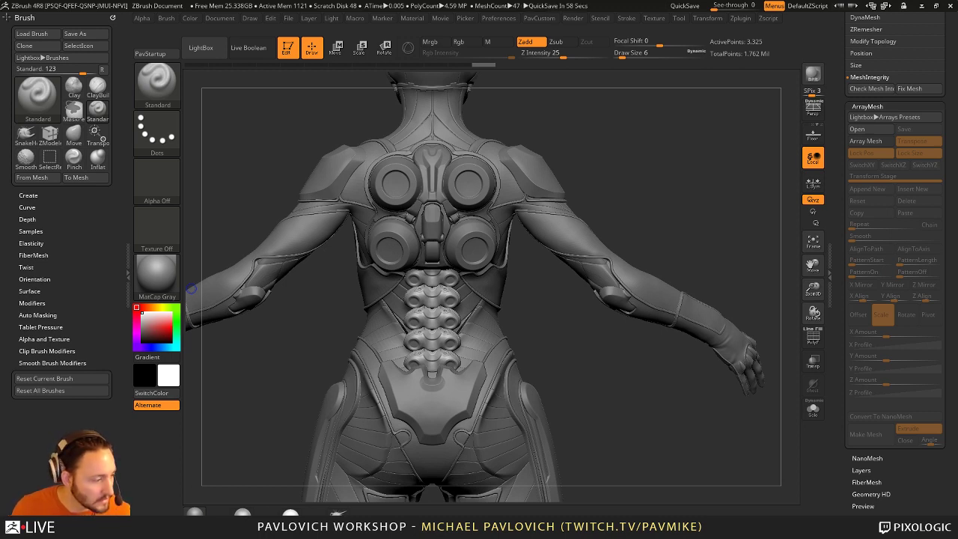
{"action": "key", "text": "super"}
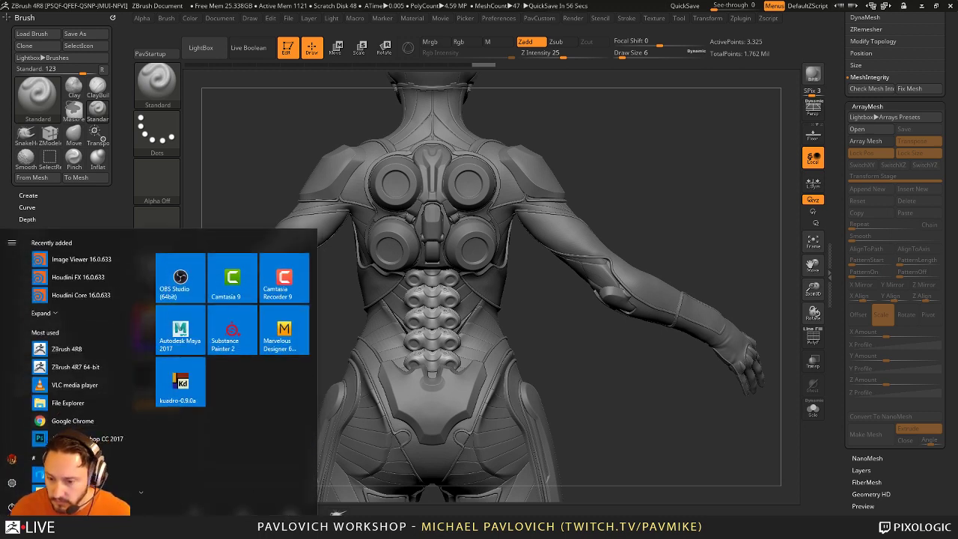
{"action": "left_click", "coordinate": [338, 515]}
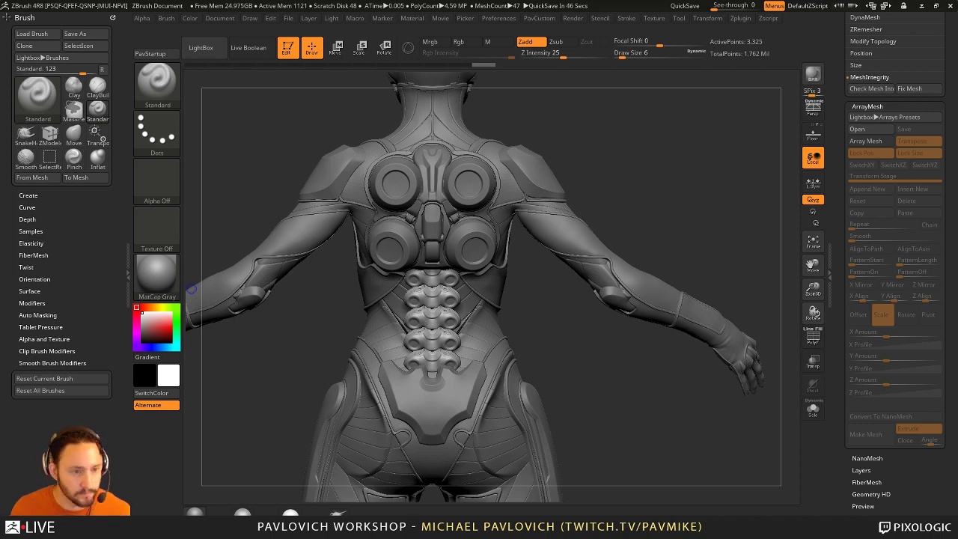
Step: Pick the Move brush with B, M, V and set its Draw Size to 90
{"action": "mouse_move", "coordinate": [673, 168]}
{"action": "left_mouse_down"}
{"action": "mouse_move", "coordinate": [694, 149]}
{"action": "mouse_move", "coordinate": [565, 323]}
{"action": "mouse_move", "coordinate": [680, 442]}
{"action": "mouse_move", "coordinate": [727, 164]}
{"action": "mouse_move", "coordinate": [711, 176]}
{"action": "mouse_move", "coordinate": [696, 169]}
{"action": "mouse_move", "coordinate": [638, 240]}
{"action": "mouse_move", "coordinate": [609, 255]}
{"action": "mouse_move", "coordinate": [616, 246]}
{"action": "left_mouse_up"}
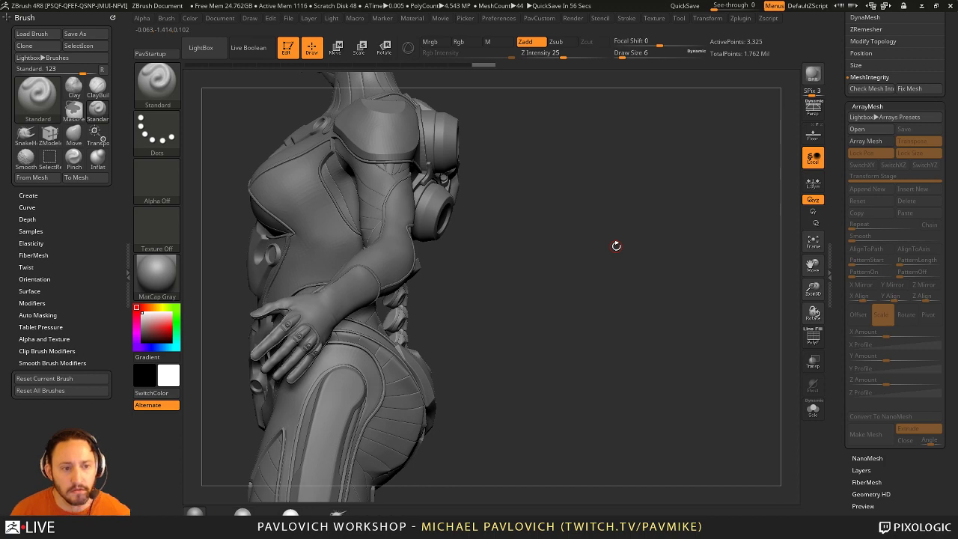
{"action": "mouse_move", "coordinate": [513, 208]}
{"action": "left_mouse_down", "text": "alt"}
{"action": "mouse_move", "coordinate": [468, 286]}
{"action": "mouse_move", "coordinate": [498, 277]}
{"action": "mouse_move", "coordinate": [389, 279]}
{"action": "left_mouse_up", "text": "alt"}
{"action": "key", "text": "s"}
{"action": "key", "text": "b"}
{"action": "key", "text": "m"}
{"action": "key", "text": "v"}
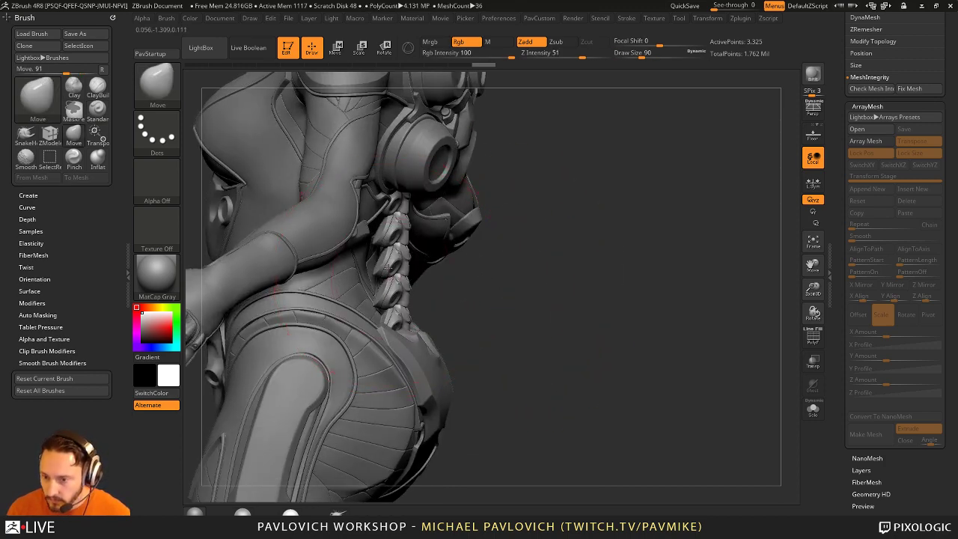
Step: Resize the Move brush, settling at size 77, while orbiting to a straight back view
{"action": "left_click_drag", "start_coordinate": [464, 279], "coordinate": [523, 280]}
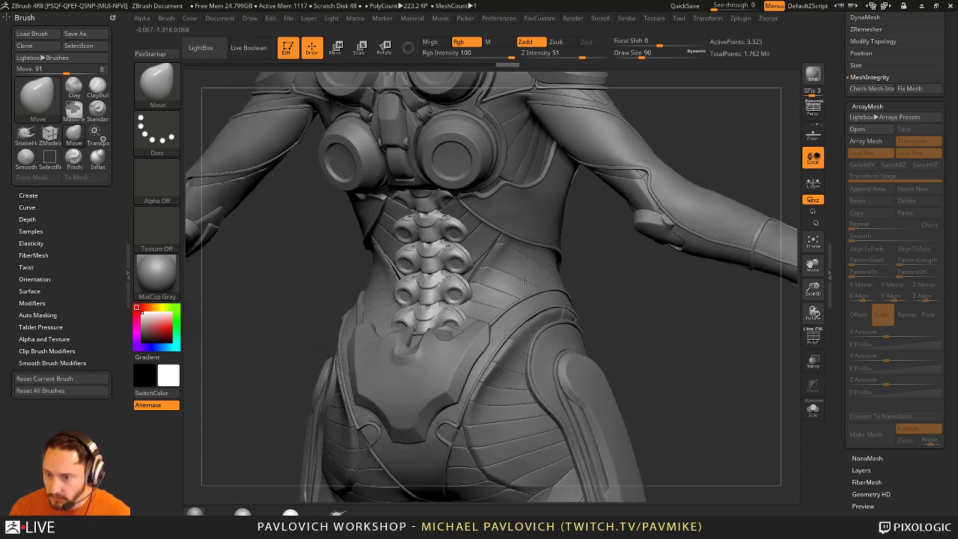
{"action": "key", "text": "["}
{"action": "key", "text": "["}
{"action": "key", "text": "["}
{"action": "key", "text": "["}
{"action": "mouse_move", "coordinate": [638, 308]}
{"action": "left_mouse_down"}
{"action": "mouse_move", "coordinate": [650, 301]}
{"action": "mouse_move", "coordinate": [642, 316]}
{"action": "mouse_move", "coordinate": [458, 89]}
{"action": "mouse_move", "coordinate": [410, 213]}
{"action": "mouse_move", "coordinate": [411, 338]}
{"action": "left_mouse_up"}
{"action": "key", "text": "s"}
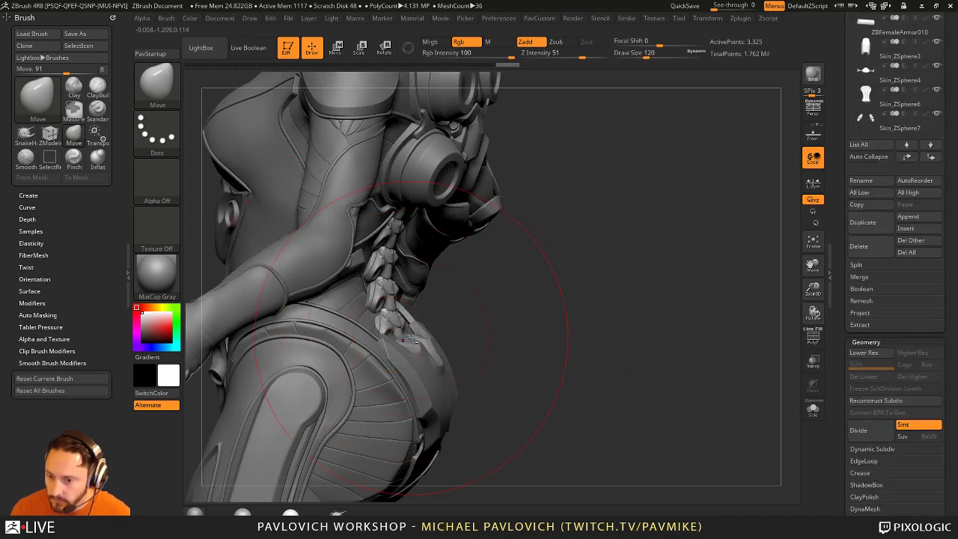
{"action": "key", "text": "bracketleft"}
{"action": "key", "text": "bracketleft"}
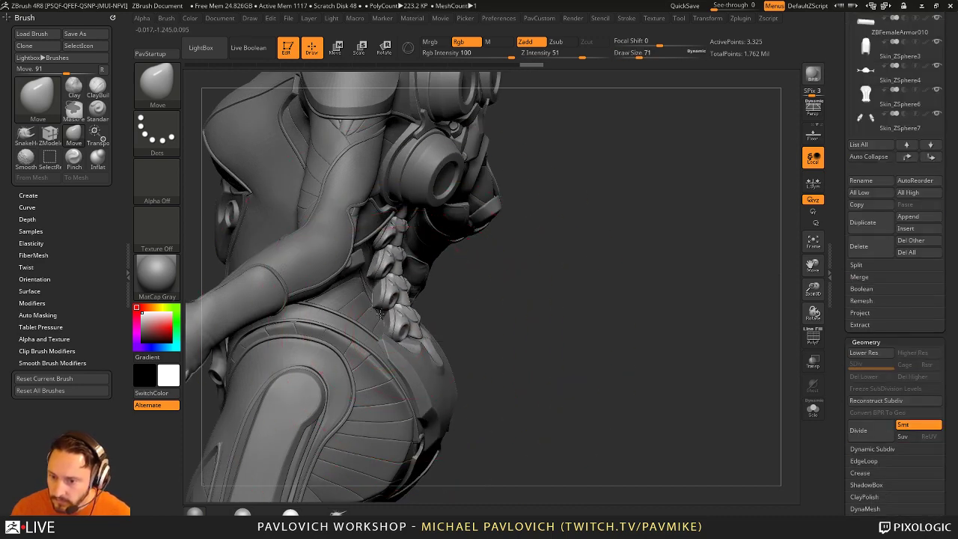
{"action": "key", "text": "bracketleft"}
{"action": "right_click_drag", "start_coordinate": [387, 266], "coordinate": [366, 223]}
{"action": "key", "text": "s"}
{"action": "left_click_drag", "start_coordinate": [366, 223], "coordinate": [377, 222]}
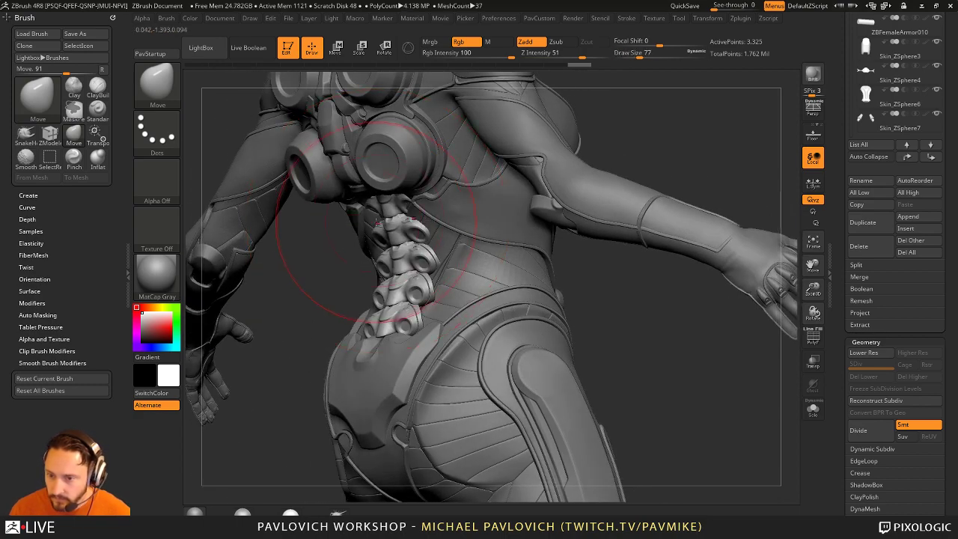
Step: Shrink the brush stepwise from 77 to 37 and finally 16 while inspecting the spine
{"action": "right_click_drag", "start_coordinate": [364, 219], "coordinate": [378, 229]}
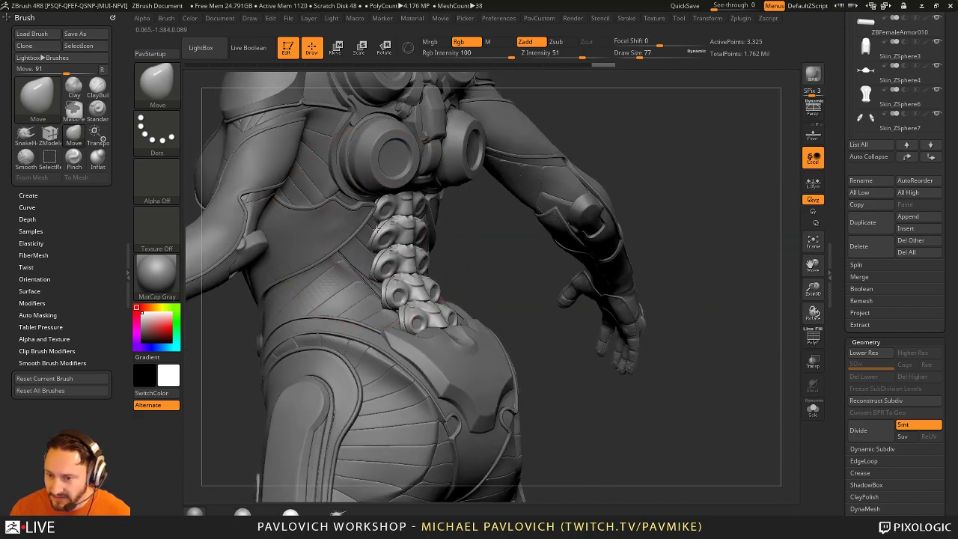
{"action": "key", "text": "bracketleft"}
{"action": "right_click_drag", "start_coordinate": [463, 256], "coordinate": [455, 252]}
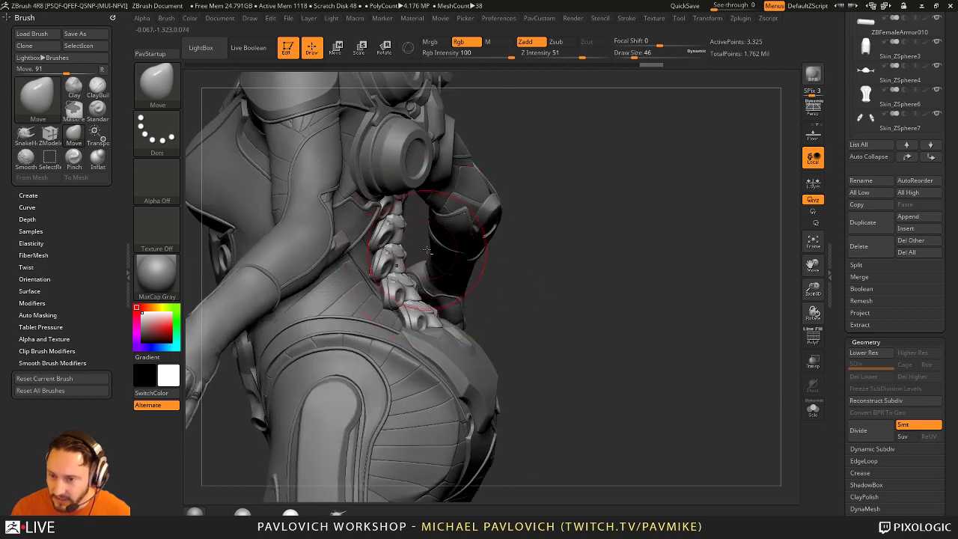
{"action": "key", "text": "bracketright"}
{"action": "key", "text": "bracketright"}
{"action": "key", "text": "bracketright"}
{"action": "key", "text": "bracketright"}
{"action": "key", "text": "bracketright"}
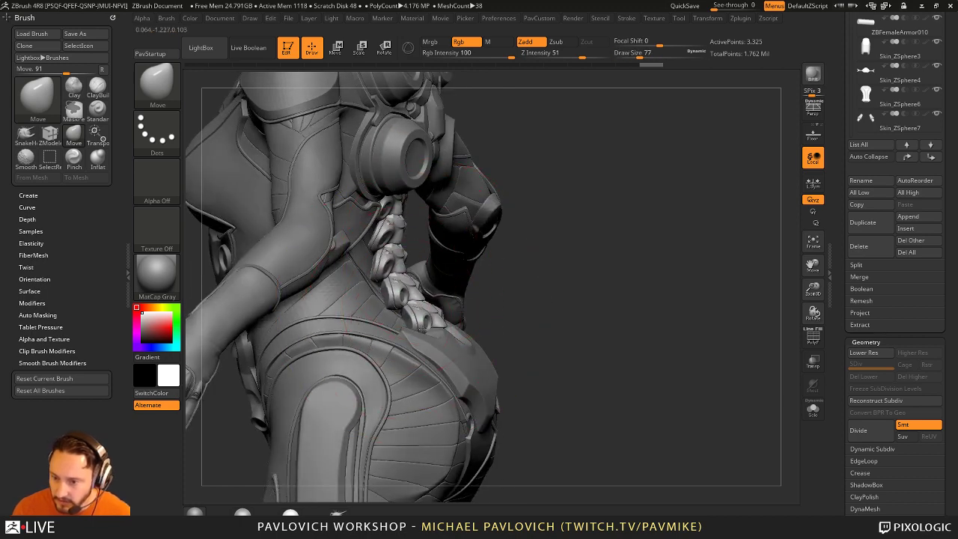
{"action": "right_click_drag", "start_coordinate": [524, 278], "coordinate": [578, 278]}
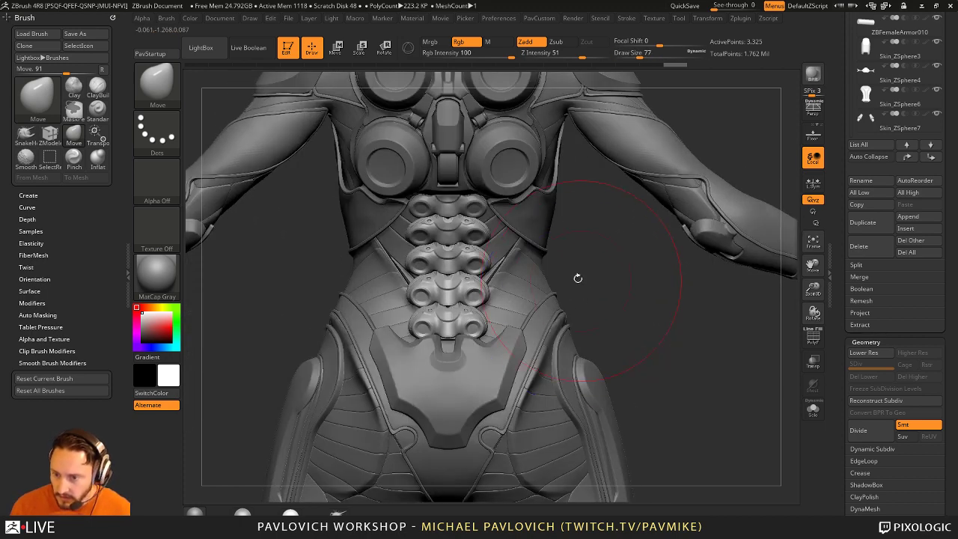
{"action": "key", "text": "bracketleft"}
{"action": "key", "text": "bracketleft"}
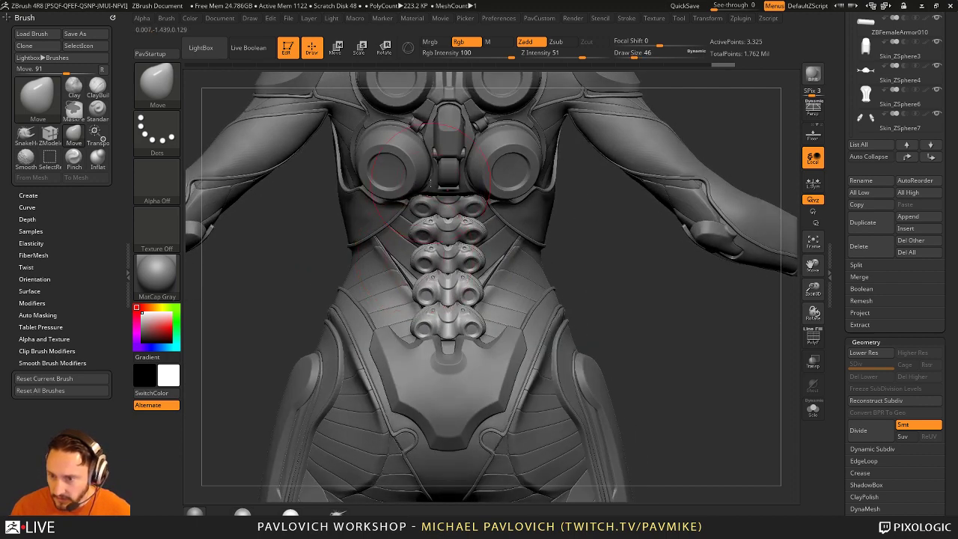
{"action": "right_click_drag", "start_coordinate": [429, 196], "coordinate": [431, 228]}
{"action": "key", "text": "bracketright"}
{"action": "key", "text": "bracketright"}
{"action": "key", "text": "bracketright"}
{"action": "key", "text": "bracketright"}
{"action": "key", "text": "bracketright"}
{"action": "key", "text": "bracketright"}
{"action": "key", "text": "bracketright"}
{"action": "key", "text": "bracketright"}
{"action": "key", "text": "bracketleft"}
{"action": "key", "text": "bracketleft"}
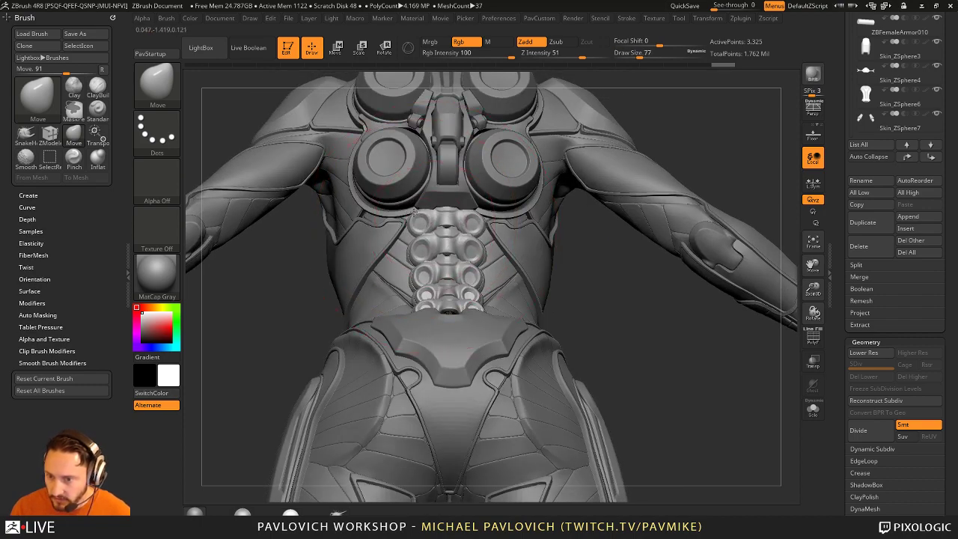
{"action": "right_click_drag", "start_coordinate": [513, 239], "coordinate": [554, 302]}
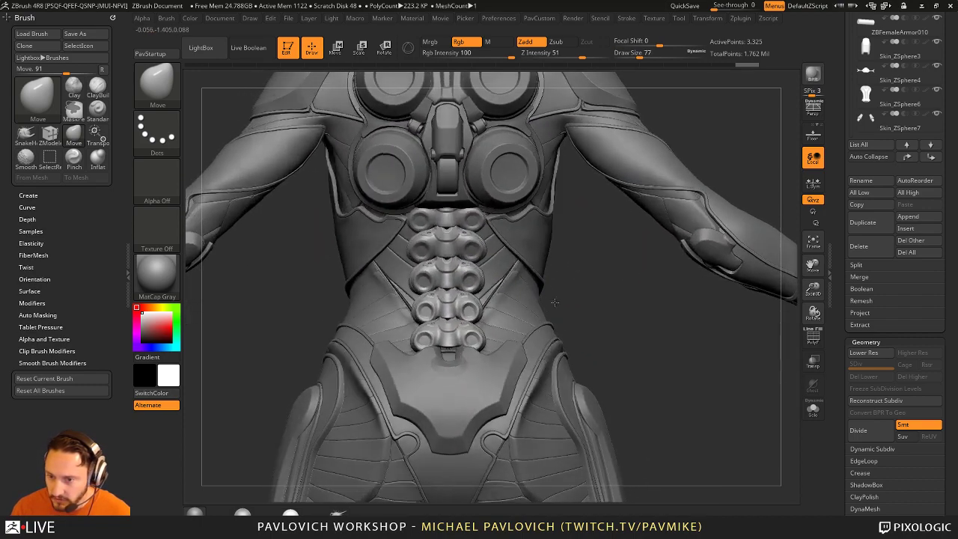
{"action": "key", "text": "bracketleft"}
{"action": "key", "text": "bracketleft"}
{"action": "key", "text": "bracketleft"}
{"action": "key", "text": "bracketleft"}
{"action": "mouse_move", "coordinate": [425, 300]}
{"action": "right_mouse_down"}
{"action": "mouse_move", "coordinate": [420, 309]}
{"action": "mouse_move", "coordinate": [523, 281]}
{"action": "mouse_move", "coordinate": [524, 299]}
{"action": "mouse_move", "coordinate": [422, 320]}
{"action": "right_mouse_up"}
{"action": "key", "text": "bracketleft"}
{"action": "key", "text": "bracketleft"}
{"action": "right_click_drag", "start_coordinate": [505, 314], "coordinate": [587, 322]}
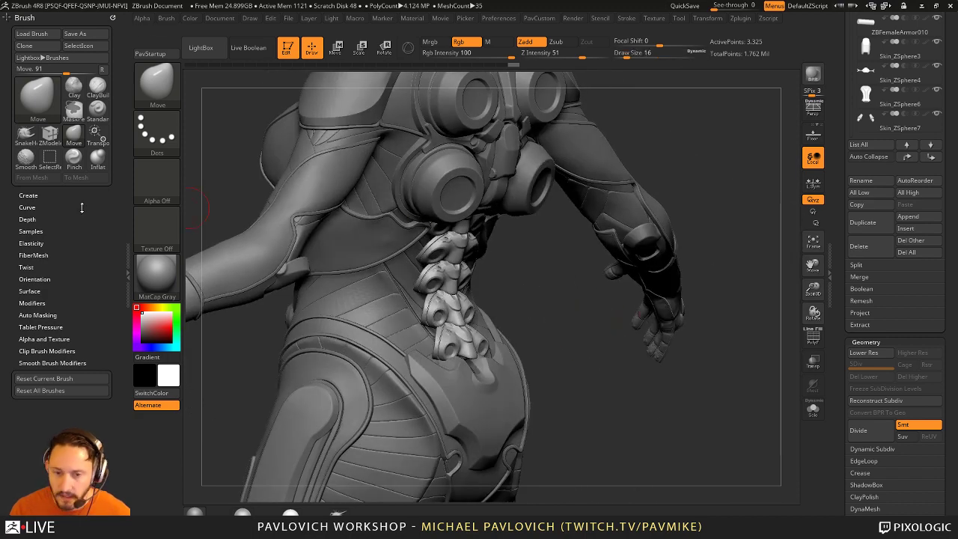
Step: Enable Topological auto-masking (Range 1.5) on the Move brush and orbit to check the model
{"action": "left_click", "coordinate": [39, 316]}
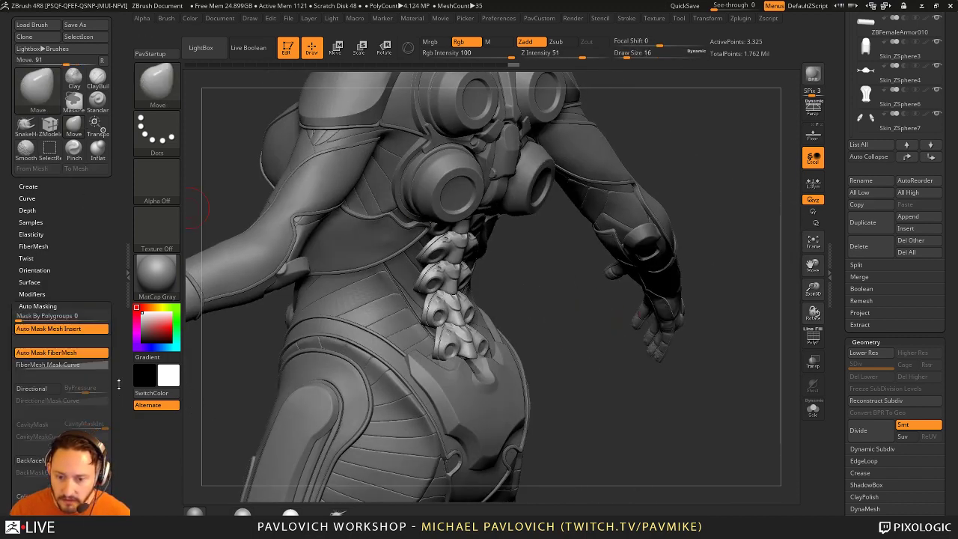
{"action": "left_click", "coordinate": [34, 406]}
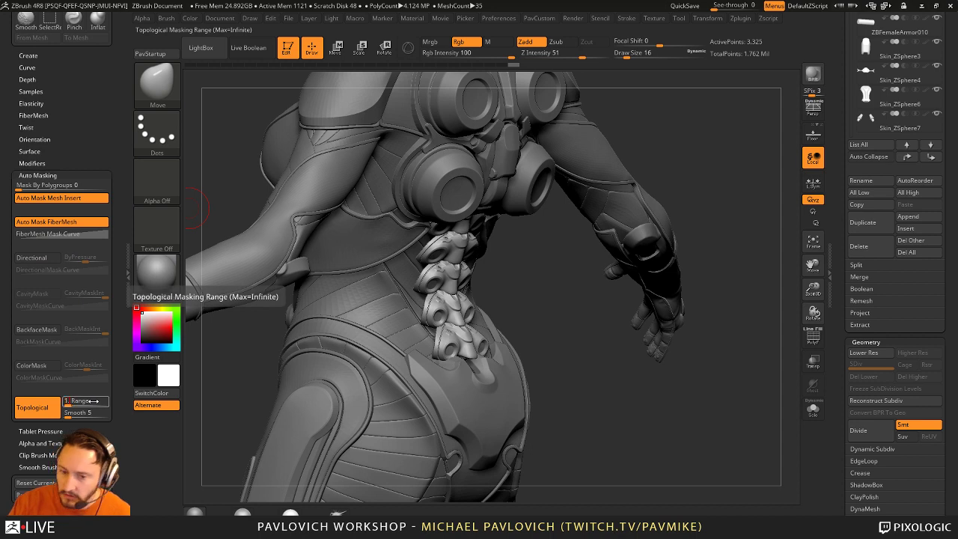
{"action": "right_click_drag", "start_coordinate": [700, 141], "coordinate": [706, 156]}
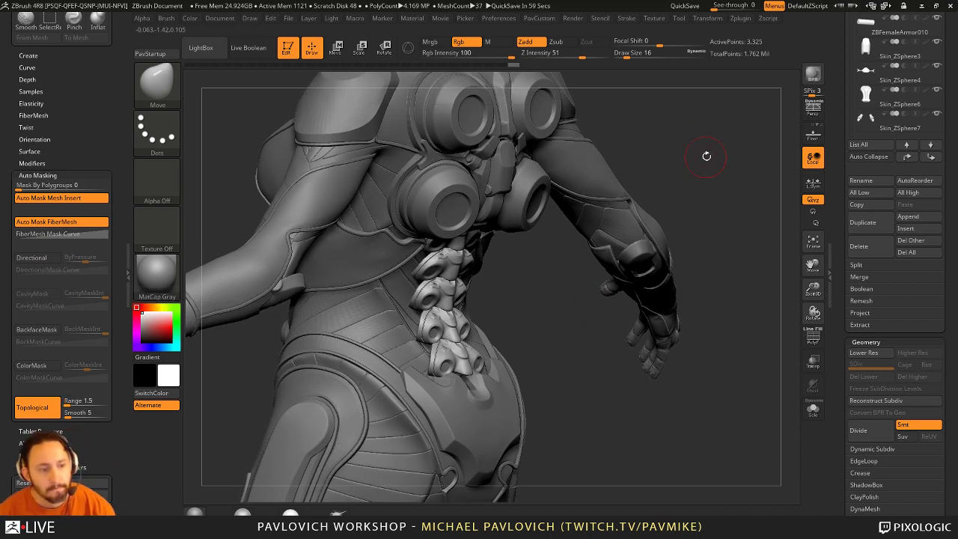
{"action": "mouse_move", "coordinate": [686, 203]}
{"action": "right_mouse_down"}
{"action": "mouse_move", "coordinate": [536, 305]}
{"action": "mouse_move", "coordinate": [406, 332]}
{"action": "right_mouse_up"}
Step: Enlarge the brush to 31 and try the Transpose line and 3D Gizmo
{"action": "key", "text": "]"}
{"action": "key", "text": "]"}
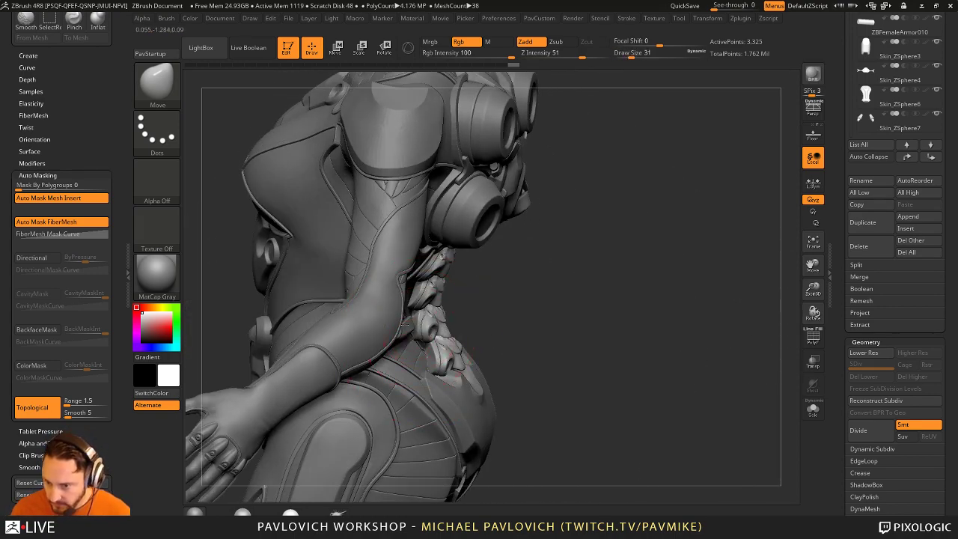
{"action": "mouse_move", "coordinate": [528, 307]}
{"action": "right_mouse_down"}
{"action": "mouse_move", "coordinate": [479, 311]}
{"action": "mouse_move", "coordinate": [577, 317]}
{"action": "right_mouse_up"}
{"action": "key", "text": "w"}
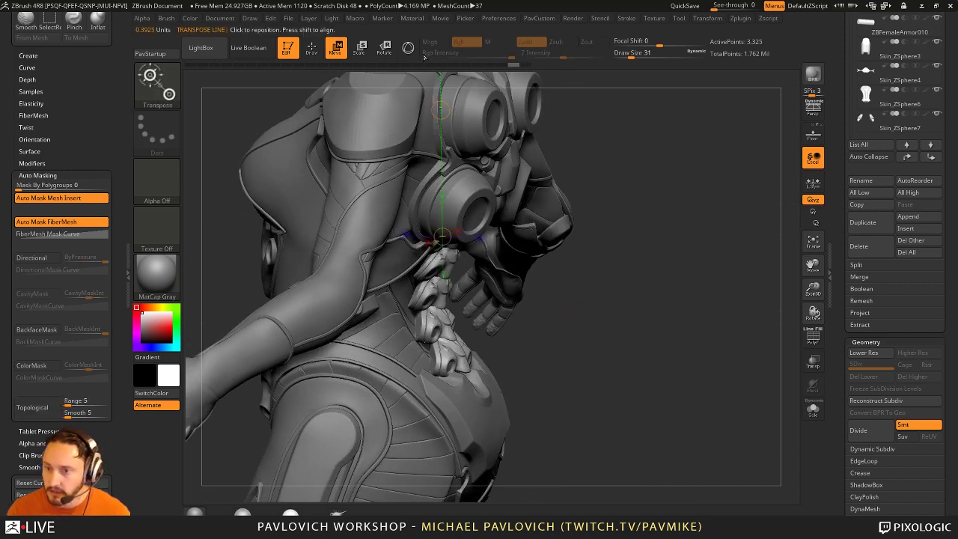
{"action": "key", "text": "y"}
{"action": "right_click_drag", "start_coordinate": [644, 318], "coordinate": [629, 309]}
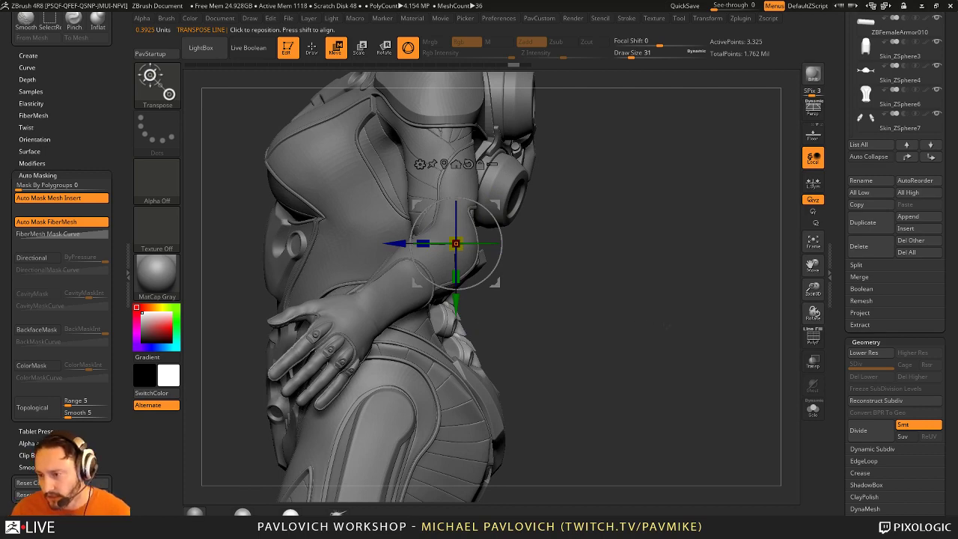
Step: Return to Draw, turn on Polyframe, and bring up the topology and polygroup menu
{"action": "key", "text": "q"}
{"action": "left_click", "coordinate": [812, 338]}
{"action": "mouse_move", "coordinate": [724, 339]}
{"action": "right_mouse_down"}
{"action": "mouse_move", "coordinate": [644, 387]}
{"action": "mouse_move", "coordinate": [690, 344]}
{"action": "mouse_move", "coordinate": [659, 340]}
{"action": "right_mouse_up"}
{"action": "key", "text": "space"}
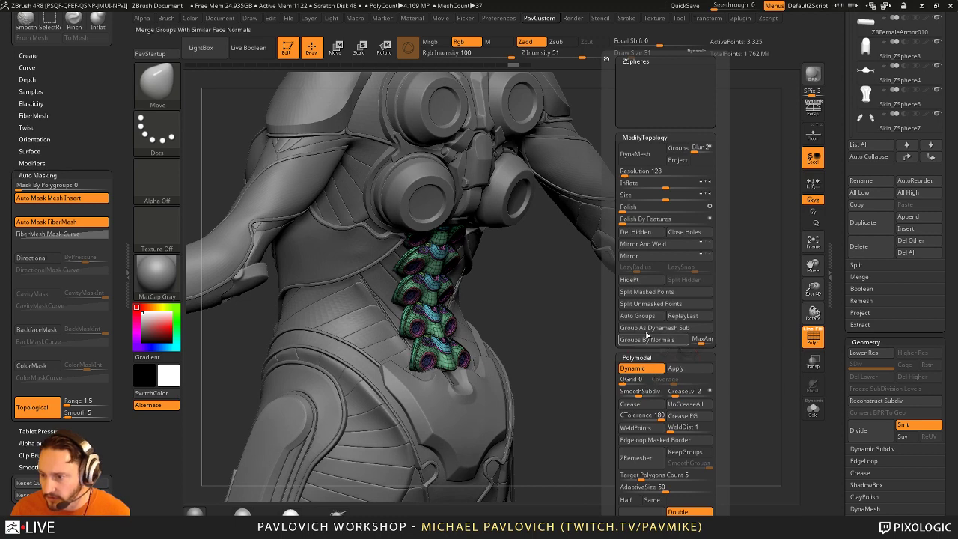
Step: Split the spine pieces into polygroups with Auto Groups and place the Gizmo on the lower spine
{"action": "left_click", "coordinate": [644, 315]}
{"action": "right_click_drag", "start_coordinate": [524, 331], "coordinate": [556, 339]}
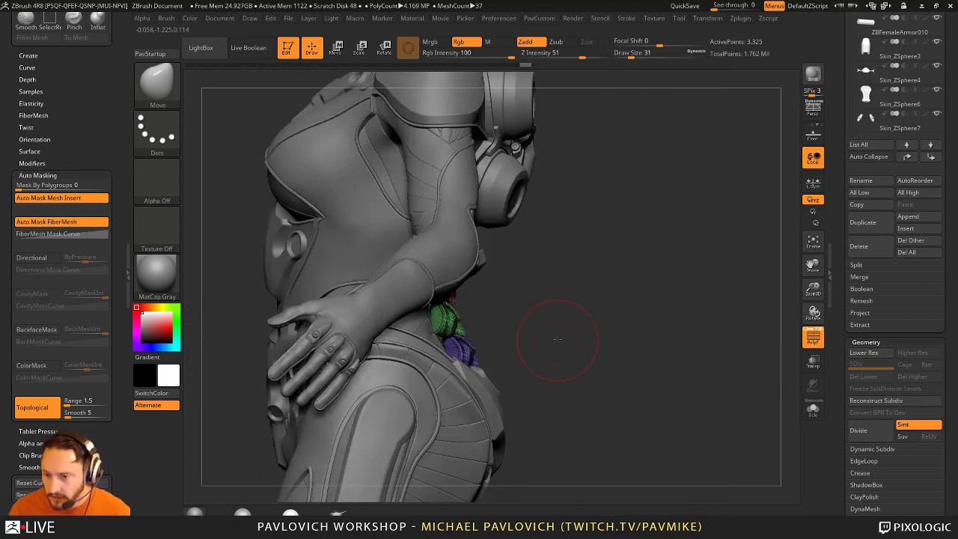
{"action": "key", "text": "w"}
{"action": "left_click", "coordinate": [447, 324]}
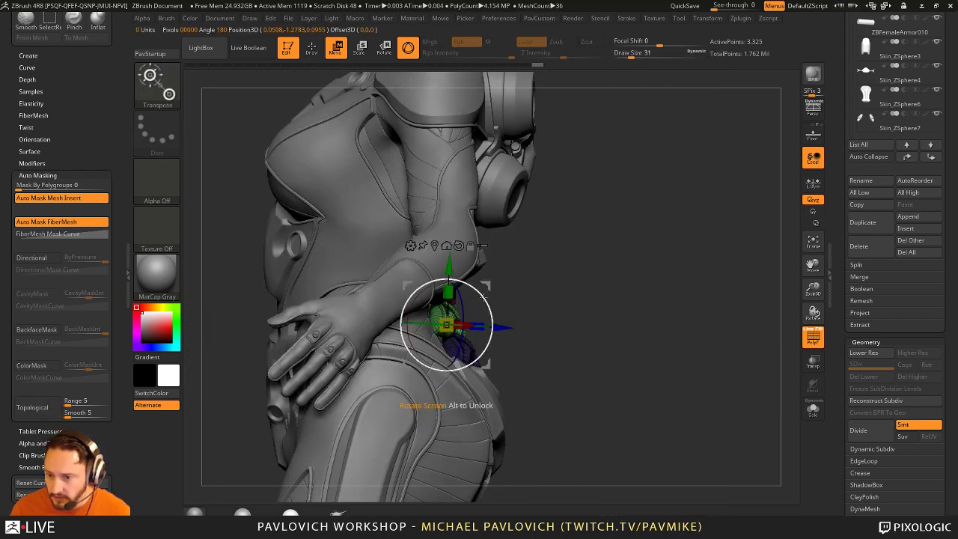
{"action": "left_click_drag", "start_coordinate": [484, 297], "coordinate": [489, 379]}
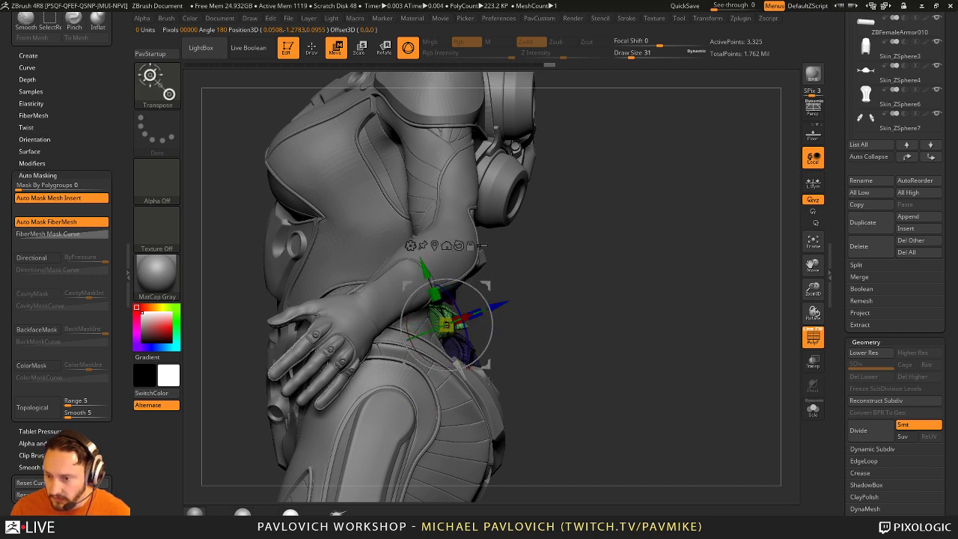
{"action": "left_click", "coordinate": [486, 413]}
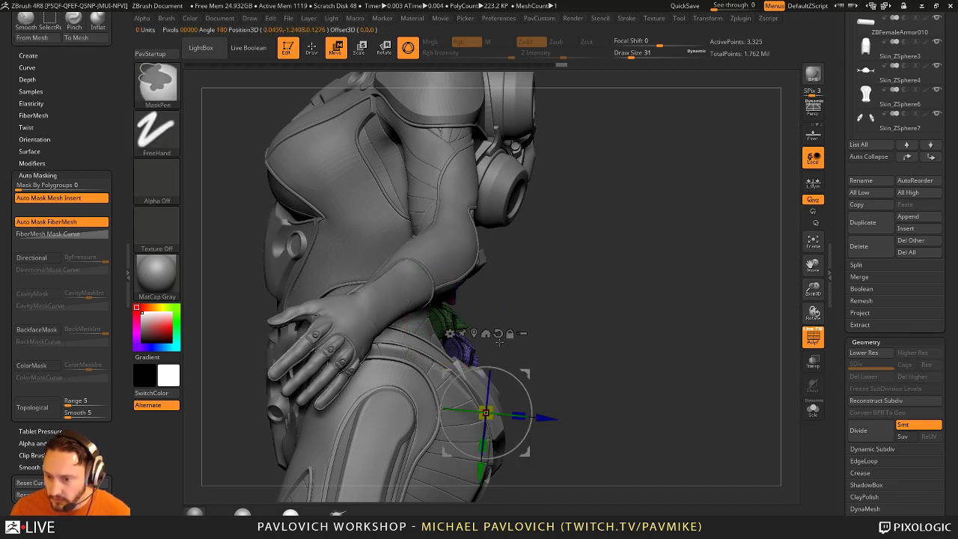
{"action": "key", "text": "ctrl+z"}
Step: Rotate the lowest purple piece about 28 degrees with the Gizmo, then return to Draw
{"action": "right_click_drag", "start_coordinate": [568, 296], "coordinate": [535, 363], "text": "ctrl"}
{"action": "left_click", "coordinate": [508, 374], "text": "alt"}
{"action": "mouse_move", "coordinate": [532, 369]}
{"action": "left_mouse_down"}
{"action": "mouse_move", "coordinate": [520, 344]}
{"action": "mouse_move", "coordinate": [531, 358]}
{"action": "left_mouse_up"}
{"action": "mouse_move", "coordinate": [531, 358]}
{"action": "right_mouse_down"}
{"action": "mouse_move", "coordinate": [568, 330]}
{"action": "mouse_move", "coordinate": [622, 332]}
{"action": "mouse_move", "coordinate": [588, 335]}
{"action": "mouse_move", "coordinate": [579, 326]}
{"action": "right_mouse_up"}
{"action": "key", "text": "q"}
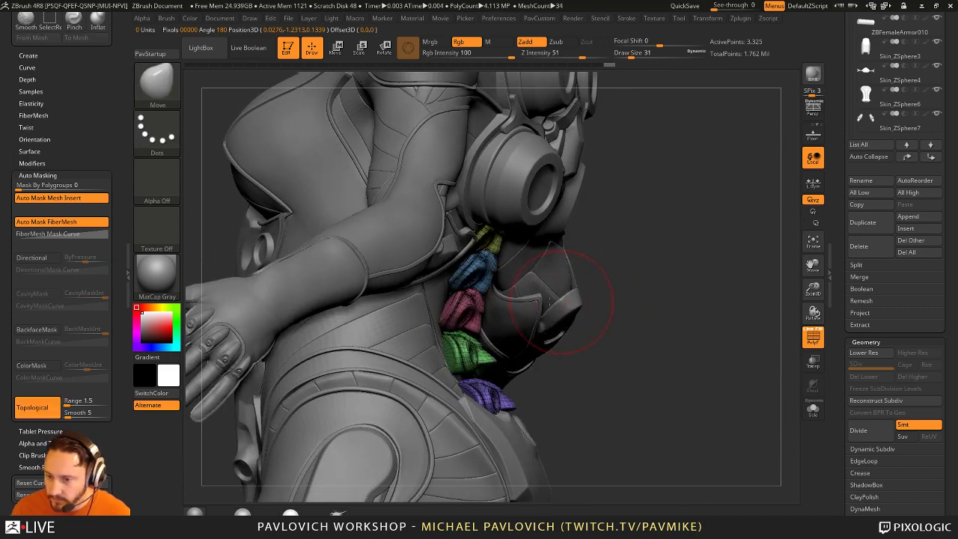
Step: Unmask the blue, pink and green pieces and rotate a middle segment about 17 degrees with the Gizmo
{"action": "left_click", "coordinate": [635, 310], "text": "ctrl+shift"}
{"action": "key", "text": "w"}
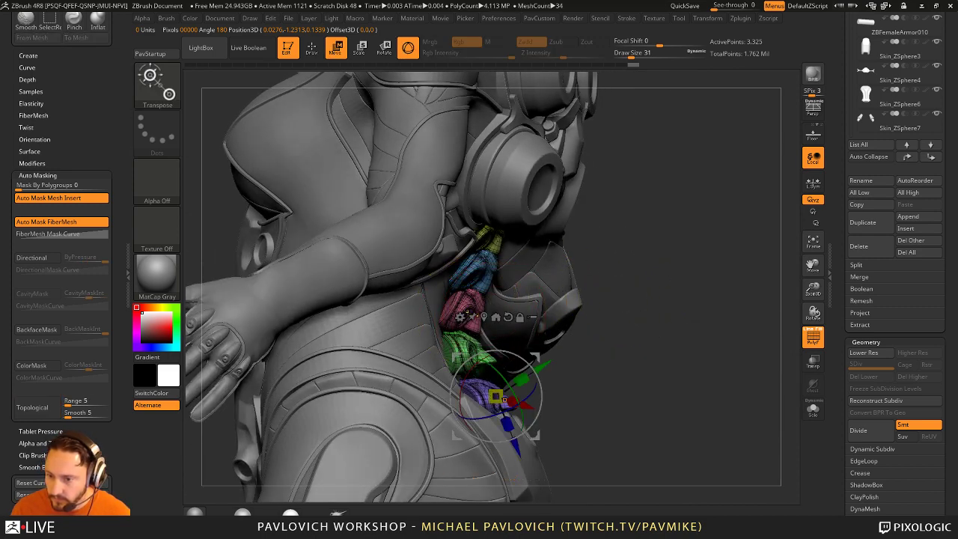
{"action": "mouse_move", "coordinate": [624, 287]}
{"action": "left_mouse_down"}
{"action": "mouse_move", "coordinate": [546, 297]}
{"action": "mouse_move", "coordinate": [530, 271]}
{"action": "mouse_move", "coordinate": [551, 249]}
{"action": "mouse_move", "coordinate": [583, 247]}
{"action": "mouse_move", "coordinate": [591, 269]}
{"action": "mouse_move", "coordinate": [630, 289]}
{"action": "mouse_move", "coordinate": [522, 283]}
{"action": "left_mouse_up"}
{"action": "key", "text": "q"}
{"action": "left_click_drag", "start_coordinate": [641, 283], "coordinate": [511, 294]}
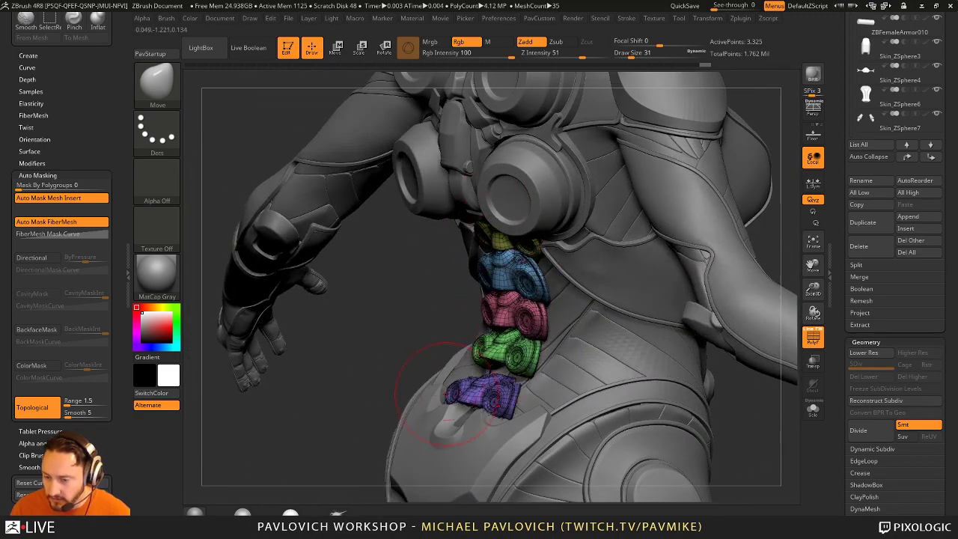
Step: From a frontal torso view, set brush size 154, turn off Topological, and Mask By Polygroups to 100
{"action": "left_click_drag", "start_coordinate": [445, 395], "coordinate": [483, 320]}
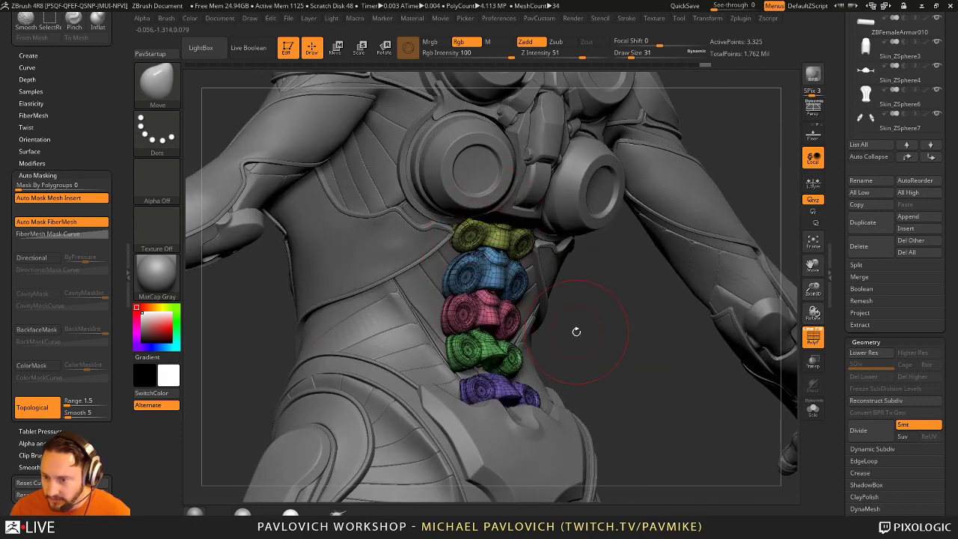
{"action": "left_click_drag", "start_coordinate": [576, 332], "coordinate": [517, 377]}
{"action": "left_click_drag", "start_coordinate": [632, 318], "coordinate": [468, 260]}
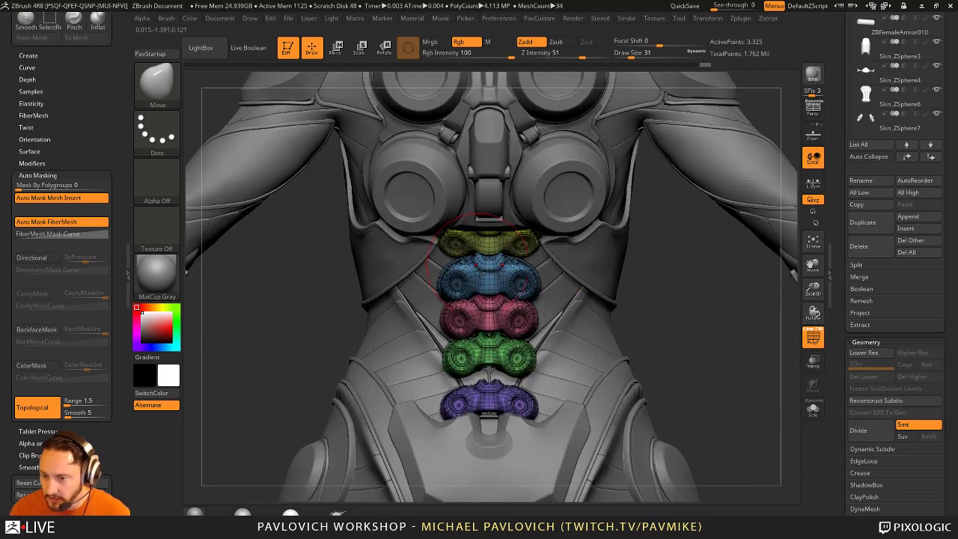
{"action": "key", "text": "bracketright"}
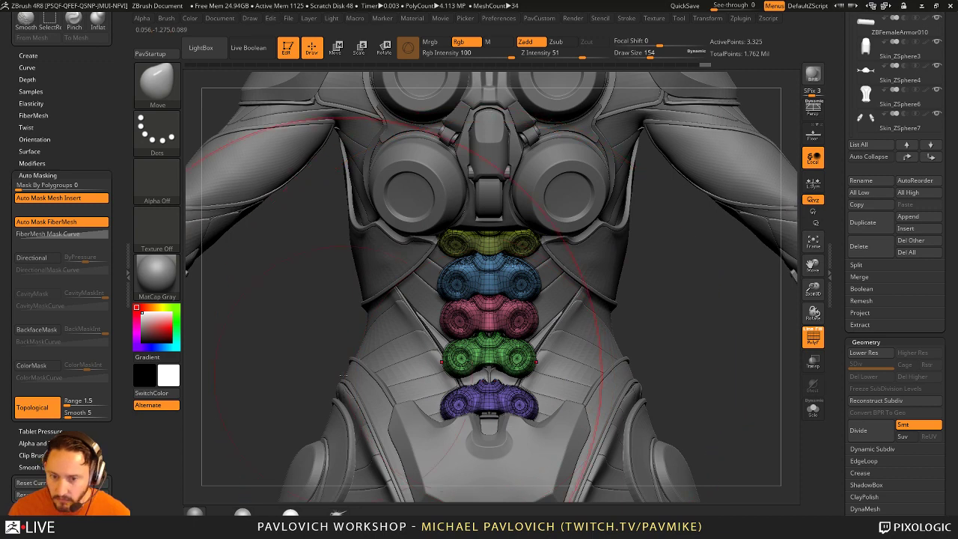
{"action": "left_click", "coordinate": [37, 411]}
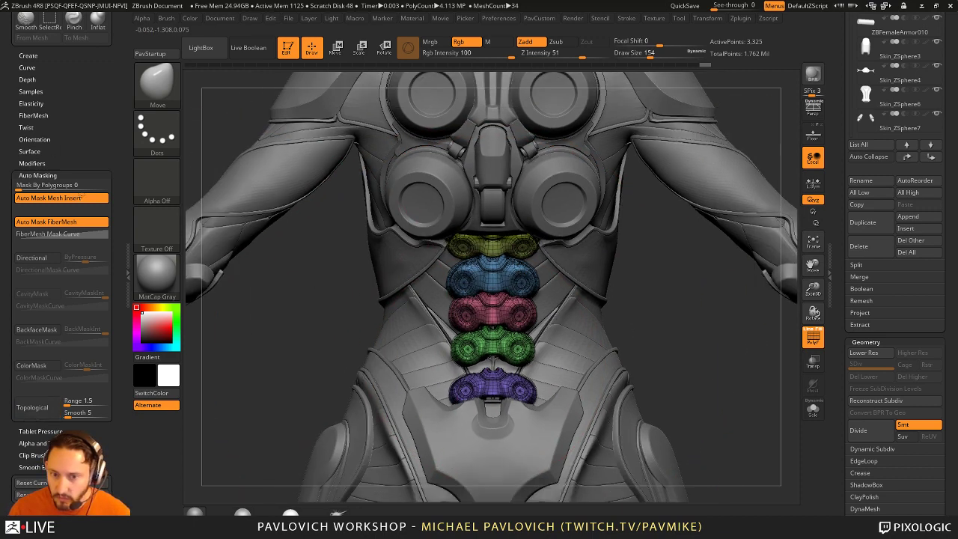
{"action": "left_click_drag", "start_coordinate": [53, 185], "coordinate": [118, 178]}
Step: Push the pink spine piece into place and stretch the blue piece downward with the Move brush
{"action": "left_click_drag", "start_coordinate": [636, 300], "coordinate": [634, 285]}
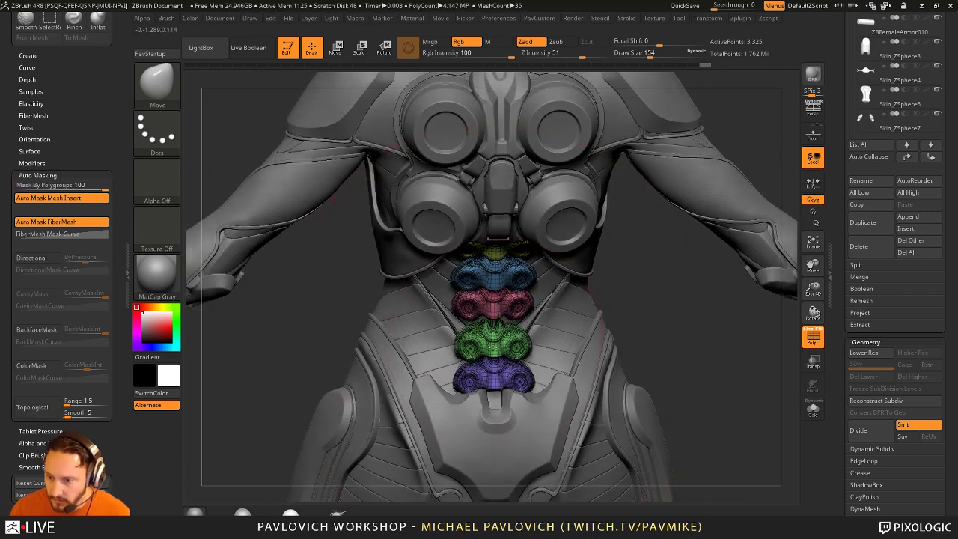
{"action": "left_click_drag", "start_coordinate": [492, 306], "coordinate": [494, 312]}
{"action": "left_click_drag", "start_coordinate": [492, 271], "coordinate": [494, 280]}
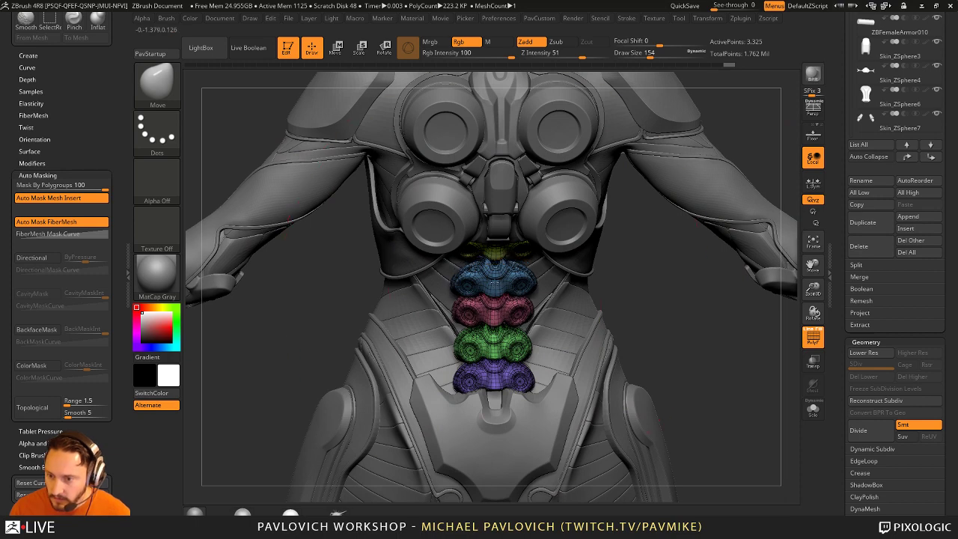
{"action": "left_click_drag", "start_coordinate": [619, 293], "coordinate": [500, 364]}
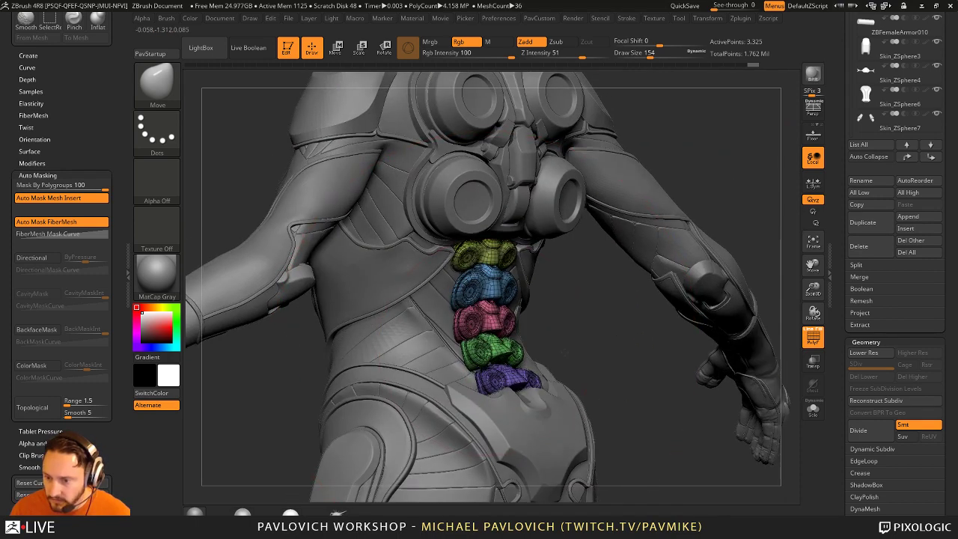
Step: Switch to the Transpose gizmo and realign its axes to the screen
{"action": "key", "text": "w"}
{"action": "left_click_drag", "start_coordinate": [643, 371], "coordinate": [493, 333]}
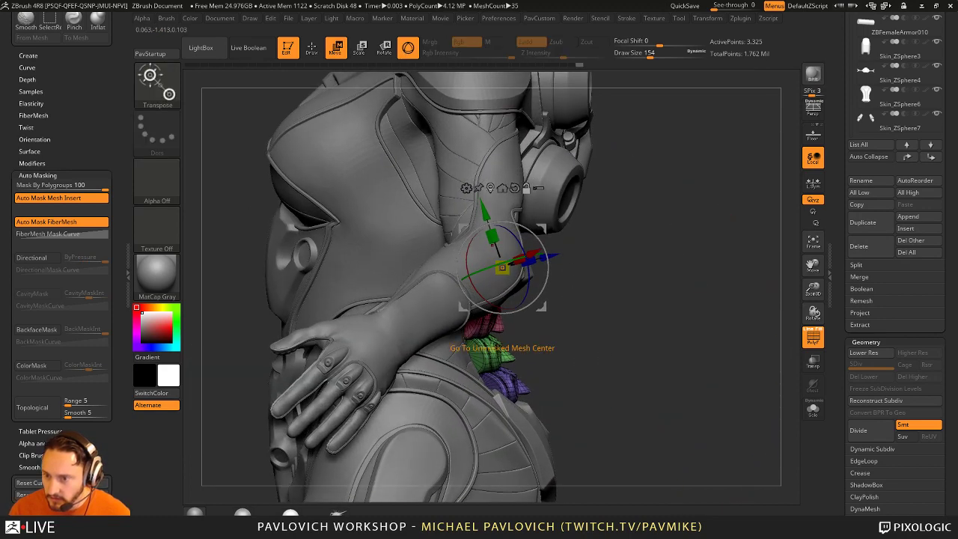
{"action": "left_click_drag", "start_coordinate": [532, 370], "coordinate": [473, 346], "text": "shift"}
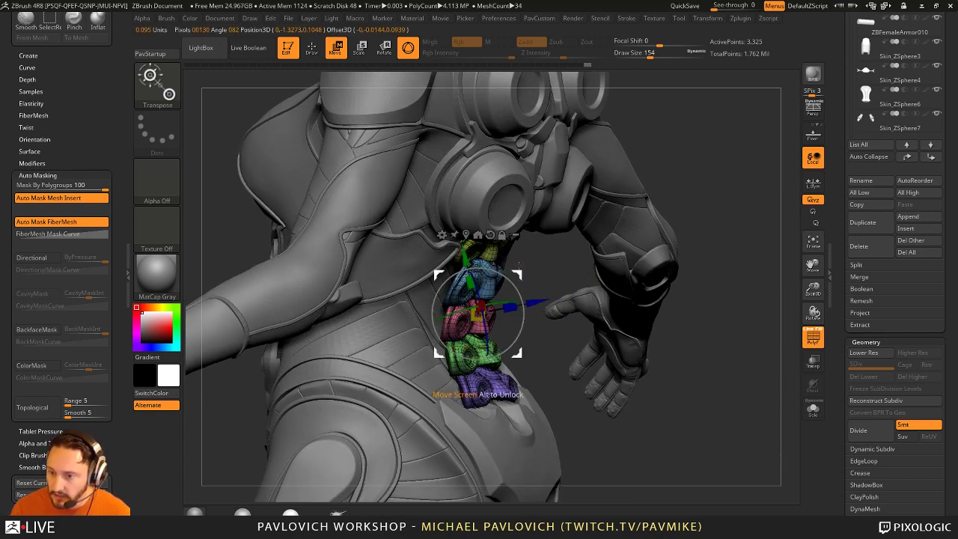
{"action": "left_click", "coordinate": [477, 235]}
{"action": "mouse_move", "coordinate": [547, 258]}
{"action": "left_mouse_down"}
{"action": "mouse_move", "coordinate": [589, 269]}
{"action": "mouse_move", "coordinate": [574, 292]}
{"action": "mouse_move", "coordinate": [556, 292]}
{"action": "mouse_move", "coordinate": [569, 270]}
{"action": "mouse_move", "coordinate": [667, 288]}
{"action": "mouse_move", "coordinate": [589, 200]}
{"action": "left_mouse_up"}
Step: Centre the gizmo on the unmasked blue section, rotate it about 28 degrees, and Solo the stack
{"action": "key", "text": "q"}
{"action": "key", "text": "bracketleft"}
{"action": "key", "text": "bracketleft"}
{"action": "key", "text": "w"}
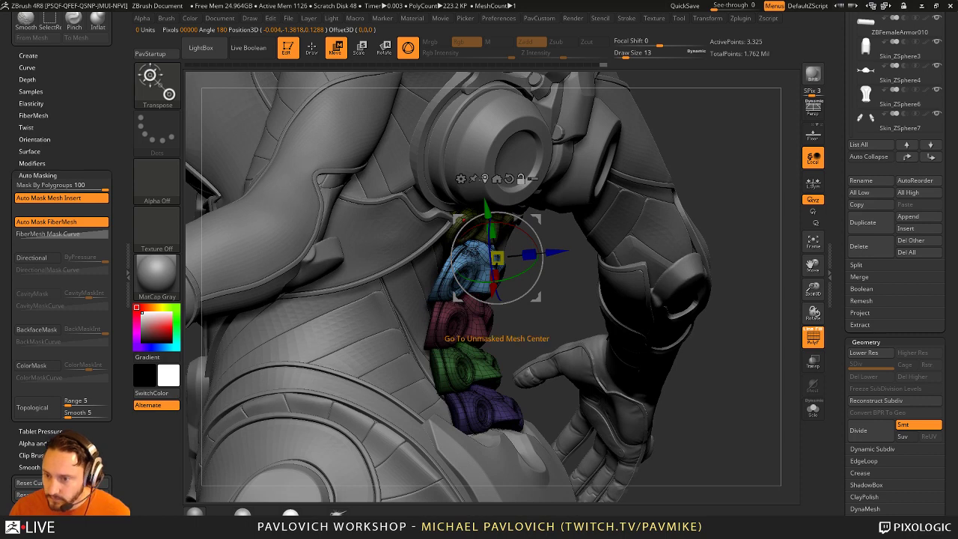
{"action": "left_click", "coordinate": [496, 178]}
{"action": "left_click_drag", "start_coordinate": [562, 244], "coordinate": [737, 299]}
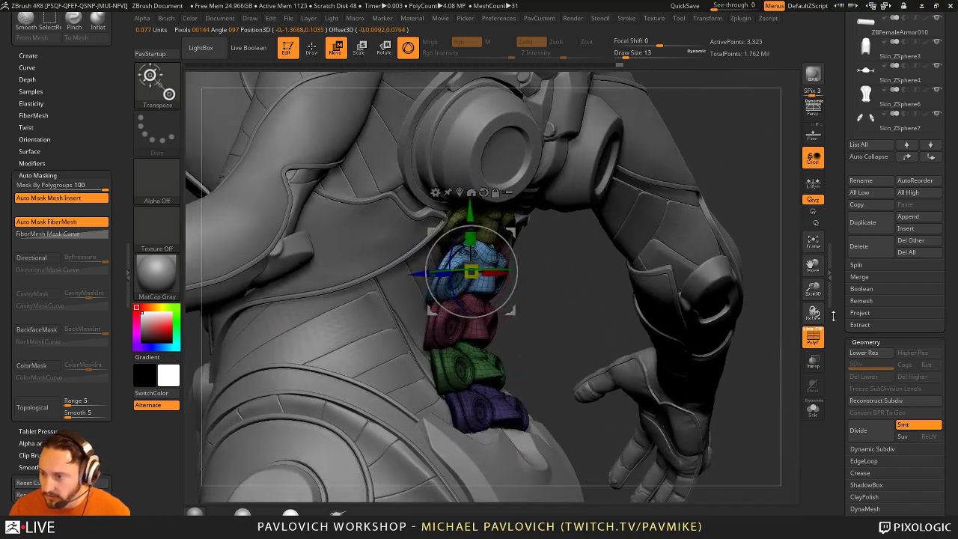
{"action": "left_click", "coordinate": [812, 408]}
{"action": "left_click_drag", "start_coordinate": [675, 246], "coordinate": [515, 275]}
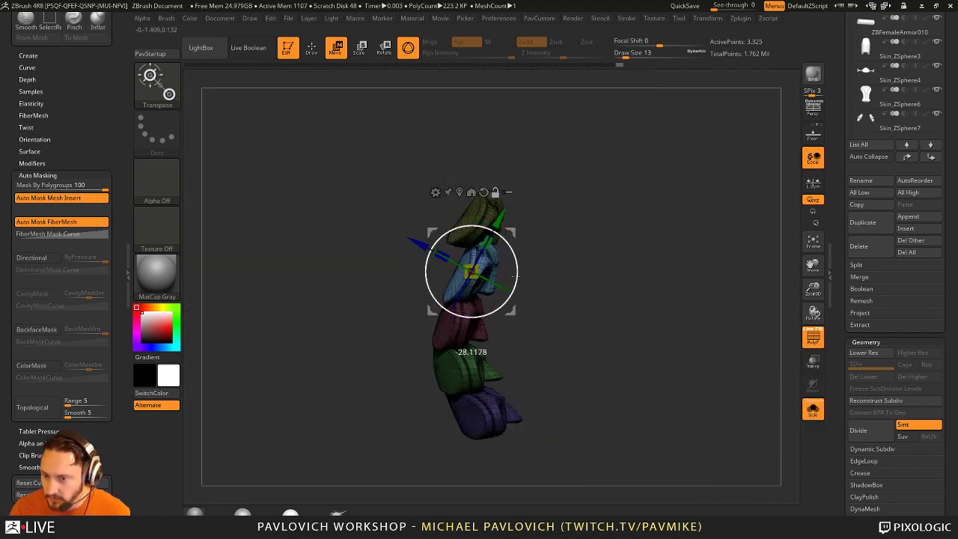
Step: Apply a Bend Curve deformer and bend the upper spine sections about 42 degrees
{"action": "key", "text": "q"}
{"action": "key", "text": "w"}
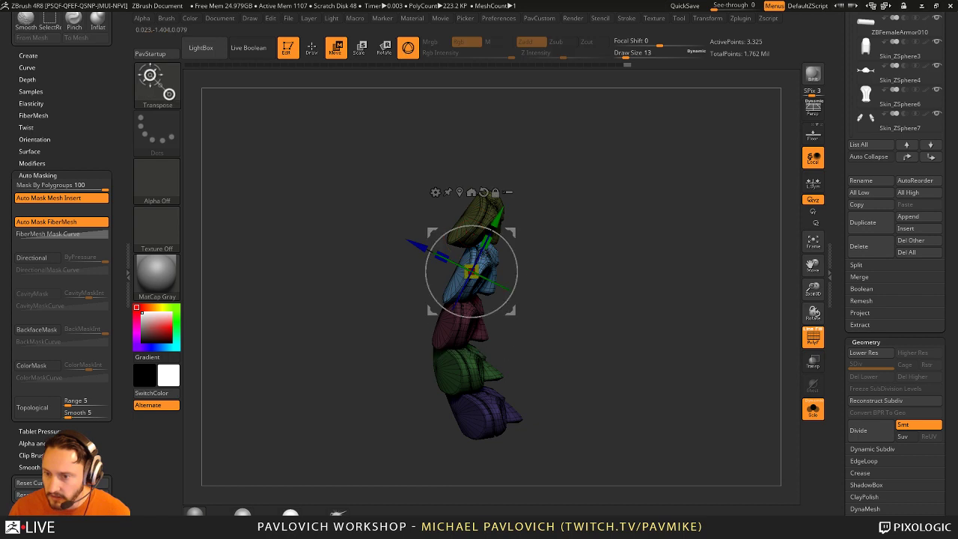
{"action": "left_click", "coordinate": [438, 193]}
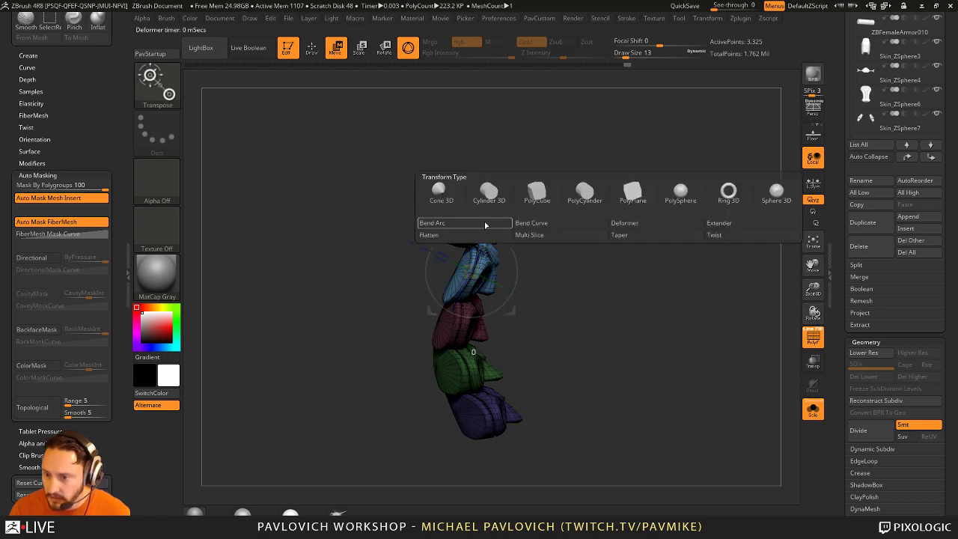
{"action": "left_click", "coordinate": [529, 224]}
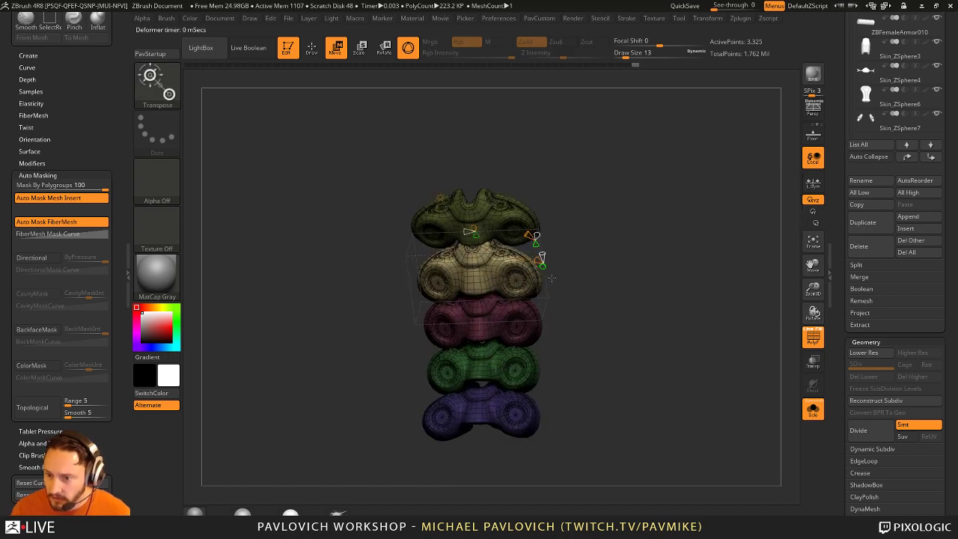
{"action": "left_click_drag", "start_coordinate": [502, 213], "coordinate": [508, 253]}
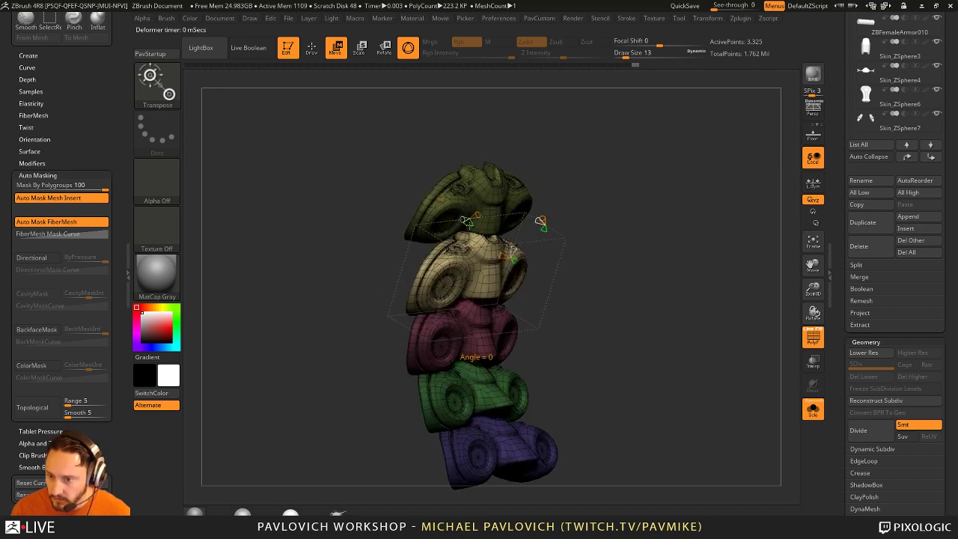
{"action": "left_click_drag", "start_coordinate": [467, 221], "coordinate": [444, 198]}
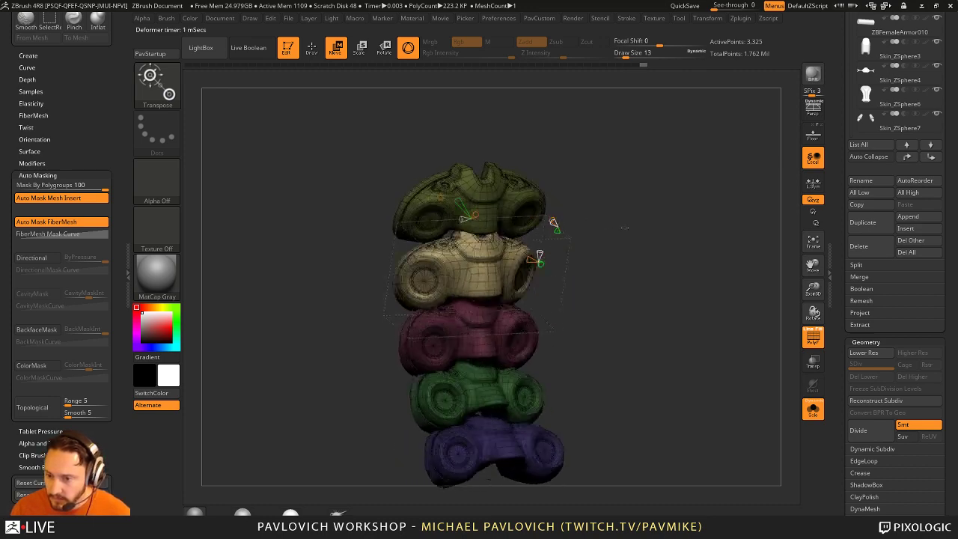
Step: Bring the whole suit back into view and check the stack from frontal angles
{"action": "key", "text": "ctrl+shift+s"}
{"action": "left_click_drag", "start_coordinate": [690, 255], "coordinate": [459, 196]}
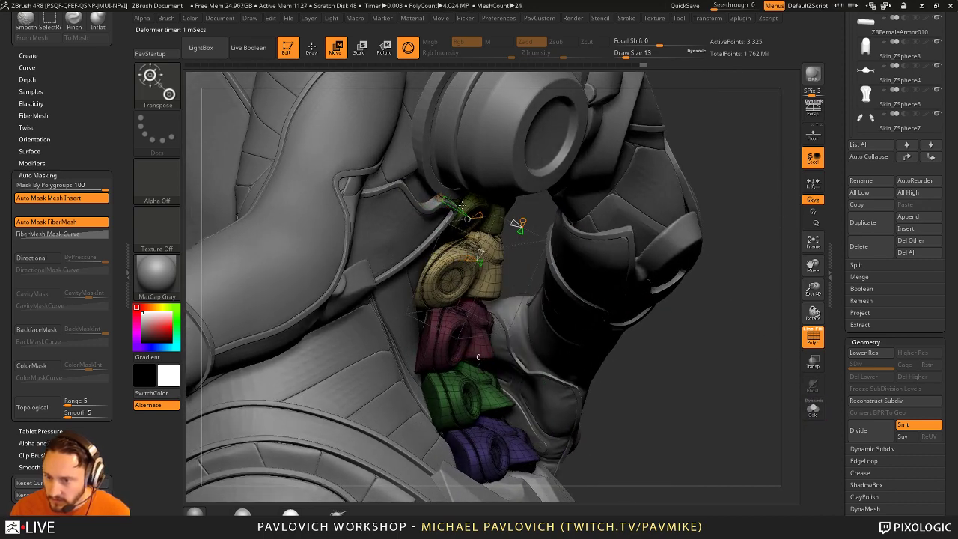
{"action": "left_click", "coordinate": [462, 202]}
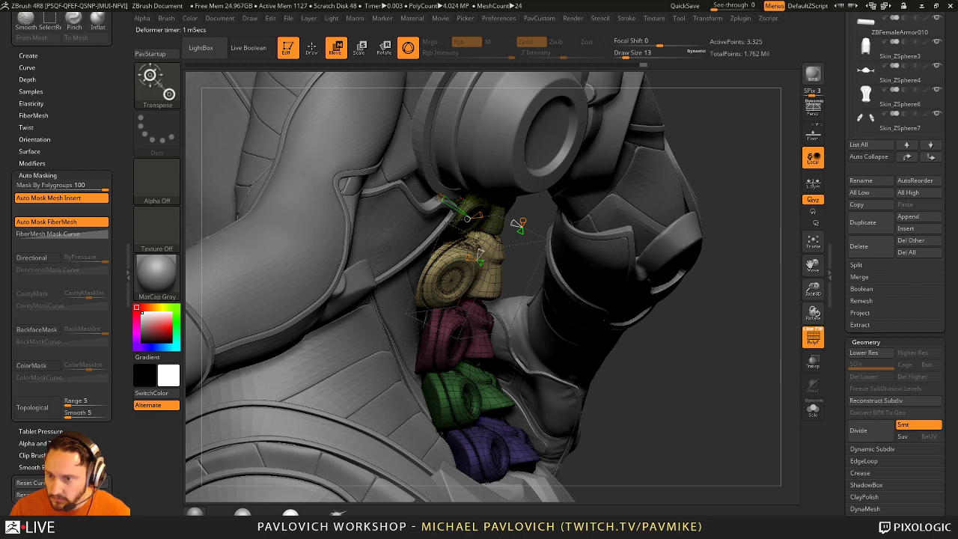
{"action": "left_click_drag", "start_coordinate": [635, 172], "coordinate": [562, 218]}
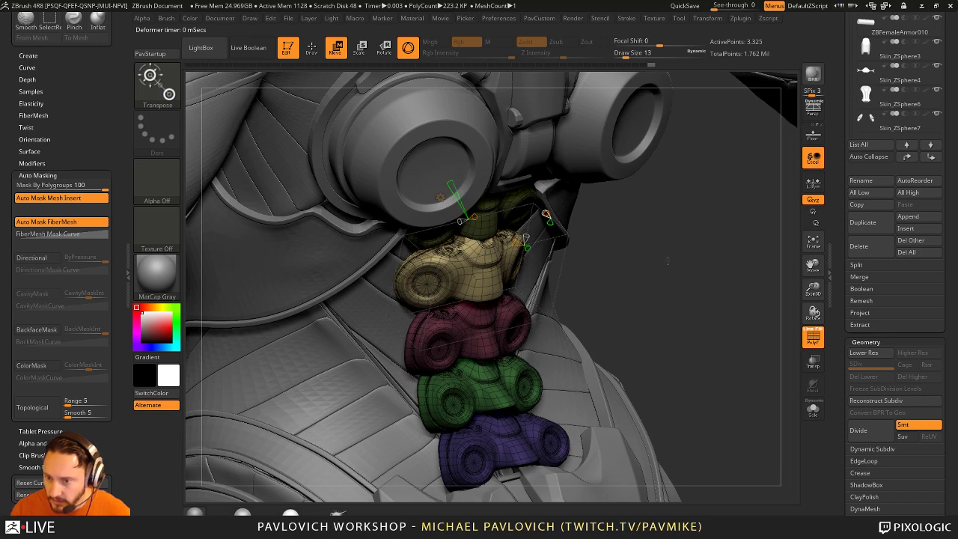
{"action": "left_click_drag", "start_coordinate": [624, 255], "coordinate": [621, 284]}
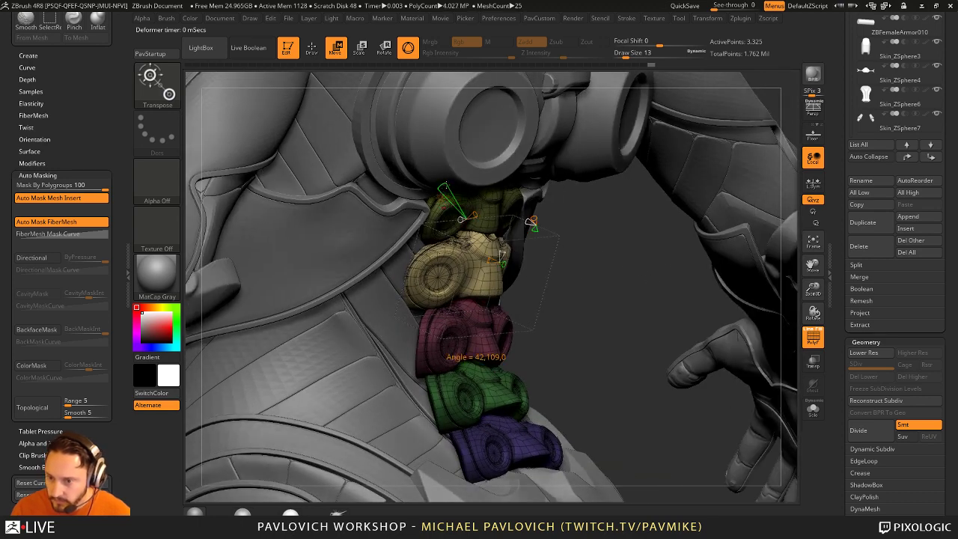
Step: Mask every section except the pink one and rotate it up and to the left
{"action": "key", "text": "q"}
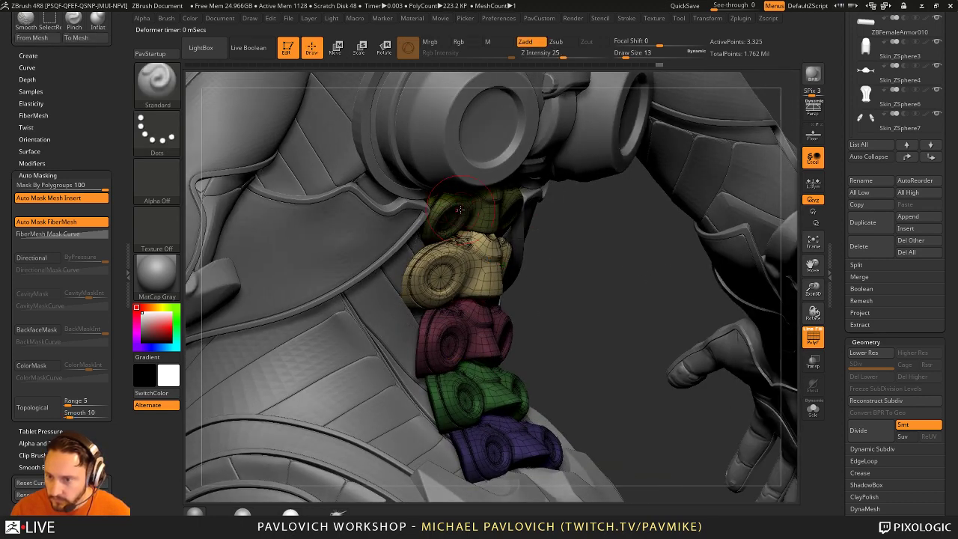
{"action": "key", "text": "w"}
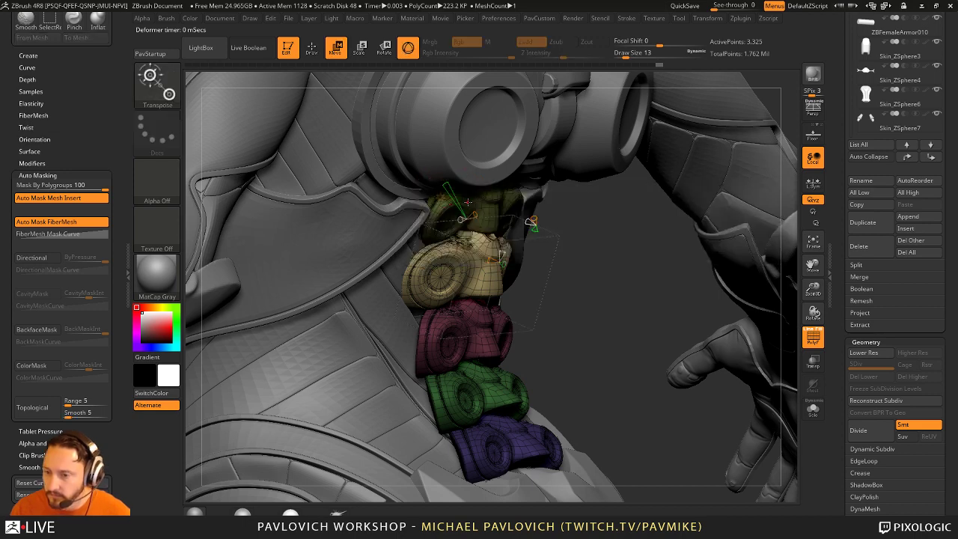
{"action": "left_click", "coordinate": [599, 200]}
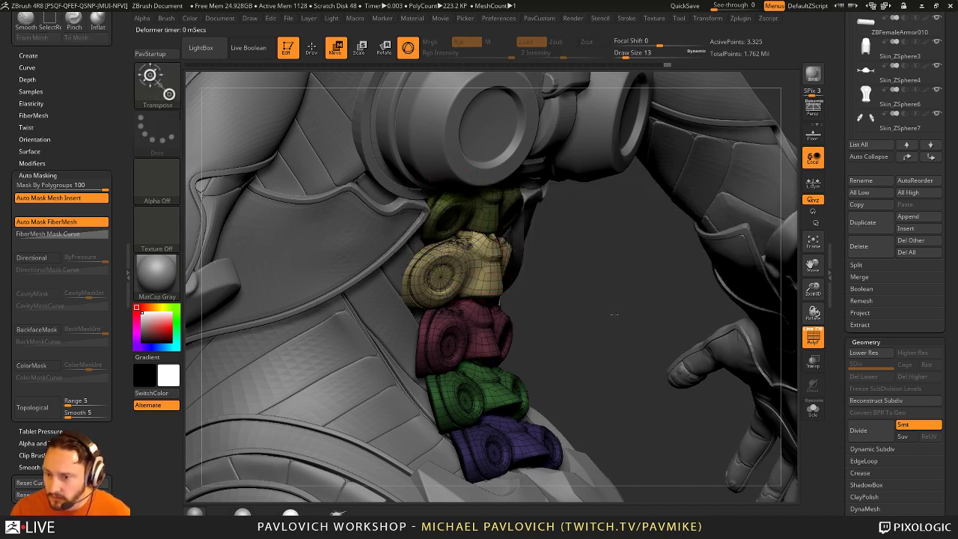
{"action": "left_click_drag", "start_coordinate": [591, 224], "coordinate": [582, 253]}
{"action": "left_click", "coordinate": [582, 253], "text": "ctrl"}
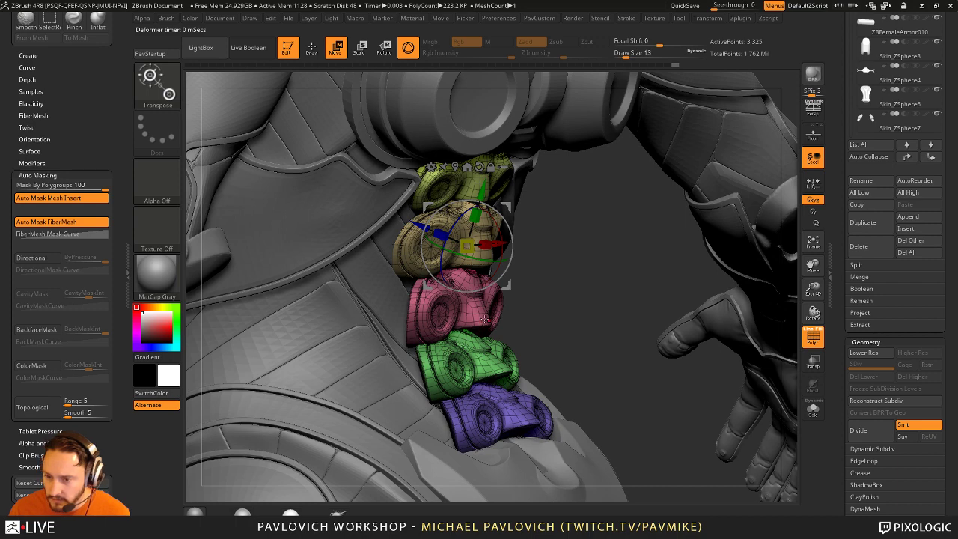
{"action": "left_click", "coordinate": [483, 317], "text": "ctrl"}
{"action": "left_click_drag", "start_coordinate": [489, 246], "coordinate": [482, 249]}
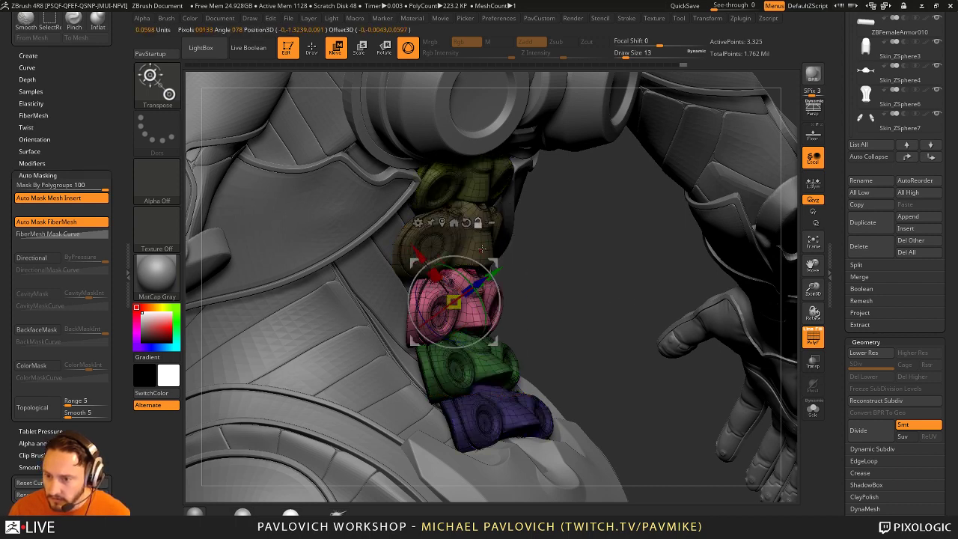
Step: Solo the spine stack, apply a Bend Arc deformer, then show the whole suit again
{"action": "left_click_drag", "start_coordinate": [636, 315], "coordinate": [674, 353]}
{"action": "left_click", "coordinate": [812, 408]}
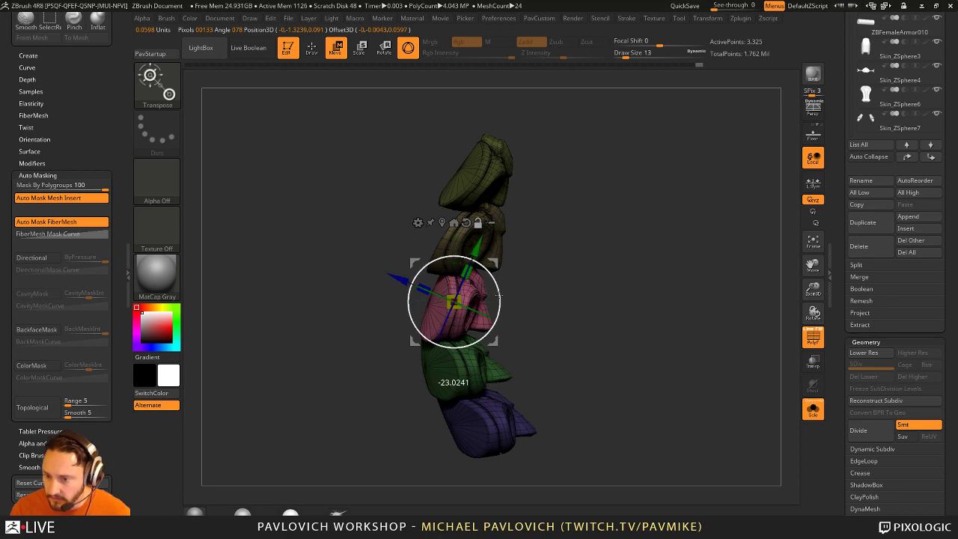
{"action": "left_click_drag", "start_coordinate": [594, 285], "coordinate": [555, 275]}
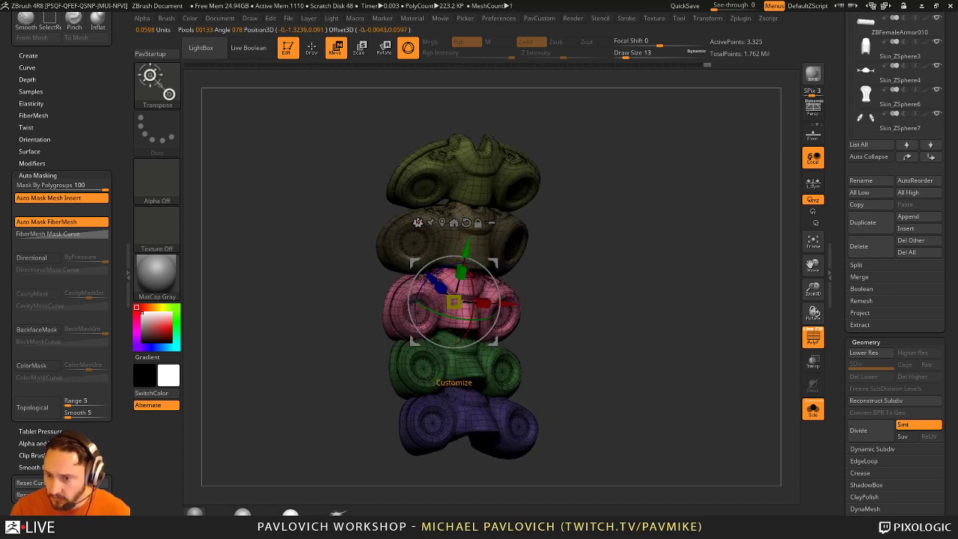
{"action": "left_click", "coordinate": [417, 223]}
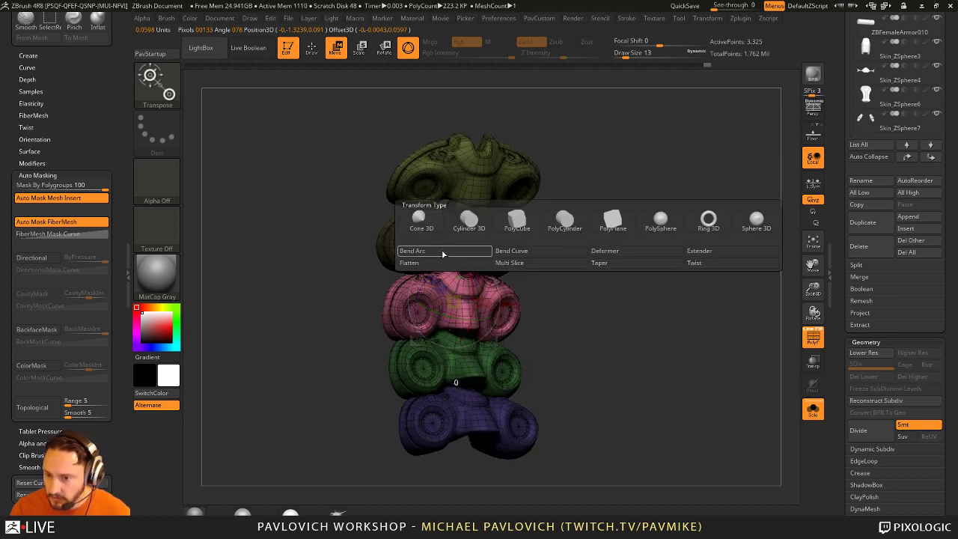
{"action": "left_click", "coordinate": [444, 252]}
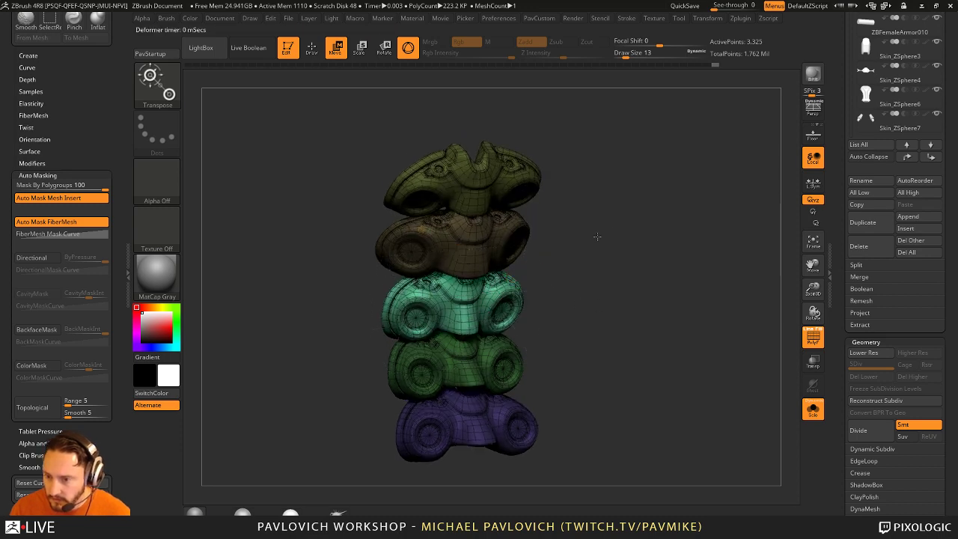
{"action": "left_click_drag", "start_coordinate": [597, 237], "coordinate": [576, 238]}
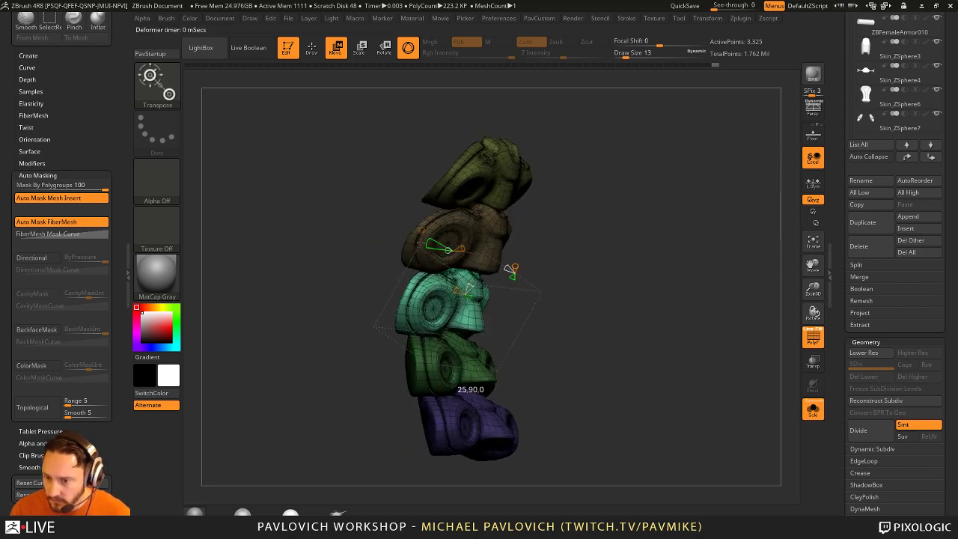
{"action": "left_click", "coordinate": [812, 409]}
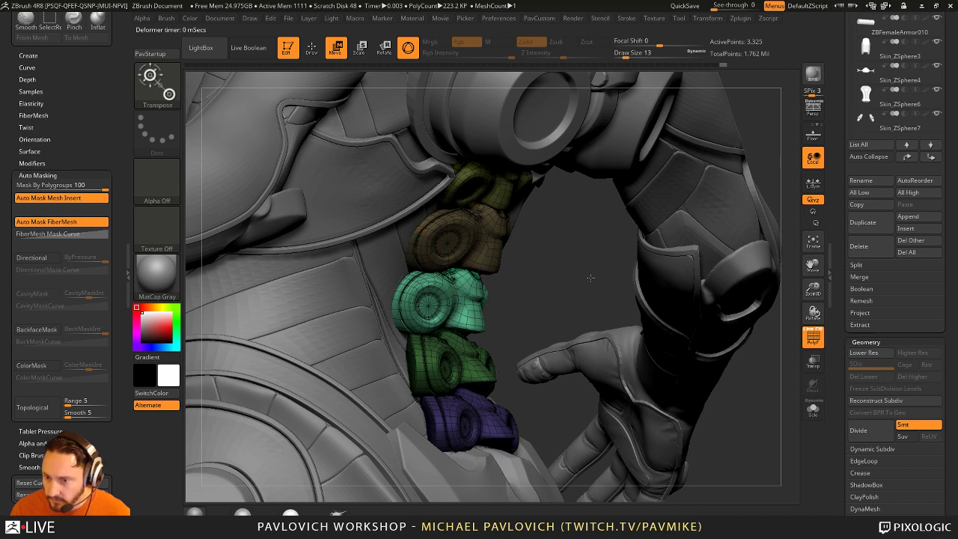
{"action": "left_click_drag", "start_coordinate": [590, 277], "coordinate": [576, 288]}
Step: Move the gizmo pivot to the left edge of the green section
{"action": "left_click", "coordinate": [435, 240]}
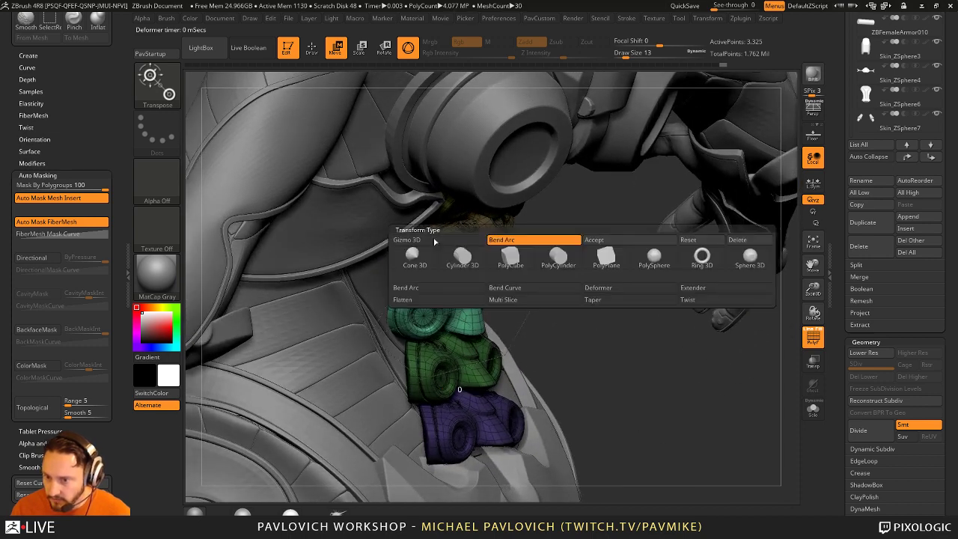
{"action": "mouse_move", "coordinate": [454, 220]}
{"action": "left_mouse_down"}
{"action": "mouse_move", "coordinate": [525, 257]}
{"action": "mouse_move", "coordinate": [464, 258]}
{"action": "mouse_move", "coordinate": [621, 259]}
{"action": "mouse_move", "coordinate": [616, 217]}
{"action": "mouse_move", "coordinate": [523, 232]}
{"action": "mouse_move", "coordinate": [419, 224]}
{"action": "left_mouse_up"}
{"action": "left_click", "coordinate": [412, 224]}
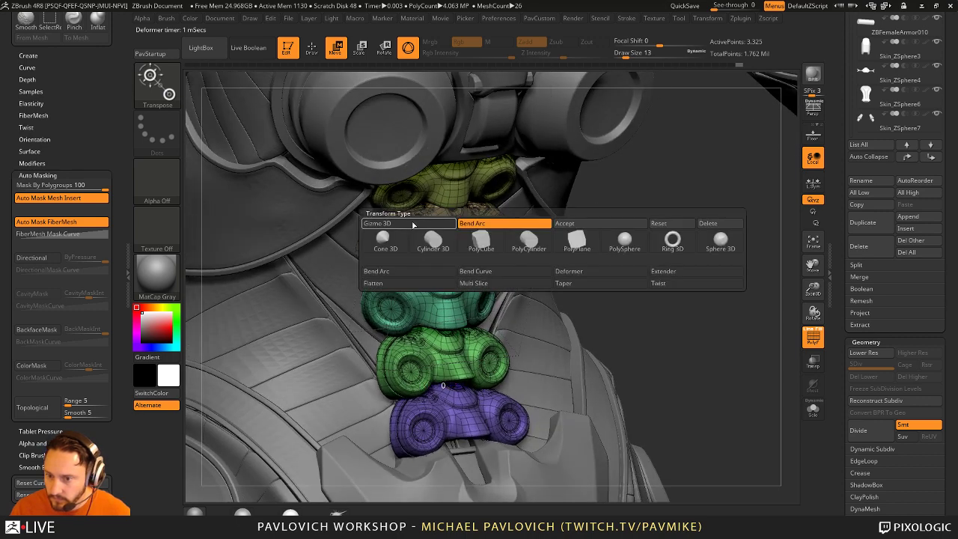
{"action": "key", "text": "q"}
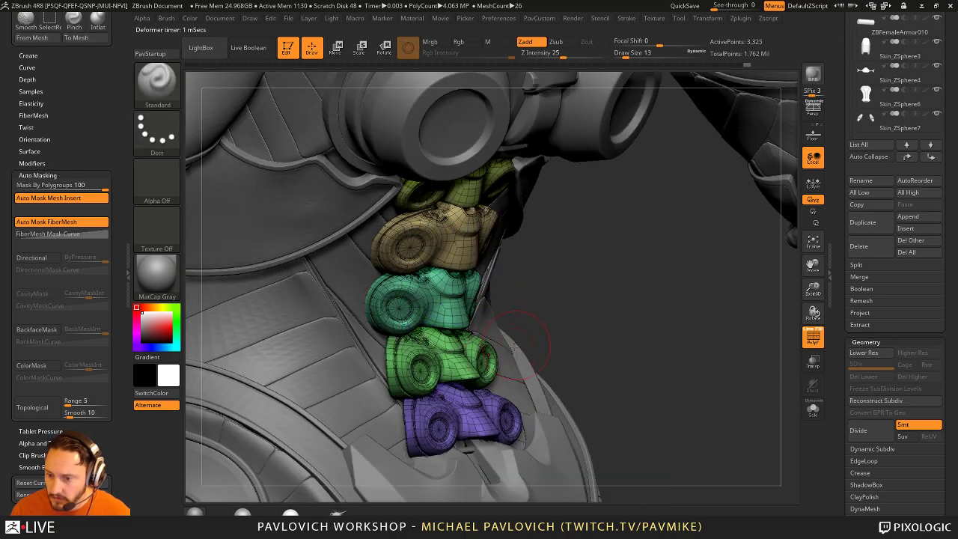
{"action": "key", "text": "w"}
{"action": "left_click_drag", "start_coordinate": [551, 330], "coordinate": [544, 291], "text": "alt"}
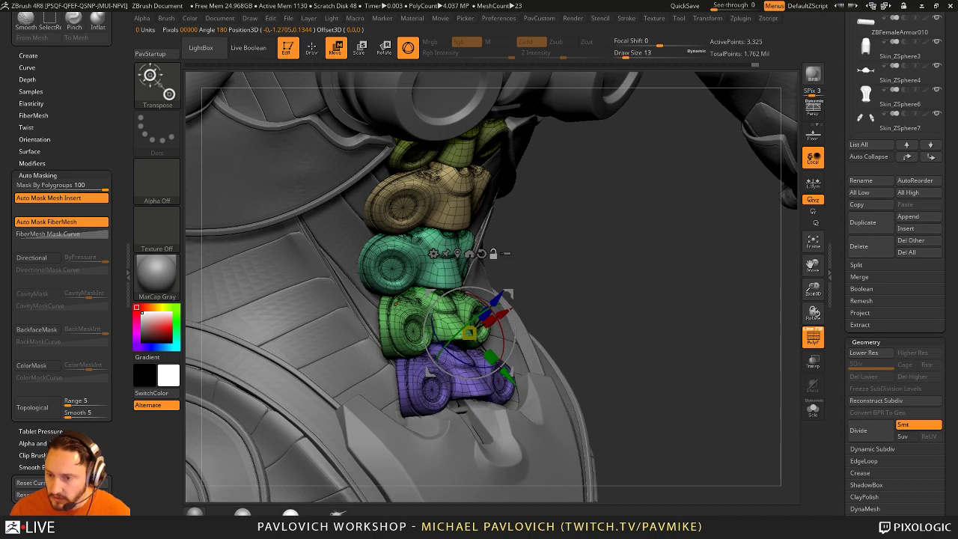
{"action": "left_click", "coordinate": [393, 314]}
{"action": "left_click_drag", "start_coordinate": [468, 319], "coordinate": [470, 310]}
Step: Return to sculpting and shrink the brush size to 7
{"action": "key", "text": "q"}
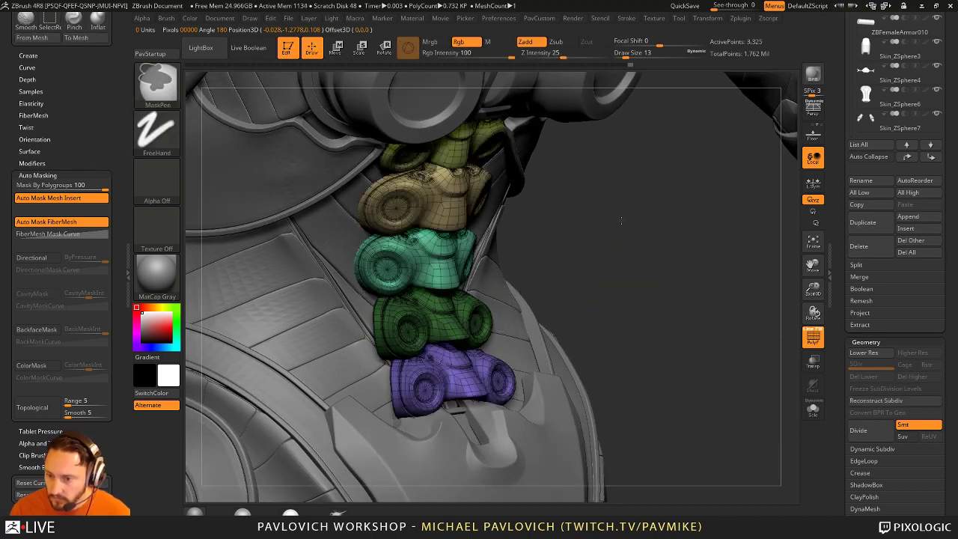
{"action": "left_click_drag", "start_coordinate": [592, 262], "coordinate": [580, 277]}
{"action": "key", "text": "s"}
{"action": "left_click_drag", "start_coordinate": [524, 295], "coordinate": [483, 295]}
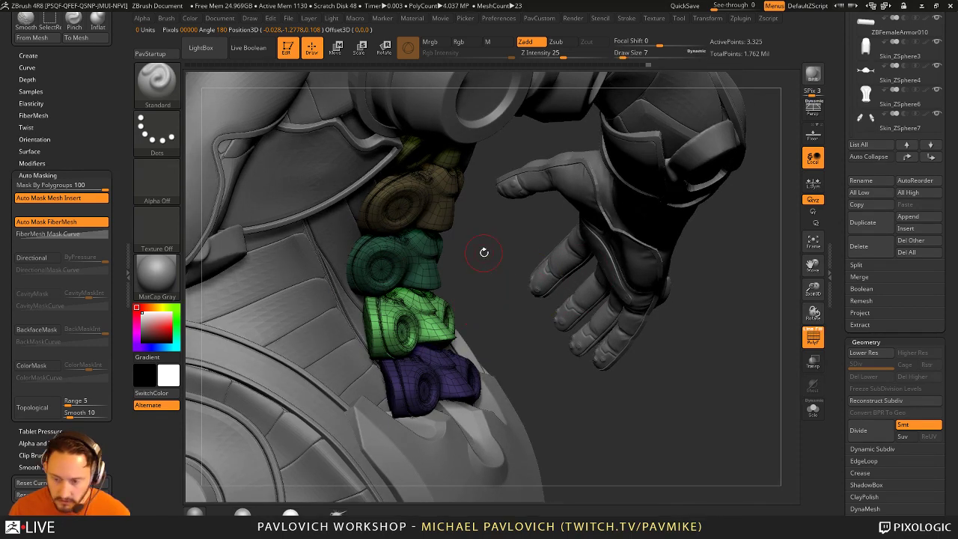
Step: Centre the gizmo on the green piece and briefly Solo the stack for a front check
{"action": "key", "text": "w"}
{"action": "left_click", "coordinate": [427, 237]}
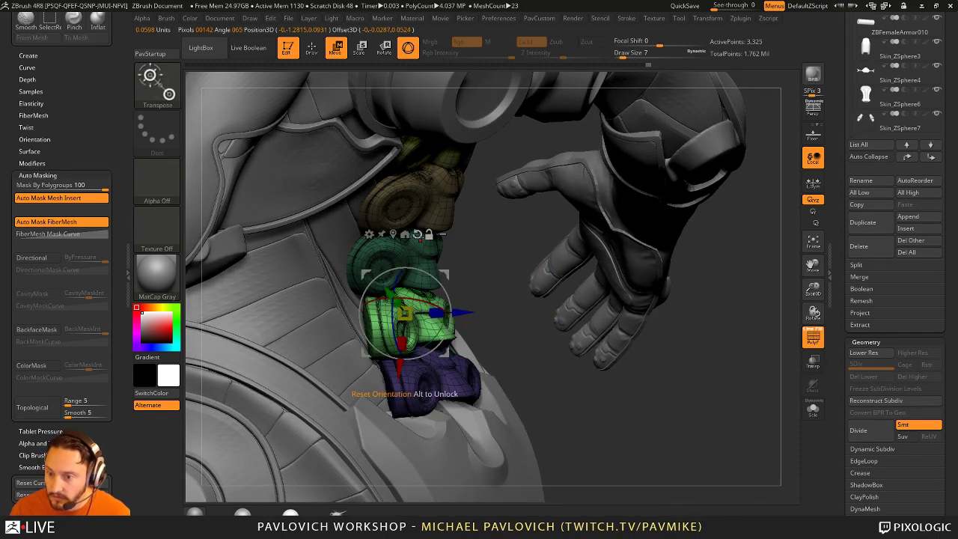
{"action": "left_click", "coordinate": [812, 408]}
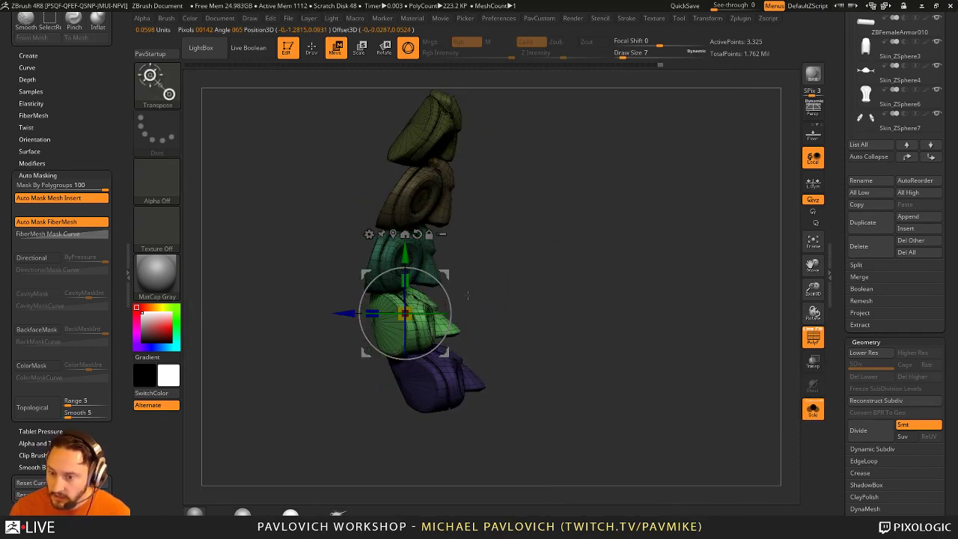
{"action": "left_click_drag", "start_coordinate": [462, 272], "coordinate": [803, 334]}
{"action": "left_click", "coordinate": [812, 410]}
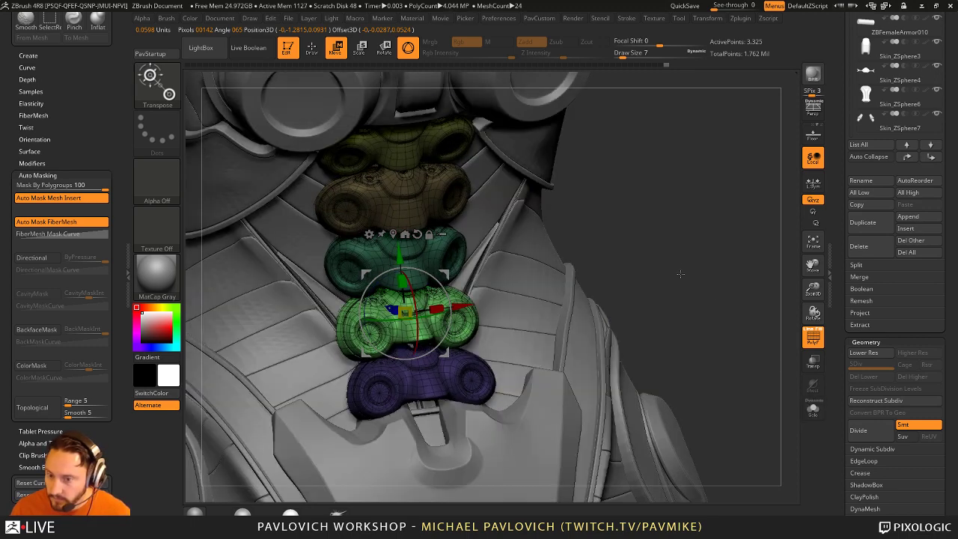
Step: Apply a Bend Arc deformer and bend the lower purple pieces along the back's curve
{"action": "left_click", "coordinate": [368, 235]}
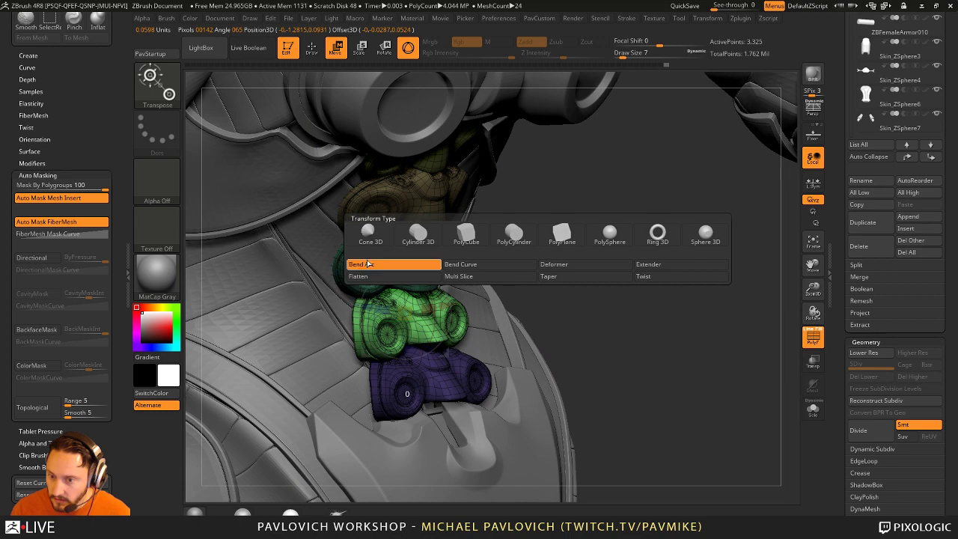
{"action": "left_click", "coordinate": [363, 261]}
{"action": "left_click_drag", "start_coordinate": [551, 239], "coordinate": [479, 254]}
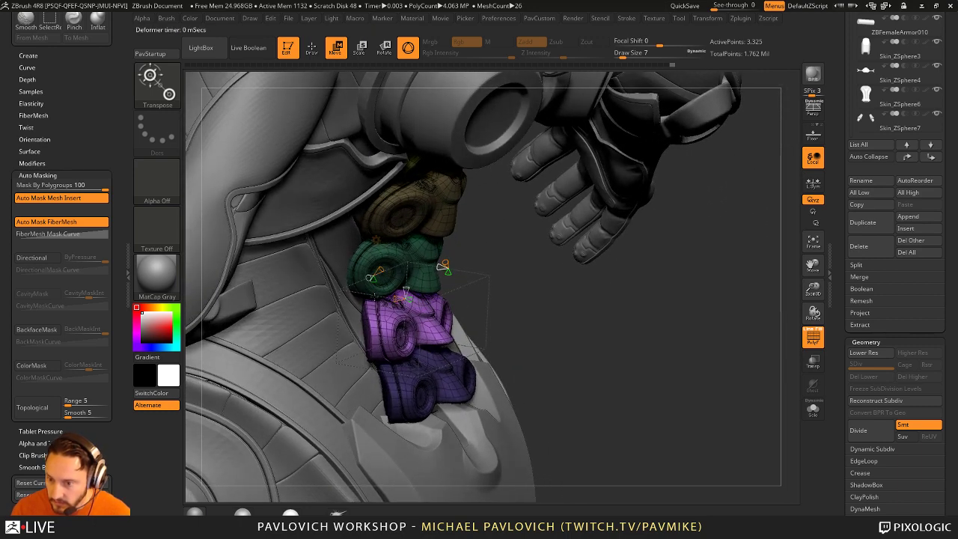
{"action": "mouse_move", "coordinate": [358, 285]}
{"action": "left_mouse_down"}
{"action": "mouse_move", "coordinate": [323, 273]}
{"action": "mouse_move", "coordinate": [536, 312]}
{"action": "mouse_move", "coordinate": [528, 269]}
{"action": "mouse_move", "coordinate": [449, 231]}
{"action": "left_mouse_up"}
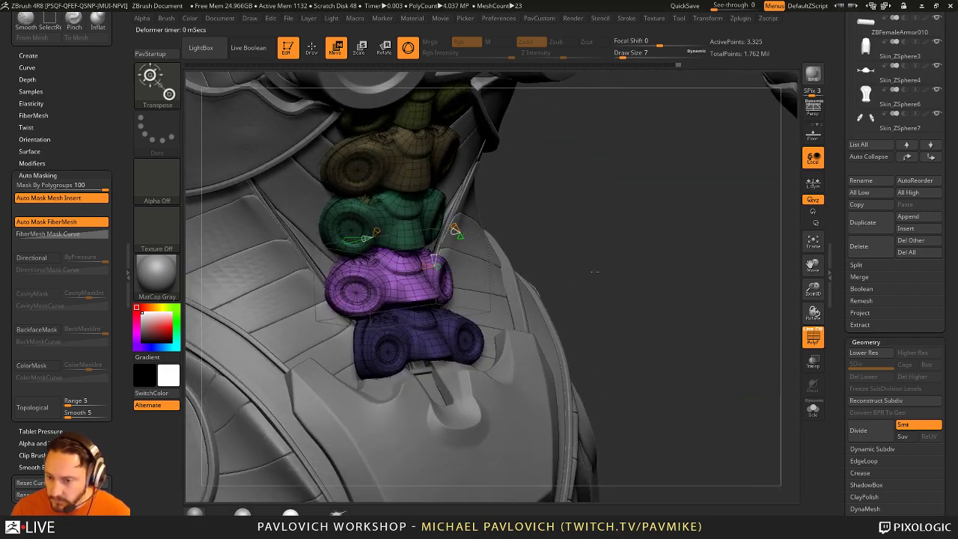
Step: Mask all but the bottom purple piece, recentre the 3D gizmo on it, and check it in Solo
{"action": "key", "text": "q"}
{"action": "left_click_drag", "start_coordinate": [592, 267], "coordinate": [583, 262]}
{"action": "left_click", "coordinate": [434, 329], "text": "ctrl+shift"}
{"action": "left_click", "coordinate": [598, 280], "text": "ctrl"}
{"action": "left_click", "coordinate": [598, 281], "text": "ctrl+shift"}
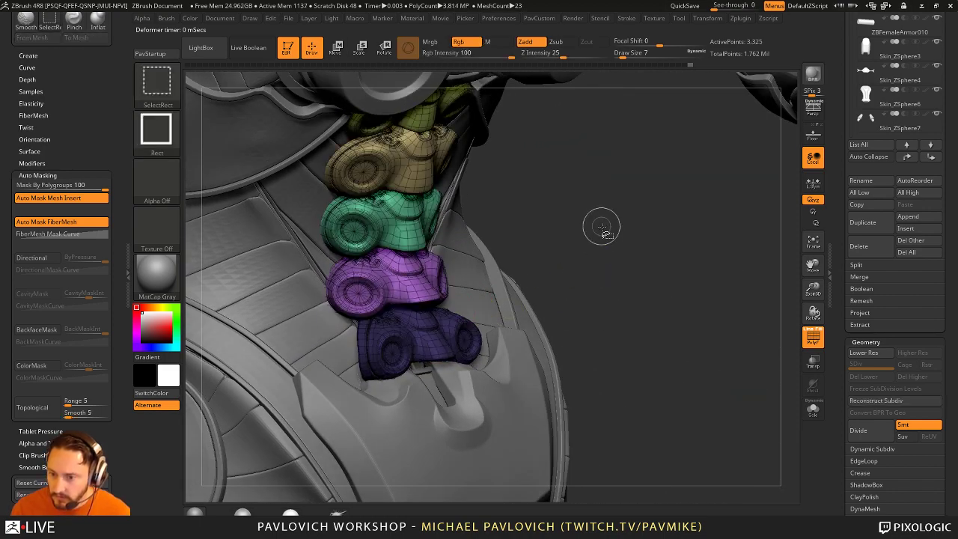
{"action": "left_click", "coordinate": [616, 270], "text": "ctrl"}
{"action": "key", "text": "w"}
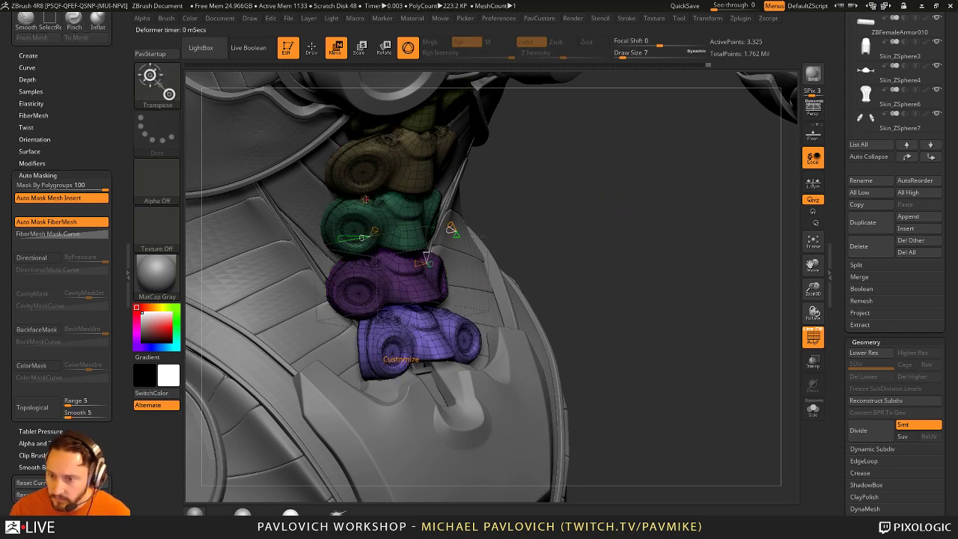
{"action": "key", "text": "space"}
{"action": "key", "text": "y"}
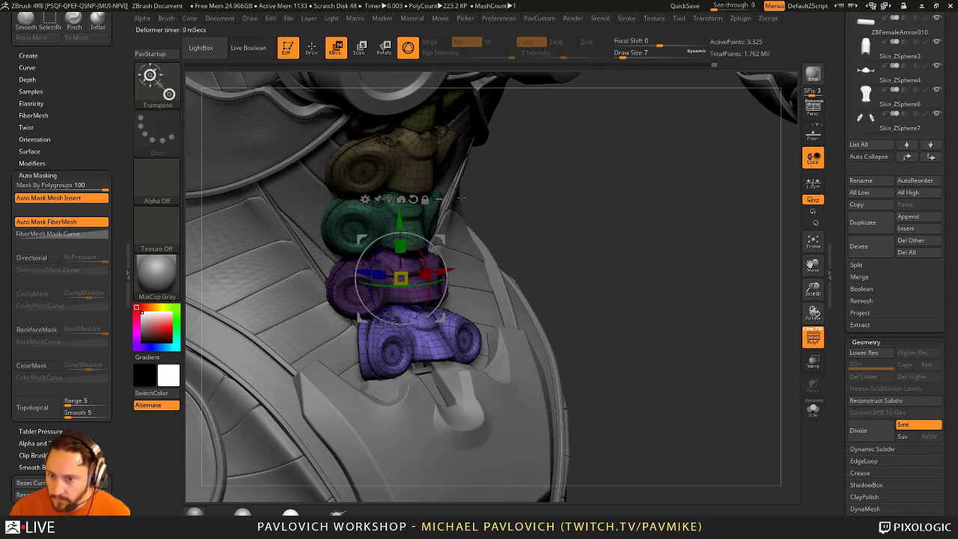
{"action": "left_click", "coordinate": [401, 199]}
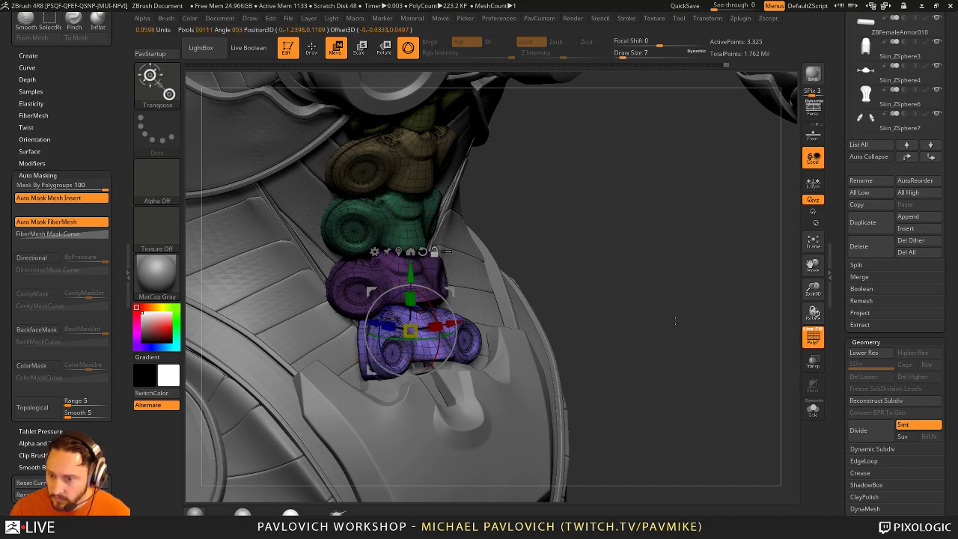
{"action": "left_click", "coordinate": [812, 406]}
{"action": "left_click_drag", "start_coordinate": [674, 337], "coordinate": [713, 318]}
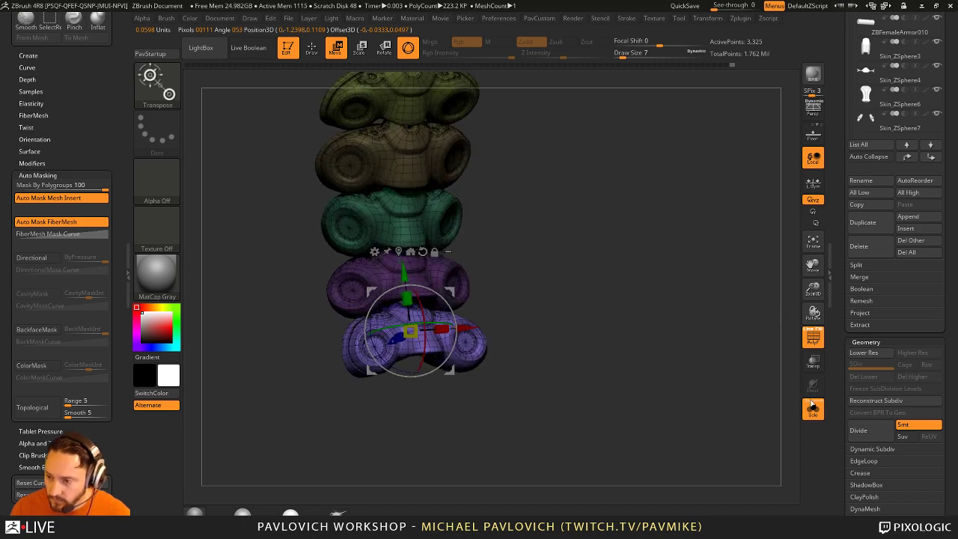
{"action": "left_click", "coordinate": [813, 407]}
Step: Apply Bend Arc to the bottom pieces and bend them about 41 degrees toward the upper left
{"action": "left_click", "coordinate": [374, 251]}
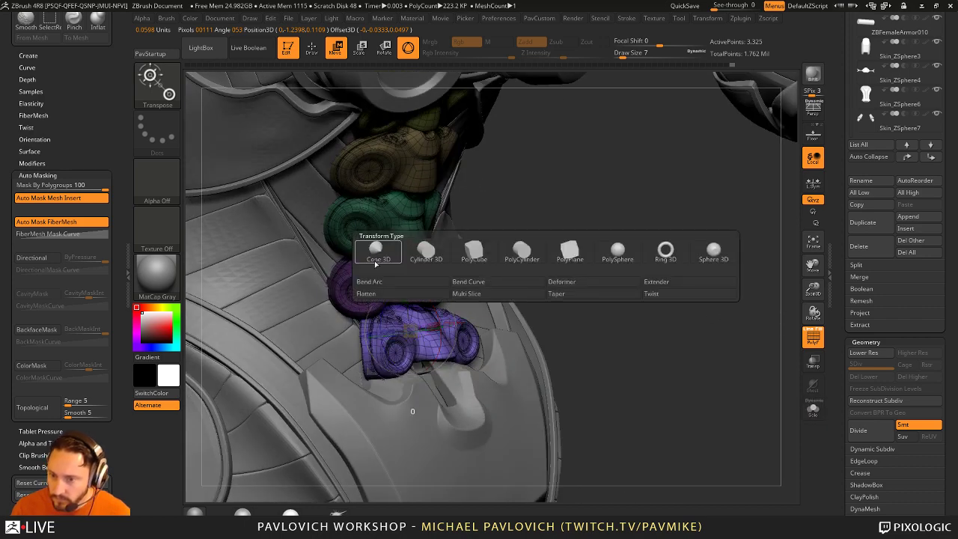
{"action": "left_click", "coordinate": [470, 254]}
{"action": "left_click_drag", "start_coordinate": [643, 330], "coordinate": [718, 322]}
{"action": "left_click_drag", "start_coordinate": [367, 299], "coordinate": [361, 322]}
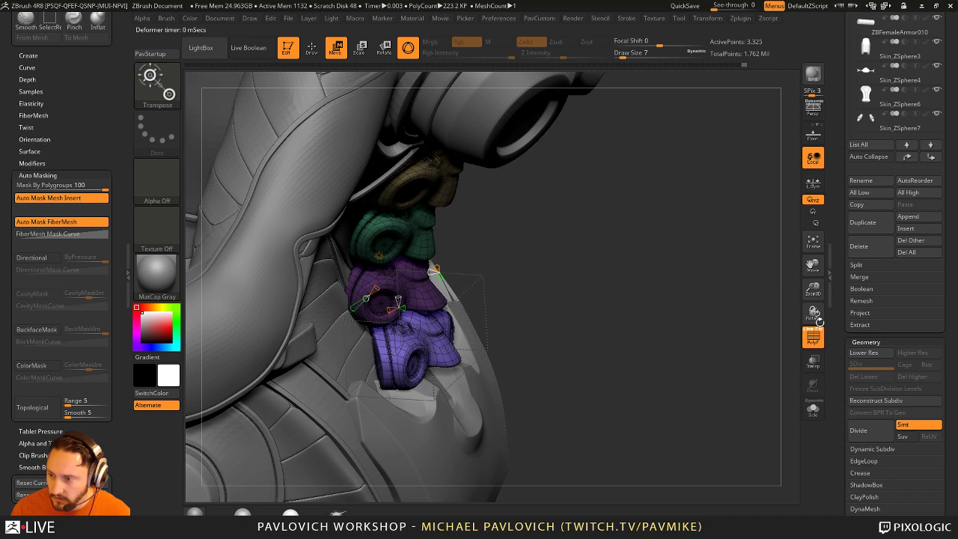
{"action": "left_click", "coordinate": [813, 408]}
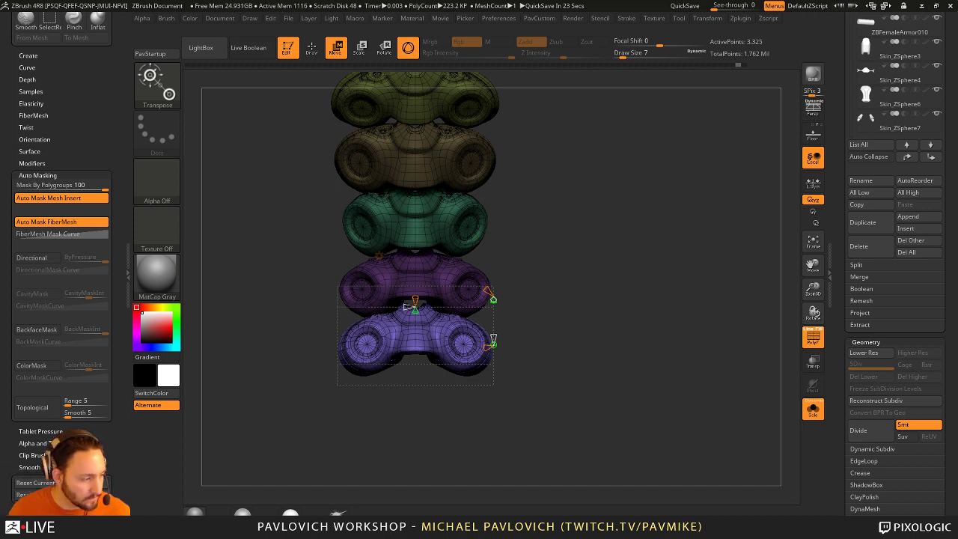
Step: Bring back the rest of the model and rotate the lower purple piece to tuck it in
{"action": "mouse_move", "coordinate": [579, 214]}
{"action": "left_mouse_down"}
{"action": "mouse_move", "coordinate": [597, 238]}
{"action": "mouse_move", "coordinate": [609, 213]}
{"action": "mouse_move", "coordinate": [595, 218]}
{"action": "left_mouse_up"}
{"action": "key", "text": "ctrl+shift+s"}
{"action": "mouse_move", "coordinate": [507, 272]}
{"action": "left_mouse_down"}
{"action": "mouse_move", "coordinate": [500, 268]}
{"action": "mouse_move", "coordinate": [512, 261]}
{"action": "left_mouse_up"}
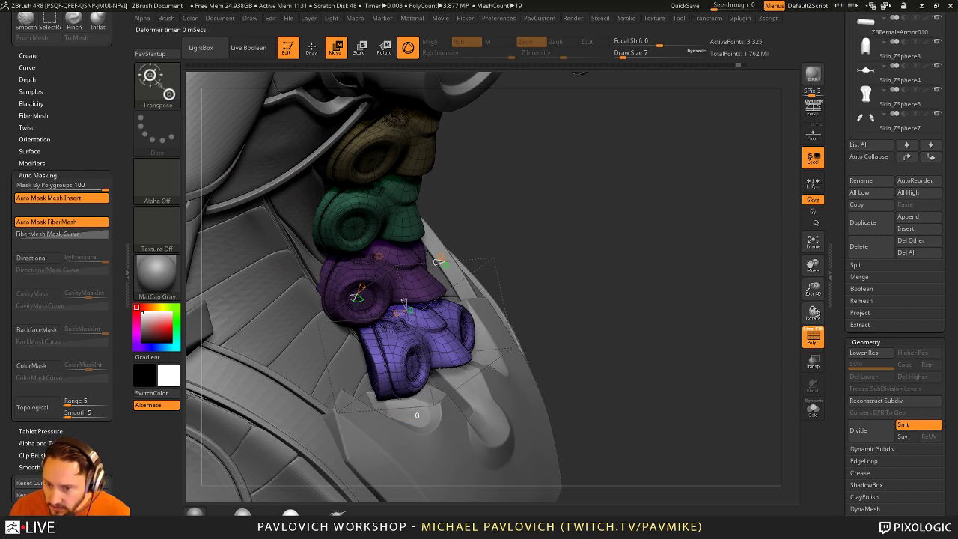
{"action": "mouse_move", "coordinate": [356, 298]}
{"action": "left_mouse_down"}
{"action": "mouse_move", "coordinate": [311, 296]}
{"action": "mouse_move", "coordinate": [310, 284]}
{"action": "mouse_move", "coordinate": [314, 294]}
{"action": "mouse_move", "coordinate": [389, 295]}
{"action": "mouse_move", "coordinate": [619, 275]}
{"action": "mouse_move", "coordinate": [717, 238]}
{"action": "mouse_move", "coordinate": [419, 269]}
{"action": "left_mouse_up"}
Step: Accept the Bend Arc deformation on the spine stack
{"action": "key", "text": "q"}
{"action": "key", "text": "w"}
{"action": "left_click", "coordinate": [385, 258]}
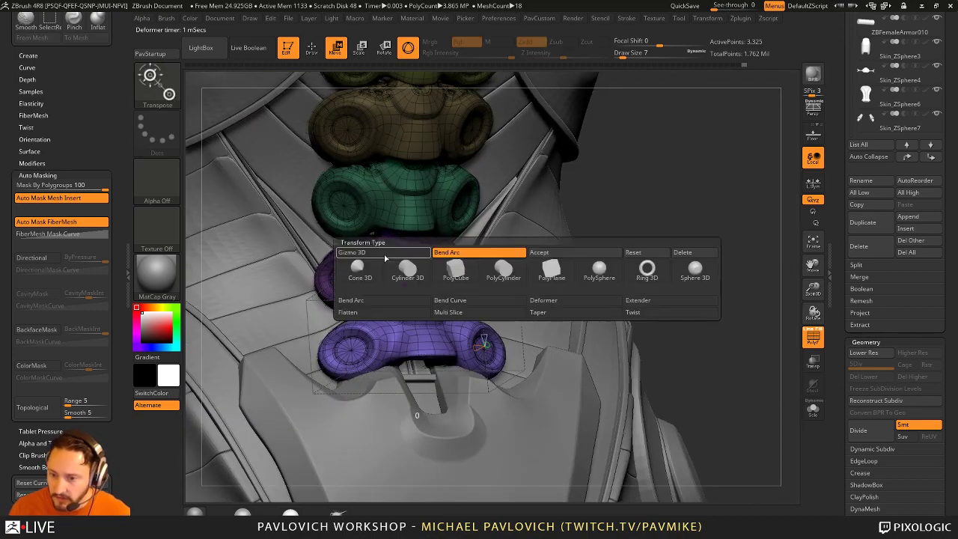
{"action": "left_click", "coordinate": [551, 257]}
{"action": "left_click_drag", "start_coordinate": [551, 256], "coordinate": [643, 282]}
Step: With the Move brush, narrow the lobes of the lower and upper purple pieces
{"action": "key", "text": "q"}
{"action": "key", "text": "s"}
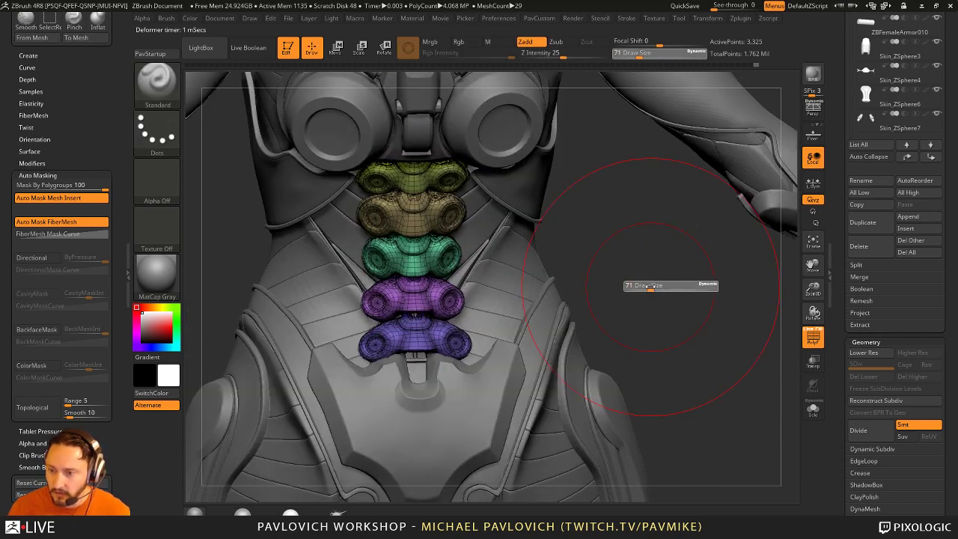
{"action": "key", "text": "b"}
{"action": "key", "text": "m"}
{"action": "key", "text": "v"}
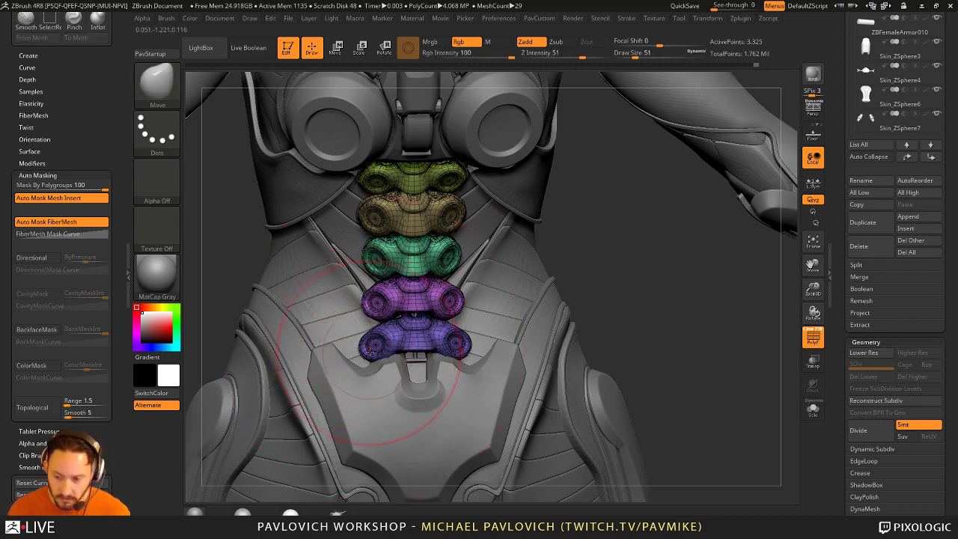
{"action": "left_click_drag", "start_coordinate": [363, 350], "coordinate": [376, 303]}
{"action": "key", "text": "bracketleft"}
{"action": "key", "text": "bracketleft"}
{"action": "left_click_drag", "start_coordinate": [457, 301], "coordinate": [451, 300]}
Step: Pull in the lobes of the green, tan and yellow top pieces
{"action": "left_click_drag", "start_coordinate": [389, 238], "coordinate": [370, 263]}
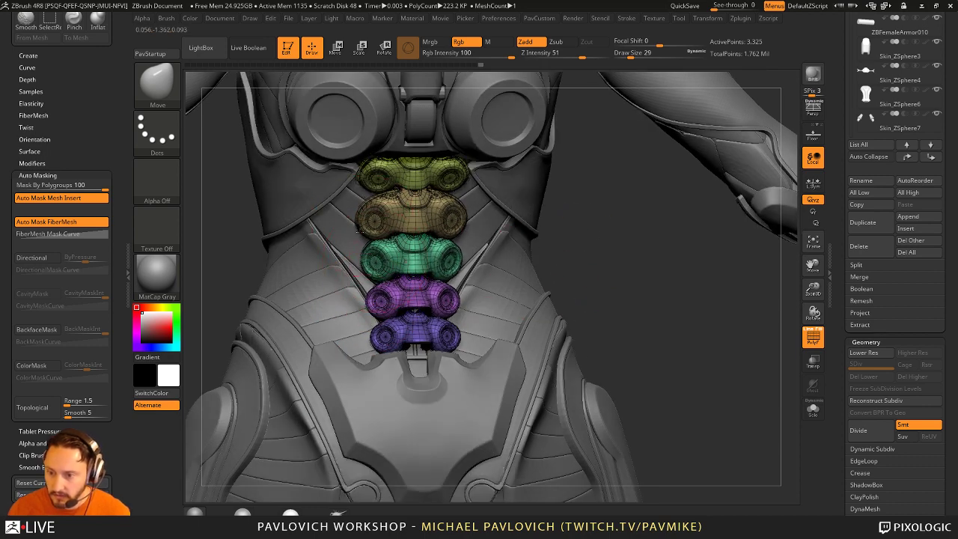
{"action": "left_click_drag", "start_coordinate": [362, 225], "coordinate": [363, 191]}
{"action": "mouse_move", "coordinate": [588, 211]}
{"action": "left_mouse_down"}
{"action": "mouse_move", "coordinate": [377, 190]}
{"action": "mouse_move", "coordinate": [403, 211]}
{"action": "mouse_move", "coordinate": [404, 190]}
{"action": "left_mouse_up"}
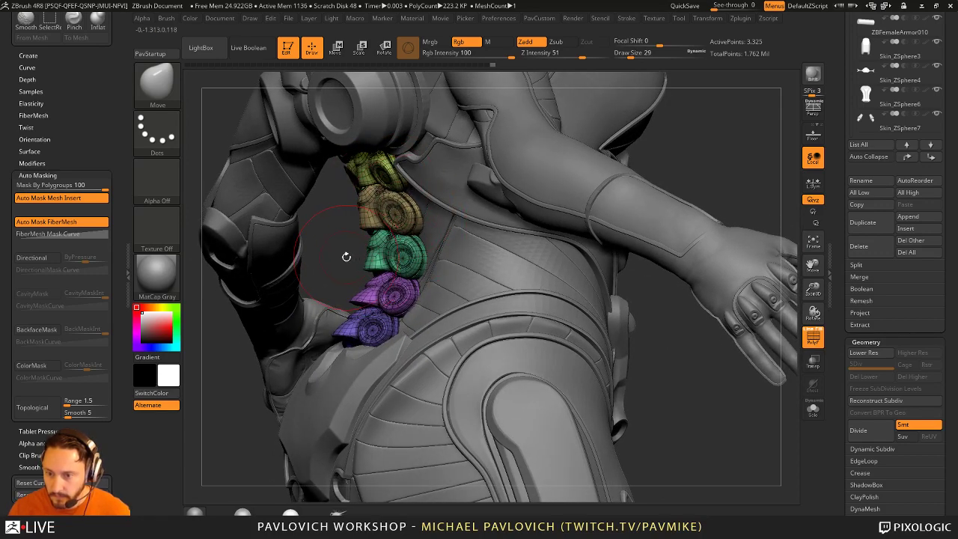
{"action": "left_click_drag", "start_coordinate": [346, 257], "coordinate": [412, 249]}
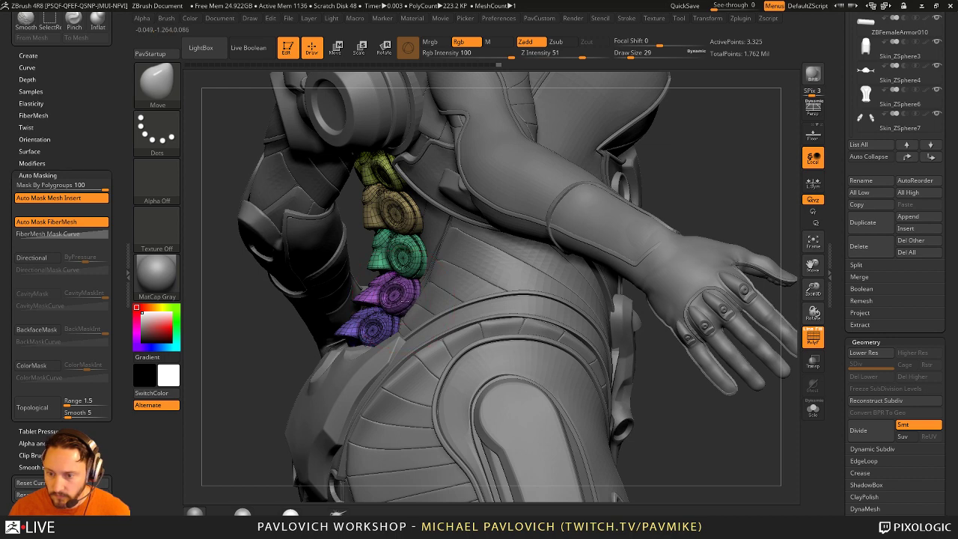
{"action": "left_click_drag", "start_coordinate": [402, 298], "coordinate": [384, 344]}
{"action": "mouse_move", "coordinate": [219, 376]}
{"action": "left_mouse_down"}
{"action": "mouse_move", "coordinate": [370, 356]}
{"action": "mouse_move", "coordinate": [375, 346]}
{"action": "left_mouse_up"}
Step: Set brush size 20 then 33, switch back to the Standard brush, and hide the polygroup overlay
{"action": "type", "text": "s22"}
{"action": "key", "text": "BackSpace"}
{"action": "type", "text": "0"}
{"action": "key", "text": "Return"}
{"action": "left_click_drag", "start_coordinate": [425, 323], "coordinate": [430, 334]}
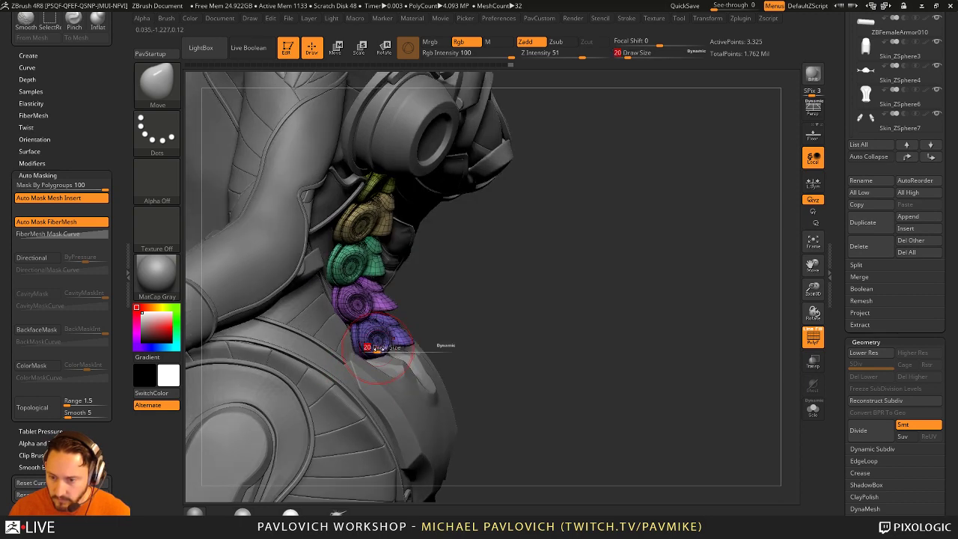
{"action": "key", "text": "bracketright"}
{"action": "key", "text": "bracketright"}
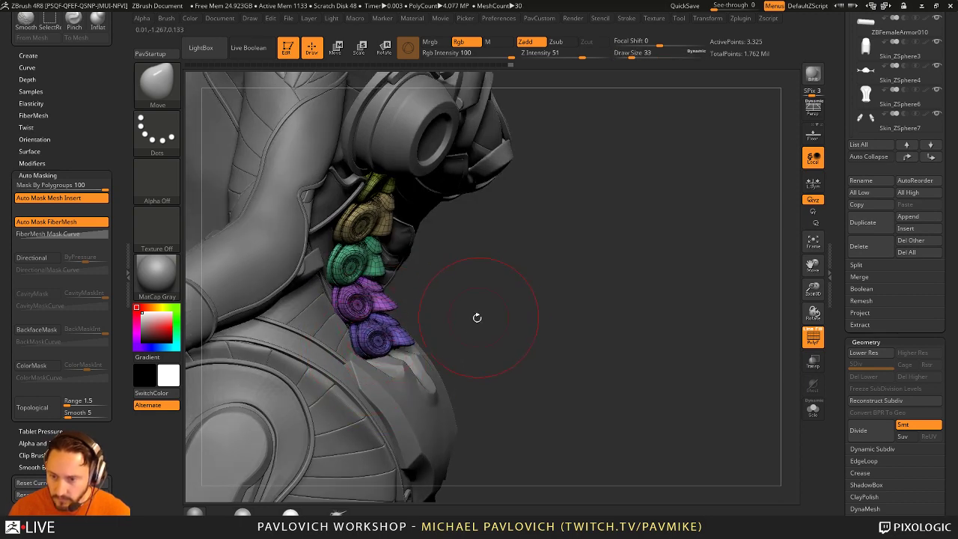
{"action": "key", "text": "b"}
{"action": "key", "text": "s"}
{"action": "key", "text": "t"}
{"action": "mouse_move", "coordinate": [616, 332]}
{"action": "left_mouse_down"}
{"action": "mouse_move", "coordinate": [766, 310]}
{"action": "mouse_move", "coordinate": [765, 299]}
{"action": "mouse_move", "coordinate": [648, 264]}
{"action": "mouse_move", "coordinate": [524, 284]}
{"action": "mouse_move", "coordinate": [363, 249]}
{"action": "left_mouse_up"}
{"action": "key", "text": "shift+f"}
{"action": "key", "text": "s"}
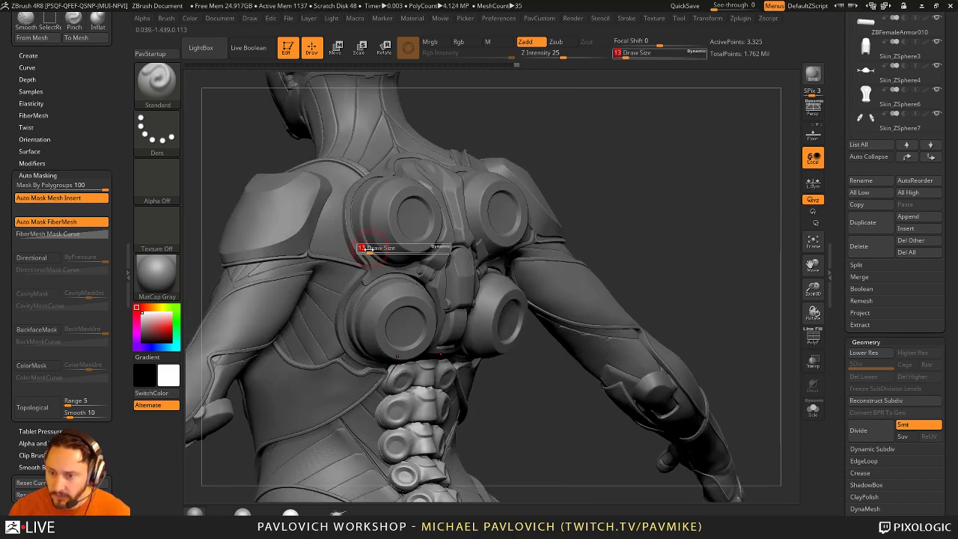
{"action": "mouse_move", "coordinate": [644, 207]}
{"action": "left_mouse_down"}
{"action": "mouse_move", "coordinate": [699, 199]}
{"action": "mouse_move", "coordinate": [709, 332]}
{"action": "mouse_move", "coordinate": [659, 227]}
{"action": "mouse_move", "coordinate": [672, 223]}
{"action": "mouse_move", "coordinate": [584, 292]}
{"action": "left_mouse_up"}
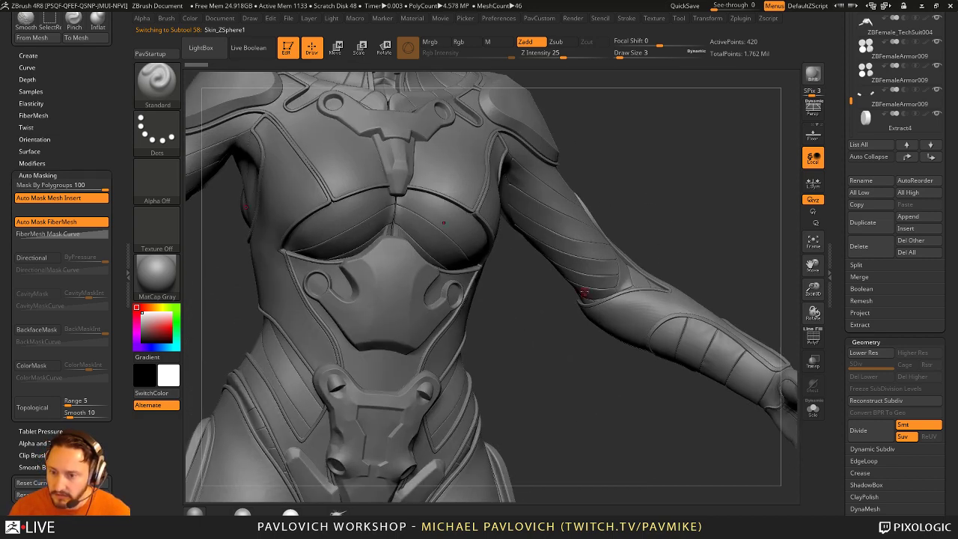
{"action": "left_click", "coordinate": [395, 286], "text": "alt"}
{"action": "left_click_drag", "start_coordinate": [395, 286], "coordinate": [360, 215]}
{"action": "left_click", "coordinate": [524, 217], "text": "alt"}
{"action": "left_click_drag", "start_coordinate": [571, 192], "coordinate": [529, 342]}
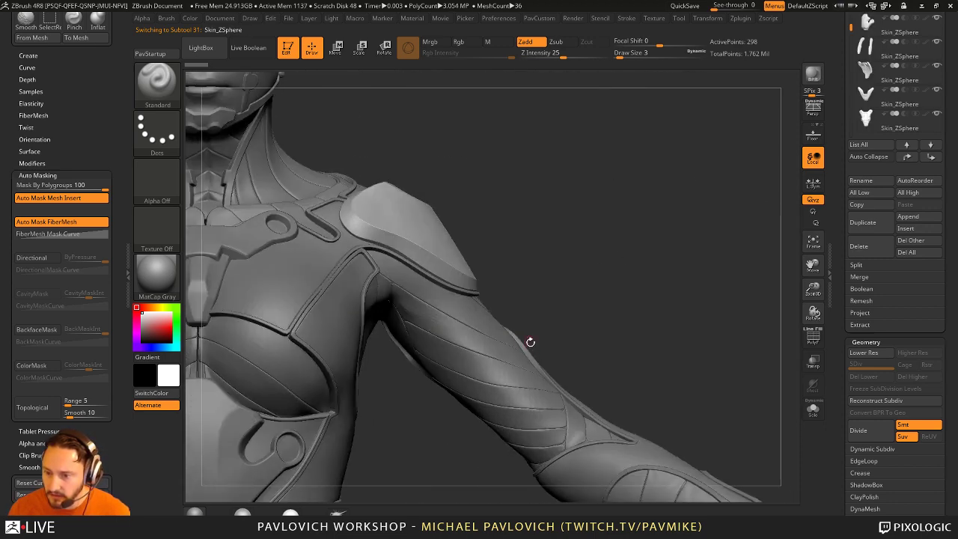
{"action": "left_click", "coordinate": [583, 454], "text": "alt"}
{"action": "mouse_move", "coordinate": [584, 453]}
{"action": "left_mouse_down", "text": "alt"}
{"action": "mouse_move", "coordinate": [624, 284]}
{"action": "mouse_move", "coordinate": [581, 278]}
{"action": "mouse_move", "coordinate": [538, 365]}
{"action": "mouse_move", "coordinate": [462, 301]}
{"action": "mouse_move", "coordinate": [720, 228]}
{"action": "mouse_move", "coordinate": [524, 250]}
{"action": "mouse_move", "coordinate": [562, 209]}
{"action": "mouse_move", "coordinate": [505, 298]}
{"action": "left_mouse_up", "text": "alt"}
{"action": "key", "text": "s"}
{"action": "left_click", "coordinate": [454, 383], "text": "alt"}
{"action": "left_click_drag", "start_coordinate": [455, 382], "coordinate": [520, 367]}
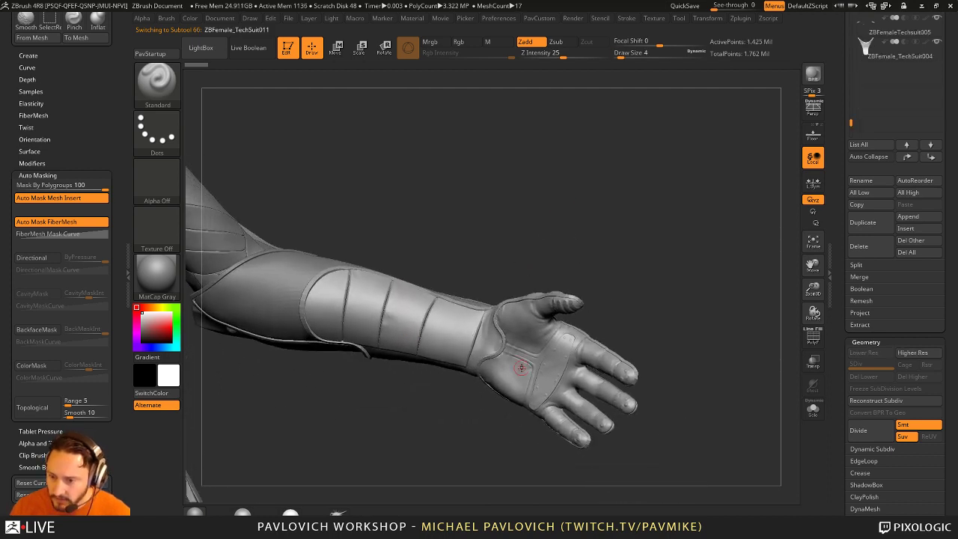
{"action": "left_click_drag", "start_coordinate": [639, 297], "coordinate": [534, 359]}
{"action": "left_click_drag", "start_coordinate": [563, 328], "coordinate": [553, 317]}
{"action": "left_click_drag", "start_coordinate": [620, 266], "coordinate": [556, 323]}
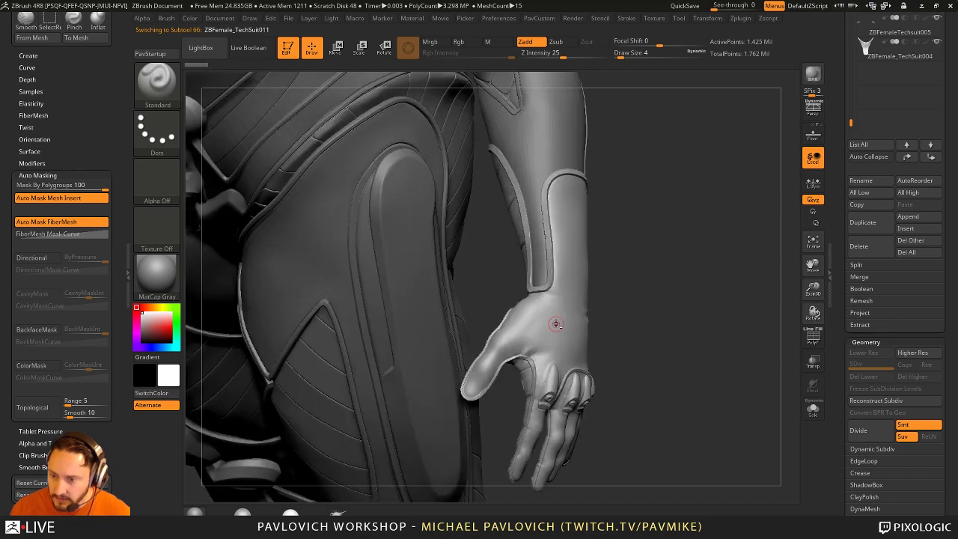
{"action": "left_click_drag", "start_coordinate": [557, 236], "coordinate": [621, 224]}
{"action": "left_click_drag", "start_coordinate": [606, 175], "coordinate": [372, 173], "text": "alt"}
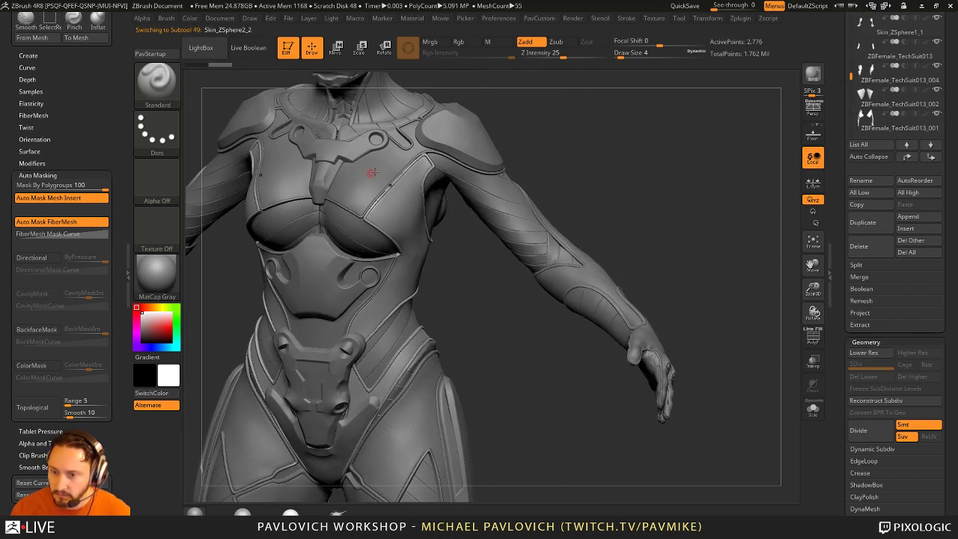
{"action": "left_click_drag", "start_coordinate": [524, 247], "coordinate": [440, 354]}
{"action": "left_click_drag", "start_coordinate": [622, 320], "coordinate": [575, 263]}
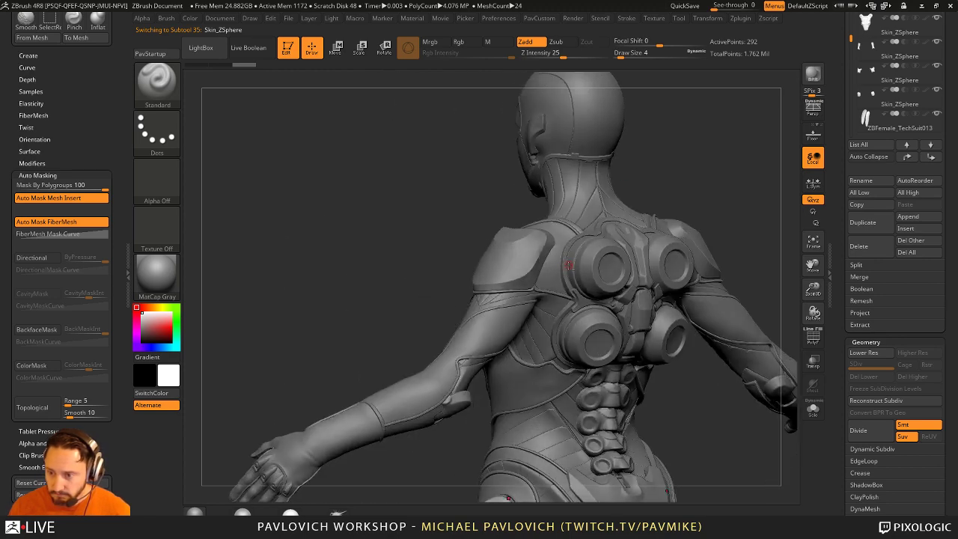
{"action": "left_click_drag", "start_coordinate": [666, 215], "coordinate": [636, 247]}
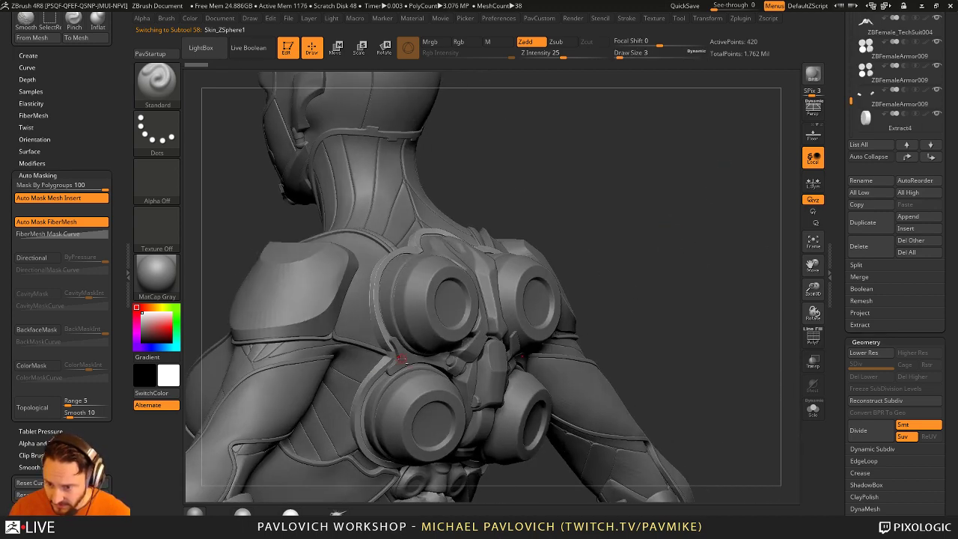
{"action": "left_click", "coordinate": [400, 359], "text": "alt"}
{"action": "right_click_drag", "start_coordinate": [401, 359], "coordinate": [399, 344], "text": "ctrl"}
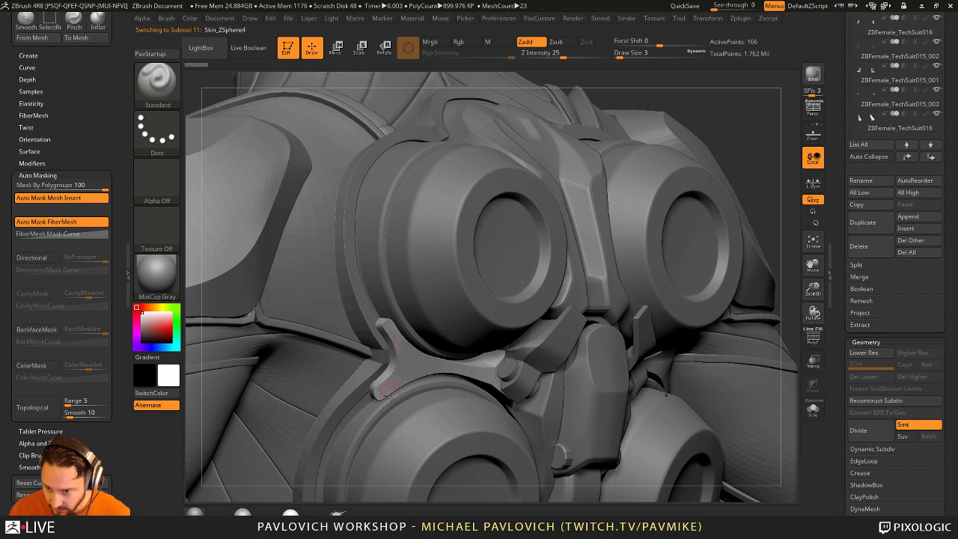
{"action": "key", "text": "space"}
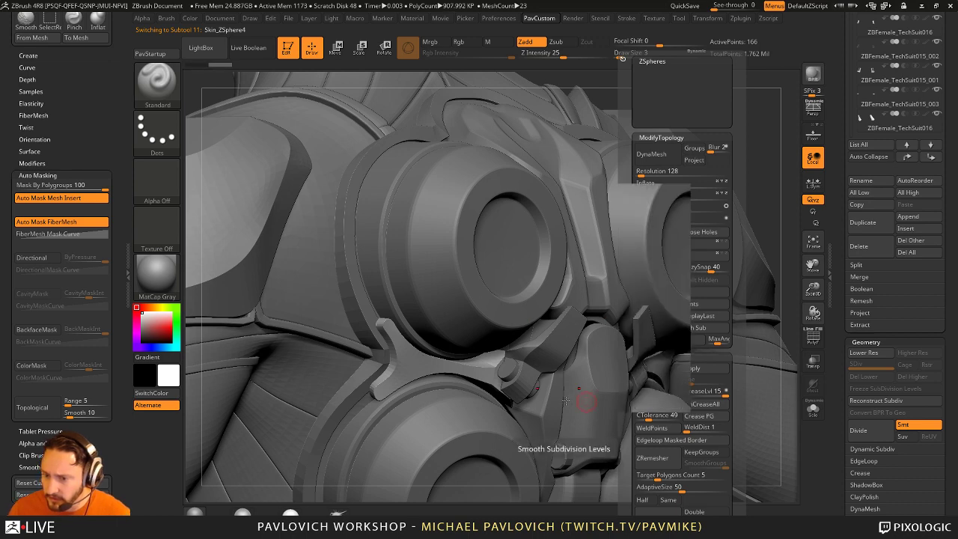
{"action": "key", "text": "space"}
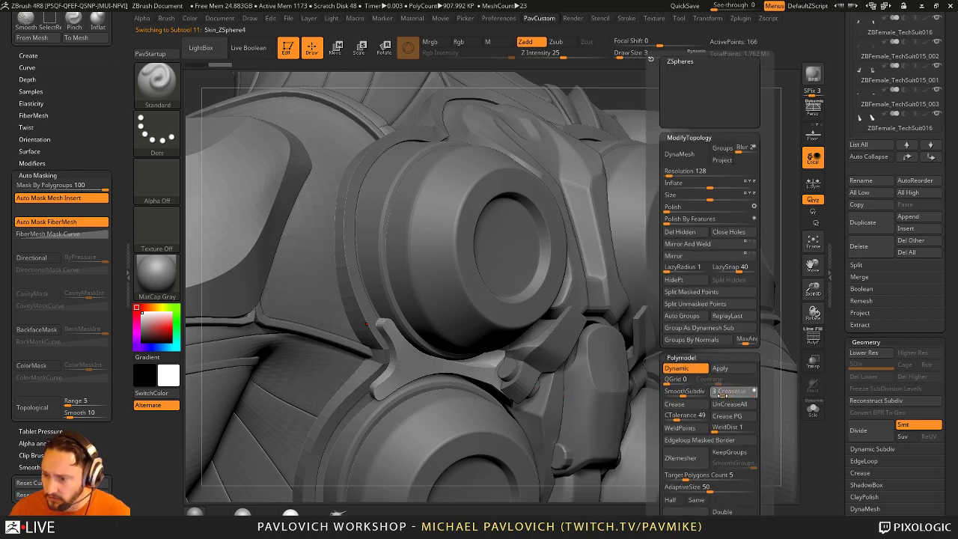
{"action": "left_click_drag", "start_coordinate": [720, 394], "coordinate": [680, 150]}
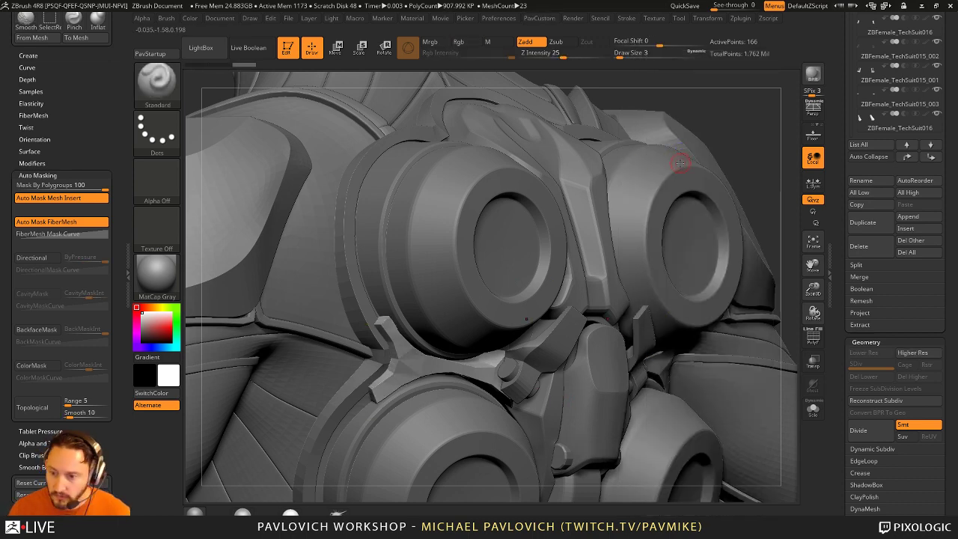
{"action": "left_click_drag", "start_coordinate": [768, 143], "coordinate": [449, 367]}
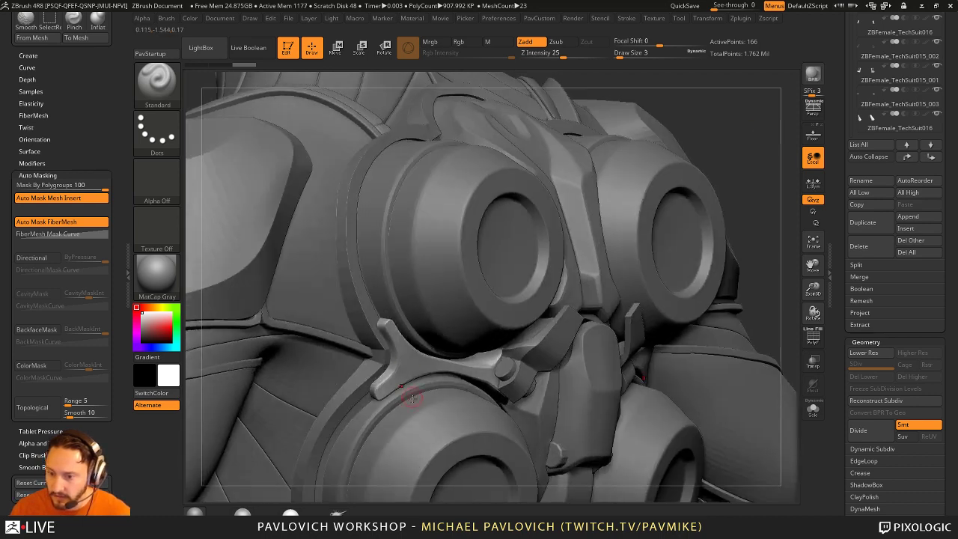
{"action": "left_click", "coordinate": [354, 275], "text": "alt"}
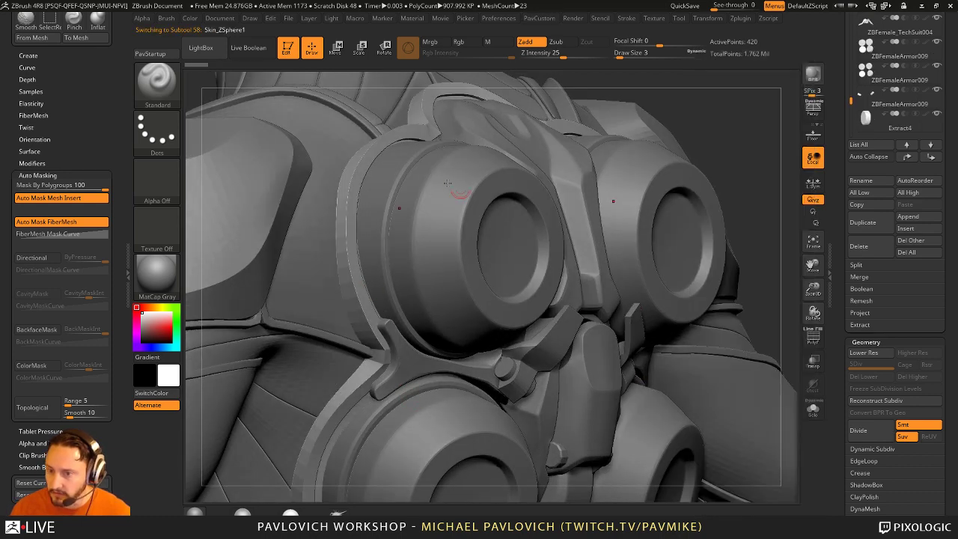
{"action": "key", "text": "shift+space"}
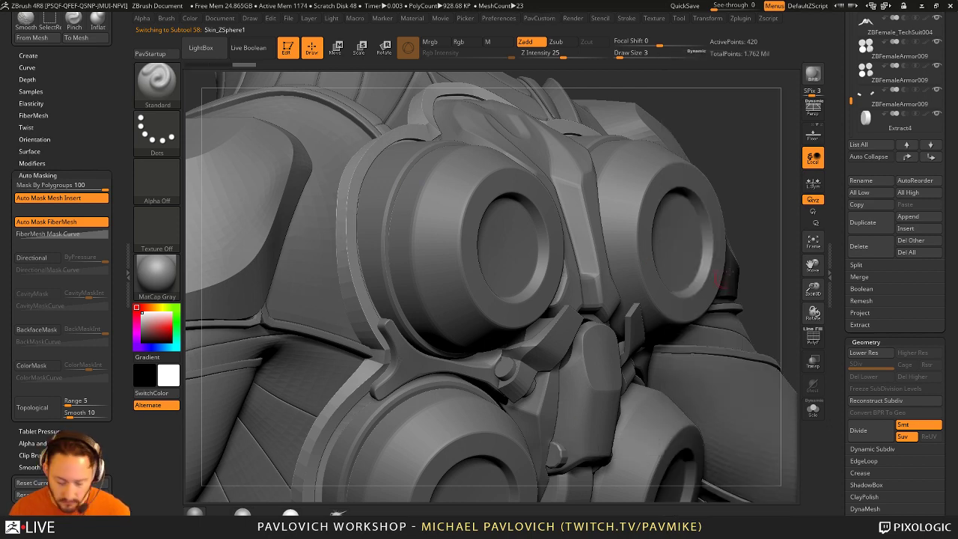
{"action": "key", "text": "shift"}
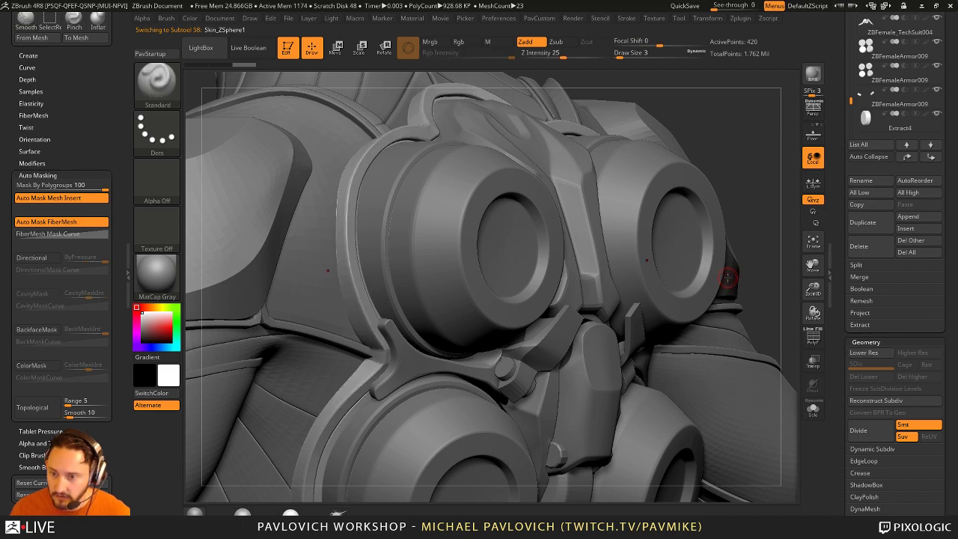
{"action": "key", "text": "f"}
{"action": "mouse_move", "coordinate": [630, 197]}
{"action": "left_mouse_down"}
{"action": "mouse_move", "coordinate": [690, 209]}
{"action": "mouse_move", "coordinate": [684, 274]}
{"action": "left_mouse_up"}
{"action": "key", "text": "f"}
{"action": "mouse_move", "coordinate": [584, 271]}
{"action": "left_mouse_down"}
{"action": "mouse_move", "coordinate": [710, 235]}
{"action": "mouse_move", "coordinate": [641, 282]}
{"action": "mouse_move", "coordinate": [701, 284]}
{"action": "mouse_move", "coordinate": [495, 271]}
{"action": "left_mouse_up"}
{"action": "key", "text": "s"}
{"action": "left_click", "coordinate": [500, 275], "text": "alt"}
{"action": "mouse_move", "coordinate": [644, 296]}
{"action": "left_mouse_down"}
{"action": "mouse_move", "coordinate": [714, 389]}
{"action": "mouse_move", "coordinate": [664, 299]}
{"action": "mouse_move", "coordinate": [609, 327]}
{"action": "mouse_move", "coordinate": [657, 332]}
{"action": "mouse_move", "coordinate": [650, 336]}
{"action": "mouse_move", "coordinate": [526, 306]}
{"action": "left_mouse_up"}
{"action": "left_click", "coordinate": [609, 327], "text": "alt"}
{"action": "left_click", "coordinate": [406, 171], "text": "alt"}
{"action": "mouse_move", "coordinate": [407, 172]}
{"action": "left_mouse_down"}
{"action": "mouse_move", "coordinate": [694, 130]}
{"action": "mouse_move", "coordinate": [644, 125]}
{"action": "mouse_move", "coordinate": [711, 296]}
{"action": "mouse_move", "coordinate": [691, 295]}
{"action": "mouse_move", "coordinate": [646, 201]}
{"action": "mouse_move", "coordinate": [648, 411]}
{"action": "mouse_move", "coordinate": [617, 189]}
{"action": "mouse_move", "coordinate": [669, 248]}
{"action": "mouse_move", "coordinate": [662, 286]}
{"action": "mouse_move", "coordinate": [692, 251]}
{"action": "mouse_move", "coordinate": [726, 274]}
{"action": "mouse_move", "coordinate": [684, 278]}
{"action": "mouse_move", "coordinate": [733, 277]}
{"action": "mouse_move", "coordinate": [699, 274]}
{"action": "mouse_move", "coordinate": [710, 257]}
{"action": "mouse_move", "coordinate": [709, 215]}
{"action": "mouse_move", "coordinate": [712, 252]}
{"action": "mouse_move", "coordinate": [541, 253]}
{"action": "left_mouse_up"}
{"action": "type", "text": "s5"}
{"action": "key", "text": "Return"}
{"action": "left_click", "coordinate": [459, 218], "text": "alt"}
{"action": "key", "text": "s"}
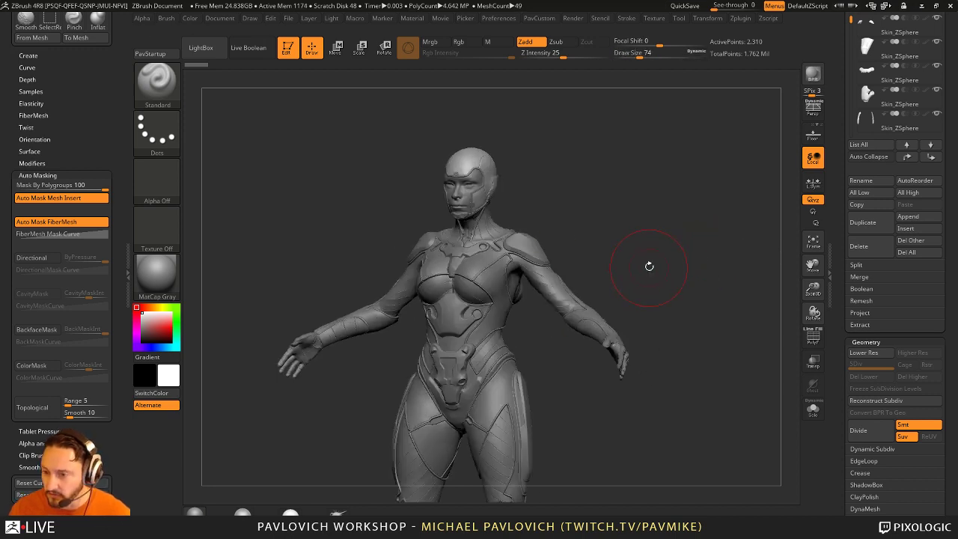
{"action": "left_click_drag", "start_coordinate": [695, 317], "coordinate": [709, 210], "text": "alt"}
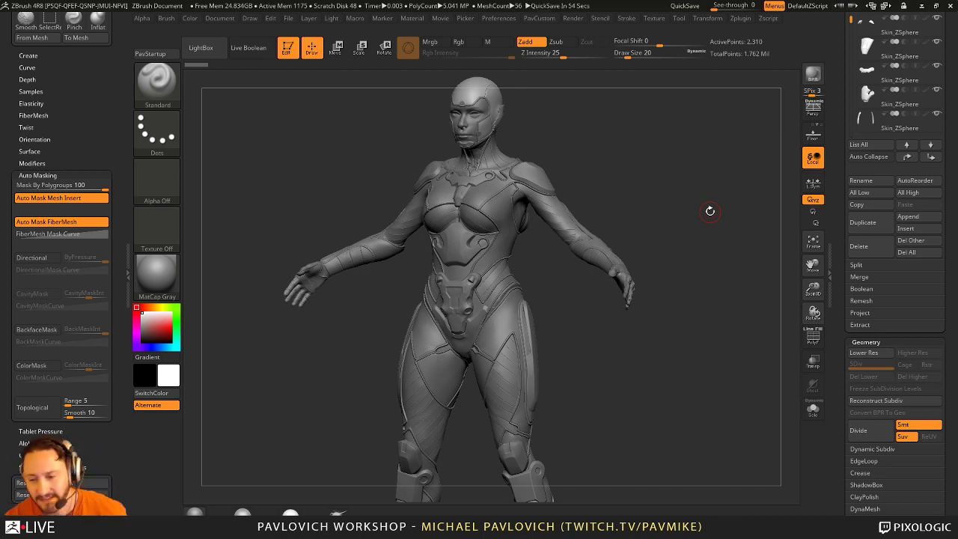
{"action": "mouse_move", "coordinate": [648, 154]}
{"action": "left_mouse_down", "text": "alt"}
{"action": "mouse_move", "coordinate": [675, 147]}
{"action": "mouse_move", "coordinate": [679, 160]}
{"action": "mouse_move", "coordinate": [633, 217]}
{"action": "mouse_move", "coordinate": [636, 277]}
{"action": "mouse_move", "coordinate": [507, 314]}
{"action": "mouse_move", "coordinate": [692, 317]}
{"action": "mouse_move", "coordinate": [673, 347]}
{"action": "mouse_move", "coordinate": [569, 274]}
{"action": "mouse_move", "coordinate": [693, 233]}
{"action": "mouse_move", "coordinate": [659, 254]}
{"action": "left_mouse_up", "text": "alt"}
{"action": "key", "text": "s"}
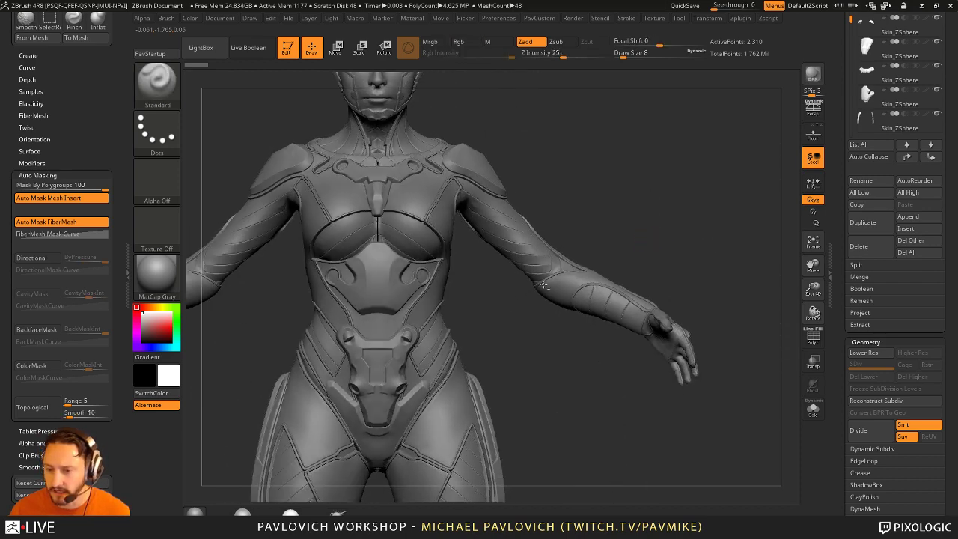
{"action": "key", "text": "s"}
{"action": "left_click", "coordinate": [468, 329]}
{"action": "left_click", "coordinate": [437, 299], "text": "alt"}
{"action": "mouse_move", "coordinate": [509, 347]}
{"action": "left_mouse_down"}
{"action": "mouse_move", "coordinate": [541, 325]}
{"action": "mouse_move", "coordinate": [439, 349]}
{"action": "left_mouse_up"}
{"action": "key", "text": "s"}
{"action": "left_click", "coordinate": [445, 347]}
{"action": "left_click", "coordinate": [445, 347], "text": "alt"}
{"action": "mouse_move", "coordinate": [546, 327]}
{"action": "left_mouse_down"}
{"action": "mouse_move", "coordinate": [648, 271]}
{"action": "mouse_move", "coordinate": [597, 314]}
{"action": "left_mouse_up"}
{"action": "left_click_drag", "start_coordinate": [581, 297], "coordinate": [449, 295]}
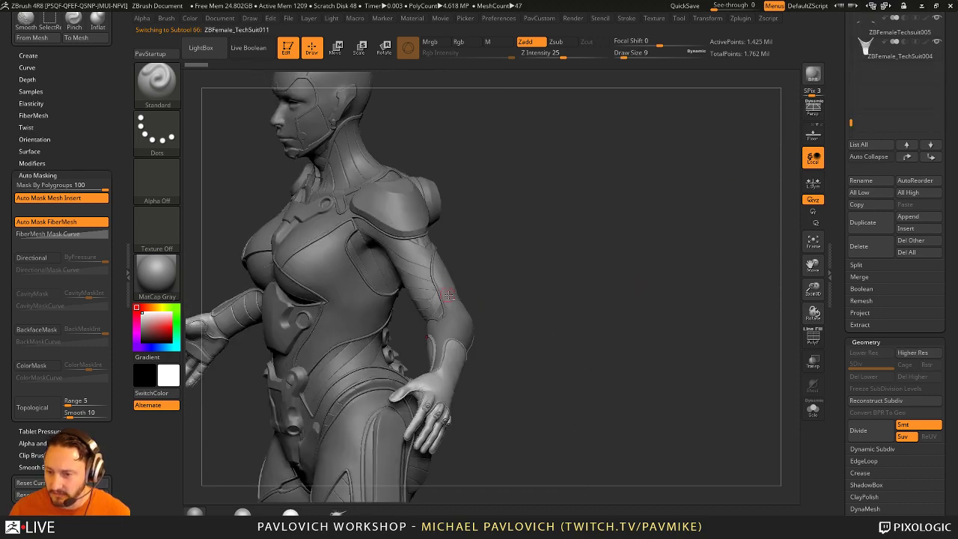
{"action": "left_click", "coordinate": [449, 294], "text": "alt"}
{"action": "left_click_drag", "start_coordinate": [520, 214], "coordinate": [485, 276]}
{"action": "left_click", "coordinate": [581, 235], "text": "alt"}
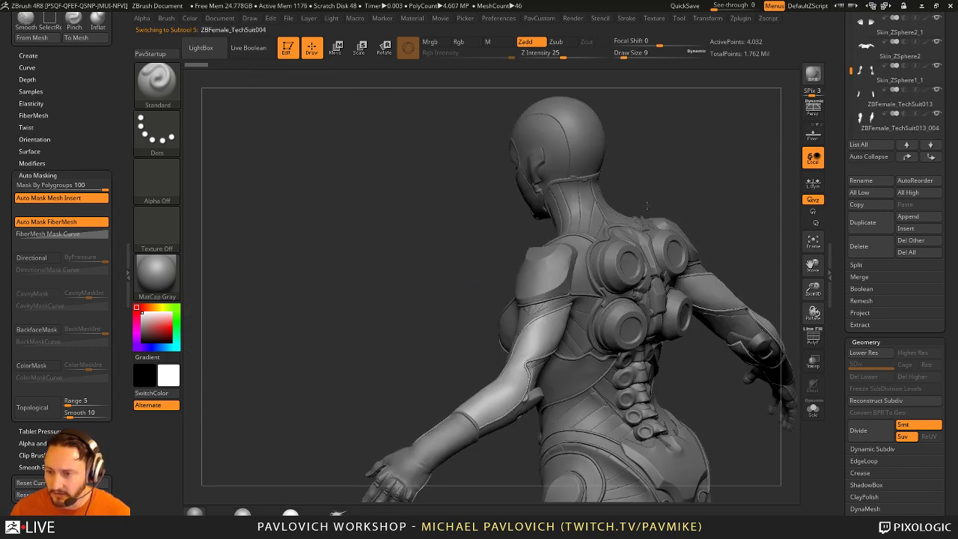
{"action": "mouse_move", "coordinate": [683, 189]}
{"action": "left_mouse_down"}
{"action": "mouse_move", "coordinate": [411, 293]}
{"action": "mouse_move", "coordinate": [553, 130]}
{"action": "mouse_move", "coordinate": [695, 175]}
{"action": "left_mouse_up"}
{"action": "left_click", "coordinate": [523, 131], "text": "alt"}
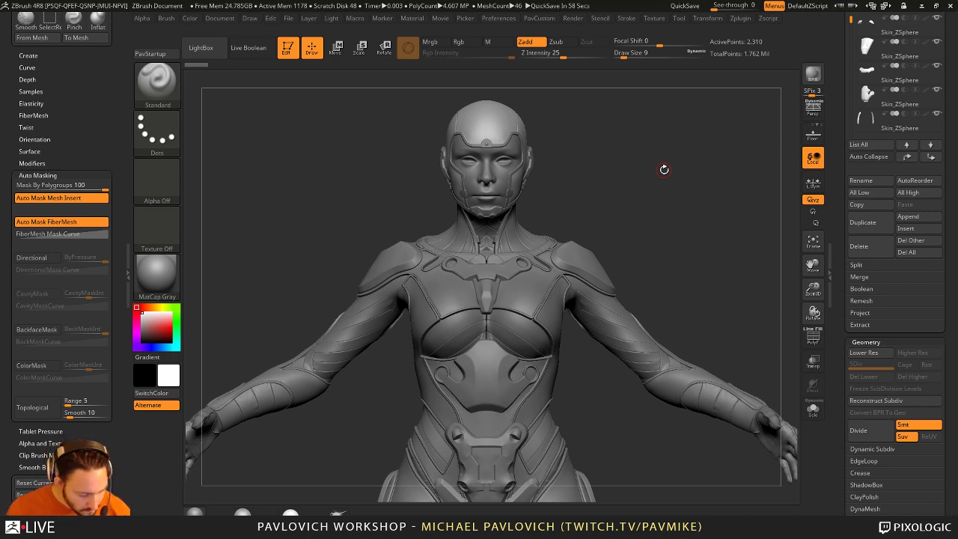
{"action": "left_click_drag", "start_coordinate": [686, 217], "coordinate": [636, 224]}
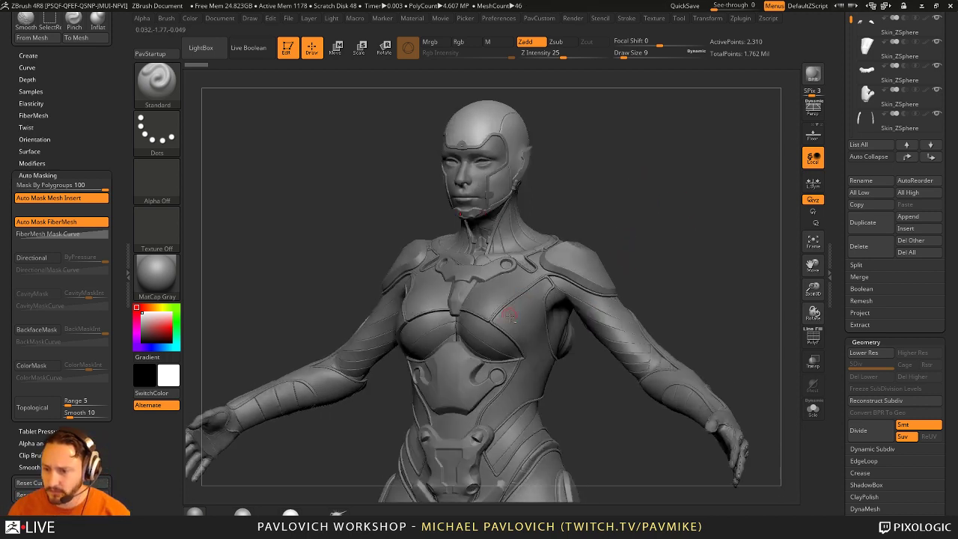
{"action": "left_click_drag", "start_coordinate": [707, 256], "coordinate": [581, 222]}
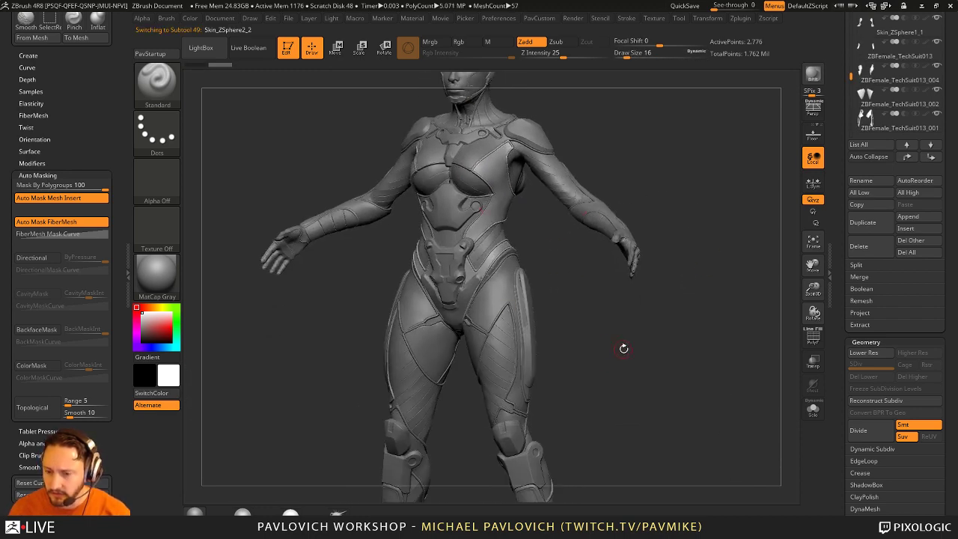
{"action": "left_click_drag", "start_coordinate": [623, 347], "coordinate": [558, 314]}
{"action": "key", "text": "s"}
{"action": "left_click", "coordinate": [494, 314], "text": "alt"}
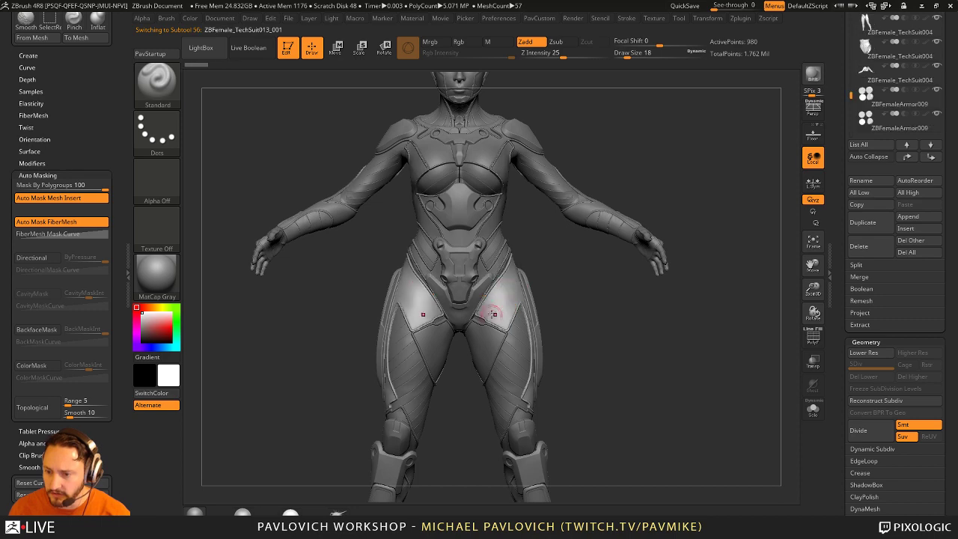
{"action": "left_click_drag", "start_coordinate": [494, 314], "coordinate": [475, 337]}
{"action": "left_click_drag", "start_coordinate": [554, 336], "coordinate": [506, 314]}
{"action": "left_click", "coordinate": [506, 308], "text": "alt"}
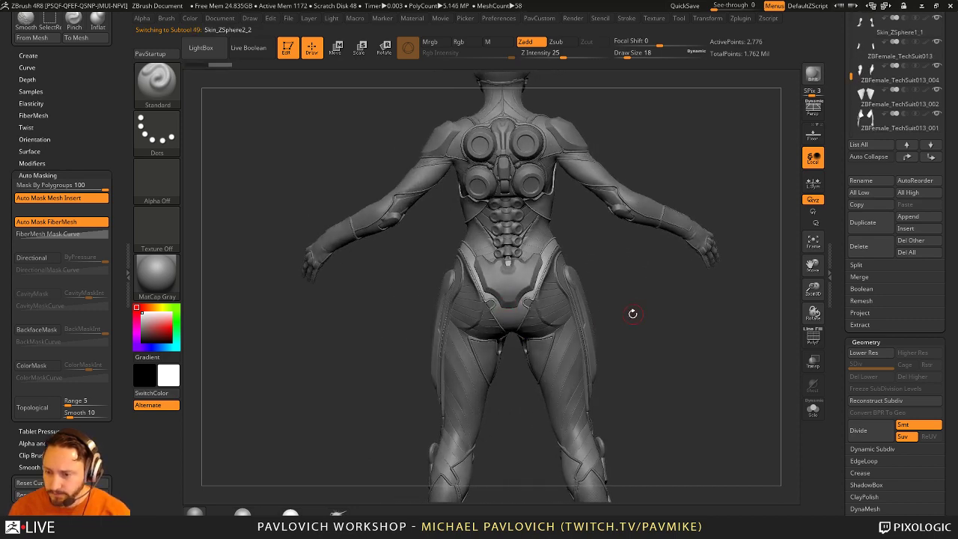
{"action": "mouse_move", "coordinate": [632, 314]}
{"action": "left_mouse_down"}
{"action": "mouse_move", "coordinate": [673, 410]}
{"action": "mouse_move", "coordinate": [506, 330]}
{"action": "mouse_move", "coordinate": [492, 342]}
{"action": "left_mouse_up"}
{"action": "left_click", "coordinate": [513, 378], "text": "alt"}
{"action": "key", "text": "s"}
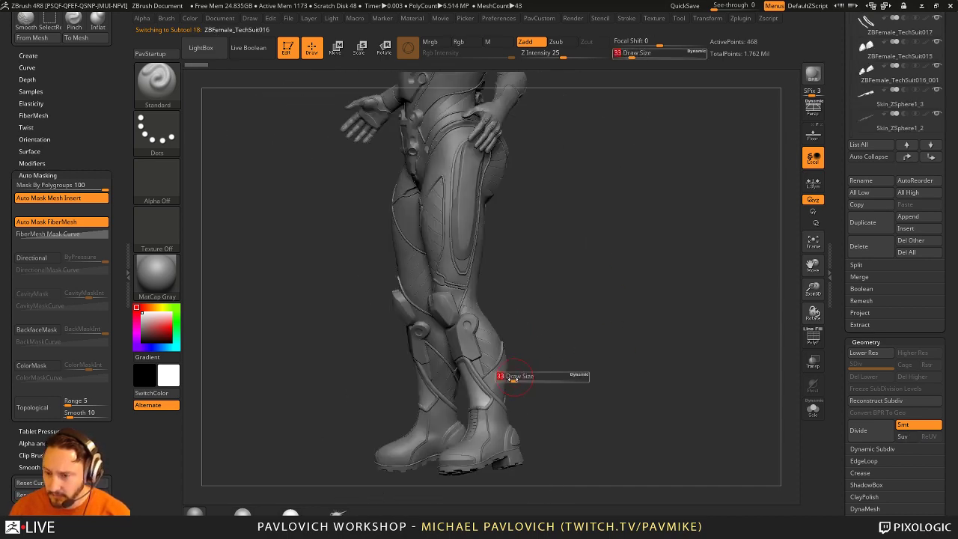
{"action": "left_click_drag", "start_coordinate": [513, 378], "coordinate": [511, 378]}
{"action": "mouse_move", "coordinate": [591, 352]}
{"action": "left_mouse_down", "text": "alt"}
{"action": "mouse_move", "coordinate": [680, 419]}
{"action": "mouse_move", "coordinate": [651, 310]}
{"action": "mouse_move", "coordinate": [568, 315]}
{"action": "mouse_move", "coordinate": [408, 290]}
{"action": "left_mouse_up", "text": "alt"}
{"action": "left_click", "coordinate": [408, 292], "text": "alt"}
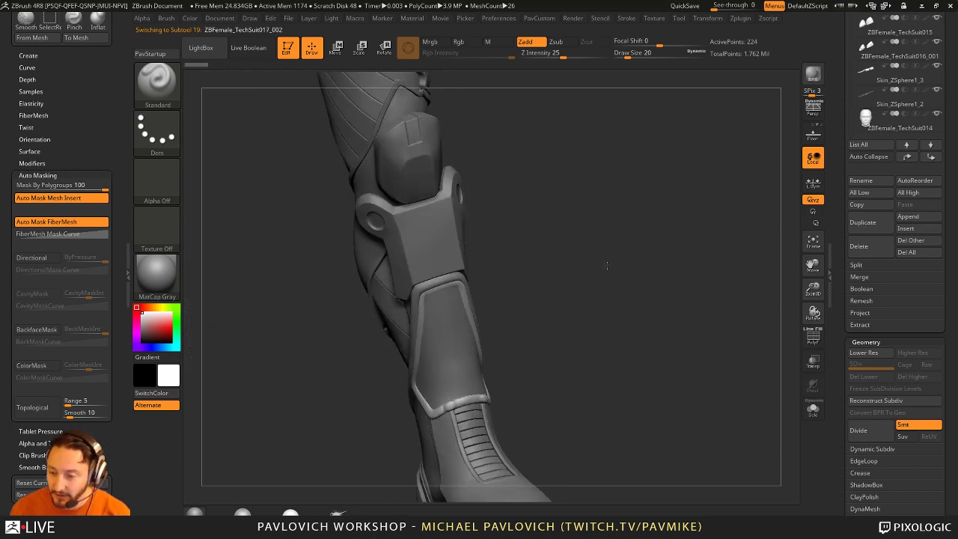
{"action": "mouse_move", "coordinate": [606, 265]}
{"action": "left_mouse_down"}
{"action": "mouse_move", "coordinate": [550, 274]}
{"action": "mouse_move", "coordinate": [466, 331]}
{"action": "left_mouse_up"}
{"action": "key", "text": "b"}
{"action": "key", "text": "m"}
{"action": "key", "text": "v"}
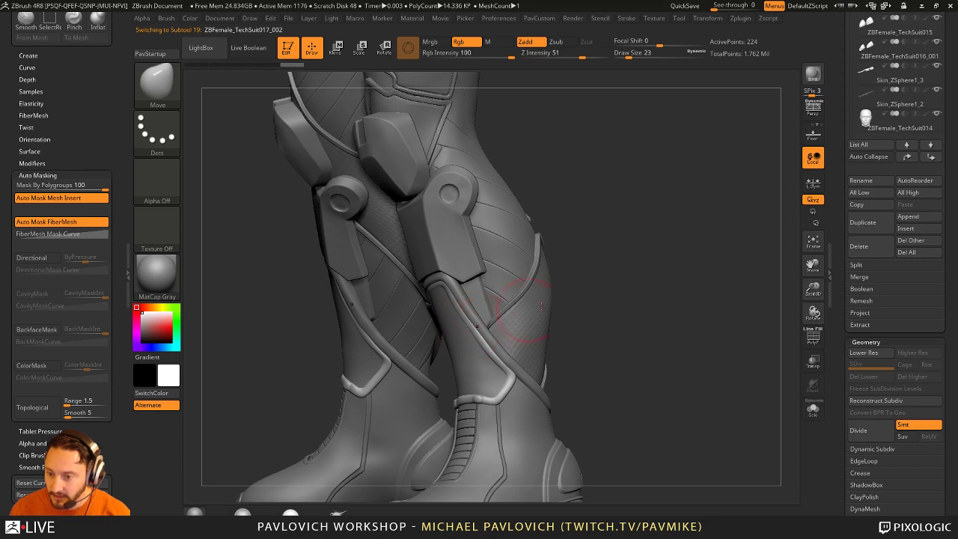
{"action": "mouse_move", "coordinate": [466, 327]}
{"action": "left_mouse_down"}
{"action": "mouse_move", "coordinate": [493, 352]}
{"action": "mouse_move", "coordinate": [562, 316]}
{"action": "mouse_move", "coordinate": [503, 314]}
{"action": "mouse_move", "coordinate": [490, 303]}
{"action": "left_mouse_up"}
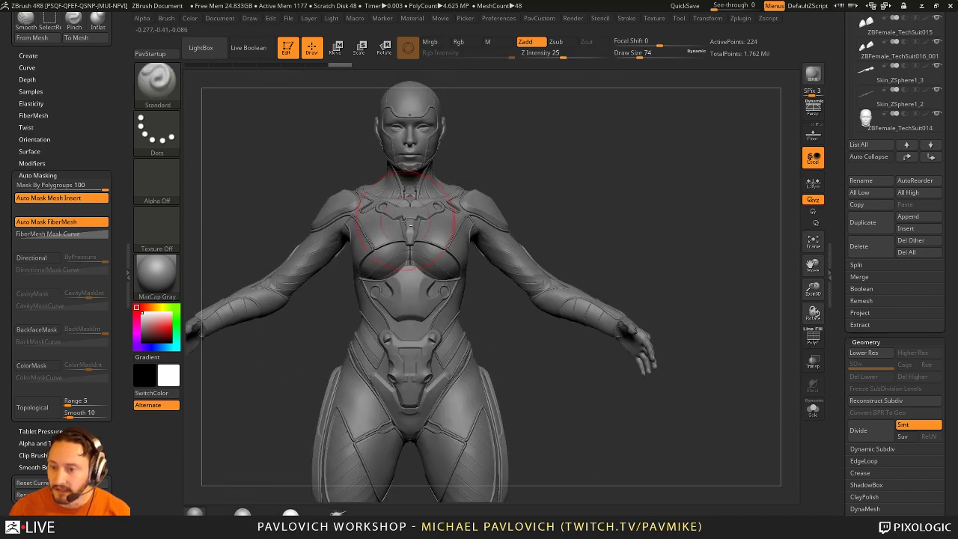
{"action": "left_click", "coordinate": [380, 228], "text": "alt"}
{"action": "mouse_move", "coordinate": [375, 247]}
{"action": "left_mouse_down"}
{"action": "mouse_move", "coordinate": [370, 287]}
{"action": "mouse_move", "coordinate": [646, 284]}
{"action": "mouse_move", "coordinate": [591, 264]}
{"action": "mouse_move", "coordinate": [681, 229]}
{"action": "mouse_move", "coordinate": [426, 258]}
{"action": "left_mouse_up"}
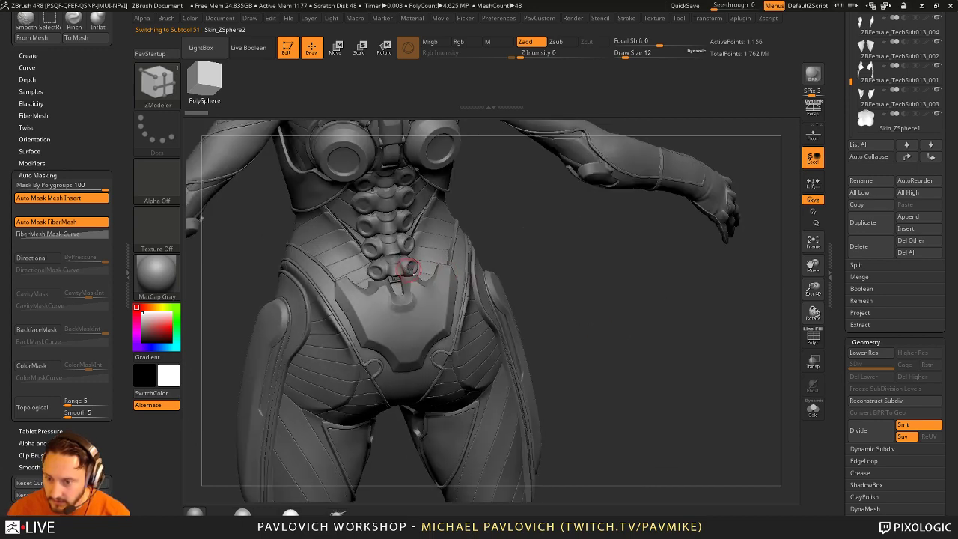
Step: Make the spine piece Skin_ZSphere9_2 active and switch to the Move brush at size 77
{"action": "left_click", "coordinate": [419, 258], "text": "alt"}
{"action": "left_click_drag", "start_coordinate": [585, 280], "coordinate": [430, 282]}
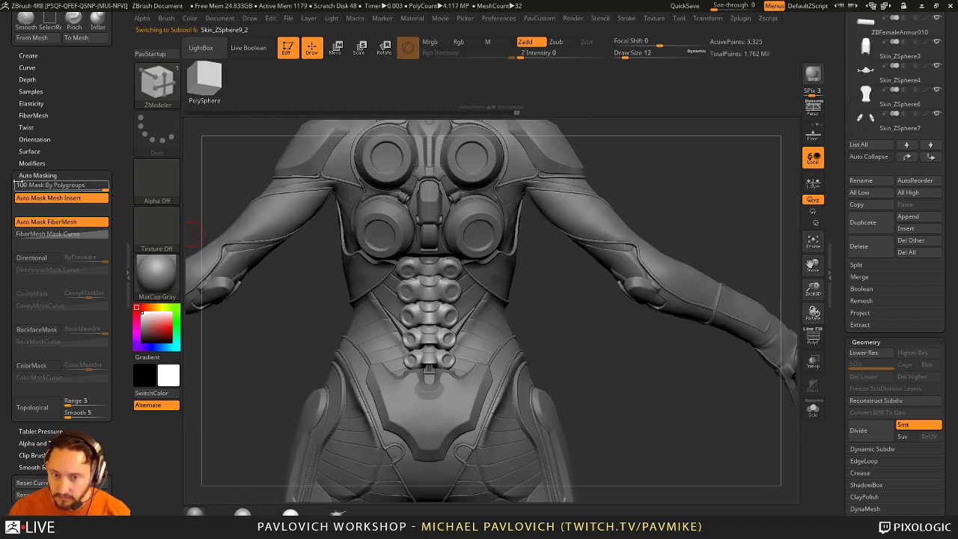
{"action": "key", "text": "b"}
{"action": "key", "text": "m"}
{"action": "key", "text": "v"}
{"action": "left_click_drag", "start_coordinate": [428, 404], "coordinate": [404, 346]}
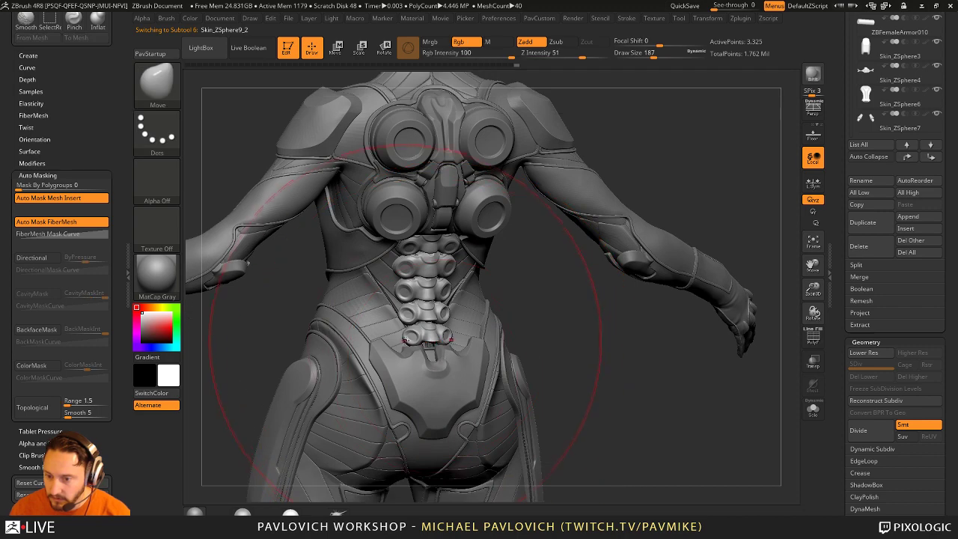
{"action": "key", "text": "["}
{"action": "key", "text": "["}
{"action": "key", "text": "["}
{"action": "key", "text": "["}
Step: Shrink the brush to 29 and reselect Skin_ZSphere9_2, zooming in on the spine
{"action": "left_click_drag", "start_coordinate": [521, 327], "coordinate": [464, 373]}
{"action": "left_click", "coordinate": [479, 364], "text": "alt"}
{"action": "key", "text": "["}
{"action": "key", "text": "["}
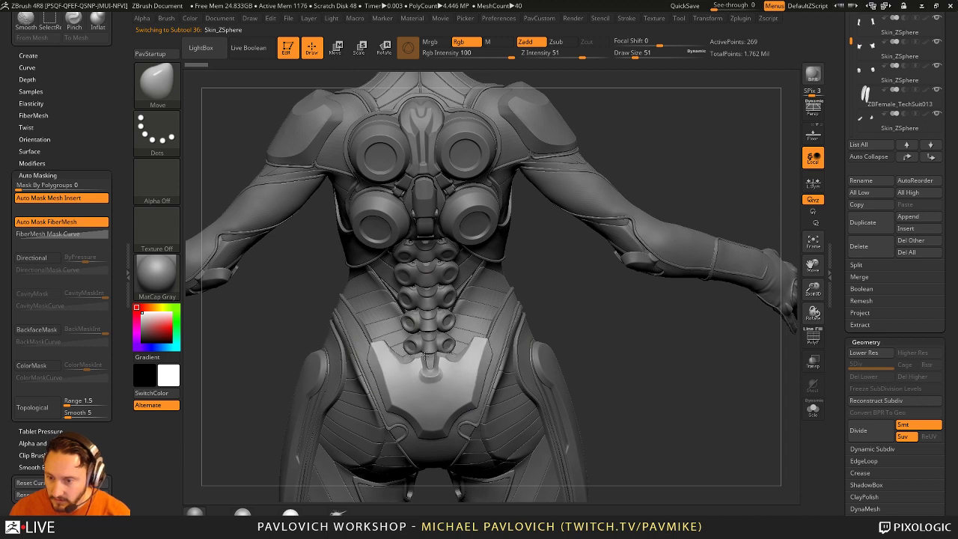
{"action": "key", "text": "["}
{"action": "key", "text": "["}
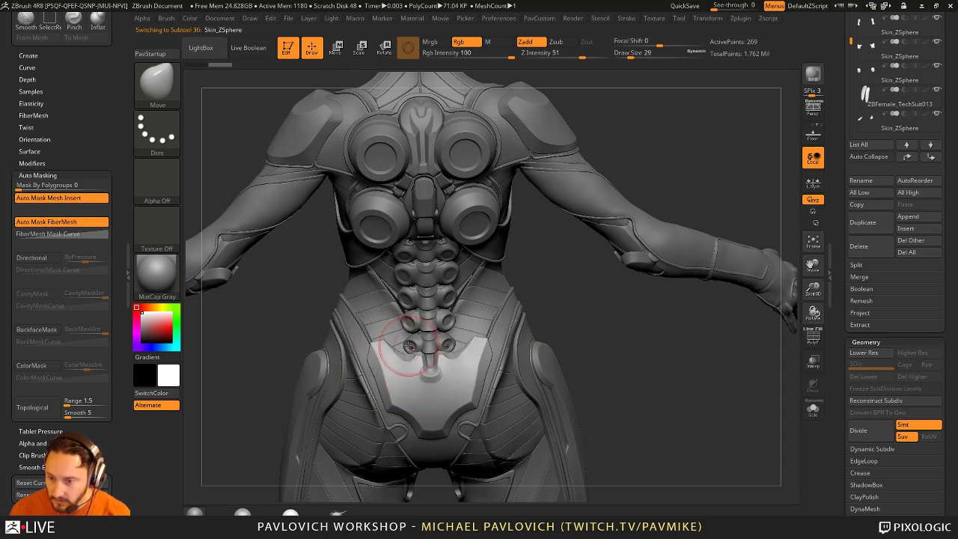
{"action": "left_click", "coordinate": [409, 346], "text": "alt"}
{"action": "key", "text": "]"}
{"action": "key", "text": "]"}
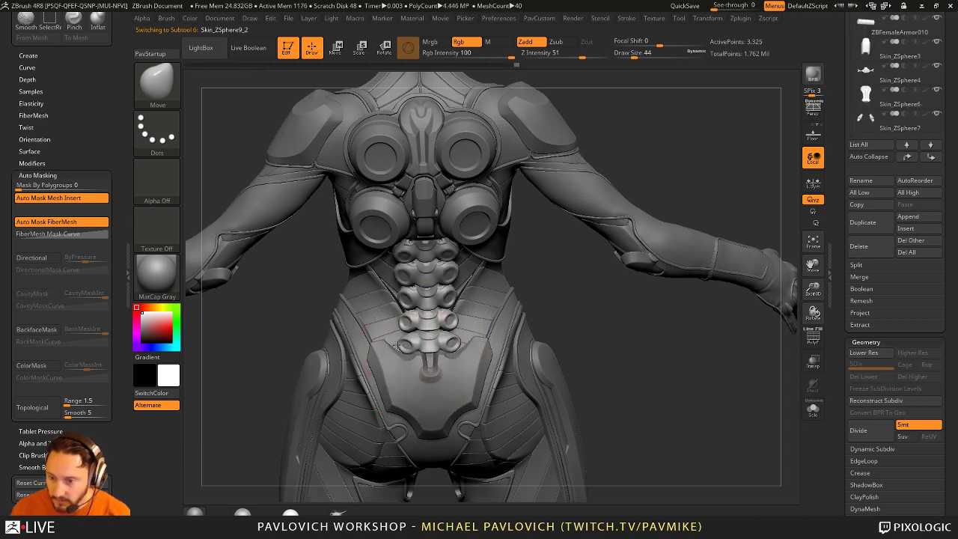
{"action": "key", "text": "["}
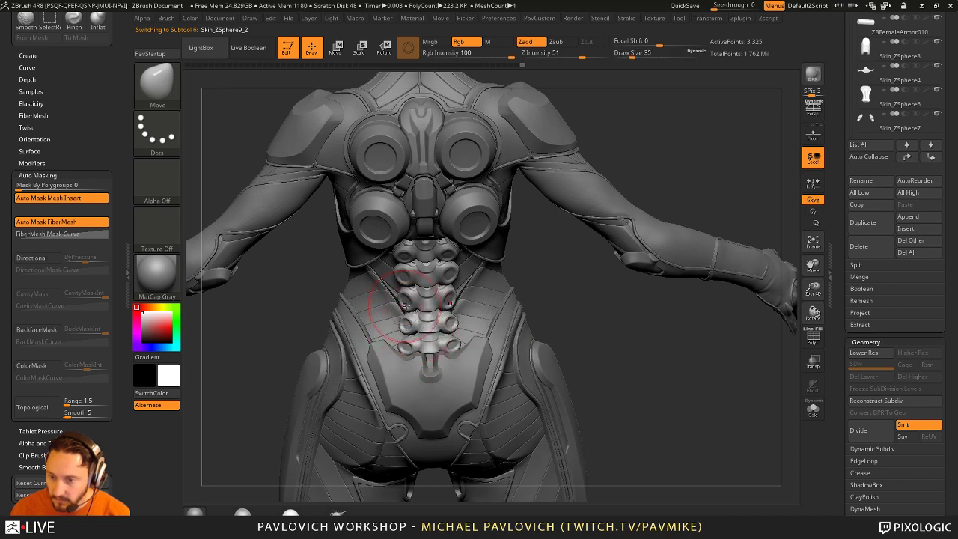
{"action": "scroll", "coordinate": [422, 360], "scroll_direction": "up", "scroll_amount": 3}
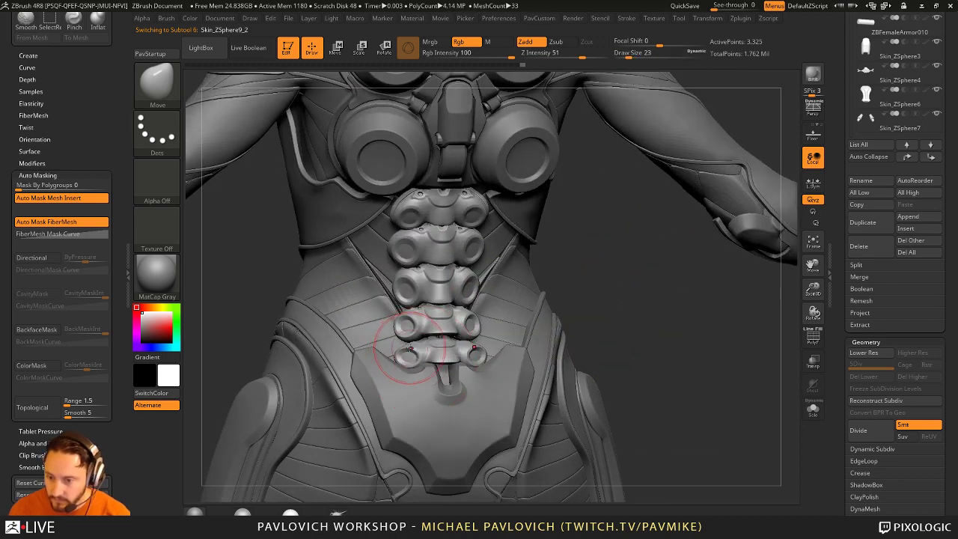
Step: Set Mask By Polygroups to 100 and shift the spine segments slightly into place
{"action": "left_click_drag", "start_coordinate": [624, 272], "coordinate": [592, 292]}
{"action": "left_click", "coordinate": [105, 185]}
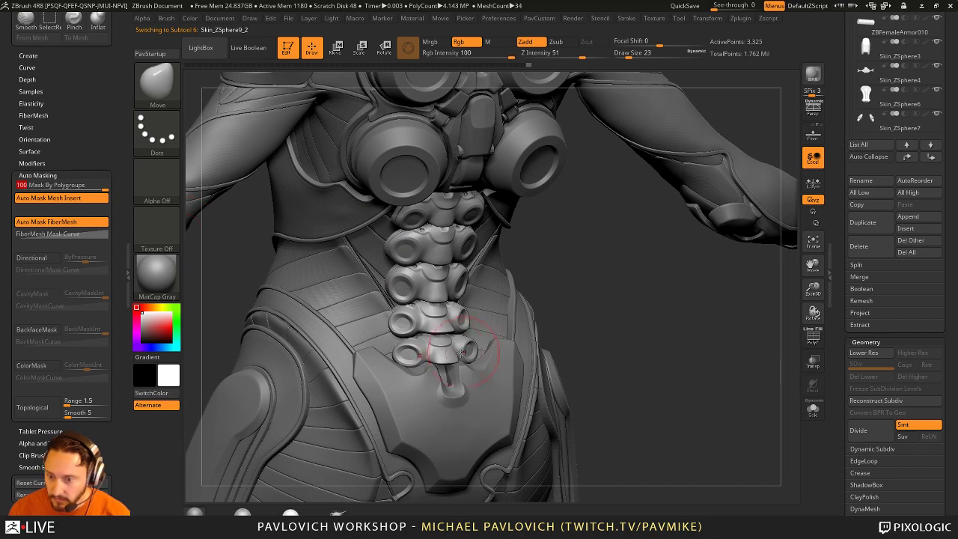
{"action": "key", "text": "["}
{"action": "key", "text": "]"}
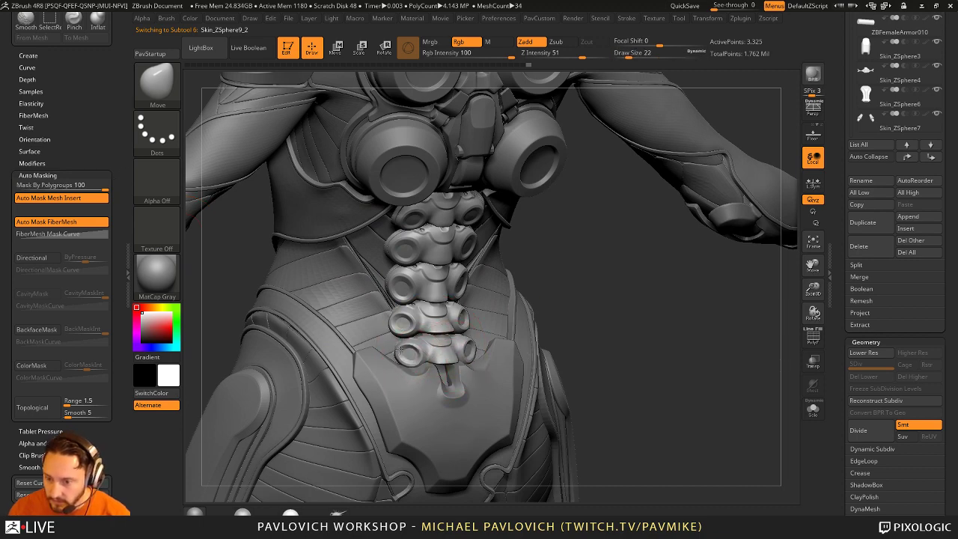
{"action": "key", "text": "["}
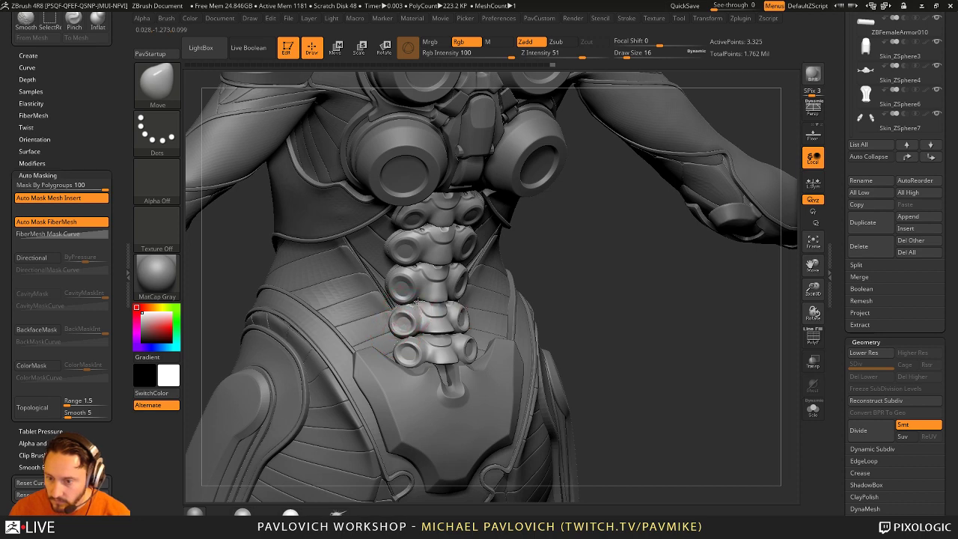
{"action": "key", "text": "]"}
{"action": "left_click_drag", "start_coordinate": [748, 240], "coordinate": [745, 223]}
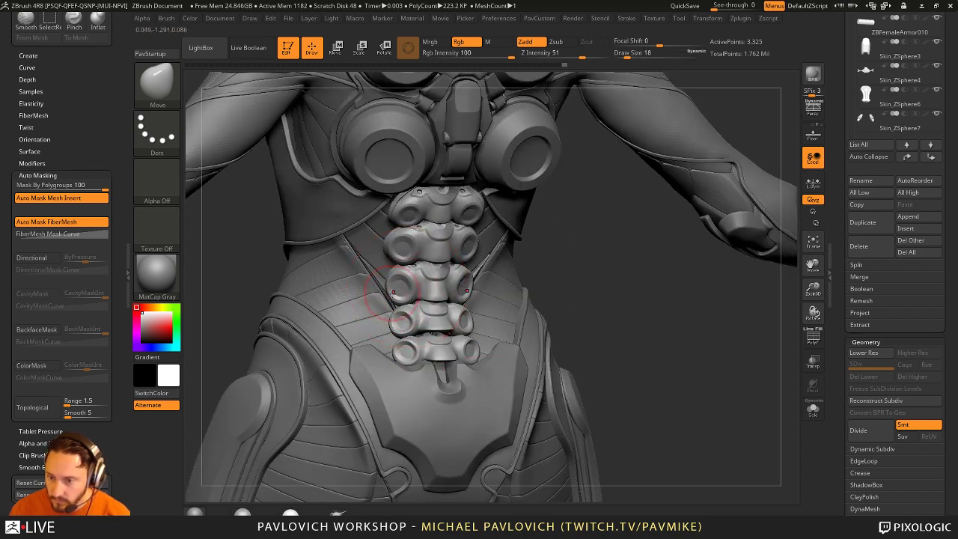
Step: Check the vertebra column from side and front views, making the brush much smaller
{"action": "left_click_drag", "start_coordinate": [585, 266], "coordinate": [523, 270]}
{"action": "key", "text": "]"}
{"action": "key", "text": "]"}
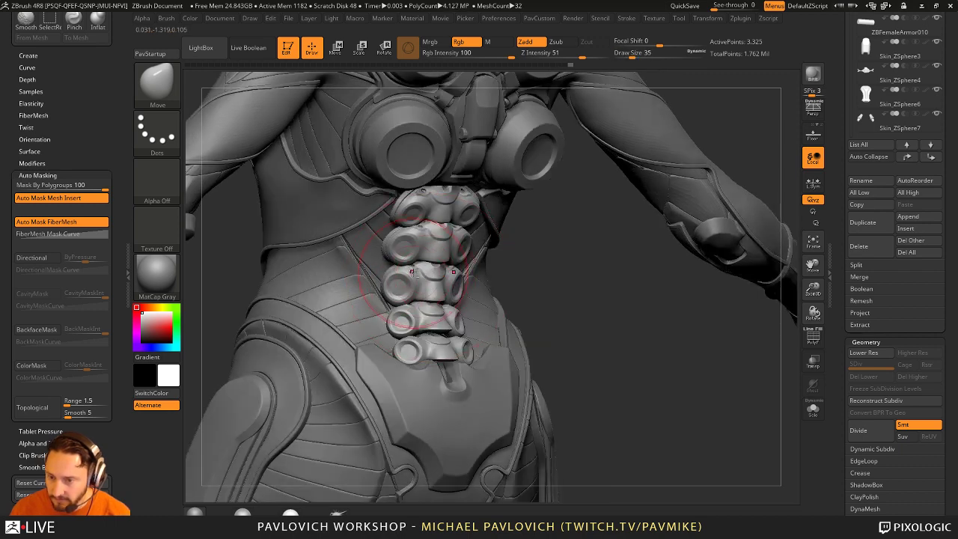
{"action": "left_click_drag", "start_coordinate": [413, 266], "coordinate": [432, 296]}
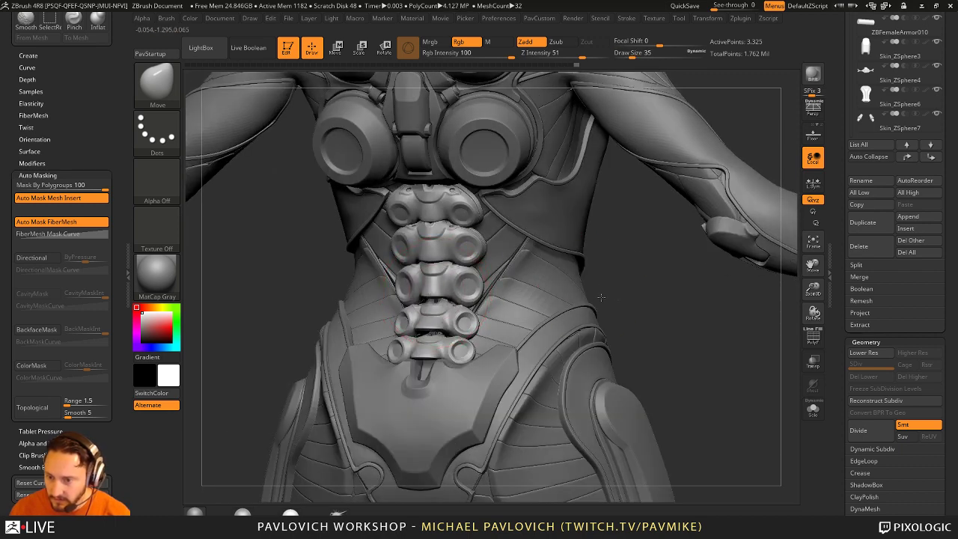
{"action": "mouse_move", "coordinate": [601, 297]}
{"action": "left_mouse_down"}
{"action": "mouse_move", "coordinate": [413, 299]}
{"action": "mouse_move", "coordinate": [432, 330]}
{"action": "left_mouse_up"}
{"action": "key", "text": "bracketleft"}
{"action": "key", "text": "bracketleft"}
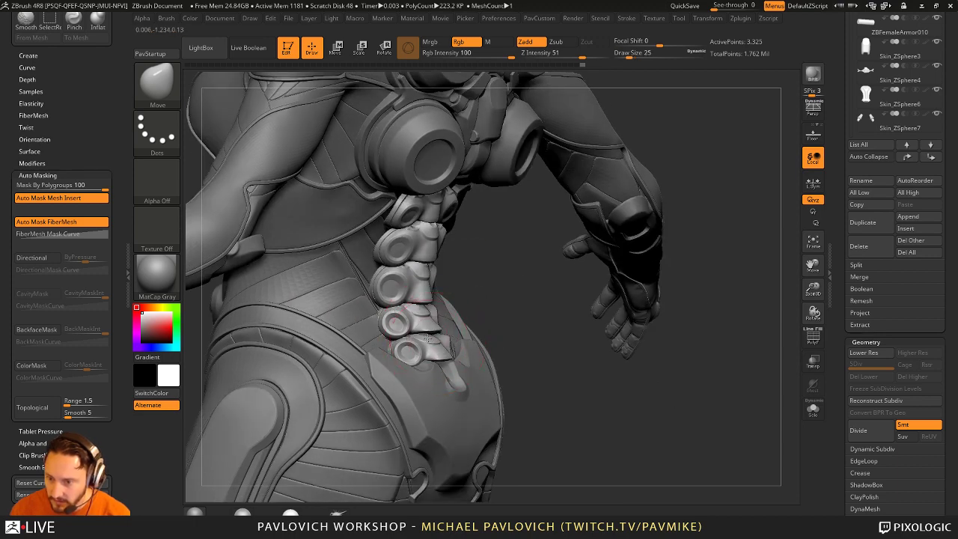
{"action": "left_click_drag", "start_coordinate": [496, 311], "coordinate": [434, 309]}
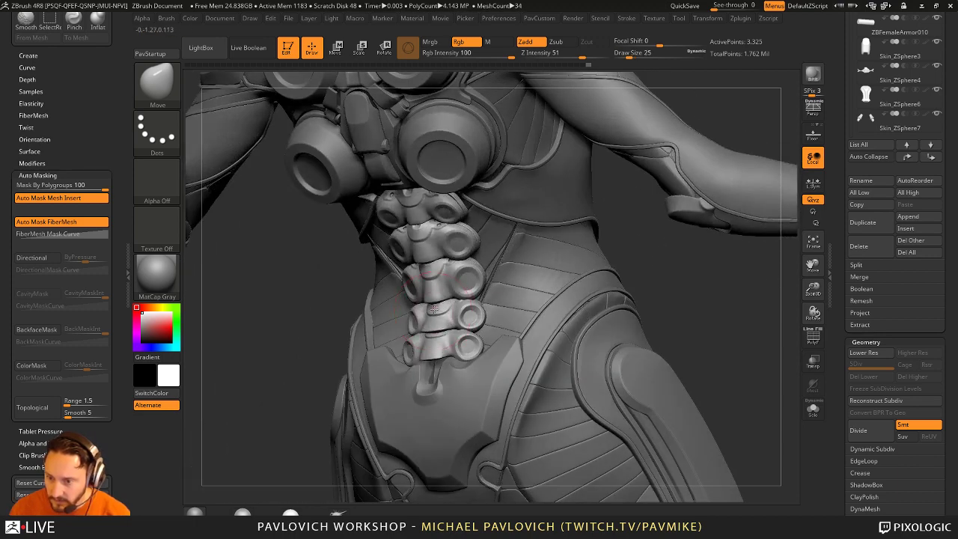
{"action": "left_click_drag", "start_coordinate": [673, 288], "coordinate": [451, 337]}
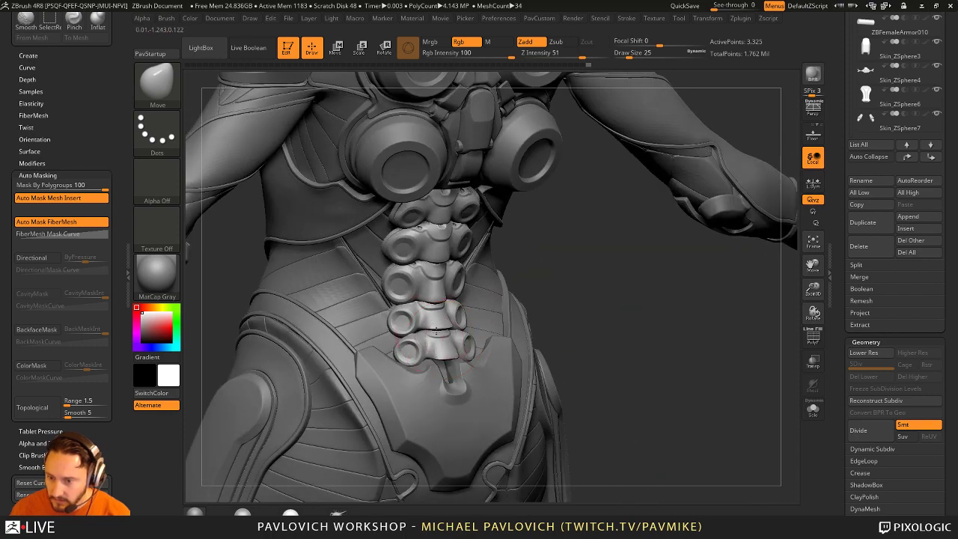
{"action": "left_click_drag", "start_coordinate": [507, 320], "coordinate": [511, 339]}
{"action": "key", "text": "bracketleft"}
{"action": "key", "text": "bracketleft"}
{"action": "key", "text": "bracketleft"}
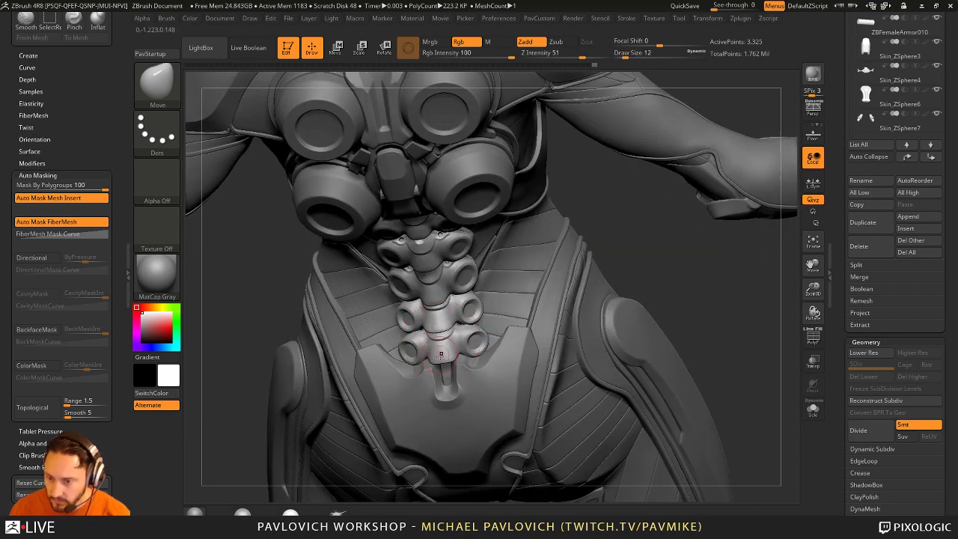
{"action": "mouse_move", "coordinate": [598, 282]}
{"action": "left_mouse_down"}
{"action": "mouse_move", "coordinate": [616, 295]}
{"action": "mouse_move", "coordinate": [587, 276]}
{"action": "mouse_move", "coordinate": [580, 249]}
{"action": "mouse_move", "coordinate": [569, 337]}
{"action": "mouse_move", "coordinate": [427, 324]}
{"action": "left_mouse_up"}
Step: Turn Mask By Polygroups off, then back to 100, and resize the brush
{"action": "left_click_drag", "start_coordinate": [69, 187], "coordinate": [16, 187]}
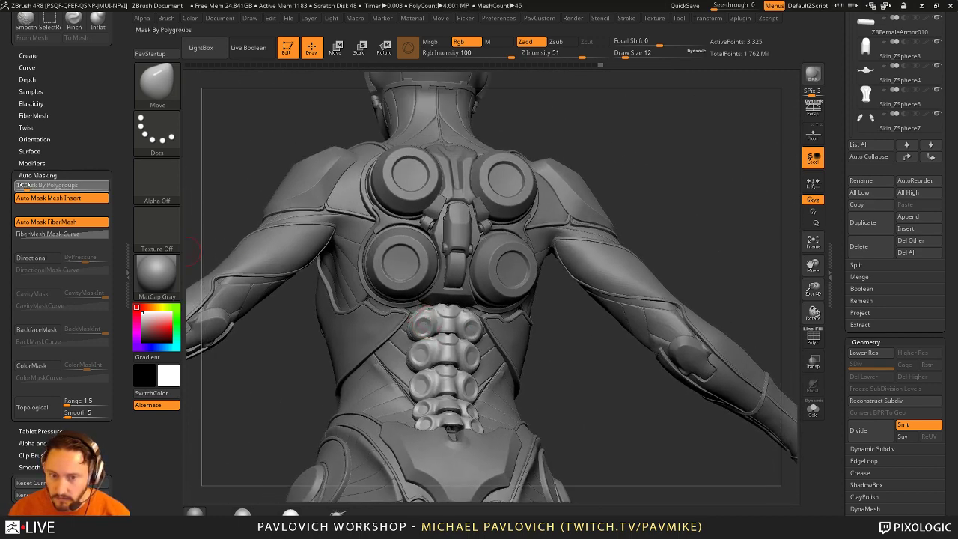
{"action": "left_click_drag", "start_coordinate": [538, 334], "coordinate": [524, 306], "text": "alt"}
{"action": "left_click_drag", "start_coordinate": [17, 185], "coordinate": [105, 184]}
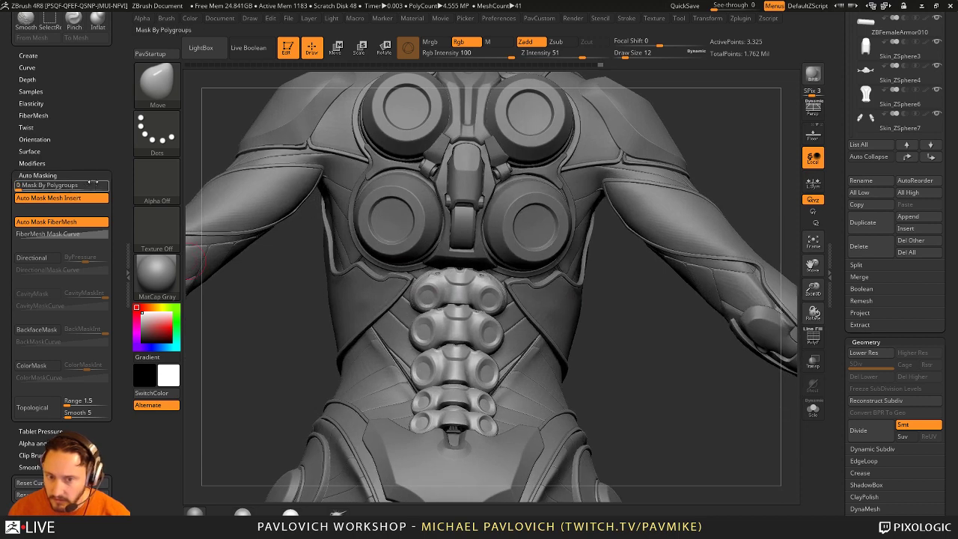
{"action": "key", "text": "bracketleft"}
{"action": "left_click_drag", "start_coordinate": [609, 318], "coordinate": [427, 320]}
{"action": "key", "text": "bracketright"}
{"action": "key", "text": "bracketright"}
{"action": "key", "text": "bracketright"}
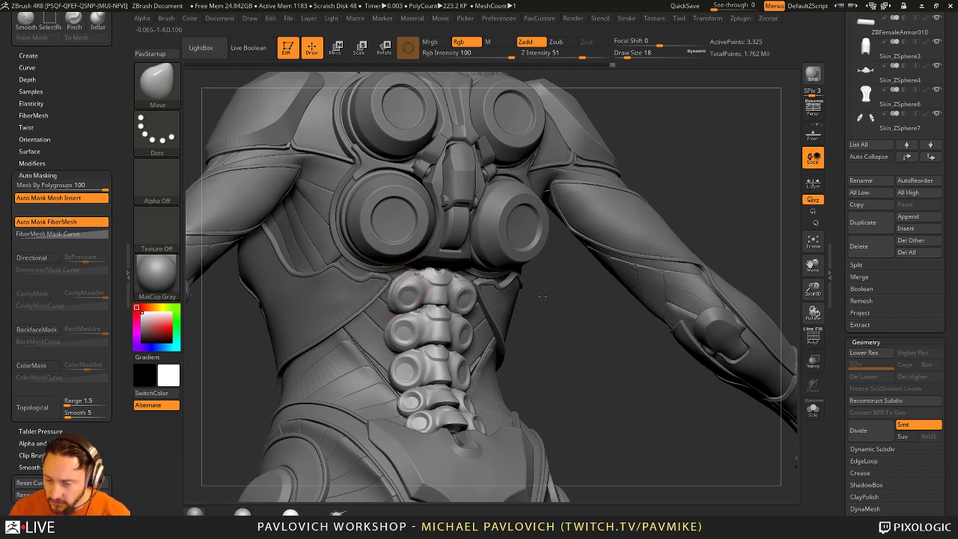
Step: Orbit to a straight back view, set the brush size to 51, and reframe the upper body
{"action": "mouse_move", "coordinate": [541, 297]}
{"action": "left_mouse_down"}
{"action": "mouse_move", "coordinate": [479, 300]}
{"action": "mouse_move", "coordinate": [528, 304]}
{"action": "left_mouse_up"}
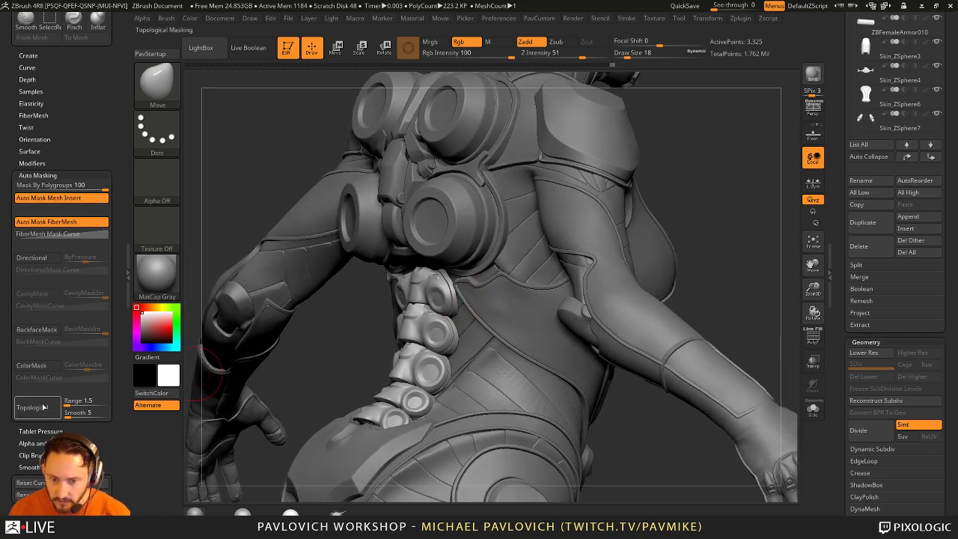
{"action": "mouse_move", "coordinate": [334, 336]}
{"action": "left_mouse_down"}
{"action": "mouse_move", "coordinate": [374, 284]}
{"action": "mouse_move", "coordinate": [404, 273]}
{"action": "mouse_move", "coordinate": [394, 289]}
{"action": "mouse_move", "coordinate": [453, 308]}
{"action": "mouse_move", "coordinate": [408, 304]}
{"action": "mouse_move", "coordinate": [449, 308]}
{"action": "left_mouse_up"}
{"action": "type", "text": "s51"}
{"action": "key", "text": "bracketleft"}
{"action": "key", "text": "s"}
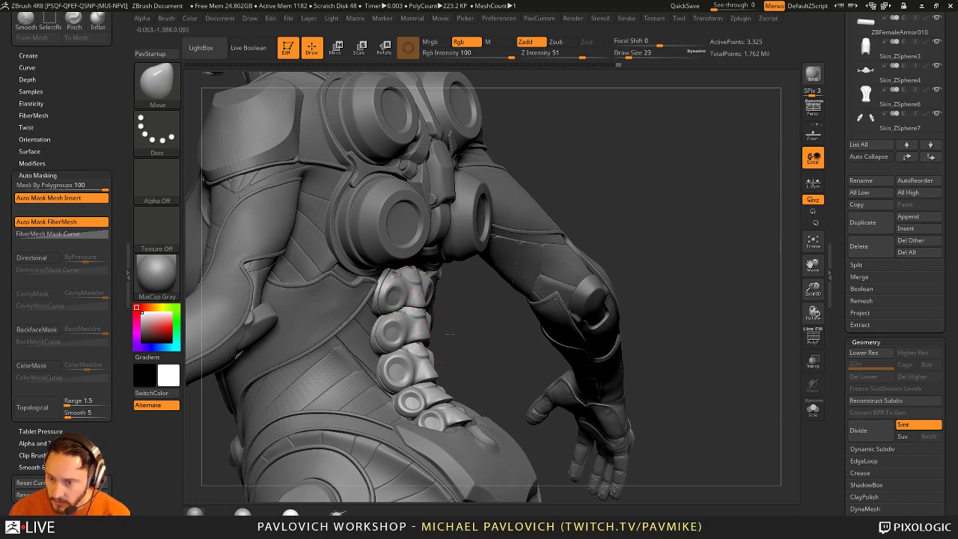
{"action": "left_click_drag", "start_coordinate": [408, 333], "coordinate": [421, 338]}
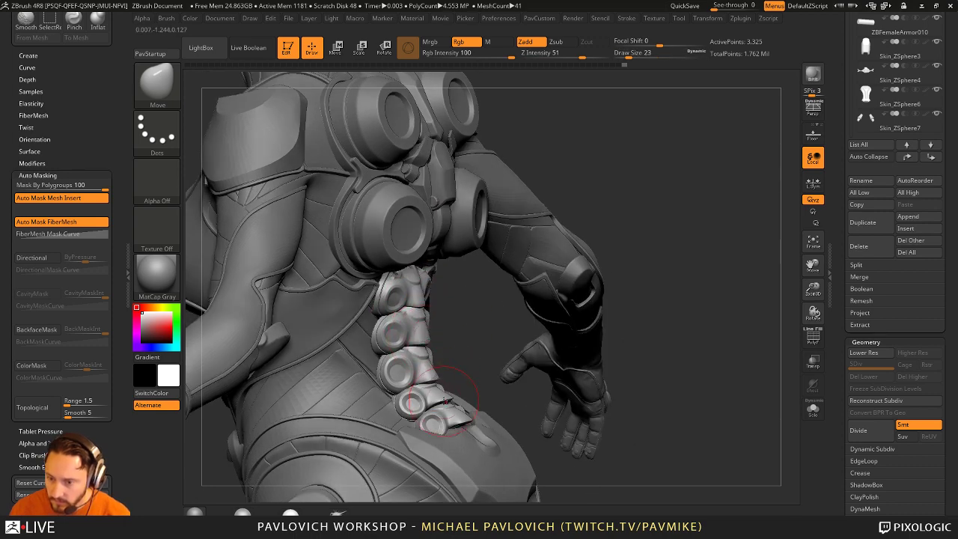
{"action": "left_click_drag", "start_coordinate": [485, 363], "coordinate": [466, 266]}
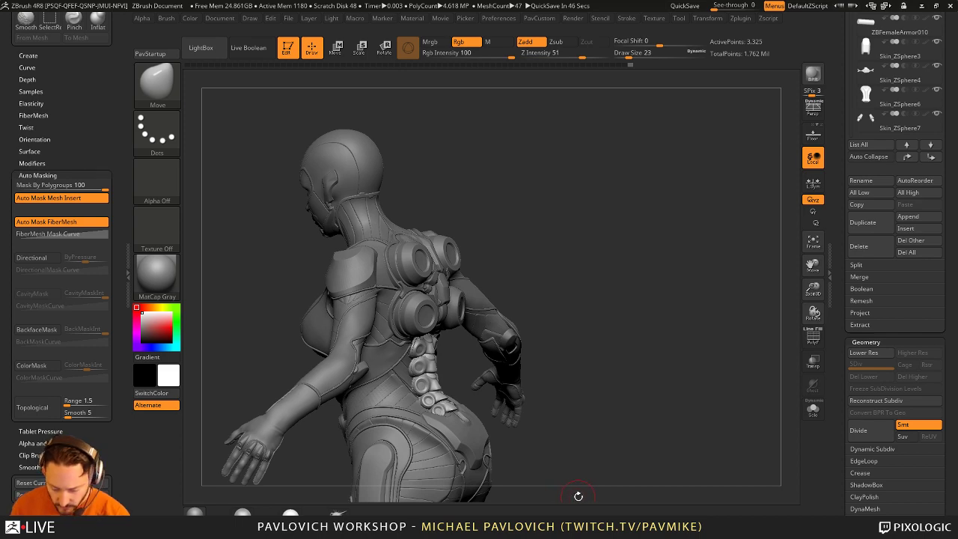
Step: Turn to a back view and switch to the Standard brush at draw size 8
{"action": "mouse_move", "coordinate": [615, 240]}
{"action": "left_mouse_down"}
{"action": "mouse_move", "coordinate": [571, 254]}
{"action": "mouse_move", "coordinate": [592, 278]}
{"action": "mouse_move", "coordinate": [607, 264]}
{"action": "mouse_move", "coordinate": [350, 325]}
{"action": "left_mouse_up"}
{"action": "key", "text": "b"}
{"action": "key", "text": "s"}
{"action": "key", "text": "t"}
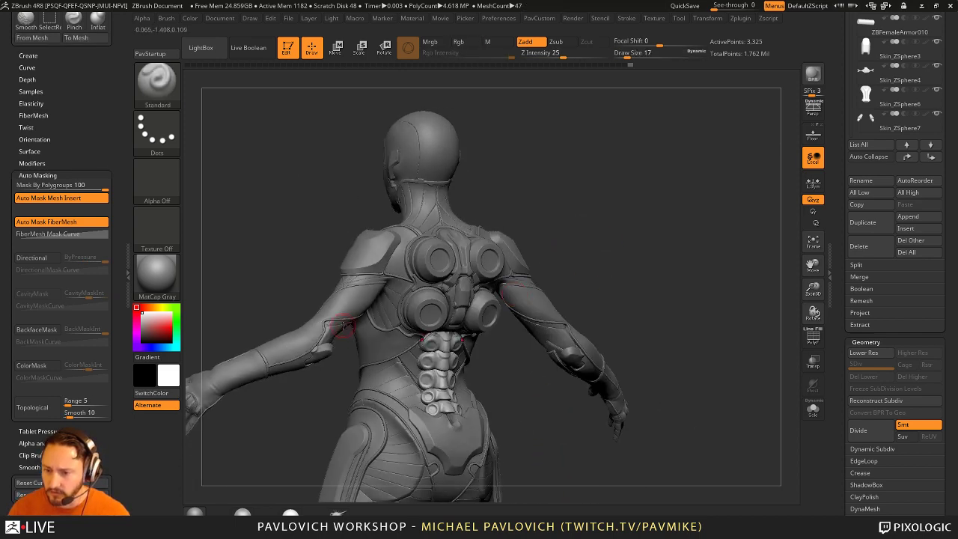
{"action": "type", "text": "ss8"}
{"action": "key", "text": "Return"}
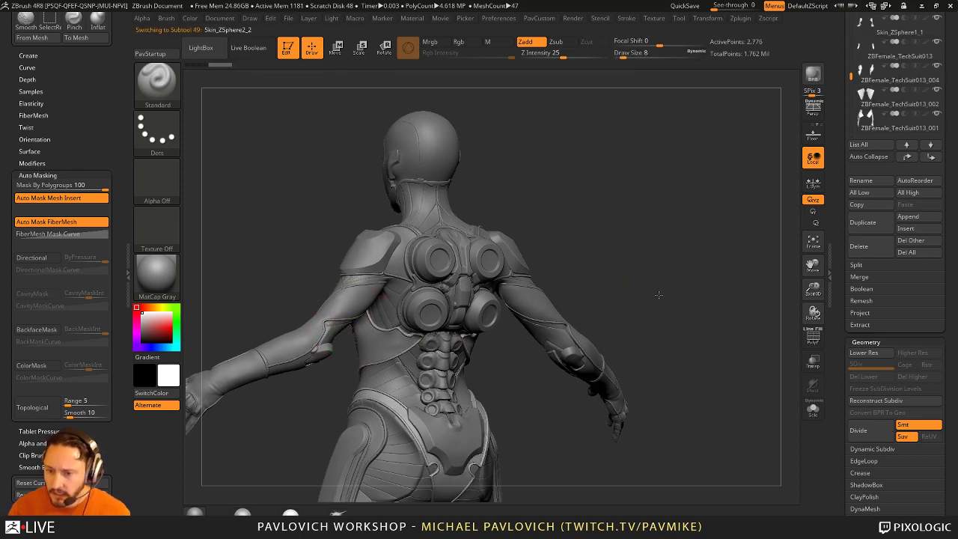
Step: Make Skin_ZSphere2_2 the active subtool and switch back to the Move brush
{"action": "left_click", "coordinate": [535, 381], "text": "alt"}
{"action": "mouse_move", "coordinate": [535, 382]}
{"action": "left_mouse_down"}
{"action": "mouse_move", "coordinate": [318, 369]}
{"action": "mouse_move", "coordinate": [277, 352]}
{"action": "left_mouse_up"}
{"action": "key", "text": "s"}
{"action": "key", "text": "b"}
{"action": "key", "text": "m"}
{"action": "key", "text": "v"}
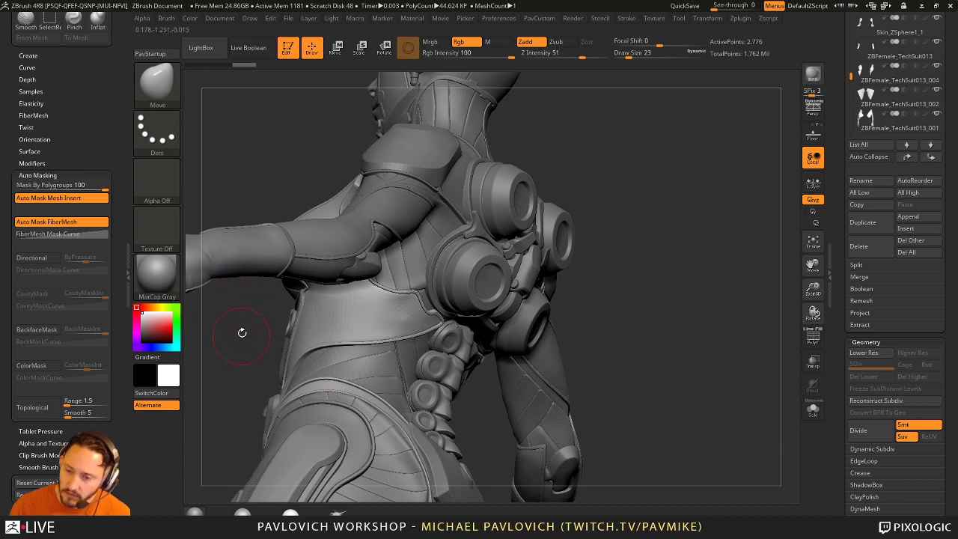
Step: Orbit to a straight back view, set draw size 31, and bring up the Crease options
{"action": "mouse_move", "coordinate": [632, 255]}
{"action": "left_mouse_down"}
{"action": "mouse_move", "coordinate": [517, 262]}
{"action": "mouse_move", "coordinate": [635, 258]}
{"action": "mouse_move", "coordinate": [342, 428]}
{"action": "left_mouse_up"}
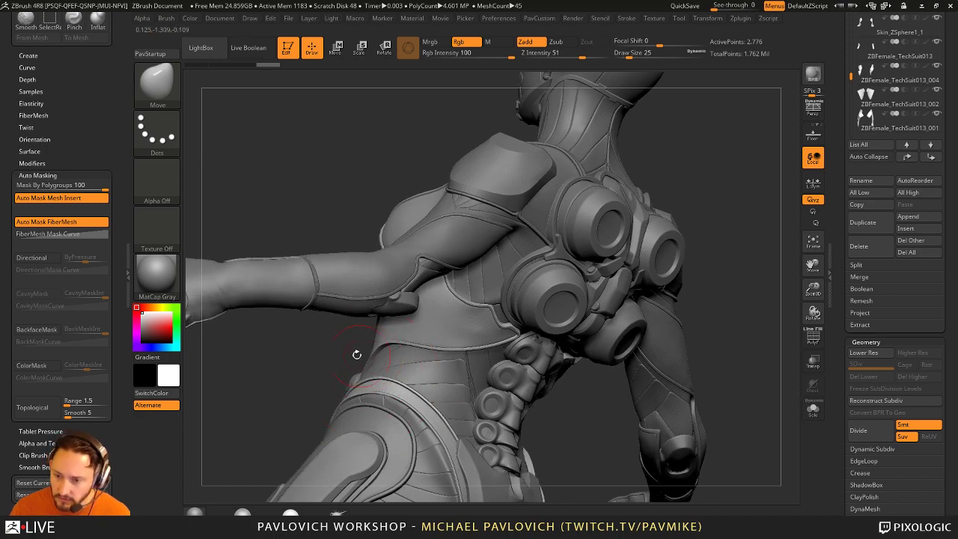
{"action": "mouse_move", "coordinate": [357, 351]}
{"action": "left_mouse_down"}
{"action": "mouse_move", "coordinate": [318, 329]}
{"action": "mouse_move", "coordinate": [309, 306]}
{"action": "mouse_move", "coordinate": [331, 267]}
{"action": "mouse_move", "coordinate": [312, 301]}
{"action": "mouse_move", "coordinate": [351, 290]}
{"action": "mouse_move", "coordinate": [554, 306]}
{"action": "mouse_move", "coordinate": [616, 327]}
{"action": "mouse_move", "coordinate": [521, 359]}
{"action": "left_mouse_up"}
{"action": "key", "text": "s"}
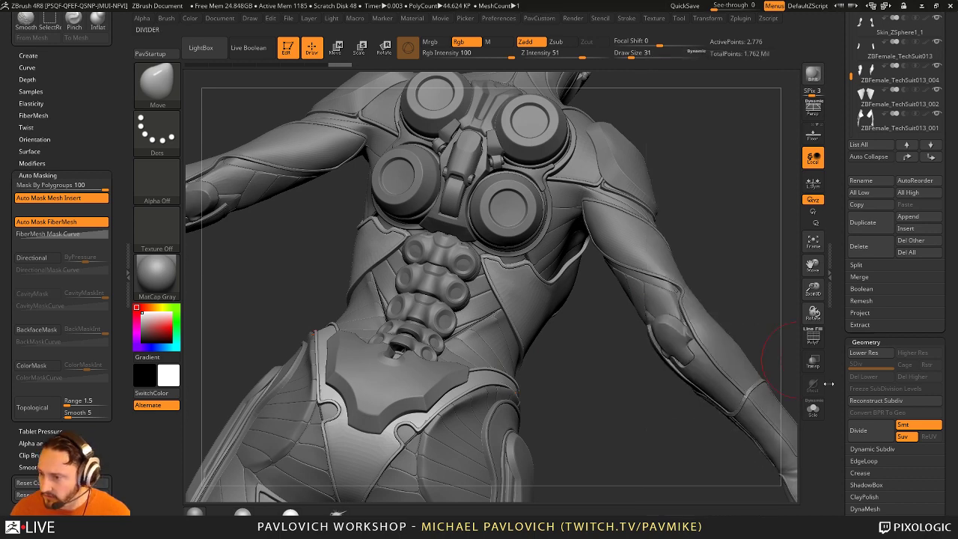
{"action": "left_click_drag", "start_coordinate": [830, 378], "coordinate": [851, 275]}
Step: Expand the crease settings and lower the crease edge tolerance angle
{"action": "left_click", "coordinate": [859, 346]}
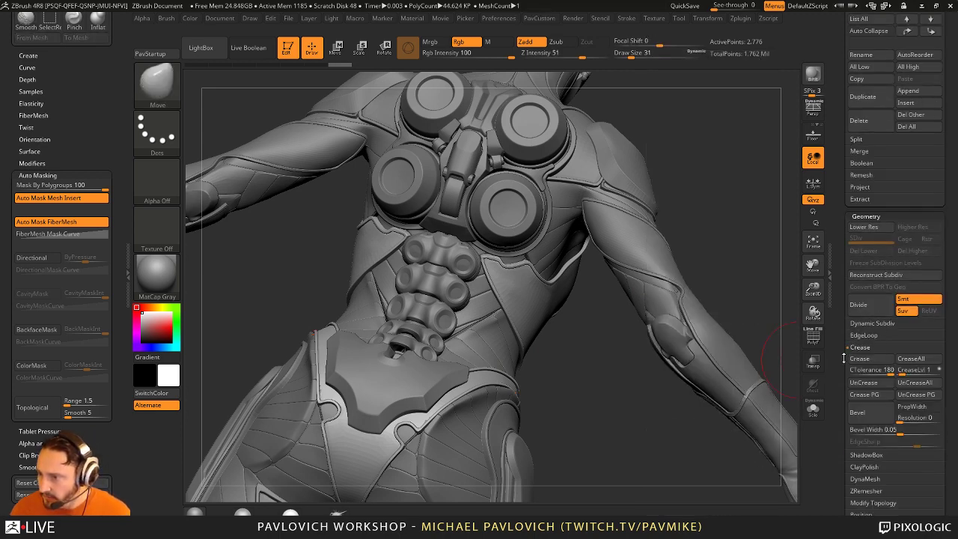
{"action": "left_click_drag", "start_coordinate": [844, 358], "coordinate": [847, 313]}
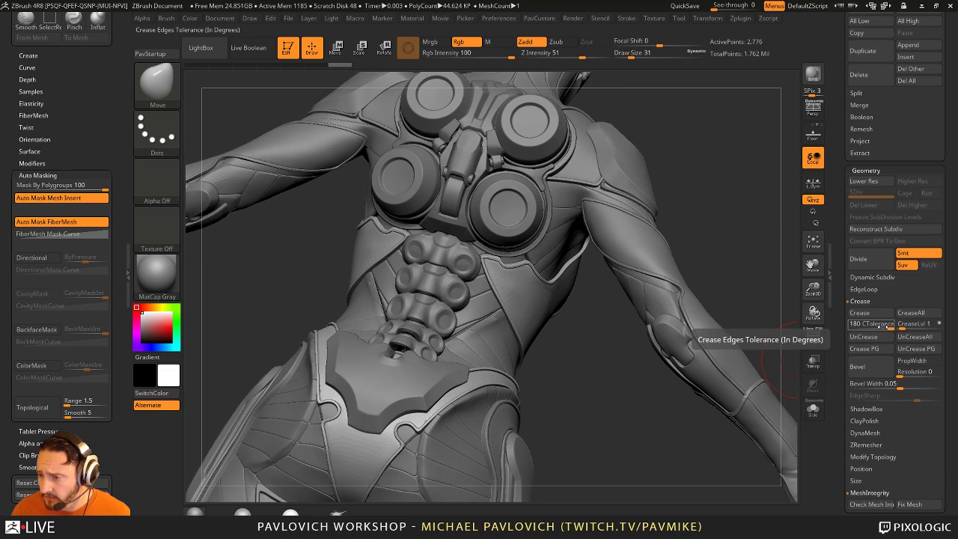
{"action": "left_click_drag", "start_coordinate": [889, 324], "coordinate": [881, 325]}
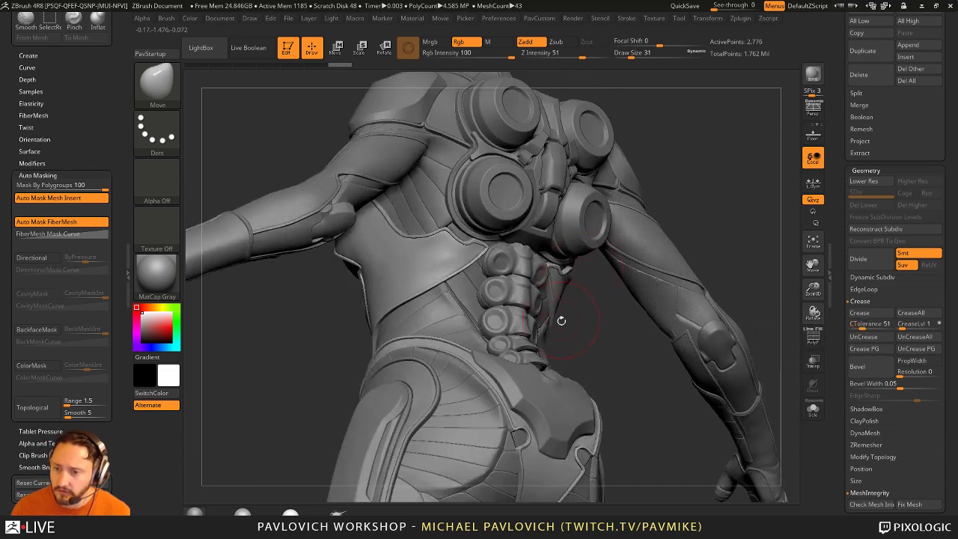
Step: Switch to the Standard brush at draw size 18 and zoom out to the upper body
{"action": "key", "text": "b"}
{"action": "key", "text": "s"}
{"action": "key", "text": "t"}
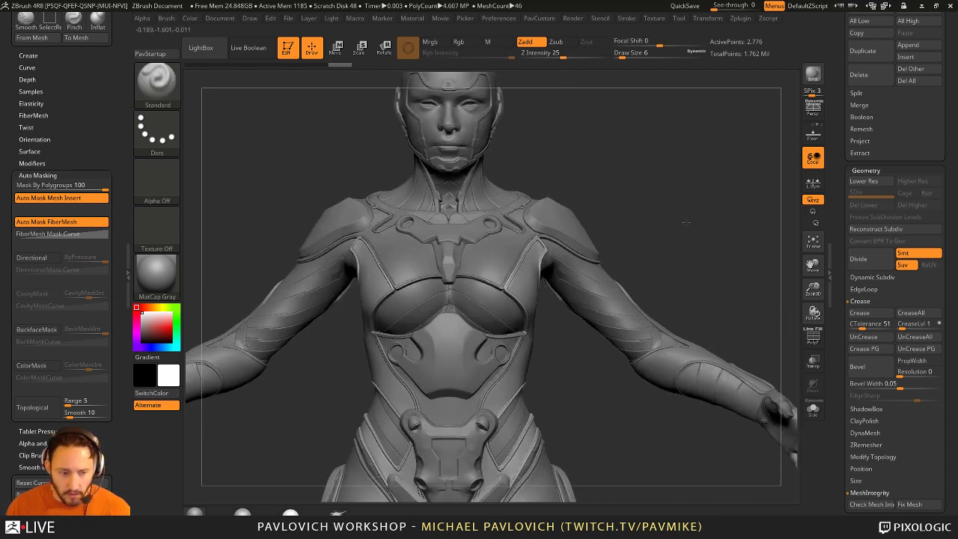
{"action": "left_click_drag", "start_coordinate": [685, 222], "coordinate": [678, 202]}
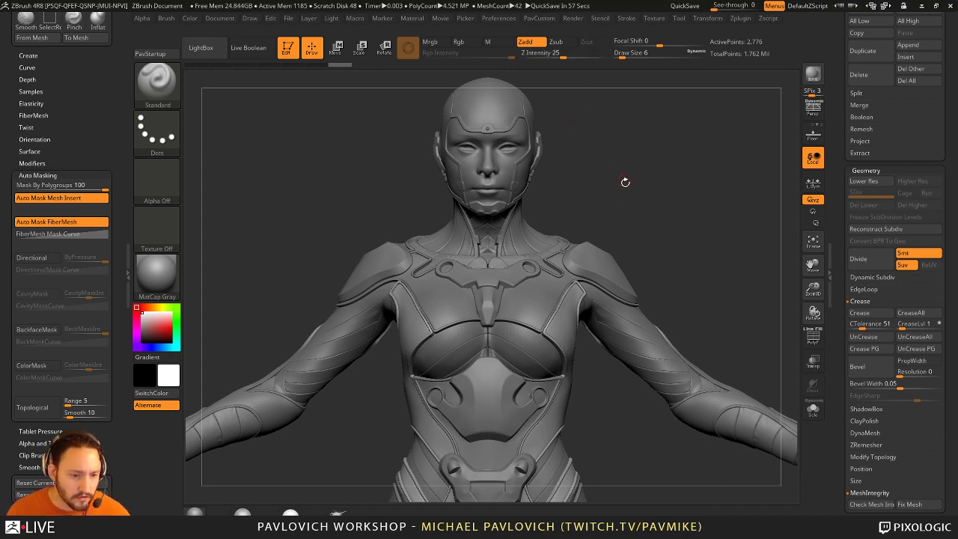
{"action": "left_click_drag", "start_coordinate": [670, 180], "coordinate": [682, 190]}
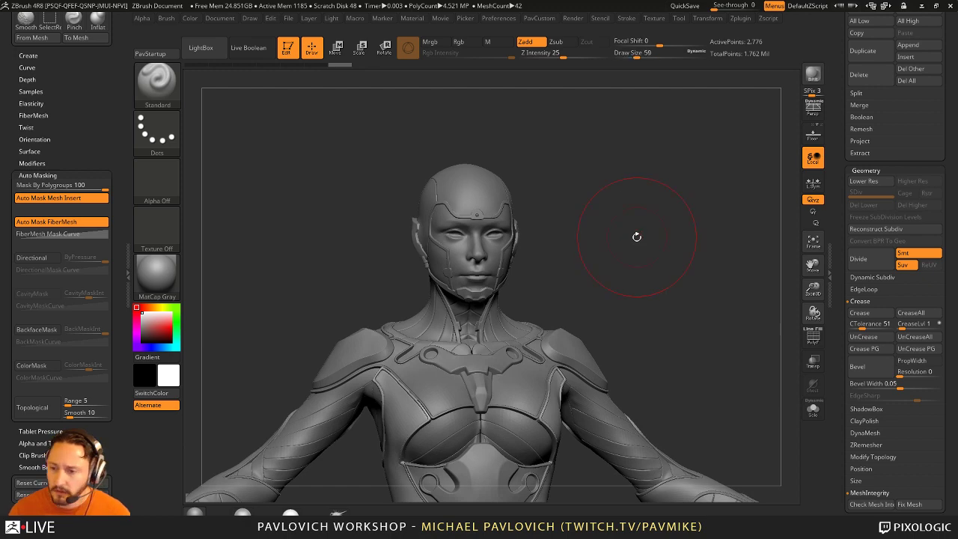
{"action": "key", "text": "bracketleft"}
{"action": "left_click_drag", "start_coordinate": [601, 323], "coordinate": [638, 254]}
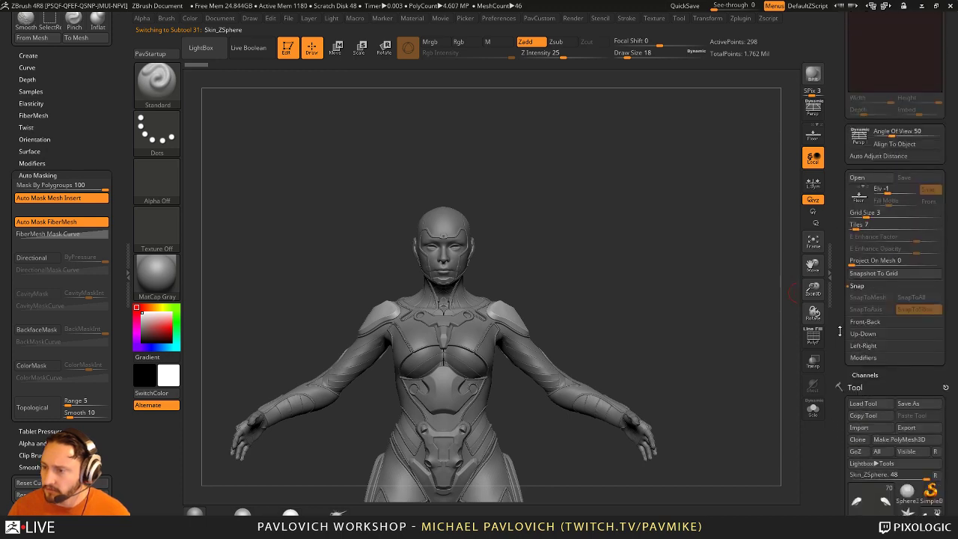
Step: Hide and restore the Tool panel, then rotate the figure to a three-quarter view
{"action": "scroll", "coordinate": [839, 331], "scroll_direction": "down", "scroll_amount": 5}
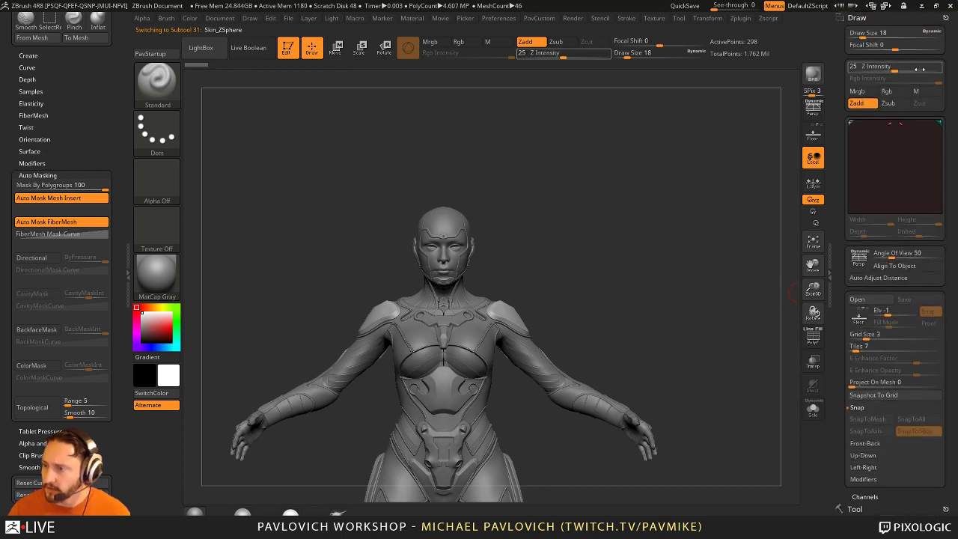
{"action": "left_click", "coordinate": [831, 235]}
{"action": "left_click", "coordinate": [947, 254]}
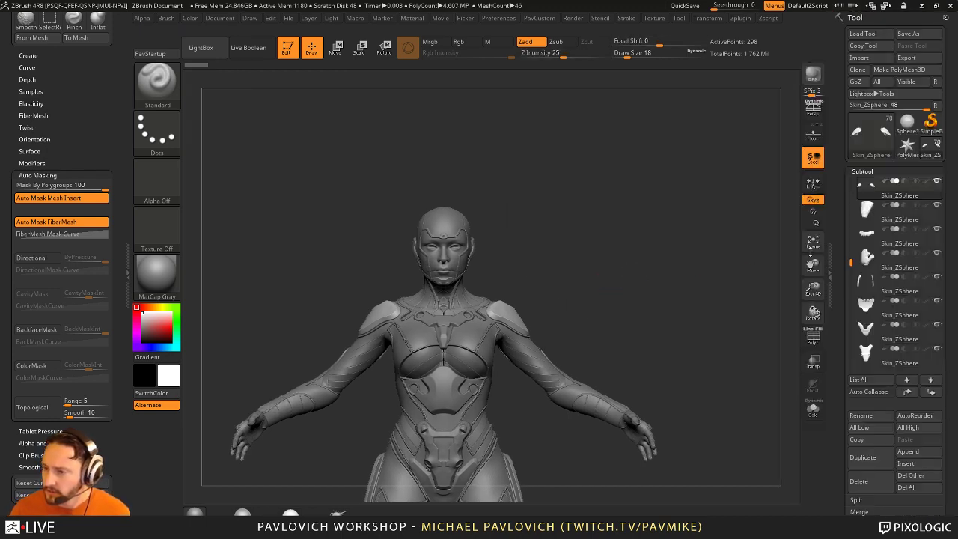
{"action": "left_click_drag", "start_coordinate": [644, 277], "coordinate": [698, 279]}
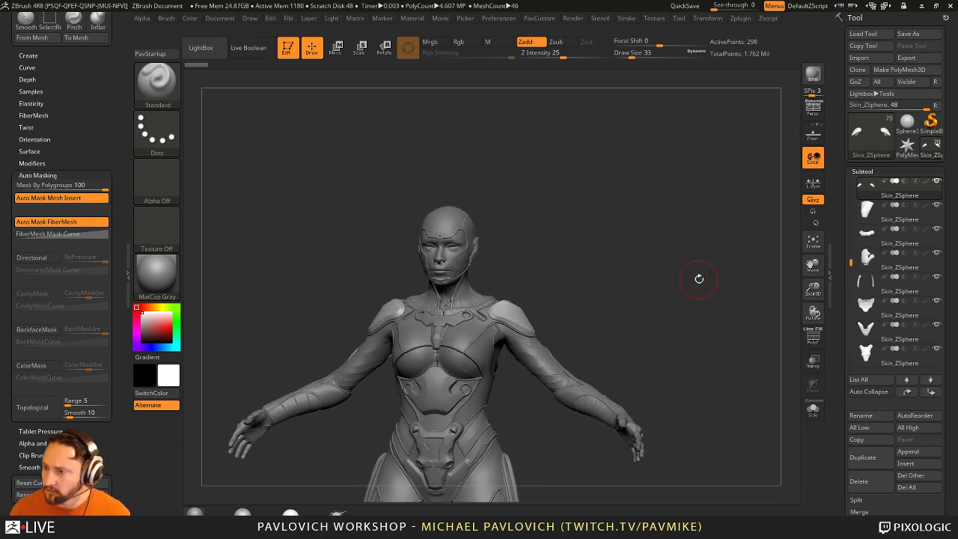
Step: Save the tool over ZBFemale_TechSuitFormRefine001.ZTL in HighRes, confirming the overwrite
{"action": "left_click", "coordinate": [908, 34]}
{"action": "left_click", "coordinate": [180, 69]}
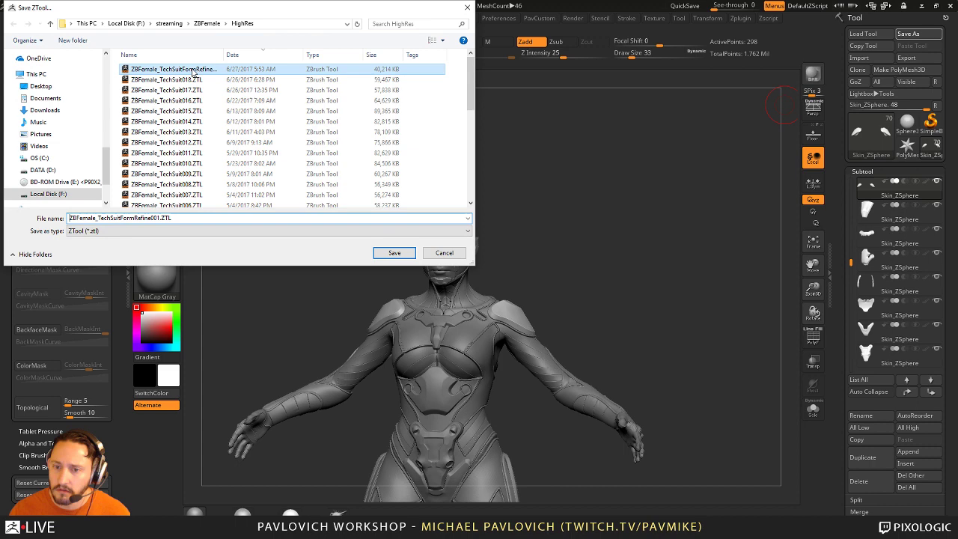
{"action": "left_click", "coordinate": [394, 253]}
{"action": "left_click", "coordinate": [522, 271]}
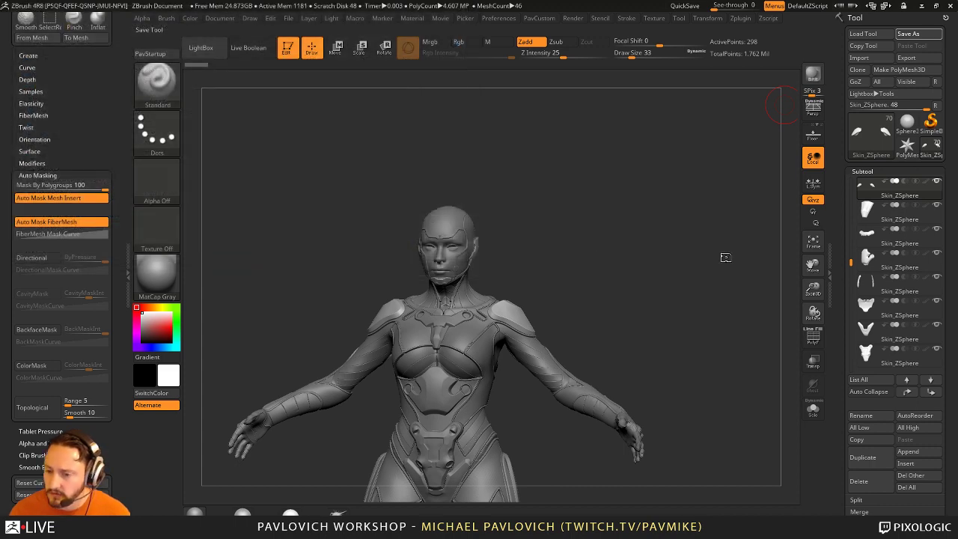
{"action": "left_click_drag", "start_coordinate": [684, 251], "coordinate": [468, 396]}
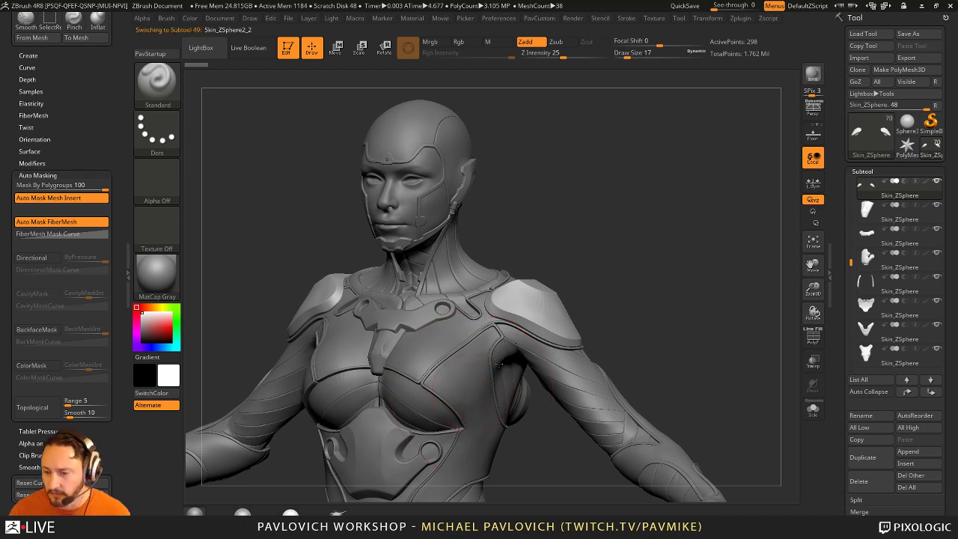
Step: View the figure from the side, turn it back to front, and zoom out head to boots
{"action": "left_click_drag", "start_coordinate": [499, 364], "coordinate": [532, 388], "text": "alt"}
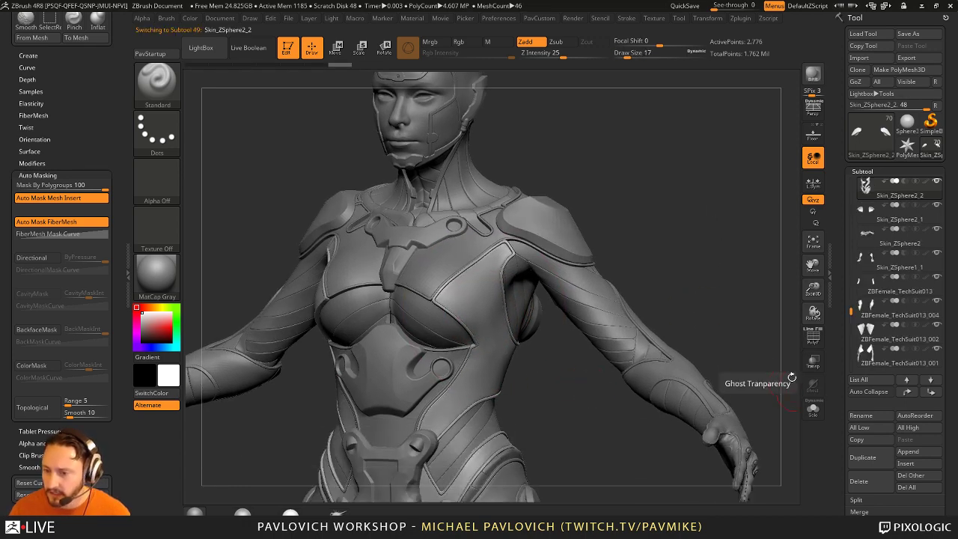
{"action": "left_click_drag", "start_coordinate": [750, 297], "coordinate": [496, 335]}
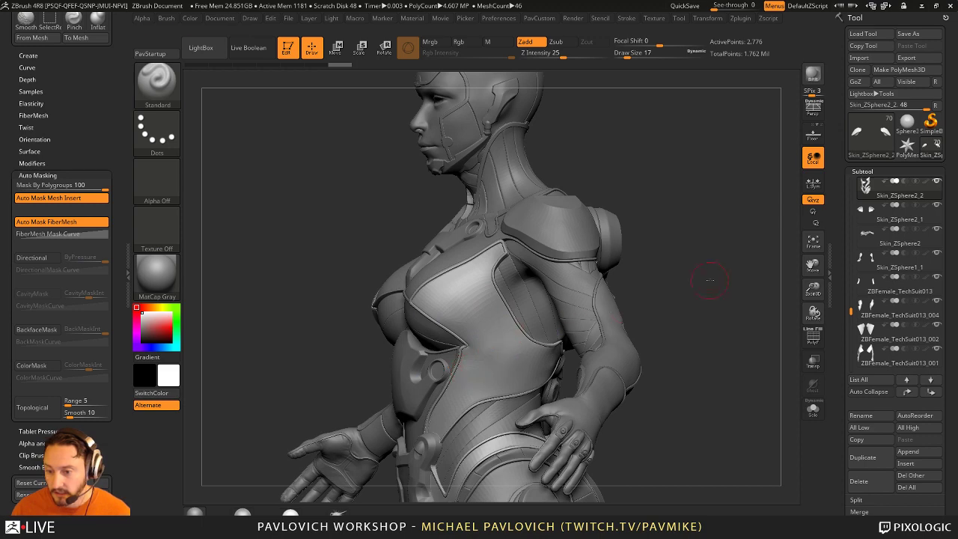
{"action": "mouse_move", "coordinate": [710, 279]}
{"action": "left_mouse_down"}
{"action": "mouse_move", "coordinate": [676, 289]}
{"action": "mouse_move", "coordinate": [691, 280]}
{"action": "mouse_move", "coordinate": [509, 212]}
{"action": "left_mouse_up"}
{"action": "key", "text": "s"}
{"action": "left_click_drag", "start_coordinate": [692, 360], "coordinate": [648, 330], "text": "alt"}
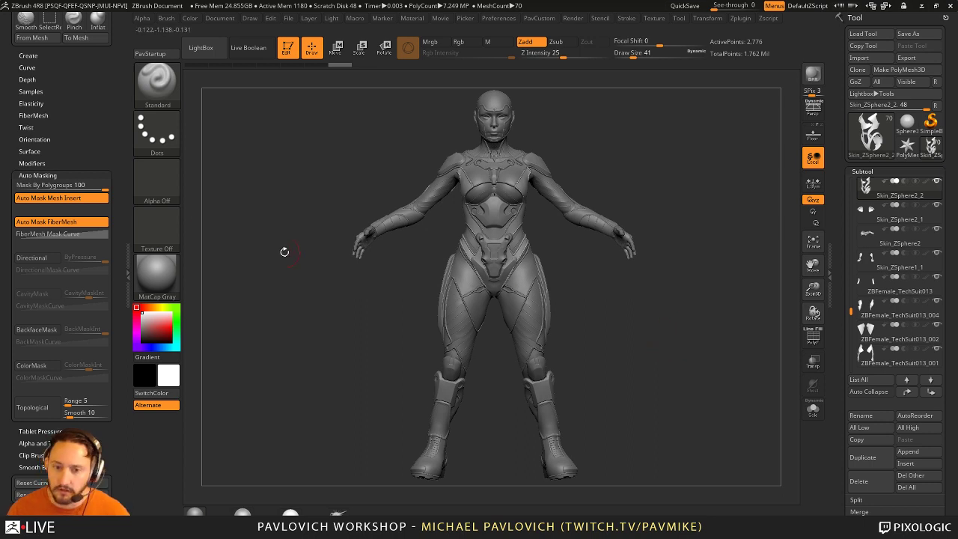
{"action": "scroll", "coordinate": [108, 157], "scroll_direction": "up", "scroll_amount": 5}
Step: Dock the Zplugin palette in the left tray and expand Transpose Master
{"action": "left_click", "coordinate": [112, 15]}
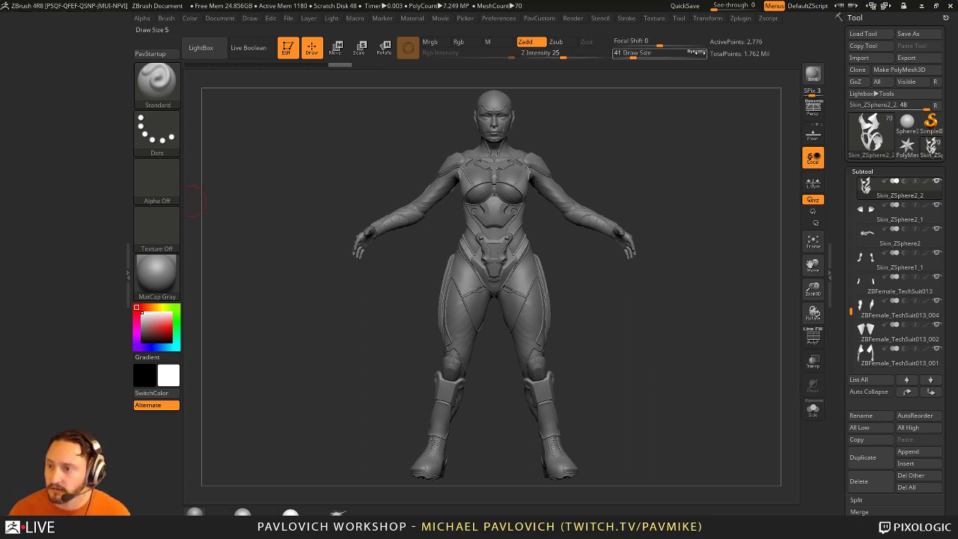
{"action": "left_click", "coordinate": [709, 19]}
{"action": "mouse_move", "coordinate": [741, 20]}
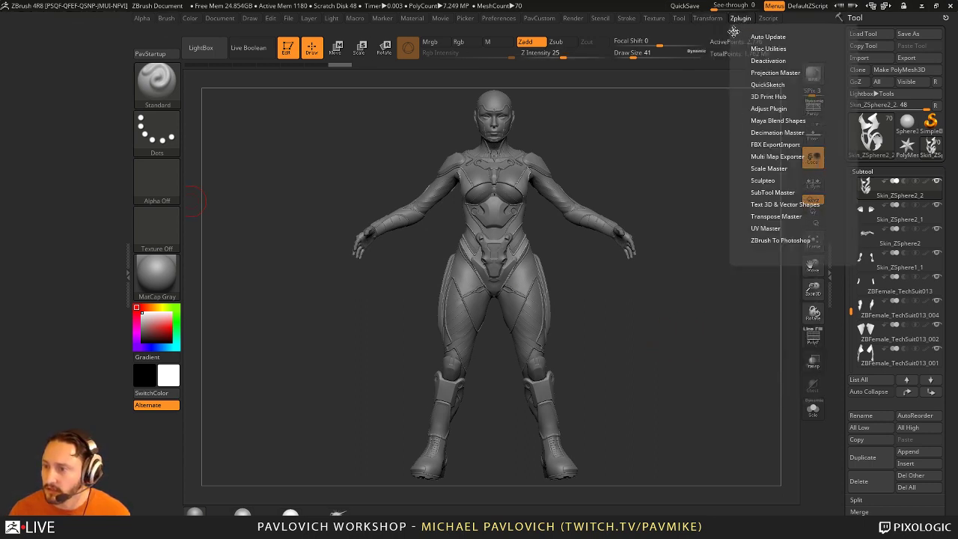
{"action": "left_click_drag", "start_coordinate": [733, 31], "coordinate": [57, 164]}
{"action": "left_click", "coordinate": [53, 212]}
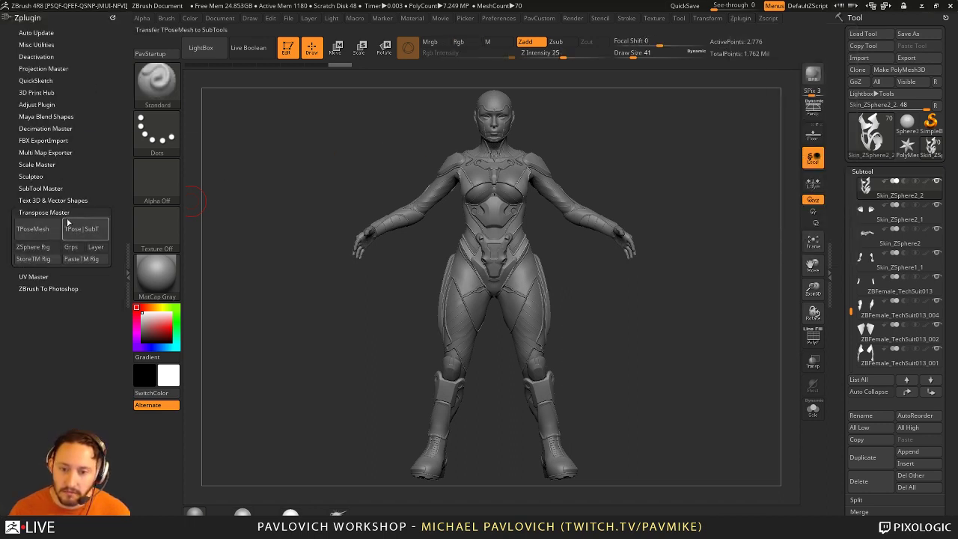
Step: Make ZBFemale_TechSuit015_005 the active subtool and raise the brush draw size to 51
{"action": "left_click_drag", "start_coordinate": [849, 310], "coordinate": [850, 172]}
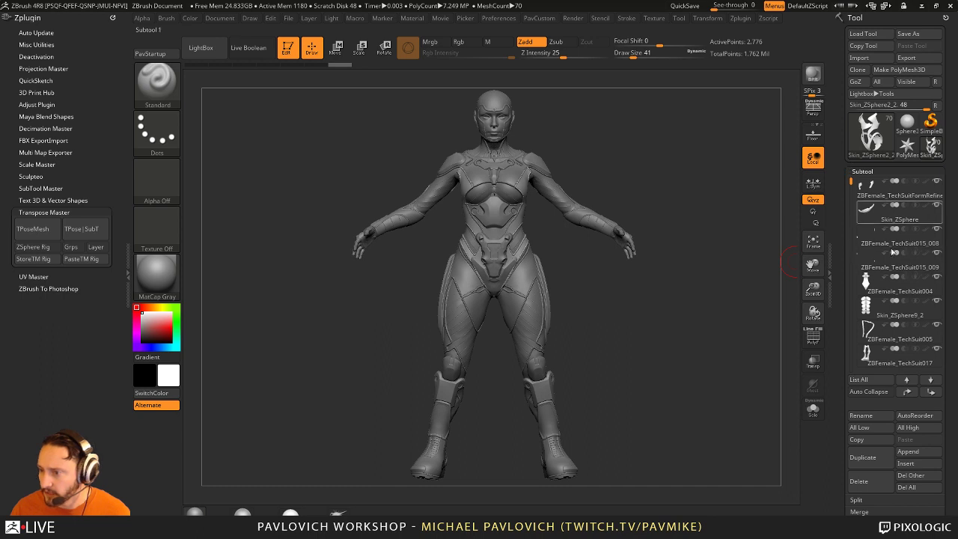
{"action": "left_click_drag", "start_coordinate": [719, 294], "coordinate": [673, 299]}
{"action": "left_click", "coordinate": [503, 255], "text": "alt"}
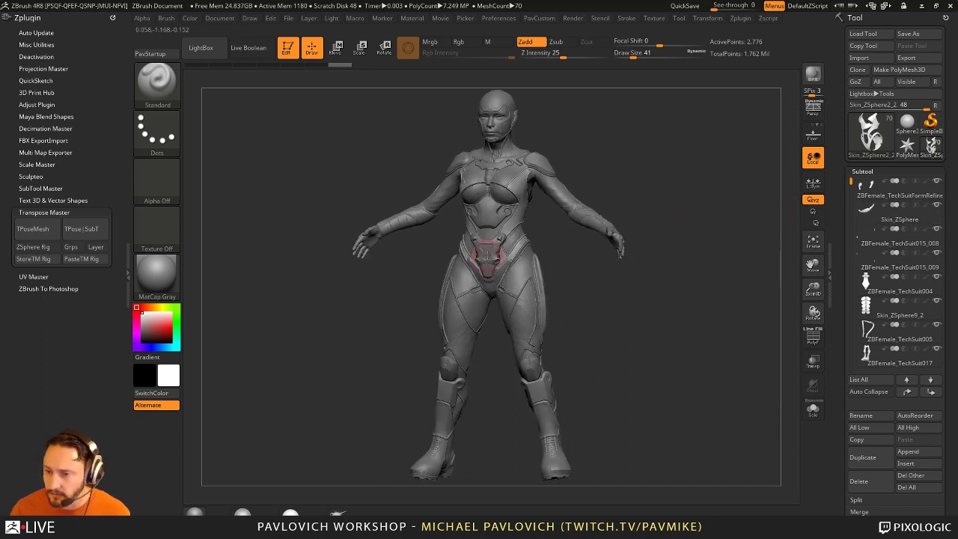
{"action": "left_click", "coordinate": [511, 179], "text": "alt"}
{"action": "left_click", "coordinate": [548, 171], "text": "alt"}
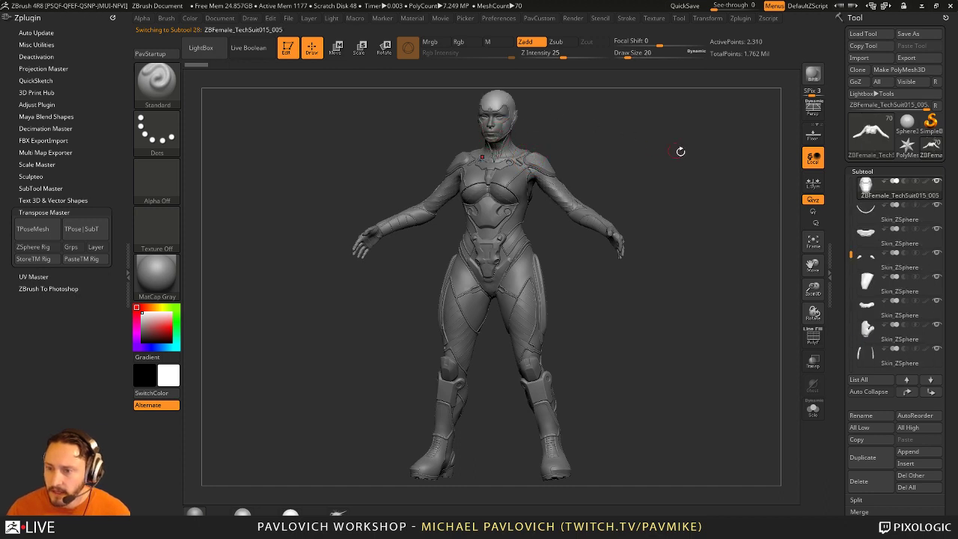
{"action": "left_click_drag", "start_coordinate": [680, 152], "coordinate": [662, 157], "text": "shift"}
{"action": "left_click", "coordinate": [526, 300], "text": "alt"}
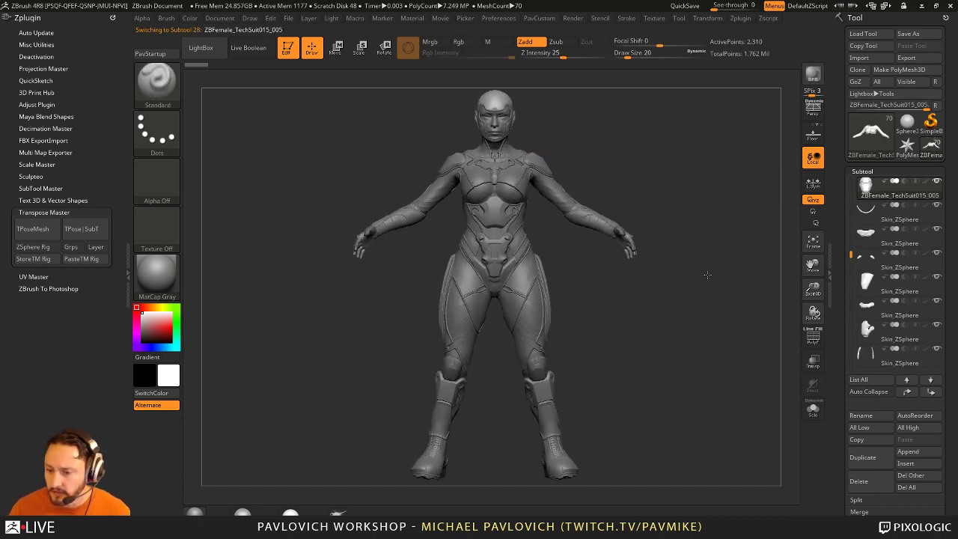
{"action": "left_click_drag", "start_coordinate": [707, 275], "coordinate": [706, 284]}
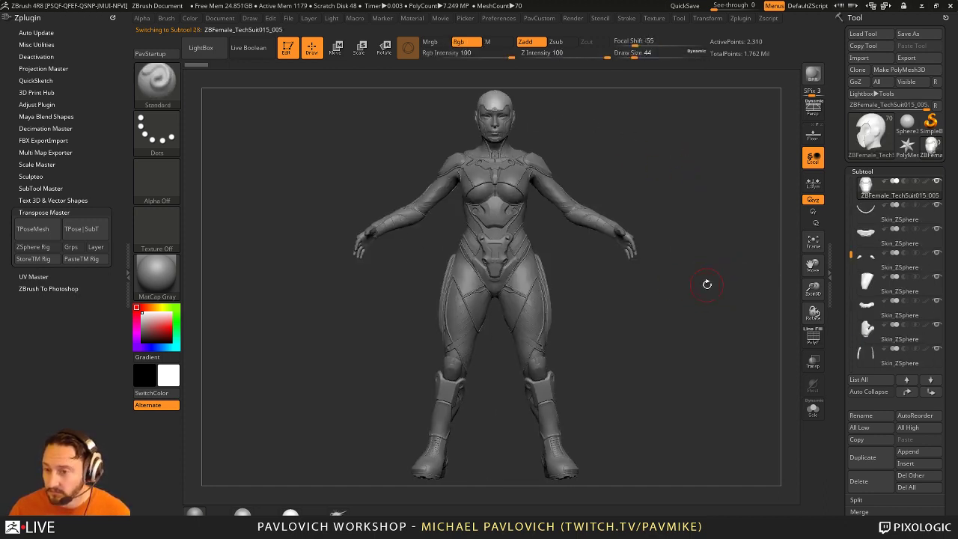
{"action": "key", "text": "bracketright"}
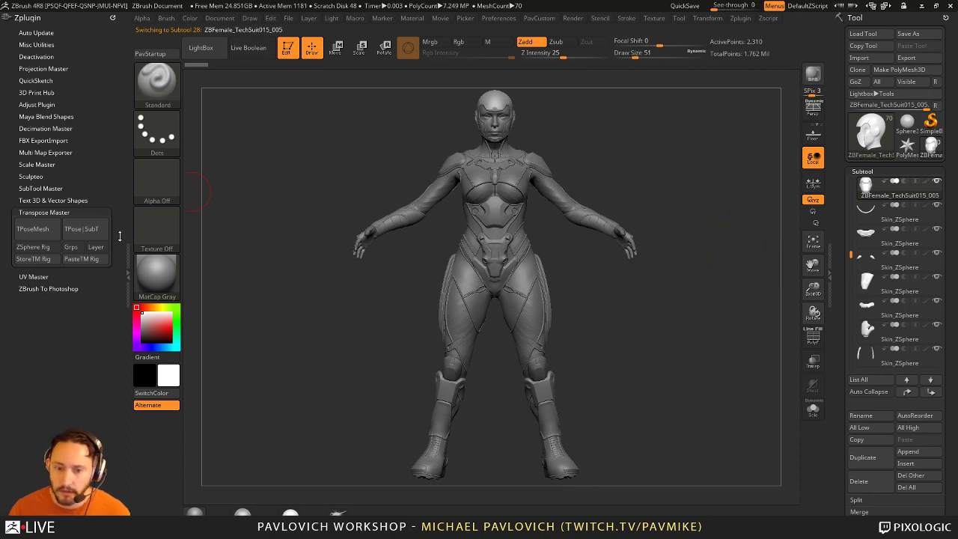
Step: Build the TPose1 posing mesh with TPoseMesh and look it over from head to legs
{"action": "left_click", "coordinate": [37, 231]}
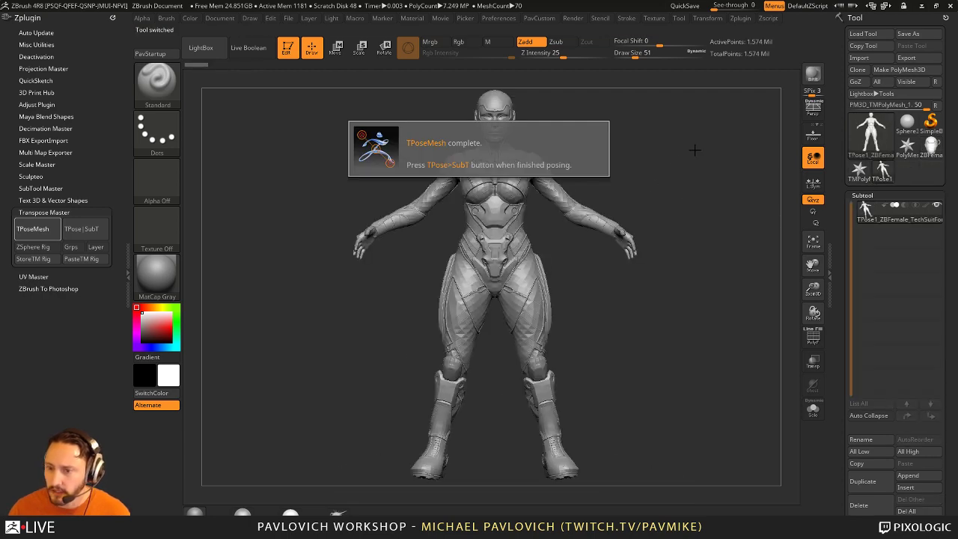
{"action": "mouse_move", "coordinate": [761, 244]}
{"action": "left_mouse_down"}
{"action": "mouse_move", "coordinate": [719, 223]}
{"action": "mouse_move", "coordinate": [729, 224]}
{"action": "mouse_move", "coordinate": [621, 275]}
{"action": "left_mouse_up"}
{"action": "left_click_drag", "start_coordinate": [643, 254], "coordinate": [658, 211], "text": "alt"}
{"action": "left_click_drag", "start_coordinate": [632, 291], "coordinate": [671, 322], "text": "alt"}
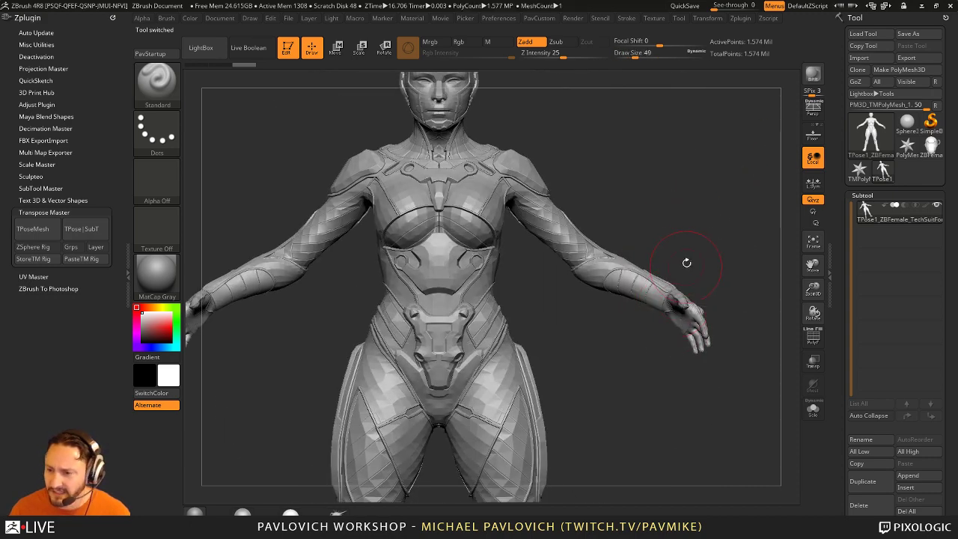
{"action": "key", "text": "s"}
{"action": "left_click_drag", "start_coordinate": [684, 236], "coordinate": [685, 234]}
{"action": "left_click_drag", "start_coordinate": [612, 463], "coordinate": [598, 245], "text": "alt"}
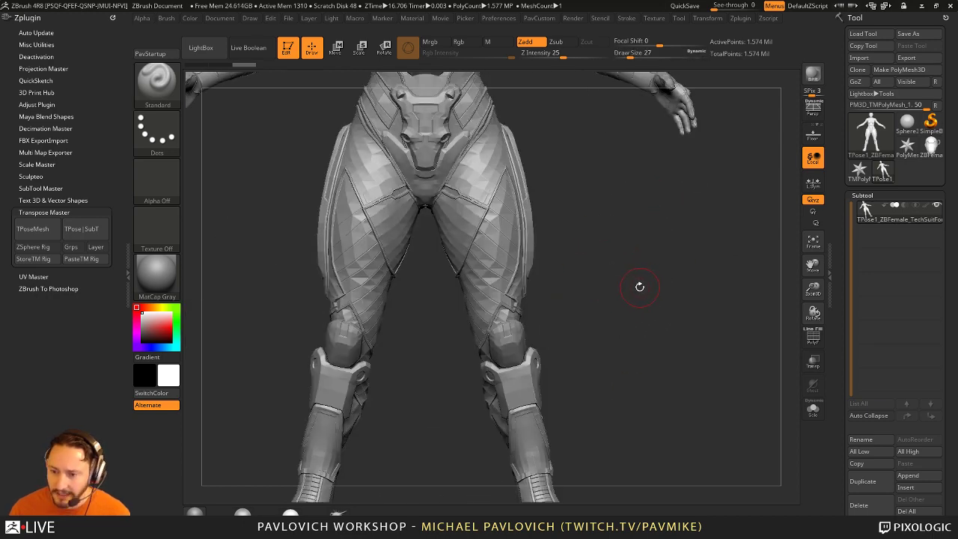
{"action": "left_click_drag", "start_coordinate": [625, 177], "coordinate": [633, 480], "text": "alt"}
{"action": "mouse_move", "coordinate": [659, 287]}
{"action": "left_mouse_down"}
{"action": "mouse_move", "coordinate": [676, 291]}
{"action": "mouse_move", "coordinate": [666, 263]}
{"action": "mouse_move", "coordinate": [645, 294]}
{"action": "left_mouse_up"}
Step: Mask the body except the arm and test-rotate it at the shoulder
{"action": "key", "text": "r"}
{"action": "left_click", "coordinate": [563, 312], "text": "ctrl"}
{"action": "mouse_move", "coordinate": [591, 327]}
{"action": "left_mouse_down"}
{"action": "mouse_move", "coordinate": [662, 366]}
{"action": "mouse_move", "coordinate": [576, 321]}
{"action": "mouse_move", "coordinate": [593, 328]}
{"action": "left_mouse_up"}
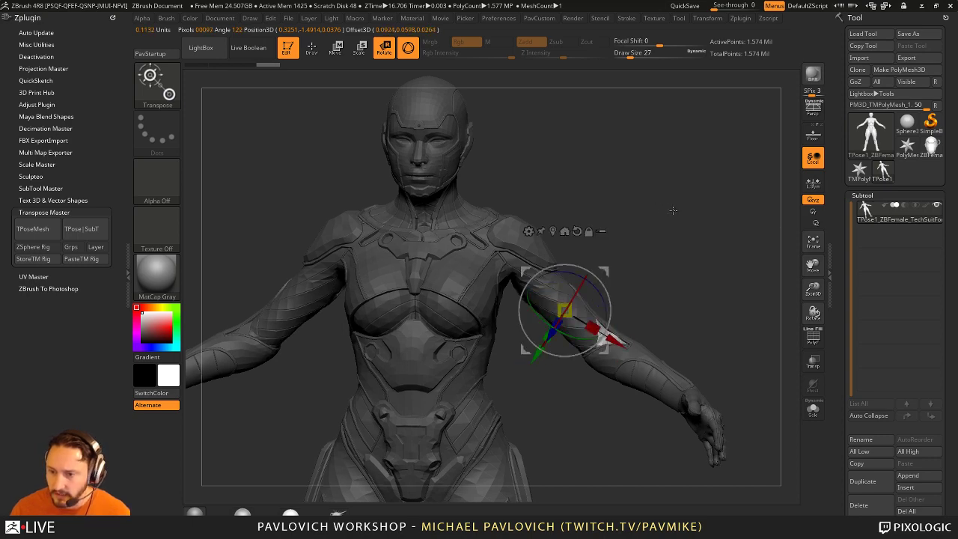
Step: Undo the arm rotation and frame the hips, legs and whole model
{"action": "key", "text": "ctrl+z"}
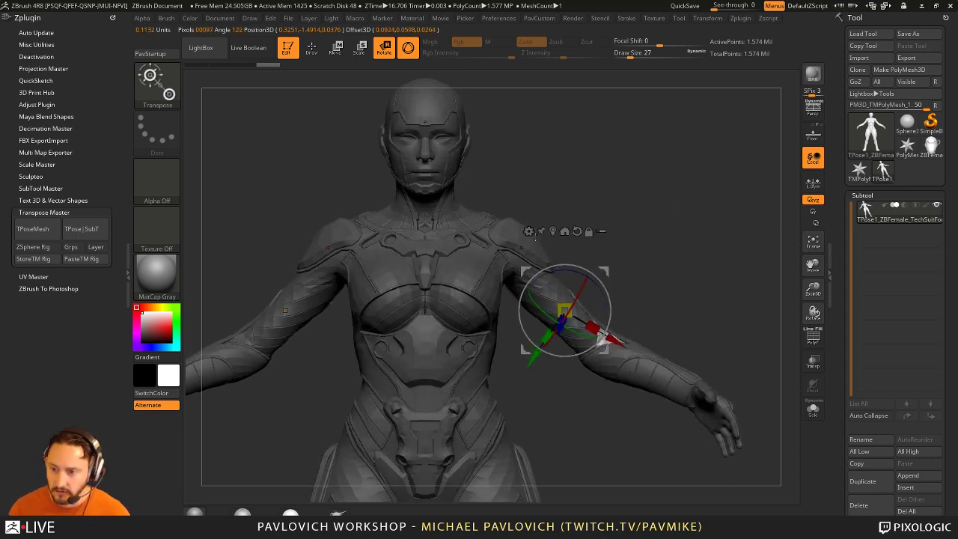
{"action": "left_click_drag", "start_coordinate": [536, 240], "coordinate": [634, 303], "text": "alt"}
{"action": "key", "text": "f"}
Step: Place the transpose pivot on the right boot, then zoom out and clear the mask
{"action": "left_click", "coordinate": [488, 362], "text": "alt"}
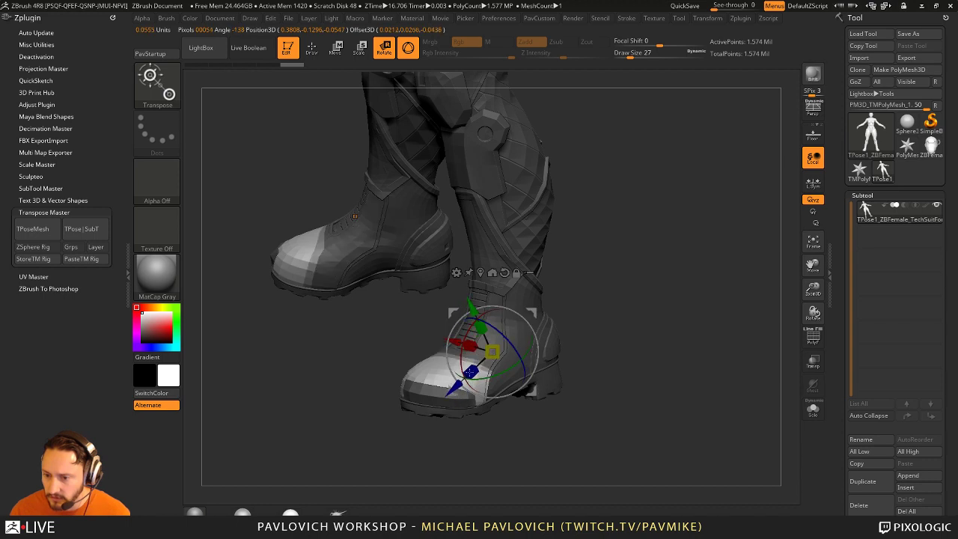
{"action": "left_click_drag", "start_coordinate": [442, 388], "coordinate": [454, 389], "text": "alt"}
{"action": "mouse_move", "coordinate": [645, 390]}
{"action": "left_mouse_down"}
{"action": "mouse_move", "coordinate": [650, 341]}
{"action": "mouse_move", "coordinate": [673, 306]}
{"action": "mouse_move", "coordinate": [635, 302]}
{"action": "left_mouse_up"}
{"action": "key", "text": "q"}
{"action": "left_click", "coordinate": [659, 329], "text": "ctrl"}
Step: Lasso-mask the lower leg and invert the mask so the foot is free
{"action": "key", "text": "ctrl+b"}
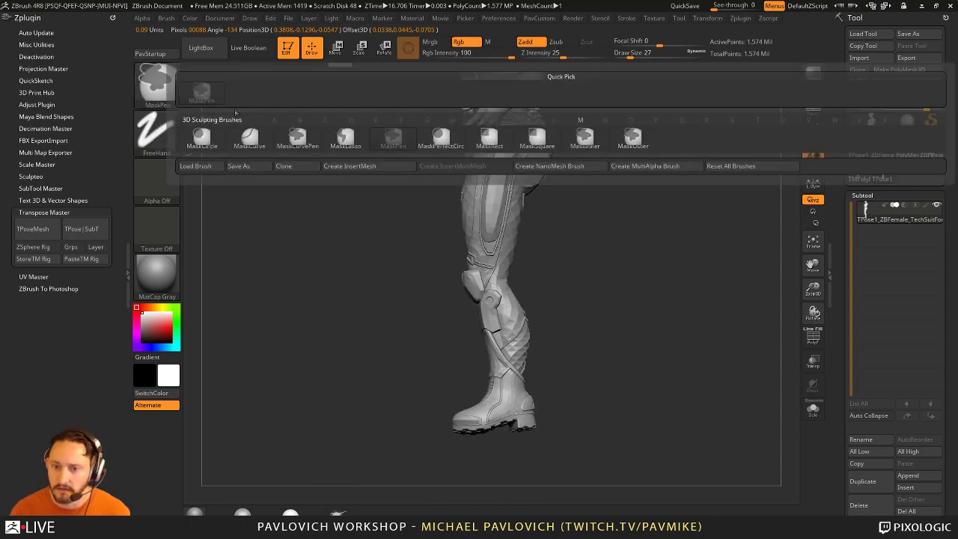
{"action": "left_click", "coordinate": [344, 142]}
{"action": "mouse_move", "coordinate": [603, 389]}
{"action": "left_mouse_down", "text": "ctrl"}
{"action": "mouse_move", "coordinate": [539, 260]}
{"action": "mouse_move", "coordinate": [389, 277]}
{"action": "mouse_move", "coordinate": [605, 305]}
{"action": "left_mouse_up", "text": "ctrl"}
{"action": "left_click", "coordinate": [604, 306], "text": "ctrl"}
{"action": "key", "text": "w"}
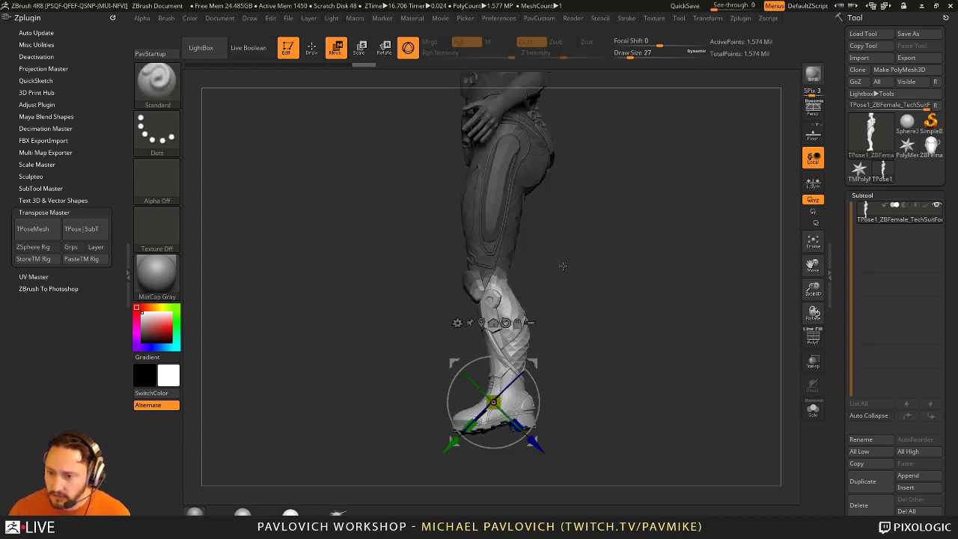
Step: Set the transpose rotation line from the knee down along the lower leg
{"action": "left_click", "coordinate": [495, 288], "text": "alt"}
{"action": "left_click", "coordinate": [492, 407], "text": "alt"}
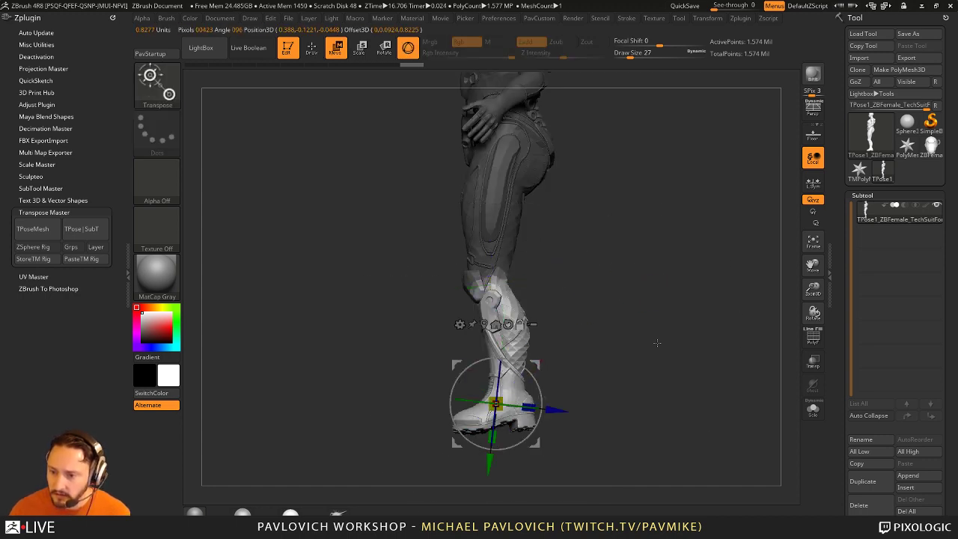
{"action": "left_click", "coordinate": [492, 273], "text": "alt"}
{"action": "left_click", "coordinate": [491, 395], "text": "alt"}
{"action": "left_click", "coordinate": [496, 275], "text": "alt"}
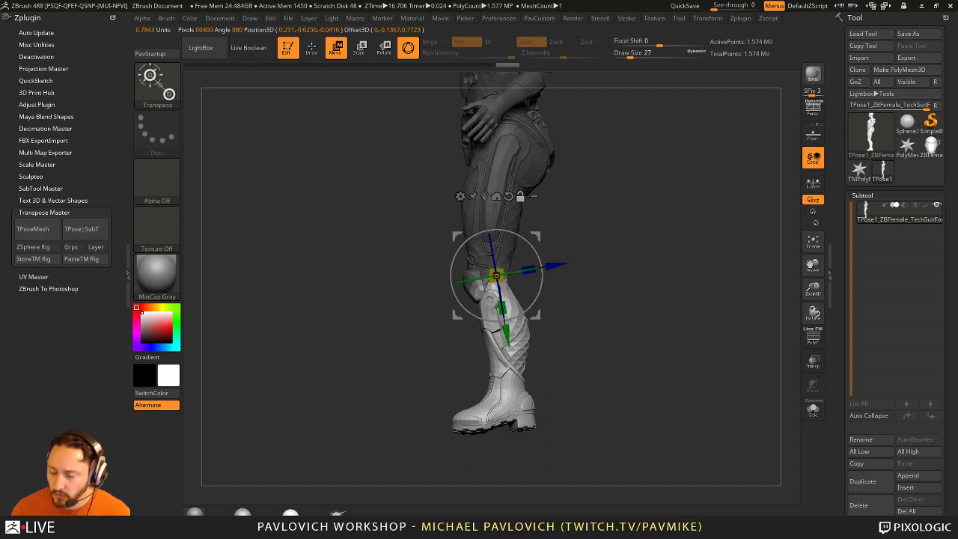
{"action": "left_click", "coordinate": [499, 404], "text": "alt"}
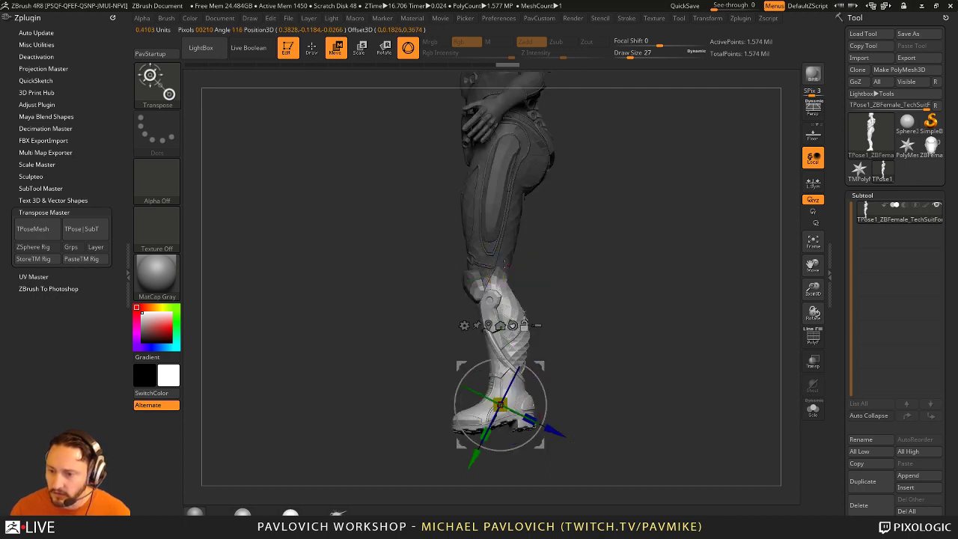
{"action": "left_click", "coordinate": [490, 283], "text": "alt"}
{"action": "left_click_drag", "start_coordinate": [532, 270], "coordinate": [584, 299], "text": "alt"}
{"action": "left_click", "coordinate": [459, 142], "text": "alt"}
{"action": "left_click", "coordinate": [494, 269], "text": "alt"}
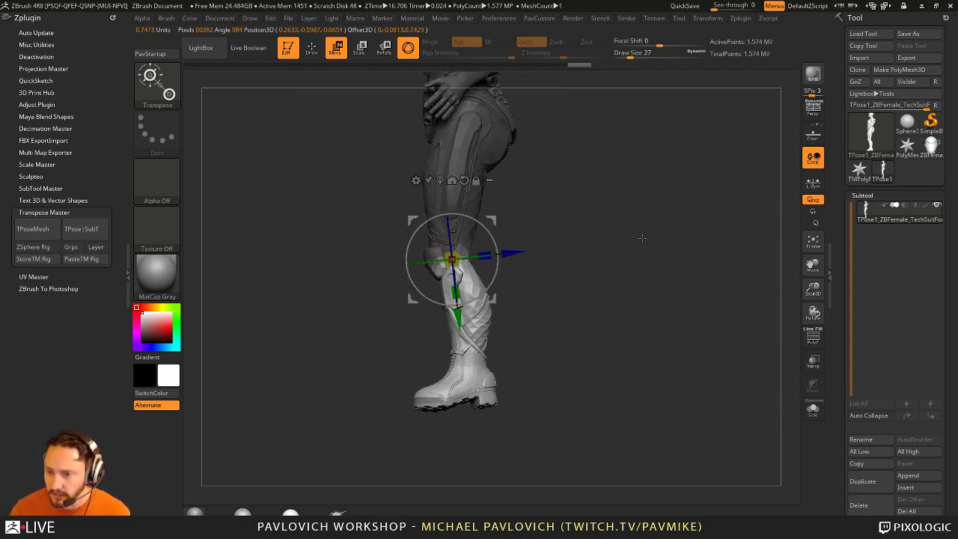
Step: Nudge the knee pivot inward and bend the lower leg backward about 5 degrees
{"action": "left_click_drag", "start_coordinate": [577, 225], "coordinate": [575, 228], "text": "shift"}
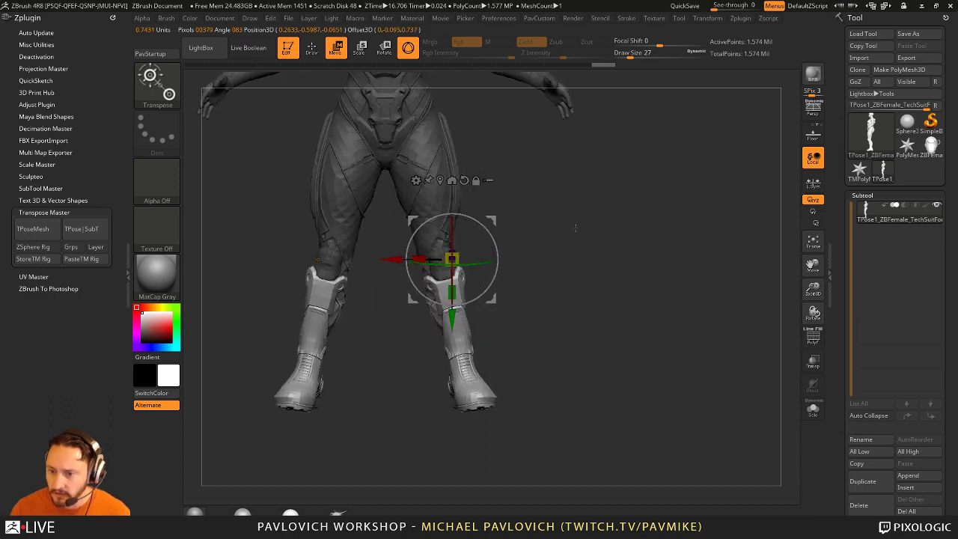
{"action": "left_click_drag", "start_coordinate": [485, 226], "coordinate": [481, 225]}
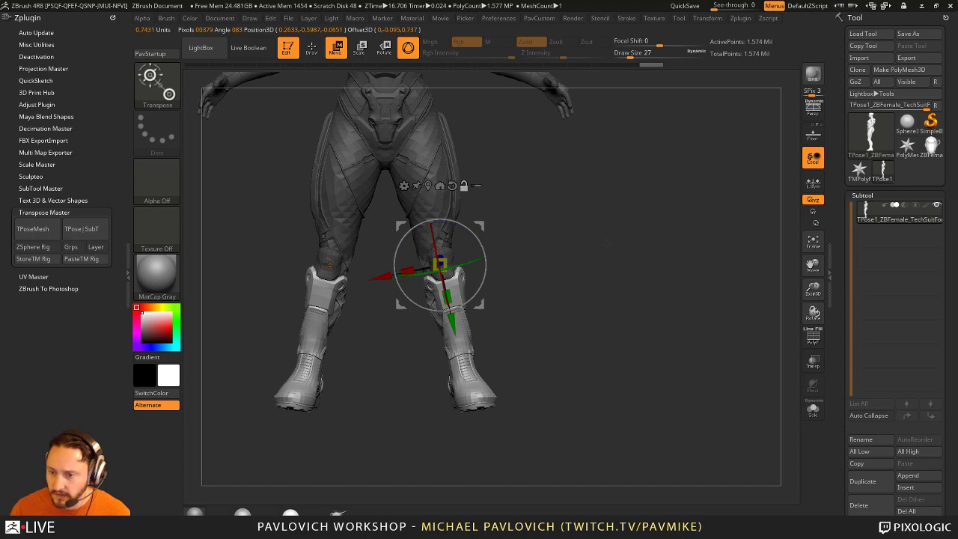
{"action": "left_click_drag", "start_coordinate": [617, 241], "coordinate": [507, 241]}
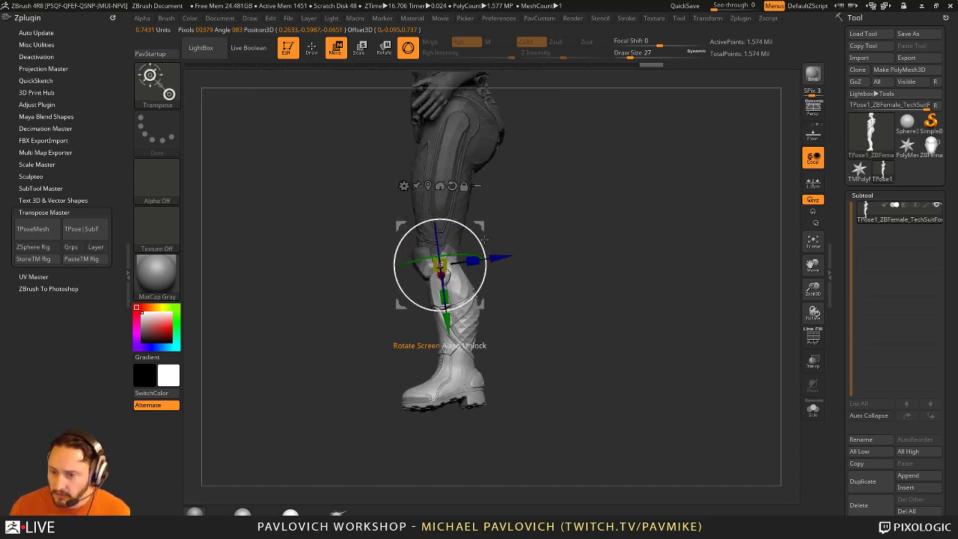
{"action": "mouse_move", "coordinate": [488, 249]}
{"action": "left_mouse_down"}
{"action": "mouse_move", "coordinate": [576, 269]}
{"action": "mouse_move", "coordinate": [598, 271]}
{"action": "mouse_move", "coordinate": [573, 262]}
{"action": "mouse_move", "coordinate": [594, 262]}
{"action": "left_mouse_up"}
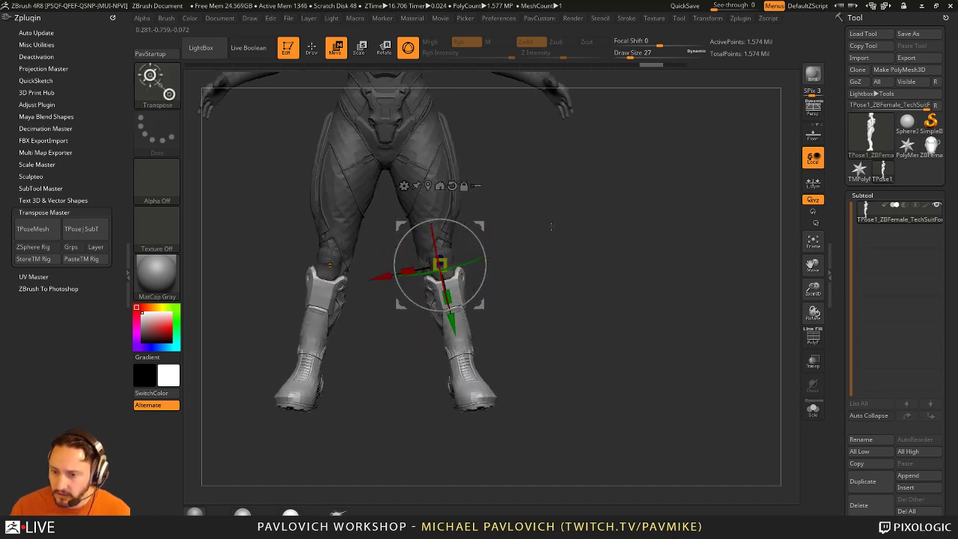
{"action": "mouse_move", "coordinate": [550, 226]}
{"action": "left_mouse_down"}
{"action": "mouse_move", "coordinate": [505, 280]}
{"action": "mouse_move", "coordinate": [495, 278]}
{"action": "mouse_move", "coordinate": [564, 256]}
{"action": "mouse_move", "coordinate": [469, 236]}
{"action": "mouse_move", "coordinate": [400, 303]}
{"action": "mouse_move", "coordinate": [404, 247]}
{"action": "mouse_move", "coordinate": [416, 239]}
{"action": "mouse_move", "coordinate": [419, 255]}
{"action": "mouse_move", "coordinate": [517, 270]}
{"action": "mouse_move", "coordinate": [583, 246]}
{"action": "mouse_move", "coordinate": [564, 233]}
{"action": "mouse_move", "coordinate": [577, 252]}
{"action": "mouse_move", "coordinate": [574, 223]}
{"action": "left_mouse_up"}
Step: Return to Draw mode, lasso over the legs and bring up the Tool > Masking options
{"action": "key", "text": "q"}
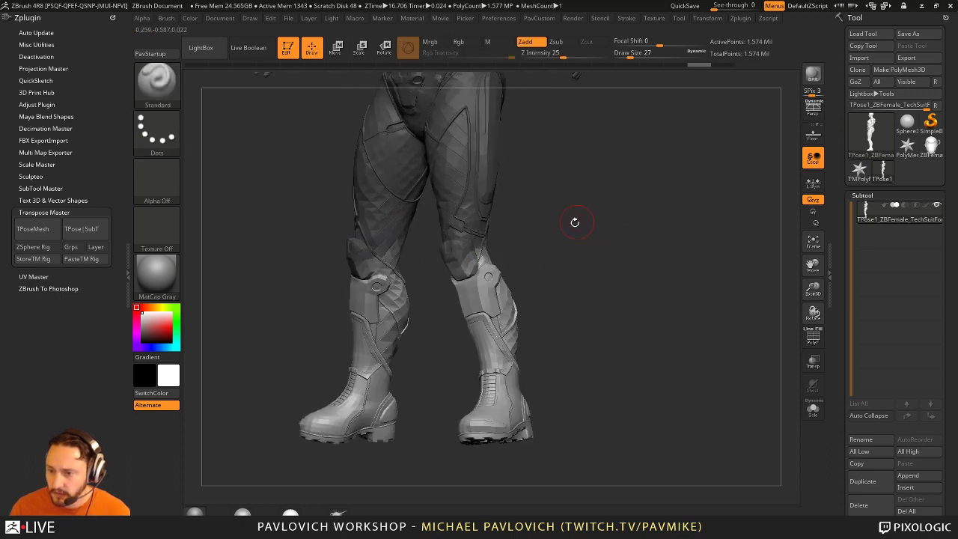
{"action": "key", "text": "ctrl"}
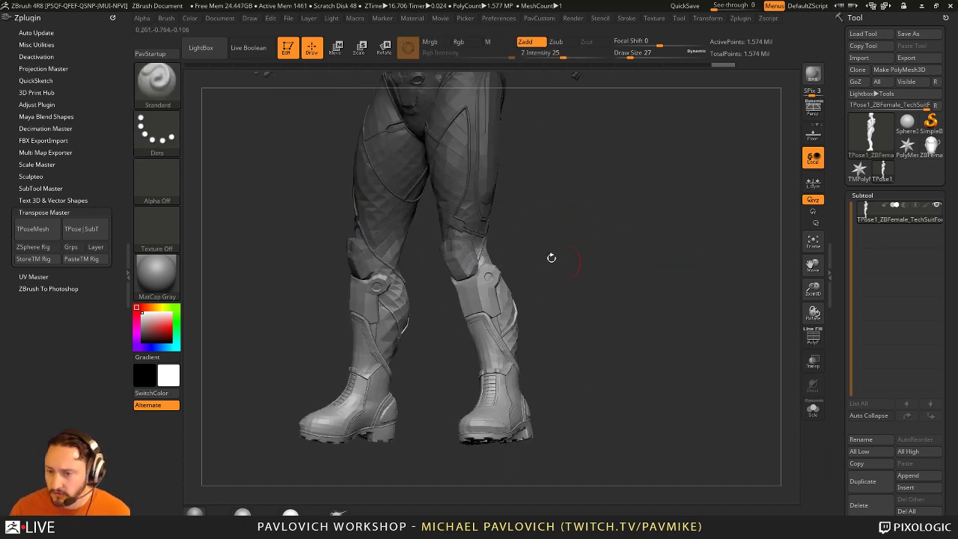
{"action": "left_click_drag", "start_coordinate": [838, 449], "coordinate": [839, 258]}
{"action": "key", "text": "shift"}
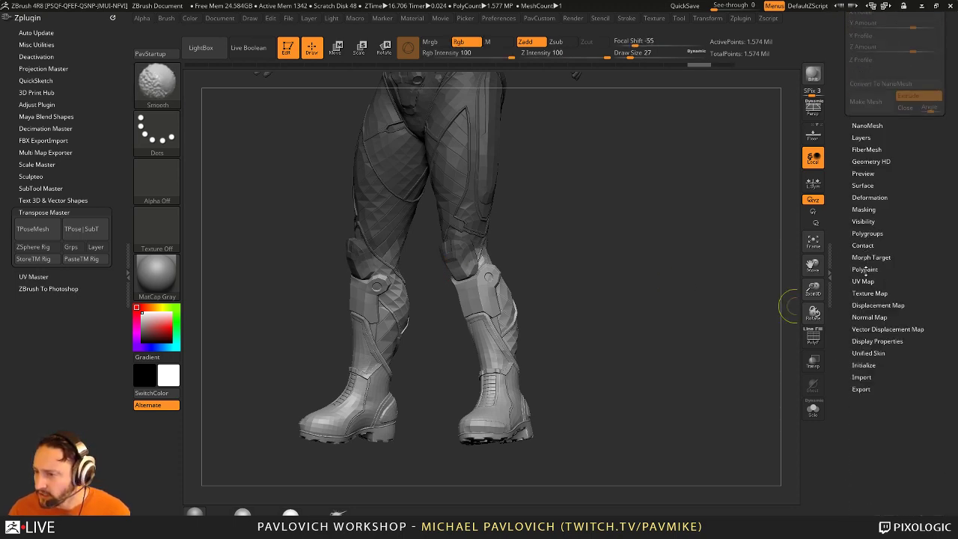
{"action": "left_click", "coordinate": [863, 210]}
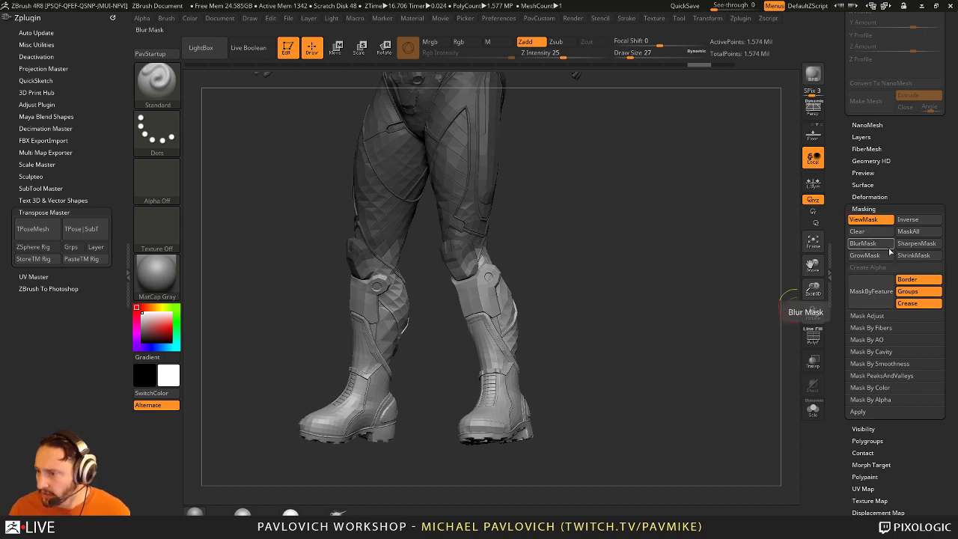
Step: From a side view, lasso-mask both lower legs and boots
{"action": "mouse_move", "coordinate": [636, 262]}
{"action": "left_mouse_down"}
{"action": "mouse_move", "coordinate": [569, 247]}
{"action": "mouse_move", "coordinate": [433, 191]}
{"action": "left_mouse_up"}
{"action": "key", "text": "ctrl"}
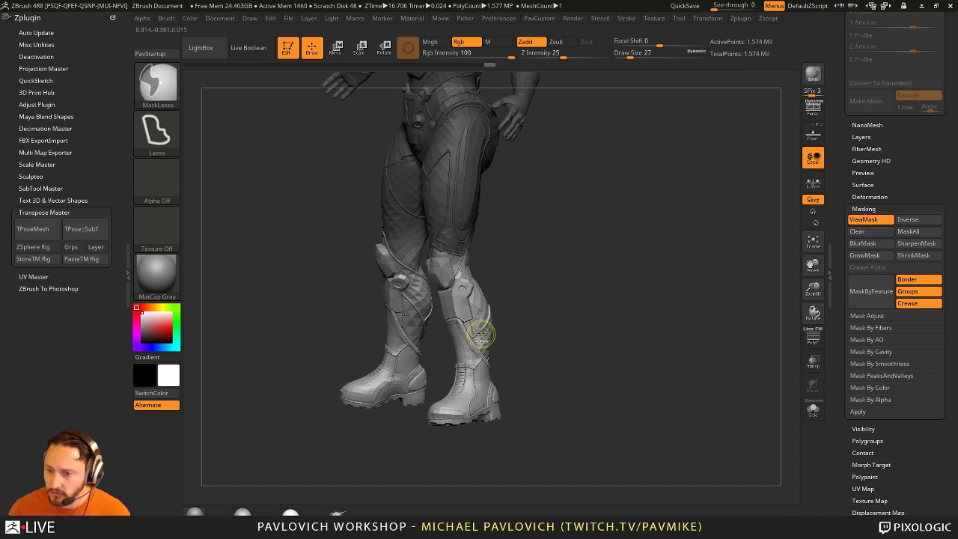
{"action": "mouse_move", "coordinate": [633, 299]}
{"action": "left_mouse_down"}
{"action": "mouse_move", "coordinate": [605, 307]}
{"action": "mouse_move", "coordinate": [592, 273]}
{"action": "left_mouse_up"}
{"action": "key", "text": "ctrl"}
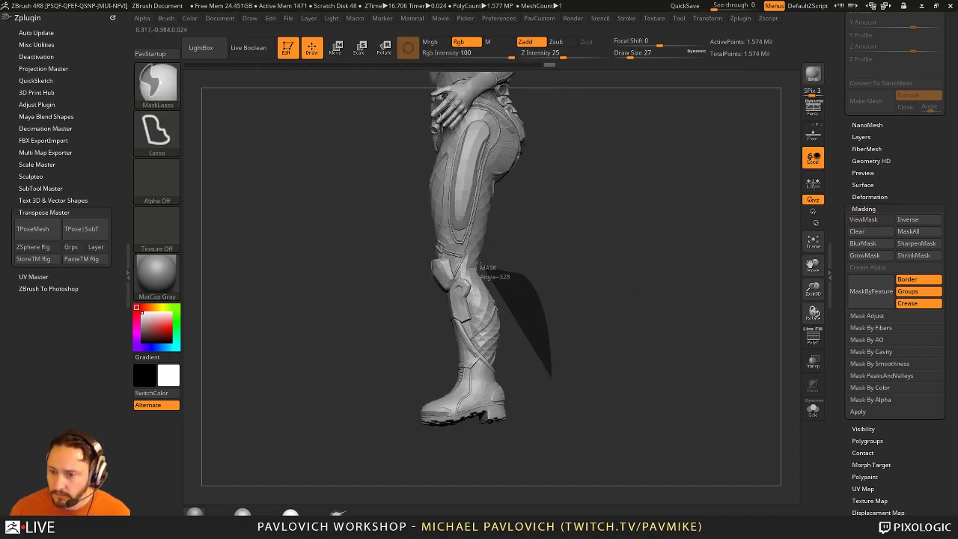
{"action": "mouse_move", "coordinate": [479, 268]}
{"action": "left_mouse_down", "text": "ctrl"}
{"action": "mouse_move", "coordinate": [421, 291]}
{"action": "mouse_move", "coordinate": [370, 453]}
{"action": "mouse_move", "coordinate": [651, 354]}
{"action": "mouse_move", "coordinate": [564, 261]}
{"action": "mouse_move", "coordinate": [583, 278]}
{"action": "mouse_move", "coordinate": [581, 262]}
{"action": "mouse_move", "coordinate": [618, 272]}
{"action": "mouse_move", "coordinate": [585, 232]}
{"action": "mouse_move", "coordinate": [619, 270]}
{"action": "mouse_move", "coordinate": [571, 278]}
{"action": "mouse_move", "coordinate": [588, 280]}
{"action": "mouse_move", "coordinate": [496, 325]}
{"action": "mouse_move", "coordinate": [661, 285]}
{"action": "mouse_move", "coordinate": [588, 269]}
{"action": "left_mouse_up", "text": "ctrl"}
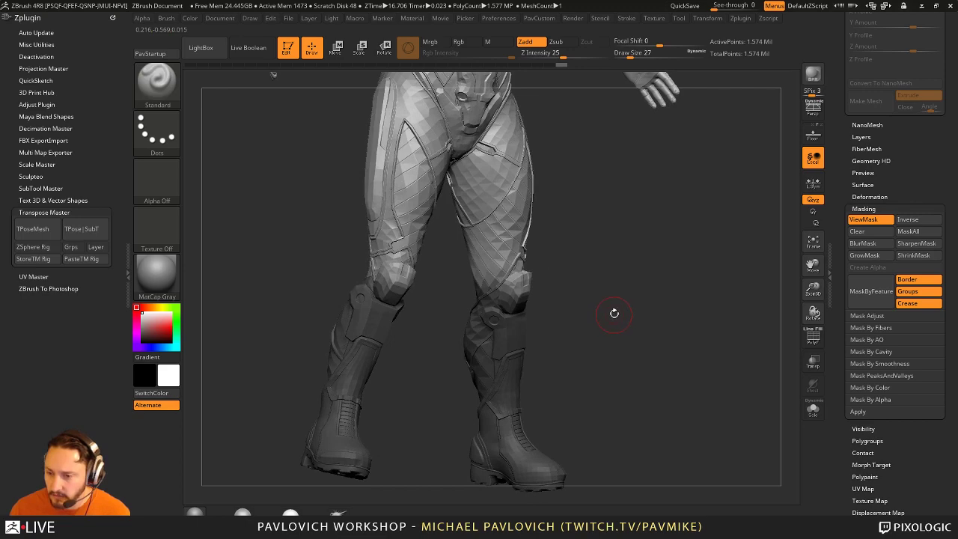
Step: Check the polygroups with PolyF, then isolate the knee-pad pieces and unhide the full legs
{"action": "left_click", "coordinate": [812, 339]}
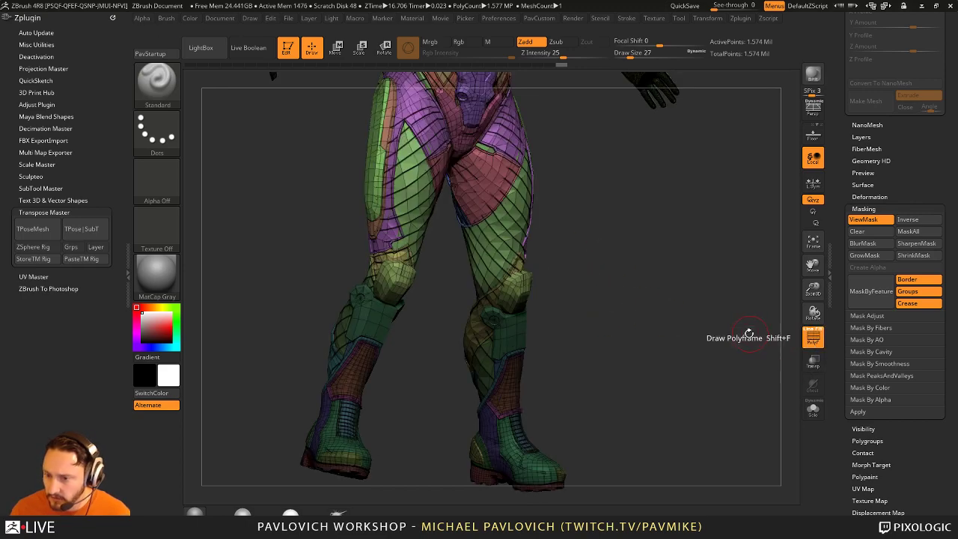
{"action": "left_click_drag", "start_coordinate": [748, 331], "coordinate": [625, 264]}
{"action": "left_click", "coordinate": [813, 339]}
{"action": "left_click", "coordinate": [487, 269], "text": "ctrl+shift"}
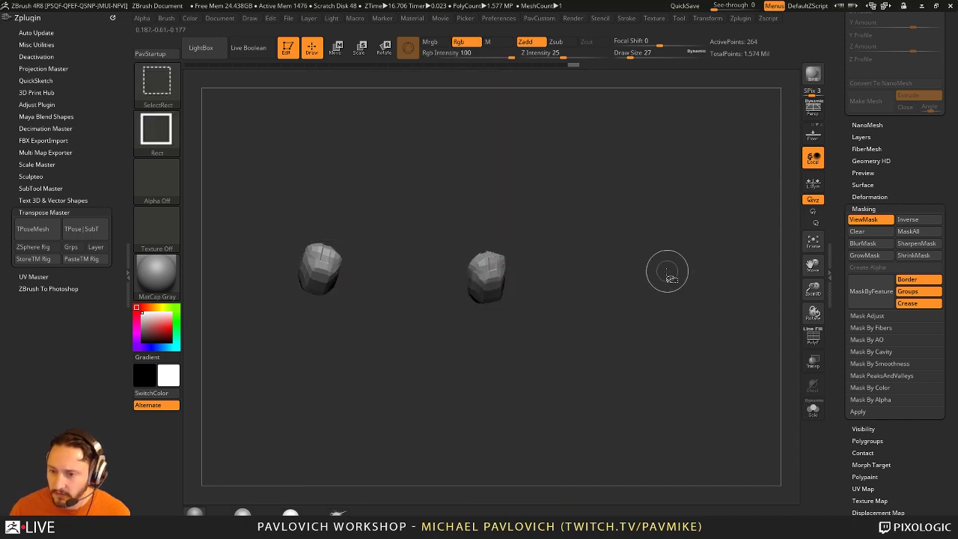
{"action": "left_click", "coordinate": [692, 278], "text": "ctrl+shift"}
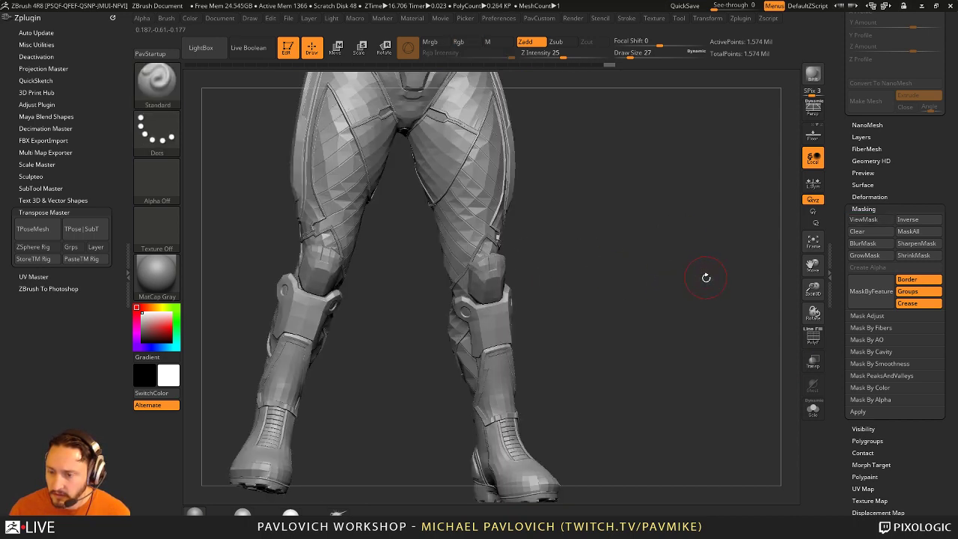
{"action": "key", "text": "ctrl+z"}
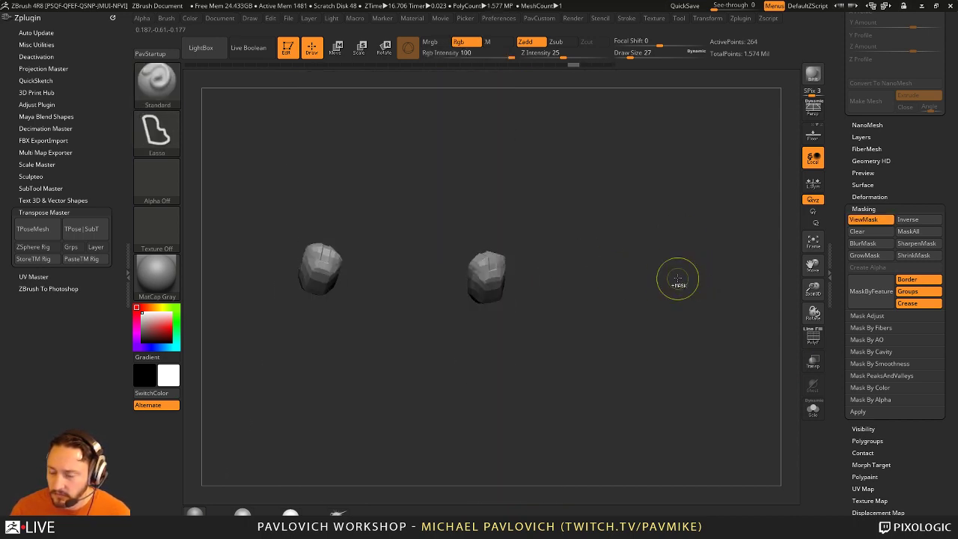
{"action": "left_click", "coordinate": [692, 283], "text": "ctrl+shift"}
{"action": "mouse_move", "coordinate": [690, 285]}
{"action": "left_mouse_down"}
{"action": "mouse_move", "coordinate": [643, 288]}
{"action": "mouse_move", "coordinate": [681, 289]}
{"action": "mouse_move", "coordinate": [654, 285]}
{"action": "left_mouse_up"}
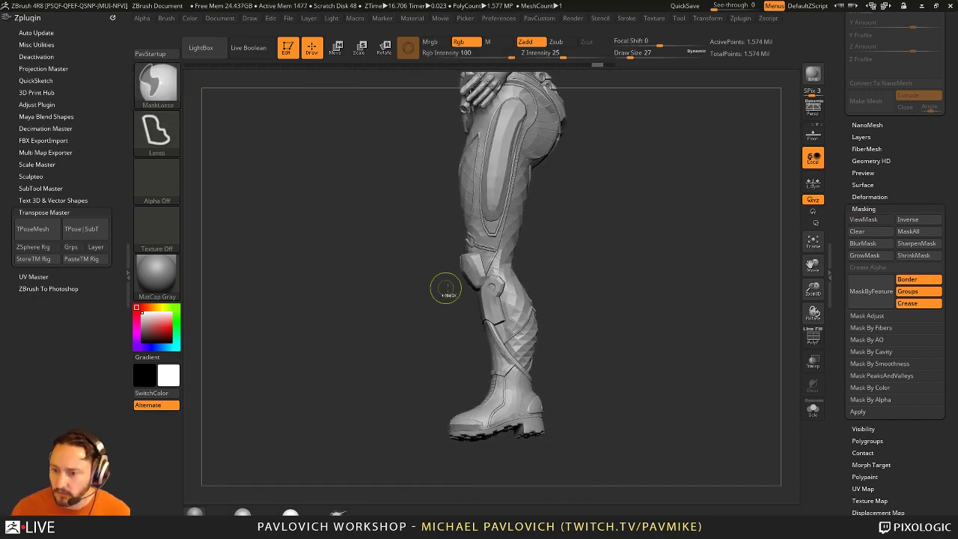
Step: Lasso-mask the thigh around the knee pads, leaving the lower leg and boot free
{"action": "mouse_move", "coordinate": [352, 351]}
{"action": "left_mouse_down", "text": "ctrl"}
{"action": "mouse_move", "coordinate": [374, 352]}
{"action": "mouse_move", "coordinate": [366, 344]}
{"action": "left_mouse_up", "text": "ctrl"}
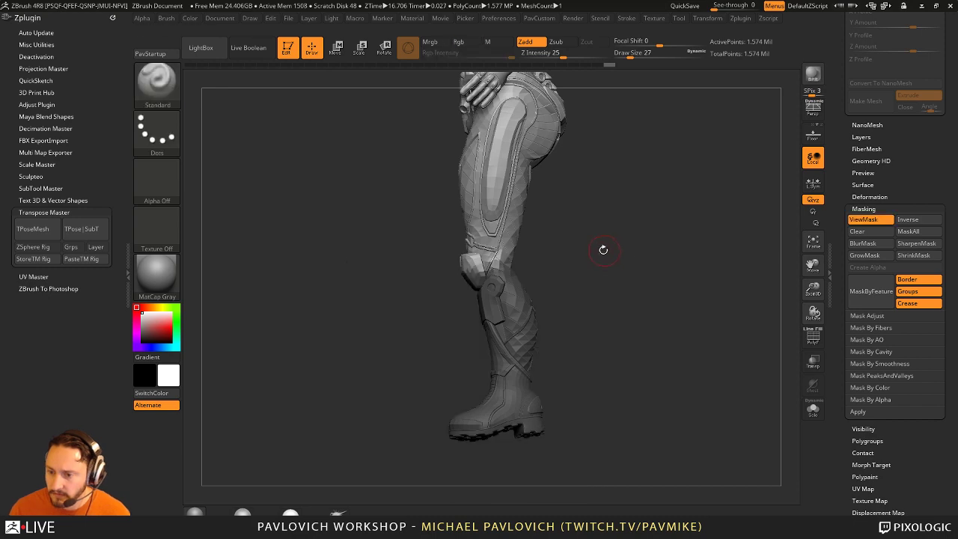
{"action": "left_click_drag", "start_coordinate": [600, 250], "coordinate": [709, 301]}
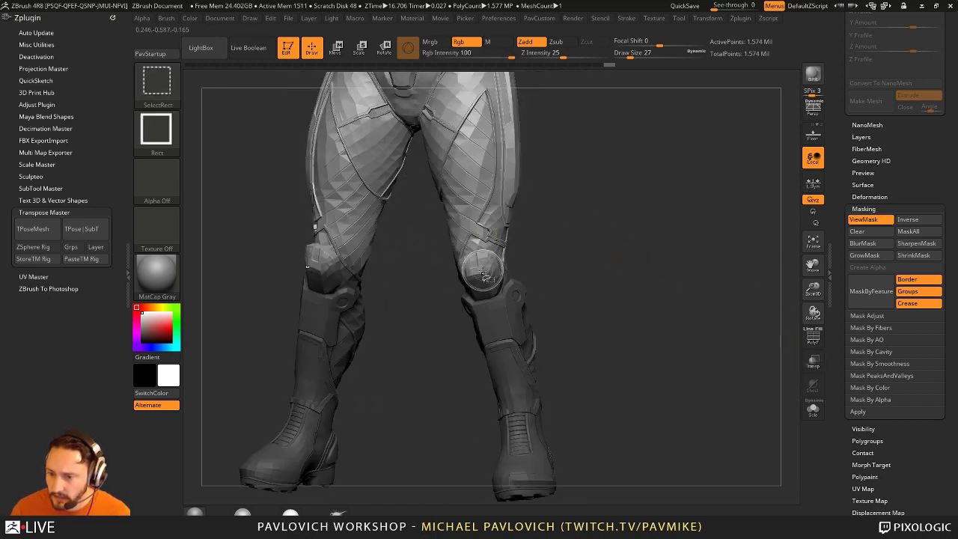
{"action": "left_click", "coordinate": [621, 254], "text": "ctrl+shift"}
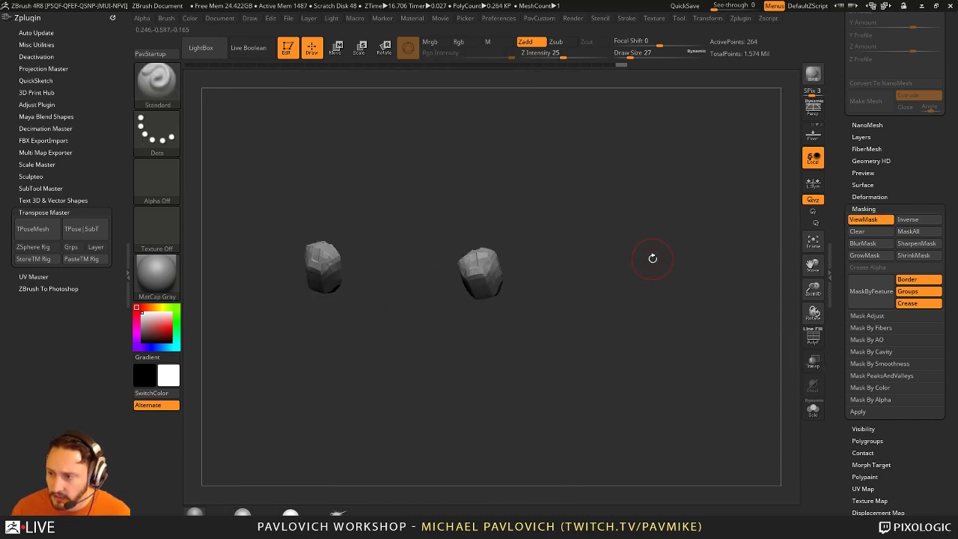
{"action": "left_click", "coordinate": [681, 300], "text": "ctrl+shift"}
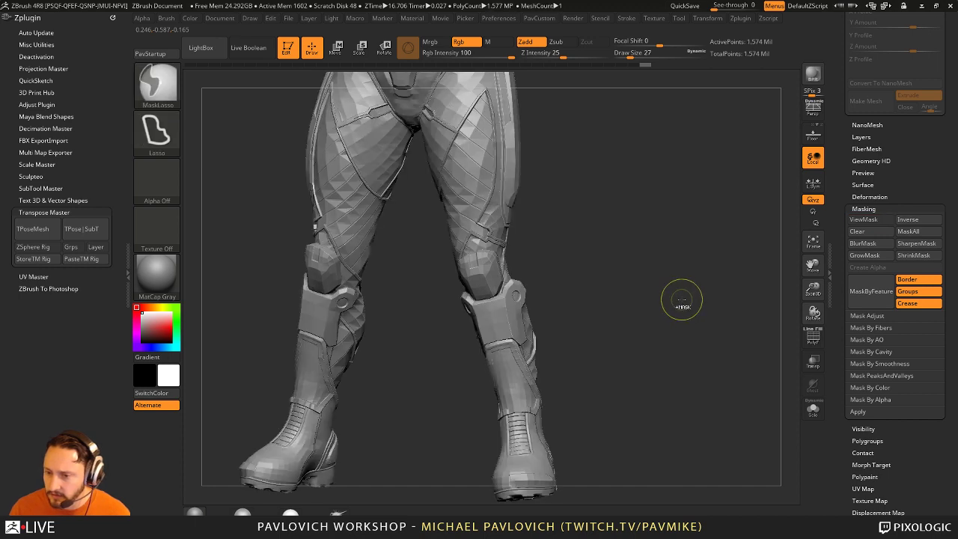
{"action": "key", "text": "ctrl+z"}
{"action": "mouse_move", "coordinate": [641, 288]}
{"action": "left_mouse_down"}
{"action": "mouse_move", "coordinate": [581, 282]}
{"action": "mouse_move", "coordinate": [384, 196]}
{"action": "mouse_move", "coordinate": [568, 315]}
{"action": "left_mouse_up"}
{"action": "mouse_move", "coordinate": [694, 296]}
{"action": "left_mouse_down"}
{"action": "mouse_move", "coordinate": [703, 275]}
{"action": "mouse_move", "coordinate": [687, 258]}
{"action": "mouse_move", "coordinate": [610, 235]}
{"action": "left_mouse_up"}
{"action": "left_click", "coordinate": [718, 286], "text": "ctrl+shift"}
Step: Rotate the lower leg at the knee with the Transpose ring, about 28.5°
{"action": "key", "text": "r"}
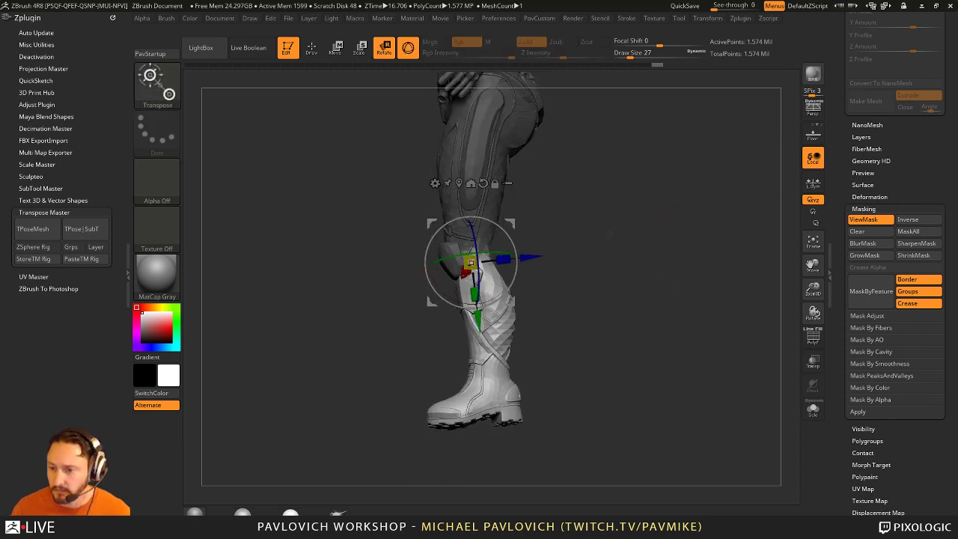
{"action": "left_click_drag", "start_coordinate": [514, 245], "coordinate": [581, 218]}
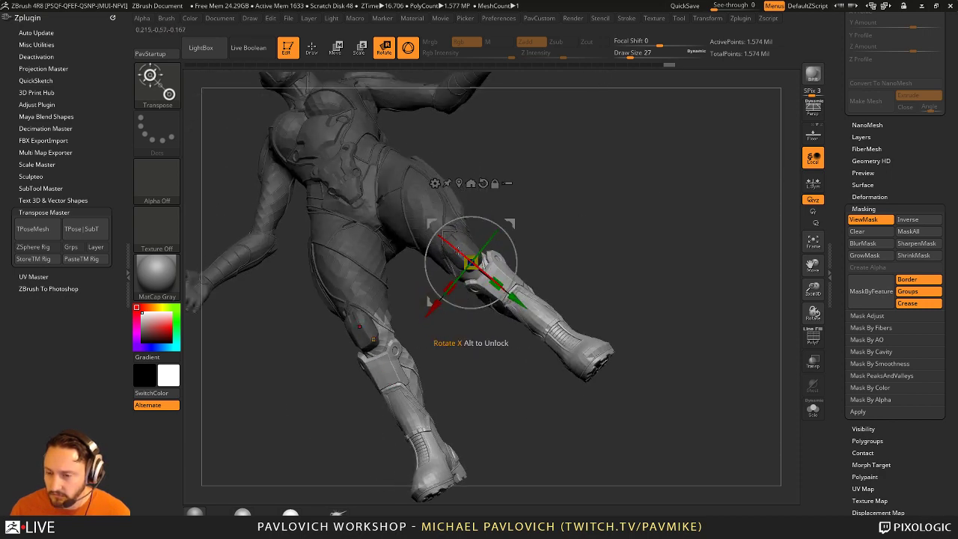
{"action": "left_click_drag", "start_coordinate": [621, 281], "coordinate": [658, 252]}
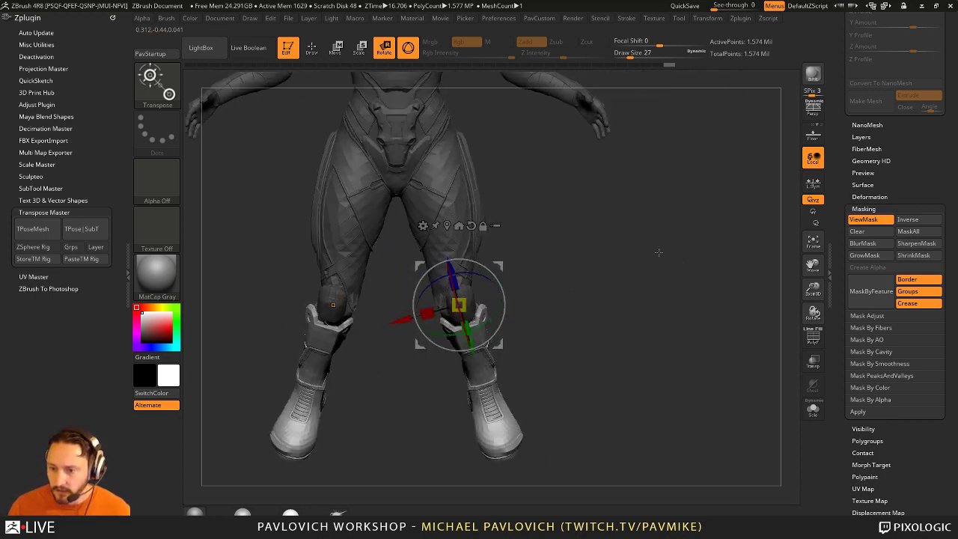
{"action": "mouse_move", "coordinate": [595, 268]}
{"action": "left_mouse_down"}
{"action": "mouse_move", "coordinate": [495, 283]}
{"action": "mouse_move", "coordinate": [494, 270]}
{"action": "mouse_move", "coordinate": [526, 242]}
{"action": "mouse_move", "coordinate": [648, 259]}
{"action": "mouse_move", "coordinate": [584, 279]}
{"action": "mouse_move", "coordinate": [496, 273]}
{"action": "left_mouse_up"}
Step: Isolate the knee pad and rotate it to follow the bent knee
{"action": "key", "text": "q"}
{"action": "left_click", "coordinate": [497, 273], "text": "ctrl+shift"}
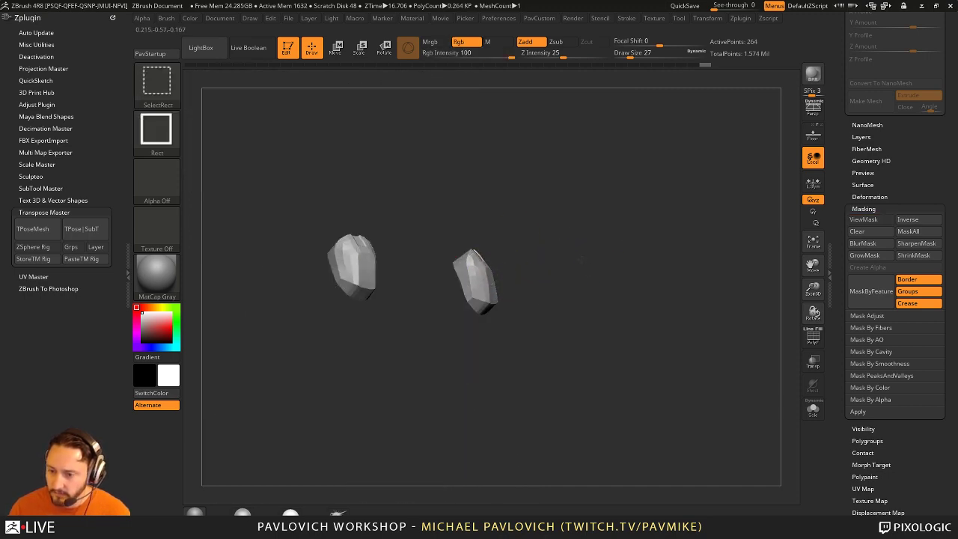
{"action": "left_click", "coordinate": [580, 277], "text": "ctrl+shift"}
{"action": "key", "text": "w"}
{"action": "left_click_drag", "start_coordinate": [572, 266], "coordinate": [507, 294]}
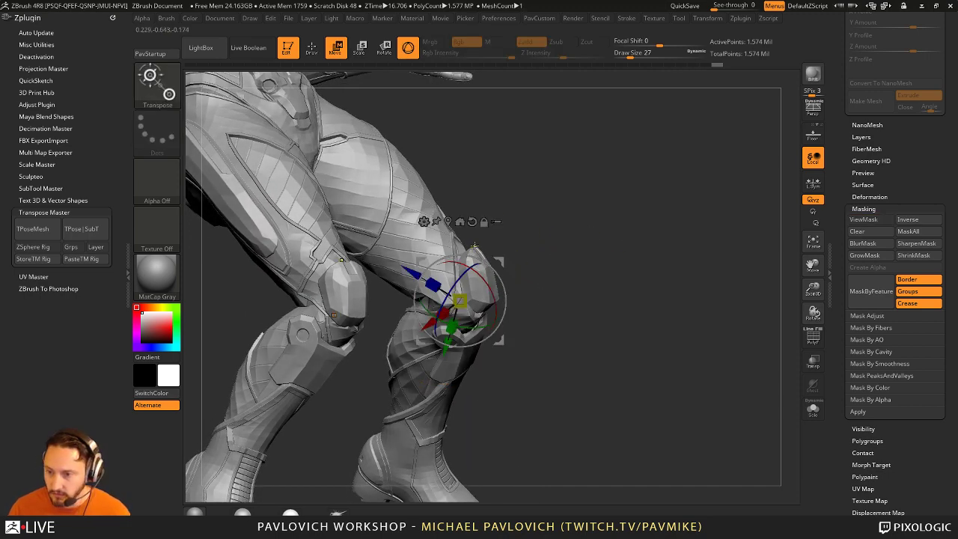
{"action": "left_click_drag", "start_coordinate": [474, 245], "coordinate": [512, 230]}
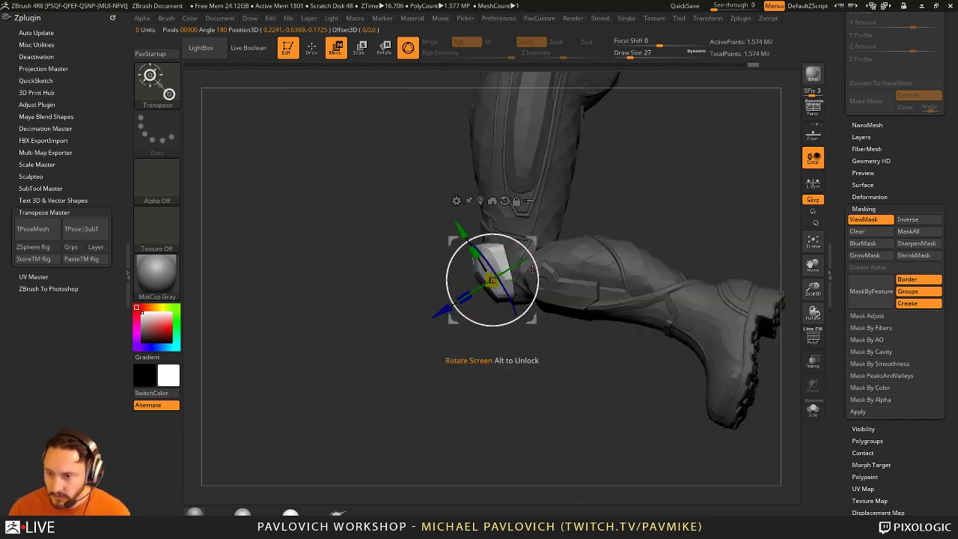
{"action": "left_click_drag", "start_coordinate": [491, 278], "coordinate": [499, 268]}
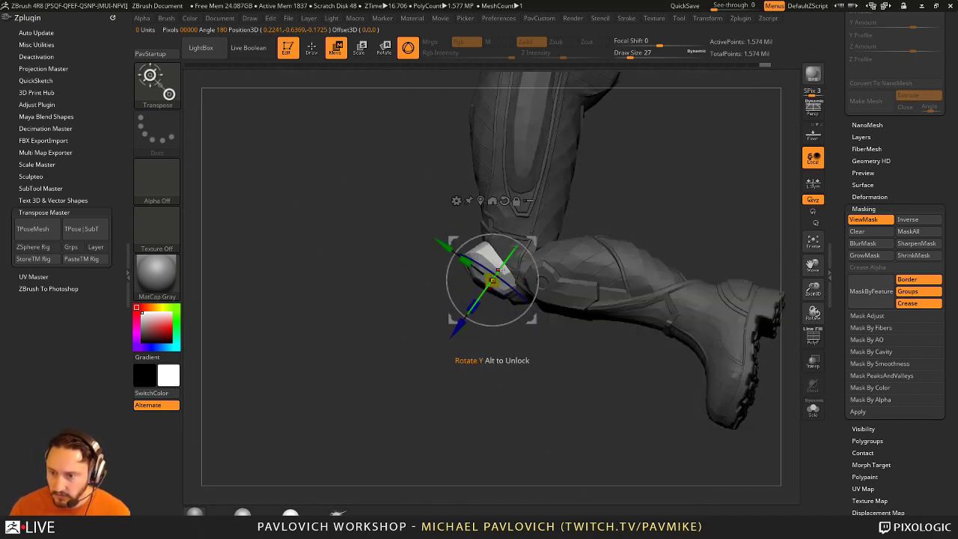
{"action": "key", "text": "q"}
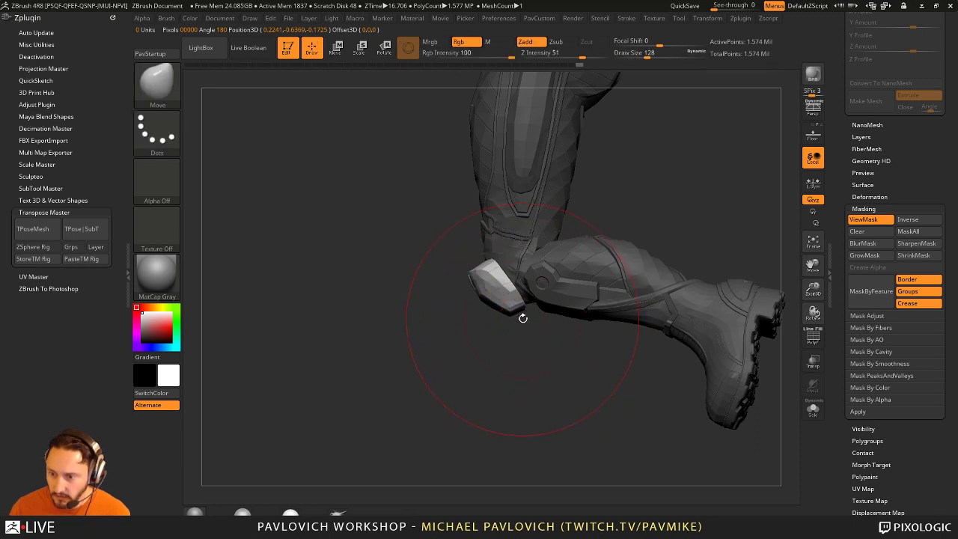
Step: Rotate the unmasked lower leg at the knee into a new angle
{"action": "mouse_move", "coordinate": [528, 358]}
{"action": "left_mouse_down"}
{"action": "mouse_move", "coordinate": [396, 342]}
{"action": "mouse_move", "coordinate": [545, 277]}
{"action": "mouse_move", "coordinate": [560, 291]}
{"action": "mouse_move", "coordinate": [523, 294]}
{"action": "left_mouse_up"}
{"action": "key", "text": "s"}
{"action": "mouse_move", "coordinate": [522, 294]}
{"action": "right_mouse_down"}
{"action": "mouse_move", "coordinate": [514, 300]}
{"action": "mouse_move", "coordinate": [536, 257]}
{"action": "mouse_move", "coordinate": [527, 288]}
{"action": "right_mouse_up"}
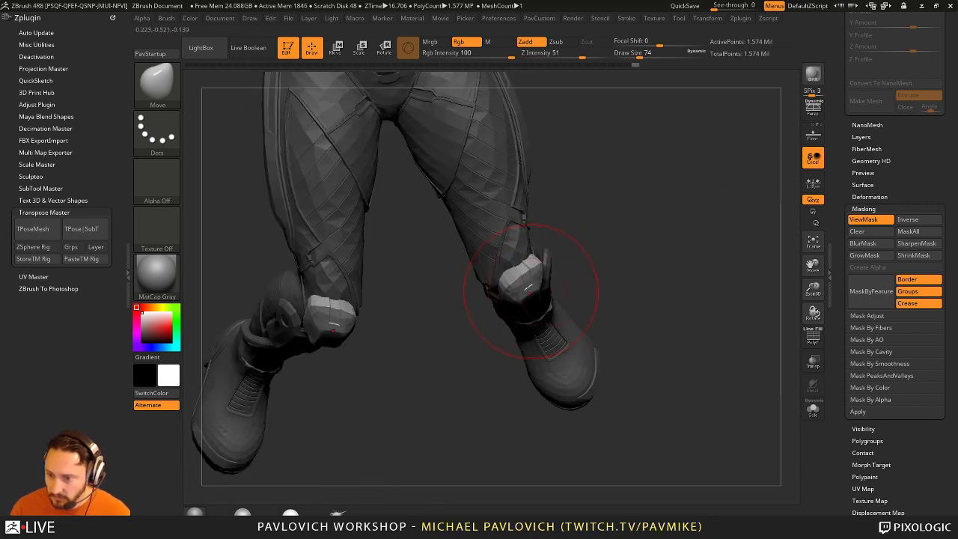
{"action": "right_click_drag", "start_coordinate": [603, 297], "coordinate": [574, 306]}
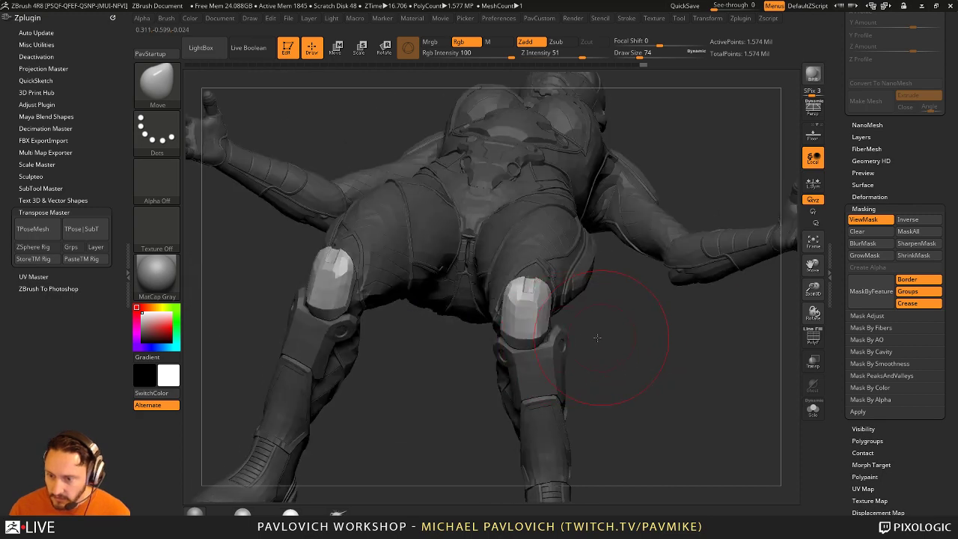
{"action": "key", "text": "w"}
{"action": "left_click_drag", "start_coordinate": [575, 307], "coordinate": [569, 291]}
{"action": "key", "text": "q"}
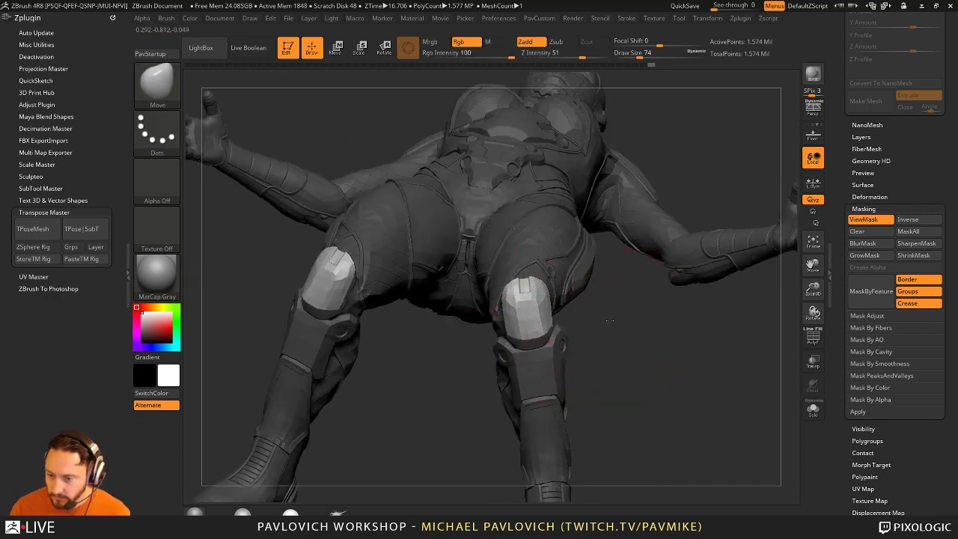
Step: Clear the mask and switch to the Standard brush at draw size 3, Z intensity 25
{"action": "right_click_drag", "start_coordinate": [568, 288], "coordinate": [540, 341]}
{"action": "key", "text": "s"}
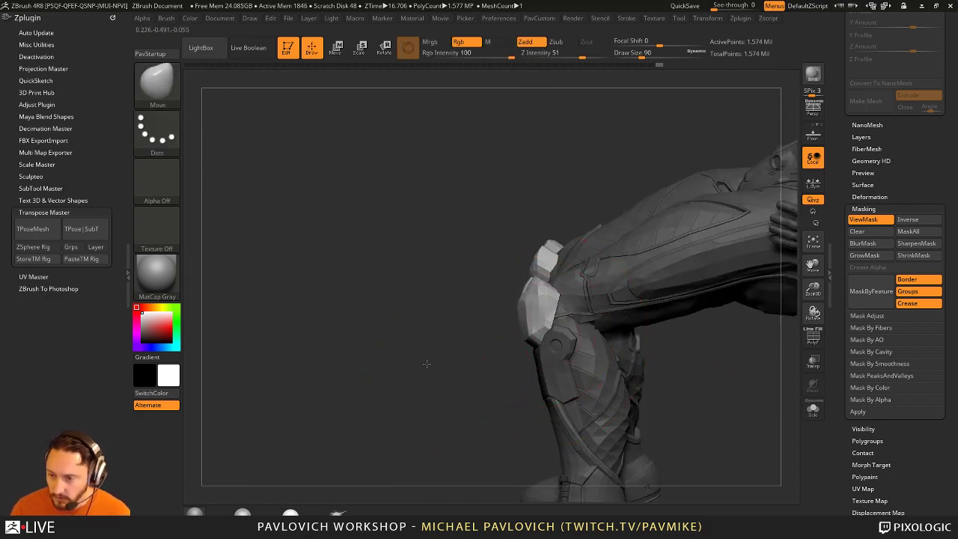
{"action": "mouse_move", "coordinate": [425, 364]}
{"action": "right_mouse_down"}
{"action": "mouse_move", "coordinate": [699, 357]}
{"action": "mouse_move", "coordinate": [663, 278]}
{"action": "mouse_move", "coordinate": [683, 259]}
{"action": "mouse_move", "coordinate": [689, 229]}
{"action": "mouse_move", "coordinate": [641, 359]}
{"action": "mouse_move", "coordinate": [552, 365]}
{"action": "mouse_move", "coordinate": [678, 347]}
{"action": "mouse_move", "coordinate": [653, 343]}
{"action": "mouse_move", "coordinate": [678, 296]}
{"action": "mouse_move", "coordinate": [679, 337]}
{"action": "mouse_move", "coordinate": [664, 320]}
{"action": "mouse_move", "coordinate": [536, 299]}
{"action": "right_mouse_up"}
{"action": "key", "text": "b"}
{"action": "key", "text": "s"}
{"action": "key", "text": "t"}
Step: Inspect the forearm and gloved hand with polygroup colours toggled on and off
{"action": "right_click_drag", "start_coordinate": [615, 253], "coordinate": [706, 328]}
{"action": "left_click", "coordinate": [810, 341]}
{"action": "left_click", "coordinate": [810, 341]}
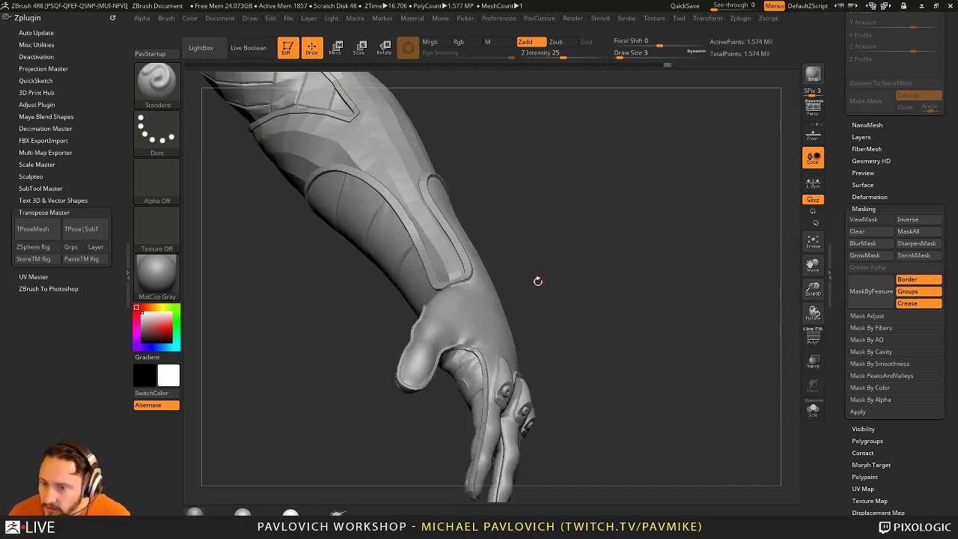
{"action": "mouse_move", "coordinate": [478, 325]}
{"action": "right_mouse_down"}
{"action": "mouse_move", "coordinate": [597, 276]}
{"action": "mouse_move", "coordinate": [631, 276]}
{"action": "mouse_move", "coordinate": [569, 282]}
{"action": "right_mouse_up"}
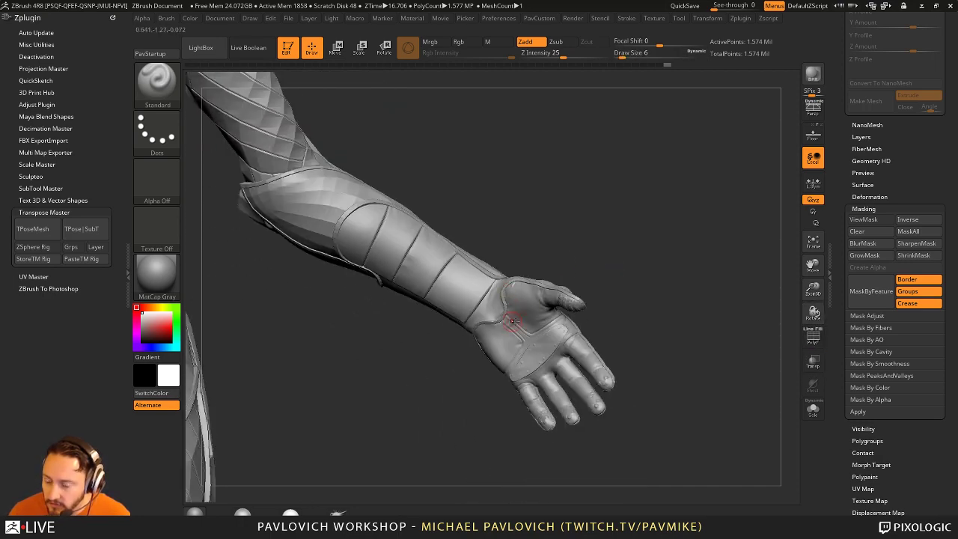
{"action": "right_click_drag", "start_coordinate": [527, 306], "coordinate": [456, 152]}
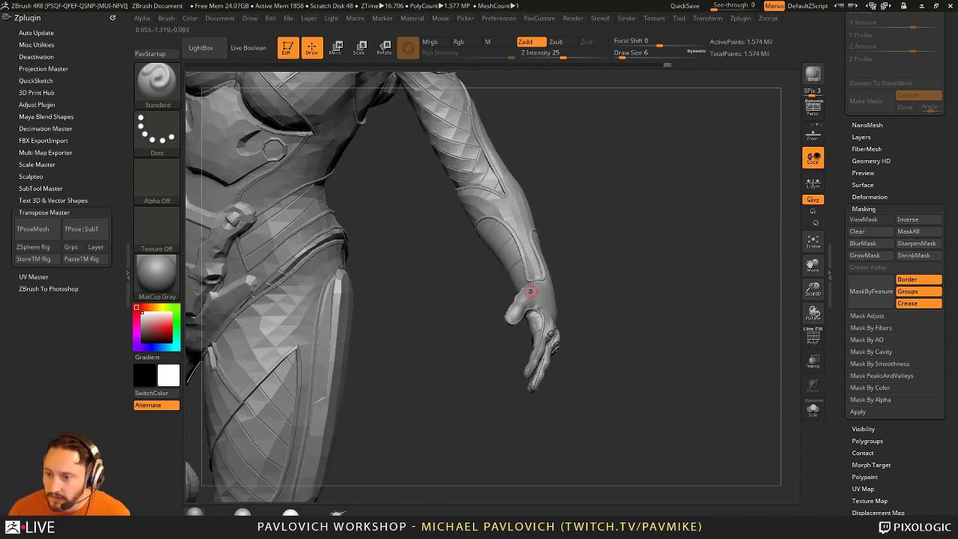
{"action": "mouse_move", "coordinate": [538, 297]}
{"action": "right_mouse_down"}
{"action": "mouse_move", "coordinate": [622, 250]}
{"action": "mouse_move", "coordinate": [639, 216]}
{"action": "mouse_move", "coordinate": [722, 359]}
{"action": "mouse_move", "coordinate": [673, 299]}
{"action": "mouse_move", "coordinate": [566, 261]}
{"action": "mouse_move", "coordinate": [444, 299]}
{"action": "mouse_move", "coordinate": [242, 427]}
{"action": "right_mouse_up"}
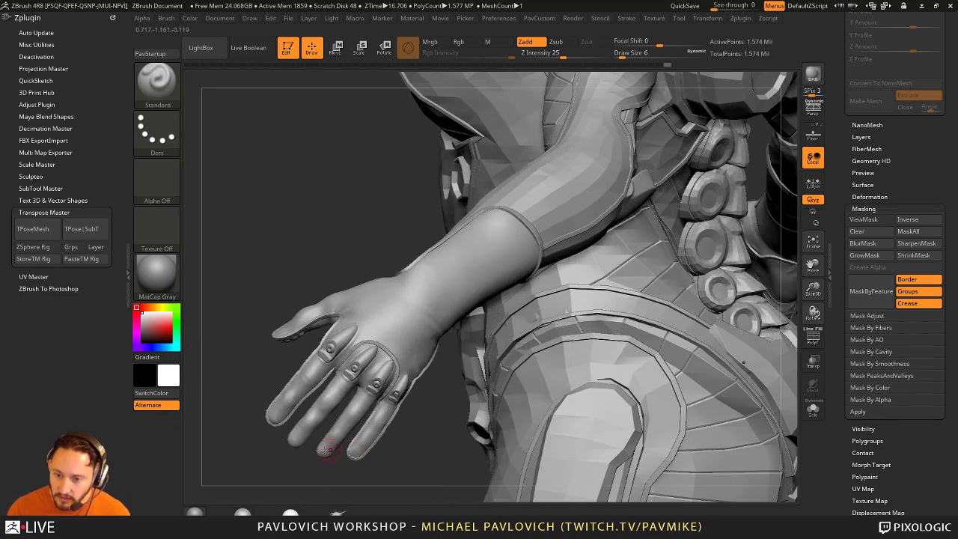
Step: Lasso-mask the fingers and invert the mask so only the fingers stay free
{"action": "key", "text": "ctrl"}
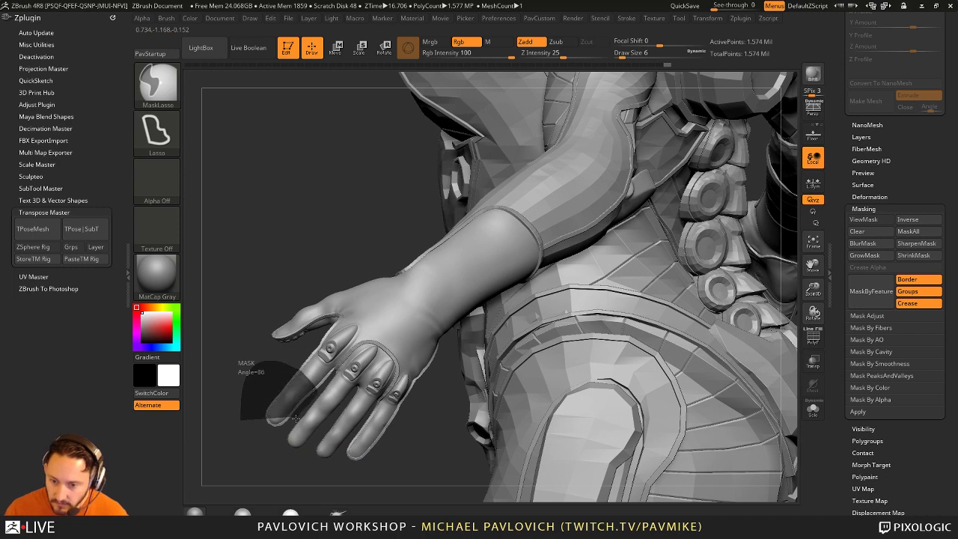
{"action": "left_click_drag", "start_coordinate": [295, 419], "coordinate": [267, 464], "text": "ctrl"}
{"action": "left_click", "coordinate": [267, 464], "text": "ctrl"}
{"action": "mouse_move", "coordinate": [267, 464]}
{"action": "right_mouse_down"}
{"action": "mouse_move", "coordinate": [579, 358]}
{"action": "mouse_move", "coordinate": [476, 299]}
{"action": "right_mouse_up"}
{"action": "key", "text": "ctrl"}
Step: Rotate the unmasked fingers down toward the palm with Transpose Rotate
{"action": "key", "text": "r"}
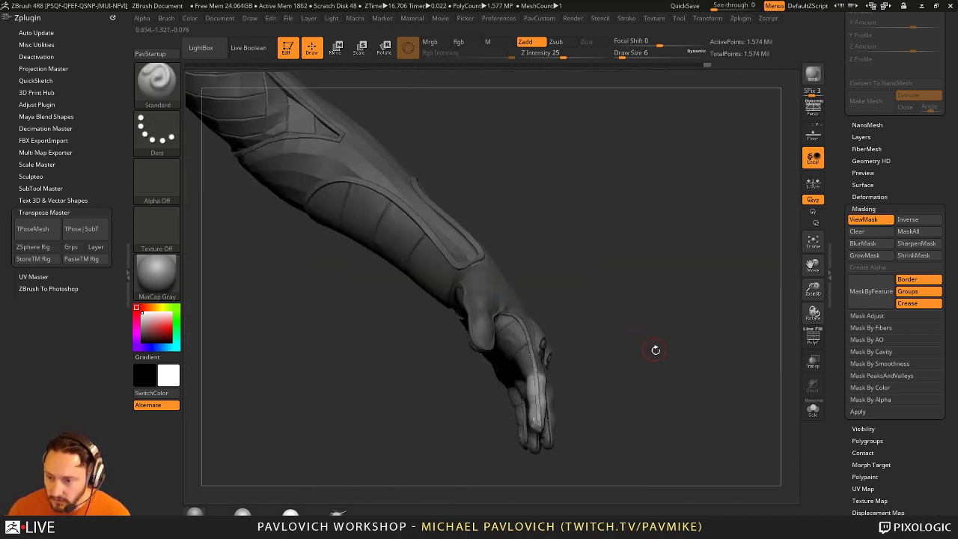
{"action": "mouse_move", "coordinate": [652, 349]}
{"action": "right_mouse_down"}
{"action": "mouse_move", "coordinate": [591, 250]}
{"action": "mouse_move", "coordinate": [593, 309]}
{"action": "mouse_move", "coordinate": [558, 315]}
{"action": "right_mouse_up"}
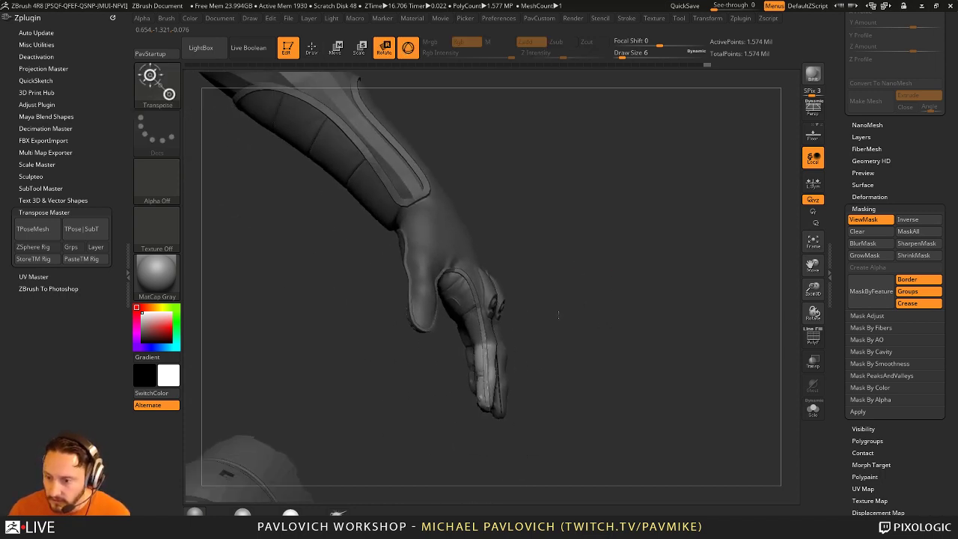
{"action": "left_click", "coordinate": [481, 345]}
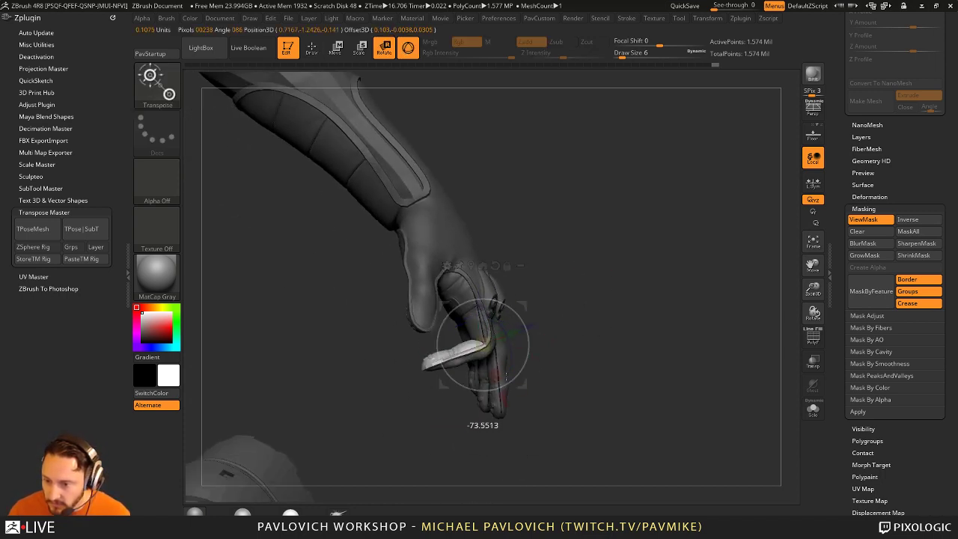
{"action": "key", "text": "q"}
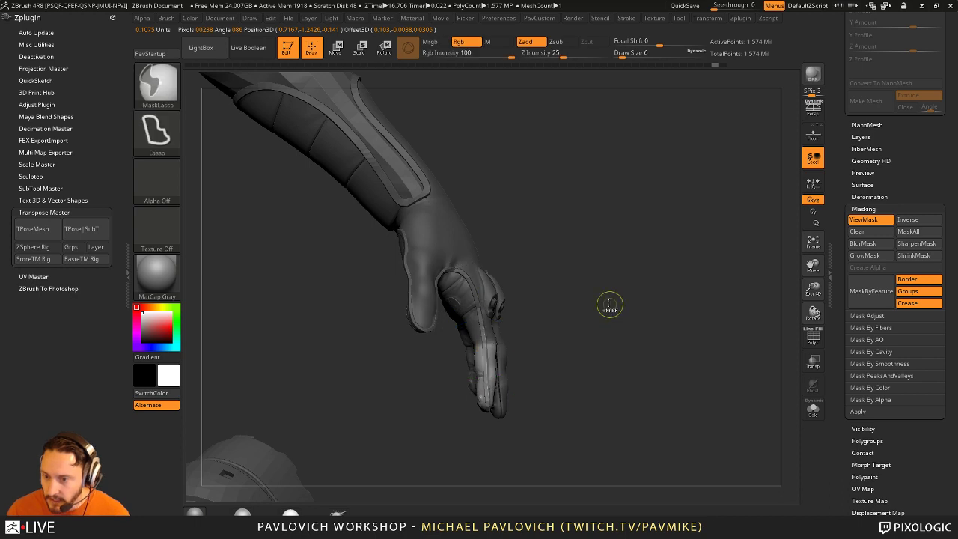
{"action": "mouse_move", "coordinate": [609, 310]}
{"action": "right_mouse_down"}
{"action": "mouse_move", "coordinate": [628, 317]}
{"action": "mouse_move", "coordinate": [499, 271]}
{"action": "right_mouse_up"}
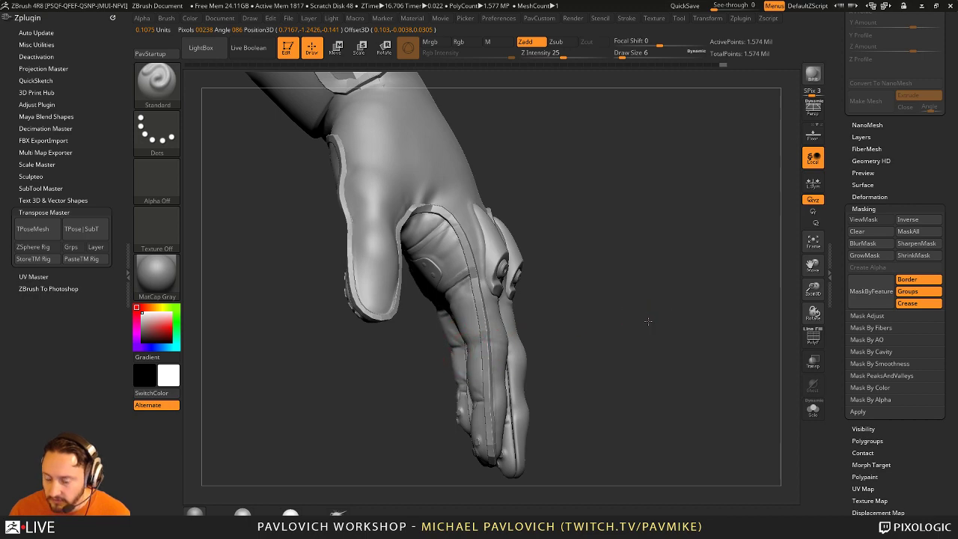
{"action": "right_click_drag", "start_coordinate": [648, 322], "coordinate": [496, 164]}
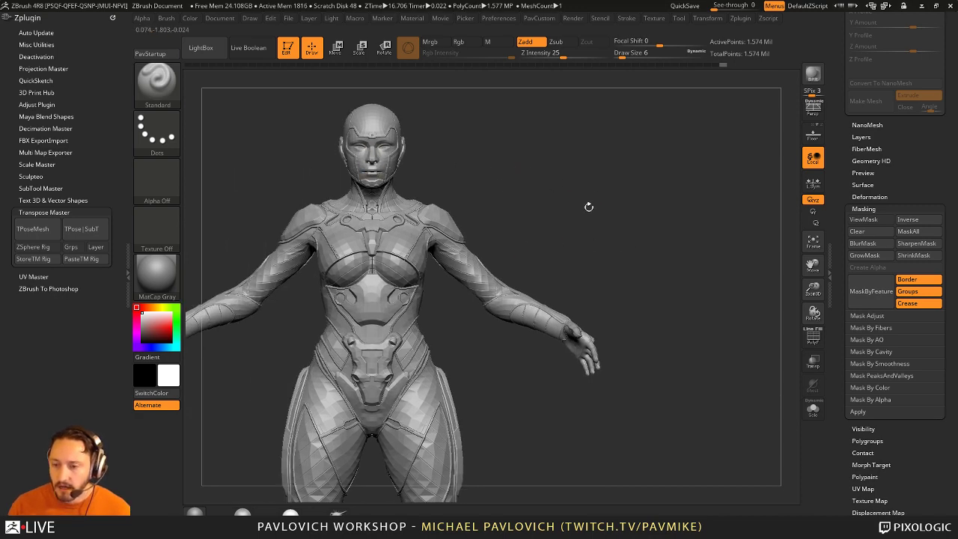
Step: Re-mask the figure, leaving only a band of the forearm free
{"action": "right_click_drag", "start_coordinate": [584, 284], "coordinate": [612, 273], "text": "ctrl"}
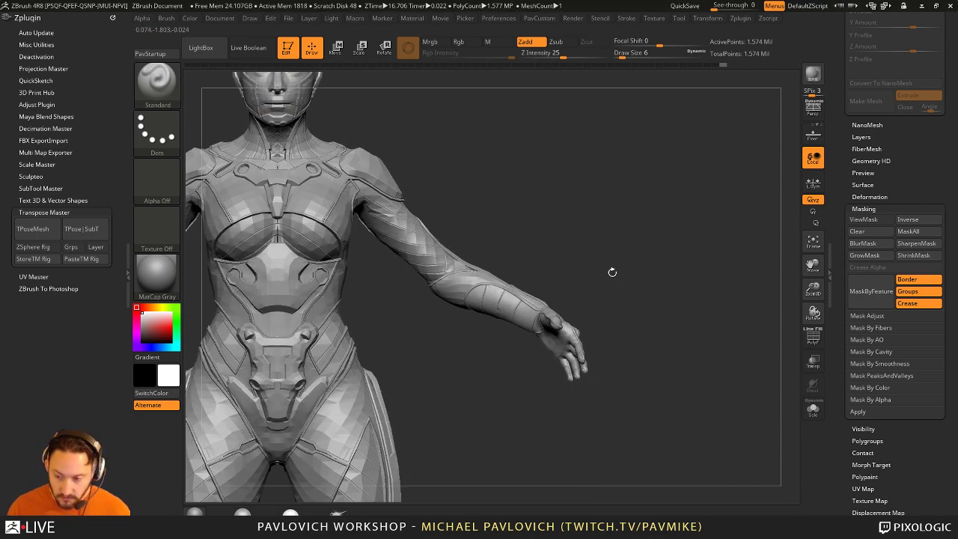
{"action": "key", "text": "w"}
{"action": "left_click", "coordinate": [439, 271], "text": "ctrl"}
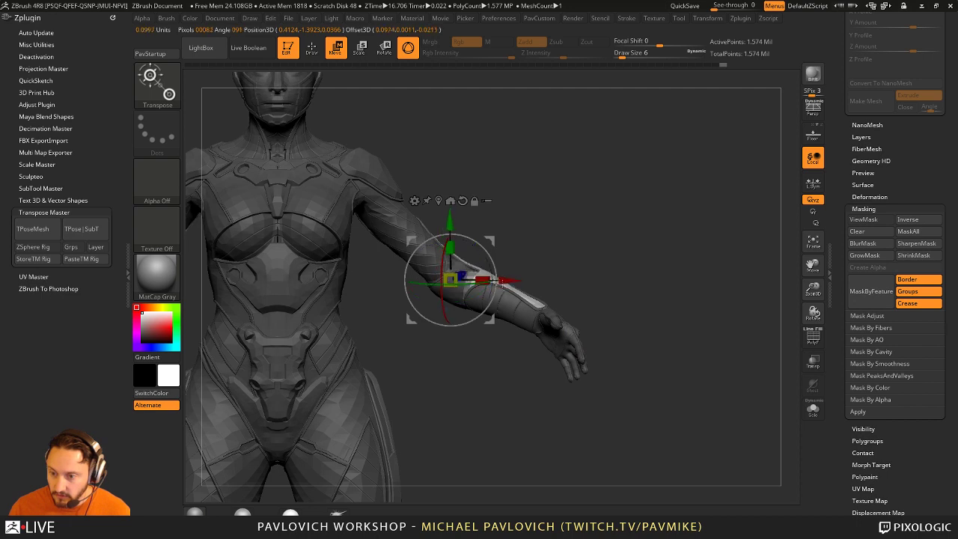
{"action": "right_click_drag", "start_coordinate": [566, 290], "coordinate": [516, 277], "text": "ctrl"}
{"action": "key", "text": "q"}
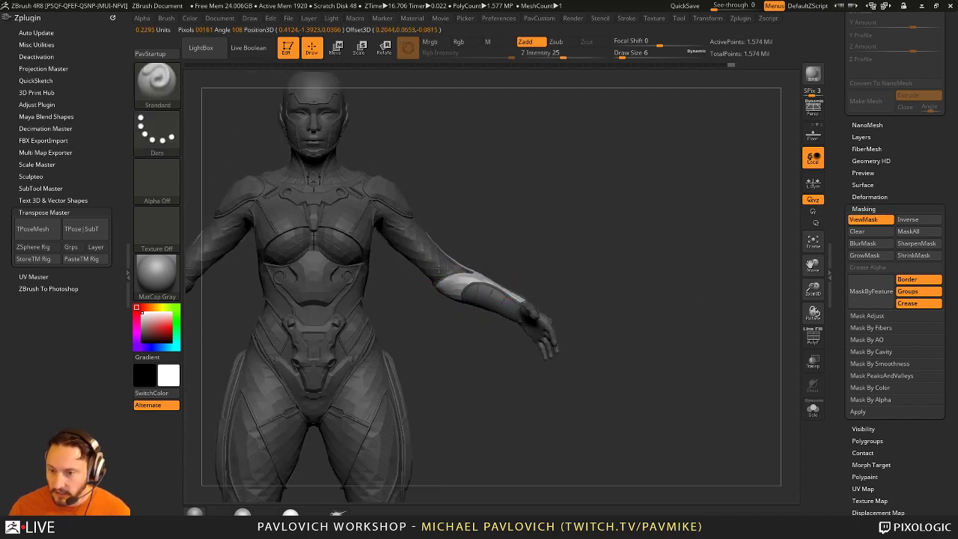
{"action": "key", "text": "ctrl"}
Step: Clear the mask, set Transpose to Rotate with Gizmo 3D off, and draw an action line
{"action": "left_click", "coordinate": [581, 279], "text": "ctrl"}
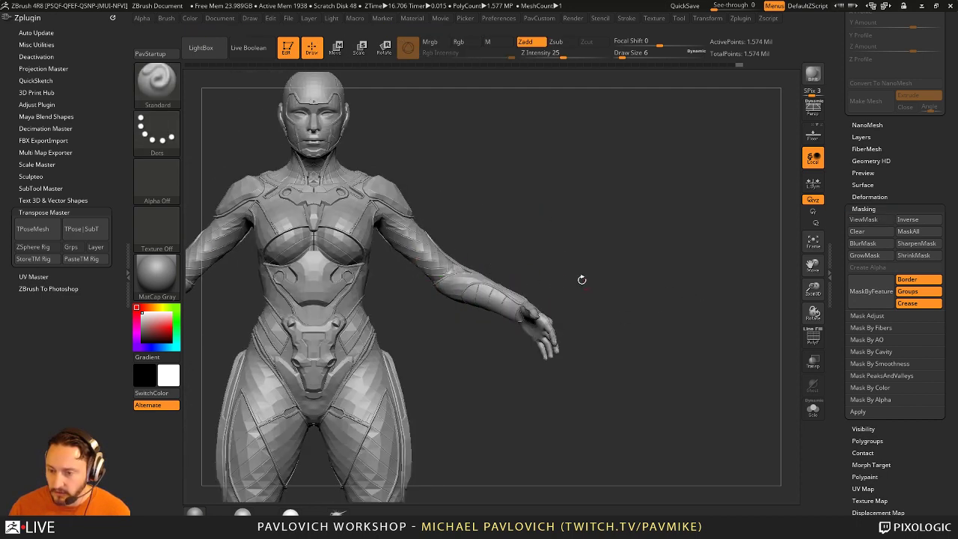
{"action": "mouse_move", "coordinate": [789, 239]}
{"action": "left_mouse_down"}
{"action": "mouse_move", "coordinate": [724, 257]}
{"action": "mouse_move", "coordinate": [674, 233]}
{"action": "mouse_move", "coordinate": [672, 276]}
{"action": "mouse_move", "coordinate": [670, 226]}
{"action": "left_mouse_up"}
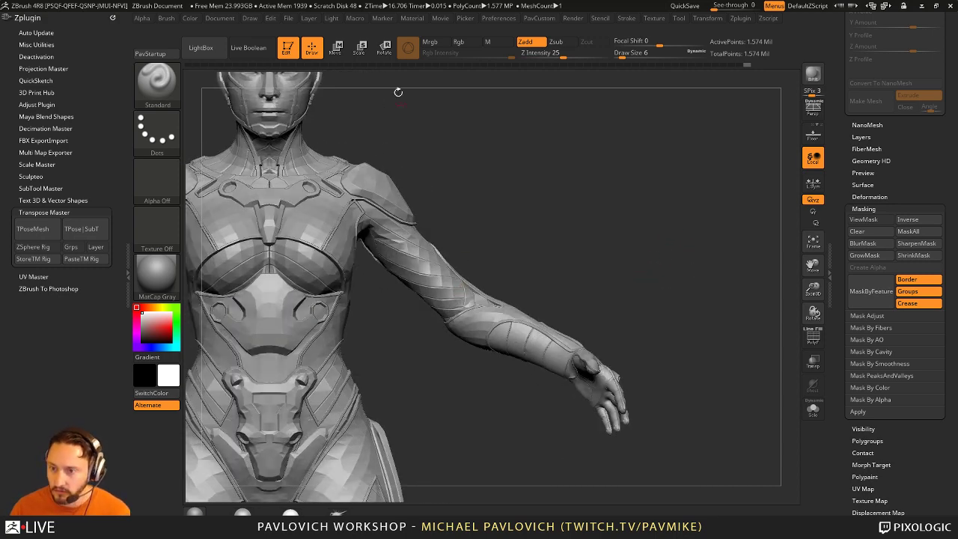
{"action": "left_click_drag", "start_coordinate": [543, 191], "coordinate": [558, 196]}
{"action": "key", "text": "w"}
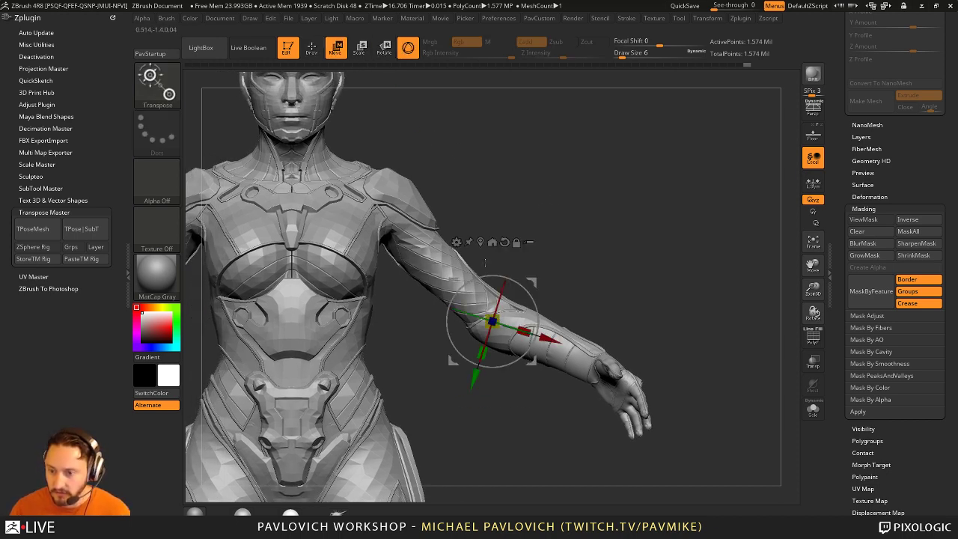
{"action": "left_click", "coordinate": [385, 52]}
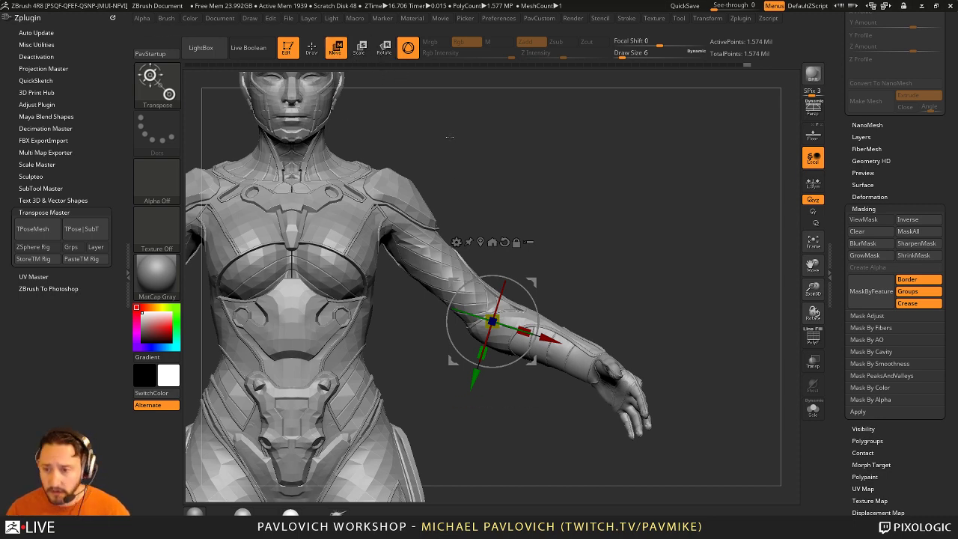
{"action": "left_click", "coordinate": [405, 49]}
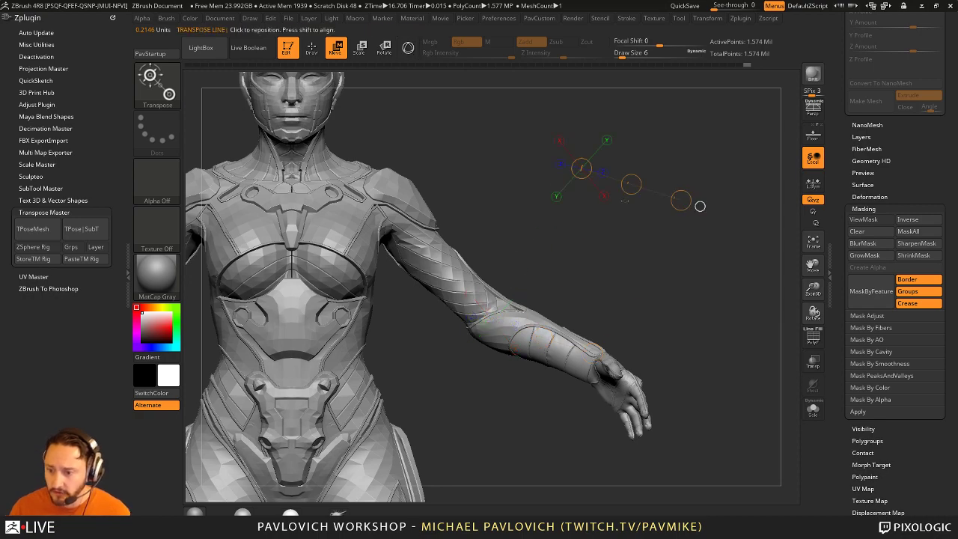
{"action": "left_click_drag", "start_coordinate": [486, 318], "coordinate": [629, 140]}
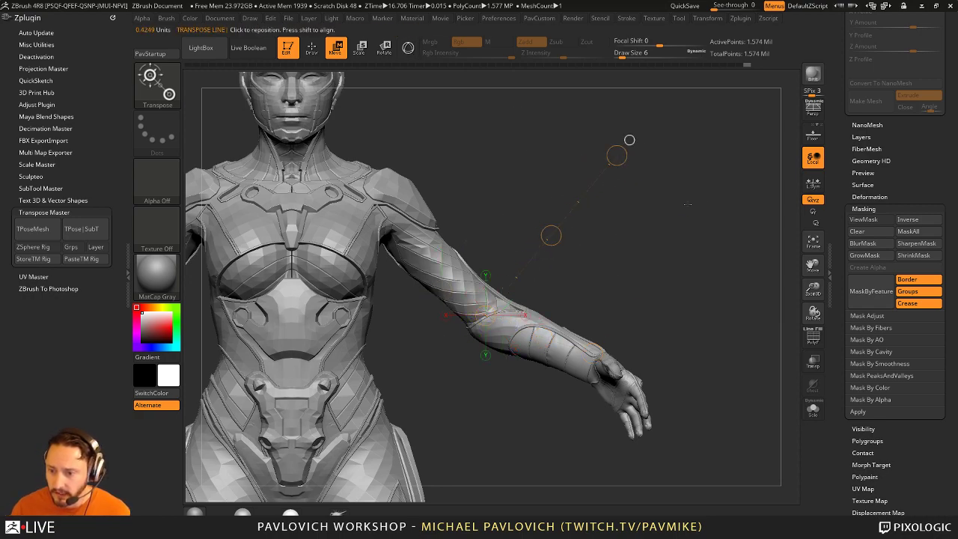
Step: Lasso-mask the forearm, leaving the upper arm above the elbow free
{"action": "left_click_drag", "start_coordinate": [687, 204], "coordinate": [686, 249]}
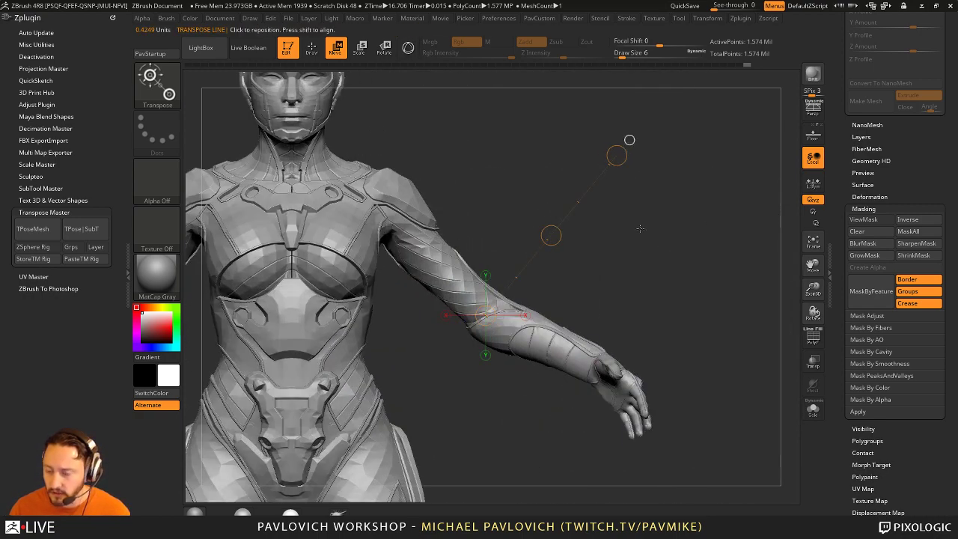
{"action": "left_click_drag", "start_coordinate": [639, 228], "coordinate": [612, 267], "text": "alt"}
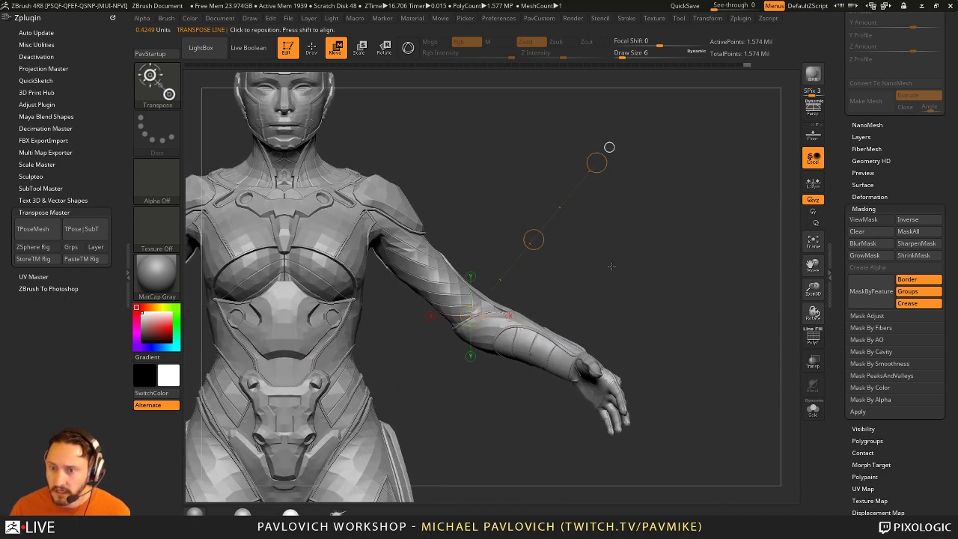
{"action": "left_click_drag", "start_coordinate": [439, 274], "coordinate": [563, 338], "text": "ctrl"}
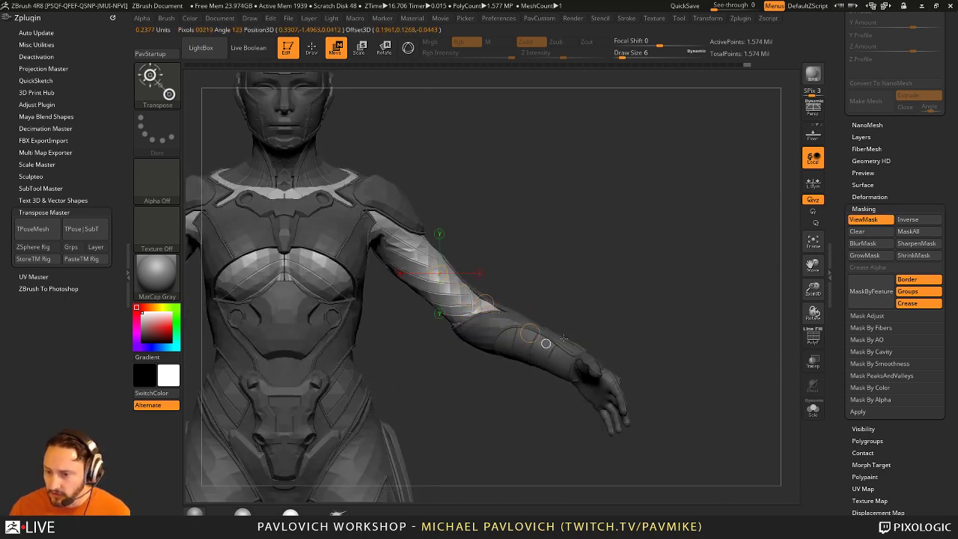
{"action": "left_click", "coordinate": [643, 314], "text": "ctrl"}
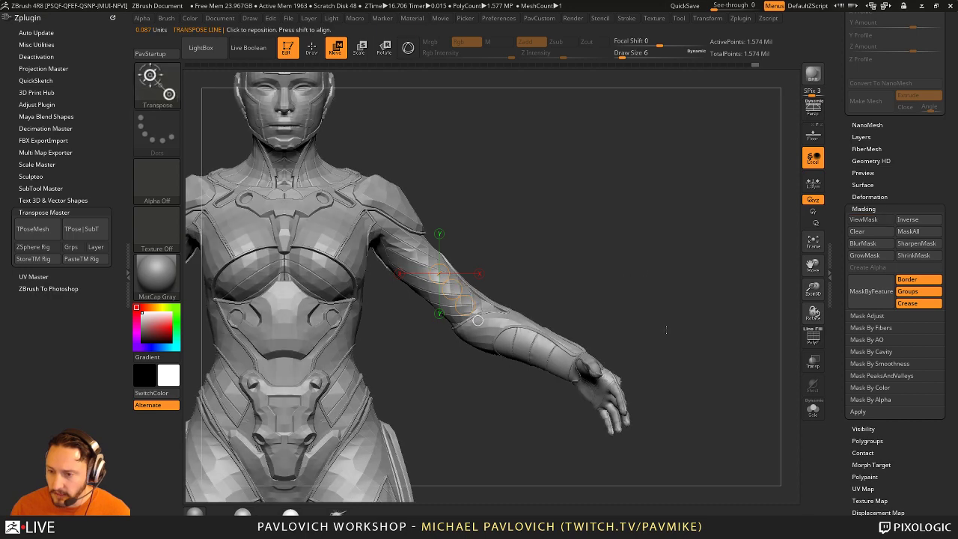
{"action": "mouse_move", "coordinate": [702, 432]}
{"action": "left_mouse_down", "text": "ctrl"}
{"action": "mouse_move", "coordinate": [628, 264]}
{"action": "mouse_move", "coordinate": [488, 277]}
{"action": "mouse_move", "coordinate": [449, 493]}
{"action": "mouse_move", "coordinate": [763, 479]}
{"action": "left_mouse_up", "text": "ctrl"}
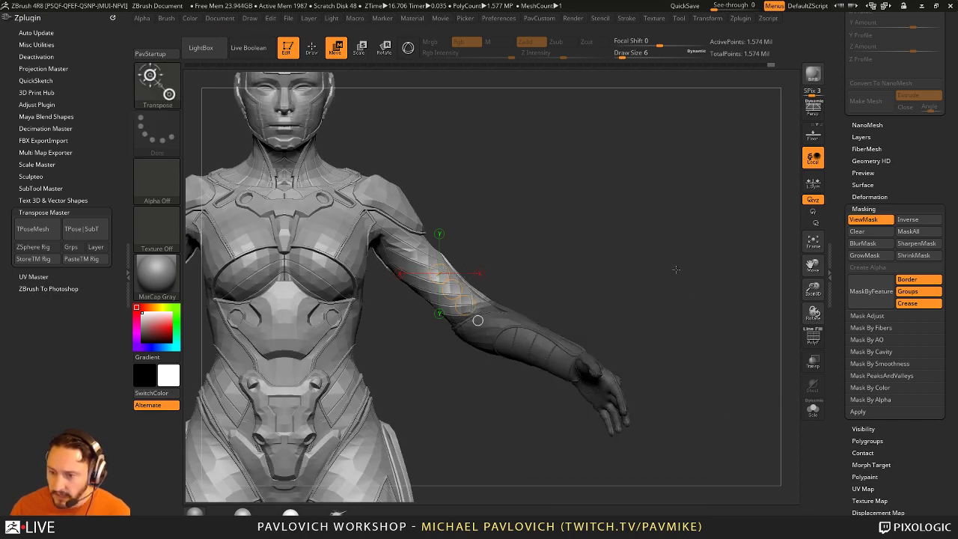
{"action": "left_click_drag", "start_coordinate": [676, 270], "coordinate": [556, 279]}
Step: Lay a transpose line from the shoulder down the arm toward the hand
{"action": "key", "text": "ctrl"}
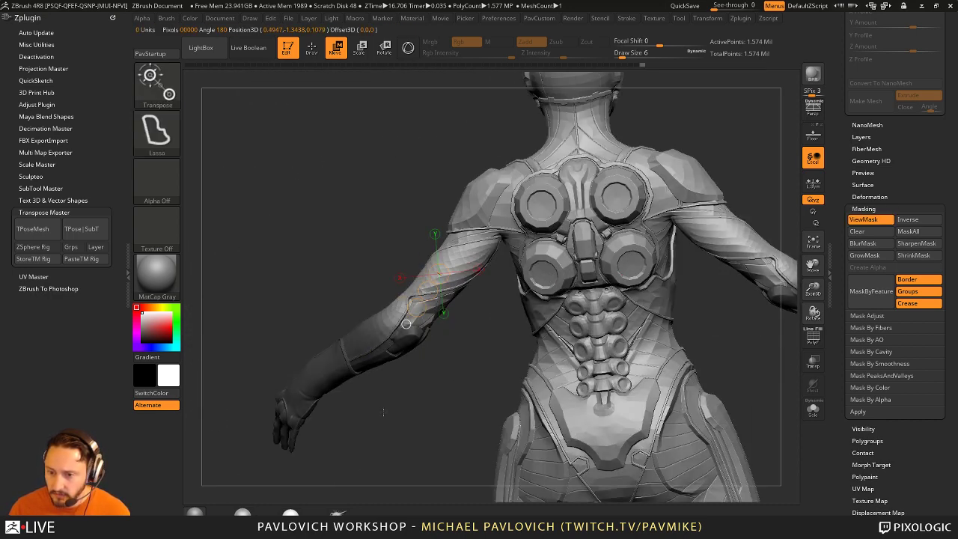
{"action": "left_click_drag", "start_coordinate": [391, 407], "coordinate": [430, 194]}
{"action": "left_click_drag", "start_coordinate": [492, 263], "coordinate": [496, 281]}
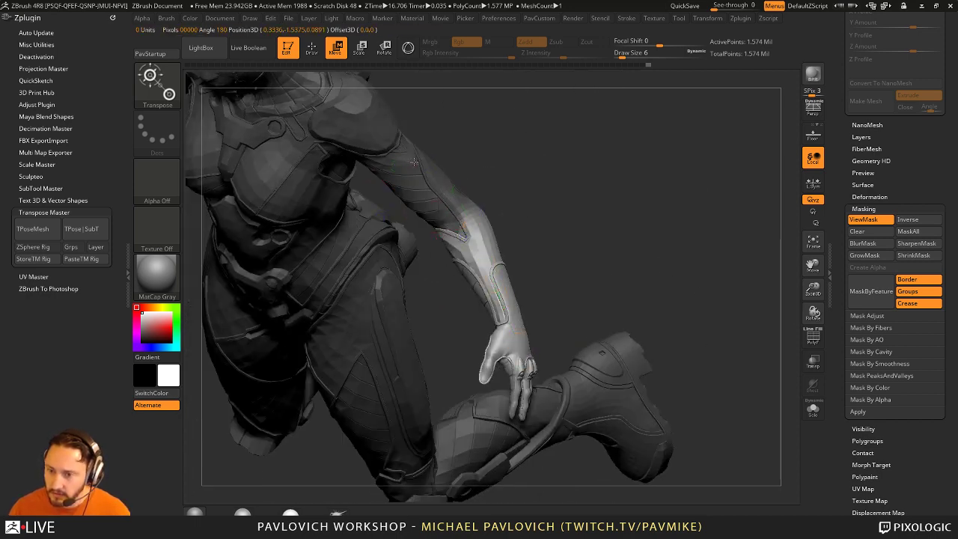
{"action": "left_click_drag", "start_coordinate": [414, 162], "coordinate": [505, 350]}
{"action": "left_click_drag", "start_coordinate": [427, 312], "coordinate": [448, 206]}
{"action": "left_click_drag", "start_coordinate": [504, 349], "coordinate": [505, 352]}
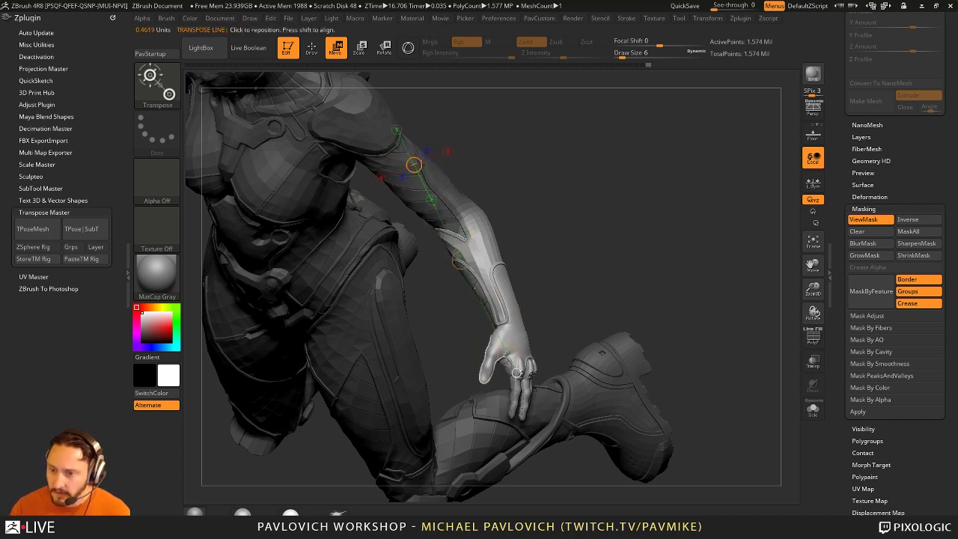
Step: Swing the forearm out at the elbow and redraw the line from wrist to elbow
{"action": "left_click_drag", "start_coordinate": [413, 163], "coordinate": [450, 380]}
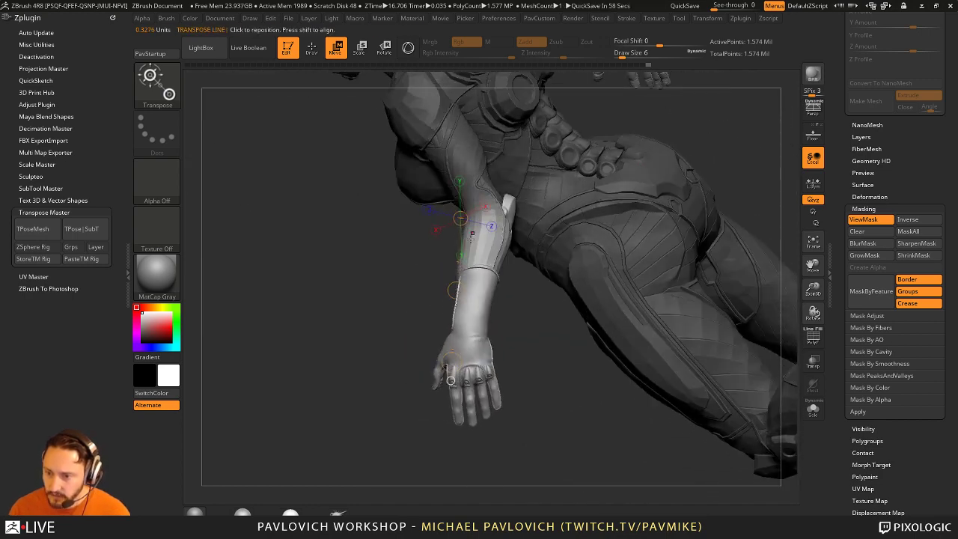
{"action": "left_click_drag", "start_coordinate": [454, 289], "coordinate": [482, 300]}
{"action": "mouse_move", "coordinate": [461, 390]}
{"action": "left_mouse_down"}
{"action": "mouse_move", "coordinate": [494, 194]}
{"action": "mouse_move", "coordinate": [450, 356]}
{"action": "left_mouse_up"}
{"action": "left_click_drag", "start_coordinate": [501, 323], "coordinate": [590, 309]}
{"action": "left_click_drag", "start_coordinate": [675, 193], "coordinate": [629, 224]}
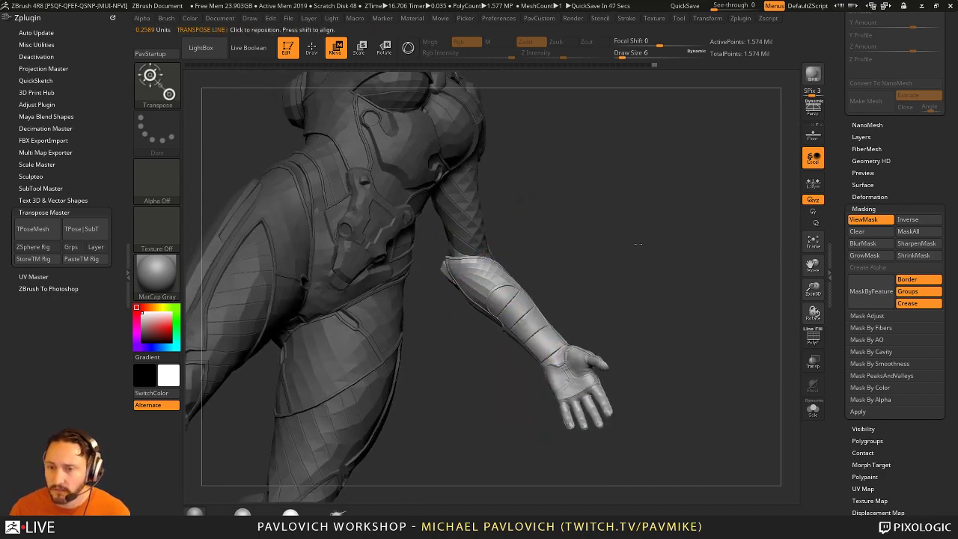
{"action": "left_click_drag", "start_coordinate": [539, 163], "coordinate": [599, 317]}
Step: Undo the stray forearm-armor move, dock the Brush palette, and bend the forearm at the elbow
{"action": "key", "text": "ctrl+z"}
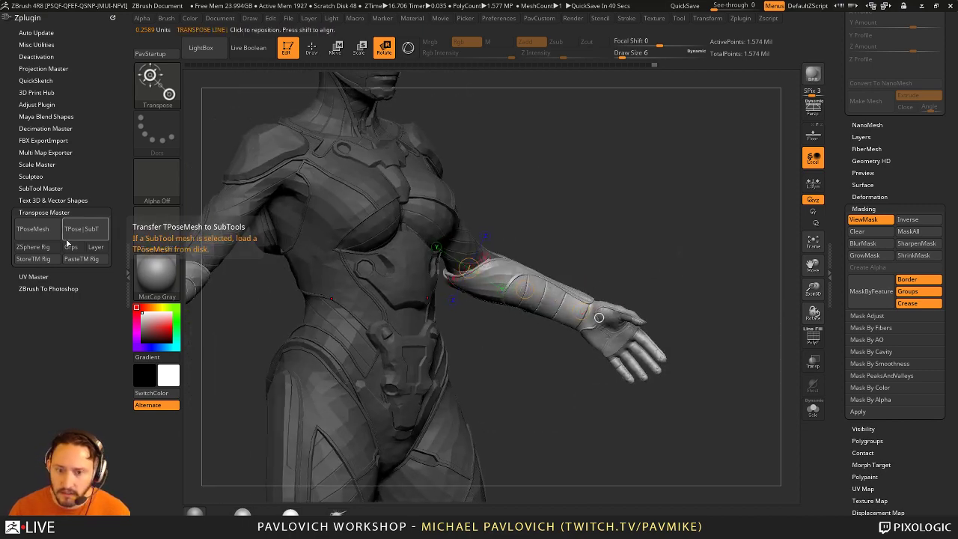
{"action": "left_click", "coordinate": [167, 19]}
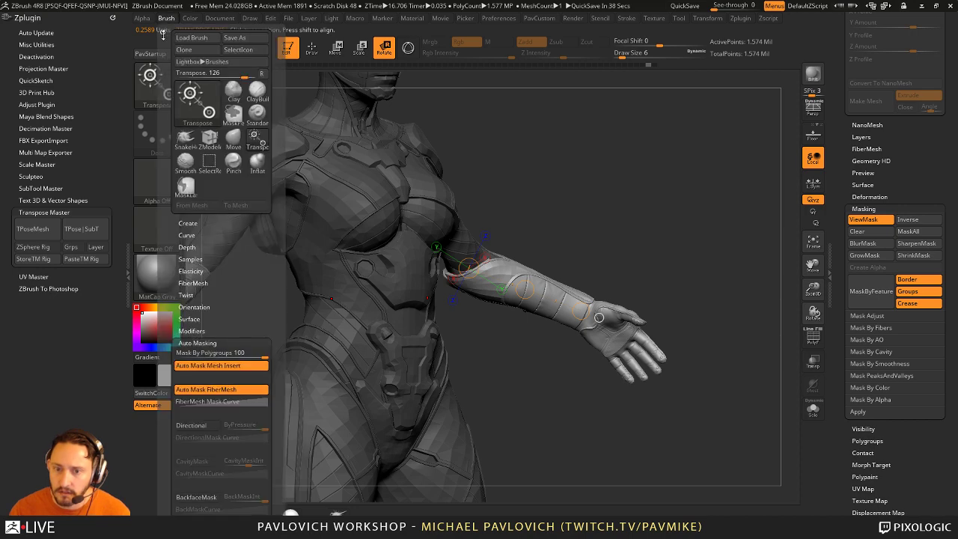
{"action": "left_click", "coordinate": [163, 33]}
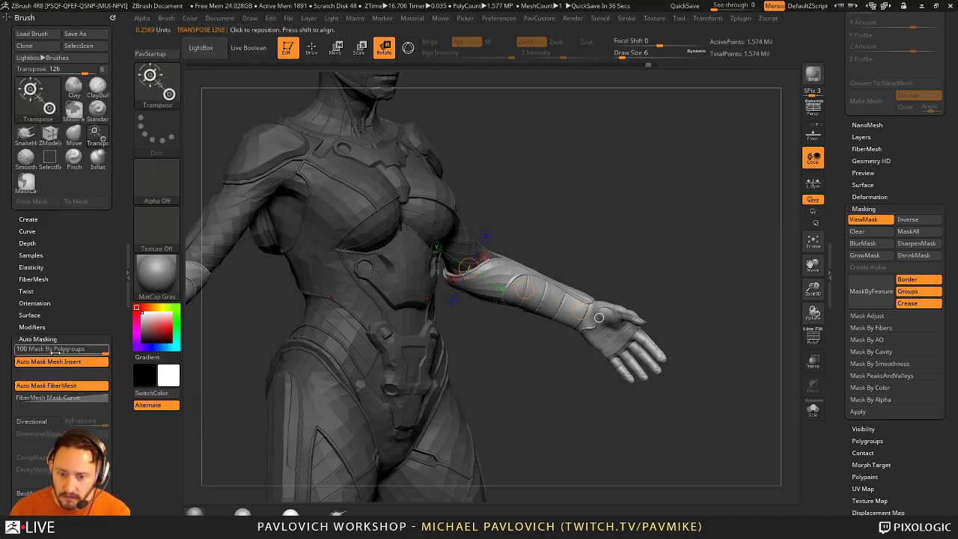
{"action": "left_click_drag", "start_coordinate": [621, 219], "coordinate": [576, 201], "text": "alt"}
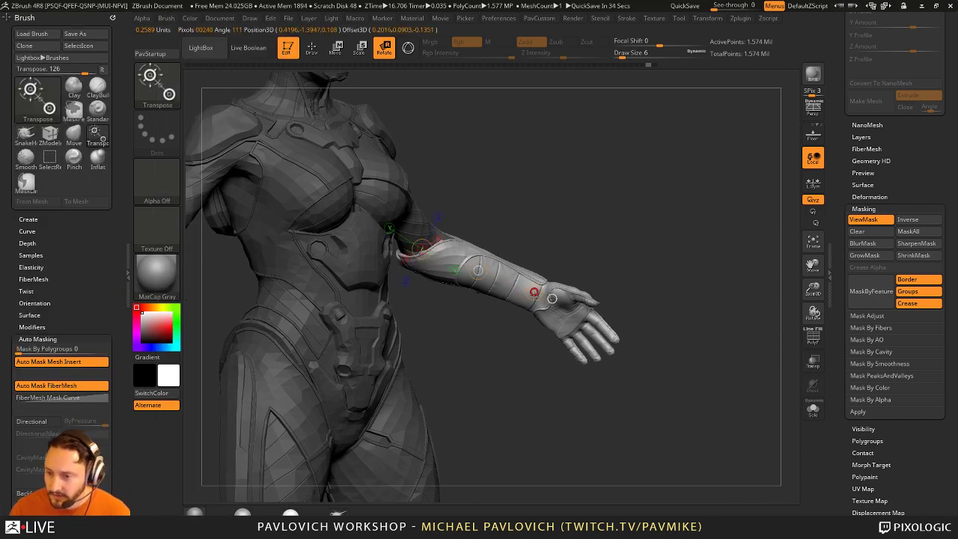
{"action": "left_click_drag", "start_coordinate": [552, 299], "coordinate": [536, 251]}
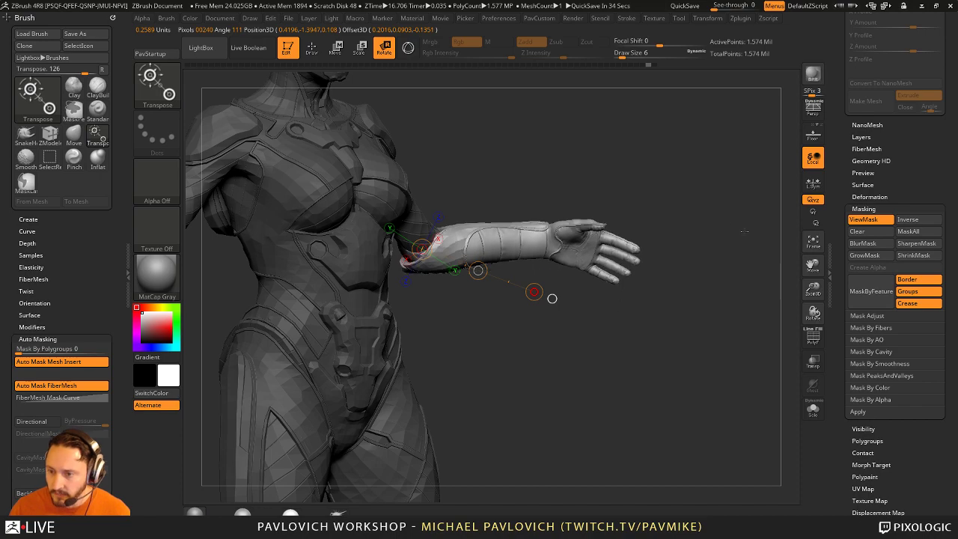
{"action": "key", "text": "q"}
Step: Switch to the Move brush and lasso-mask the head from a front view
{"action": "mouse_move", "coordinate": [749, 336]}
{"action": "left_mouse_down"}
{"action": "mouse_move", "coordinate": [643, 284]}
{"action": "mouse_move", "coordinate": [609, 249]}
{"action": "mouse_move", "coordinate": [466, 263]}
{"action": "mouse_move", "coordinate": [485, 269]}
{"action": "mouse_move", "coordinate": [408, 219]}
{"action": "left_mouse_up"}
{"action": "key", "text": "b"}
{"action": "key", "text": "m"}
{"action": "key", "text": "v"}
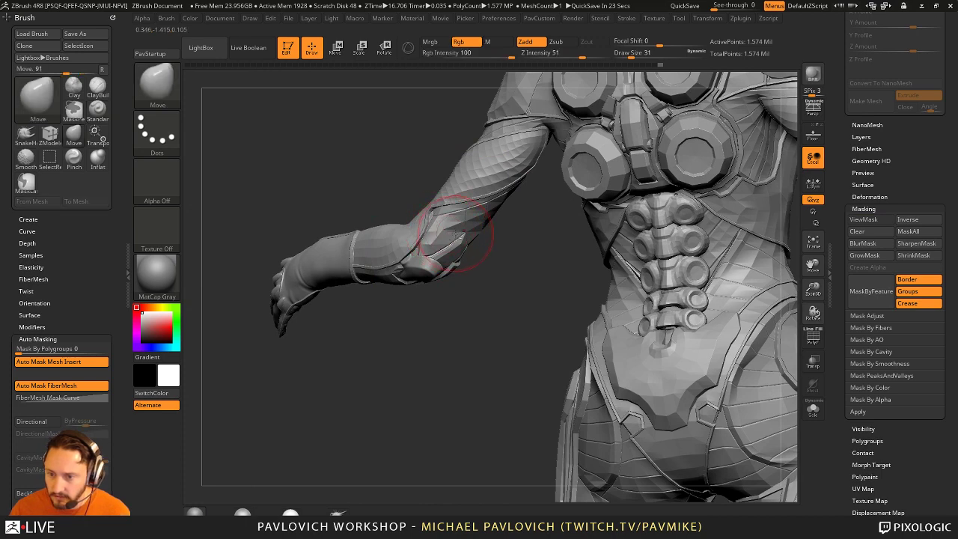
{"action": "left_click_drag", "start_coordinate": [484, 247], "coordinate": [449, 239]}
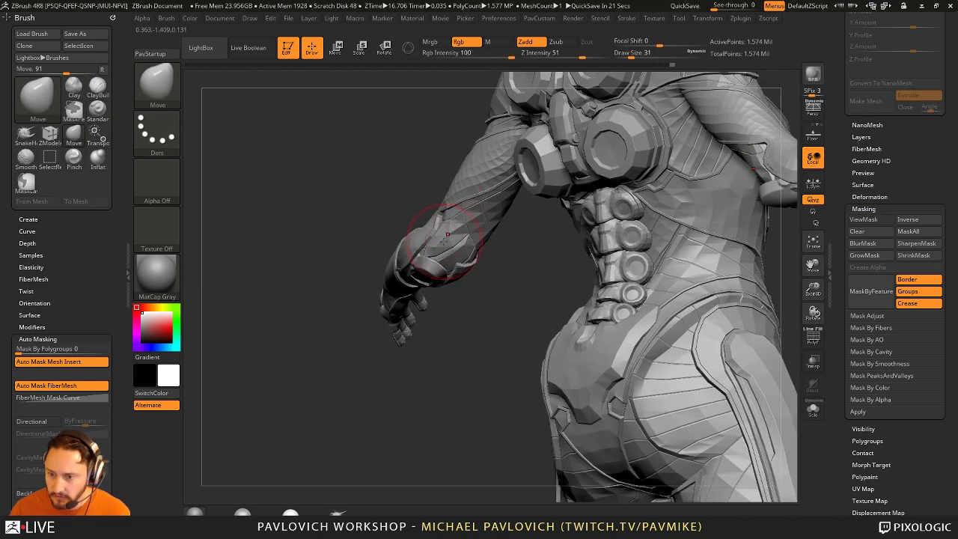
{"action": "left_click_drag", "start_coordinate": [498, 260], "coordinate": [473, 234]}
{"action": "key", "text": "f"}
{"action": "left_click_drag", "start_coordinate": [486, 283], "coordinate": [684, 340]}
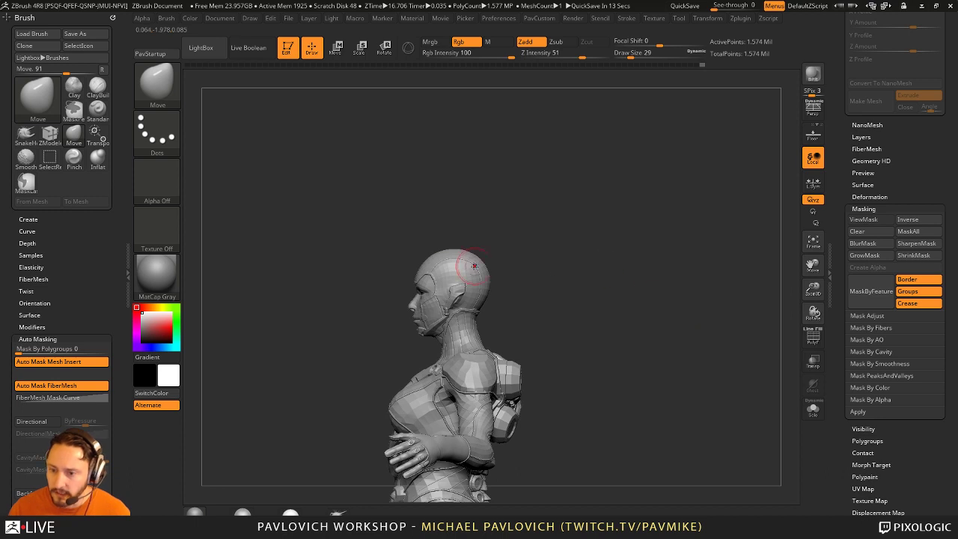
{"action": "mouse_move", "coordinate": [530, 265]}
{"action": "left_mouse_down", "text": "ctrl"}
{"action": "mouse_move", "coordinate": [389, 204]}
{"action": "mouse_move", "coordinate": [400, 203]}
{"action": "mouse_move", "coordinate": [483, 299]}
{"action": "left_mouse_up", "text": "ctrl"}
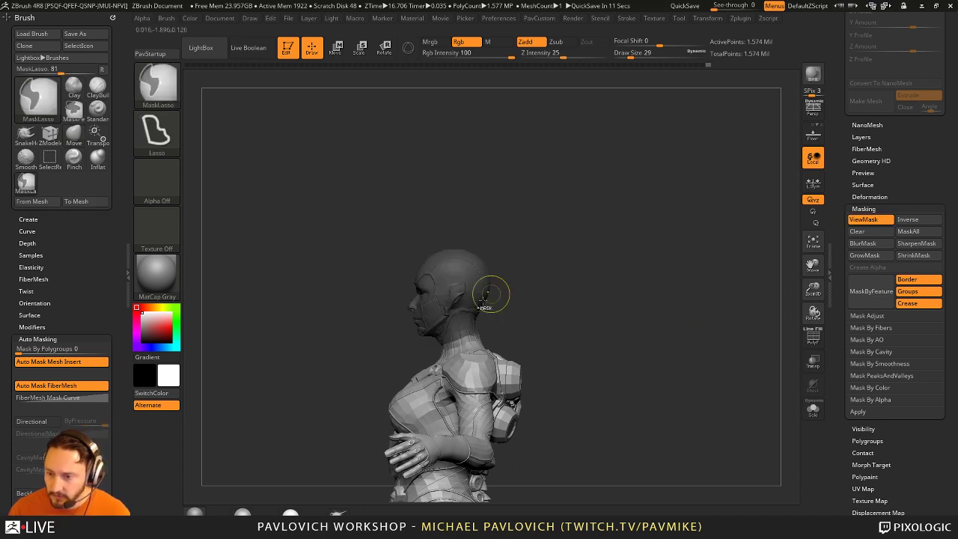
Step: Invert the mask to free the head and draw a transpose line from neck to crown
{"action": "left_click", "coordinate": [598, 265], "text": "ctrl"}
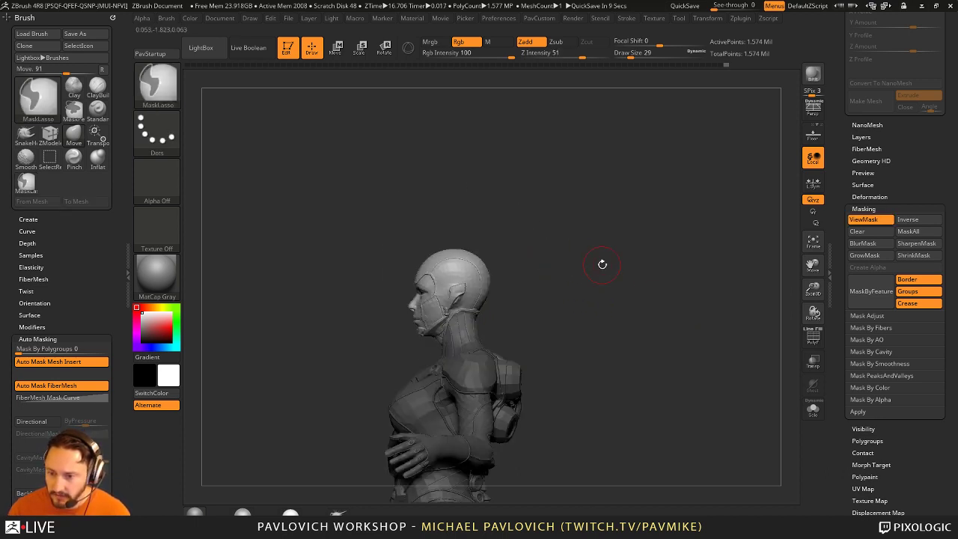
{"action": "left_click_drag", "start_coordinate": [602, 264], "coordinate": [613, 258], "text": "shift"}
{"action": "key", "text": "w"}
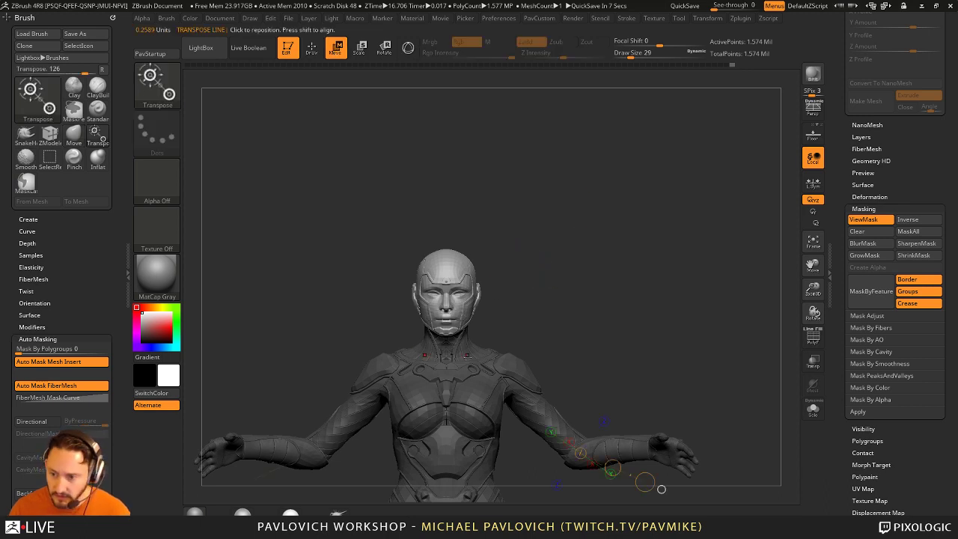
{"action": "left_click_drag", "start_coordinate": [475, 374], "coordinate": [558, 173]}
{"action": "left_click_drag", "start_coordinate": [446, 345], "coordinate": [445, 138], "text": "shift"}
{"action": "left_click_drag", "start_coordinate": [472, 228], "coordinate": [490, 236], "text": "shift"}
{"action": "left_click_drag", "start_coordinate": [445, 137], "coordinate": [441, 238]}
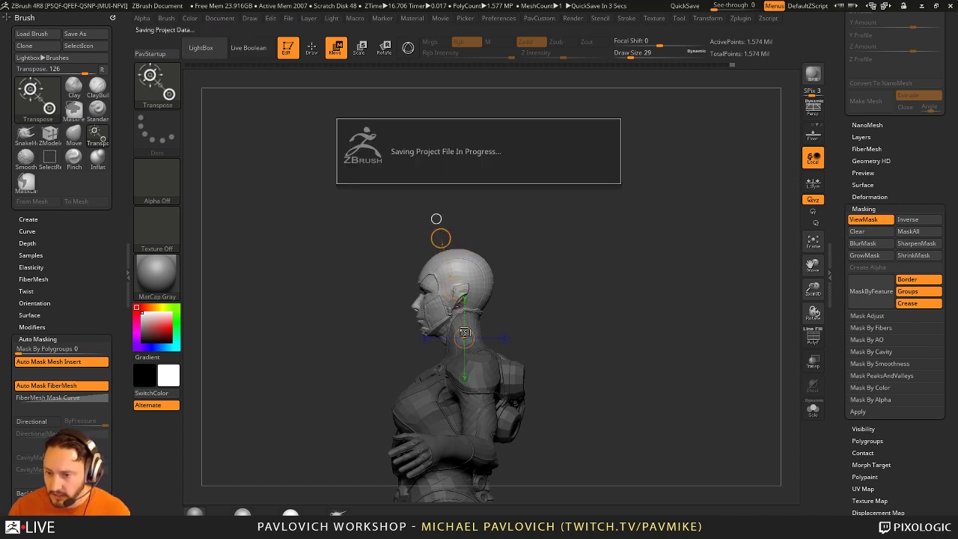
Step: Rotate the head sideways around the neck, then return to the Move brush
{"action": "left_click_drag", "start_coordinate": [464, 335], "coordinate": [523, 288]}
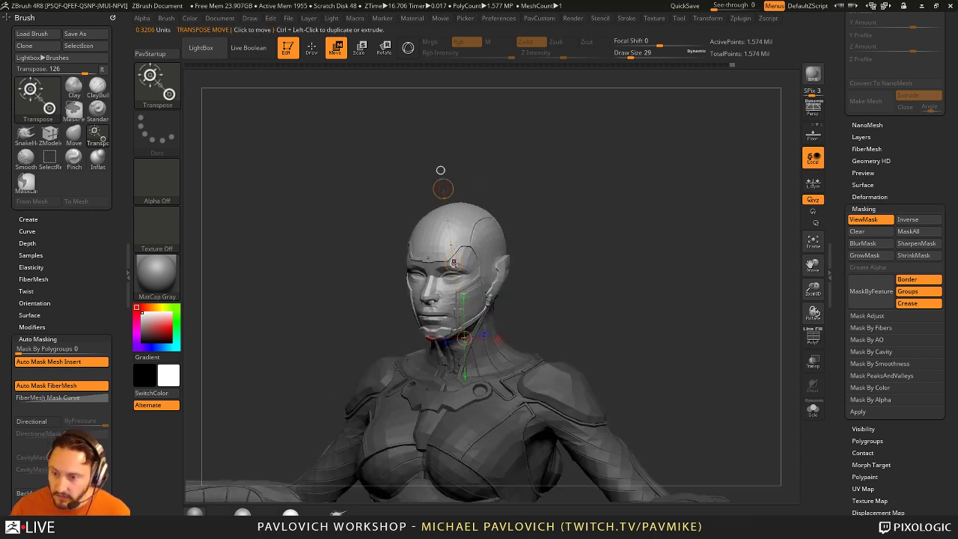
{"action": "left_click_drag", "start_coordinate": [459, 255], "coordinate": [479, 260]}
{"action": "key", "text": "r"}
{"action": "left_click_drag", "start_coordinate": [494, 225], "coordinate": [557, 216]}
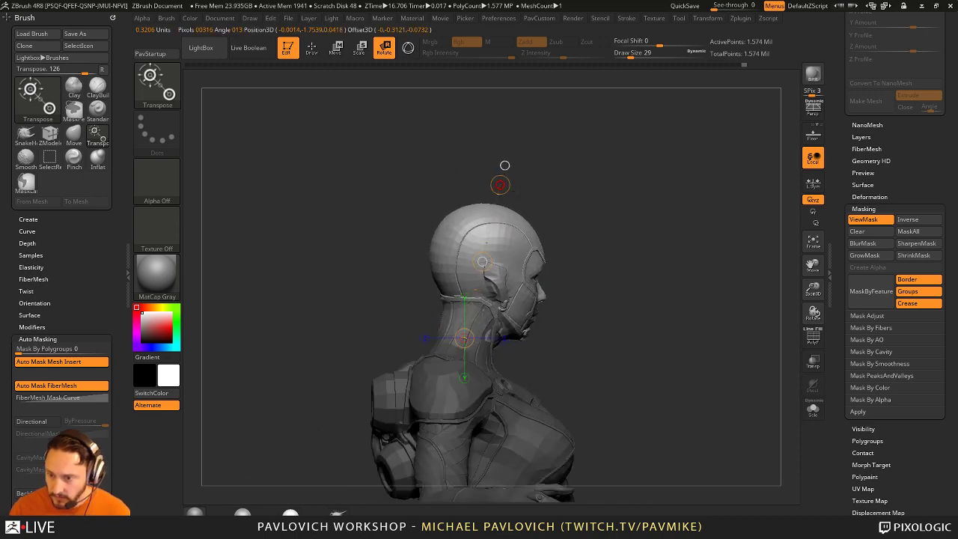
{"action": "key", "text": "q"}
{"action": "mouse_move", "coordinate": [636, 224]}
{"action": "left_mouse_down"}
{"action": "mouse_move", "coordinate": [531, 230]}
{"action": "mouse_move", "coordinate": [571, 240]}
{"action": "mouse_move", "coordinate": [600, 267]}
{"action": "mouse_move", "coordinate": [585, 270]}
{"action": "mouse_move", "coordinate": [630, 276]}
{"action": "left_mouse_up"}
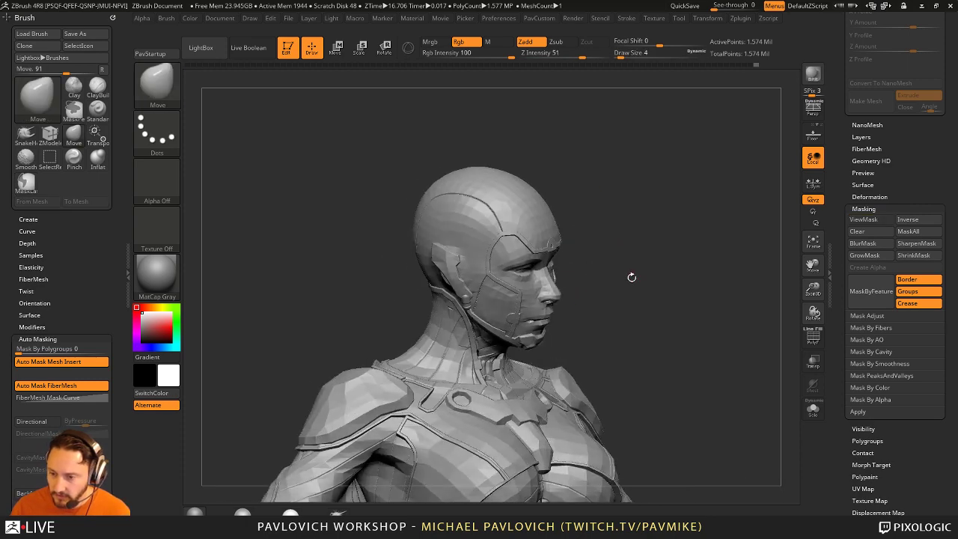
Step: Isolate and inspect a helmet piece, then return to the full bust with brush size 49
{"action": "left_click", "coordinate": [631, 276], "text": "ctrl+shift"}
{"action": "mouse_move", "coordinate": [684, 299]}
{"action": "left_mouse_down"}
{"action": "mouse_move", "coordinate": [707, 256]}
{"action": "mouse_move", "coordinate": [643, 277]}
{"action": "left_mouse_up"}
{"action": "left_click", "coordinate": [708, 257], "text": "ctrl+shift"}
{"action": "key", "text": "s"}
{"action": "left_click_drag", "start_coordinate": [465, 346], "coordinate": [462, 347]}
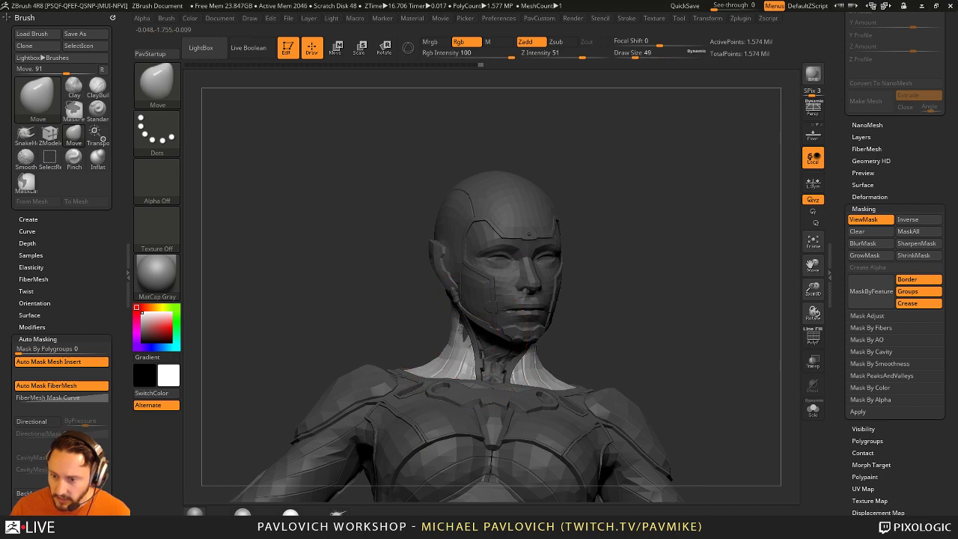
{"action": "mouse_move", "coordinate": [604, 315]}
{"action": "left_mouse_down"}
{"action": "mouse_move", "coordinate": [576, 314]}
{"action": "mouse_move", "coordinate": [631, 319]}
{"action": "mouse_move", "coordinate": [608, 316]}
{"action": "left_mouse_up"}
{"action": "key", "text": "s"}
Step: Isolate the neck piece and briefly hide the face polygroup to check inside the helmet
{"action": "key", "text": "ctrl+h"}
{"action": "left_click", "coordinate": [468, 322], "text": "ctrl+shift"}
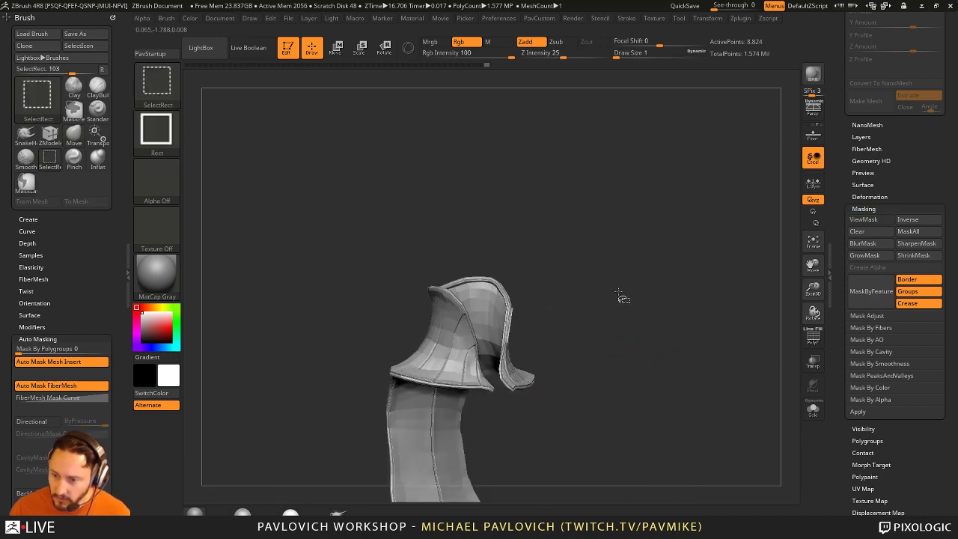
{"action": "left_click", "coordinate": [472, 322], "text": "ctrl+shift"}
{"action": "left_click", "coordinate": [496, 301], "text": "ctrl+alt+shift"}
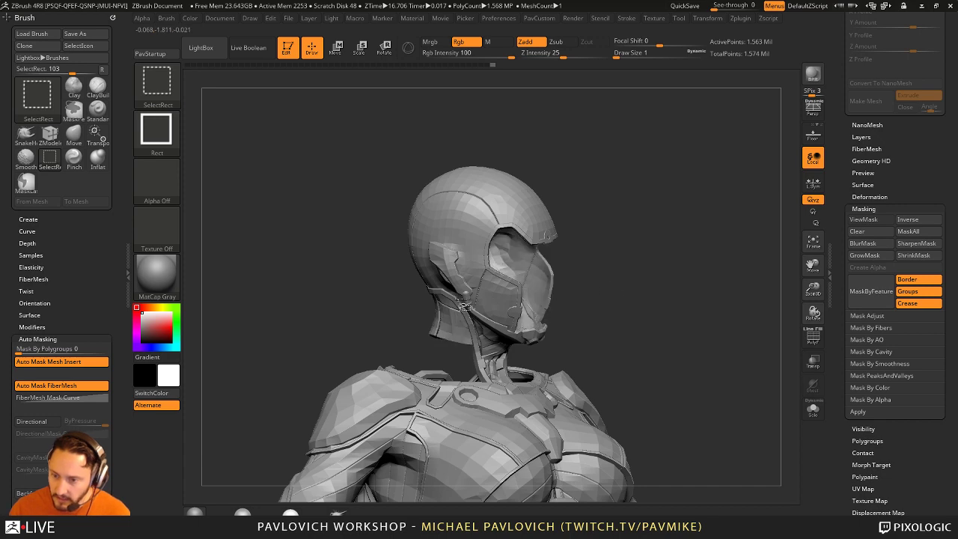
{"action": "key", "text": "ctrl+z"}
Step: Mask everything except the neck and adjust it with the Move brush at sizes 22 and 29
{"action": "left_click_drag", "start_coordinate": [672, 258], "coordinate": [687, 290], "text": "ctrl+shift"}
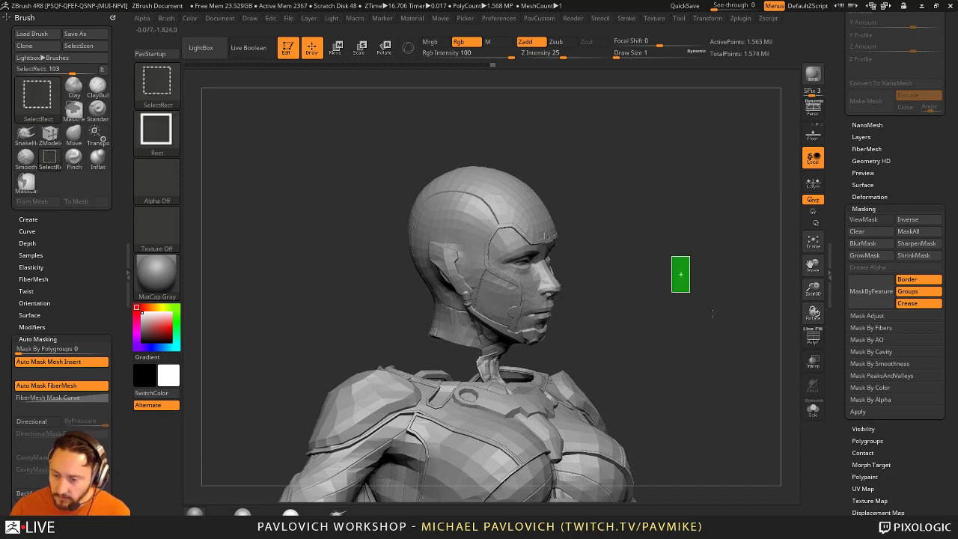
{"action": "left_click", "coordinate": [676, 222], "text": "ctrl"}
{"action": "left_click_drag", "start_coordinate": [676, 222], "coordinate": [440, 320]}
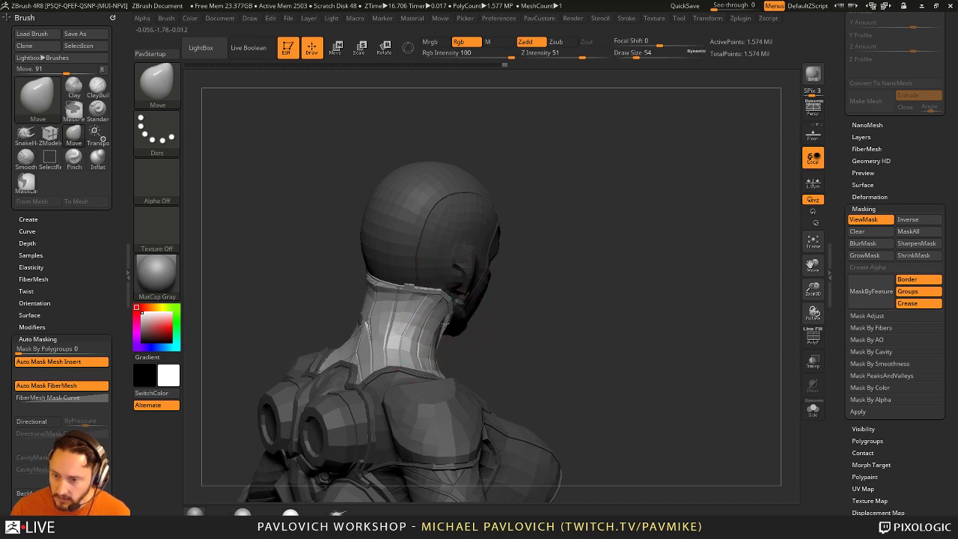
{"action": "mouse_move", "coordinate": [558, 315]}
{"action": "left_mouse_down"}
{"action": "mouse_move", "coordinate": [516, 329]}
{"action": "mouse_move", "coordinate": [528, 344]}
{"action": "mouse_move", "coordinate": [567, 330]}
{"action": "mouse_move", "coordinate": [561, 337]}
{"action": "mouse_move", "coordinate": [609, 297]}
{"action": "mouse_move", "coordinate": [539, 336]}
{"action": "left_mouse_up"}
{"action": "key", "text": "s"}
{"action": "key", "text": "s"}
{"action": "left_click", "coordinate": [538, 329]}
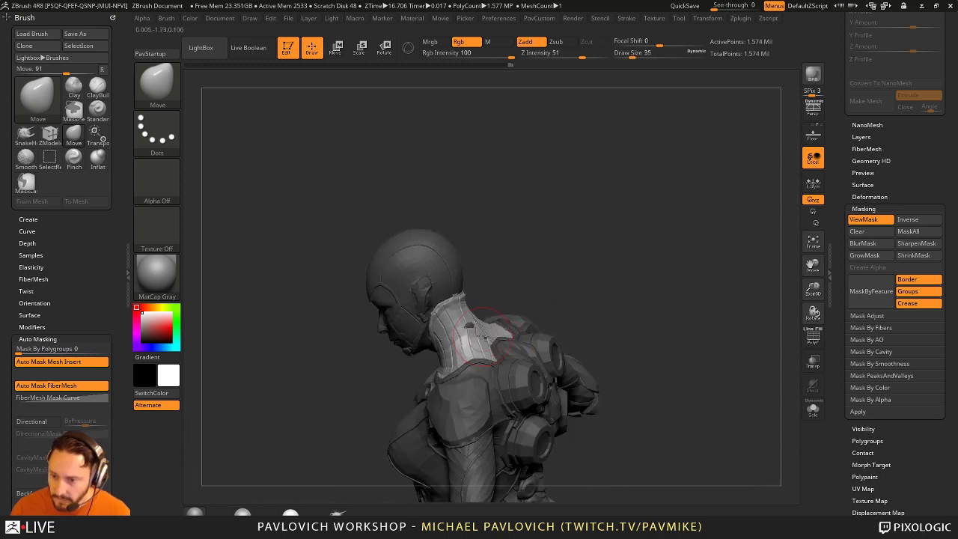
{"action": "key", "text": "s"}
{"action": "mouse_move", "coordinate": [500, 294]}
{"action": "left_mouse_down"}
{"action": "mouse_move", "coordinate": [479, 350]}
{"action": "mouse_move", "coordinate": [642, 331]}
{"action": "mouse_move", "coordinate": [618, 353]}
{"action": "mouse_move", "coordinate": [628, 340]}
{"action": "mouse_move", "coordinate": [599, 327]}
{"action": "mouse_move", "coordinate": [686, 304]}
{"action": "mouse_move", "coordinate": [703, 237]}
{"action": "mouse_move", "coordinate": [695, 259]}
{"action": "left_mouse_up"}
{"action": "left_click", "coordinate": [478, 349]}
Step: Run Transpose Master's TPose|SubT to transfer the pose back onto the original SubTools
{"action": "key", "text": "ctrl"}
{"action": "scroll", "coordinate": [89, 310], "scroll_direction": "down", "scroll_amount": 10}
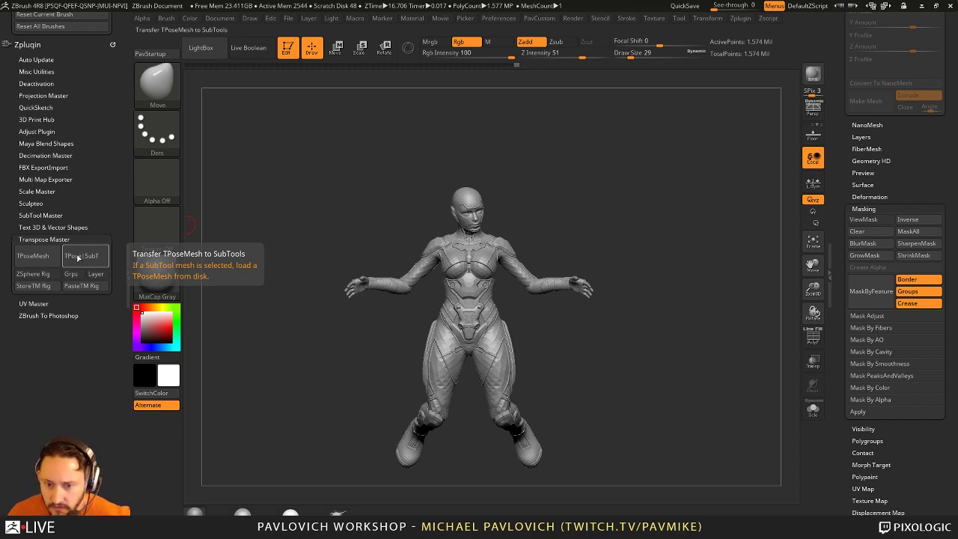
{"action": "left_click", "coordinate": [77, 257]}
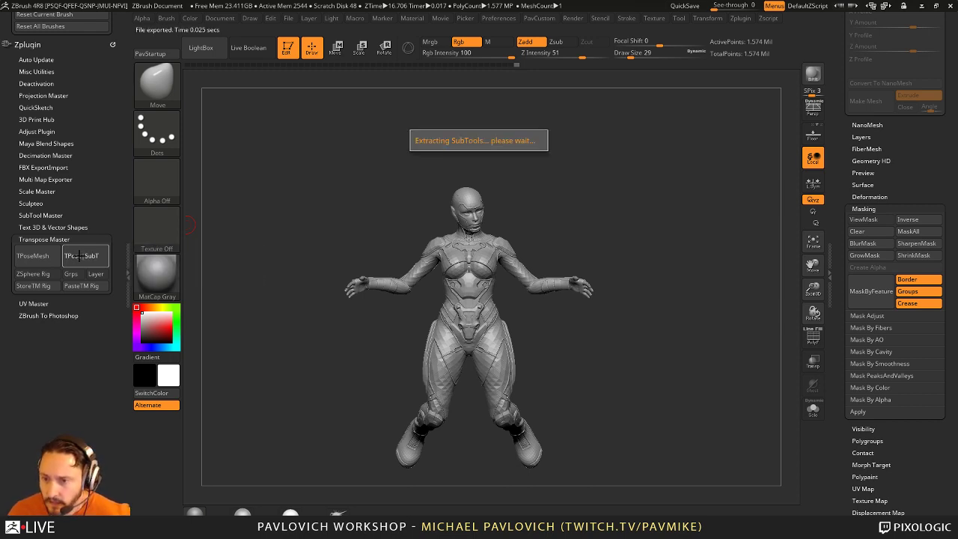
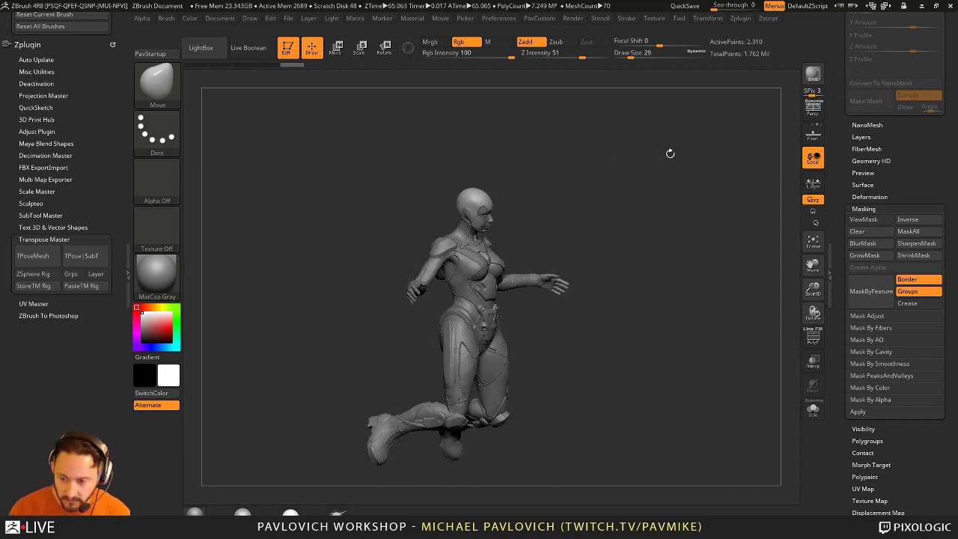
Step: Select the ZBFemale_TechSuit011 arm subtool and frame its forearm and hand up close
{"action": "left_click_drag", "start_coordinate": [670, 153], "coordinate": [725, 226]}
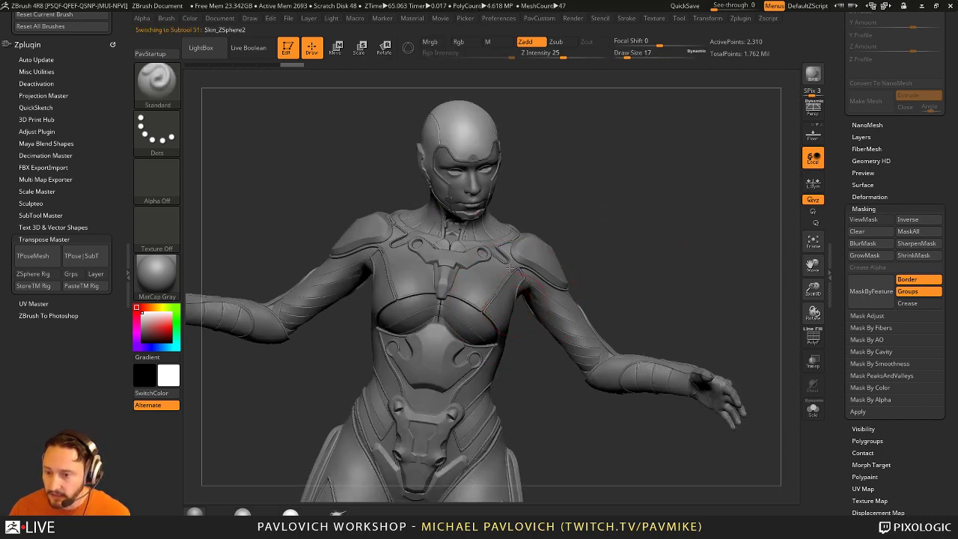
{"action": "left_click_drag", "start_coordinate": [510, 266], "coordinate": [826, 349]}
{"action": "left_click", "coordinate": [641, 346], "text": "alt"}
{"action": "scroll", "coordinate": [843, 341], "scroll_direction": "up", "scroll_amount": 5}
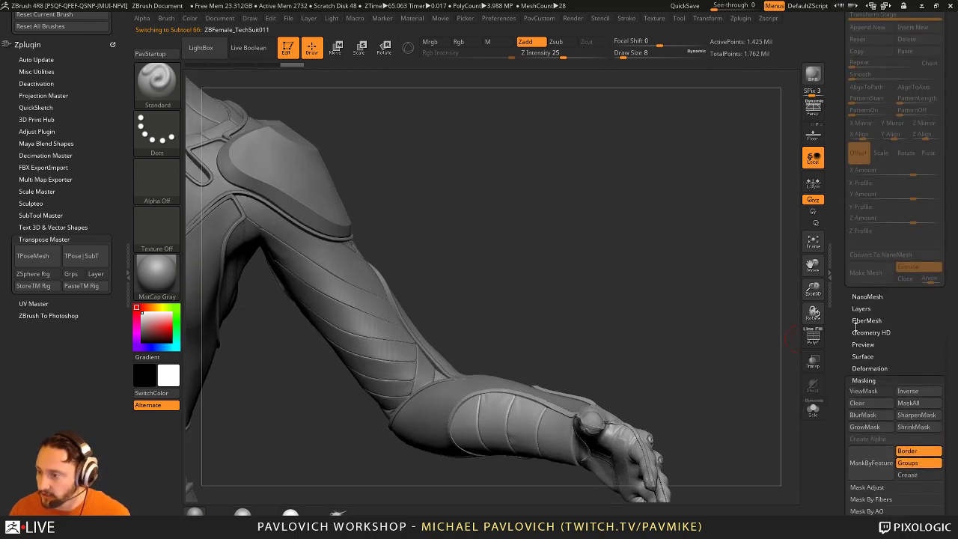
{"action": "scroll", "coordinate": [846, 135], "scroll_direction": "up", "scroll_amount": 5}
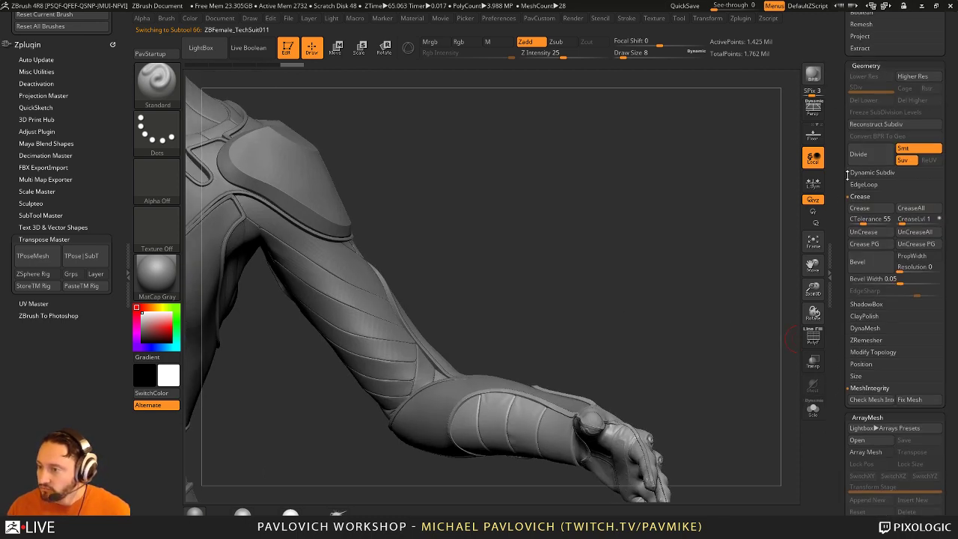
{"action": "mouse_move", "coordinate": [715, 169]}
{"action": "left_mouse_down"}
{"action": "mouse_move", "coordinate": [701, 177]}
{"action": "mouse_move", "coordinate": [699, 222]}
{"action": "mouse_move", "coordinate": [694, 178]}
{"action": "mouse_move", "coordinate": [711, 169]}
{"action": "mouse_move", "coordinate": [663, 134]}
{"action": "mouse_move", "coordinate": [667, 222]}
{"action": "mouse_move", "coordinate": [494, 318]}
{"action": "left_mouse_up"}
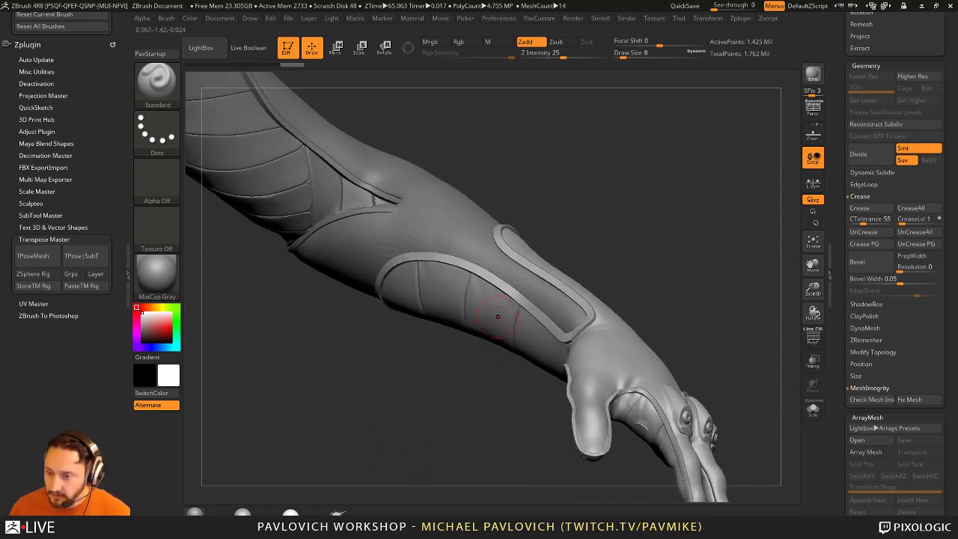
Step: Hide the glove hand by polygroup and split it off the sleeve with Split Hidden
{"action": "key", "text": "ctrl+shift"}
{"action": "left_click", "coordinate": [490, 320], "text": "ctrl+shift"}
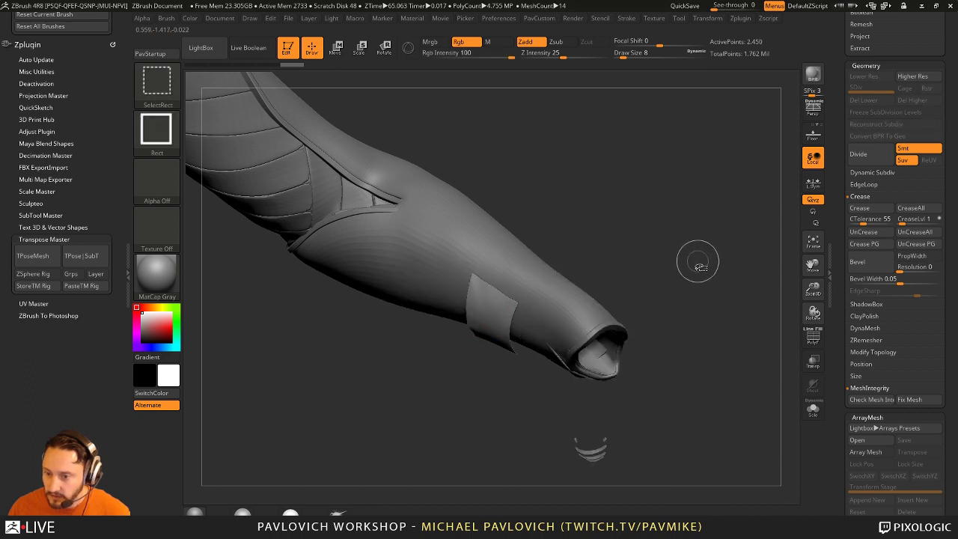
{"action": "left_click", "coordinate": [759, 316], "text": "ctrl+shift"}
{"action": "key", "text": "ctrl+shift"}
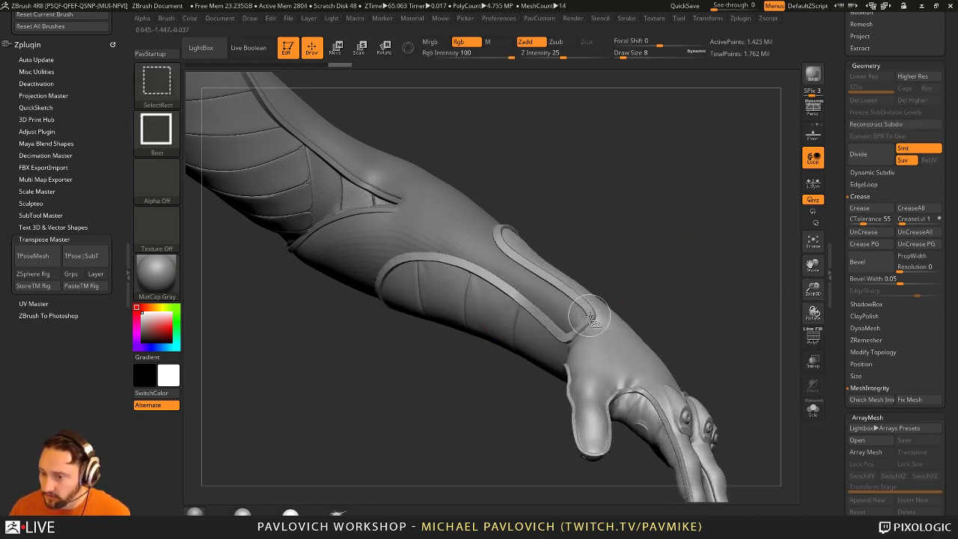
{"action": "left_click", "coordinate": [722, 298], "text": "ctrl+shift"}
{"action": "key", "text": "ctrl+shift"}
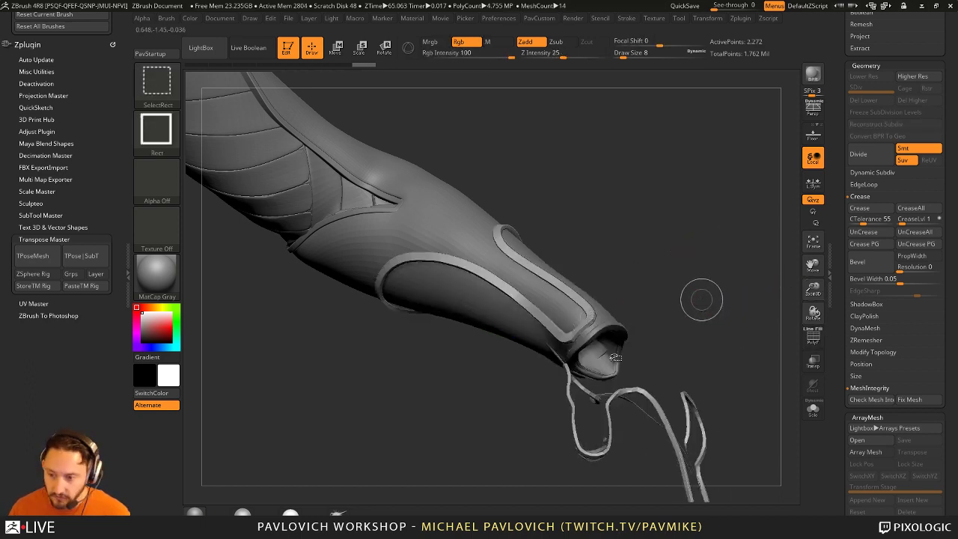
{"action": "left_click_drag", "start_coordinate": [734, 290], "coordinate": [670, 258]}
{"action": "key", "text": "space"}
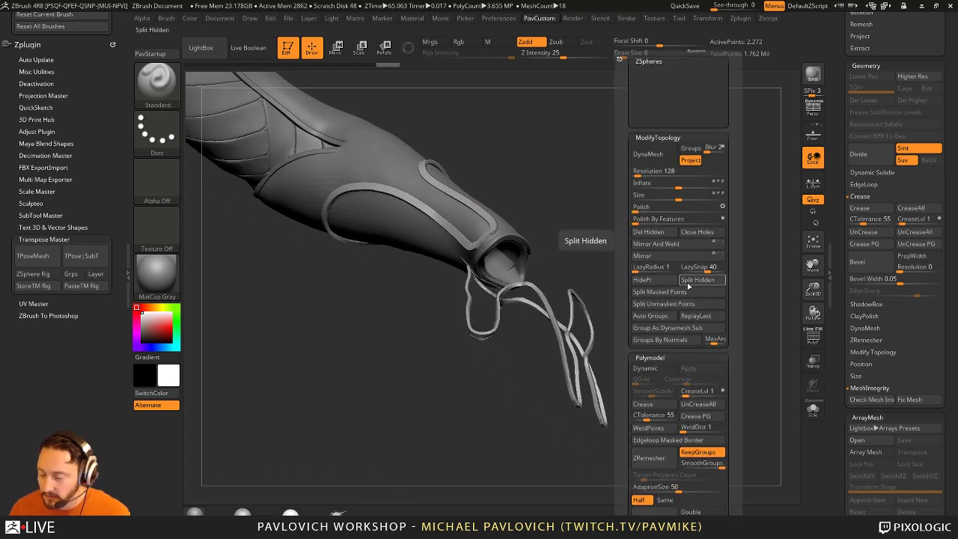
{"action": "left_click", "coordinate": [696, 279]}
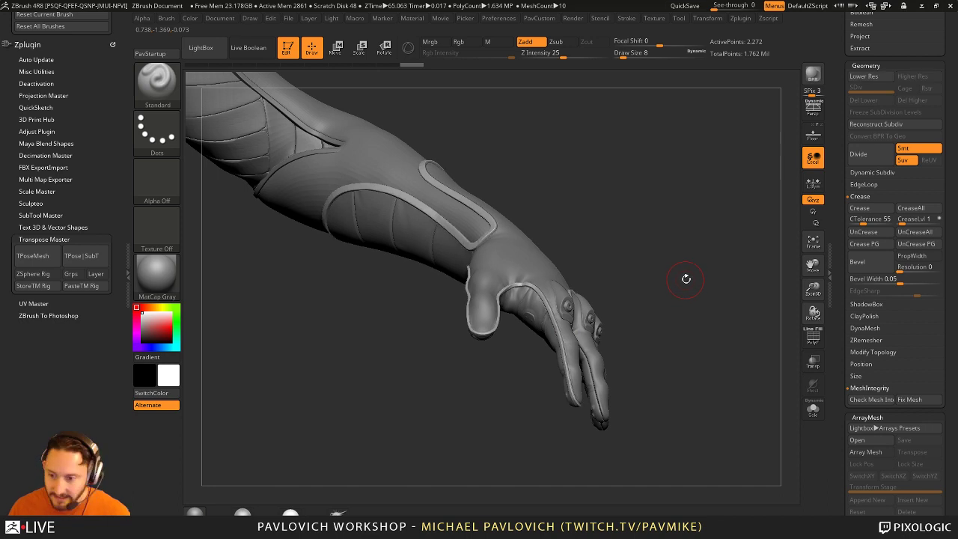
Step: Solo the hand, isolate the knuckle caps and split them off, then turn Solo off
{"action": "left_click_drag", "start_coordinate": [684, 278], "coordinate": [642, 268], "text": "alt"}
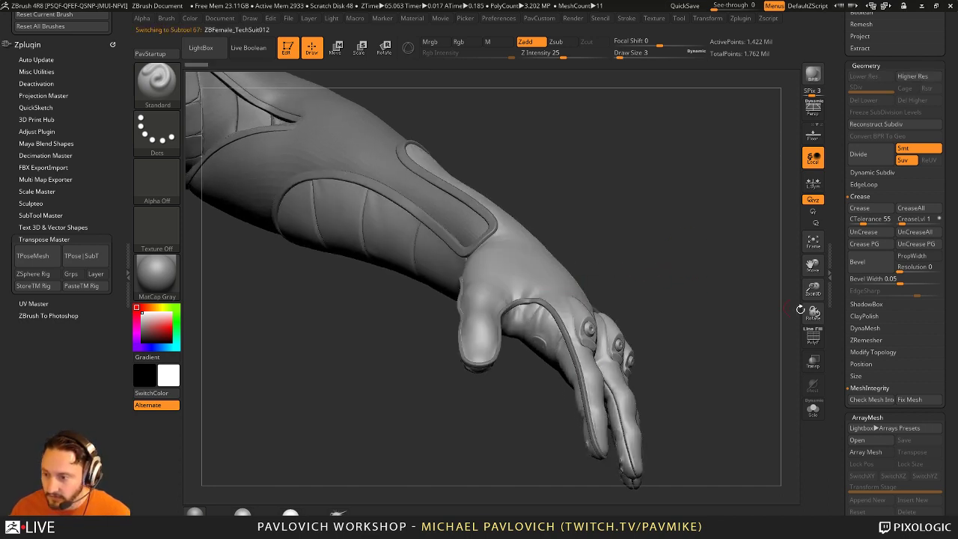
{"action": "left_click", "coordinate": [812, 408]}
{"action": "mouse_move", "coordinate": [716, 315]}
{"action": "left_mouse_down"}
{"action": "mouse_move", "coordinate": [707, 327]}
{"action": "mouse_move", "coordinate": [711, 295]}
{"action": "mouse_move", "coordinate": [675, 325]}
{"action": "mouse_move", "coordinate": [675, 317]}
{"action": "mouse_move", "coordinate": [718, 301]}
{"action": "mouse_move", "coordinate": [705, 321]}
{"action": "left_mouse_up"}
{"action": "key", "text": "ctrl+shift"}
{"action": "left_click", "coordinate": [529, 296], "text": "ctrl+shift"}
{"action": "key", "text": "space"}
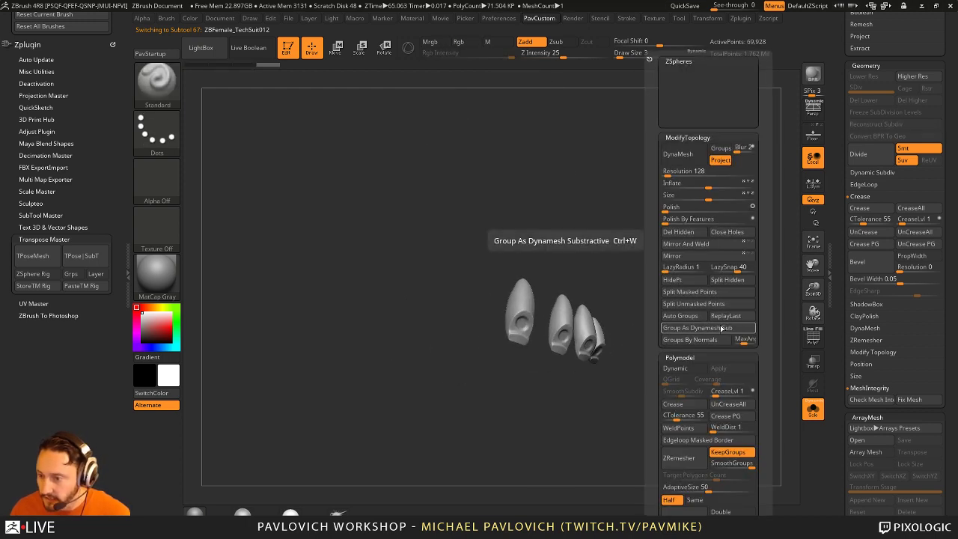
{"action": "left_click", "coordinate": [729, 280]}
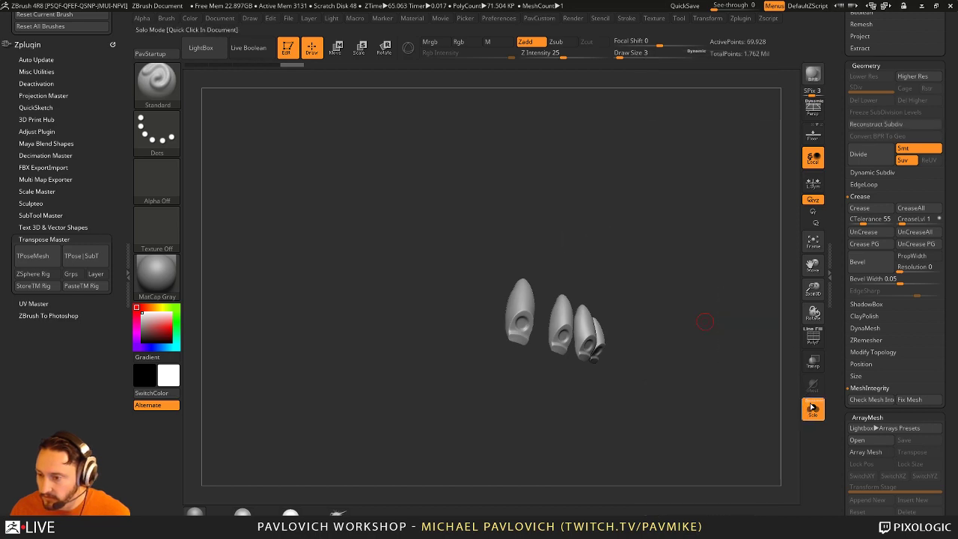
{"action": "left_click", "coordinate": [812, 408]}
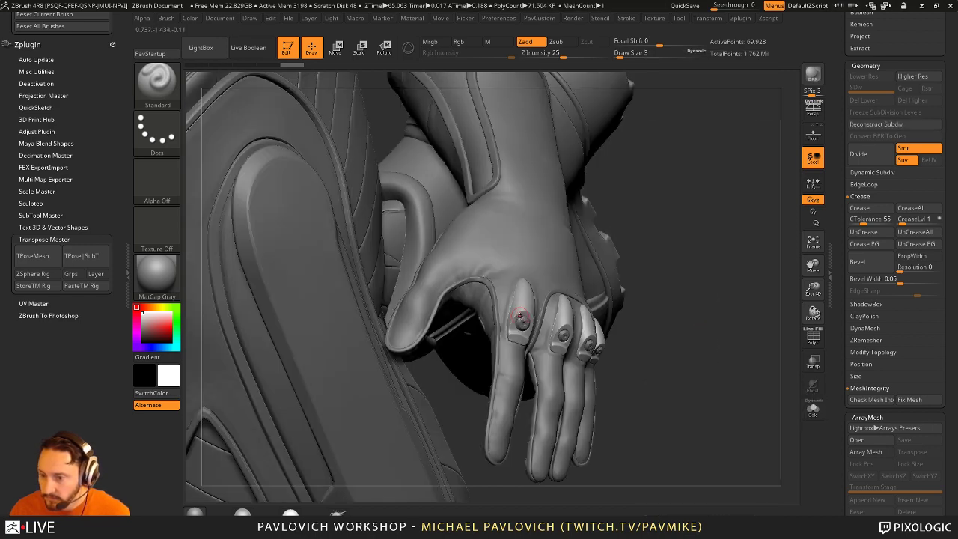
Step: Solo ZBFemale_TechSuit013_005 and isolate its palm plate and detailed hand in turn
{"action": "left_click", "coordinate": [544, 281], "text": "alt"}
{"action": "left_click", "coordinate": [812, 407]}
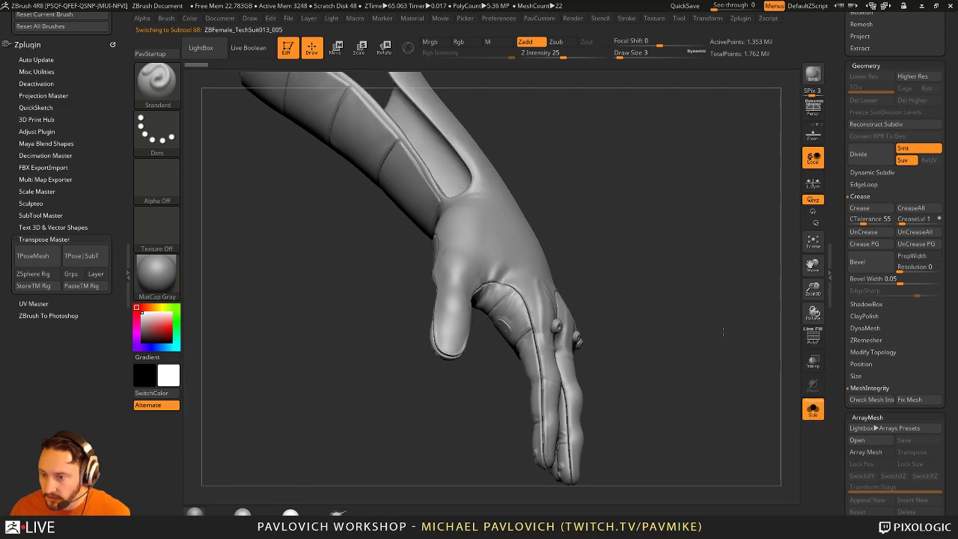
{"action": "left_click_drag", "start_coordinate": [723, 331], "coordinate": [724, 272]}
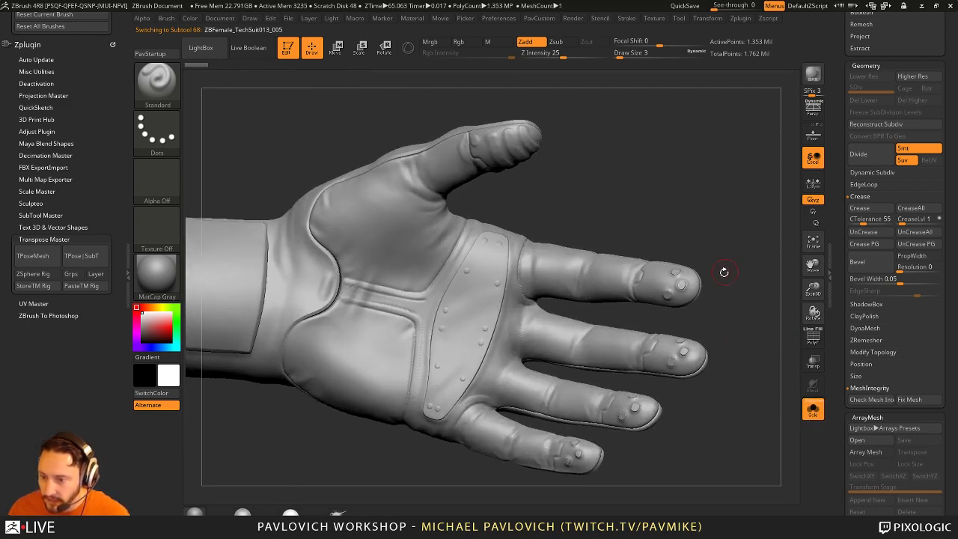
{"action": "left_click", "coordinate": [479, 307], "text": "ctrl+shift"}
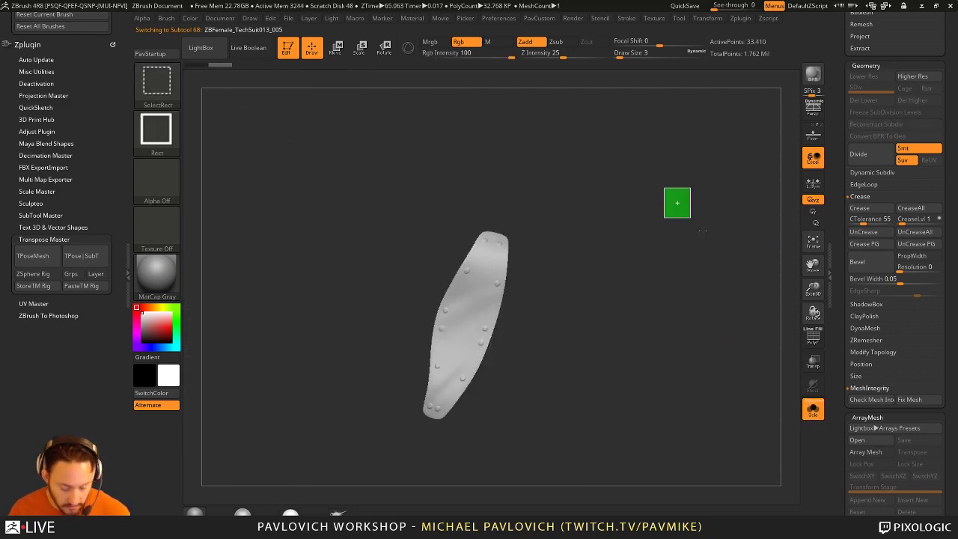
{"action": "left_click", "coordinate": [677, 202], "text": "ctrl+shift"}
{"action": "left_click_drag", "start_coordinate": [681, 284], "coordinate": [700, 296]}
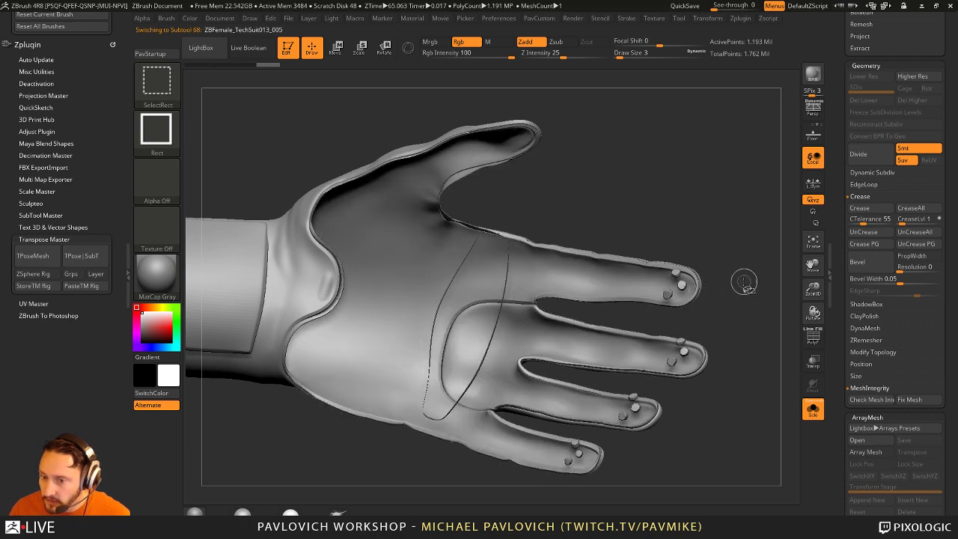
{"action": "left_click_drag", "start_coordinate": [742, 229], "coordinate": [723, 196]}
{"action": "left_click", "coordinate": [723, 189], "text": "ctrl+shift"}
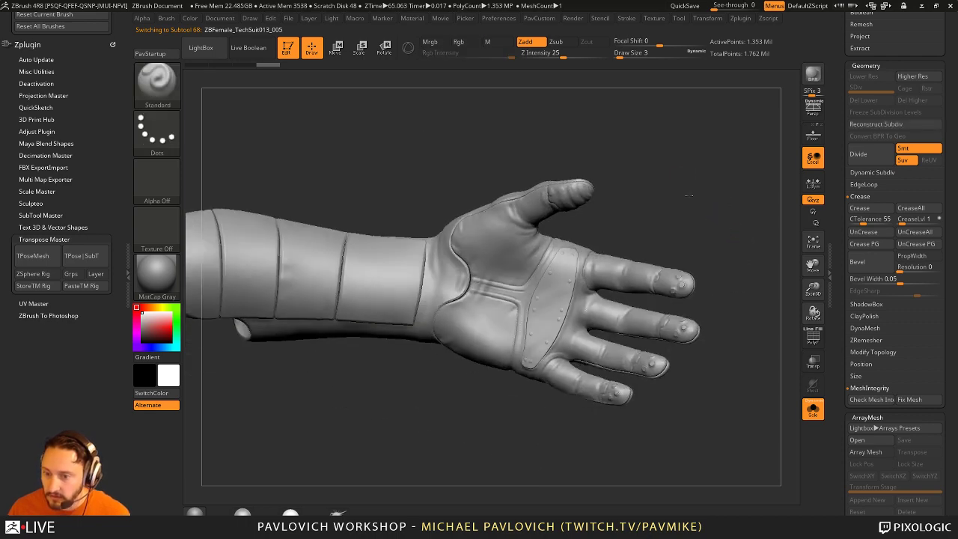
{"action": "left_click_drag", "start_coordinate": [722, 188], "coordinate": [635, 207]}
{"action": "left_click", "coordinate": [635, 207], "text": "ctrl+shift"}
{"action": "left_click_drag", "start_coordinate": [685, 169], "coordinate": [716, 214], "text": "ctrl+shift"}
{"action": "left_click", "coordinate": [716, 214], "text": "ctrl+shift"}
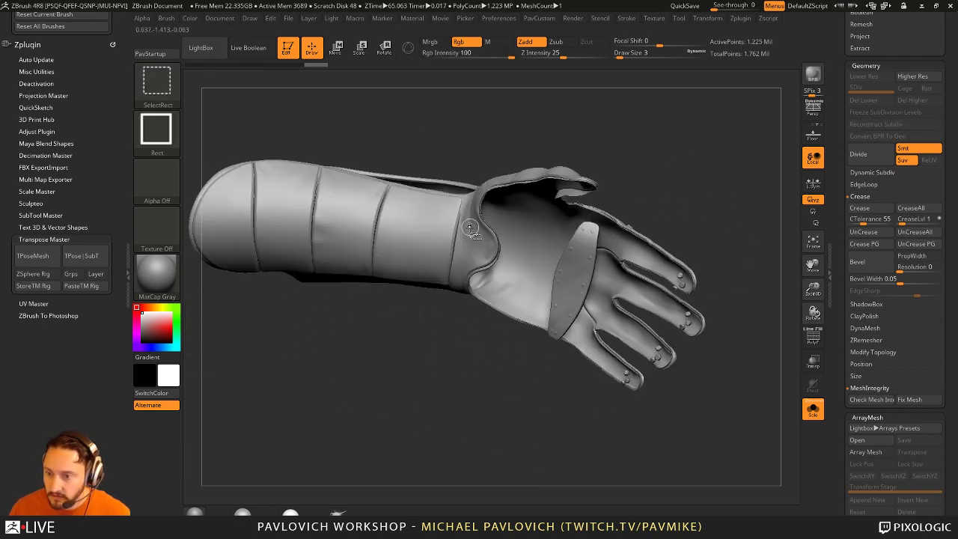
Step: Hide the three forearm bands and finger seam piece, then unhide the whole glove
{"action": "left_click", "coordinate": [348, 222], "text": "ctrl+alt+shift"}
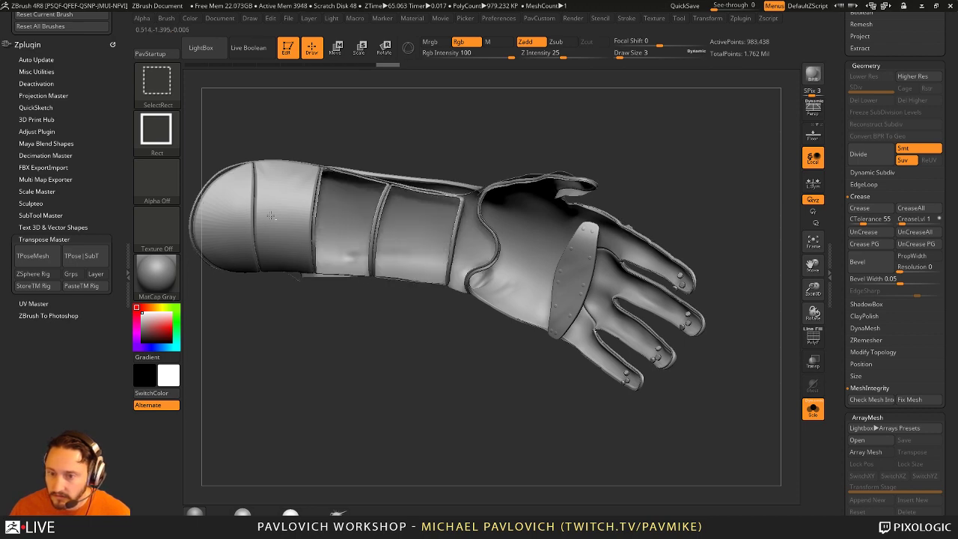
{"action": "left_click", "coordinate": [285, 223], "text": "ctrl+alt+shift"}
{"action": "left_click", "coordinate": [224, 225], "text": "ctrl+alt+shift"}
{"action": "mouse_move", "coordinate": [419, 314]}
{"action": "left_mouse_down"}
{"action": "mouse_move", "coordinate": [524, 269]}
{"action": "mouse_move", "coordinate": [598, 222]}
{"action": "mouse_move", "coordinate": [665, 244]}
{"action": "mouse_move", "coordinate": [586, 253]}
{"action": "left_mouse_up"}
{"action": "left_click", "coordinate": [385, 326], "text": "ctrl+alt+shift"}
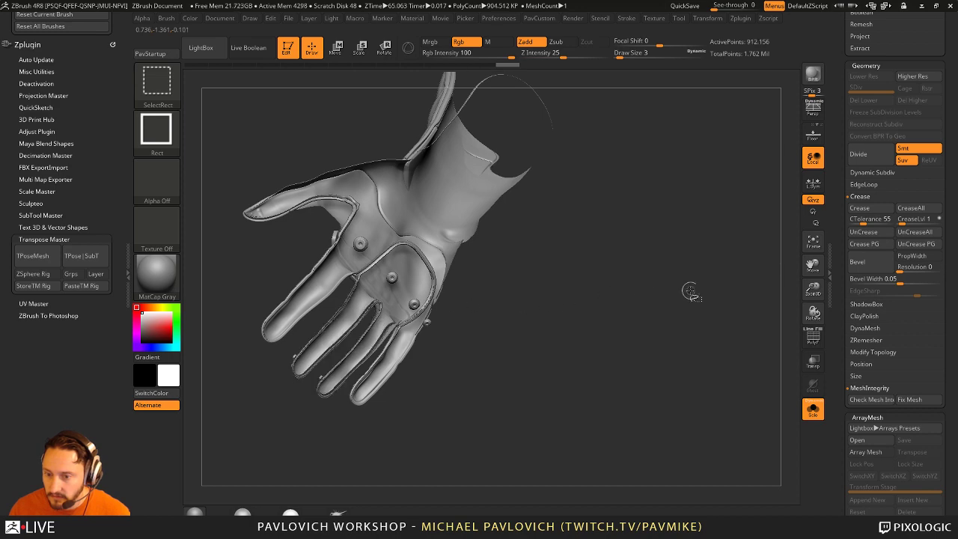
{"action": "left_click_drag", "start_coordinate": [676, 293], "coordinate": [685, 284]}
{"action": "left_click", "coordinate": [685, 284], "text": "ctrl+shift"}
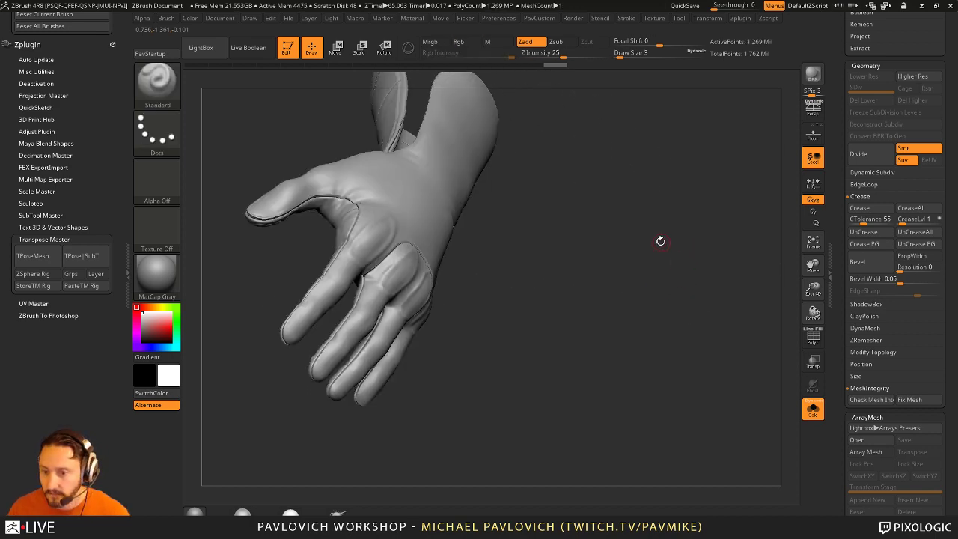
{"action": "left_click_drag", "start_coordinate": [659, 239], "coordinate": [716, 314]}
{"action": "key", "text": "shift+space"}
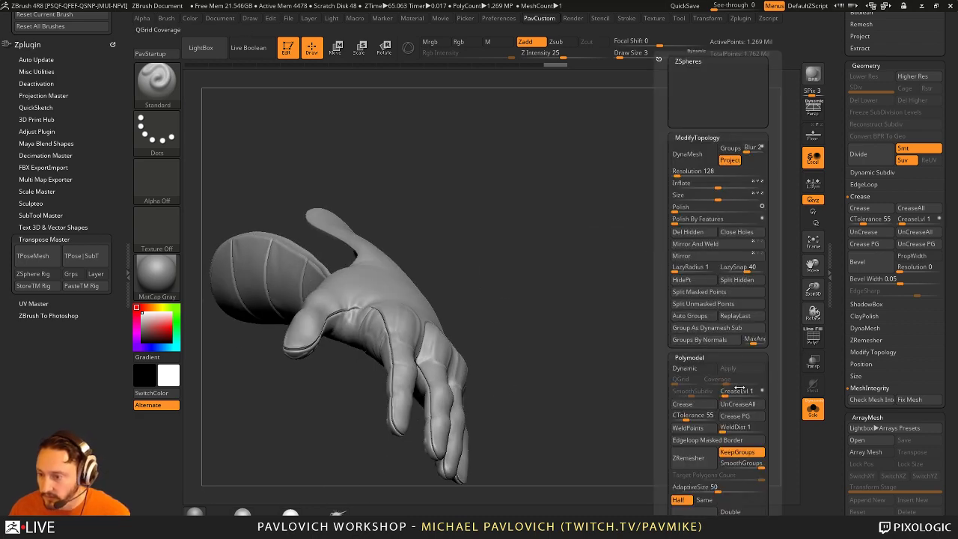
Step: Reconstruct the glove's lower subdivision levels, return it to SDiv 4, and turn Solo off
{"action": "scroll", "coordinate": [890, 224], "scroll_direction": "up", "scroll_amount": 3}
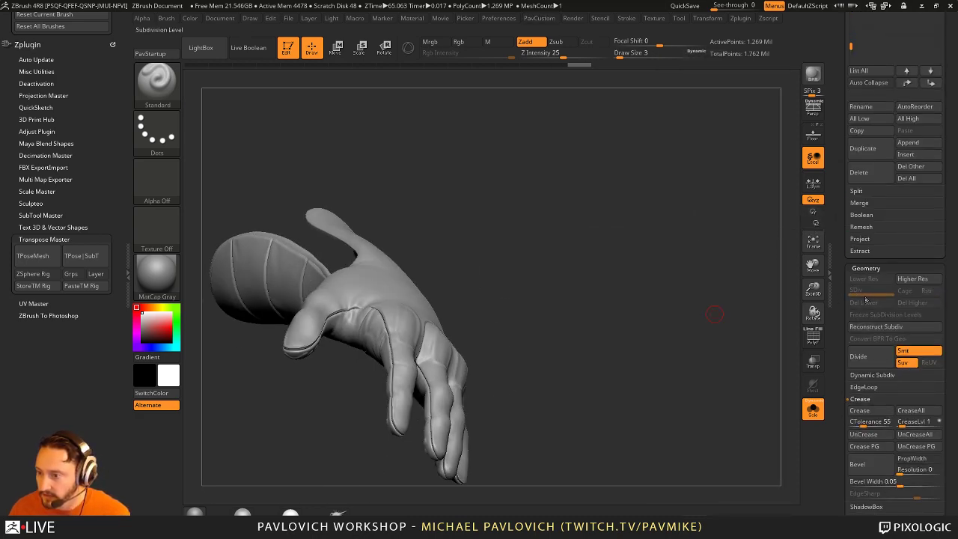
{"action": "left_click", "coordinate": [890, 327]}
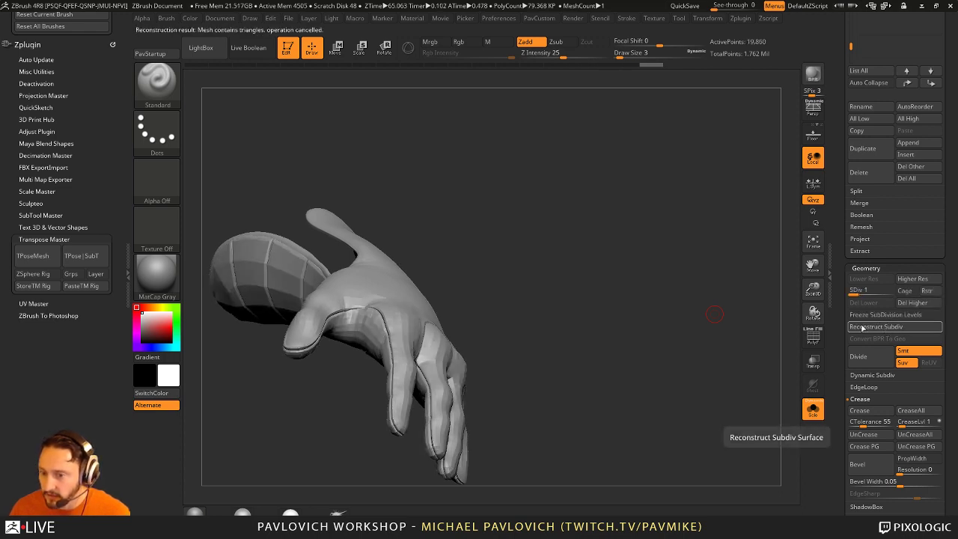
{"action": "left_click_drag", "start_coordinate": [679, 320], "coordinate": [712, 355]}
{"action": "left_click_drag", "start_coordinate": [886, 292], "coordinate": [892, 292]}
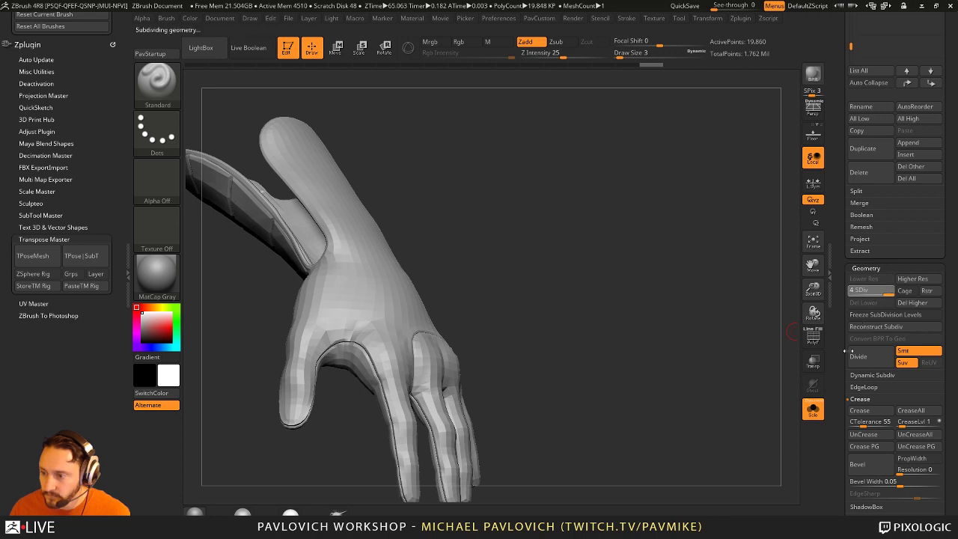
{"action": "left_click", "coordinate": [813, 408]}
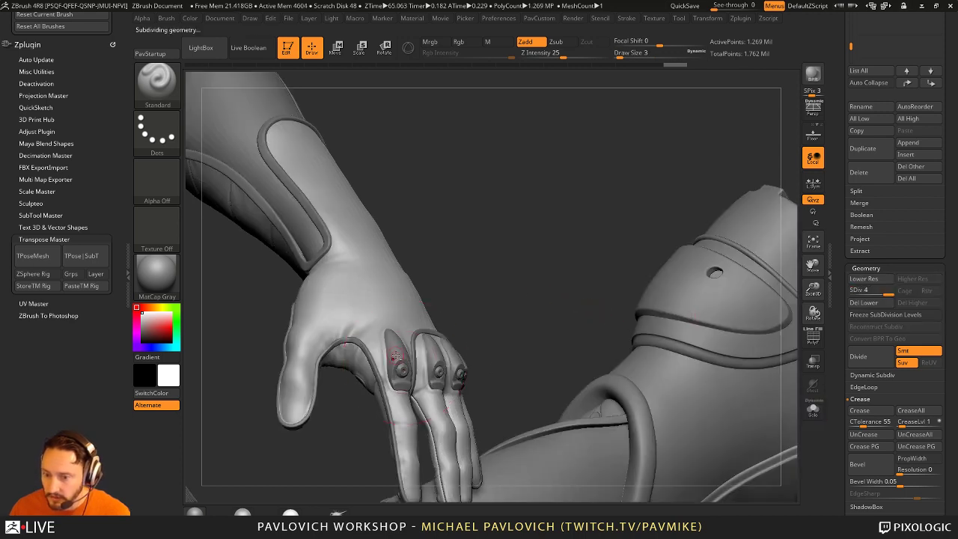
Step: Try Reconstruct Subdiv on ZBFemale_TechSuit012, which fails on triangles, then select ZBFemale_TechSuit013_006
{"action": "left_click", "coordinate": [402, 367], "text": "alt"}
{"action": "left_click_drag", "start_coordinate": [473, 248], "coordinate": [658, 306]}
{"action": "left_click", "coordinate": [888, 327]}
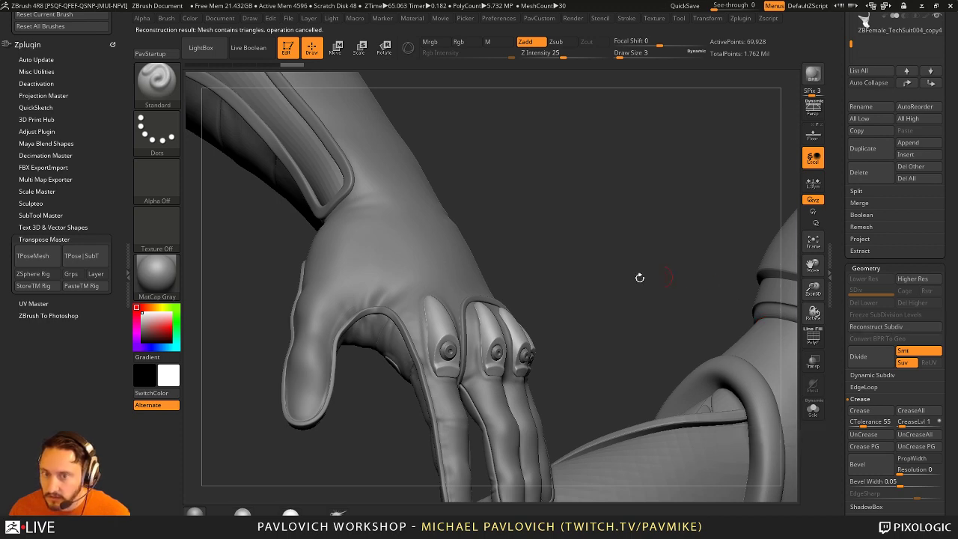
{"action": "left_click_drag", "start_coordinate": [616, 284], "coordinate": [524, 341]}
{"action": "left_click", "coordinate": [503, 352], "text": "alt"}
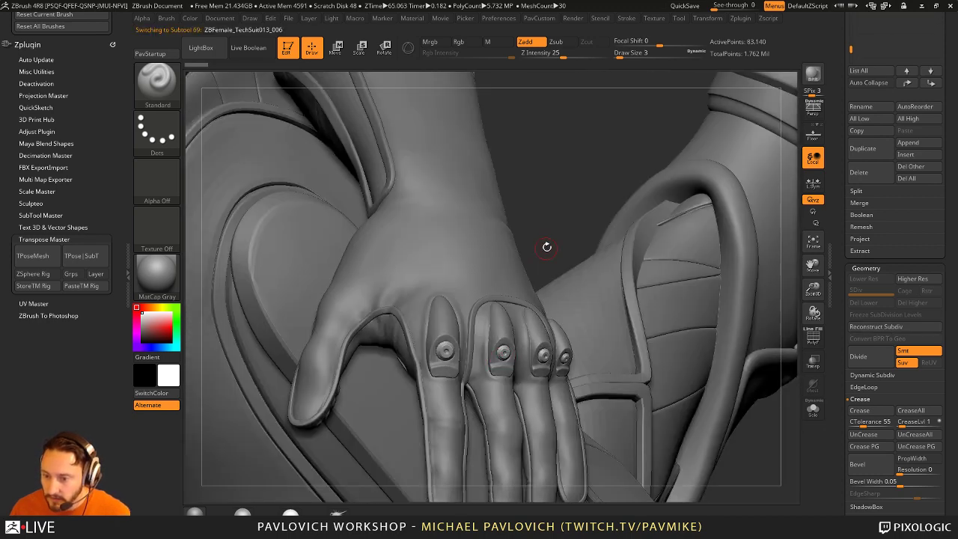
Step: Solo the glove hand pieces, select them by rectangle, and delete their lower subdivision levels
{"action": "left_click_drag", "start_coordinate": [547, 248], "coordinate": [607, 248]}
{"action": "left_click", "coordinate": [813, 409]}
{"action": "left_click_drag", "start_coordinate": [660, 357], "coordinate": [656, 290]}
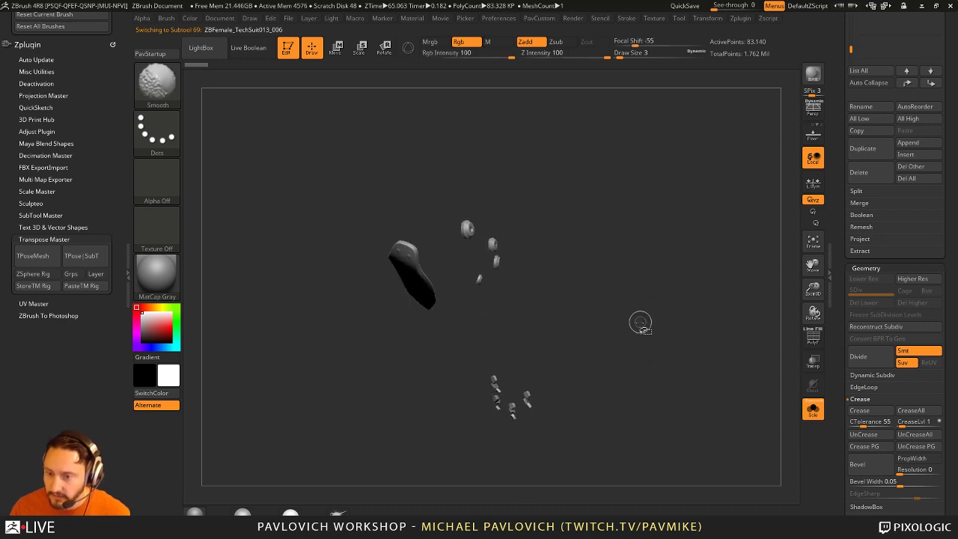
{"action": "left_click_drag", "start_coordinate": [440, 350], "coordinate": [558, 425], "text": "ctrl+shift"}
{"action": "key", "text": "space"}
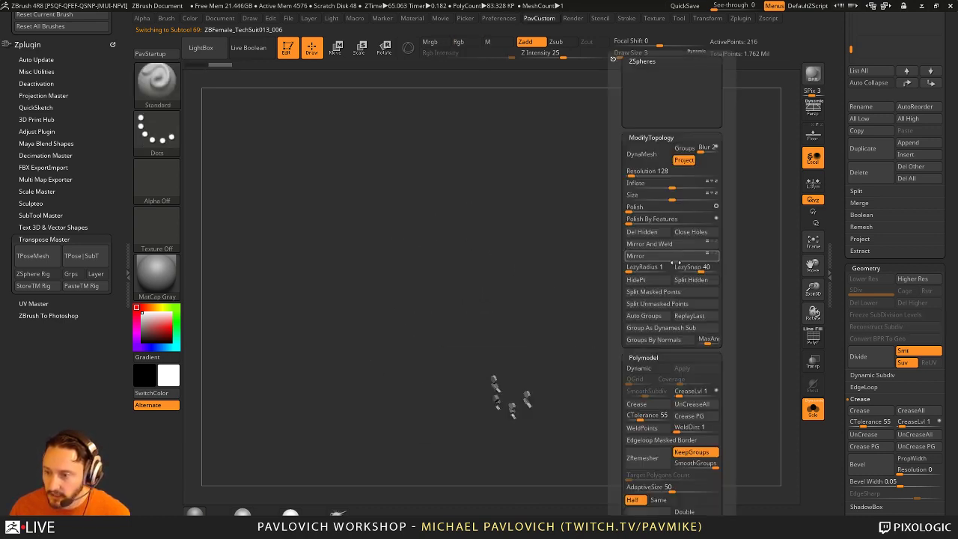
{"action": "left_click", "coordinate": [696, 273]}
{"action": "left_click", "coordinate": [817, 409]}
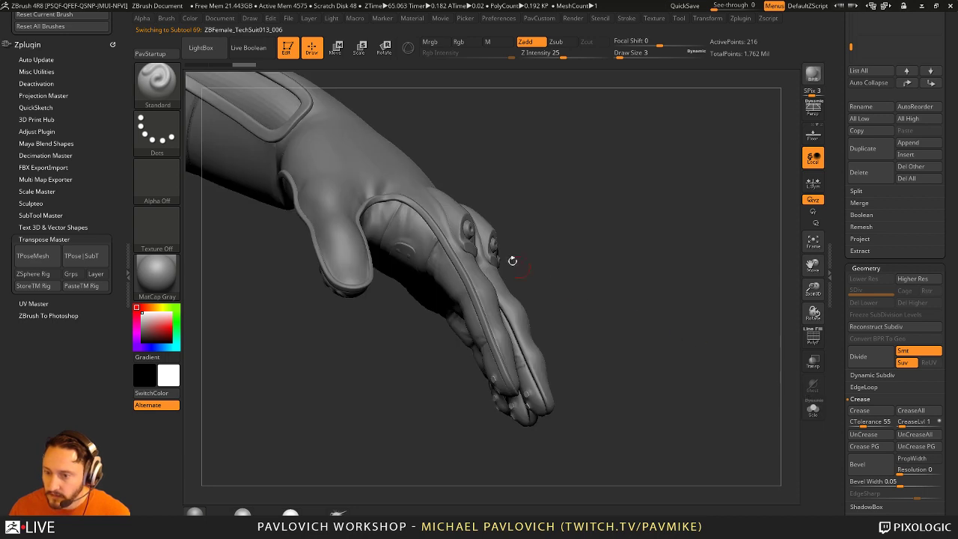
Step: Delete the eyelet pieces' lower subdivision levels, then show the full tech-suit model
{"action": "left_click", "coordinate": [470, 226], "text": "alt"}
{"action": "left_click", "coordinate": [813, 410]}
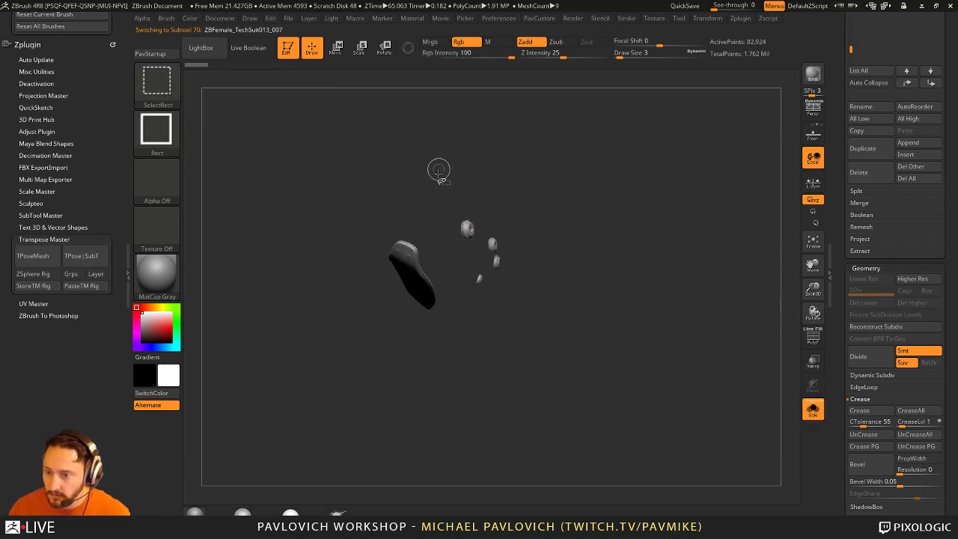
{"action": "key", "text": "space"}
{"action": "left_click", "coordinate": [696, 280]}
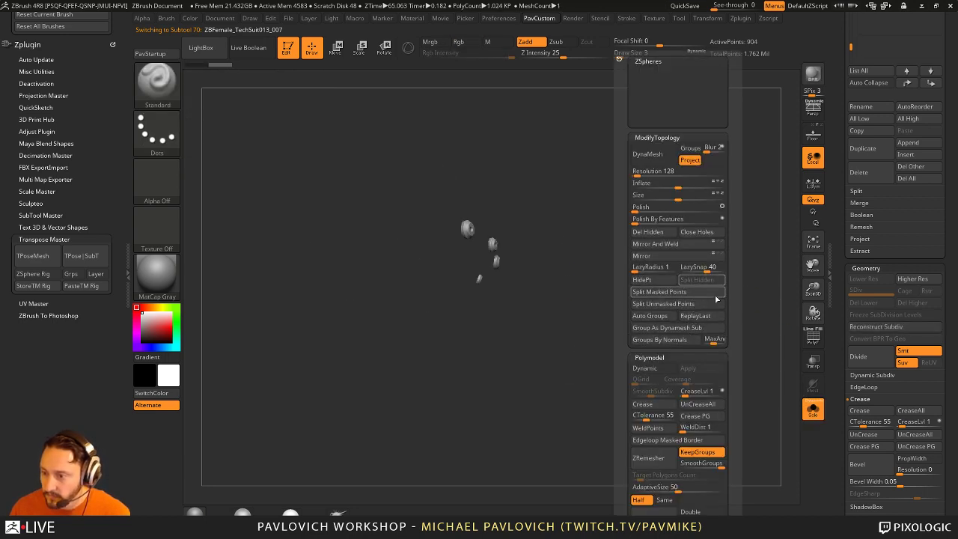
{"action": "left_click", "coordinate": [814, 408]}
{"action": "left_click_drag", "start_coordinate": [644, 241], "coordinate": [577, 280]}
Step: Select the glove hand subtool ZBFemale_TechSuit013_008 and frame the whole figure
{"action": "left_click", "coordinate": [567, 364], "text": "alt"}
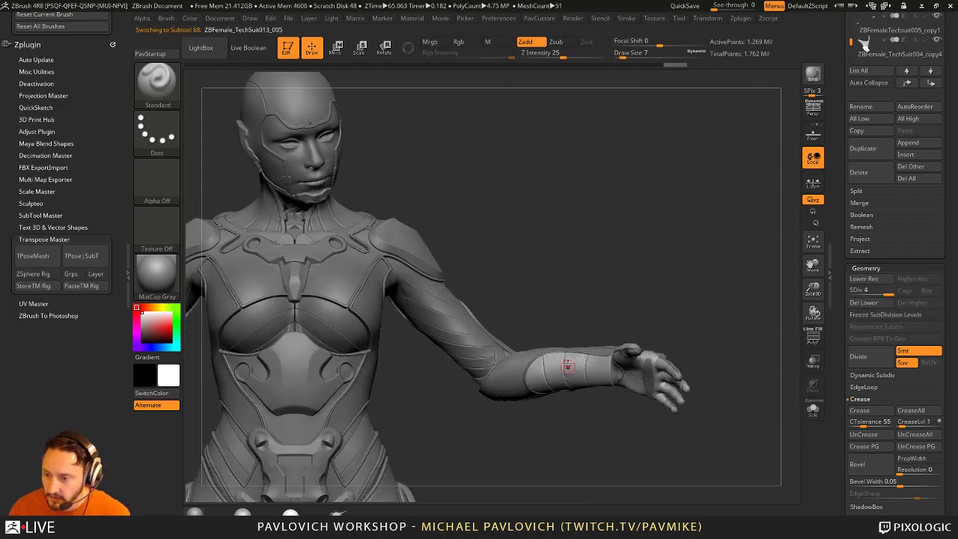
{"action": "left_click_drag", "start_coordinate": [587, 229], "coordinate": [729, 263]}
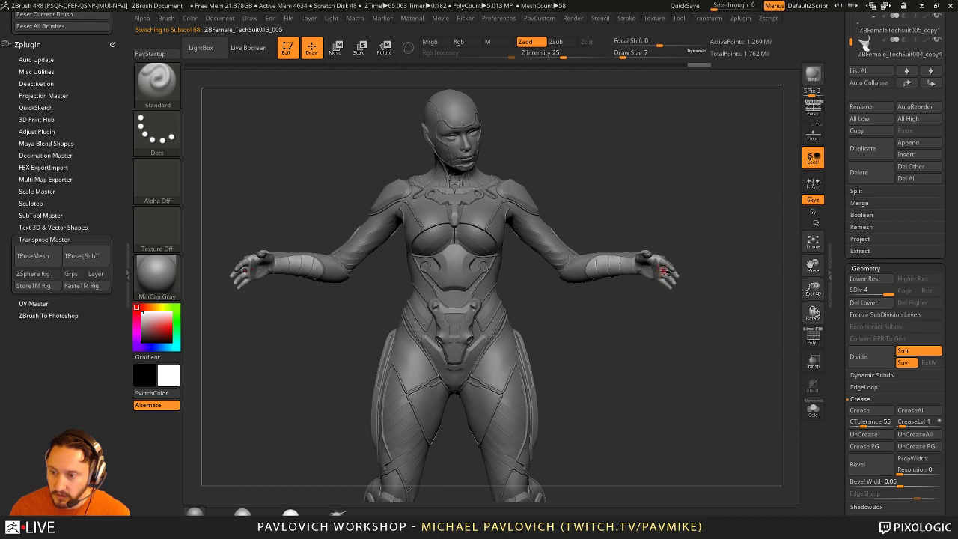
{"action": "mouse_move", "coordinate": [697, 221]}
{"action": "left_mouse_down", "text": "alt"}
{"action": "mouse_move", "coordinate": [679, 223]}
{"action": "mouse_move", "coordinate": [690, 294]}
{"action": "left_mouse_up", "text": "alt"}
{"action": "key", "text": "bracketleft"}
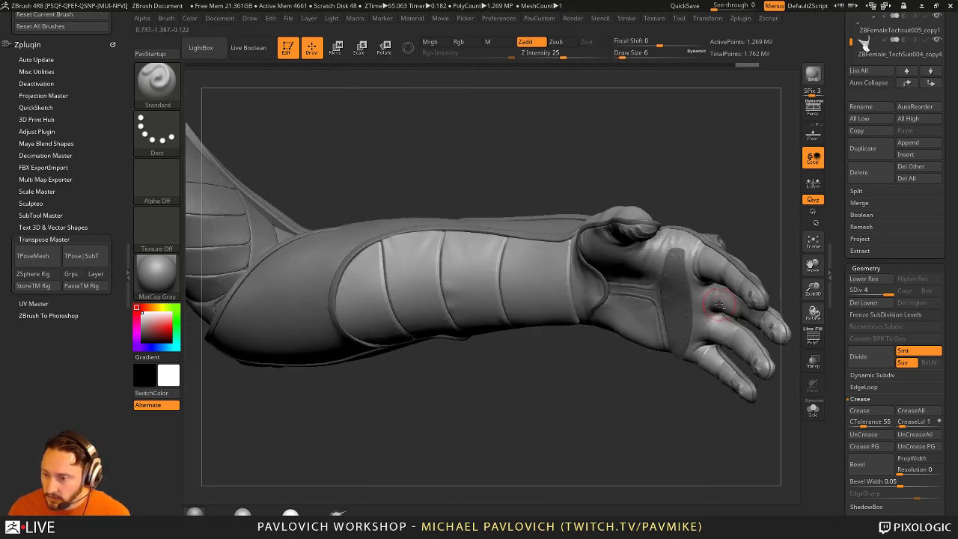
{"action": "left_click", "coordinate": [690, 294], "text": "alt"}
{"action": "left_click", "coordinate": [679, 303], "text": "alt"}
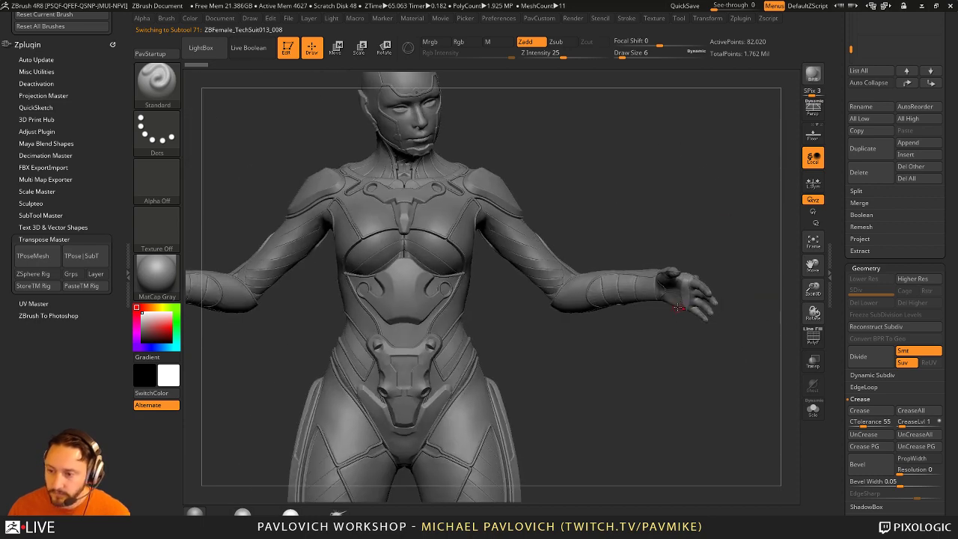
{"action": "key", "text": "f"}
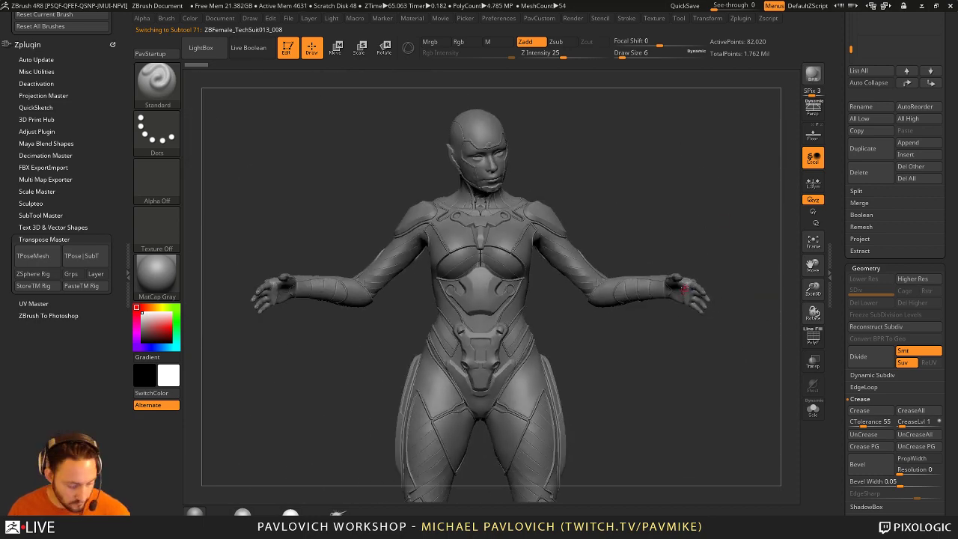
{"action": "mouse_move", "coordinate": [712, 234]}
{"action": "left_mouse_down"}
{"action": "mouse_move", "coordinate": [733, 246]}
{"action": "mouse_move", "coordinate": [681, 247]}
{"action": "mouse_move", "coordinate": [753, 249]}
{"action": "mouse_move", "coordinate": [683, 252]}
{"action": "left_mouse_up"}
{"action": "key", "text": "s"}
{"action": "left_click", "coordinate": [694, 246]}
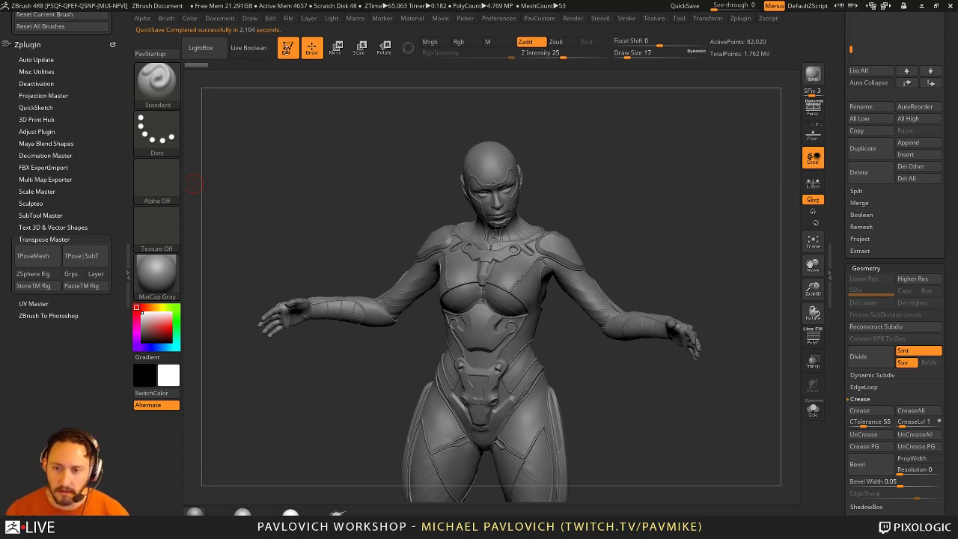
Step: Load Nickz_humanMaleAverage from LightBox's Tool tab and request Del Other on its subtools
{"action": "scroll", "coordinate": [840, 236], "scroll_direction": "up", "scroll_amount": 5}
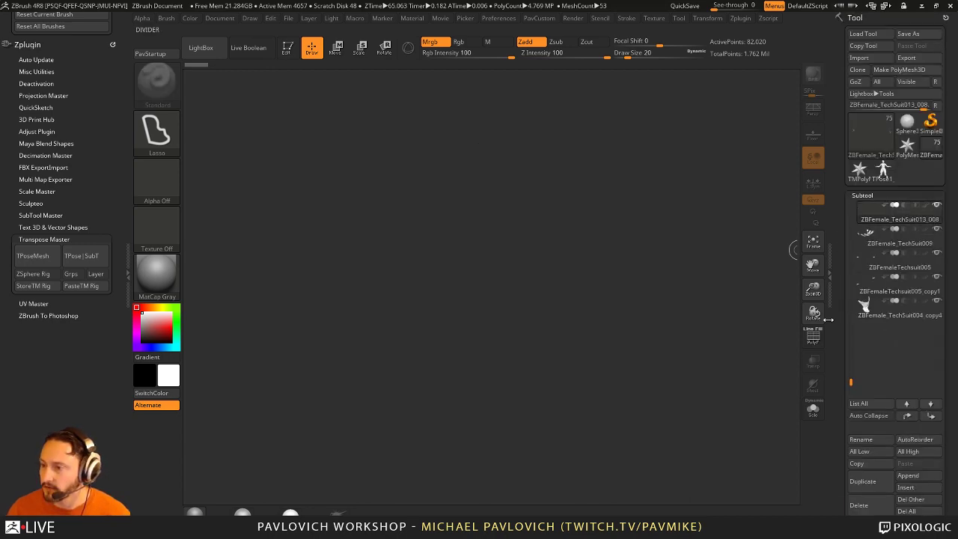
{"action": "mouse_move", "coordinate": [871, 134]}
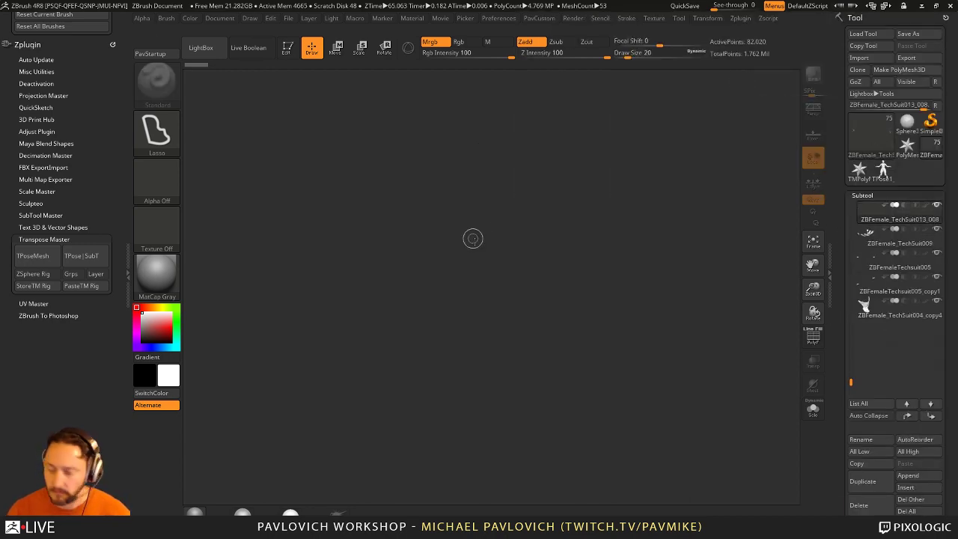
{"action": "key", "text": "comma"}
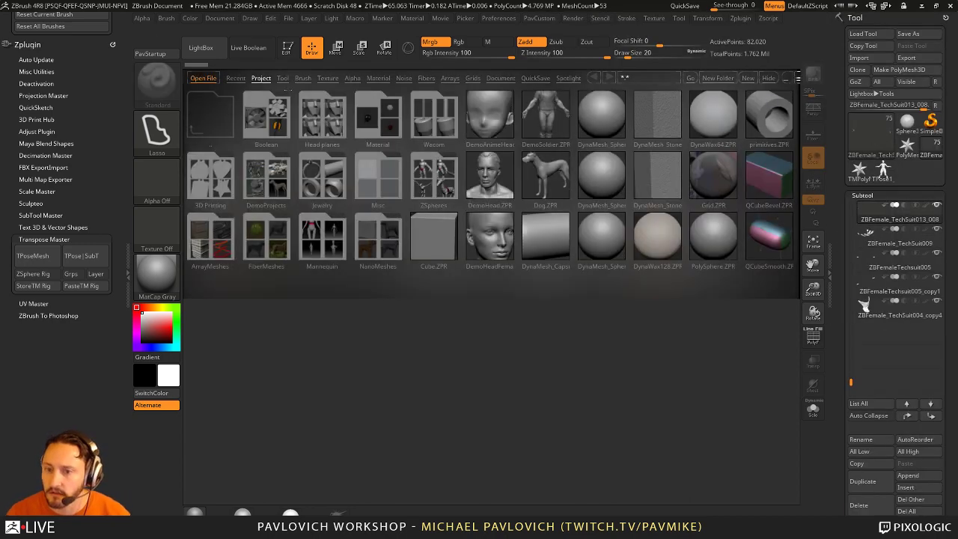
{"action": "left_click", "coordinate": [282, 78]}
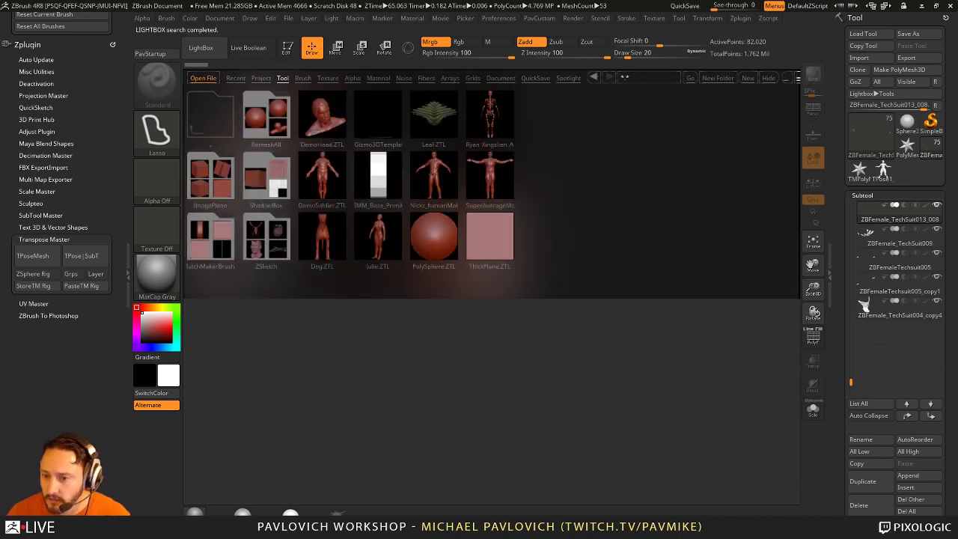
{"action": "double_click", "coordinate": [434, 178]}
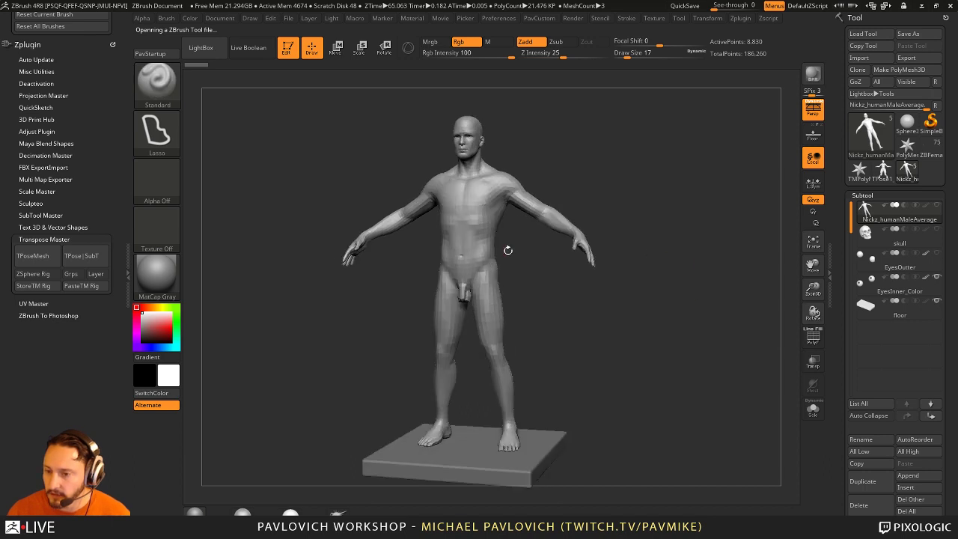
{"action": "scroll", "coordinate": [823, 310], "scroll_direction": "down", "scroll_amount": 2}
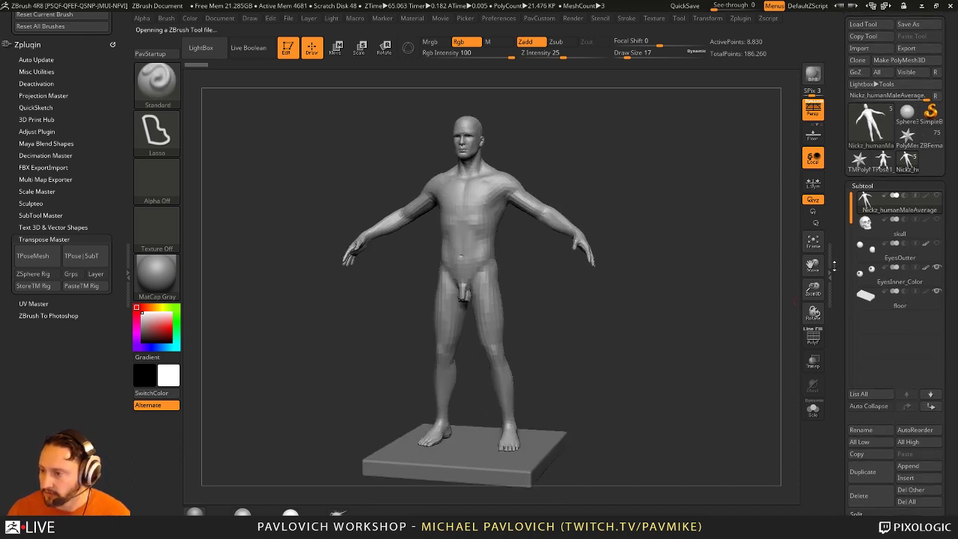
{"action": "scroll", "coordinate": [833, 265], "scroll_direction": "down", "scroll_amount": 4}
Step: Confirm deleting all other subtools, keeping only the male body
{"action": "left_click", "coordinate": [905, 324]}
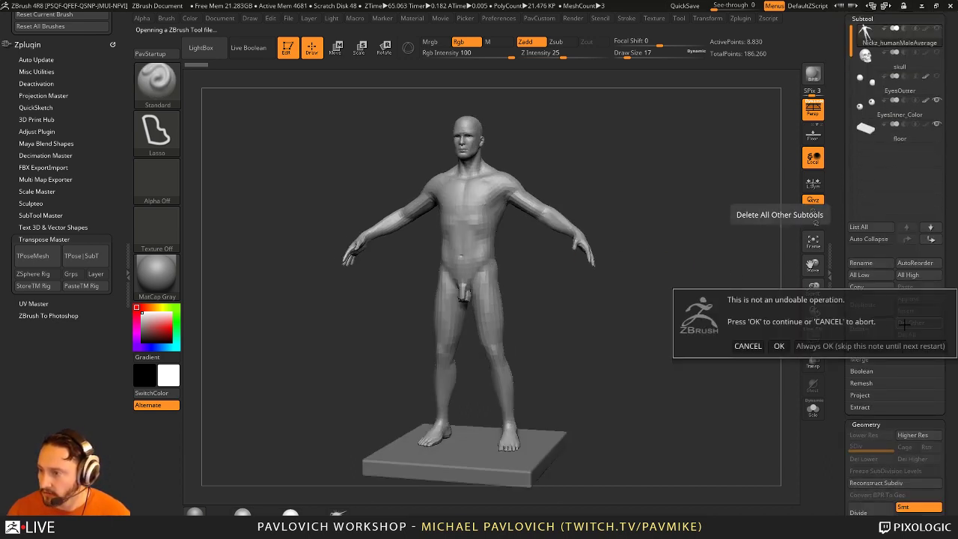
{"action": "left_click", "coordinate": [827, 346]}
{"action": "scroll", "coordinate": [848, 238], "scroll_direction": "down", "scroll_amount": 10}
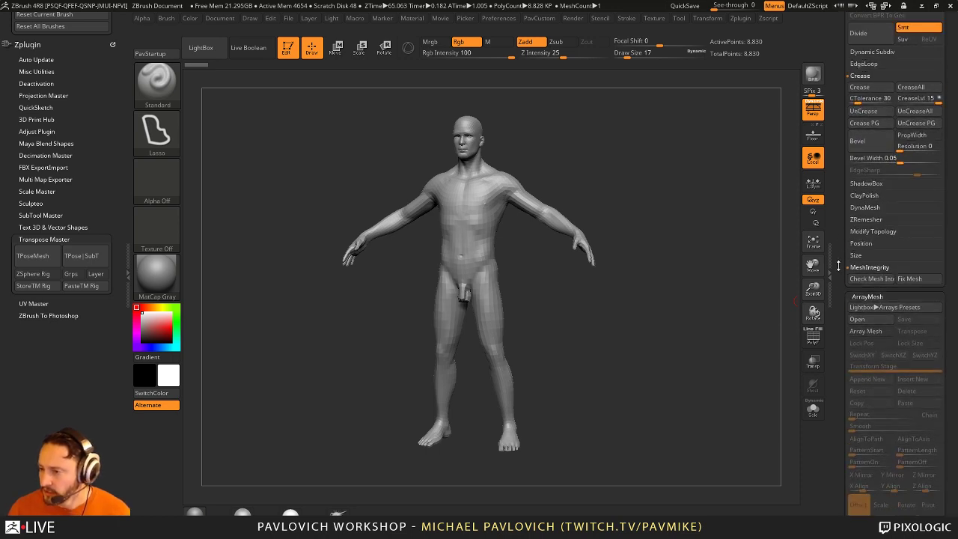
{"action": "scroll", "coordinate": [844, 247], "scroll_direction": "down", "scroll_amount": 3}
Step: In Layers, toggle armsUp, armsToSide and mouthOpen, and set armsUp strength to 0
{"action": "left_click", "coordinate": [856, 192], "text": "shift"}
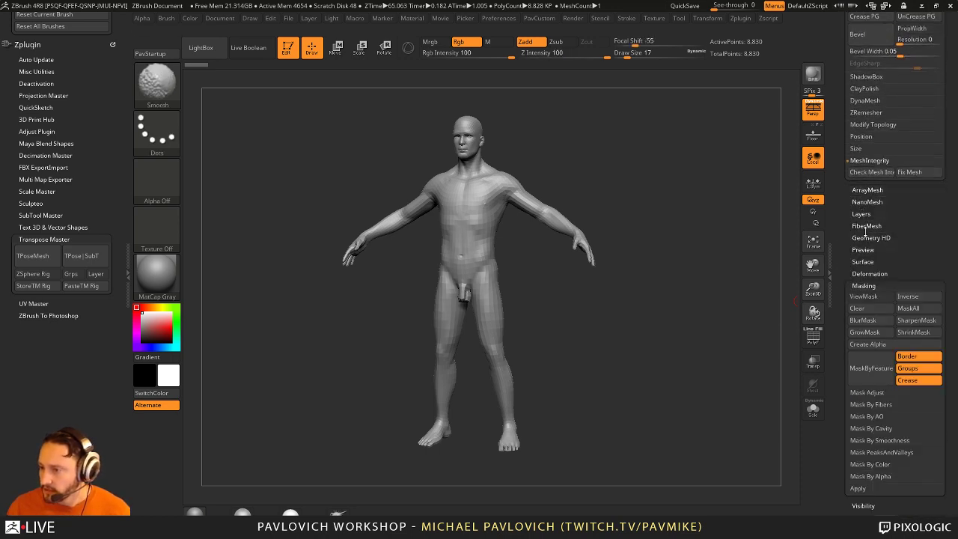
{"action": "left_click", "coordinate": [863, 285]}
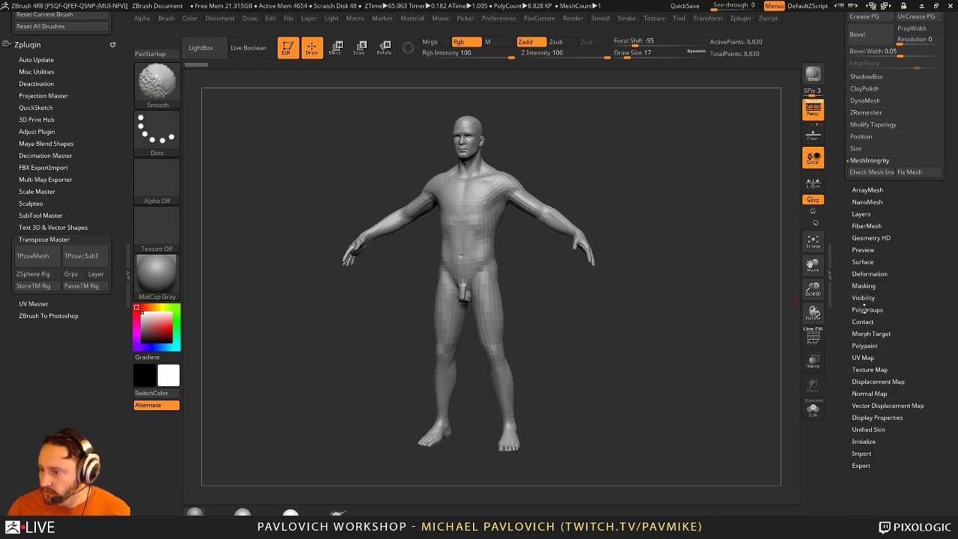
{"action": "left_click", "coordinate": [861, 214]}
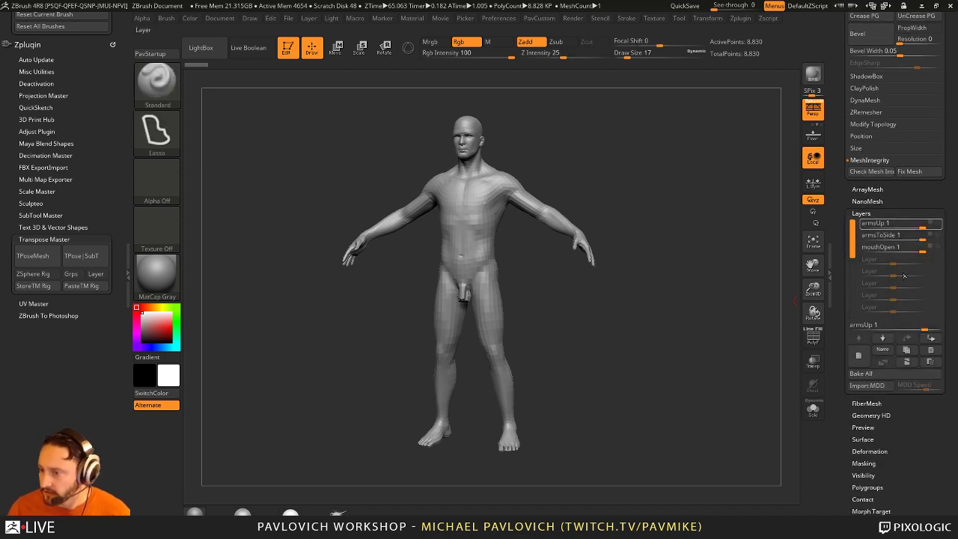
{"action": "left_click", "coordinate": [942, 224]}
{"action": "left_click", "coordinate": [939, 235]}
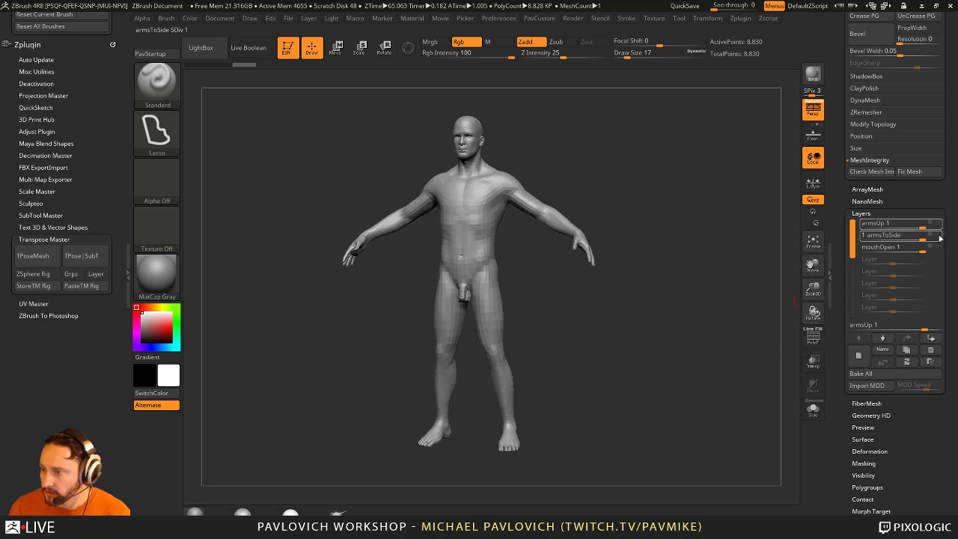
{"action": "left_click", "coordinate": [939, 236]}
{"action": "left_click", "coordinate": [897, 247]}
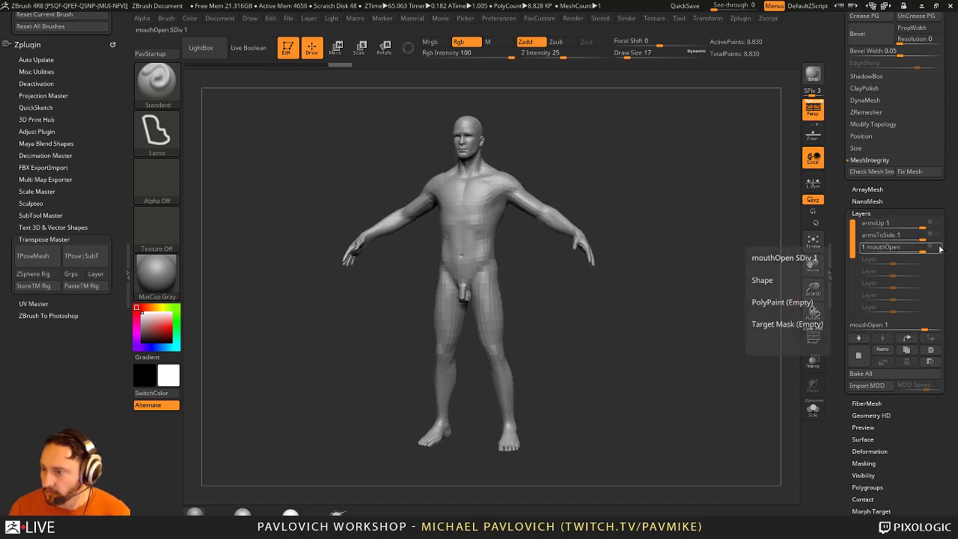
{"action": "left_click", "coordinate": [921, 227]}
{"action": "left_click_drag", "start_coordinate": [921, 227], "coordinate": [894, 238]}
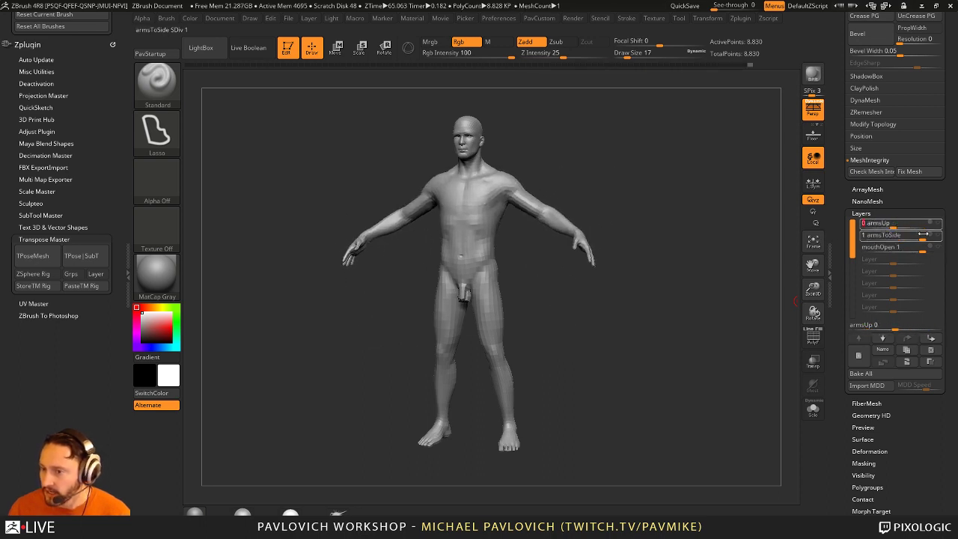
Step: Bake all pose layers, then mask the body and rotate one arm down with Transpose
{"action": "left_click", "coordinate": [861, 373]}
{"action": "left_click_drag", "start_coordinate": [674, 301], "coordinate": [601, 230]}
{"action": "key", "text": "w"}
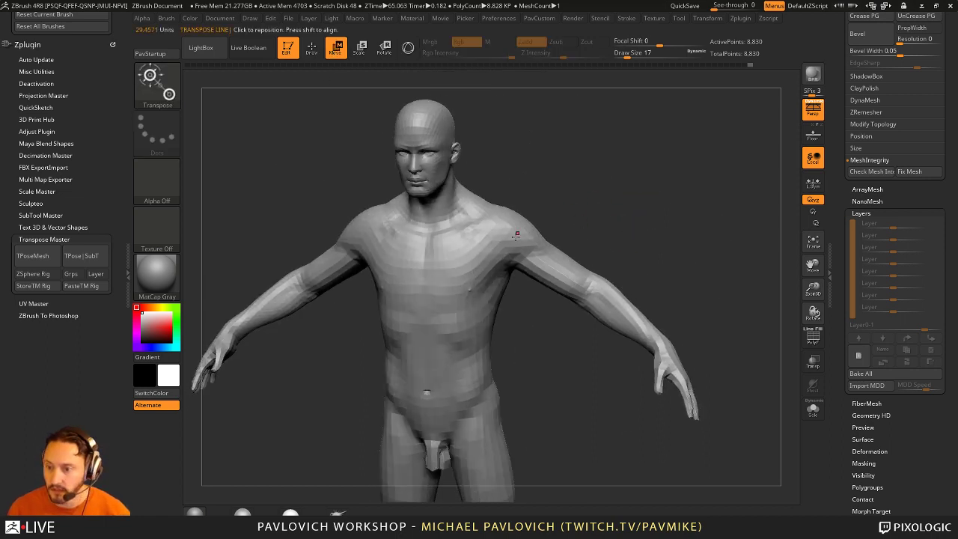
{"action": "left_click_drag", "start_coordinate": [518, 233], "coordinate": [603, 123]}
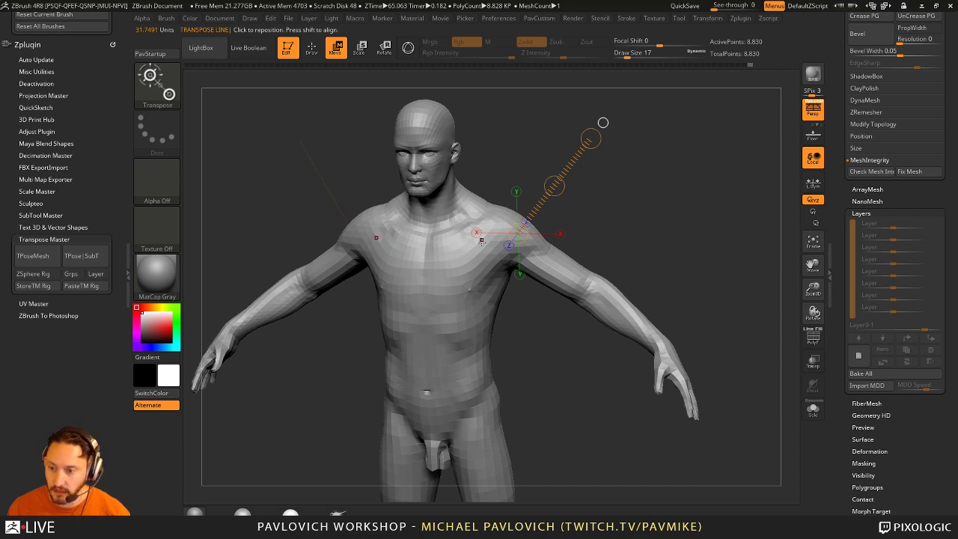
{"action": "left_click", "coordinate": [651, 352], "text": "ctrl"}
{"action": "mouse_move", "coordinate": [487, 247]}
{"action": "left_mouse_down"}
{"action": "mouse_move", "coordinate": [599, 314]}
{"action": "mouse_move", "coordinate": [658, 404]}
{"action": "mouse_move", "coordinate": [673, 385]}
{"action": "mouse_move", "coordinate": [655, 393]}
{"action": "left_mouse_up"}
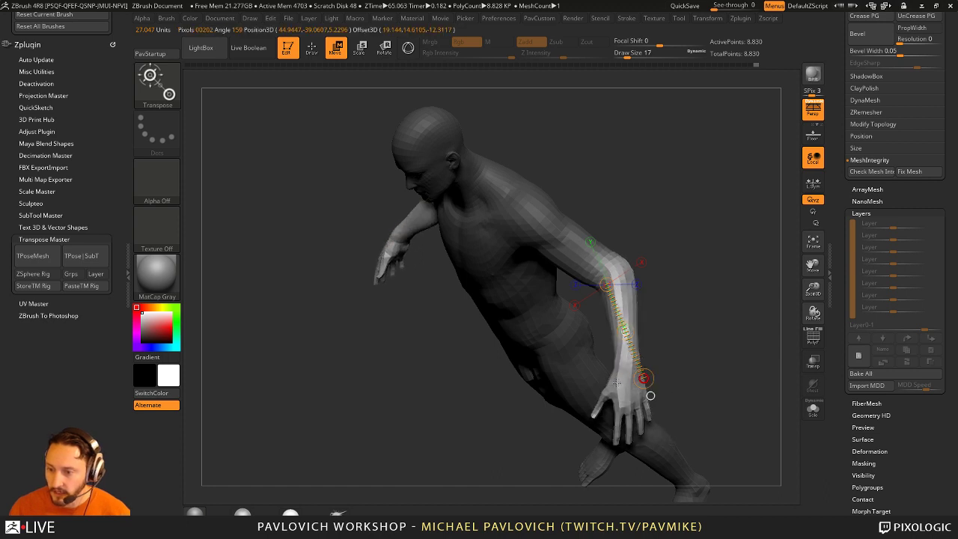
{"action": "key", "text": "r"}
{"action": "mouse_move", "coordinate": [643, 378]}
{"action": "left_mouse_down"}
{"action": "mouse_move", "coordinate": [632, 369]}
{"action": "mouse_move", "coordinate": [711, 289]}
{"action": "left_mouse_up"}
{"action": "key", "text": "q"}
{"action": "left_click", "coordinate": [710, 285], "text": "ctrl"}
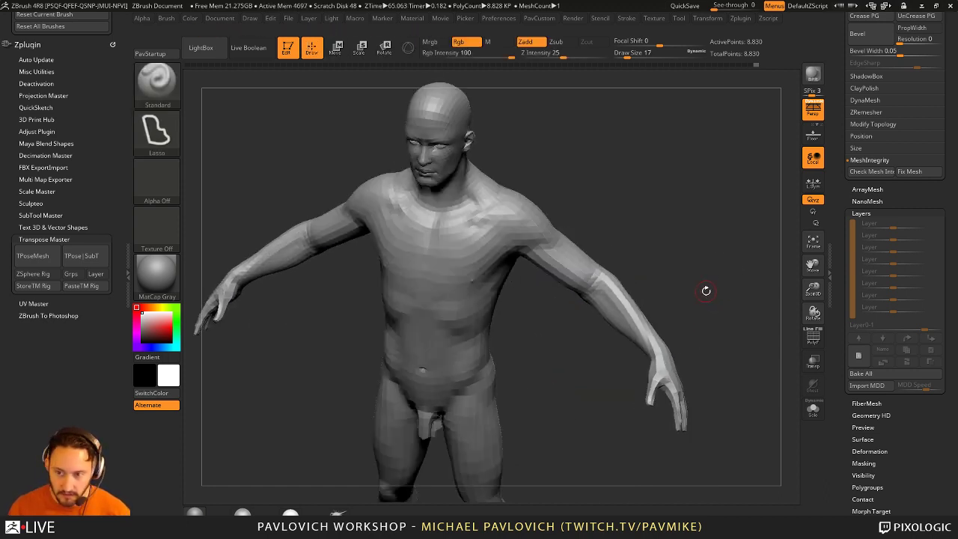
Step: Try repositioning the arm with the 3D gizmo, undo it, and start masking the right hand
{"action": "key", "text": "w"}
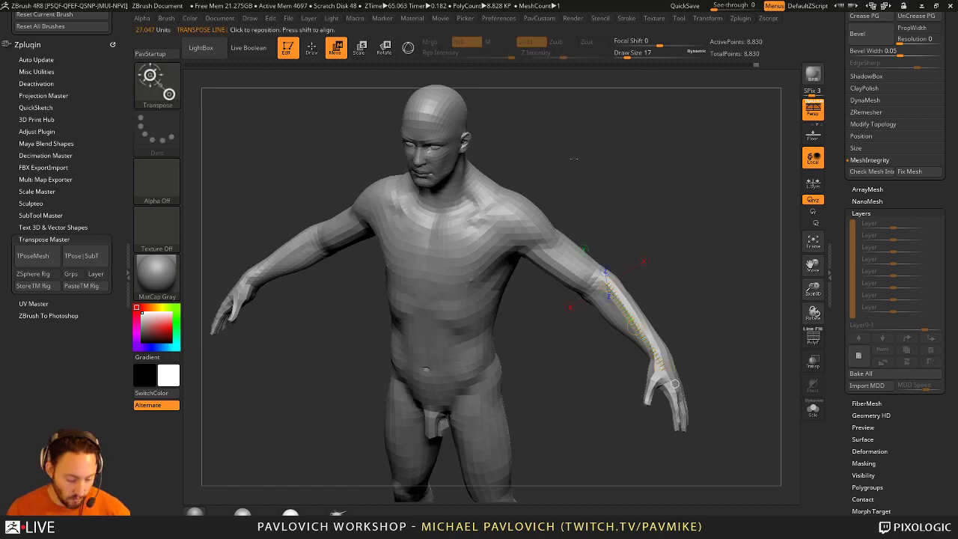
{"action": "key", "text": "y"}
{"action": "left_click_drag", "start_coordinate": [733, 374], "coordinate": [673, 359]}
{"action": "left_click_drag", "start_coordinate": [591, 351], "coordinate": [571, 301], "text": "ctrl"}
{"action": "left_click_drag", "start_coordinate": [600, 296], "coordinate": [613, 229]}
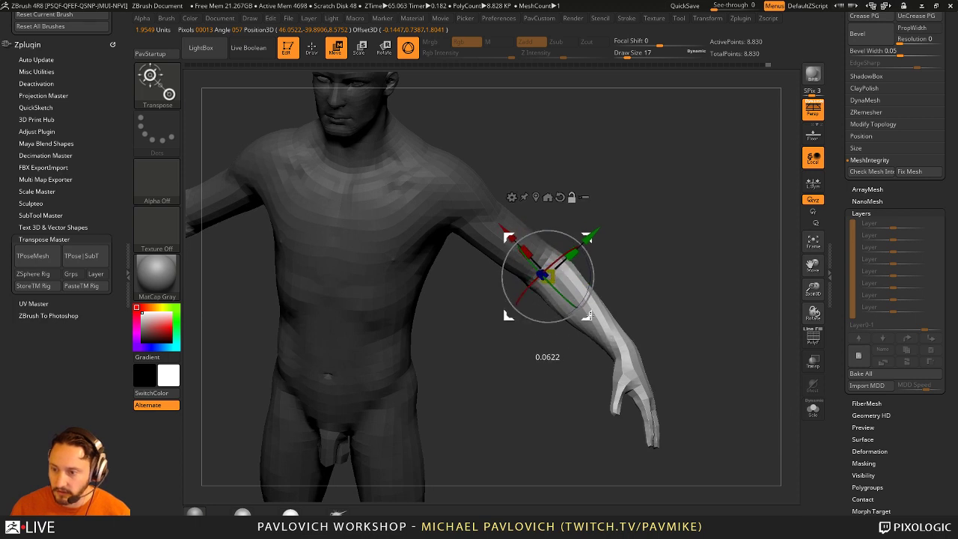
{"action": "left_click_drag", "start_coordinate": [568, 299], "coordinate": [513, 334]}
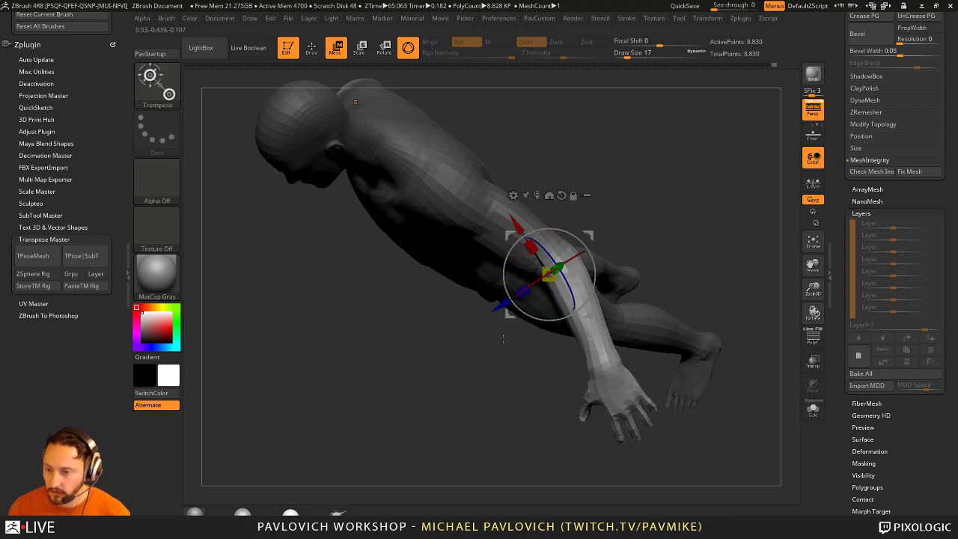
{"action": "key", "text": "q"}
{"action": "key", "text": "ctrl+z"}
{"action": "mouse_move", "coordinate": [722, 237]}
{"action": "left_mouse_down"}
{"action": "mouse_move", "coordinate": [720, 200]}
{"action": "mouse_move", "coordinate": [652, 299]}
{"action": "mouse_move", "coordinate": [656, 267]}
{"action": "left_mouse_up"}
{"action": "left_click_drag", "start_coordinate": [680, 359], "coordinate": [577, 229], "text": "ctrl"}
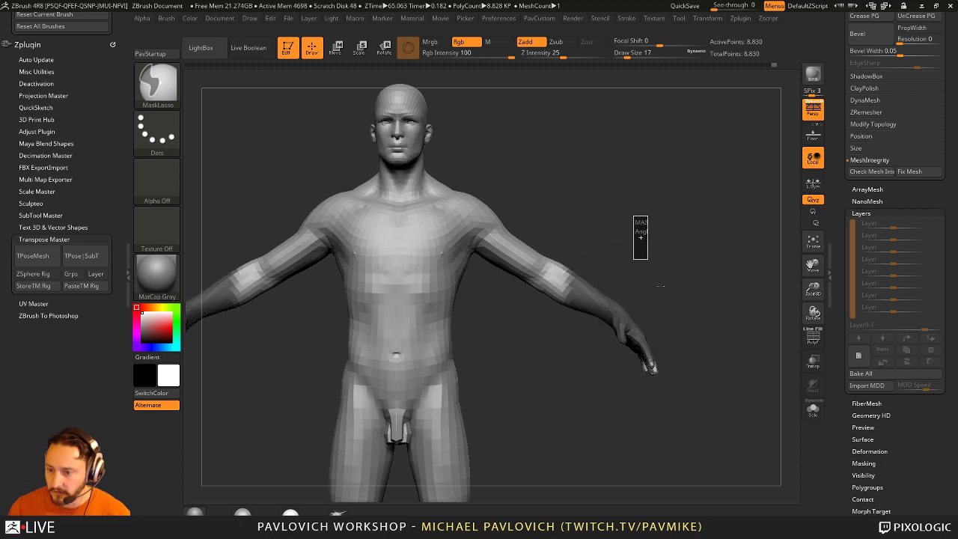
Step: Mask the right hand and arm using the Lasso stroke type
{"action": "left_click_drag", "start_coordinate": [708, 335], "coordinate": [632, 223], "text": "ctrl"}
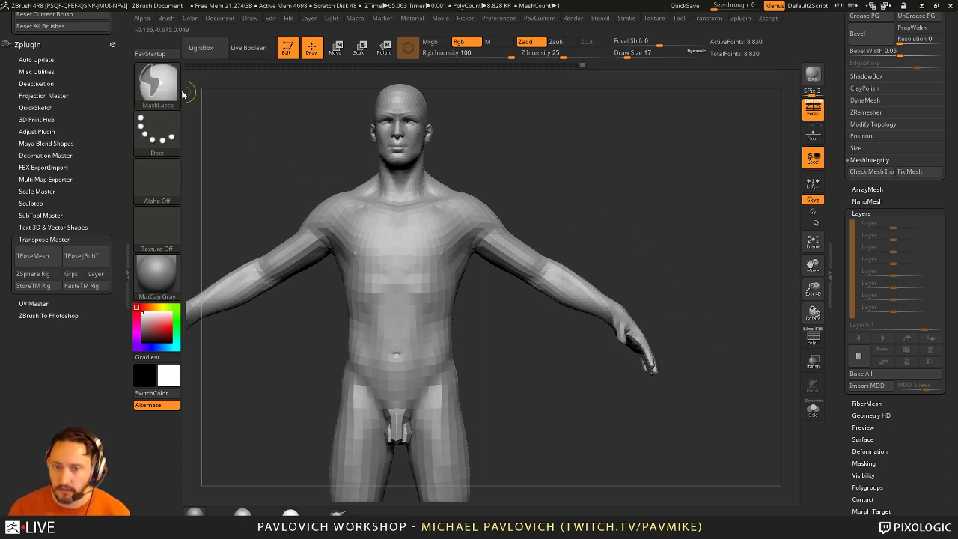
{"action": "left_click", "coordinate": [156, 131]}
{"action": "left_click", "coordinate": [313, 167]}
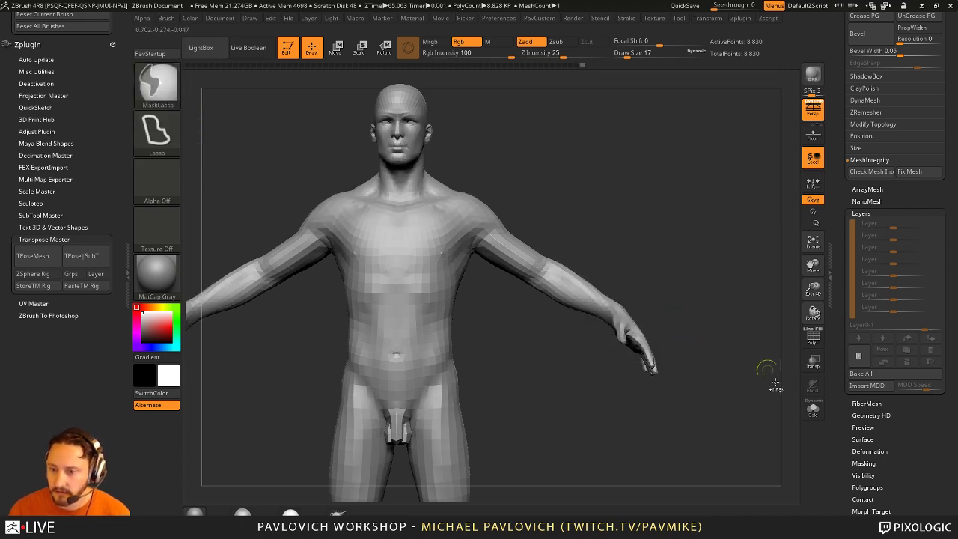
{"action": "mouse_move", "coordinate": [771, 438]}
{"action": "left_mouse_down", "text": "ctrl"}
{"action": "mouse_move", "coordinate": [621, 202]}
{"action": "mouse_move", "coordinate": [557, 239]}
{"action": "mouse_move", "coordinate": [568, 463]}
{"action": "left_mouse_up", "text": "ctrl"}
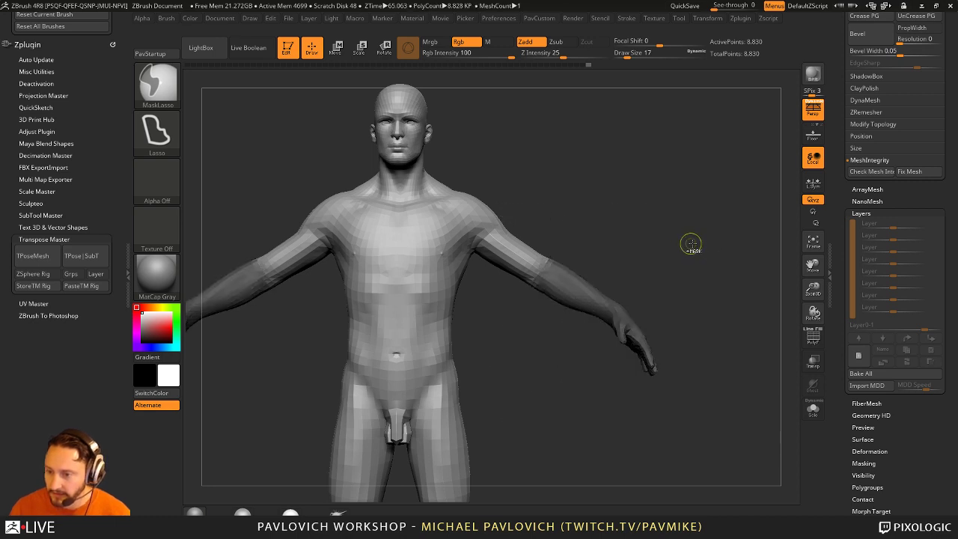
{"action": "mouse_move", "coordinate": [690, 252]}
{"action": "left_mouse_down"}
{"action": "mouse_move", "coordinate": [721, 252]}
{"action": "mouse_move", "coordinate": [715, 279]}
{"action": "mouse_move", "coordinate": [741, 284]}
{"action": "mouse_move", "coordinate": [737, 241]}
{"action": "mouse_move", "coordinate": [621, 193]}
{"action": "mouse_move", "coordinate": [748, 247]}
{"action": "mouse_move", "coordinate": [745, 329]}
{"action": "mouse_move", "coordinate": [734, 212]}
{"action": "mouse_move", "coordinate": [720, 207]}
{"action": "mouse_move", "coordinate": [689, 238]}
{"action": "mouse_move", "coordinate": [651, 213]}
{"action": "left_mouse_up"}
Step: Rotate the unmasked right forearm at the elbow into a new bent angle
{"action": "key", "text": "r"}
{"action": "mouse_move", "coordinate": [516, 299]}
{"action": "left_mouse_down"}
{"action": "mouse_move", "coordinate": [509, 289]}
{"action": "mouse_move", "coordinate": [500, 298]}
{"action": "left_mouse_up"}
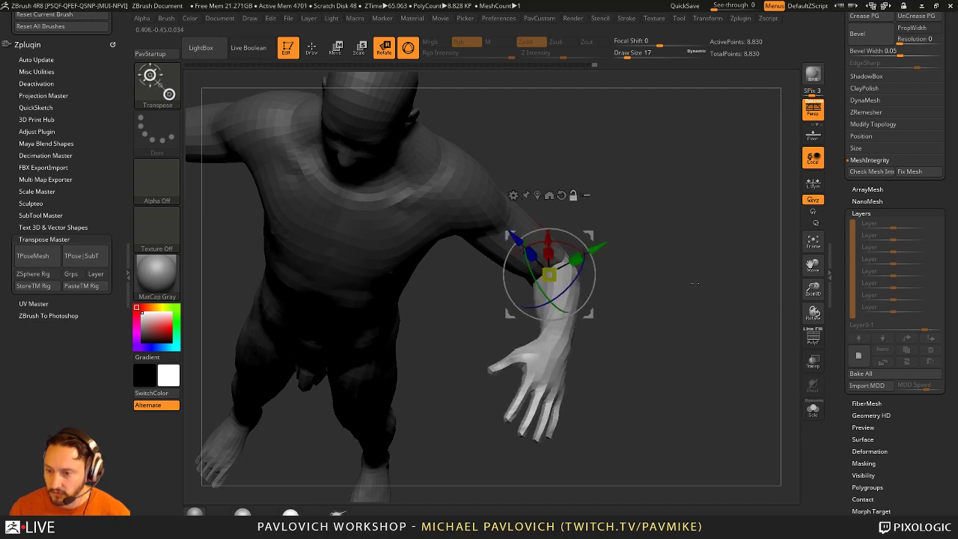
{"action": "left_click_drag", "start_coordinate": [673, 299], "coordinate": [687, 316]}
{"action": "left_click_drag", "start_coordinate": [544, 301], "coordinate": [549, 319]}
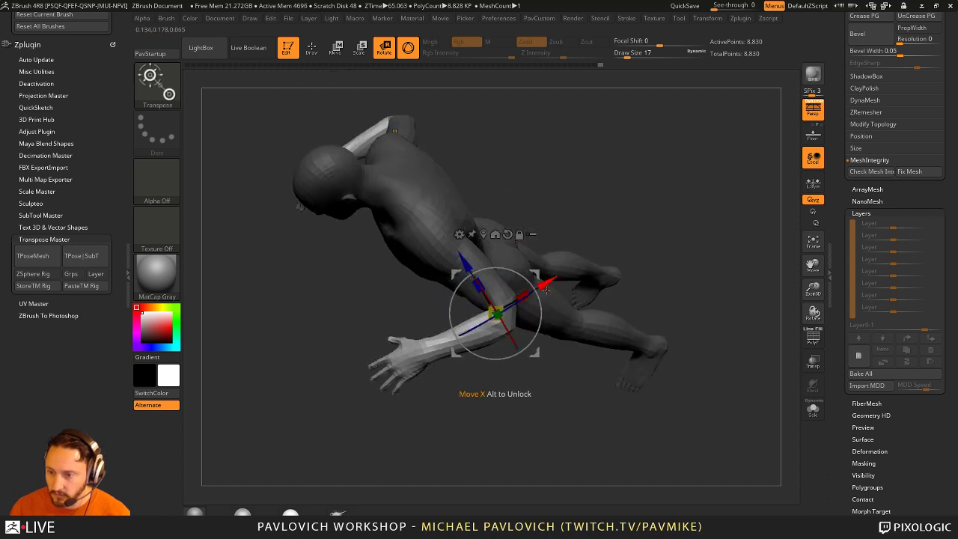
{"action": "key", "text": "w"}
{"action": "key", "text": "q"}
{"action": "mouse_move", "coordinate": [673, 285]}
{"action": "left_mouse_down"}
{"action": "mouse_move", "coordinate": [692, 244]}
{"action": "mouse_move", "coordinate": [547, 344]}
{"action": "mouse_move", "coordinate": [569, 368]}
{"action": "mouse_move", "coordinate": [520, 336]}
{"action": "mouse_move", "coordinate": [571, 368]}
{"action": "mouse_move", "coordinate": [549, 336]}
{"action": "mouse_move", "coordinate": [537, 340]}
{"action": "left_mouse_up"}
{"action": "key", "text": "b"}
{"action": "key", "text": "c"}
{"action": "key", "text": "l"}
Step: Orbit around the bent arm while Shift-smoothing the elbow area
{"action": "mouse_move", "coordinate": [490, 391]}
{"action": "left_mouse_down"}
{"action": "mouse_move", "coordinate": [482, 299]}
{"action": "mouse_move", "coordinate": [556, 333]}
{"action": "left_mouse_up"}
{"action": "key", "text": "shift"}
{"action": "mouse_move", "coordinate": [608, 280]}
{"action": "left_mouse_down"}
{"action": "mouse_move", "coordinate": [527, 341]}
{"action": "mouse_move", "coordinate": [510, 385]}
{"action": "mouse_move", "coordinate": [549, 321]}
{"action": "left_mouse_up"}
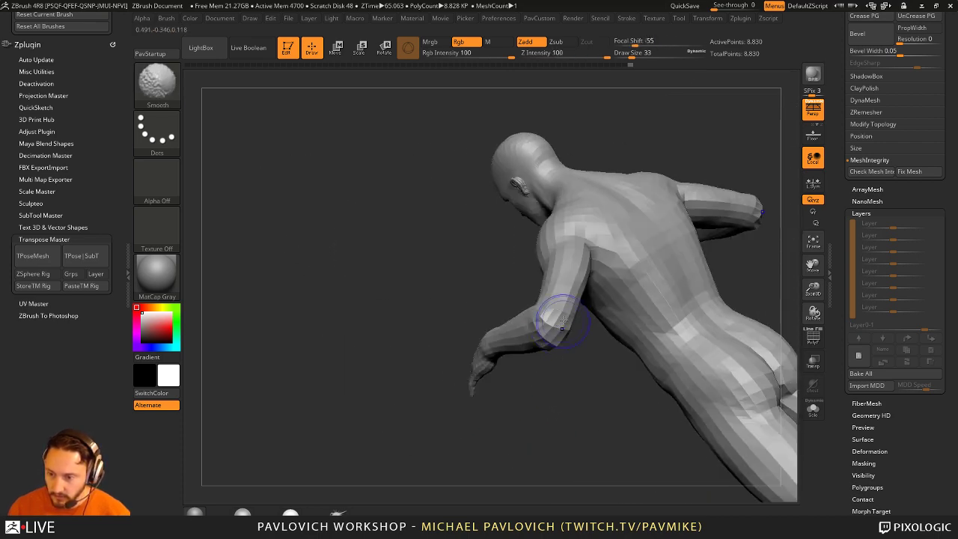
{"action": "left_click_drag", "start_coordinate": [558, 370], "coordinate": [556, 263]}
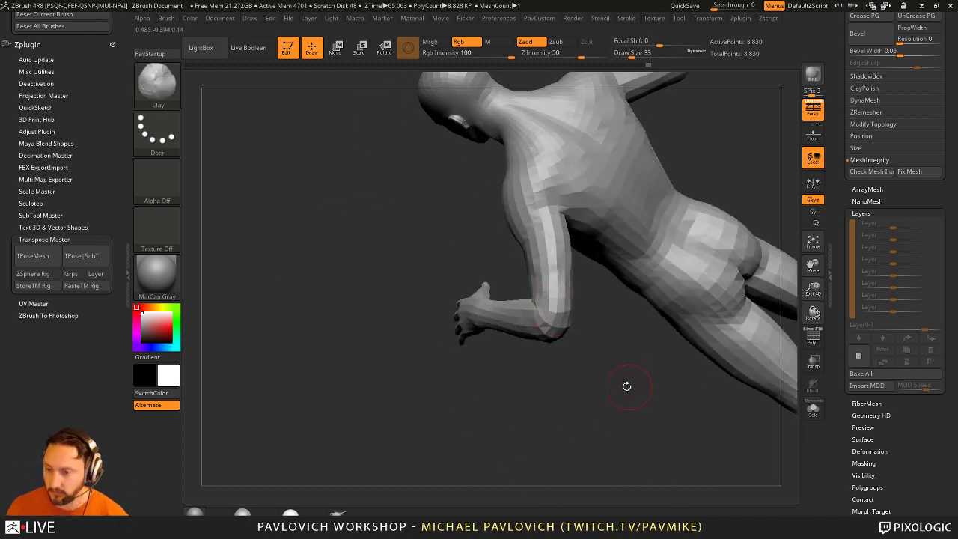
{"action": "left_click_drag", "start_coordinate": [569, 351], "coordinate": [593, 240]}
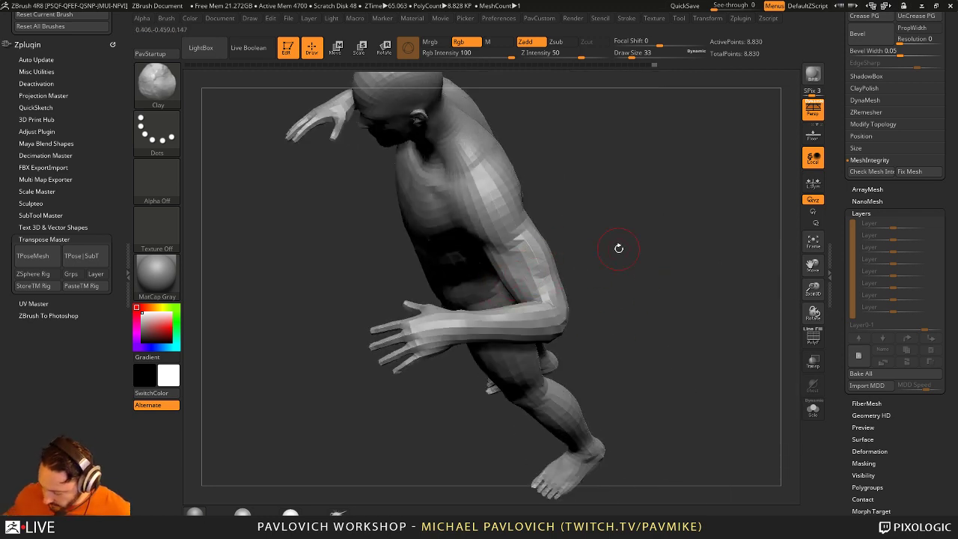
{"action": "mouse_move", "coordinate": [651, 235]}
{"action": "left_mouse_down"}
{"action": "mouse_move", "coordinate": [513, 267]}
{"action": "mouse_move", "coordinate": [554, 279]}
{"action": "mouse_move", "coordinate": [556, 297]}
{"action": "mouse_move", "coordinate": [479, 280]}
{"action": "mouse_move", "coordinate": [471, 291]}
{"action": "mouse_move", "coordinate": [591, 252]}
{"action": "mouse_move", "coordinate": [545, 254]}
{"action": "mouse_move", "coordinate": [623, 238]}
{"action": "mouse_move", "coordinate": [616, 254]}
{"action": "mouse_move", "coordinate": [639, 272]}
{"action": "mouse_move", "coordinate": [651, 301]}
{"action": "mouse_move", "coordinate": [717, 296]}
{"action": "mouse_move", "coordinate": [671, 314]}
{"action": "mouse_move", "coordinate": [678, 162]}
{"action": "left_mouse_up"}
Step: Switch to the Inflat brush with Rgb off and Draw Size 80
{"action": "key", "text": "b"}
{"action": "key", "text": "i"}
{"action": "key", "text": "n"}
{"action": "key", "text": "s"}
{"action": "left_click", "coordinate": [849, 159]}
Step: Drop brush size to 13, show PolyF, subdivide to SDiv 3, and expand Decimation Master
{"action": "key", "text": "bracketleft"}
{"action": "key", "text": "bracketleft"}
{"action": "left_click", "coordinate": [814, 337]}
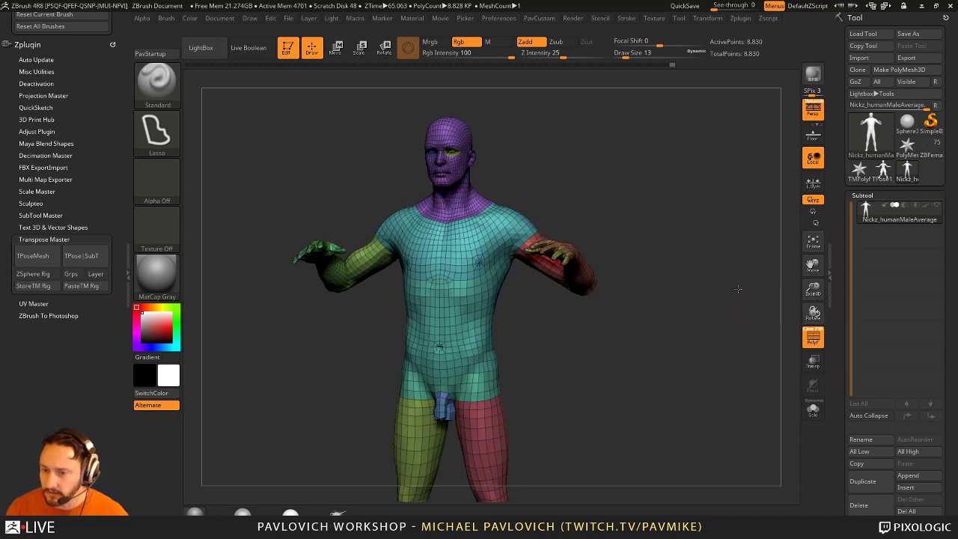
{"action": "left_click_drag", "start_coordinate": [841, 338], "coordinate": [823, 258]}
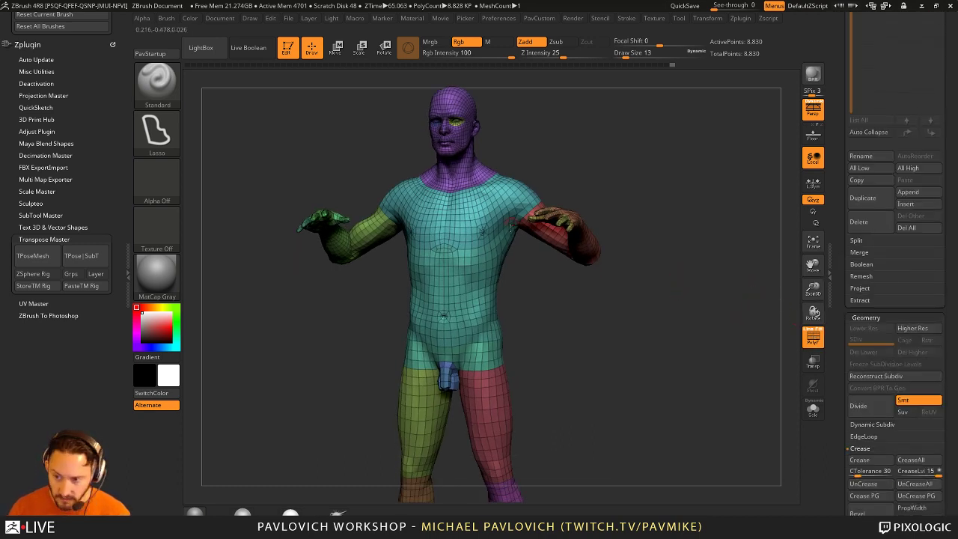
{"action": "key", "text": "ctrl+d"}
{"action": "key", "text": "ctrl+d"}
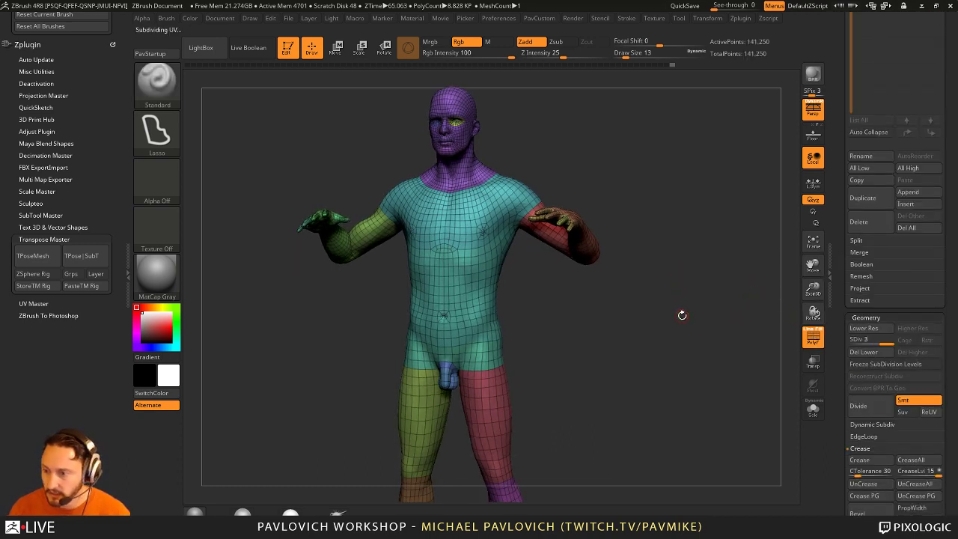
{"action": "left_click_drag", "start_coordinate": [748, 329], "coordinate": [733, 419], "text": "alt"}
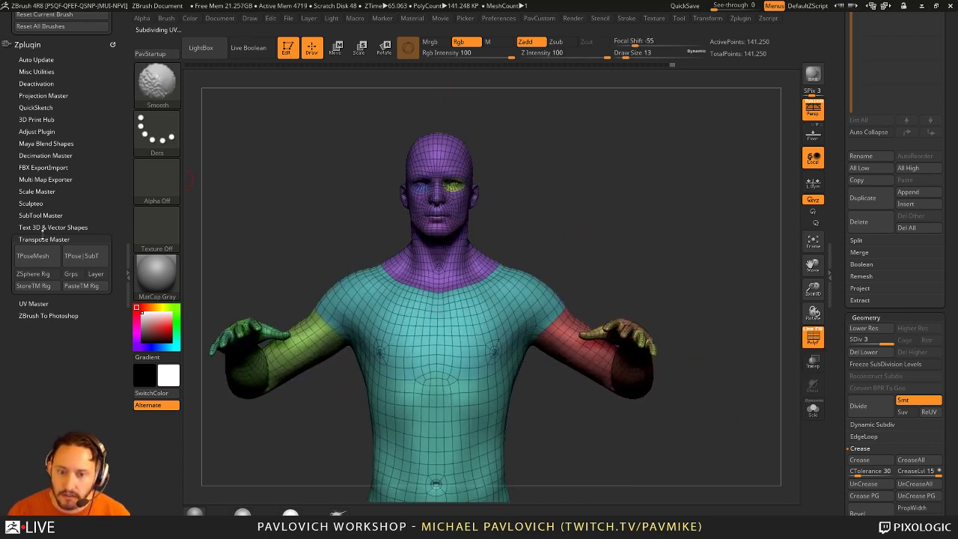
{"action": "left_click", "coordinate": [43, 238]}
{"action": "left_click", "coordinate": [45, 155]}
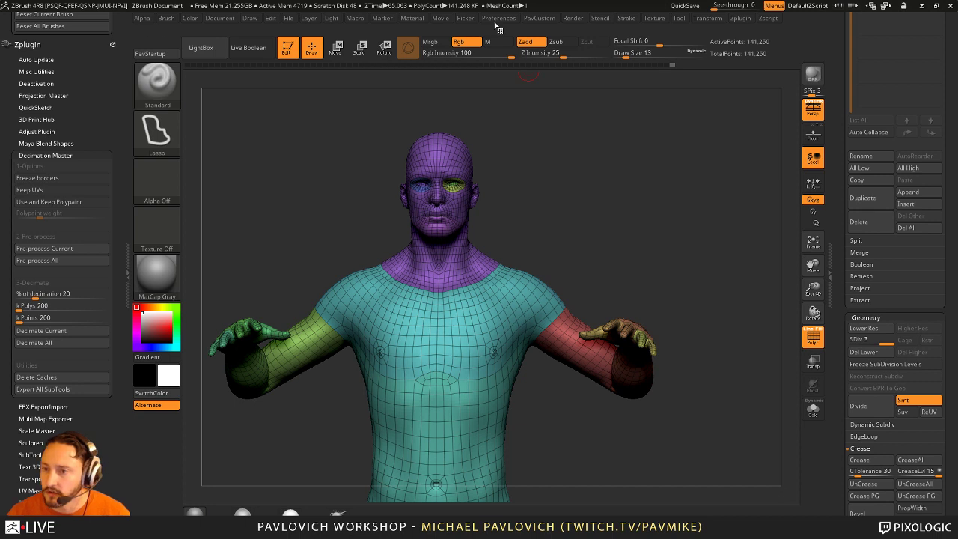
{"action": "left_click", "coordinate": [499, 19]}
{"action": "left_click", "coordinate": [518, 271], "text": "shift"}
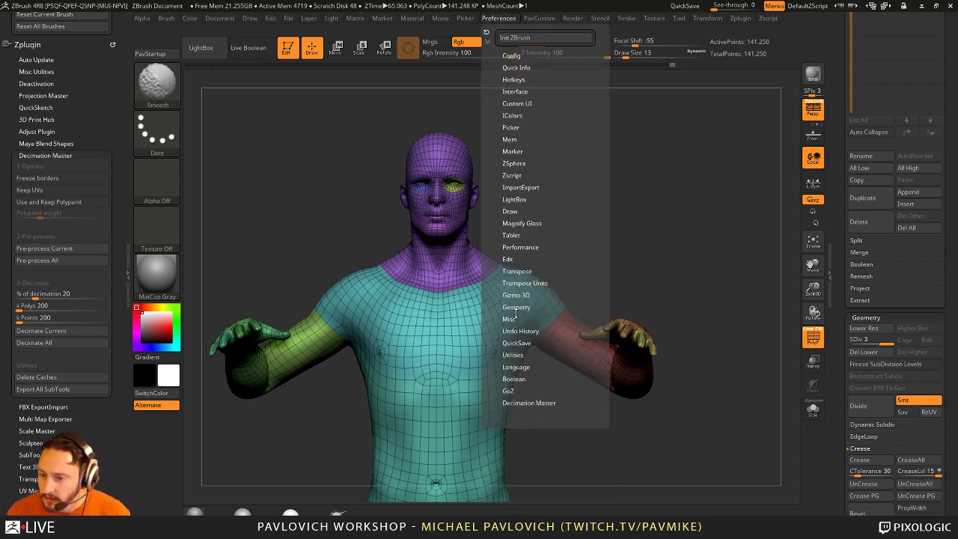
{"action": "left_click", "coordinate": [523, 403], "text": "shift"}
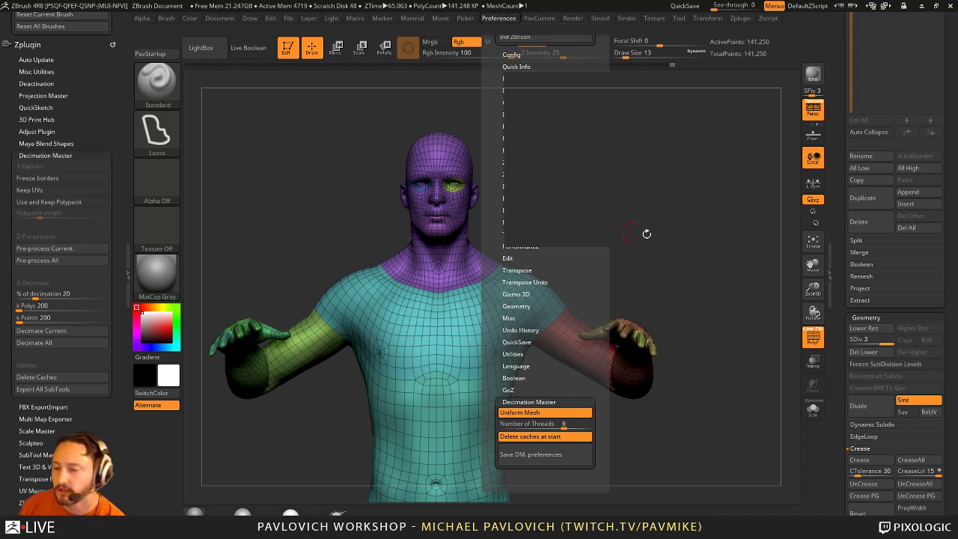
{"action": "left_click_drag", "start_coordinate": [643, 231], "coordinate": [786, 295]}
Step: Collapse Geometry and Layers and expand the Polygroups settings in the Tool palette
{"action": "left_click", "coordinate": [866, 318]}
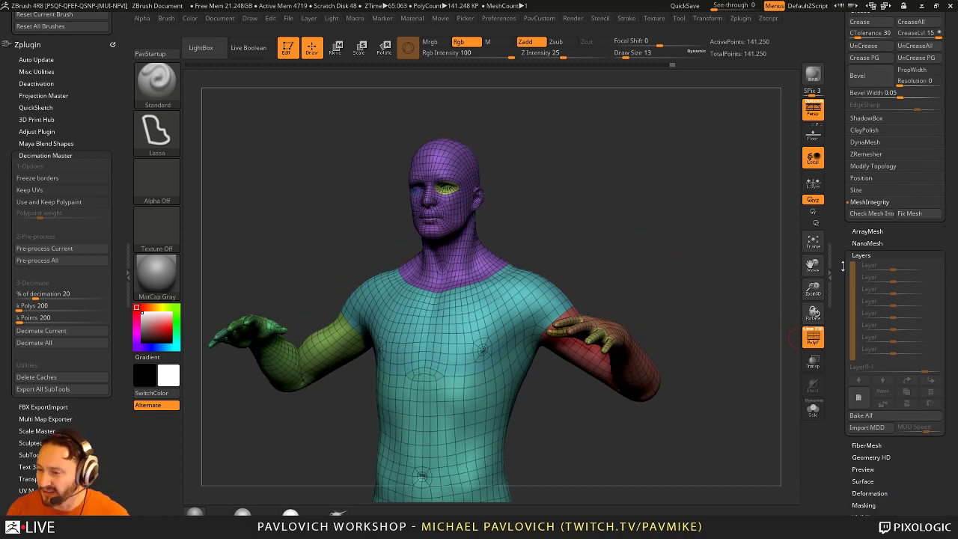
{"action": "left_click", "coordinate": [868, 146]}
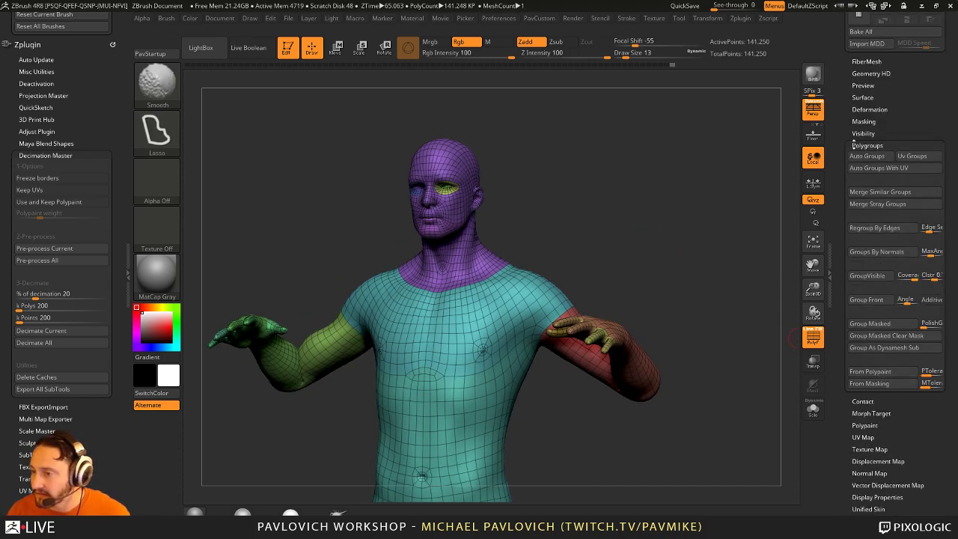
{"action": "left_click_drag", "start_coordinate": [840, 263], "coordinate": [841, 328]}
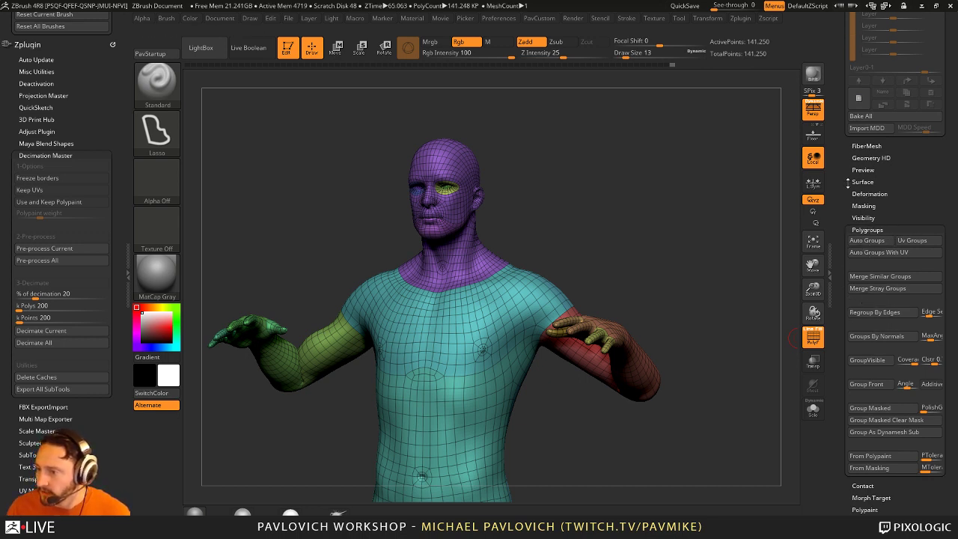
{"action": "scroll", "coordinate": [848, 181], "scroll_direction": "up", "scroll_amount": 10}
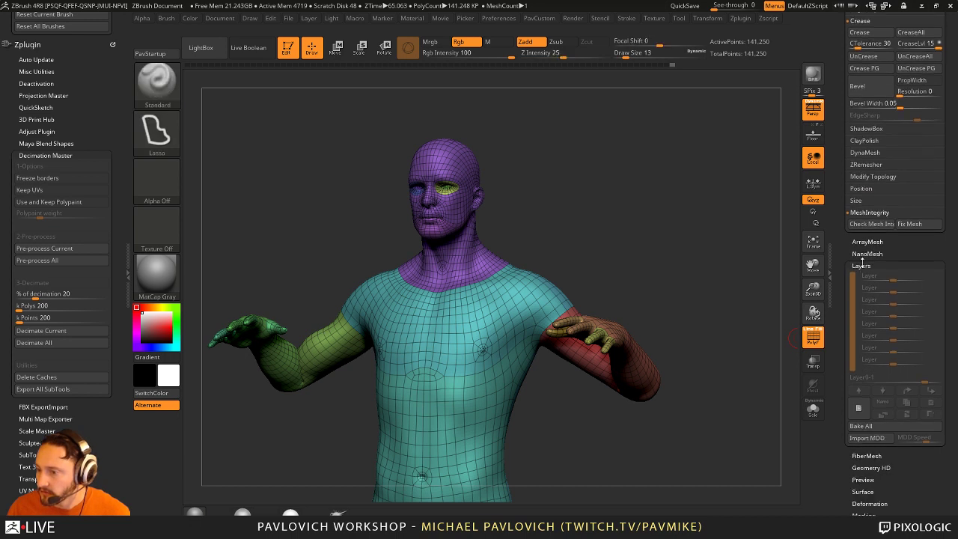
{"action": "left_click", "coordinate": [862, 266]}
{"action": "scroll", "coordinate": [864, 247], "scroll_direction": "down", "scroll_amount": 3}
{"action": "key", "text": "shift"}
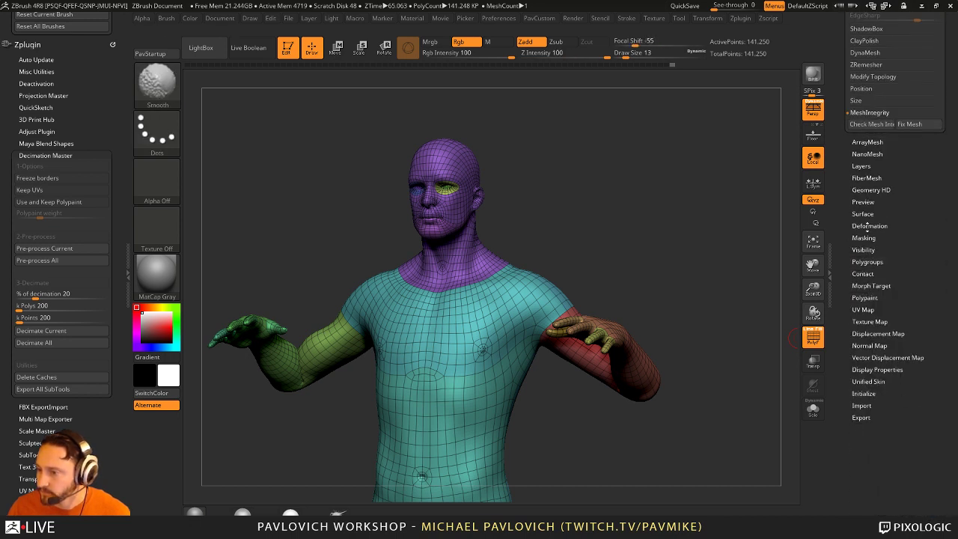
Step: Apply Polypaint From Polygroups and turn off PolyF to check the solid colour regions
{"action": "left_click", "coordinate": [864, 298]}
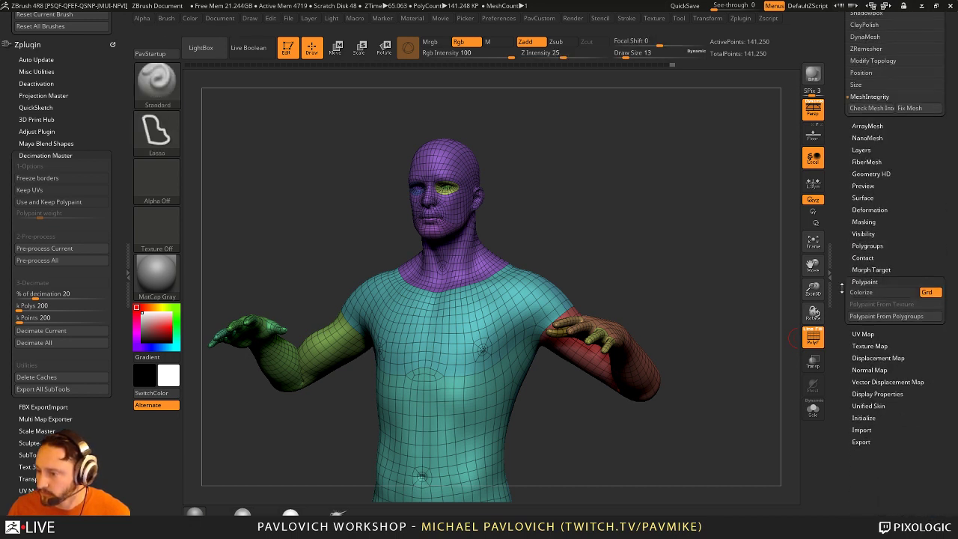
{"action": "left_click", "coordinate": [877, 307]}
{"action": "left_click", "coordinate": [812, 337]}
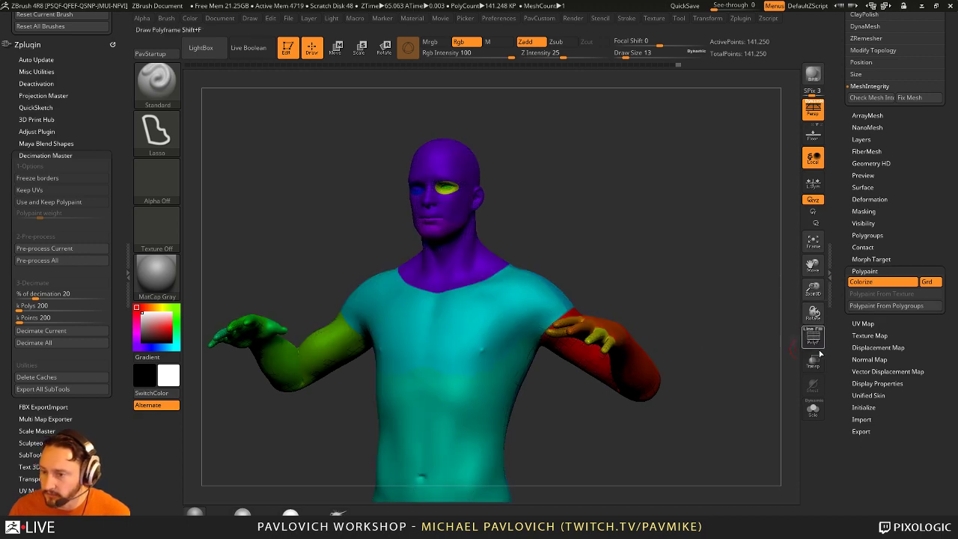
{"action": "left_click_drag", "start_coordinate": [650, 271], "coordinate": [678, 268]}
Step: Recentre the model, set decimation to keep polypaint, and expand the Polygroups settings
{"action": "key", "text": "f"}
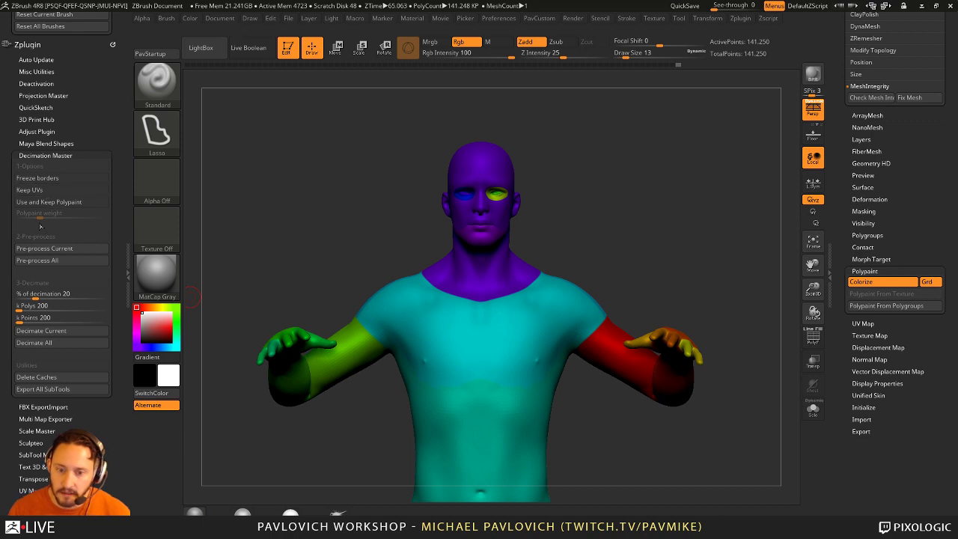
{"action": "left_click", "coordinate": [63, 202]}
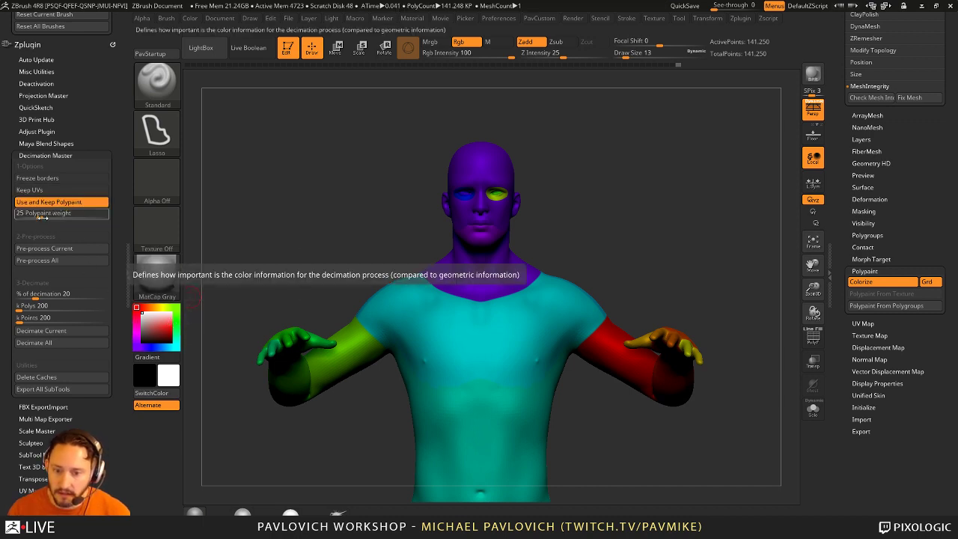
{"action": "mouse_move", "coordinate": [650, 235]}
{"action": "left_mouse_down"}
{"action": "mouse_move", "coordinate": [689, 243]}
{"action": "mouse_move", "coordinate": [624, 285]}
{"action": "mouse_move", "coordinate": [636, 272]}
{"action": "mouse_move", "coordinate": [621, 273]}
{"action": "left_mouse_up"}
{"action": "key", "text": "shift"}
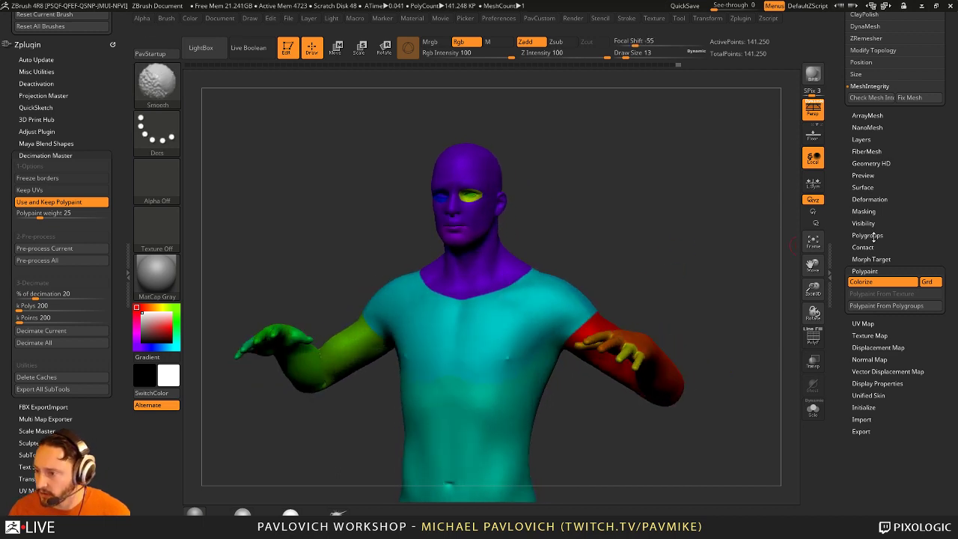
{"action": "left_click", "coordinate": [867, 235]}
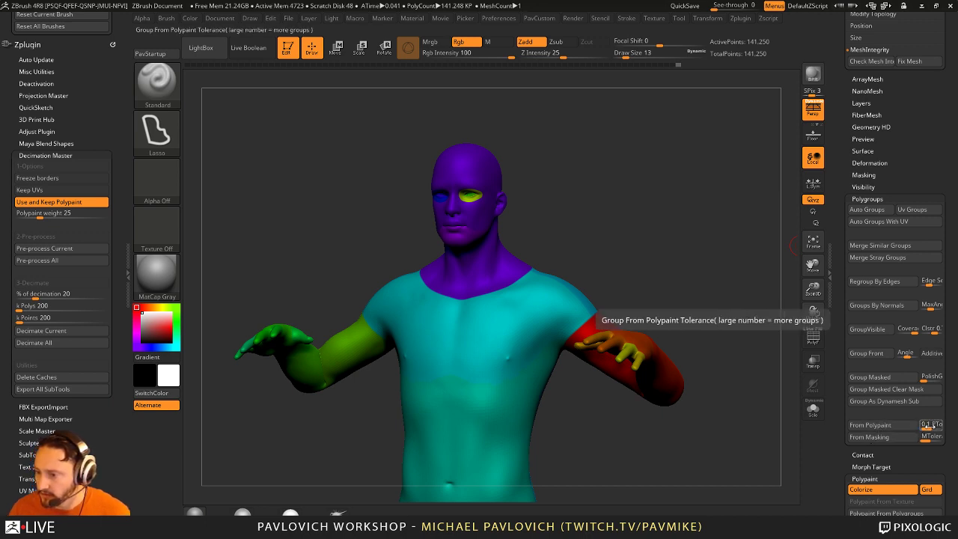
{"action": "left_click_drag", "start_coordinate": [651, 226], "coordinate": [680, 219]}
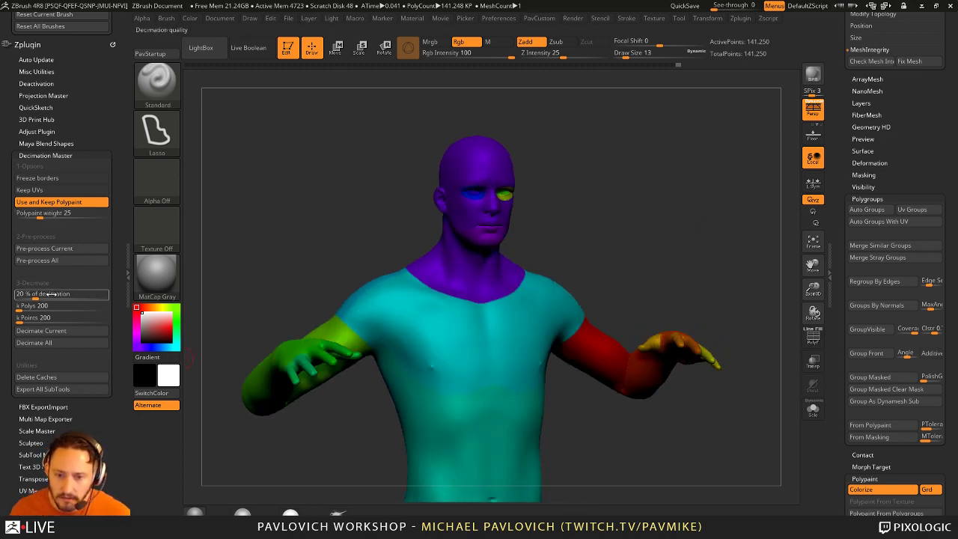
Step: Pre-process the mesh and decimate it with a 20 k polygon target
{"action": "left_click", "coordinate": [77, 251]}
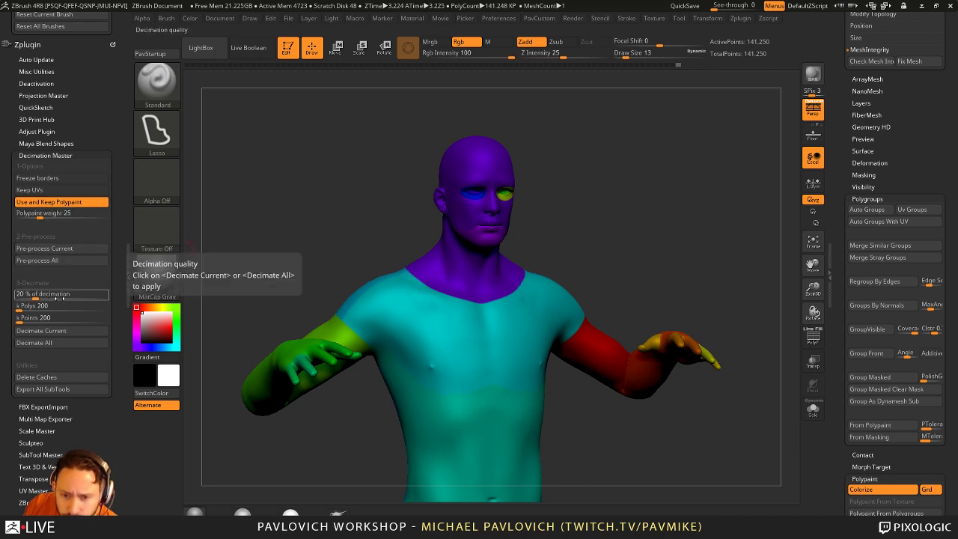
{"action": "left_click", "coordinate": [56, 308]}
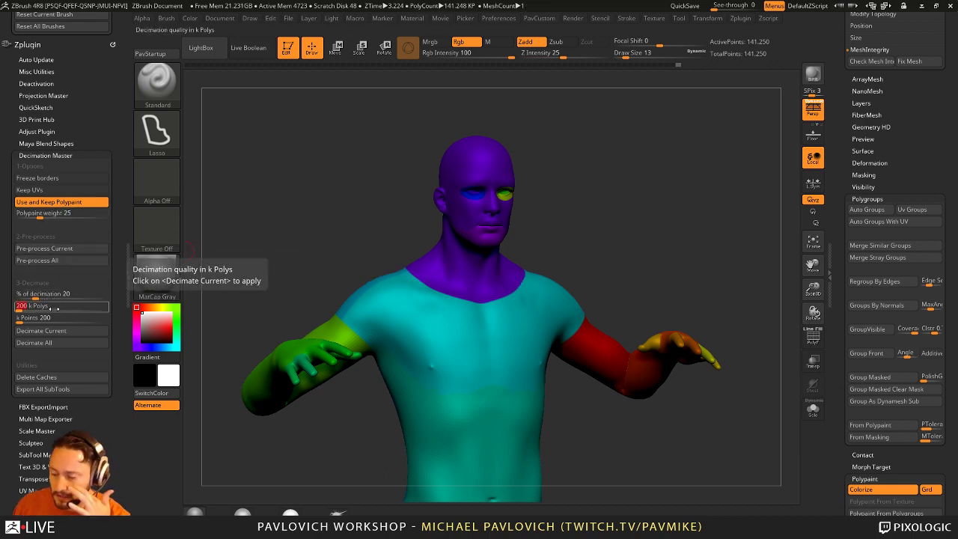
{"action": "type", "text": "20"}
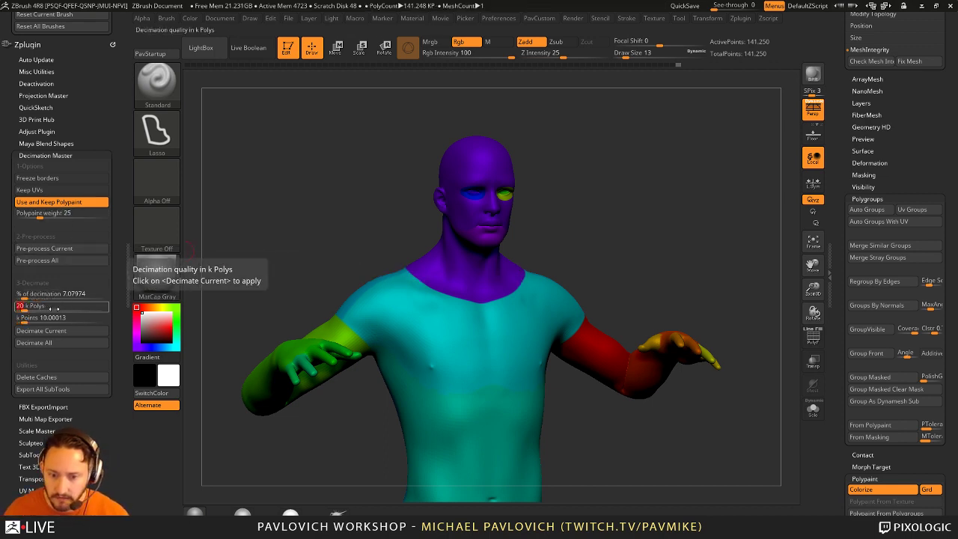
{"action": "key", "text": "Return"}
{"action": "left_click", "coordinate": [41, 330]}
{"action": "left_click_drag", "start_coordinate": [630, 197], "coordinate": [767, 332]}
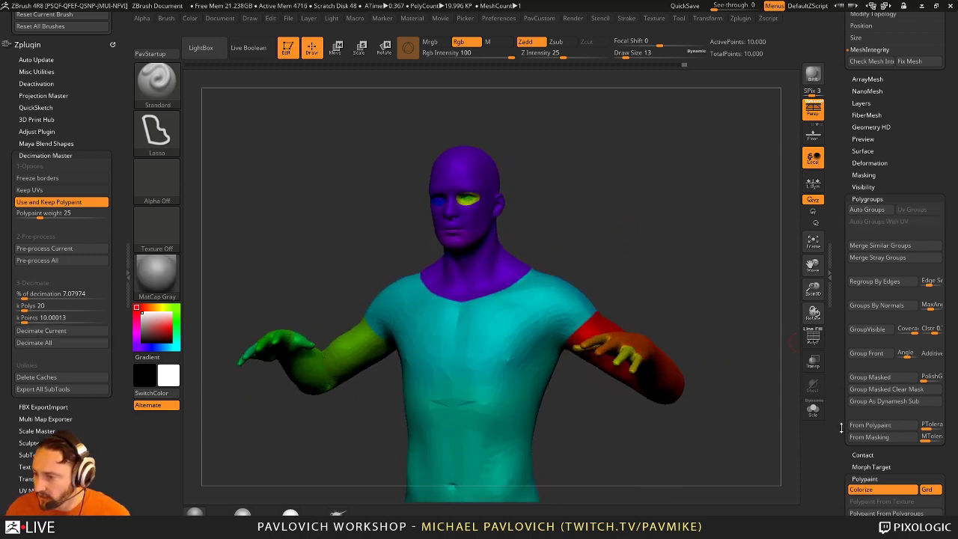
Step: Create polygroups From Polypaint, hide polypaint, and show them with the PolyF wireframe
{"action": "left_click_drag", "start_coordinate": [841, 428], "coordinate": [841, 380]}
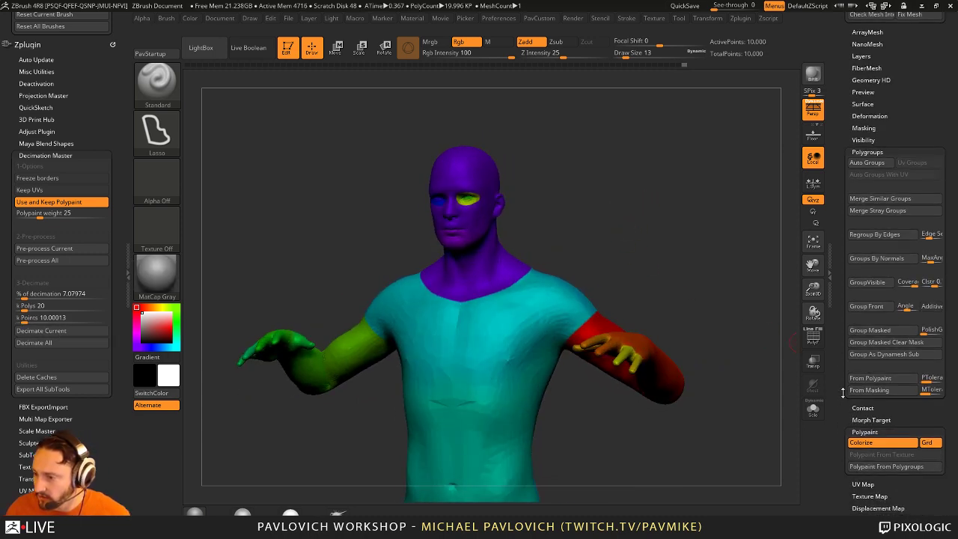
{"action": "left_click", "coordinate": [890, 380]}
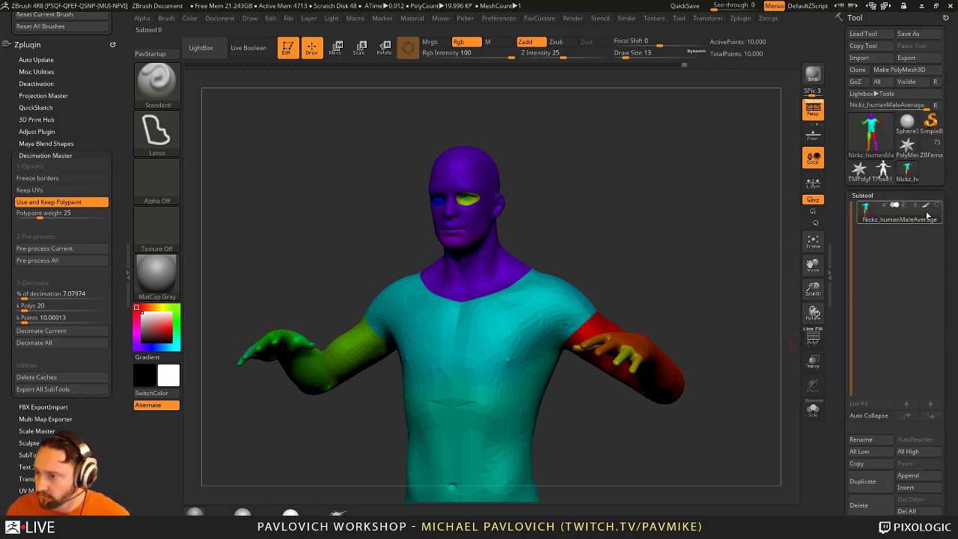
{"action": "key", "text": "shift+f"}
{"action": "left_click", "coordinate": [813, 338]}
{"action": "left_click_drag", "start_coordinate": [662, 278], "coordinate": [841, 291]}
{"action": "left_click_drag", "start_coordinate": [737, 270], "coordinate": [662, 213]}
Step: Repeatedly isolate the torso and head polygroups and unhide the full figure
{"action": "left_click", "coordinate": [380, 288], "text": "ctrl+shift"}
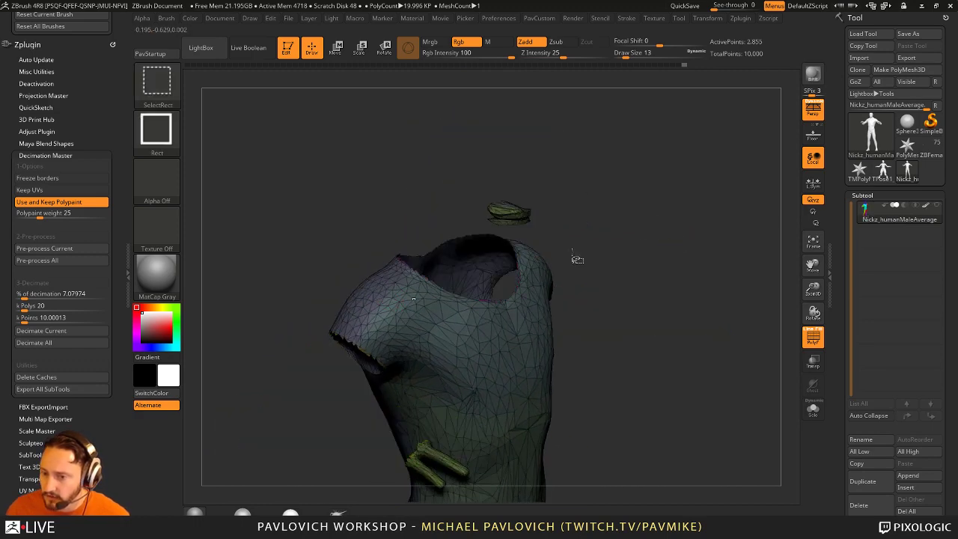
{"action": "left_click", "coordinate": [676, 226], "text": "ctrl+shift"}
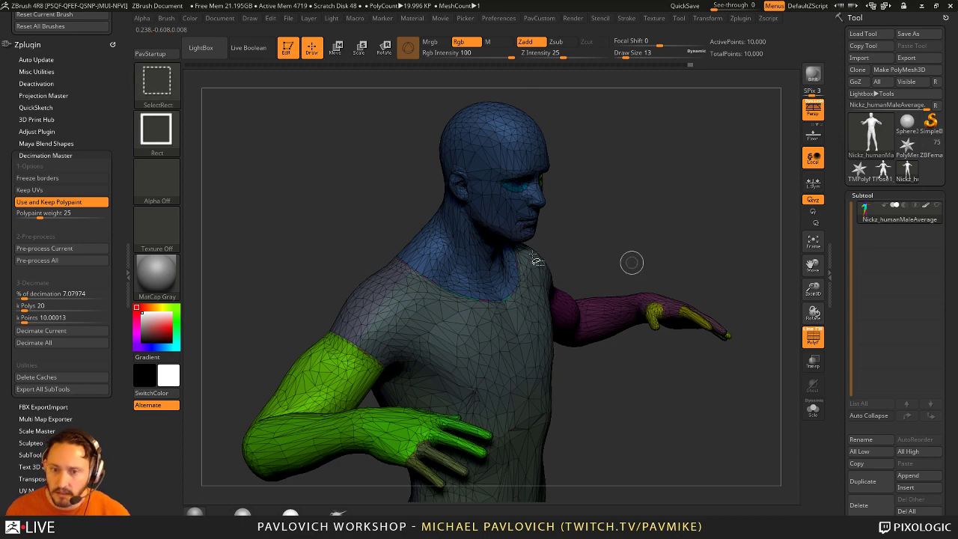
{"action": "left_click", "coordinate": [471, 329], "text": "ctrl+shift"}
{"action": "left_click", "coordinate": [581, 288], "text": "ctrl+shift"}
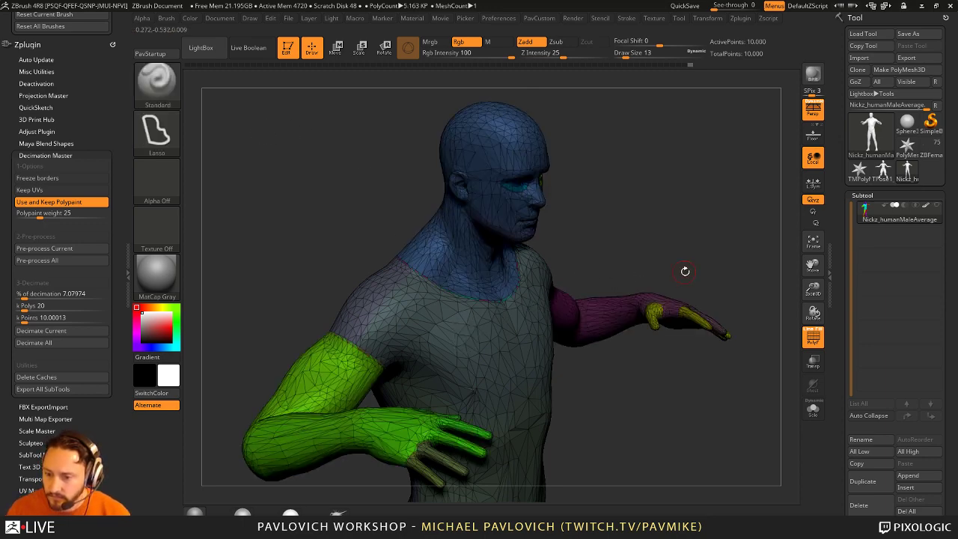
{"action": "left_click", "coordinate": [441, 252], "text": "ctrl+shift"}
{"action": "left_click", "coordinate": [653, 217], "text": "ctrl+shift"}
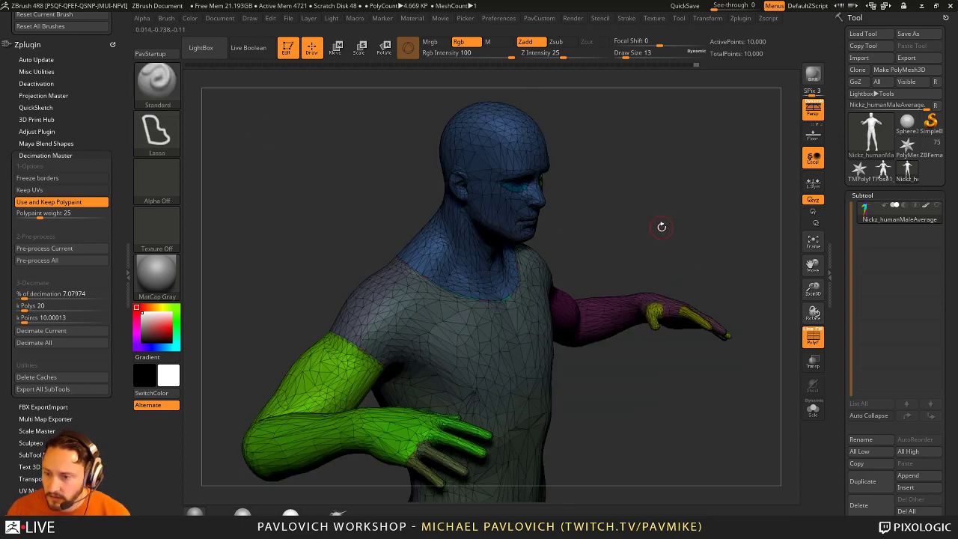
{"action": "mouse_move", "coordinate": [663, 222]}
{"action": "left_mouse_down"}
{"action": "mouse_move", "coordinate": [625, 215]}
{"action": "mouse_move", "coordinate": [666, 224]}
{"action": "left_mouse_up"}
{"action": "left_click", "coordinate": [479, 149], "text": "ctrl+shift"}
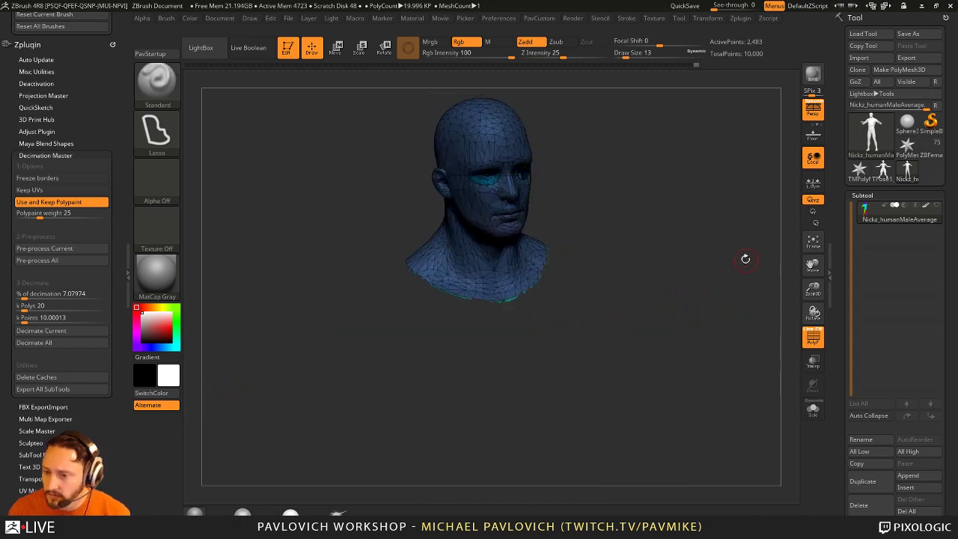
{"action": "left_click", "coordinate": [740, 257], "text": "ctrl+shift"}
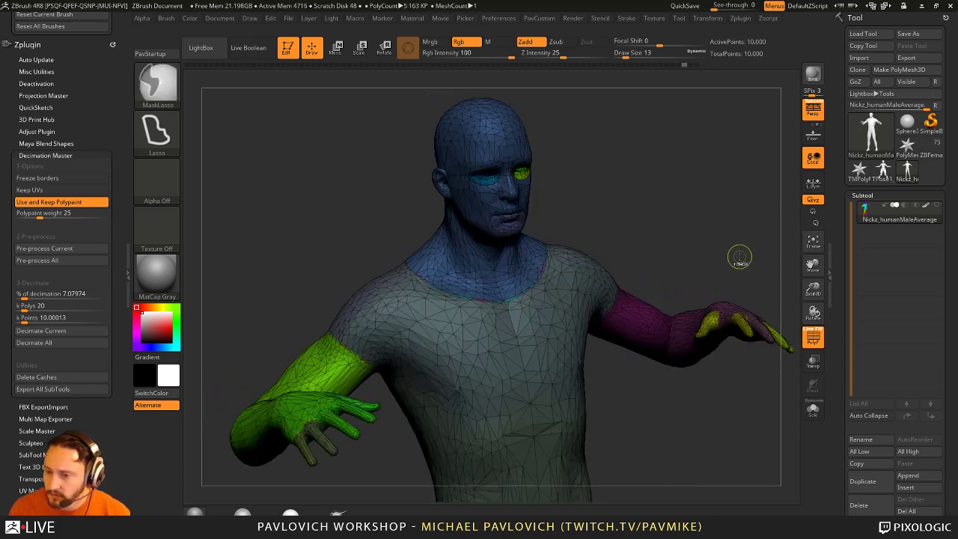
{"action": "mouse_move", "coordinate": [740, 257]}
{"action": "left_mouse_down"}
{"action": "mouse_move", "coordinate": [748, 262]}
{"action": "mouse_move", "coordinate": [727, 271]}
{"action": "mouse_move", "coordinate": [380, 299]}
{"action": "left_mouse_up"}
Step: Undo to the dense mesh, isolate the torso, regroup it with Ctrl+W, then unhide all
{"action": "key", "text": "ctrl+z"}
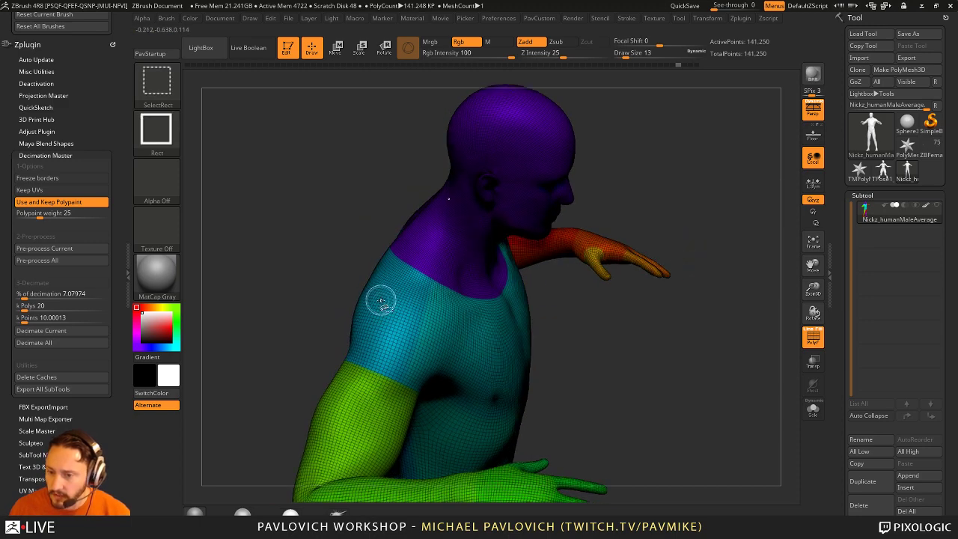
{"action": "left_click", "coordinate": [381, 299], "text": "ctrl+shift"}
{"action": "key", "text": "ctrl+w"}
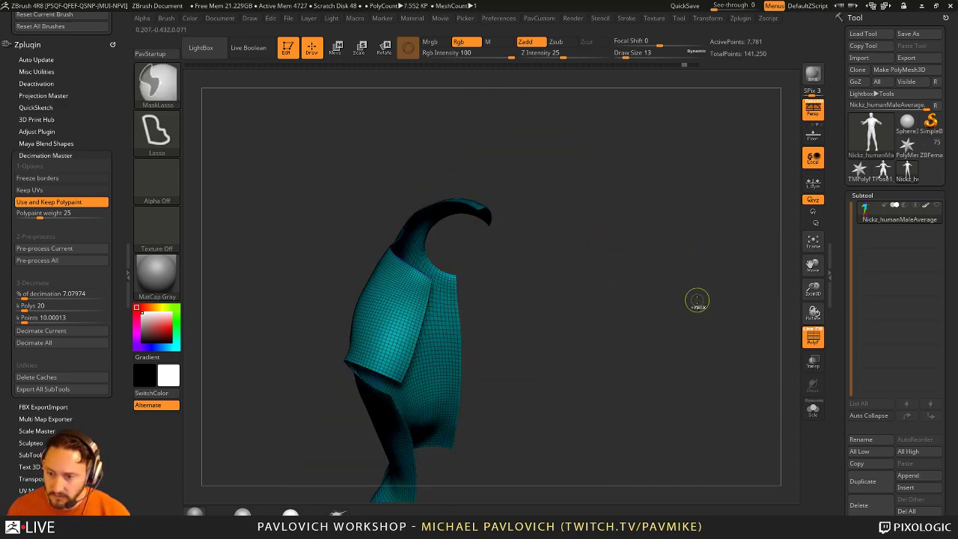
{"action": "key", "text": "ctrl+w"}
{"action": "left_click", "coordinate": [697, 302], "text": "ctrl+shift"}
{"action": "left_click_drag", "start_coordinate": [704, 303], "coordinate": [773, 203]}
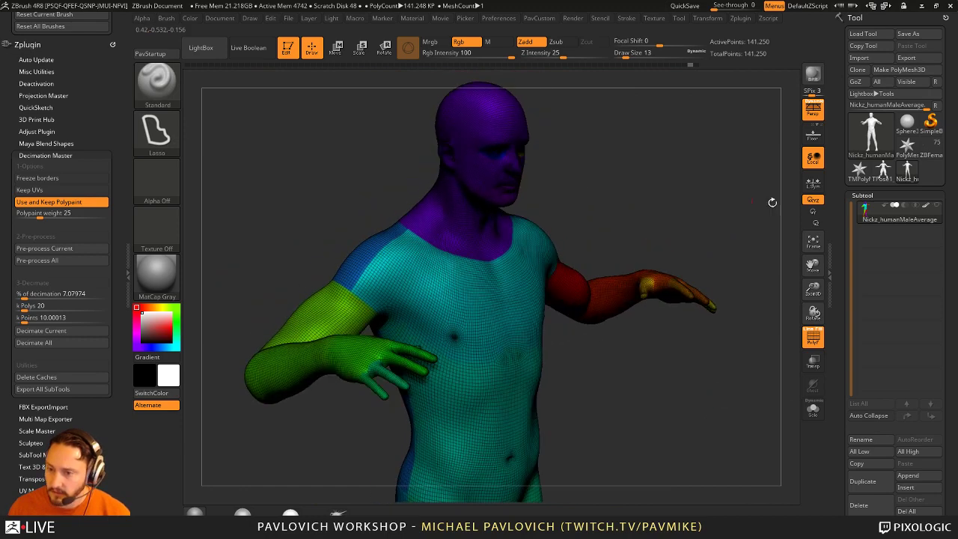
Step: Pre-process and decimate to a 21 k polygon target, then apply Polypaint From Polygroups
{"action": "left_click", "coordinate": [813, 337]}
{"action": "left_click_drag", "start_coordinate": [779, 333], "coordinate": [196, 232]}
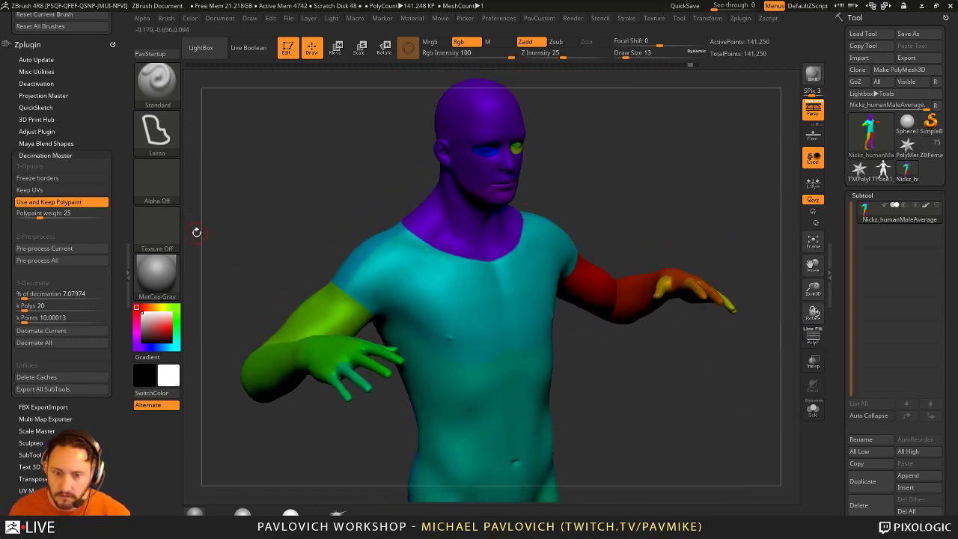
{"action": "left_click", "coordinate": [63, 249]}
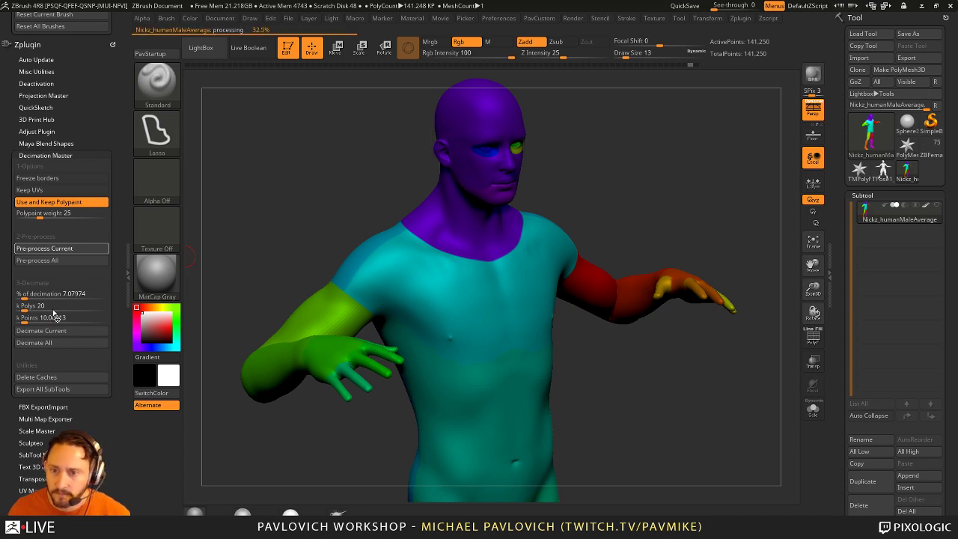
{"action": "left_click", "coordinate": [54, 307]}
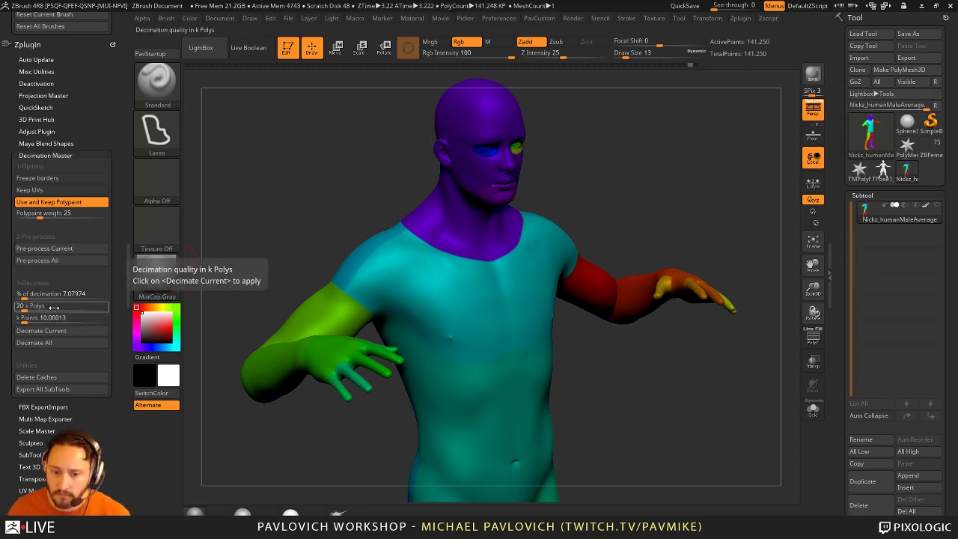
{"action": "type", "text": "21"}
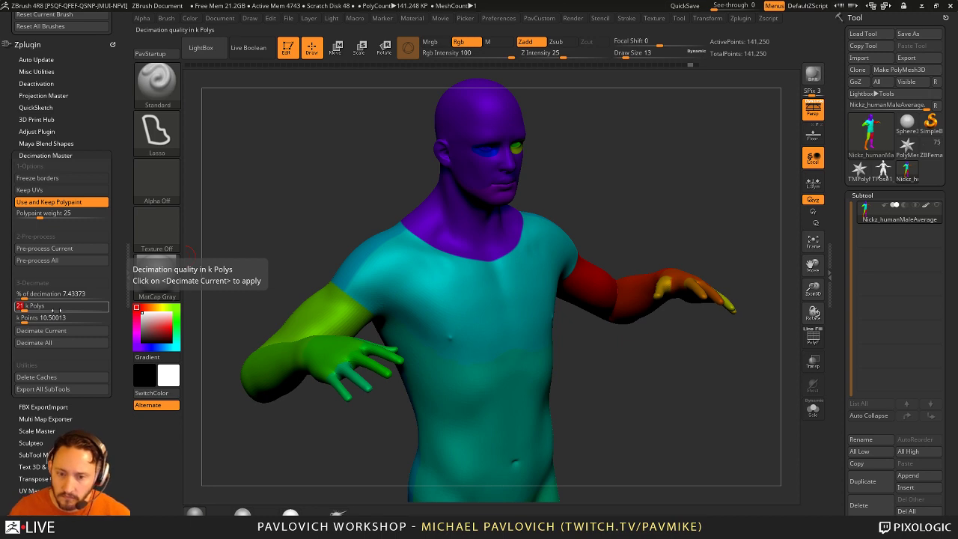
{"action": "key", "text": "Return"}
{"action": "left_click", "coordinate": [41, 330]}
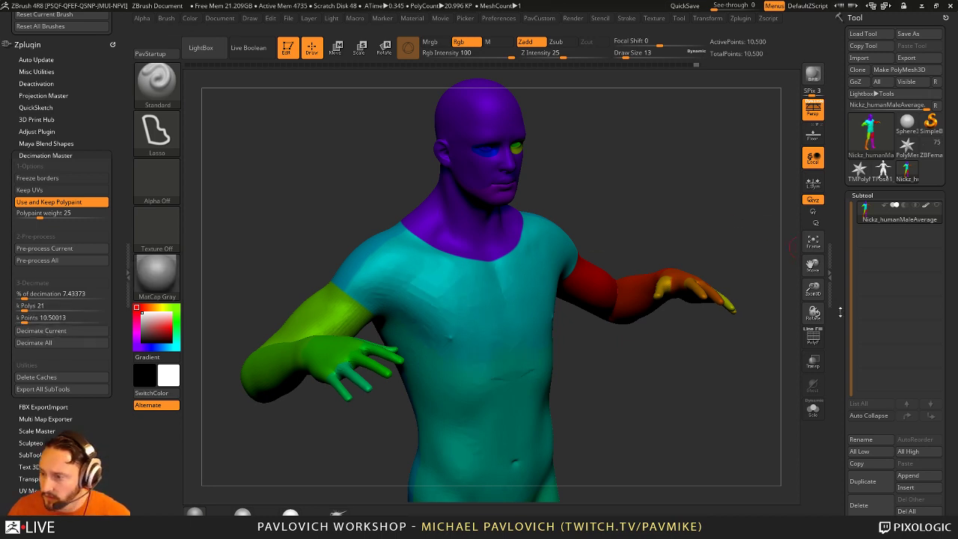
{"action": "scroll", "coordinate": [863, 126], "scroll_direction": "down", "scroll_amount": 10}
{"action": "left_click", "coordinate": [898, 265]}
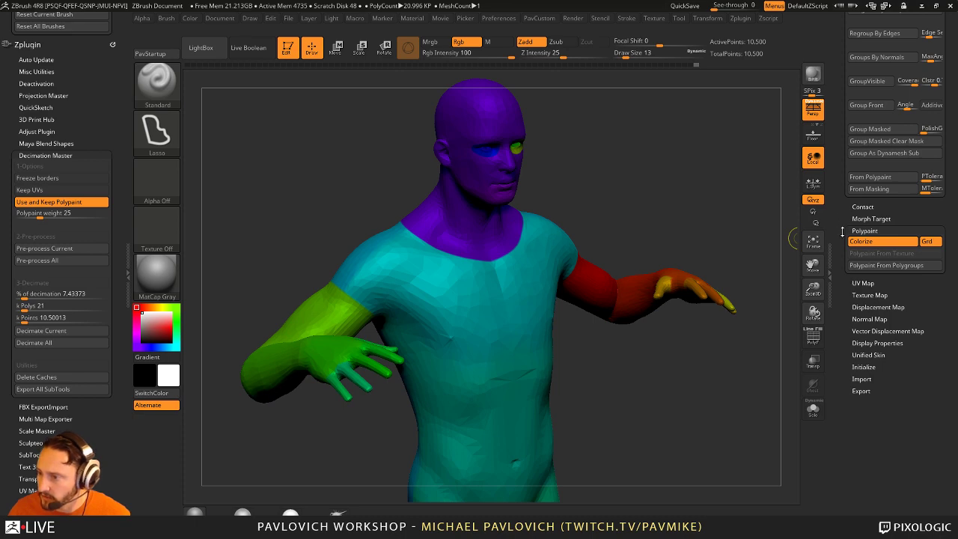
Step: Turn off polypaint, isolate the chest polygroup, show the PolyF wireframe, then unhide
{"action": "left_click_drag", "start_coordinate": [665, 181], "coordinate": [755, 187]}
{"action": "scroll", "coordinate": [899, 222], "scroll_direction": "up", "scroll_amount": 10}
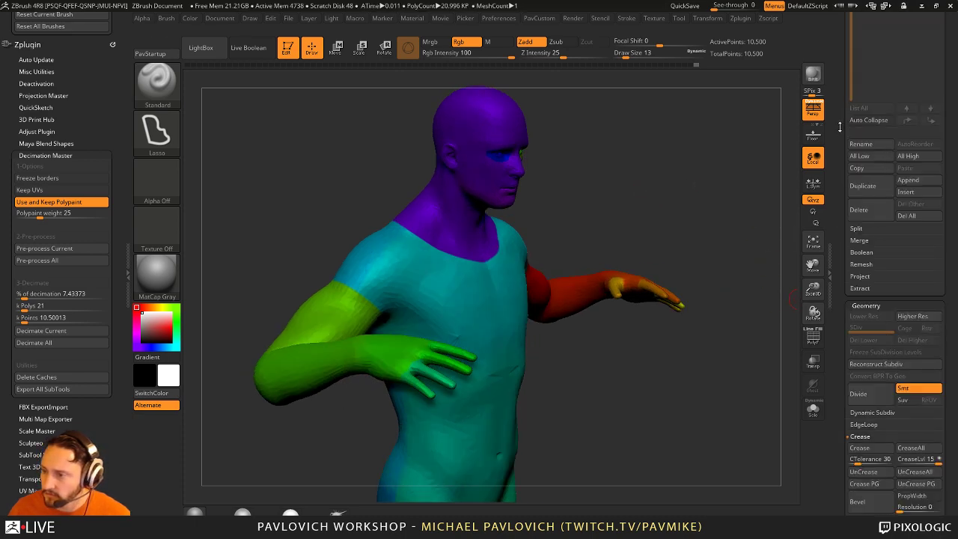
{"action": "scroll", "coordinate": [898, 221], "scroll_direction": "up", "scroll_amount": 5}
{"action": "left_click", "coordinate": [928, 205]}
{"action": "left_click", "coordinate": [479, 305], "text": "ctrl+shift"}
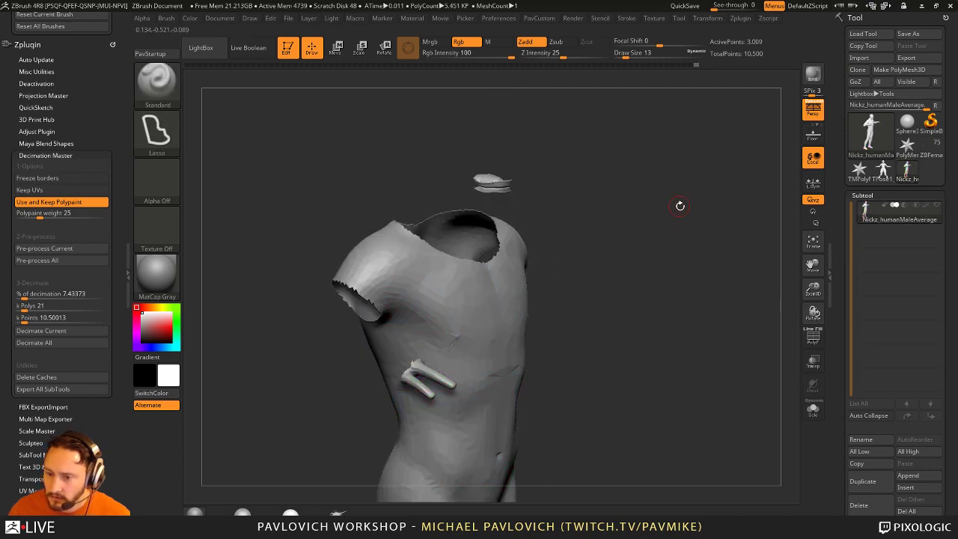
{"action": "left_click", "coordinate": [813, 337]}
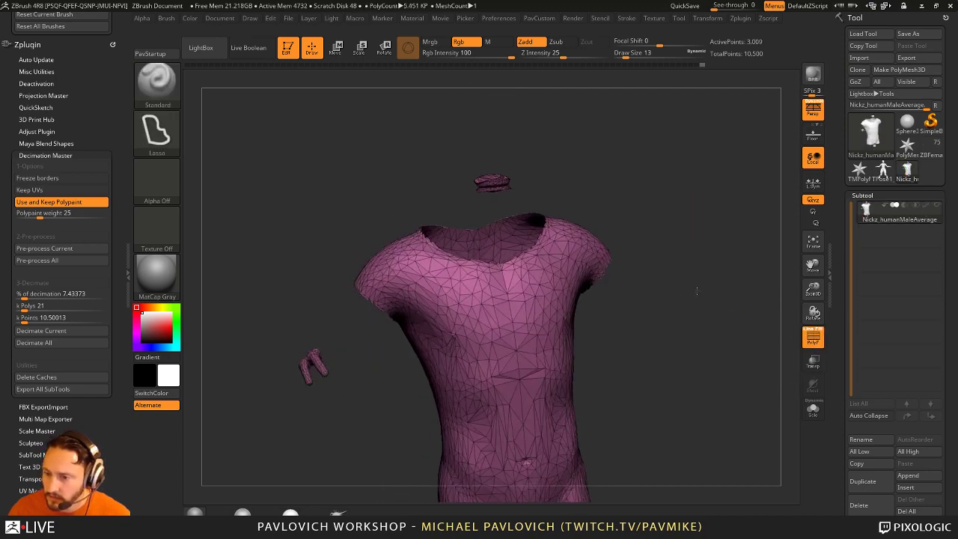
{"action": "left_click", "coordinate": [709, 250], "text": "ctrl+shift"}
{"action": "left_click_drag", "start_coordinate": [709, 250], "coordinate": [680, 330]}
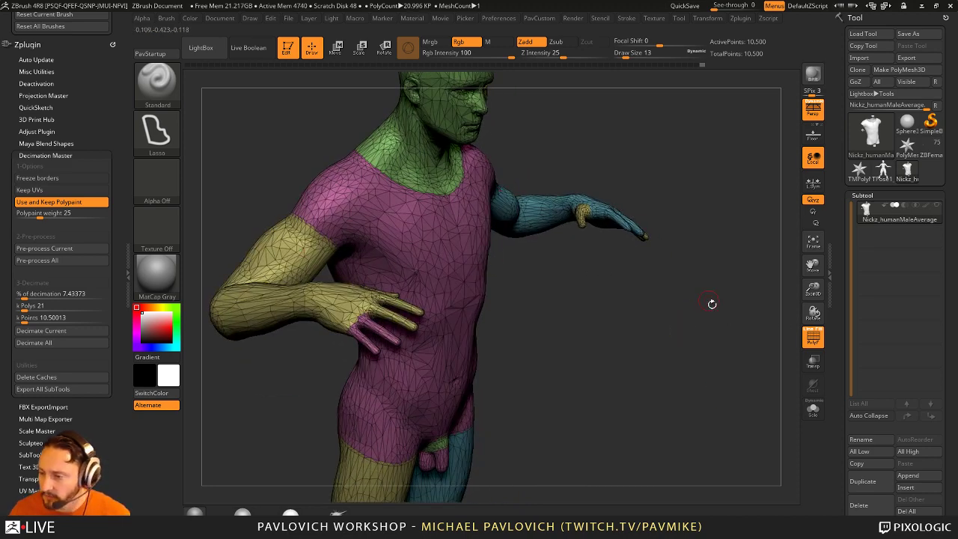
Step: Regroup the shirt region, inspect the isolated blue torso, then unhide and frame the whole body
{"action": "left_click", "coordinate": [862, 195]}
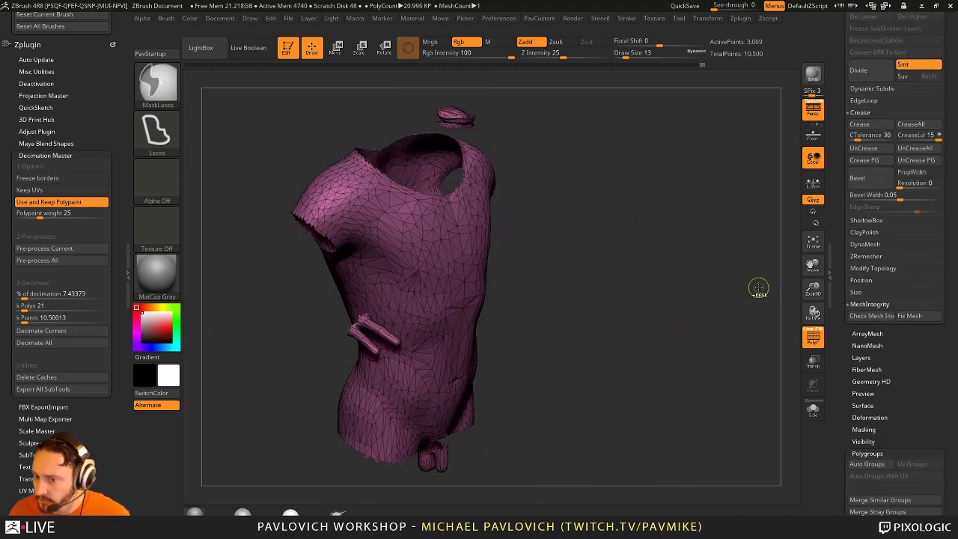
{"action": "key", "text": "ctrl+z"}
{"action": "key", "text": "ctrl+z"}
{"action": "key", "text": "ctrl+z"}
{"action": "key", "text": "ctrl+z"}
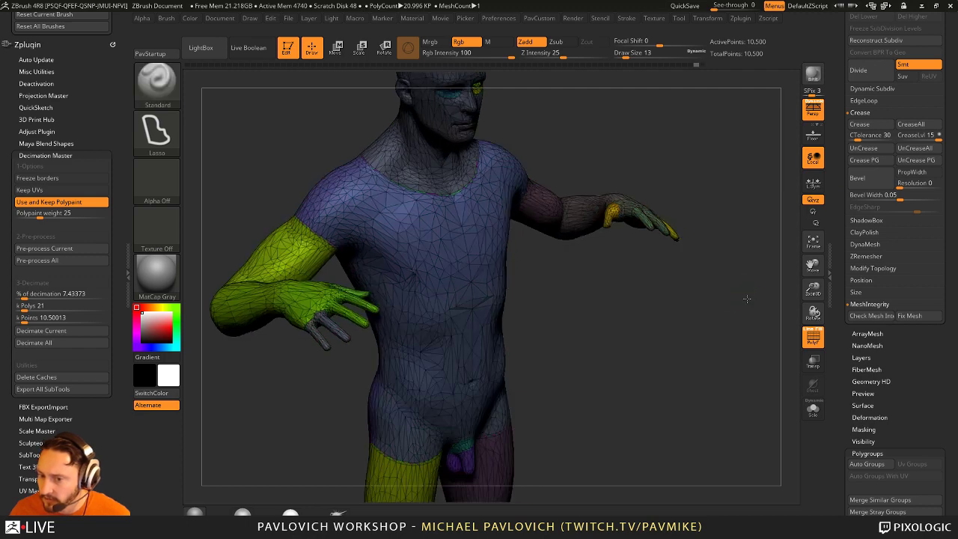
{"action": "left_click_drag", "start_coordinate": [746, 298], "coordinate": [225, 368], "text": "alt"}
{"action": "left_click", "coordinate": [253, 298], "text": "ctrl+shift"}
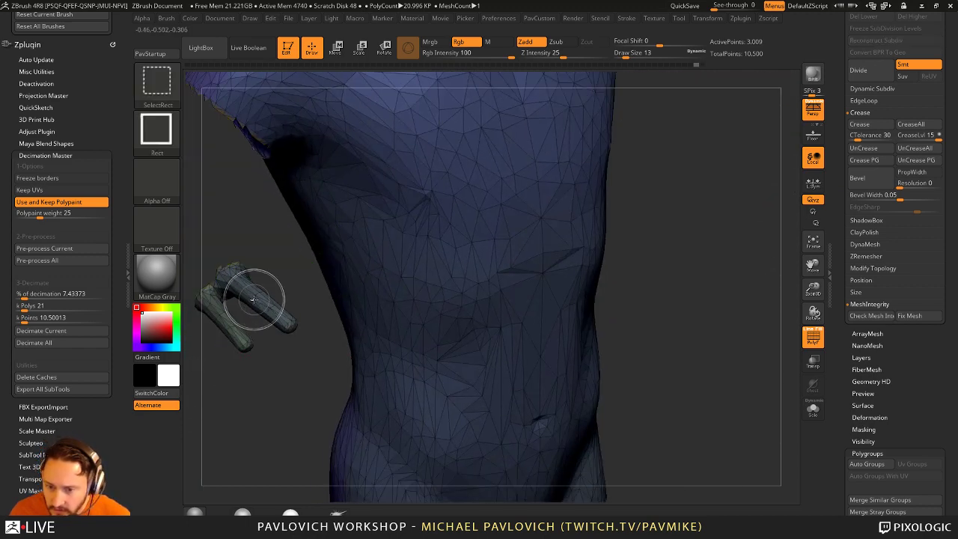
{"action": "mouse_move", "coordinate": [306, 350]}
{"action": "left_mouse_down"}
{"action": "mouse_move", "coordinate": [363, 363]}
{"action": "mouse_move", "coordinate": [368, 395]}
{"action": "mouse_move", "coordinate": [403, 450]}
{"action": "mouse_move", "coordinate": [413, 273]}
{"action": "left_mouse_up"}
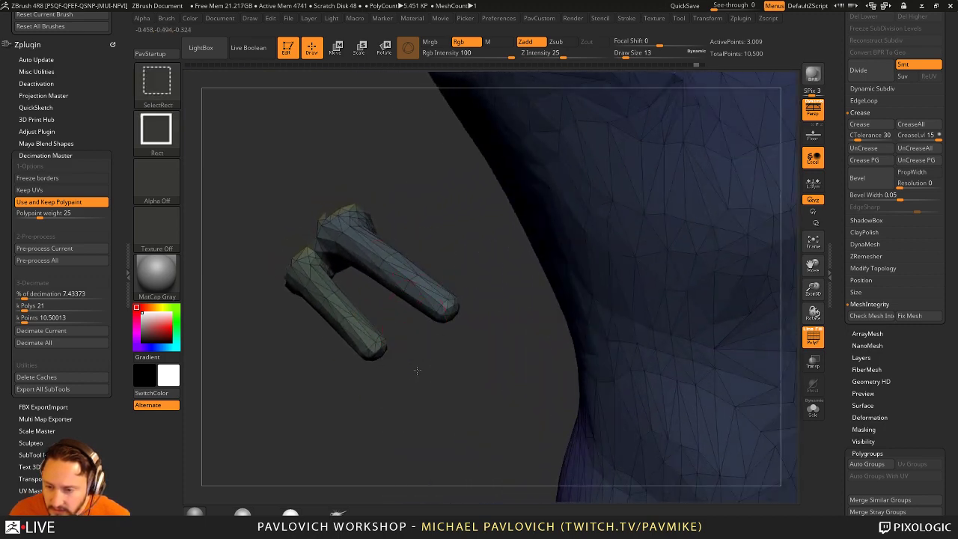
{"action": "left_click", "coordinate": [364, 390], "text": "ctrl+shift"}
{"action": "left_click_drag", "start_coordinate": [845, 261], "coordinate": [835, 219]}
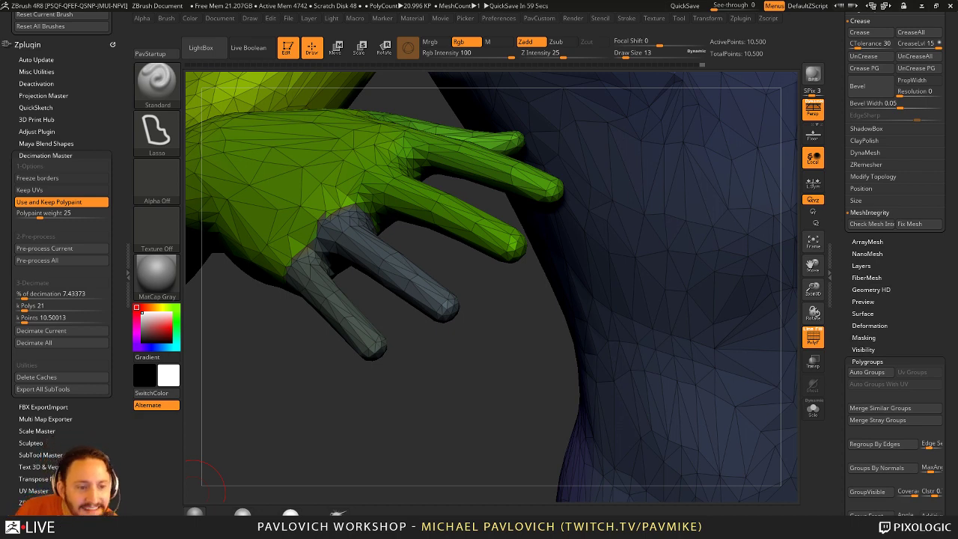
{"action": "left_click_drag", "start_coordinate": [449, 380], "coordinate": [471, 388]}
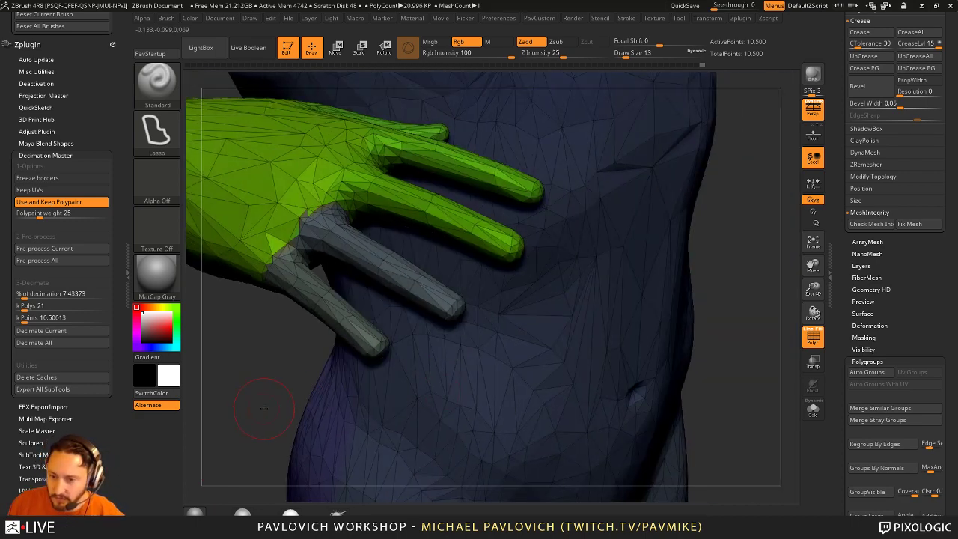
{"action": "left_click_drag", "start_coordinate": [263, 408], "coordinate": [659, 366]}
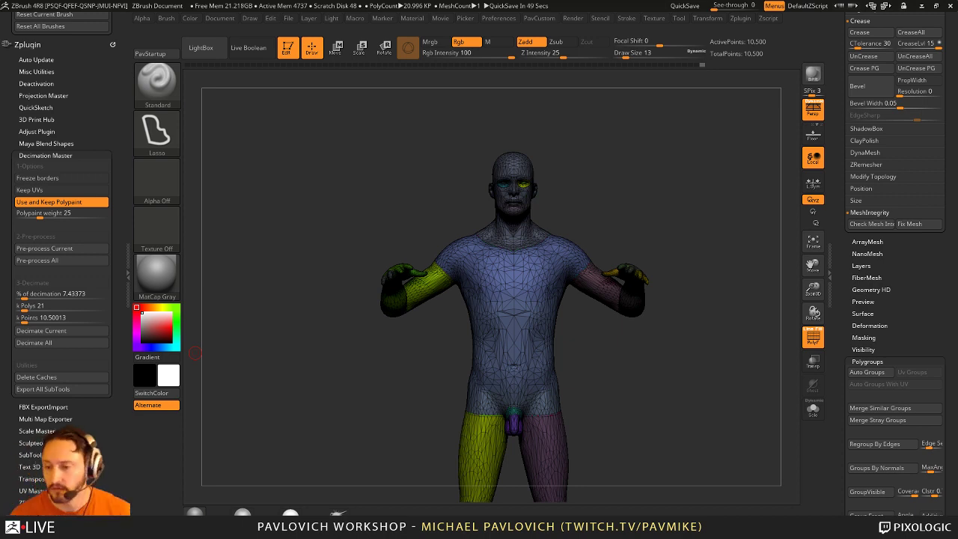
Step: Hide the overlays, swap Decimation Master for Transpose Master options, and turn the model left
{"action": "left_click_drag", "start_coordinate": [665, 166], "coordinate": [748, 285]}
{"action": "key", "text": "shift+f"}
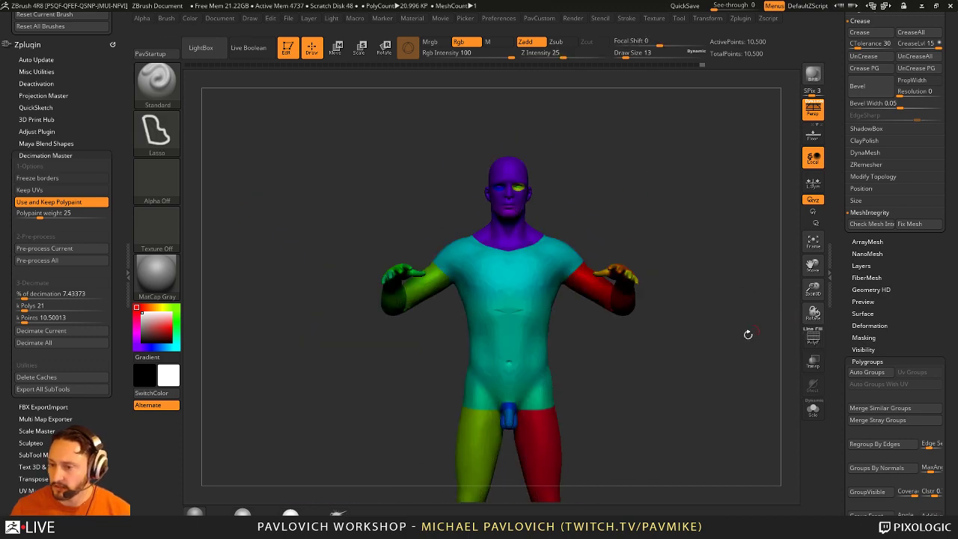
{"action": "scroll", "coordinate": [832, 306], "scroll_direction": "up", "scroll_amount": 10}
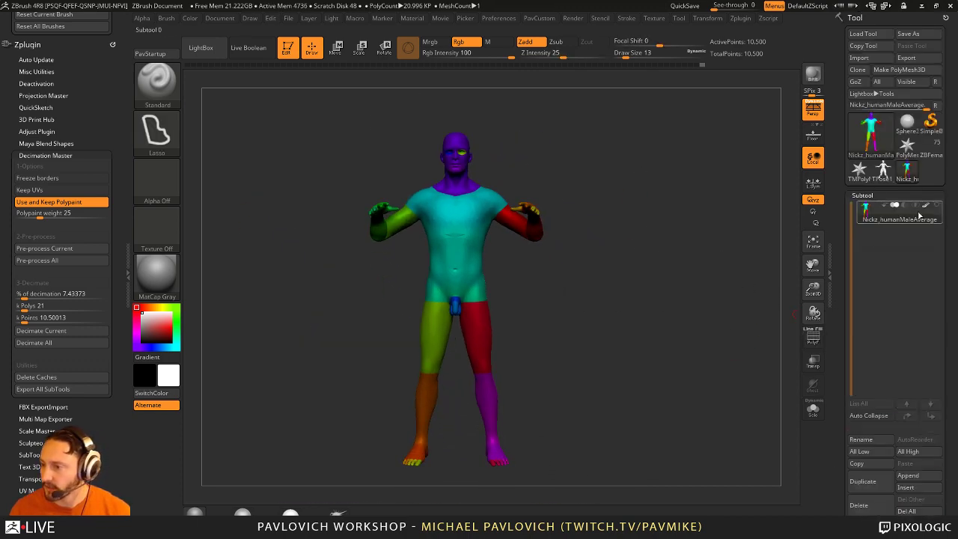
{"action": "key", "text": "shift+f"}
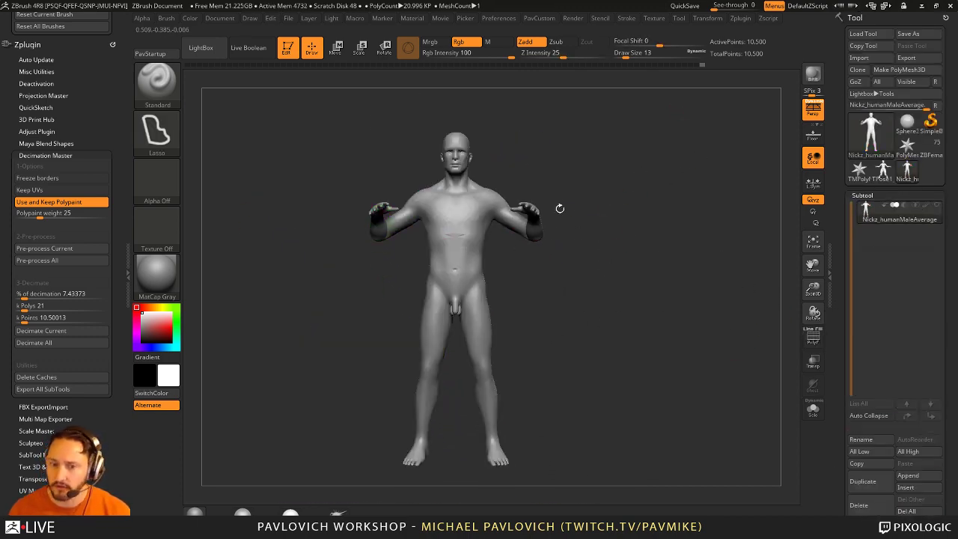
{"action": "left_click", "coordinate": [47, 153]}
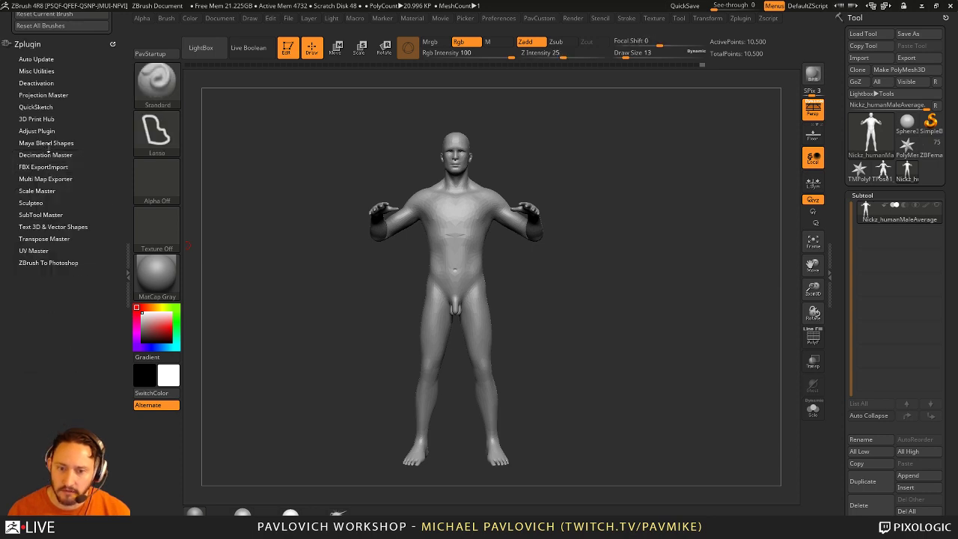
{"action": "left_click", "coordinate": [44, 238]}
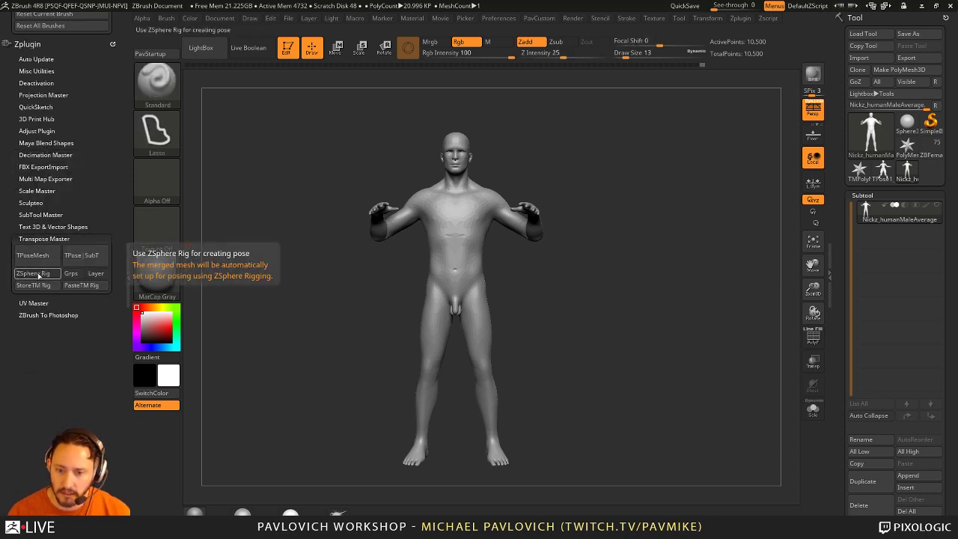
{"action": "left_click_drag", "start_coordinate": [776, 289], "coordinate": [753, 288]}
{"action": "left_click_drag", "start_coordinate": [629, 275], "coordinate": [674, 272]}
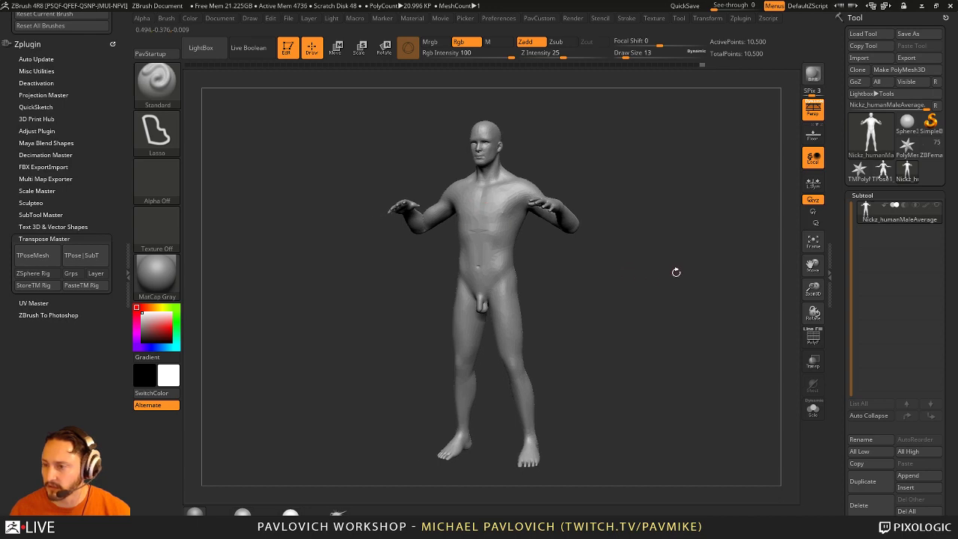
{"action": "left_click_drag", "start_coordinate": [842, 314], "coordinate": [842, 362]}
Step: Leave Edit mode, clear the canvas and pick the ZSphere tool
{"action": "left_click", "coordinate": [286, 47]}
{"action": "key", "text": "ctrl+n"}
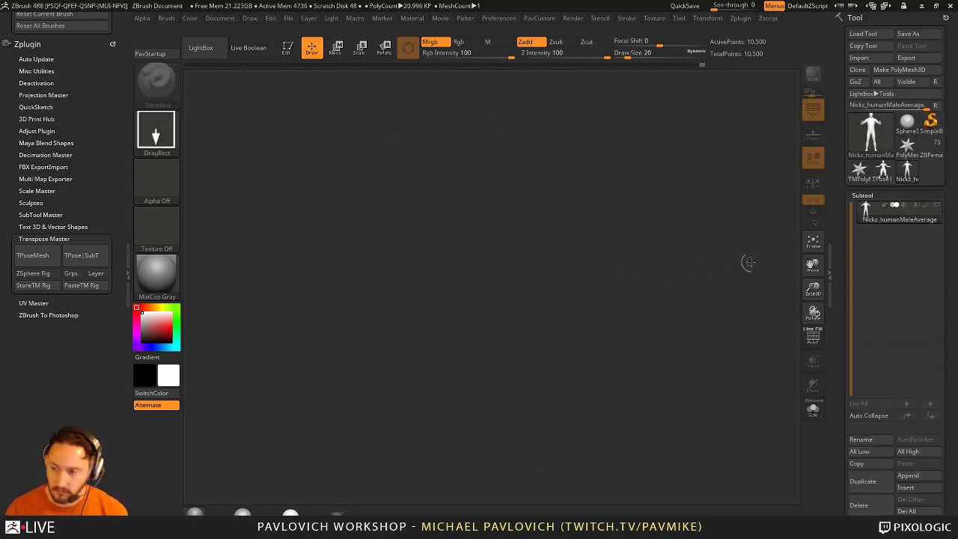
{"action": "left_click", "coordinate": [870, 133]}
{"action": "left_click", "coordinate": [717, 204]}
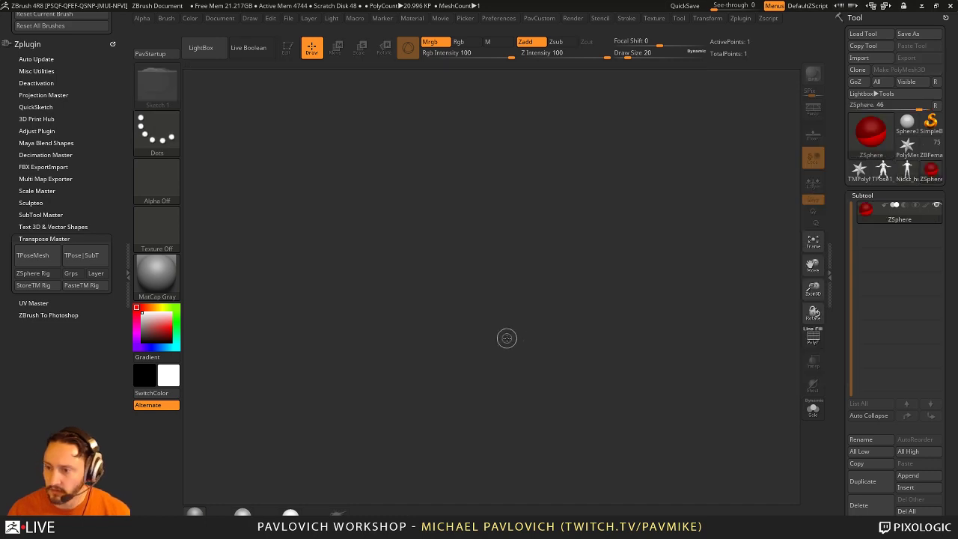
{"action": "left_click_drag", "start_coordinate": [509, 337], "coordinate": [511, 383]}
{"action": "key", "text": "shift+s"}
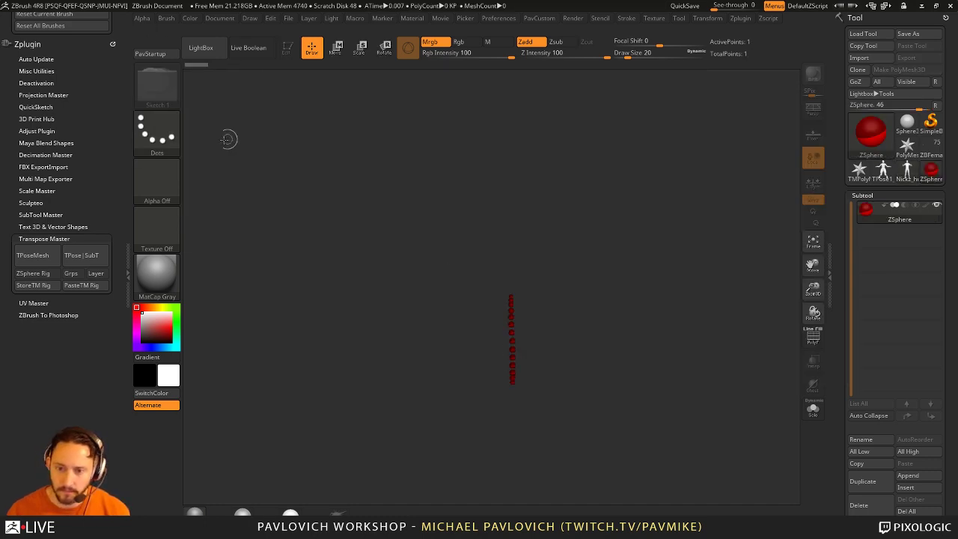
{"action": "key", "text": "shift+s"}
Step: With DragRect stroke, drag out one large ZSphere, enter Edit, and dismiss both internal errors
{"action": "left_click", "coordinate": [264, 141]}
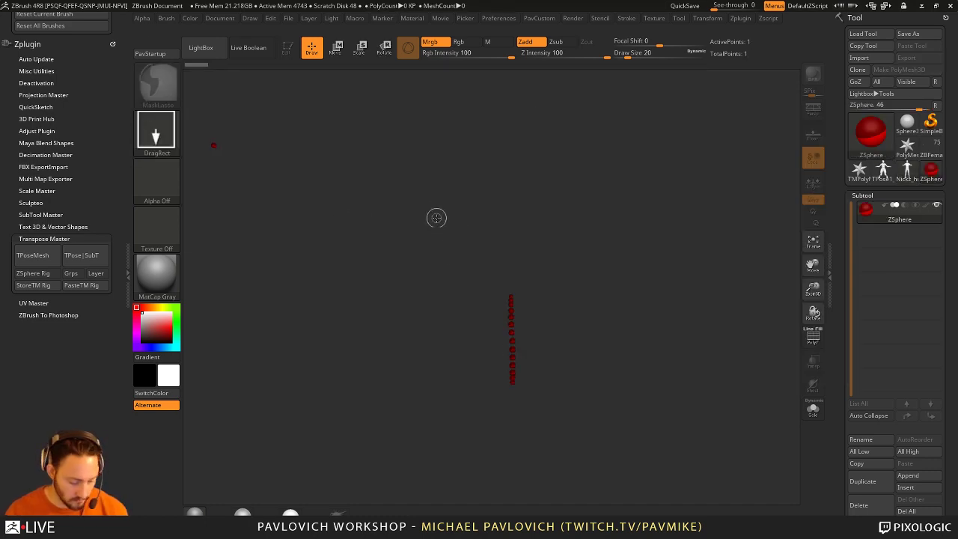
{"action": "key", "text": "ctrl+n"}
{"action": "left_click_drag", "start_coordinate": [448, 274], "coordinate": [425, 301]}
{"action": "left_click", "coordinate": [287, 47]}
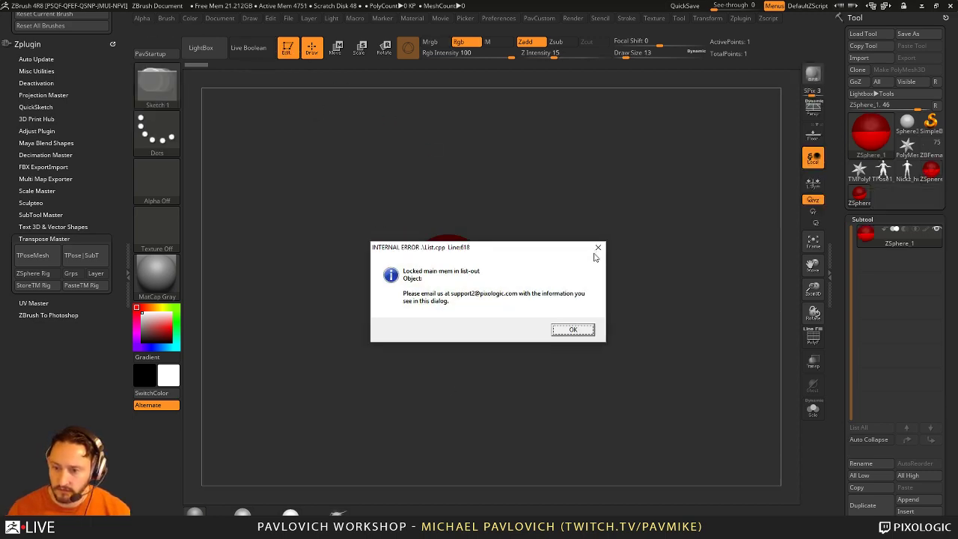
{"action": "left_click", "coordinate": [573, 330]}
{"action": "left_click", "coordinate": [576, 313]}
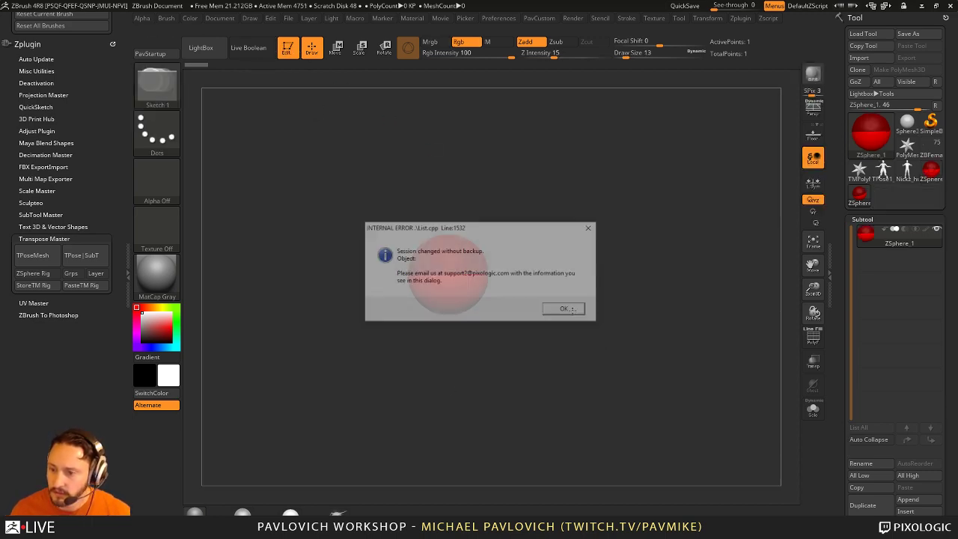
Step: End the frozen ZBrush Executable task in Task Manager, then close Task Manager
{"action": "key", "text": "super"}
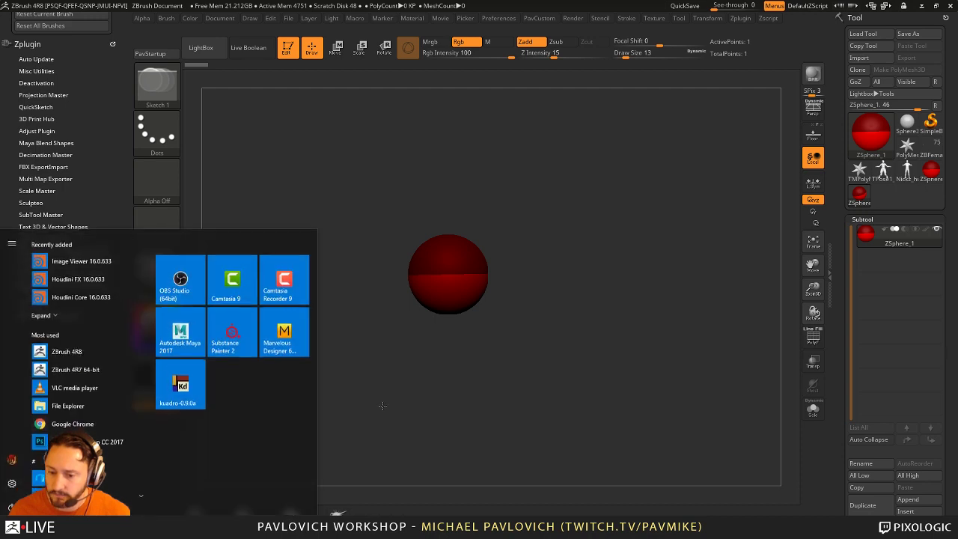
{"action": "key", "text": "super"}
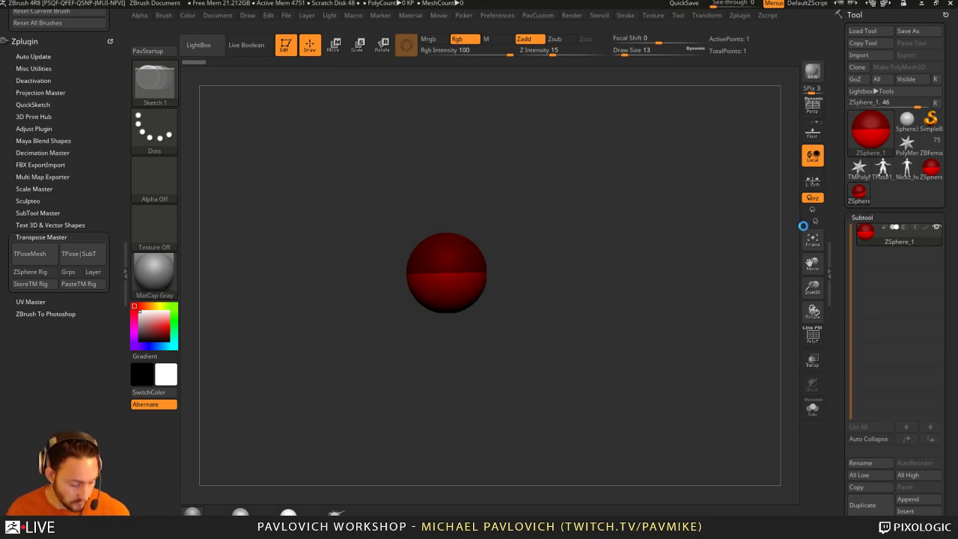
{"action": "key", "text": "ctrl+shift+Escape"}
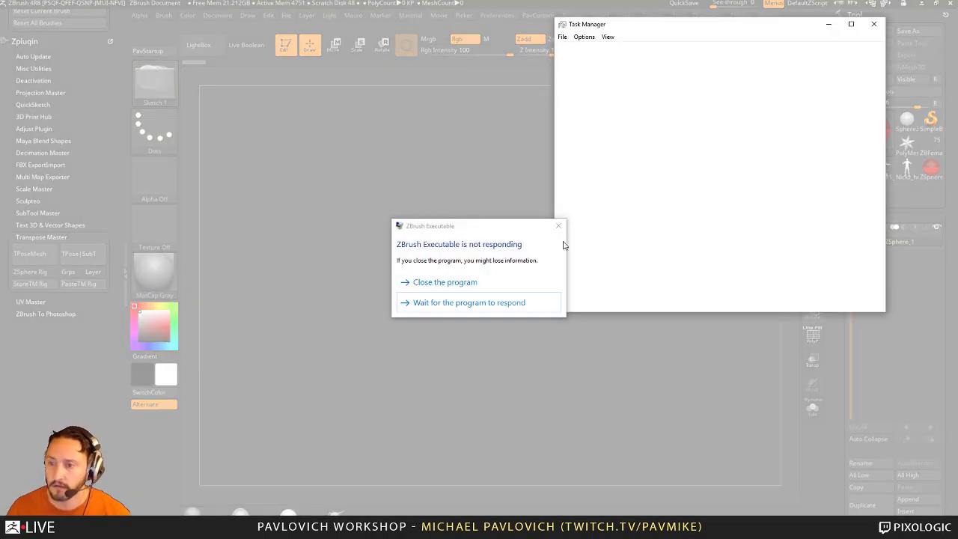
{"action": "right_click", "coordinate": [610, 178]}
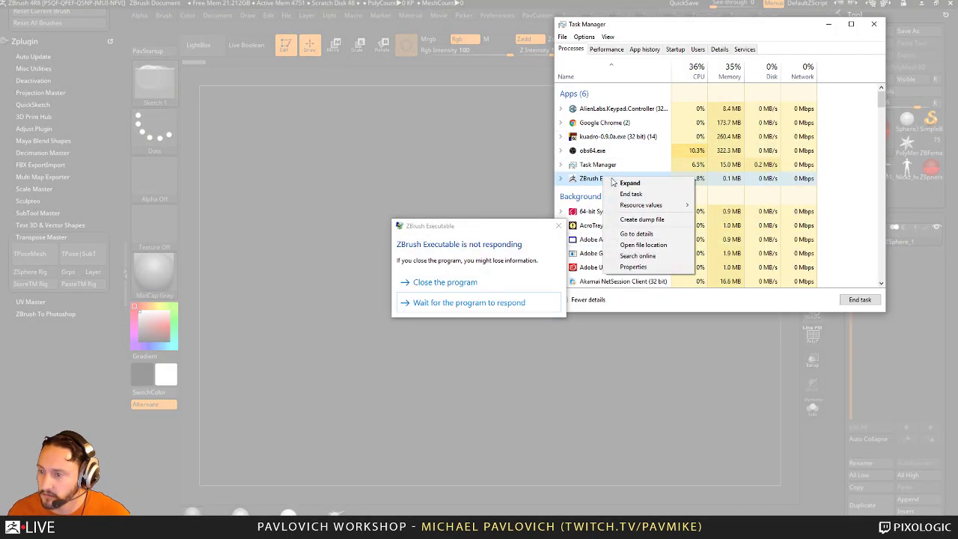
{"action": "left_click", "coordinate": [636, 191]}
{"action": "left_click", "coordinate": [873, 24]}
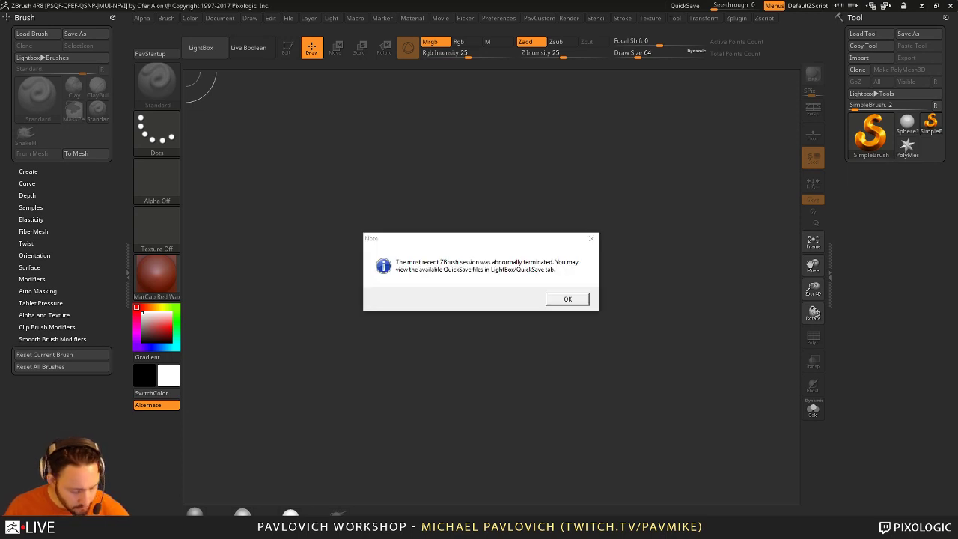
Step: Dismiss the abnormal termination notice and open Nickz_humanMaleAverage.ZTL from the saved tools
{"action": "left_click", "coordinate": [564, 301]}
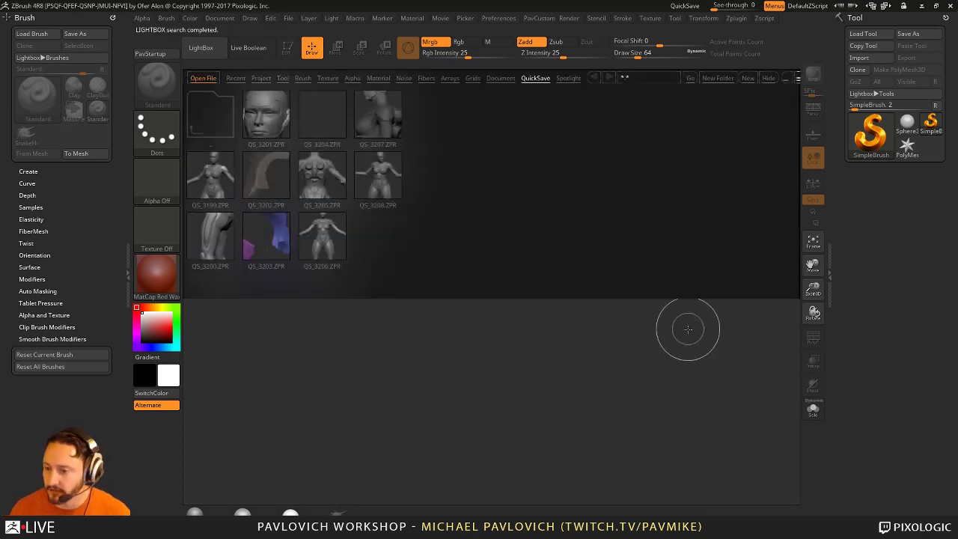
{"action": "left_click", "coordinate": [766, 78]}
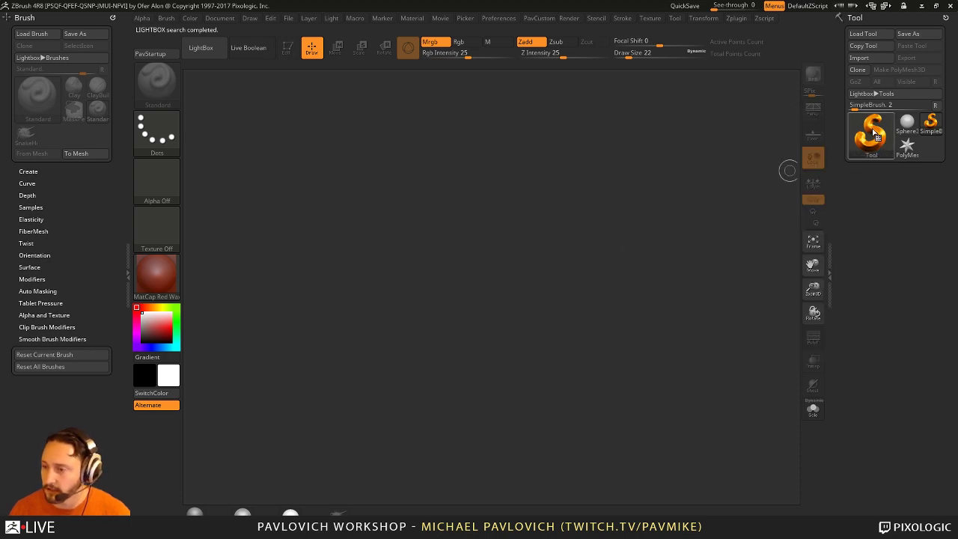
{"action": "key", "text": "comma"}
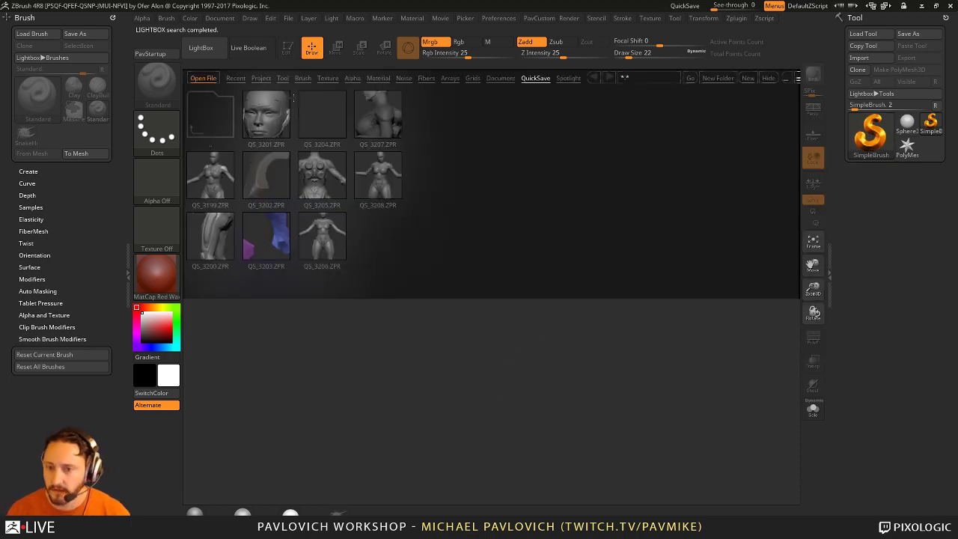
{"action": "left_click", "coordinate": [282, 77]}
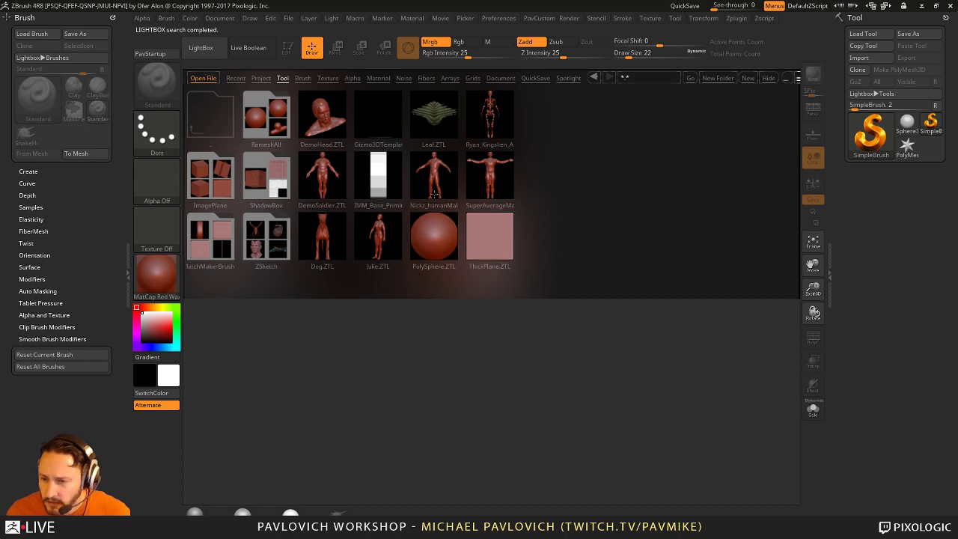
{"action": "double_click", "coordinate": [434, 187]}
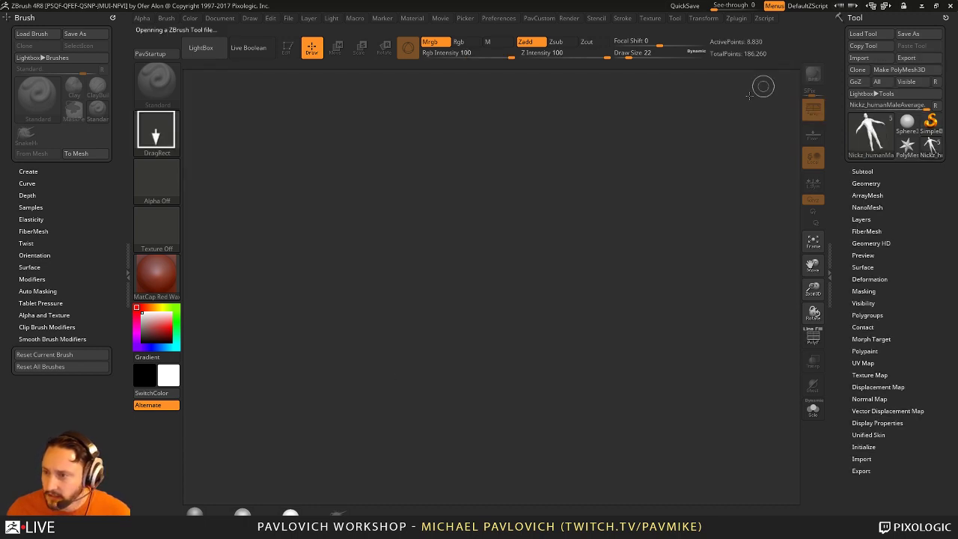
Step: Draw the male model on the canvas, enter Edit mode and rotate it to a front view
{"action": "left_click_drag", "start_coordinate": [366, 404], "coordinate": [397, 441]}
{"action": "left_click", "coordinate": [287, 47]}
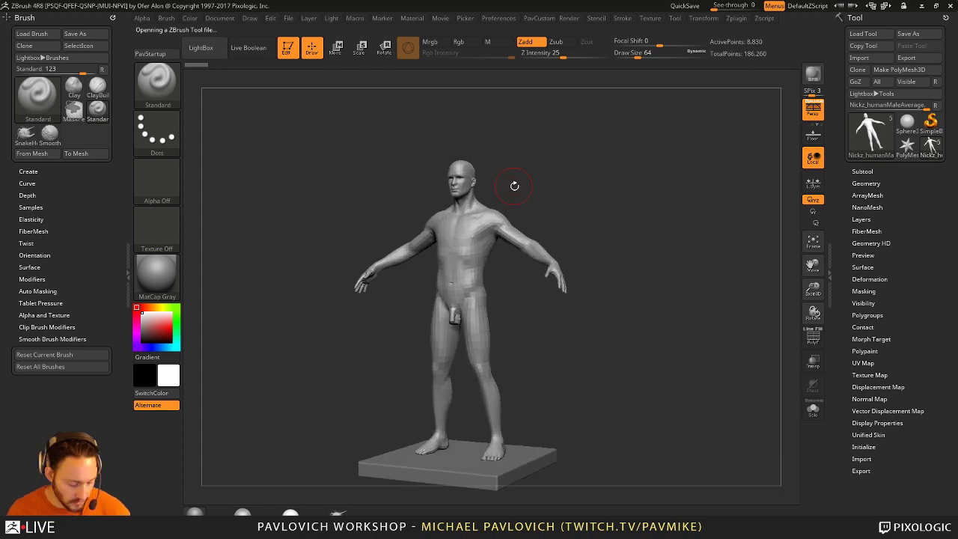
{"action": "key", "text": "F1"}
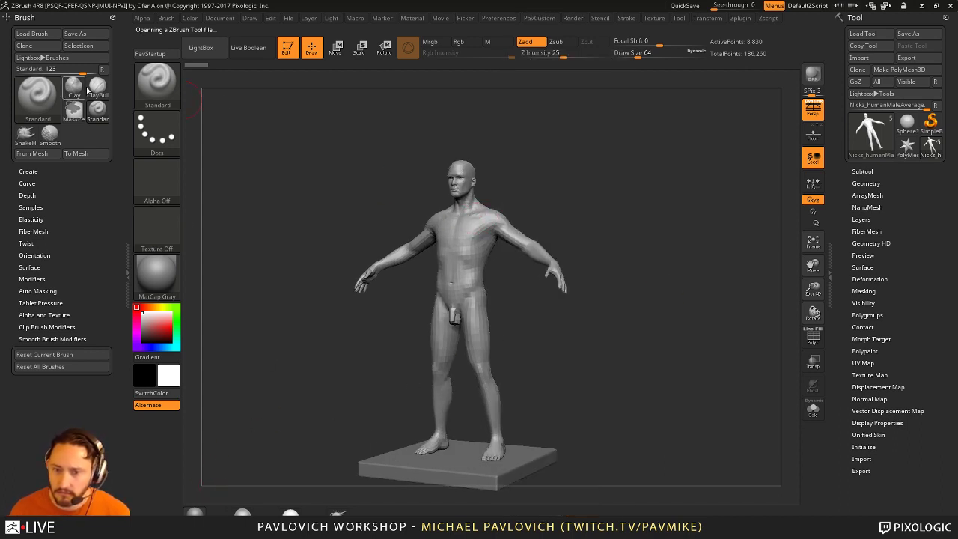
{"action": "left_click_drag", "start_coordinate": [620, 312], "coordinate": [335, 158]}
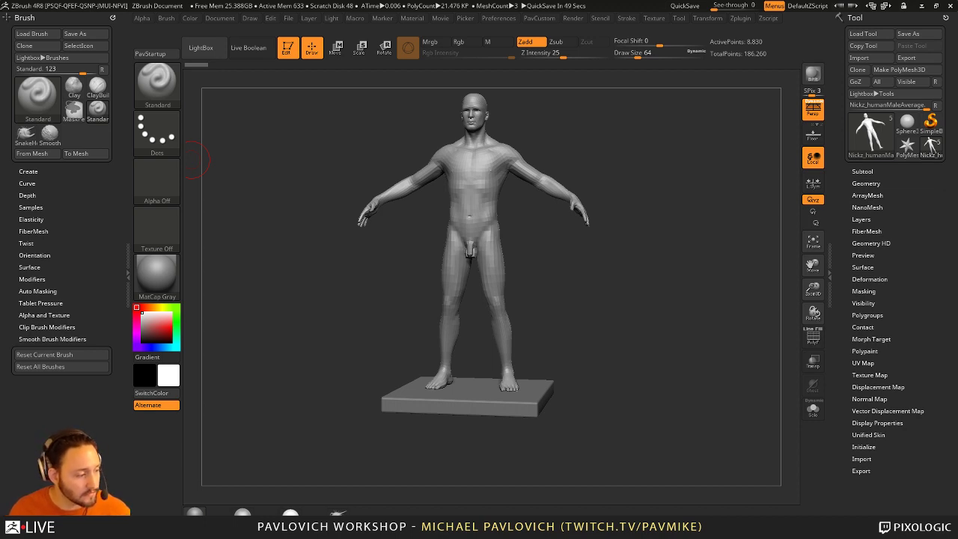
Step: Delete the skull, eye and floor subtools with Del Other, keeping only the body
{"action": "left_click_drag", "start_coordinate": [682, 238], "coordinate": [676, 272]}
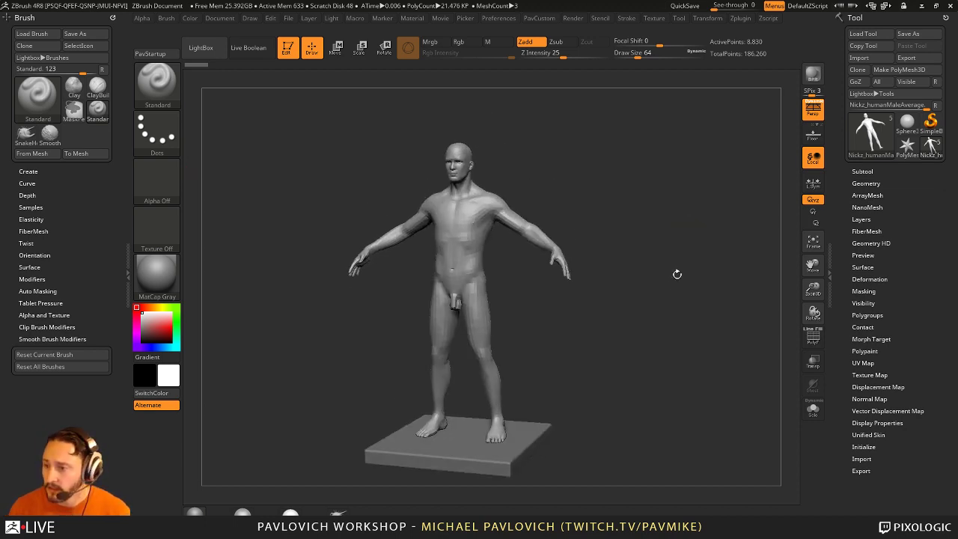
{"action": "left_click", "coordinate": [862, 171]}
{"action": "scroll", "coordinate": [848, 282], "scroll_direction": "down", "scroll_amount": 2}
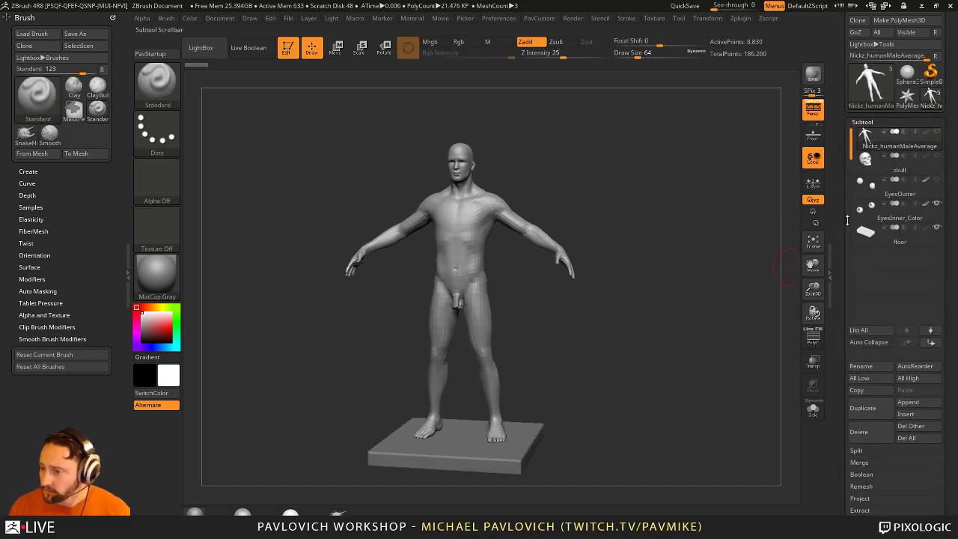
{"action": "left_click", "coordinate": [906, 438]}
{"action": "left_click", "coordinate": [752, 461]}
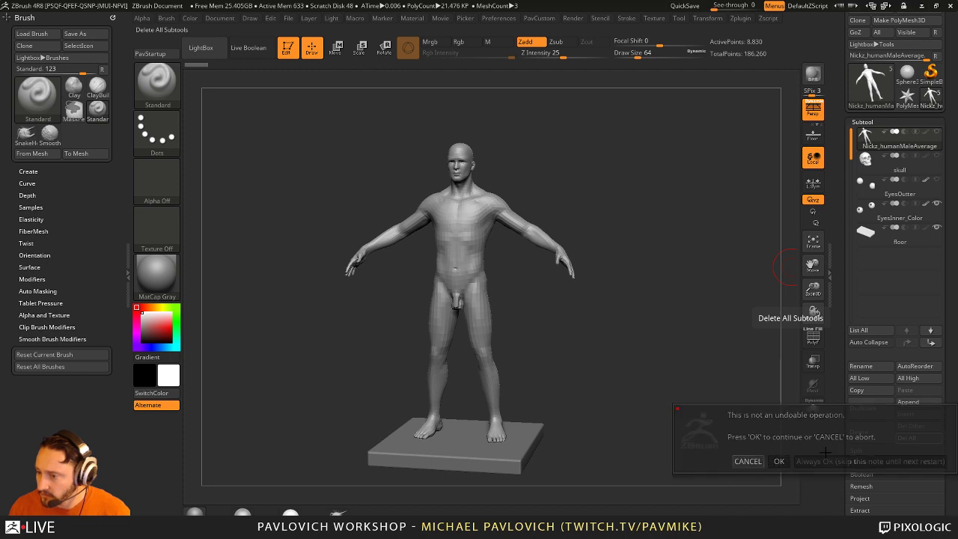
{"action": "left_click", "coordinate": [907, 437]}
{"action": "left_click", "coordinate": [813, 449]}
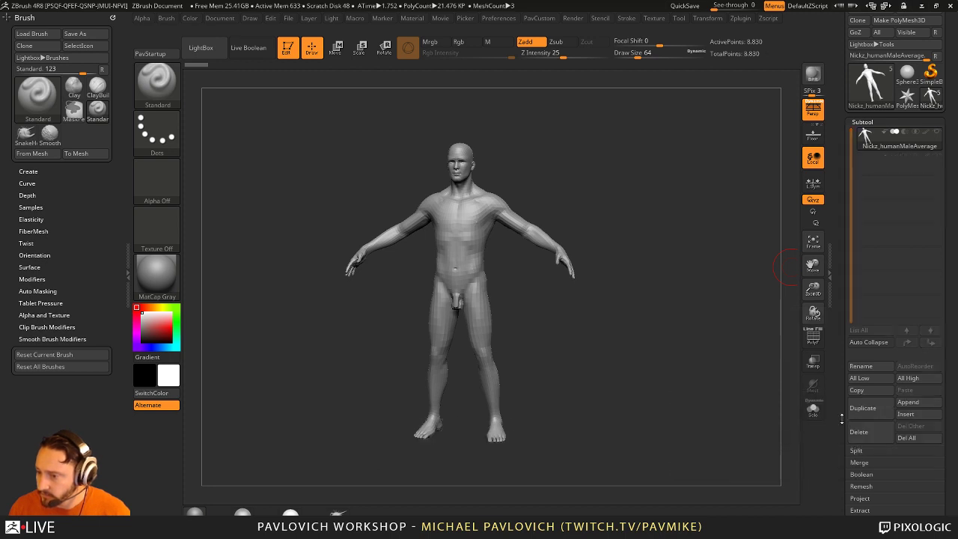
Step: Frame the body to fill the canvas and set Draw Size to 65
{"action": "left_click", "coordinate": [861, 388]}
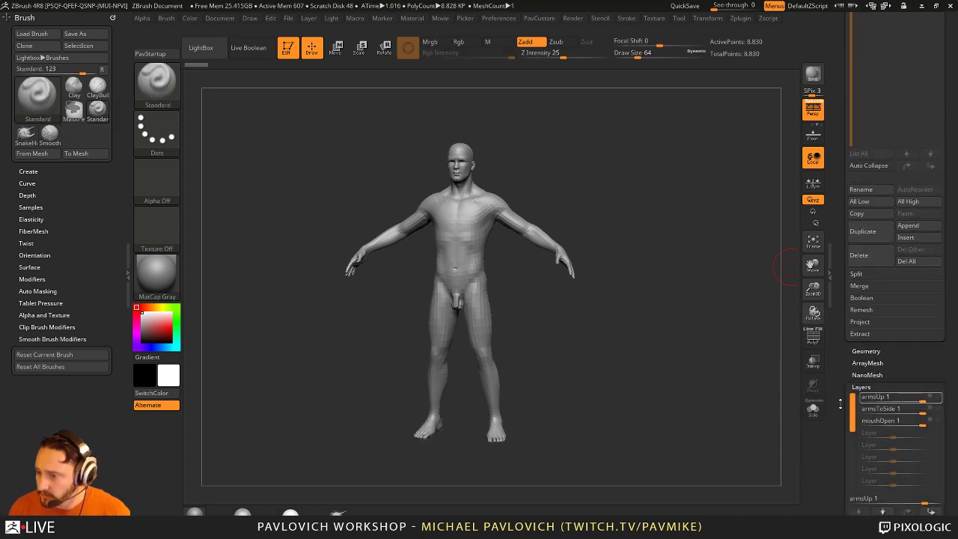
{"action": "left_click", "coordinate": [861, 365]}
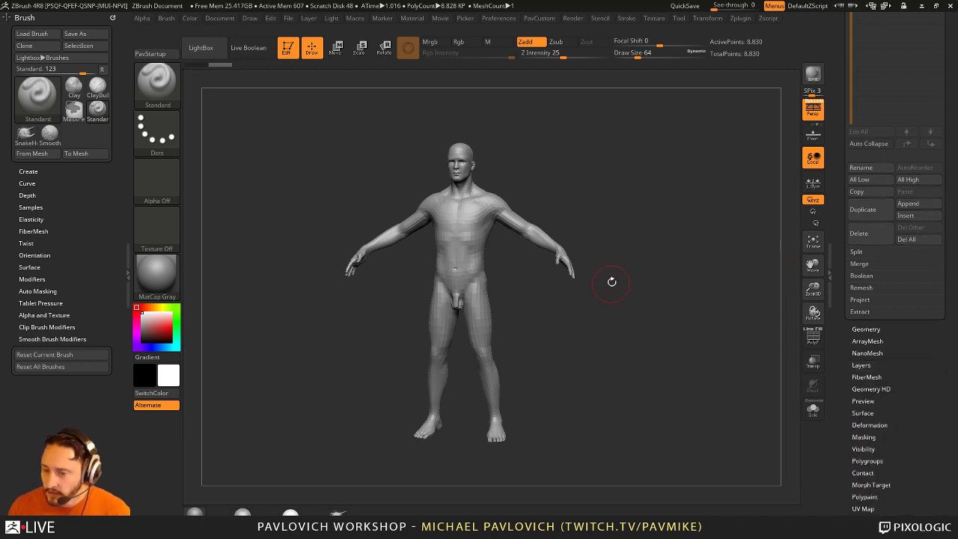
{"action": "key", "text": "f"}
{"action": "key", "text": "s"}
{"action": "left_click_drag", "start_coordinate": [660, 314], "coordinate": [654, 315]}
{"action": "left_click_drag", "start_coordinate": [674, 307], "coordinate": [685, 298]}
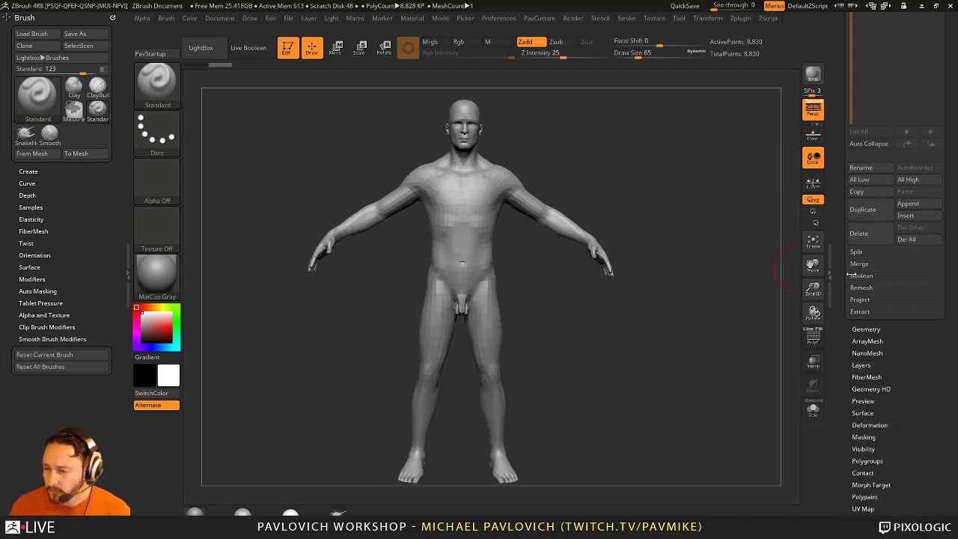
{"action": "left_click_drag", "start_coordinate": [848, 275], "coordinate": [838, 402]}
{"action": "left_click_drag", "start_coordinate": [749, 343], "coordinate": [783, 219], "text": "alt"}
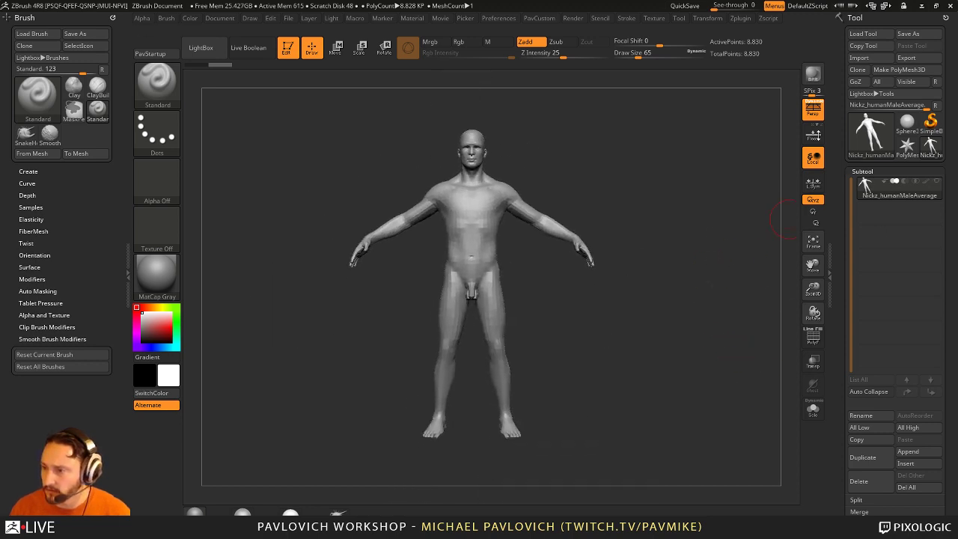
Step: Clear the canvas and draw a new ZSphere with DragRect, ready in Edit mode
{"action": "left_click", "coordinate": [287, 47]}
{"action": "key", "text": "ctrl+n"}
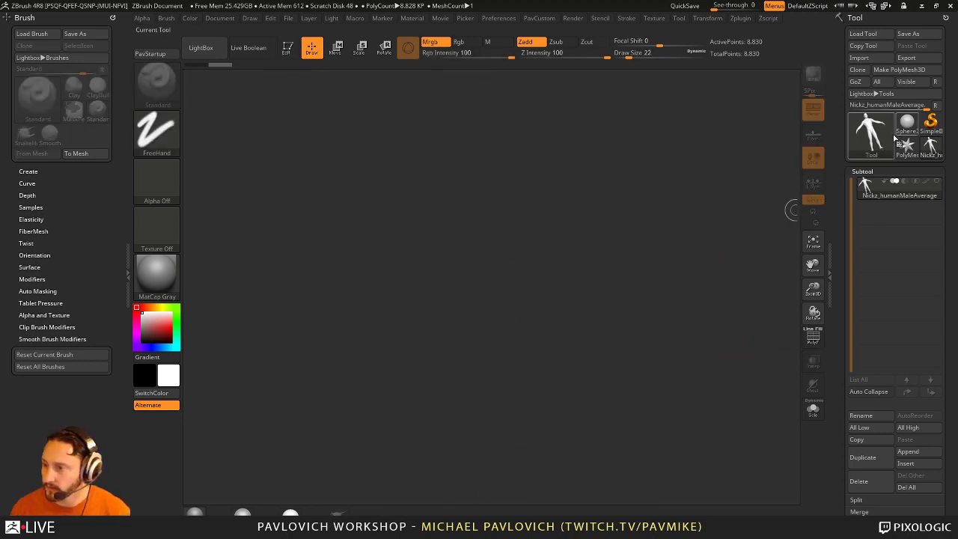
{"action": "left_click", "coordinate": [870, 139]}
{"action": "left_click", "coordinate": [574, 228]}
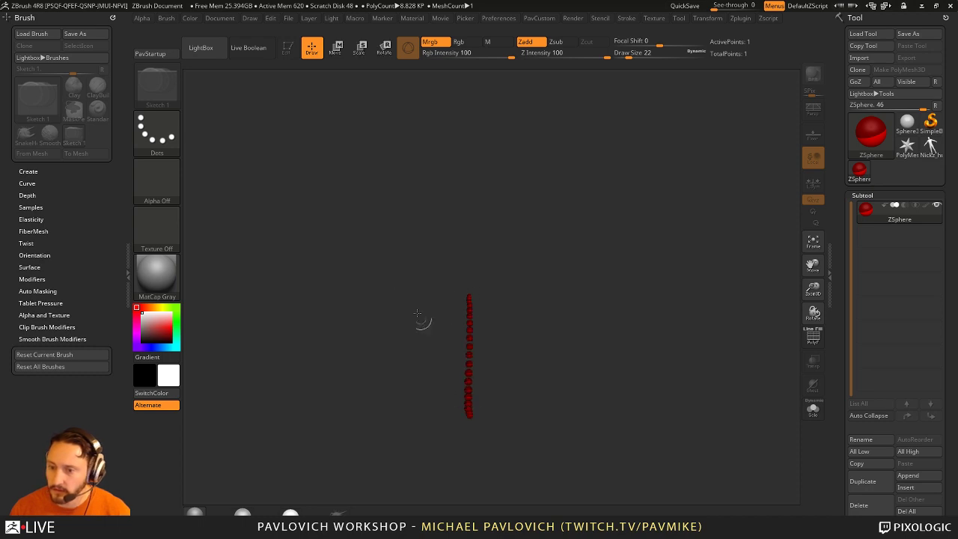
{"action": "left_click", "coordinate": [170, 137]}
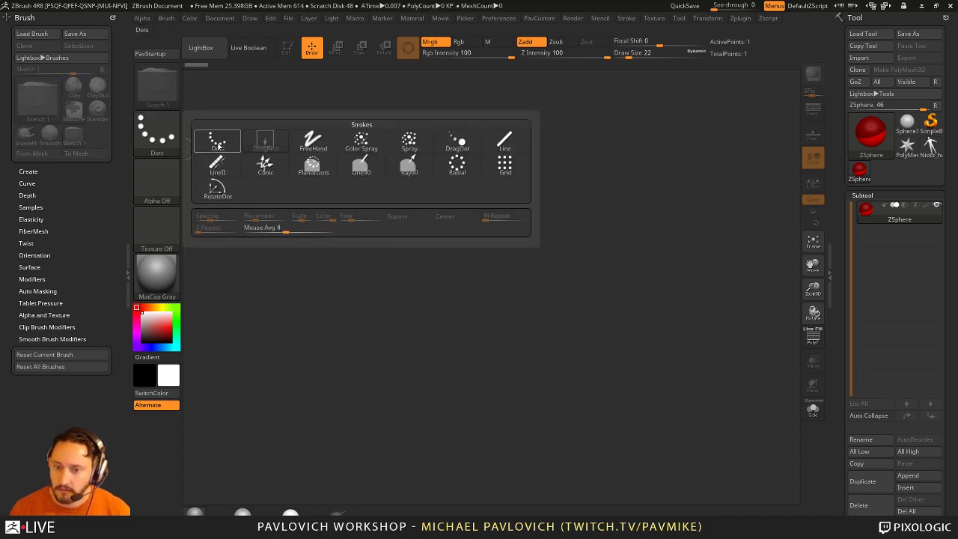
{"action": "left_click", "coordinate": [264, 141]}
{"action": "left_click_drag", "start_coordinate": [446, 285], "coordinate": [490, 307]}
{"action": "left_click", "coordinate": [287, 47]}
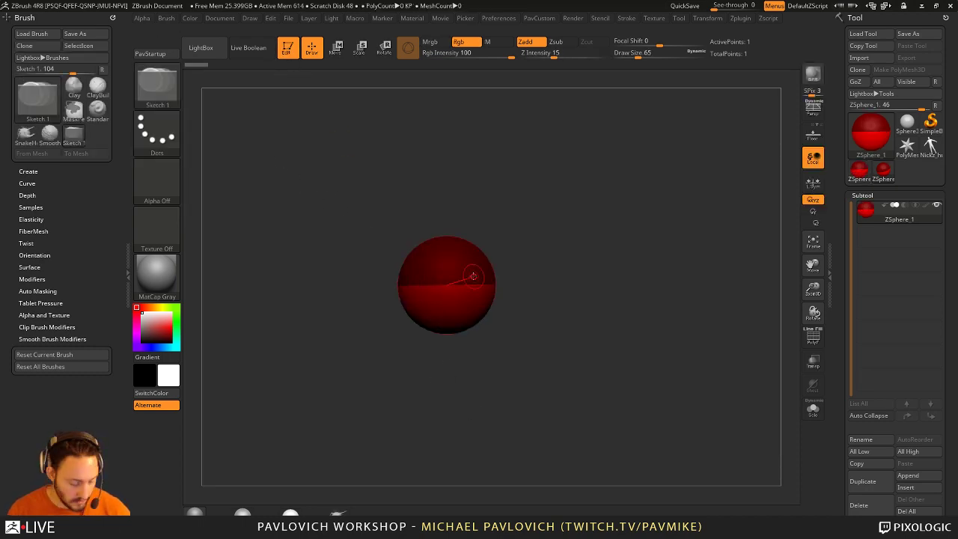
Step: Set Nickz_humanMaleAverage as the ZSphere's rigging mesh through Rigging > Select Mesh
{"action": "left_click", "coordinate": [466, 270]}
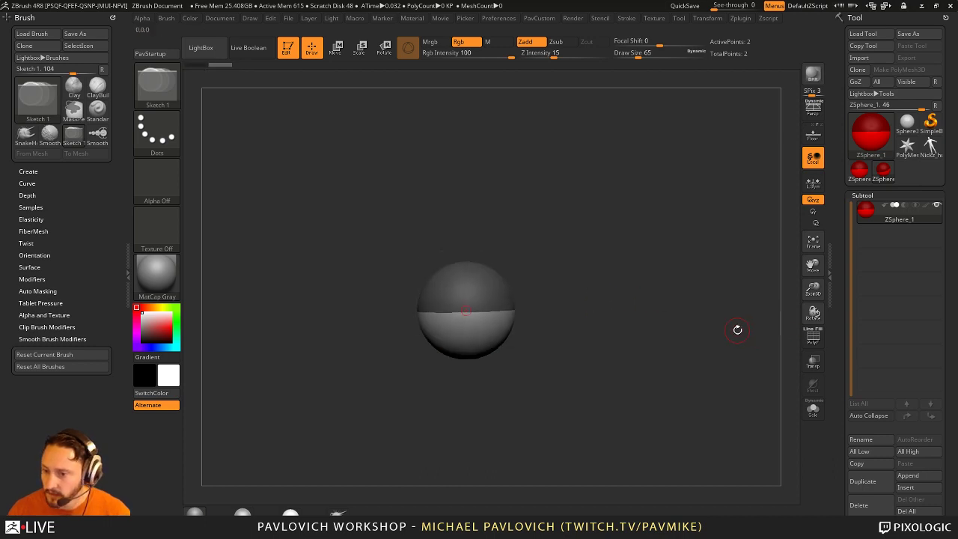
{"action": "key", "text": "ctrl+z"}
{"action": "key", "text": "w"}
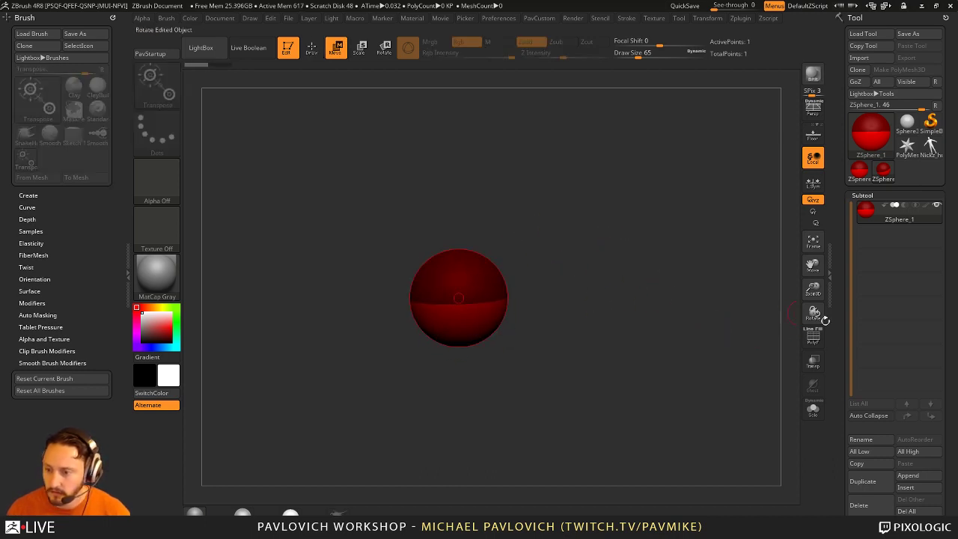
{"action": "scroll", "coordinate": [844, 295], "scroll_direction": "down", "scroll_amount": 10}
{"action": "scroll", "coordinate": [844, 245], "scroll_direction": "down", "scroll_amount": 1}
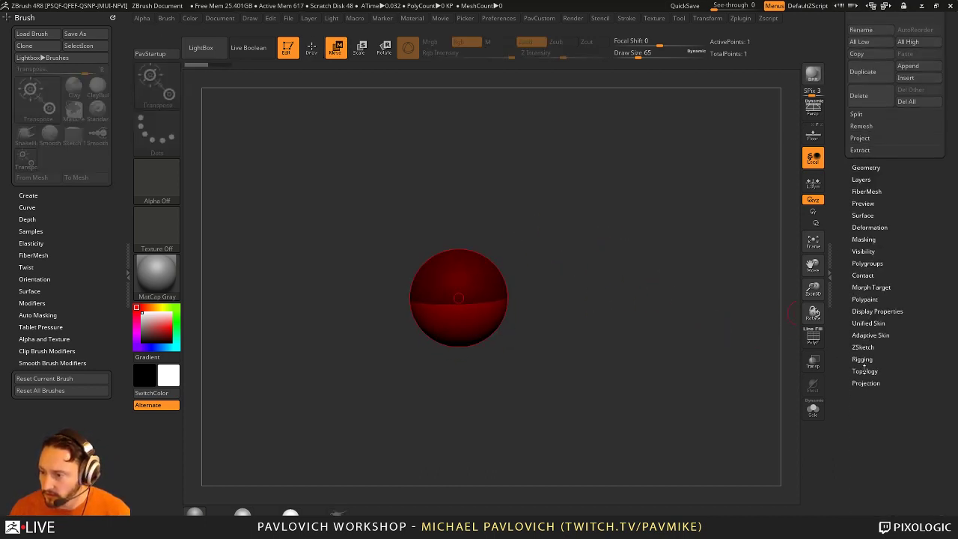
{"action": "left_click", "coordinate": [862, 361]}
{"action": "scroll", "coordinate": [846, 351], "scroll_direction": "down", "scroll_amount": 3}
{"action": "left_click", "coordinate": [866, 350]}
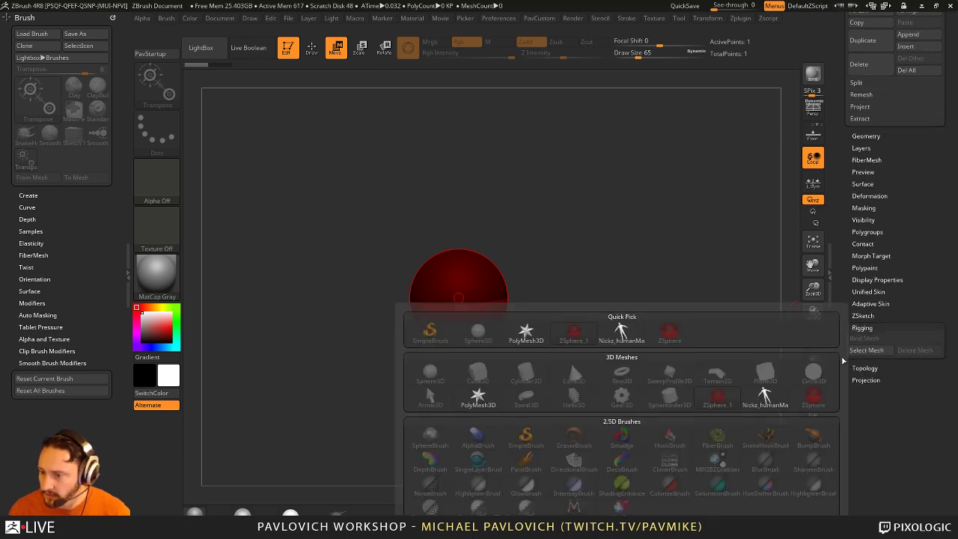
{"action": "left_click", "coordinate": [621, 333]}
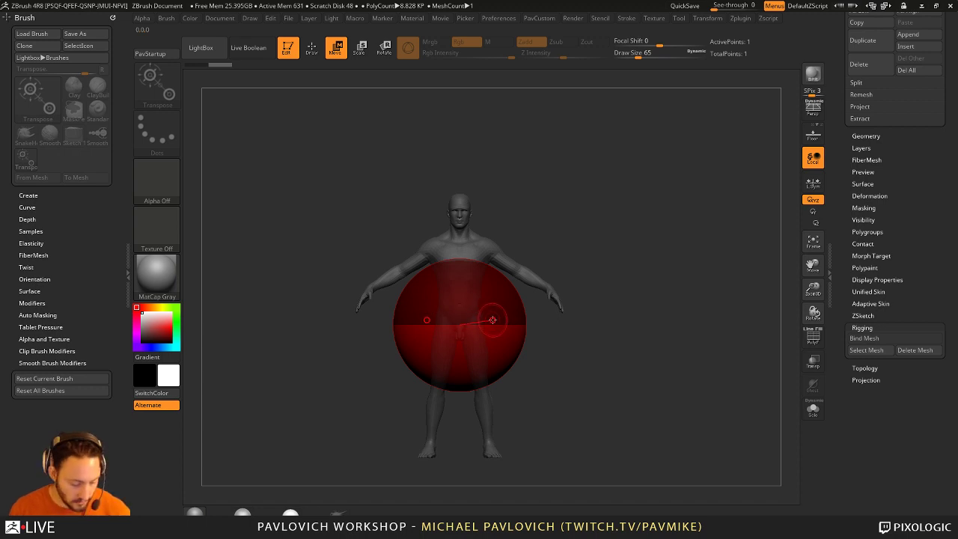
Step: Shrink the root ZSphere, move it to the belly and pull a child sphere up to the chest
{"action": "key", "text": "e"}
{"action": "left_click_drag", "start_coordinate": [493, 320], "coordinate": [449, 320]}
{"action": "left_click_drag", "start_coordinate": [539, 351], "coordinate": [559, 369]}
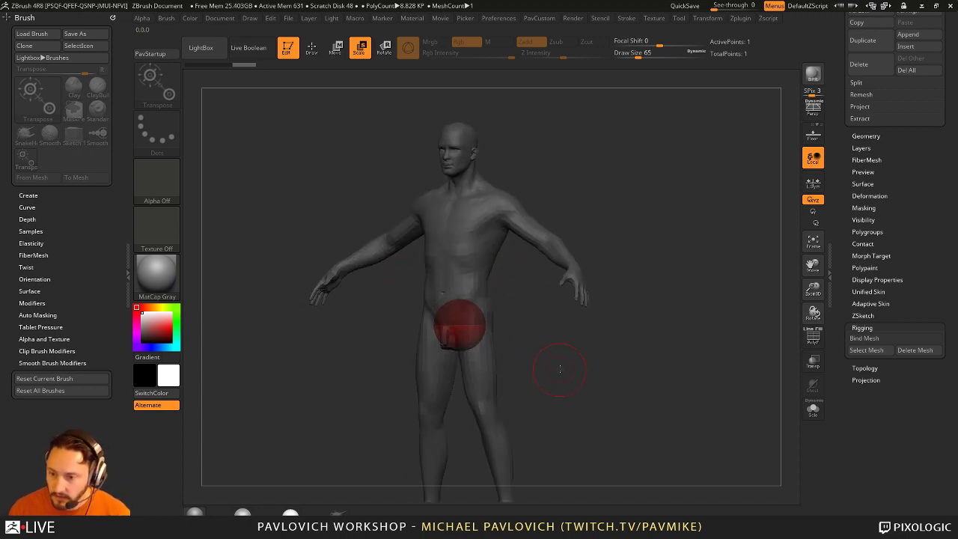
{"action": "key", "text": "w"}
{"action": "left_click_drag", "start_coordinate": [460, 323], "coordinate": [460, 288]}
{"action": "left_click_drag", "start_coordinate": [569, 374], "coordinate": [527, 298], "text": "alt"}
{"action": "key", "text": "q"}
{"action": "mouse_move", "coordinate": [462, 262]}
{"action": "left_mouse_down"}
{"action": "mouse_move", "coordinate": [464, 284]}
{"action": "mouse_move", "coordinate": [465, 253]}
{"action": "mouse_move", "coordinate": [569, 239]}
{"action": "mouse_move", "coordinate": [492, 230]}
{"action": "mouse_move", "coordinate": [515, 288]}
{"action": "mouse_move", "coordinate": [507, 277]}
{"action": "mouse_move", "coordinate": [581, 268]}
{"action": "left_mouse_up"}
{"action": "key", "text": "w"}
Step: Step through the sketch history to rebuild the torso chain branching toward one shoulder
{"action": "key", "text": "q"}
{"action": "key", "text": "ctrl+z"}
{"action": "key", "text": "ctrl+z"}
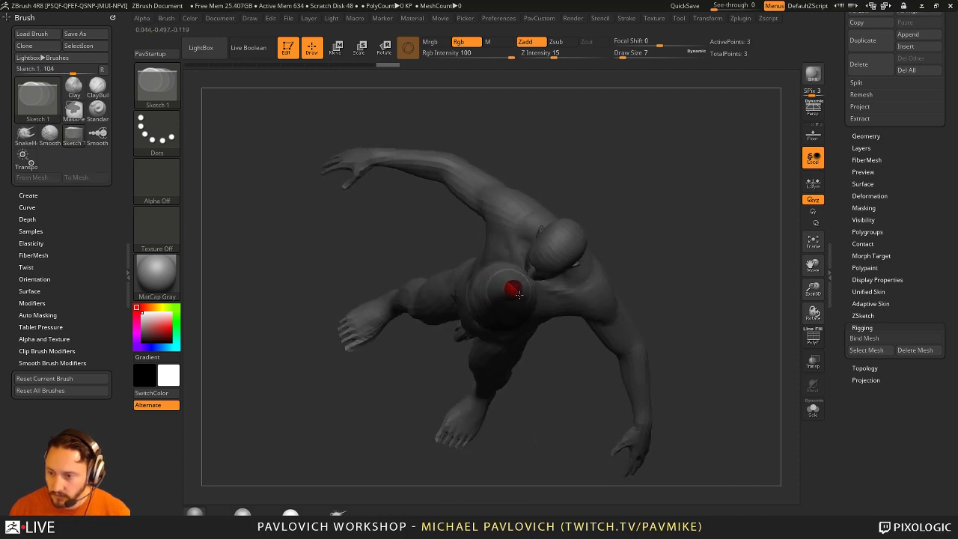
{"action": "key", "text": "ctrl+z"}
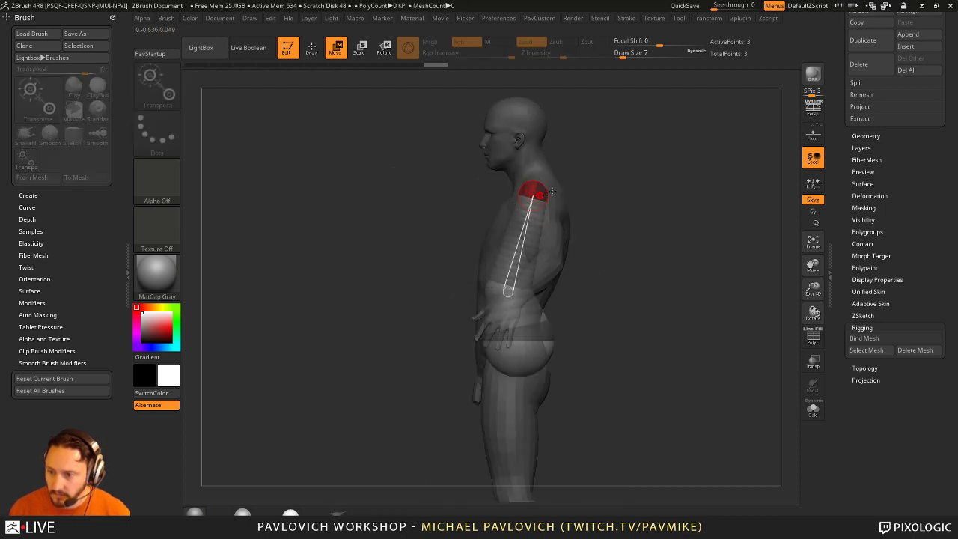
{"action": "key", "text": "ctrl+z"}
{"action": "left_click_drag", "start_coordinate": [696, 200], "coordinate": [522, 207]}
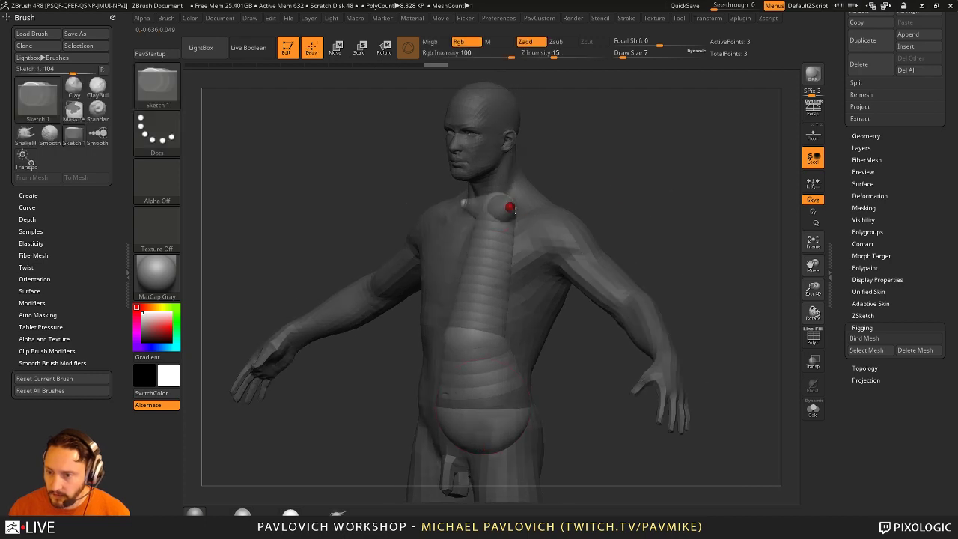
{"action": "key", "text": "ctrl+shift+z"}
{"action": "key", "text": "ctrl+shift+z"}
{"action": "key", "text": "ctrl+shift+z"}
{"action": "key", "text": "ctrl+shift+z"}
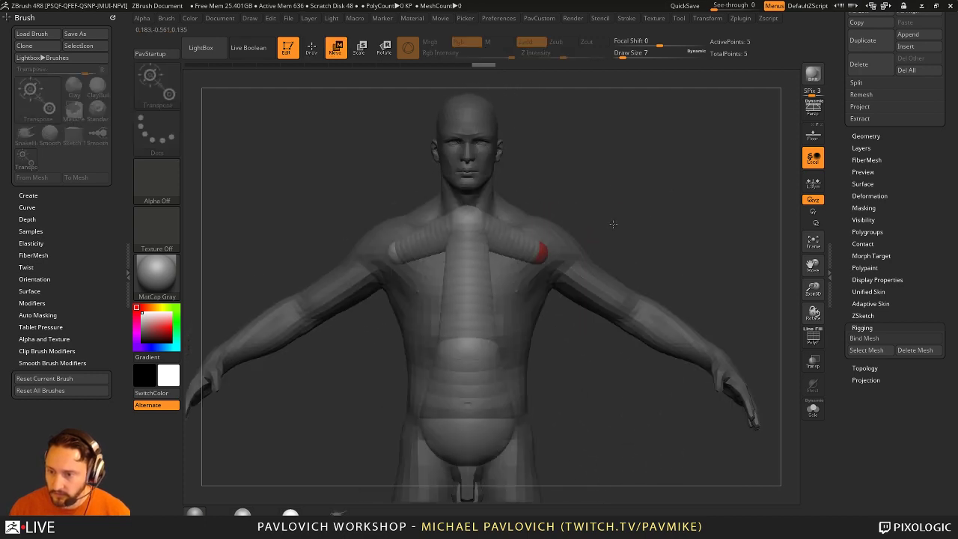
{"action": "key", "text": "ctrl+shift+z"}
{"action": "key", "text": "ctrl+shift+z"}
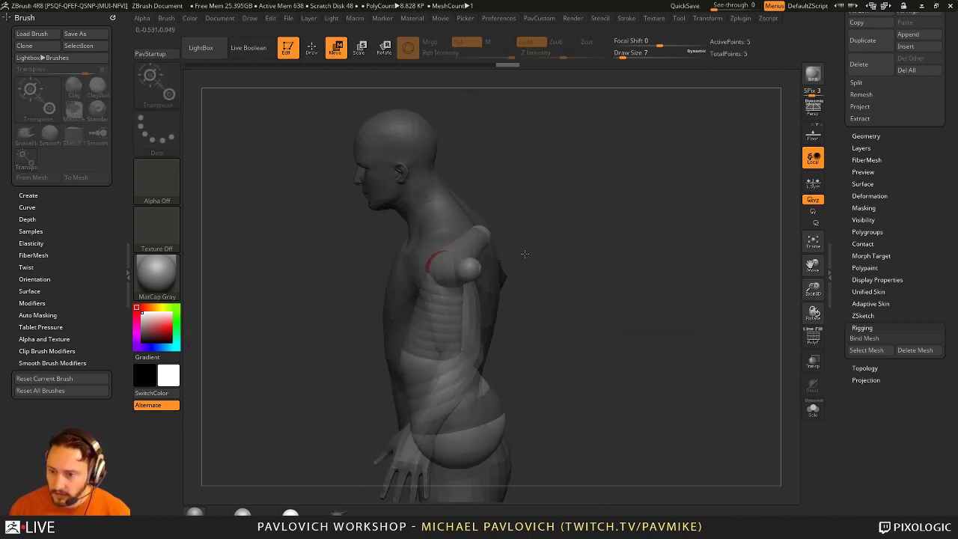
{"action": "key", "text": "ctrl+shift+z"}
{"action": "key", "text": "ctrl+shift+z"}
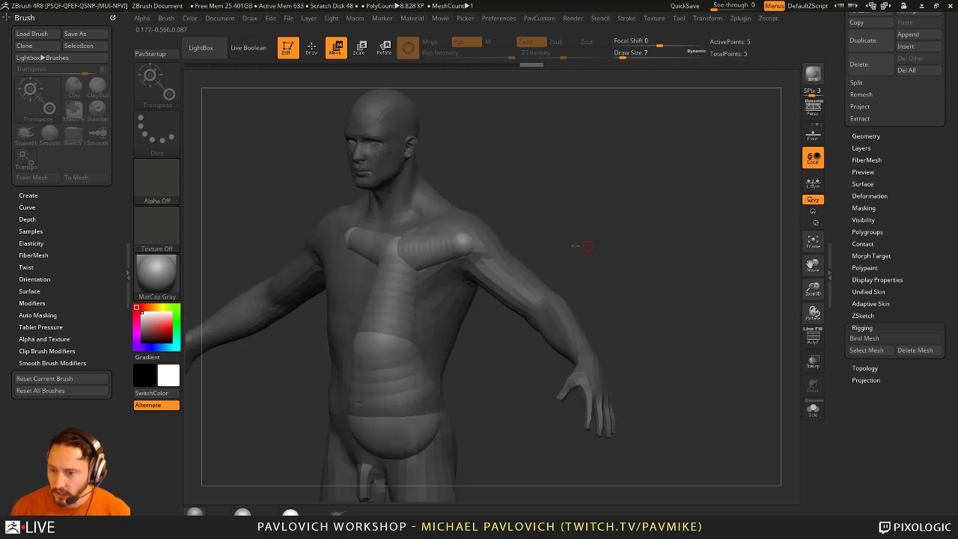
{"action": "key", "text": "ctrl+shift+z"}
{"action": "key", "text": "ctrl+shift+z"}
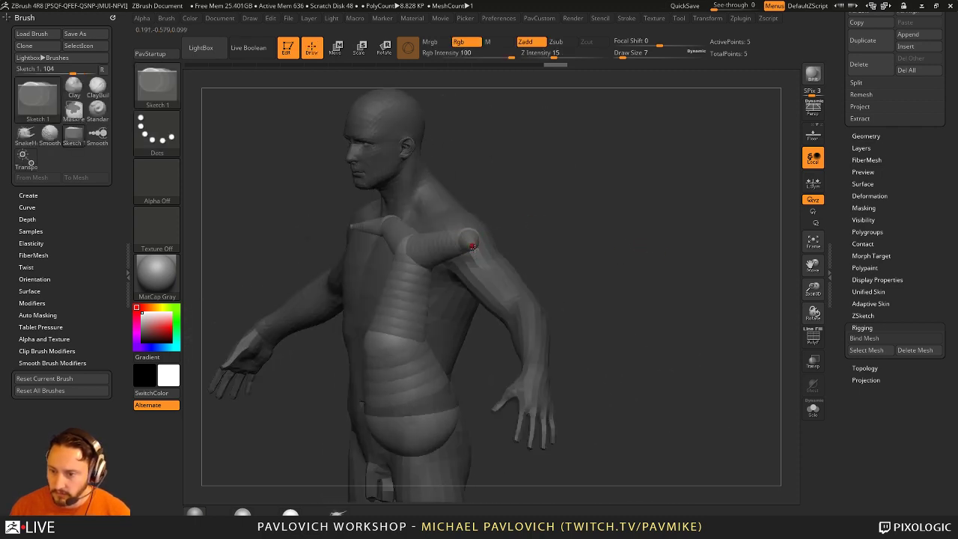
Step: Redo the arm and belly sketch strokes, extending the chain through the elbow to the wrist (9 spheres)
{"action": "key", "text": "ctrl+shift+z"}
{"action": "key", "text": "ctrl+shift+z"}
{"action": "key", "text": "ctrl+shift+z"}
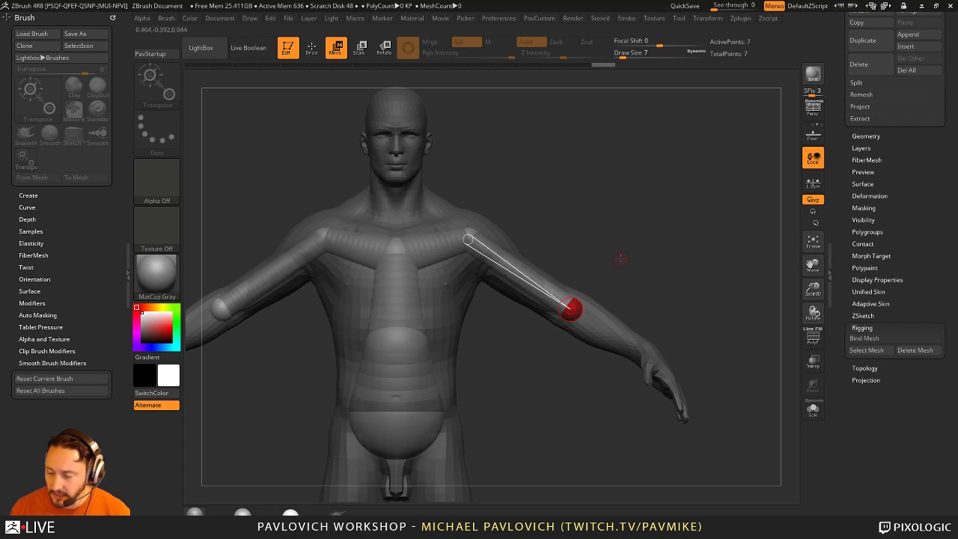
{"action": "key", "text": "ctrl+shift+z"}
{"action": "key", "text": "ctrl+shift+z"}
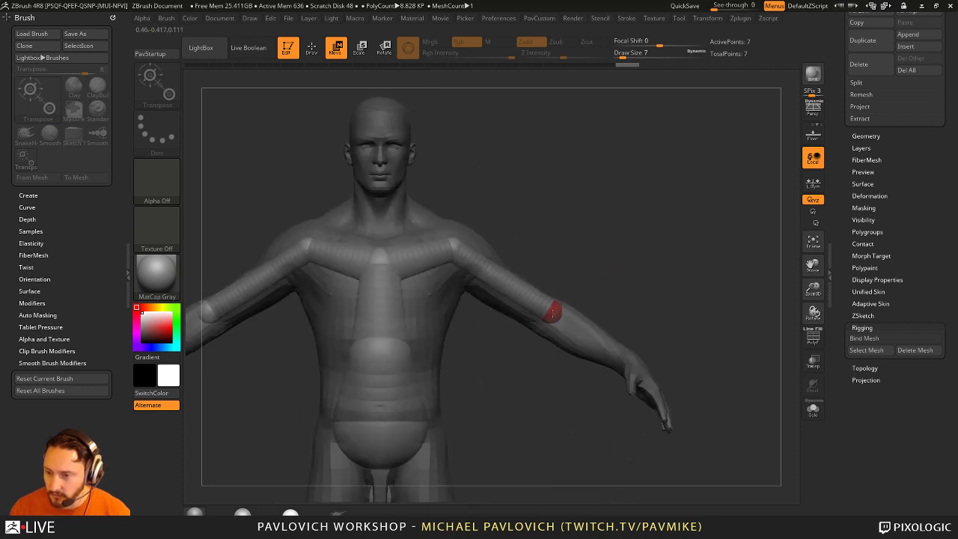
{"action": "key", "text": "ctrl+shift+z"}
{"action": "key", "text": "ctrl+shift+z"}
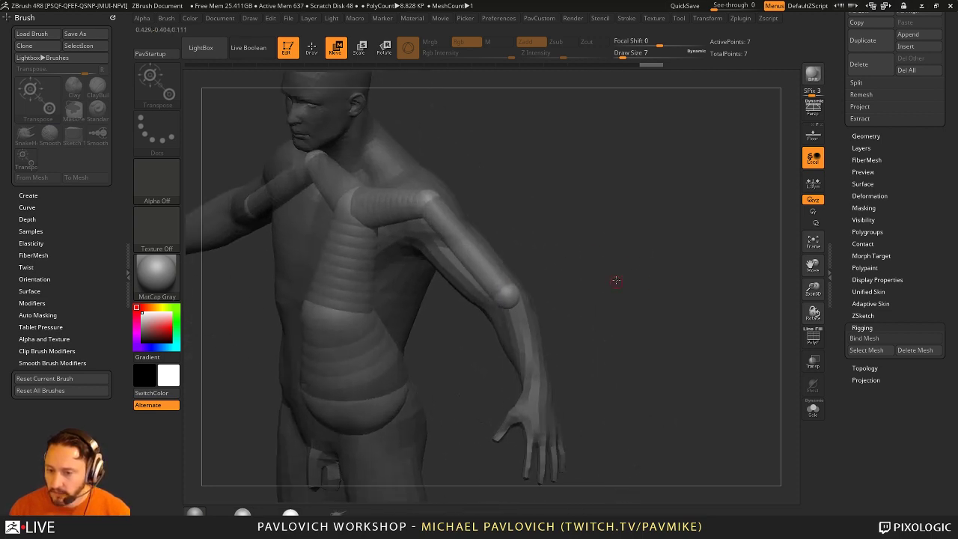
{"action": "key", "text": "ctrl+shift+z"}
{"action": "key", "text": "ctrl+shift+z"}
{"action": "key", "text": "ctrl+shift+z"}
{"action": "key", "text": "ctrl+shift+z"}
{"action": "key", "text": "ctrl+shift+z"}
{"action": "key", "text": "ctrl+shift+z"}
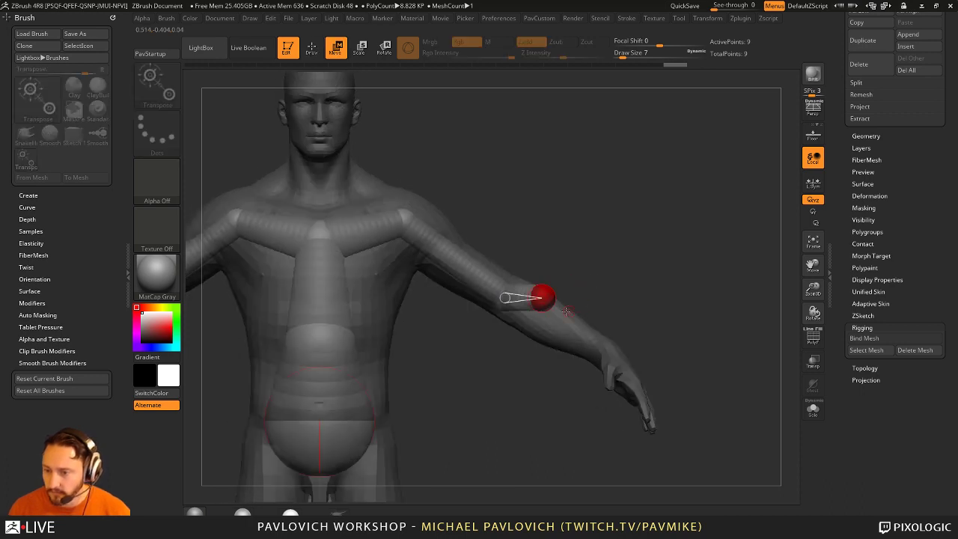
{"action": "key", "text": "ctrl+shift+z"}
{"action": "key", "text": "ctrl+shift+z"}
{"action": "key", "text": "ctrl+shift+z"}
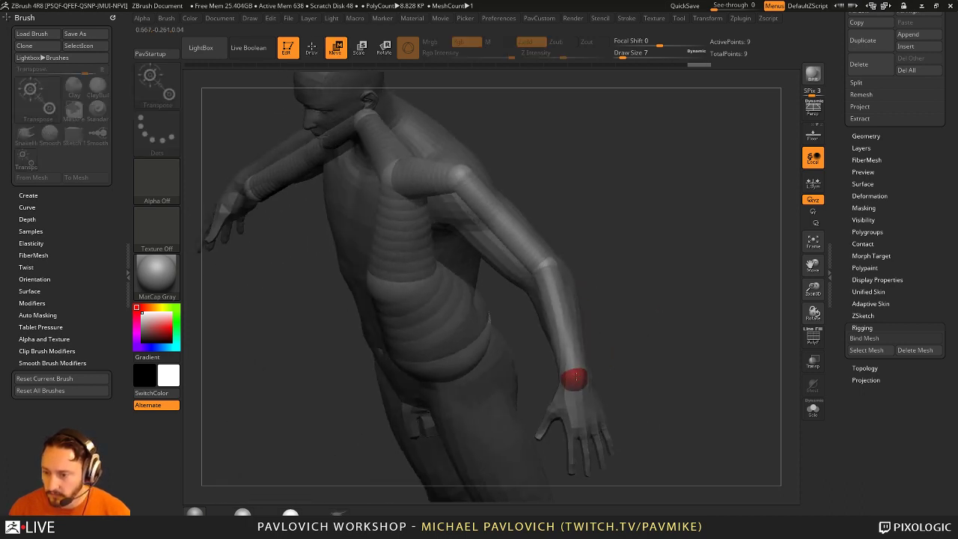
{"action": "key", "text": "ctrl+shift+z"}
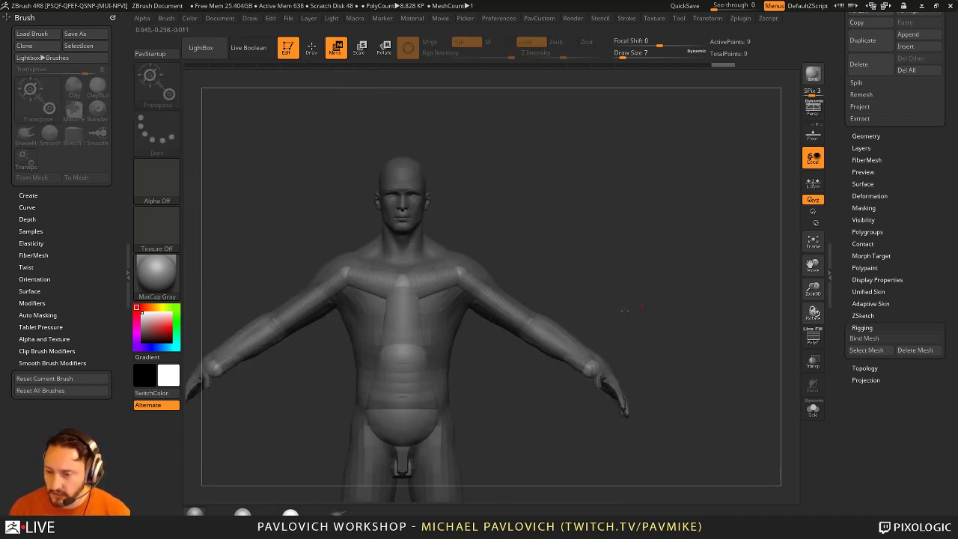
{"action": "key", "text": "ctrl+shift+z"}
{"action": "key", "text": "ctrl+shift+z"}
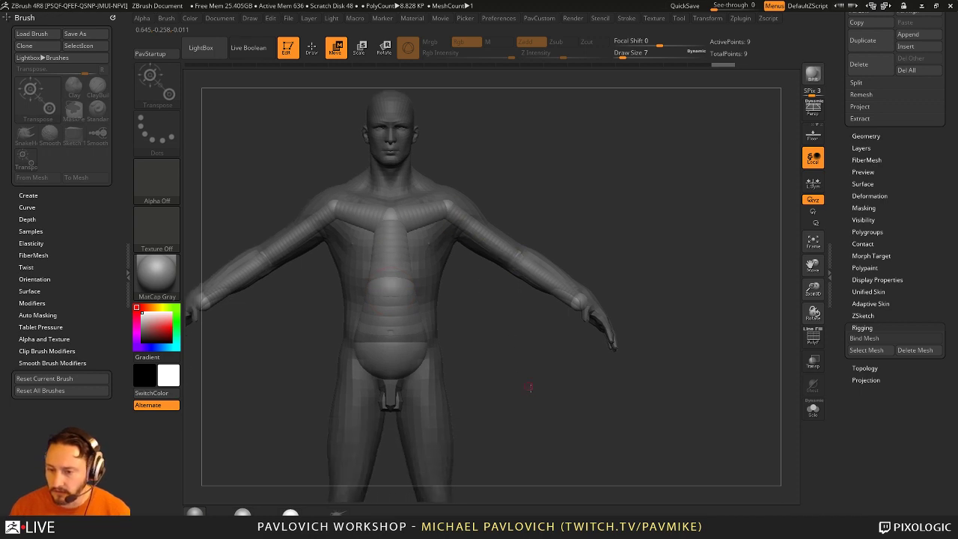
{"action": "key", "text": "ctrl+shift+z"}
{"action": "key", "text": "ctrl+shift+z"}
{"action": "key", "text": "ctrl+shift+z"}
{"action": "key", "text": "ctrl+shift+z"}
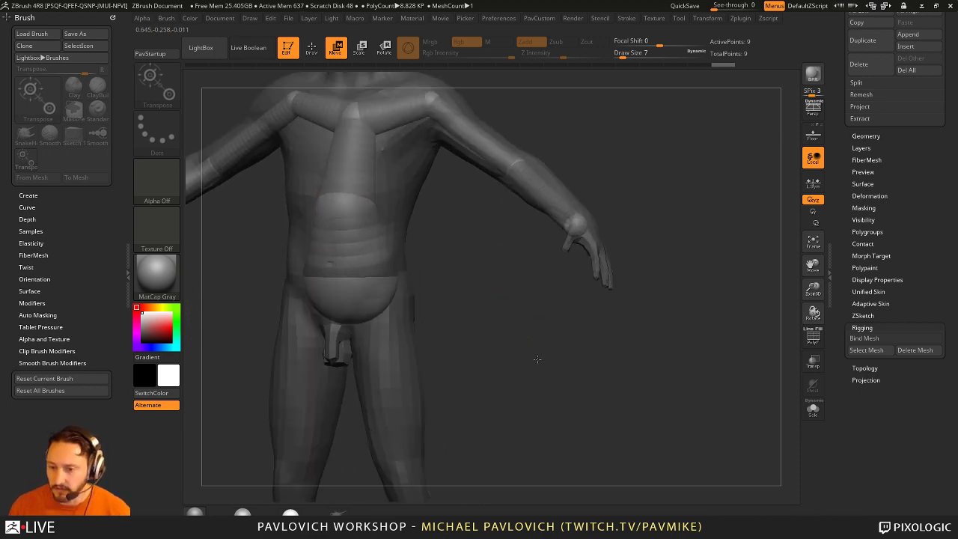
Step: Redo the hip and leg steps so the chain reaches both ankles, 15 spheres in total
{"action": "key", "text": "ctrl+shift+z"}
{"action": "key", "text": "ctrl+shift+z"}
{"action": "key", "text": "ctrl+shift+z"}
{"action": "key", "text": "ctrl+shift+z"}
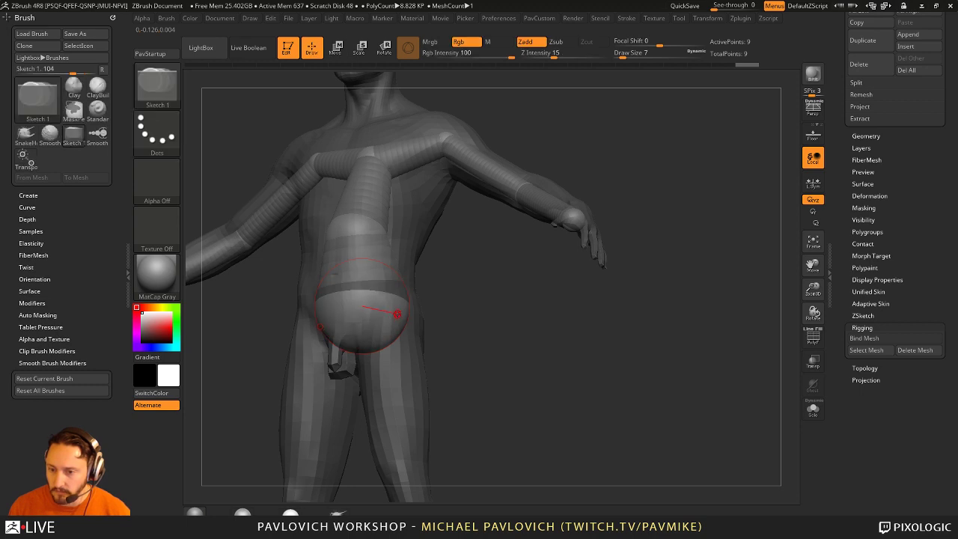
{"action": "key", "text": "ctrl+shift+z"}
{"action": "key", "text": "ctrl+shift+z"}
{"action": "key", "text": "ctrl+shift+z"}
{"action": "key", "text": "ctrl+shift+z"}
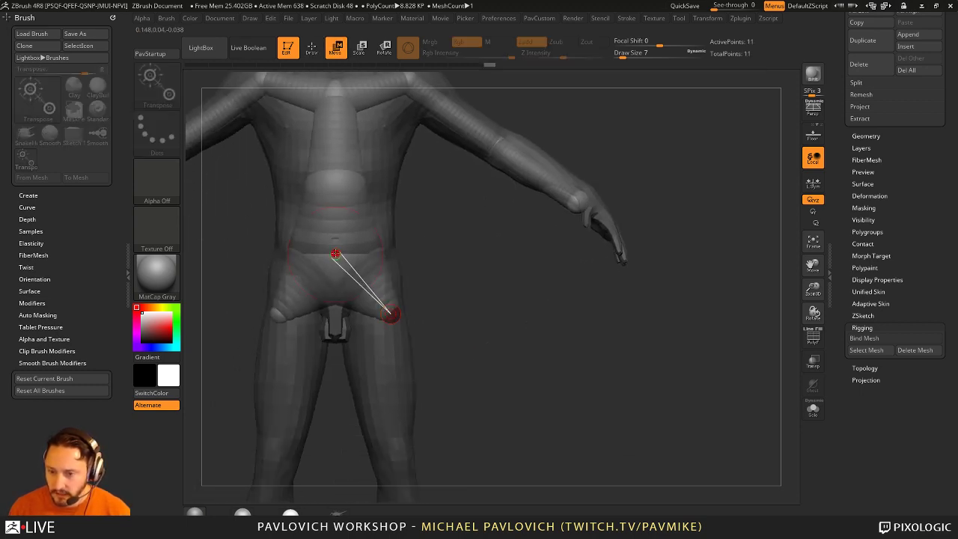
{"action": "key", "text": "ctrl+shift+z"}
{"action": "key", "text": "ctrl+shift+z"}
{"action": "key", "text": "ctrl+shift+z"}
{"action": "key", "text": "ctrl+shift+z"}
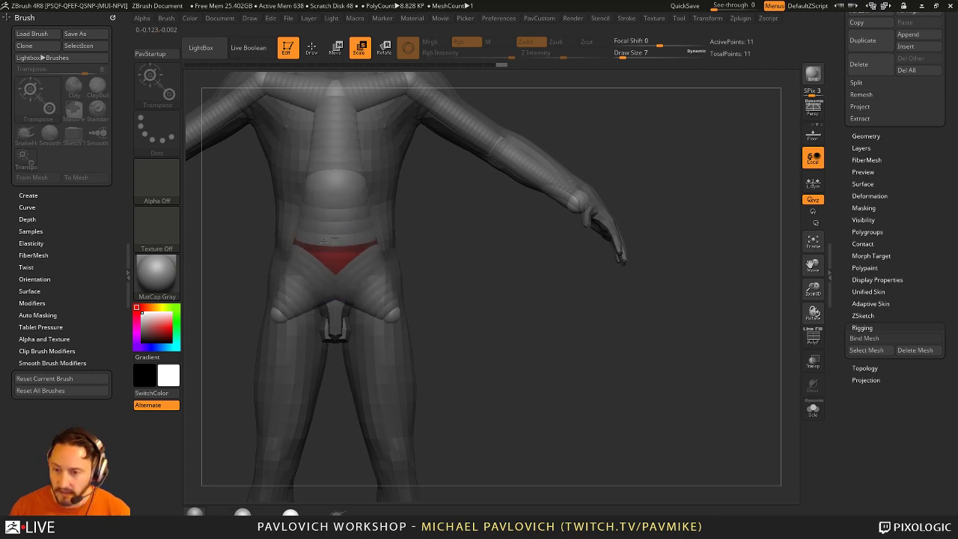
{"action": "key", "text": "ctrl+shift+z"}
{"action": "key", "text": "ctrl+shift+z"}
{"action": "key", "text": "ctrl+shift+z"}
{"action": "key", "text": "ctrl+shift+z"}
{"action": "key", "text": "ctrl+shift+z"}
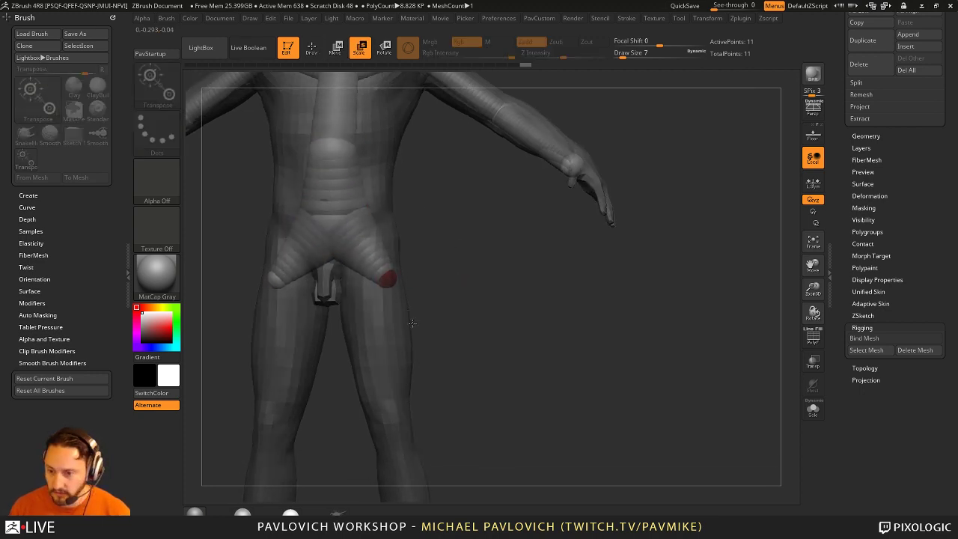
{"action": "key", "text": "ctrl+shift+z"}
{"action": "key", "text": "ctrl+shift+z"}
{"action": "key", "text": "ctrl+shift+z"}
{"action": "key", "text": "ctrl+shift+z"}
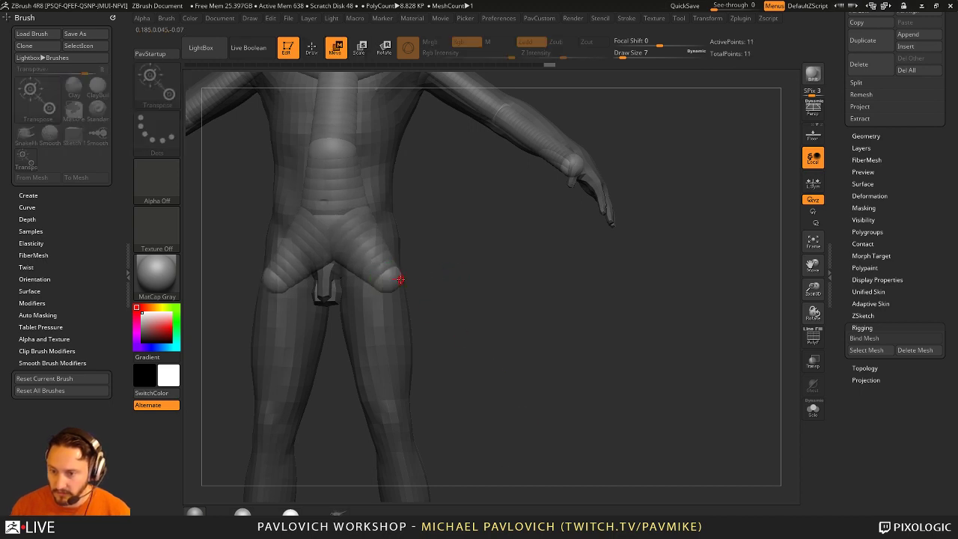
{"action": "key", "text": "ctrl+shift+z"}
{"action": "key", "text": "ctrl+shift+z"}
{"action": "key", "text": "ctrl+shift+z"}
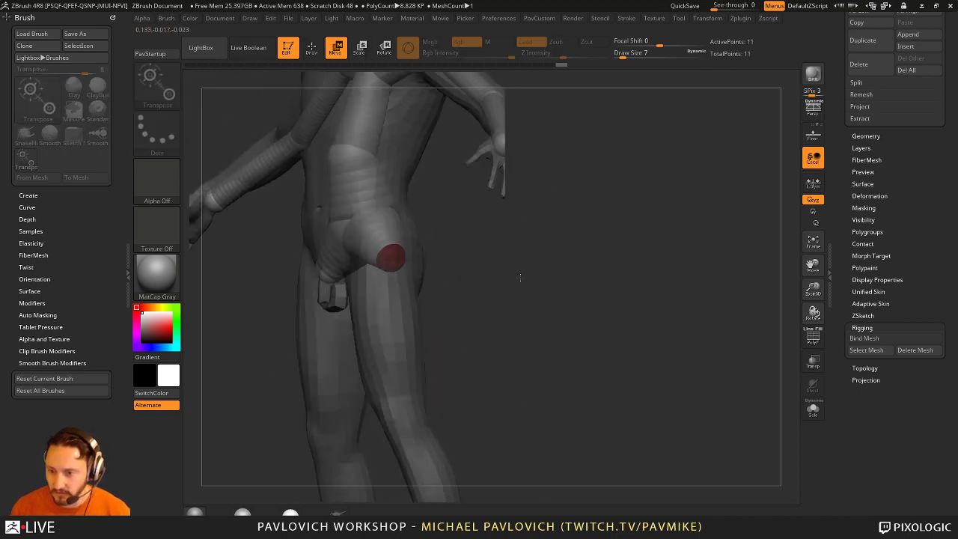
{"action": "key", "text": "ctrl+shift+z"}
{"action": "key", "text": "ctrl+shift+z"}
{"action": "key", "text": "ctrl+shift+z"}
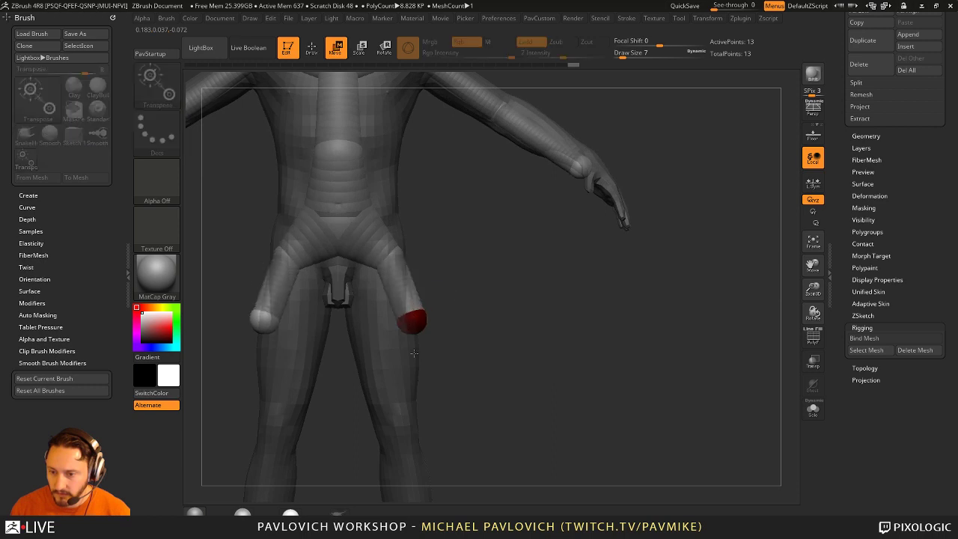
{"action": "key", "text": "ctrl+shift+z"}
{"action": "key", "text": "ctrl+shift+z"}
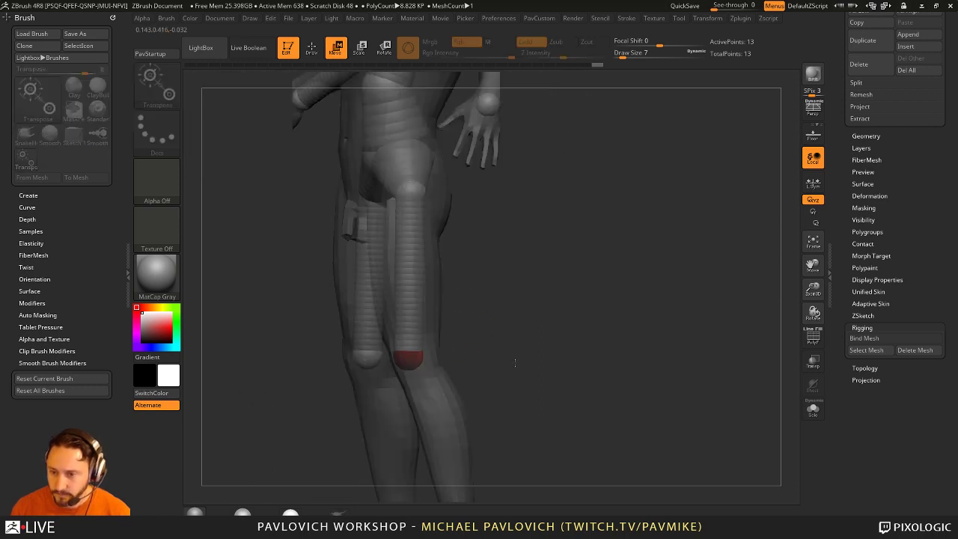
{"action": "key", "text": "ctrl+shift+z"}
{"action": "key", "text": "ctrl+shift+z"}
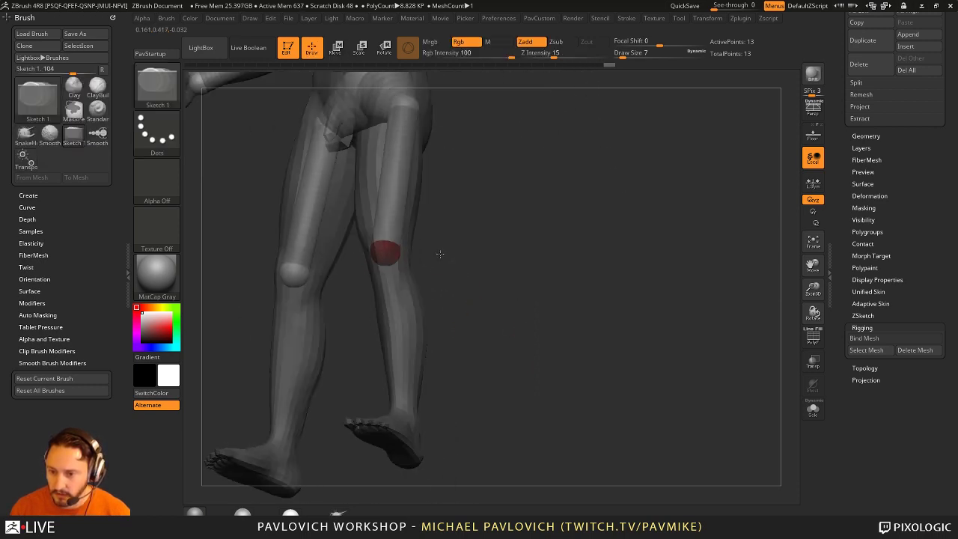
{"action": "key", "text": "ctrl+shift+z"}
{"action": "key", "text": "ctrl+shift+z"}
{"action": "key", "text": "ctrl+shift+z"}
{"action": "key", "text": "ctrl+shift+z"}
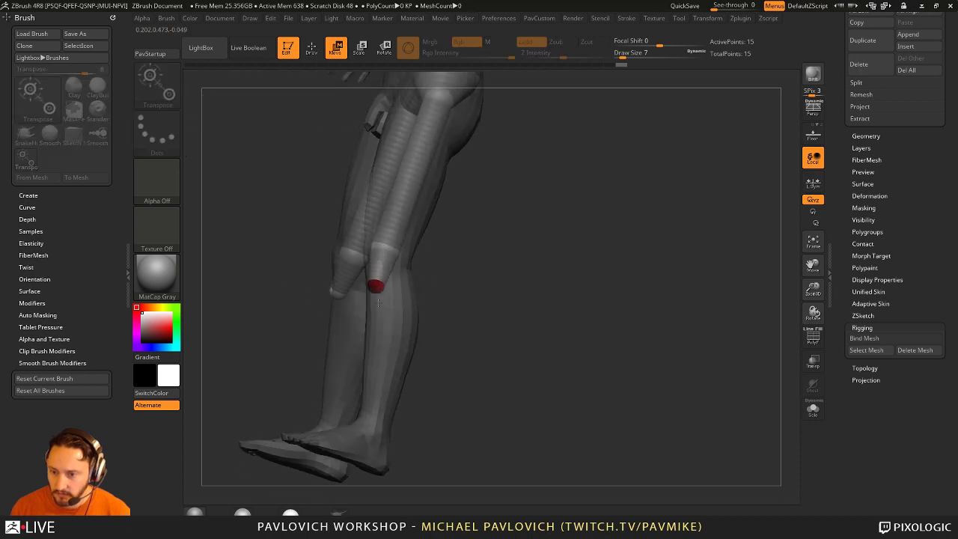
{"action": "key", "text": "ctrl+shift+z"}
{"action": "key", "text": "ctrl+shift+z"}
{"action": "key", "text": "ctrl+shift+z"}
{"action": "key", "text": "ctrl+shift+z"}
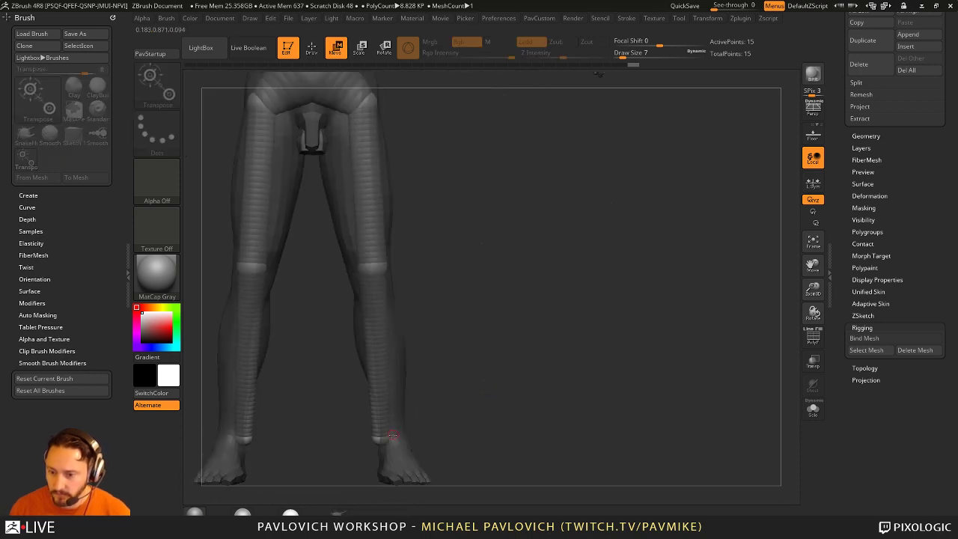
{"action": "key", "text": "ctrl+shift+z"}
{"action": "key", "text": "ctrl+shift+z"}
{"action": "key", "text": "ctrl+shift+z"}
{"action": "key", "text": "ctrl+shift+z"}
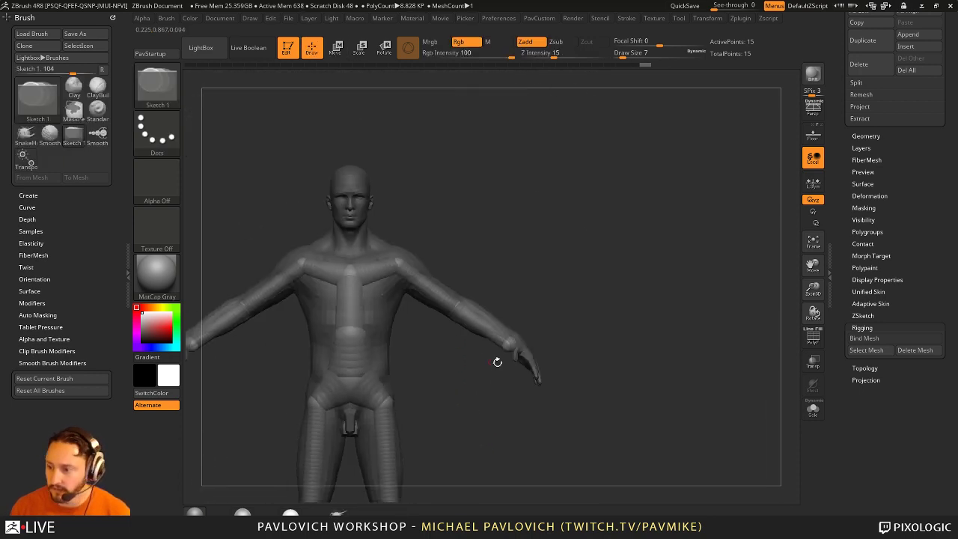
{"action": "key", "text": "ctrl+shift+z"}
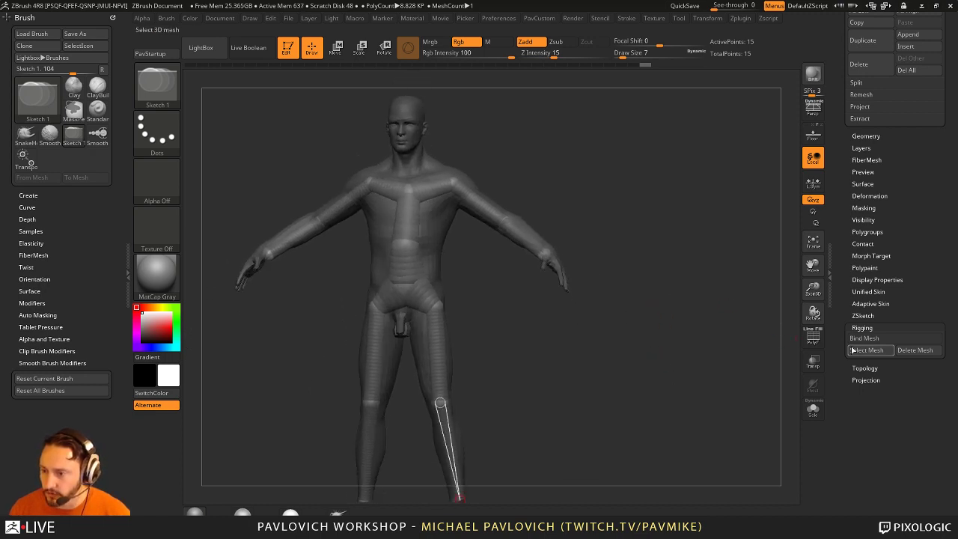
Step: Bind the mesh to the rig, test-rotate the arms, then undo back to before binding
{"action": "left_click", "coordinate": [866, 340]}
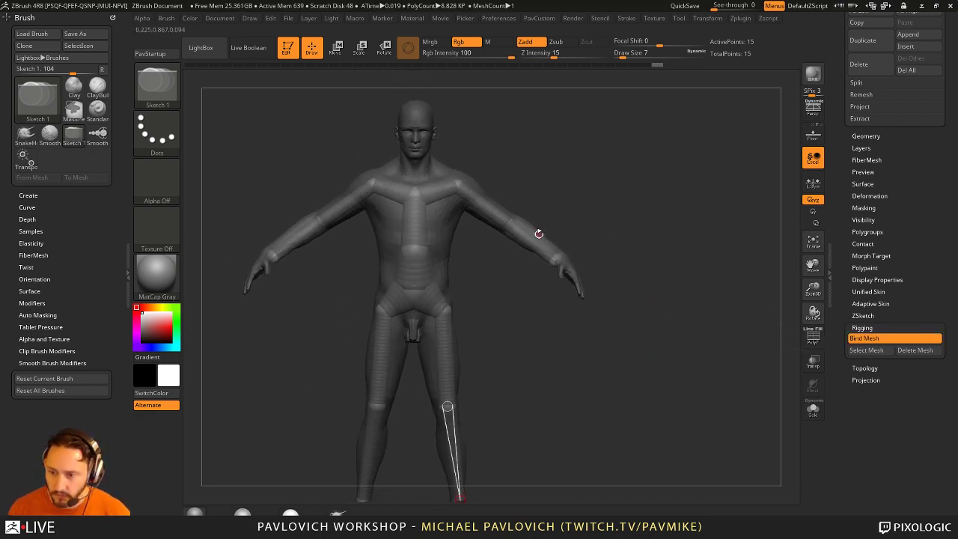
{"action": "key", "text": "r"}
{"action": "left_click_drag", "start_coordinate": [536, 235], "coordinate": [535, 265]}
{"action": "key", "text": "ctrl+z"}
{"action": "key", "text": "ctrl+z"}
{"action": "key", "text": "ctrl+z"}
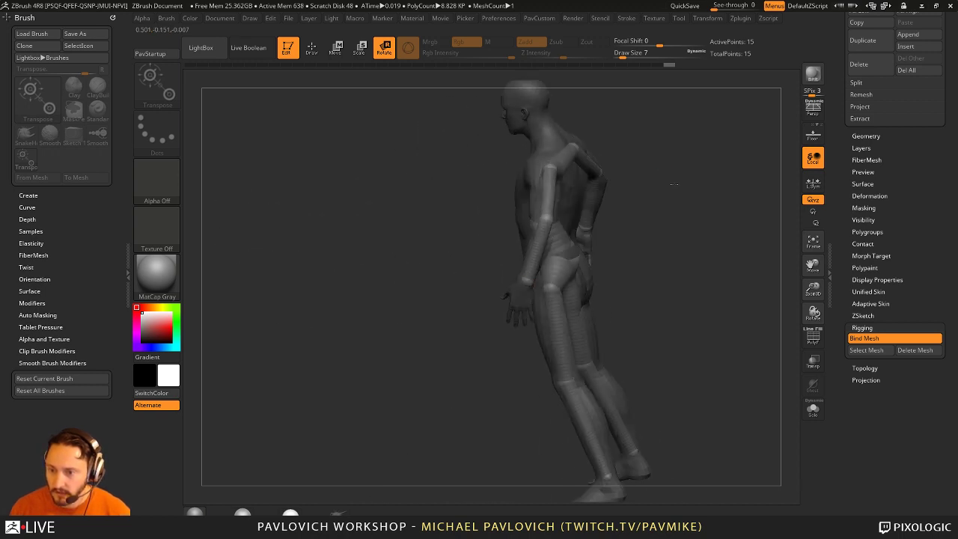
{"action": "key", "text": "ctrl+z"}
{"action": "key", "text": "ctrl+z"}
{"action": "key", "text": "ctrl+z"}
{"action": "key", "text": "ctrl+z"}
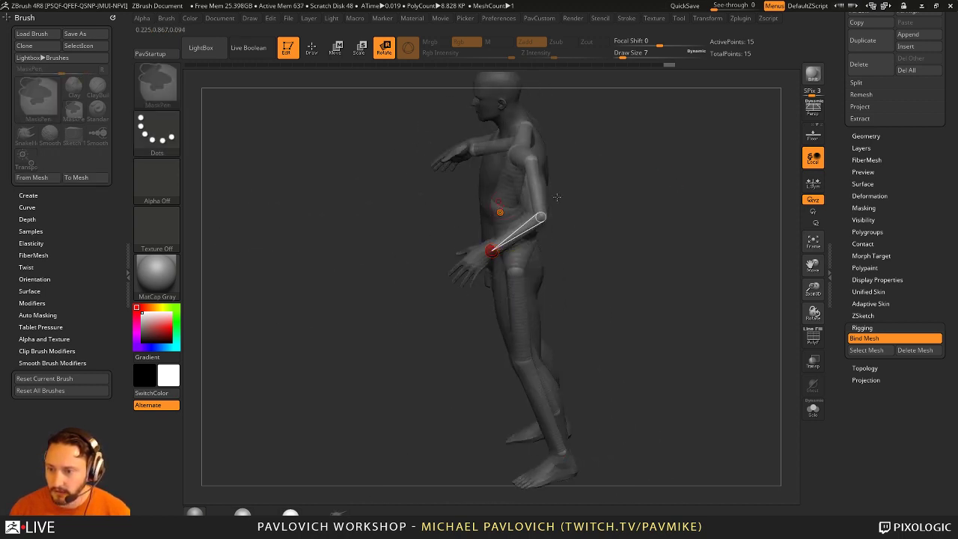
{"action": "key", "text": "ctrl+shift+z"}
{"action": "key", "text": "ctrl+shift+z"}
{"action": "key", "text": "ctrl+shift+z"}
{"action": "key", "text": "ctrl+shift+z"}
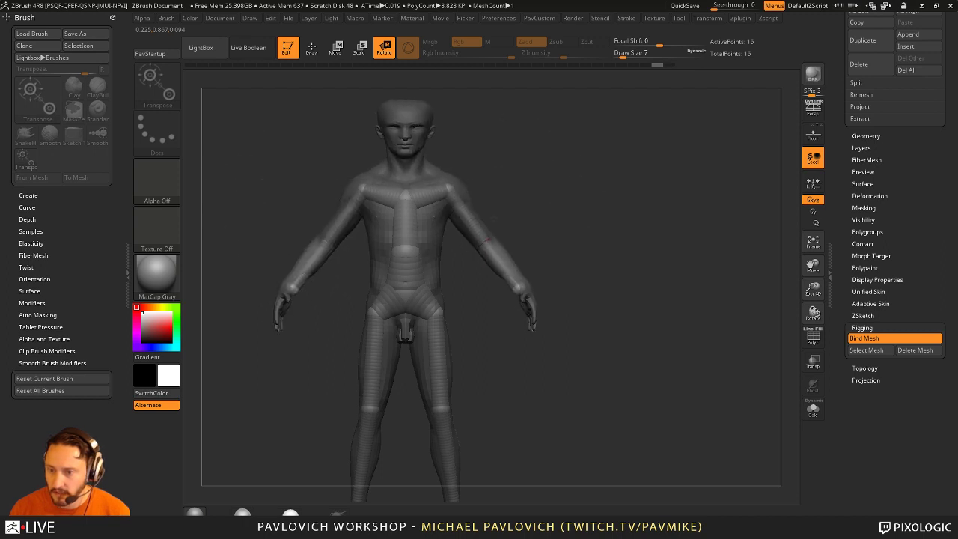
{"action": "key", "text": "ctrl+z"}
{"action": "key", "text": "ctrl+z"}
{"action": "key", "text": "ctrl+z"}
{"action": "key", "text": "ctrl+z"}
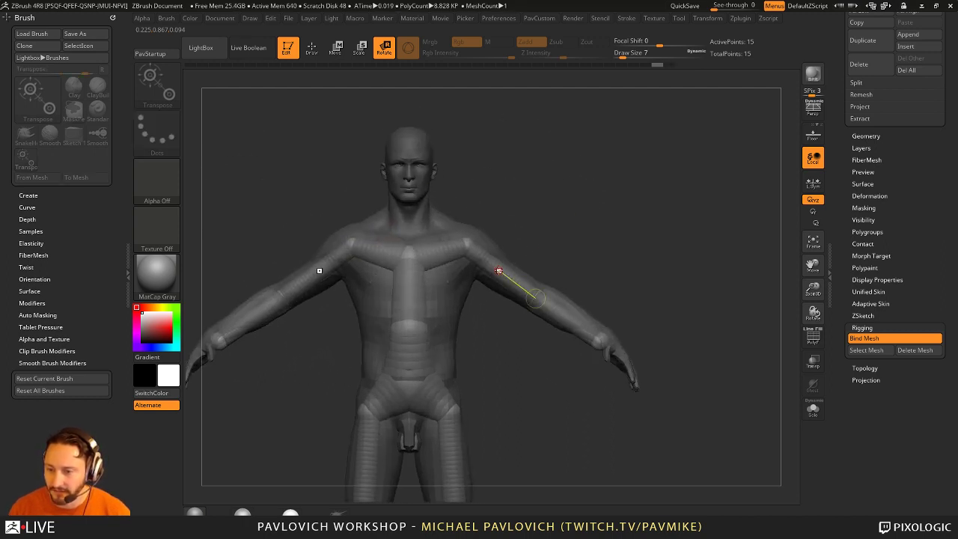
{"action": "key", "text": "ctrl+shift+z"}
{"action": "key", "text": "ctrl+shift+z"}
{"action": "key", "text": "ctrl+shift+z"}
{"action": "key", "text": "ctrl+shift+z"}
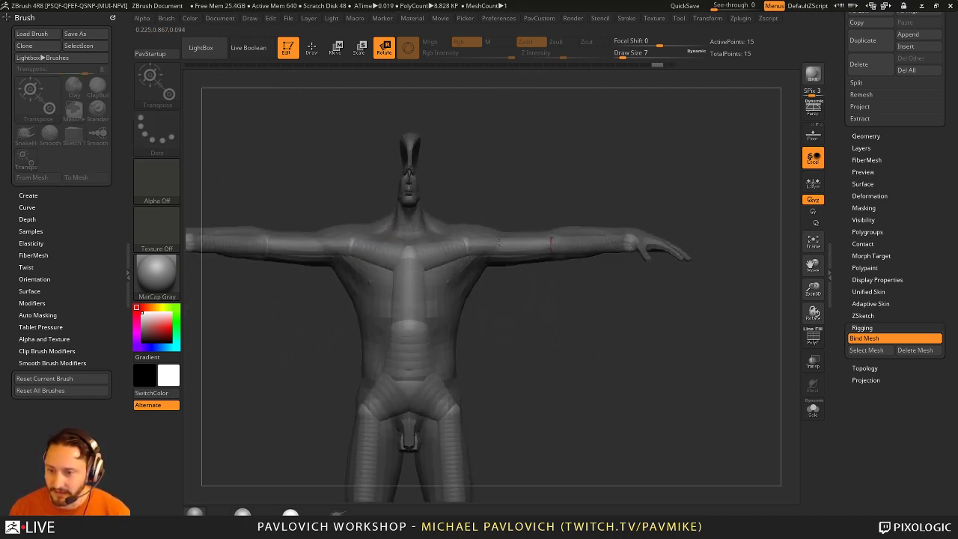
{"action": "key", "text": "ctrl+z"}
{"action": "key", "text": "ctrl+z"}
{"action": "key", "text": "ctrl+z"}
{"action": "key", "text": "ctrl+z"}
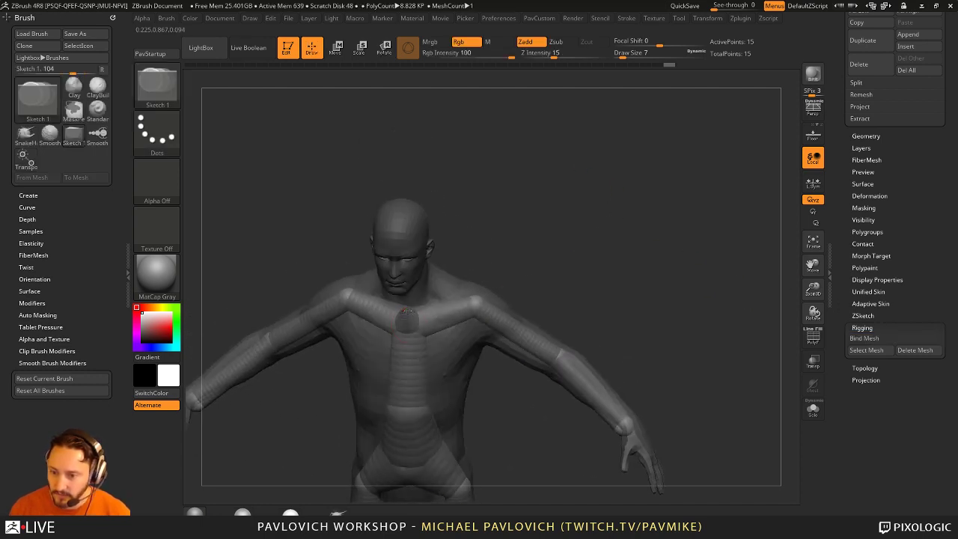
Step: Step through the rig history to the unbound chain reaching up through the neck to the head
{"action": "key", "text": "ctrl+z"}
{"action": "key", "text": "ctrl+z"}
{"action": "key", "text": "ctrl+z"}
{"action": "key", "text": "ctrl+z"}
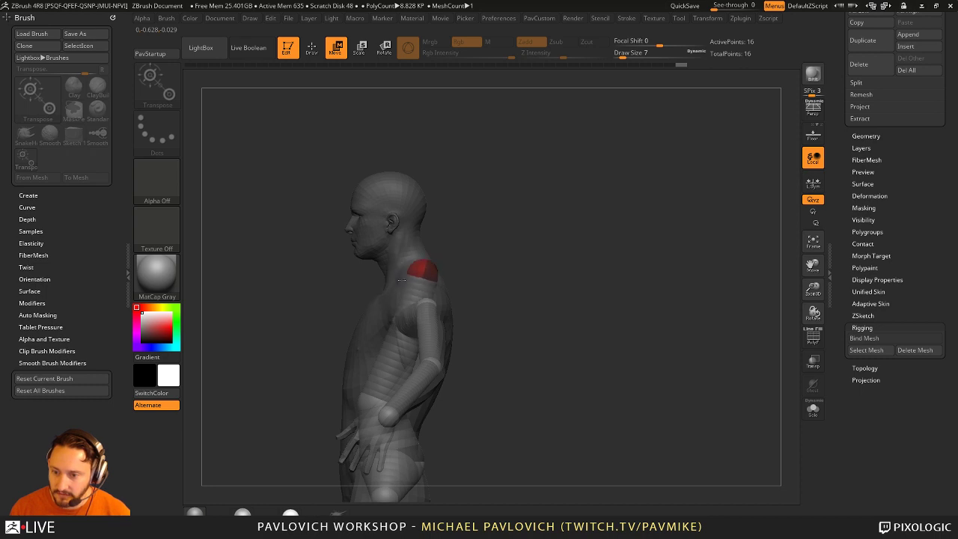
{"action": "key", "text": "ctrl+shift+z"}
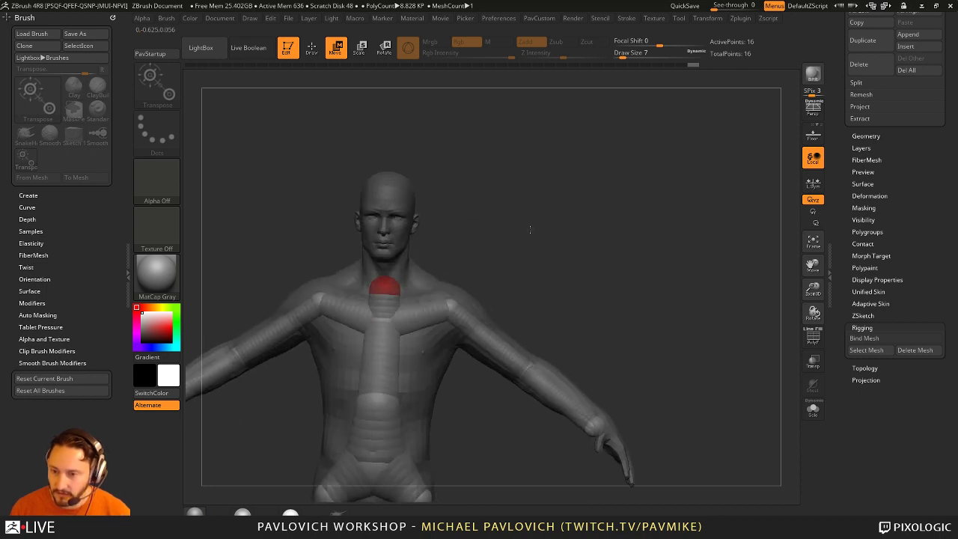
{"action": "key", "text": "ctrl+shift+z"}
{"action": "key", "text": "ctrl+shift+z"}
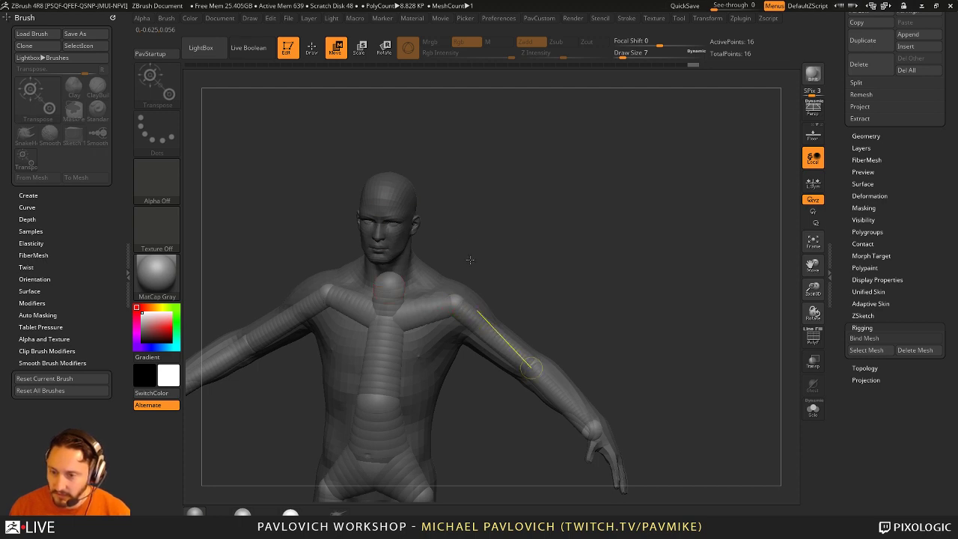
{"action": "key", "text": "ctrl+shift+z"}
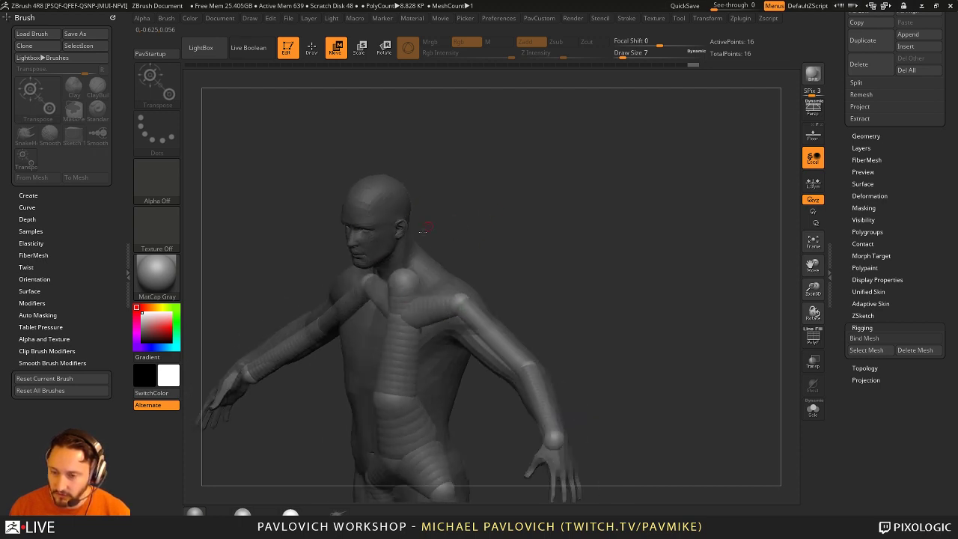
{"action": "key", "text": "ctrl+shift+z"}
{"action": "key", "text": "q"}
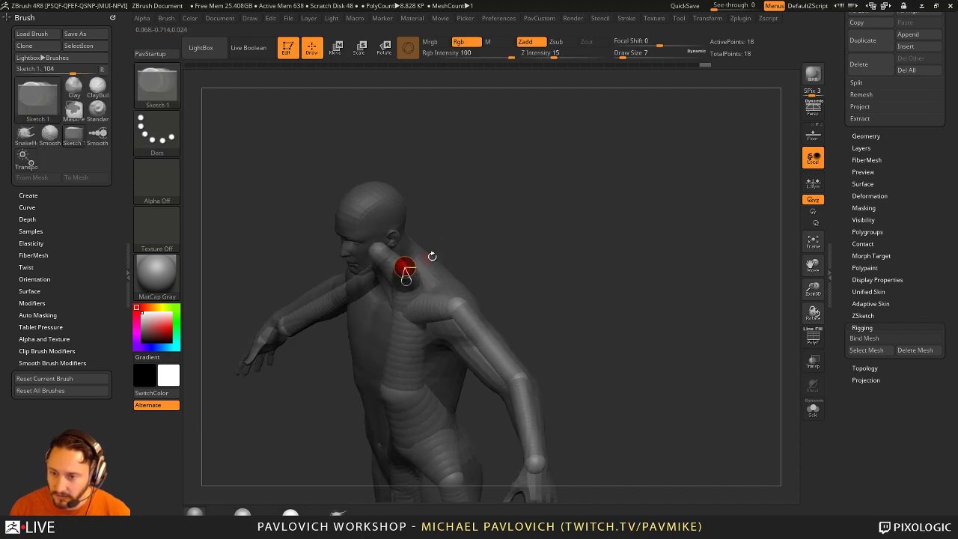
{"action": "key", "text": "ctrl+z"}
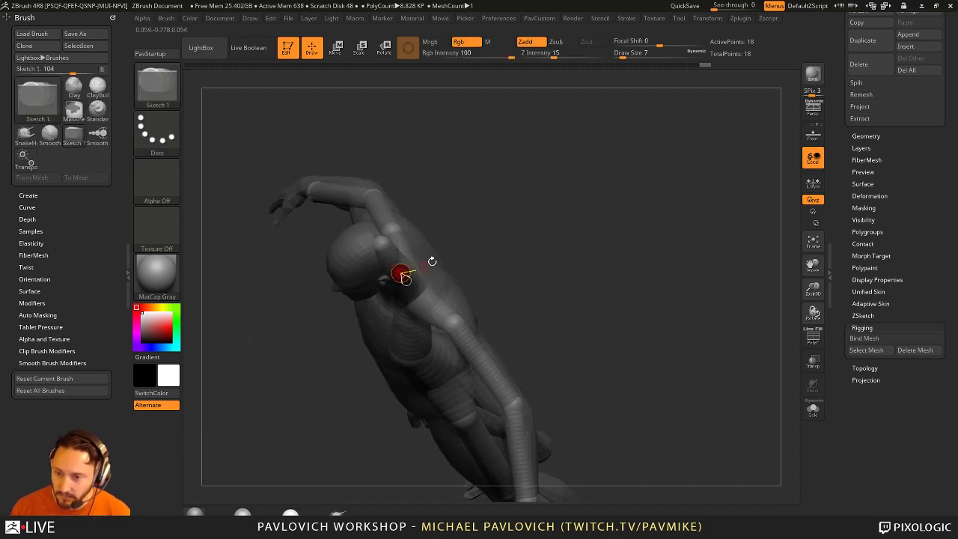
{"action": "key", "text": "ctrl+z"}
{"action": "key", "text": "ctrl+z"}
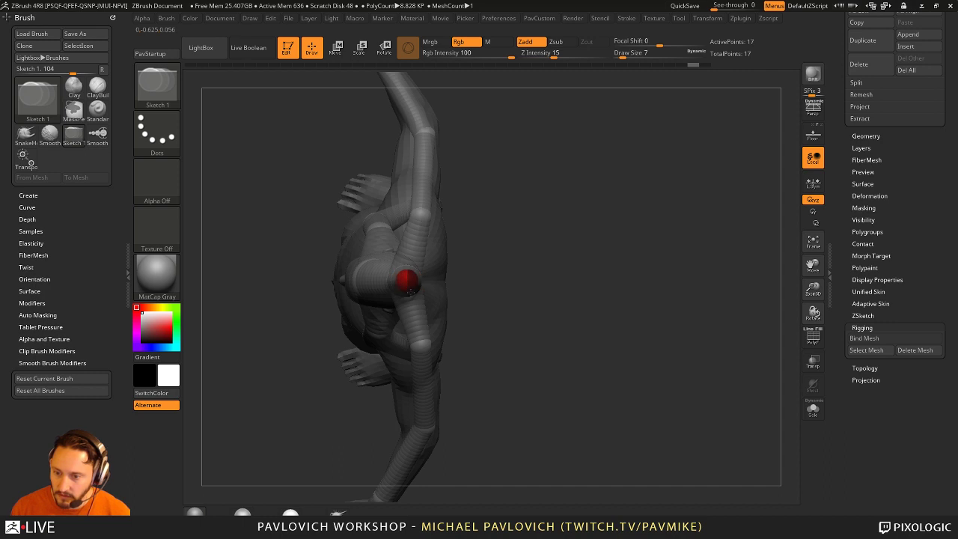
{"action": "key", "text": "ctrl+z"}
{"action": "key", "text": "w"}
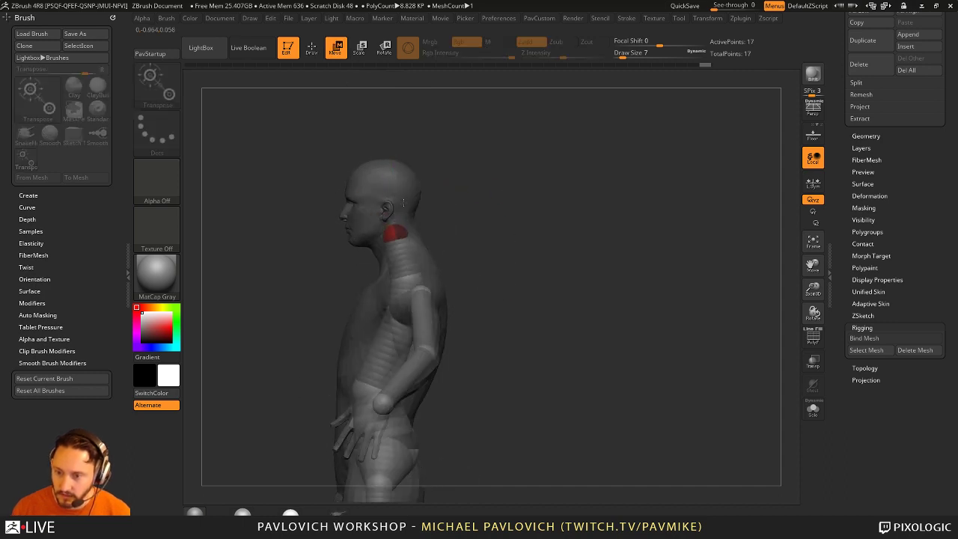
{"action": "key", "text": "ctrl+z"}
{"action": "key", "text": "q"}
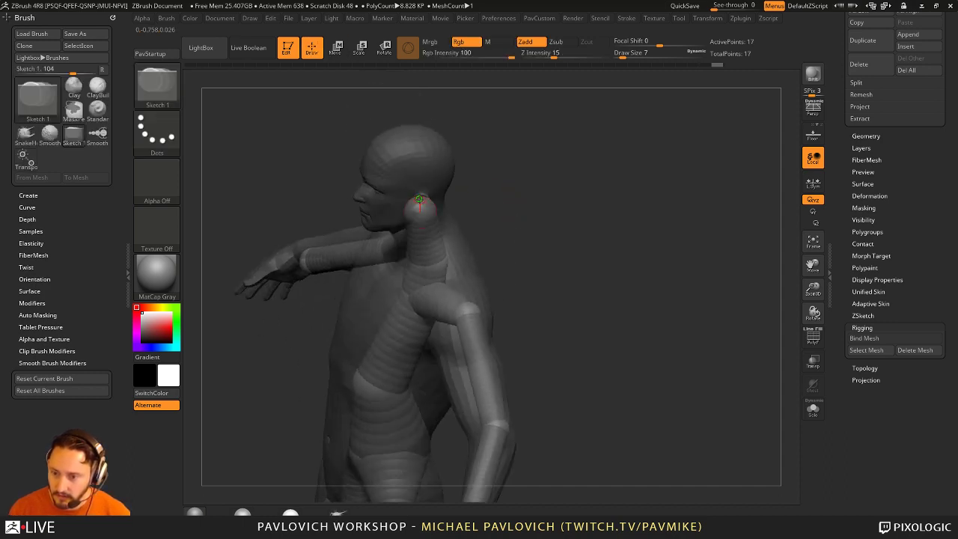
Step: Draw and undo a trial neck sphere, then preview the adaptive skin and frame the body
{"action": "left_click_drag", "start_coordinate": [419, 199], "coordinate": [423, 211]}
{"action": "mouse_move", "coordinate": [486, 188]}
{"action": "left_mouse_down"}
{"action": "mouse_move", "coordinate": [500, 183]}
{"action": "mouse_move", "coordinate": [499, 221]}
{"action": "left_mouse_up"}
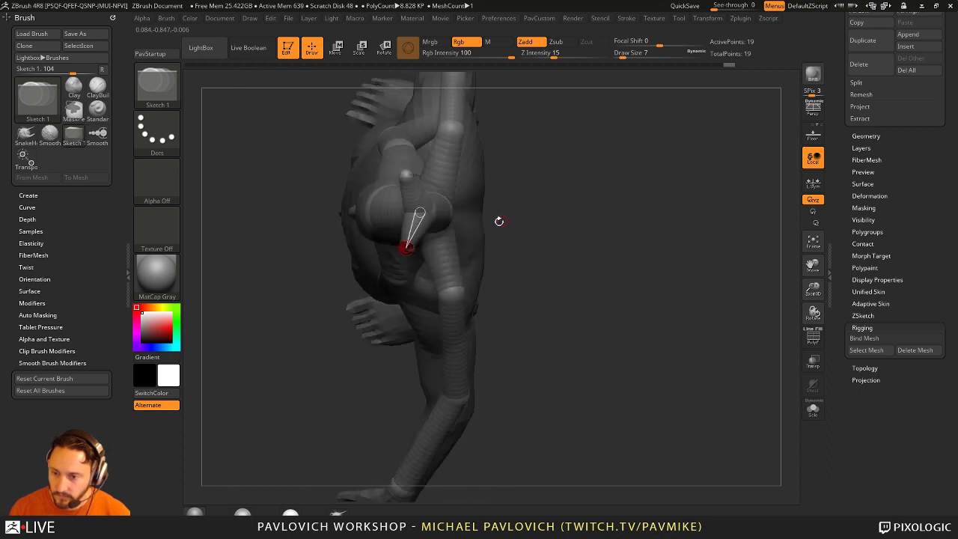
{"action": "key", "text": "ctrl+z"}
{"action": "key", "text": "ctrl+z"}
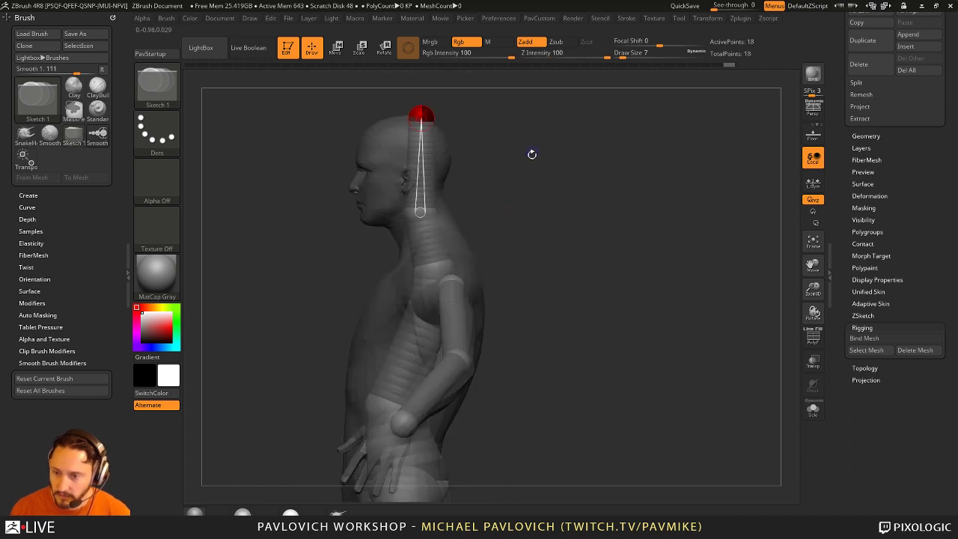
{"action": "key", "text": "w"}
{"action": "key", "text": "a"}
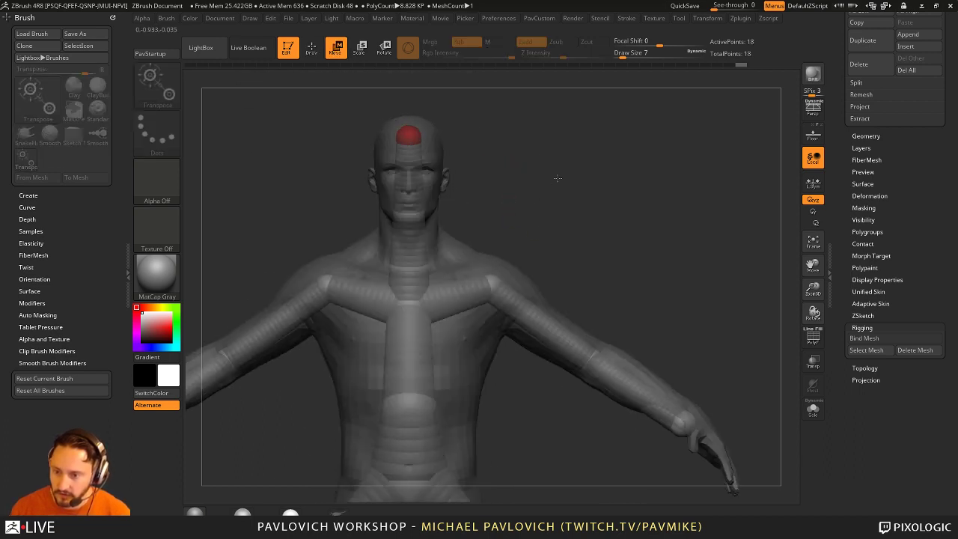
{"action": "key", "text": "f"}
{"action": "left_click_drag", "start_coordinate": [539, 224], "coordinate": [584, 234]}
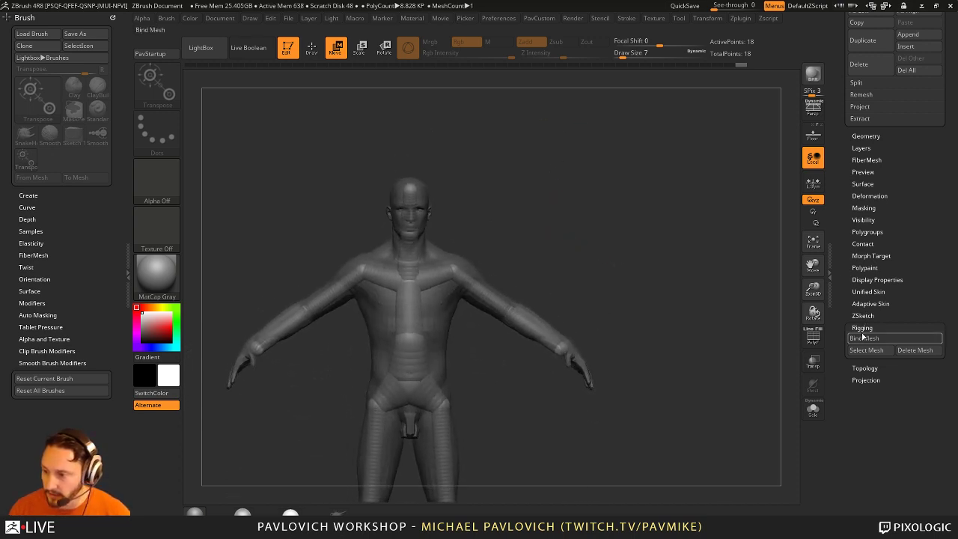
Step: Rotate both of the rig's arms down into an A-pose
{"action": "key", "text": "r"}
{"action": "left_click_drag", "start_coordinate": [495, 302], "coordinate": [516, 297]}
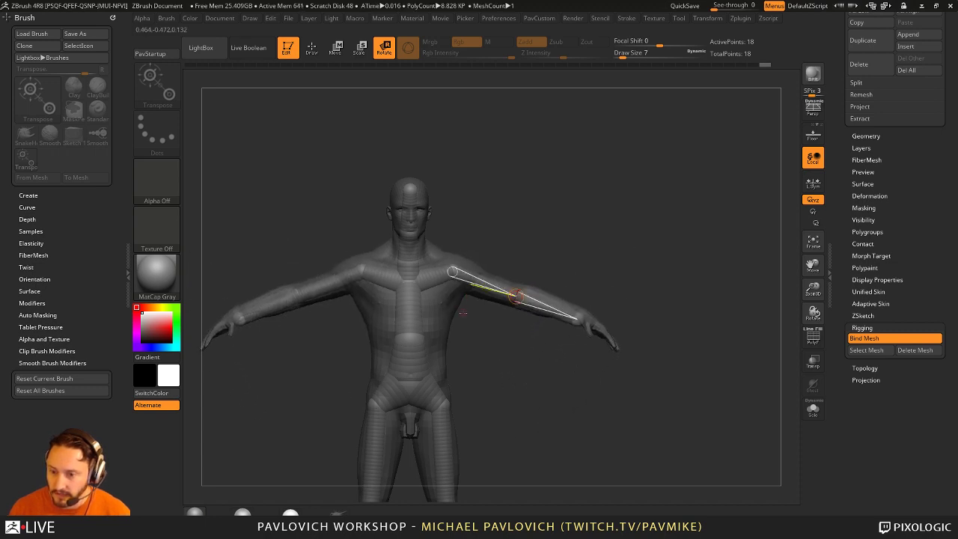
{"action": "mouse_move", "coordinate": [497, 341]}
{"action": "left_mouse_down"}
{"action": "mouse_move", "coordinate": [449, 336]}
{"action": "mouse_move", "coordinate": [486, 333]}
{"action": "mouse_move", "coordinate": [489, 352]}
{"action": "mouse_move", "coordinate": [435, 329]}
{"action": "mouse_move", "coordinate": [364, 321]}
{"action": "mouse_move", "coordinate": [460, 351]}
{"action": "mouse_move", "coordinate": [450, 344]}
{"action": "mouse_move", "coordinate": [481, 324]}
{"action": "mouse_move", "coordinate": [463, 333]}
{"action": "left_mouse_up"}
Step: Add a mirrored pair of ZSpheres on the chest, bringing the rig to 23 spheres
{"action": "key", "text": "q"}
{"action": "left_click", "coordinate": [378, 313]}
{"action": "left_click", "coordinate": [395, 324]}
{"action": "key", "text": "w"}
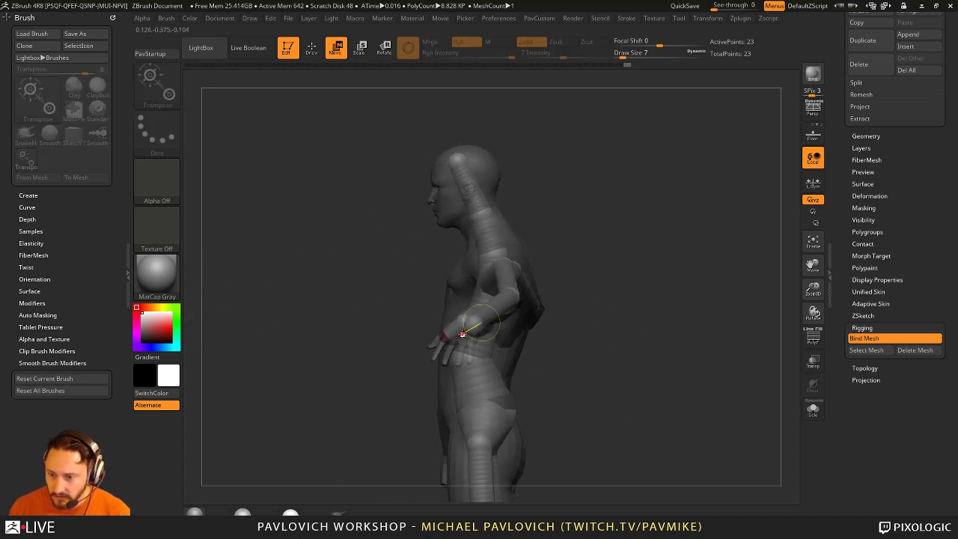
{"action": "left_click_drag", "start_coordinate": [382, 405], "coordinate": [467, 319]}
{"action": "left_click_drag", "start_coordinate": [427, 342], "coordinate": [520, 279], "text": "shift"}
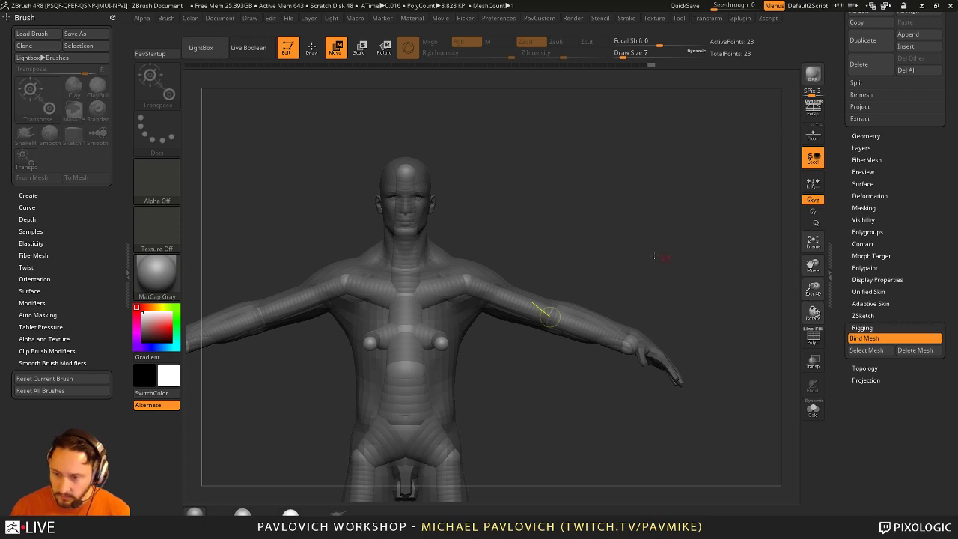
Step: Attempt Bind Mesh and dismiss the points-count error message
{"action": "left_click", "coordinate": [871, 341]}
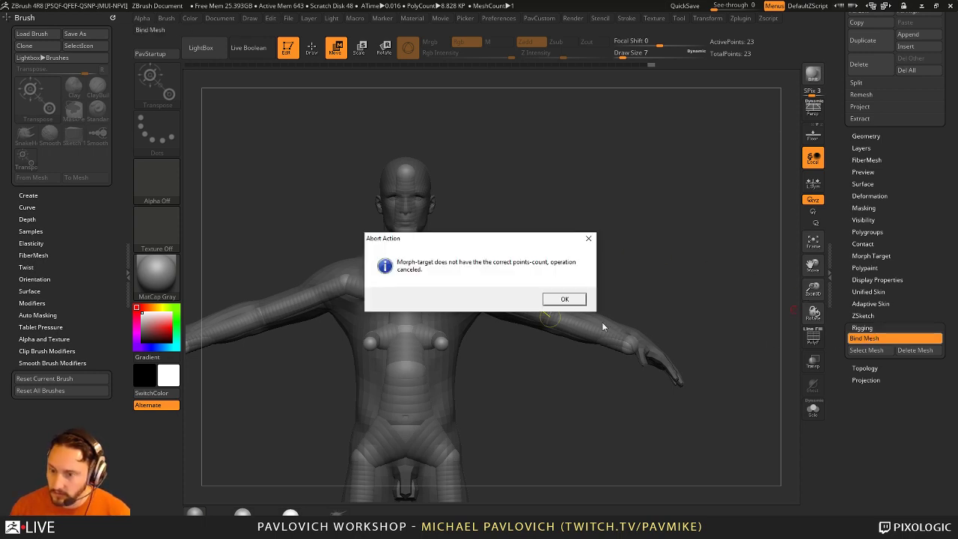
{"action": "left_click", "coordinate": [562, 299]}
{"action": "left_click_drag", "start_coordinate": [569, 314], "coordinate": [715, 340]}
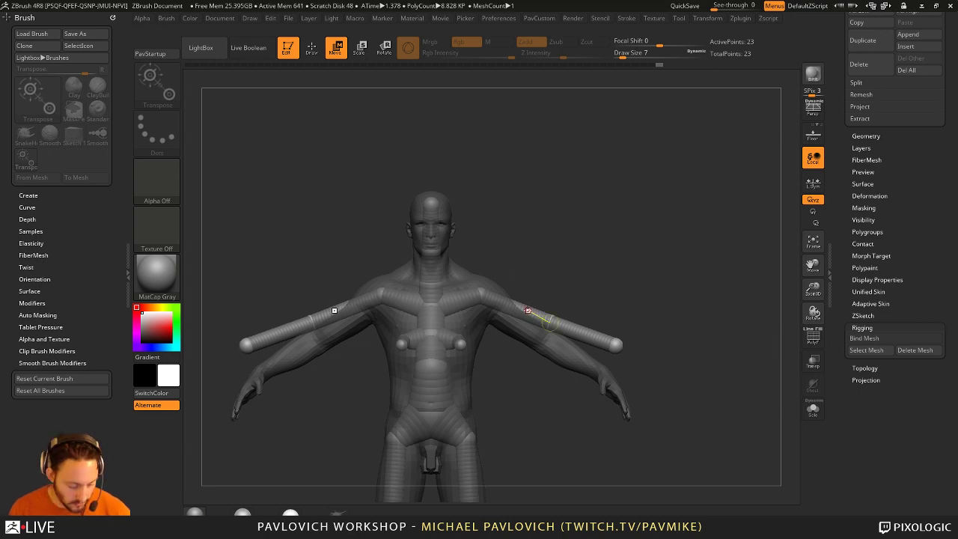
Step: Rotate both arms down to a lowered angle, undo a stray raise, and tilt the head upright
{"action": "key", "text": "r"}
{"action": "left_click_drag", "start_coordinate": [528, 309], "coordinate": [707, 278]}
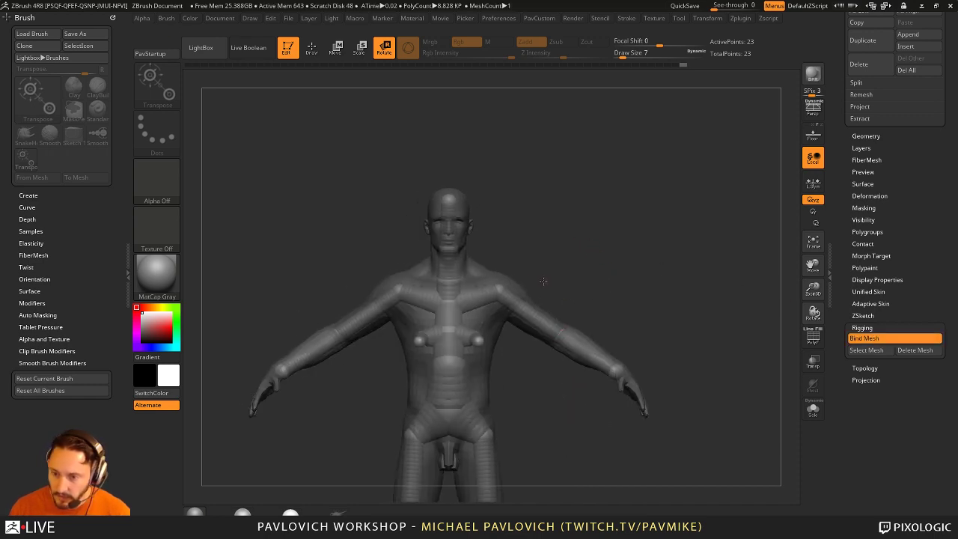
{"action": "left_click_drag", "start_coordinate": [559, 337], "coordinate": [573, 299]}
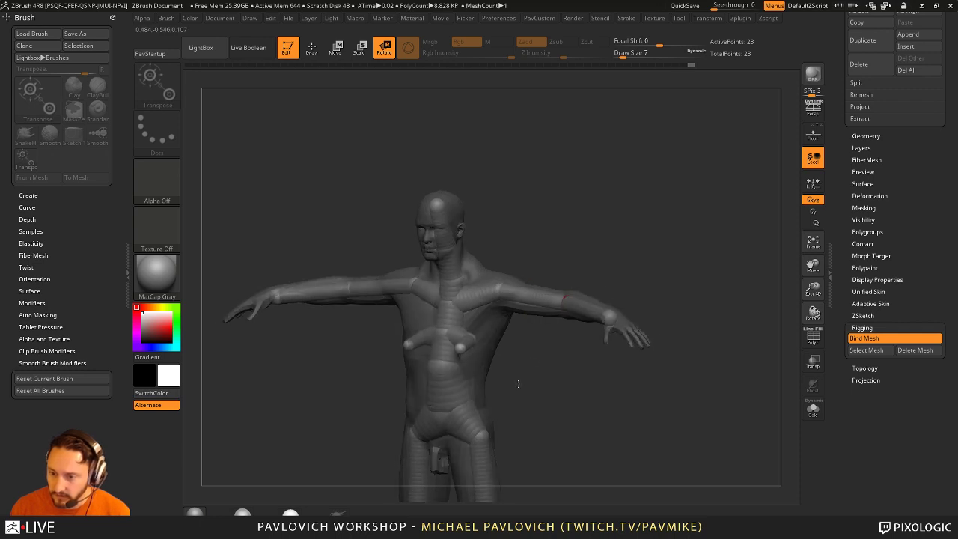
{"action": "left_click_drag", "start_coordinate": [576, 255], "coordinate": [578, 230]}
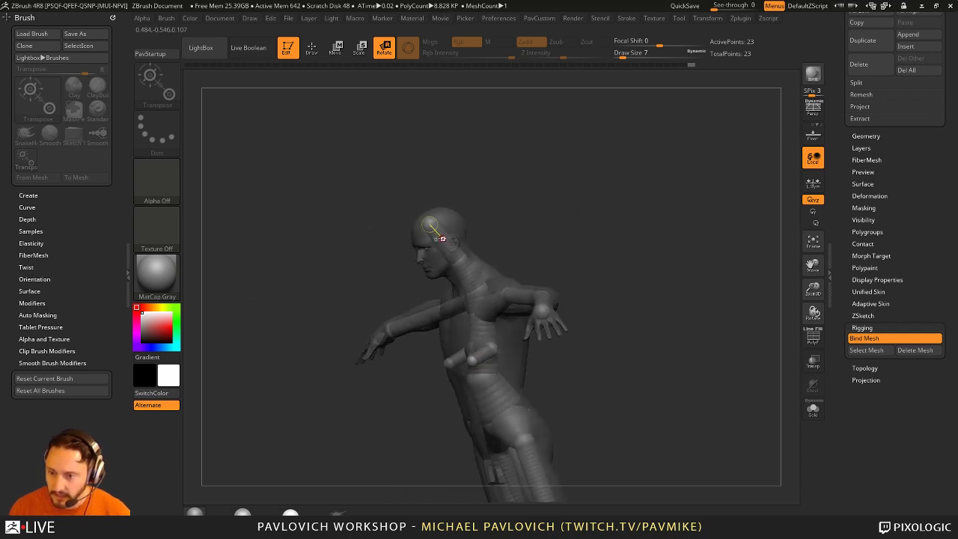
{"action": "left_click_drag", "start_coordinate": [442, 238], "coordinate": [479, 250], "text": "shift"}
{"action": "mouse_move", "coordinate": [539, 291]}
{"action": "left_mouse_down"}
{"action": "mouse_move", "coordinate": [554, 247]}
{"action": "mouse_move", "coordinate": [539, 228]}
{"action": "mouse_move", "coordinate": [509, 261]}
{"action": "mouse_move", "coordinate": [464, 269]}
{"action": "mouse_move", "coordinate": [447, 200]}
{"action": "mouse_move", "coordinate": [440, 263]}
{"action": "mouse_move", "coordinate": [457, 203]}
{"action": "mouse_move", "coordinate": [479, 208]}
{"action": "mouse_move", "coordinate": [453, 202]}
{"action": "left_mouse_up"}
{"action": "key", "text": "ctrl+z"}
{"action": "mouse_move", "coordinate": [568, 225]}
{"action": "left_mouse_down", "text": "alt"}
{"action": "mouse_move", "coordinate": [582, 253]}
{"action": "mouse_move", "coordinate": [553, 239]}
{"action": "mouse_move", "coordinate": [569, 233]}
{"action": "mouse_move", "coordinate": [539, 269]}
{"action": "mouse_move", "coordinate": [502, 284]}
{"action": "mouse_move", "coordinate": [407, 297]}
{"action": "mouse_move", "coordinate": [509, 332]}
{"action": "mouse_move", "coordinate": [533, 326]}
{"action": "mouse_move", "coordinate": [427, 317]}
{"action": "mouse_move", "coordinate": [342, 381]}
{"action": "mouse_move", "coordinate": [374, 399]}
{"action": "mouse_move", "coordinate": [436, 405]}
{"action": "left_mouse_up", "text": "alt"}
Step: Bend the left leg at the knee with Rotate transpose action lines
{"action": "left_click_drag", "start_coordinate": [485, 343], "coordinate": [520, 392]}
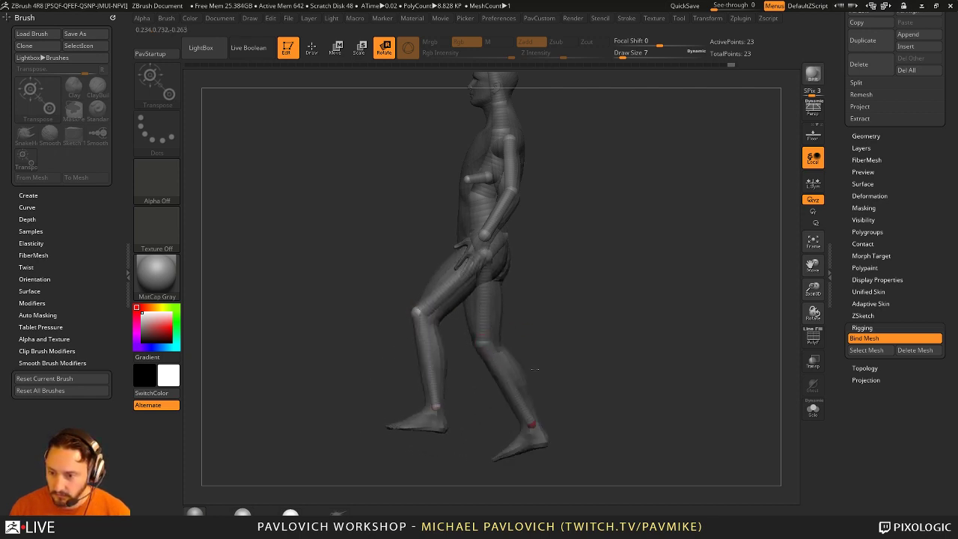
{"action": "left_click_drag", "start_coordinate": [479, 274], "coordinate": [535, 304]}
{"action": "left_click_drag", "start_coordinate": [486, 256], "coordinate": [472, 385]}
{"action": "left_click_drag", "start_coordinate": [479, 330], "coordinate": [481, 337]}
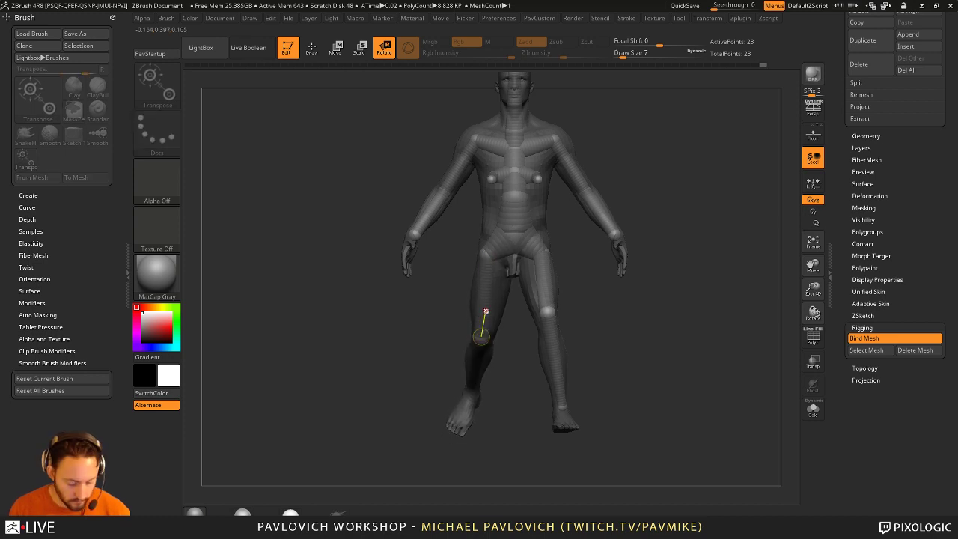
{"action": "left_click_drag", "start_coordinate": [470, 384], "coordinate": [452, 419]}
{"action": "left_click_drag", "start_coordinate": [659, 299], "coordinate": [741, 299]}
{"action": "left_click_drag", "start_coordinate": [464, 335], "coordinate": [389, 372]}
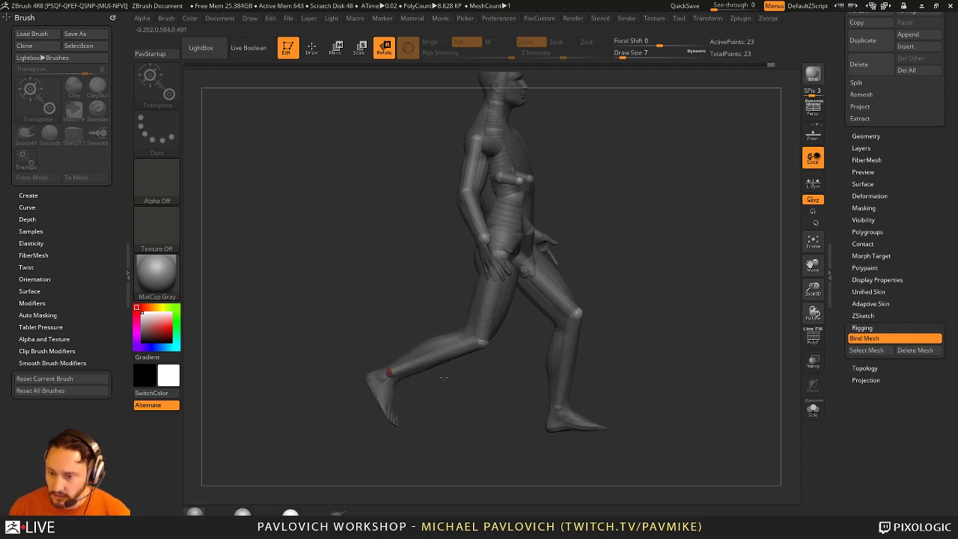
{"action": "left_click_drag", "start_coordinate": [487, 321], "coordinate": [459, 336]}
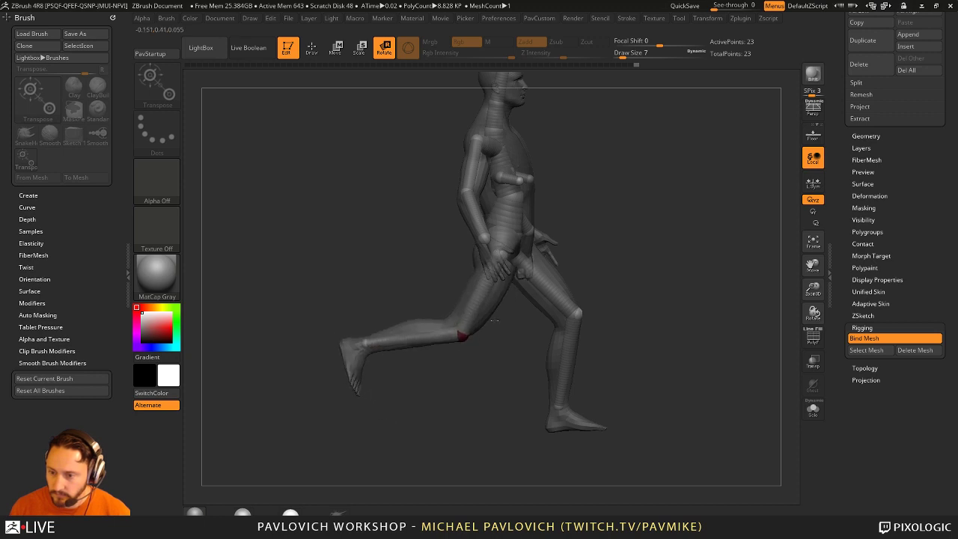
Step: Swing the lower leg up near horizontal and rotate the right forearm and hand outward
{"action": "left_click_drag", "start_coordinate": [633, 285], "coordinate": [586, 350]}
{"action": "mouse_move", "coordinate": [506, 269]}
{"action": "left_mouse_down"}
{"action": "mouse_move", "coordinate": [523, 262]}
{"action": "mouse_move", "coordinate": [514, 247]}
{"action": "mouse_move", "coordinate": [572, 341]}
{"action": "left_mouse_up"}
{"action": "left_click_drag", "start_coordinate": [644, 419], "coordinate": [598, 352]}
{"action": "left_click_drag", "start_coordinate": [516, 460], "coordinate": [520, 294]}
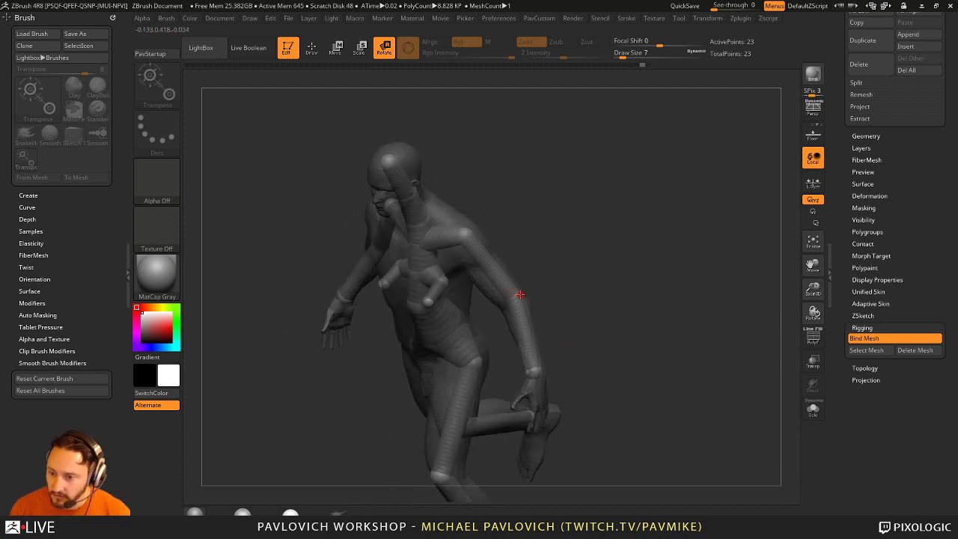
{"action": "left_click_drag", "start_coordinate": [528, 359], "coordinate": [504, 286]}
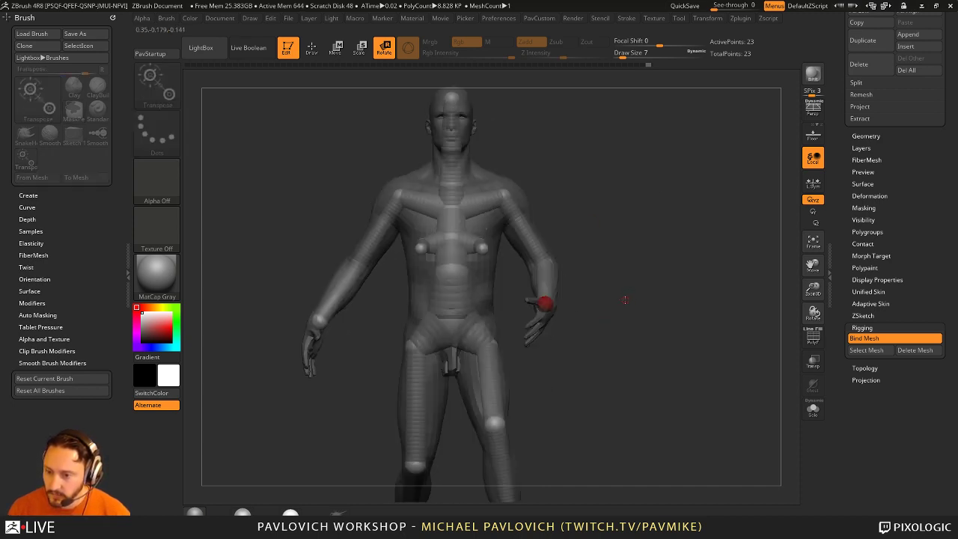
Step: Stretch the right forearm and hand outward with Move, then enlarge them with Scale
{"action": "key", "text": "w"}
{"action": "mouse_move", "coordinate": [552, 309]}
{"action": "left_mouse_down"}
{"action": "mouse_move", "coordinate": [549, 293]}
{"action": "mouse_move", "coordinate": [701, 475]}
{"action": "mouse_move", "coordinate": [672, 387]}
{"action": "mouse_move", "coordinate": [696, 485]}
{"action": "left_mouse_up"}
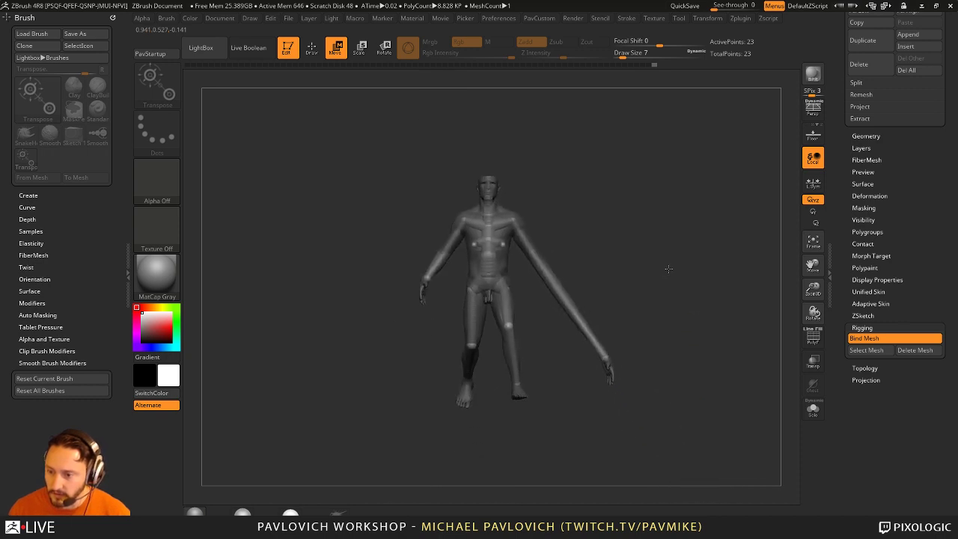
{"action": "left_click_drag", "start_coordinate": [539, 284], "coordinate": [623, 278]}
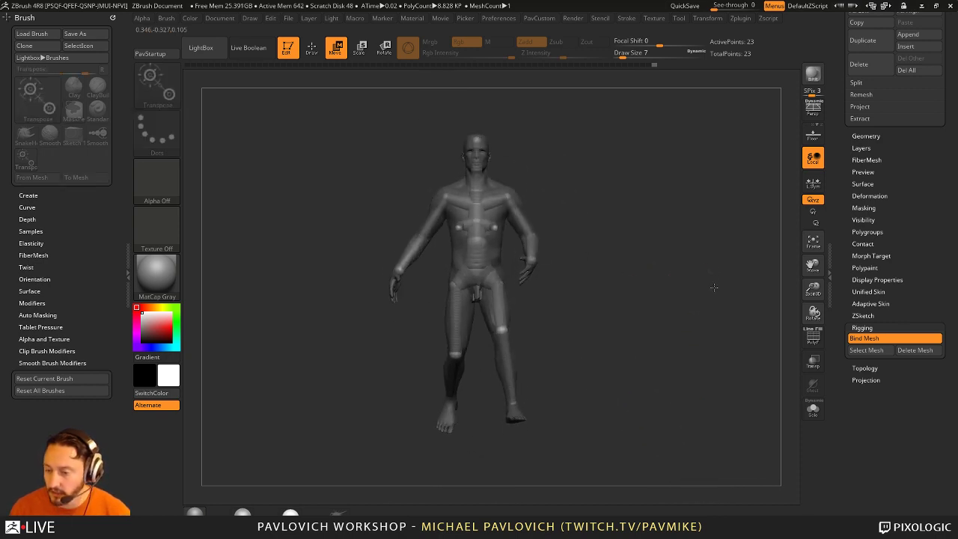
{"action": "key", "text": "e"}
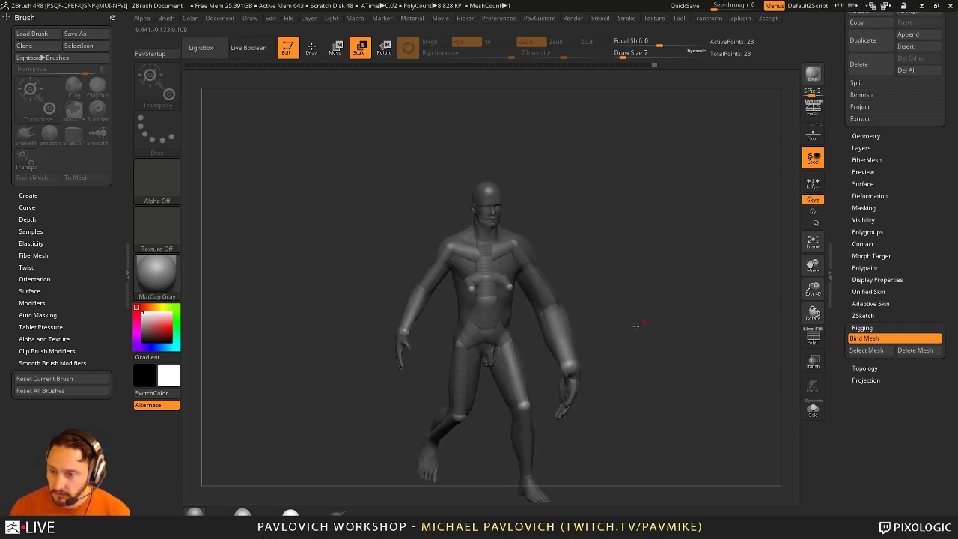
{"action": "left_click_drag", "start_coordinate": [512, 245], "coordinate": [549, 322]}
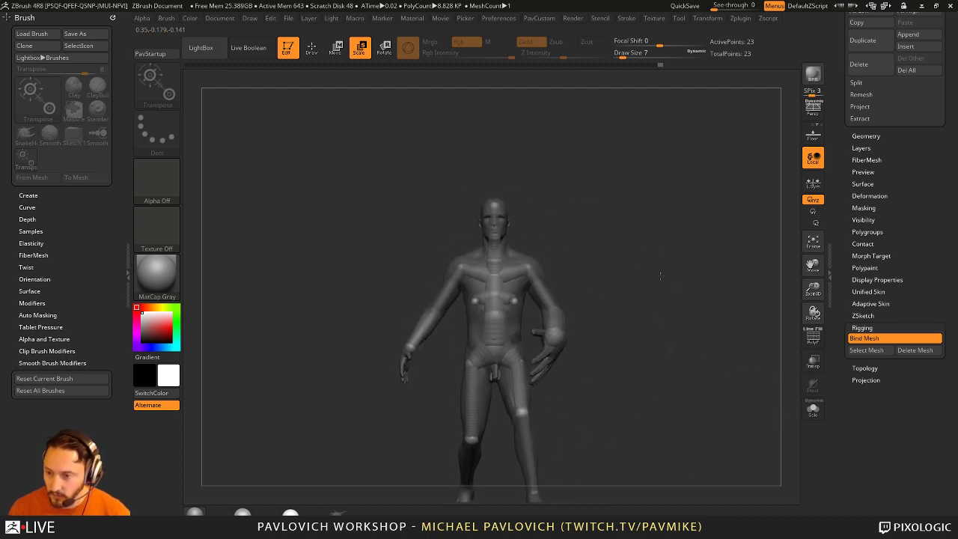
{"action": "left_click_drag", "start_coordinate": [529, 243], "coordinate": [587, 285]}
Step: Bend the head and neck back and pull the back leg further back
{"action": "key", "text": "w"}
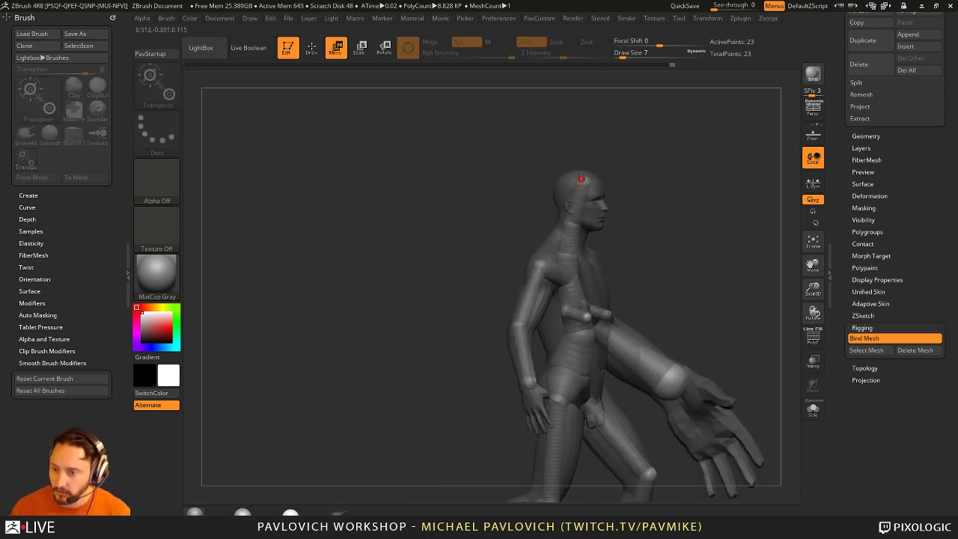
{"action": "left_click_drag", "start_coordinate": [601, 104], "coordinate": [571, 107]}
{"action": "left_click_drag", "start_coordinate": [577, 217], "coordinate": [557, 400]}
{"action": "left_click_drag", "start_coordinate": [431, 379], "coordinate": [446, 392]}
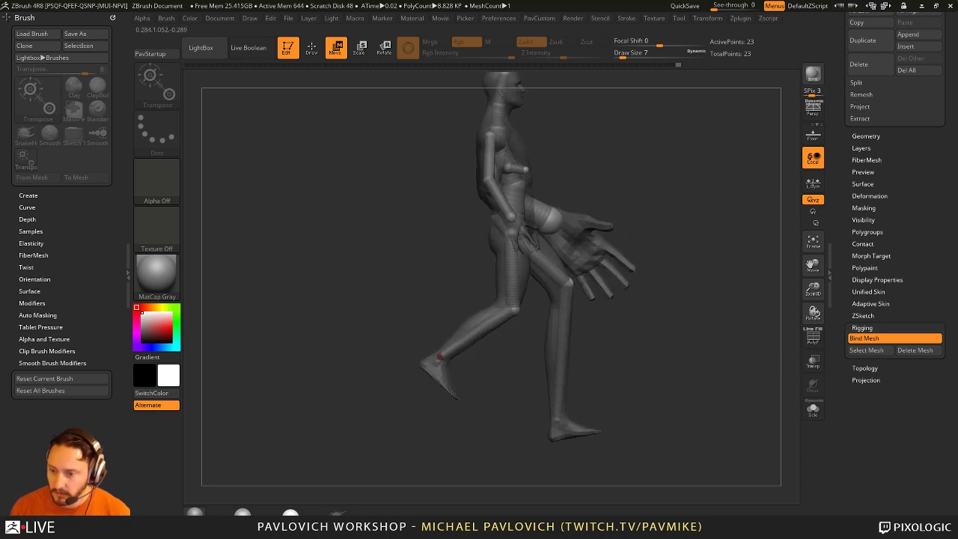
{"action": "left_click_drag", "start_coordinate": [440, 357], "coordinate": [378, 378]}
Step: Turn on Adaptive Skin Preview and show polygroup colours with the wireframe
{"action": "key", "text": "q"}
{"action": "mouse_move", "coordinate": [538, 321]}
{"action": "left_mouse_down"}
{"action": "mouse_move", "coordinate": [673, 322]}
{"action": "mouse_move", "coordinate": [688, 325]}
{"action": "mouse_move", "coordinate": [687, 343]}
{"action": "left_mouse_up"}
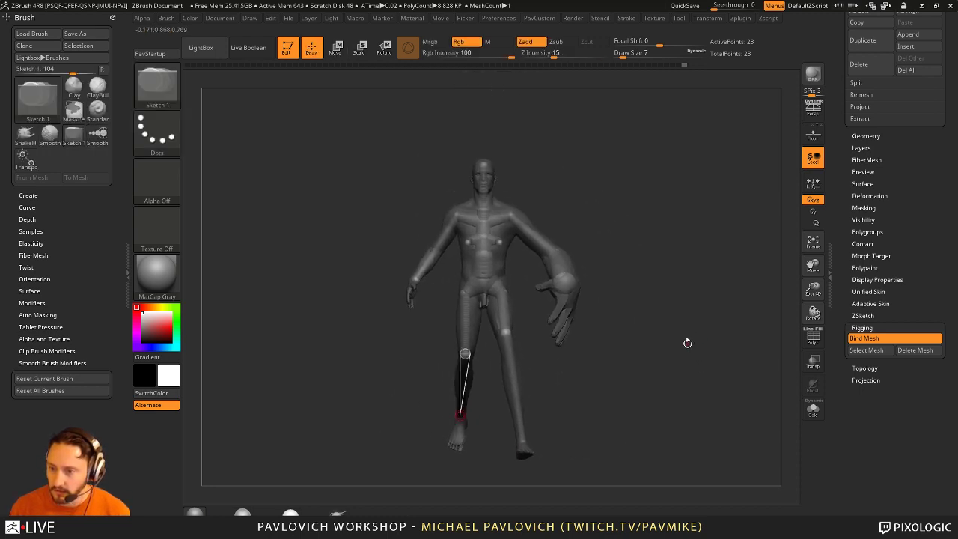
{"action": "left_click", "coordinate": [870, 303]}
{"action": "left_click", "coordinate": [860, 313]}
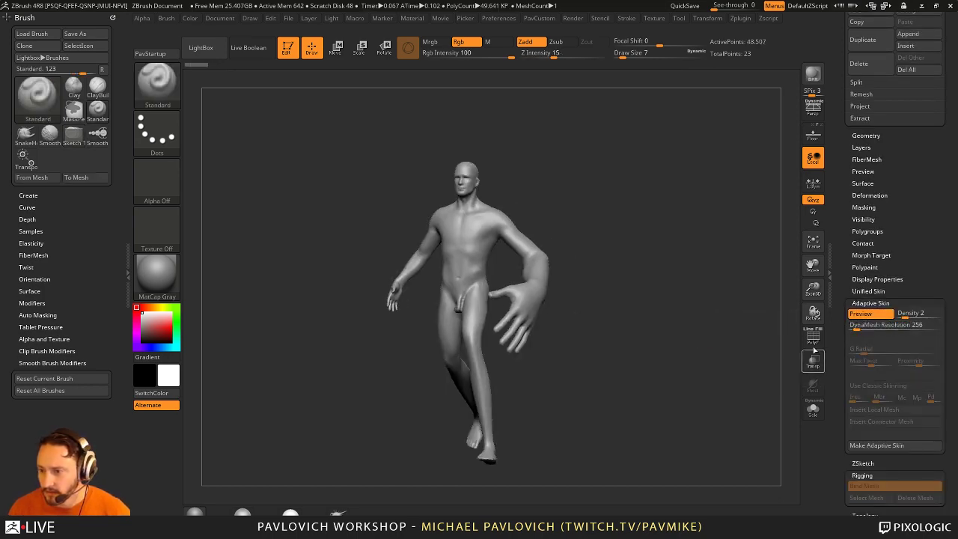
{"action": "key", "text": "shift+f"}
{"action": "left_click_drag", "start_coordinate": [739, 336], "coordinate": [481, 512]}
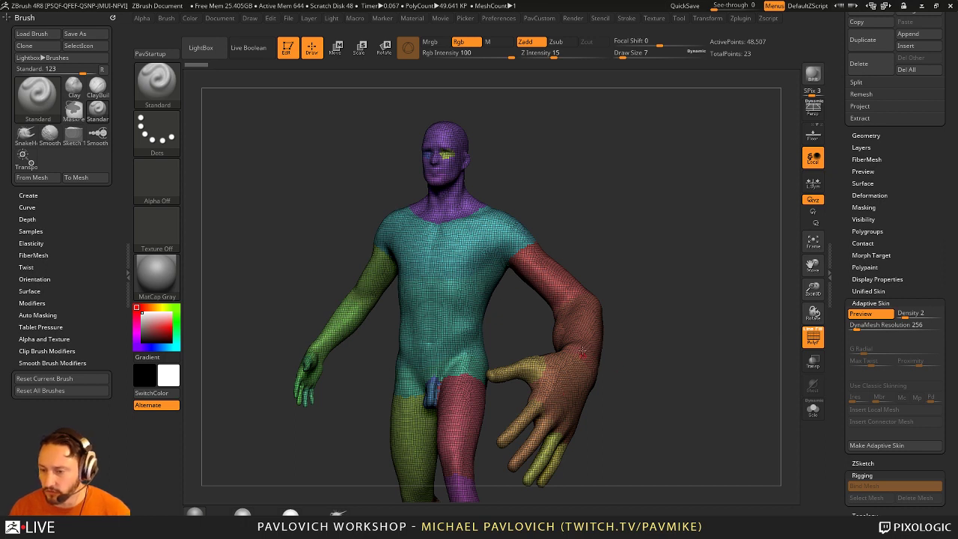
Step: Set the Adaptive Skin DynaMesh Resolution to 0
{"action": "left_click", "coordinate": [858, 324]}
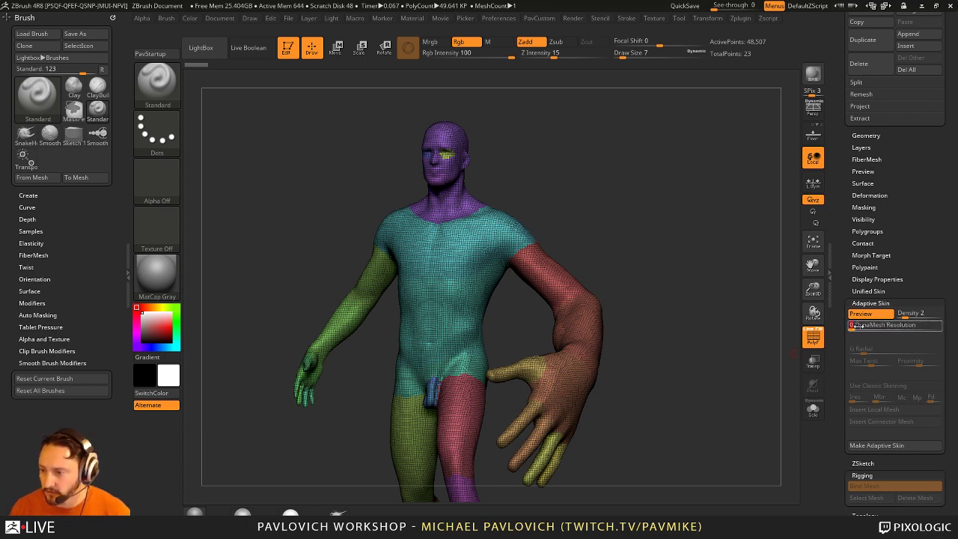
{"action": "type", "text": "0"}
{"action": "key", "text": "Return"}
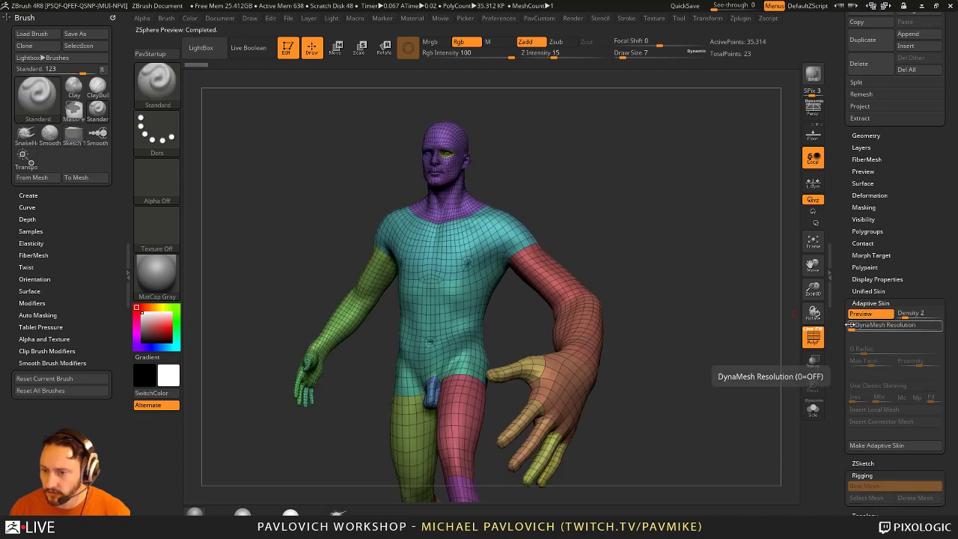
Step: Generate the new mesh with Make Adaptive Skin
{"action": "left_click_drag", "start_coordinate": [748, 315], "coordinate": [677, 279]}
{"action": "left_click_drag", "start_coordinate": [778, 289], "coordinate": [676, 329]}
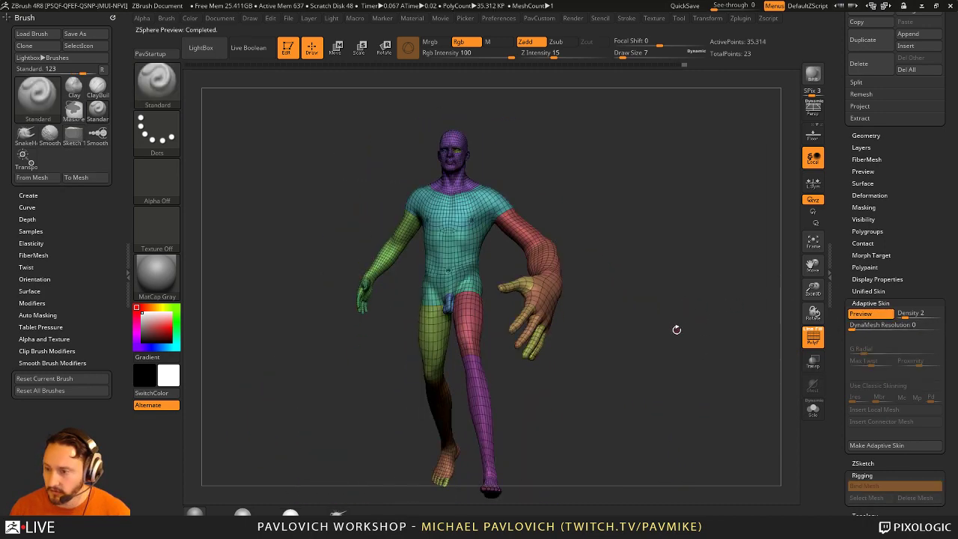
{"action": "left_click", "coordinate": [869, 445]}
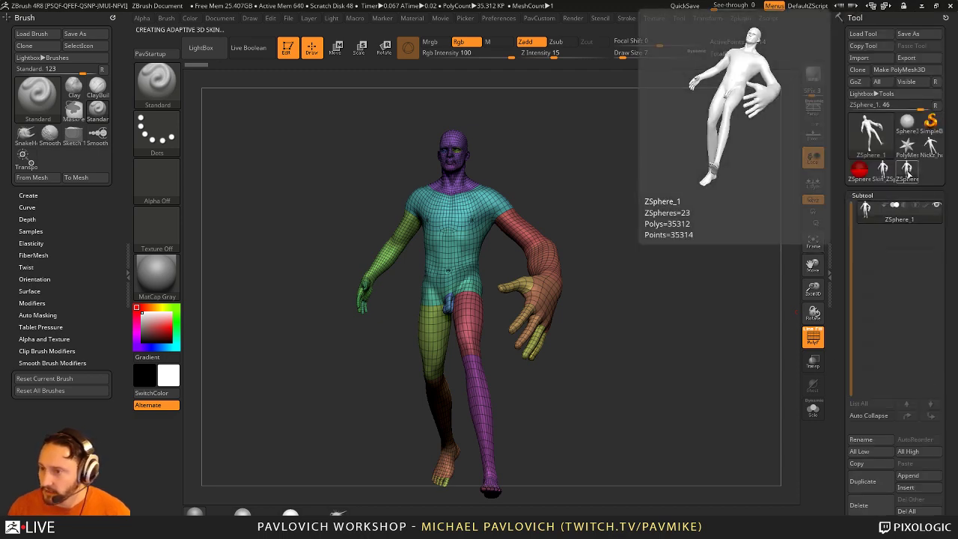
Step: Select the Skin_ZSphere_1 mesh from the Tool picker
{"action": "left_click", "coordinate": [908, 171]}
{"action": "left_click", "coordinate": [912, 177]}
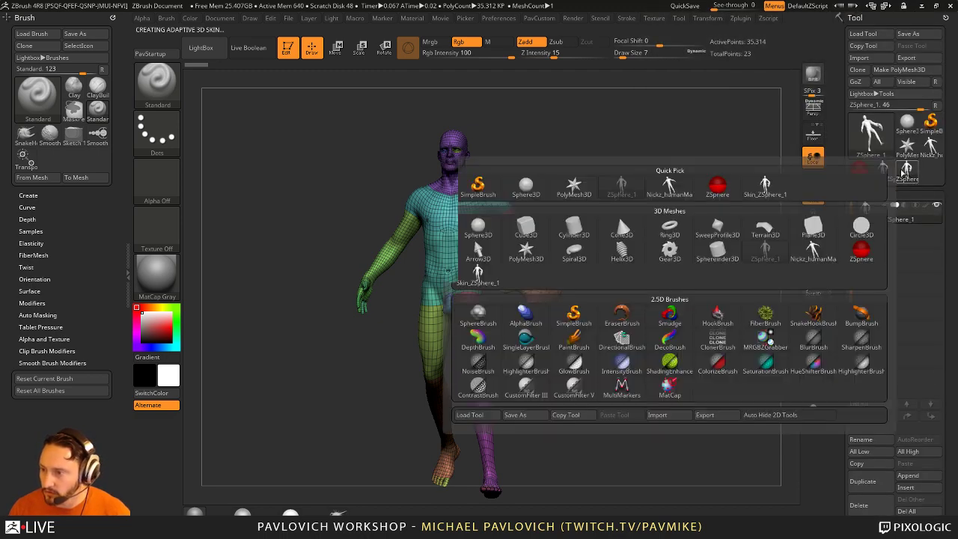
{"action": "left_click", "coordinate": [888, 180]}
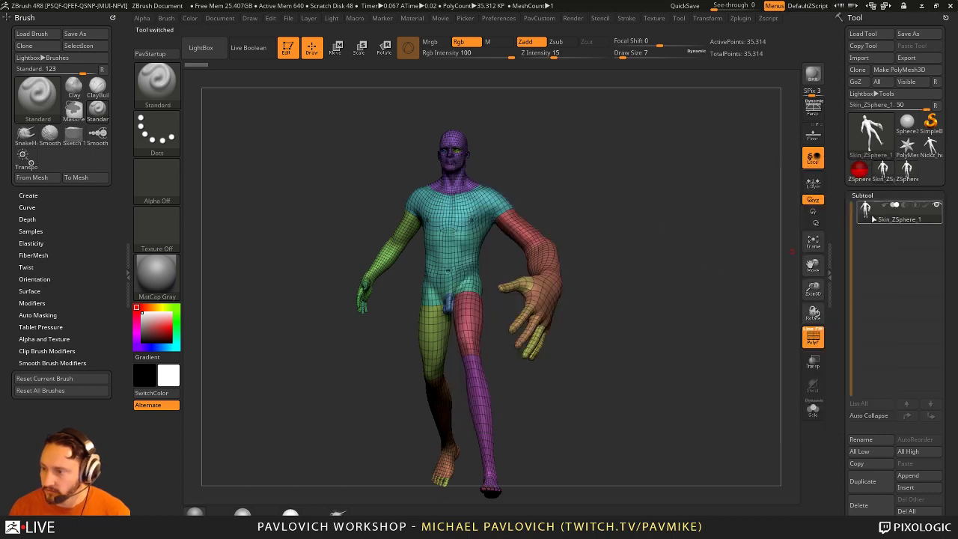
{"action": "left_click_drag", "start_coordinate": [667, 276], "coordinate": [692, 301]}
{"action": "mouse_move", "coordinate": [667, 249]}
{"action": "left_mouse_down"}
{"action": "mouse_move", "coordinate": [498, 274]}
{"action": "mouse_move", "coordinate": [588, 247]}
{"action": "mouse_move", "coordinate": [471, 268]}
{"action": "left_mouse_up"}
Step: Switch to the Clay brush, then back to the Standard brush
{"action": "key", "text": "b"}
{"action": "key", "text": "c"}
{"action": "key", "text": "l"}
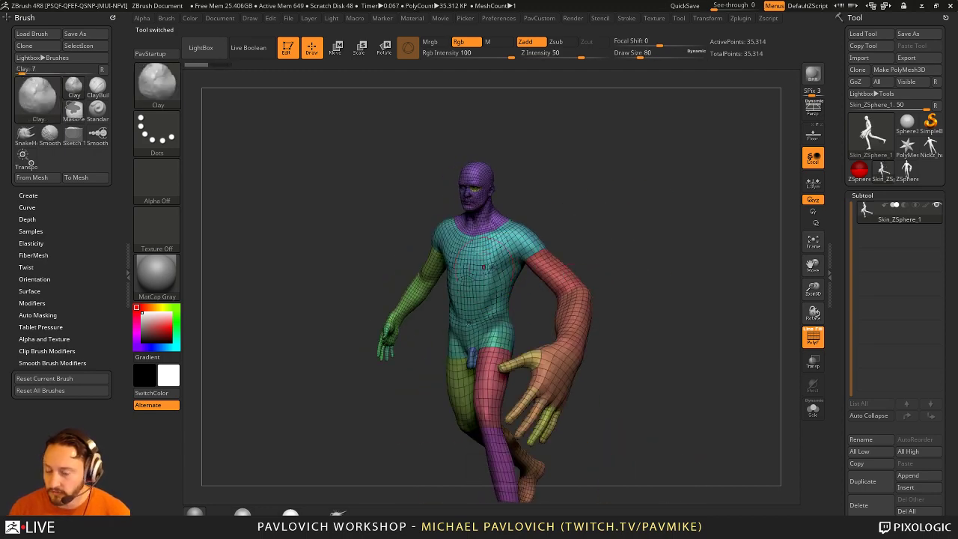
{"action": "left_click_drag", "start_coordinate": [631, 277], "coordinate": [650, 252], "text": "shift"}
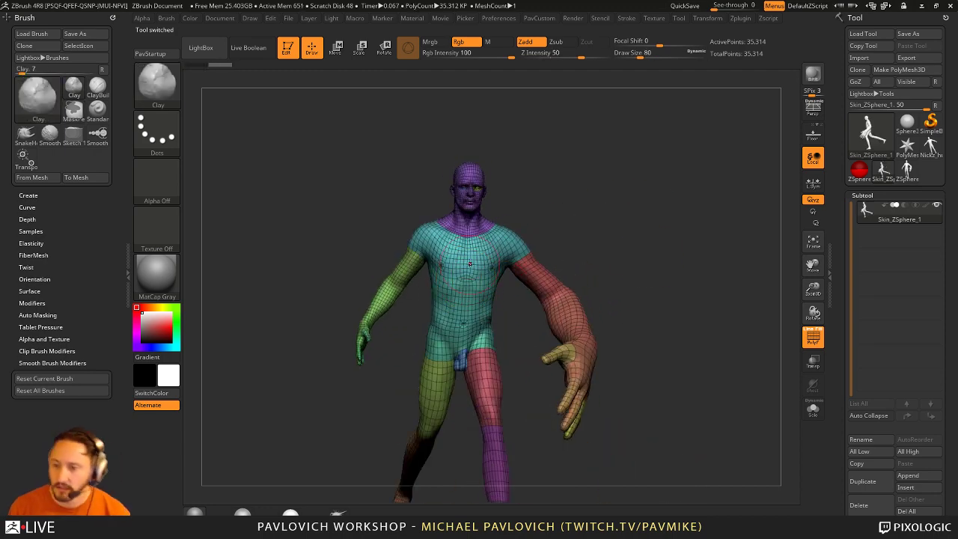
{"action": "mouse_move", "coordinate": [645, 246]}
{"action": "left_mouse_down"}
{"action": "mouse_move", "coordinate": [642, 238]}
{"action": "mouse_move", "coordinate": [645, 260]}
{"action": "mouse_move", "coordinate": [642, 234]}
{"action": "left_mouse_up"}
{"action": "key", "text": "b"}
{"action": "key", "text": "s"}
{"action": "key", "text": "t"}
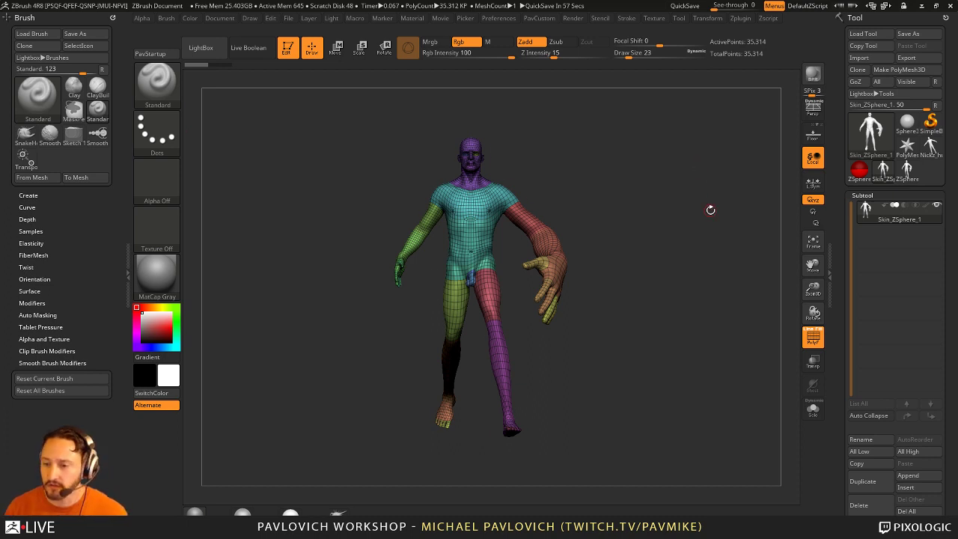
Step: Set the Draw Size to 35
{"action": "type", "text": "s"}
{"action": "mouse_move", "coordinate": [710, 210]}
{"action": "left_mouse_down"}
{"action": "mouse_move", "coordinate": [658, 245]}
{"action": "mouse_move", "coordinate": [734, 290]}
{"action": "left_mouse_up"}
{"action": "type", "text": "35"}
{"action": "key", "text": "Return"}
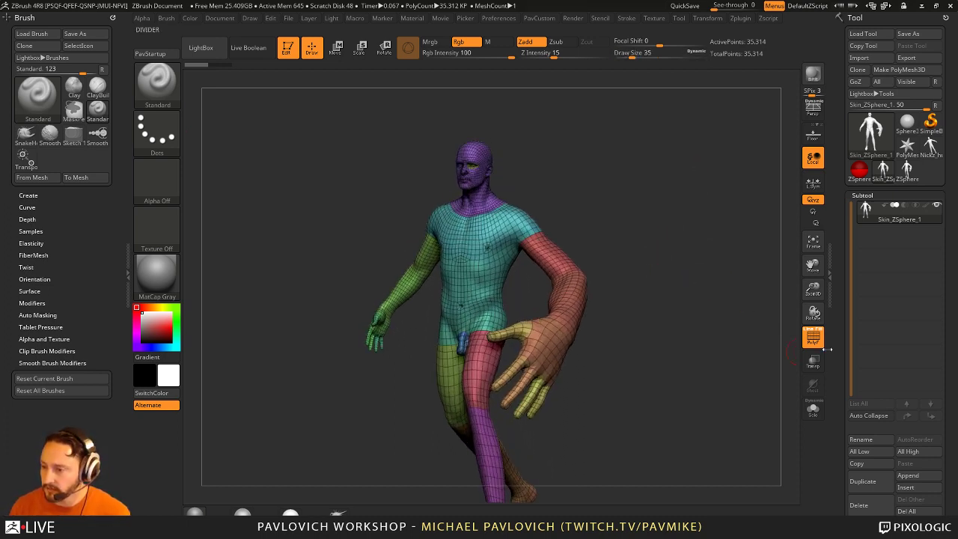
Step: Lower the Geometry SDiv slider to subdivision level 1
{"action": "scroll", "coordinate": [890, 337], "scroll_direction": "down", "scroll_amount": 5}
{"action": "left_click", "coordinate": [865, 273]}
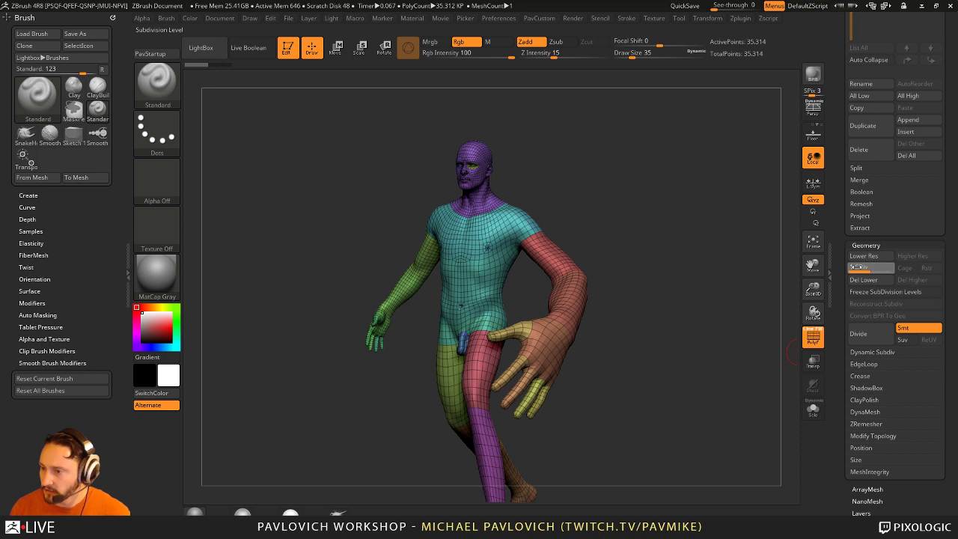
{"action": "left_click_drag", "start_coordinate": [860, 267], "coordinate": [851, 267]}
{"action": "left_click_drag", "start_coordinate": [723, 285], "coordinate": [749, 344]}
{"action": "scroll", "coordinate": [836, 358], "scroll_direction": "up", "scroll_amount": 3}
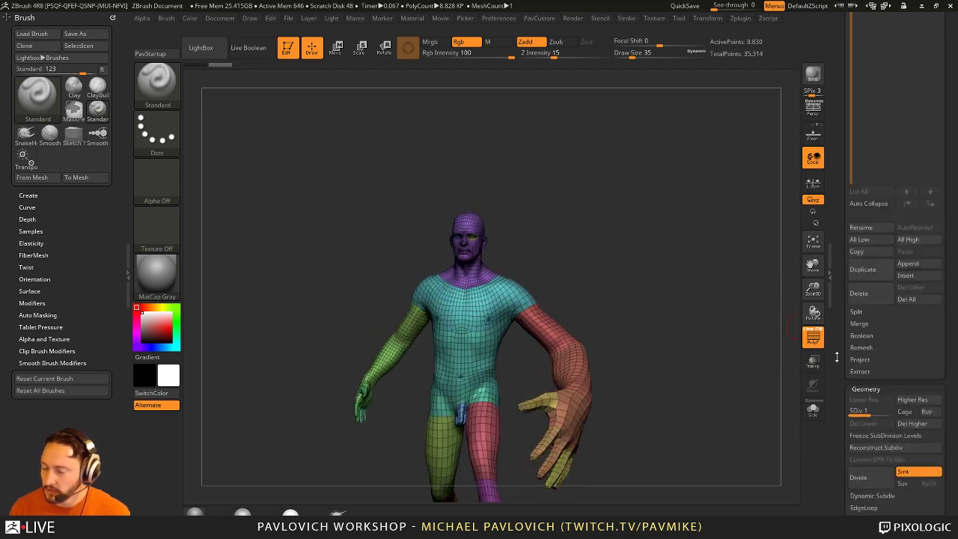
{"action": "scroll", "coordinate": [837, 357], "scroll_direction": "up", "scroll_amount": 3}
Step: Clear the canvas and make SimpleBrush the current tool
{"action": "key", "text": "ctrl+n"}
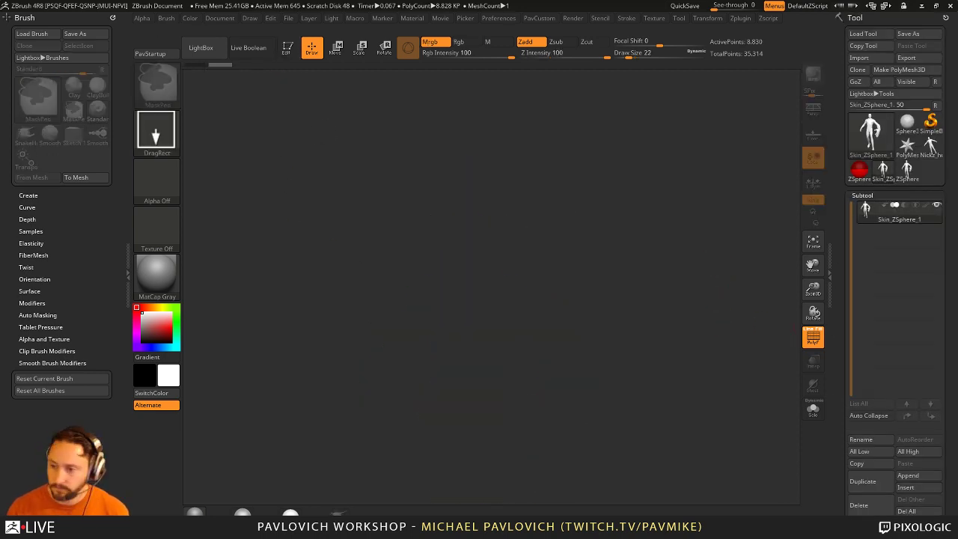
{"action": "mouse_move", "coordinate": [907, 142]}
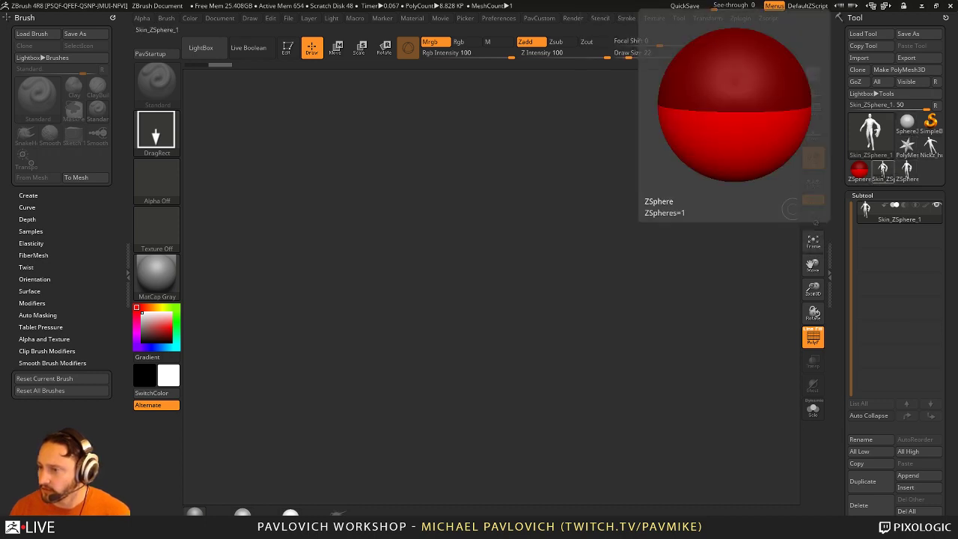
{"action": "left_click", "coordinate": [930, 122]}
{"action": "left_click", "coordinate": [871, 135]}
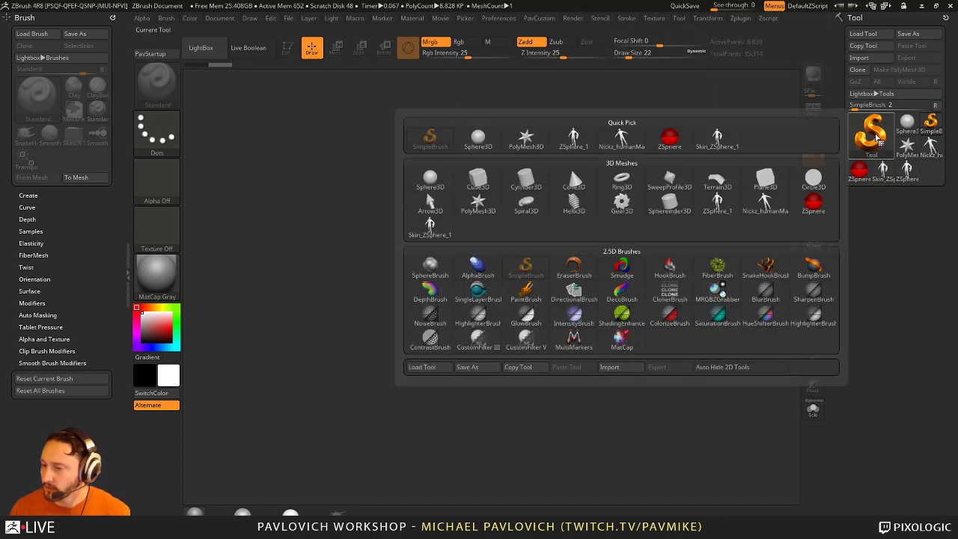
{"action": "mouse_move", "coordinate": [521, 187]}
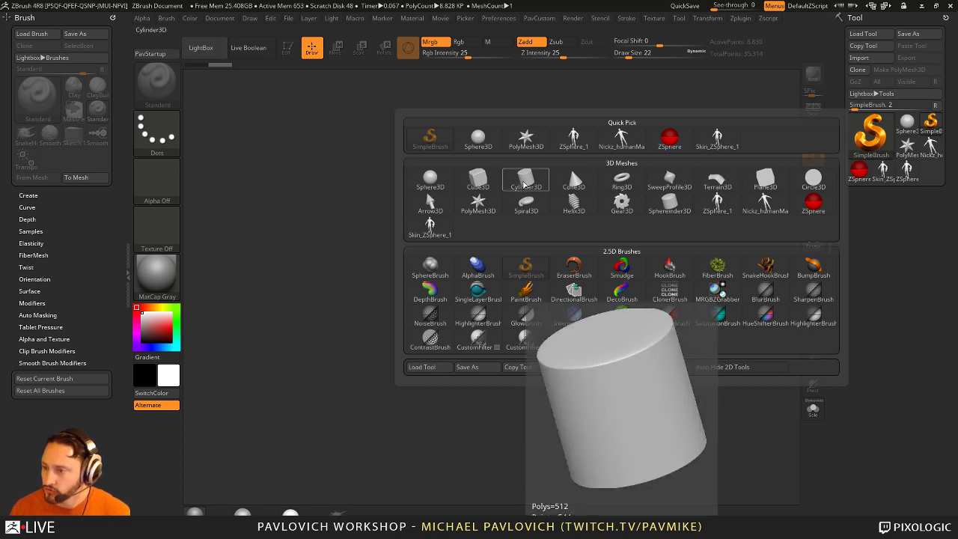
{"action": "left_click", "coordinate": [524, 185]}
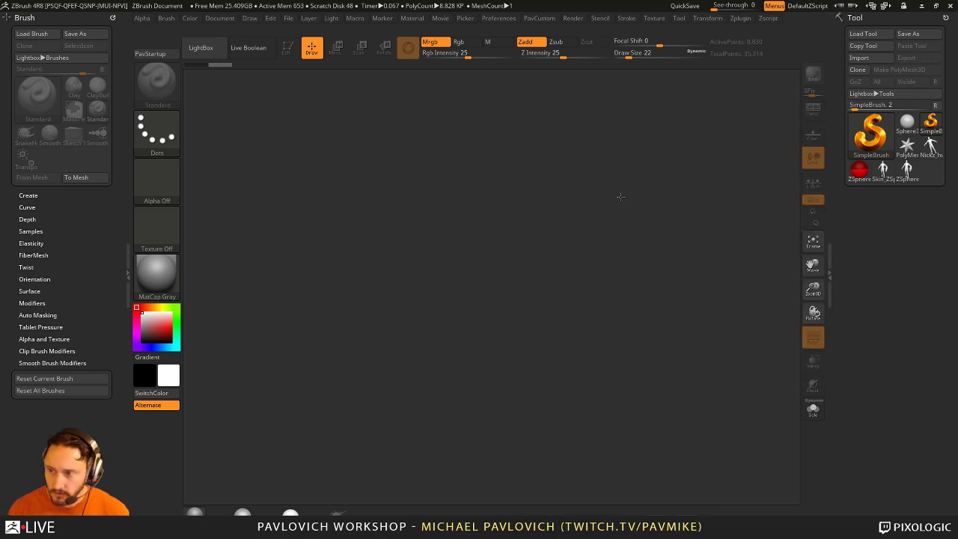
Step: Load a TechSuit ZTL from streaming > ZBFemale > HighRes via Load Tool
{"action": "left_click", "coordinate": [866, 34]}
{"action": "scroll", "coordinate": [125, 112], "scroll_direction": "up", "scroll_amount": 5}
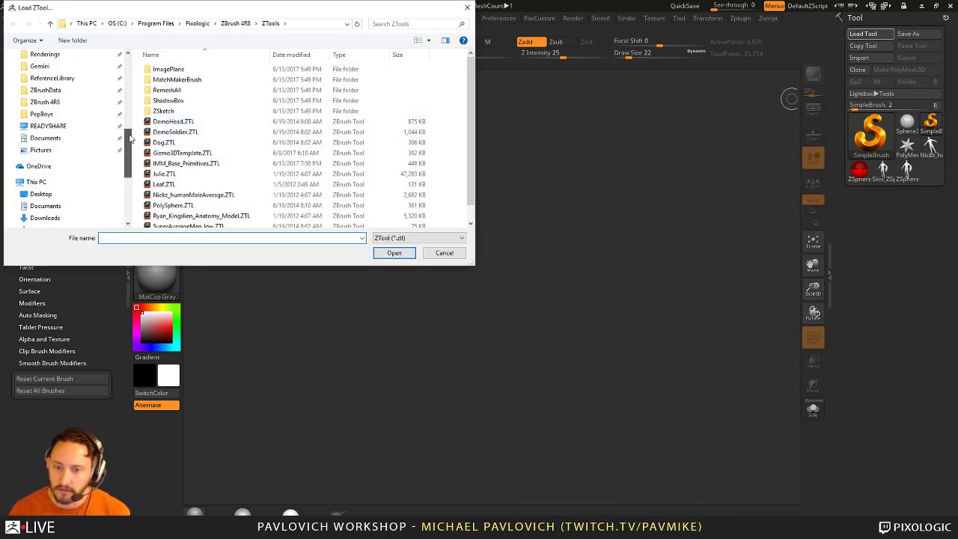
{"action": "left_click", "coordinate": [44, 86]}
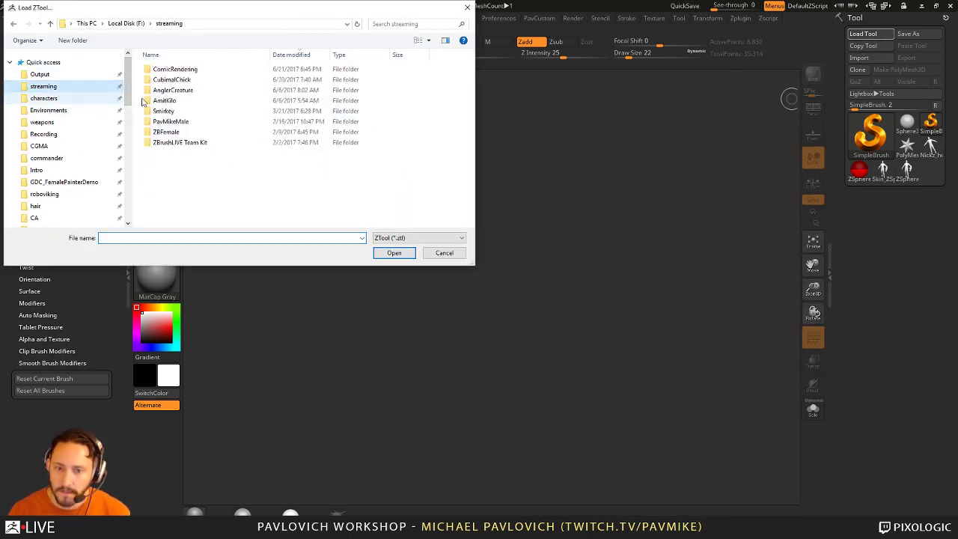
{"action": "double_click", "coordinate": [166, 131]}
{"action": "left_click", "coordinate": [177, 72]}
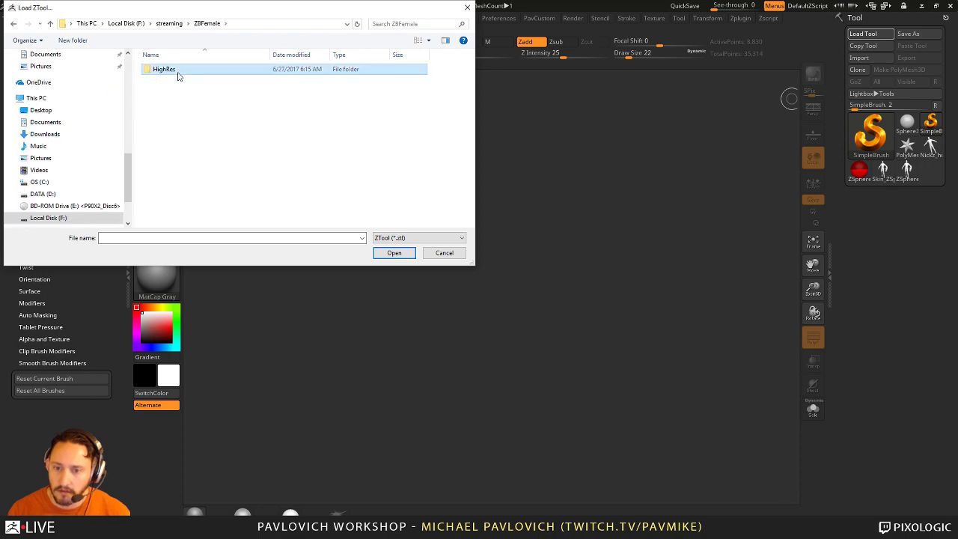
{"action": "double_click", "coordinate": [145, 72]}
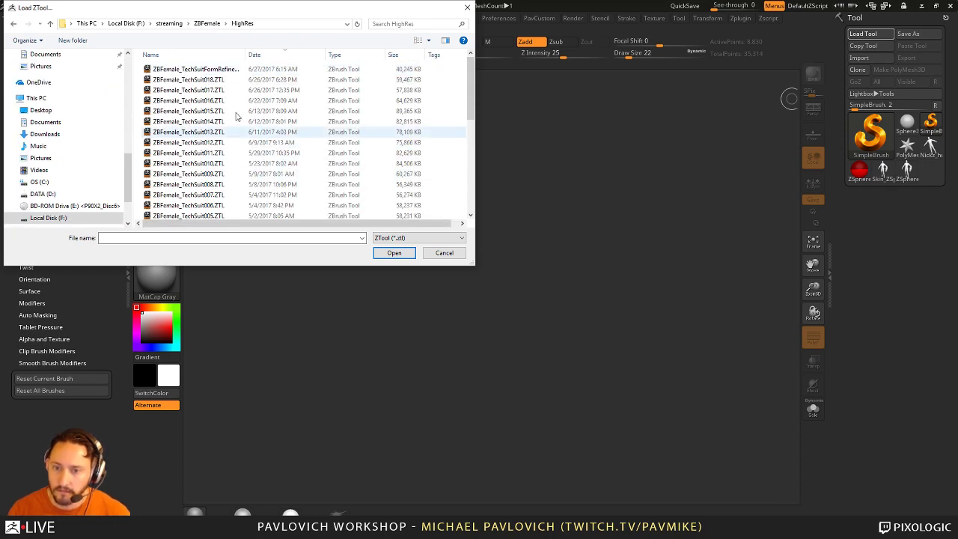
{"action": "double_click", "coordinate": [180, 68]}
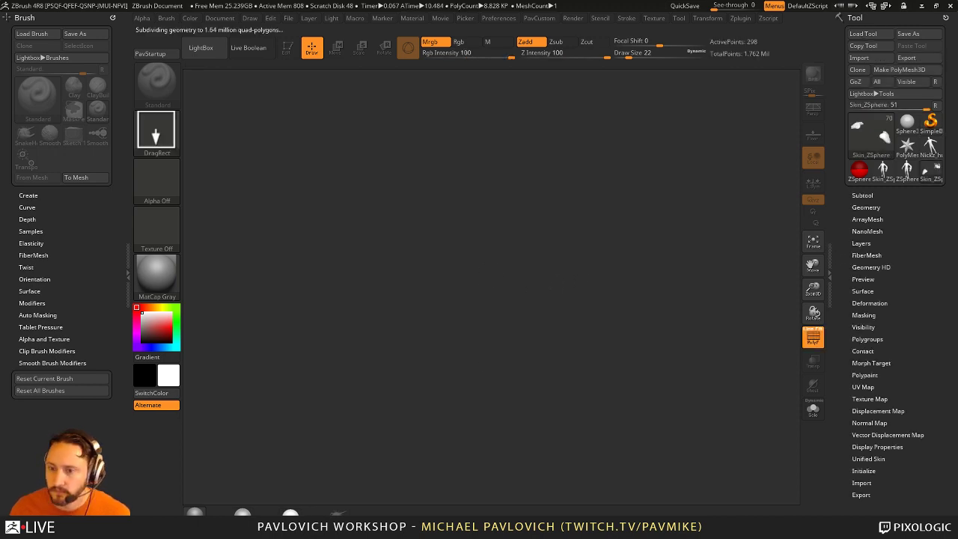
Step: Enter Edit mode, solo the head subtool, and frame it in view
{"action": "left_click", "coordinate": [288, 48]}
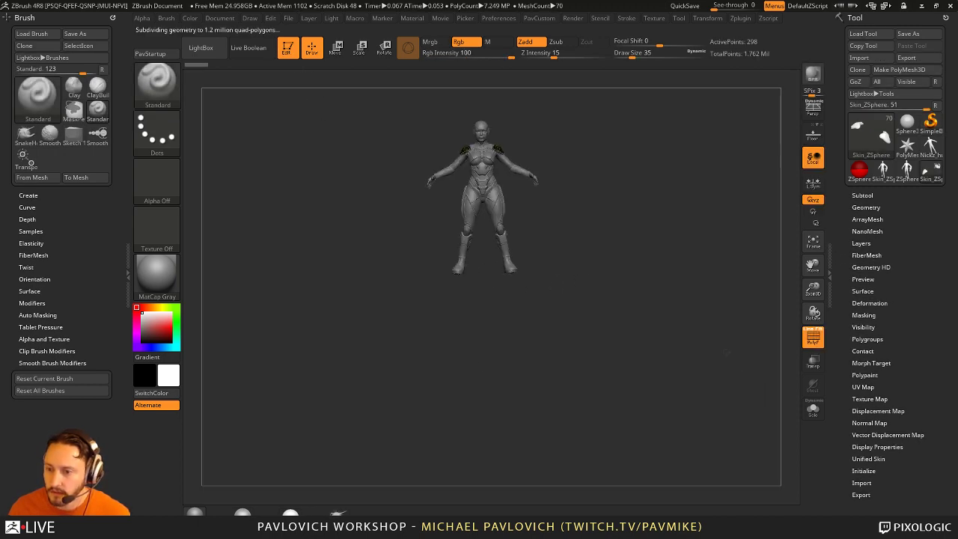
{"action": "left_click_drag", "start_coordinate": [724, 352], "coordinate": [801, 348]}
{"action": "left_click_drag", "start_coordinate": [673, 165], "coordinate": [459, 234]}
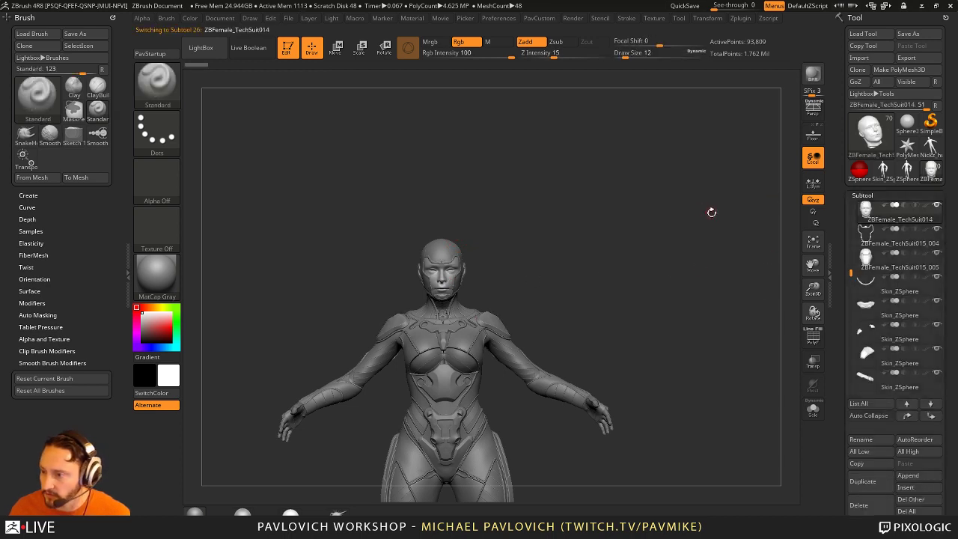
{"action": "left_click", "coordinate": [812, 410]}
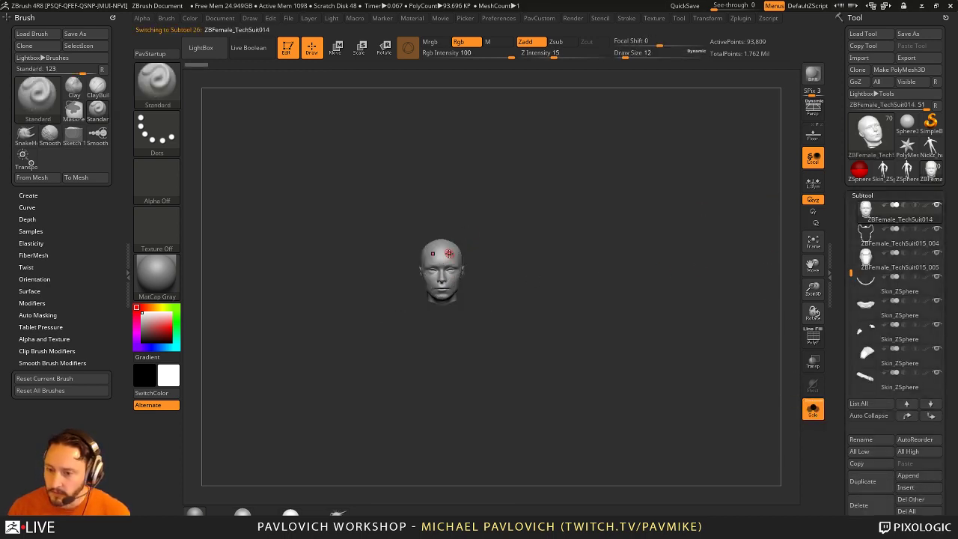
{"action": "key", "text": "f"}
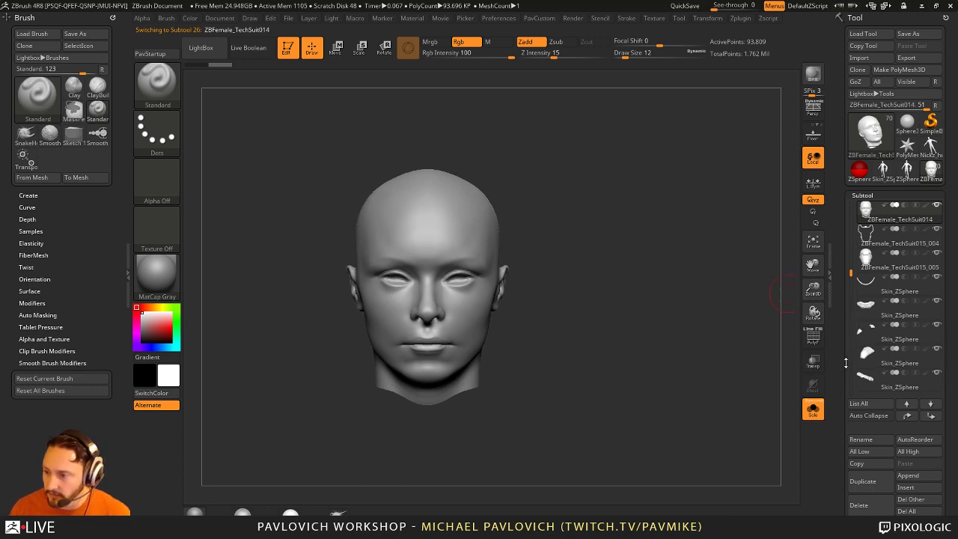
Step: Delete the head's lower subdivision levels with Geometry > Del Lower
{"action": "left_click_drag", "start_coordinate": [846, 362], "coordinate": [860, 165]}
{"action": "left_click", "coordinate": [866, 147]}
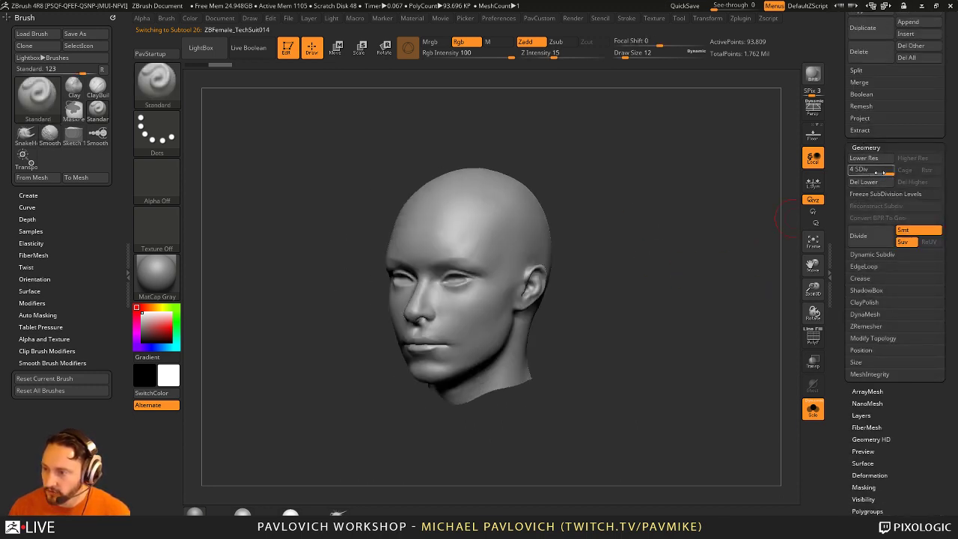
{"action": "key", "text": "shift+d"}
{"action": "key", "text": "d"}
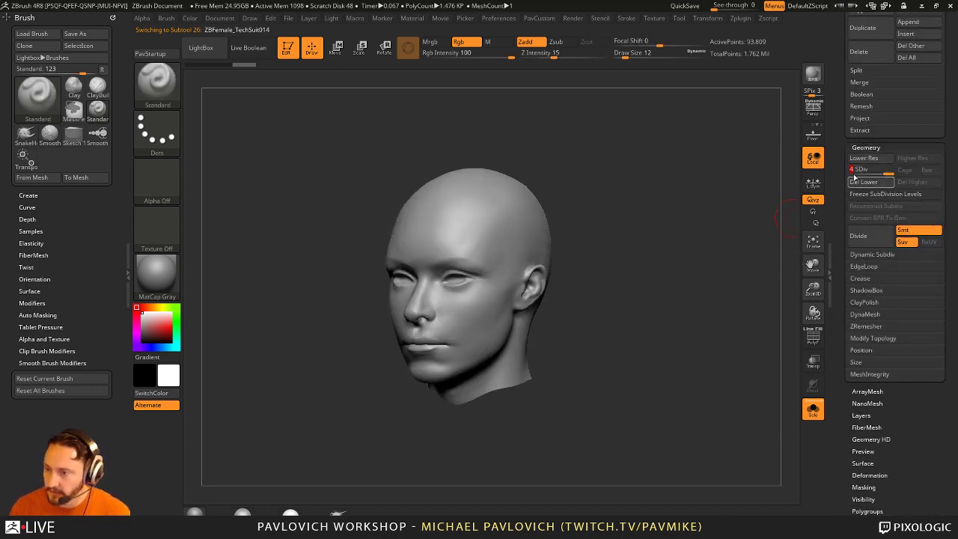
{"action": "left_click", "coordinate": [864, 182]}
Step: Turn on PolyFrame to show the head's polygon wireframe
{"action": "left_click_drag", "start_coordinate": [673, 247], "coordinate": [578, 333]}
{"action": "left_click_drag", "start_coordinate": [698, 299], "coordinate": [669, 293], "text": "shift"}
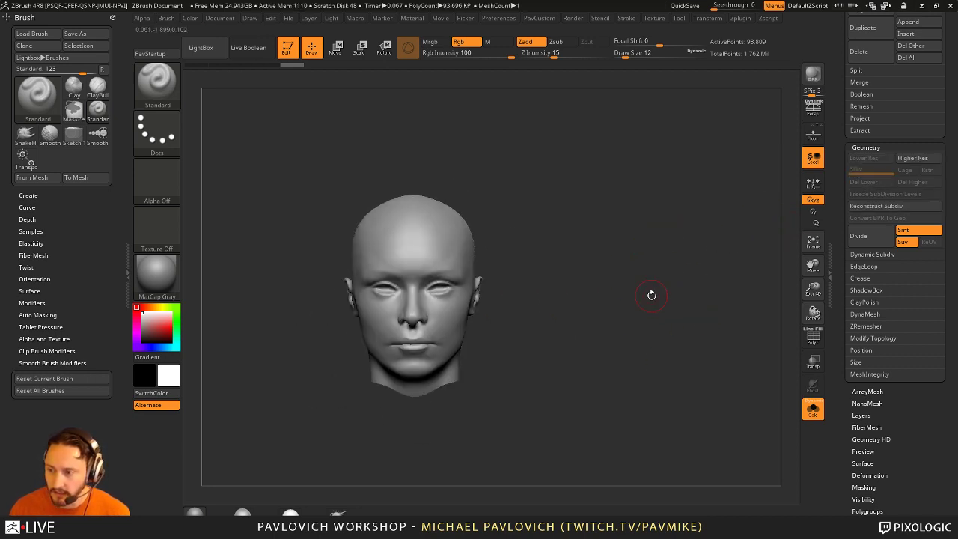
{"action": "left_click_drag", "start_coordinate": [640, 217], "coordinate": [679, 207]}
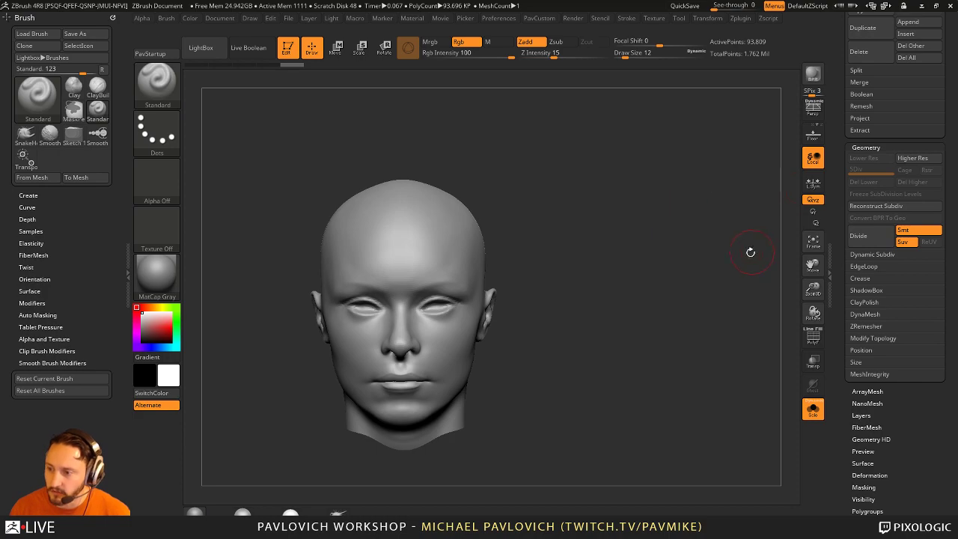
{"action": "left_click_drag", "start_coordinate": [751, 252], "coordinate": [759, 269]}
{"action": "key", "text": "shift+f"}
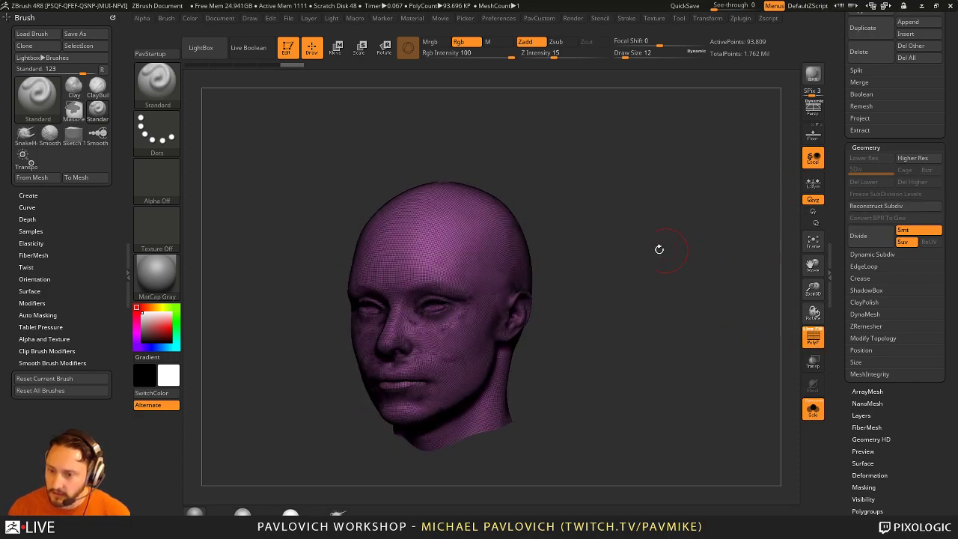
{"action": "left_click_drag", "start_coordinate": [659, 249], "coordinate": [749, 203]}
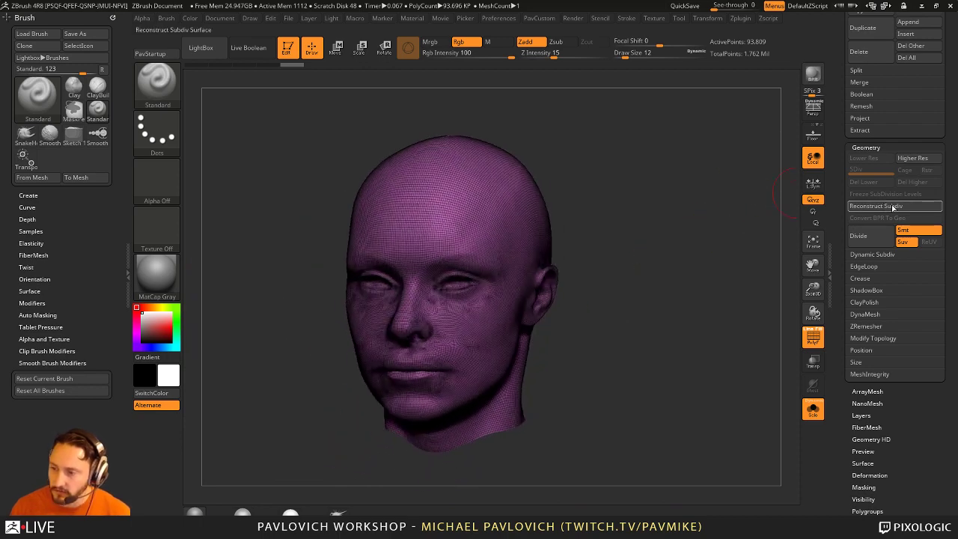
Step: Rebuild the head's lower subdivision levels with Reconstruct Subdiv four times
{"action": "left_click", "coordinate": [892, 208]}
{"action": "left_click", "coordinate": [892, 208]}
{"action": "left_click", "coordinate": [892, 208]}
{"action": "left_click", "coordinate": [892, 208]}
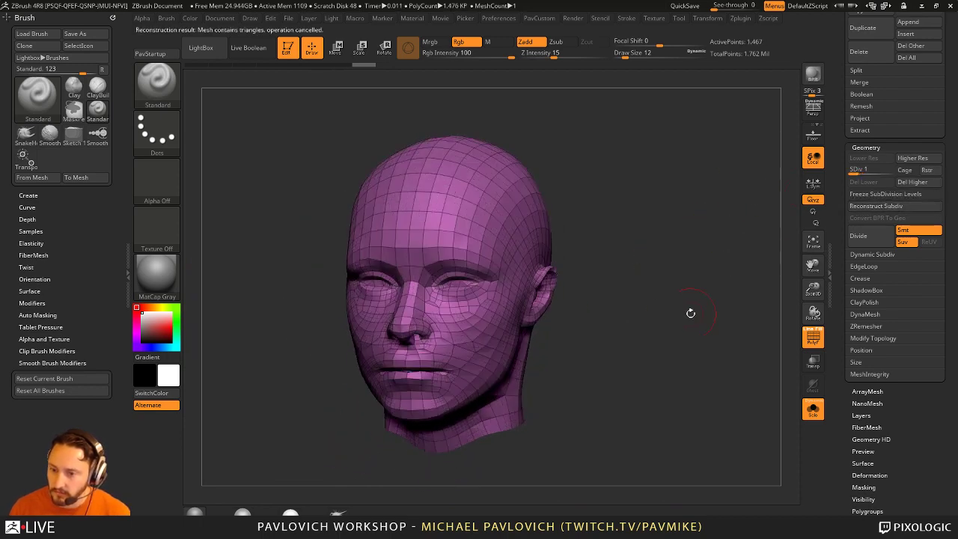
{"action": "mouse_move", "coordinate": [690, 313]}
{"action": "left_mouse_down"}
{"action": "mouse_move", "coordinate": [734, 307]}
{"action": "mouse_move", "coordinate": [673, 312]}
{"action": "left_mouse_up"}
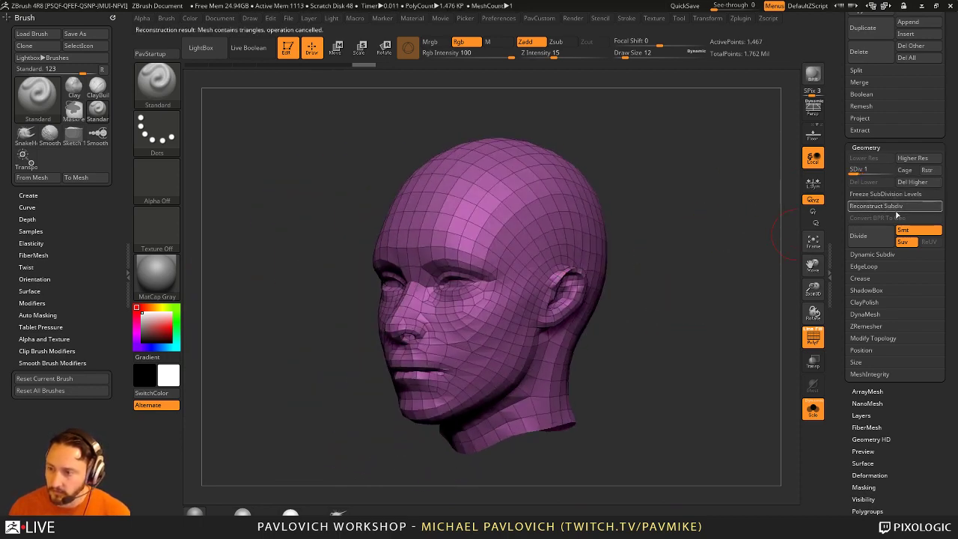
{"action": "left_click_drag", "start_coordinate": [695, 236], "coordinate": [587, 185]}
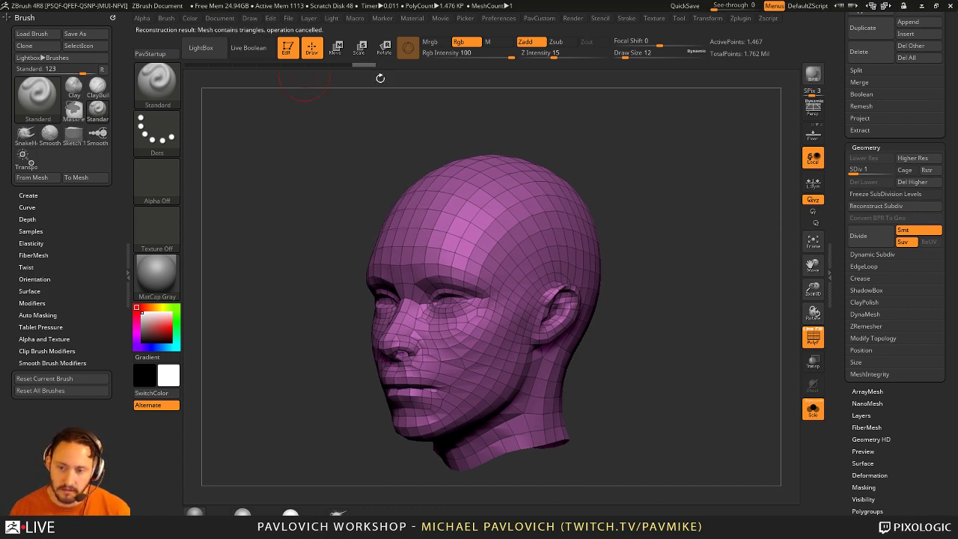
{"action": "left_click_drag", "start_coordinate": [708, 257], "coordinate": [728, 183]}
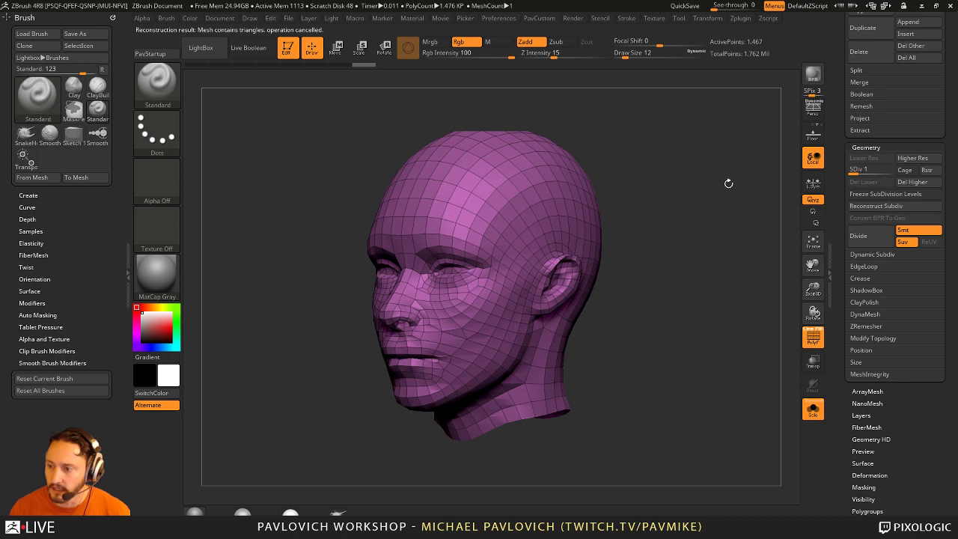
Step: Return the head to its highest level, hide PolyFrame, and reduce brush size to 5
{"action": "left_click", "coordinate": [890, 168]}
{"action": "mouse_move", "coordinate": [708, 259]}
{"action": "left_mouse_down"}
{"action": "mouse_move", "coordinate": [695, 231]}
{"action": "mouse_move", "coordinate": [734, 281]}
{"action": "mouse_move", "coordinate": [681, 291]}
{"action": "mouse_move", "coordinate": [724, 298]}
{"action": "left_mouse_up"}
{"action": "key", "text": "shift+f"}
{"action": "key", "text": "s"}
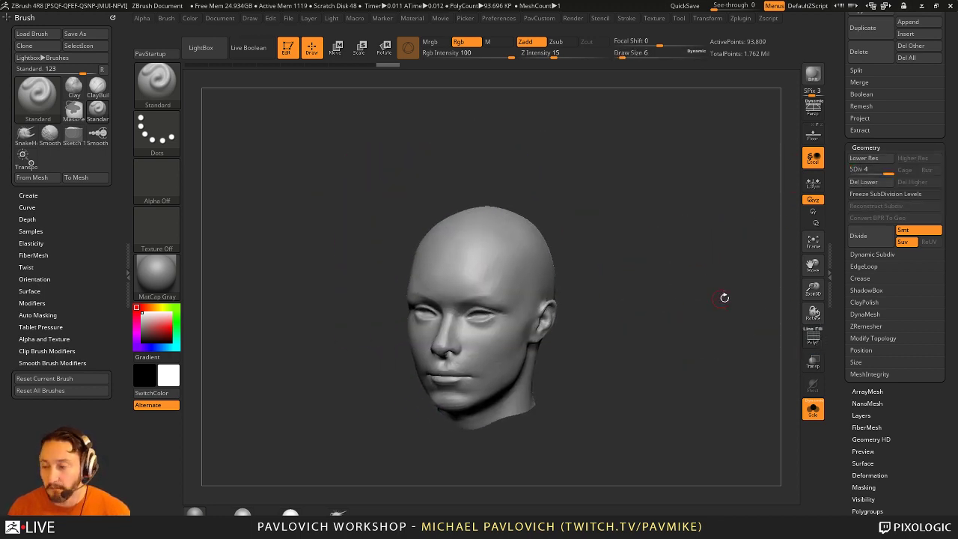
{"action": "left_click_drag", "start_coordinate": [844, 271], "coordinate": [842, 404]}
{"action": "key", "text": "s"}
{"action": "mouse_move", "coordinate": [712, 261]}
{"action": "left_mouse_down", "text": "alt"}
{"action": "mouse_move", "coordinate": [687, 290]}
{"action": "mouse_move", "coordinate": [704, 307]}
{"action": "left_mouse_up", "text": "alt"}
{"action": "left_click_drag", "start_coordinate": [704, 307], "coordinate": [690, 333]}
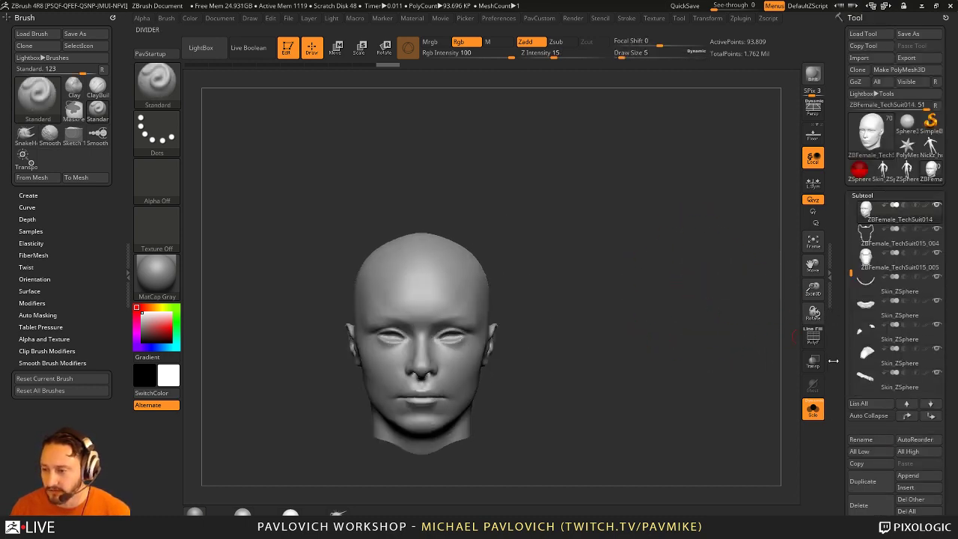
Step: Drop the head to SDiv 1, then step it up to level 2
{"action": "scroll", "coordinate": [851, 235], "scroll_direction": "down", "scroll_amount": 10}
{"action": "left_click", "coordinate": [853, 150]}
{"action": "left_click_drag", "start_coordinate": [643, 254], "coordinate": [675, 281]}
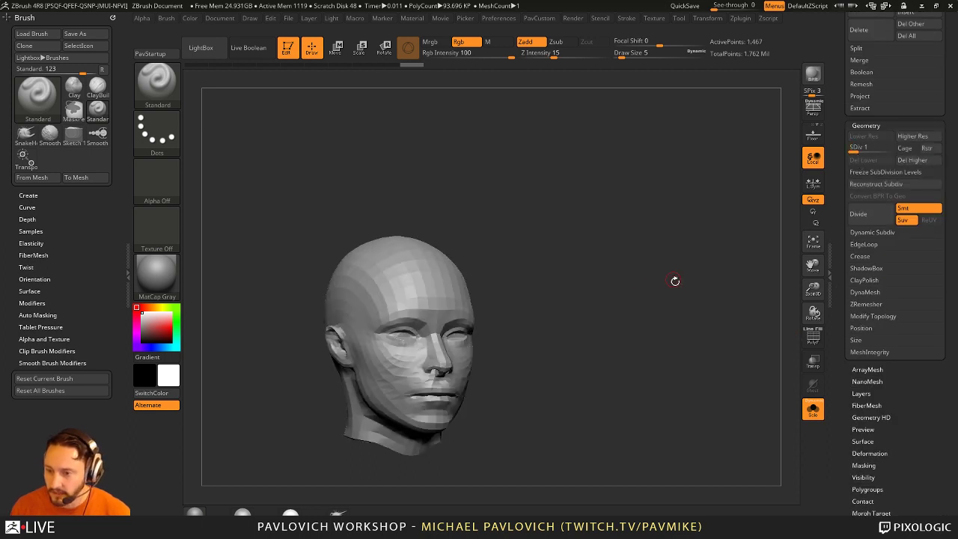
{"action": "left_click", "coordinate": [858, 147]}
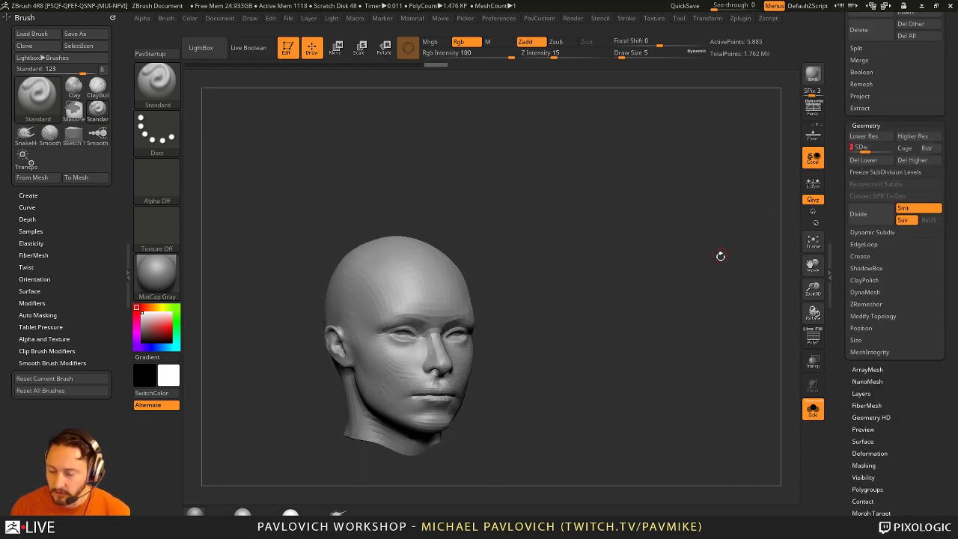
{"action": "left_click_drag", "start_coordinate": [720, 256], "coordinate": [602, 283]}
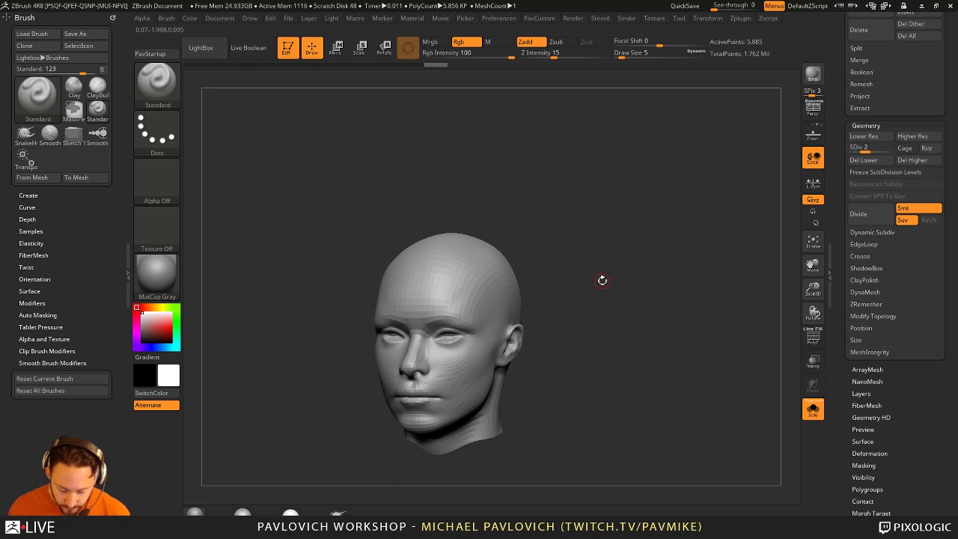
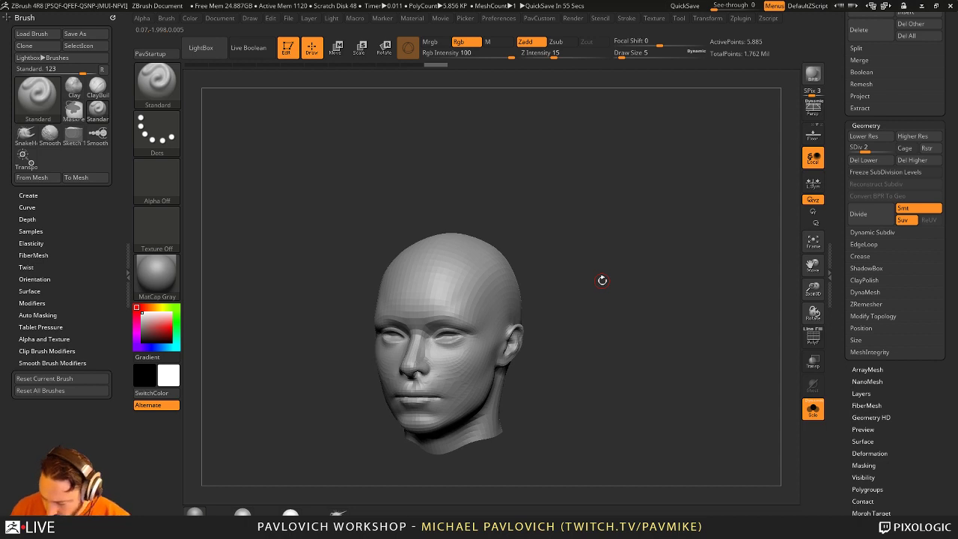
Step: Turn on the PolyF wireframe and step the head up through SDiv levels to the highest
{"action": "left_click", "coordinate": [813, 337]}
{"action": "left_click_drag", "start_coordinate": [660, 251], "coordinate": [687, 295], "text": "alt"}
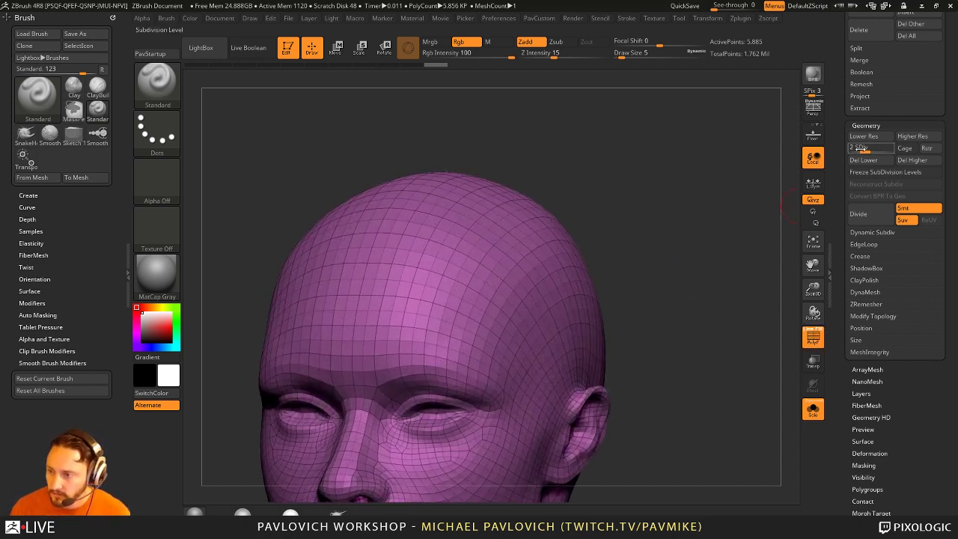
{"action": "key", "text": "shift+d"}
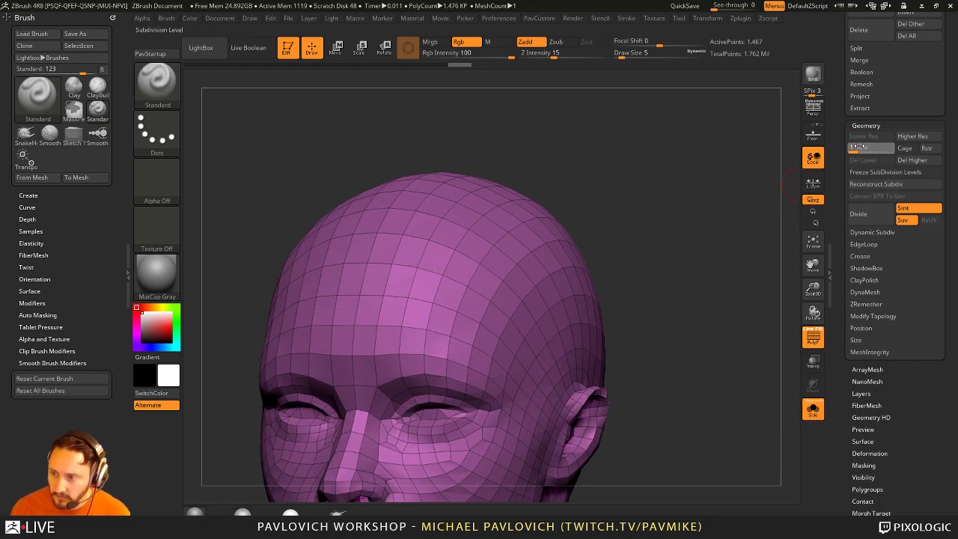
{"action": "left_click", "coordinate": [861, 147]}
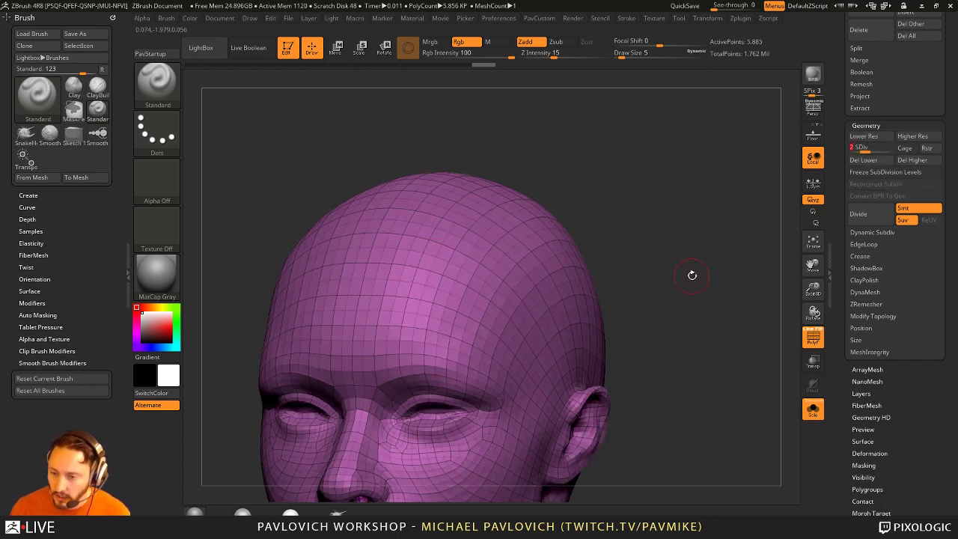
{"action": "key", "text": "f"}
{"action": "left_click_drag", "start_coordinate": [693, 293], "coordinate": [703, 296]}
{"action": "left_click", "coordinate": [876, 149]}
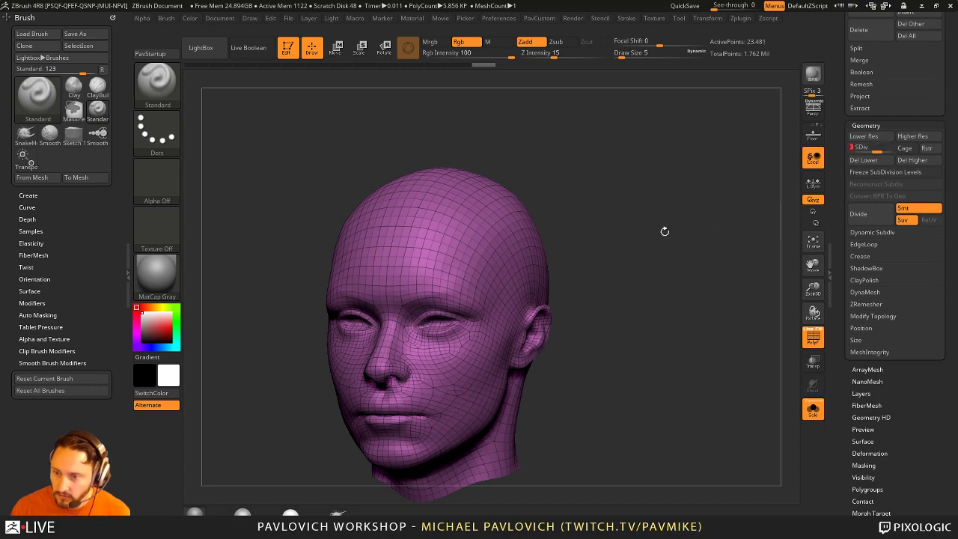
{"action": "left_click", "coordinate": [887, 148]}
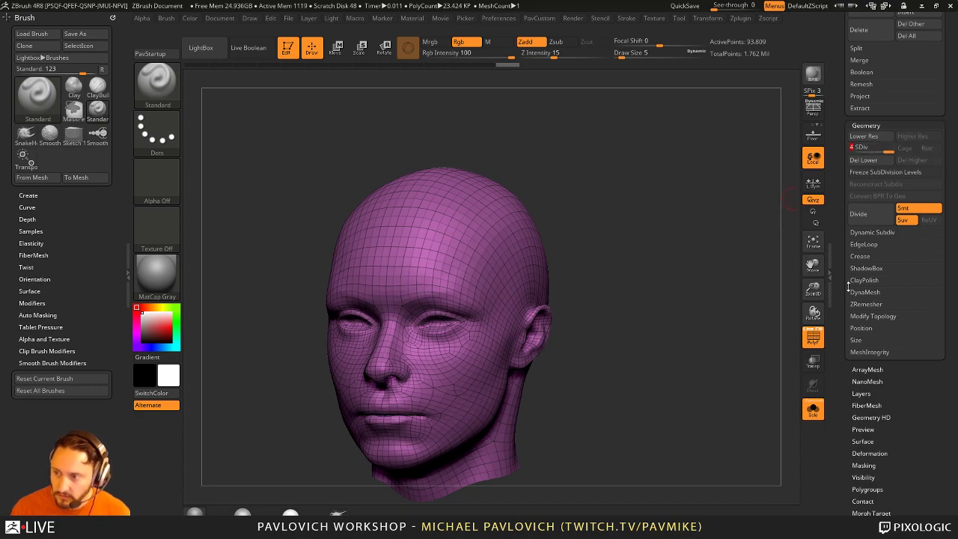
Step: Delete the head's lower subdivision levels with Del Lower
{"action": "left_click", "coordinate": [868, 161]}
{"action": "left_click_drag", "start_coordinate": [614, 344], "coordinate": [613, 303], "text": "alt"}
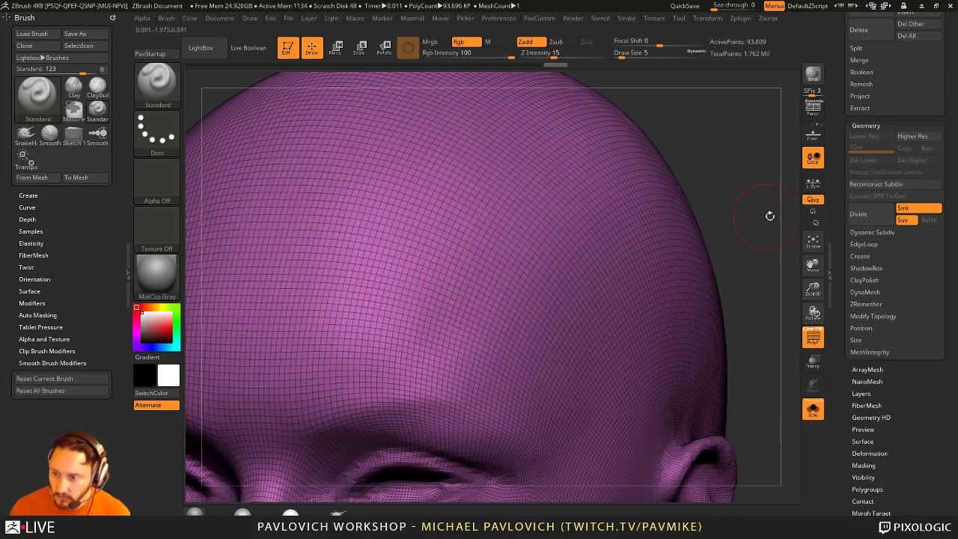
{"action": "key", "text": "f"}
{"action": "left_click_drag", "start_coordinate": [676, 214], "coordinate": [666, 269]}
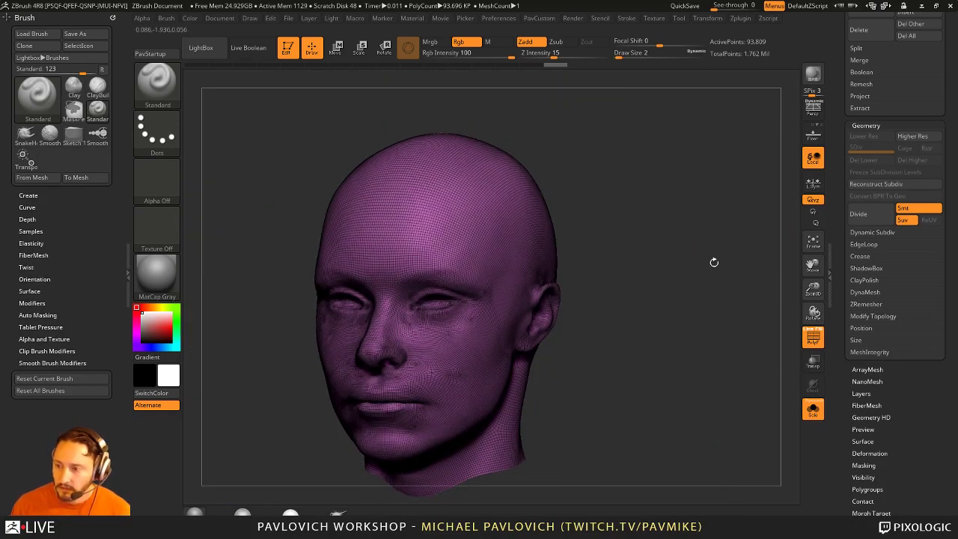
Step: Reconstruct Subdiv three times back down to level 1, then return to SDiv 4
{"action": "left_click", "coordinate": [877, 185]}
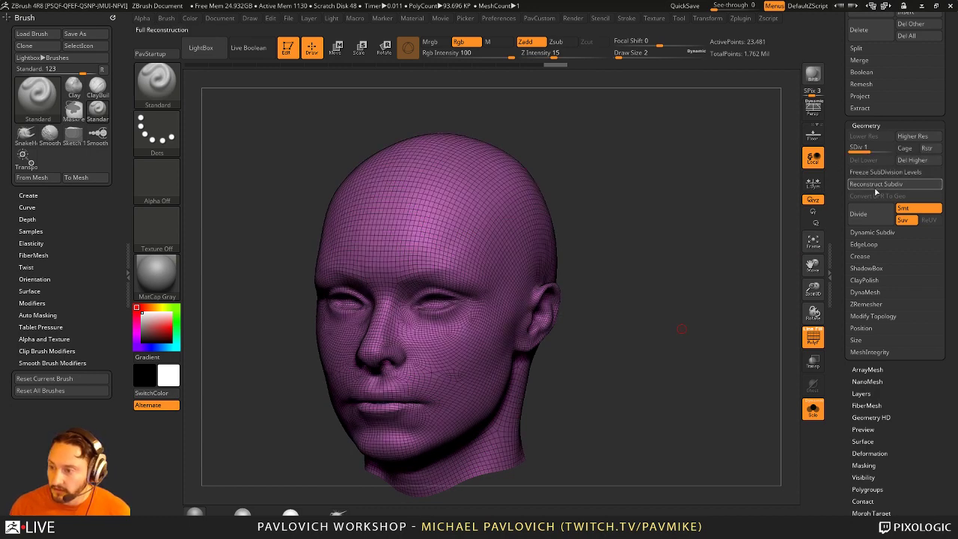
{"action": "left_click", "coordinate": [878, 186]}
{"action": "left_click", "coordinate": [878, 185]}
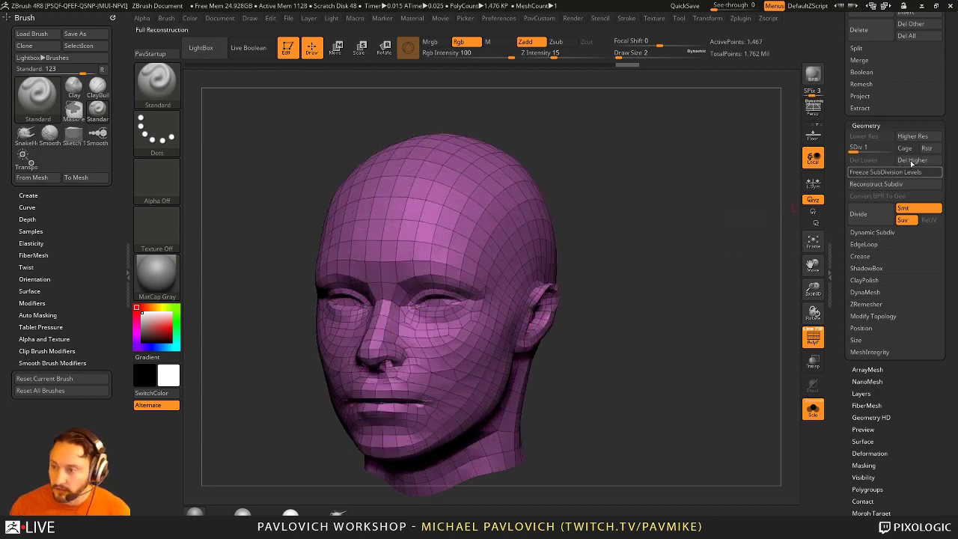
{"action": "key", "text": "d"}
{"action": "key", "text": "d"}
{"action": "key", "text": "d"}
{"action": "left_click_drag", "start_coordinate": [838, 266], "coordinate": [833, 358]}
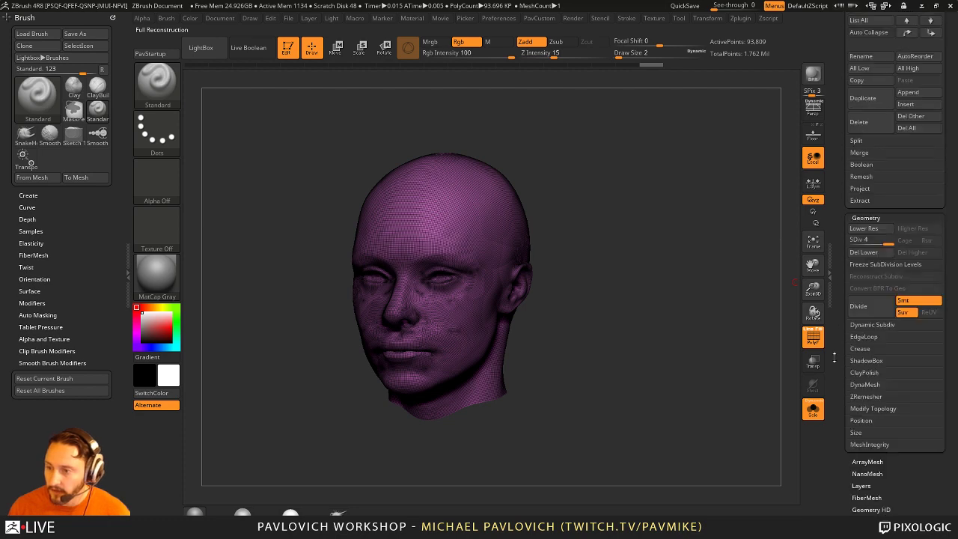
{"action": "scroll", "coordinate": [834, 358], "scroll_direction": "up", "scroll_amount": 5}
Step: Clear the head and draw a Cube3D primitive on the canvas in Edit mode
{"action": "left_click", "coordinate": [287, 48]}
{"action": "key", "text": "ctrl+n"}
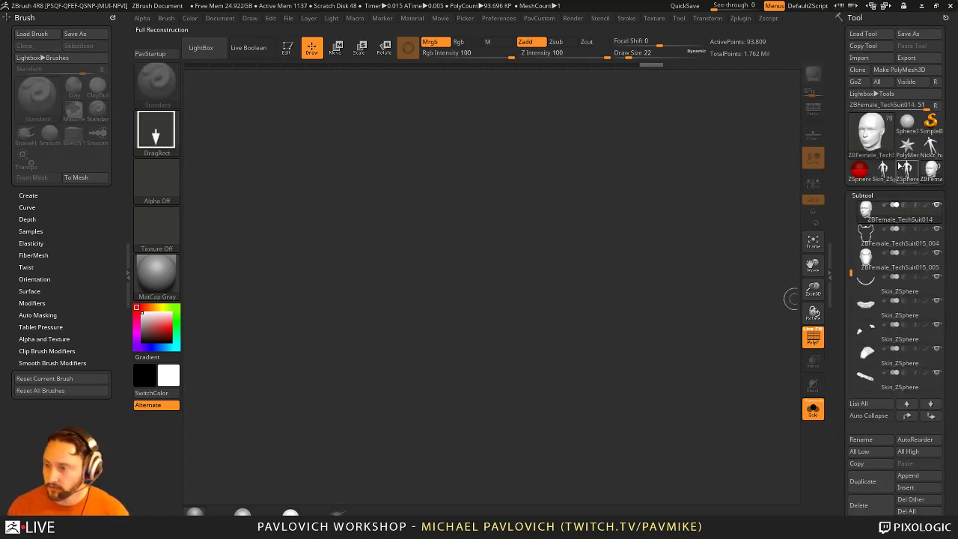
{"action": "left_click", "coordinate": [930, 121]}
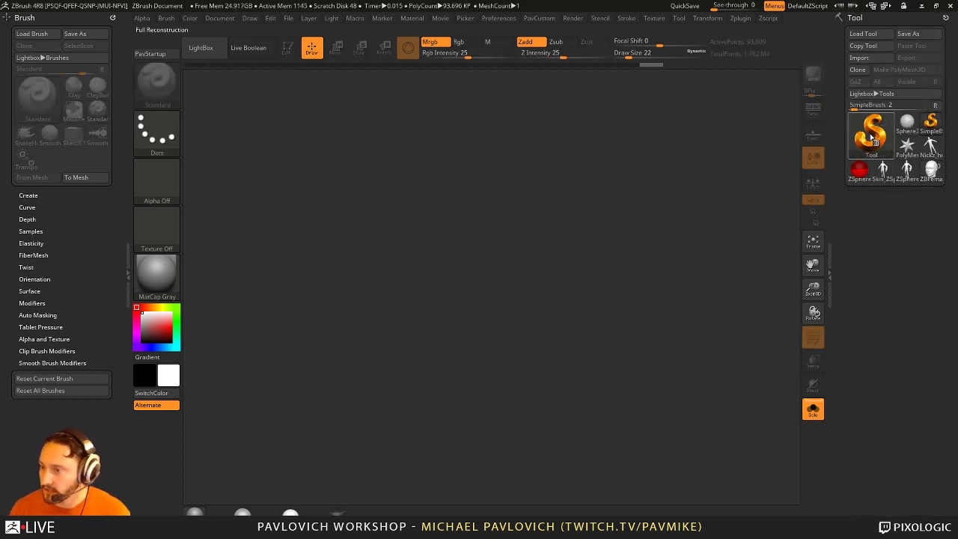
{"action": "left_click", "coordinate": [870, 135]}
{"action": "left_click", "coordinate": [478, 182]}
{"action": "left_click_drag", "start_coordinate": [455, 302], "coordinate": [524, 374]}
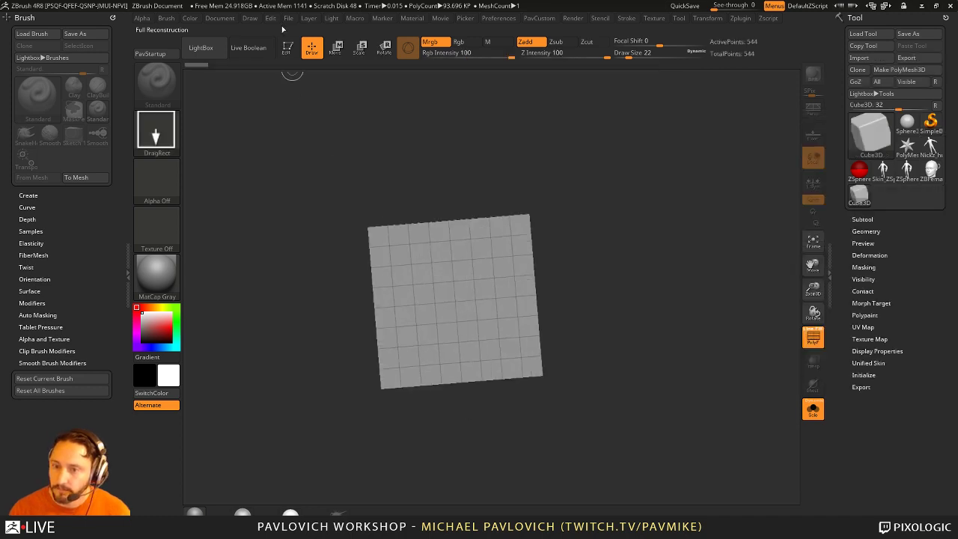
{"action": "key", "text": "t"}
{"action": "left_click_drag", "start_coordinate": [449, 96], "coordinate": [656, 227]}
Step: Convert the cube to a PolyMesh3D and attempt Reconstruct Subdiv on it
{"action": "key", "text": "ctrl+shift+p"}
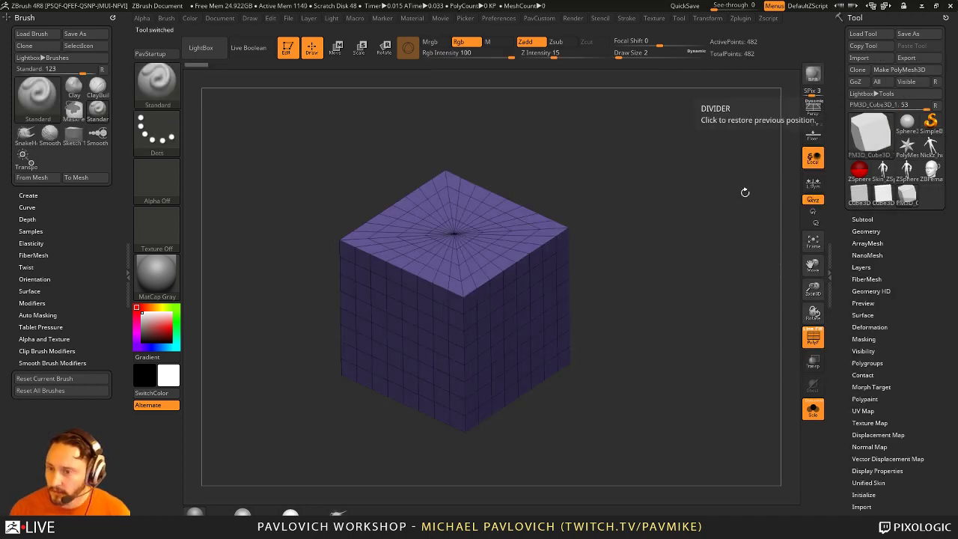
{"action": "left_click_drag", "start_coordinate": [744, 190], "coordinate": [621, 216]}
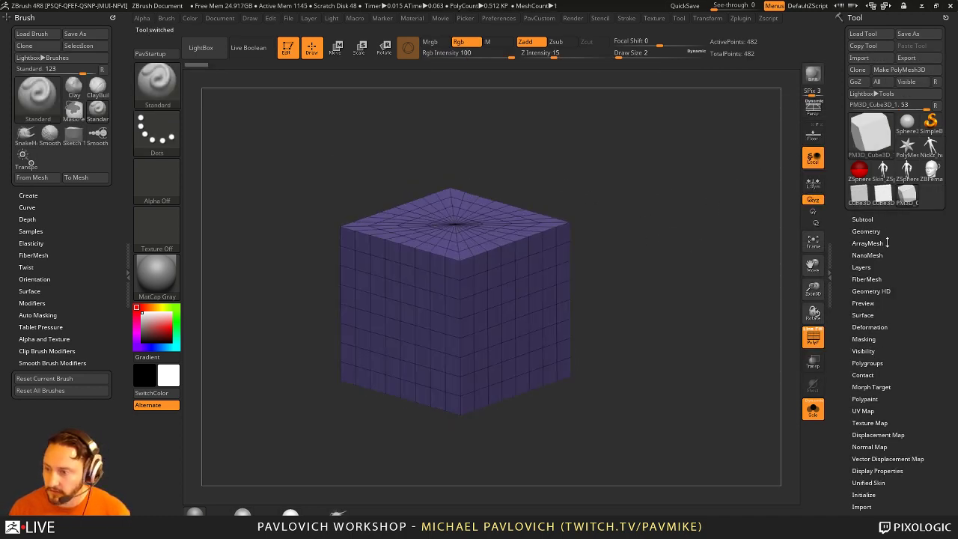
{"action": "left_click", "coordinate": [865, 231]}
{"action": "left_click", "coordinate": [874, 289]}
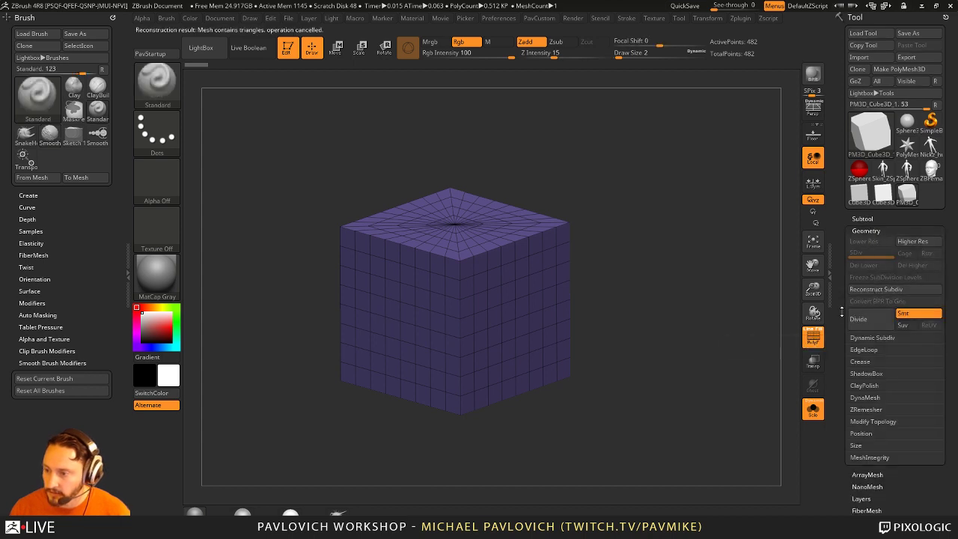
{"action": "scroll", "coordinate": [868, 292], "scroll_direction": "down", "scroll_amount": 5}
{"action": "key", "text": "shift"}
Step: Set ZRemesher to Same with AdaptiveSize 0, test a remesh, then undo it
{"action": "left_click", "coordinate": [865, 271]}
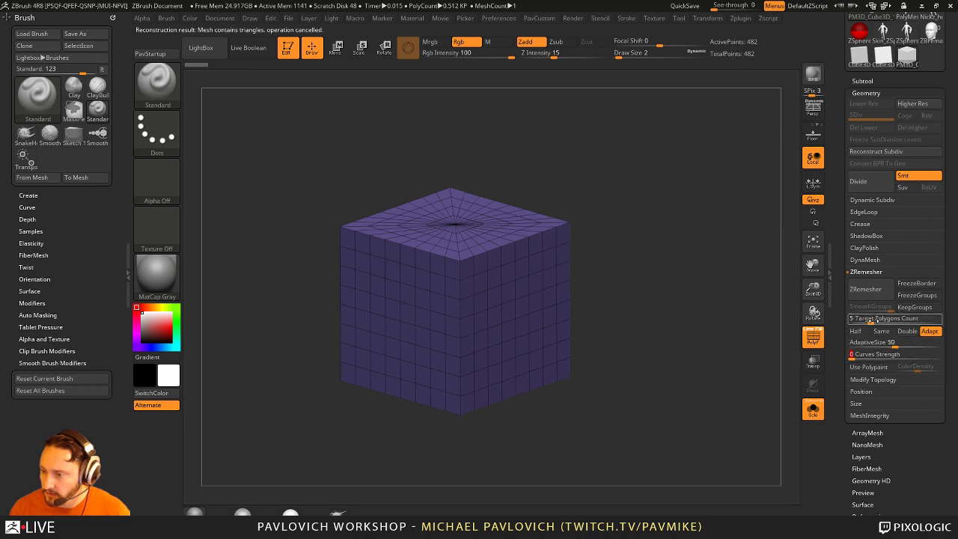
{"action": "left_click", "coordinate": [882, 331]}
{"action": "left_click", "coordinate": [882, 293]}
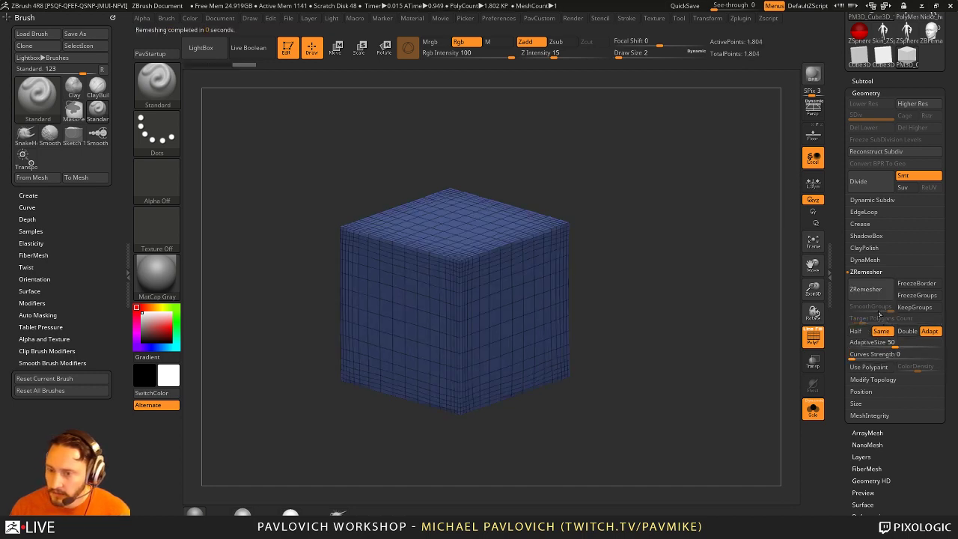
{"action": "key", "text": "ctrl"}
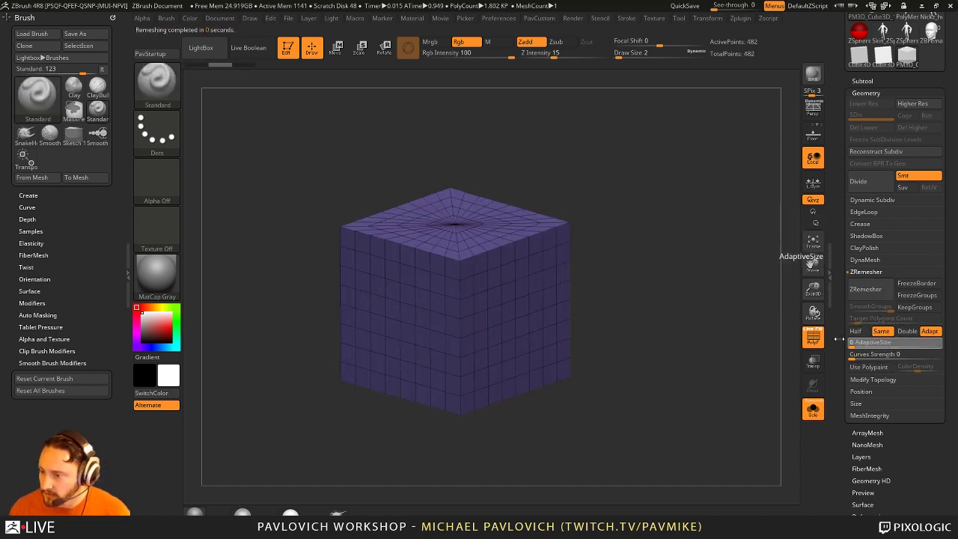
{"action": "left_click", "coordinate": [872, 342]}
{"action": "type", "text": "0"}
{"action": "key", "text": "Return"}
{"action": "left_click", "coordinate": [865, 289]}
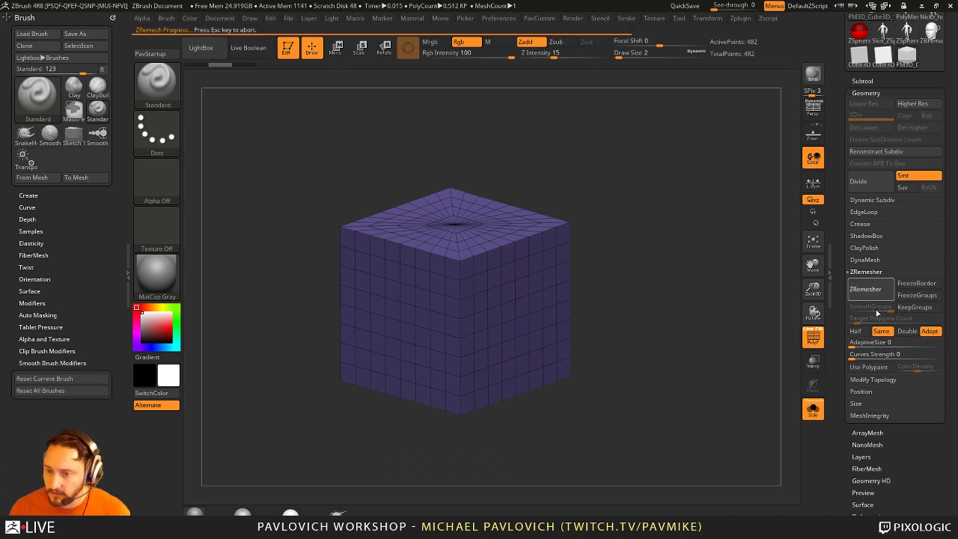
{"action": "key", "text": "ctrl+z"}
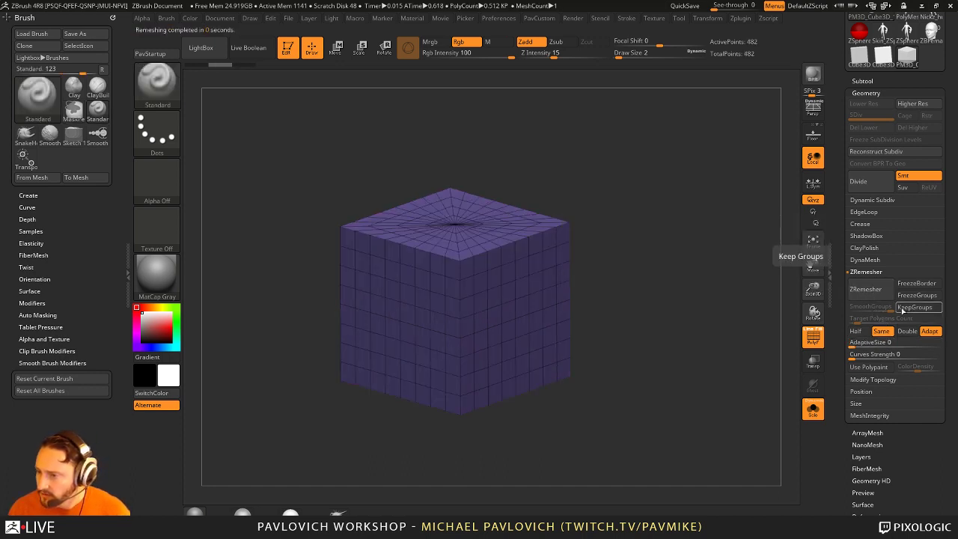
Step: Split the cube into Groups By Normals and ZRemesh it with KeepGroups on
{"action": "key", "text": "space"}
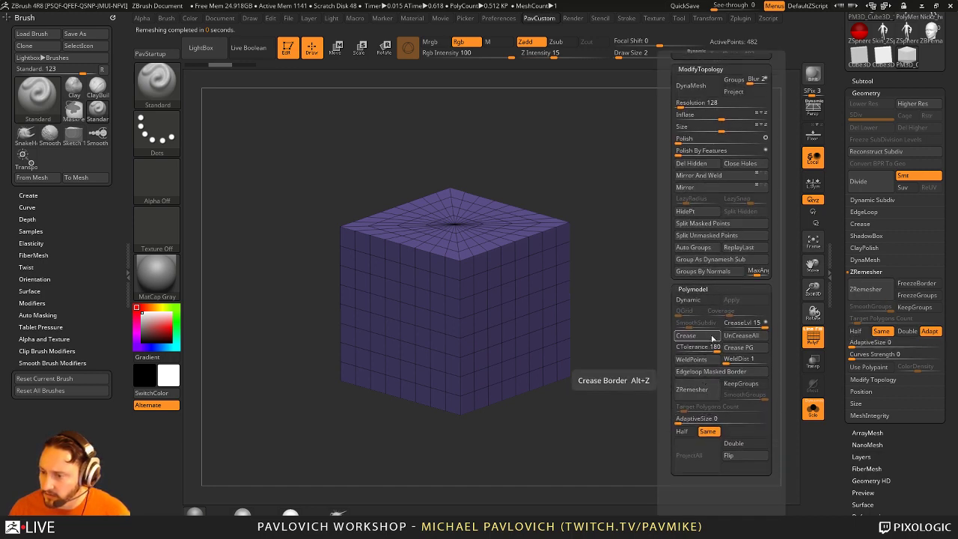
{"action": "left_click", "coordinate": [703, 270]}
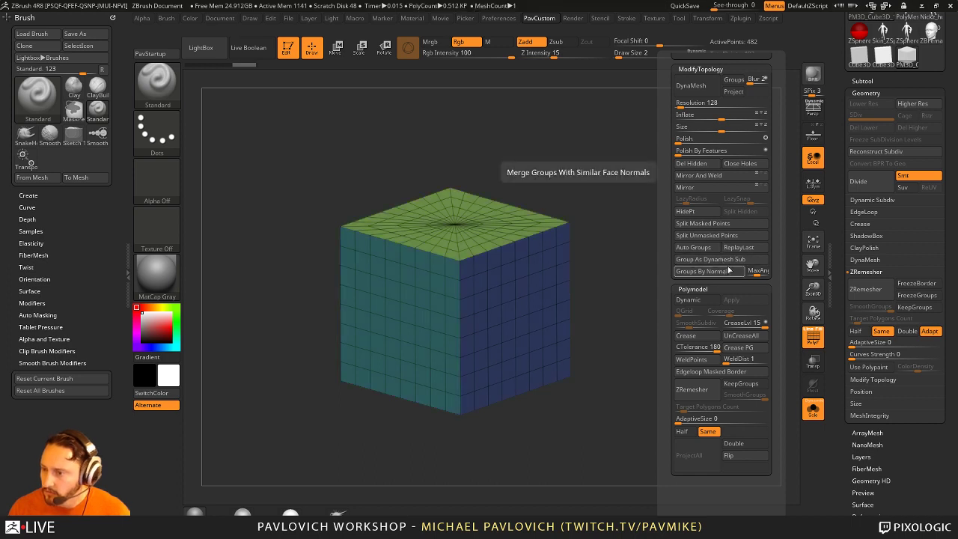
{"action": "left_click", "coordinate": [914, 307]}
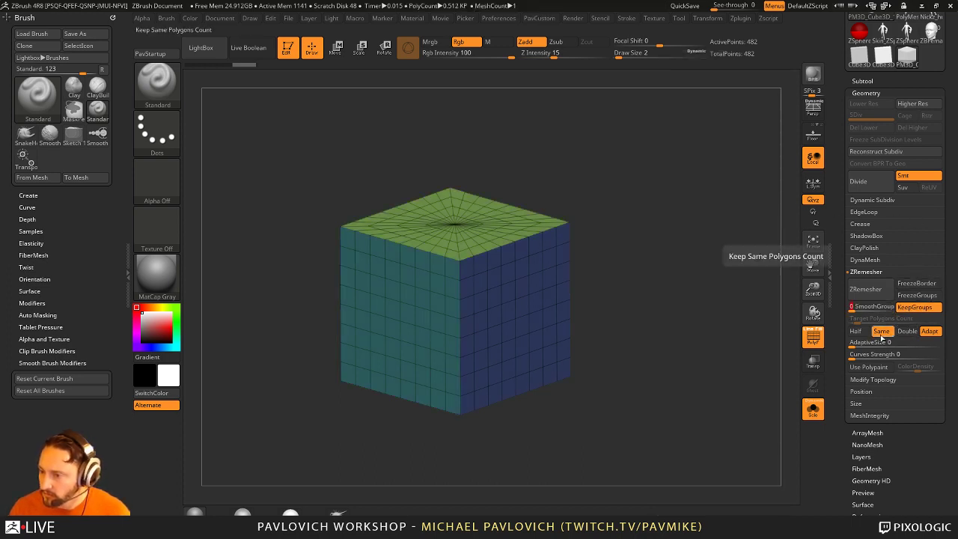
{"action": "left_click", "coordinate": [876, 293]}
Step: Try Reconstruct Subdiv again and turn the remeshed cube to face the front
{"action": "left_click_drag", "start_coordinate": [741, 264], "coordinate": [718, 289]}
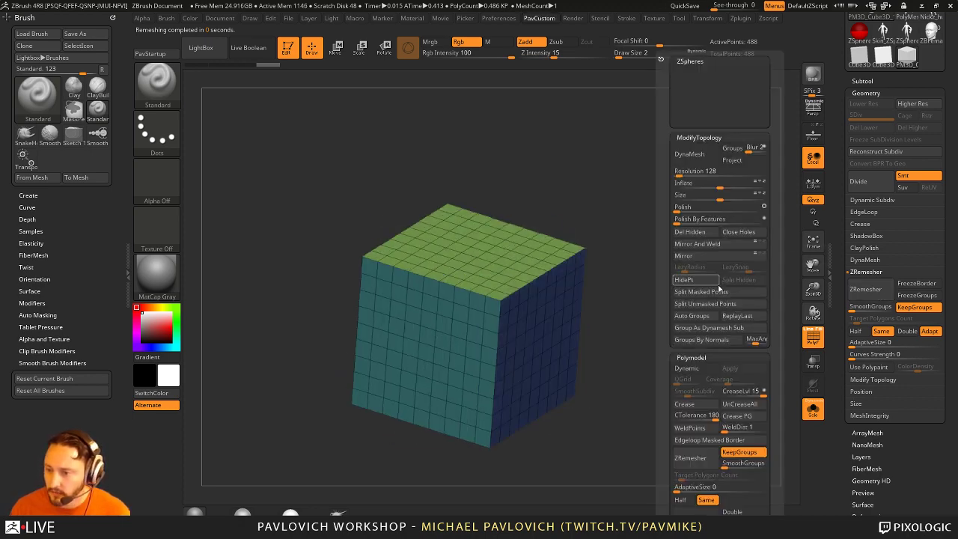
{"action": "left_click", "coordinate": [880, 153]}
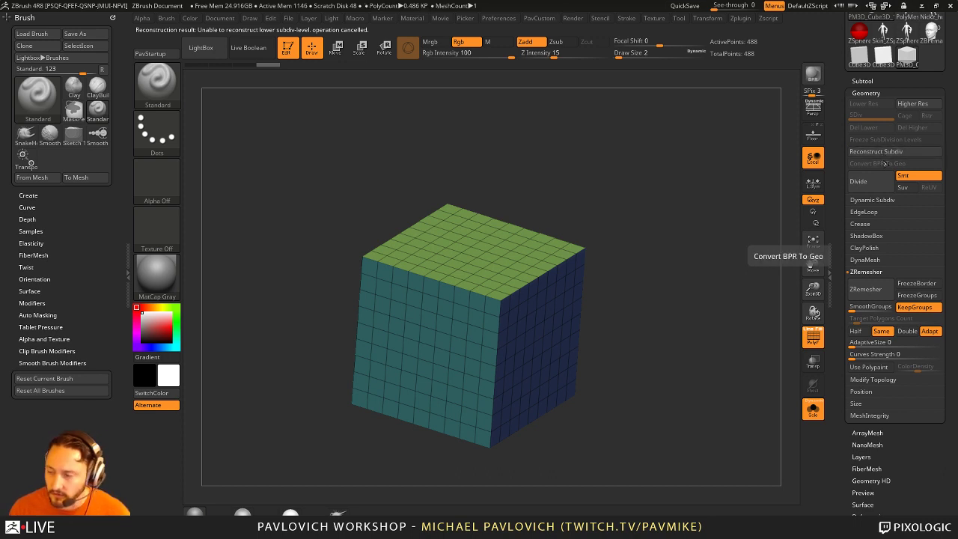
{"action": "left_click_drag", "start_coordinate": [601, 252], "coordinate": [574, 276]}
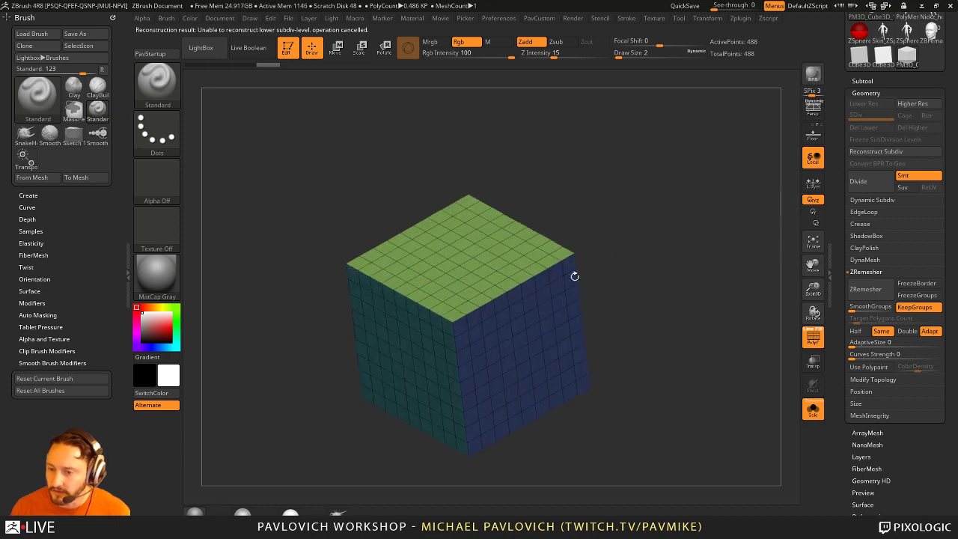
{"action": "mouse_move", "coordinate": [642, 268]}
{"action": "left_mouse_down"}
{"action": "mouse_move", "coordinate": [656, 270]}
{"action": "mouse_move", "coordinate": [632, 241]}
{"action": "mouse_move", "coordinate": [620, 253]}
{"action": "left_mouse_up"}
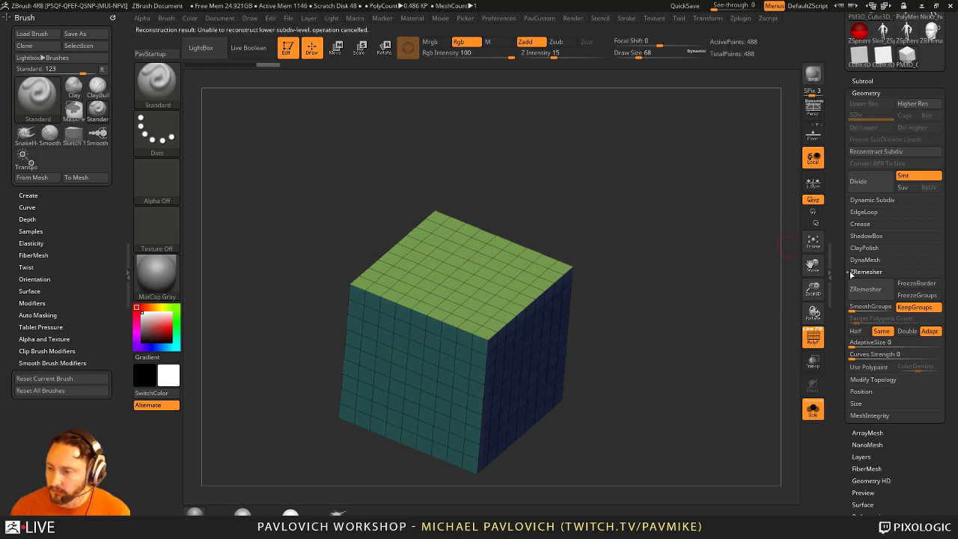
{"action": "scroll", "coordinate": [850, 275], "scroll_direction": "up", "scroll_amount": 5}
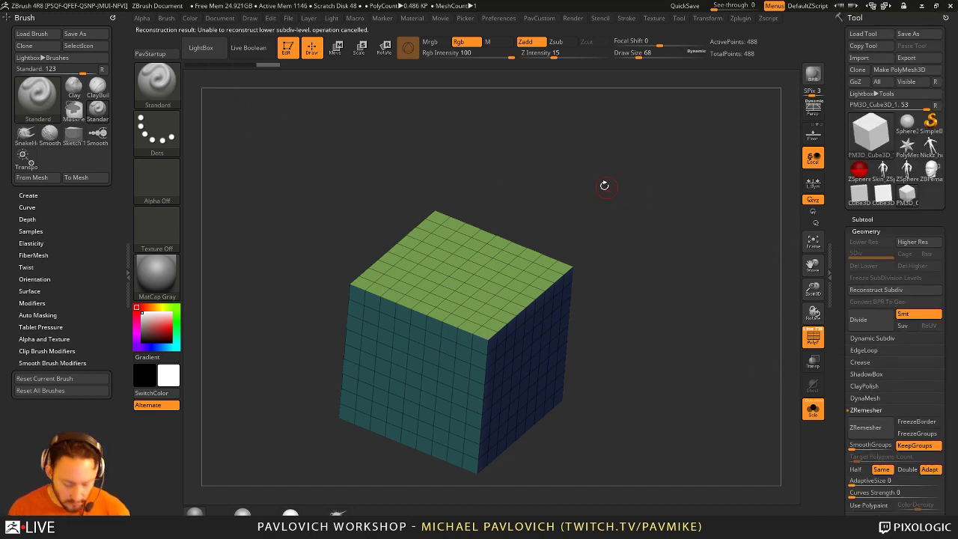
Step: Load PolySphere.ZTL from the LightBox file browser
{"action": "key", "text": "comma"}
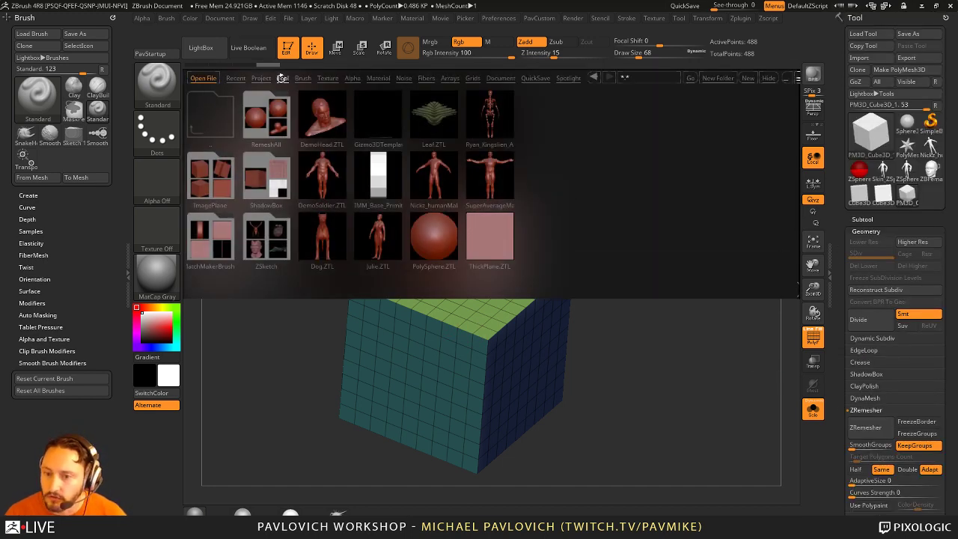
{"action": "double_click", "coordinate": [434, 238]}
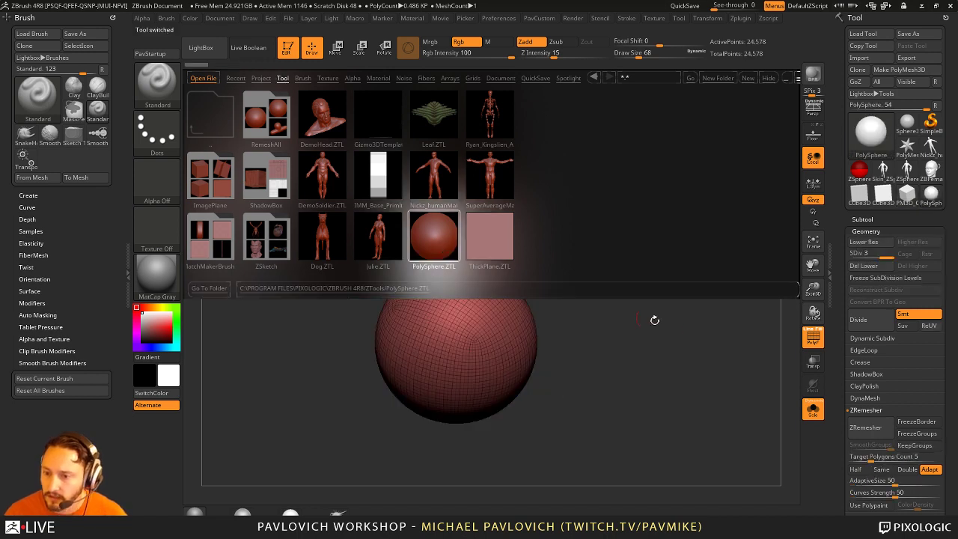
{"action": "left_click", "coordinate": [775, 79]}
{"action": "left_click_drag", "start_coordinate": [665, 310], "coordinate": [693, 313]}
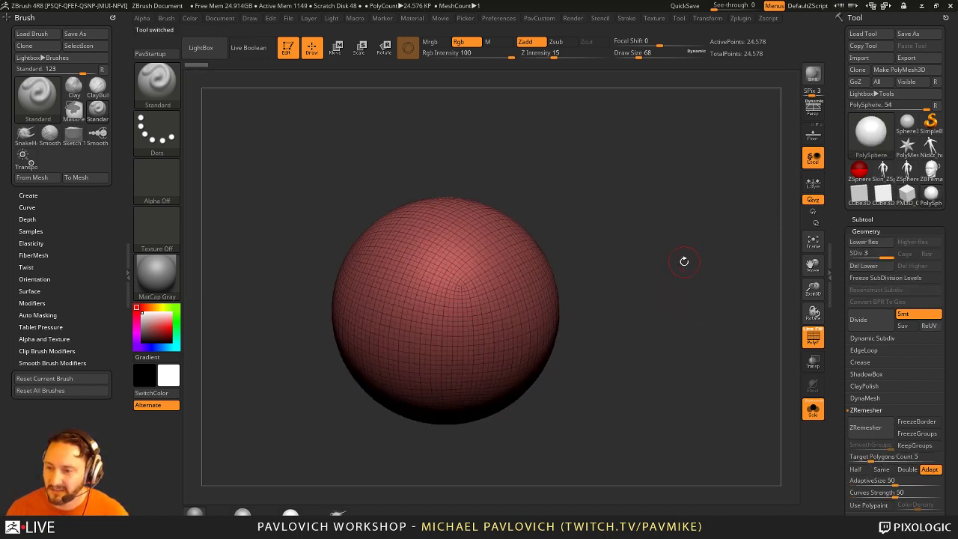
Step: Clear the sphere and make a Plane3D into a PolyMesh3D framed in view
{"action": "left_click", "coordinate": [286, 47]}
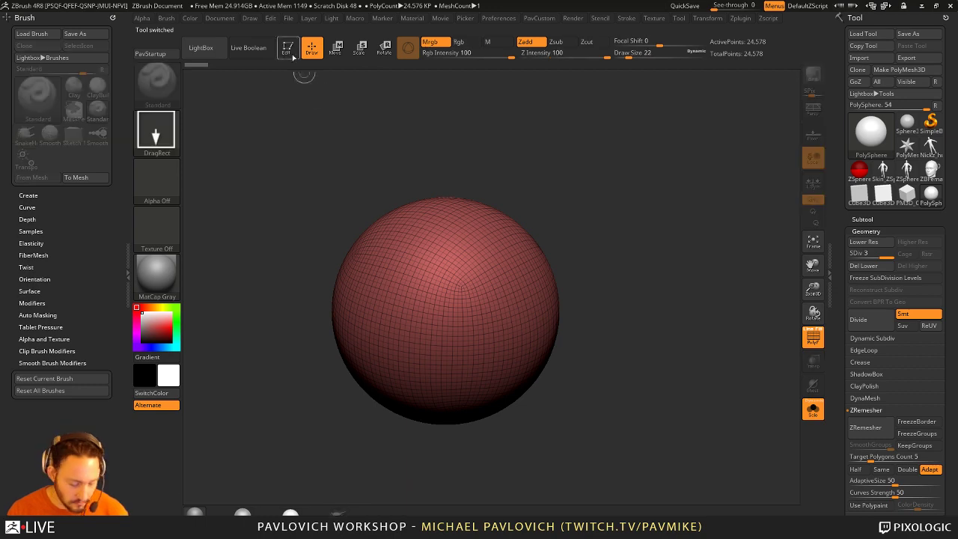
{"action": "key", "text": "ctrl+n"}
{"action": "left_click", "coordinate": [880, 136]}
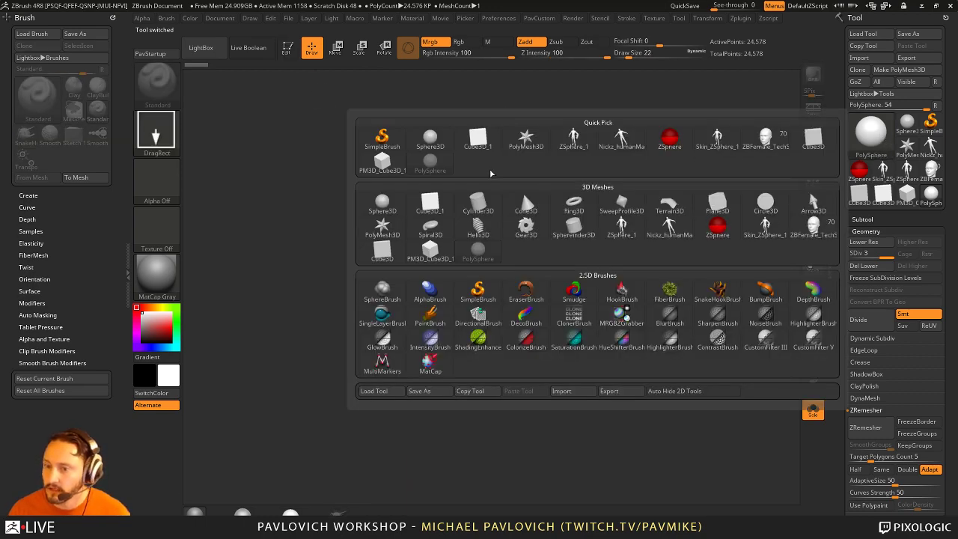
{"action": "left_click", "coordinate": [716, 204]}
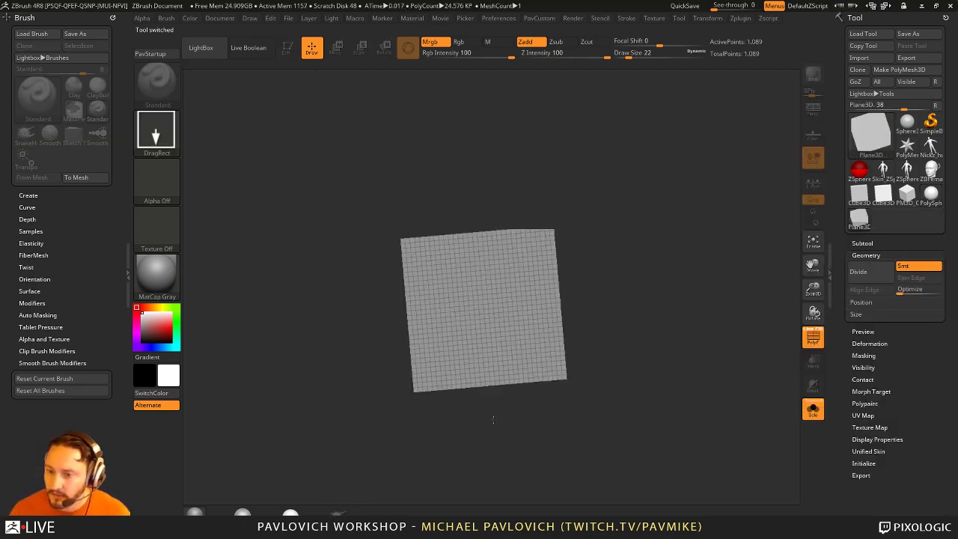
{"action": "key", "text": "t"}
{"action": "left_click", "coordinate": [899, 69]}
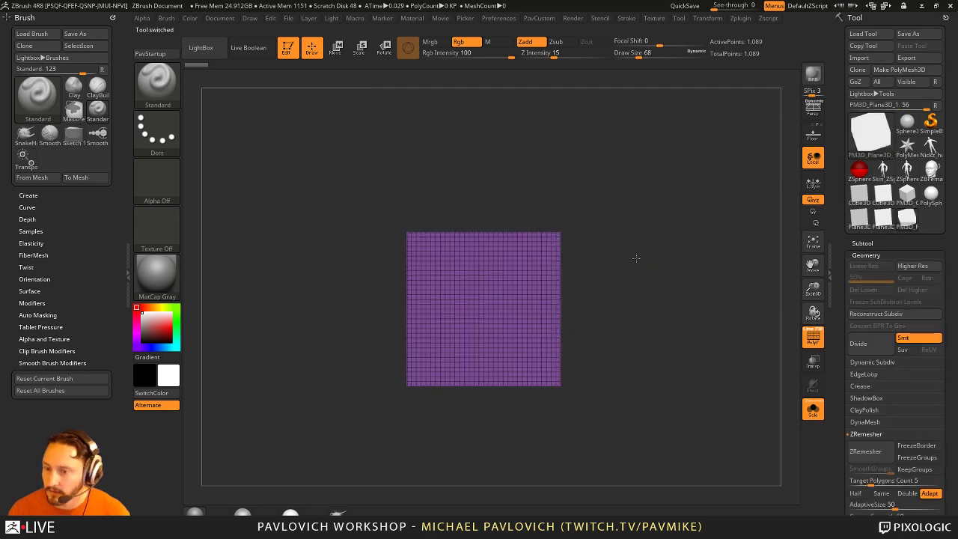
{"action": "key", "text": "f"}
{"action": "left_click_drag", "start_coordinate": [707, 289], "coordinate": [603, 273]}
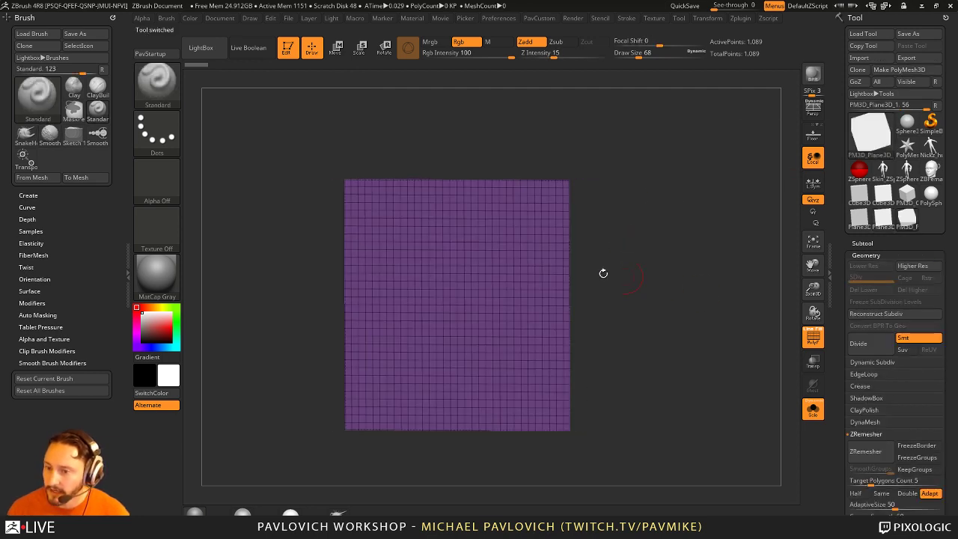
Step: Reconstruct the plane down to a single quad, then raise it back to SDiv 6
{"action": "left_click", "coordinate": [886, 316]}
{"action": "left_click", "coordinate": [886, 316]}
{"action": "left_click", "coordinate": [885, 316]}
{"action": "left_click", "coordinate": [885, 316]}
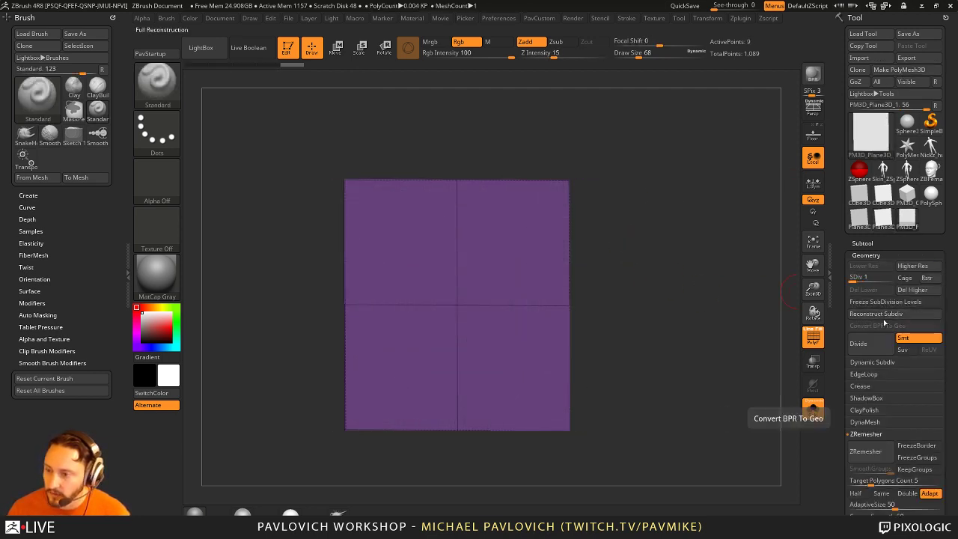
{"action": "left_click", "coordinate": [885, 317]}
{"action": "left_click_drag", "start_coordinate": [703, 332], "coordinate": [709, 323]}
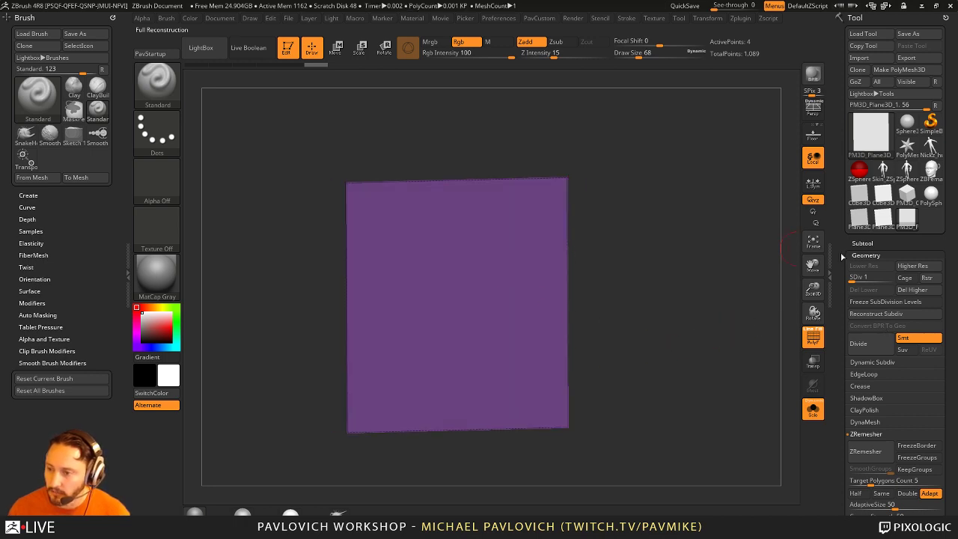
{"action": "left_click_drag", "start_coordinate": [858, 277], "coordinate": [882, 278]}
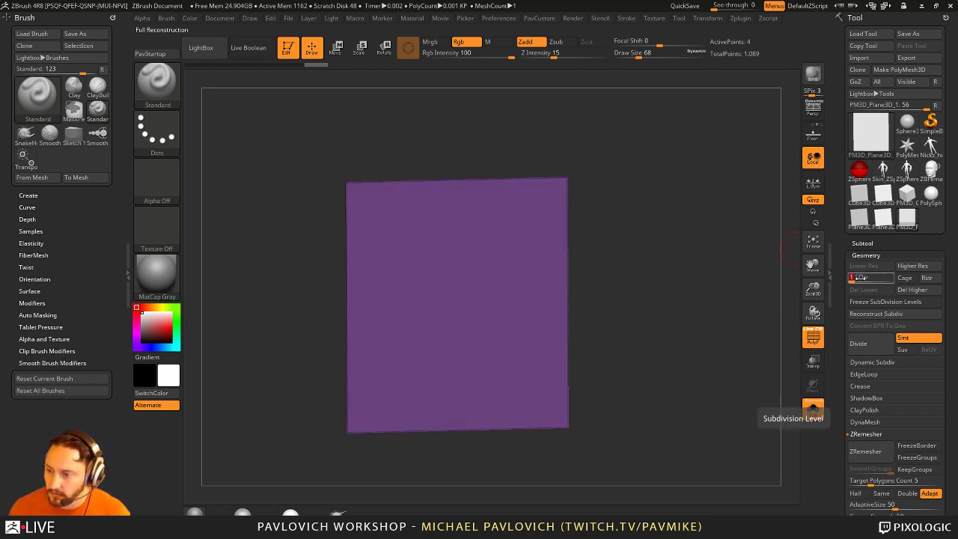
{"action": "key", "text": "d"}
{"action": "key", "text": "d"}
{"action": "key", "text": "d"}
{"action": "key", "text": "d"}
{"action": "key", "text": "d"}
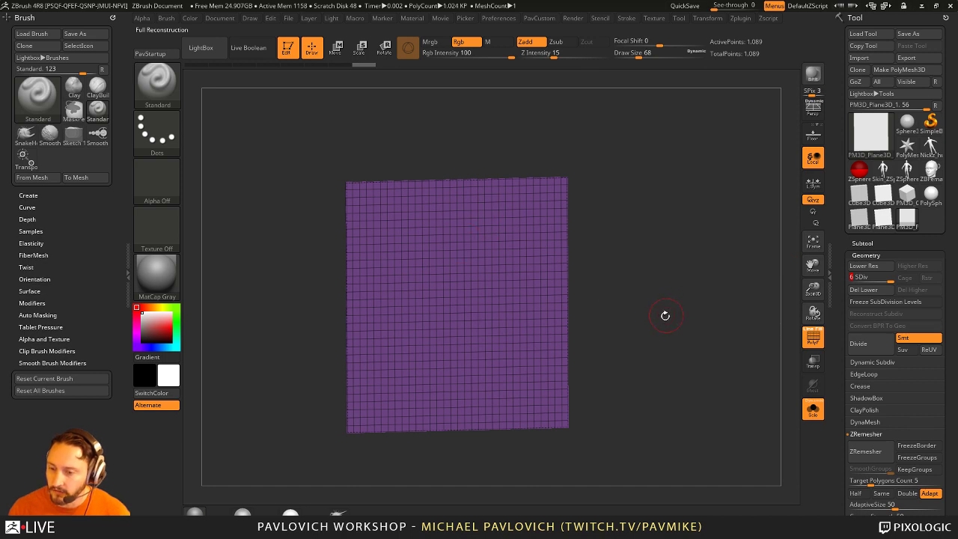
Step: Hide and delete a strip along the plane's right edge, then hide the left edge strip
{"action": "left_click_drag", "start_coordinate": [664, 315], "coordinate": [691, 331], "text": "shift"}
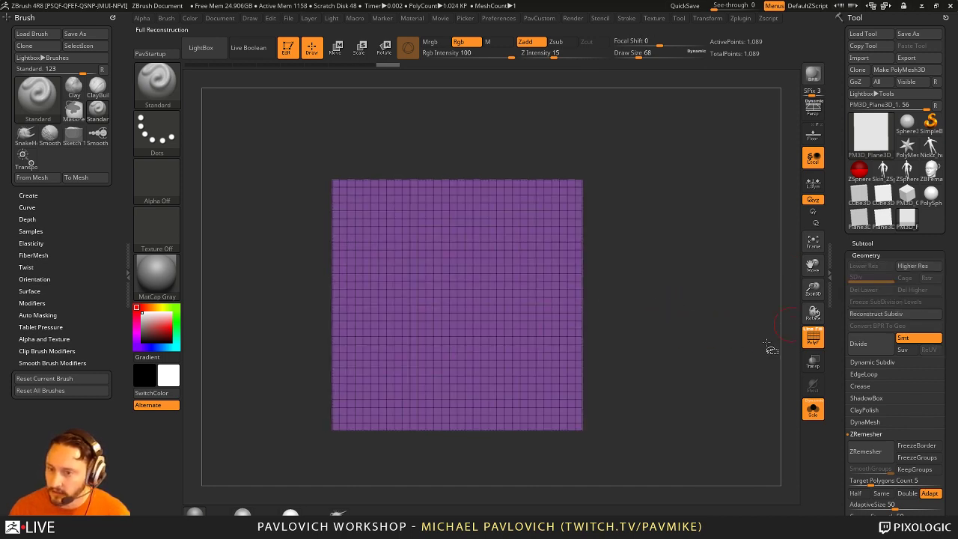
{"action": "mouse_move", "coordinate": [619, 120]}
{"action": "left_mouse_down", "text": "ctrl+alt+shift"}
{"action": "mouse_move", "coordinate": [590, 448]}
{"action": "mouse_move", "coordinate": [575, 463]}
{"action": "left_mouse_up", "text": "ctrl+alt+shift"}
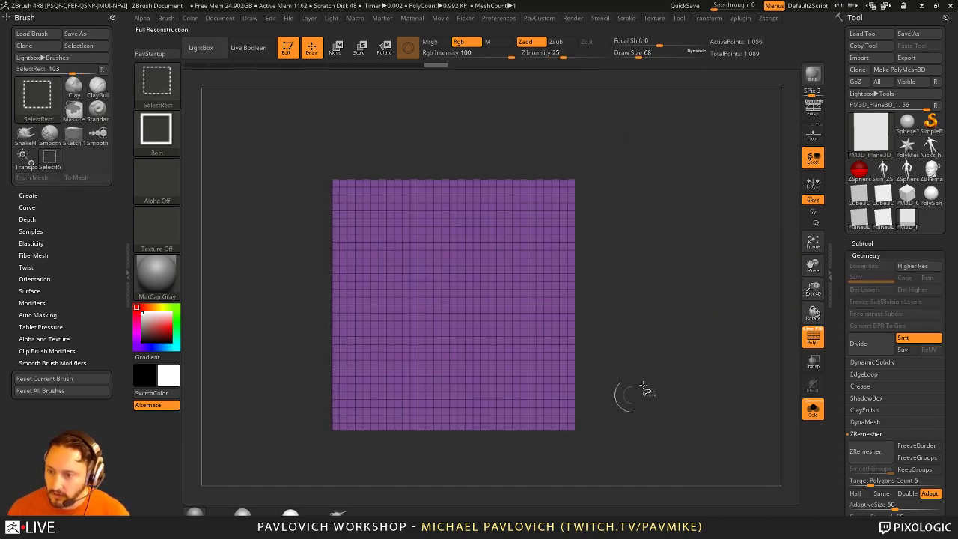
{"action": "key", "text": "grave"}
{"action": "left_click", "coordinate": [700, 231]}
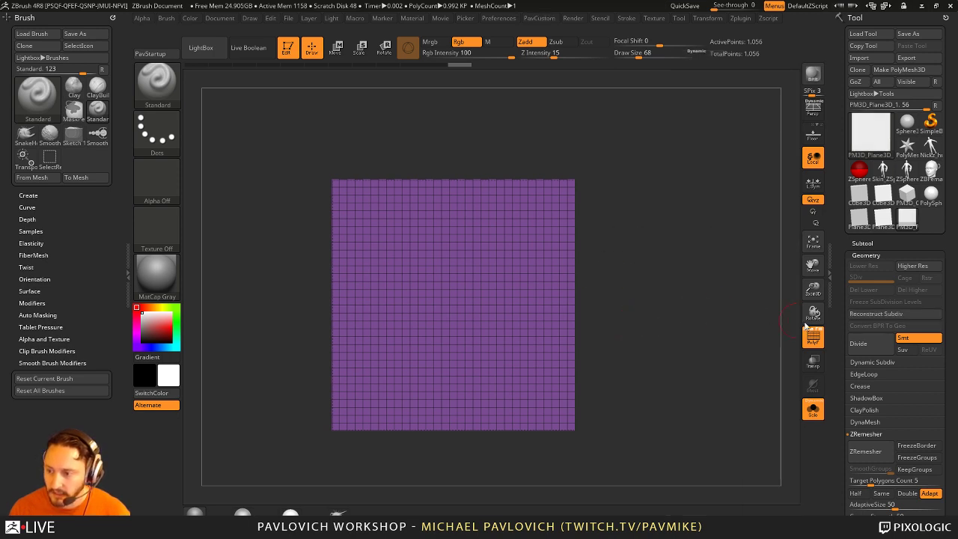
{"action": "left_click", "coordinate": [880, 315]}
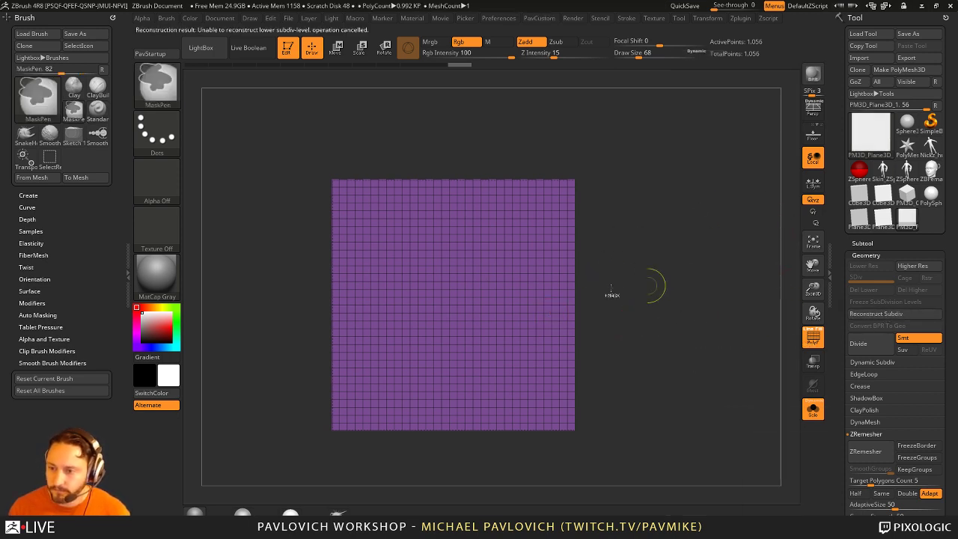
{"action": "left_click_drag", "start_coordinate": [288, 122], "coordinate": [331, 470], "text": "ctrl+shift"}
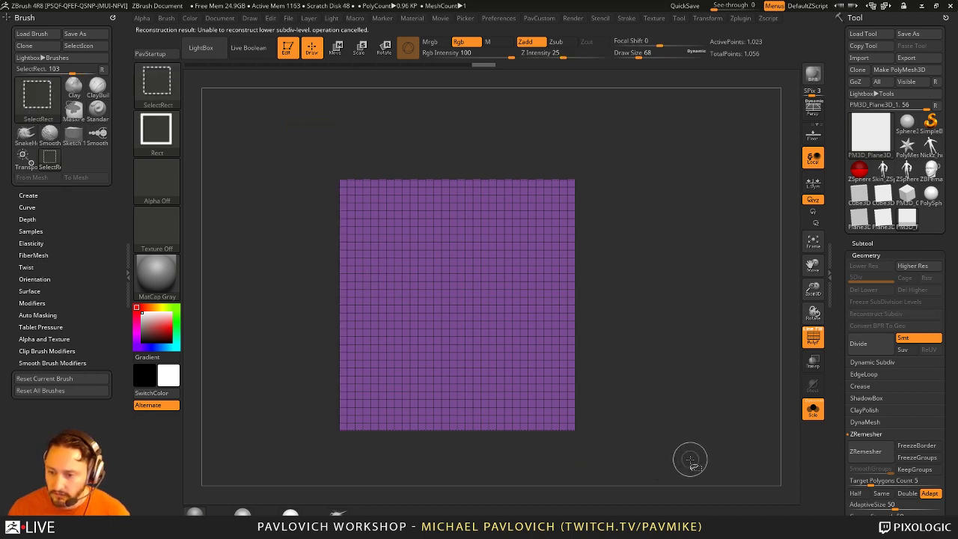
Step: Hide the bottom and top strips, try a coarser rebuild, then undo back to the full plane
{"action": "left_click_drag", "start_coordinate": [674, 458], "coordinate": [302, 434], "text": "ctrl+alt+shift"}
{"action": "left_click_drag", "start_coordinate": [265, 120], "coordinate": [614, 184], "text": "ctrl+shift"}
{"action": "key", "text": "space"}
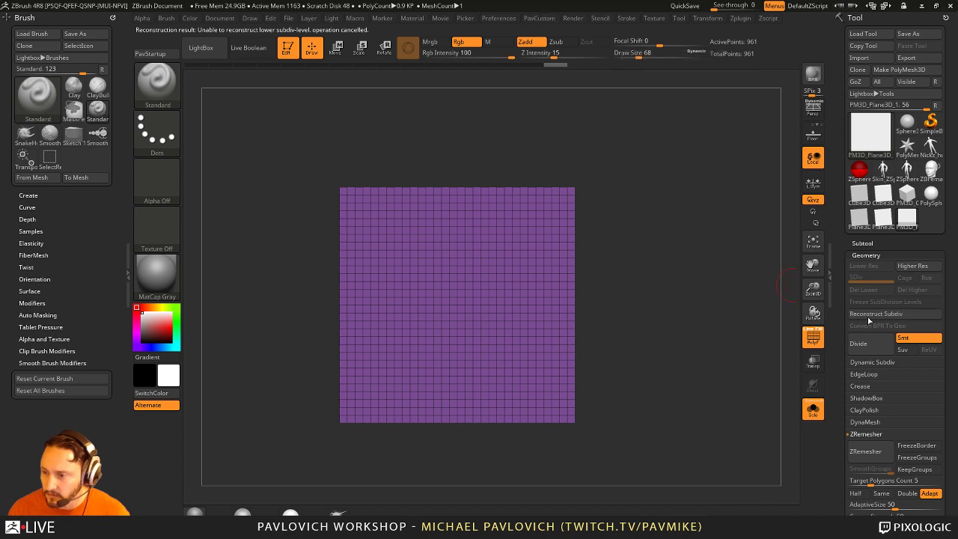
{"action": "left_click", "coordinate": [874, 314]}
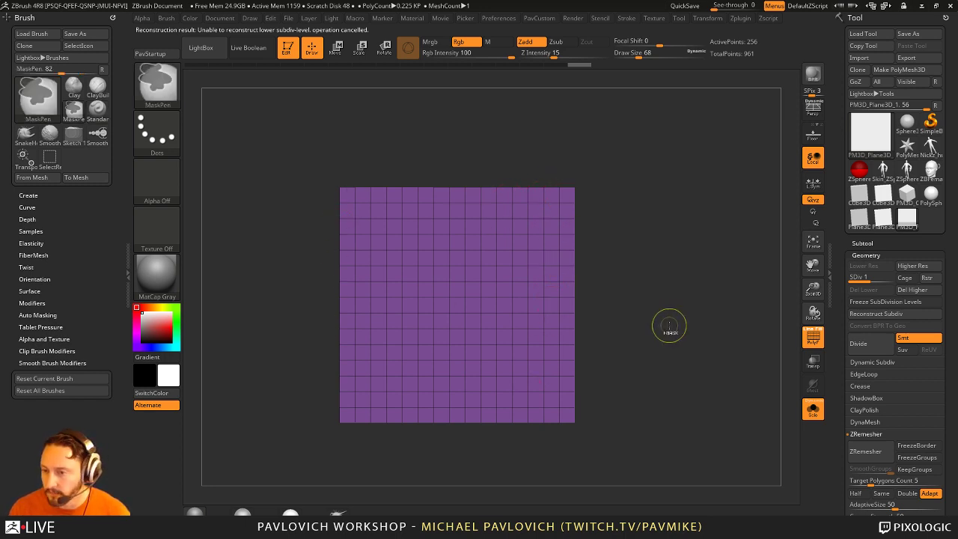
{"action": "key", "text": "ctrl+z"}
{"action": "key", "text": "ctrl+z"}
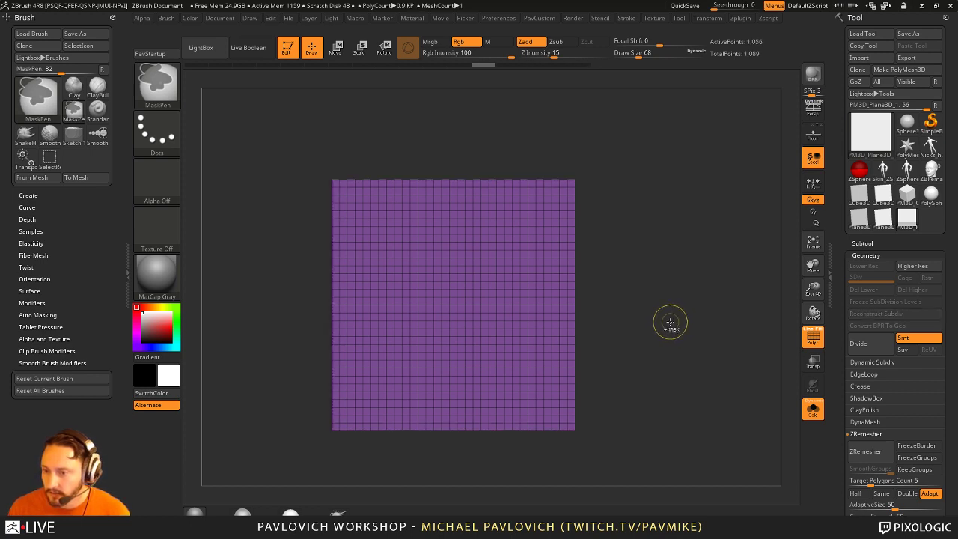
{"action": "key", "text": "ctrl+z"}
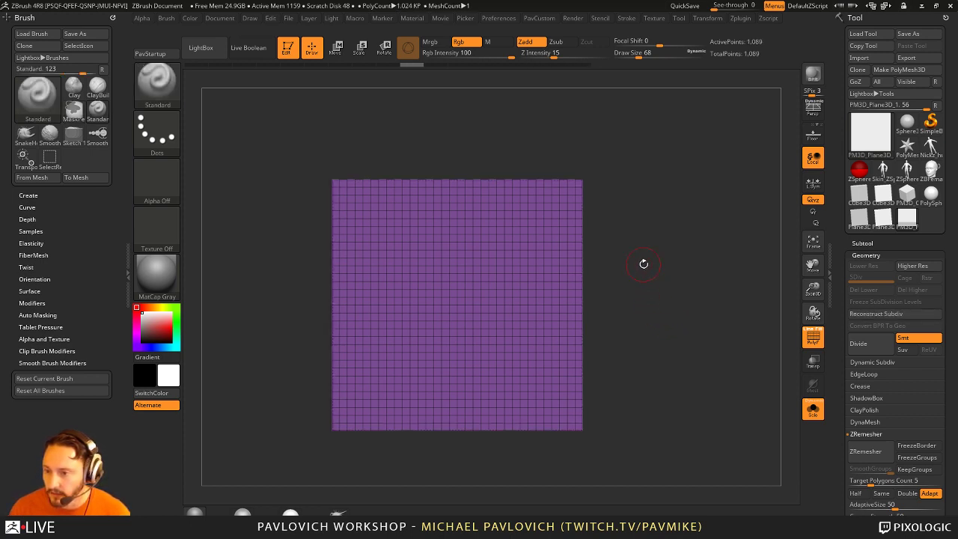
Step: Hide strips along the right, left, top and bottom edges again, leaving 625 points visible
{"action": "mouse_move", "coordinate": [639, 140]}
{"action": "left_mouse_down", "text": "ctrl+shift"}
{"action": "mouse_move", "coordinate": [607, 453]}
{"action": "mouse_move", "coordinate": [554, 456]}
{"action": "left_mouse_up", "text": "ctrl+shift"}
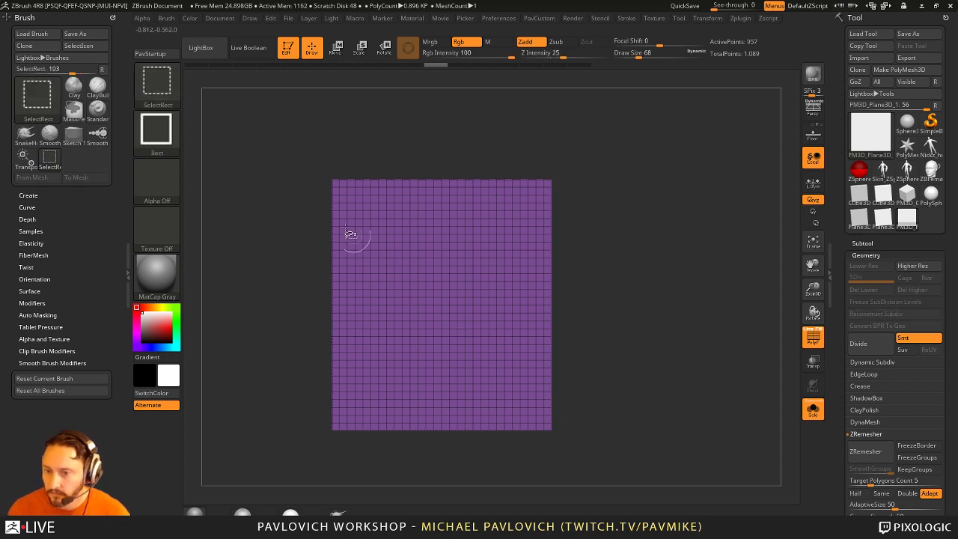
{"action": "left_click_drag", "start_coordinate": [259, 116], "coordinate": [358, 478], "text": "ctrl+alt+shift"}
{"action": "left_click_drag", "start_coordinate": [242, 158], "coordinate": [680, 211], "text": "ctrl+shift"}
{"action": "mouse_move", "coordinate": [641, 475]}
{"action": "left_mouse_down", "text": "ctrl+shift"}
{"action": "mouse_move", "coordinate": [273, 435]}
{"action": "mouse_move", "coordinate": [273, 399]}
{"action": "left_mouse_up", "text": "ctrl+shift"}
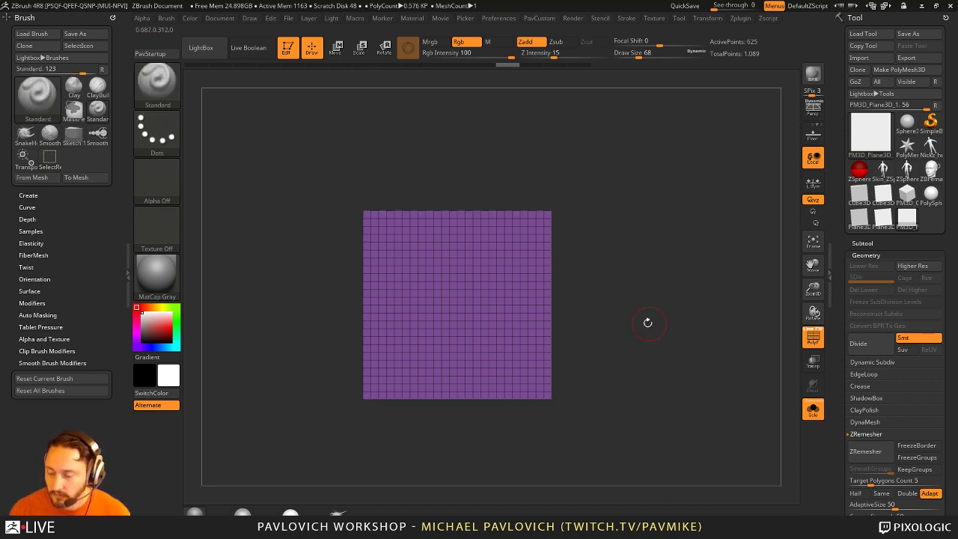
{"action": "key", "text": "space"}
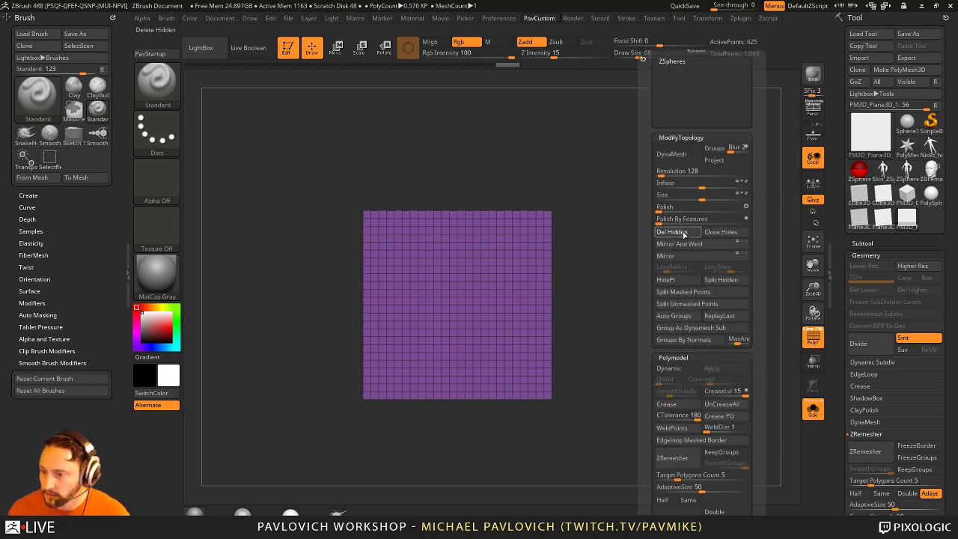
Step: Delete the hidden edge strips and reconstruct the plane down to a 3x3 base grid
{"action": "left_click", "coordinate": [683, 234]}
{"action": "left_click", "coordinate": [873, 315]}
{"action": "left_click", "coordinate": [874, 314]}
{"action": "left_click", "coordinate": [874, 315]}
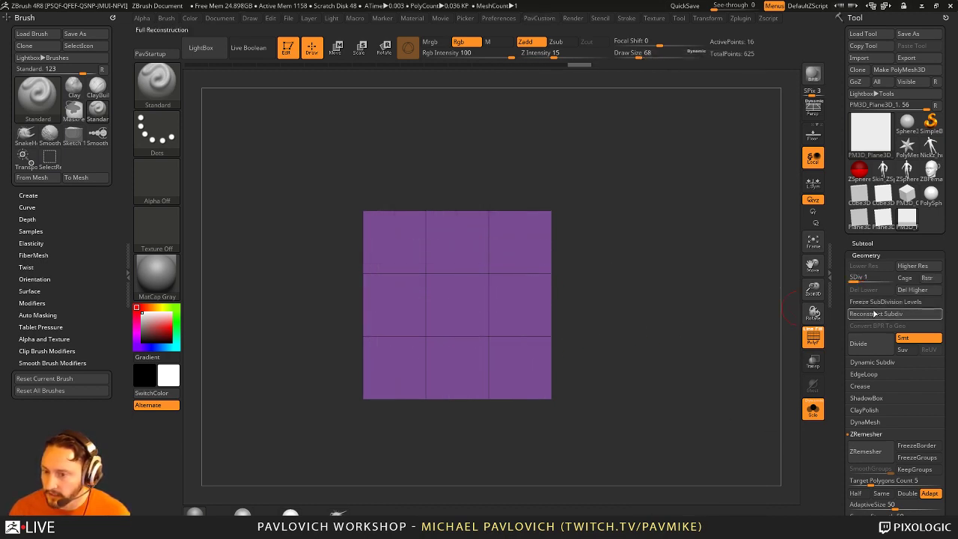
{"action": "left_click", "coordinate": [875, 315]}
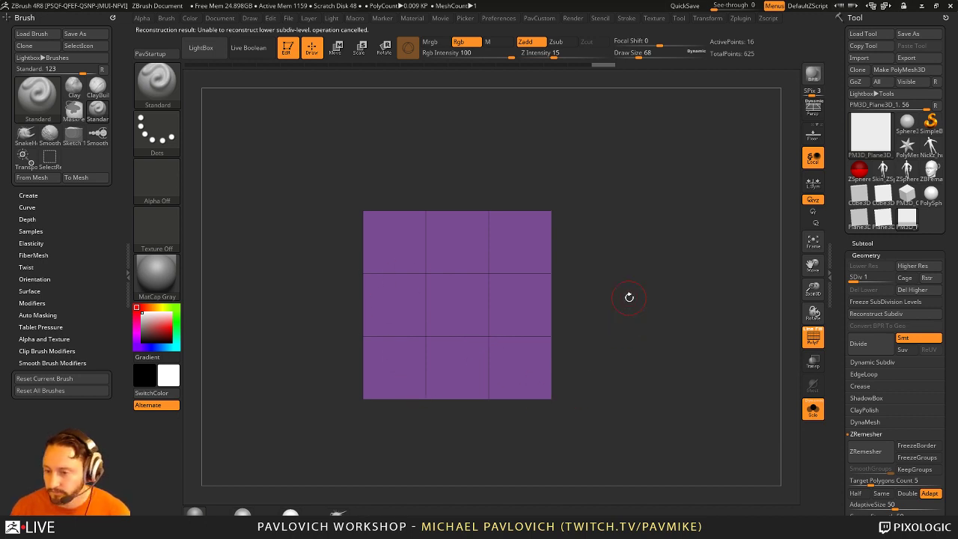
Step: Delete the plane's higher subdivision levels, turn it to face the camera, and select PolySphere
{"action": "left_click_drag", "start_coordinate": [629, 297], "coordinate": [652, 277]}
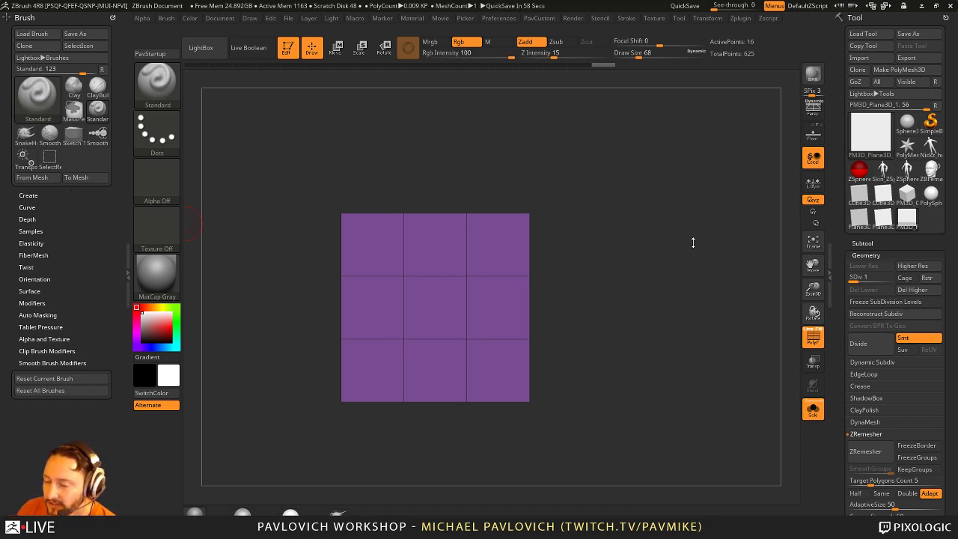
{"action": "left_click", "coordinate": [910, 290]}
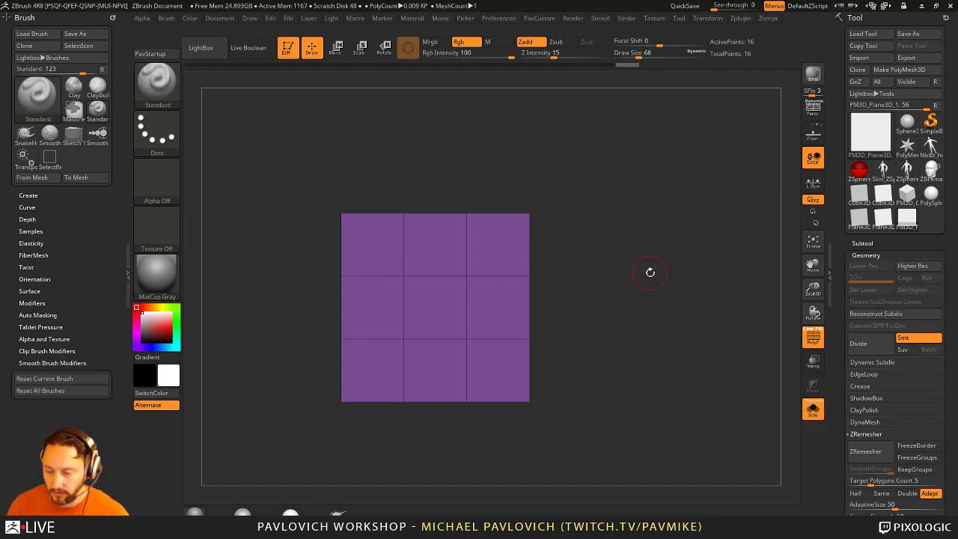
{"action": "left_click_drag", "start_coordinate": [611, 224], "coordinate": [613, 202]}
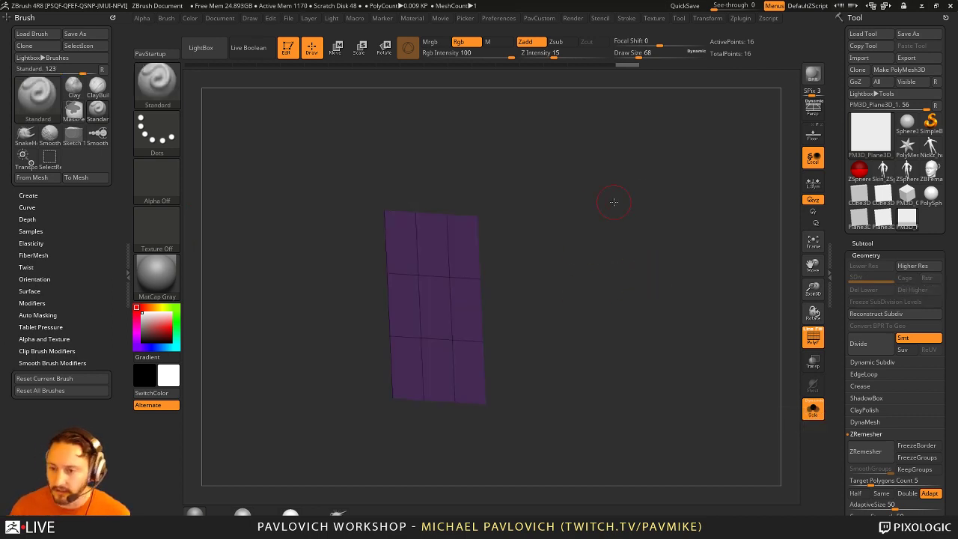
{"action": "left_click_drag", "start_coordinate": [719, 250], "coordinate": [711, 250]}
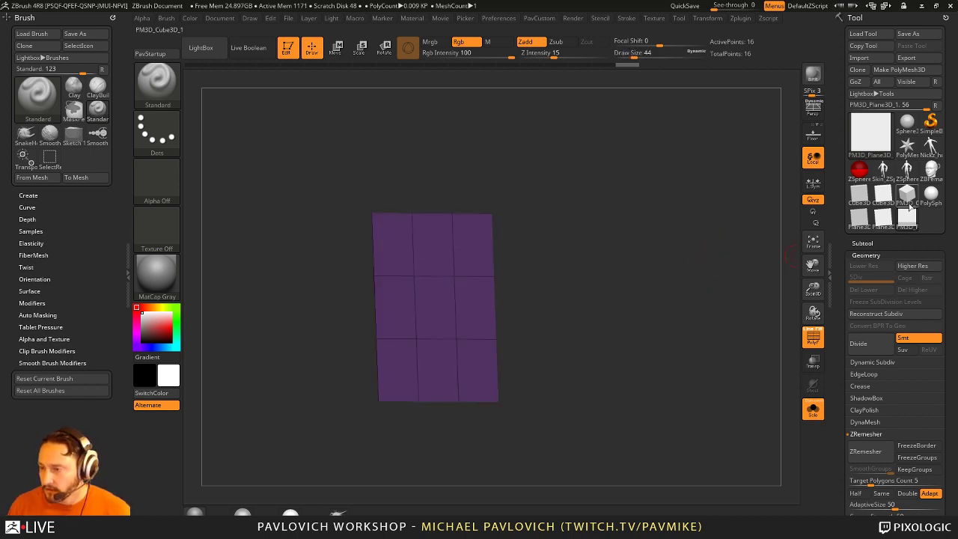
{"action": "left_click", "coordinate": [930, 195]}
Step: Delete the sphere's higher levels, reconstruct to the cube base, then delete lower levels at SDiv 3
{"action": "key", "text": "shift+d"}
{"action": "key", "text": "shift+d"}
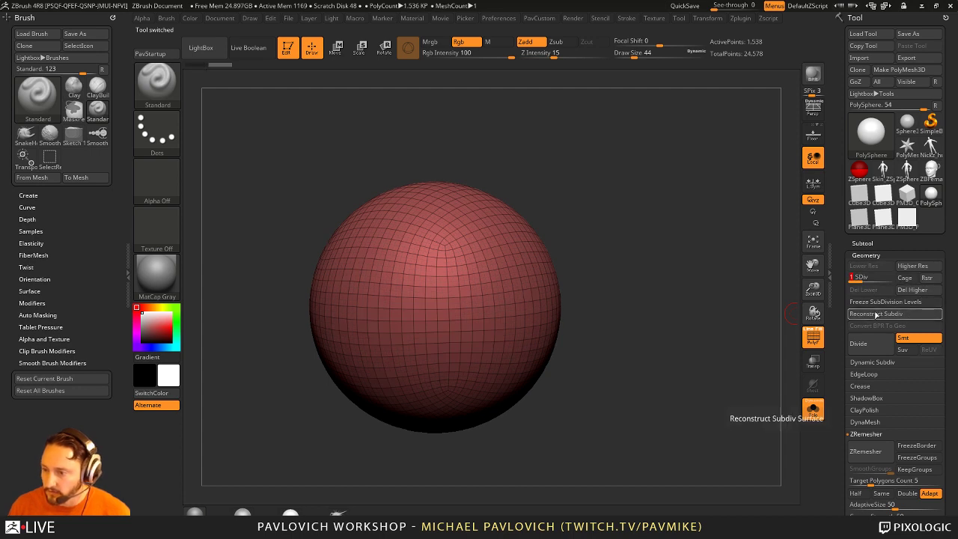
{"action": "left_click", "coordinate": [908, 290]}
{"action": "left_click", "coordinate": [875, 313]}
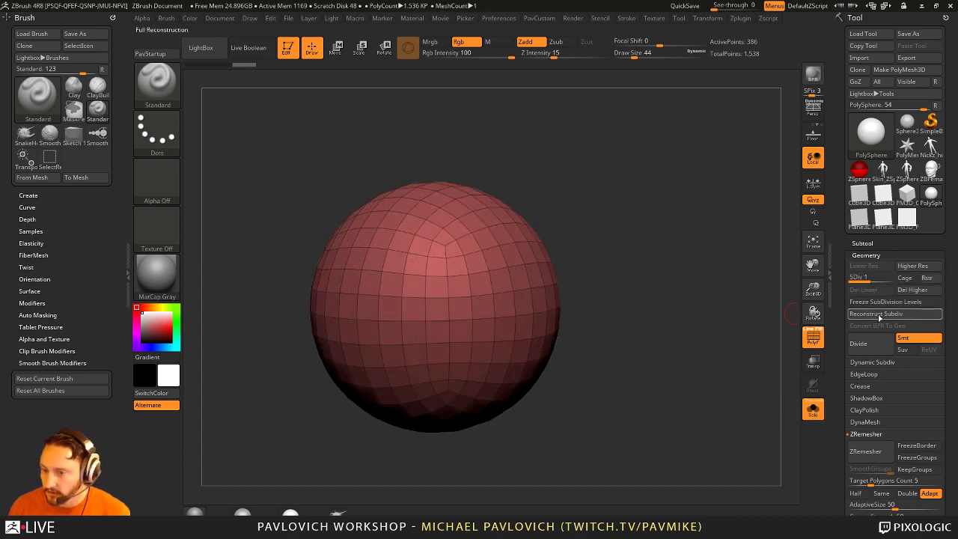
{"action": "left_click", "coordinate": [875, 314]}
{"action": "left_click", "coordinate": [875, 313]}
{"action": "left_click_drag", "start_coordinate": [859, 278], "coordinate": [874, 279]}
{"action": "left_click", "coordinate": [864, 290]}
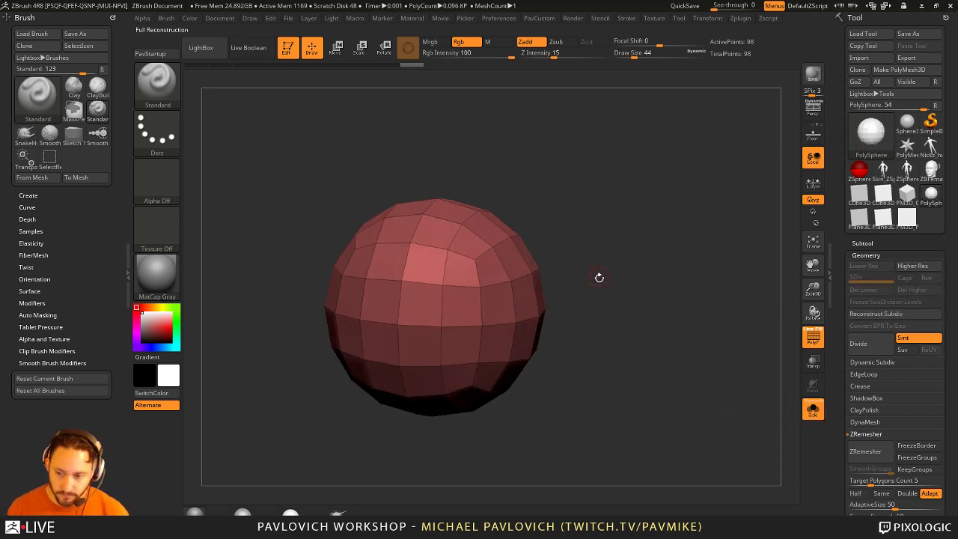
Step: Sculpt the sphere with the Clay brush while subdividing up to level 4, wireframe off
{"action": "key", "text": "f"}
{"action": "key", "text": "b"}
{"action": "key", "text": "c"}
{"action": "key", "text": "l"}
{"action": "left_click_drag", "start_coordinate": [384, 255], "coordinate": [445, 263]}
{"action": "left_click_drag", "start_coordinate": [554, 247], "coordinate": [510, 297]}
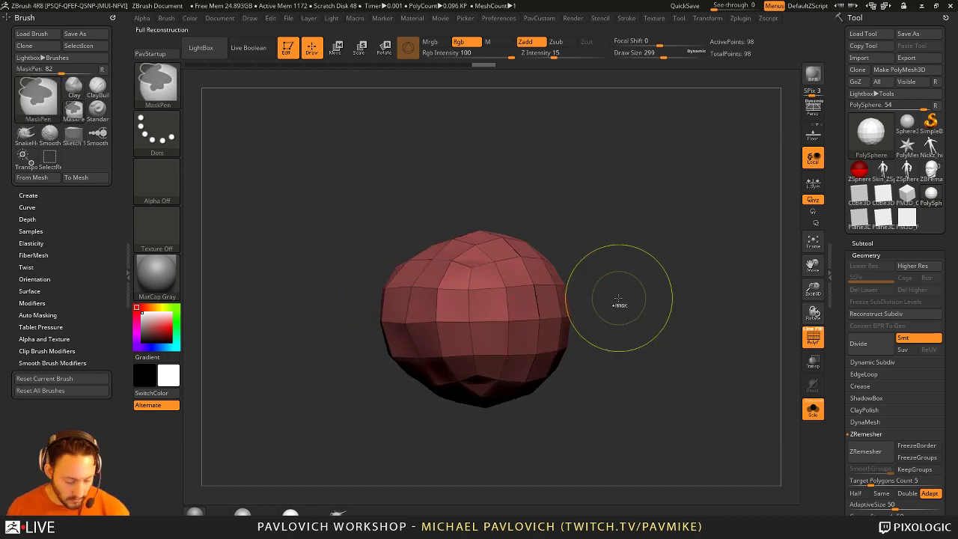
{"action": "key", "text": "ctrl+d"}
{"action": "left_click_drag", "start_coordinate": [565, 298], "coordinate": [530, 312]}
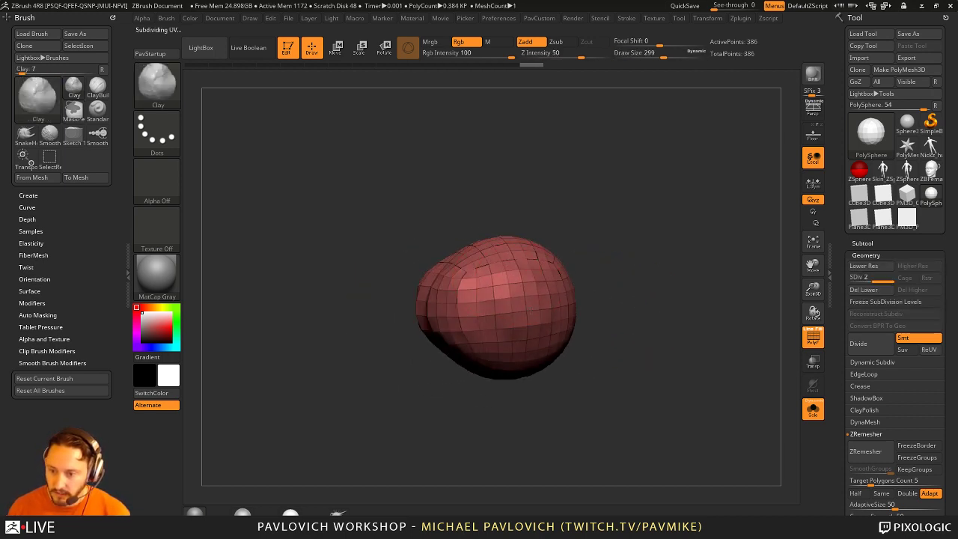
{"action": "key", "text": "ctrl+d"}
{"action": "left_click_drag", "start_coordinate": [616, 315], "coordinate": [505, 300]}
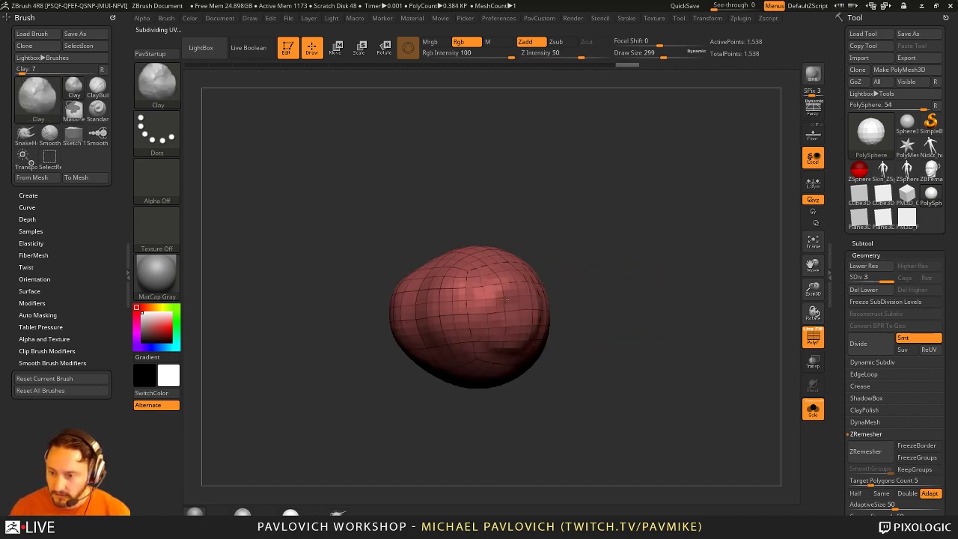
{"action": "left_click", "coordinate": [814, 337]}
{"action": "left_click_drag", "start_coordinate": [658, 299], "coordinate": [514, 286]}
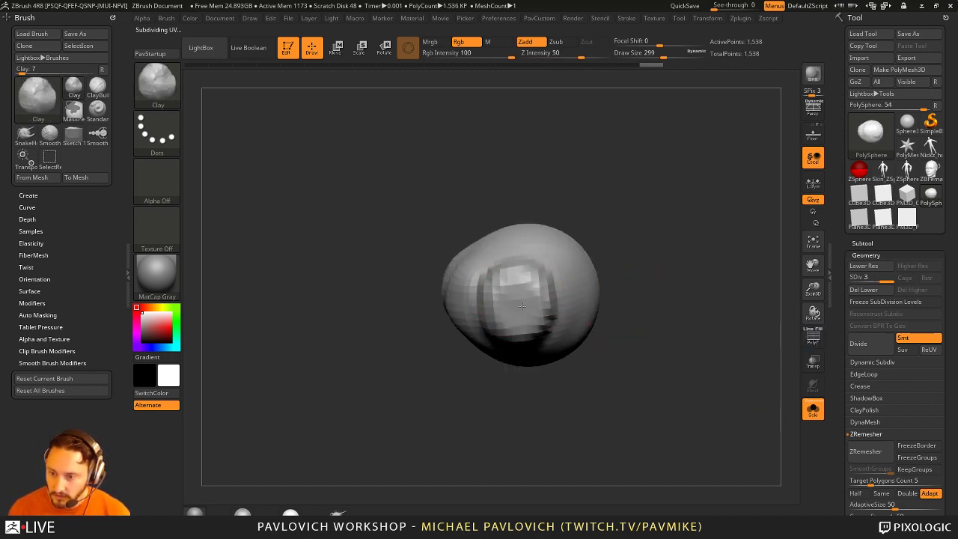
{"action": "key", "text": "ctrl+d"}
{"action": "left_click_drag", "start_coordinate": [650, 250], "coordinate": [481, 298]}
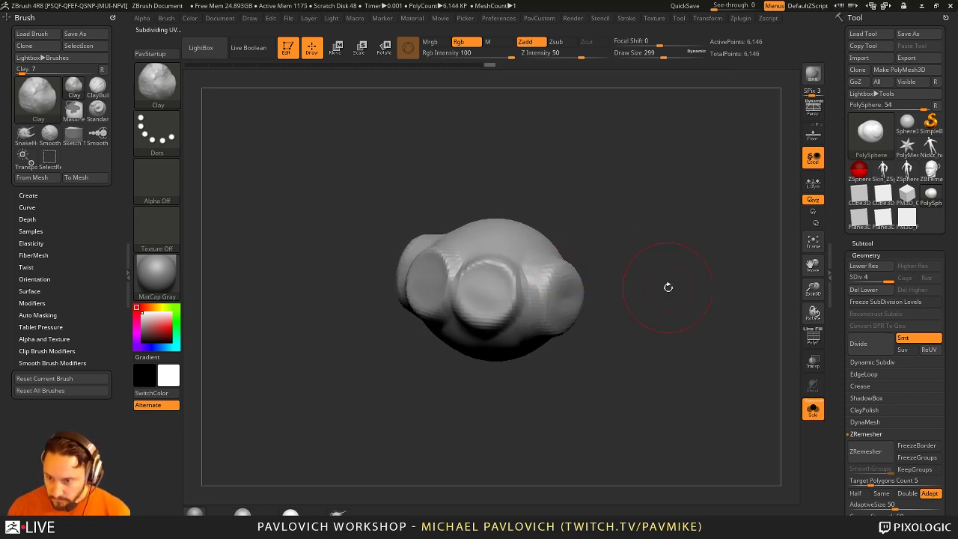
{"action": "mouse_move", "coordinate": [669, 286]}
{"action": "left_mouse_down"}
{"action": "mouse_move", "coordinate": [481, 326]}
{"action": "mouse_move", "coordinate": [605, 366]}
{"action": "mouse_move", "coordinate": [667, 364]}
{"action": "mouse_move", "coordinate": [641, 374]}
{"action": "mouse_move", "coordinate": [551, 349]}
{"action": "mouse_move", "coordinate": [641, 364]}
{"action": "mouse_move", "coordinate": [466, 351]}
{"action": "left_mouse_up"}
Step: Switch to the Move brush at size 239, subdivide the head to level 5, then size 163
{"action": "key", "text": "b"}
{"action": "key", "text": "s"}
{"action": "key", "text": "t"}
{"action": "key", "text": "b"}
{"action": "key", "text": "m"}
{"action": "key", "text": "v"}
{"action": "key", "text": "s"}
{"action": "key", "text": "s"}
{"action": "left_click_drag", "start_coordinate": [461, 408], "coordinate": [646, 370]}
{"action": "key", "text": "ctrl"}
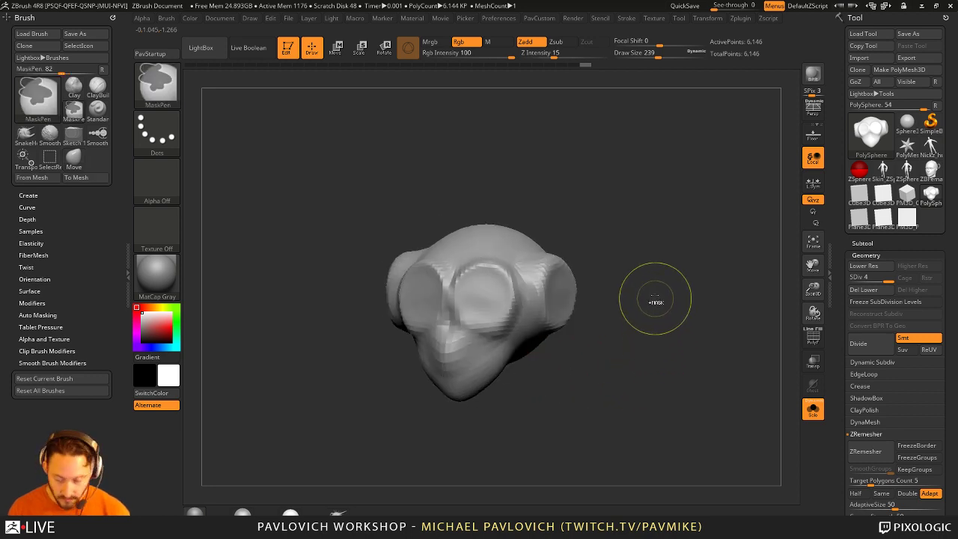
{"action": "left_click_drag", "start_coordinate": [656, 301], "coordinate": [622, 277]}
{"action": "key", "text": "ctrl+d"}
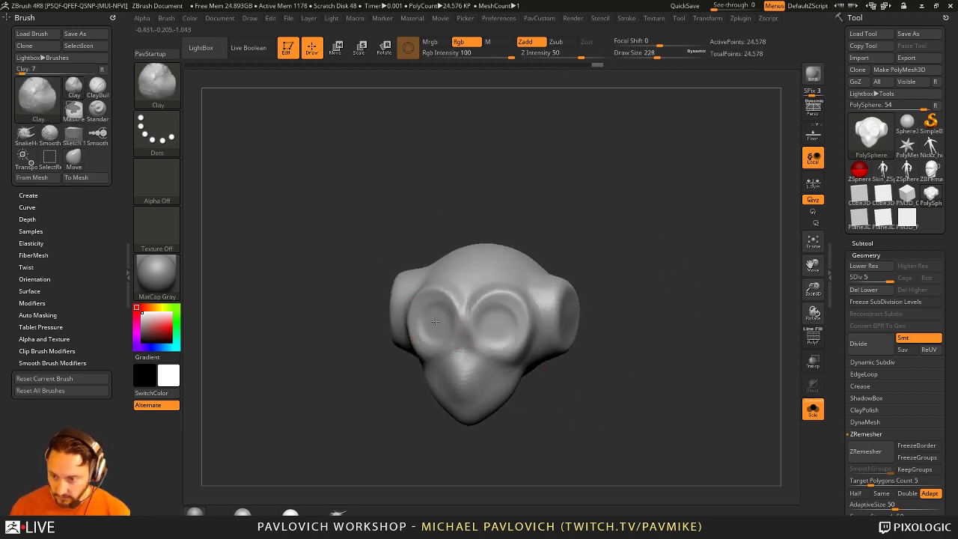
{"action": "key", "text": "["}
{"action": "left_click_drag", "start_coordinate": [712, 338], "coordinate": [667, 331]}
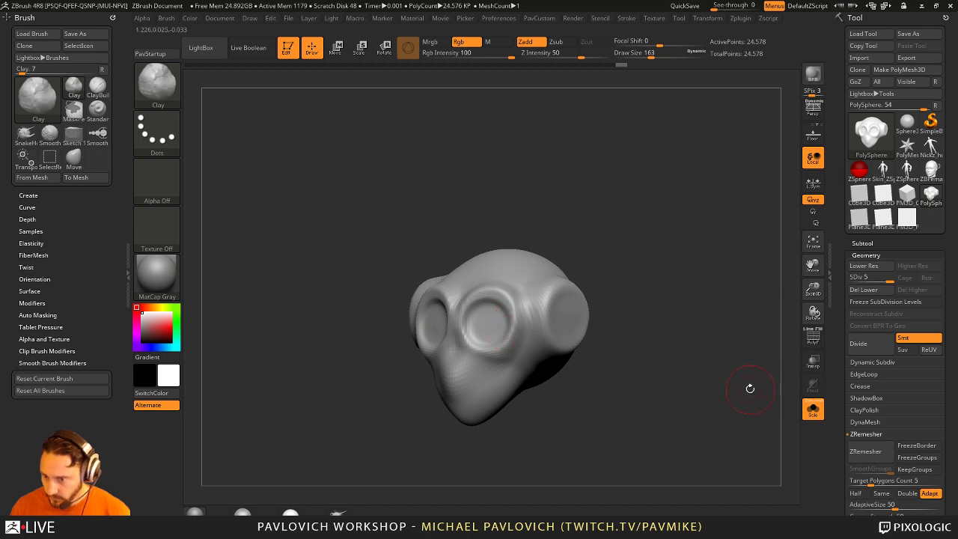
Step: Freeze the head's subdivision levels and reconstruct it down to its low-poly base
{"action": "left_click", "coordinate": [885, 302]}
{"action": "left_click_drag", "start_coordinate": [656, 384], "coordinate": [552, 313]}
{"action": "left_click", "coordinate": [813, 338]}
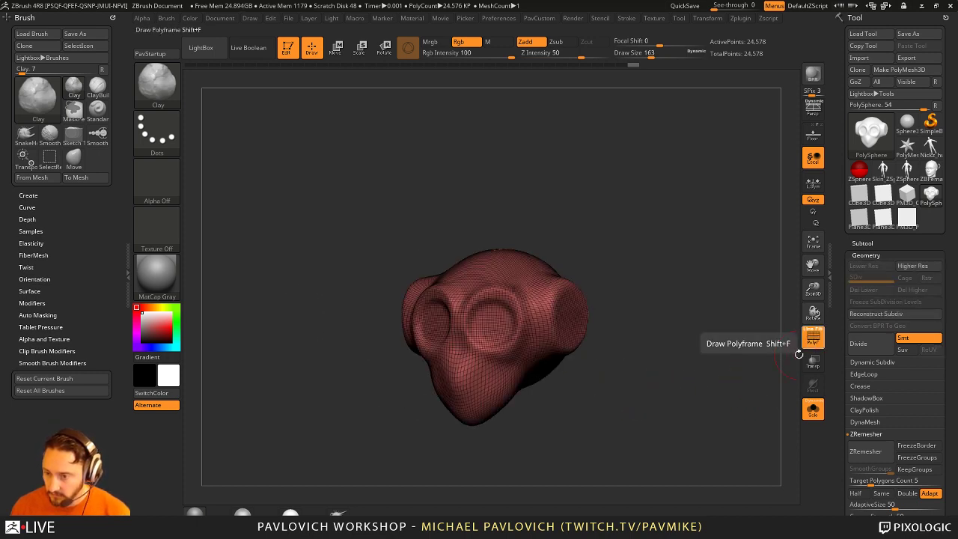
{"action": "key", "text": "shift+f"}
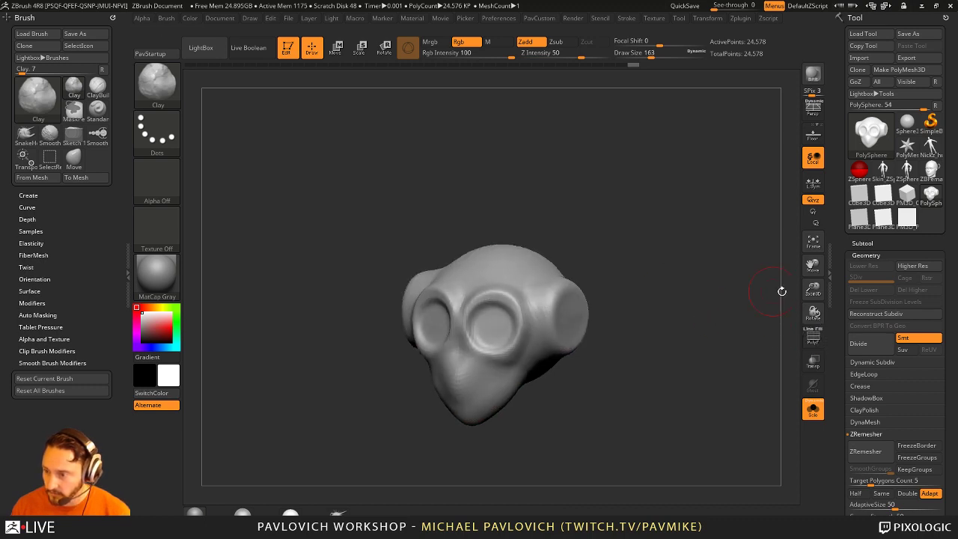
{"action": "left_click", "coordinate": [896, 316]}
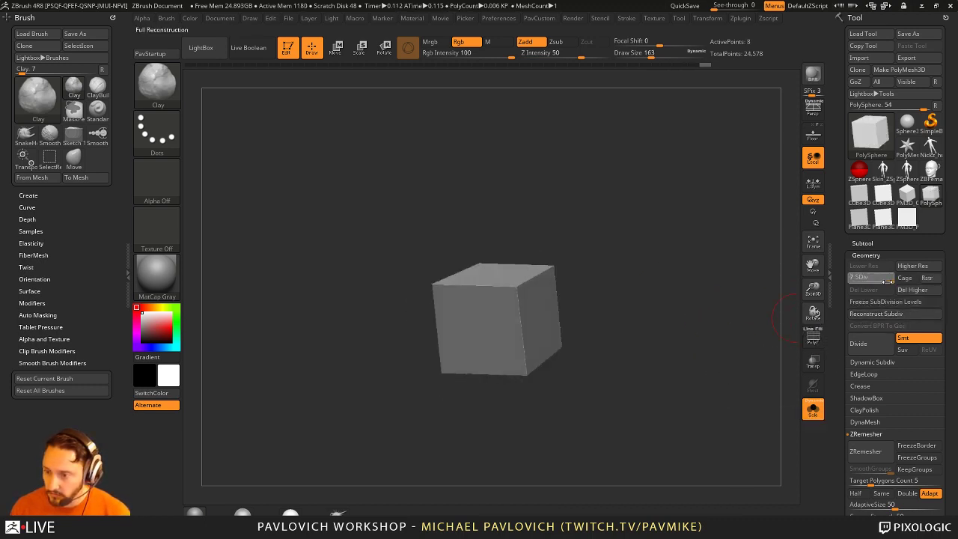
Step: Raise the head to SDiv 7 (24,578 points) and switch to the Standard brush at intensity 15
{"action": "left_click", "coordinate": [885, 280]}
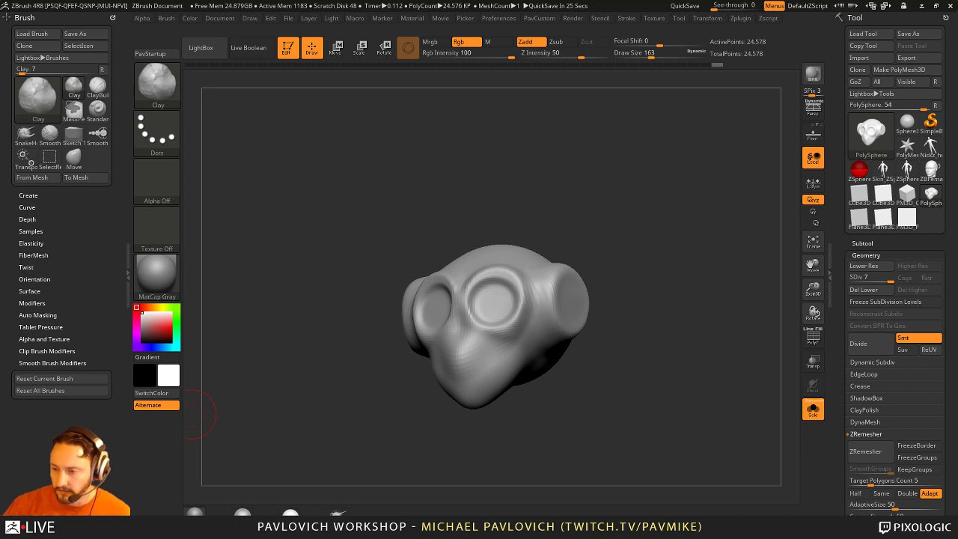
{"action": "mouse_move", "coordinate": [598, 226]}
{"action": "left_mouse_down"}
{"action": "mouse_move", "coordinate": [620, 201]}
{"action": "mouse_move", "coordinate": [605, 210]}
{"action": "left_mouse_up"}
{"action": "key", "text": "b"}
{"action": "key", "text": "s"}
{"action": "key", "text": "t"}
{"action": "key", "text": "s"}
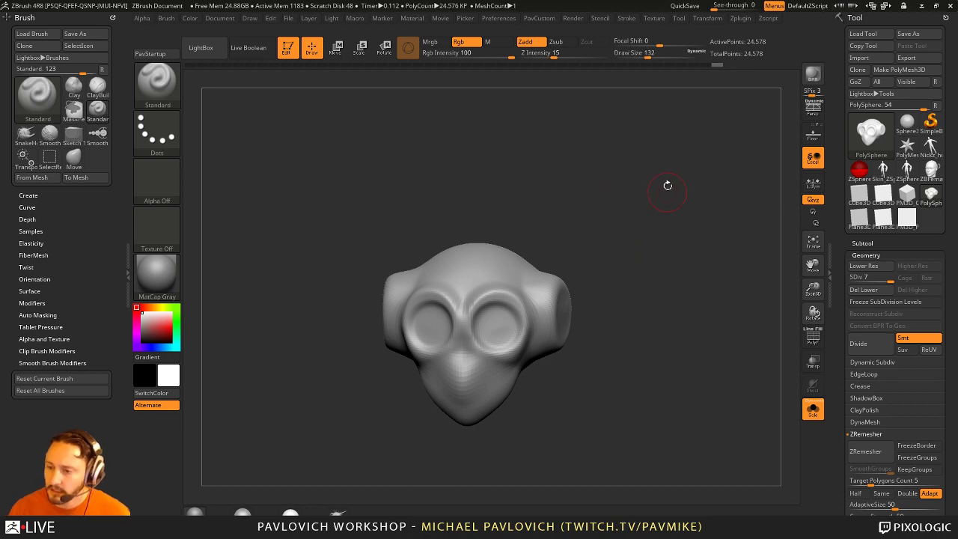
{"action": "mouse_move", "coordinate": [666, 187]}
{"action": "left_mouse_down"}
{"action": "mouse_move", "coordinate": [647, 174]}
{"action": "mouse_move", "coordinate": [661, 234]}
{"action": "left_mouse_up"}
{"action": "key", "text": "s"}
{"action": "left_click", "coordinate": [620, 209]}
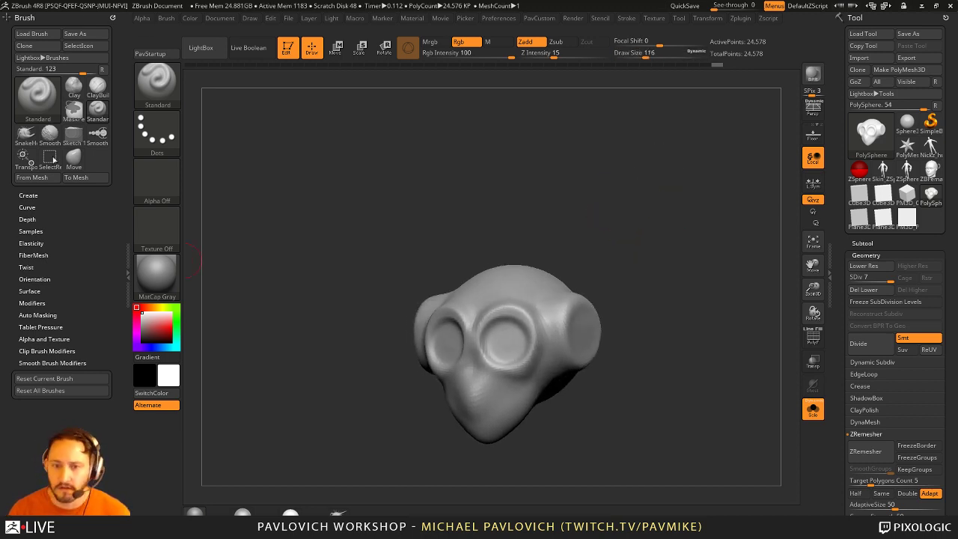
Step: Dock the Zplugin palette in the left tray and expand Decimation Master, set to 20%
{"action": "left_click", "coordinate": [111, 15]}
{"action": "left_click", "coordinate": [739, 18]}
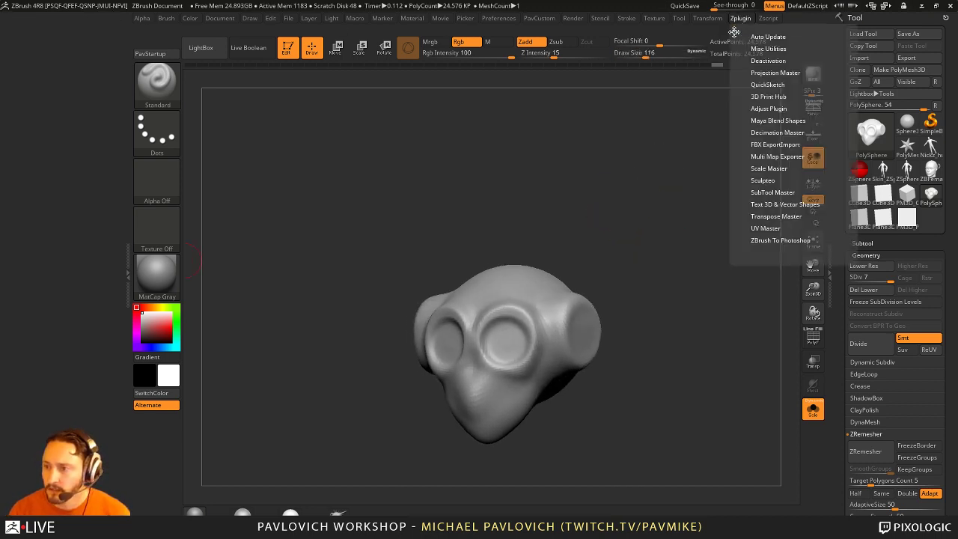
{"action": "left_click_drag", "start_coordinate": [734, 32], "coordinate": [108, 121]}
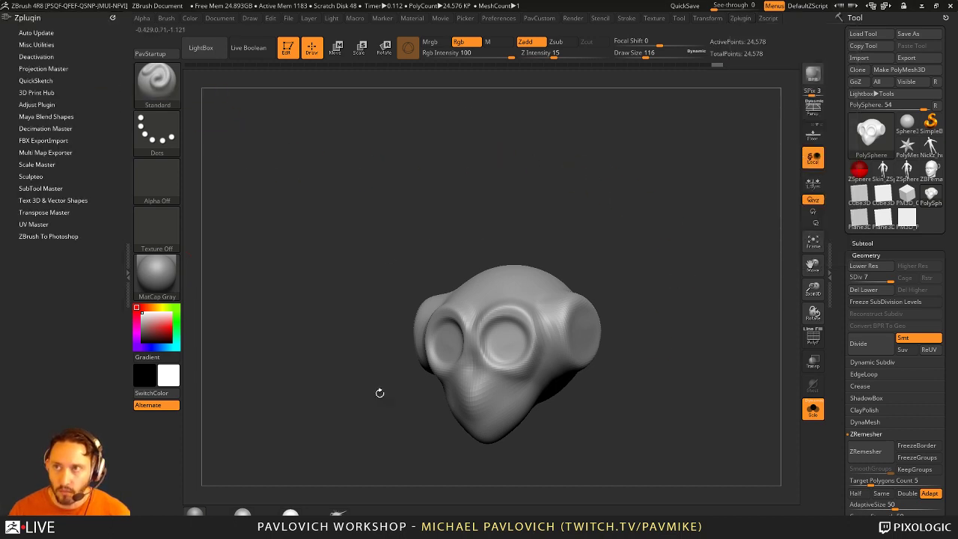
{"action": "left_click", "coordinate": [34, 128]}
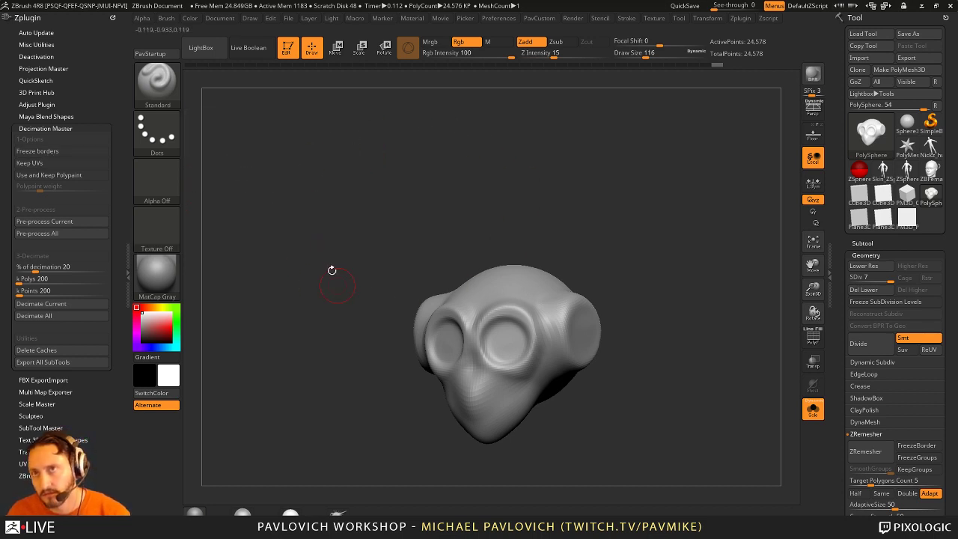
Step: Turn the head to a straight front view
{"action": "key", "text": "s"}
{"action": "mouse_move", "coordinate": [518, 166]}
{"action": "left_mouse_down"}
{"action": "mouse_move", "coordinate": [484, 174]}
{"action": "mouse_move", "coordinate": [495, 173]}
{"action": "left_mouse_up"}
{"action": "key", "text": "s"}
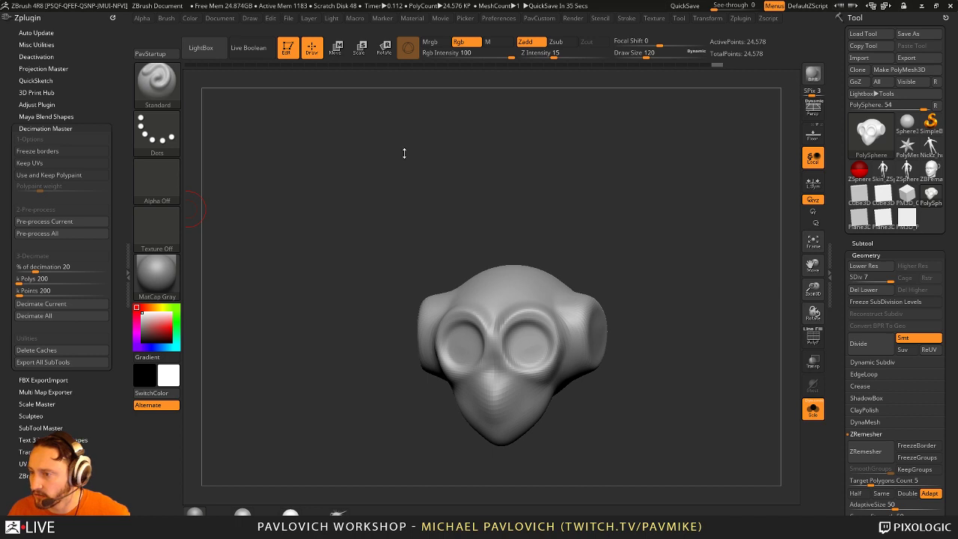
Step: Draw the sci-fi female head tool in Edit mode, then clear it from the canvas
{"action": "key", "text": "t"}
{"action": "key", "text": "ctrl+n"}
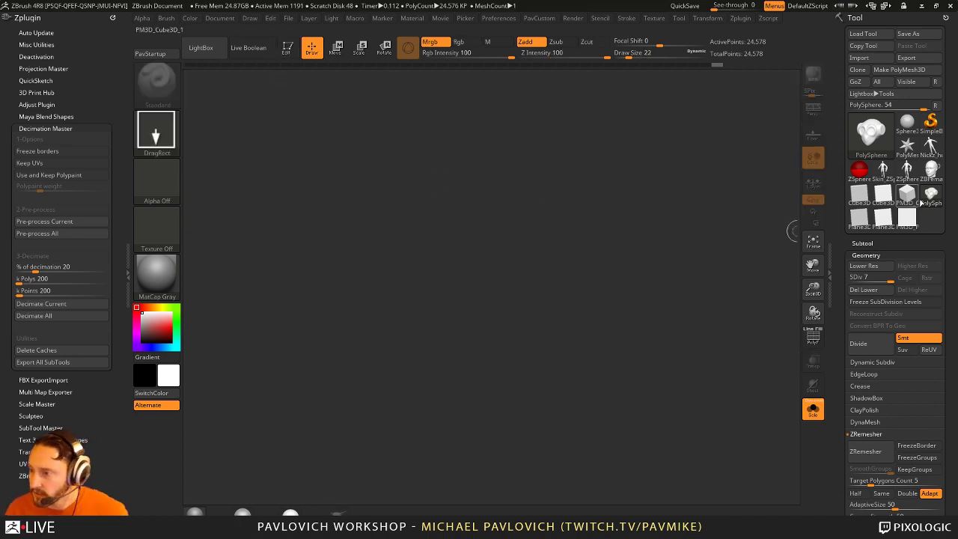
{"action": "mouse_move", "coordinate": [931, 193]}
{"action": "left_click", "coordinate": [931, 169]}
{"action": "left_click_drag", "start_coordinate": [254, 161], "coordinate": [267, 120]}
{"action": "left_click", "coordinate": [287, 47]}
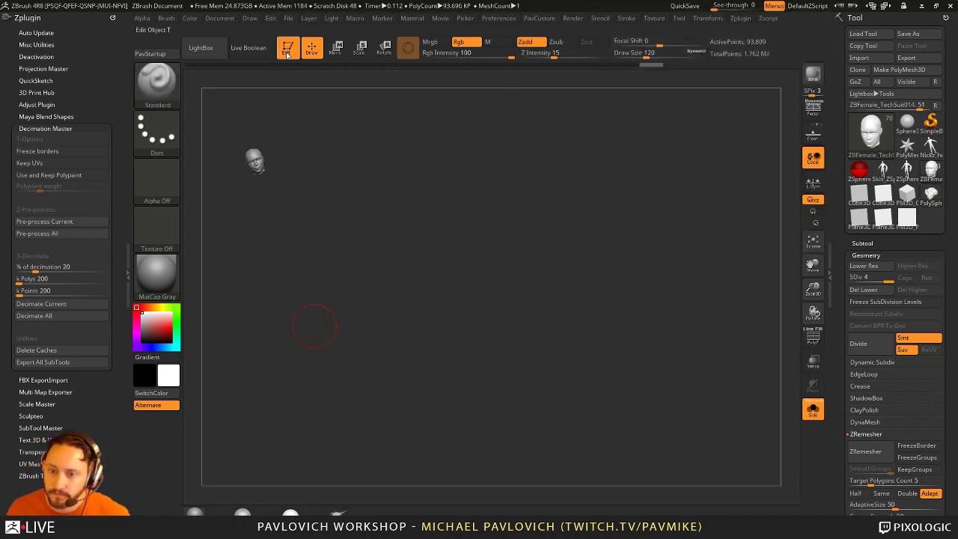
{"action": "left_click_drag", "start_coordinate": [445, 200], "coordinate": [569, 299]}
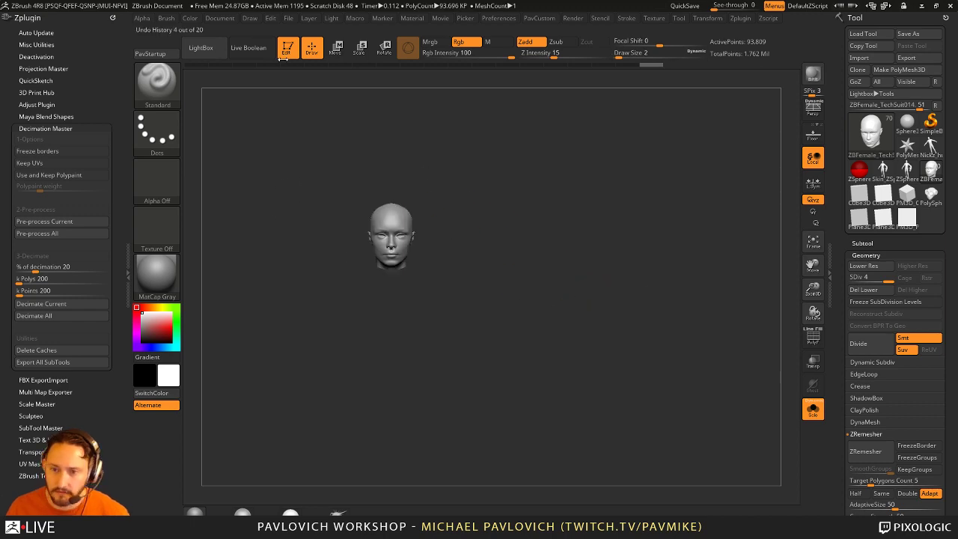
{"action": "key", "text": "t"}
{"action": "key", "text": "ctrl+n"}
Step: Load FPS_Female.ZTL from the Desktop Intro/_SampleFiles folder with Load Tool
{"action": "left_click", "coordinate": [930, 121]}
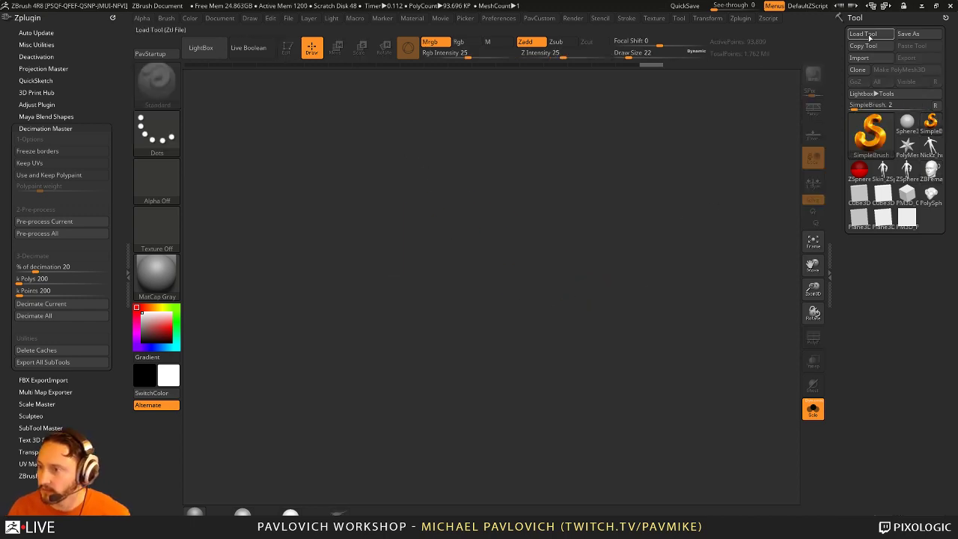
{"action": "left_click", "coordinate": [862, 34]}
{"action": "scroll", "coordinate": [64, 124], "scroll_direction": "up", "scroll_amount": 2}
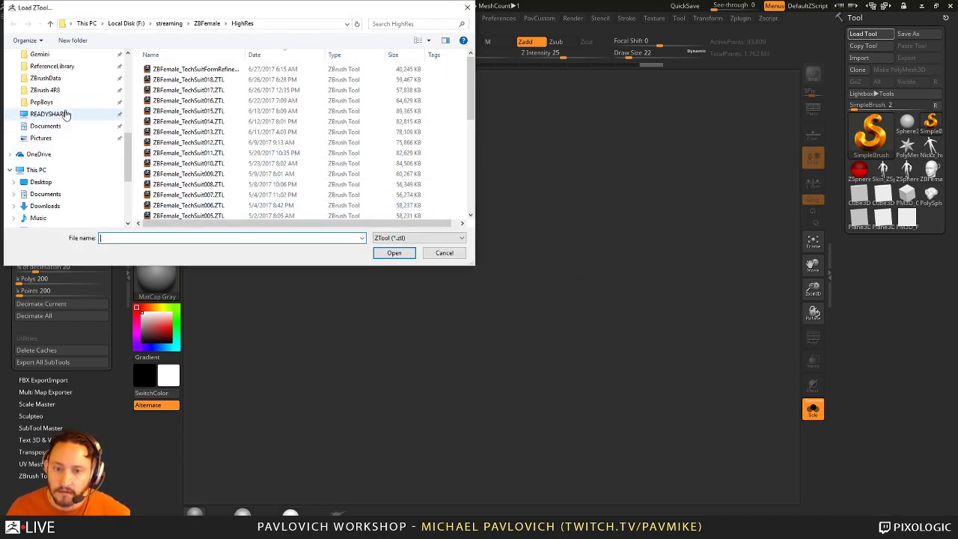
{"action": "left_click", "coordinate": [40, 181]}
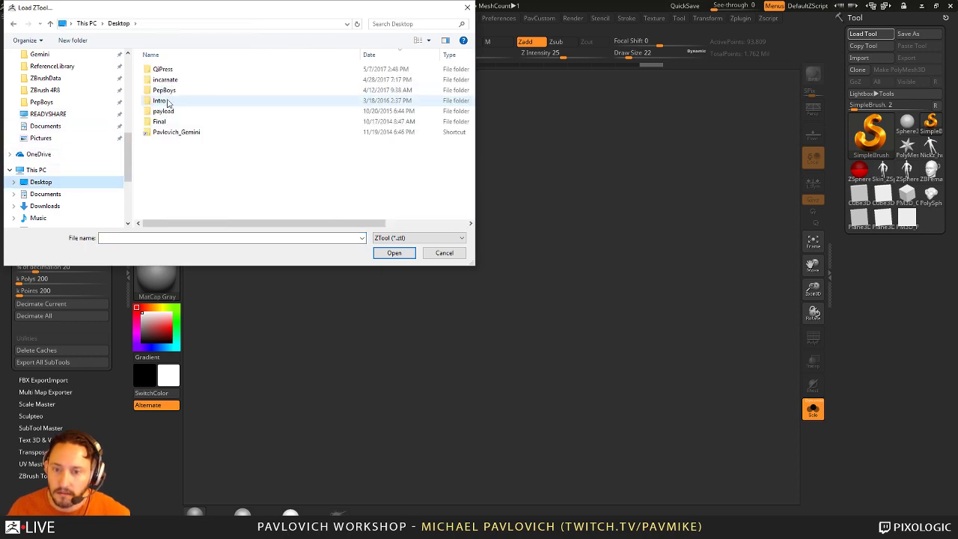
{"action": "double_click", "coordinate": [171, 86]}
{"action": "double_click", "coordinate": [170, 69]}
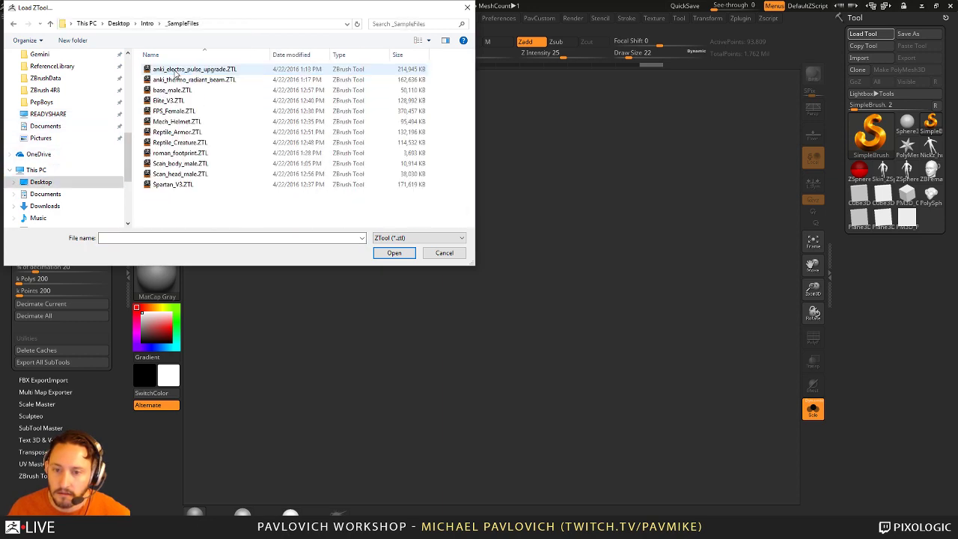
{"action": "double_click", "coordinate": [196, 122]}
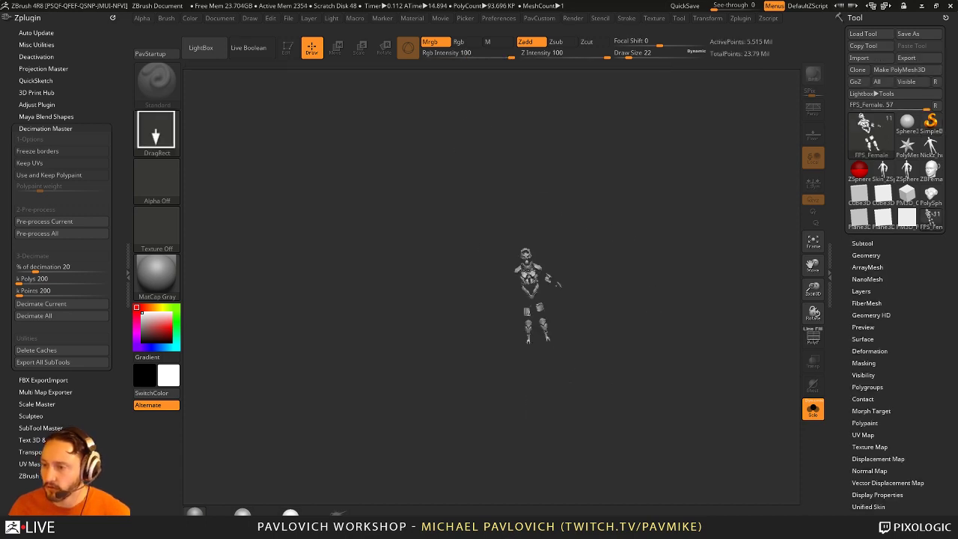
Step: Draw the FPS_Female character in Edit mode, orbit it, and show its subtool list
{"action": "key", "text": "t"}
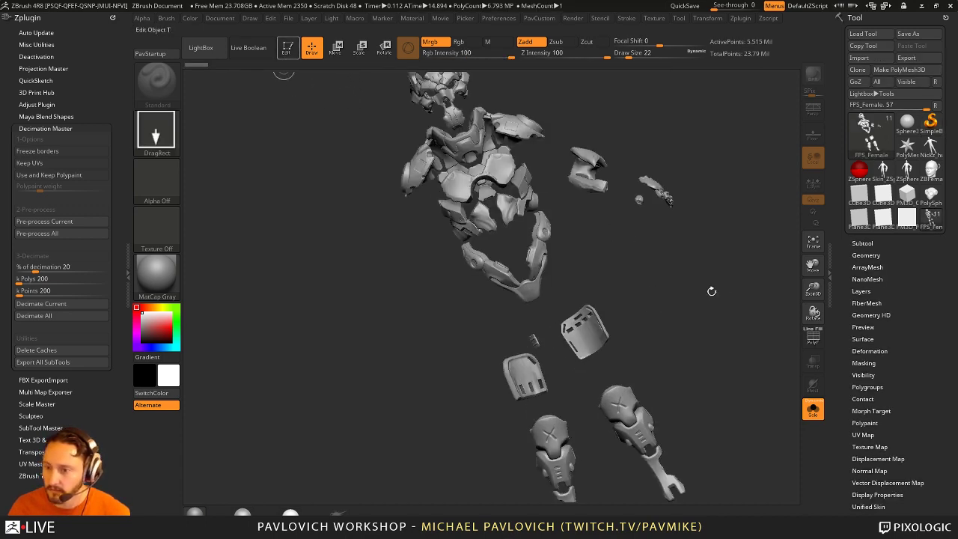
{"action": "mouse_move", "coordinate": [652, 266]}
{"action": "left_mouse_down", "text": "shift"}
{"action": "mouse_move", "coordinate": [749, 295]}
{"action": "mouse_move", "coordinate": [730, 301]}
{"action": "left_mouse_up", "text": "shift"}
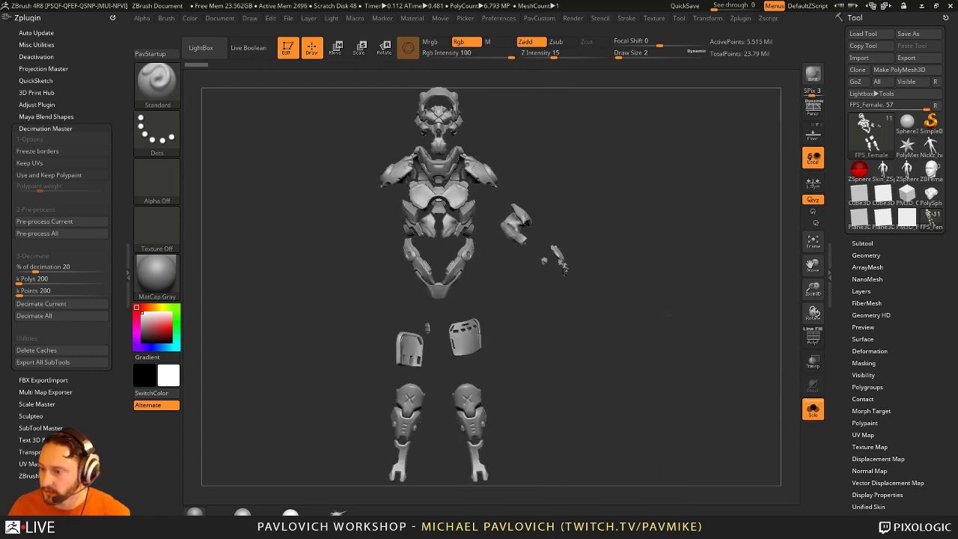
{"action": "left_click_drag", "start_coordinate": [685, 262], "coordinate": [748, 262]}
{"action": "left_click", "coordinate": [862, 243]}
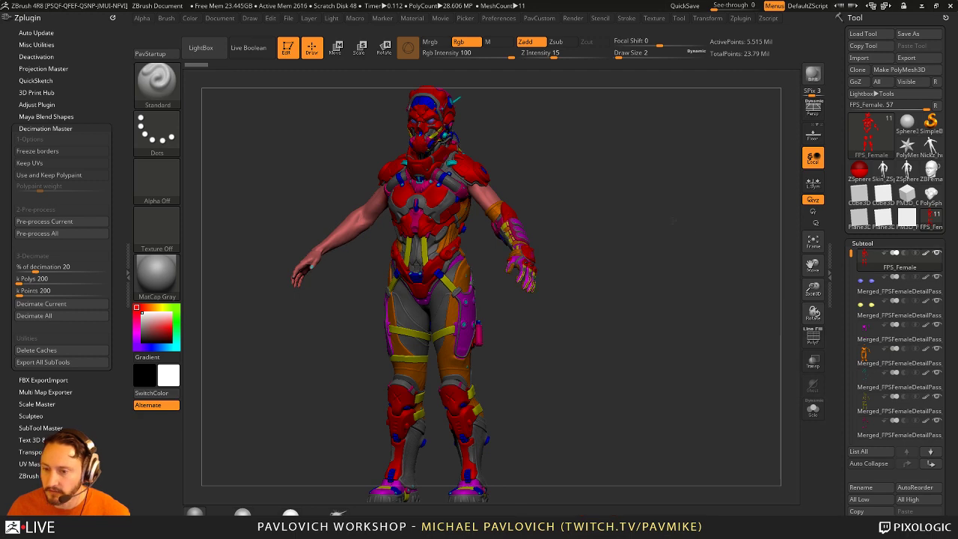
{"action": "mouse_move", "coordinate": [689, 225]}
{"action": "left_mouse_down", "text": "shift"}
{"action": "mouse_move", "coordinate": [638, 224]}
{"action": "mouse_move", "coordinate": [656, 228]}
{"action": "mouse_move", "coordinate": [733, 177]}
{"action": "mouse_move", "coordinate": [644, 247]}
{"action": "mouse_move", "coordinate": [669, 252]}
{"action": "mouse_move", "coordinate": [613, 251]}
{"action": "mouse_move", "coordinate": [641, 250]}
{"action": "left_mouse_up", "text": "shift"}
{"action": "key", "text": "s"}
{"action": "key", "text": "s"}
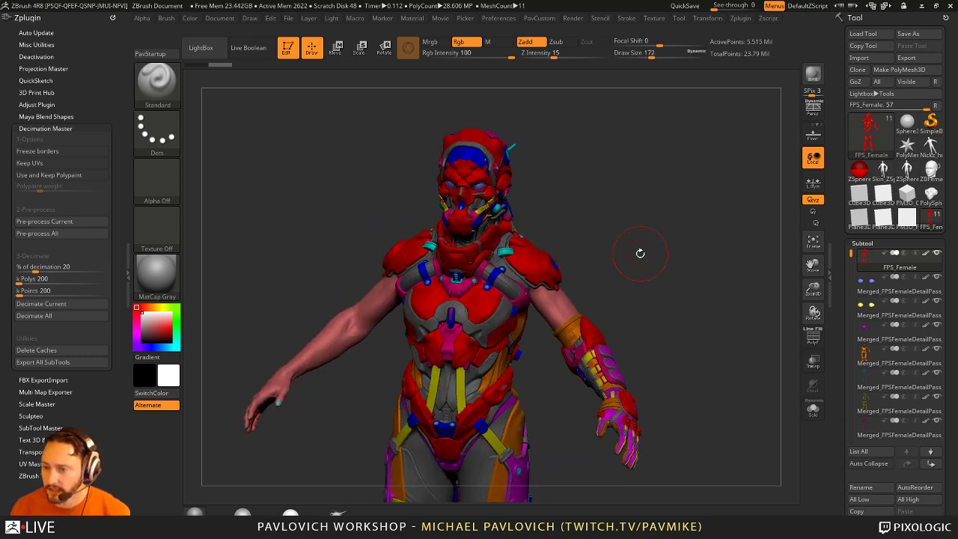
{"action": "mouse_move", "coordinate": [886, 269]}
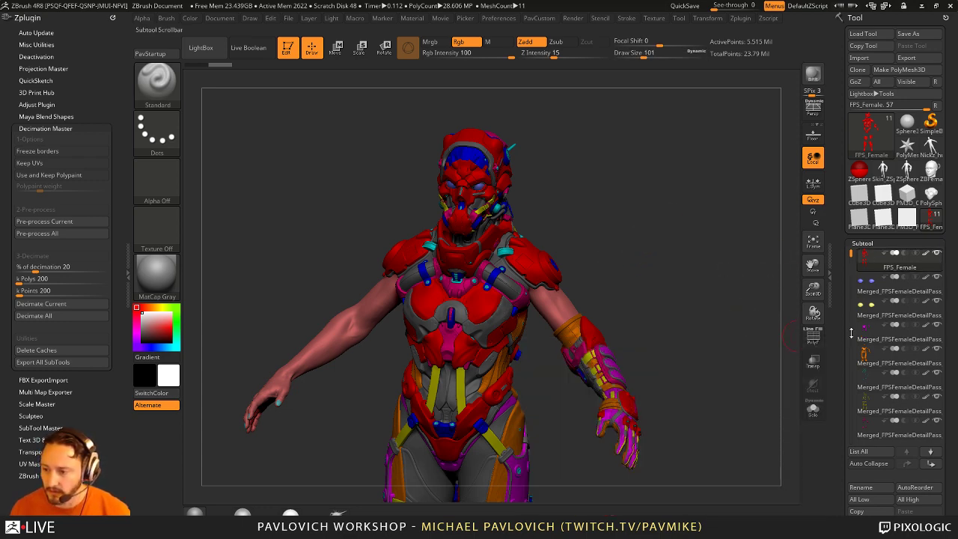
Step: Solo the red body subtool, then the yellow strap subtool, orbiting each before unsoloing
{"action": "left_click", "coordinate": [813, 409]}
{"action": "left_click_drag", "start_coordinate": [643, 355], "coordinate": [716, 384]}
{"action": "left_click", "coordinate": [814, 404]}
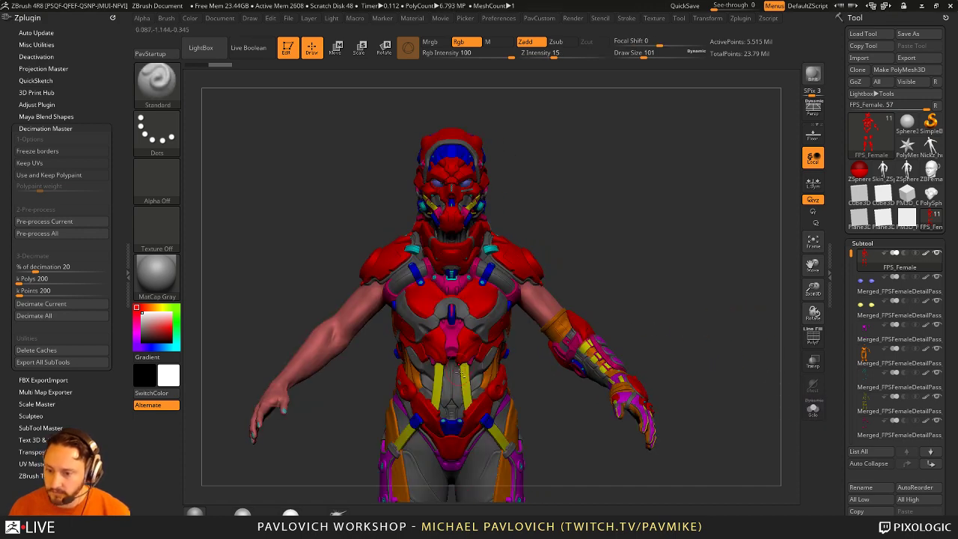
{"action": "left_click", "coordinate": [587, 344], "text": "alt"}
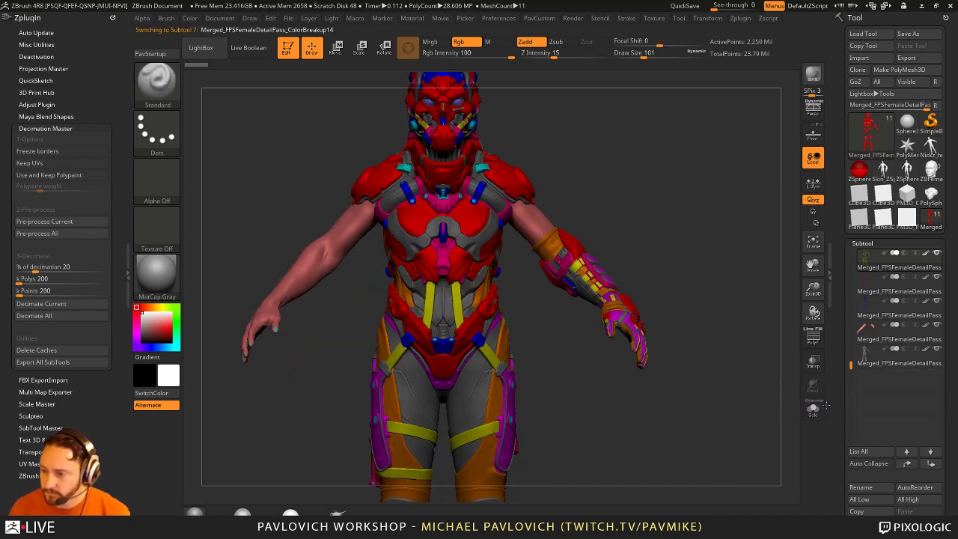
{"action": "left_click", "coordinate": [813, 409]}
{"action": "left_click_drag", "start_coordinate": [716, 330], "coordinate": [505, 391]}
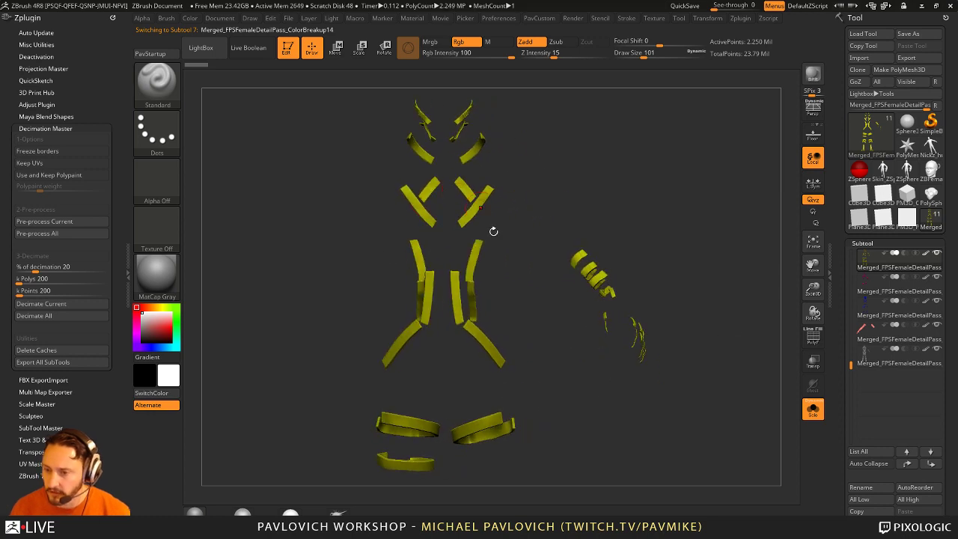
{"action": "left_click_drag", "start_coordinate": [686, 195], "coordinate": [624, 250]}
{"action": "left_click_drag", "start_coordinate": [720, 253], "coordinate": [498, 357]}
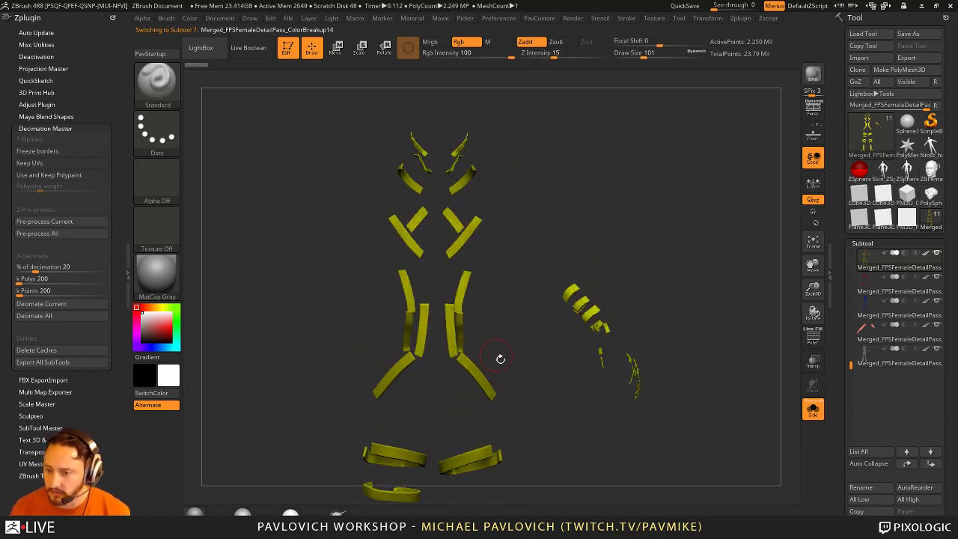
{"action": "left_click", "coordinate": [812, 408]}
Step: Set the brush draw size to 104 and orbit the character back to front view
{"action": "key", "text": "s"}
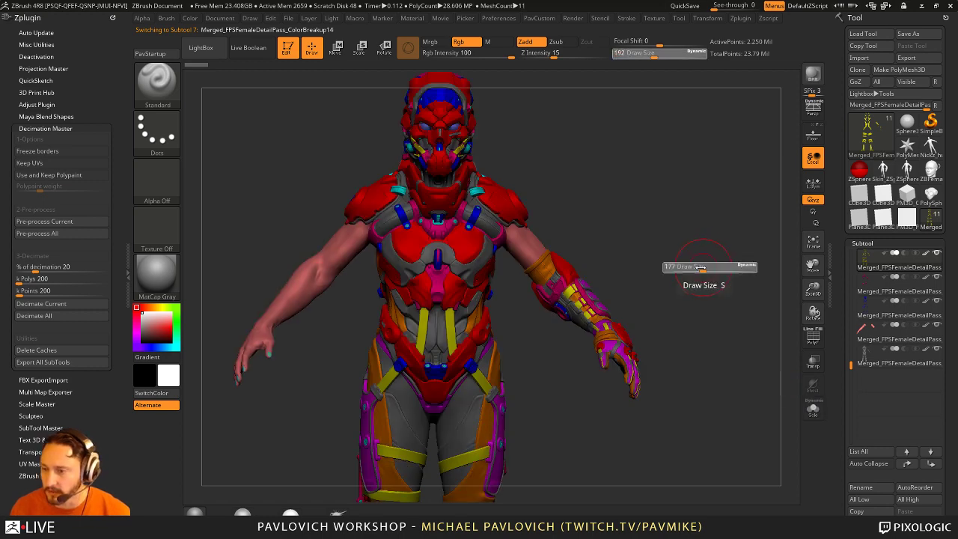
{"action": "mouse_move", "coordinate": [693, 258]}
{"action": "left_mouse_down"}
{"action": "mouse_move", "coordinate": [690, 280]}
{"action": "mouse_move", "coordinate": [668, 283]}
{"action": "left_mouse_up"}
{"action": "mouse_move", "coordinate": [676, 282]}
{"action": "left_mouse_down"}
{"action": "mouse_move", "coordinate": [737, 275]}
{"action": "mouse_move", "coordinate": [690, 290]}
{"action": "left_mouse_up"}
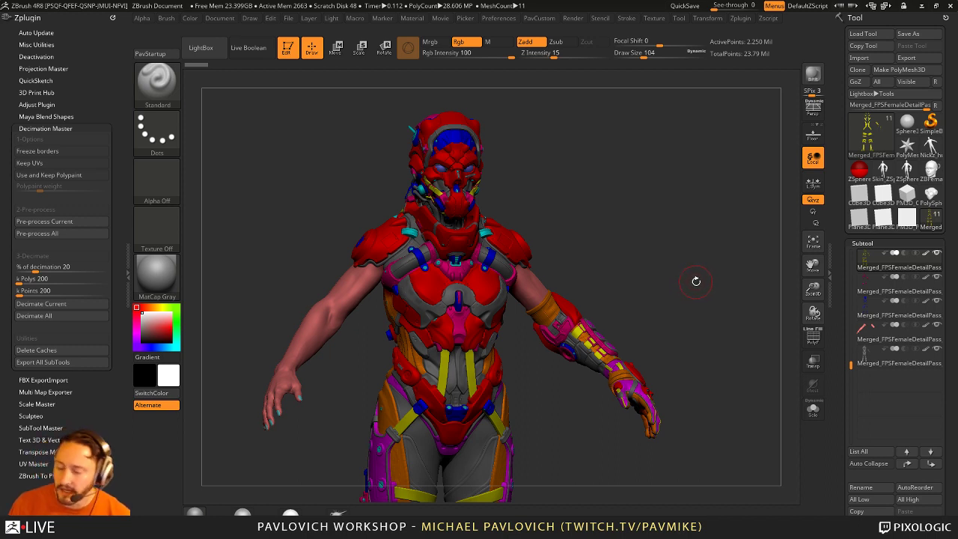
Step: Clear the canvas and draw a Cube3D primitive in Edit mode
{"action": "left_click", "coordinate": [288, 48]}
{"action": "key", "text": "ctrl+n"}
{"action": "left_click", "coordinate": [864, 173]}
{"action": "left_click", "coordinate": [870, 131]}
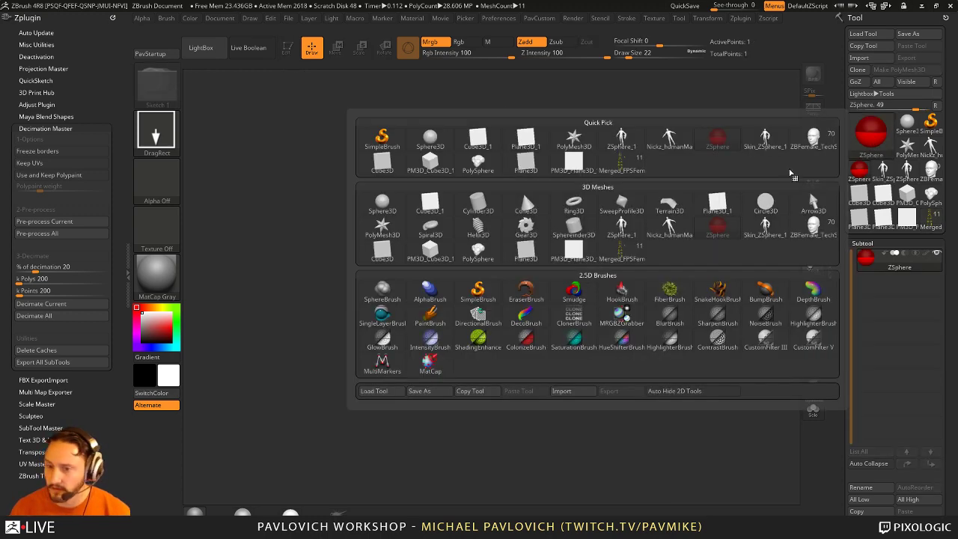
{"action": "left_click", "coordinate": [430, 203]}
{"action": "key", "text": "t"}
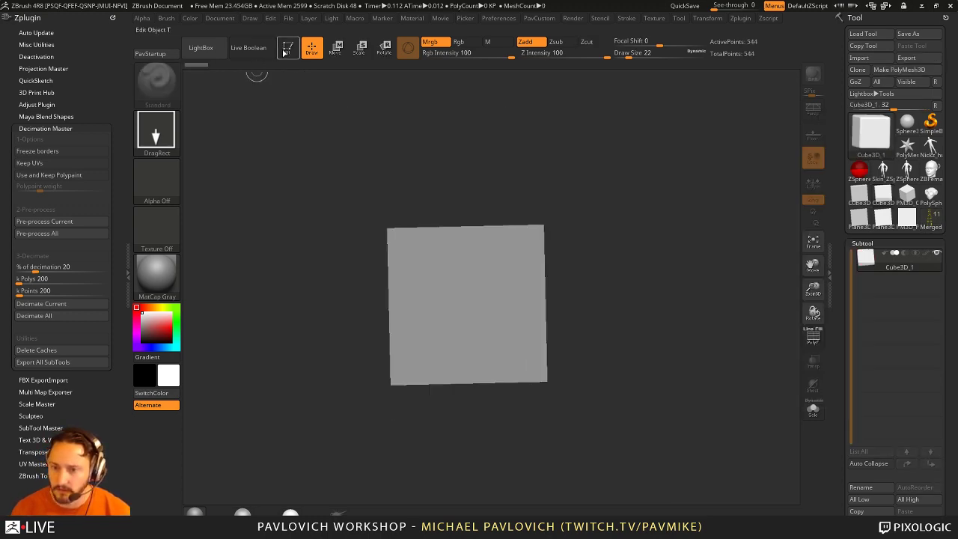
{"action": "left_click_drag", "start_coordinate": [430, 348], "coordinate": [641, 278]}
Step: Show the wireframe, Make PolyMesh3D, and Initialize it as a 26-point QCube
{"action": "left_click", "coordinate": [813, 338]}
{"action": "scroll", "coordinate": [891, 224], "scroll_direction": "down", "scroll_amount": 10}
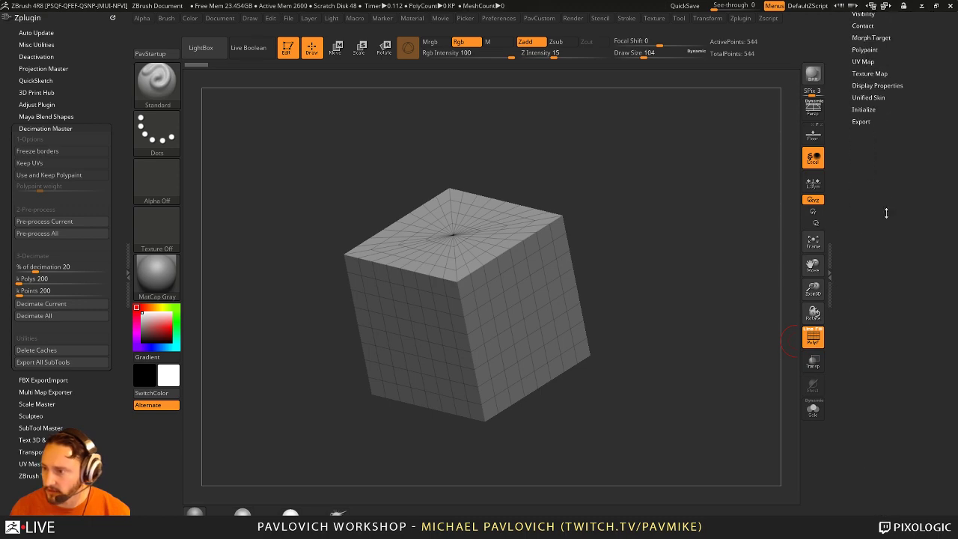
{"action": "left_click", "coordinate": [865, 108]}
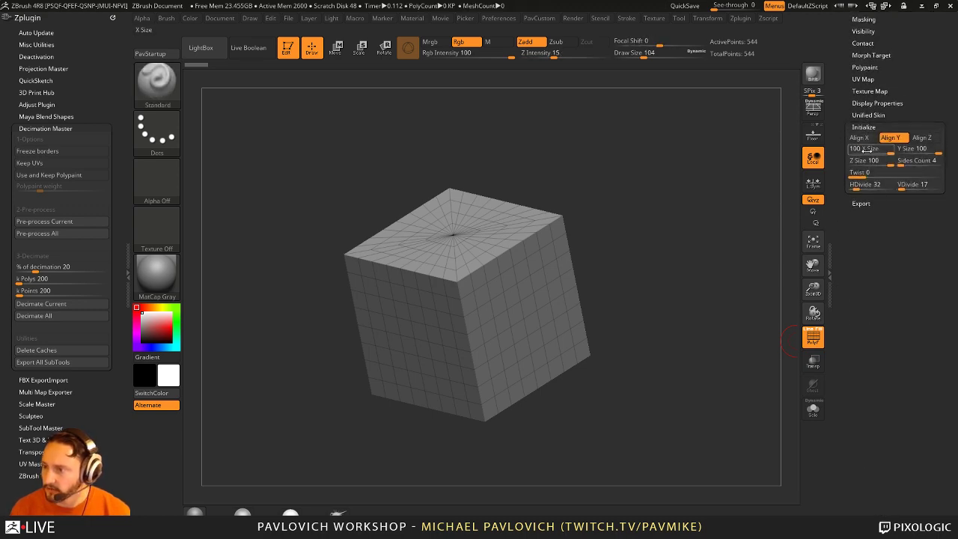
{"action": "left_click", "coordinate": [858, 137]}
{"action": "scroll", "coordinate": [890, 187], "scroll_direction": "up", "scroll_amount": 10}
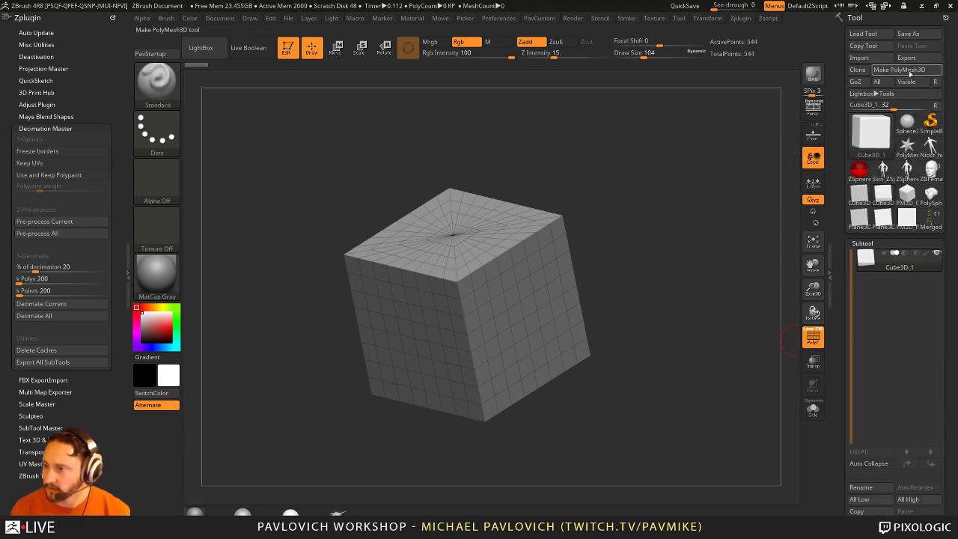
{"action": "scroll", "coordinate": [890, 224], "scroll_direction": "down", "scroll_amount": 10}
{"action": "left_click", "coordinate": [858, 270]}
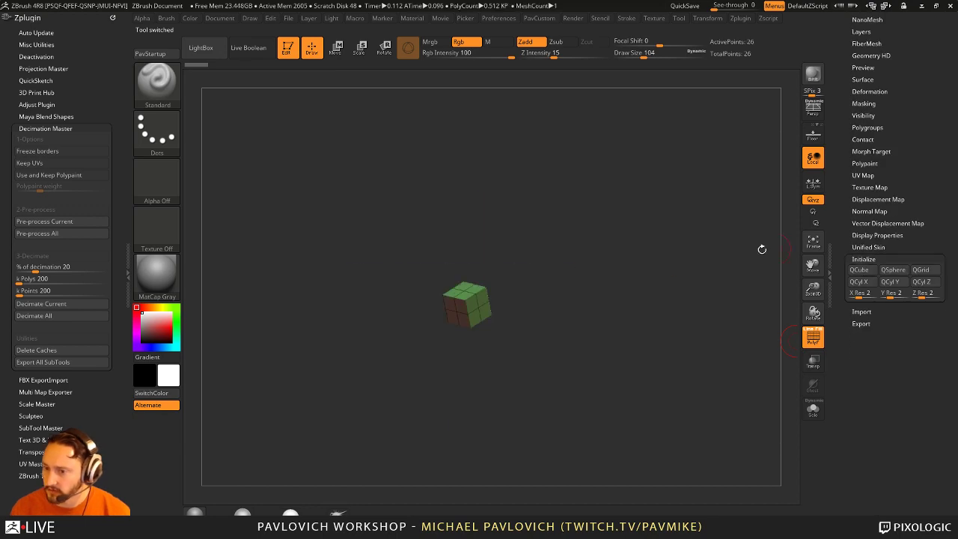
{"action": "left_click_drag", "start_coordinate": [672, 306], "coordinate": [772, 263]}
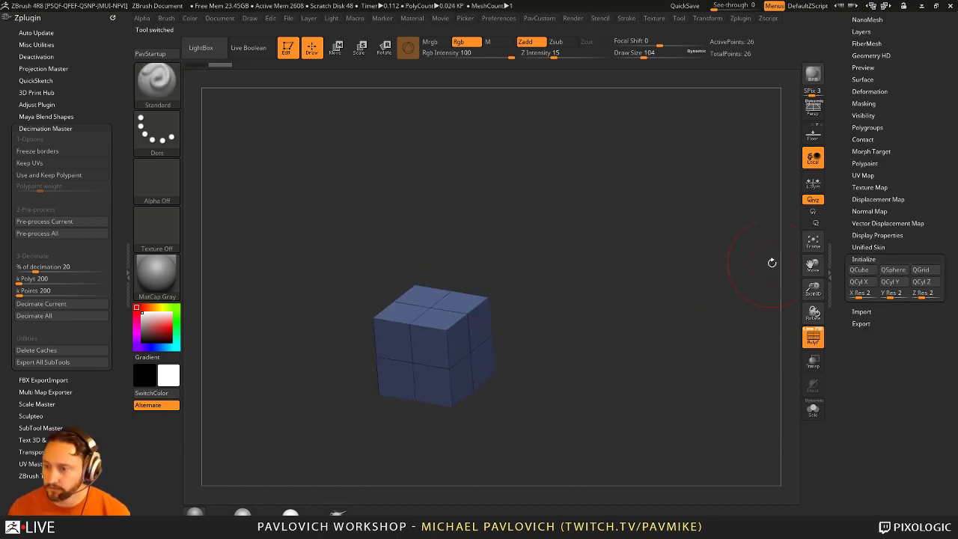
{"action": "scroll", "coordinate": [836, 238], "scroll_direction": "up", "scroll_amount": 3}
{"action": "scroll", "coordinate": [836, 314], "scroll_direction": "up", "scroll_amount": 10}
{"action": "scroll", "coordinate": [836, 319], "scroll_direction": "down", "scroll_amount": 3}
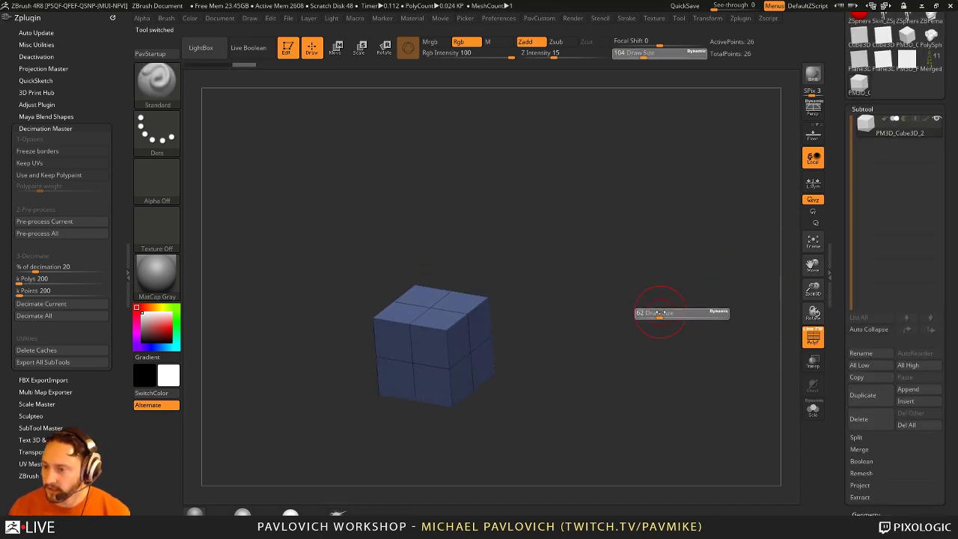
Step: Duplicate the cube with Transpose Move, offsetting the copy up and to the right
{"action": "key", "text": "w"}
{"action": "mouse_move", "coordinate": [663, 327]}
{"action": "left_mouse_down", "text": "shift"}
{"action": "mouse_move", "coordinate": [509, 291]}
{"action": "mouse_move", "coordinate": [545, 237]}
{"action": "mouse_move", "coordinate": [528, 222]}
{"action": "mouse_move", "coordinate": [694, 269]}
{"action": "mouse_move", "coordinate": [603, 310]}
{"action": "left_mouse_up", "text": "shift"}
{"action": "key", "text": "q"}
{"action": "left_click_drag", "start_coordinate": [622, 274], "coordinate": [636, 263]}
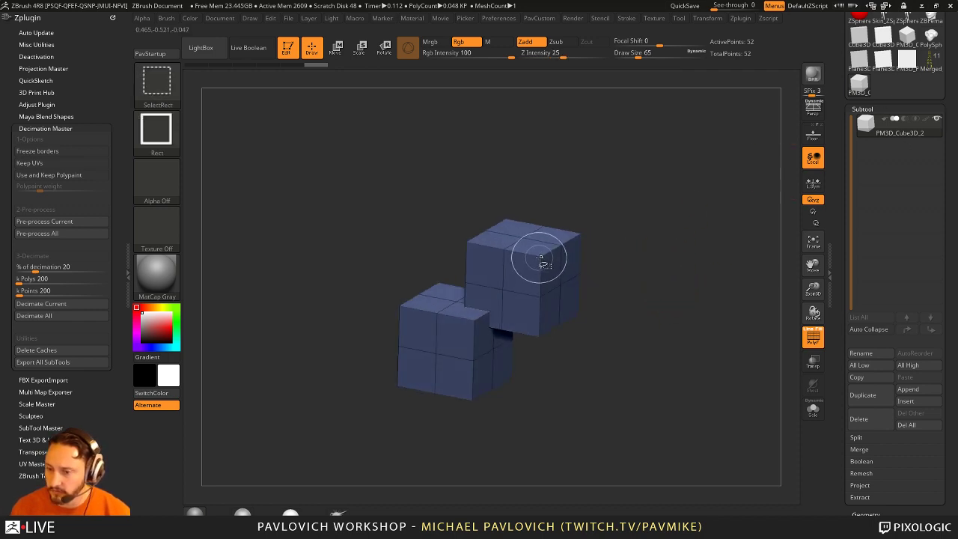
Step: Isolate the upper cube, give it its own polygroup with Ctrl+W, then unhide all
{"action": "left_click_drag", "start_coordinate": [635, 203], "coordinate": [539, 281], "text": "ctrl+shift"}
{"action": "left_click", "coordinate": [677, 307], "text": "ctrl+shift"}
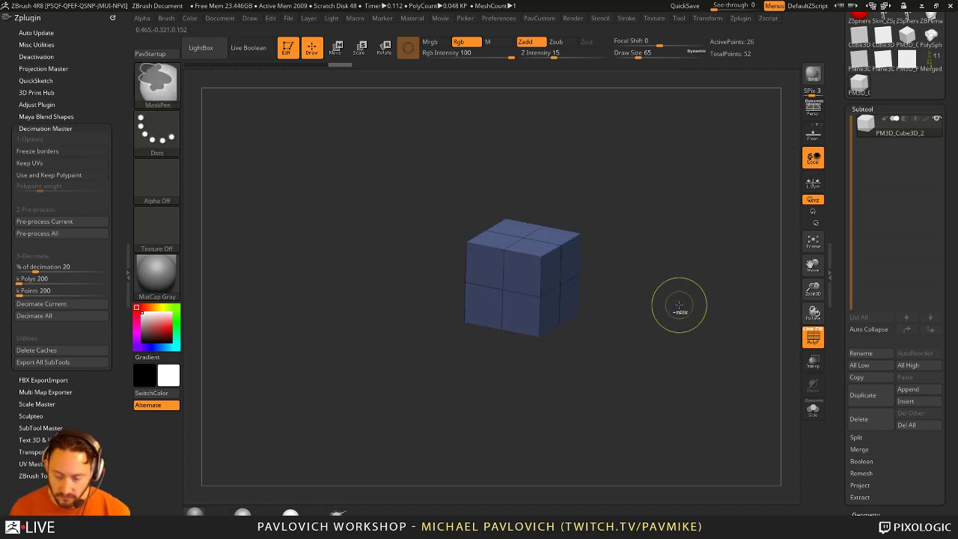
{"action": "key", "text": "ctrl+w"}
{"action": "left_click", "coordinate": [700, 291], "text": "ctrl+shift"}
{"action": "left_click_drag", "start_coordinate": [701, 291], "coordinate": [681, 301]}
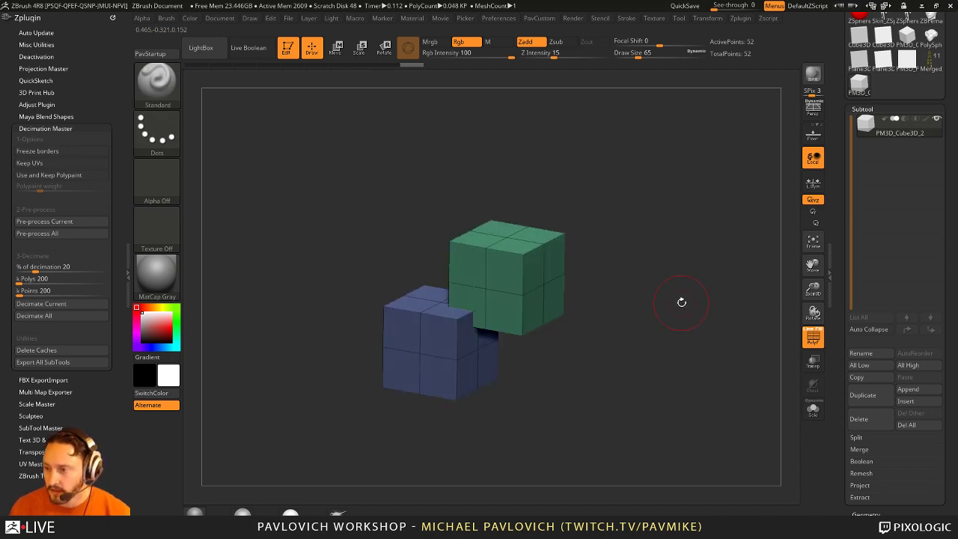
Step: Hide the lower cube, Split Hidden into its own subtool, and select that subtool
{"action": "left_click", "coordinate": [526, 252], "text": "ctrl+shift"}
{"action": "key", "text": "space"}
{"action": "left_click", "coordinate": [725, 280]}
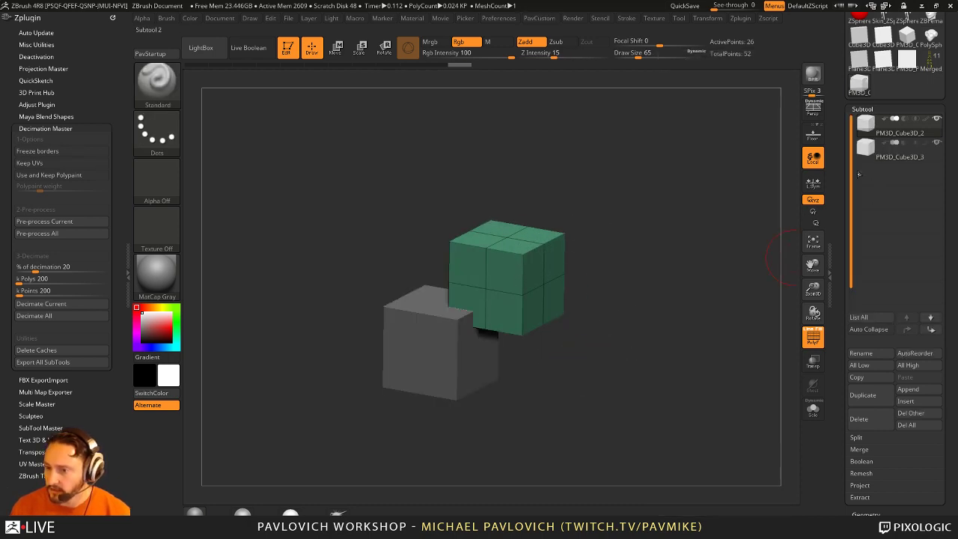
{"action": "key", "text": "alt+Down"}
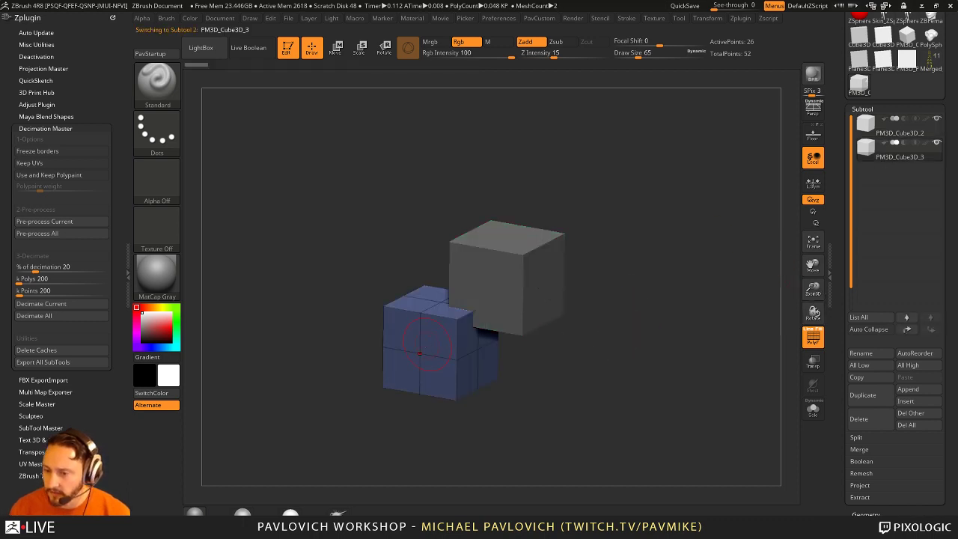
{"action": "left_click_drag", "start_coordinate": [459, 339], "coordinate": [662, 344]}
{"action": "key", "text": "shift+f"}
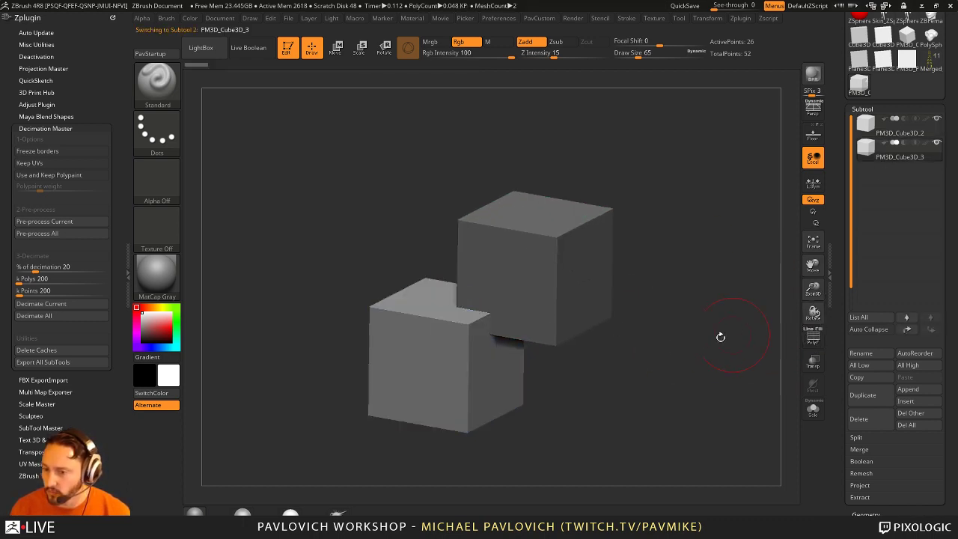
{"action": "left_click_drag", "start_coordinate": [720, 337], "coordinate": [630, 358]}
{"action": "key", "text": "shift+f"}
{"action": "key", "text": "space"}
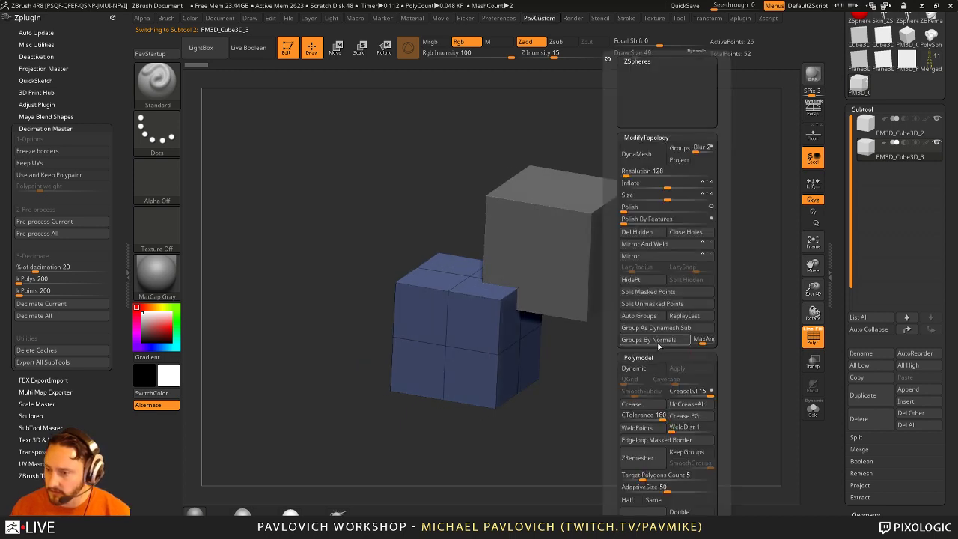
Step: Regroup faces by normals, switch to ZModeler, and set the action to PolyGroup / A Single Poly
{"action": "left_click", "coordinate": [648, 340]}
{"action": "left_click_drag", "start_coordinate": [658, 342], "coordinate": [645, 370]}
{"action": "key", "text": "b"}
{"action": "key", "text": "z"}
{"action": "key", "text": "m"}
{"action": "key", "text": "space"}
{"action": "key", "text": "space"}
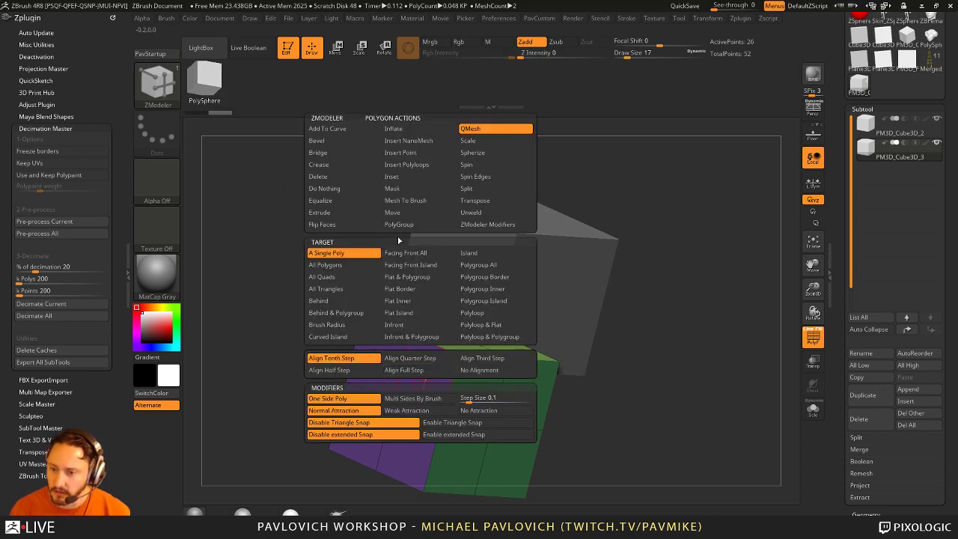
{"action": "left_click", "coordinate": [399, 223]}
{"action": "left_click_drag", "start_coordinate": [654, 335], "coordinate": [419, 318]}
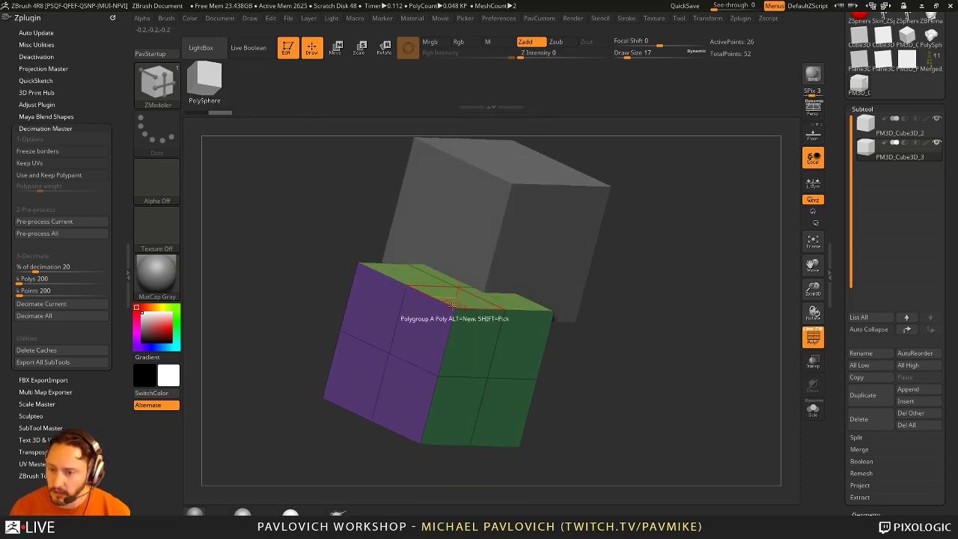
Step: Test-paint right-face polygons purple, toggle Polyframe, and undo the changes
{"action": "left_click", "coordinate": [423, 331]}
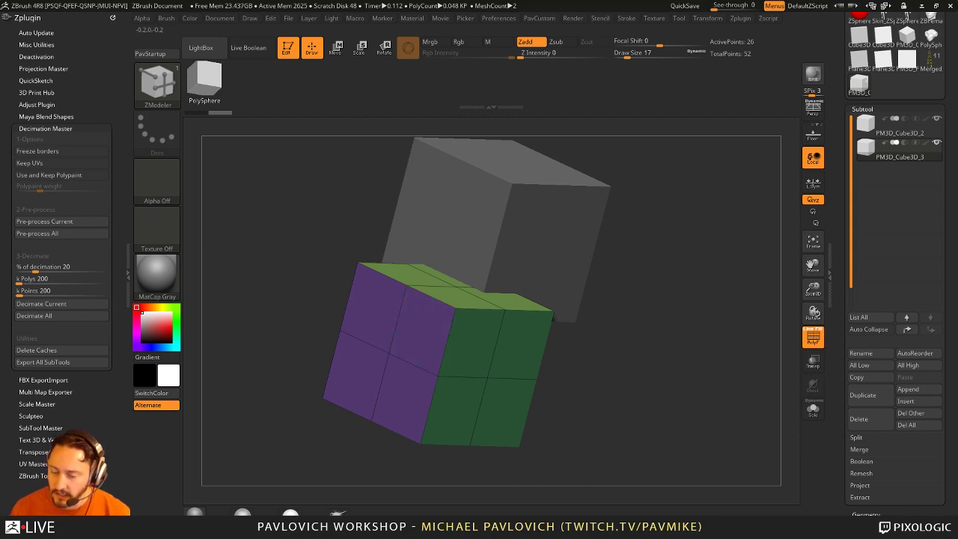
{"action": "left_click", "coordinate": [470, 344]}
{"action": "left_click", "coordinate": [521, 345]}
{"action": "left_click", "coordinate": [505, 412]}
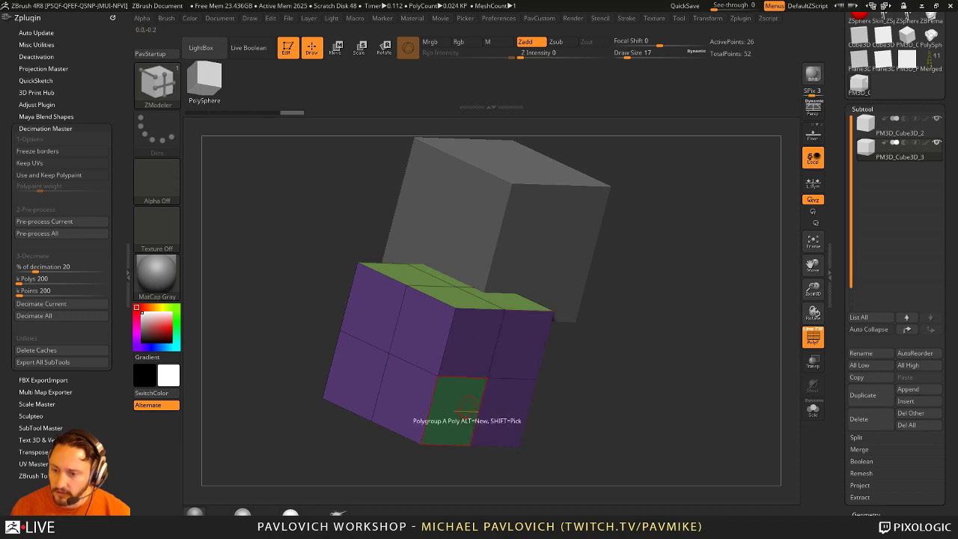
{"action": "left_click", "coordinate": [455, 410]}
{"action": "left_click_drag", "start_coordinate": [599, 406], "coordinate": [740, 392]}
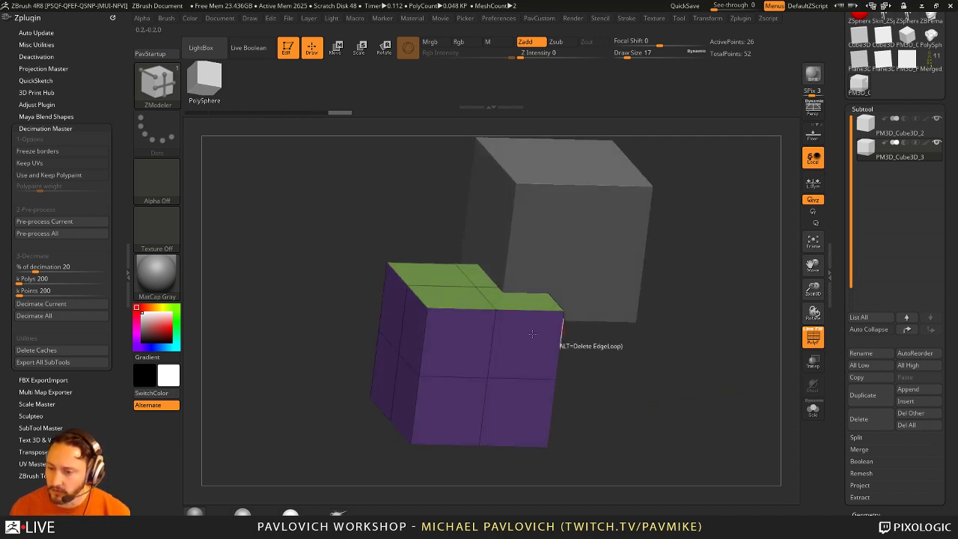
{"action": "key", "text": "shift+f"}
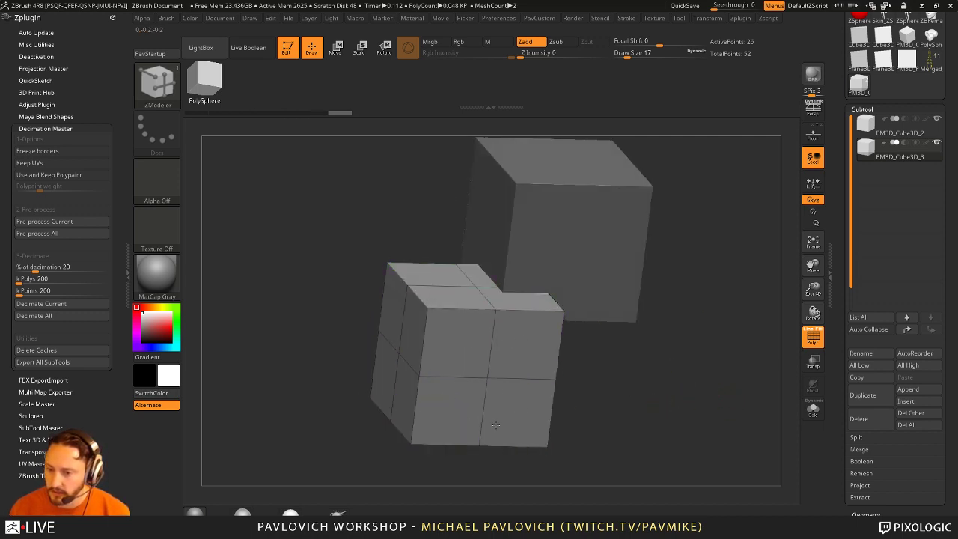
{"action": "left_click_drag", "start_coordinate": [636, 392], "coordinate": [651, 372]}
{"action": "key", "text": "shift+f"}
{"action": "key", "text": "ctrl+z"}
{"action": "key", "text": "ctrl+z"}
{"action": "key", "text": "ctrl+z"}
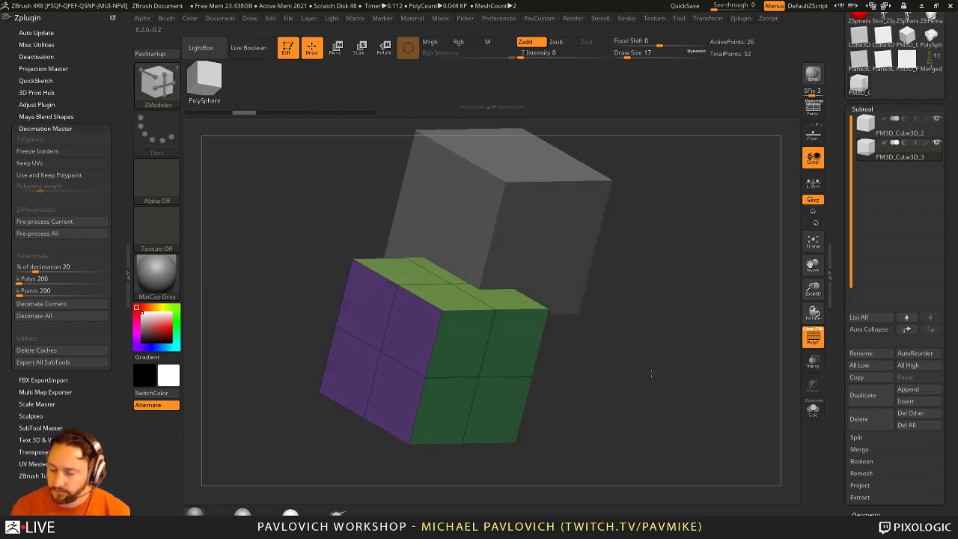
{"action": "key", "text": "ctrl+z"}
Step: Try new-polygroup and purple repaints on front polygons, undoing each test
{"action": "left_click", "coordinate": [411, 337]}
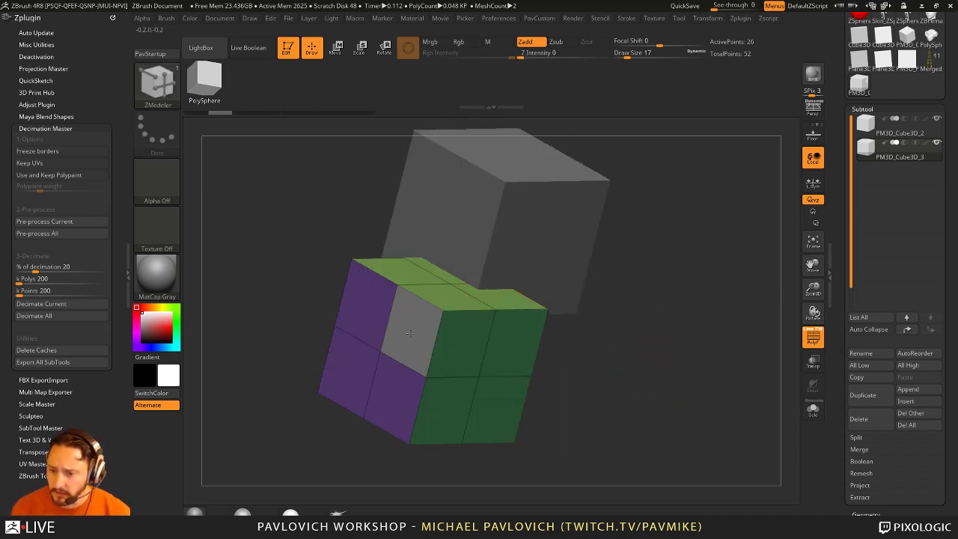
{"action": "left_click", "coordinate": [369, 329]}
{"action": "key", "text": "ctrl+z"}
{"action": "key", "text": "ctrl+z"}
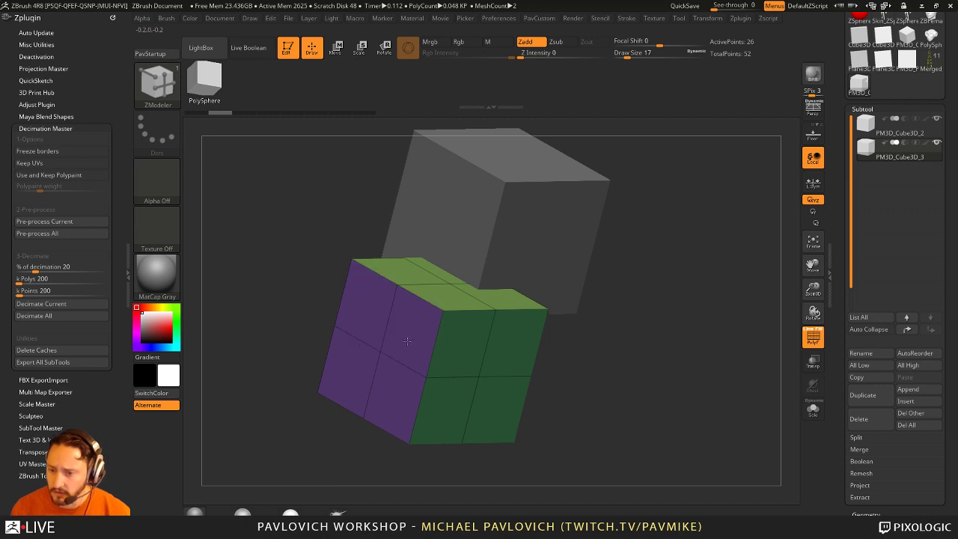
{"action": "left_click", "coordinate": [460, 343]}
{"action": "left_click", "coordinate": [513, 343]}
{"action": "left_click", "coordinate": [470, 410]}
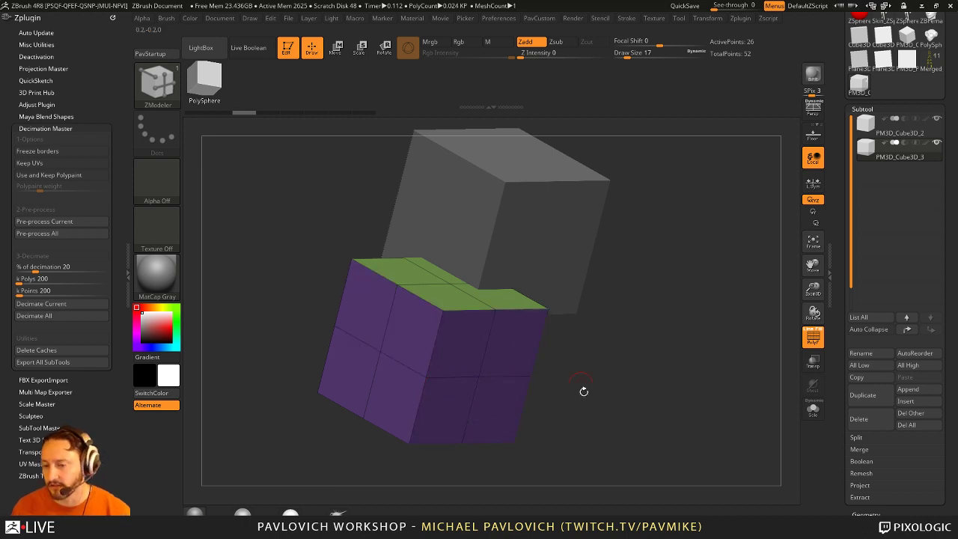
{"action": "key", "text": "ctrl+z"}
{"action": "key", "text": "ctrl+z"}
{"action": "key", "text": "ctrl+z"}
{"action": "key", "text": "ctrl+z"}
{"action": "left_click_drag", "start_coordinate": [635, 344], "coordinate": [634, 310]}
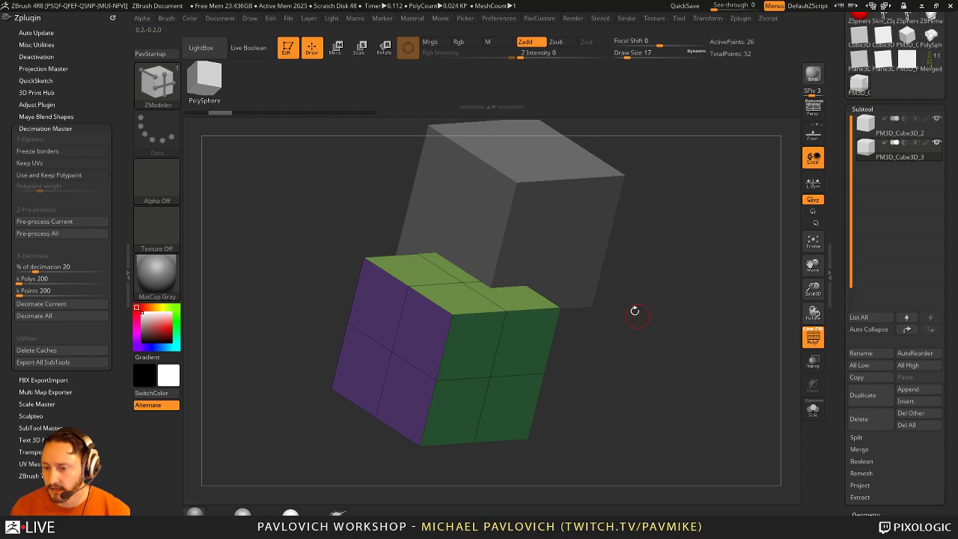
{"action": "left_click", "coordinate": [421, 335]}
{"action": "key", "text": "ctrl+z"}
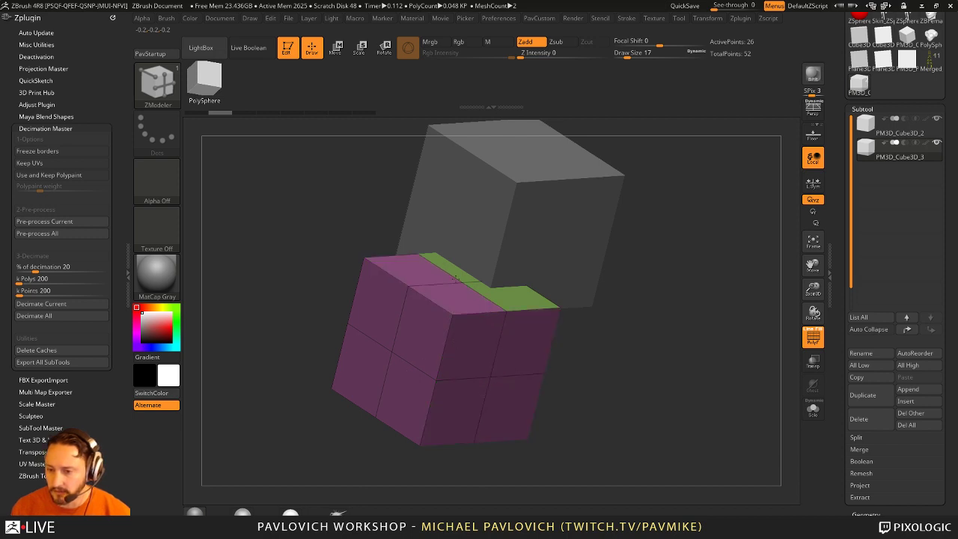
Step: Restore the original face polygroups, test a violet polygon on the green face, and undo
{"action": "key", "text": "ctrl+shift+z"}
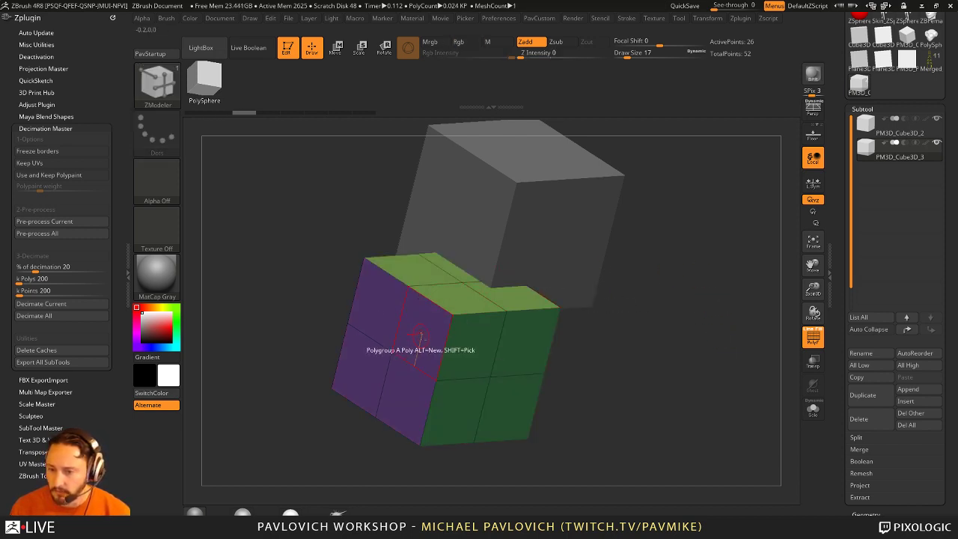
{"action": "left_click", "coordinate": [477, 335]}
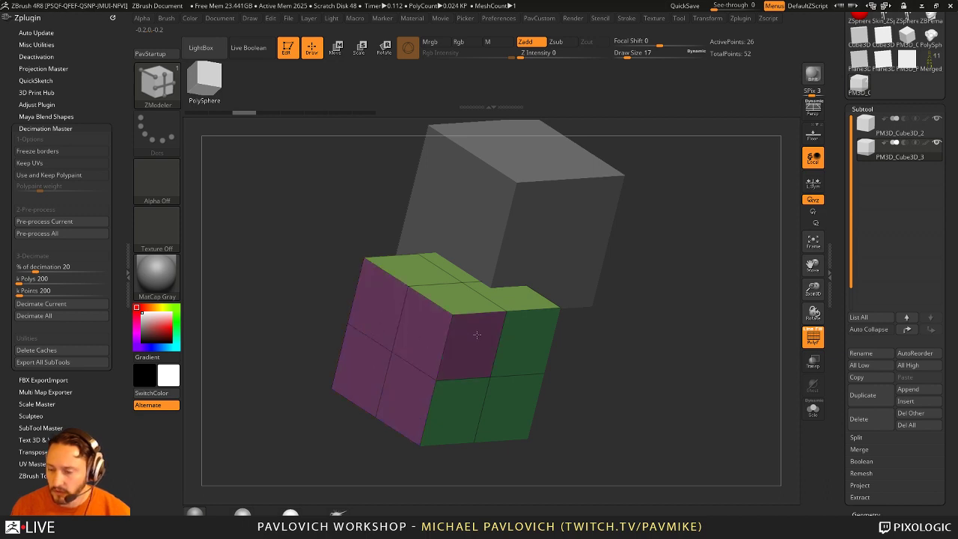
{"action": "key", "text": "ctrl+z"}
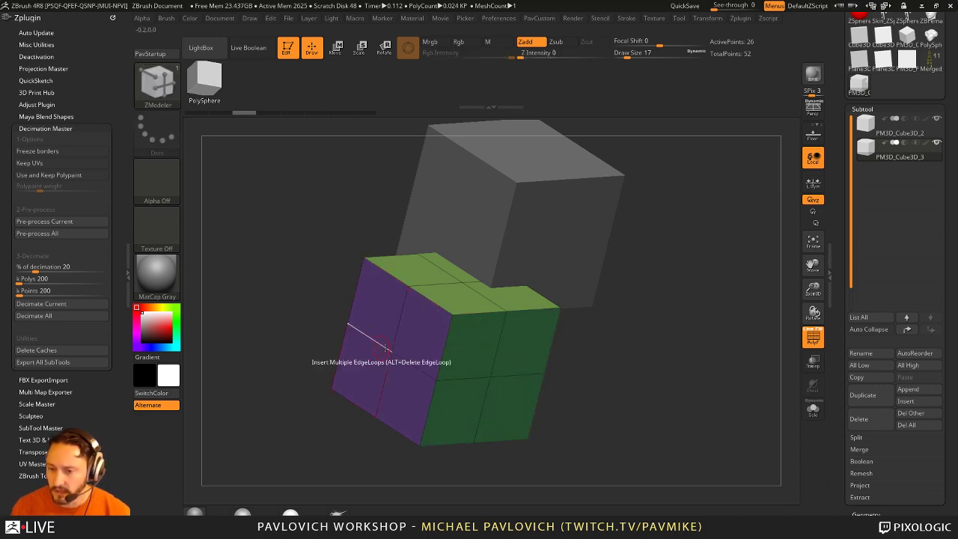
Step: Pick ZModeler PolyGroup and paint the front cube's top and right faces purple
{"action": "key", "text": "space"}
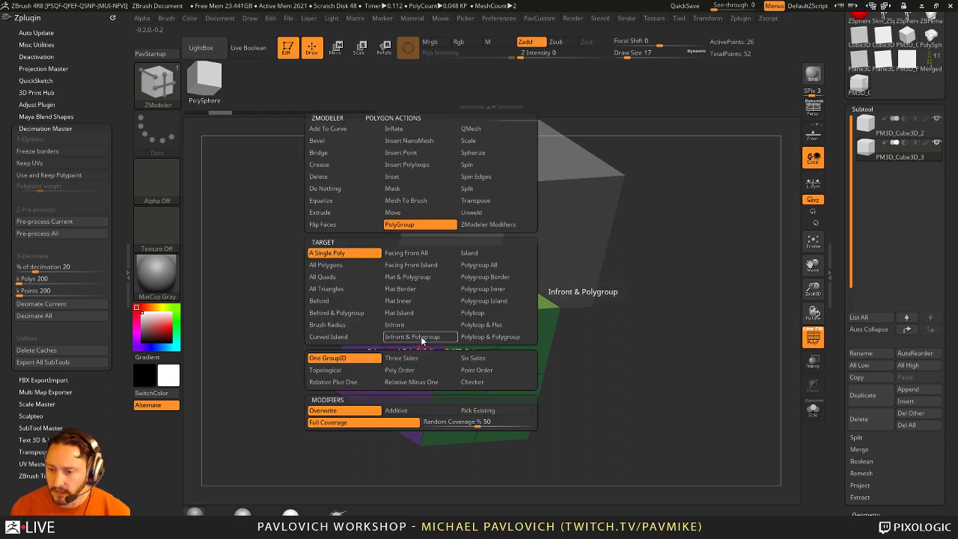
{"action": "left_click", "coordinate": [428, 226]}
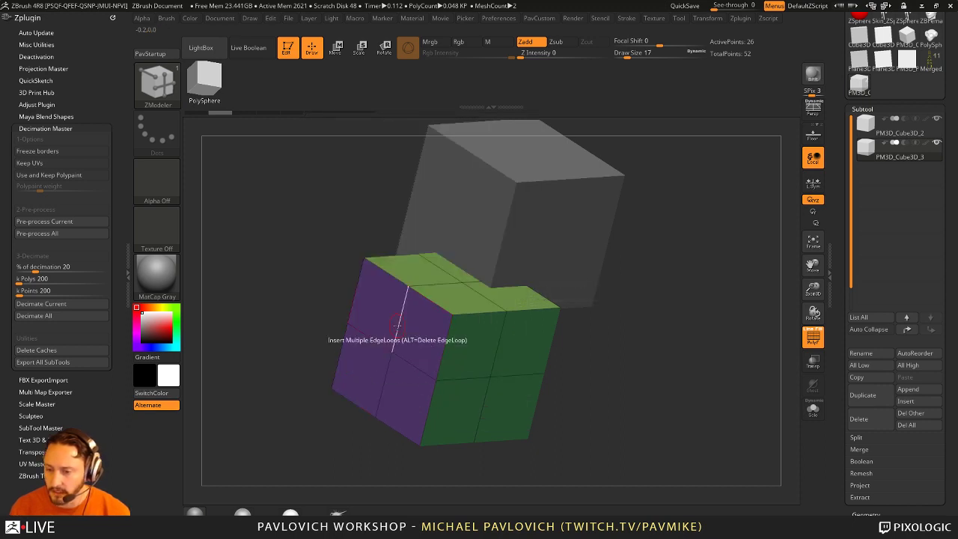
{"action": "left_click", "coordinate": [417, 334]}
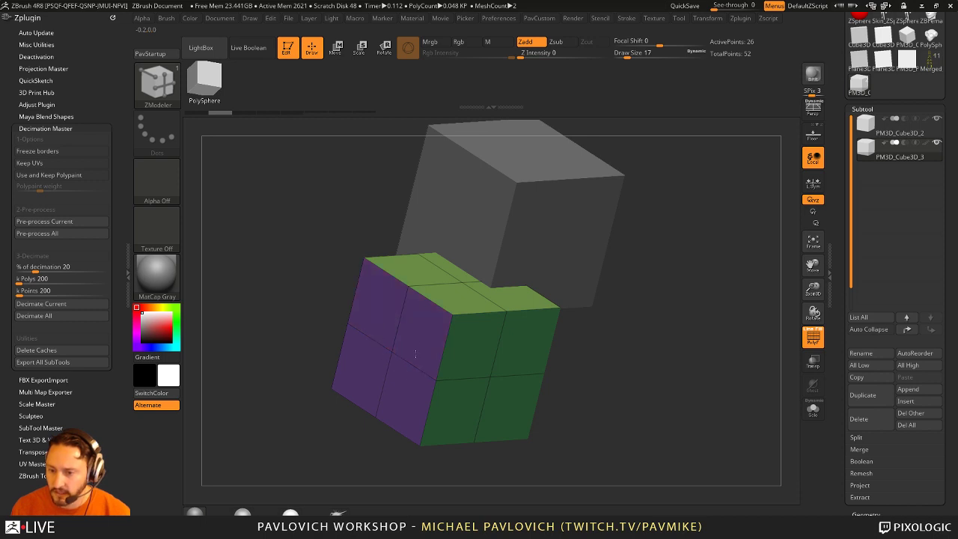
{"action": "mouse_move", "coordinate": [415, 341]}
{"action": "left_mouse_down"}
{"action": "mouse_move", "coordinate": [430, 288]}
{"action": "mouse_move", "coordinate": [478, 314]}
{"action": "mouse_move", "coordinate": [482, 374]}
{"action": "mouse_move", "coordinate": [457, 412]}
{"action": "left_mouse_up"}
{"action": "left_click_drag", "start_coordinate": [622, 390], "coordinate": [609, 285]}
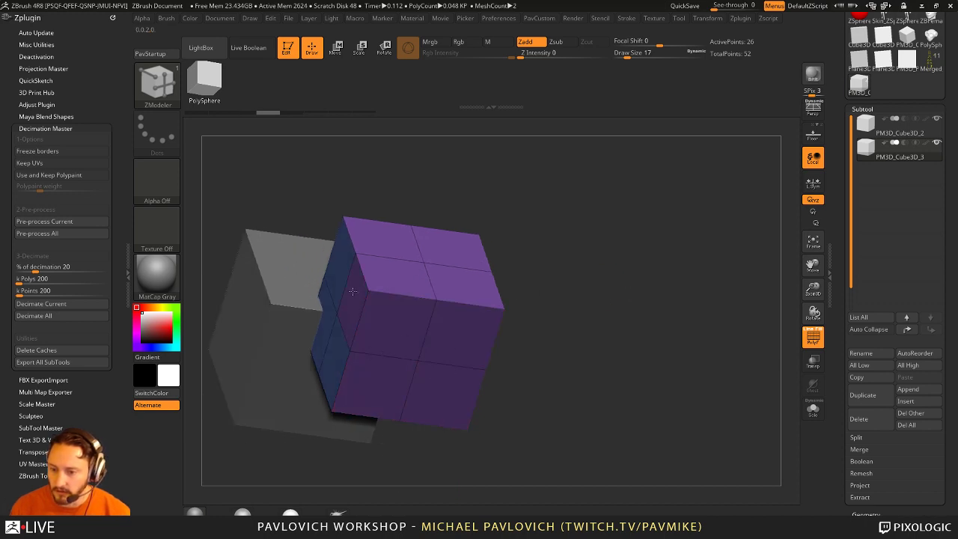
{"action": "left_click_drag", "start_coordinate": [569, 344], "coordinate": [569, 300]}
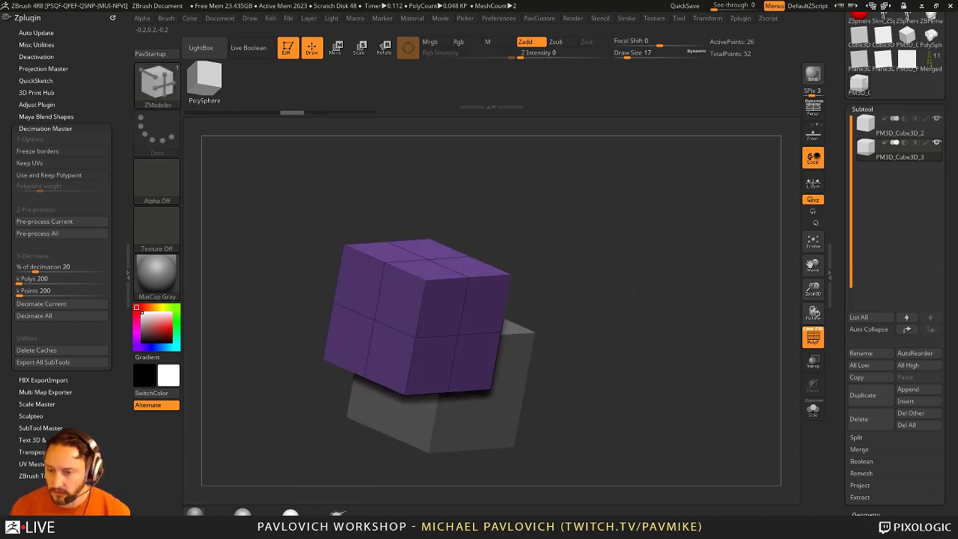
{"action": "left_click_drag", "start_coordinate": [629, 307], "coordinate": [573, 269]}
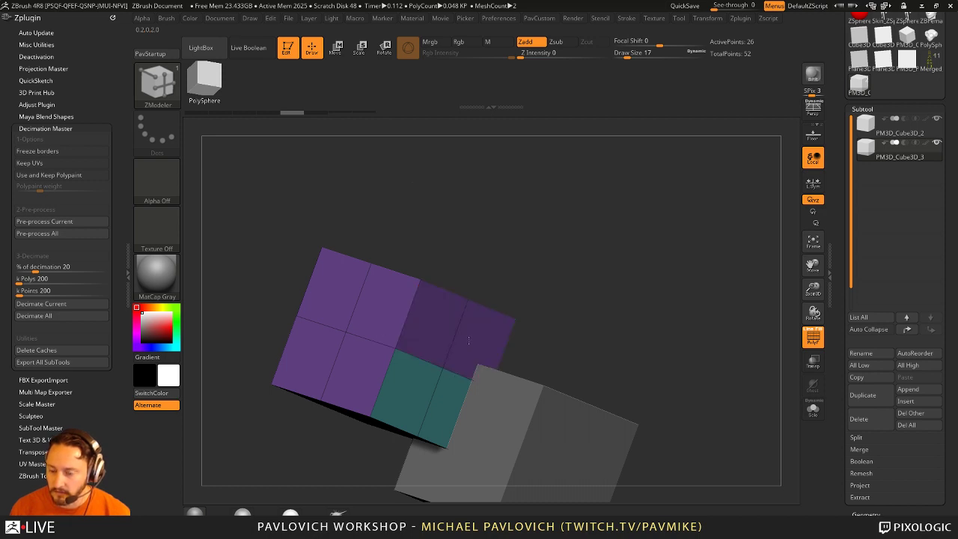
Step: Paint the cube's remaining faces teal, then turn two teal faces back to purple
{"action": "mouse_move", "coordinate": [468, 341]}
{"action": "left_mouse_down"}
{"action": "mouse_move", "coordinate": [459, 325]}
{"action": "mouse_move", "coordinate": [381, 296]}
{"action": "mouse_move", "coordinate": [338, 316]}
{"action": "left_mouse_up"}
{"action": "mouse_move", "coordinate": [616, 264]}
{"action": "left_mouse_down"}
{"action": "mouse_move", "coordinate": [594, 247]}
{"action": "mouse_move", "coordinate": [633, 205]}
{"action": "mouse_move", "coordinate": [653, 255]}
{"action": "mouse_move", "coordinate": [596, 207]}
{"action": "mouse_move", "coordinate": [558, 249]}
{"action": "mouse_move", "coordinate": [636, 234]}
{"action": "mouse_move", "coordinate": [710, 252]}
{"action": "mouse_move", "coordinate": [630, 294]}
{"action": "mouse_move", "coordinate": [638, 330]}
{"action": "mouse_move", "coordinate": [627, 319]}
{"action": "mouse_move", "coordinate": [629, 264]}
{"action": "mouse_move", "coordinate": [636, 278]}
{"action": "mouse_move", "coordinate": [584, 300]}
{"action": "left_mouse_up"}
{"action": "left_click_drag", "start_coordinate": [524, 284], "coordinate": [612, 310]}
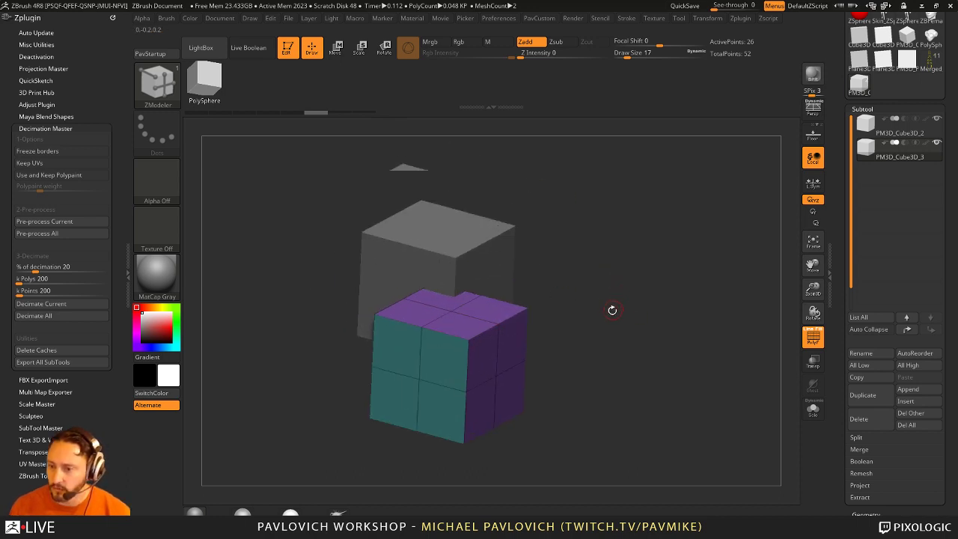
{"action": "left_click", "coordinate": [498, 361]}
{"action": "left_click_drag", "start_coordinate": [562, 359], "coordinate": [479, 364]}
{"action": "left_click", "coordinate": [479, 364]}
{"action": "left_click_drag", "start_coordinate": [584, 351], "coordinate": [441, 310]}
Step: Switch to the other cube subtool and repaint its front, top and side faces purple
{"action": "key", "text": "alt+Up"}
{"action": "left_click", "coordinate": [458, 307]}
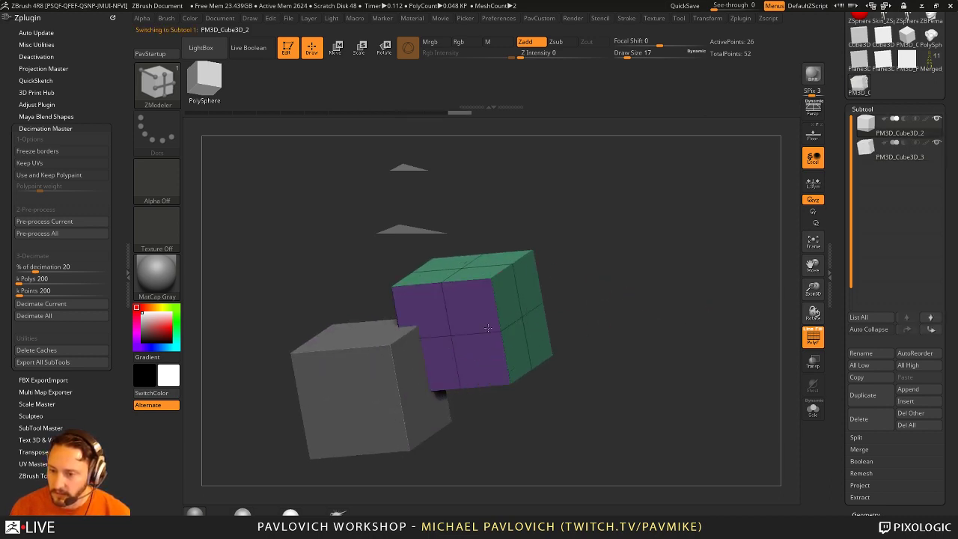
{"action": "left_click", "coordinate": [500, 267]}
{"action": "left_click", "coordinate": [524, 318]}
{"action": "left_click_drag", "start_coordinate": [584, 419], "coordinate": [523, 315]}
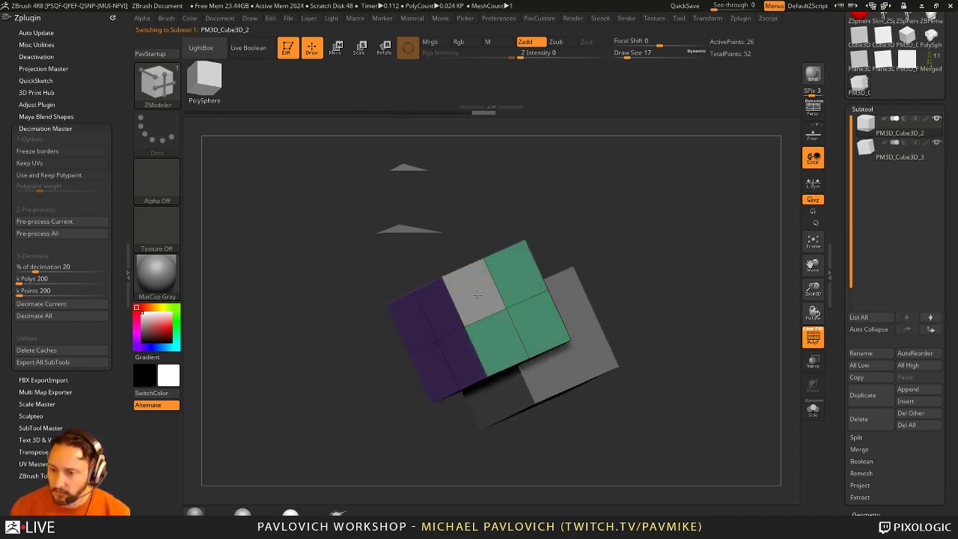
{"action": "left_click", "coordinate": [525, 301]}
{"action": "left_click", "coordinate": [525, 302]}
{"action": "left_click_drag", "start_coordinate": [568, 426], "coordinate": [498, 386]}
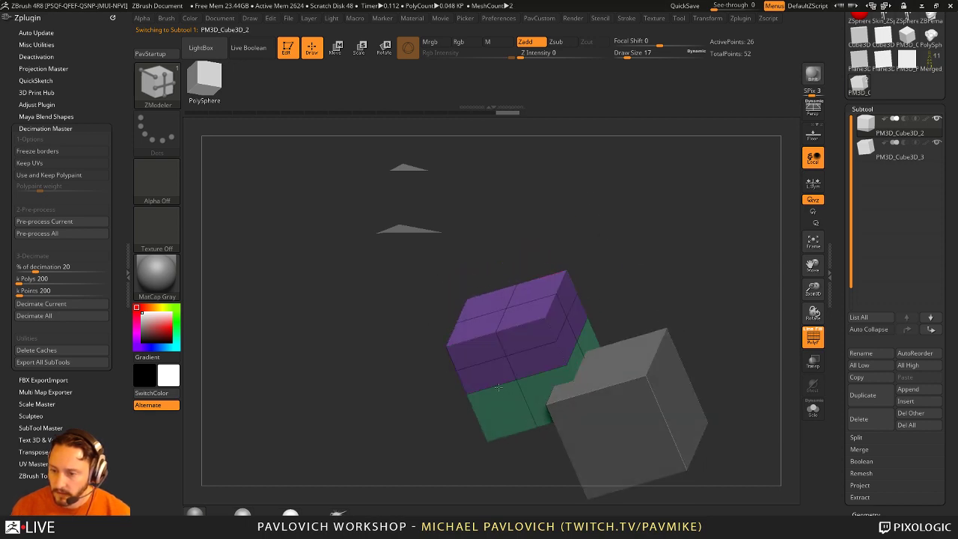
{"action": "left_click", "coordinate": [550, 367], "text": "alt"}
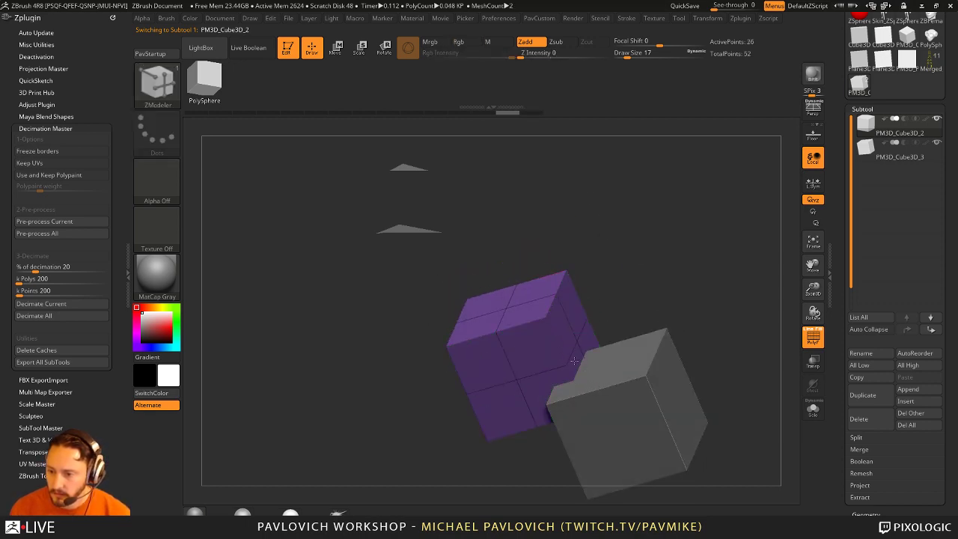
{"action": "left_click_drag", "start_coordinate": [726, 329], "coordinate": [710, 265]}
Step: Make PM3D_Cube3D_2 active and merge the two cube subtools down
{"action": "left_click", "coordinate": [475, 384]}
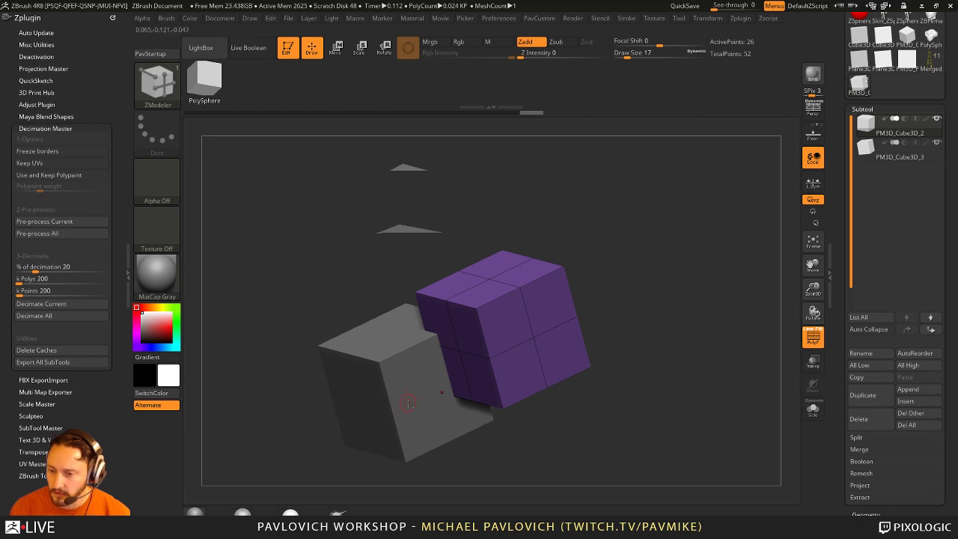
{"action": "left_click", "coordinate": [476, 384], "text": "alt"}
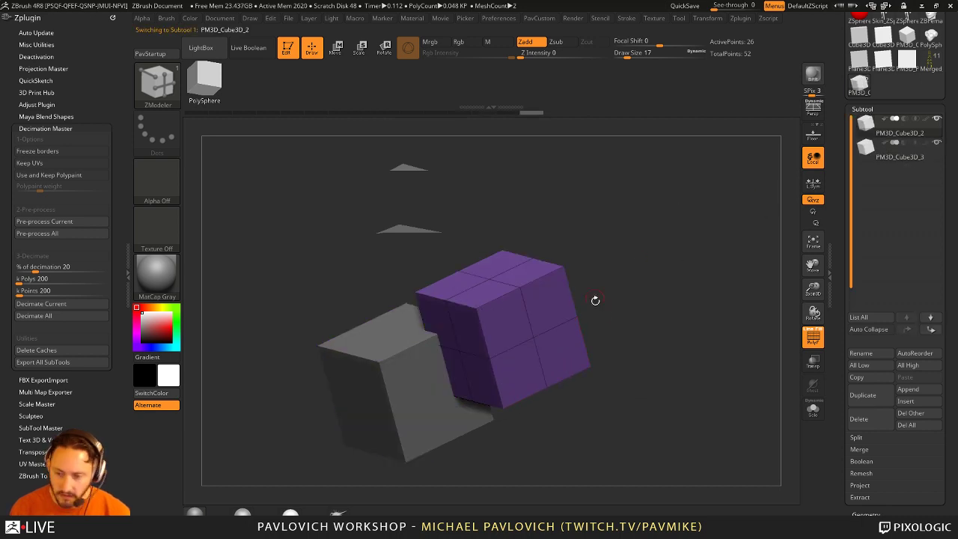
{"action": "key", "text": "ctrl"}
{"action": "key", "text": "Delete"}
Step: Confirm the merge and switch to the Move brush with B, M, V
{"action": "left_click", "coordinate": [633, 342]}
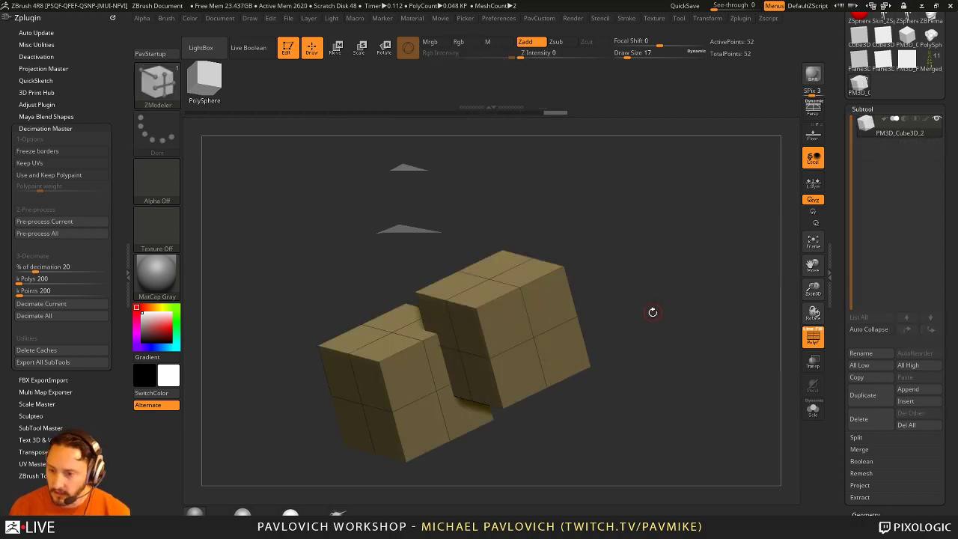
{"action": "left_click_drag", "start_coordinate": [646, 321], "coordinate": [554, 307]}
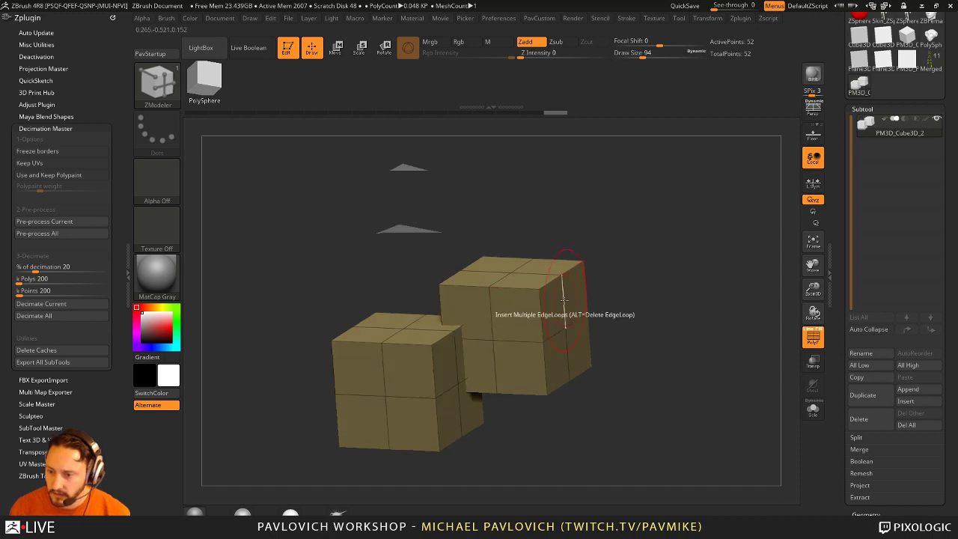
{"action": "key", "text": "b"}
{"action": "key", "text": "m"}
{"action": "key", "text": "v"}
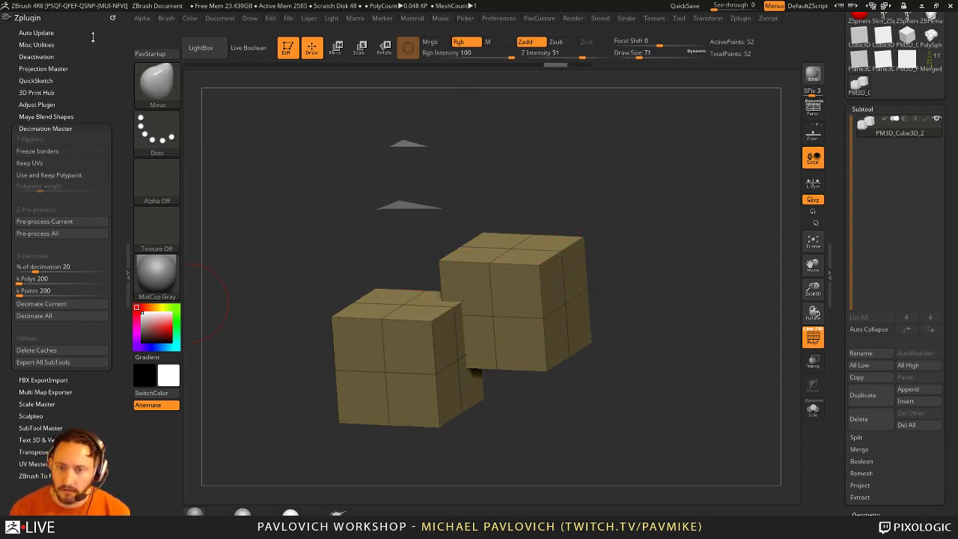
Step: Dock the Brush palette in the left tray, set Mask By Polygroups to 100, then test-pull and undo
{"action": "left_click", "coordinate": [111, 17]}
{"action": "left_click", "coordinate": [166, 18]}
{"action": "left_click", "coordinate": [160, 23]}
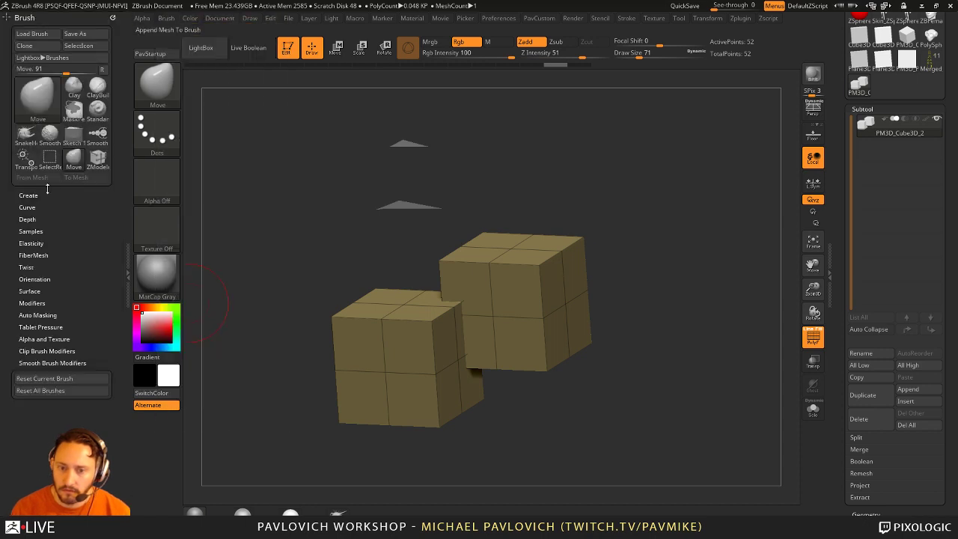
{"action": "key", "text": "shift"}
{"action": "left_click", "coordinate": [37, 315]}
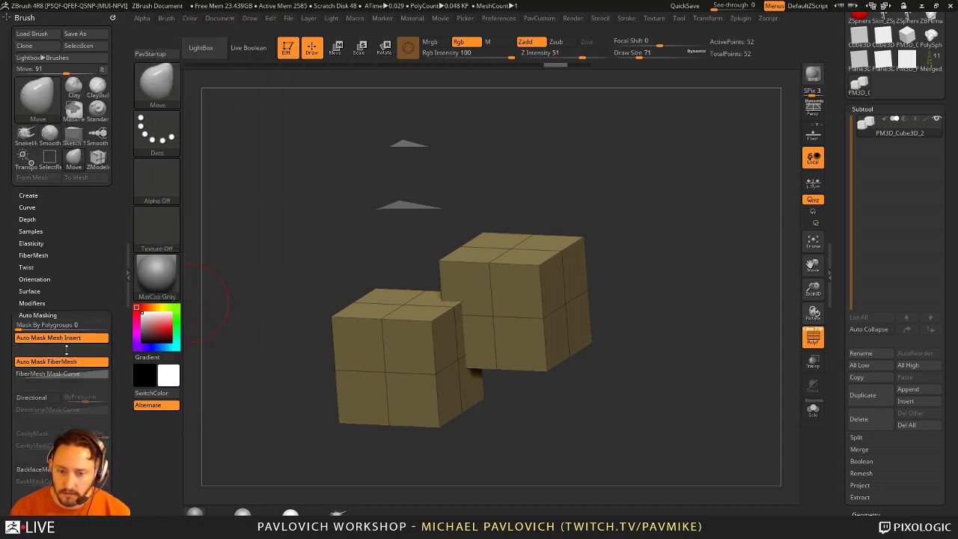
{"action": "left_click_drag", "start_coordinate": [448, 281], "coordinate": [468, 270]}
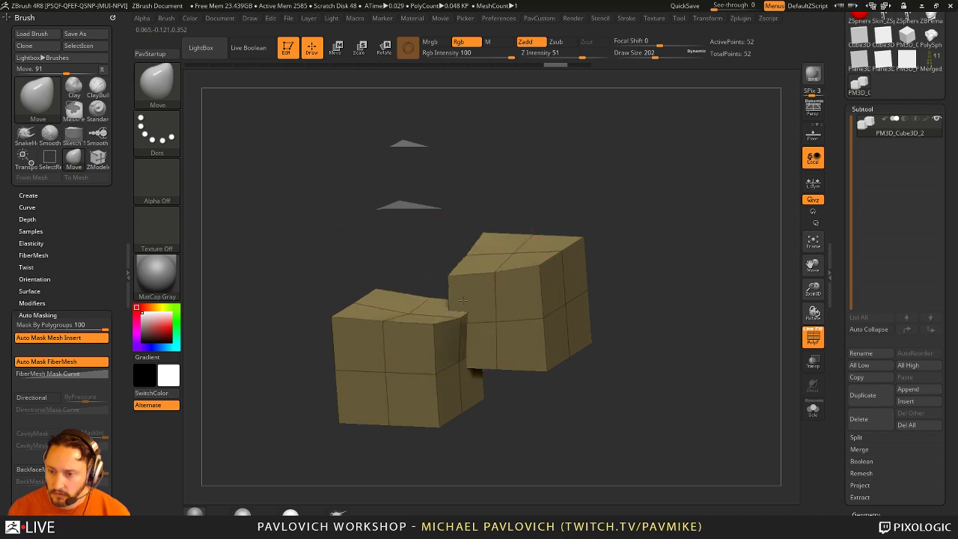
{"action": "key", "text": "ctrl+z"}
{"action": "mouse_move", "coordinate": [670, 279]}
{"action": "left_mouse_down"}
{"action": "mouse_move", "coordinate": [652, 284]}
{"action": "mouse_move", "coordinate": [719, 223]}
{"action": "mouse_move", "coordinate": [690, 279]}
{"action": "mouse_move", "coordinate": [672, 292]}
{"action": "mouse_move", "coordinate": [585, 316]}
{"action": "mouse_move", "coordinate": [647, 303]}
{"action": "mouse_move", "coordinate": [619, 276]}
{"action": "left_mouse_up"}
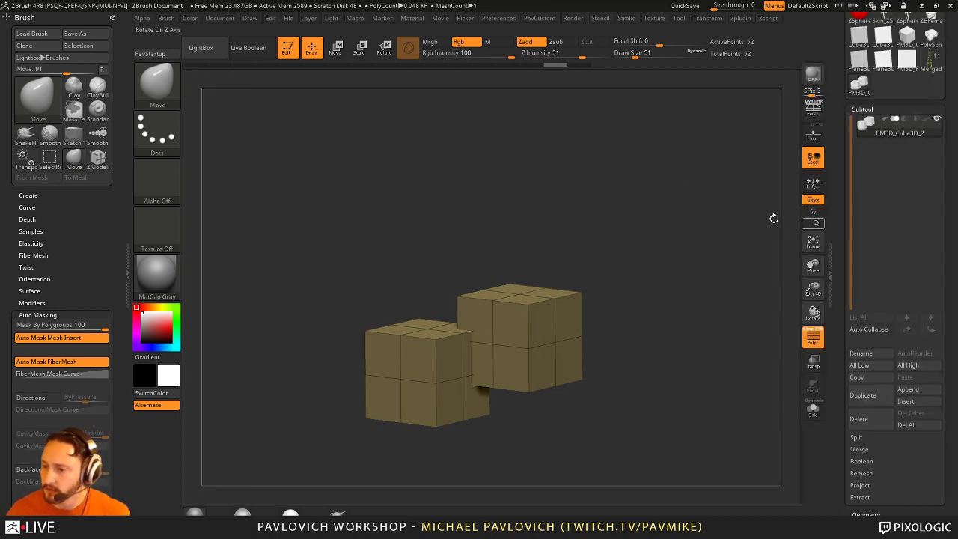
Step: Clear the cubes from the canvas and draw the PolyMesh3D star
{"action": "key", "text": "t"}
{"action": "key", "text": "ctrl+n"}
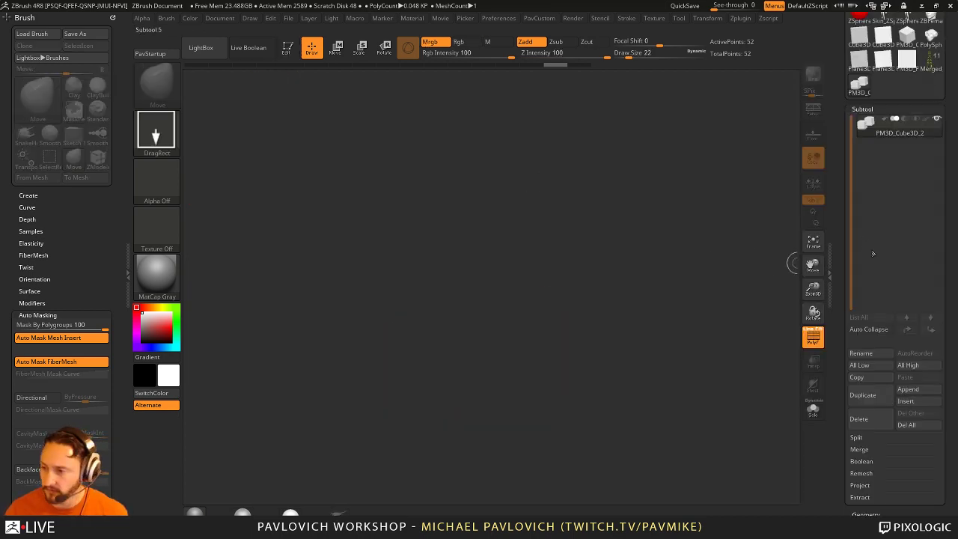
{"action": "left_click_drag", "start_coordinate": [841, 256], "coordinate": [699, 294]}
{"action": "key", "text": "bracketright"}
{"action": "key", "text": "bracketright"}
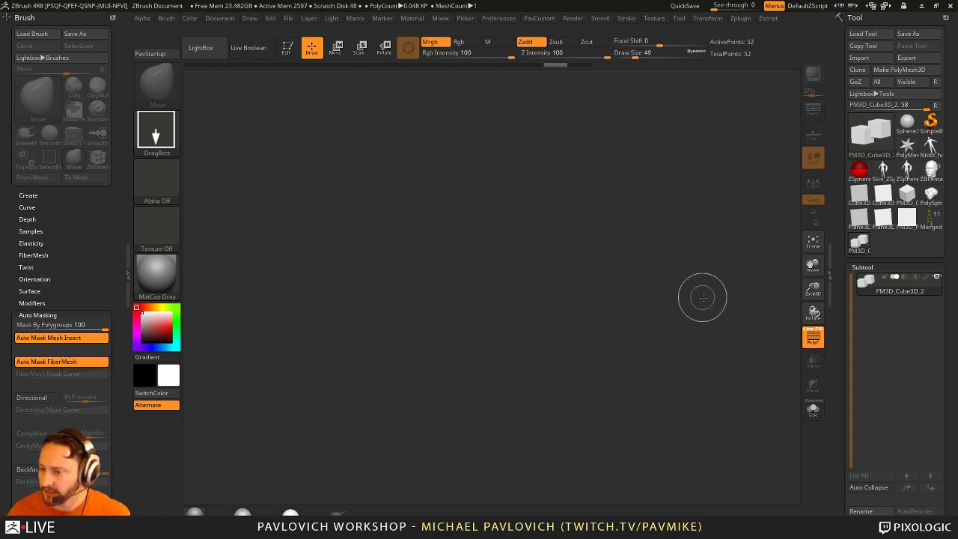
{"action": "key", "text": "bracketright"}
{"action": "key", "text": "bracketright"}
{"action": "key", "text": "bracketright"}
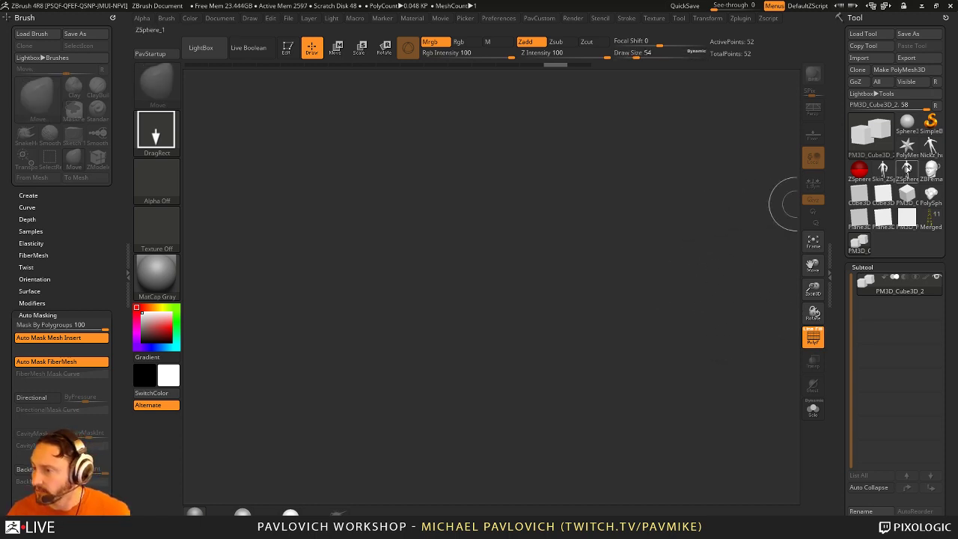
{"action": "left_click", "coordinate": [906, 145]}
{"action": "left_click_drag", "start_coordinate": [490, 284], "coordinate": [511, 353]}
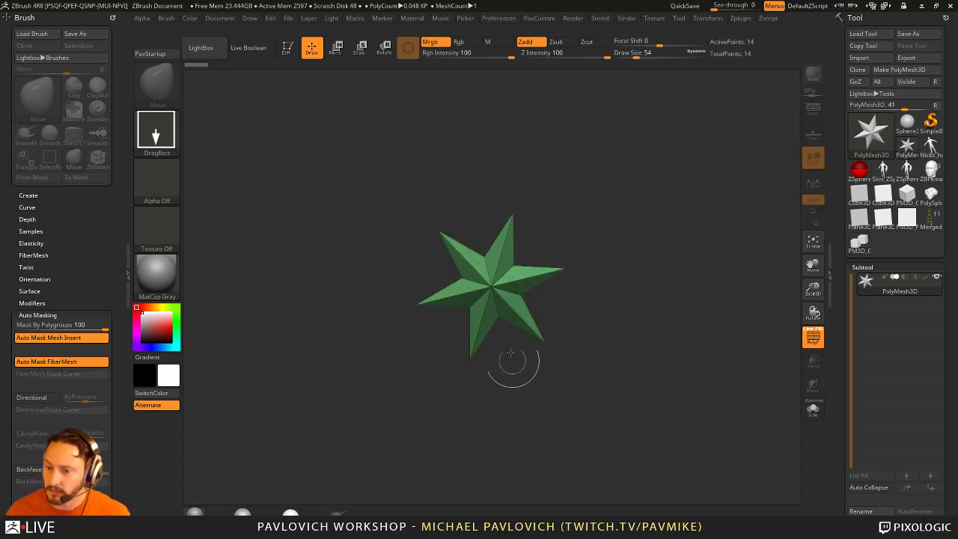
Step: Put the star in edit mode and turn on Array Mesh
{"action": "left_click", "coordinate": [288, 48]}
{"action": "scroll", "coordinate": [850, 228], "scroll_direction": "down", "scroll_amount": 5}
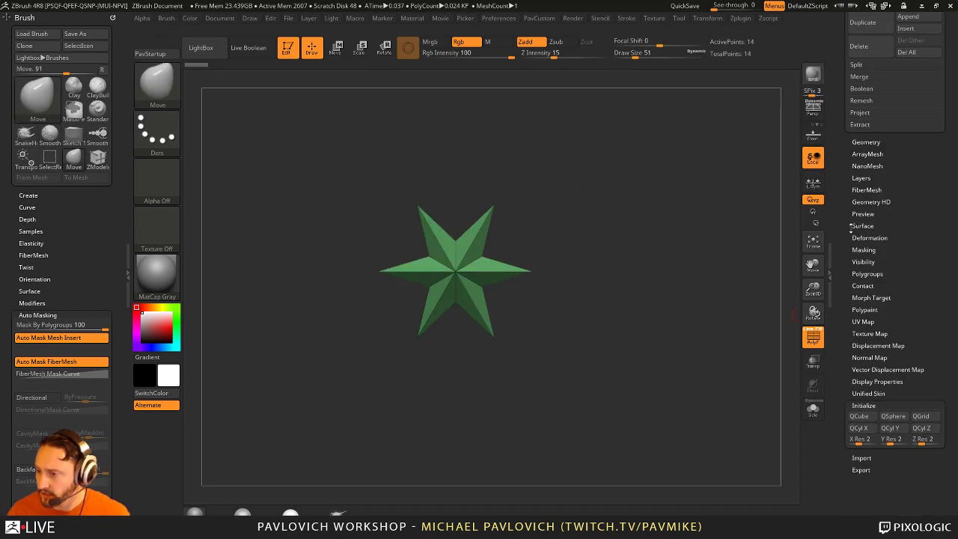
{"action": "key", "text": "shift"}
{"action": "scroll", "coordinate": [873, 184], "scroll_direction": "down", "scroll_amount": 1}
{"action": "left_click", "coordinate": [867, 153]}
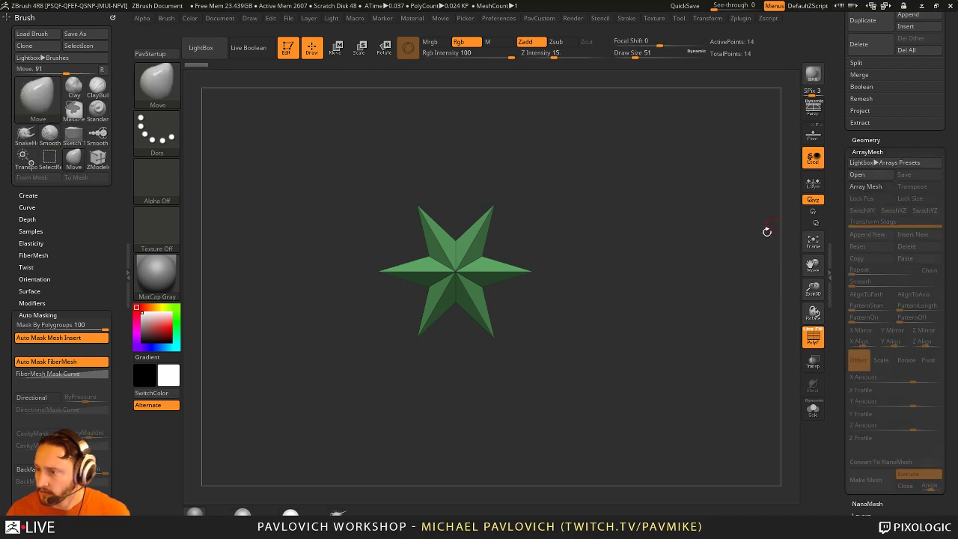
{"action": "left_click_drag", "start_coordinate": [768, 231], "coordinate": [739, 288]}
{"action": "left_click", "coordinate": [865, 186]}
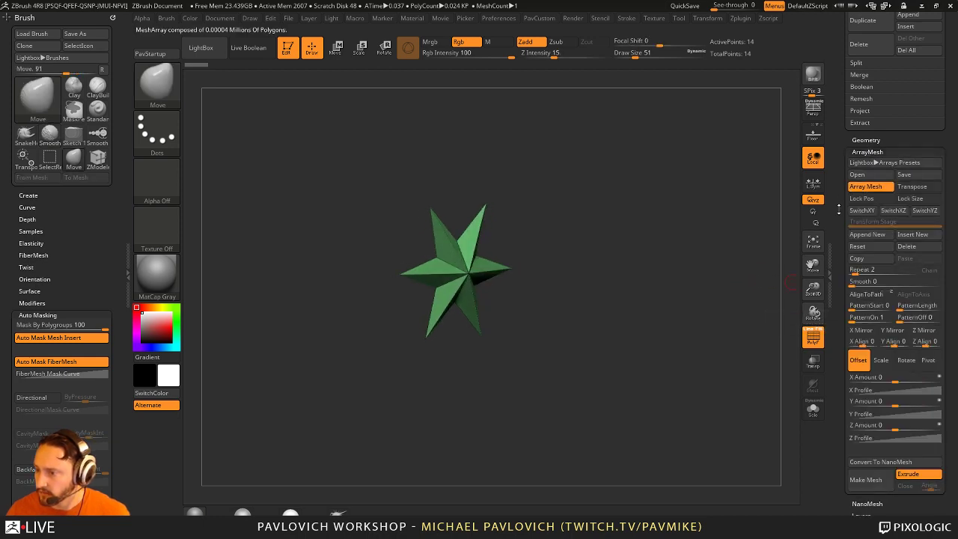
Step: Enable ArrayMesh Transpose and swap the gizmo for a transpose line
{"action": "key", "text": "w"}
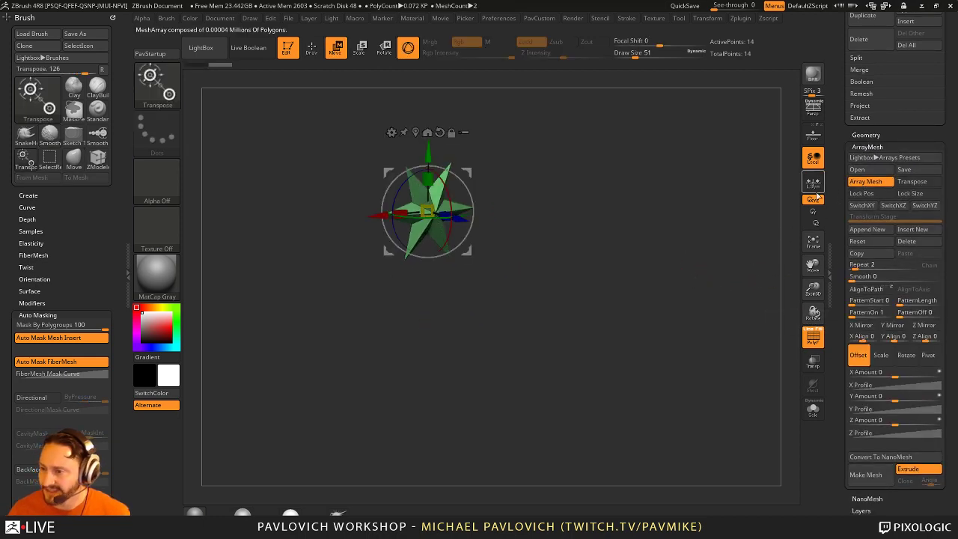
{"action": "left_click", "coordinate": [911, 184]}
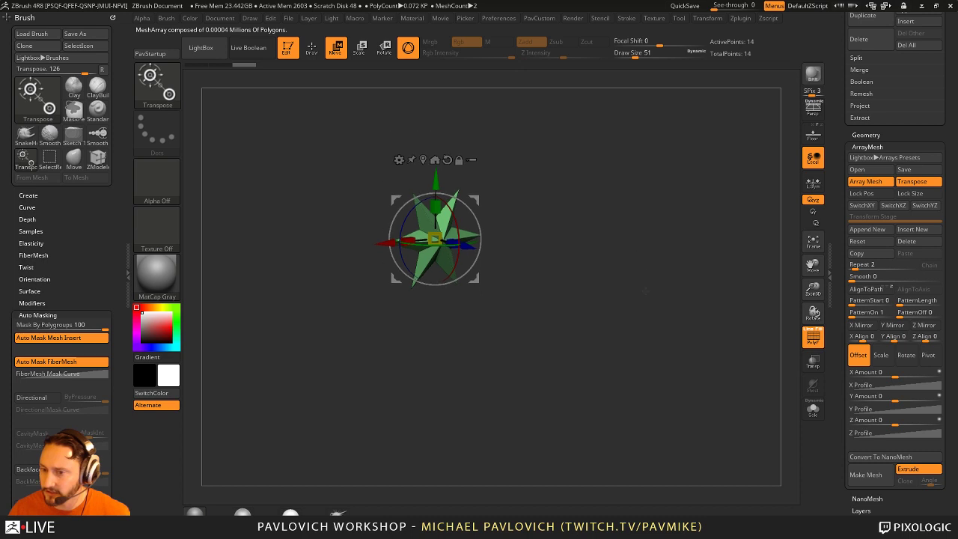
{"action": "left_click", "coordinate": [408, 48]}
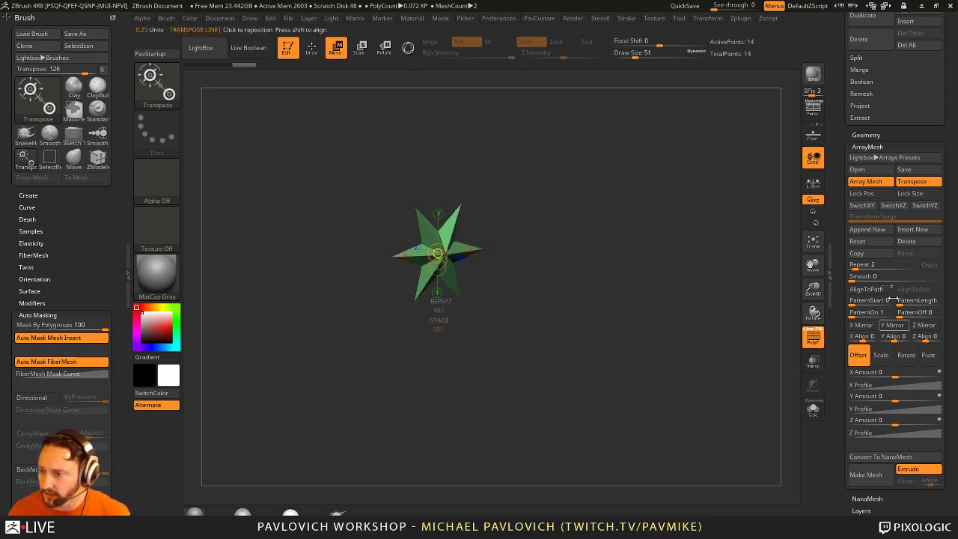
{"action": "left_click_drag", "start_coordinate": [440, 269], "coordinate": [560, 296]}
{"action": "left_click", "coordinate": [442, 279]}
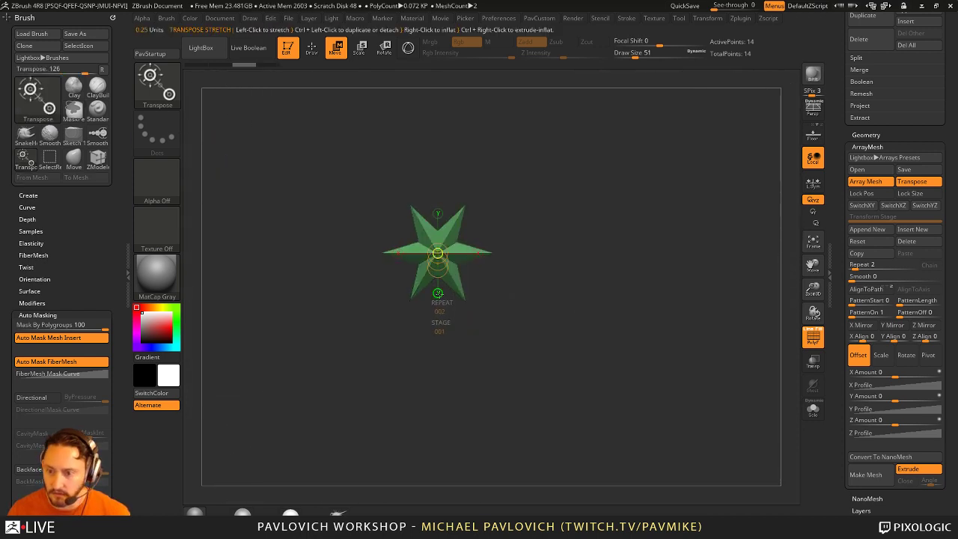
Step: Drag the star copy down to a Y offset of 3.68 and set Repeat to 5
{"action": "left_click_drag", "start_coordinate": [444, 271], "coordinate": [438, 402]}
{"action": "left_click_drag", "start_coordinate": [438, 255], "coordinate": [419, 378]}
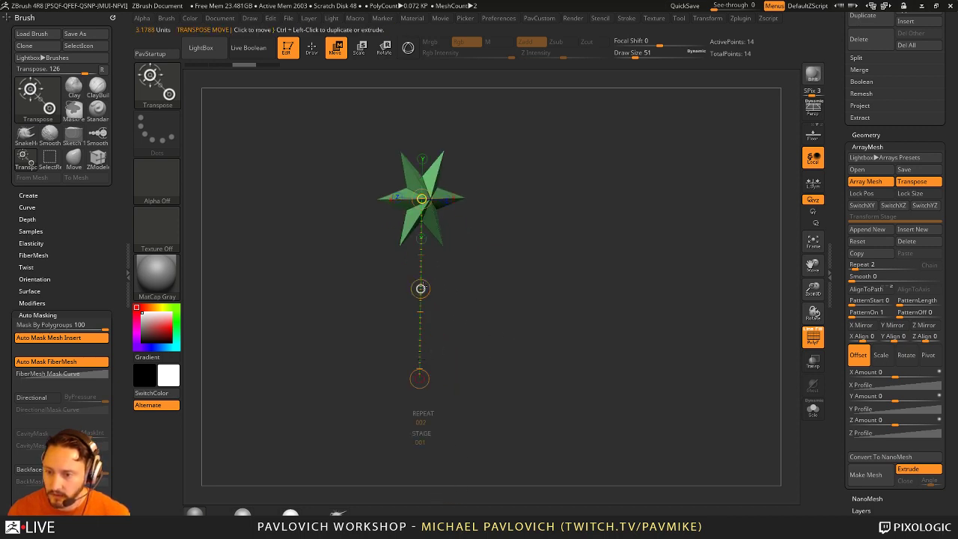
{"action": "left_click_drag", "start_coordinate": [419, 288], "coordinate": [420, 497]}
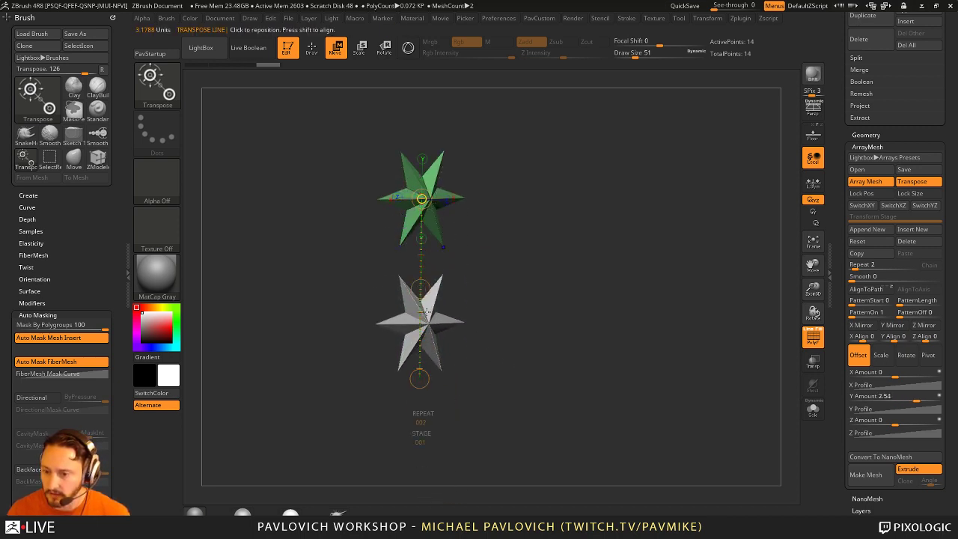
{"action": "mouse_move", "coordinate": [427, 311]}
{"action": "left_mouse_down"}
{"action": "mouse_move", "coordinate": [420, 288]}
{"action": "mouse_move", "coordinate": [422, 303]}
{"action": "left_mouse_up"}
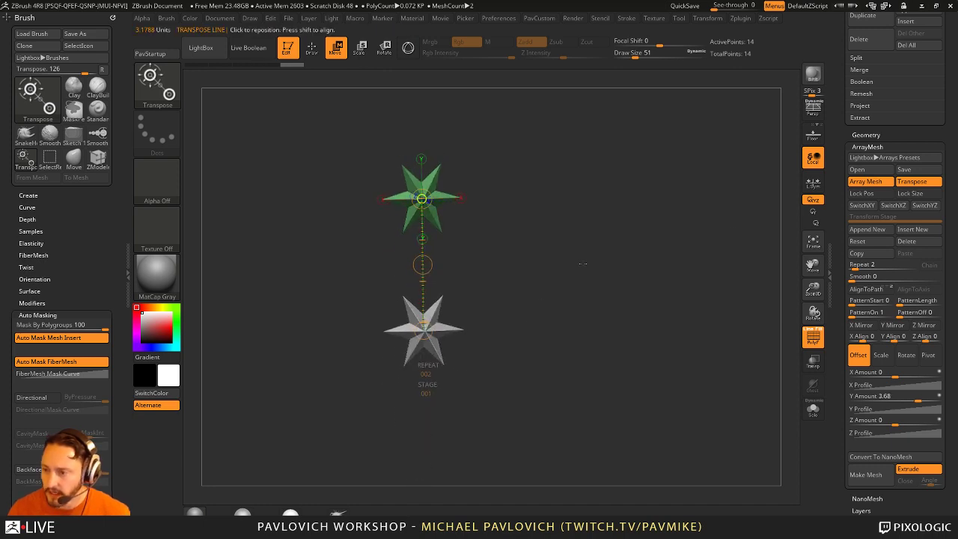
{"action": "type", "text": "5"}
{"action": "key", "text": "Return"}
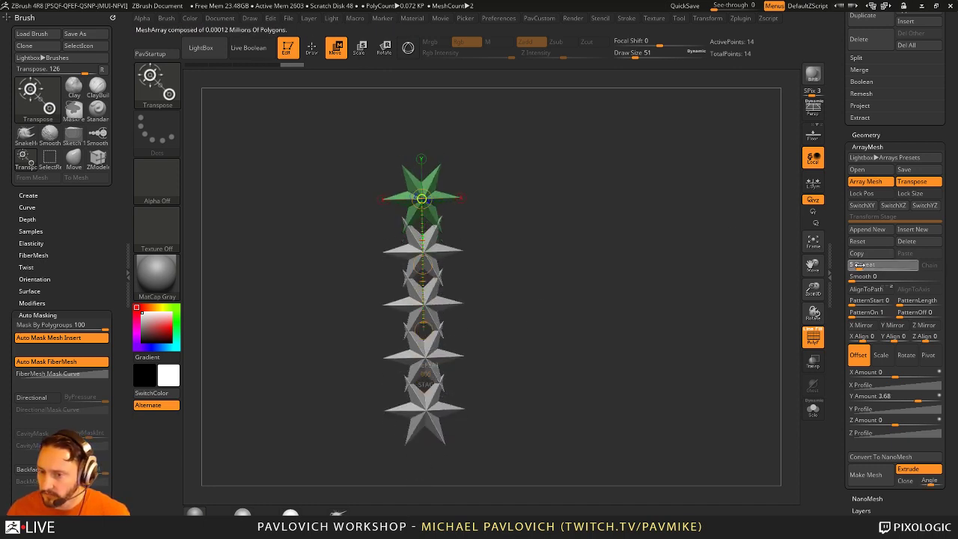
{"action": "left_click_drag", "start_coordinate": [567, 308], "coordinate": [544, 268], "text": "shift"}
{"action": "key", "text": "r"}
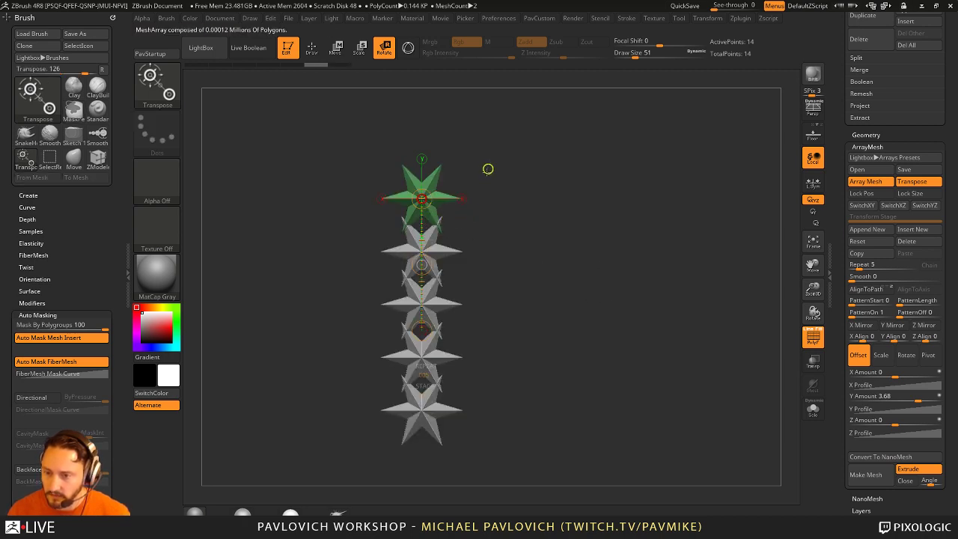
Step: Choose Rotate in ArrayMesh and set the Z Amount to 360
{"action": "left_click", "coordinate": [905, 356]}
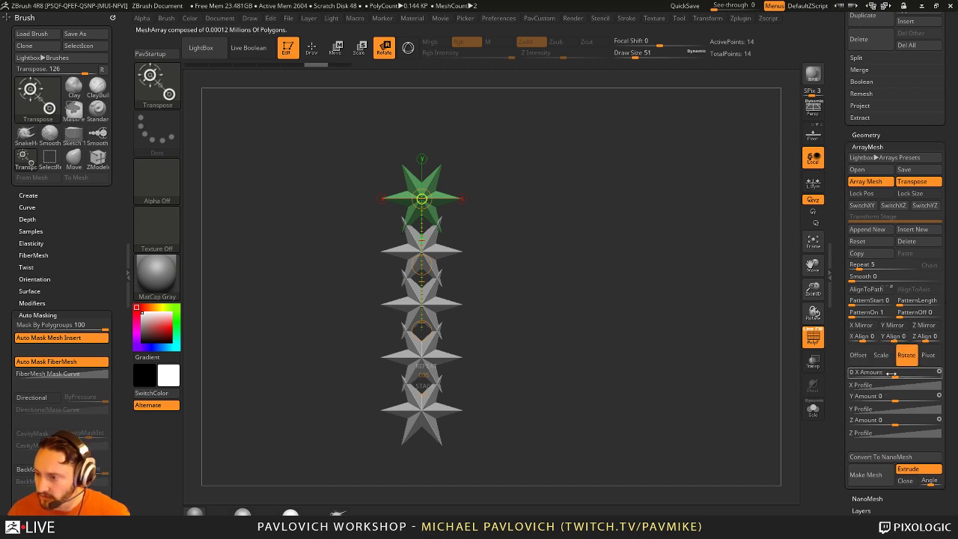
{"action": "left_click_drag", "start_coordinate": [917, 397], "coordinate": [904, 421]}
{"action": "key", "text": "ctrl+z"}
{"action": "left_click", "coordinate": [905, 421]}
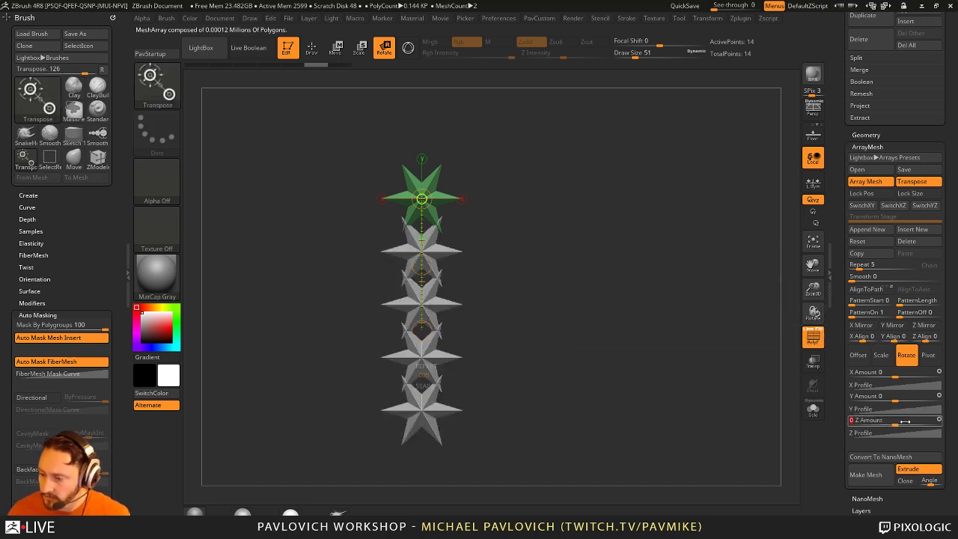
{"action": "type", "text": "360"}
{"action": "key", "text": "Return"}
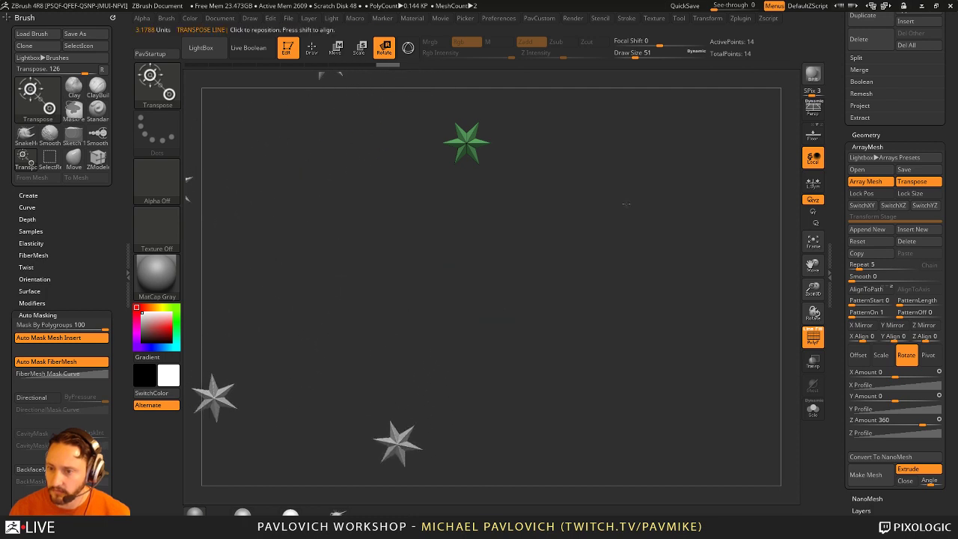
Step: Set Repeat to 12, then drag it up to 31 stars
{"action": "left_click", "coordinate": [861, 265]}
{"action": "type", "text": "12"}
{"action": "key", "text": "Return"}
{"action": "left_click_drag", "start_coordinate": [864, 264], "coordinate": [877, 264]}
{"action": "mouse_move", "coordinate": [369, 209]}
{"action": "left_mouse_down"}
{"action": "mouse_move", "coordinate": [419, 205]}
{"action": "mouse_move", "coordinate": [538, 126]}
{"action": "mouse_move", "coordinate": [425, 157]}
{"action": "mouse_move", "coordinate": [431, 191]}
{"action": "left_mouse_up"}
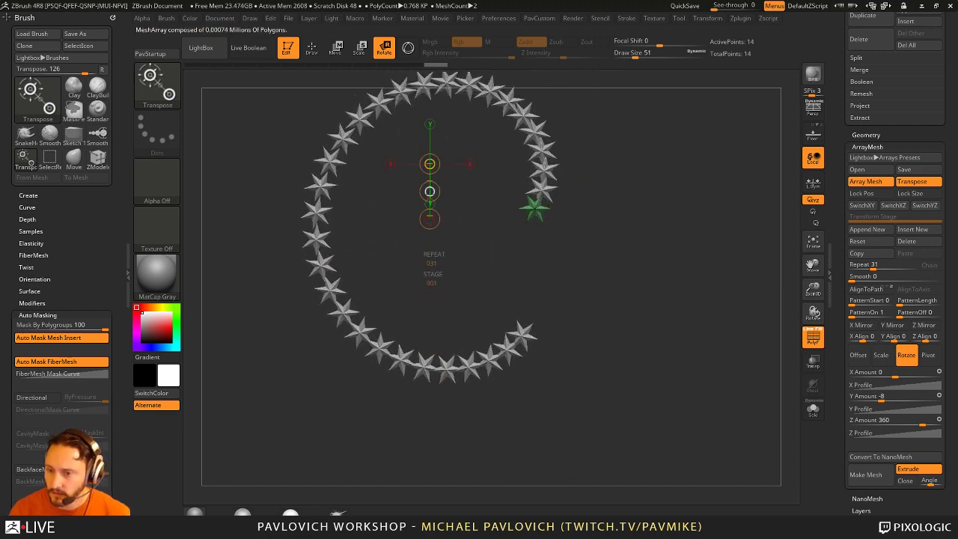
{"action": "key", "text": "ctrl"}
{"action": "key", "text": "ctrl+z"}
{"action": "key", "text": "w"}
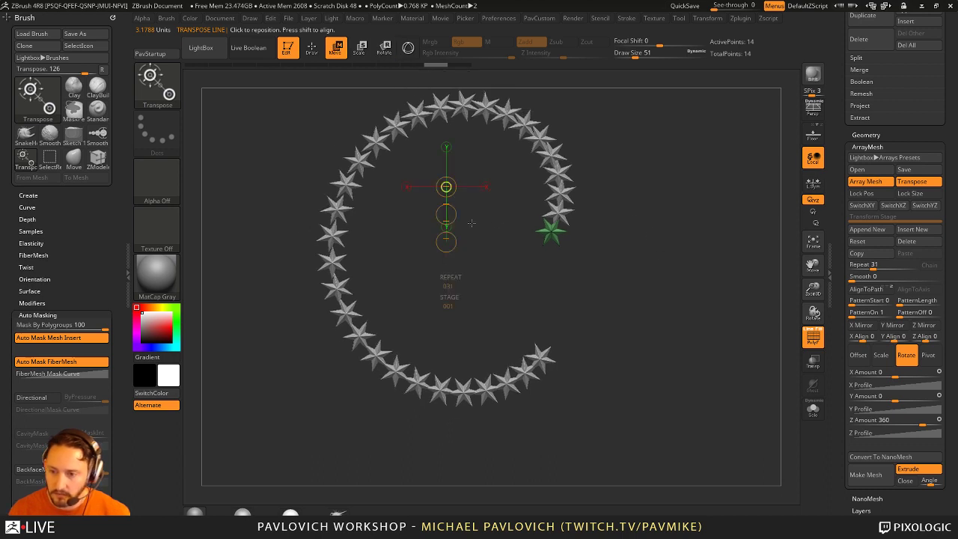
Step: Turn off ArrayMesh Transpose, inspect the 31-star ring, and bring up the AlignToPath help
{"action": "left_click", "coordinate": [916, 181]}
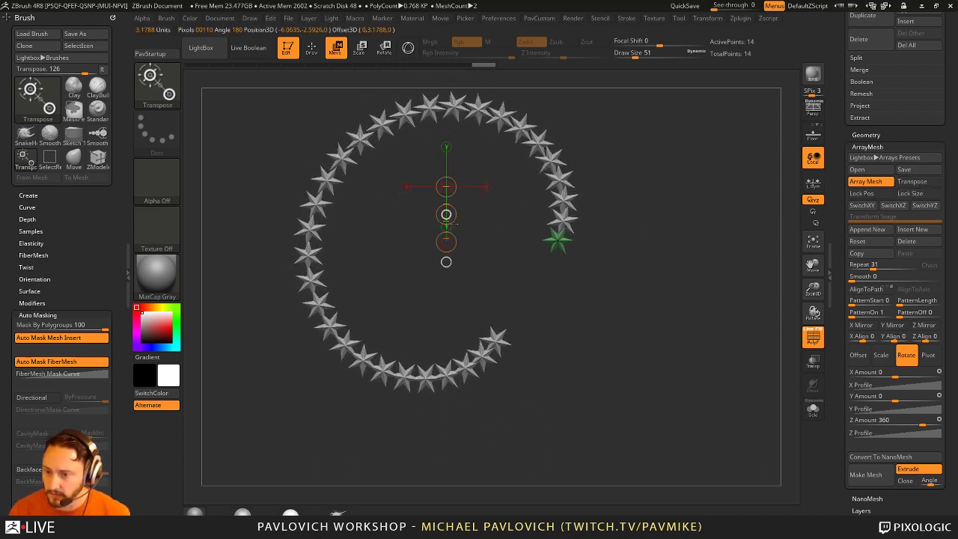
{"action": "mouse_move", "coordinate": [550, 236]}
{"action": "left_mouse_down"}
{"action": "mouse_move", "coordinate": [613, 300]}
{"action": "mouse_move", "coordinate": [588, 327]}
{"action": "mouse_move", "coordinate": [633, 249]}
{"action": "left_mouse_up"}
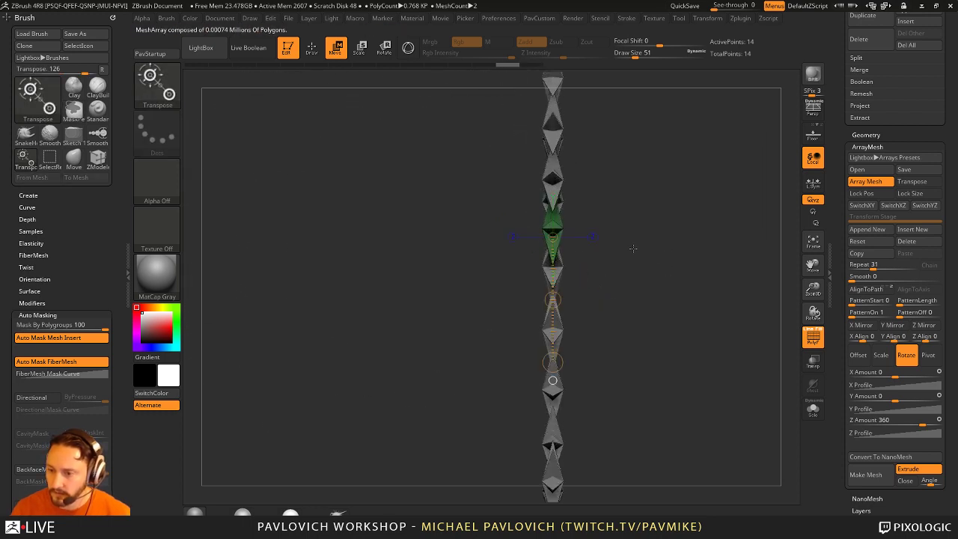
{"action": "mouse_move", "coordinate": [556, 222]}
{"action": "left_mouse_down"}
{"action": "mouse_move", "coordinate": [713, 228]}
{"action": "mouse_move", "coordinate": [693, 229]}
{"action": "mouse_move", "coordinate": [730, 270]}
{"action": "mouse_move", "coordinate": [714, 226]}
{"action": "mouse_move", "coordinate": [704, 268]}
{"action": "left_mouse_up"}
{"action": "key", "text": "q"}
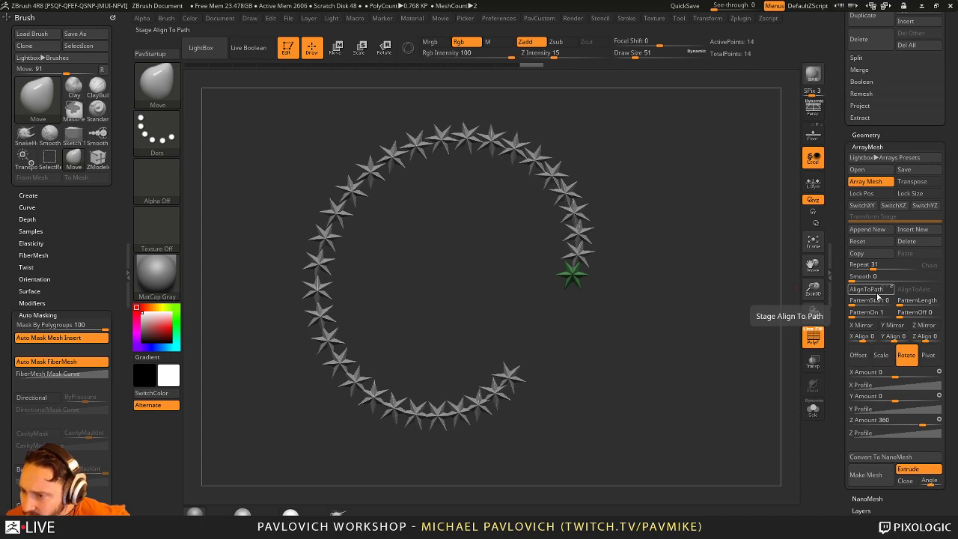
{"action": "key", "text": "ctrl"}
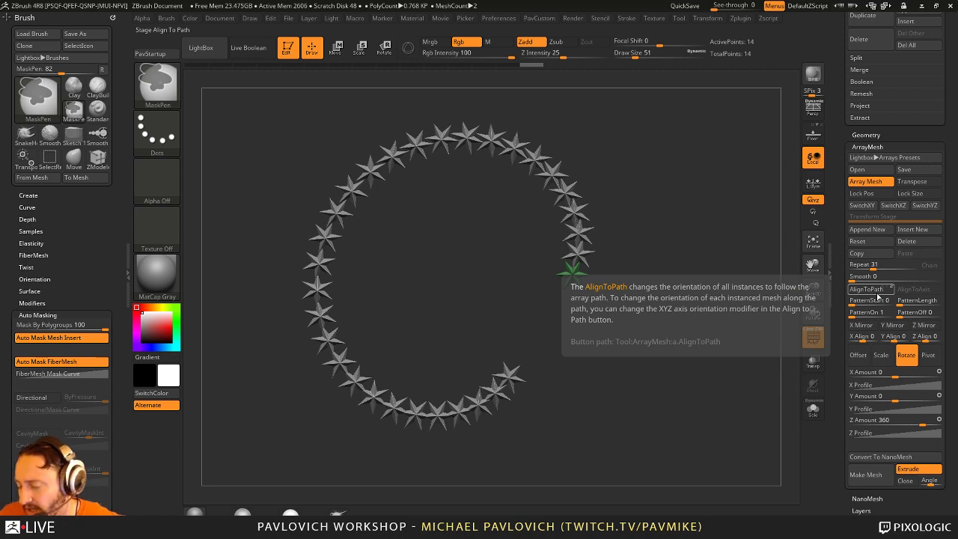
Step: Load the ArrayMesh03 preset from Lightbox Arrays Presets onto the star array
{"action": "left_click", "coordinate": [882, 157]}
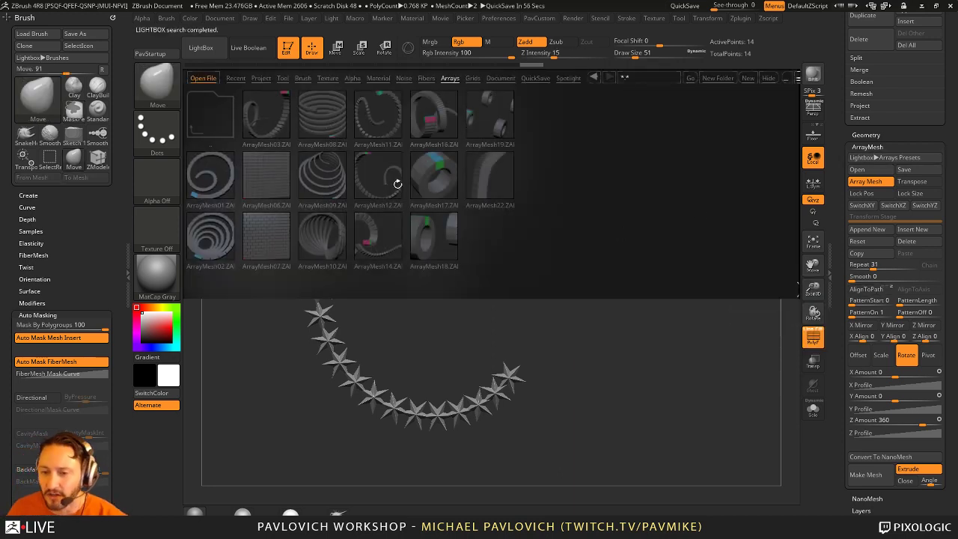
{"action": "double_click", "coordinate": [270, 126]}
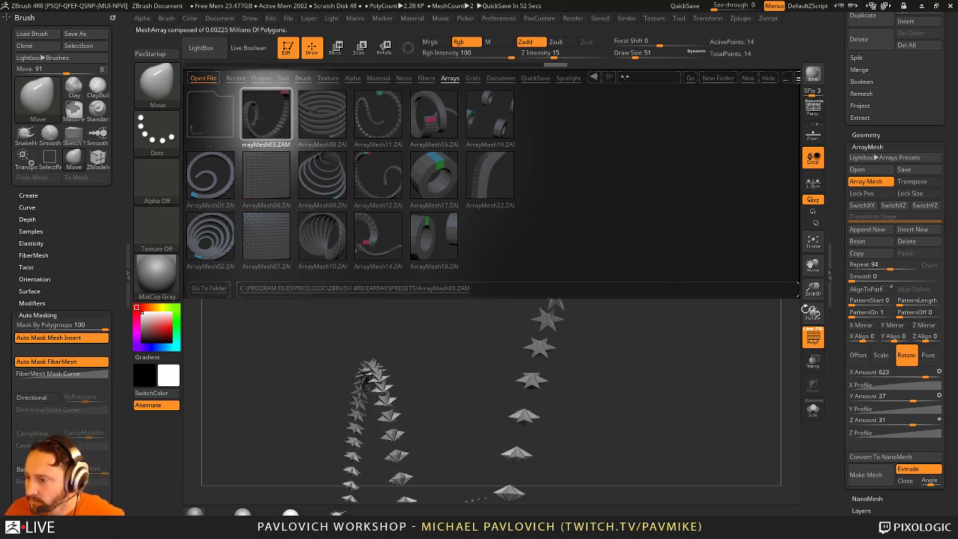
{"action": "left_click", "coordinate": [769, 77]}
{"action": "left_click_drag", "start_coordinate": [718, 149], "coordinate": [843, 272]}
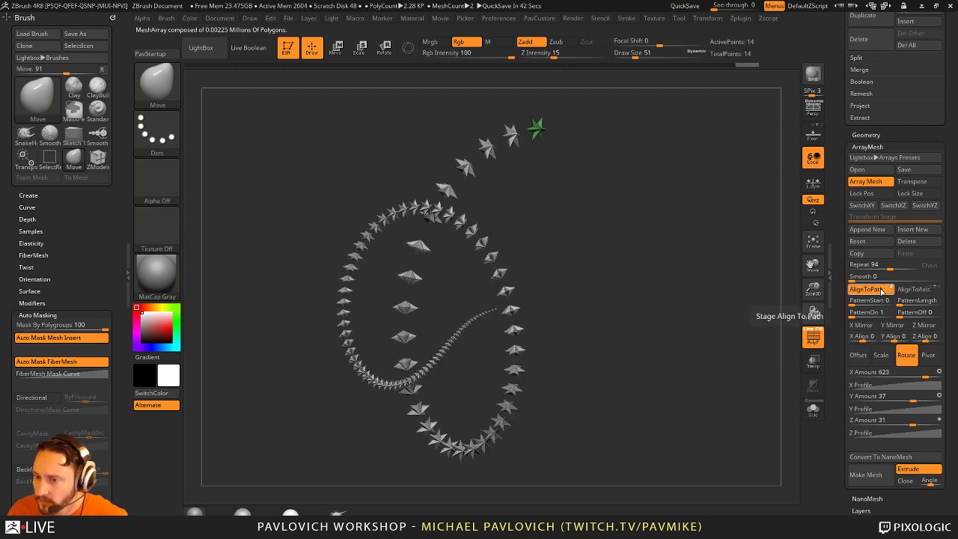
{"action": "key", "text": "ctrl+z"}
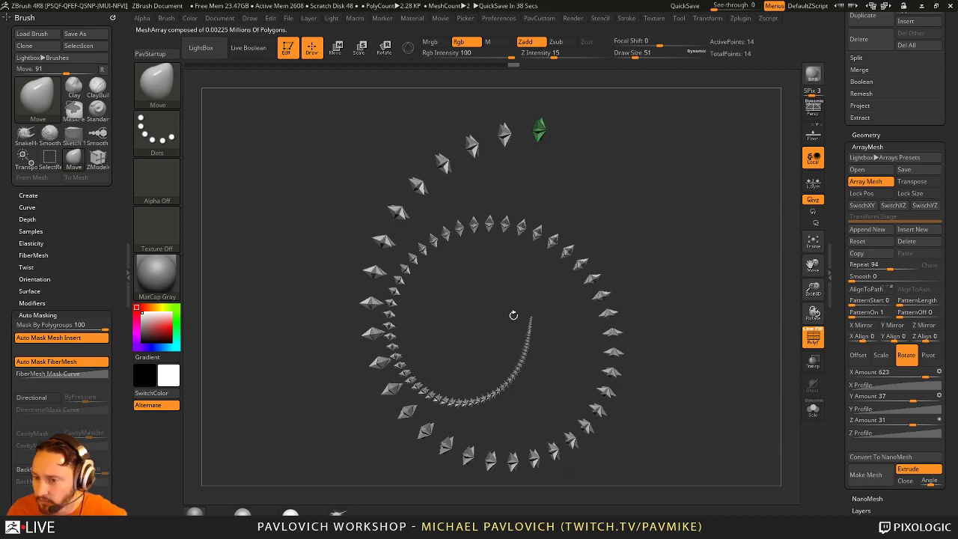
{"action": "left_click_drag", "start_coordinate": [672, 293], "coordinate": [672, 262]}
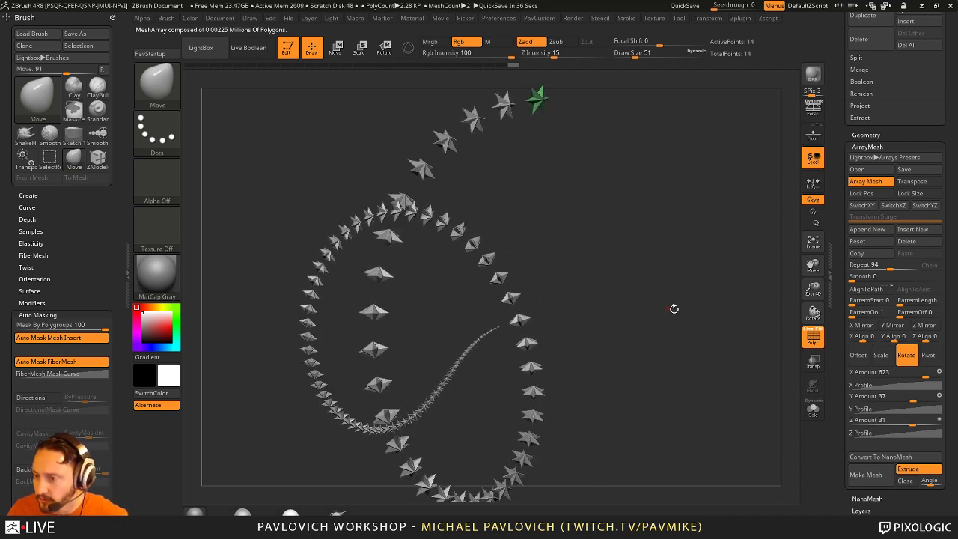
{"action": "left_click_drag", "start_coordinate": [673, 309], "coordinate": [809, 297]}
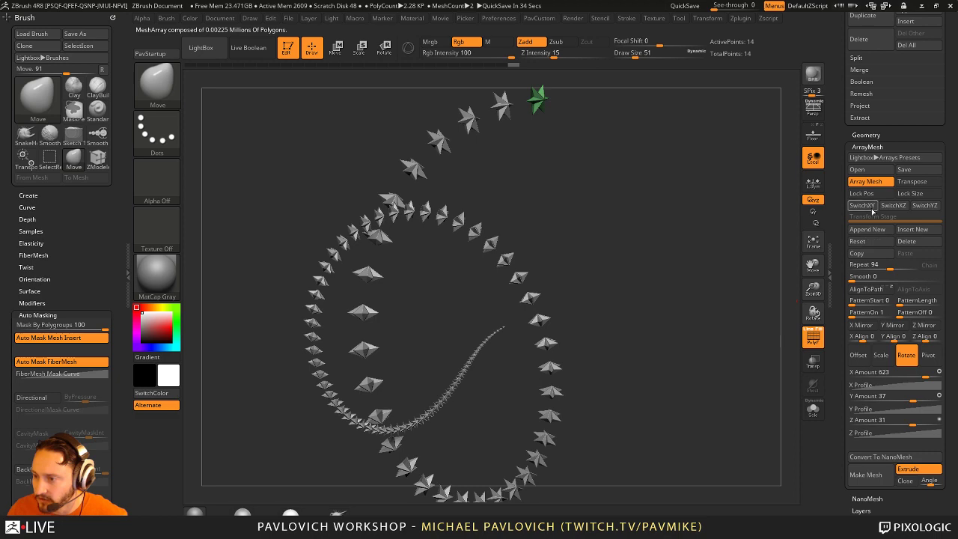
Step: Toggle AlignToPath so the stars orient along the spiral path
{"action": "left_click", "coordinate": [887, 289]}
{"action": "left_click", "coordinate": [888, 290]}
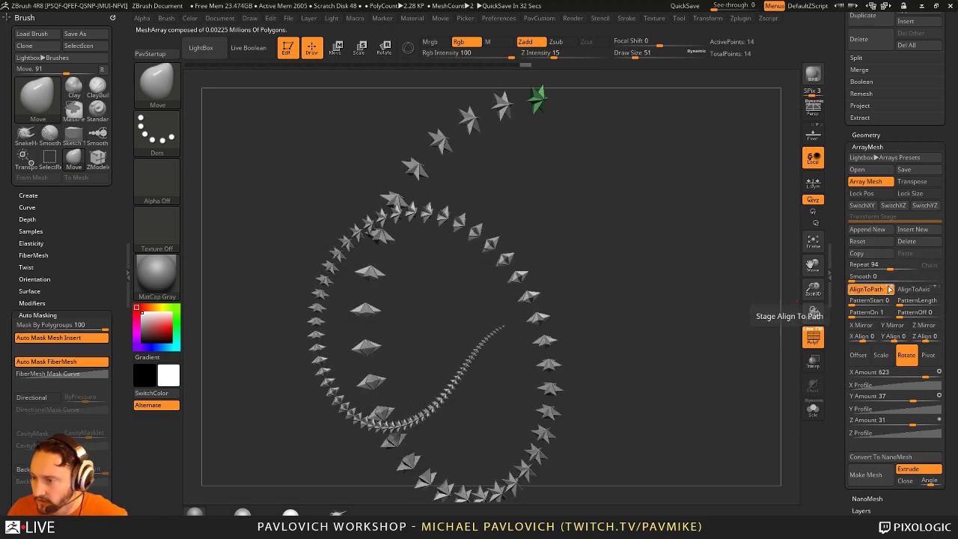
{"action": "left_click", "coordinate": [891, 289]}
{"action": "left_click_drag", "start_coordinate": [767, 284], "coordinate": [709, 257]}
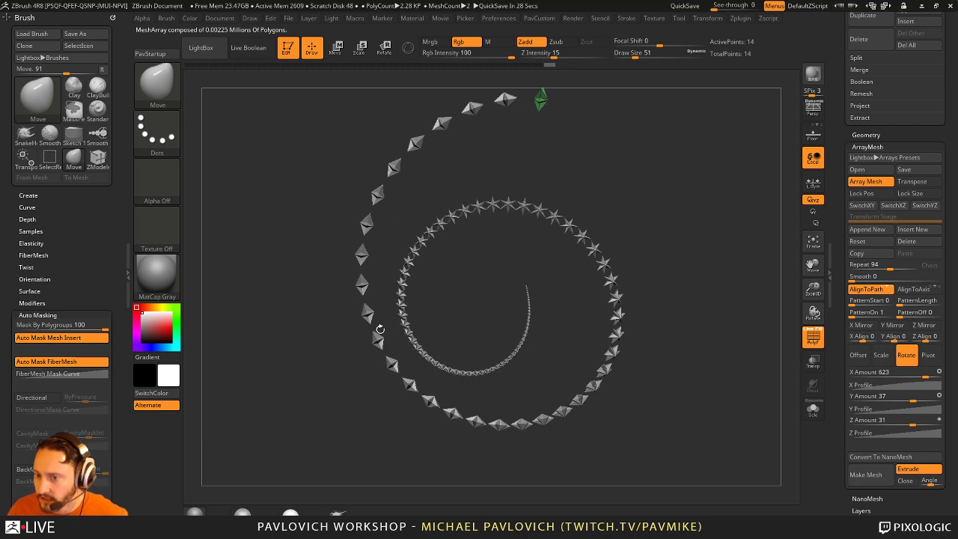
{"action": "left_click", "coordinate": [886, 289]}
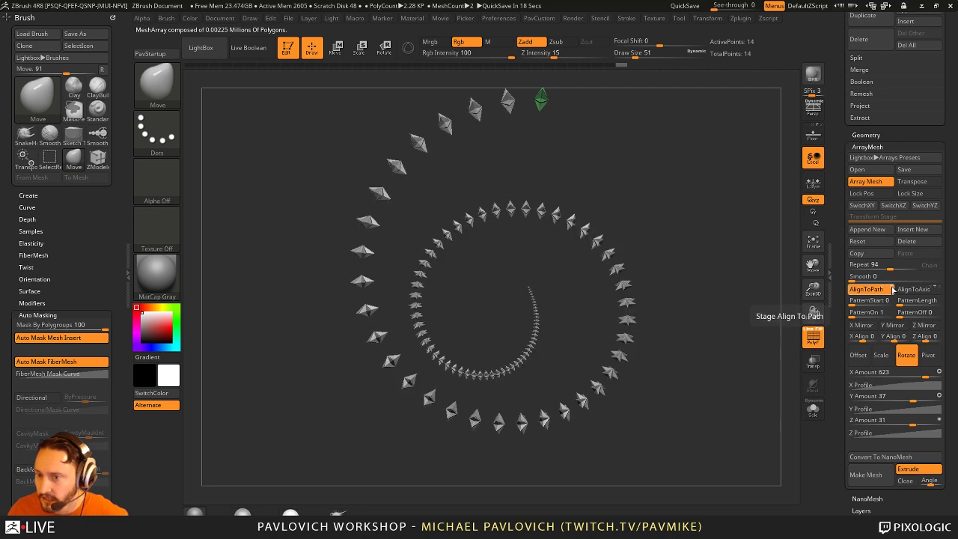
{"action": "left_click_drag", "start_coordinate": [699, 257], "coordinate": [606, 222]}
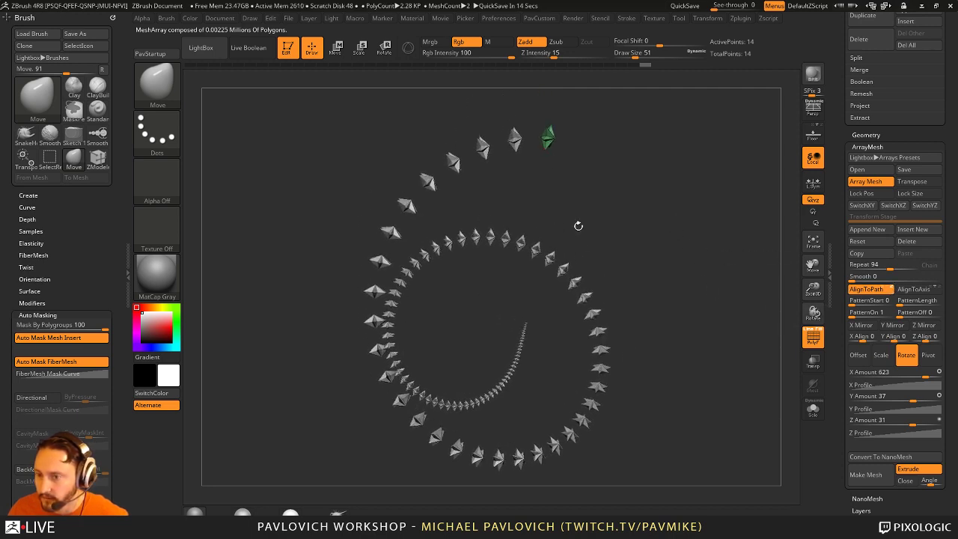
{"action": "left_click_drag", "start_coordinate": [680, 200], "coordinate": [574, 131]}
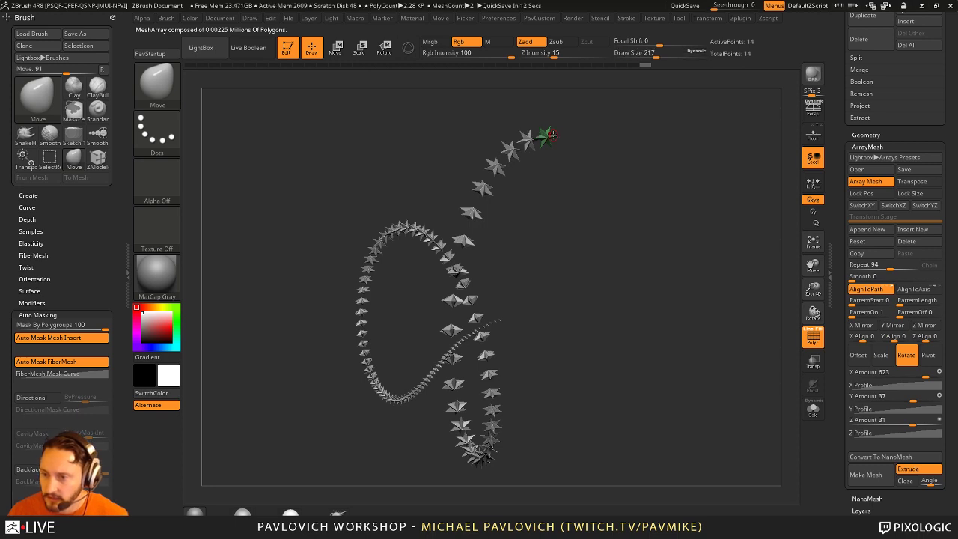
Step: Set brush size to 305 then 484, and try stretching the stars with Transpose, then undo
{"action": "key", "text": "s"}
{"action": "left_click", "coordinate": [545, 135]}
{"action": "mouse_move", "coordinate": [427, 158]}
{"action": "left_mouse_down"}
{"action": "mouse_move", "coordinate": [592, 225]}
{"action": "mouse_move", "coordinate": [718, 334]}
{"action": "mouse_move", "coordinate": [419, 179]}
{"action": "mouse_move", "coordinate": [524, 225]}
{"action": "mouse_move", "coordinate": [346, 263]}
{"action": "mouse_move", "coordinate": [442, 172]}
{"action": "mouse_move", "coordinate": [367, 186]}
{"action": "mouse_move", "coordinate": [591, 206]}
{"action": "mouse_move", "coordinate": [585, 195]}
{"action": "left_mouse_up"}
{"action": "key", "text": "s"}
{"action": "left_click", "coordinate": [535, 226]}
{"action": "key", "text": "w"}
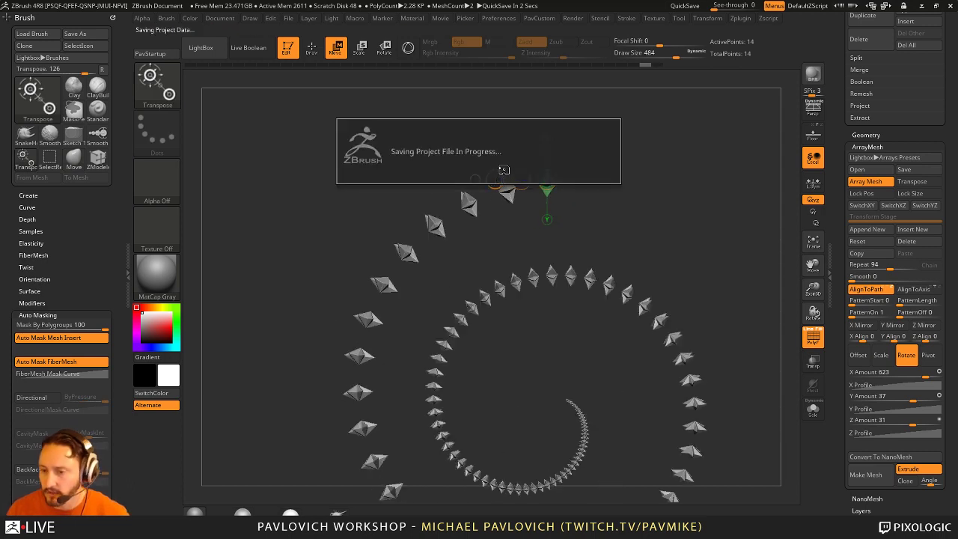
{"action": "left_click_drag", "start_coordinate": [494, 180], "coordinate": [449, 184]}
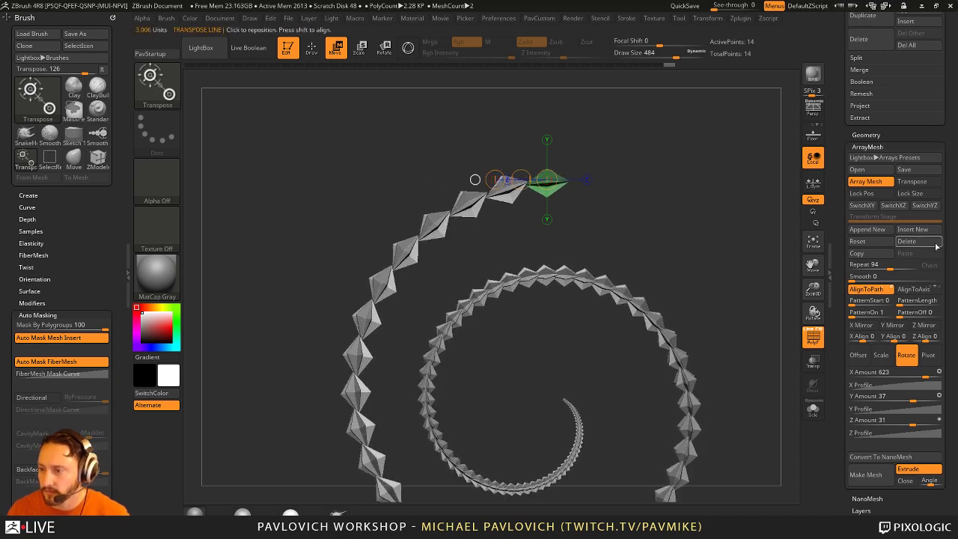
{"action": "key", "text": "ctrl+z"}
{"action": "key", "text": "ctrl+z"}
{"action": "key", "text": "ctrl+z"}
{"action": "key", "text": "ctrl+z"}
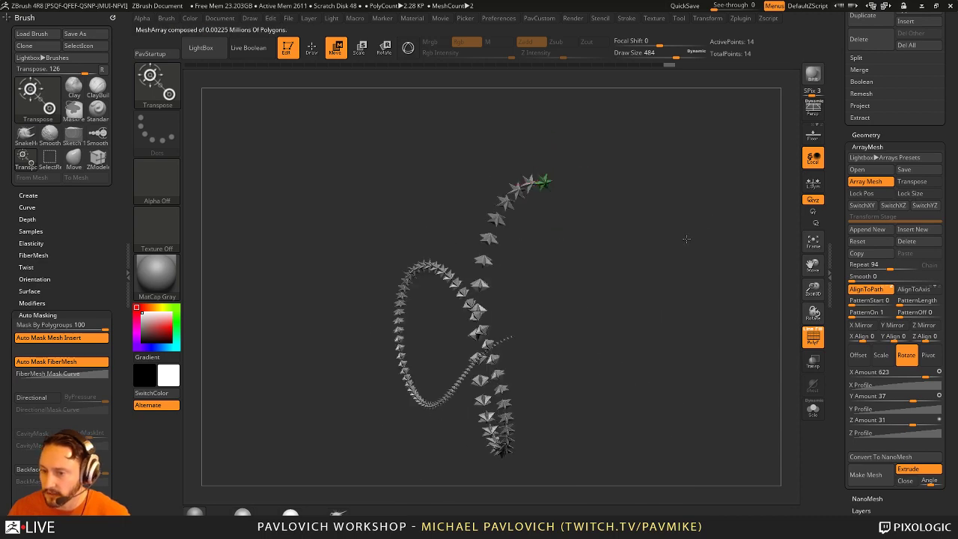
Step: Re-align the array along the path and pull the inner coils toward the lower left
{"action": "left_click", "coordinate": [866, 290]}
{"action": "key", "text": "q"}
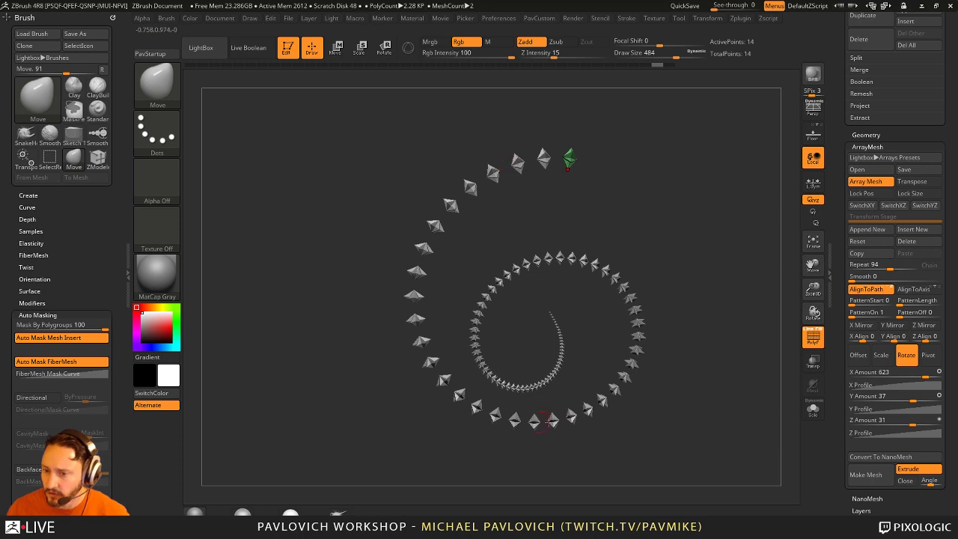
{"action": "left_click_drag", "start_coordinate": [550, 304], "coordinate": [621, 203]}
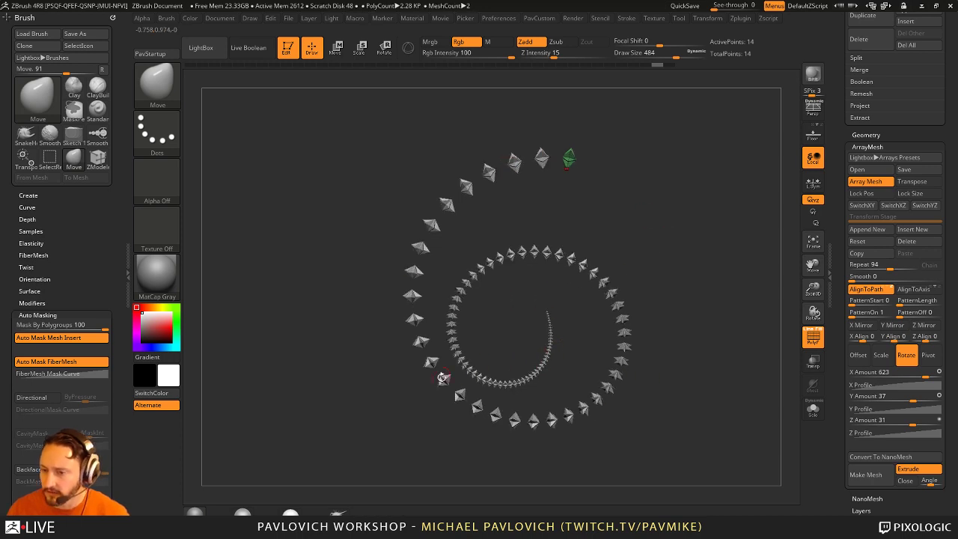
{"action": "left_click_drag", "start_coordinate": [641, 261], "coordinate": [637, 277]}
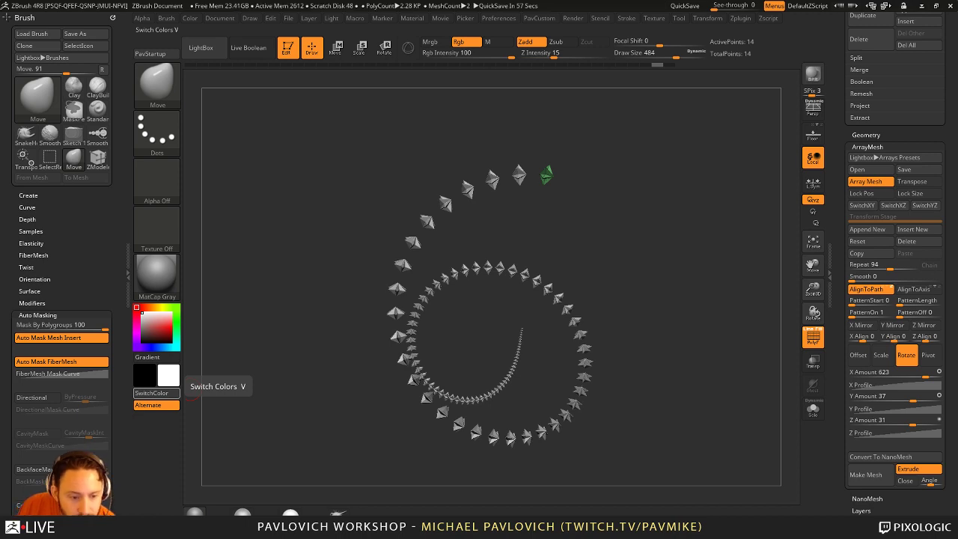
{"action": "left_click_drag", "start_coordinate": [493, 285], "coordinate": [556, 239]}
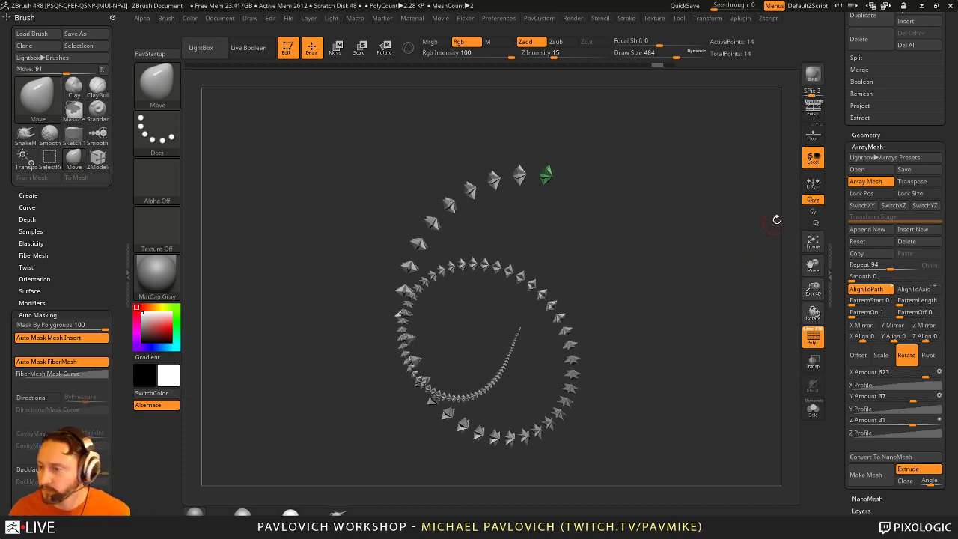
{"action": "left_click_drag", "start_coordinate": [839, 147], "coordinate": [823, 419]}
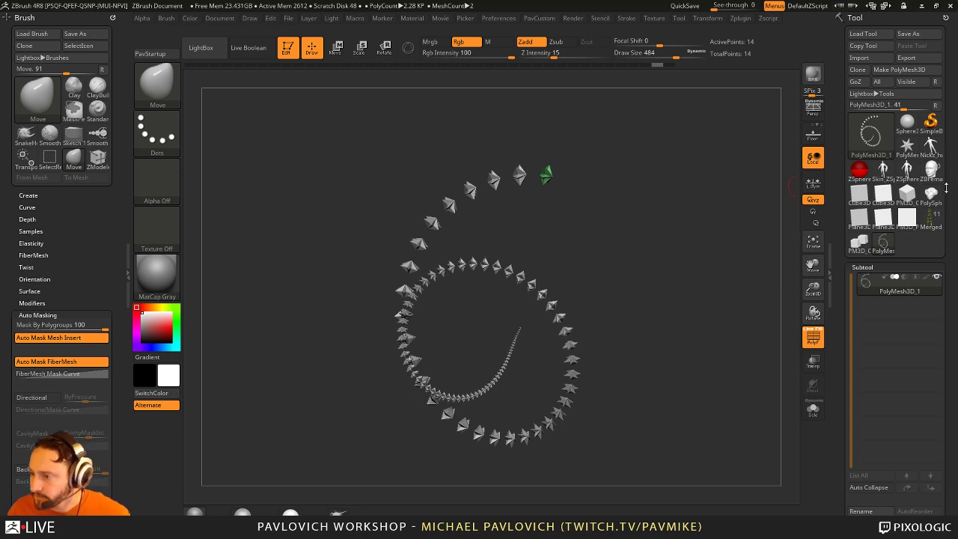
Step: Load Merged_FPSFemaleDetailPass, frame it, and set the brush size to 386
{"action": "left_click", "coordinate": [930, 219]}
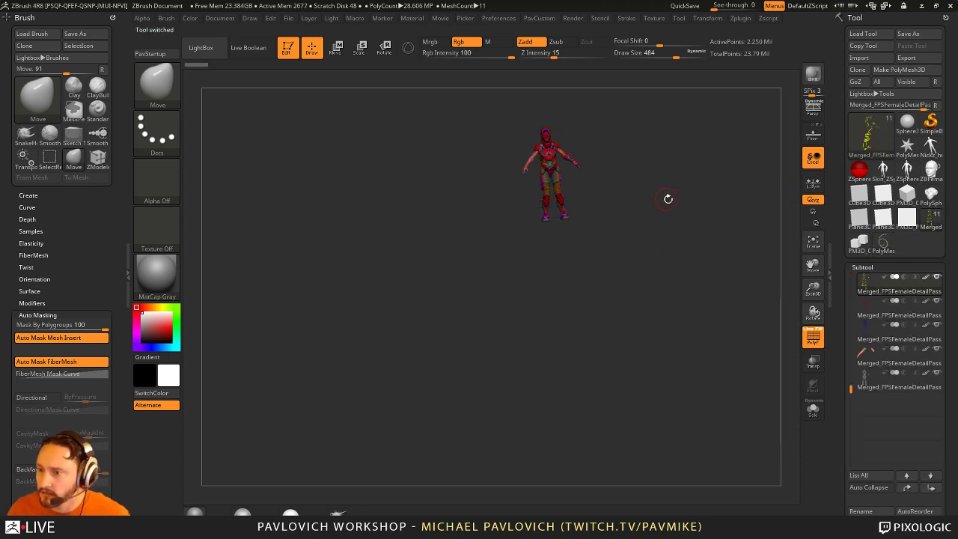
{"action": "key", "text": "b"}
{"action": "key", "text": "s"}
{"action": "key", "text": "t"}
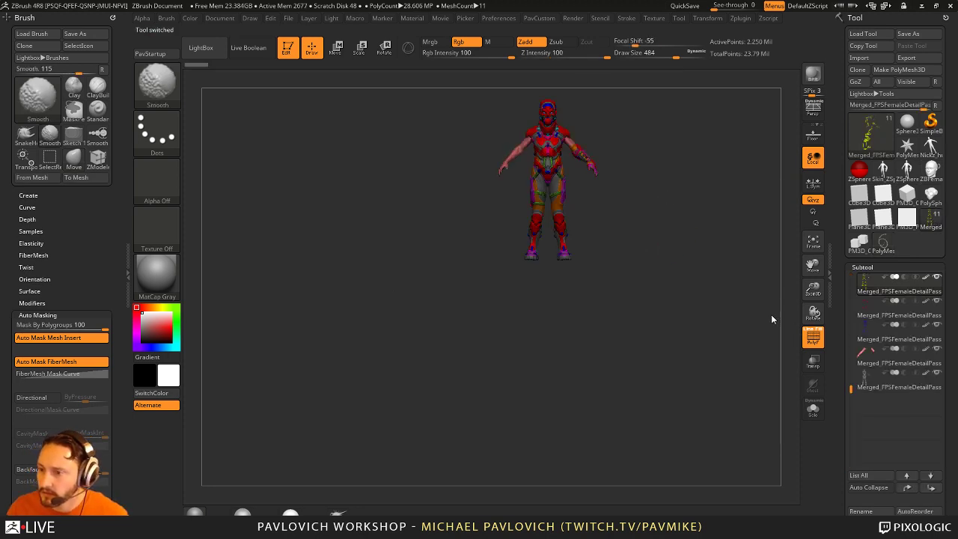
{"action": "key", "text": "f"}
{"action": "key", "text": "s"}
{"action": "left_click_drag", "start_coordinate": [710, 228], "coordinate": [696, 211]}
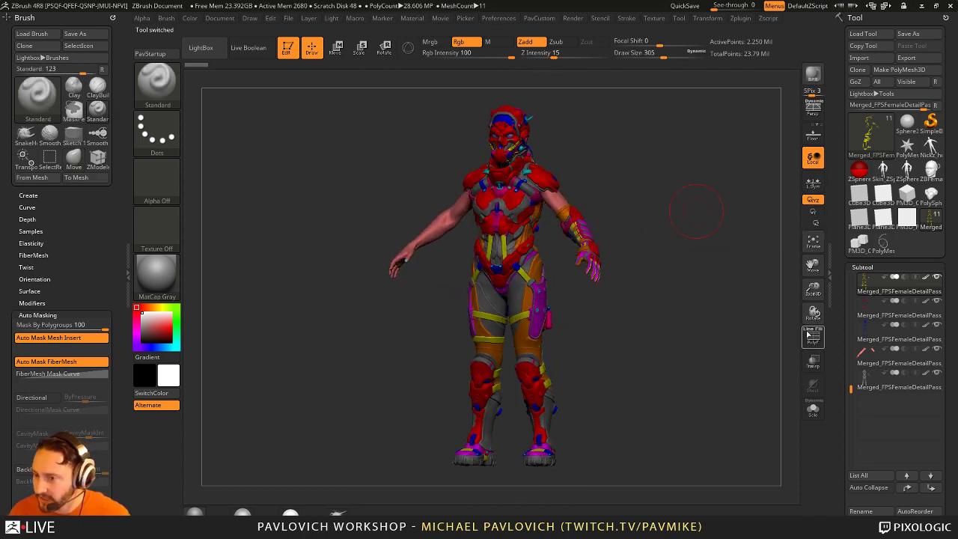
Step: Turn on perspective and hide the polygroup colours with Shift+F
{"action": "left_click_drag", "start_coordinate": [711, 316], "coordinate": [706, 318]}
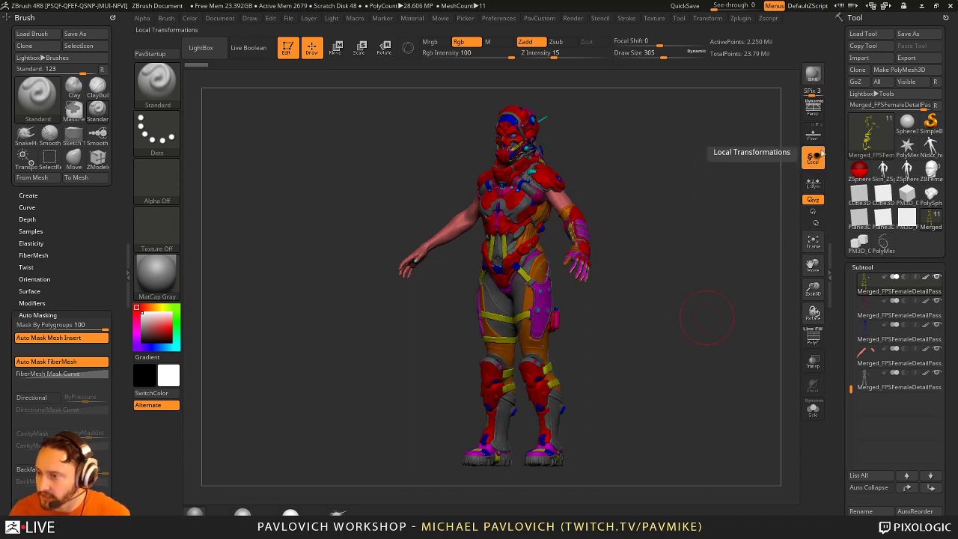
{"action": "left_click", "coordinate": [813, 108]}
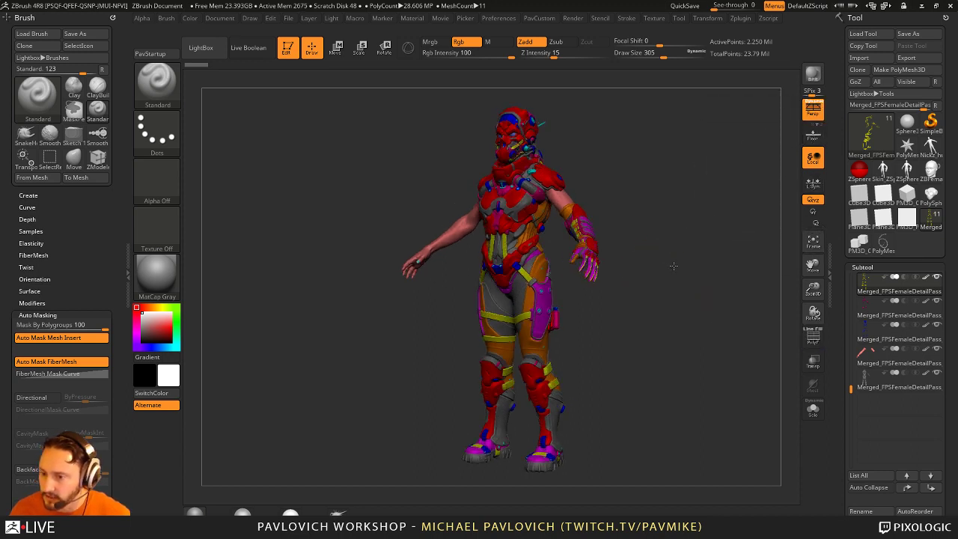
{"action": "left_click_drag", "start_coordinate": [671, 268], "coordinate": [615, 254]}
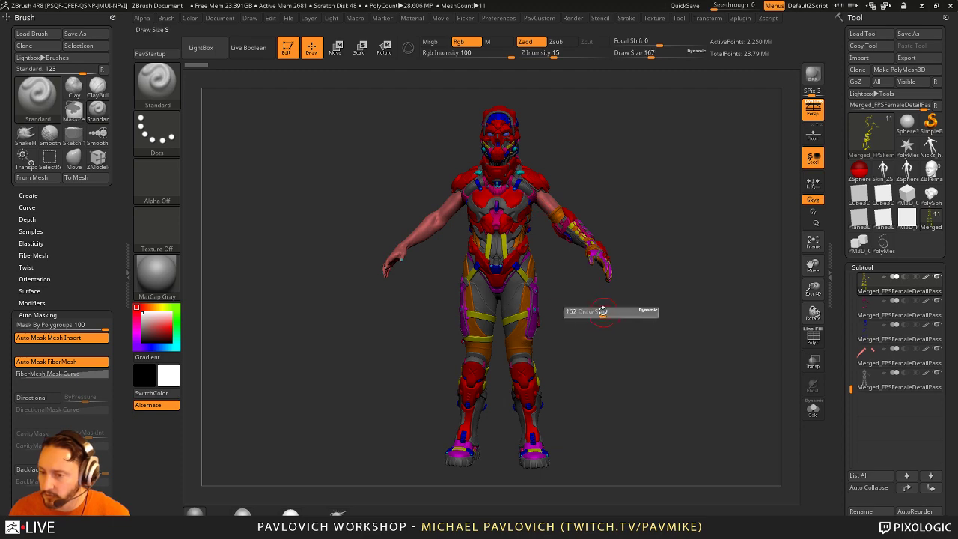
{"action": "key", "text": "shift"}
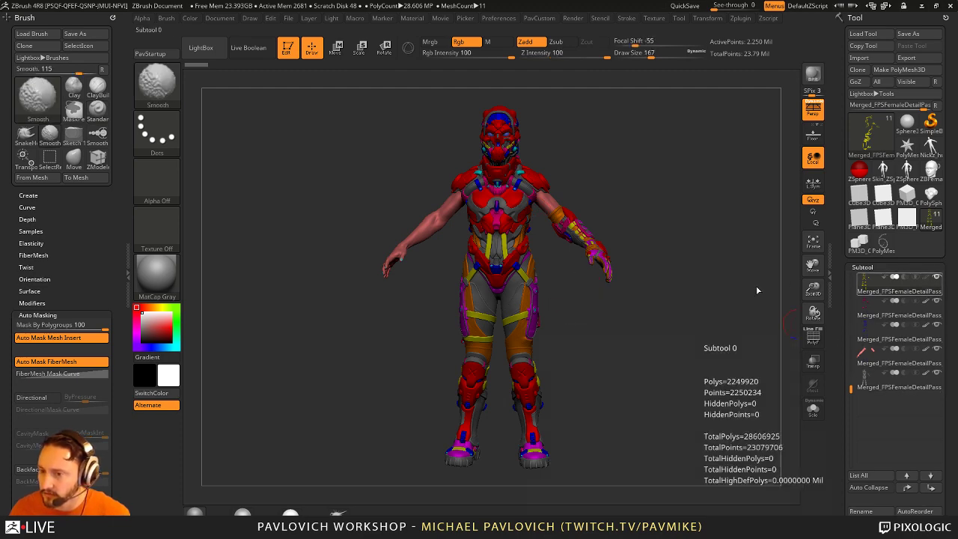
{"action": "key", "text": "shift+f"}
{"action": "left_click_drag", "start_coordinate": [711, 289], "coordinate": [718, 267]}
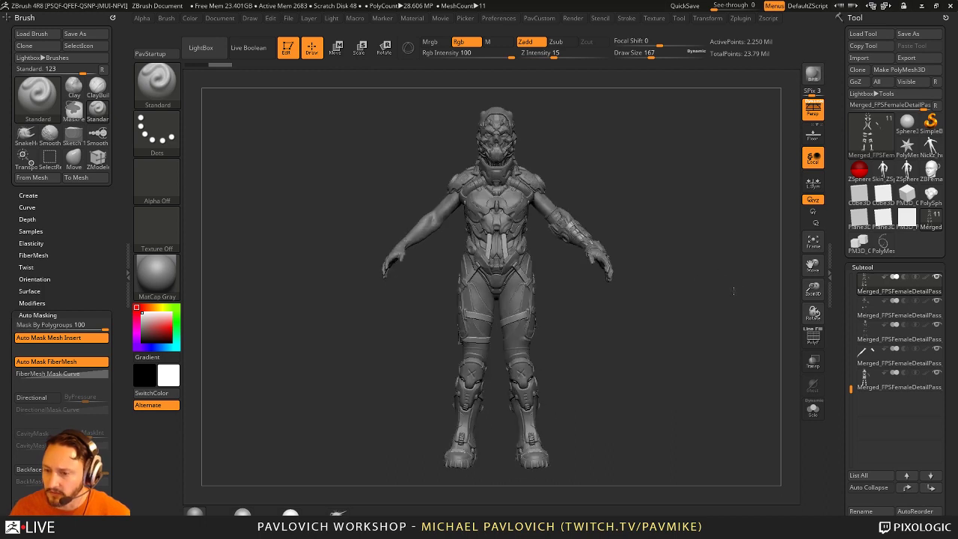
{"action": "left_click_drag", "start_coordinate": [622, 266], "coordinate": [487, 312]}
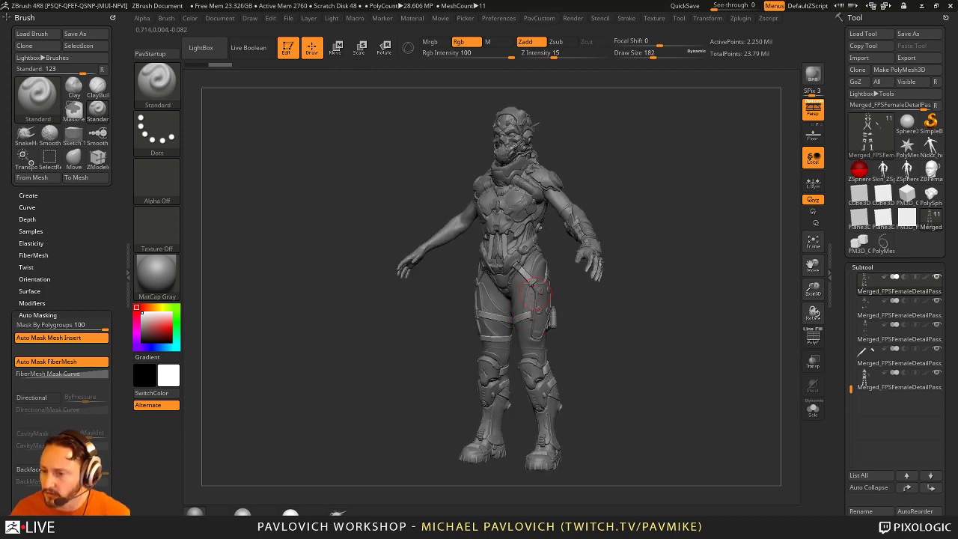
{"action": "scroll", "coordinate": [838, 433], "scroll_direction": "down", "scroll_amount": 2}
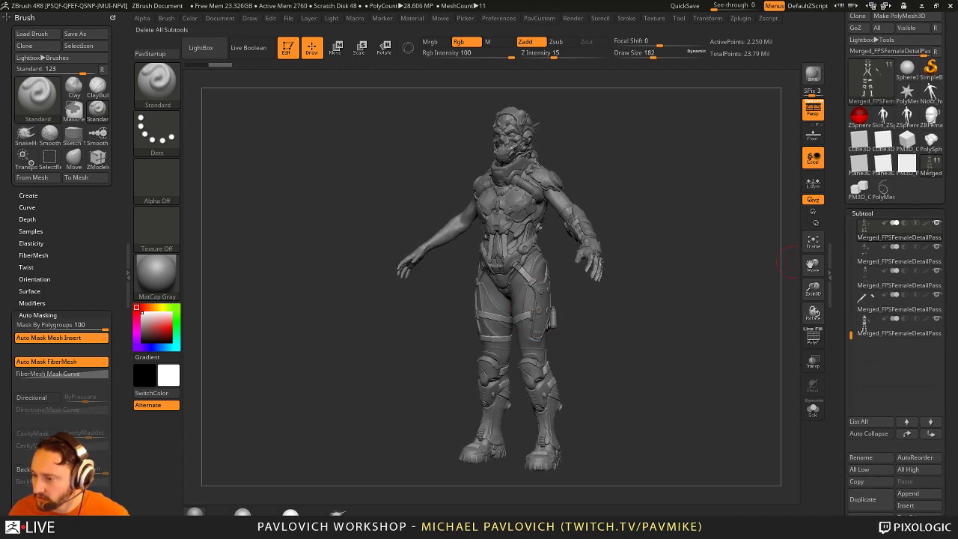
Step: Delete all subtools of the merged model and confirm
{"action": "left_click", "coordinate": [905, 524]}
{"action": "left_click", "coordinate": [749, 524]}
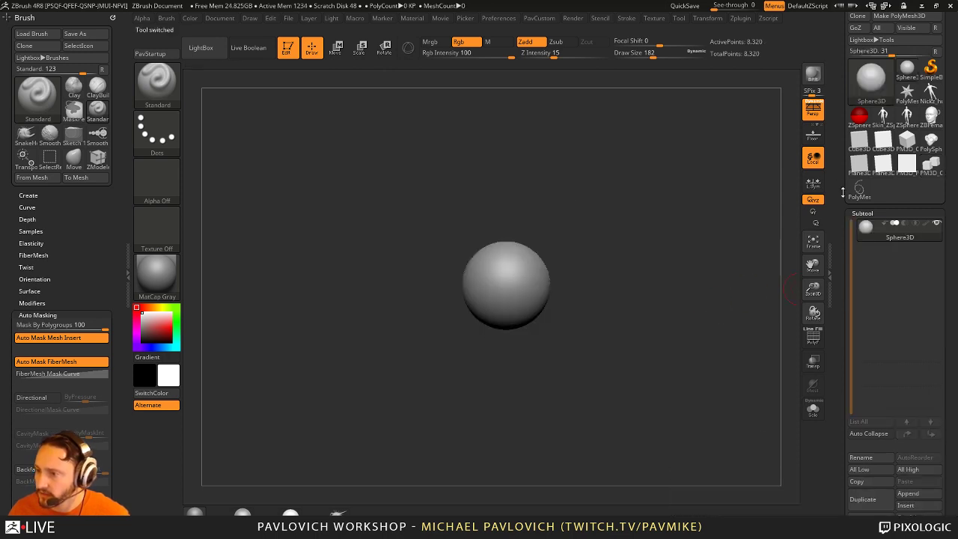
{"action": "scroll", "coordinate": [843, 193], "scroll_direction": "up", "scroll_amount": 2}
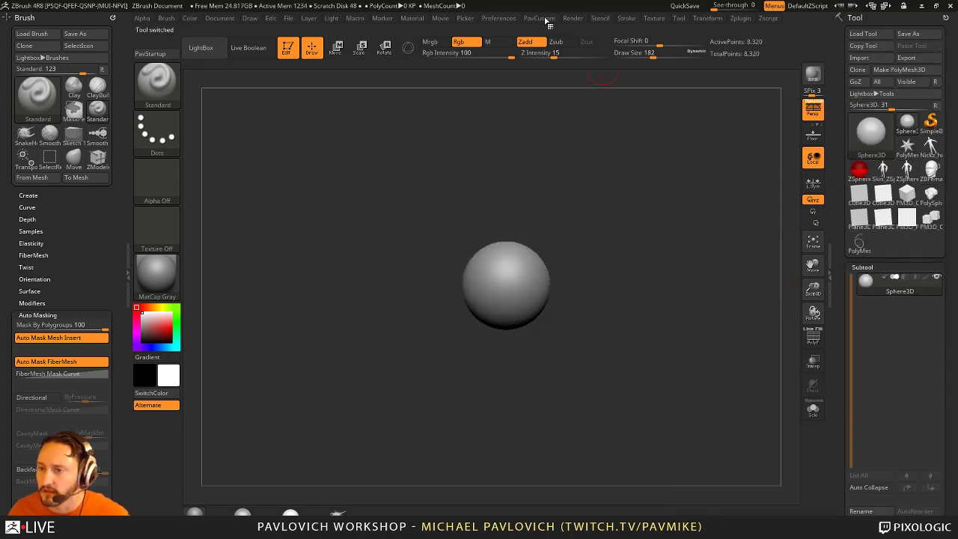
Step: View the QuickSave preferences, then select the ZBFemale_TechSuit014 tool
{"action": "left_click", "coordinate": [499, 18]}
{"action": "left_click", "coordinate": [523, 344]}
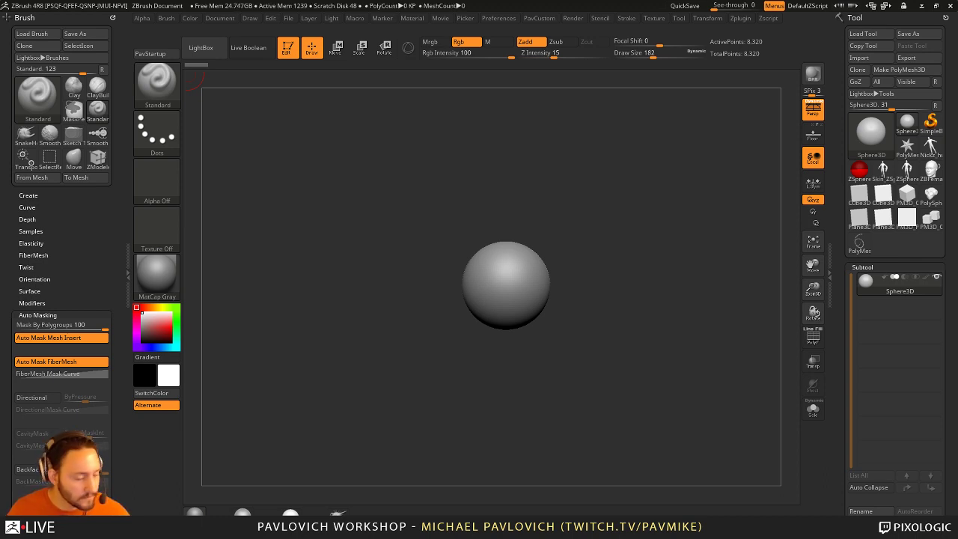
{"action": "left_click", "coordinate": [937, 174]}
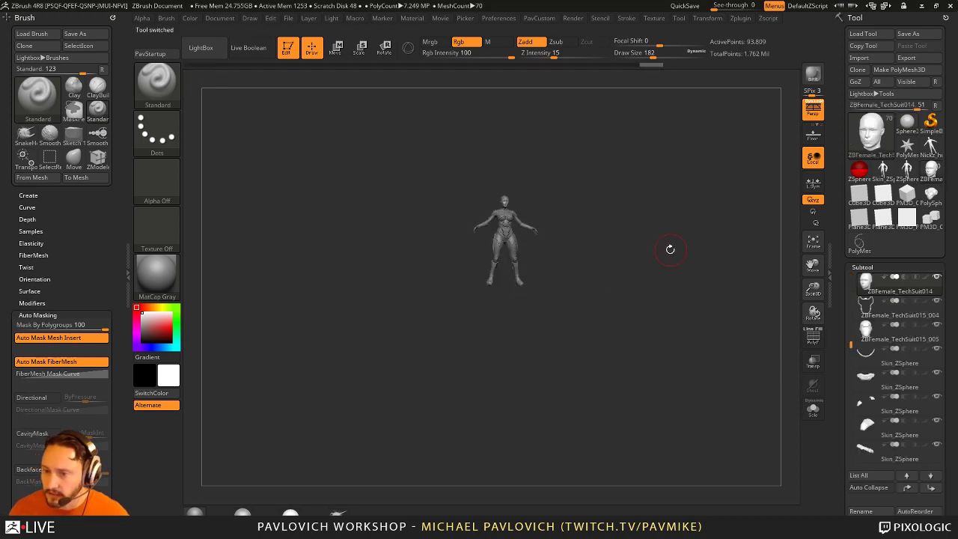
Step: Make the chest piece the active subtool and turn off Align Cursor To Surface in Preferences > Edit
{"action": "key", "text": "f"}
{"action": "left_click_drag", "start_coordinate": [656, 323], "coordinate": [582, 353], "text": "alt"}
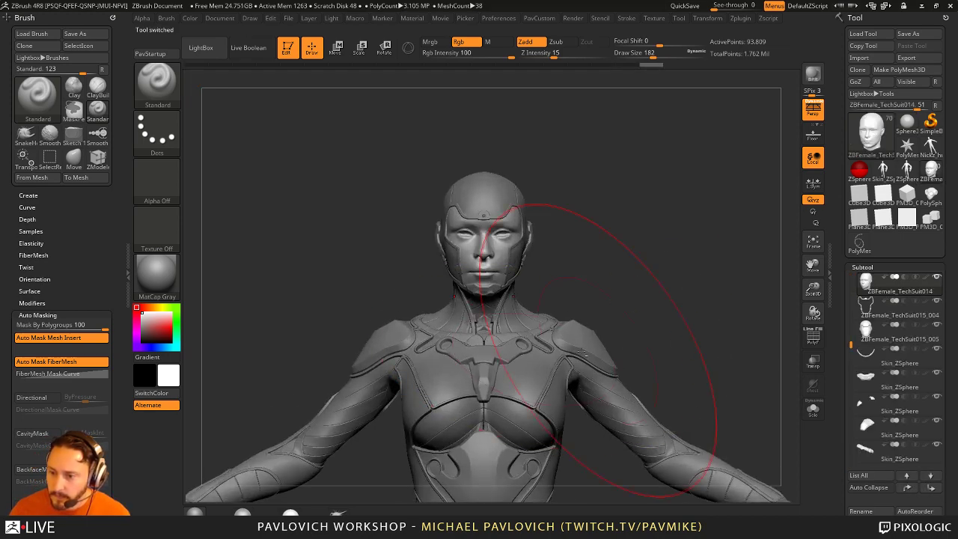
{"action": "left_click", "coordinate": [526, 368], "text": "alt"}
{"action": "left_click_drag", "start_coordinate": [488, 150], "coordinate": [471, 112], "text": "alt"}
{"action": "left_click", "coordinate": [498, 18]}
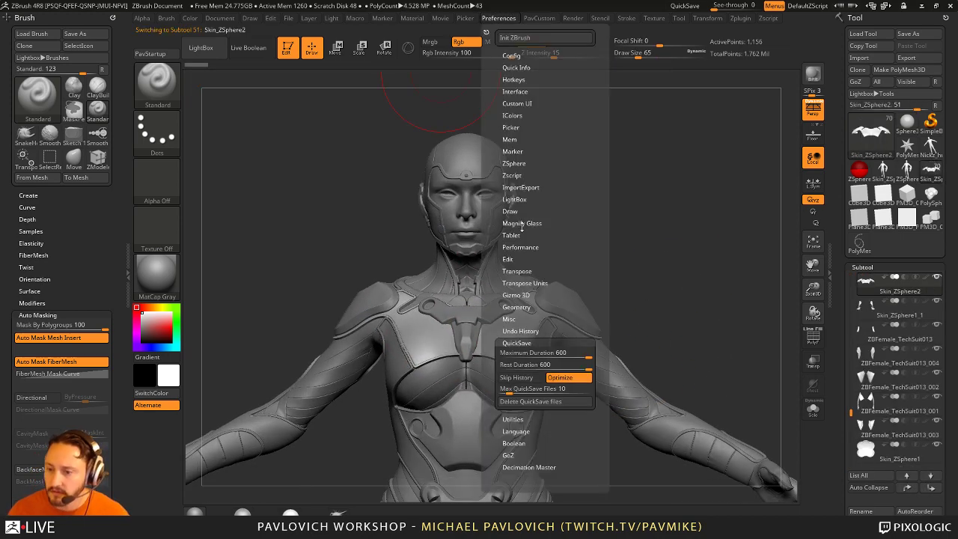
{"action": "left_click", "coordinate": [509, 341]}
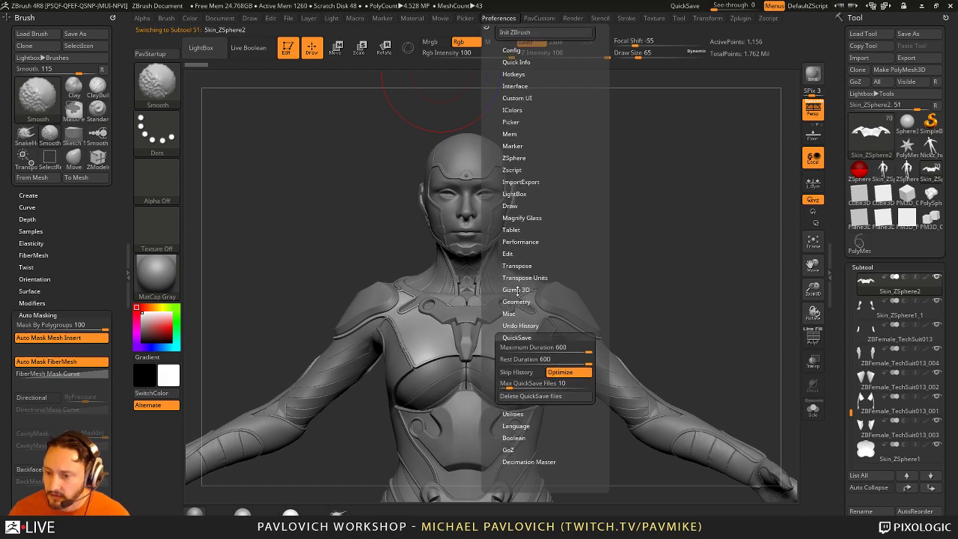
{"action": "left_click", "coordinate": [508, 255]}
{"action": "left_click", "coordinate": [528, 325]}
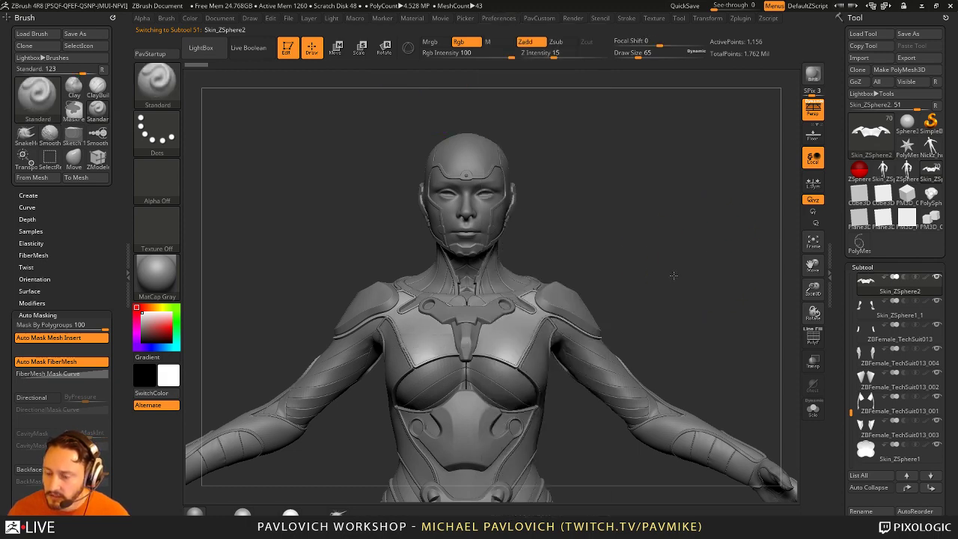
Step: Set the brush Draw Size to 13
{"action": "mouse_move", "coordinate": [510, 320]}
{"action": "right_mouse_down", "text": "ctrl"}
{"action": "mouse_move", "coordinate": [564, 371]}
{"action": "mouse_move", "coordinate": [573, 329]}
{"action": "right_mouse_up", "text": "ctrl"}
{"action": "key", "text": "s"}
{"action": "left_click_drag", "start_coordinate": [573, 329], "coordinate": [591, 333]}
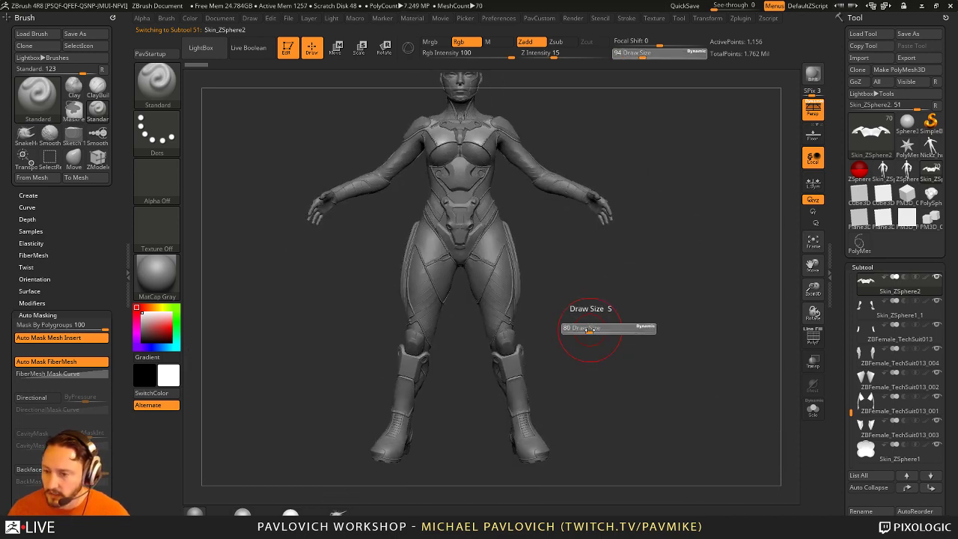
{"action": "mouse_move", "coordinate": [591, 333]}
{"action": "right_mouse_down", "text": "ctrl"}
{"action": "mouse_move", "coordinate": [628, 338]}
{"action": "mouse_move", "coordinate": [605, 353]}
{"action": "mouse_move", "coordinate": [608, 369]}
{"action": "right_mouse_up", "text": "ctrl"}
{"action": "left_click", "coordinate": [601, 339]}
Step: Reinitialize ZBrush with Preferences > Init ZBrush to an empty canvas
{"action": "left_click", "coordinate": [499, 19]}
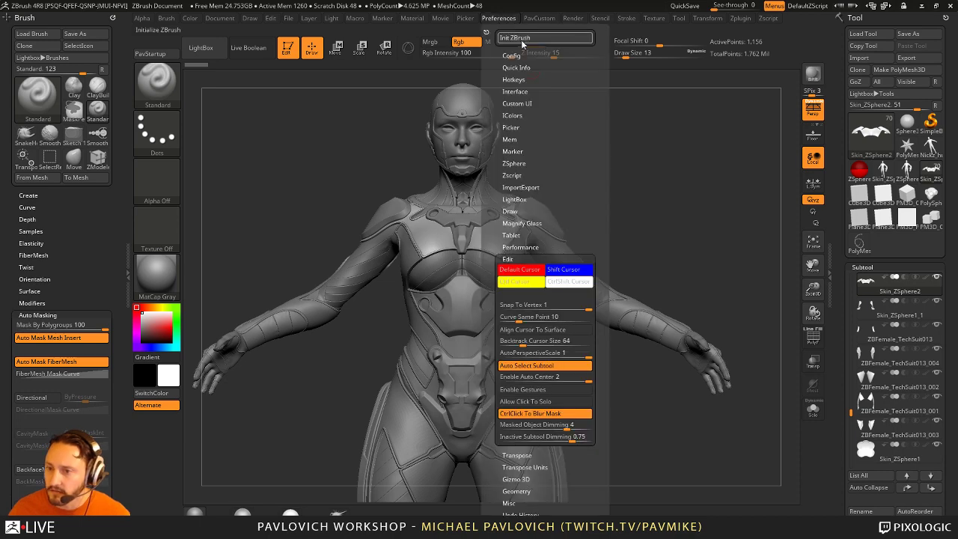
{"action": "left_click", "coordinate": [524, 38]}
{"action": "key", "text": "Escape"}
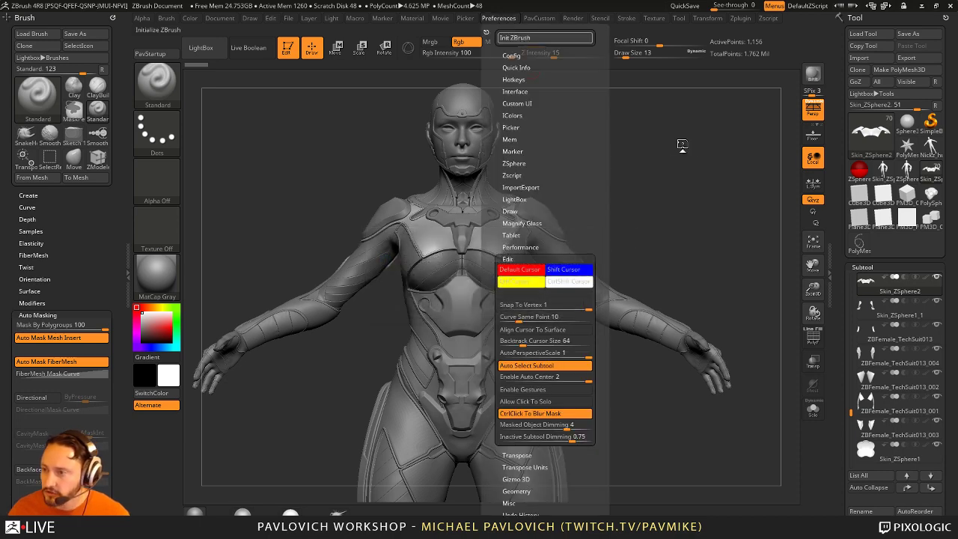
{"action": "key", "text": "super"}
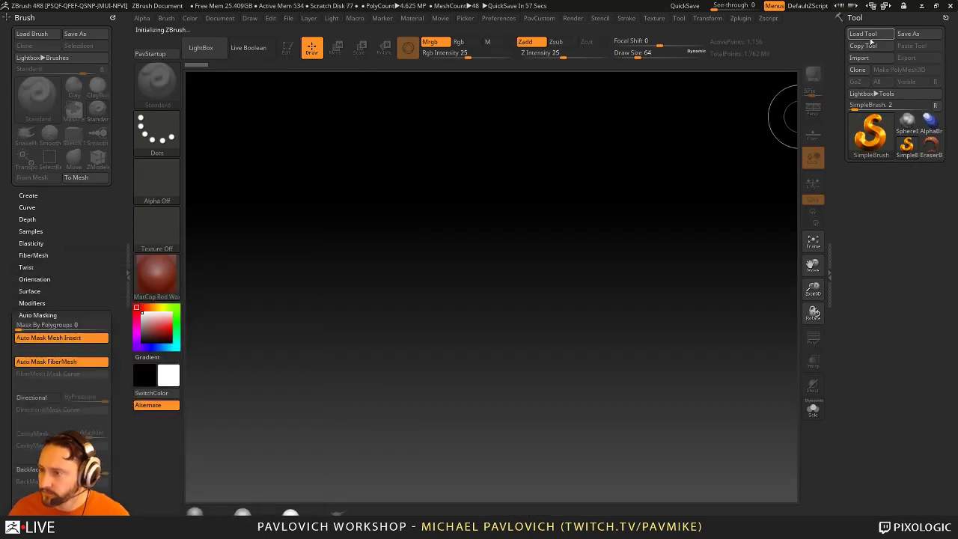
Step: Load ZBFemale_TechSuitFormRefine001.ZTL from the streaming > ZBFemale folder
{"action": "left_click", "coordinate": [862, 33]}
{"action": "scroll", "coordinate": [60, 90], "scroll_direction": "up", "scroll_amount": 10}
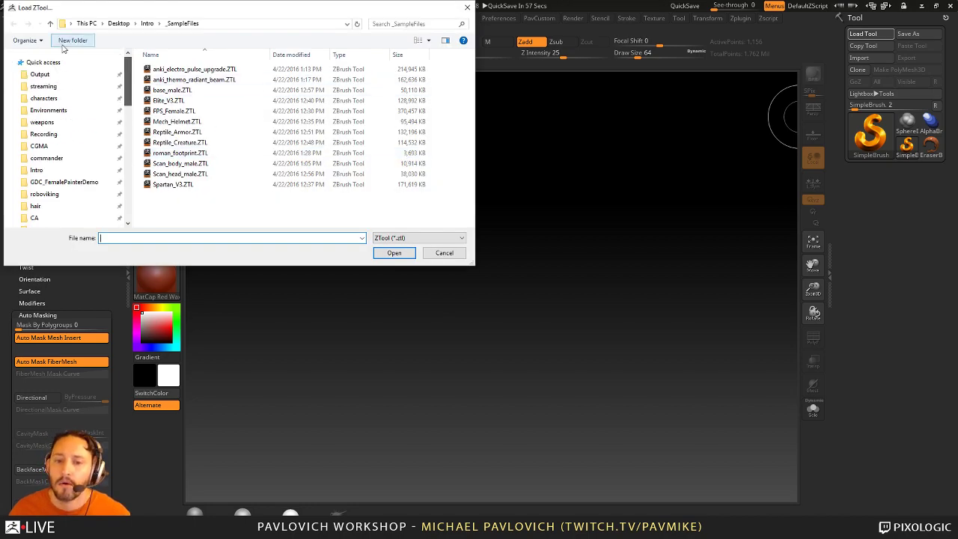
{"action": "left_click", "coordinate": [60, 90]}
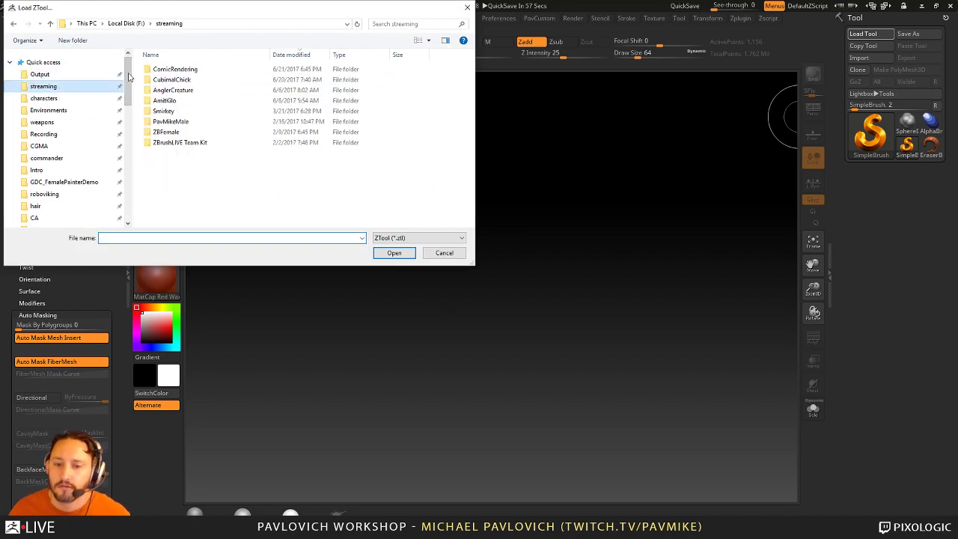
{"action": "double_click", "coordinate": [180, 132]}
{"action": "double_click", "coordinate": [185, 69]}
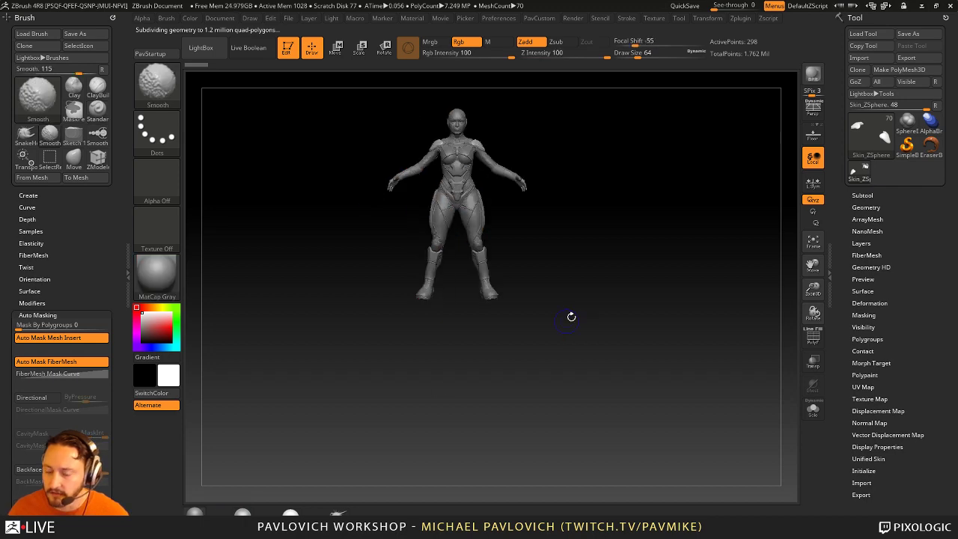
Step: Set Draw Size to 13 and make the torso suit piece the active subtool
{"action": "mouse_move", "coordinate": [571, 316]}
{"action": "left_mouse_down"}
{"action": "mouse_move", "coordinate": [638, 320]}
{"action": "mouse_move", "coordinate": [621, 384]}
{"action": "mouse_move", "coordinate": [638, 383]}
{"action": "left_mouse_up"}
{"action": "key", "text": "s"}
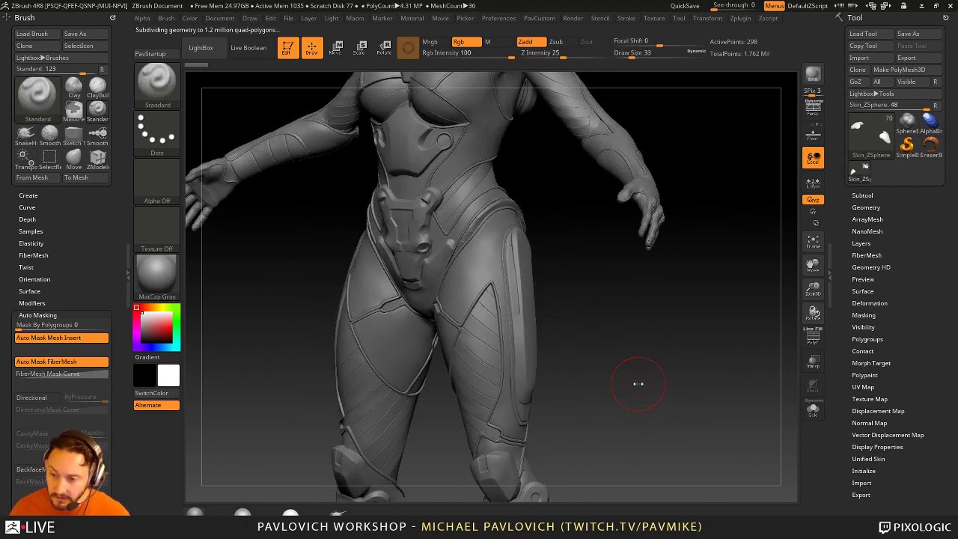
{"action": "key", "text": "s"}
{"action": "left_click_drag", "start_coordinate": [514, 258], "coordinate": [494, 258]}
{"action": "left_click", "coordinate": [539, 258], "text": "alt"}
{"action": "left_click_drag", "start_coordinate": [592, 257], "coordinate": [615, 344]}
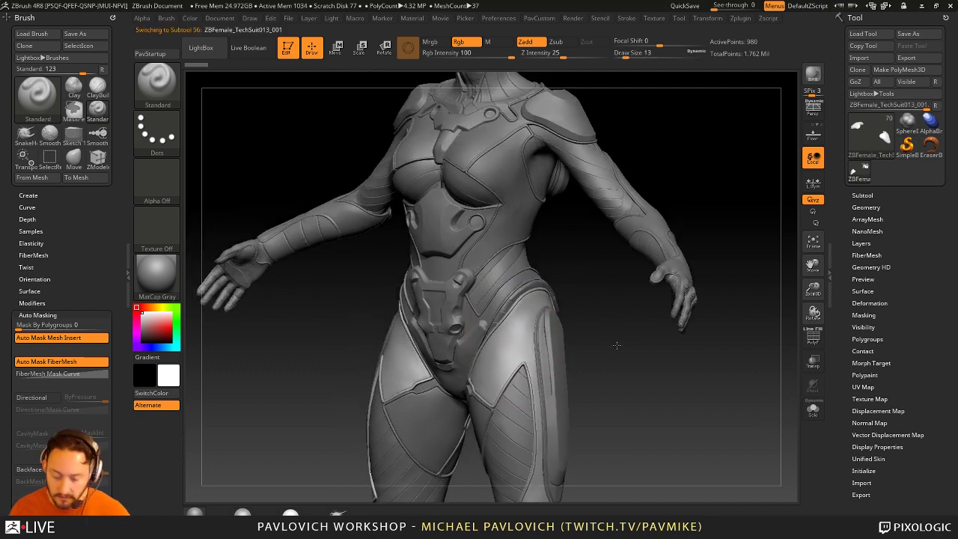
Step: Show Tool > Geometry subdivision settings and select the TechSuit011 piece
{"action": "left_click", "coordinate": [866, 207]}
{"action": "mouse_move", "coordinate": [738, 339]}
{"action": "left_mouse_down"}
{"action": "mouse_move", "coordinate": [697, 362]}
{"action": "mouse_move", "coordinate": [731, 354]}
{"action": "left_mouse_up"}
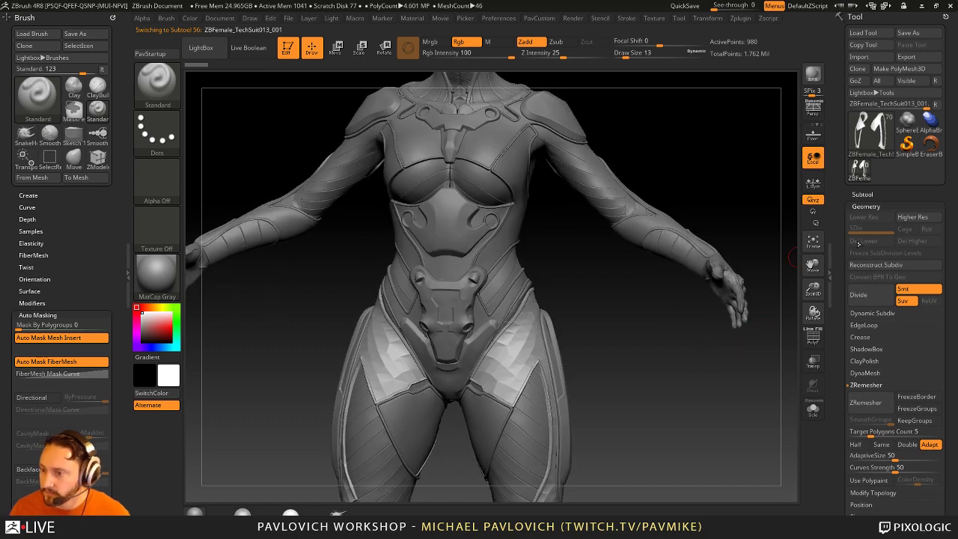
{"action": "scroll", "coordinate": [861, 258], "scroll_direction": "down", "scroll_amount": 3}
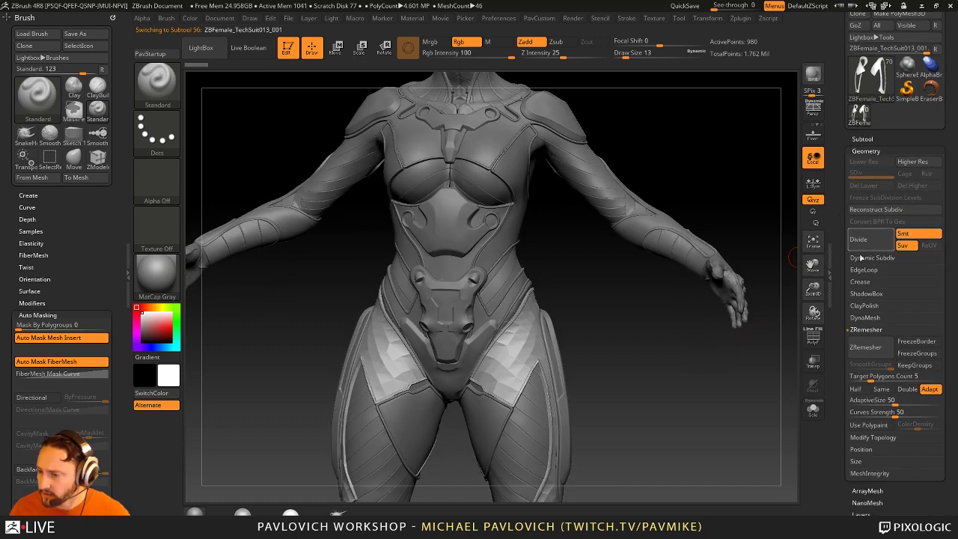
{"action": "left_click", "coordinate": [641, 299], "text": "alt"}
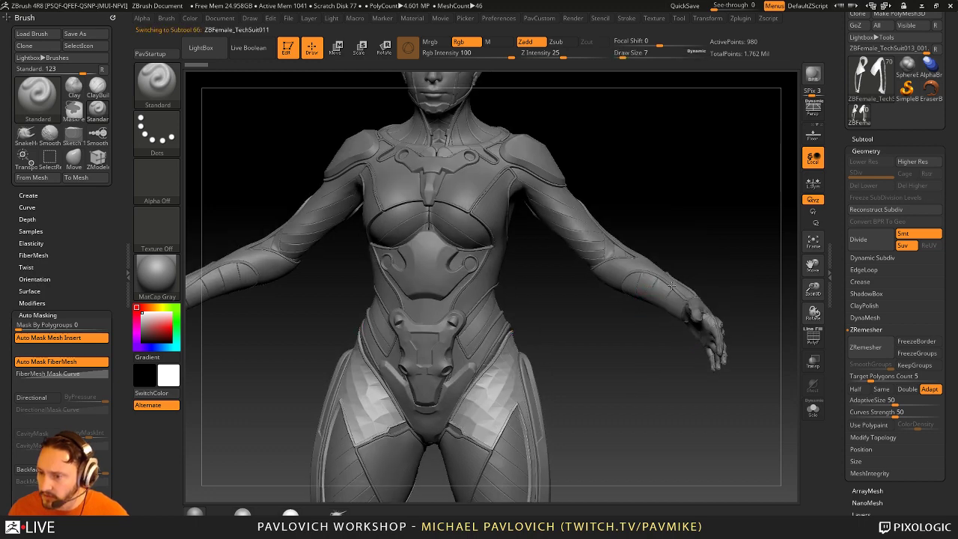
{"action": "left_click_drag", "start_coordinate": [725, 245], "coordinate": [516, 349], "text": "alt"}
Step: Select ZBFemale_TechSuit013_001 and accept dynamic subdivision for it with D
{"action": "left_click", "coordinate": [439, 382], "text": "alt"}
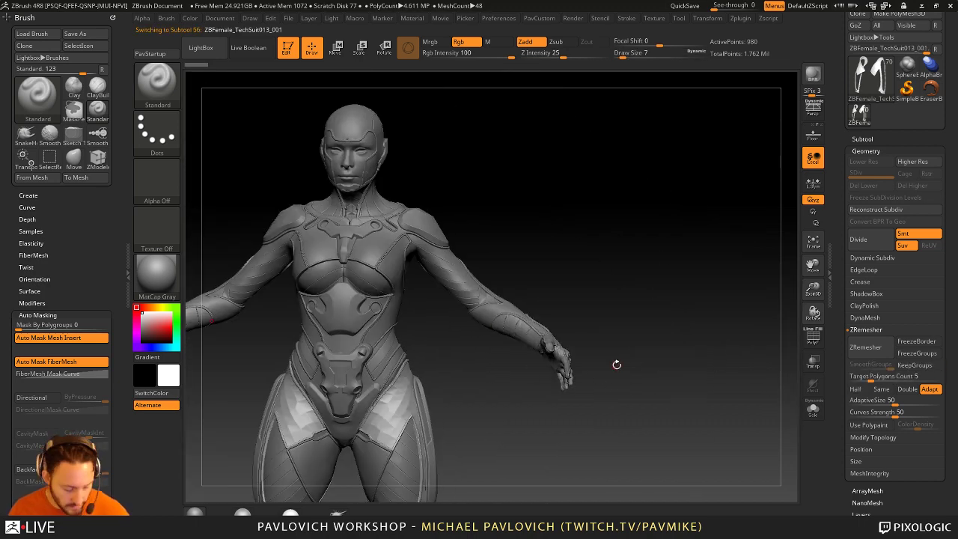
{"action": "key", "text": "d"}
{"action": "left_click", "coordinate": [475, 178]}
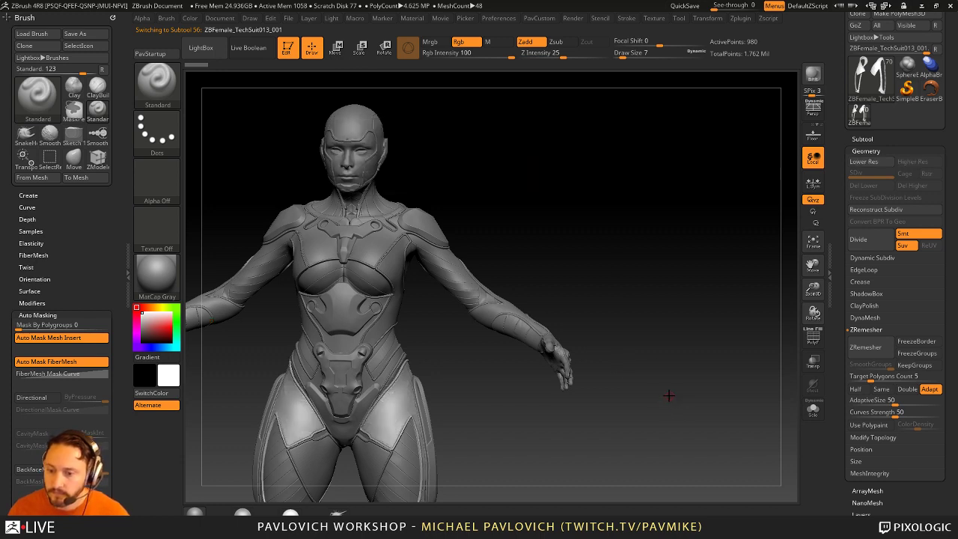
{"action": "left_click_drag", "start_coordinate": [665, 389], "coordinate": [702, 333]}
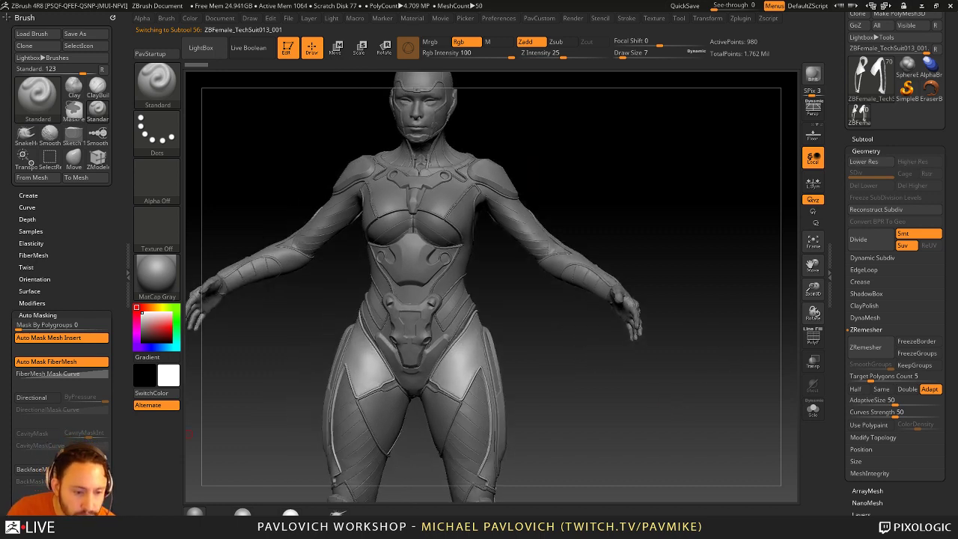
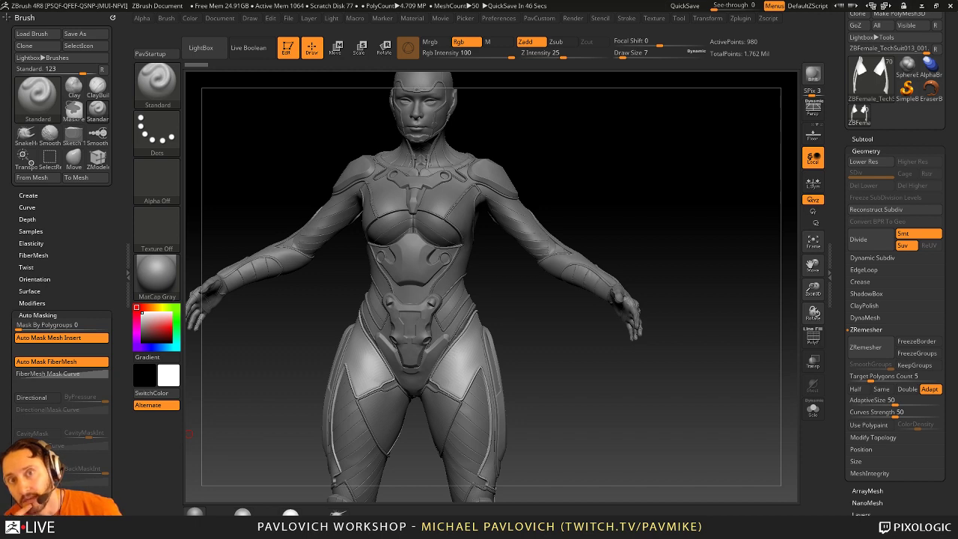
Step: Snap the armoured character to a straight front view and leave Edit mode
{"action": "mouse_move", "coordinate": [590, 157]}
{"action": "left_mouse_down"}
{"action": "mouse_move", "coordinate": [606, 122]}
{"action": "mouse_move", "coordinate": [580, 159]}
{"action": "mouse_move", "coordinate": [594, 160]}
{"action": "mouse_move", "coordinate": [588, 149]}
{"action": "mouse_move", "coordinate": [598, 161]}
{"action": "left_mouse_up"}
{"action": "key", "text": "s"}
{"action": "key", "text": "shift"}
{"action": "key", "text": "s"}
{"action": "left_click_drag", "start_coordinate": [531, 128], "coordinate": [551, 160], "text": "alt"}
{"action": "key", "text": "t"}
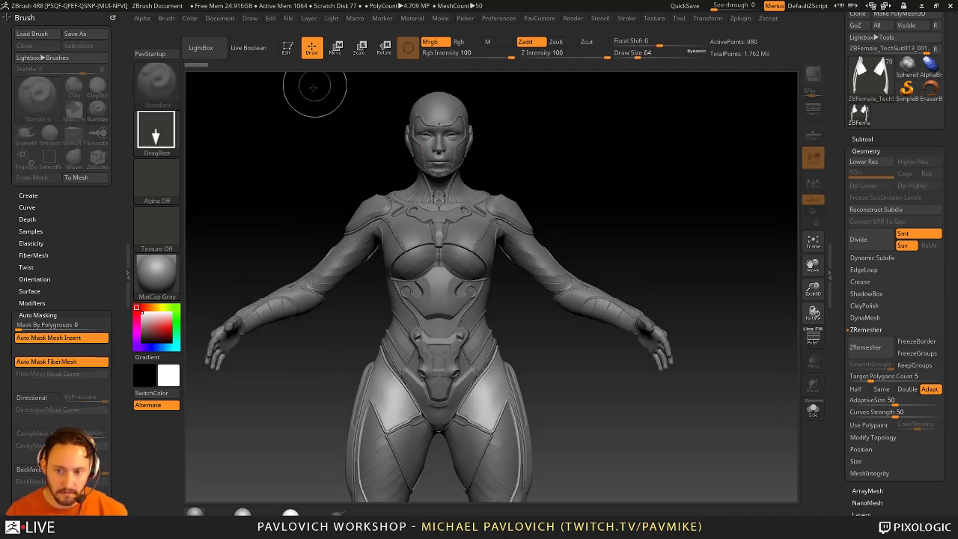
Step: Clear the canvas with Ctrl+N and pick the SweepProfile3D mesh from the Tool picker
{"action": "key", "text": "ctrl+n"}
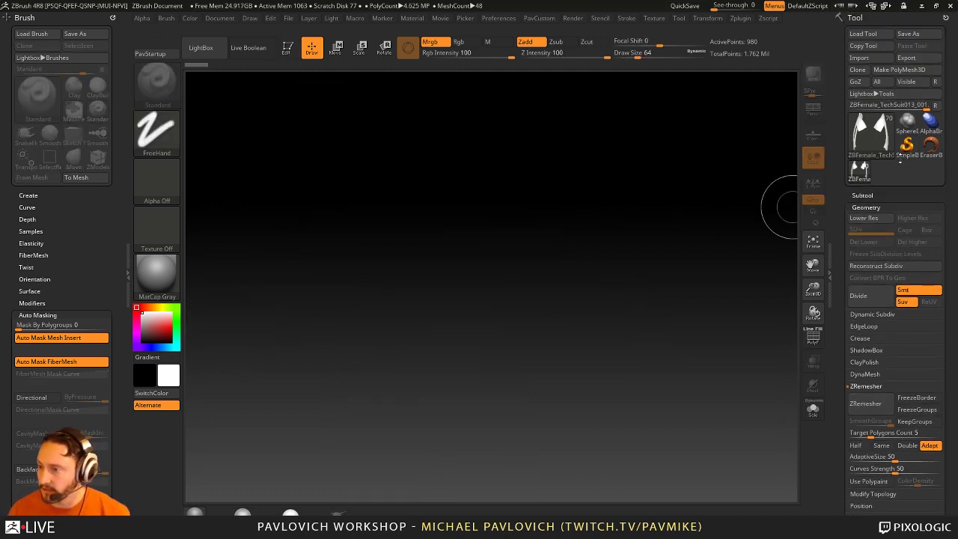
{"action": "left_click", "coordinate": [906, 143]}
{"action": "left_click", "coordinate": [870, 135]}
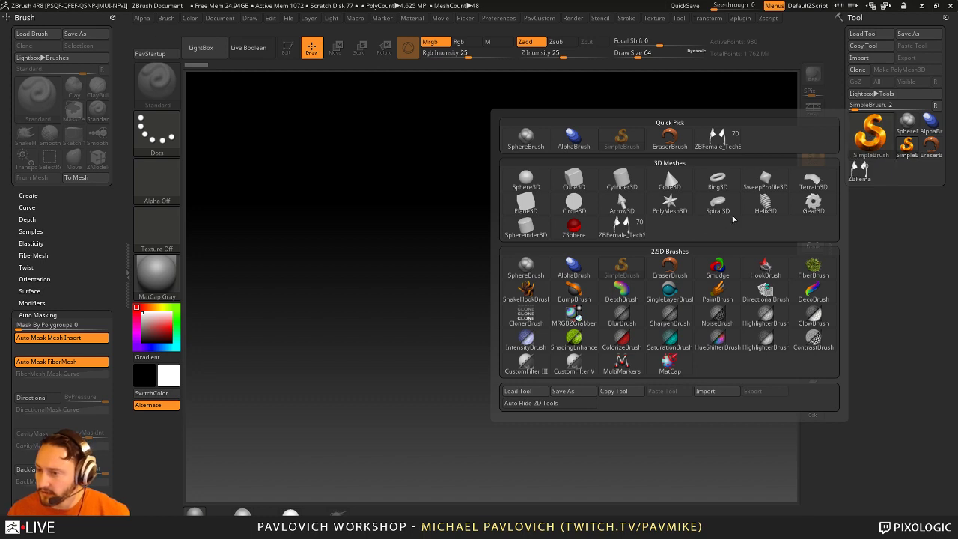
{"action": "left_click", "coordinate": [765, 182]}
Step: Draw the SweepProfile3D, enter Edit mode, and reshape its S Profile into a flared, flat-topped vase
{"action": "left_click_drag", "start_coordinate": [447, 300], "coordinate": [435, 326]}
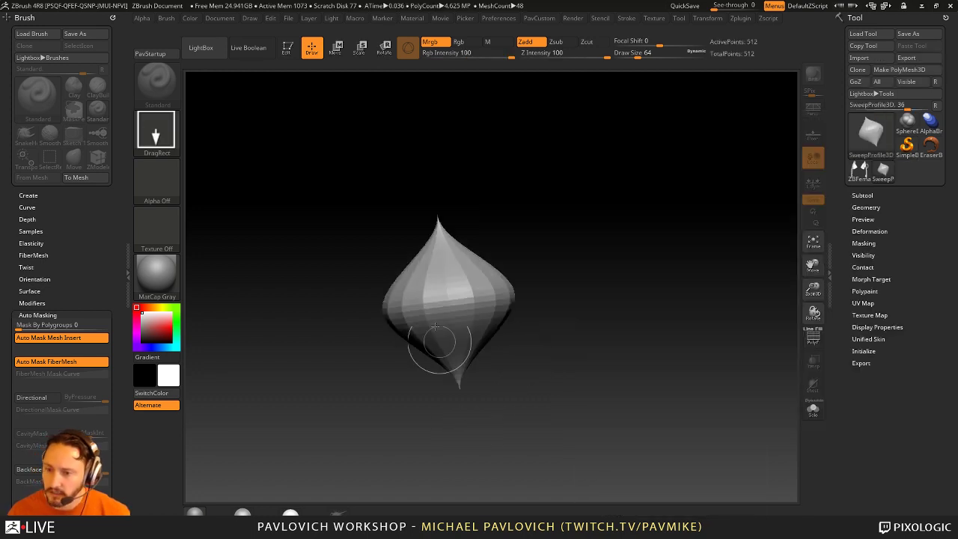
{"action": "key", "text": "t"}
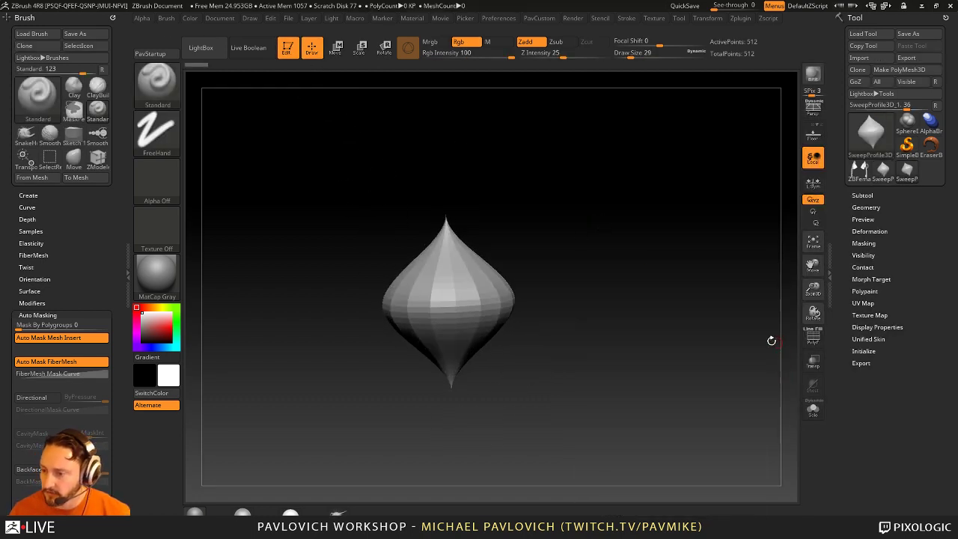
{"action": "key", "text": "f"}
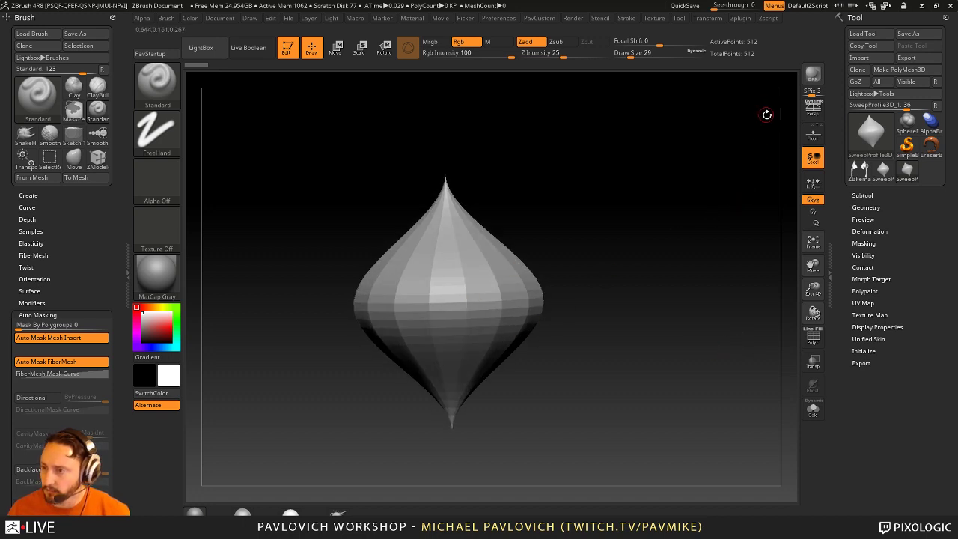
{"action": "left_click", "coordinate": [865, 352]}
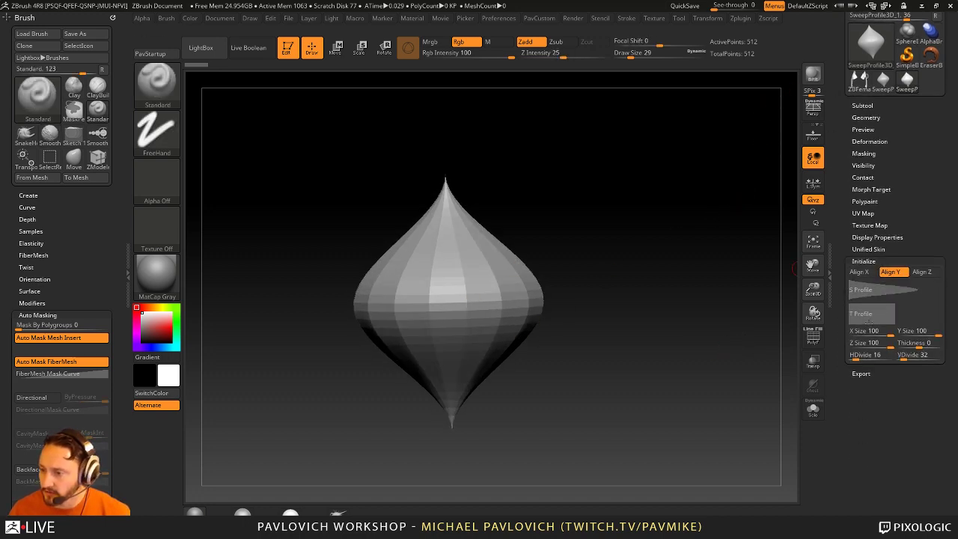
{"action": "left_click_drag", "start_coordinate": [915, 325], "coordinate": [897, 324]}
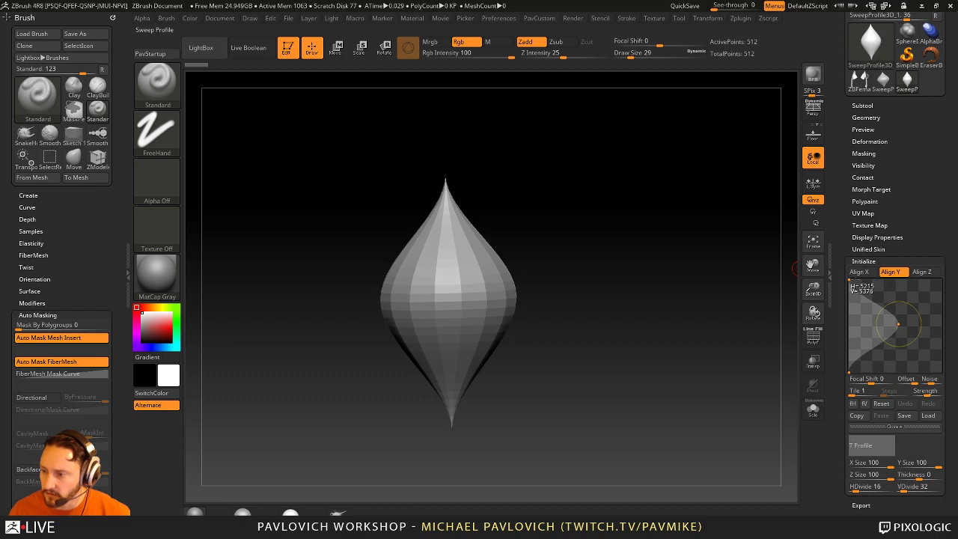
{"action": "left_click_drag", "start_coordinate": [849, 282], "coordinate": [875, 281]}
{"action": "left_click_drag", "start_coordinate": [847, 361], "coordinate": [908, 371]}
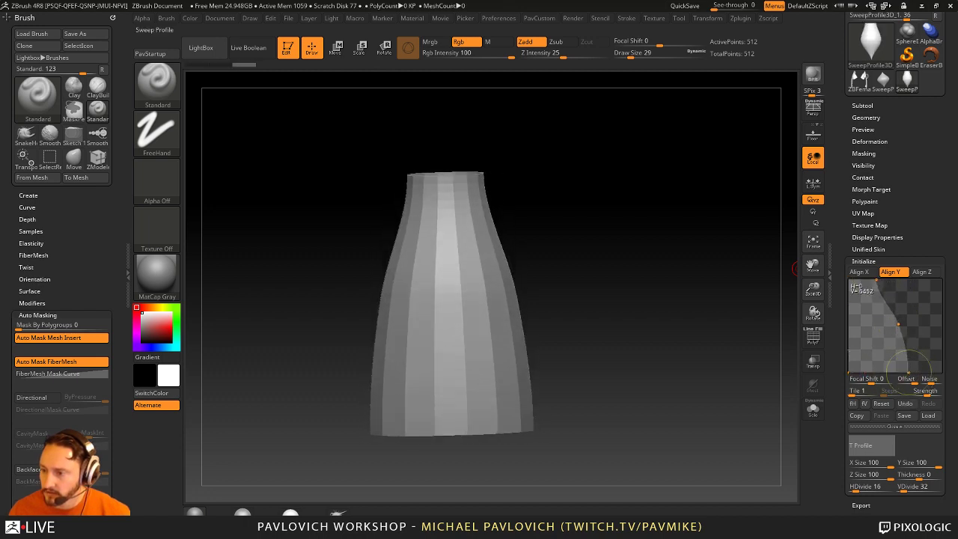
{"action": "left_click_drag", "start_coordinate": [914, 318], "coordinate": [872, 322]}
Step: Inspect the vase with the wireframe shown and convert it to a PolyMesh3D
{"action": "left_click", "coordinate": [812, 341]}
{"action": "left_click_drag", "start_coordinate": [641, 300], "coordinate": [517, 316]}
{"action": "scroll", "coordinate": [841, 362], "scroll_direction": "down", "scroll_amount": 5}
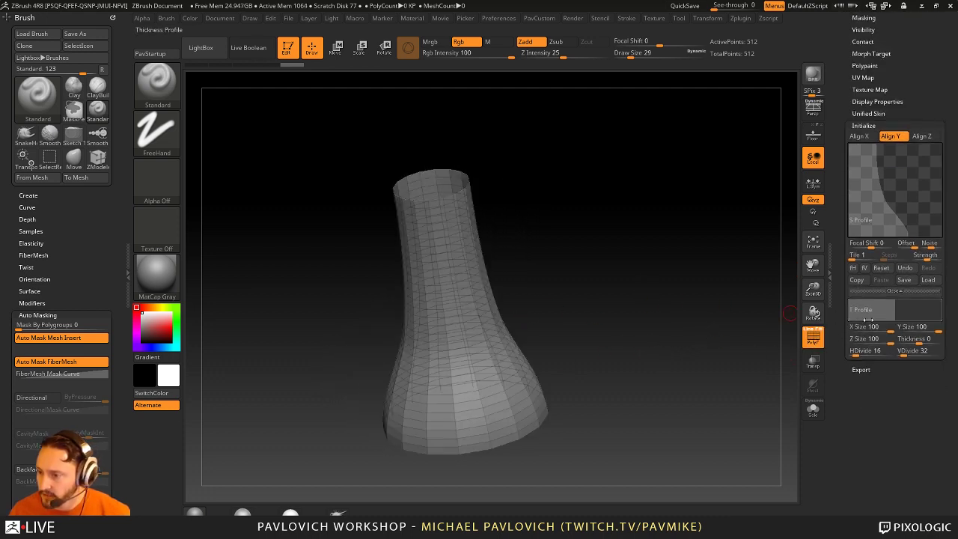
{"action": "left_click_drag", "start_coordinate": [693, 311], "coordinate": [697, 331]}
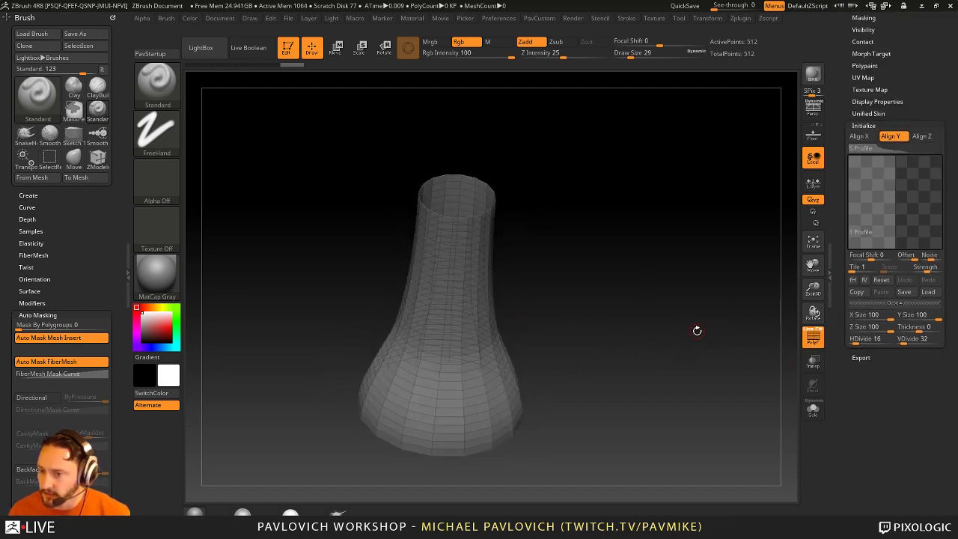
{"action": "scroll", "coordinate": [855, 384], "scroll_direction": "up", "scroll_amount": 10}
{"action": "left_click", "coordinate": [899, 69]}
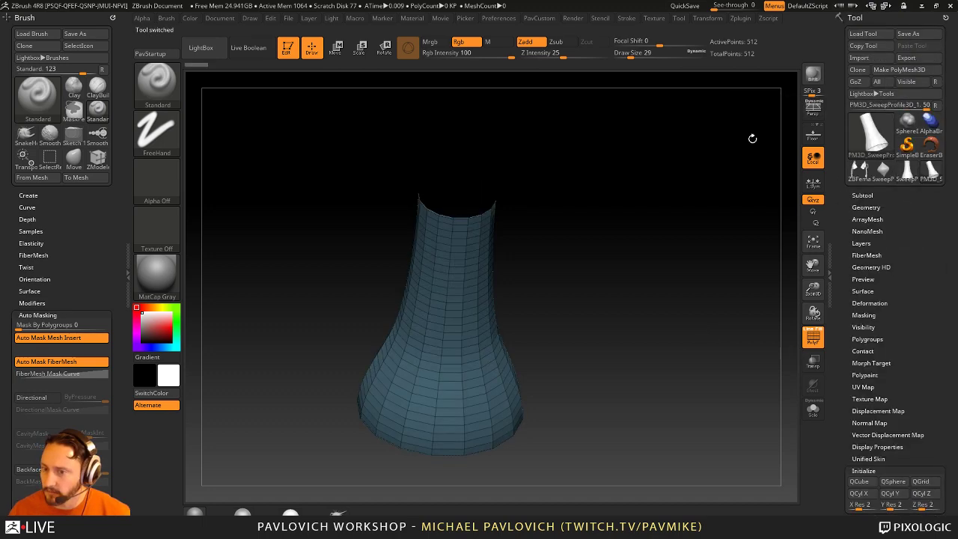
Step: Switch to ZModeler and extrude the tube wall into a thick shell, checking the smoothed preview
{"action": "key", "text": "b"}
{"action": "key", "text": "z"}
{"action": "key", "text": "m"}
{"action": "key", "text": "space"}
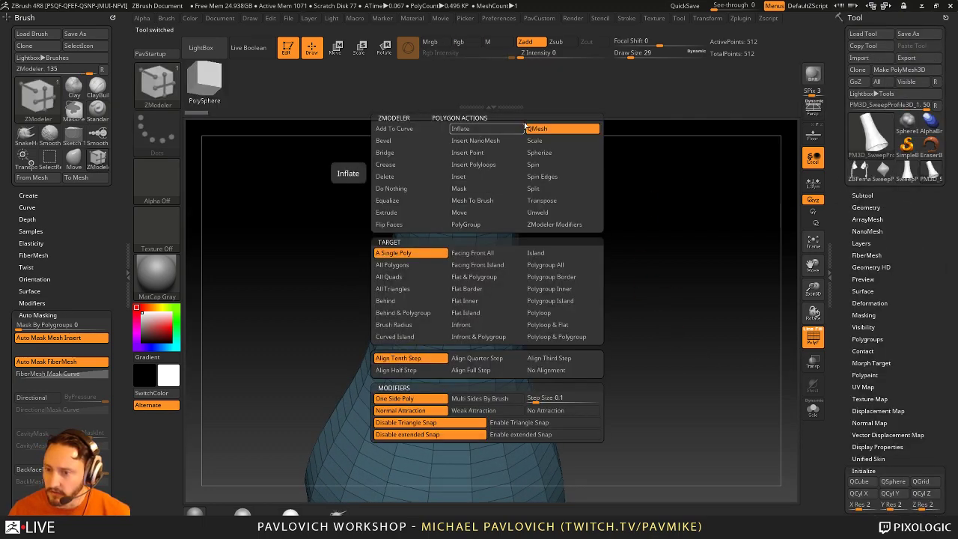
{"action": "left_click_drag", "start_coordinate": [554, 262], "coordinate": [666, 224]}
{"action": "left_click", "coordinate": [509, 228]}
{"action": "key", "text": "alt+w"}
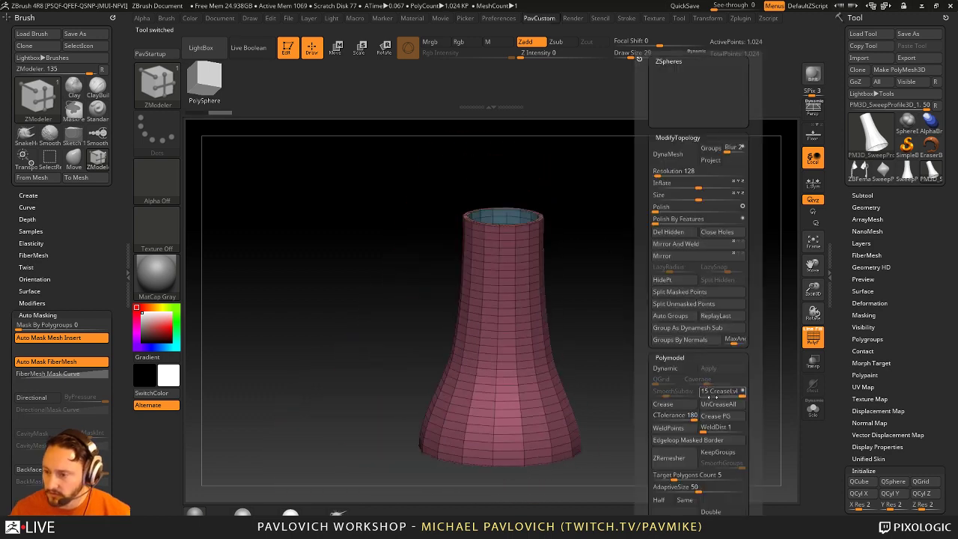
{"action": "key", "text": "d"}
{"action": "left_click", "coordinate": [814, 337]}
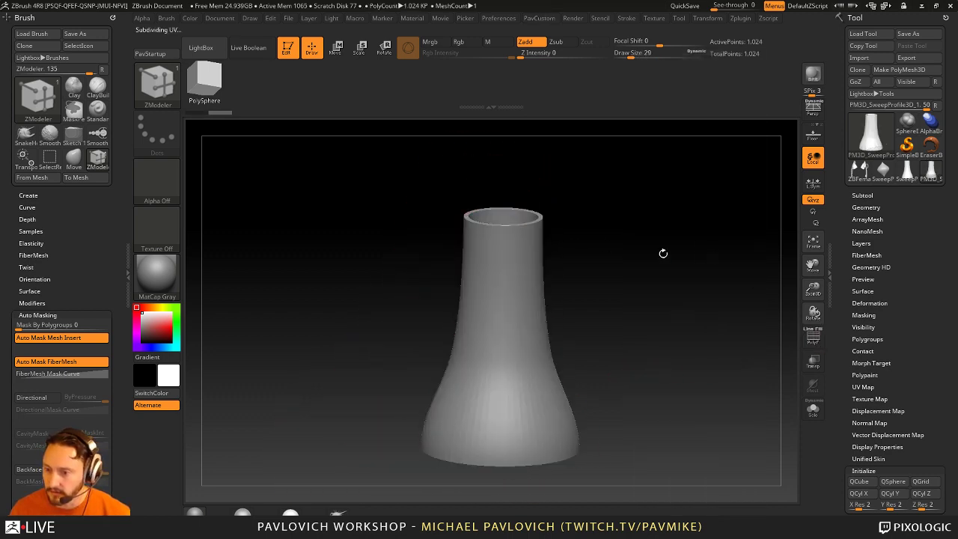
{"action": "left_click_drag", "start_coordinate": [663, 253], "coordinate": [626, 312]}
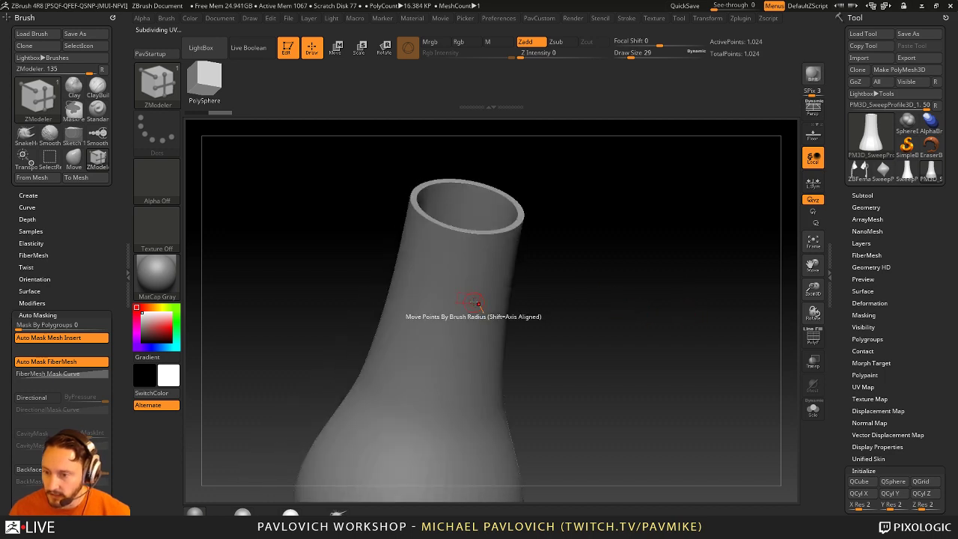
{"action": "left_click_drag", "start_coordinate": [749, 310], "coordinate": [729, 324]}
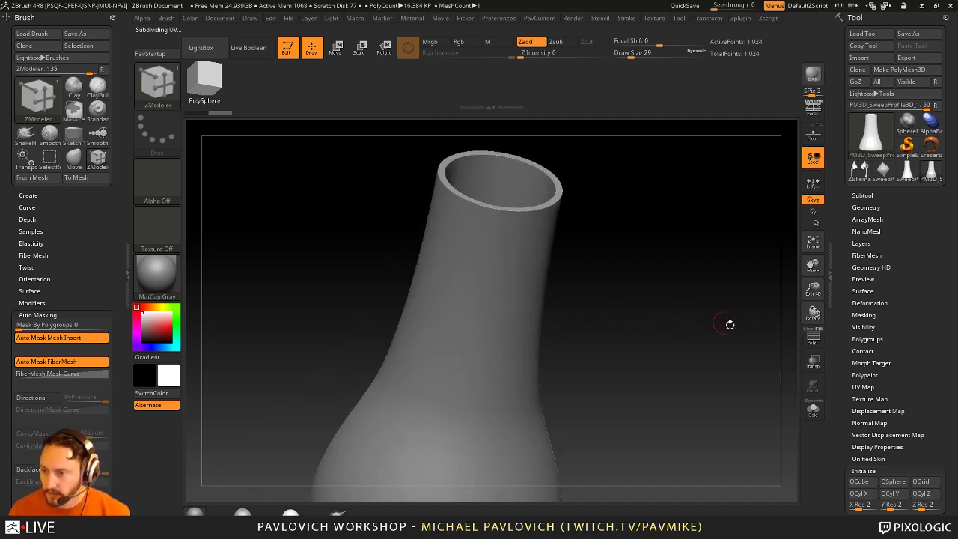
{"action": "left_click", "coordinate": [813, 337]}
Step: QMesh a vertical polygon column inward into a tall slot and mark four small window patches
{"action": "left_click_drag", "start_coordinate": [713, 357], "coordinate": [614, 322]}
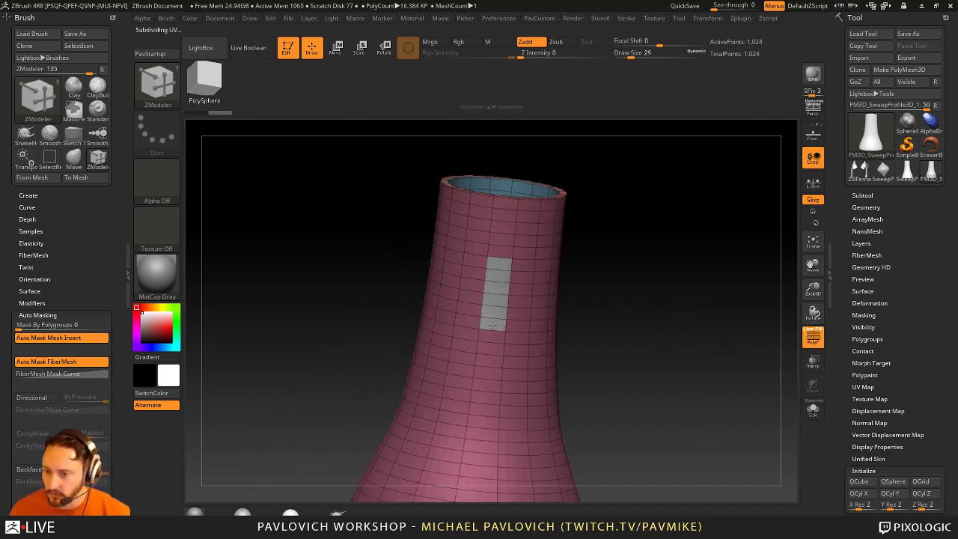
{"action": "left_click_drag", "start_coordinate": [593, 286], "coordinate": [462, 287]}
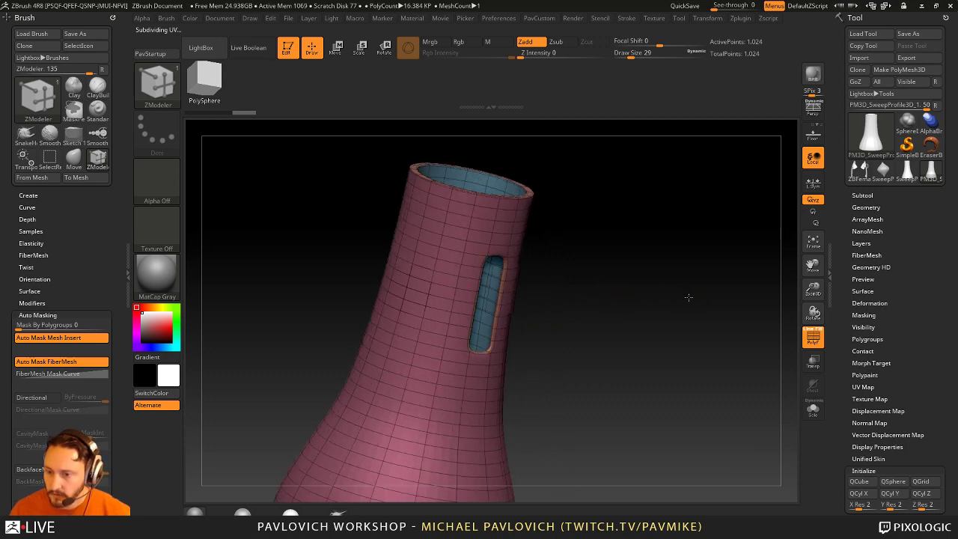
{"action": "left_click_drag", "start_coordinate": [688, 297], "coordinate": [522, 284]}
{"action": "left_click", "coordinate": [457, 286]}
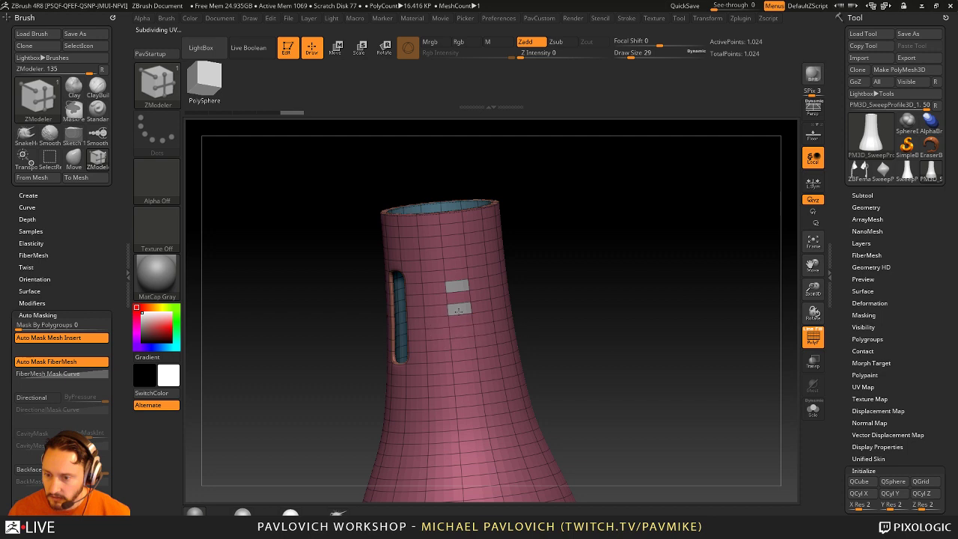
{"action": "left_click_drag", "start_coordinate": [502, 352], "coordinate": [495, 280]}
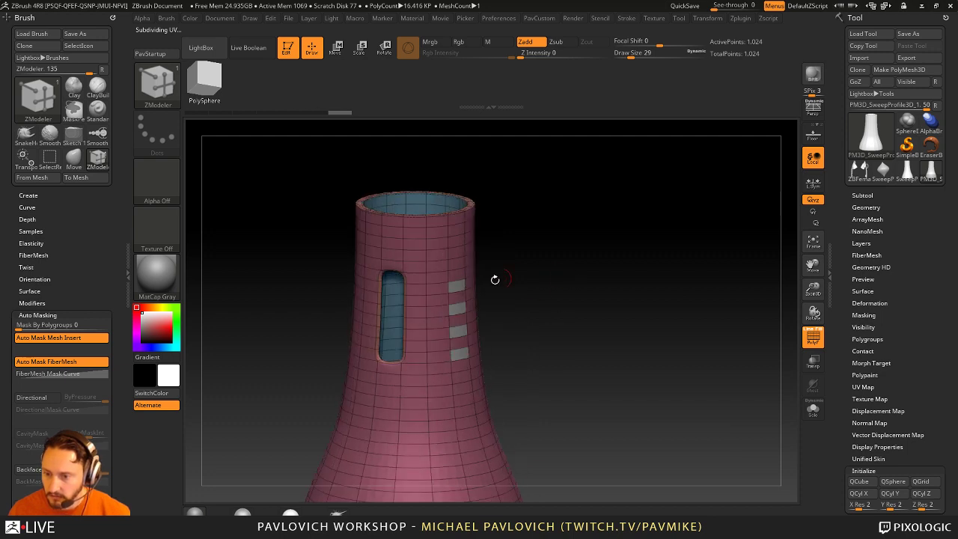
{"action": "left_click_drag", "start_coordinate": [616, 283], "coordinate": [632, 329]}
{"action": "key", "text": "shift+q"}
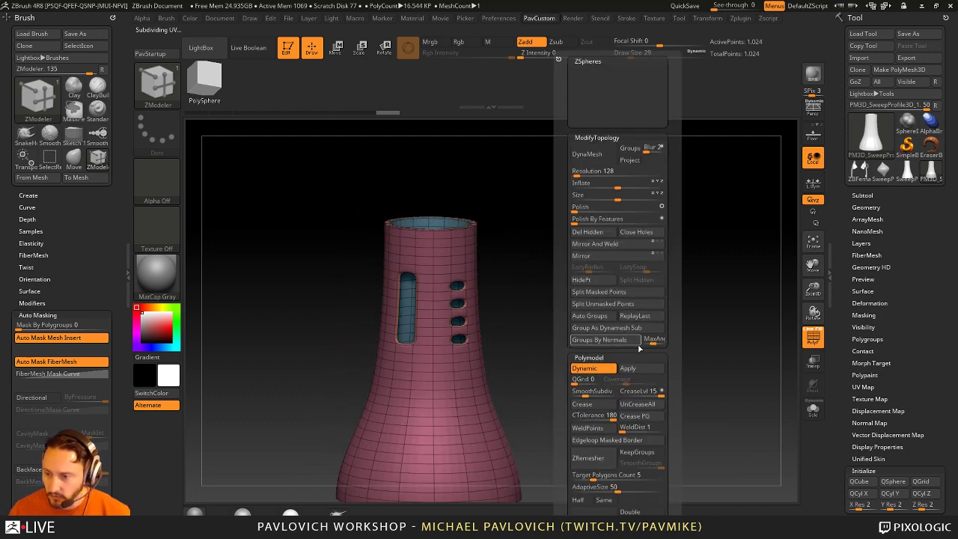
{"action": "left_click_drag", "start_coordinate": [623, 402], "coordinate": [636, 379], "text": "alt"}
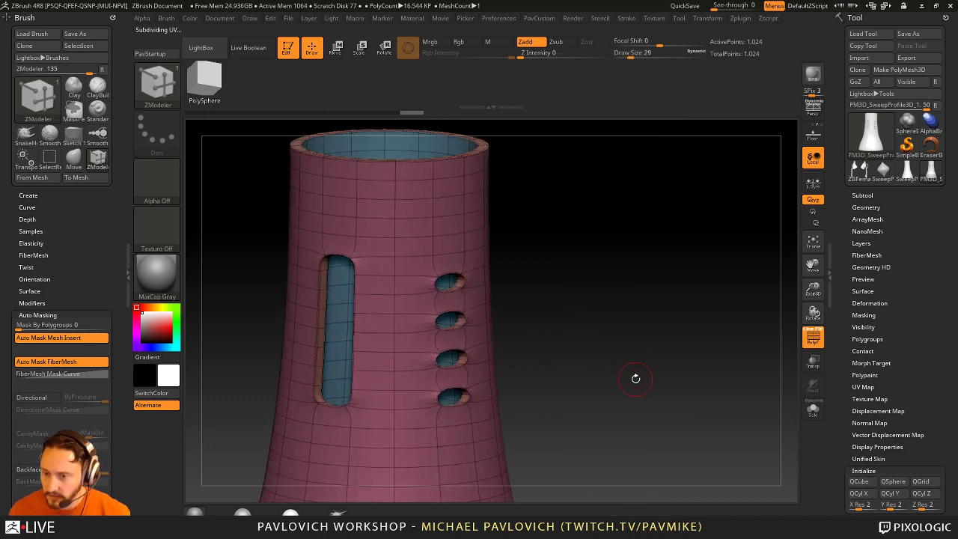
{"action": "left_click_drag", "start_coordinate": [514, 276], "coordinate": [492, 374]}
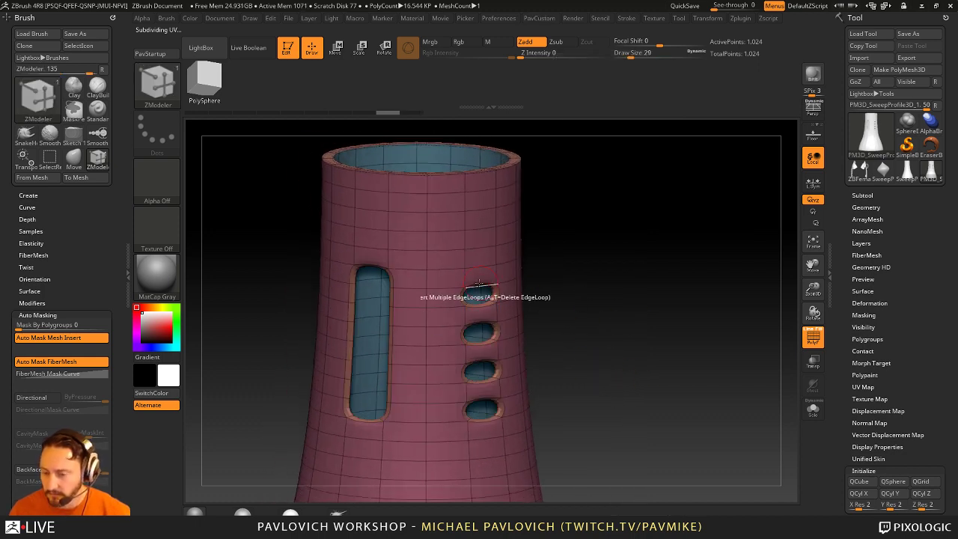
{"action": "key", "text": "ctrl+z"}
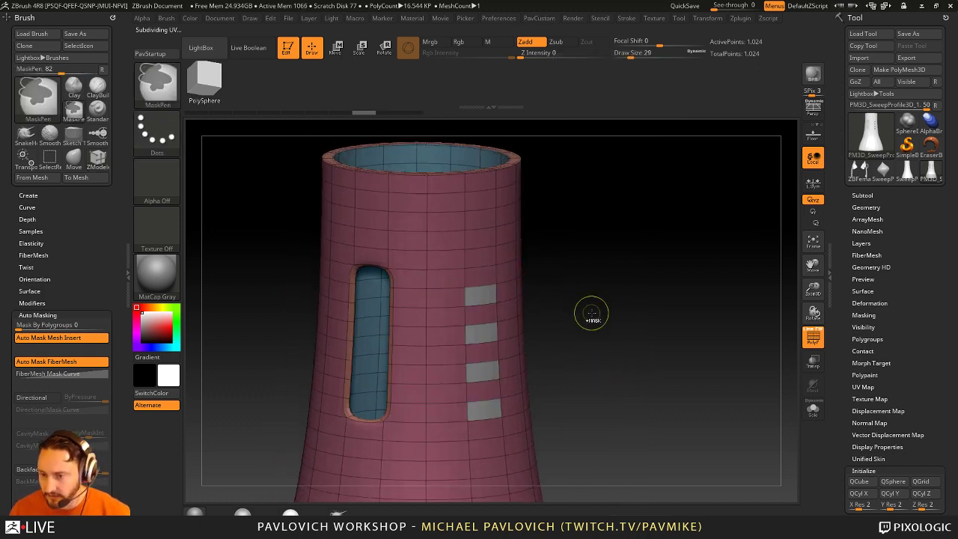
Step: Set ZModeler to Inset with polygroup targeting, then hide and delete the inner wall polygons
{"action": "key", "text": "ctrl+z"}
{"action": "key", "text": "space"}
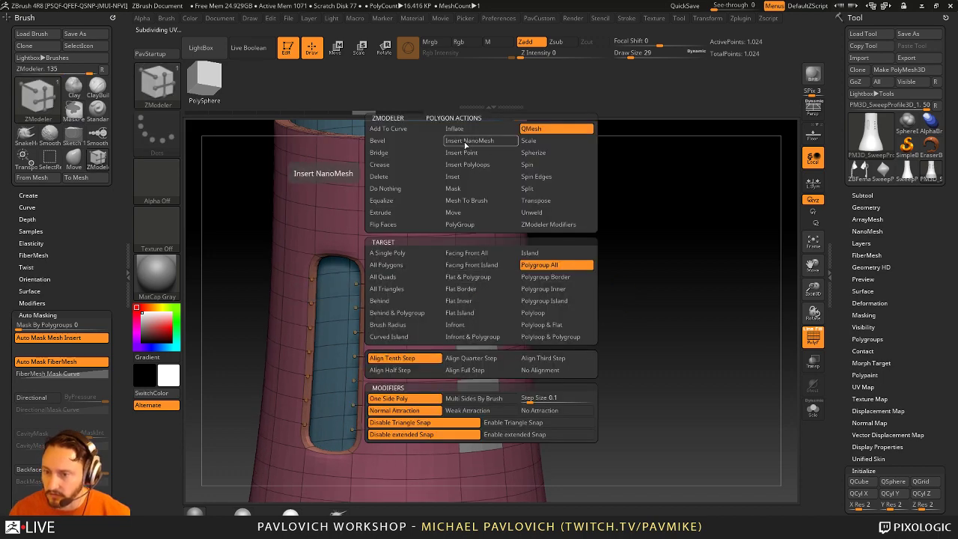
{"action": "left_click", "coordinate": [463, 178]}
{"action": "left_click", "coordinate": [467, 276]}
{"action": "mouse_move", "coordinate": [600, 255]}
{"action": "left_mouse_down"}
{"action": "mouse_move", "coordinate": [657, 381]}
{"action": "mouse_move", "coordinate": [642, 267]}
{"action": "mouse_move", "coordinate": [648, 262]}
{"action": "mouse_move", "coordinate": [629, 286]}
{"action": "left_mouse_up"}
{"action": "left_click", "coordinate": [454, 220], "text": "ctrl+shift"}
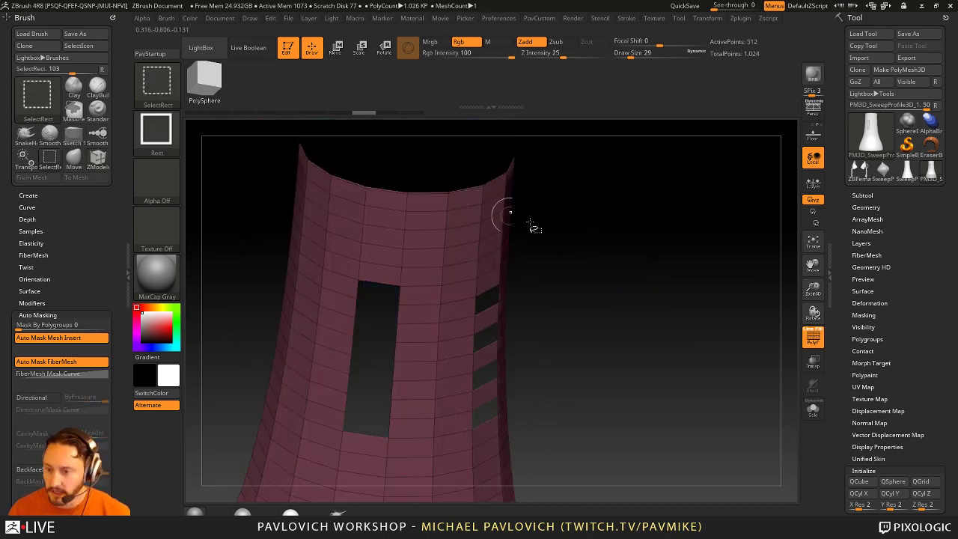
{"action": "left_click", "coordinate": [661, 279], "text": "ctrl+shift"}
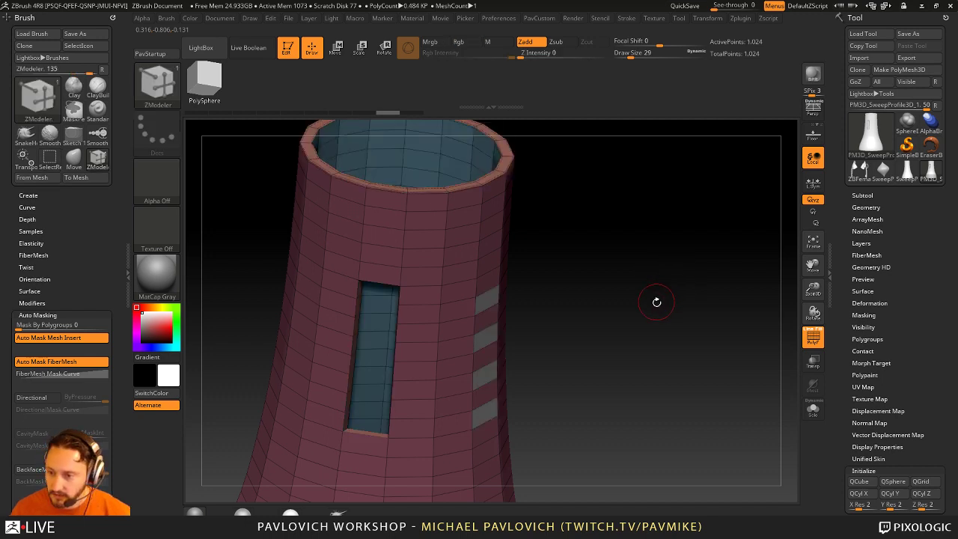
{"action": "left_click_drag", "start_coordinate": [657, 300], "coordinate": [651, 284], "text": "shift"}
{"action": "key", "text": "ctrl+d"}
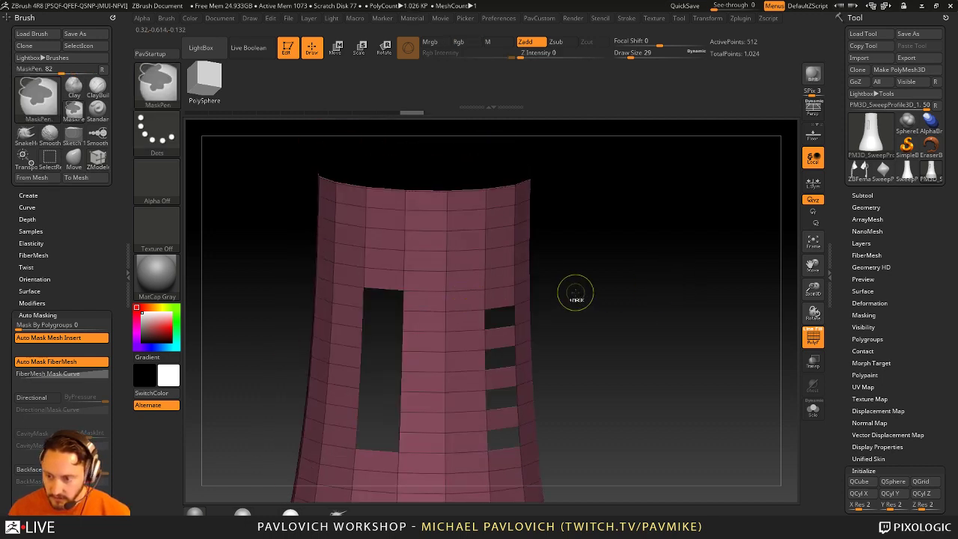
{"action": "left_click", "coordinate": [481, 293], "text": "ctrl+shift"}
{"action": "key", "text": "v"}
{"action": "left_click", "coordinate": [665, 238]}
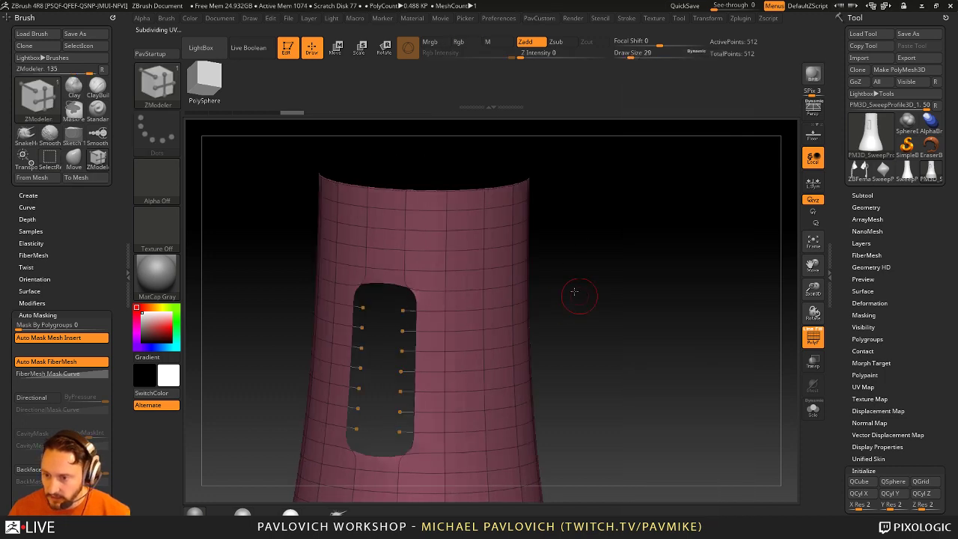
{"action": "key", "text": "shift+d"}
Step: Mark four wall quads in a column beside the slot and inset them into window frames
{"action": "left_click", "coordinate": [487, 292]}
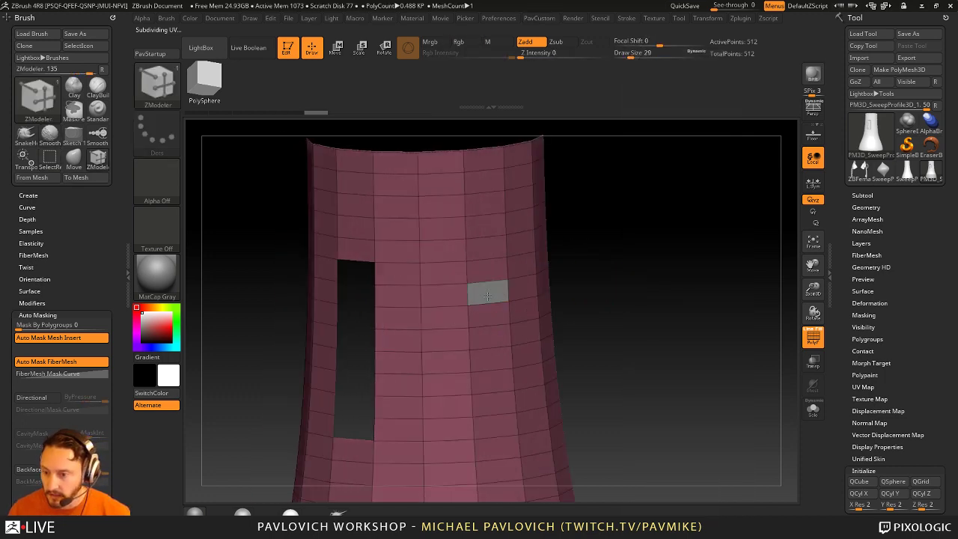
{"action": "left_click", "coordinate": [490, 337]}
{"action": "left_click", "coordinate": [492, 381]}
{"action": "left_click", "coordinate": [494, 425]}
{"action": "left_click_drag", "start_coordinate": [596, 330], "coordinate": [466, 306]}
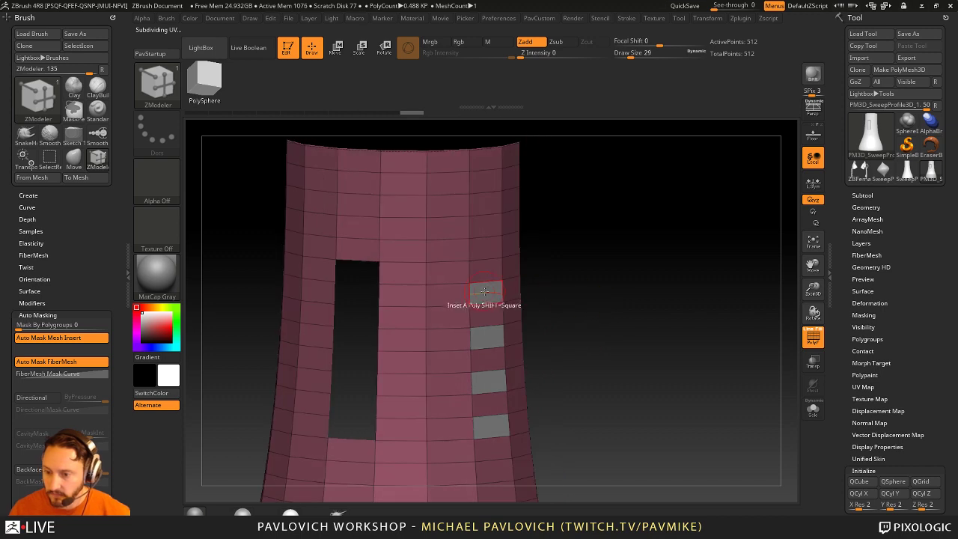
{"action": "key", "text": "space"}
{"action": "left_click", "coordinate": [483, 176]}
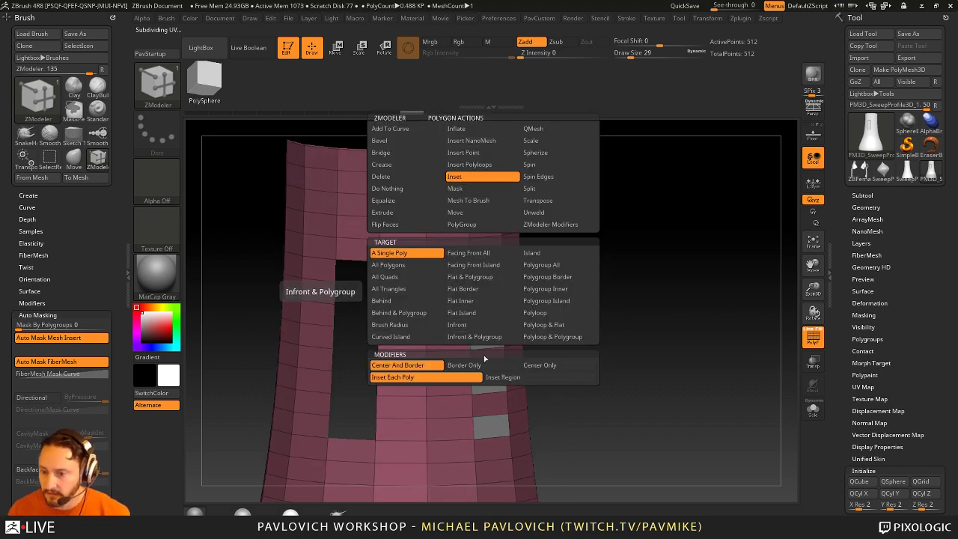
{"action": "left_click_drag", "start_coordinate": [487, 338], "coordinate": [484, 326]}
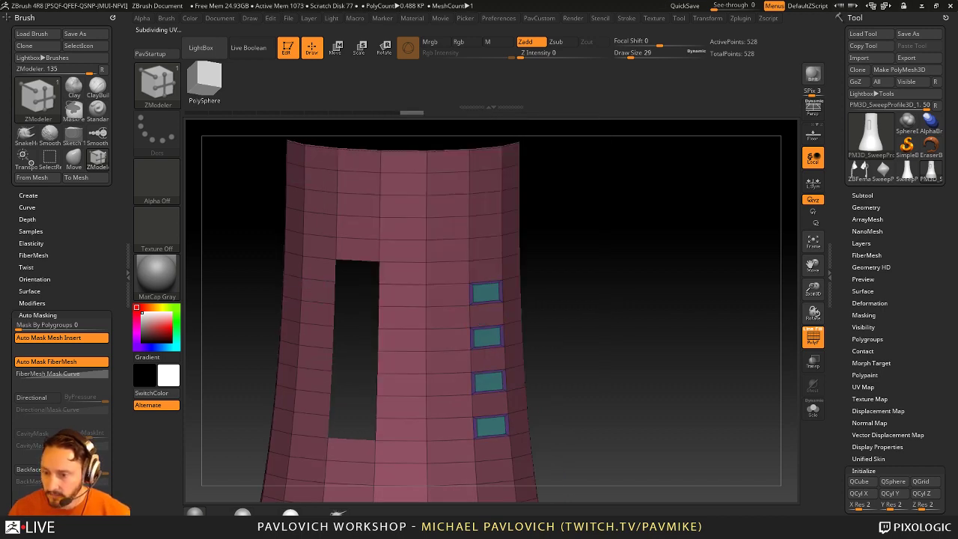
Step: Delete the four inset window polygons using the Island target, then set QMesh to All Polygons
{"action": "left_click_drag", "start_coordinate": [643, 314], "coordinate": [568, 284]}
{"action": "key", "text": "space"}
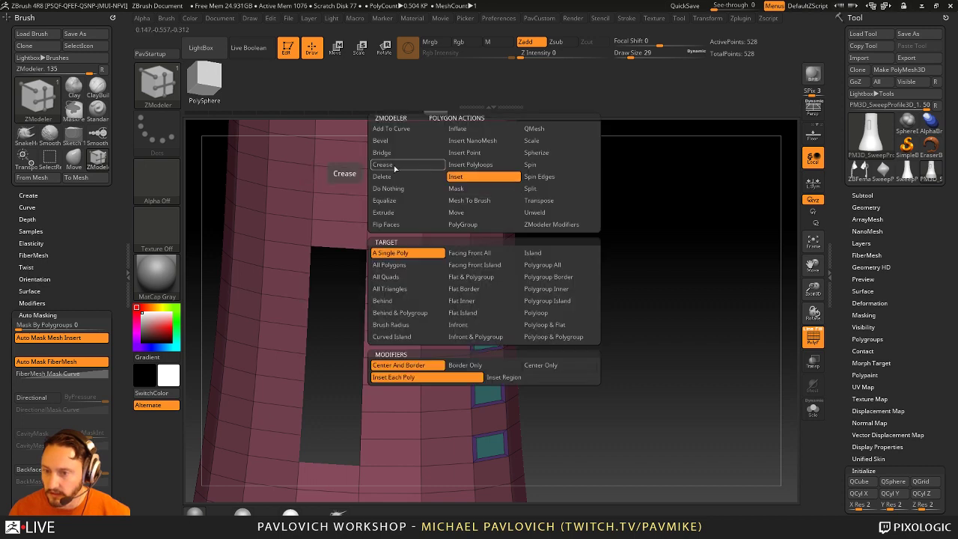
{"action": "left_click", "coordinate": [391, 180]}
{"action": "left_click", "coordinate": [485, 338]}
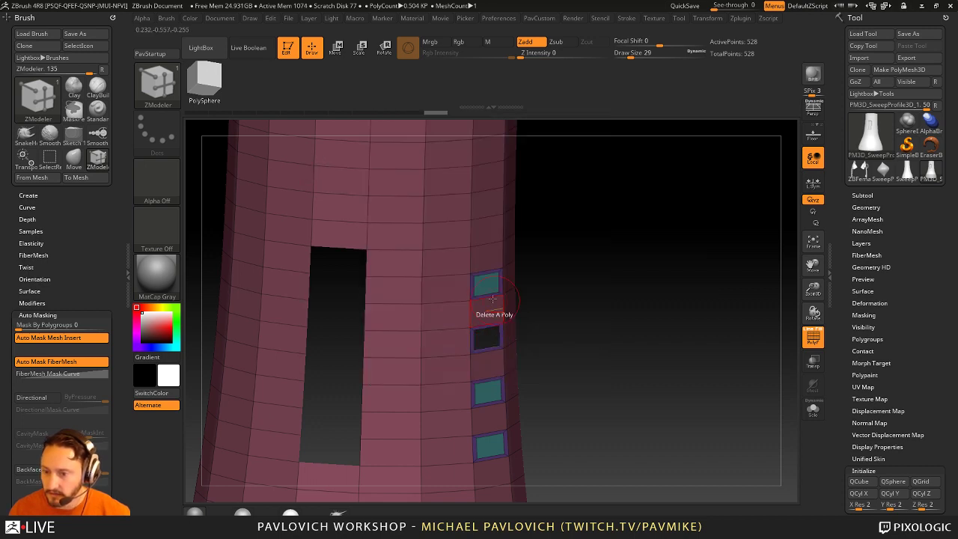
{"action": "key", "text": "space"}
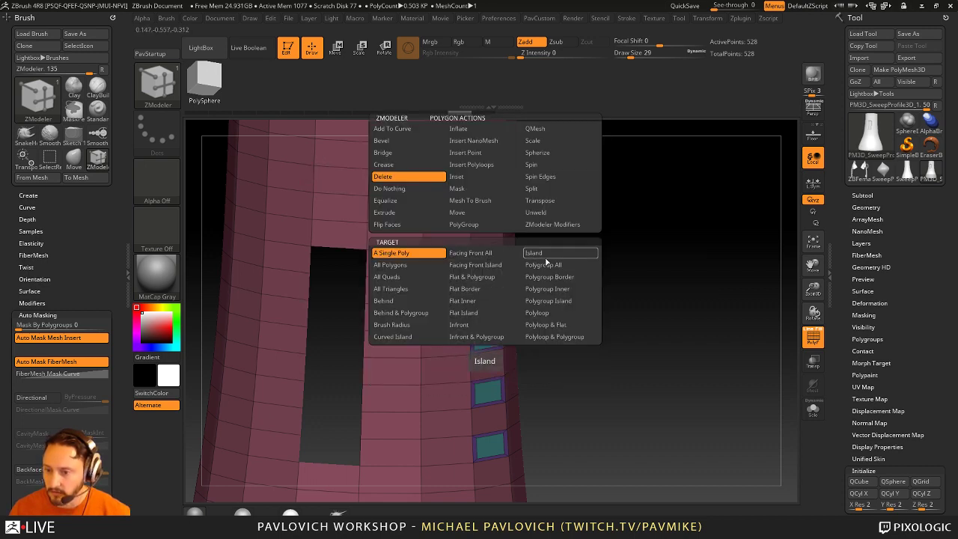
{"action": "left_click", "coordinate": [533, 270]}
{"action": "left_click", "coordinate": [485, 287]}
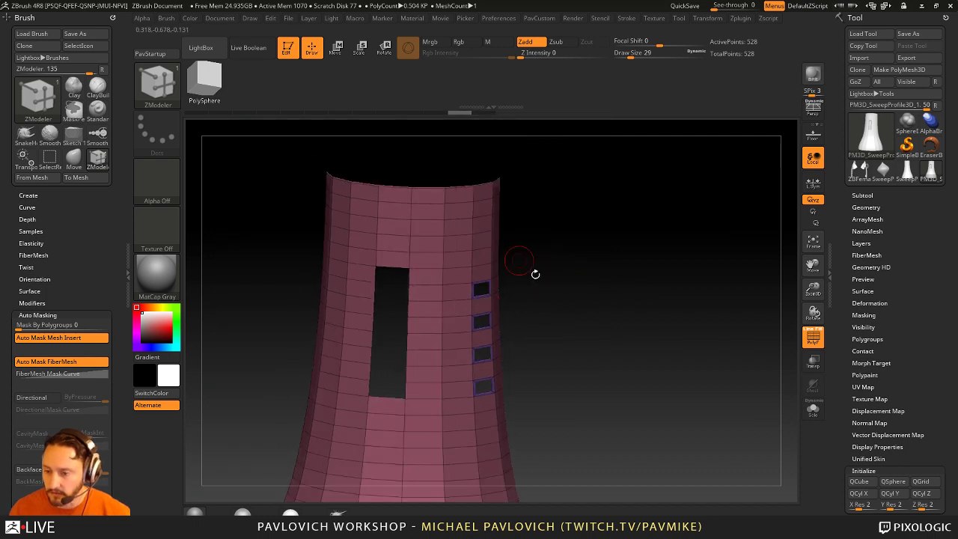
{"action": "left_click_drag", "start_coordinate": [583, 270], "coordinate": [618, 318]}
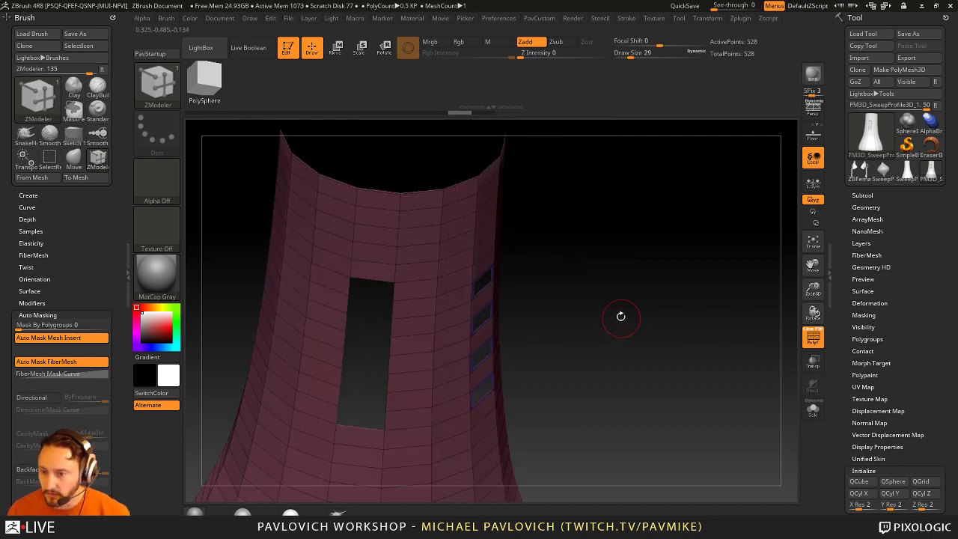
{"action": "key", "text": "space"}
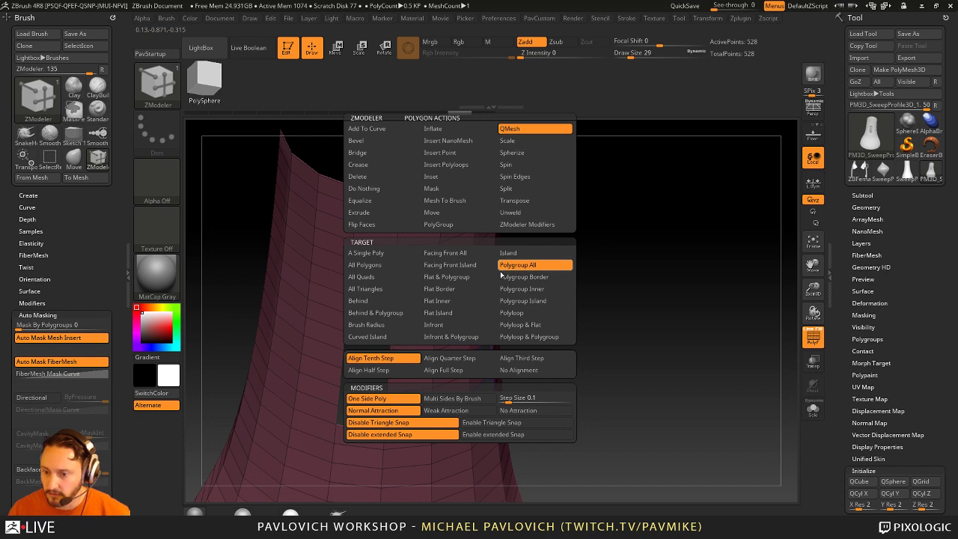
{"action": "left_click", "coordinate": [365, 265]}
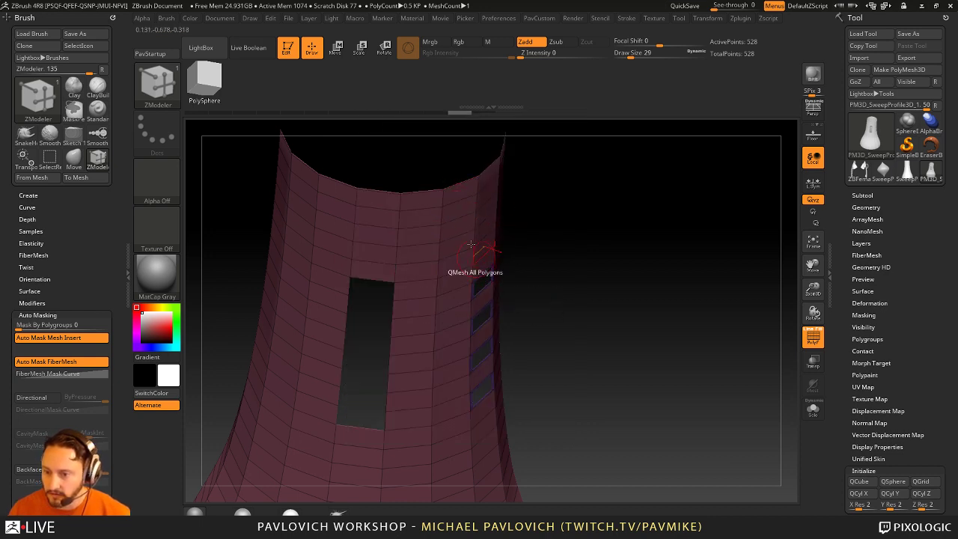
Step: Enable Double, crease the polygroup borders with Crease PG, and regroup polygons by normals
{"action": "key", "text": "m"}
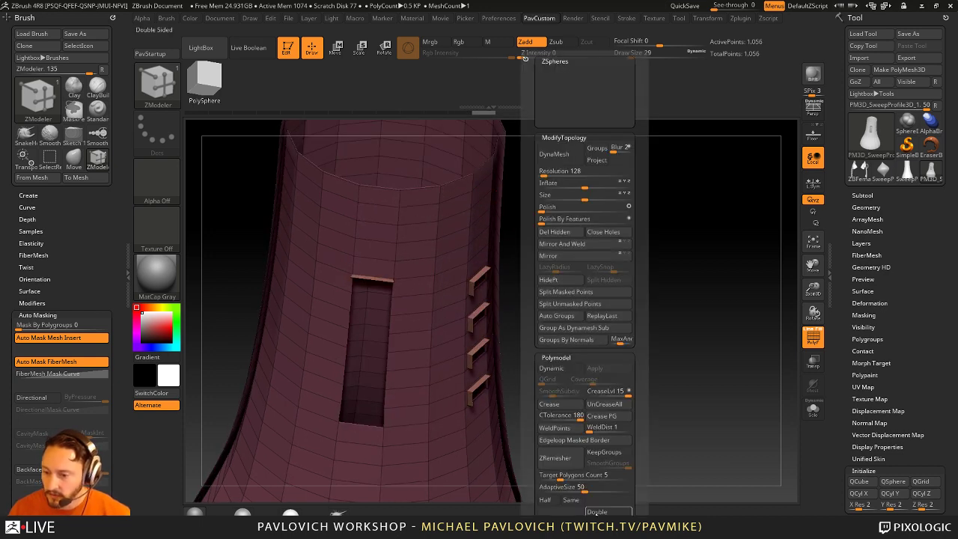
{"action": "left_click", "coordinate": [596, 511]}
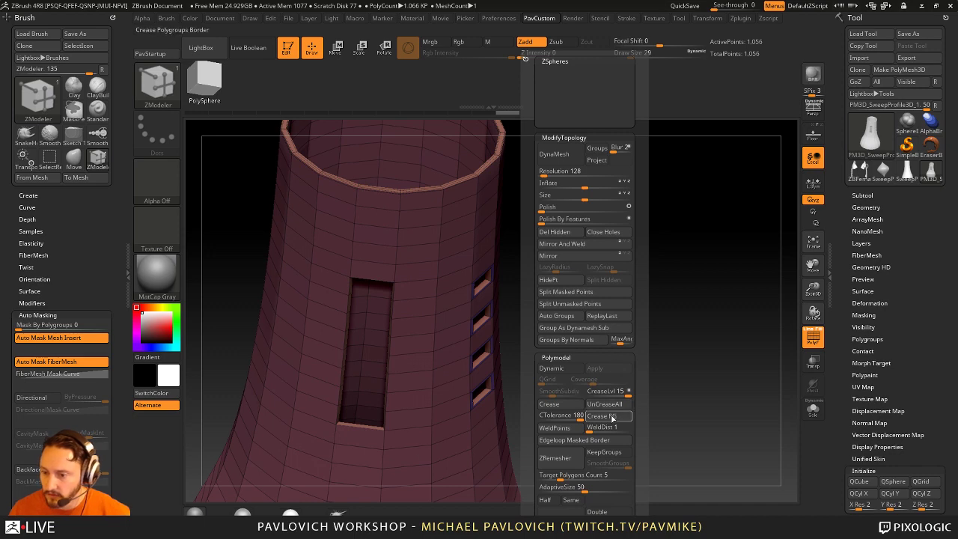
{"action": "left_click", "coordinate": [612, 417]}
{"action": "left_click_drag", "start_coordinate": [622, 312], "coordinate": [629, 306]}
{"action": "key", "text": "m"}
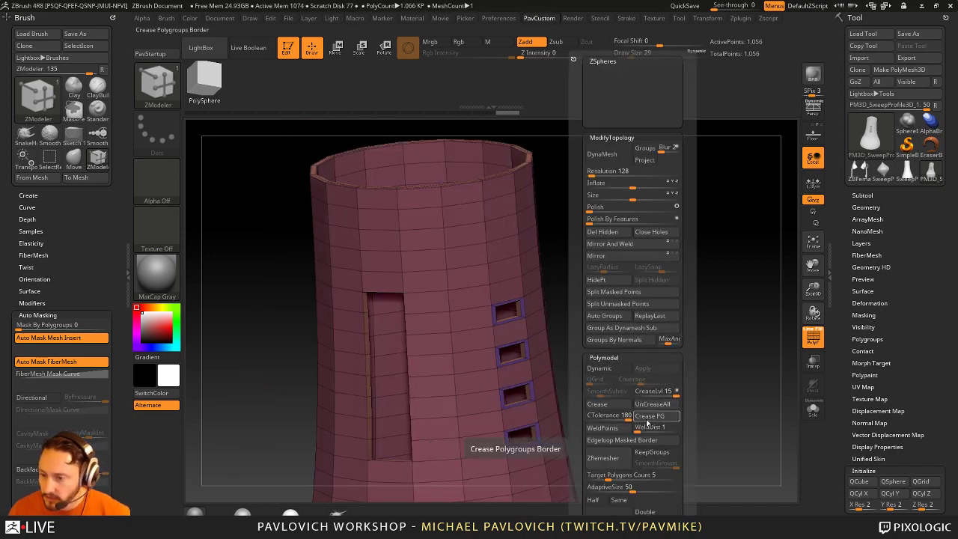
{"action": "left_click", "coordinate": [639, 341]}
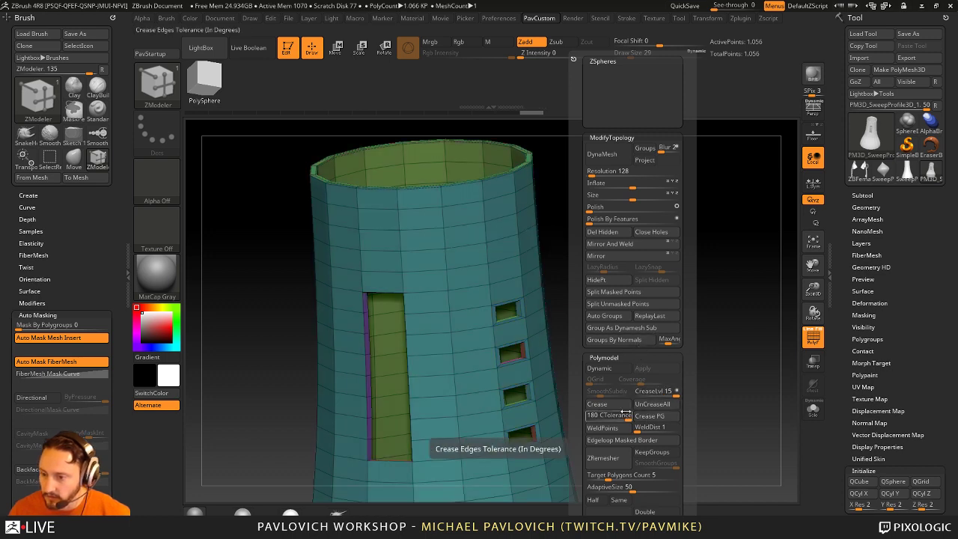
Step: Turn on Dynamic subdivision with SmoothSubdiv at 4 and inspect the rounded openings
{"action": "key", "text": "ctrl+d"}
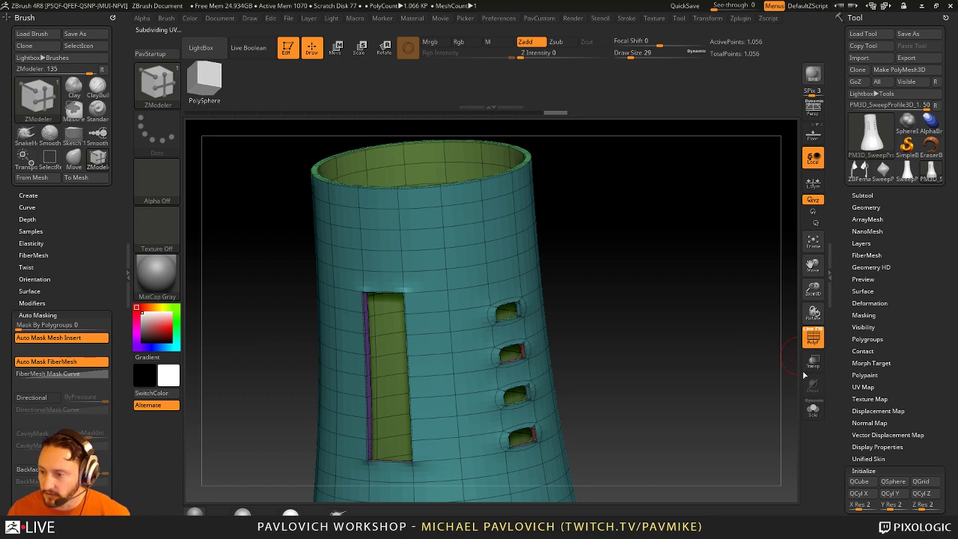
{"action": "left_click", "coordinate": [813, 337]}
{"action": "left_click_drag", "start_coordinate": [716, 316], "coordinate": [707, 355]}
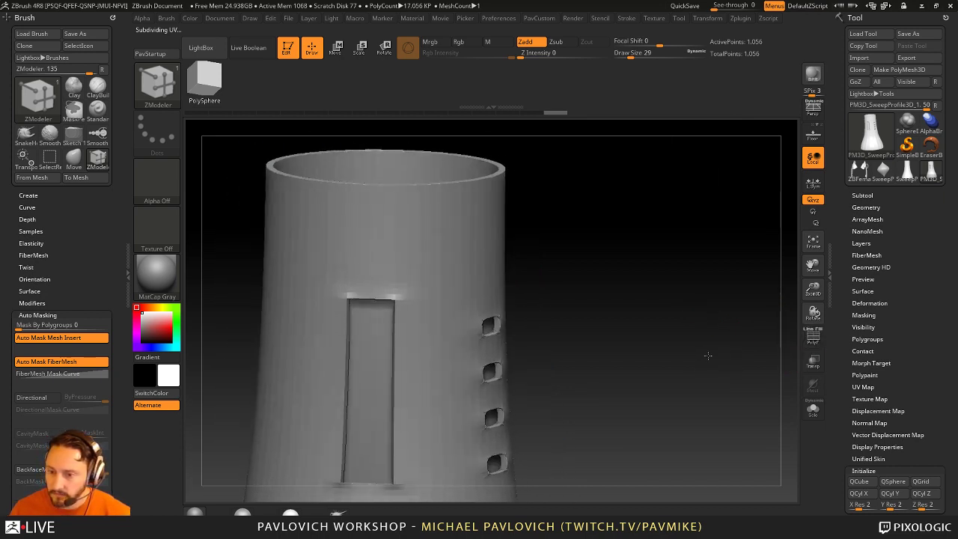
{"action": "key", "text": "space"}
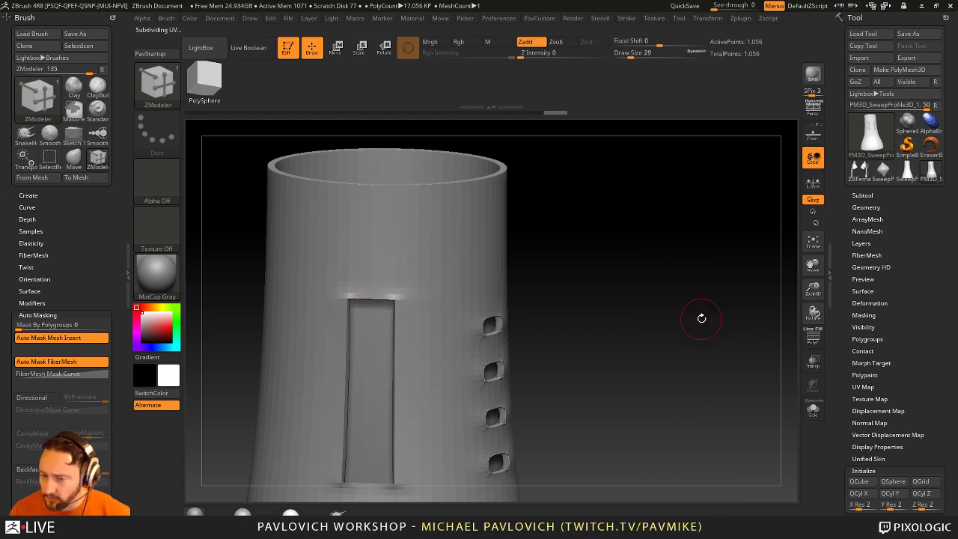
{"action": "left_click_drag", "start_coordinate": [699, 317], "coordinate": [695, 346]}
{"action": "key", "text": "space"}
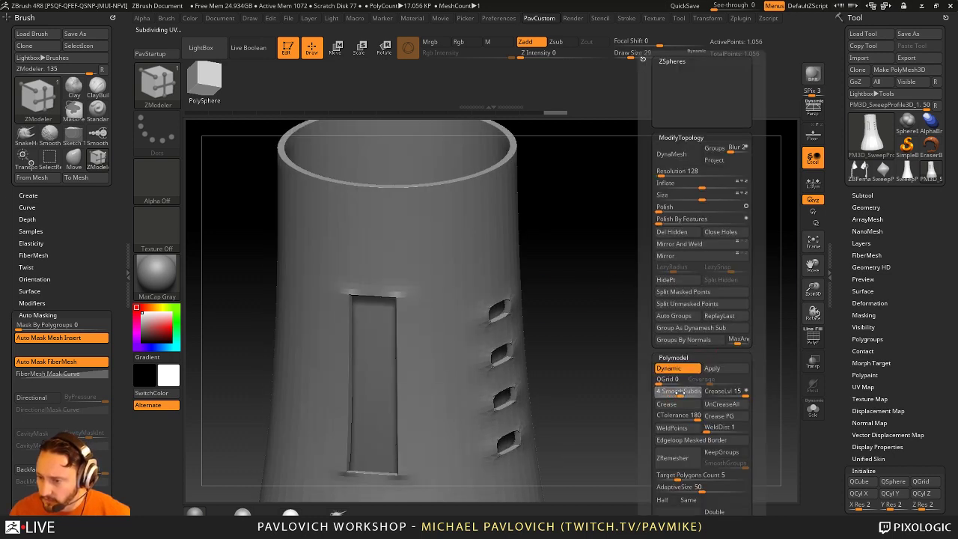
{"action": "left_click", "coordinate": [677, 391]}
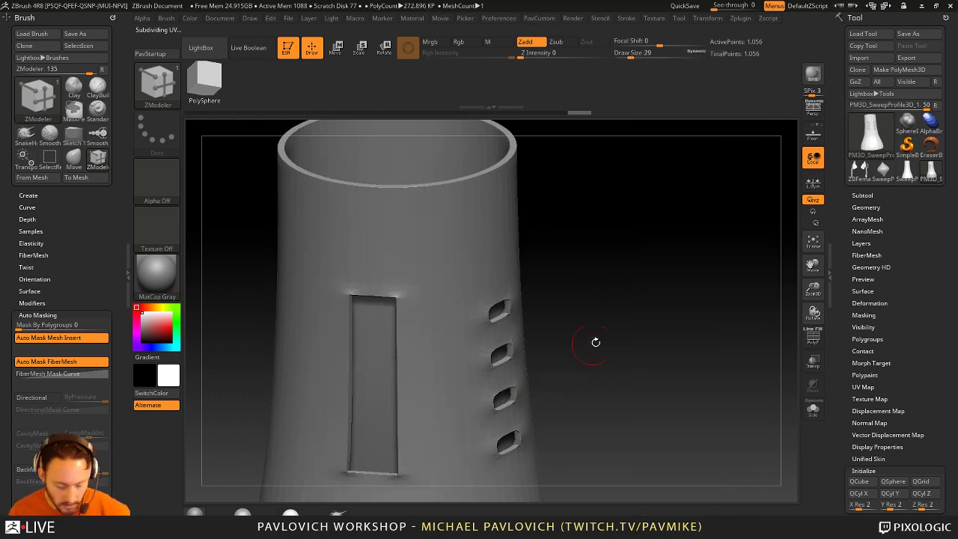
{"action": "left_click_drag", "start_coordinate": [650, 325], "coordinate": [479, 288]}
{"action": "left_click_drag", "start_coordinate": [546, 231], "coordinate": [582, 276]}
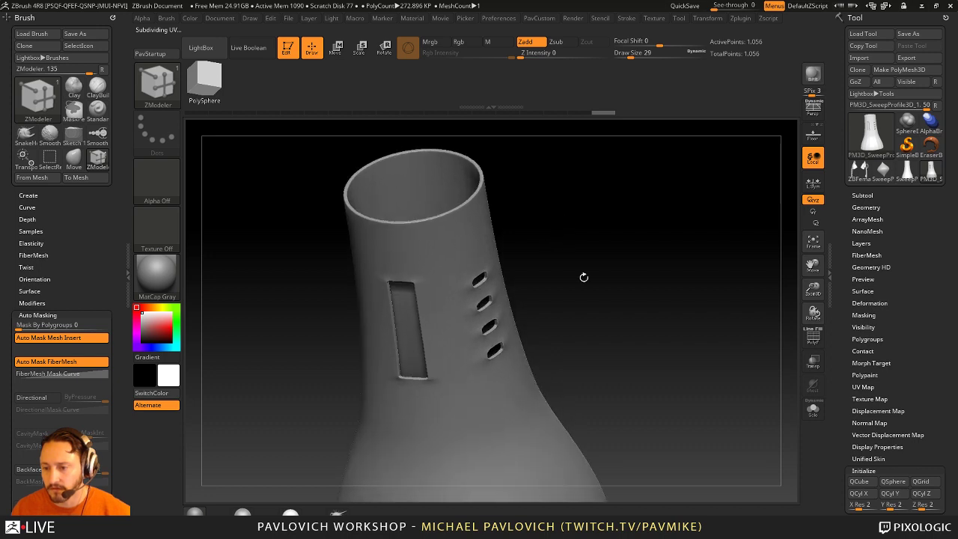
Step: Undo back through the edits to the plain flared tube, with the polygon frame shown
{"action": "left_click_drag", "start_coordinate": [618, 301], "coordinate": [656, 296]}
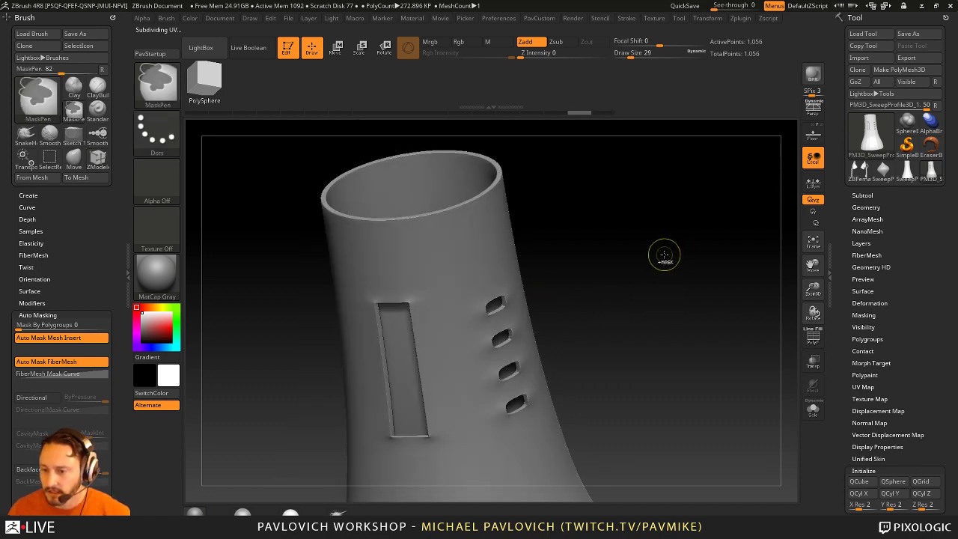
{"action": "key", "text": "ctrl+z"}
{"action": "key", "text": "ctrl+z"}
{"action": "key", "text": "ctrl+z"}
{"action": "key", "text": "ctrl+z"}
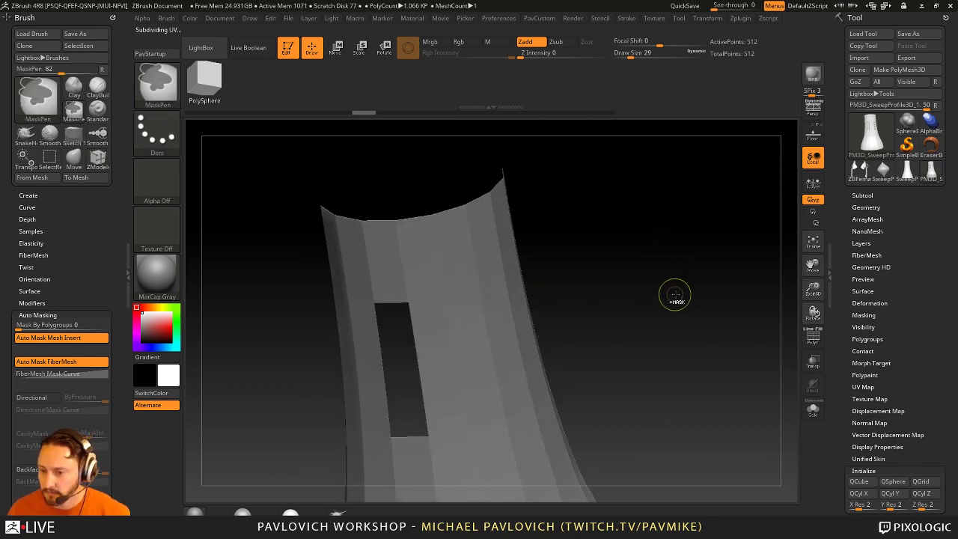
{"action": "key", "text": "ctrl+z"}
{"action": "left_click", "coordinate": [813, 337]}
{"action": "key", "text": "ctrl+z"}
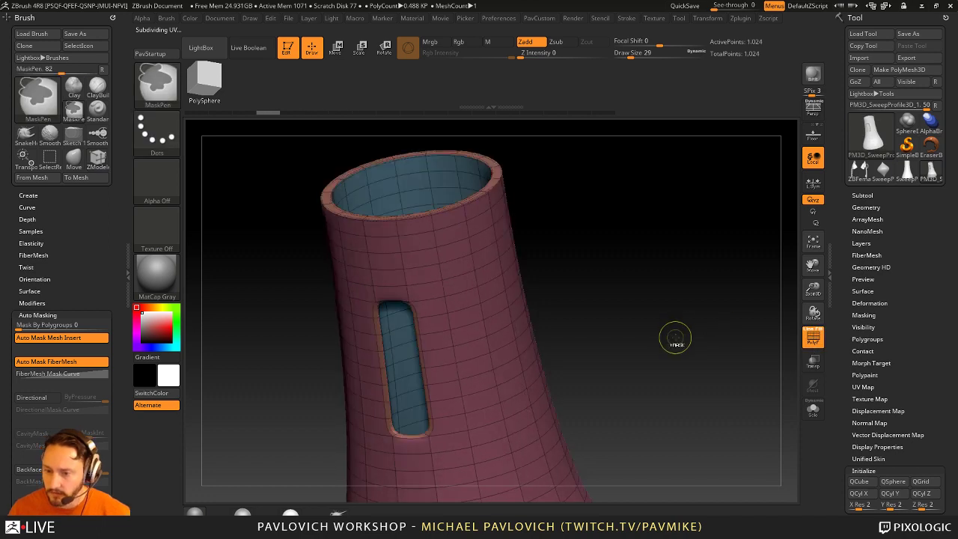
{"action": "key", "text": "ctrl+z"}
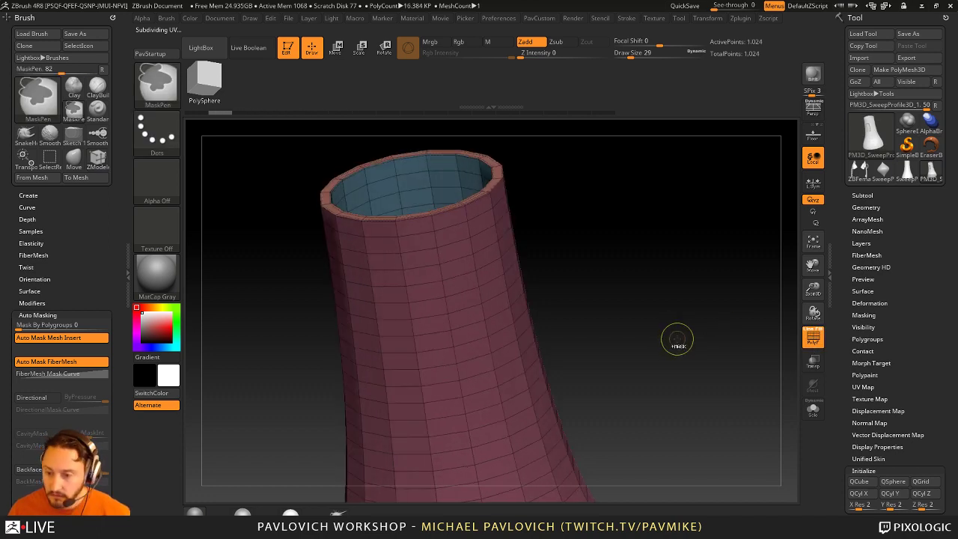
{"action": "key", "text": "ctrl+z"}
{"action": "mouse_move", "coordinate": [675, 338]}
{"action": "left_mouse_down"}
{"action": "mouse_move", "coordinate": [652, 322]}
{"action": "mouse_move", "coordinate": [663, 297]}
{"action": "mouse_move", "coordinate": [629, 321]}
{"action": "mouse_move", "coordinate": [651, 330]}
{"action": "mouse_move", "coordinate": [665, 284]}
{"action": "left_mouse_up"}
Step: Pick the Cube from the IMM base primitives and insert it onto the tower
{"action": "key", "text": "m"}
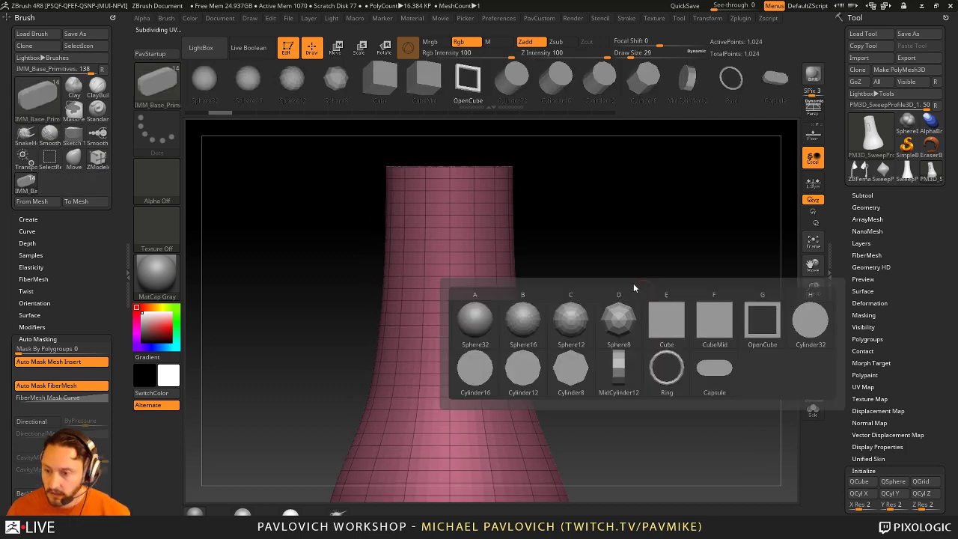
{"action": "left_click", "coordinate": [647, 313]}
{"action": "key", "text": "m"}
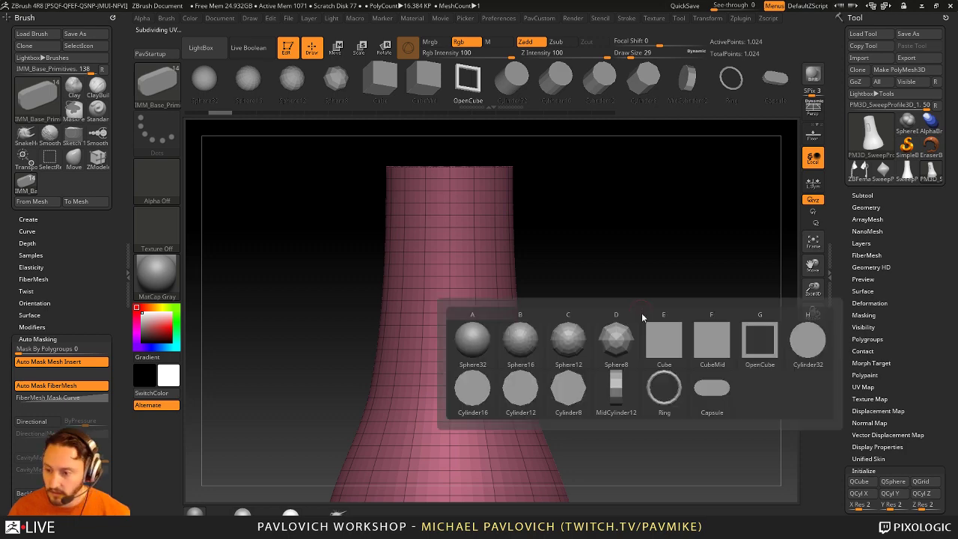
{"action": "left_click", "coordinate": [661, 338]}
{"action": "left_click_drag", "start_coordinate": [448, 290], "coordinate": [449, 322]}
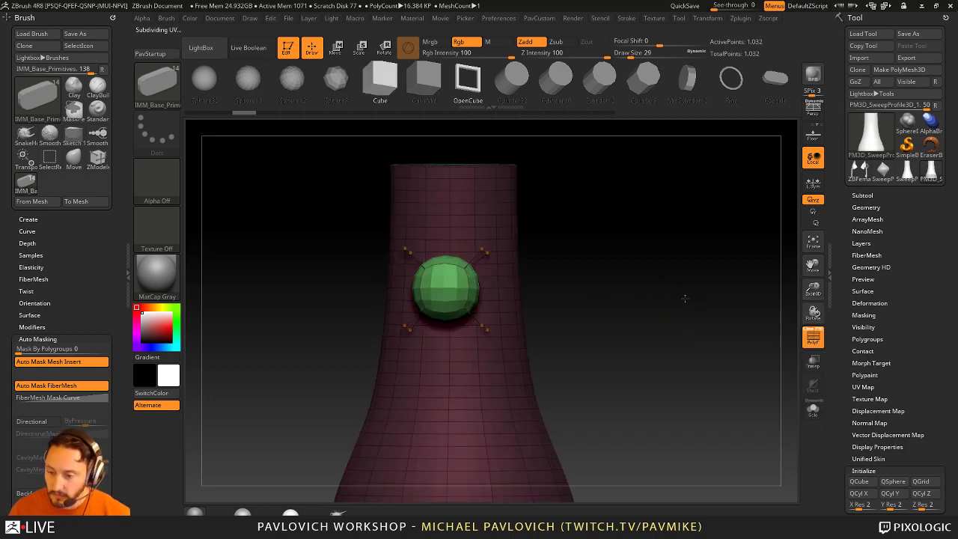
Step: Split the inserted box into its own part and rotate it with Transpose to lie flat
{"action": "left_click_drag", "start_coordinate": [583, 337], "coordinate": [672, 316]}
{"action": "key", "text": "space"}
{"action": "left_click", "coordinate": [663, 304]}
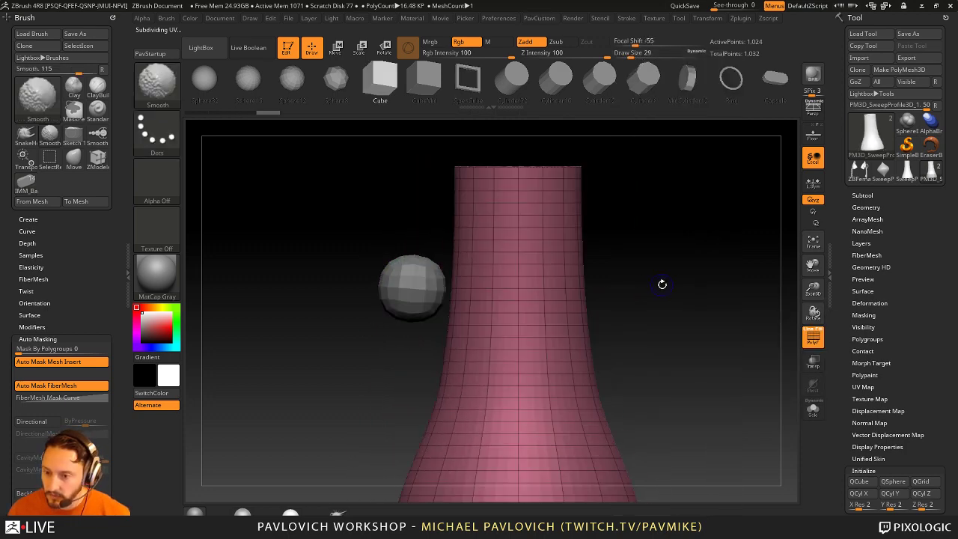
{"action": "left_click", "coordinate": [419, 283], "text": "alt"}
{"action": "key", "text": "w"}
{"action": "key", "text": "space"}
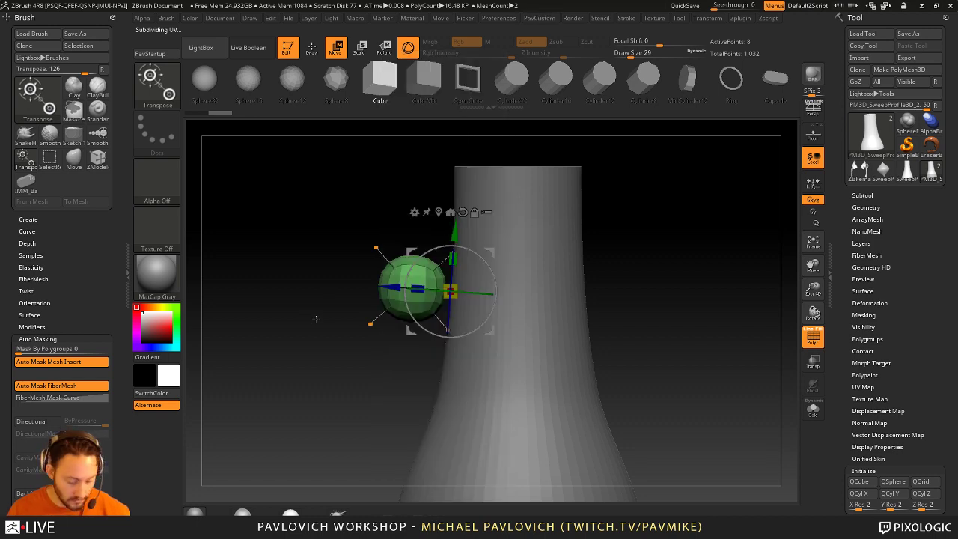
{"action": "mouse_move", "coordinate": [449, 271]}
{"action": "left_mouse_down", "text": "alt"}
{"action": "mouse_move", "coordinate": [462, 307]}
{"action": "mouse_move", "coordinate": [671, 289]}
{"action": "left_mouse_up", "text": "alt"}
{"action": "key", "text": "q"}
{"action": "key", "text": "w"}
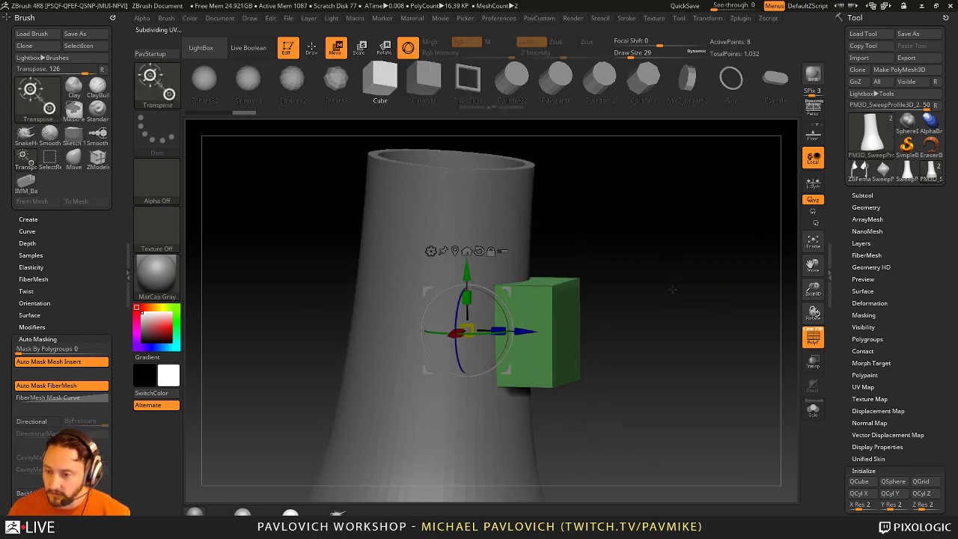
{"action": "left_click_drag", "start_coordinate": [476, 290], "coordinate": [494, 352]}
{"action": "key", "text": "q"}
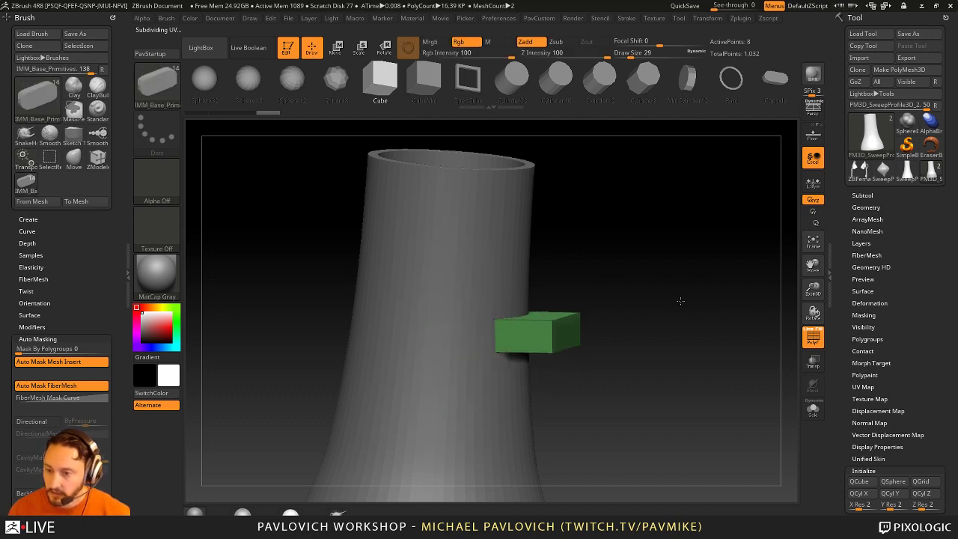
{"action": "mouse_move", "coordinate": [680, 299]}
{"action": "left_mouse_down"}
{"action": "mouse_move", "coordinate": [659, 314]}
{"action": "mouse_move", "coordinate": [695, 278]}
{"action": "mouse_move", "coordinate": [707, 309]}
{"action": "left_mouse_up"}
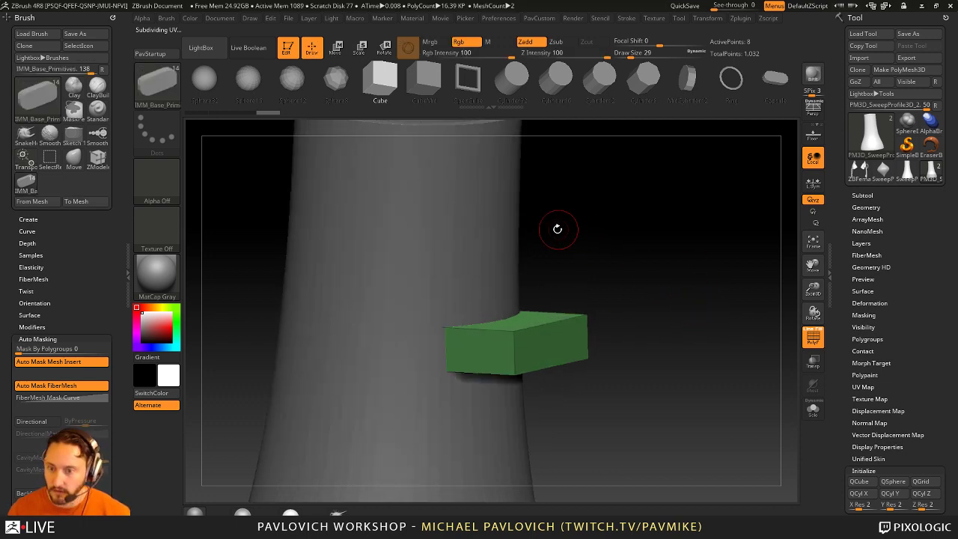
Step: Make PM3D_SweepProfile3D_2 the active subtool in the Subtool list
{"action": "left_click", "coordinate": [862, 195]}
{"action": "left_click_drag", "start_coordinate": [851, 225], "coordinate": [850, 203]}
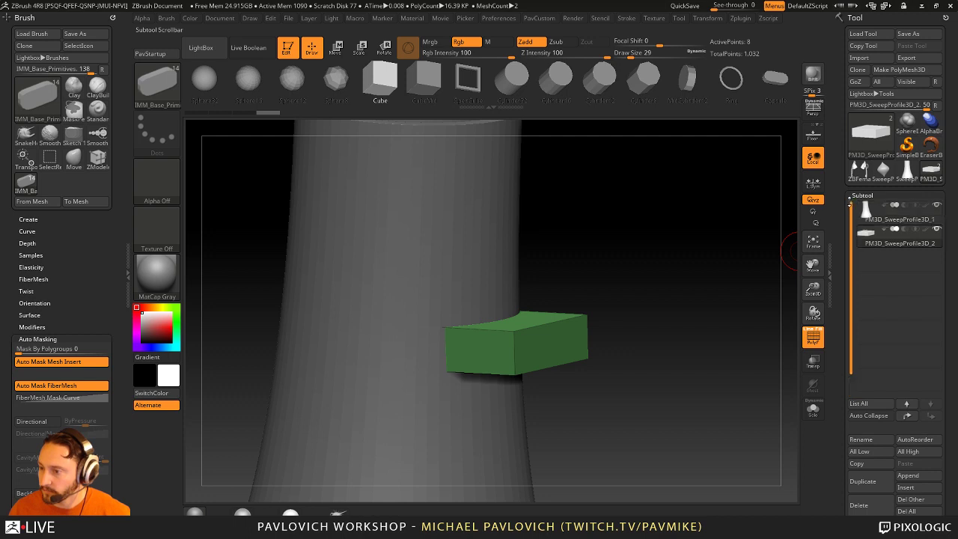
{"action": "left_click", "coordinate": [902, 238]}
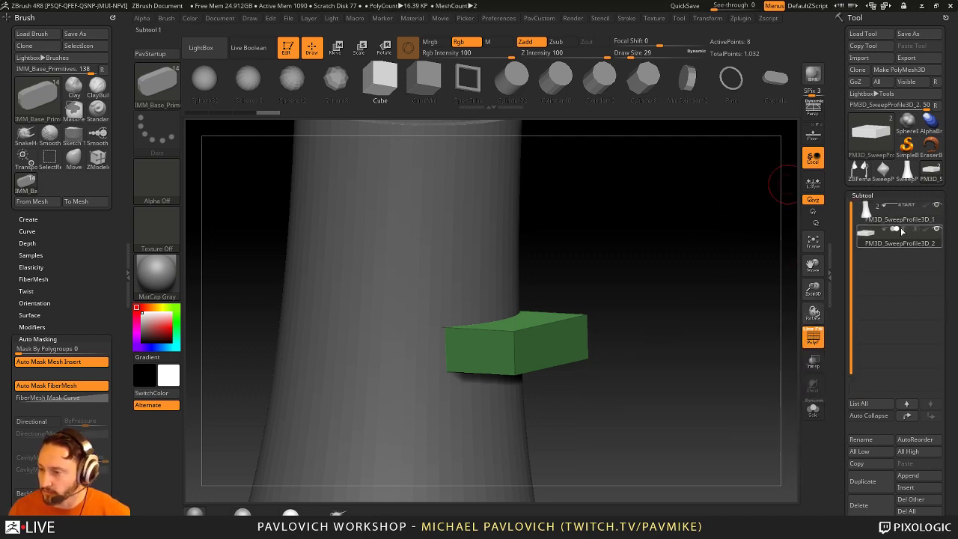
{"action": "mouse_move", "coordinate": [785, 262]}
{"action": "left_mouse_down"}
{"action": "mouse_move", "coordinate": [688, 294]}
{"action": "mouse_move", "coordinate": [400, 352]}
{"action": "left_mouse_up"}
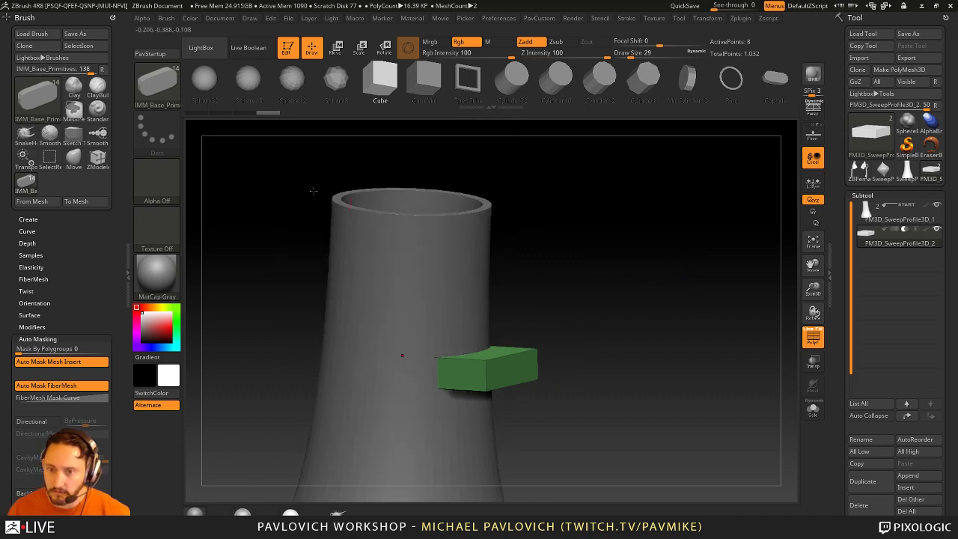
Step: Turn on Live Boolean and move the green box back down onto the tower wall
{"action": "left_click", "coordinate": [248, 47]}
{"action": "left_click_drag", "start_coordinate": [461, 178], "coordinate": [524, 277]}
{"action": "key", "text": "w"}
{"action": "left_click_drag", "start_coordinate": [425, 329], "coordinate": [443, 350]}
{"action": "key", "text": "ctrl+z"}
{"action": "left_click_drag", "start_coordinate": [421, 282], "coordinate": [427, 363]}
{"action": "key", "text": "q"}
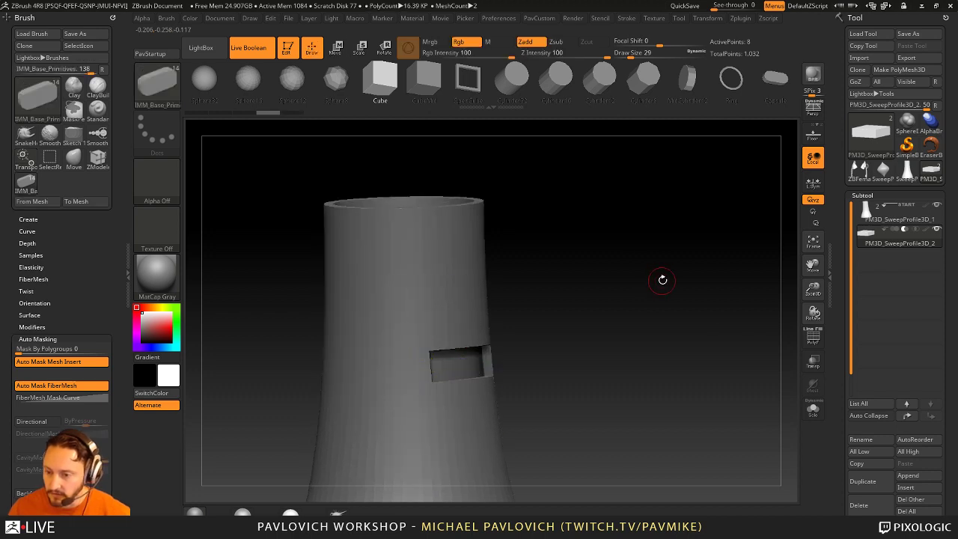
{"action": "left_click_drag", "start_coordinate": [661, 277], "coordinate": [685, 326], "text": "alt"}
{"action": "left_click_drag", "start_coordinate": [523, 397], "coordinate": [618, 282]}
{"action": "scroll", "coordinate": [883, 353], "scroll_direction": "down", "scroll_amount": 5}
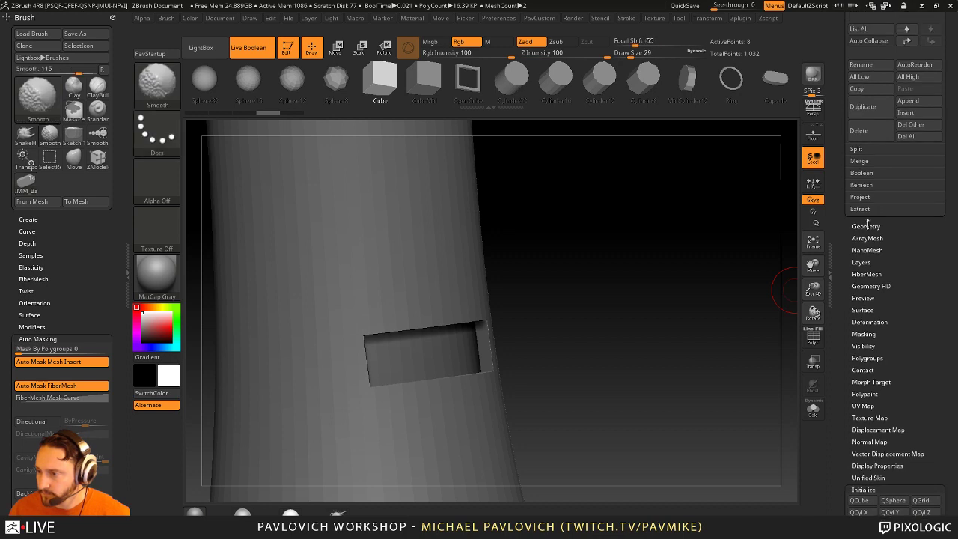
Step: Enable Dynamic Subdivision in the Geometry settings with the polygon wireframe showing
{"action": "left_click", "coordinate": [864, 329]}
{"action": "left_click", "coordinate": [865, 333]}
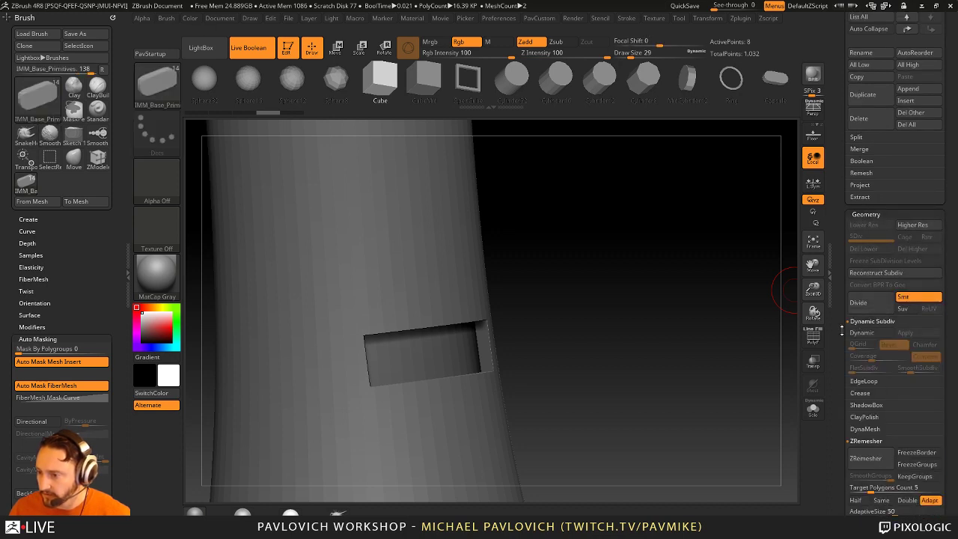
{"action": "left_click", "coordinate": [861, 327]}
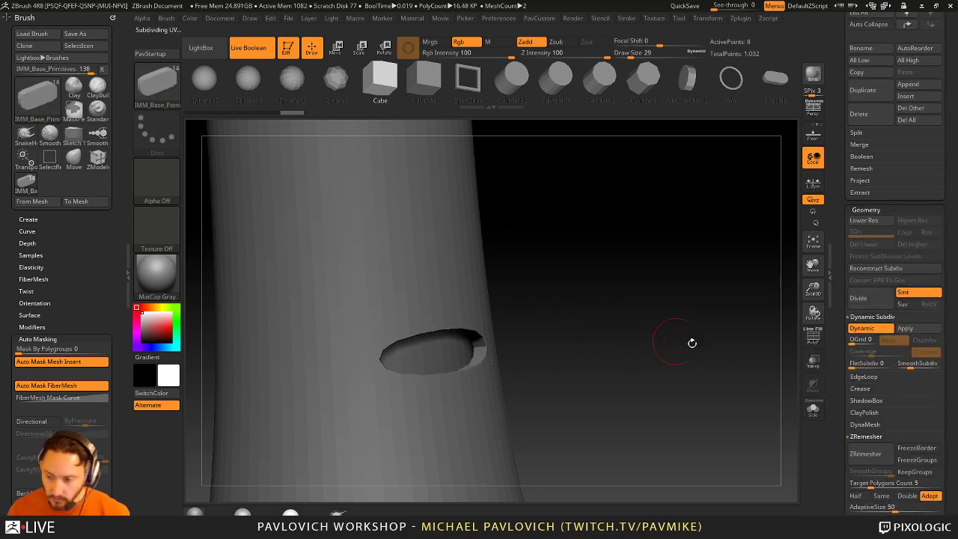
{"action": "left_click", "coordinate": [813, 337]}
{"action": "left_click_drag", "start_coordinate": [778, 352], "coordinate": [609, 373]}
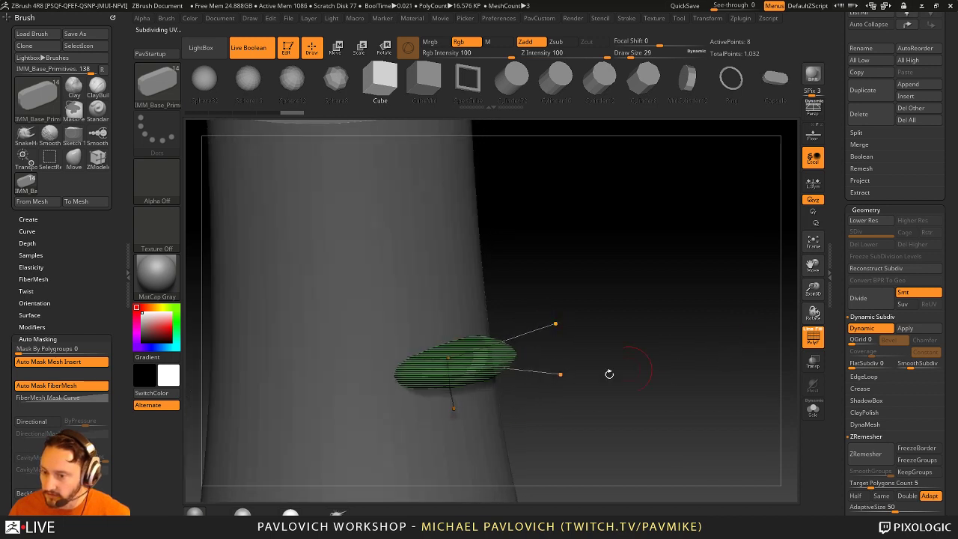
Step: Give the cutter QGrid bevels at 0.0748 Coverage and SmoothSubdiv 1, wireframe hidden
{"action": "left_click", "coordinate": [853, 339]}
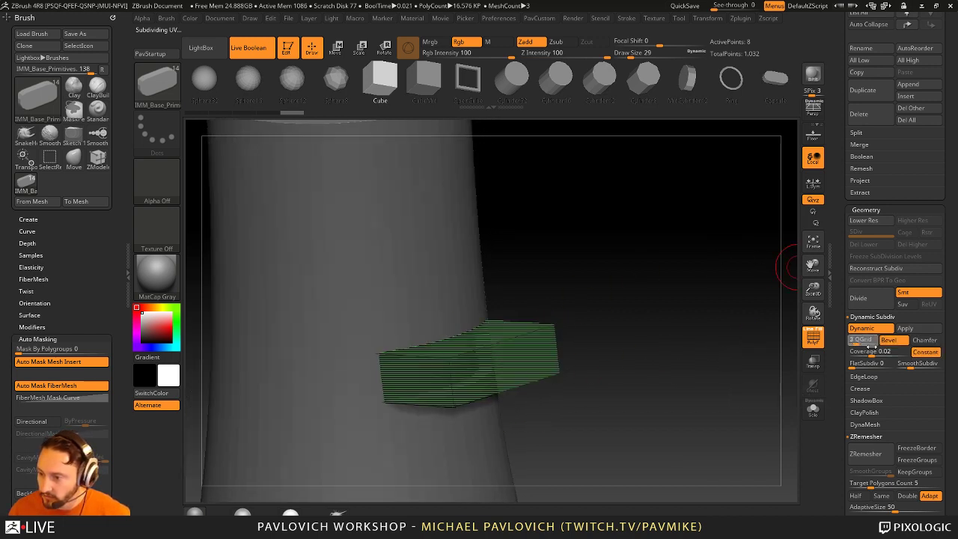
{"action": "left_click_drag", "start_coordinate": [870, 352], "coordinate": [898, 352]}
{"action": "left_click", "coordinate": [813, 337]}
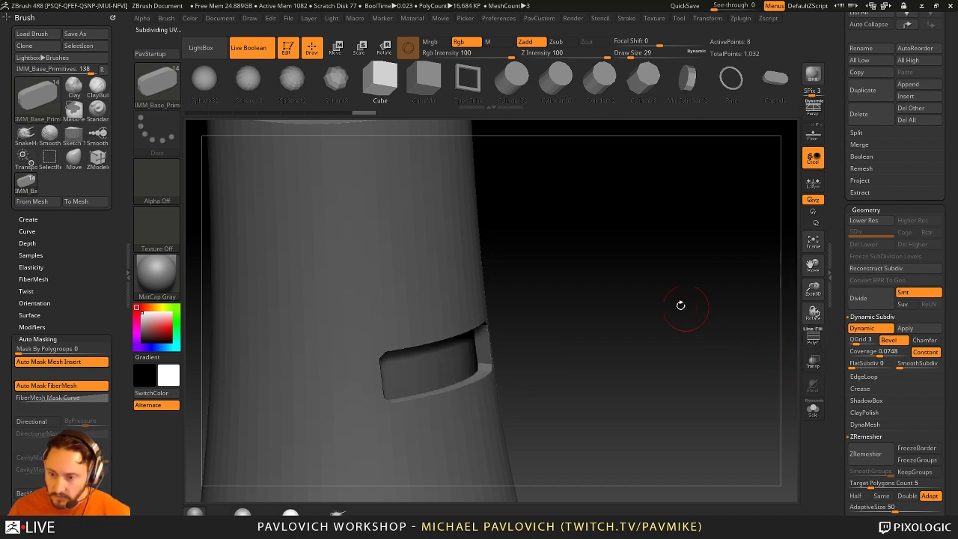
{"action": "left_click_drag", "start_coordinate": [680, 304], "coordinate": [785, 351]}
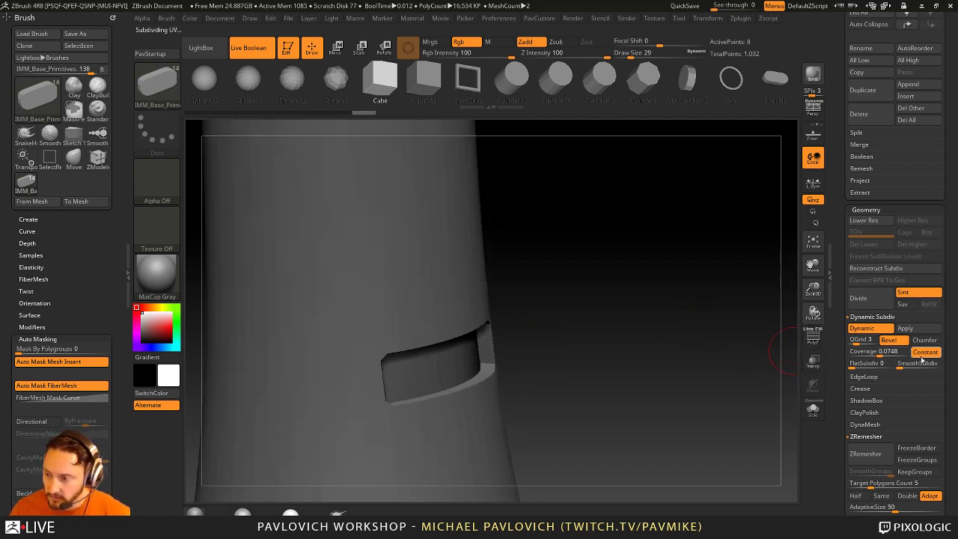
{"action": "left_click_drag", "start_coordinate": [900, 364], "coordinate": [904, 372]}
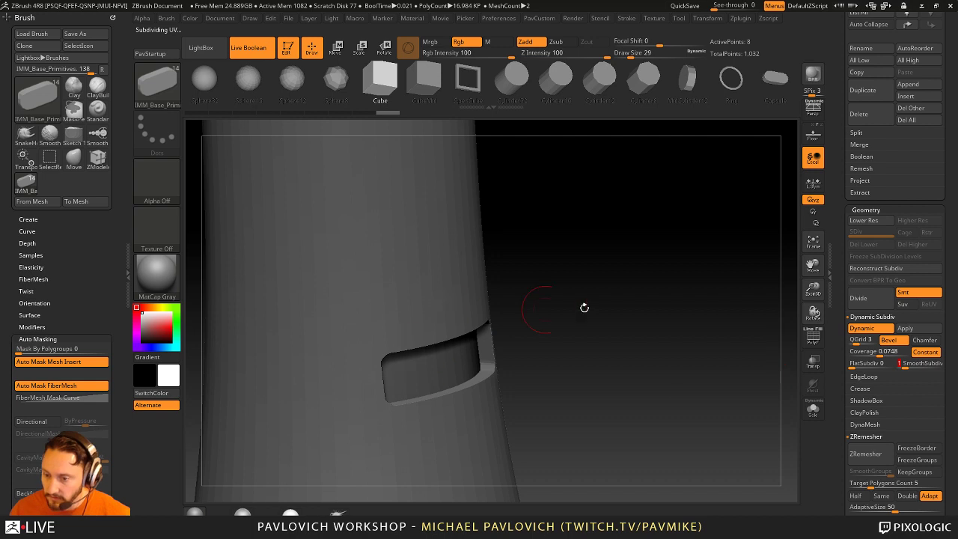
{"action": "left_click_drag", "start_coordinate": [584, 308], "coordinate": [641, 267]}
Step: Try duplicating the cutter box upward, then undo the extra copies
{"action": "key", "text": "w"}
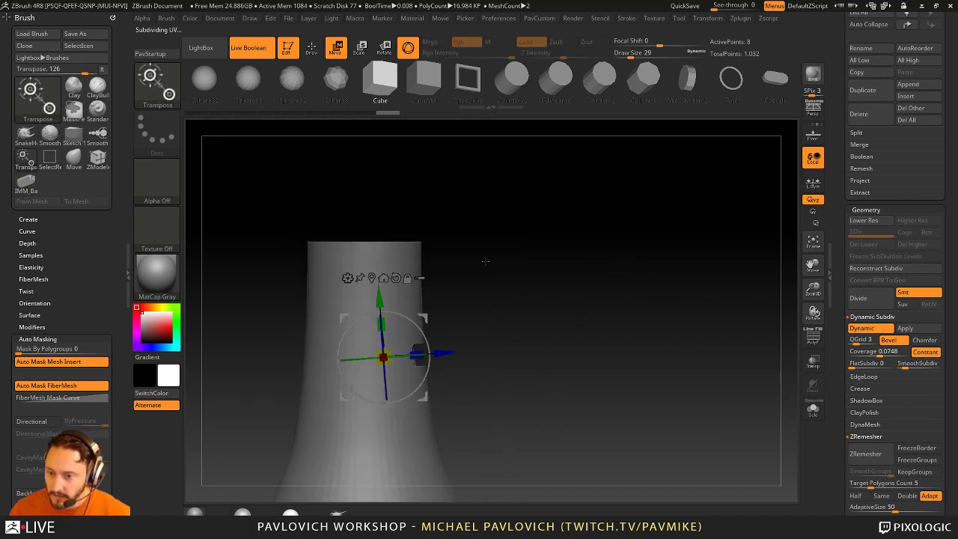
{"action": "left_click_drag", "start_coordinate": [379, 294], "coordinate": [376, 237], "text": "ctrl"}
{"action": "key", "text": "ctrl+z"}
{"action": "key", "text": "ctrl+z"}
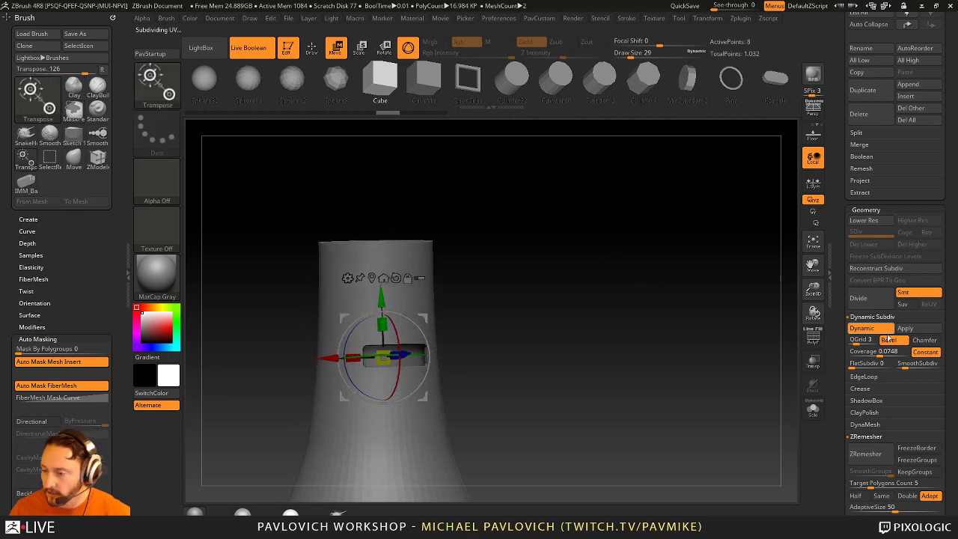
{"action": "left_click_drag", "start_coordinate": [842, 398], "coordinate": [833, 277]}
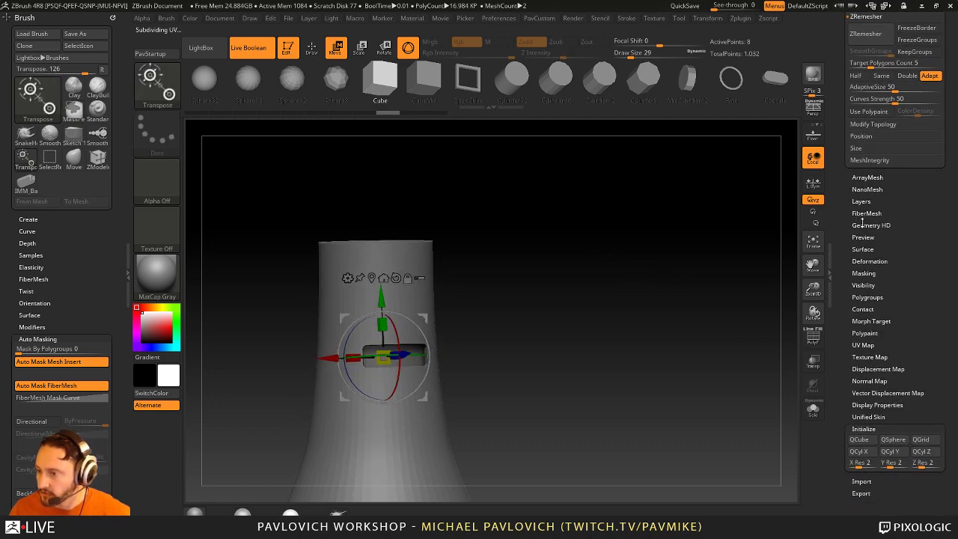
Step: Turn on Array Mesh with Transpose and draw the array line straight up the tower
{"action": "left_click", "coordinate": [866, 178]}
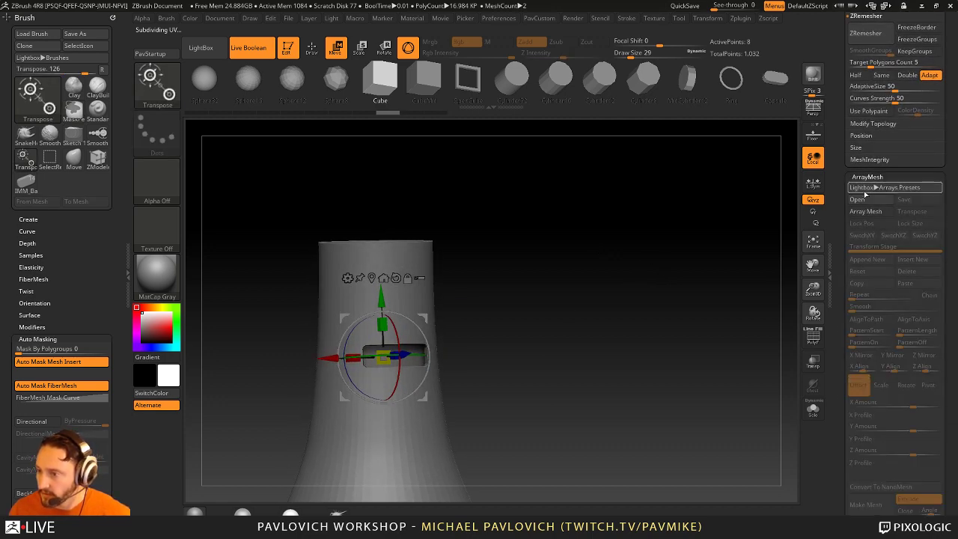
{"action": "left_click_drag", "start_coordinate": [597, 288], "coordinate": [632, 293]}
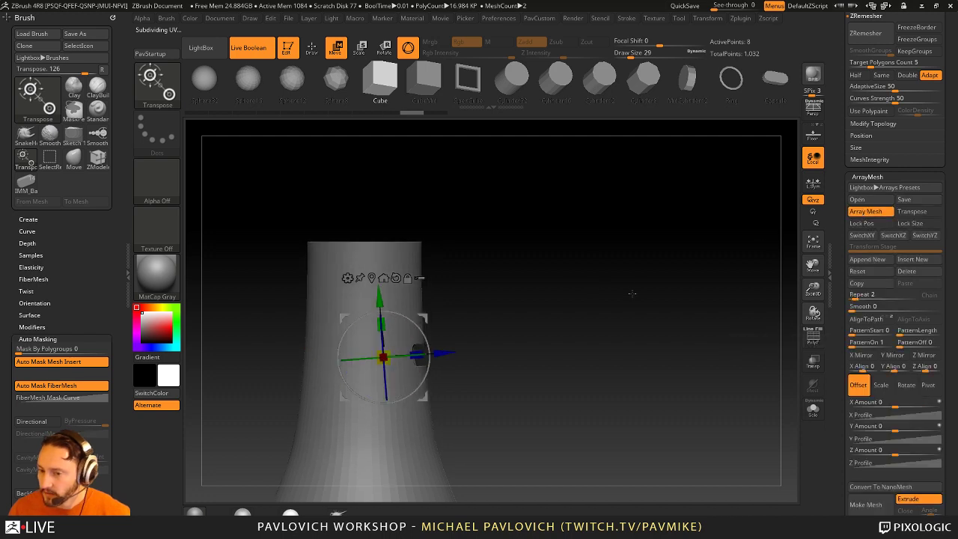
{"action": "key", "text": "y"}
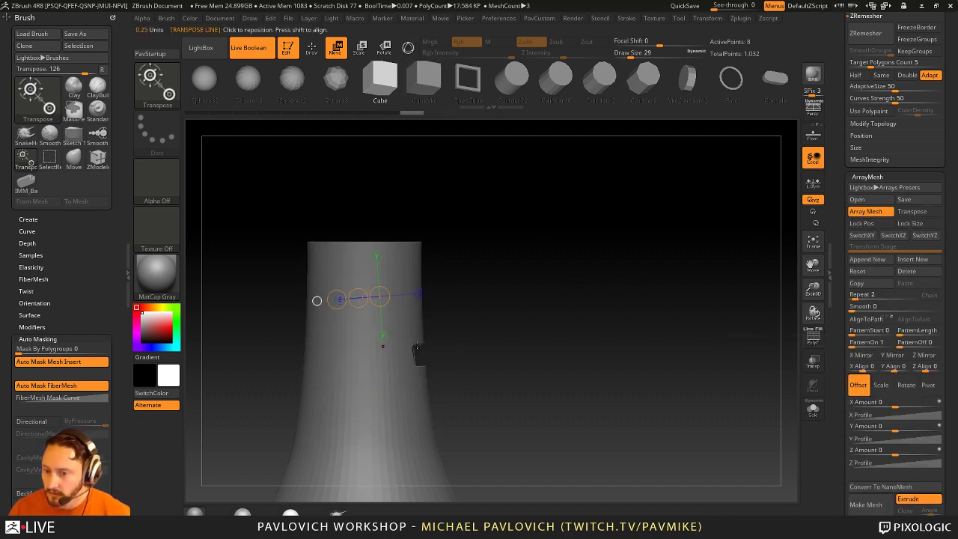
{"action": "left_click_drag", "start_coordinate": [412, 344], "coordinate": [392, 186]}
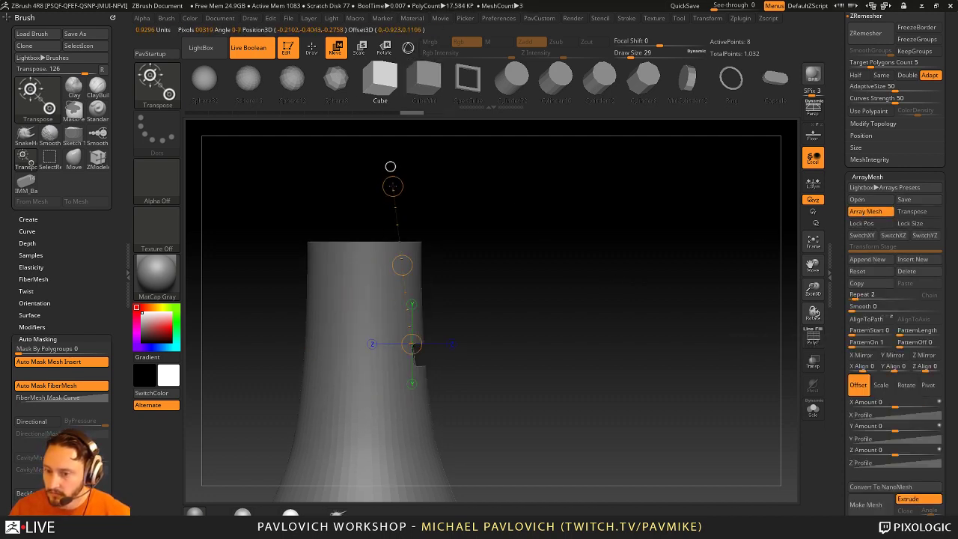
{"action": "left_click", "coordinate": [911, 211]}
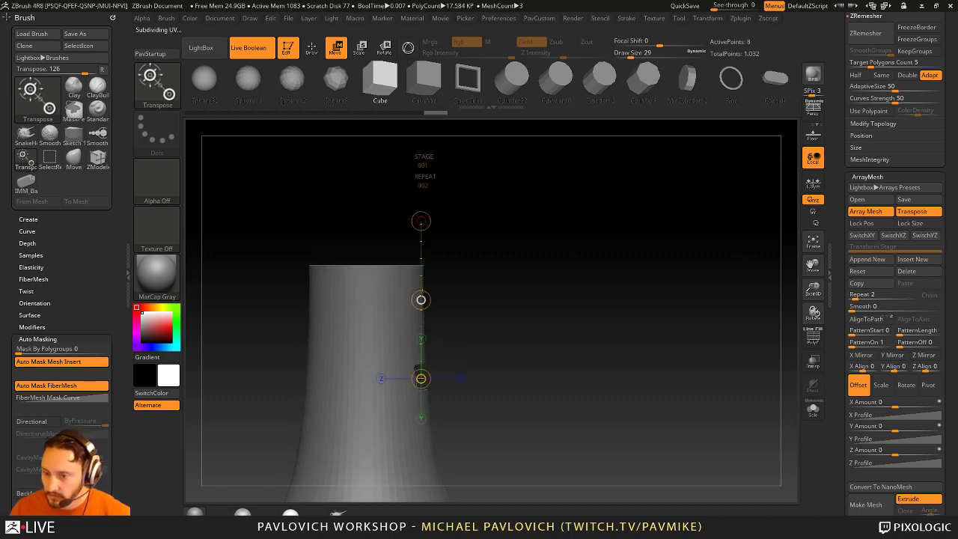
{"action": "left_click_drag", "start_coordinate": [418, 369], "coordinate": [423, 275]}
{"action": "key", "text": "q"}
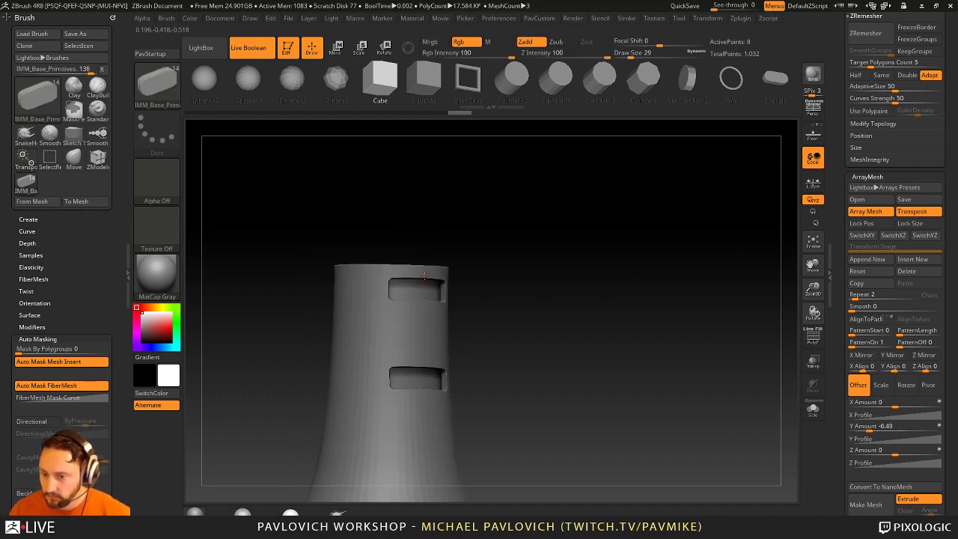
Step: Lock the array's position and size, set Repeat to 5 and Y Amount to -5.83
{"action": "left_click", "coordinate": [861, 223]}
{"action": "left_click", "coordinate": [910, 223]}
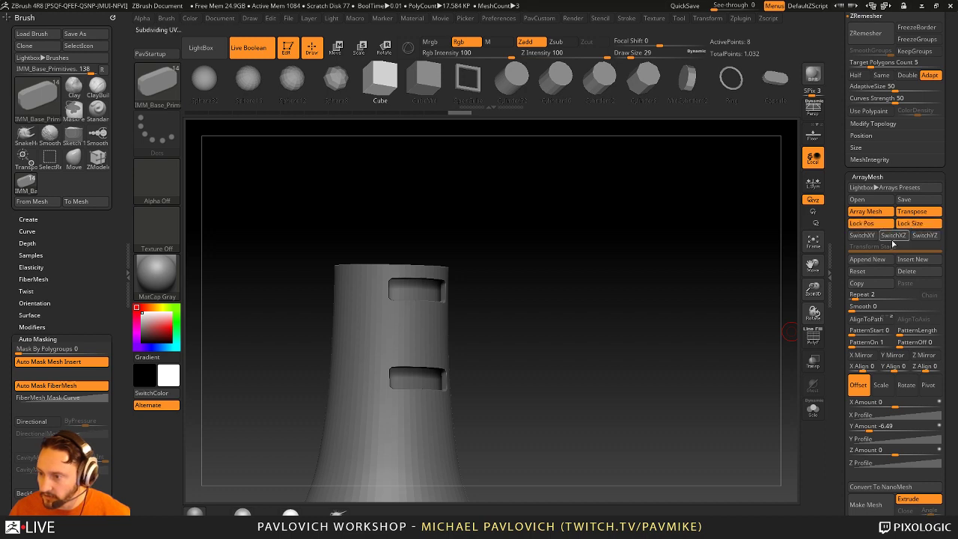
{"action": "left_click_drag", "start_coordinate": [859, 297], "coordinate": [871, 297]}
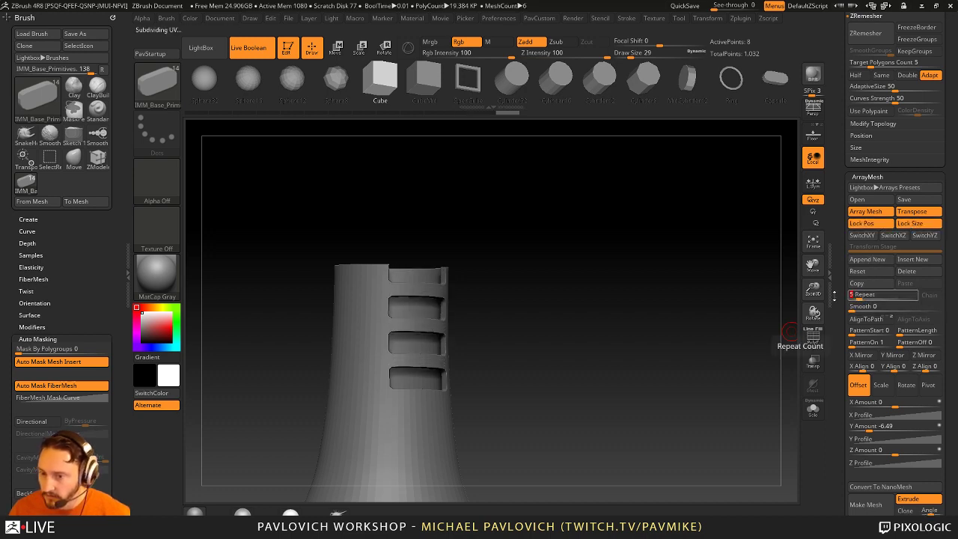
{"action": "key", "text": "w"}
{"action": "left_click_drag", "start_coordinate": [423, 300], "coordinate": [424, 313]}
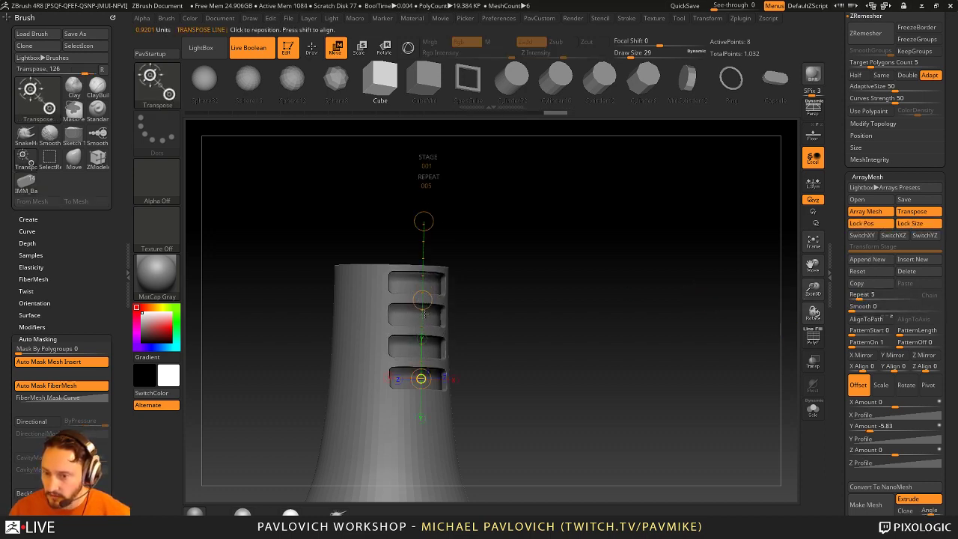
{"action": "left_click", "coordinate": [911, 211]}
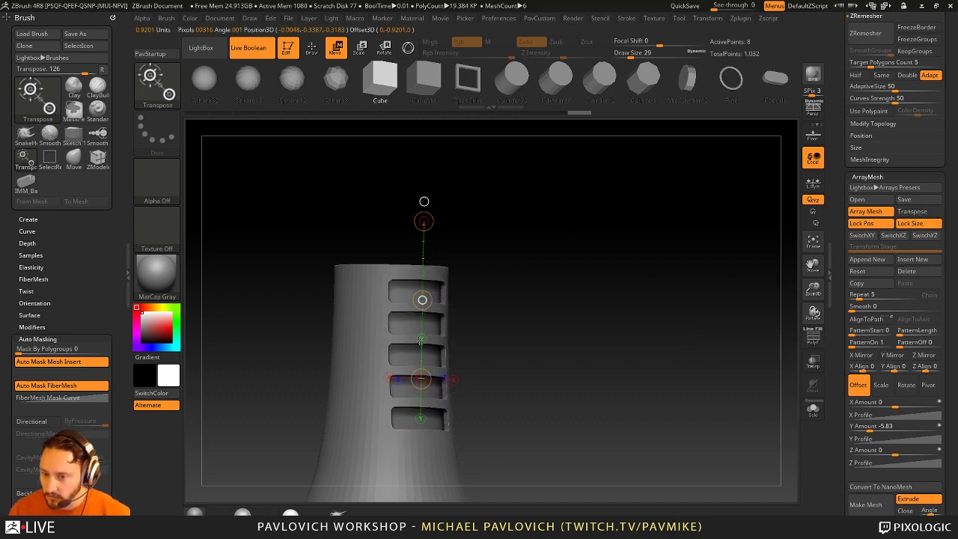
{"action": "key", "text": "q"}
Step: Orbit and zoom to inspect the column of five slots in the tower's neck
{"action": "mouse_move", "coordinate": [599, 336]}
{"action": "left_mouse_down"}
{"action": "mouse_move", "coordinate": [628, 329]}
{"action": "mouse_move", "coordinate": [643, 341]}
{"action": "mouse_move", "coordinate": [626, 344]}
{"action": "mouse_move", "coordinate": [603, 383]}
{"action": "mouse_move", "coordinate": [642, 444]}
{"action": "mouse_move", "coordinate": [614, 342]}
{"action": "mouse_move", "coordinate": [620, 298]}
{"action": "left_mouse_up"}
{"action": "left_click_drag", "start_coordinate": [479, 352], "coordinate": [379, 291]}
{"action": "left_click_drag", "start_coordinate": [568, 321], "coordinate": [390, 253]}
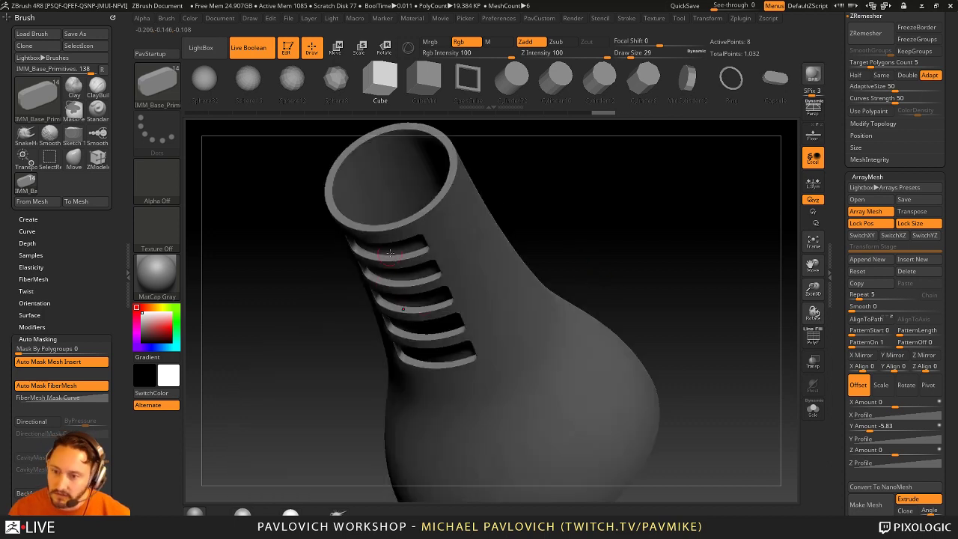
{"action": "mouse_move", "coordinate": [519, 270]}
{"action": "left_mouse_down"}
{"action": "mouse_move", "coordinate": [659, 274]}
{"action": "mouse_move", "coordinate": [646, 250]}
{"action": "mouse_move", "coordinate": [677, 288]}
{"action": "mouse_move", "coordinate": [667, 306]}
{"action": "mouse_move", "coordinate": [687, 294]}
{"action": "left_mouse_up"}
{"action": "left_click", "coordinate": [813, 338]}
{"action": "left_click", "coordinate": [813, 338]}
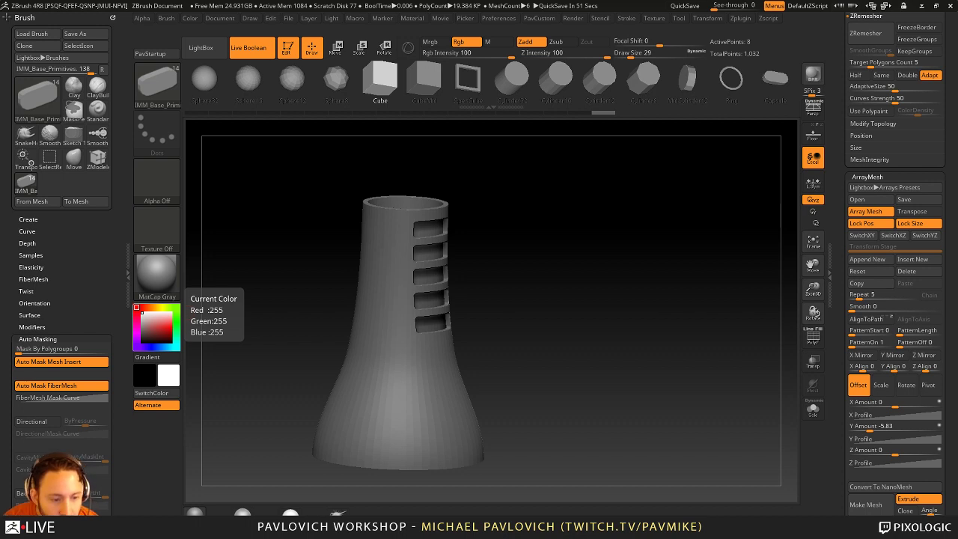
Step: Raise the Polymodel smoothing subdivision to crease level 4 and hide the wireframe to inspect the slots
{"action": "left_click_drag", "start_coordinate": [610, 202], "coordinate": [704, 288]}
{"action": "key", "text": "shift+f"}
{"action": "key", "text": "shift+f"}
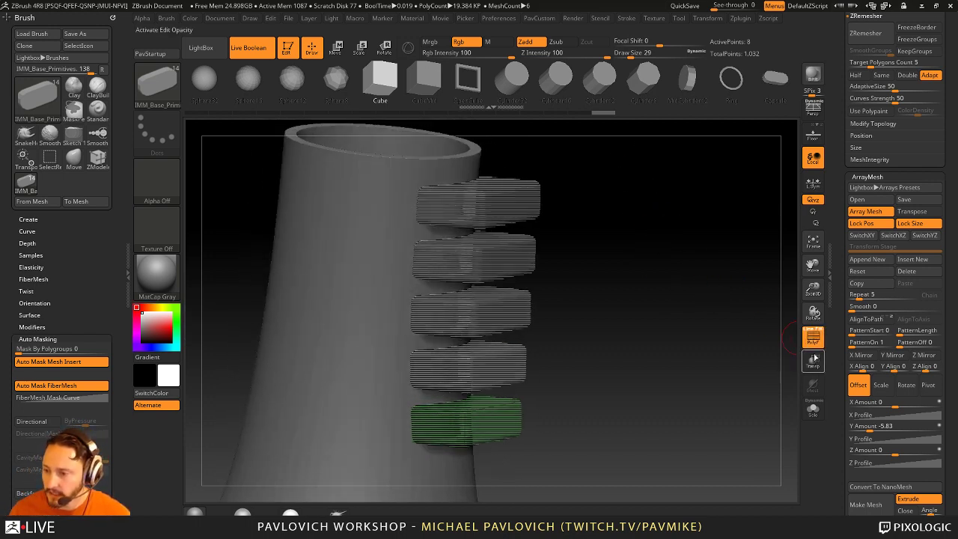
{"action": "left_click_drag", "start_coordinate": [839, 380], "coordinate": [837, 371]}
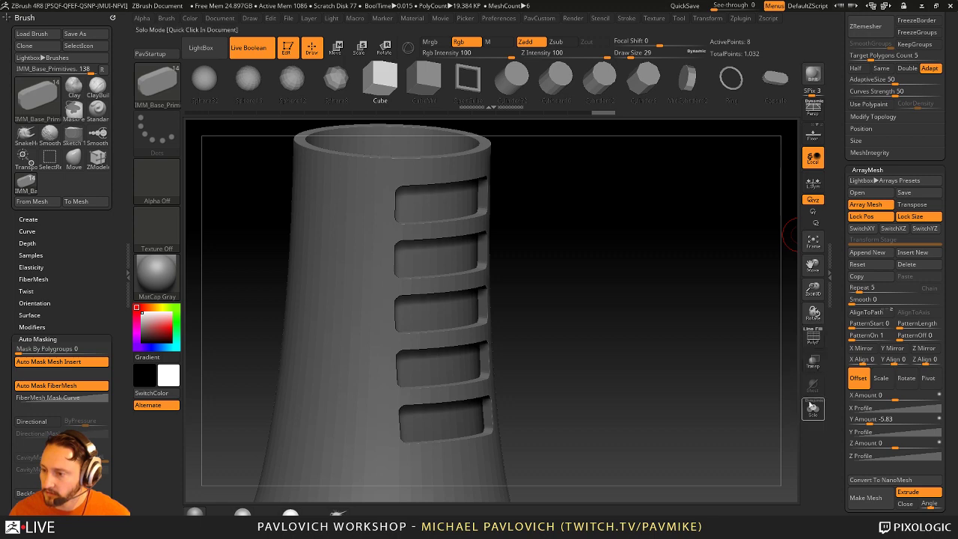
{"action": "left_click", "coordinate": [815, 339]}
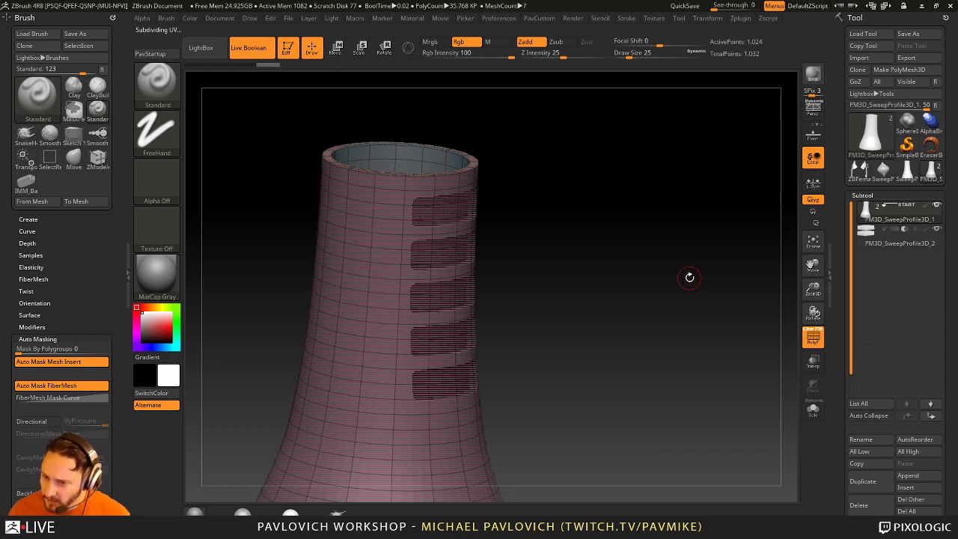
{"action": "key", "text": "g"}
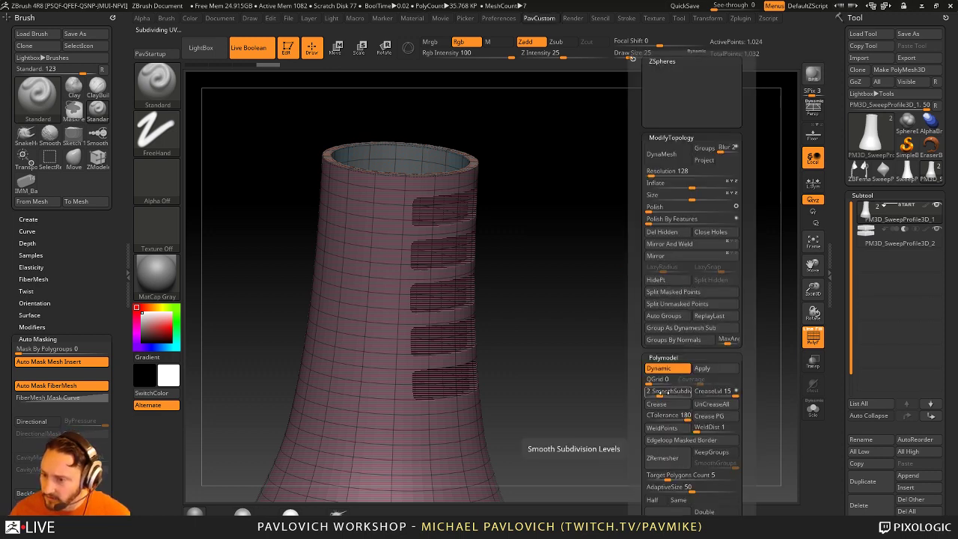
{"action": "left_click_drag", "start_coordinate": [720, 392], "coordinate": [708, 393]}
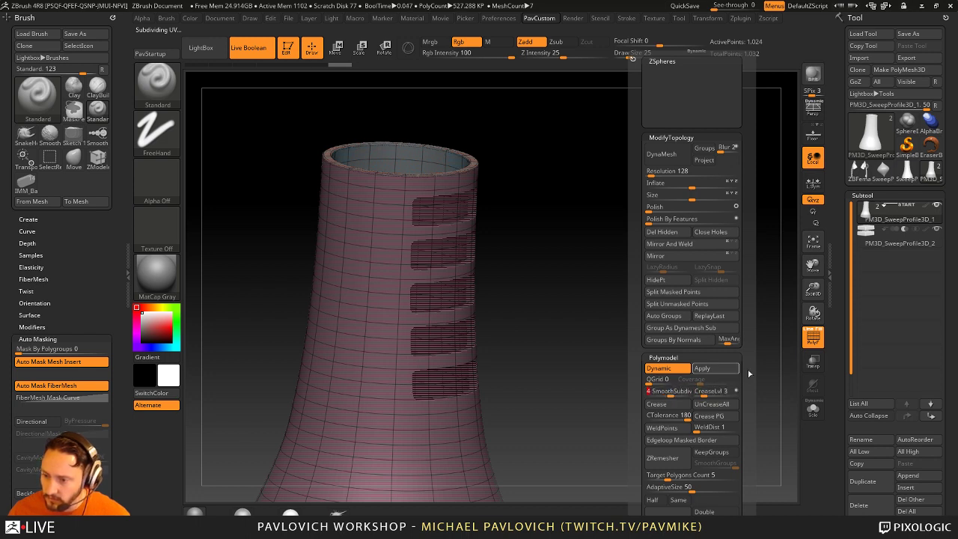
{"action": "key", "text": "shift+f"}
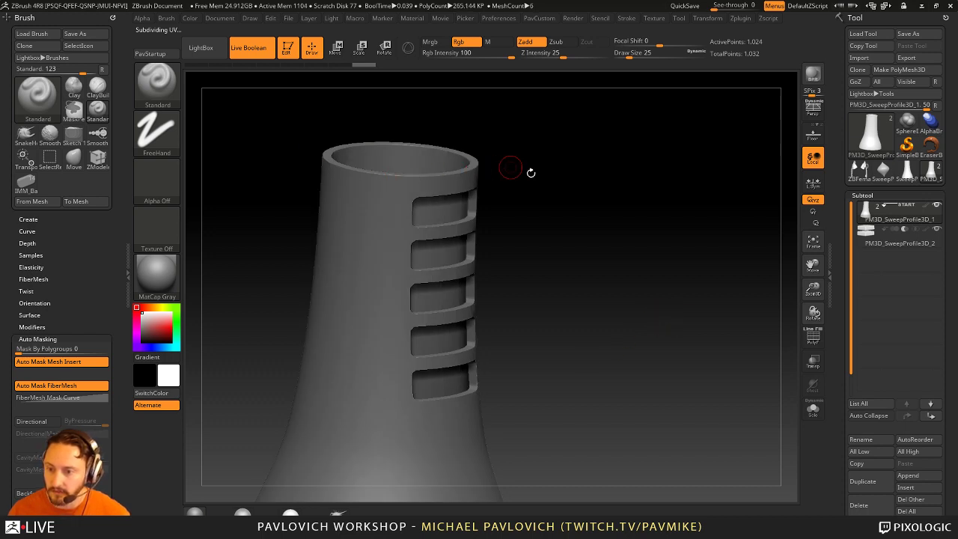
{"action": "left_click_drag", "start_coordinate": [530, 173], "coordinate": [469, 224]}
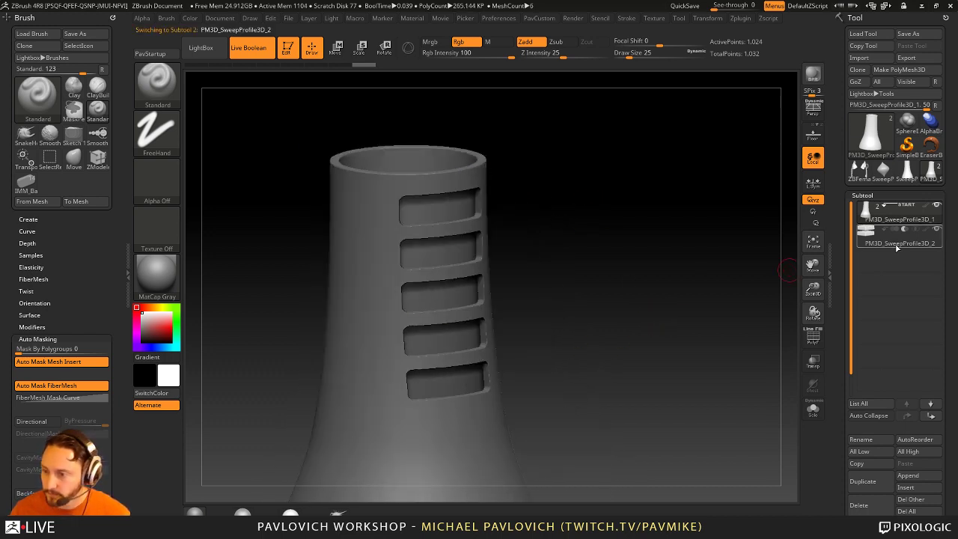
{"action": "left_click_drag", "start_coordinate": [844, 337], "coordinate": [843, 285]}
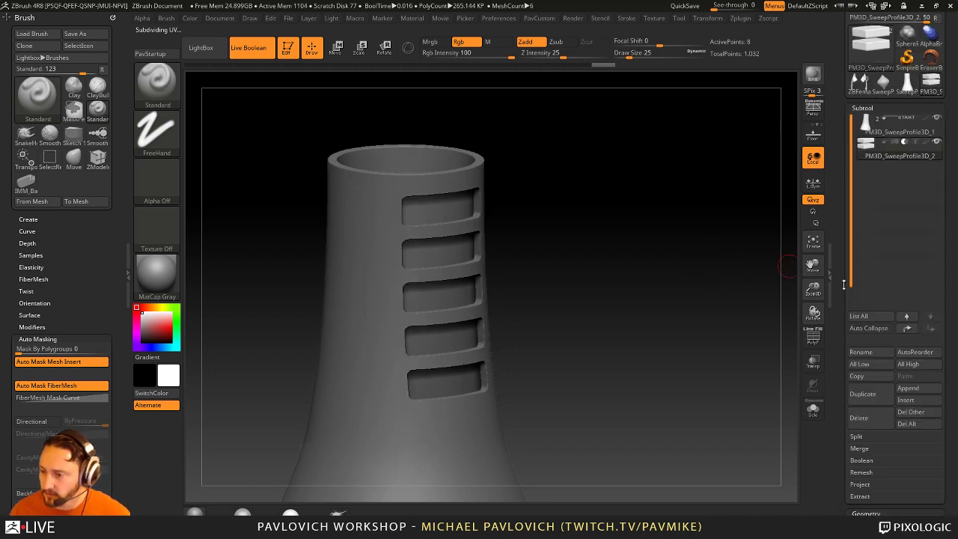
{"action": "scroll", "coordinate": [843, 285], "scroll_direction": "up", "scroll_amount": 3}
{"action": "scroll", "coordinate": [866, 192], "scroll_direction": "down", "scroll_amount": 8}
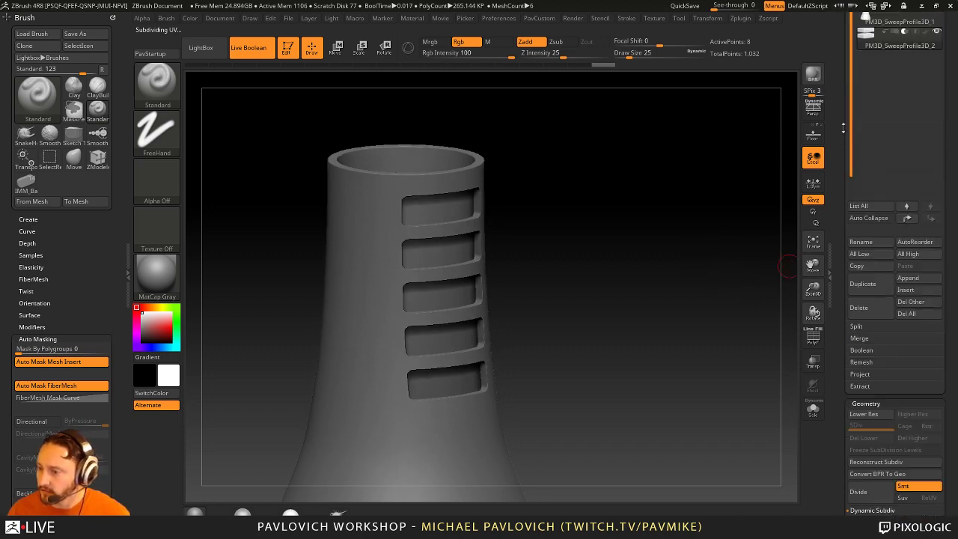
Step: Enable DSDiv in Subtool Boolean and make the boolean mesh from the live cuts
{"action": "key", "text": "shift"}
{"action": "left_click", "coordinate": [864, 317]}
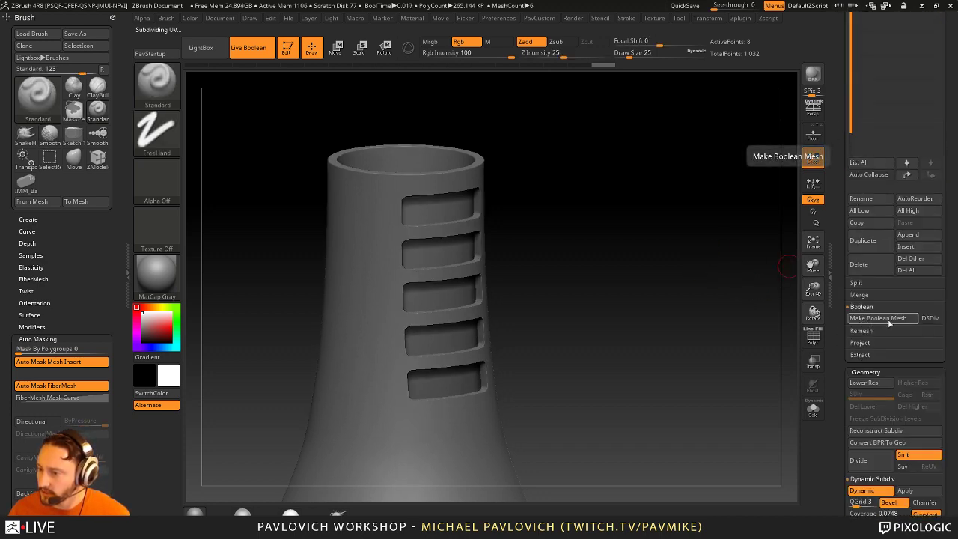
{"action": "left_click", "coordinate": [928, 319]}
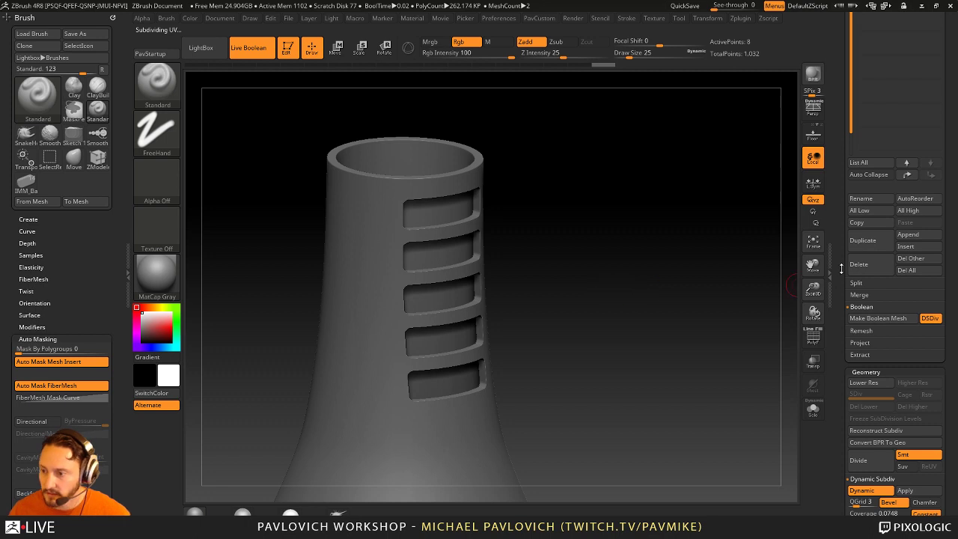
{"action": "scroll", "coordinate": [841, 269], "scroll_direction": "up", "scroll_amount": 5}
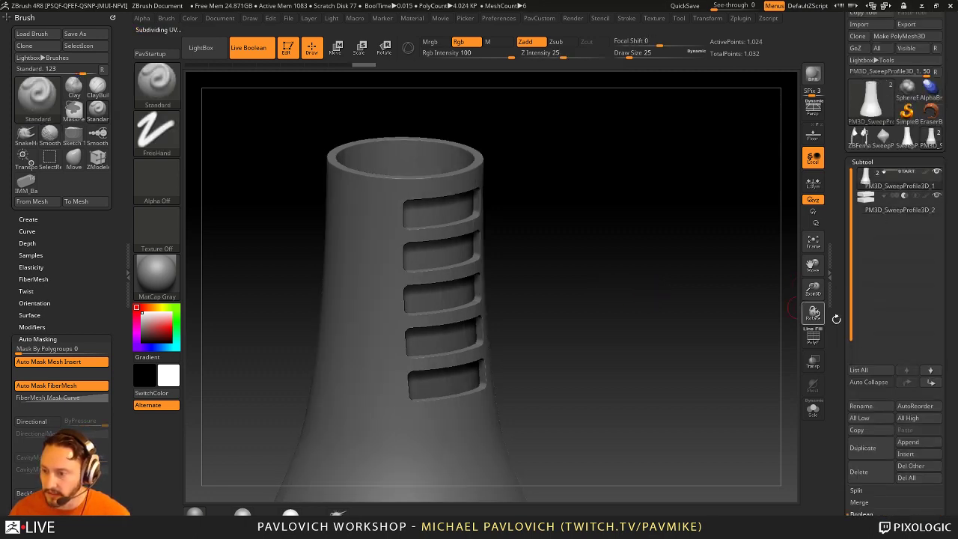
{"action": "scroll", "coordinate": [883, 307], "scroll_direction": "down", "scroll_amount": 10}
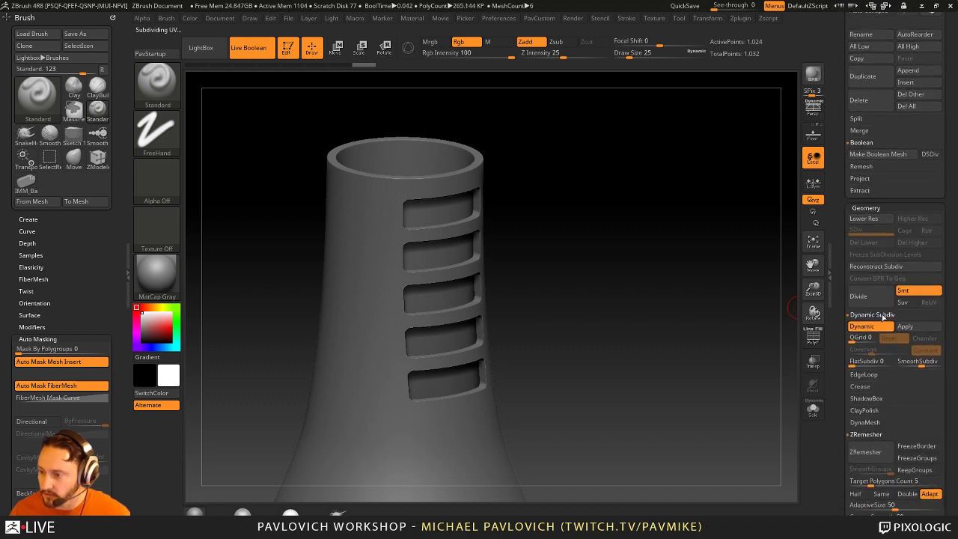
{"action": "left_click", "coordinate": [906, 327]}
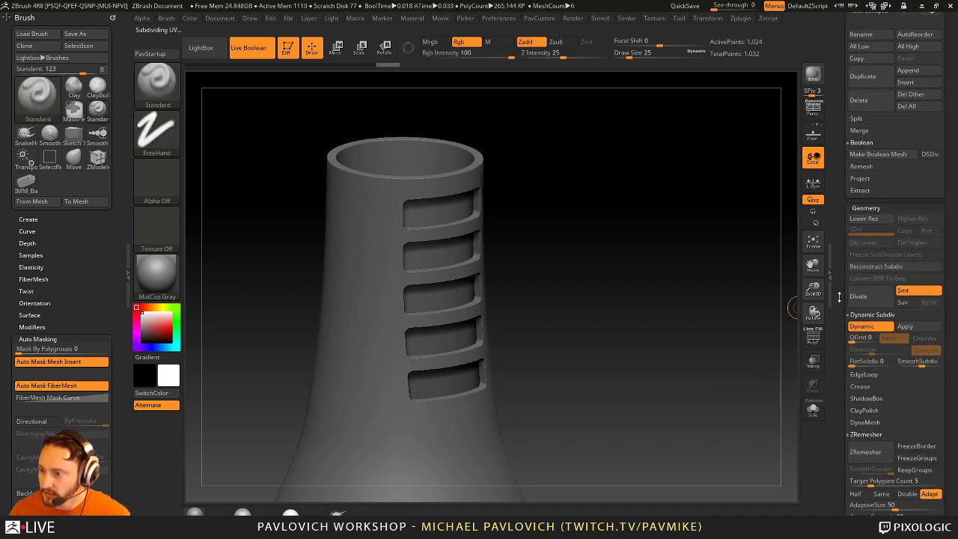
{"action": "key", "text": "ctrl+z"}
{"action": "scroll", "coordinate": [898, 276], "scroll_direction": "up", "scroll_amount": 3}
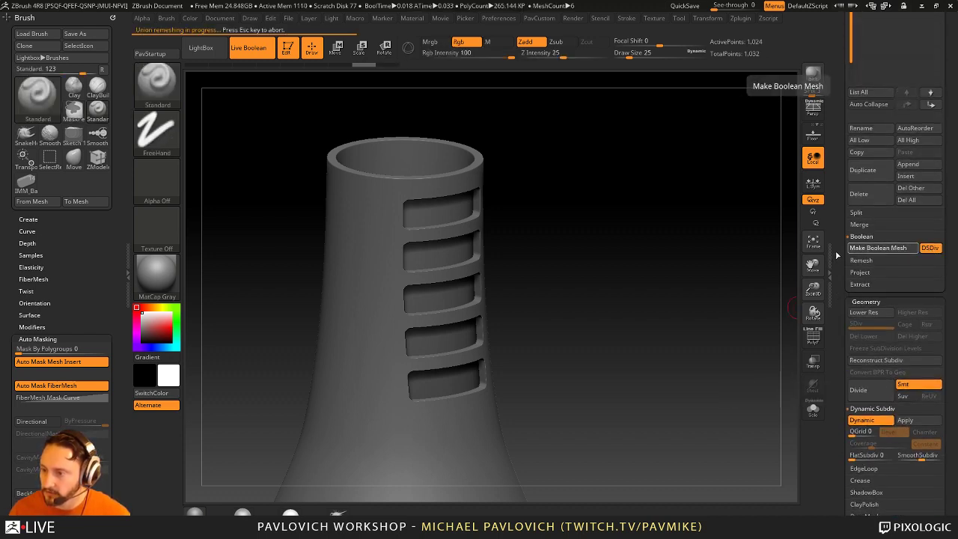
{"action": "scroll", "coordinate": [840, 270], "scroll_direction": "up", "scroll_amount": 5}
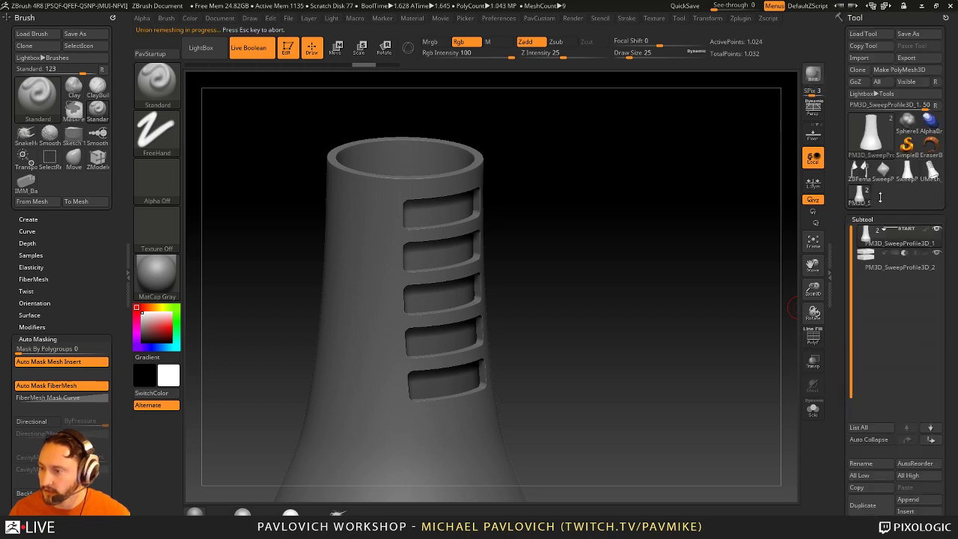
Step: Show the wireframe on the new UMesh and rotate it to inspect the slots and open top
{"action": "left_click_drag", "start_coordinate": [720, 292], "coordinate": [680, 289]}
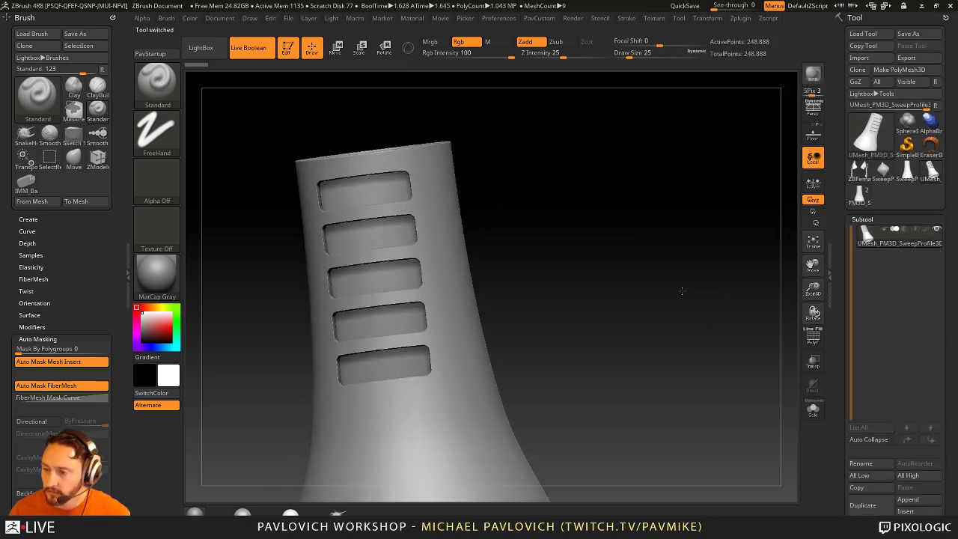
{"action": "left_click", "coordinate": [812, 337]}
{"action": "left_click_drag", "start_coordinate": [781, 334], "coordinate": [509, 324]}
{"action": "left_click_drag", "start_coordinate": [638, 230], "coordinate": [690, 238]}
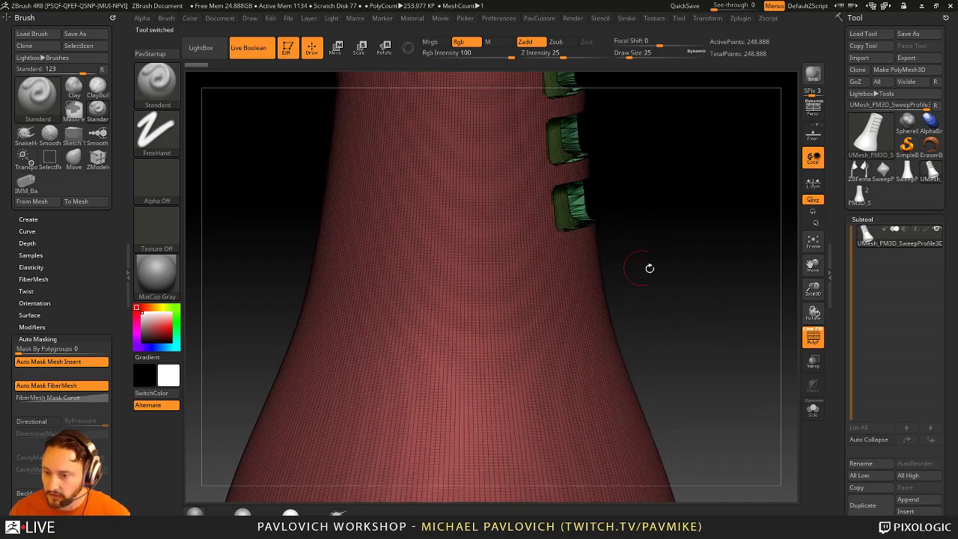
{"action": "mouse_move", "coordinate": [650, 267]}
{"action": "left_mouse_down", "text": "alt"}
{"action": "mouse_move", "coordinate": [674, 210]}
{"action": "mouse_move", "coordinate": [738, 267]}
{"action": "mouse_move", "coordinate": [623, 274]}
{"action": "left_mouse_up", "text": "alt"}
{"action": "key", "text": "s"}
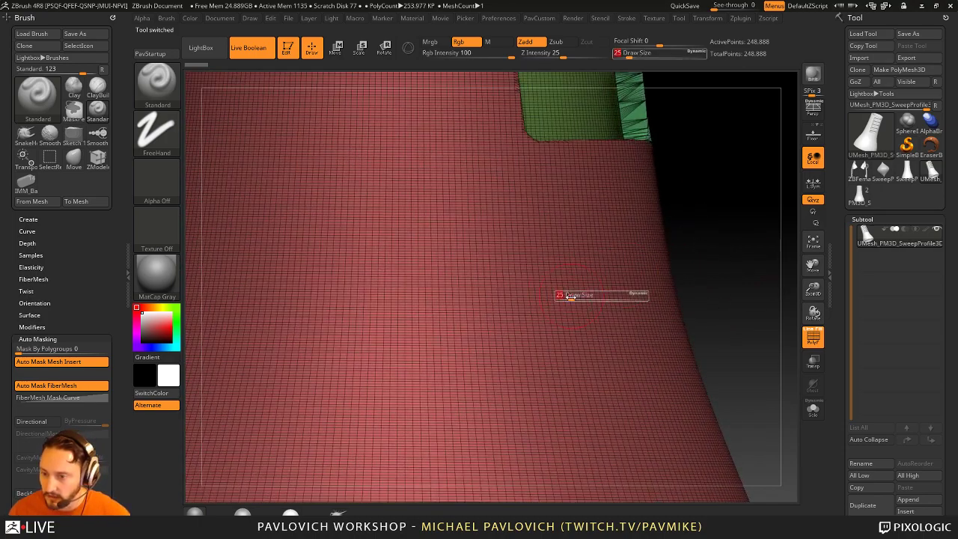
{"action": "left_click", "coordinate": [570, 296]}
{"action": "mouse_move", "coordinate": [734, 259]}
{"action": "left_mouse_down", "text": "alt"}
{"action": "mouse_move", "coordinate": [704, 169]}
{"action": "mouse_move", "coordinate": [678, 269]}
{"action": "mouse_move", "coordinate": [672, 342]}
{"action": "mouse_move", "coordinate": [682, 369]}
{"action": "mouse_move", "coordinate": [678, 286]}
{"action": "mouse_move", "coordinate": [698, 278]}
{"action": "mouse_move", "coordinate": [717, 307]}
{"action": "mouse_move", "coordinate": [700, 299]}
{"action": "mouse_move", "coordinate": [666, 336]}
{"action": "left_mouse_up", "text": "alt"}
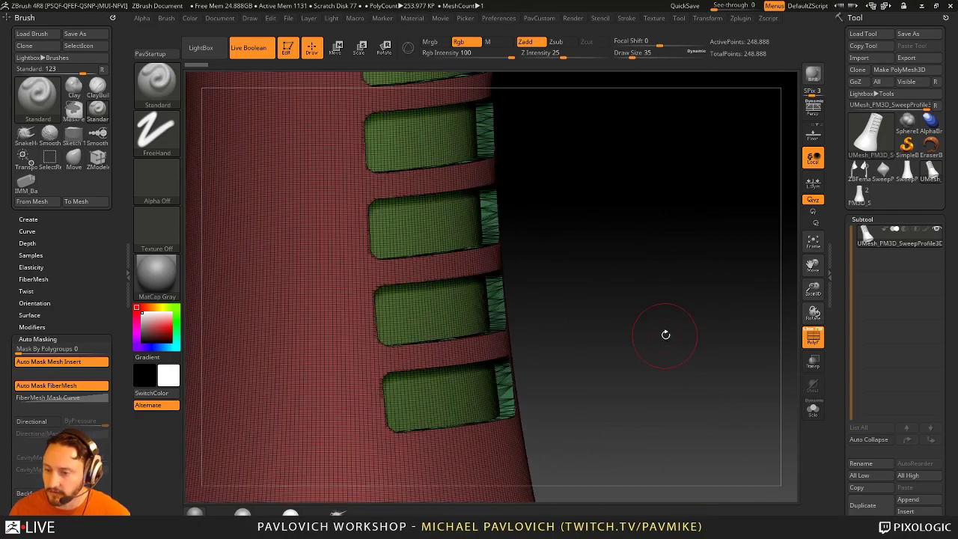
{"action": "left_click_drag", "start_coordinate": [667, 238], "coordinate": [683, 257]}
{"action": "left_click_drag", "start_coordinate": [884, 370], "coordinate": [885, 277]}
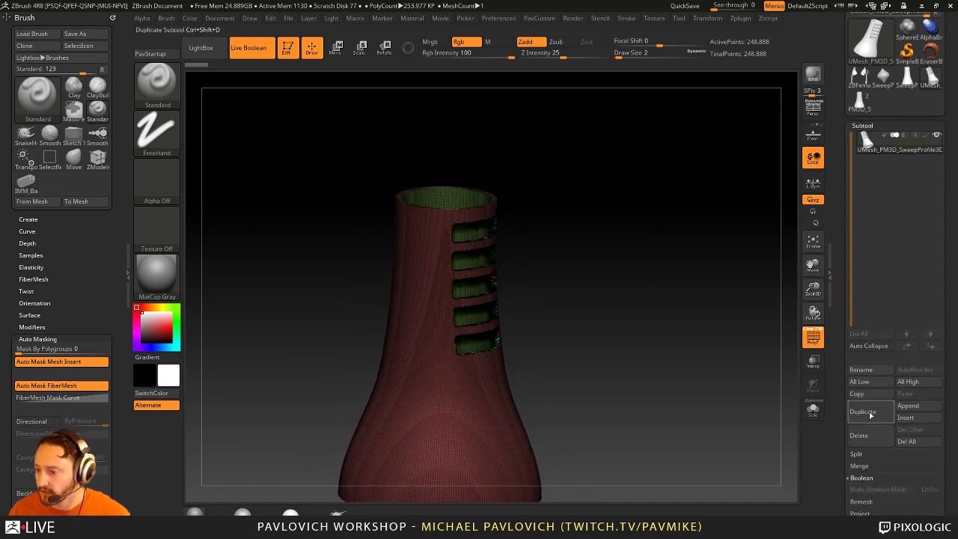
Step: Duplicate the merged tower subtool and set the brush size to 44
{"action": "left_click", "coordinate": [868, 412]}
{"action": "left_click_drag", "start_coordinate": [692, 264], "coordinate": [661, 306]}
{"action": "key", "text": "bracketright"}
{"action": "key", "text": "bracketright"}
{"action": "key", "text": "bracketright"}
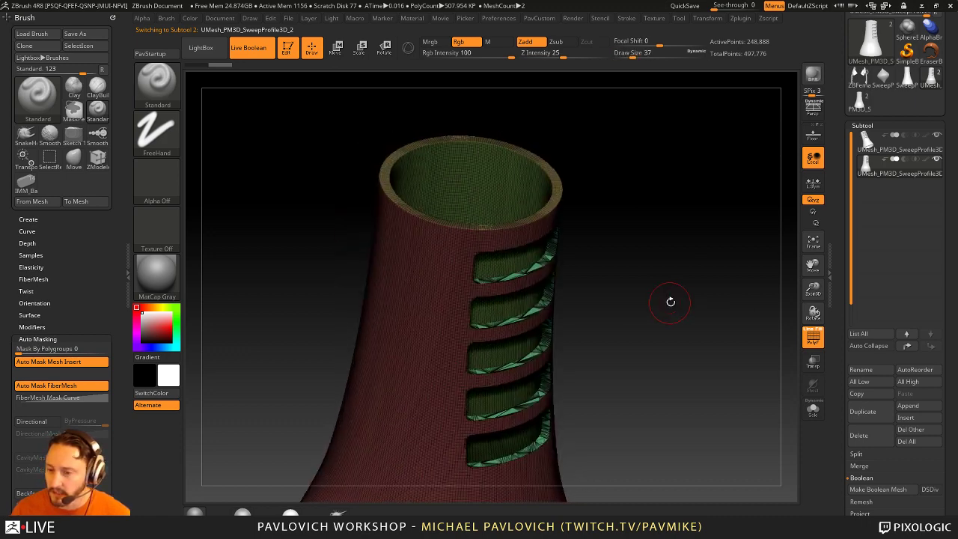
{"action": "type", "text": "s"}
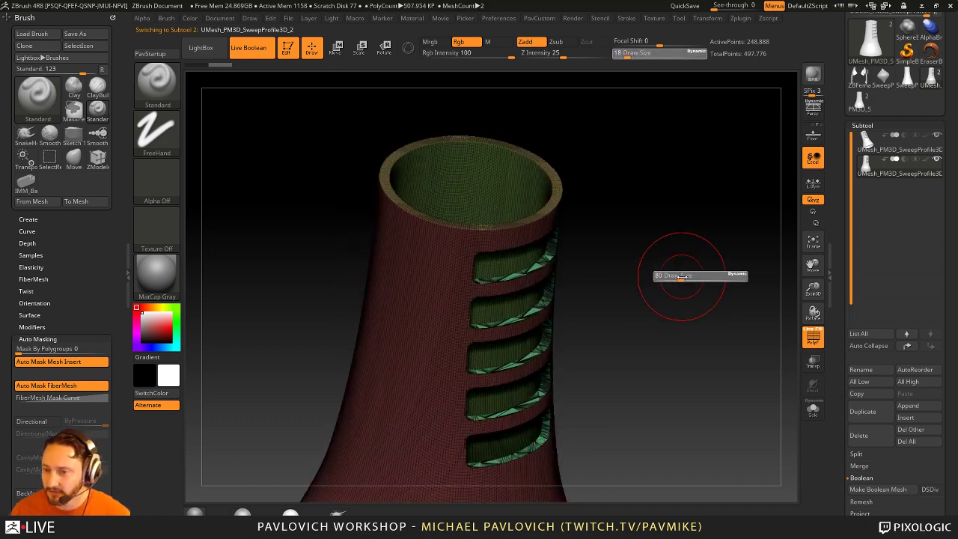
{"action": "type", "text": "44"}
{"action": "key", "text": "Return"}
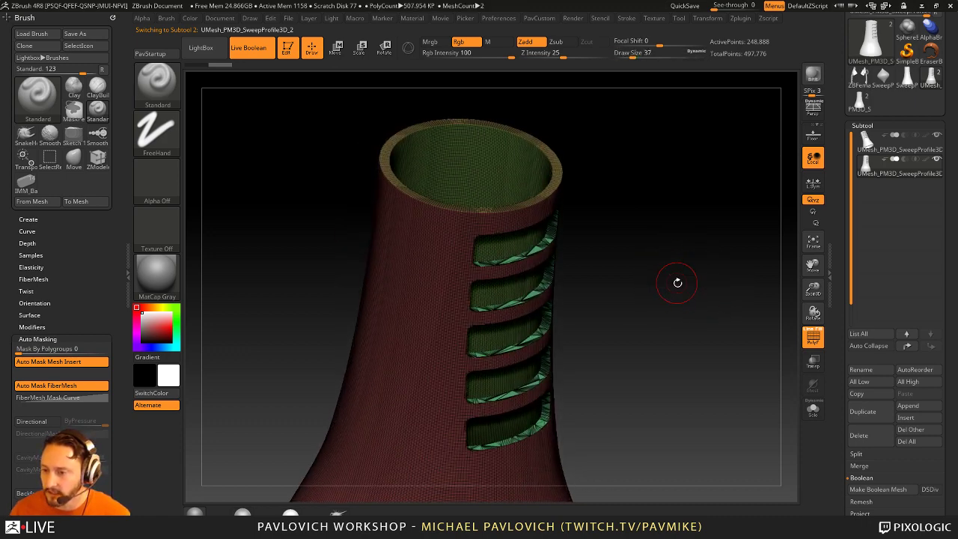
{"action": "mouse_move", "coordinate": [676, 280]}
{"action": "left_mouse_down"}
{"action": "mouse_move", "coordinate": [665, 280]}
{"action": "mouse_move", "coordinate": [827, 303]}
{"action": "left_mouse_up"}
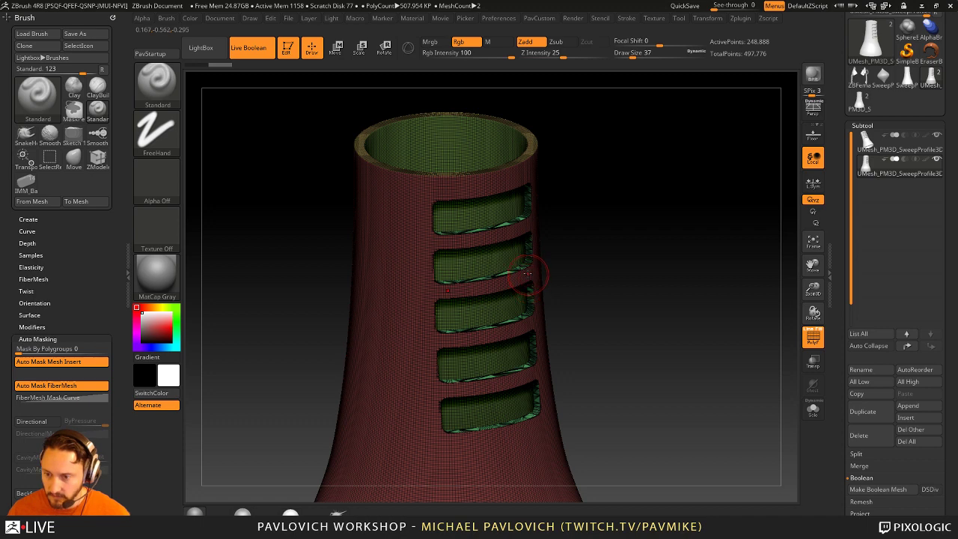
{"action": "left_click_drag", "start_coordinate": [594, 258], "coordinate": [674, 251], "text": "shift"}
{"action": "left_click_drag", "start_coordinate": [841, 333], "coordinate": [858, 252]}
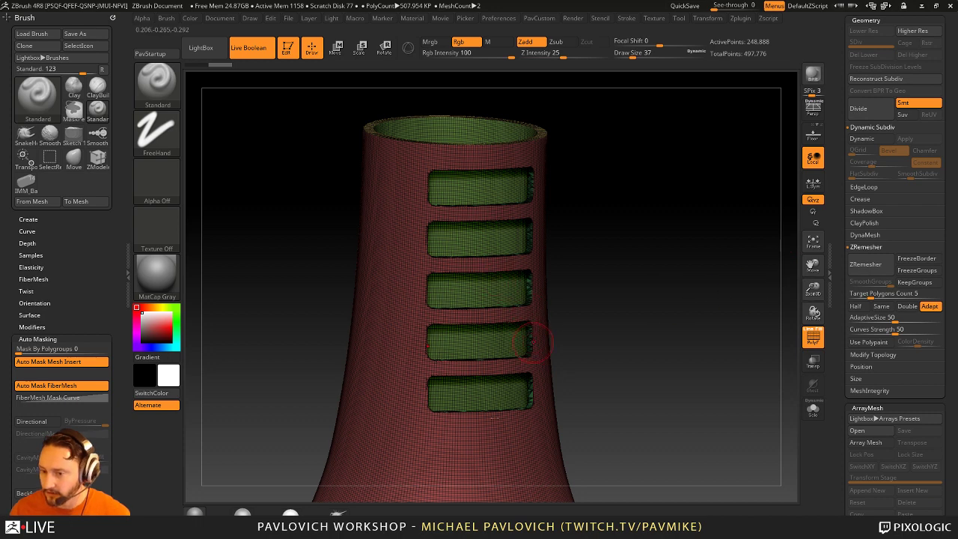
{"action": "left_click_drag", "start_coordinate": [490, 453], "coordinate": [555, 451]}
{"action": "key", "text": "ctrl+z"}
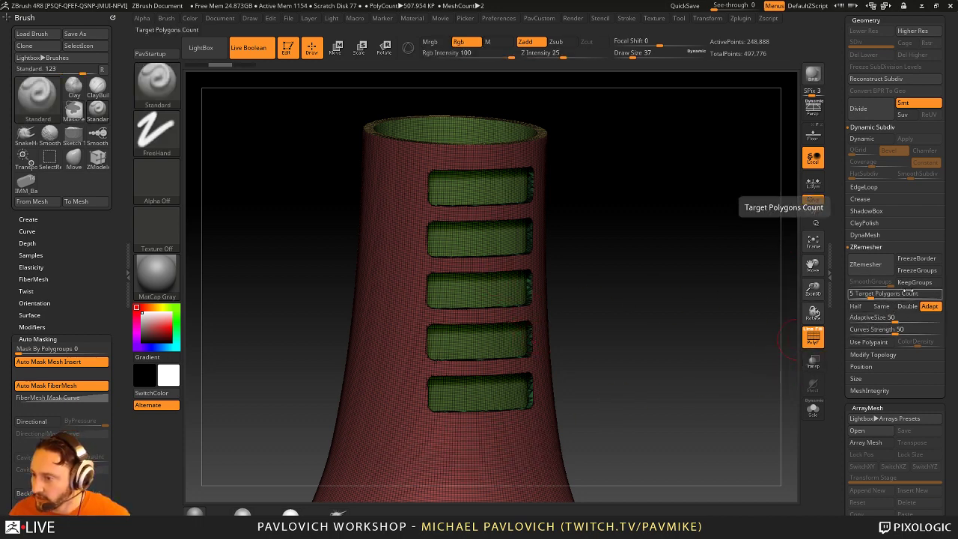
Step: Retopologise the copy with ZRemesher, KeepGroups on and AdaptiveSize 10, then solo it
{"action": "left_click", "coordinate": [915, 282]}
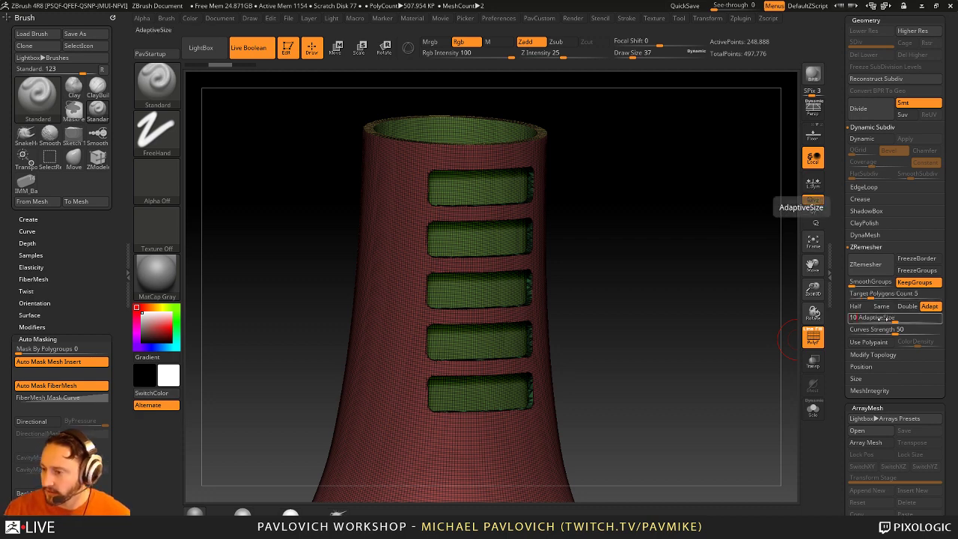
{"action": "left_click", "coordinate": [865, 264]}
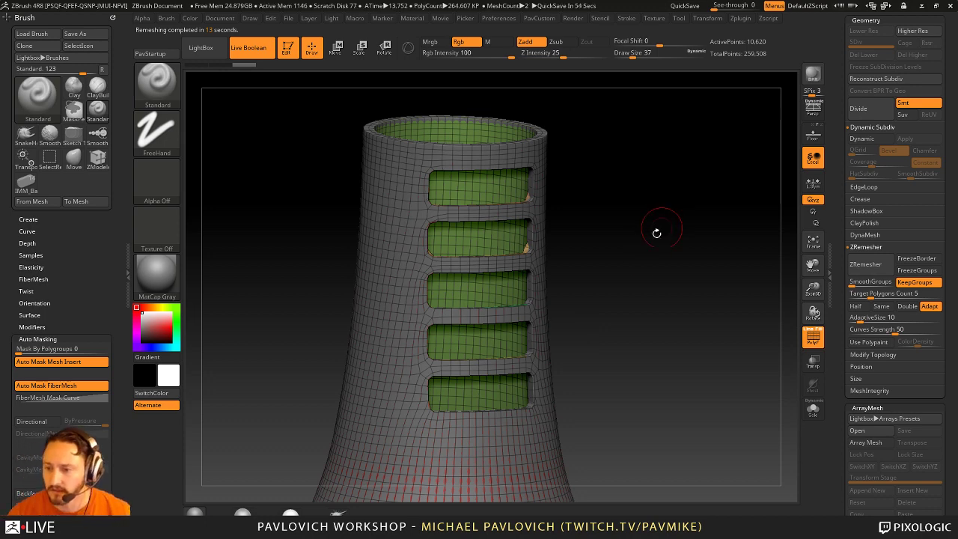
{"action": "left_click_drag", "start_coordinate": [656, 233], "coordinate": [686, 279]}
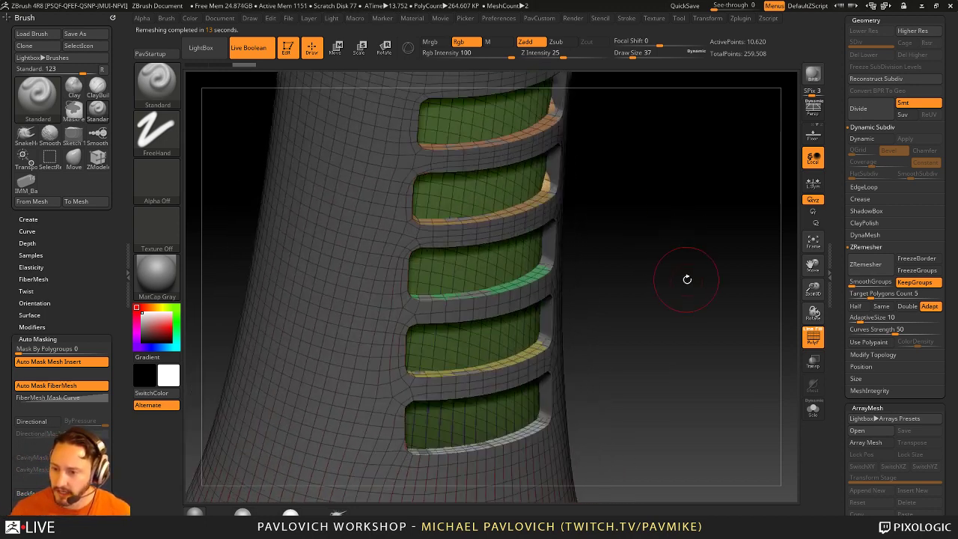
{"action": "left_click", "coordinate": [813, 409]}
{"action": "mouse_move", "coordinate": [782, 359]}
{"action": "left_mouse_down"}
{"action": "mouse_move", "coordinate": [671, 278]}
{"action": "mouse_move", "coordinate": [464, 215]}
{"action": "mouse_move", "coordinate": [580, 258]}
{"action": "mouse_move", "coordinate": [532, 225]}
{"action": "mouse_move", "coordinate": [570, 214]}
{"action": "mouse_move", "coordinate": [671, 267]}
{"action": "mouse_move", "coordinate": [666, 185]}
{"action": "mouse_move", "coordinate": [679, 246]}
{"action": "mouse_move", "coordinate": [697, 248]}
{"action": "mouse_move", "coordinate": [683, 251]}
{"action": "left_mouse_up"}
{"action": "left_click_drag", "start_coordinate": [676, 155], "coordinate": [676, 306]}
Step: Crease the polygroup borders via PavCustom and enable Dynamic Subdiv to round the slot edges
{"action": "key", "text": "space"}
{"action": "left_click", "coordinate": [701, 417]}
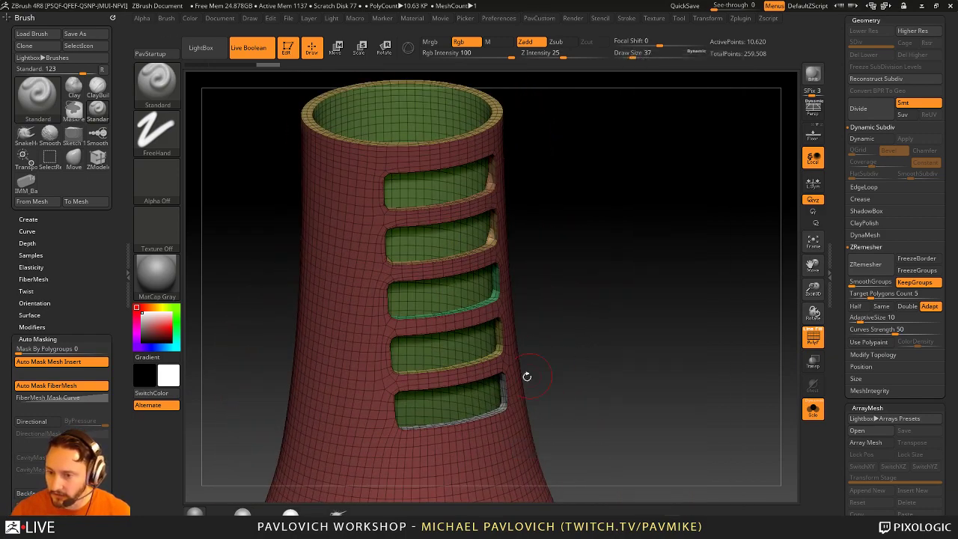
{"action": "left_click_drag", "start_coordinate": [526, 377], "coordinate": [620, 336]}
{"action": "key", "text": "d"}
{"action": "left_click_drag", "start_coordinate": [749, 332], "coordinate": [701, 316]}
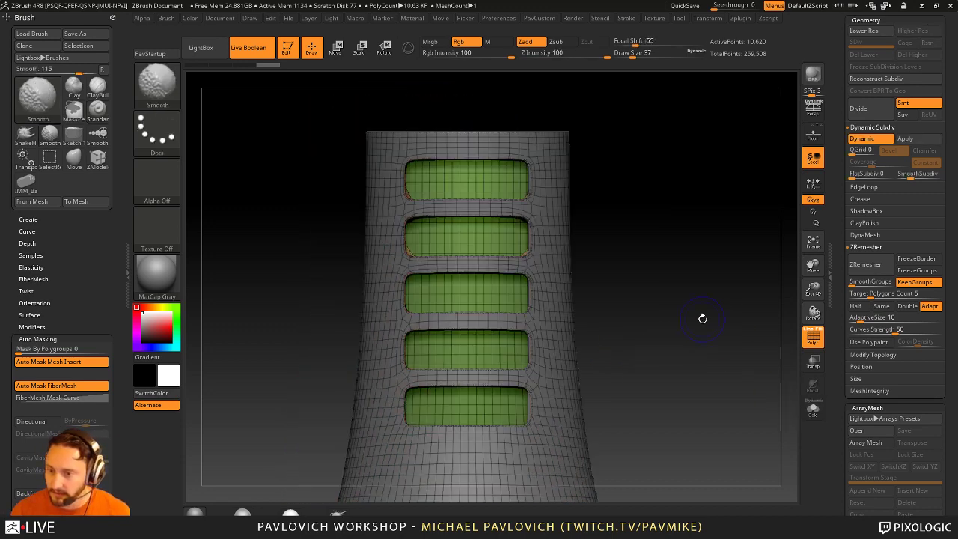
{"action": "left_click_drag", "start_coordinate": [761, 336], "coordinate": [771, 359]}
{"action": "left_click", "coordinate": [812, 408]}
Step: Set the brush size to 18, show the polygroup wireframe and add a subdivision level
{"action": "left_click", "coordinate": [813, 340]}
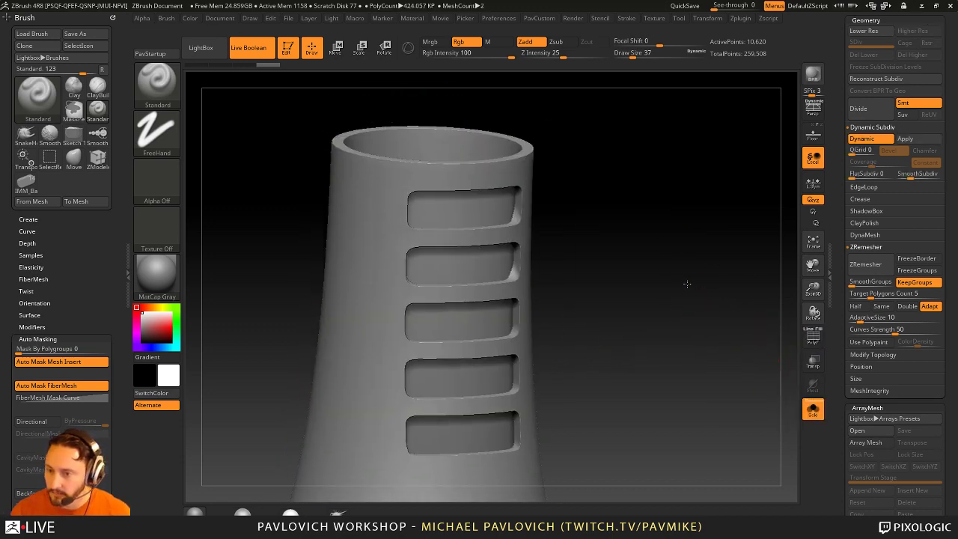
{"action": "left_click_drag", "start_coordinate": [686, 282], "coordinate": [700, 299], "text": "shift"}
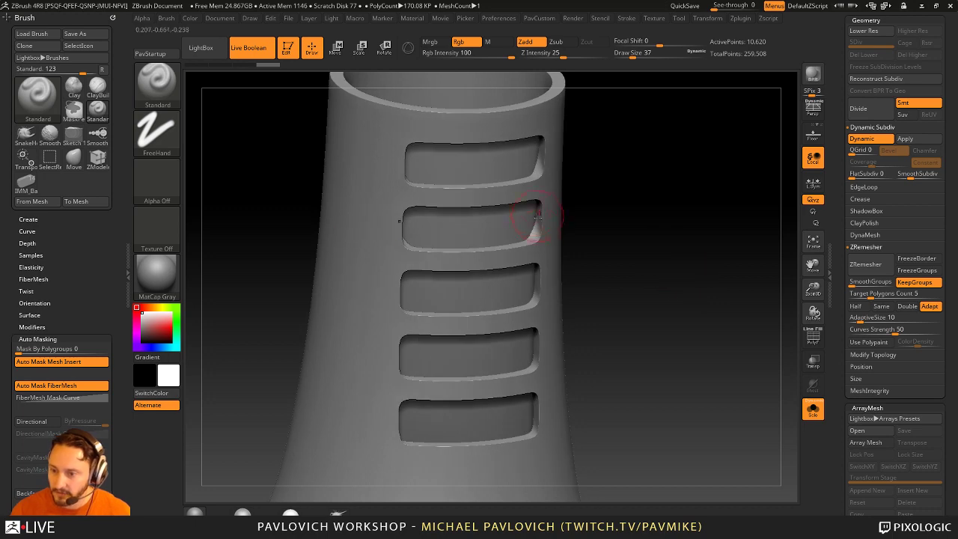
{"action": "left_click_drag", "start_coordinate": [651, 176], "coordinate": [633, 227]}
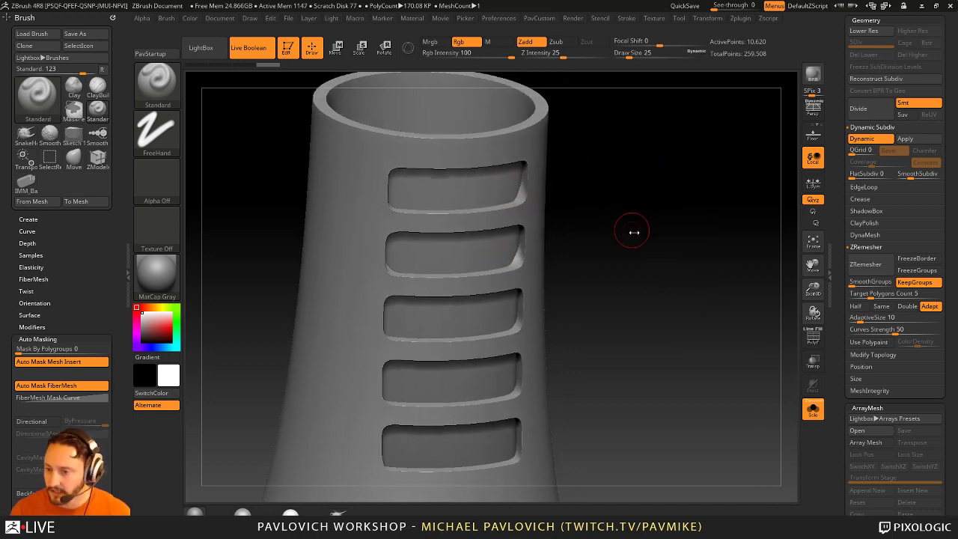
{"action": "key", "text": "bracketleft"}
{"action": "key", "text": "shift+f"}
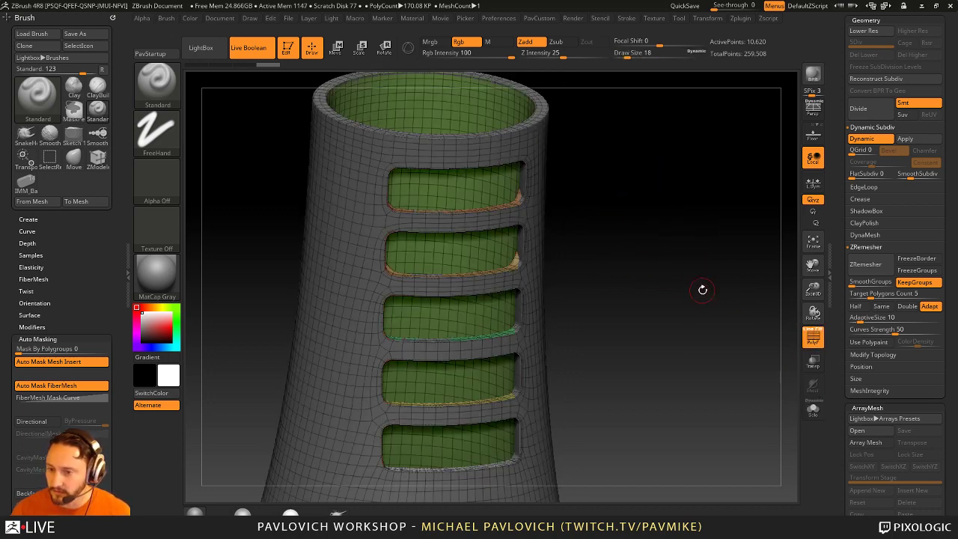
{"action": "mouse_move", "coordinate": [699, 285]}
{"action": "left_mouse_down"}
{"action": "mouse_move", "coordinate": [725, 344]}
{"action": "mouse_move", "coordinate": [695, 321]}
{"action": "mouse_move", "coordinate": [682, 286]}
{"action": "left_mouse_up"}
{"action": "key", "text": "ctrl+d"}
Step: Switch to the ZModeler brush and try Delete Loops from its edge loop actions
{"action": "key", "text": "b"}
{"action": "key", "text": "z"}
{"action": "key", "text": "m"}
{"action": "key", "text": "shift+d"}
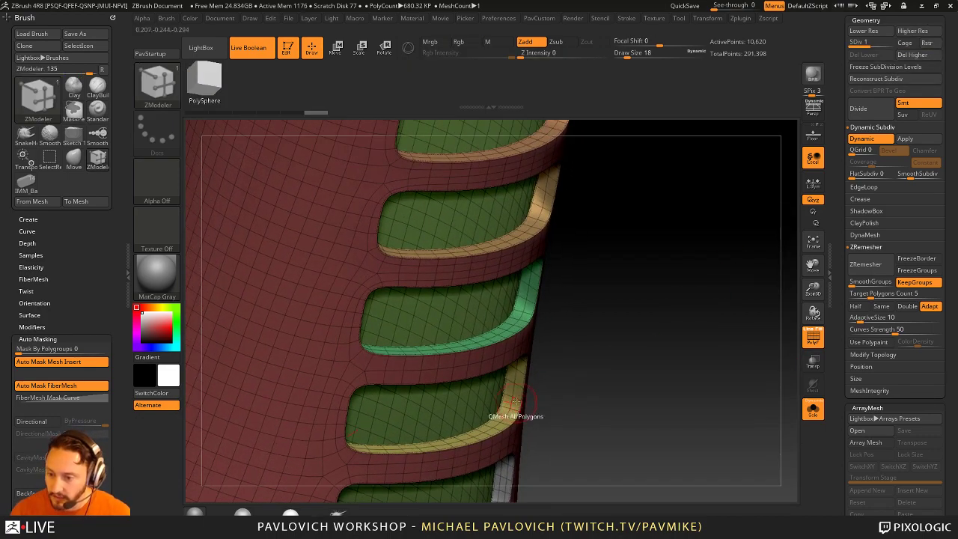
{"action": "key", "text": "space"}
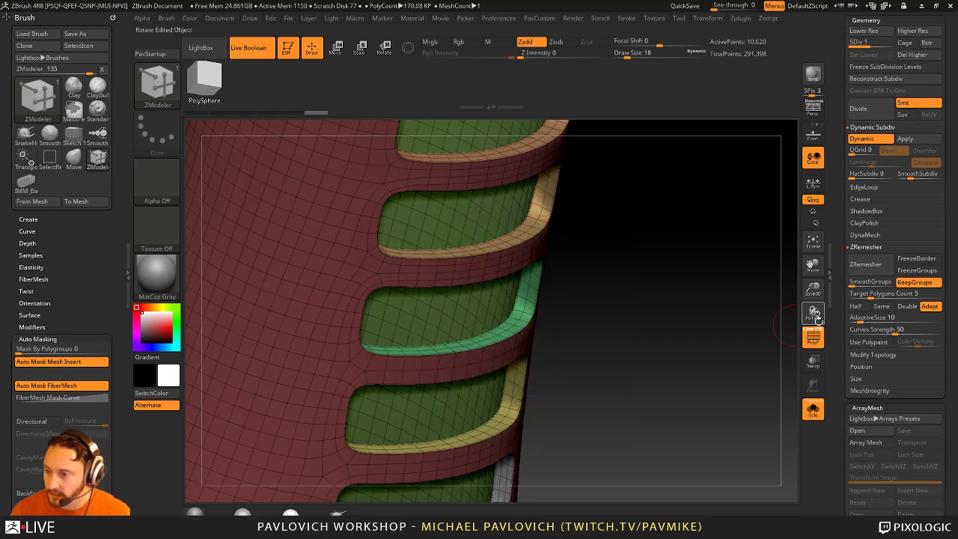
{"action": "scroll", "coordinate": [868, 300], "scroll_direction": "up", "scroll_amount": 3}
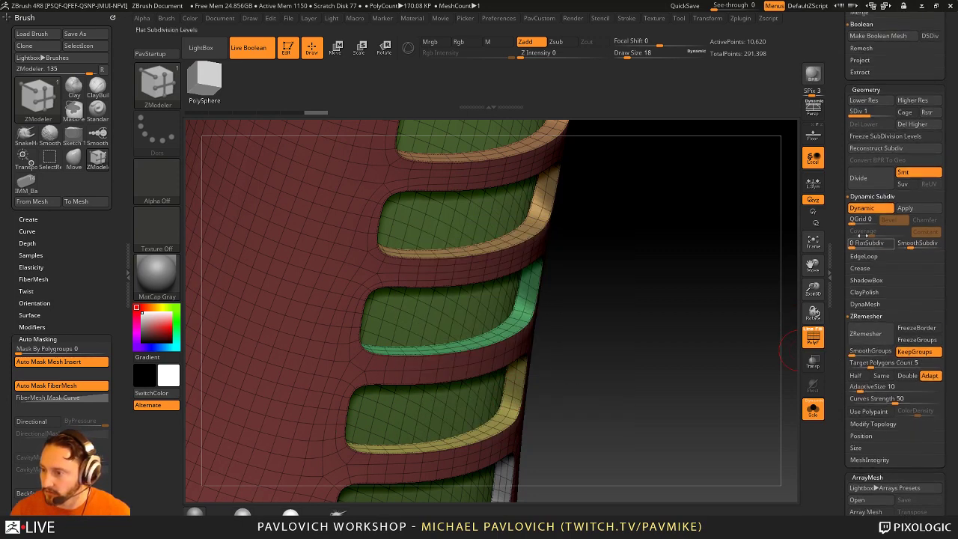
{"action": "left_click", "coordinate": [864, 256]}
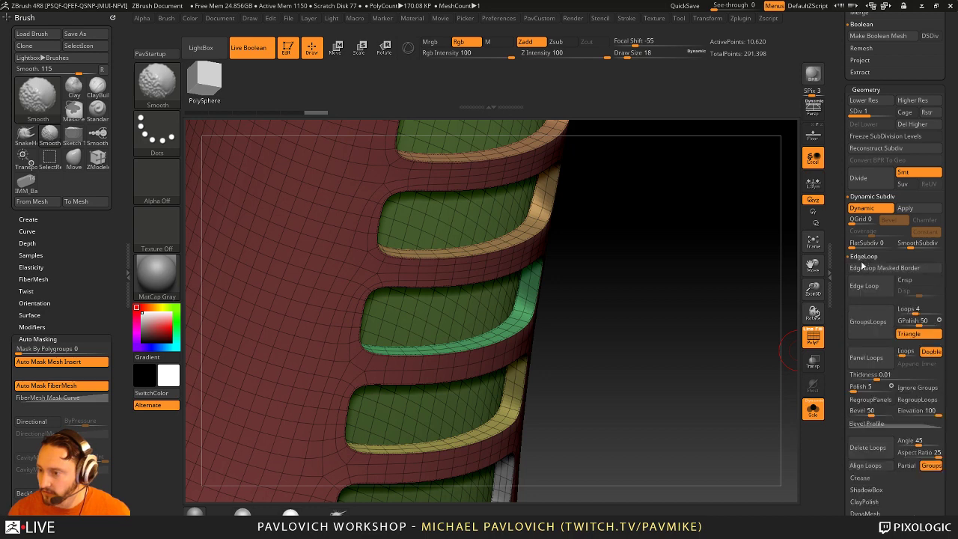
{"action": "scroll", "coordinate": [840, 232], "scroll_direction": "down", "scroll_amount": 3}
{"action": "left_click", "coordinate": [862, 375]}
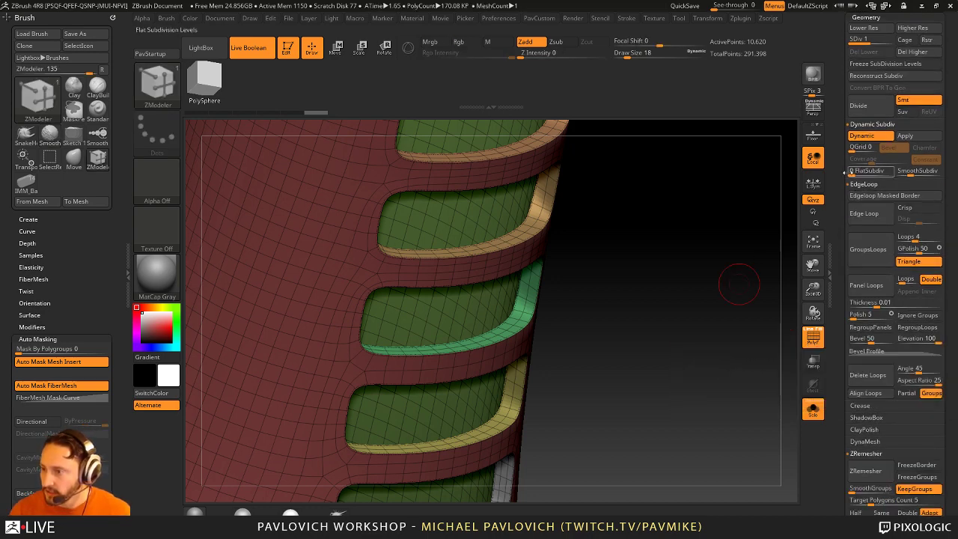
Step: Delete the higher subdivision level, then try Delete Loops again and undo it
{"action": "scroll", "coordinate": [840, 223], "scroll_direction": "up", "scroll_amount": 4}
{"action": "left_click", "coordinate": [902, 154]}
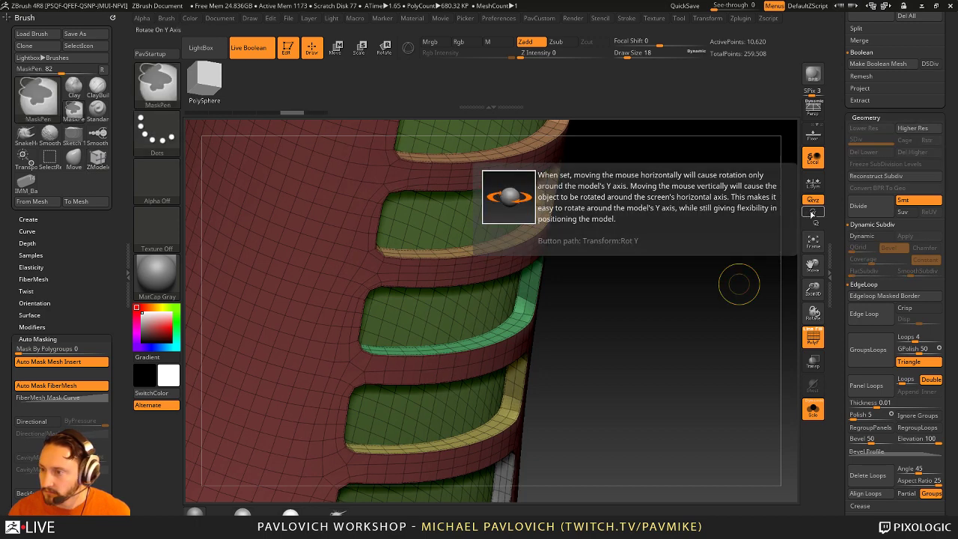
{"action": "scroll", "coordinate": [835, 324], "scroll_direction": "down", "scroll_amount": 3}
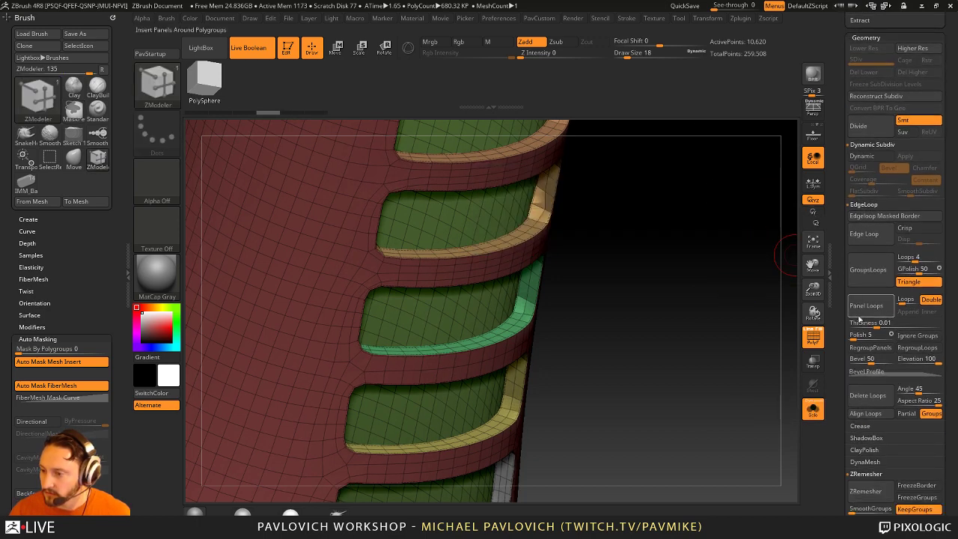
{"action": "left_click", "coordinate": [865, 397]}
{"action": "key", "text": "f"}
{"action": "left_click_drag", "start_coordinate": [661, 384], "coordinate": [681, 271]}
{"action": "key", "text": "ctrl+z"}
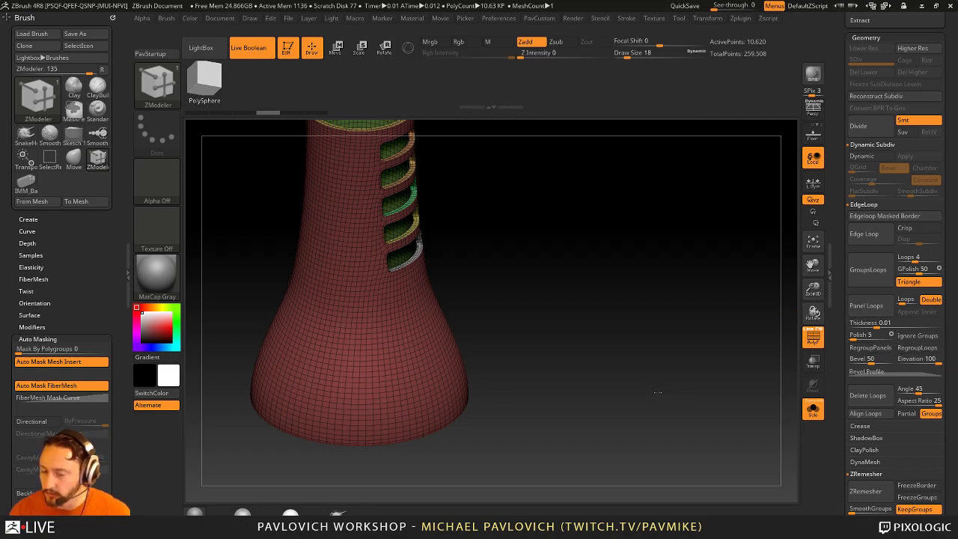
Step: Delete the four surplus edge loops beside the slots and near the top rim
{"action": "left_click_drag", "start_coordinate": [657, 391], "coordinate": [633, 368]}
{"action": "key", "text": "space"}
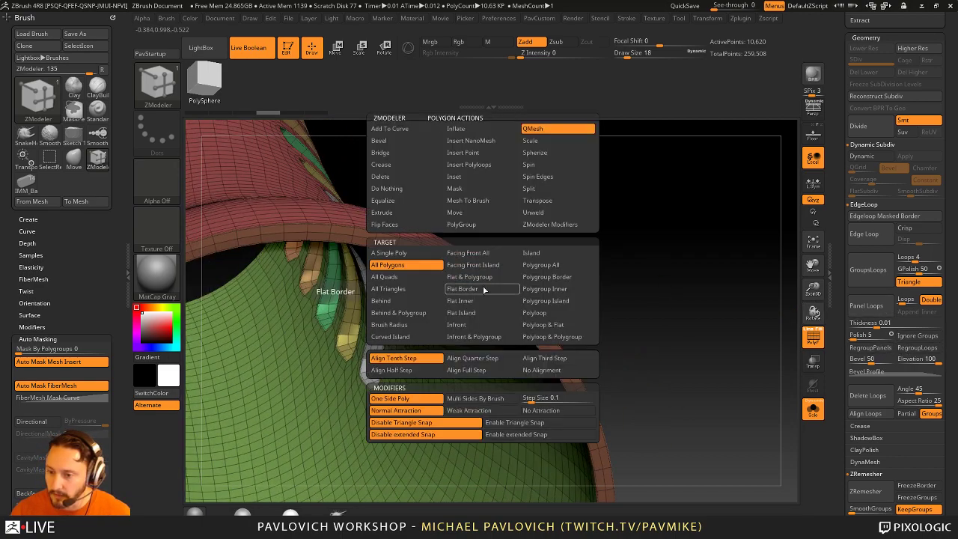
{"action": "left_click", "coordinate": [485, 224]}
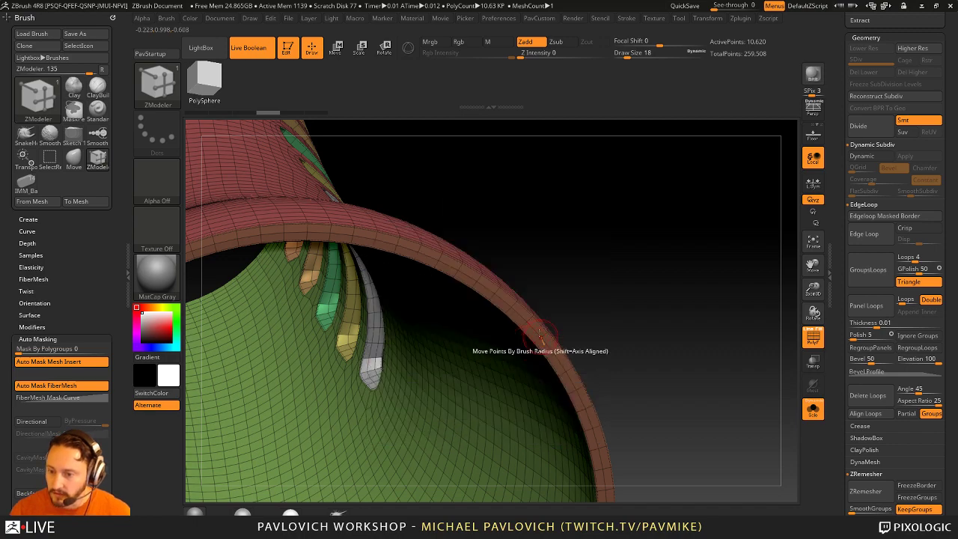
{"action": "left_click_drag", "start_coordinate": [659, 359], "coordinate": [496, 335]}
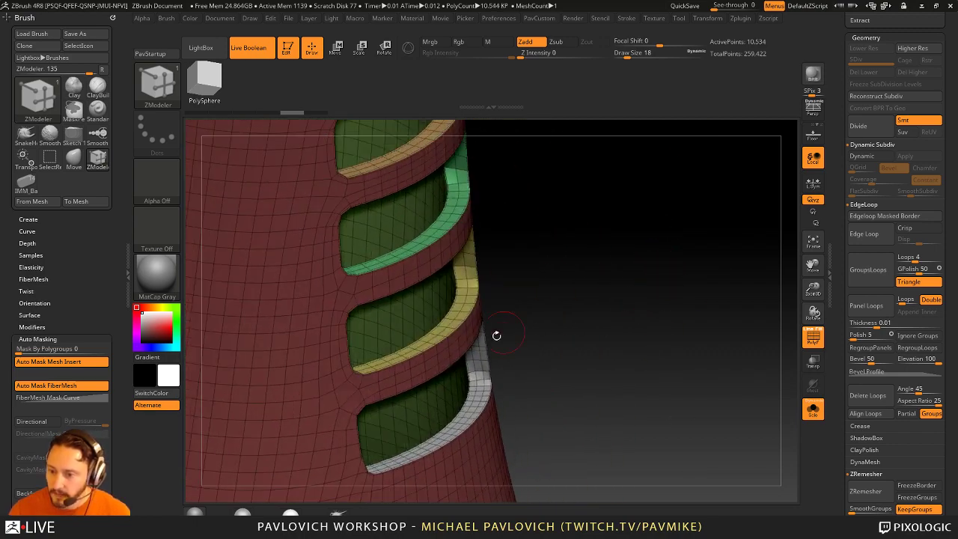
{"action": "left_click", "coordinate": [476, 376], "text": "alt"}
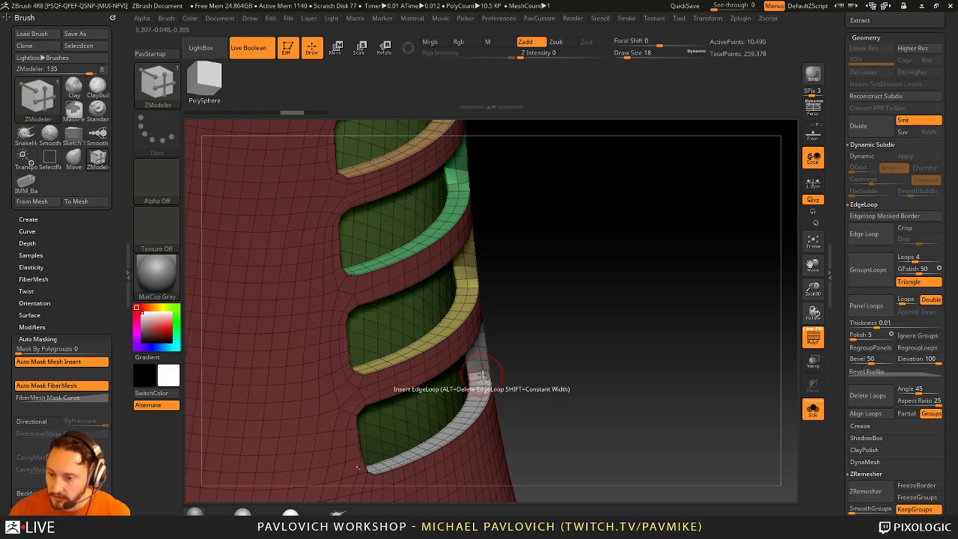
{"action": "left_click_drag", "start_coordinate": [495, 284], "coordinate": [481, 327]}
{"action": "left_click", "coordinate": [457, 311], "text": "alt"}
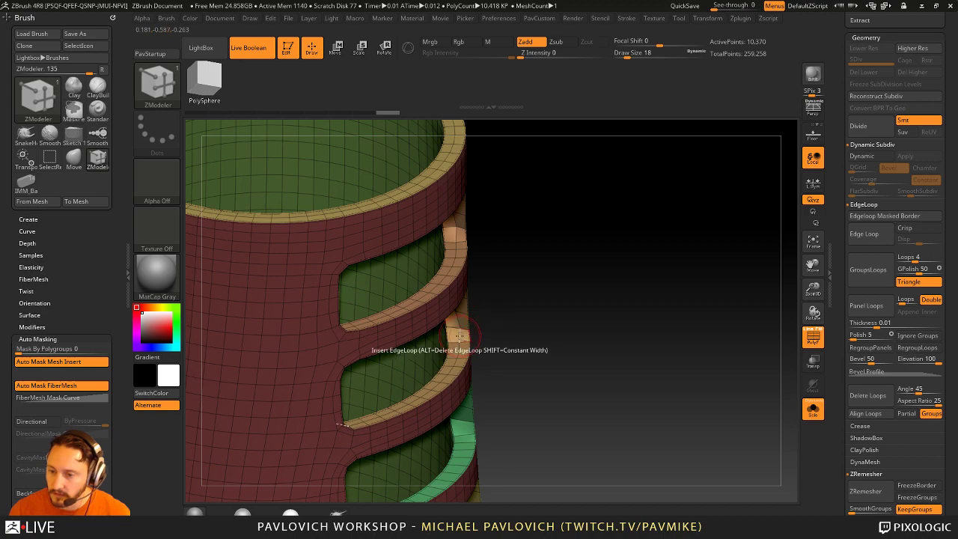
{"action": "left_click", "coordinate": [459, 240], "text": "alt"}
{"action": "left_click_drag", "start_coordinate": [521, 195], "coordinate": [459, 243]}
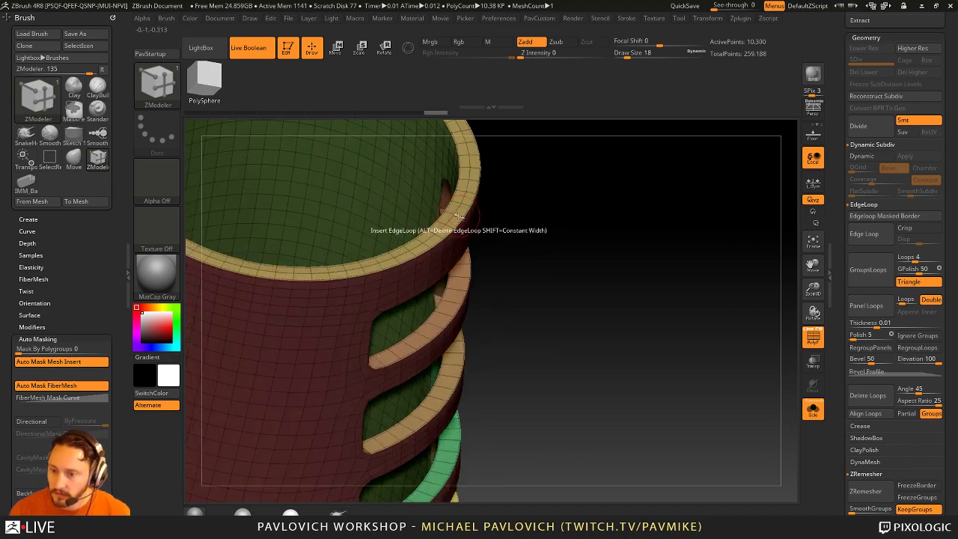
{"action": "left_click", "coordinate": [459, 243], "text": "alt"}
Step: Toggle dynamic subdivision and wireframe to check the simplified 10,234-point tower
{"action": "left_click_drag", "start_coordinate": [539, 224], "coordinate": [644, 279]}
{"action": "key", "text": "d"}
{"action": "key", "text": "shift+f"}
{"action": "key", "text": "shift+f"}
{"action": "key", "text": "shift+d"}
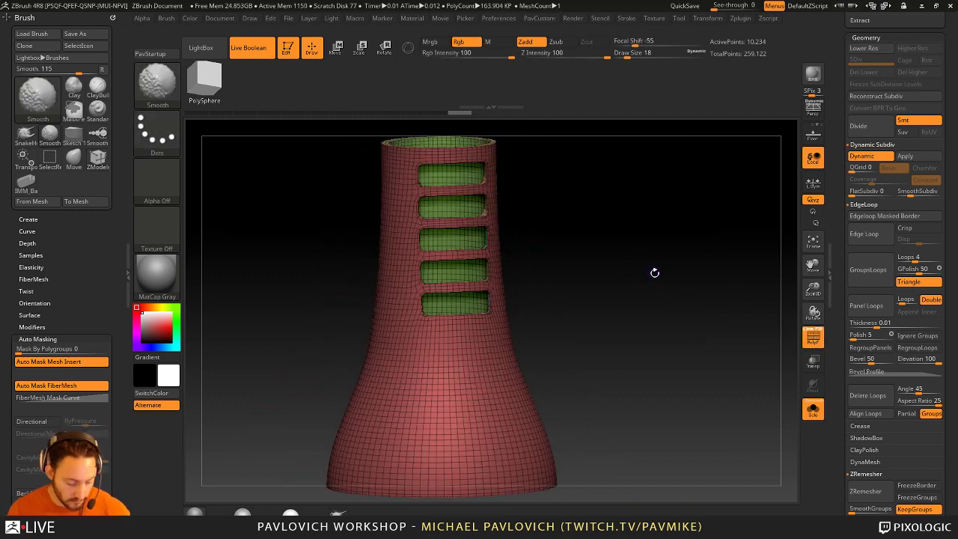
Step: Bevel the complete edge loops around the middle and upper window slots
{"action": "mouse_move", "coordinate": [658, 240]}
{"action": "left_mouse_down", "text": "alt"}
{"action": "mouse_move", "coordinate": [698, 363]}
{"action": "mouse_move", "coordinate": [727, 335]}
{"action": "mouse_move", "coordinate": [726, 321]}
{"action": "mouse_move", "coordinate": [442, 318]}
{"action": "left_mouse_up", "text": "alt"}
{"action": "key", "text": "space"}
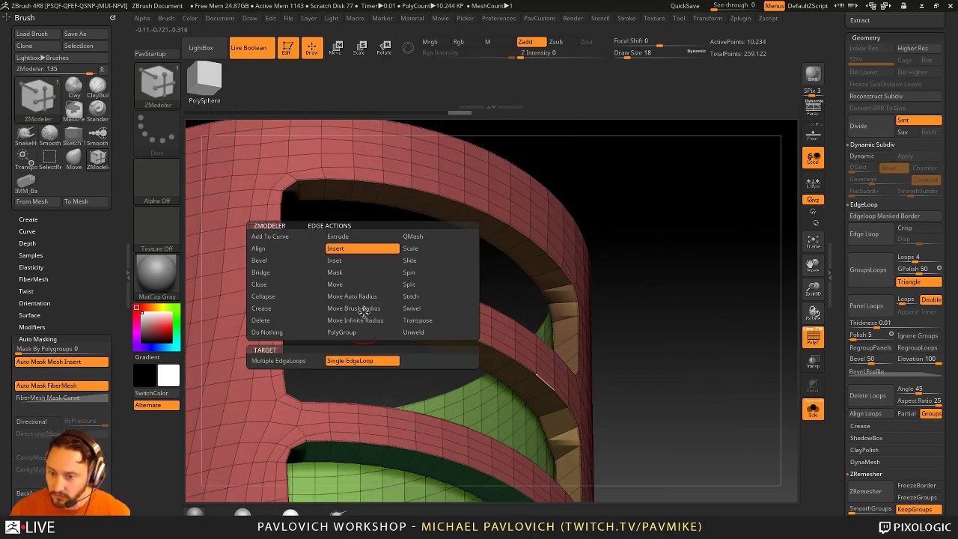
{"action": "left_click", "coordinate": [277, 261]}
{"action": "left_click", "coordinate": [292, 361]}
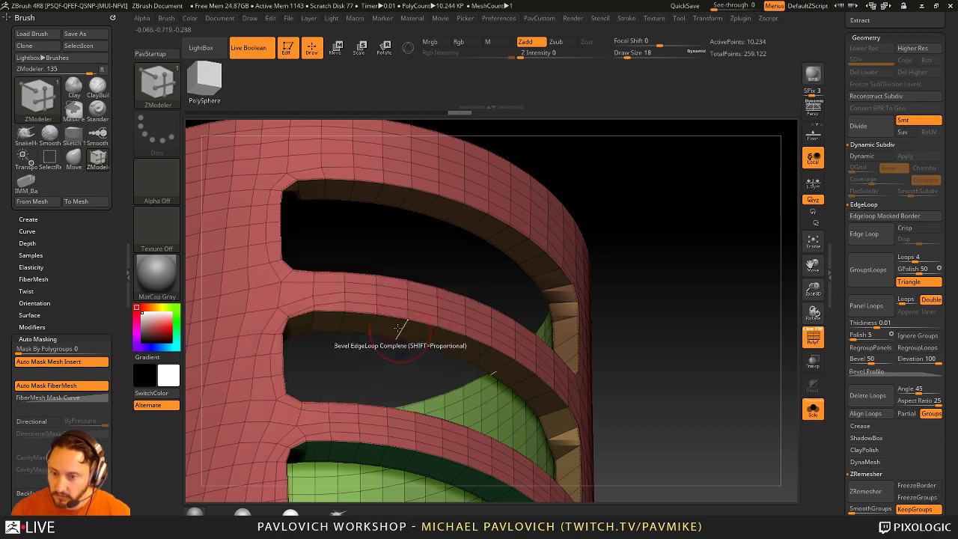
{"action": "left_click_drag", "start_coordinate": [392, 317], "coordinate": [392, 318]}
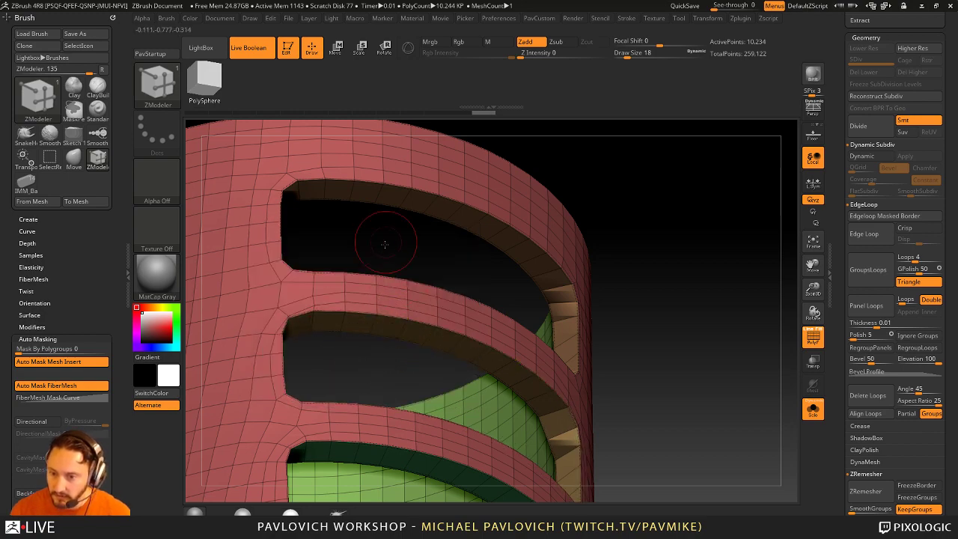
{"action": "right_click_drag", "start_coordinate": [374, 182], "coordinate": [367, 172]}
{"action": "left_click_drag", "start_coordinate": [367, 172], "coordinate": [367, 183]}
{"action": "right_click_drag", "start_coordinate": [367, 183], "coordinate": [526, 265]}
Step: Briefly try the insert and bridge actions, then bevel one more window edge loop
{"action": "key", "text": "space"}
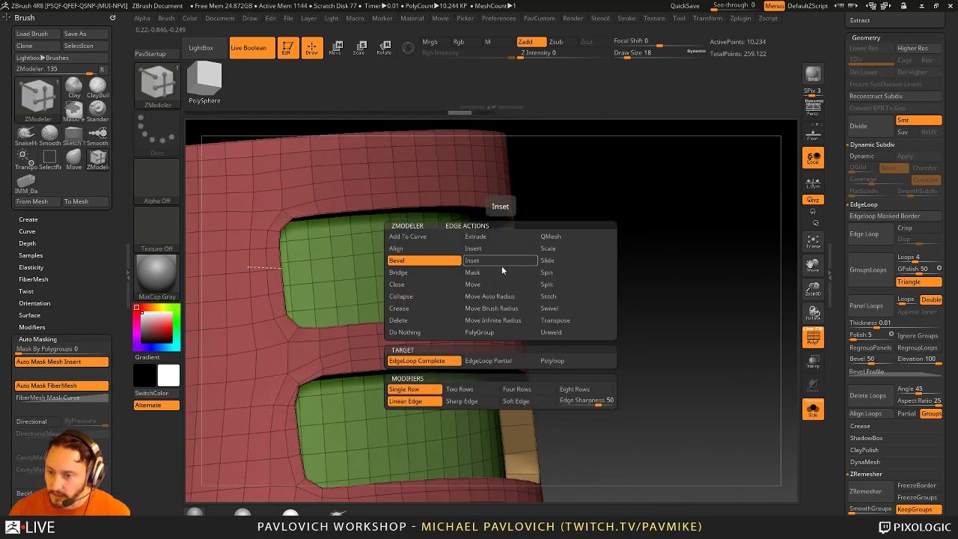
{"action": "left_click", "coordinate": [479, 247]}
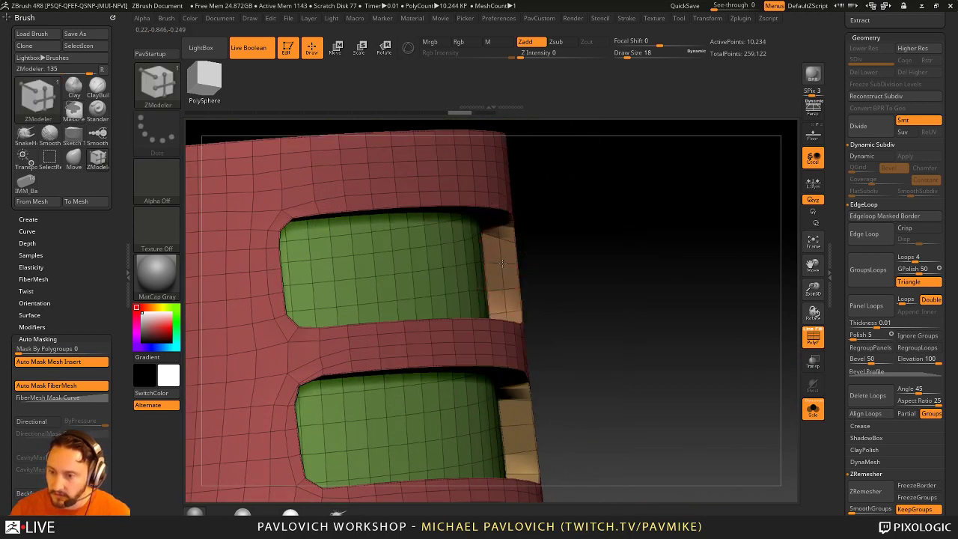
{"action": "key", "text": "space"}
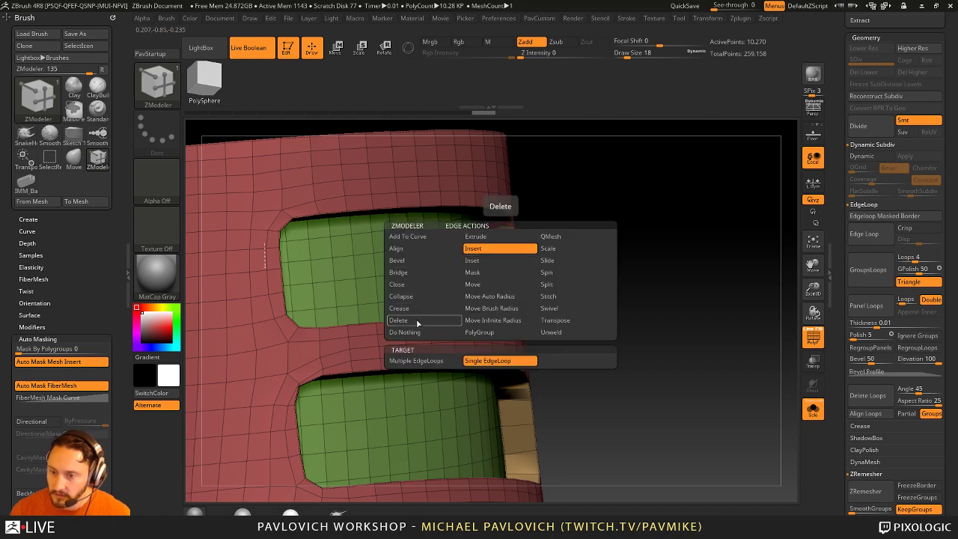
{"action": "left_click", "coordinate": [421, 273]}
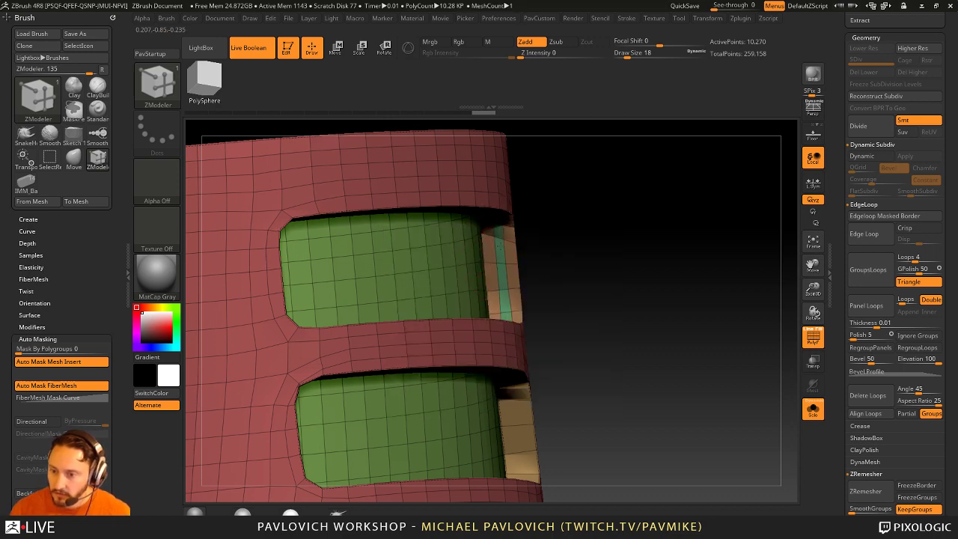
{"action": "key", "text": "space"}
{"action": "left_click", "coordinate": [563, 264]}
{"action": "left_click_drag", "start_coordinate": [643, 247], "coordinate": [596, 233]}
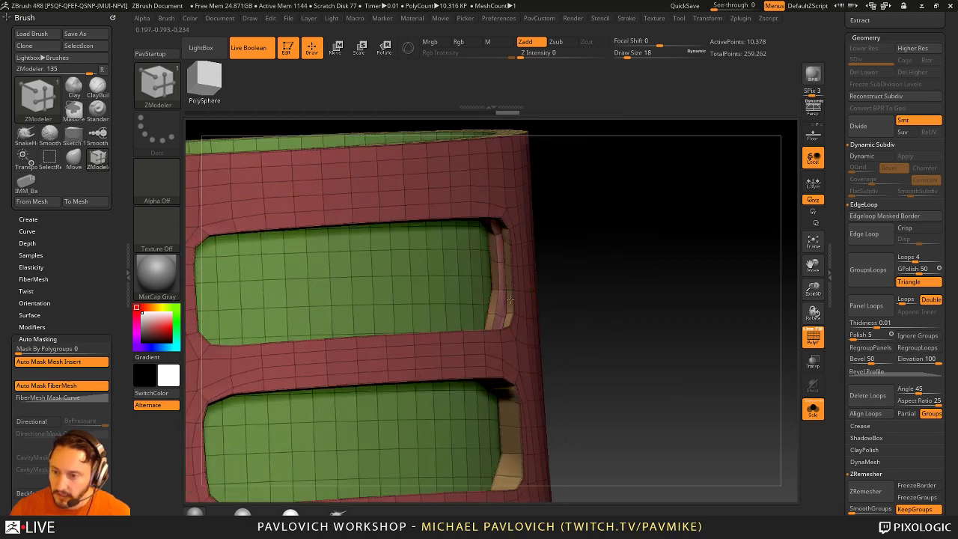
{"action": "left_click", "coordinate": [514, 297]}
{"action": "left_click_drag", "start_coordinate": [692, 296], "coordinate": [653, 254]}
Step: Turn on Dynamic Subdivision and hide the polygroup wireframe to view the smooth tower
{"action": "key", "text": "d"}
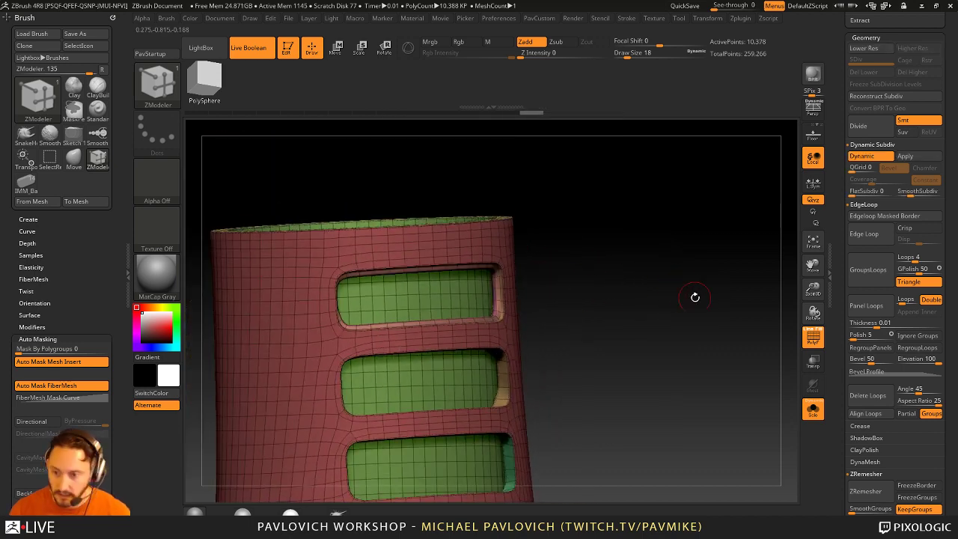
{"action": "left_click", "coordinate": [810, 340]}
{"action": "left_click_drag", "start_coordinate": [684, 300], "coordinate": [673, 321]}
{"action": "left_click_drag", "start_coordinate": [488, 259], "coordinate": [628, 292]}
{"action": "left_click_drag", "start_coordinate": [640, 304], "coordinate": [654, 296]}
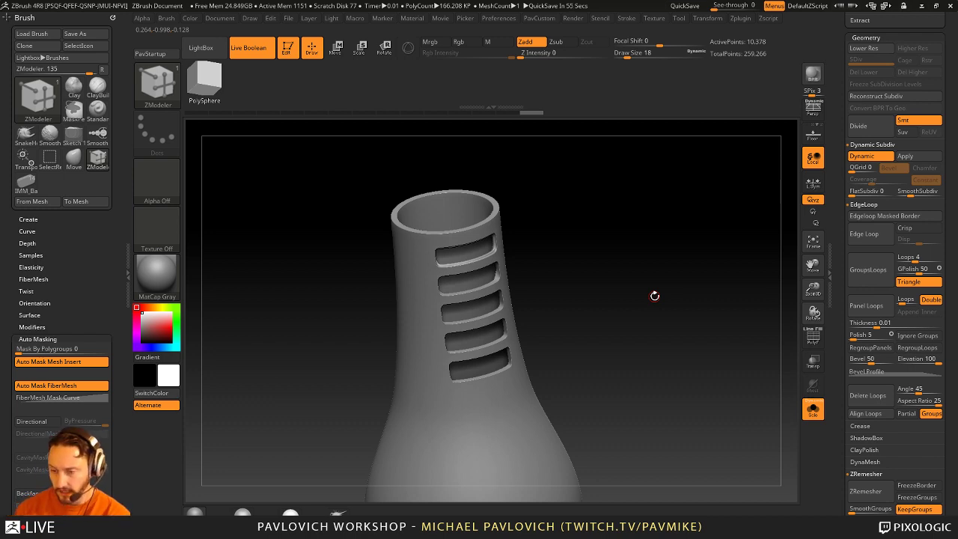
Step: Switch back to the Standard brush with BST and turn the tower to show its top opening
{"action": "mouse_move", "coordinate": [651, 302]}
{"action": "left_mouse_down"}
{"action": "mouse_move", "coordinate": [666, 285]}
{"action": "mouse_move", "coordinate": [648, 331]}
{"action": "mouse_move", "coordinate": [659, 334]}
{"action": "mouse_move", "coordinate": [648, 325]}
{"action": "left_mouse_up"}
{"action": "key", "text": "b"}
{"action": "key", "text": "s"}
{"action": "key", "text": "t"}
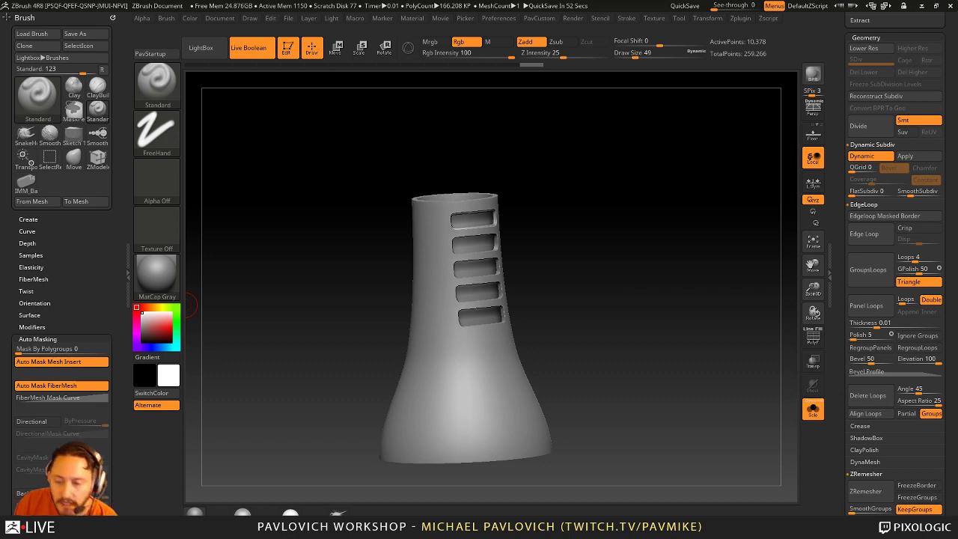
{"action": "mouse_move", "coordinate": [677, 158]}
{"action": "left_mouse_down"}
{"action": "mouse_move", "coordinate": [661, 263]}
{"action": "mouse_move", "coordinate": [696, 269]}
{"action": "left_mouse_up"}
{"action": "key", "text": "s"}
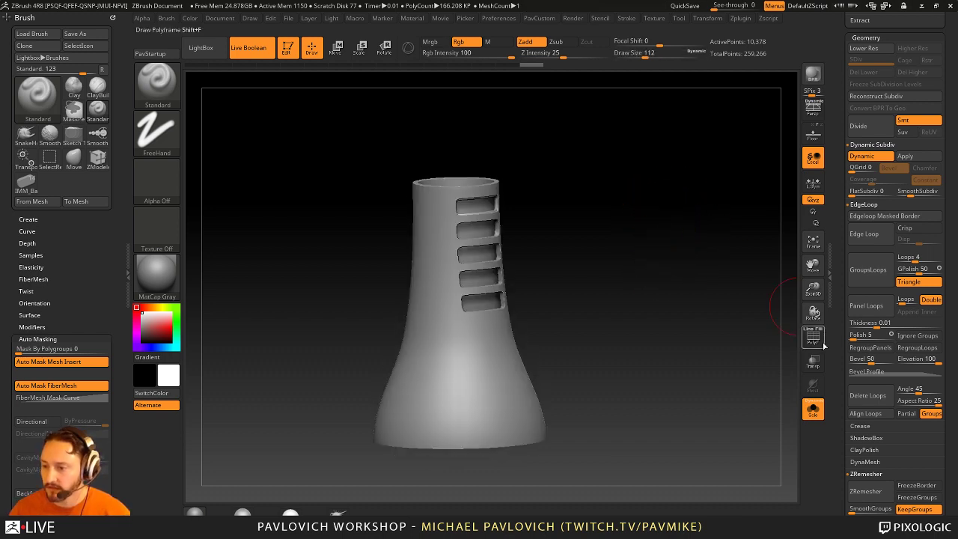
Step: Show the polygroup wireframe, set brush size to 87, and scroll the tray to the Subtool list
{"action": "left_click", "coordinate": [812, 336]}
{"action": "left_click_drag", "start_coordinate": [599, 284], "coordinate": [375, 267]}
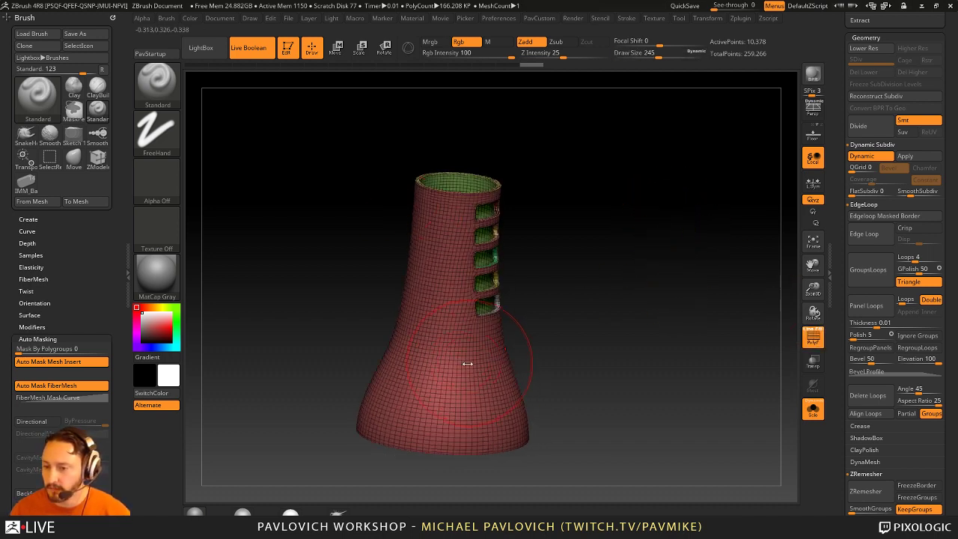
{"action": "mouse_move", "coordinate": [526, 363]}
{"action": "left_mouse_down"}
{"action": "mouse_move", "coordinate": [535, 342]}
{"action": "mouse_move", "coordinate": [524, 329]}
{"action": "mouse_move", "coordinate": [577, 321]}
{"action": "mouse_move", "coordinate": [507, 347]}
{"action": "mouse_move", "coordinate": [574, 332]}
{"action": "mouse_move", "coordinate": [601, 339]}
{"action": "left_mouse_up"}
{"action": "key", "text": "s"}
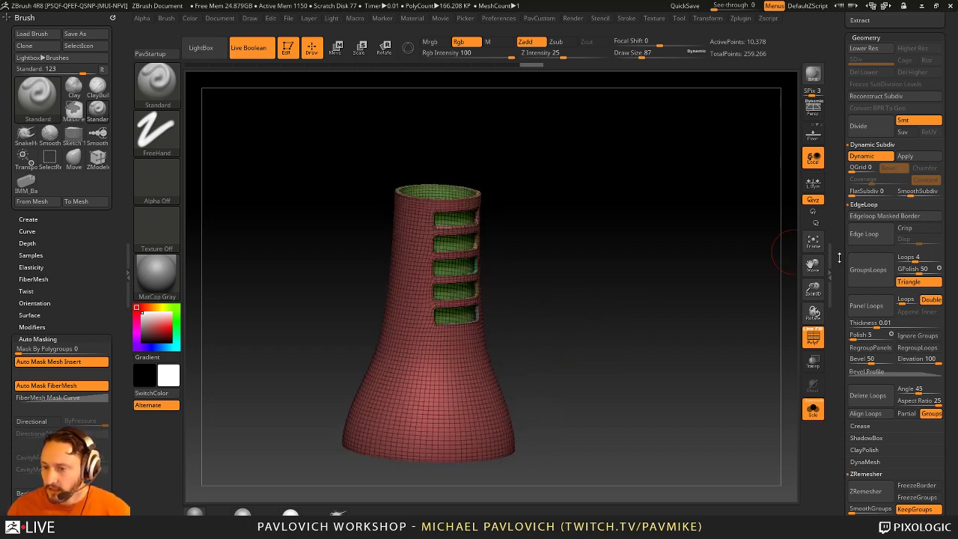
{"action": "scroll", "coordinate": [839, 257], "scroll_direction": "up", "scroll_amount": 10}
{"action": "left_click_drag", "start_coordinate": [591, 299], "coordinate": [455, 228]}
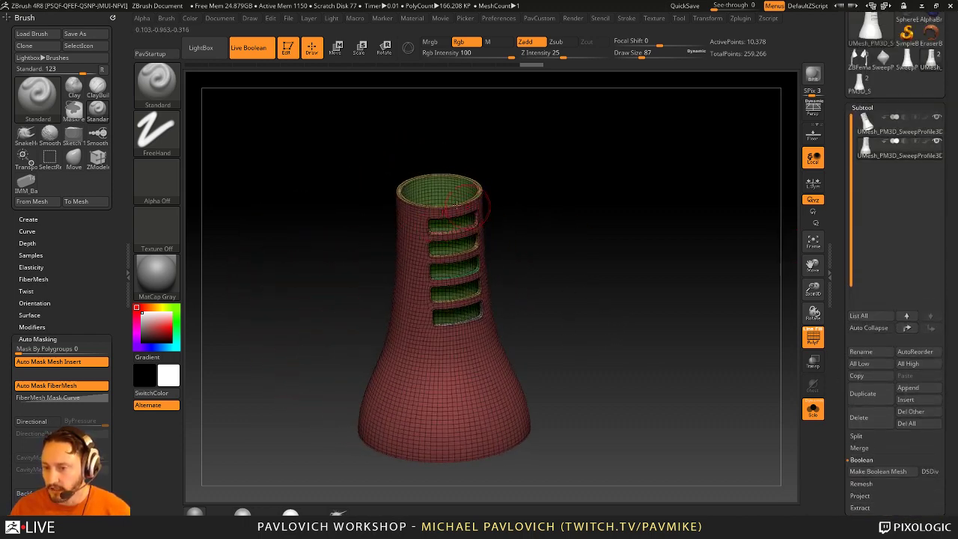
Step: Set Draw Size to 7 and tilt the vase to see its open top without wireframe
{"action": "mouse_move", "coordinate": [572, 197]}
{"action": "left_mouse_down", "text": "alt"}
{"action": "mouse_move", "coordinate": [621, 332]}
{"action": "mouse_move", "coordinate": [620, 289]}
{"action": "mouse_move", "coordinate": [591, 289]}
{"action": "left_mouse_up", "text": "alt"}
{"action": "key", "text": "s"}
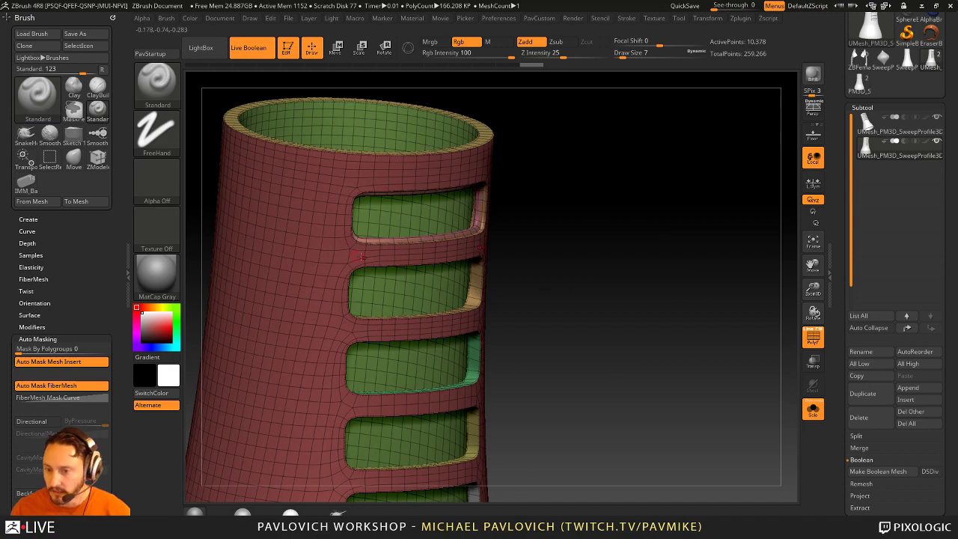
{"action": "left_click_drag", "start_coordinate": [489, 189], "coordinate": [401, 190]}
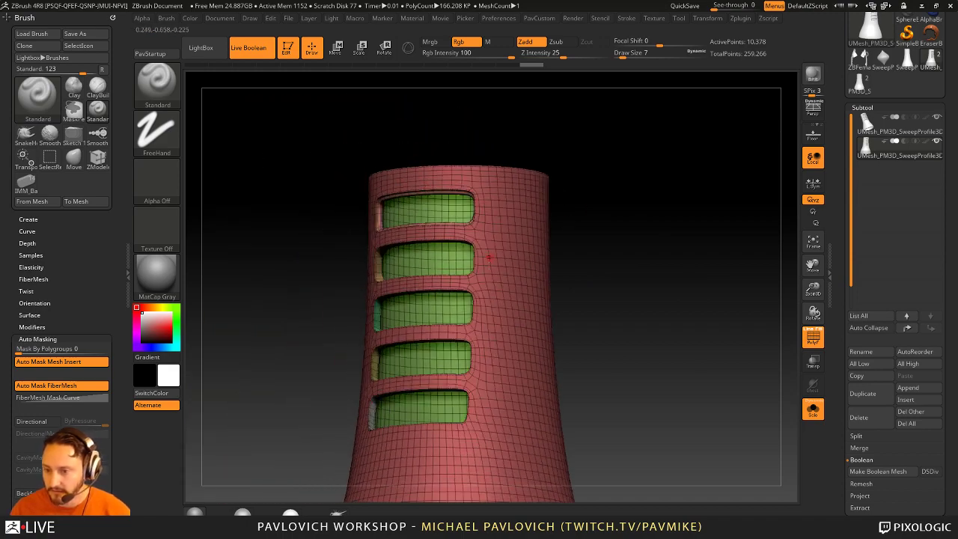
{"action": "left_click_drag", "start_coordinate": [554, 347], "coordinate": [778, 314]}
{"action": "key", "text": "shift+f"}
Step: Select the second tower subtool, delete it and confirm the warning
{"action": "left_click", "coordinate": [894, 132]}
{"action": "left_click", "coordinate": [814, 337]}
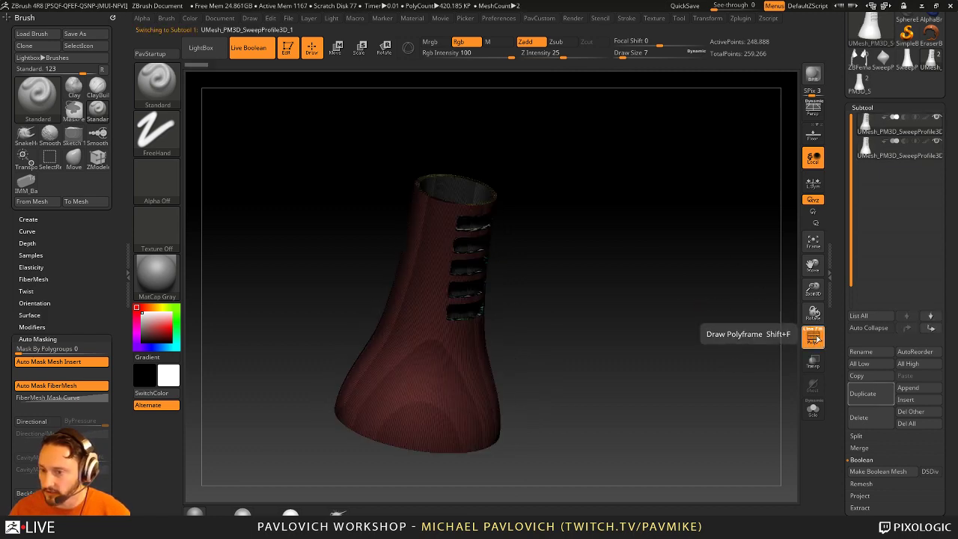
{"action": "left_click", "coordinate": [814, 337]}
{"action": "left_click", "coordinate": [859, 418]}
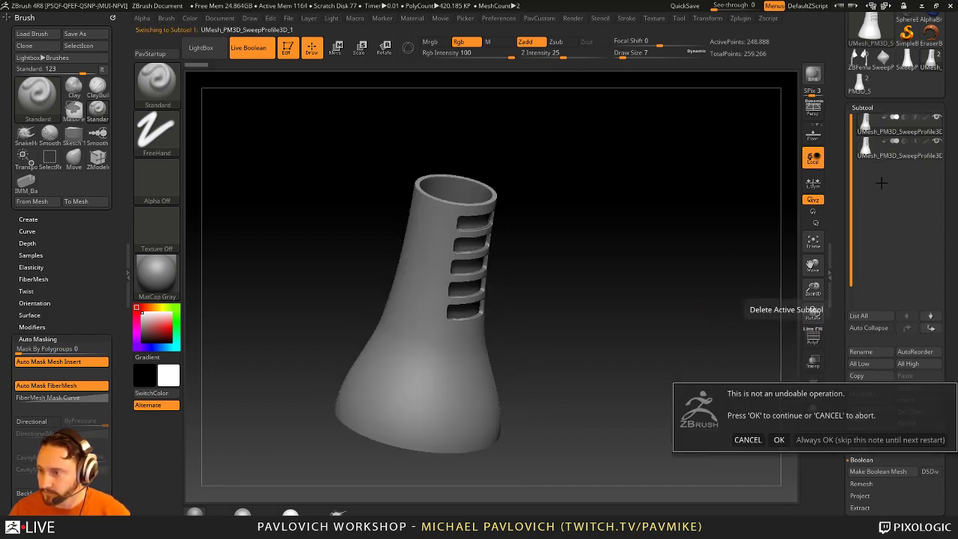
{"action": "left_click", "coordinate": [838, 439]}
{"action": "left_click_drag", "start_coordinate": [748, 195], "coordinate": [718, 247]}
{"action": "left_click", "coordinate": [814, 337]}
{"action": "left_click_drag", "start_coordinate": [761, 336], "coordinate": [421, 228]}
{"action": "left_click_drag", "start_coordinate": [574, 232], "coordinate": [599, 195]}
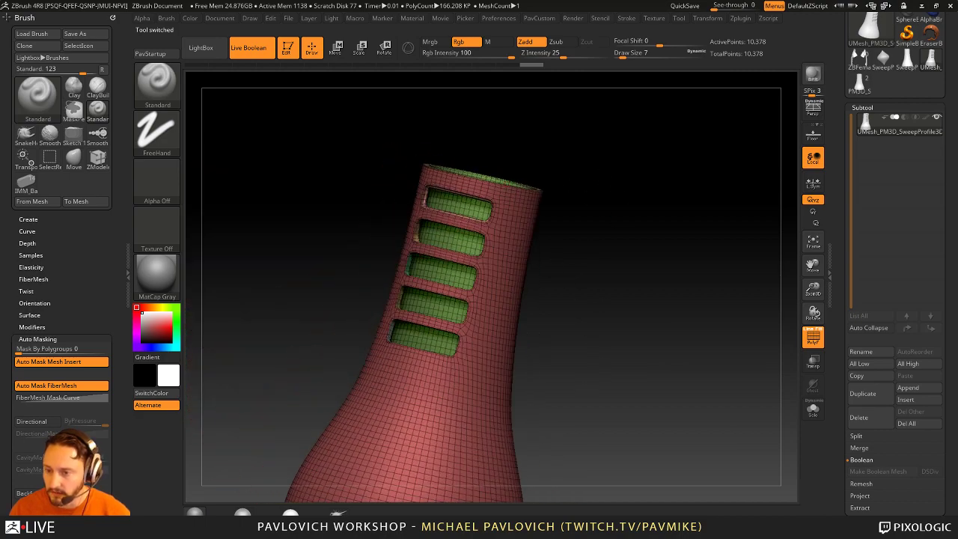
Step: Set Draw Size to 20 and isolate the red outer polygroup, hiding the green inner wall and rim
{"action": "mouse_move", "coordinate": [574, 357]}
{"action": "left_mouse_down"}
{"action": "mouse_move", "coordinate": [591, 297]}
{"action": "mouse_move", "coordinate": [621, 307]}
{"action": "mouse_move", "coordinate": [602, 314]}
{"action": "mouse_move", "coordinate": [630, 322]}
{"action": "mouse_move", "coordinate": [594, 285]}
{"action": "mouse_move", "coordinate": [592, 297]}
{"action": "mouse_move", "coordinate": [530, 274]}
{"action": "mouse_move", "coordinate": [546, 252]}
{"action": "mouse_move", "coordinate": [576, 250]}
{"action": "mouse_move", "coordinate": [561, 207]}
{"action": "left_mouse_up"}
{"action": "key", "text": "s"}
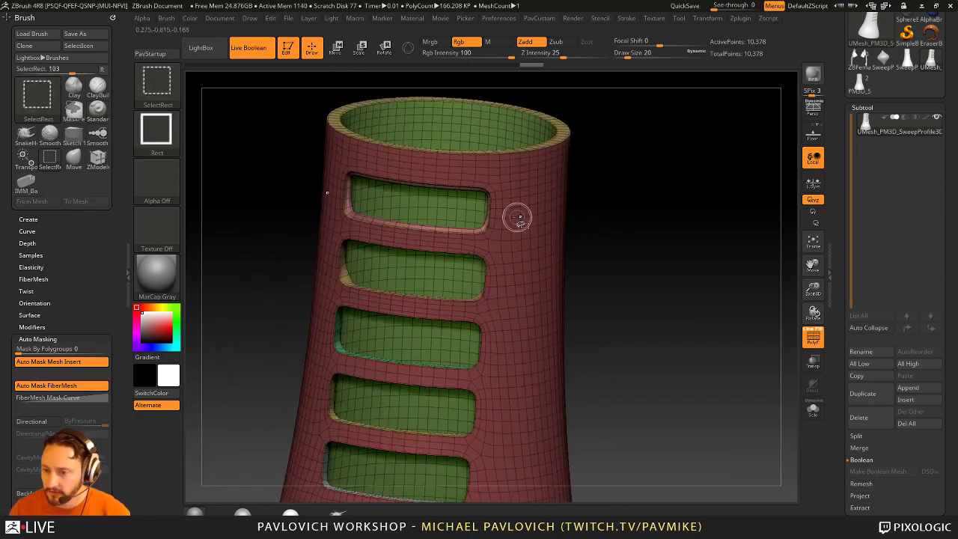
{"action": "left_click", "coordinate": [814, 340]}
{"action": "left_click_drag", "start_coordinate": [795, 342], "coordinate": [797, 348]}
{"action": "left_click", "coordinate": [813, 338]}
{"action": "left_click_drag", "start_coordinate": [699, 292], "coordinate": [483, 297]}
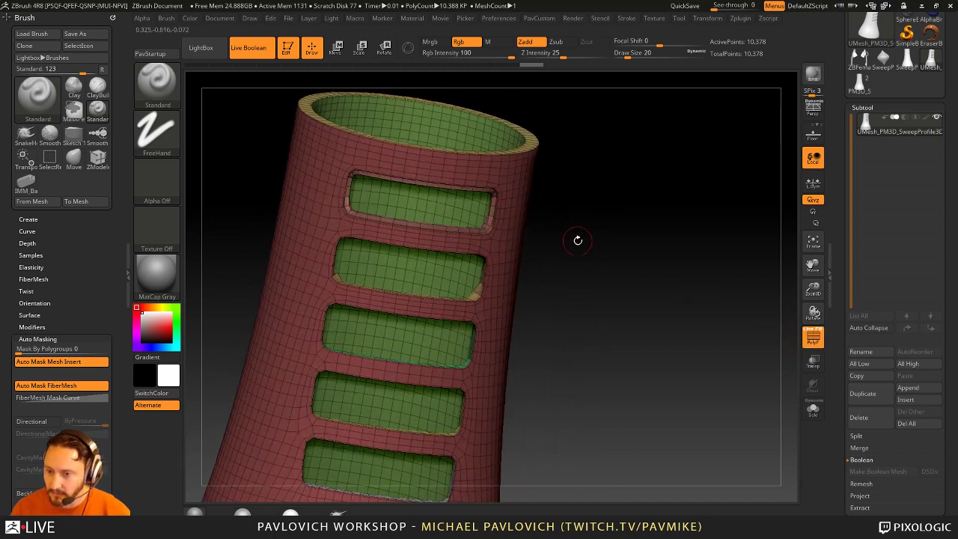
{"action": "left_click", "coordinate": [506, 239], "text": "ctrl+shift"}
{"action": "key", "text": "space"}
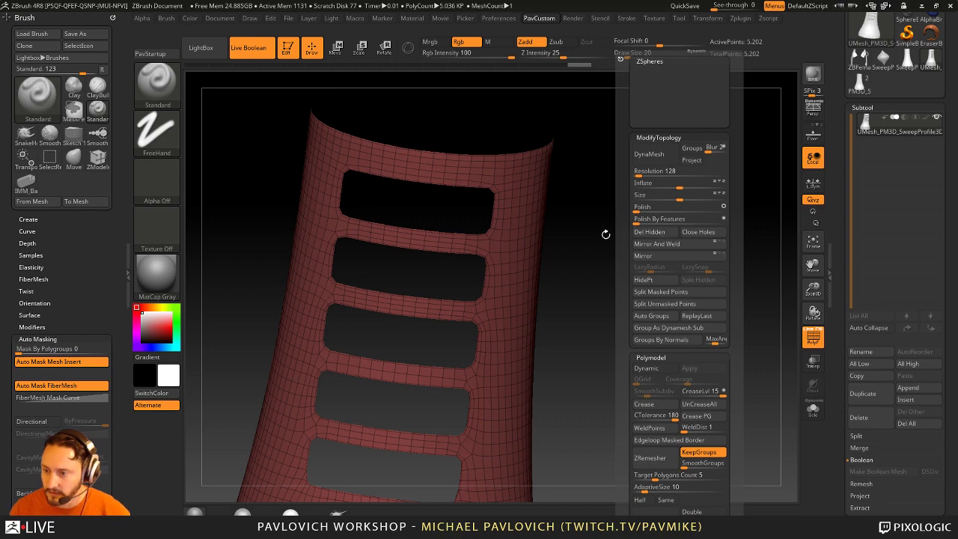
Step: With ZModeler set to Extrude, target Polygroup All, push the window-slot edges inward, then orbit to the base
{"action": "key", "text": "f"}
{"action": "key", "text": "b"}
{"action": "key", "text": "z"}
{"action": "key", "text": "m"}
{"action": "key", "text": "space"}
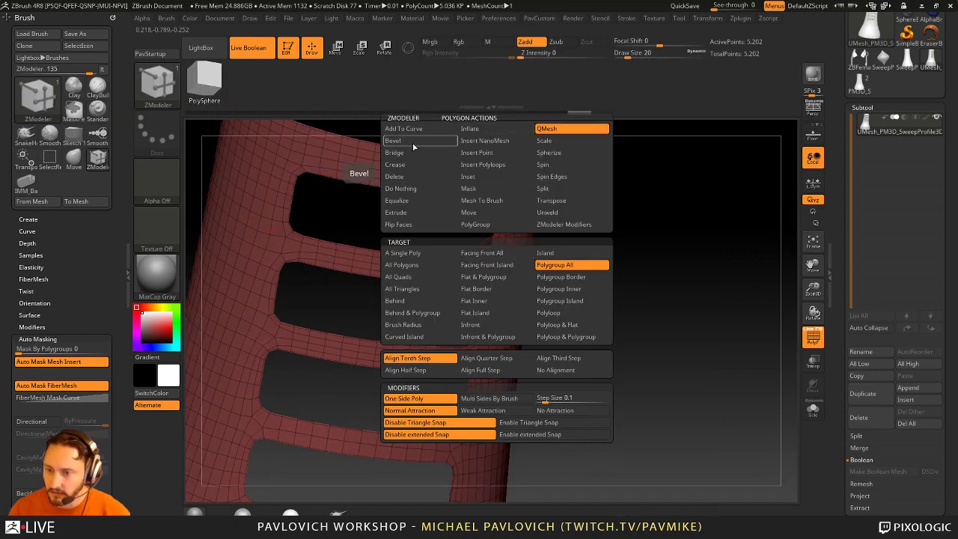
{"action": "left_click", "coordinate": [408, 212]}
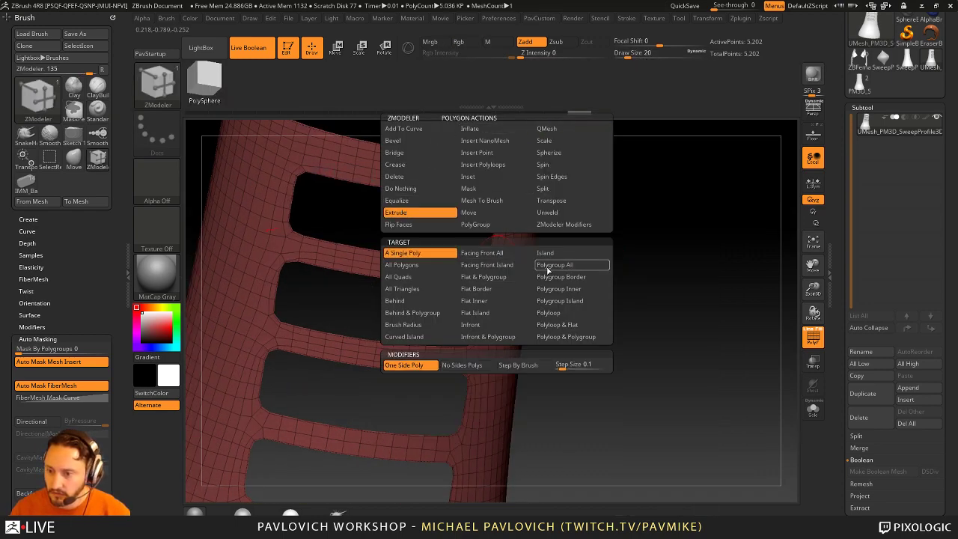
{"action": "left_click", "coordinate": [548, 270]}
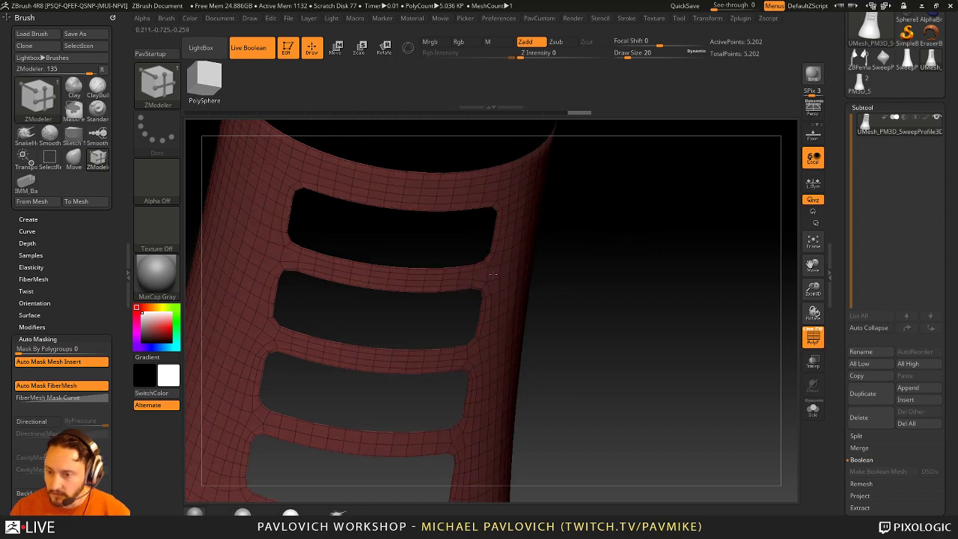
{"action": "left_click_drag", "start_coordinate": [493, 274], "coordinate": [524, 270]}
{"action": "key", "text": "shift+space"}
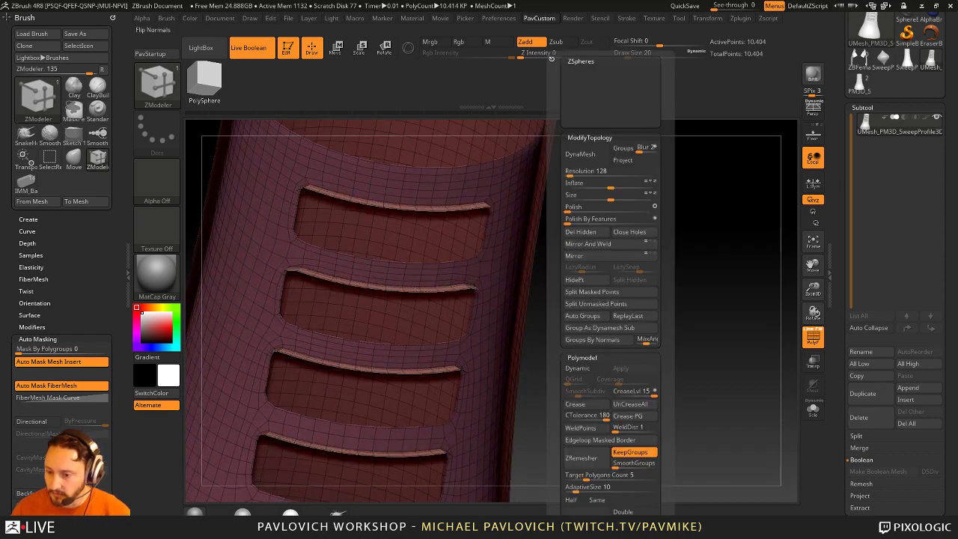
{"action": "mouse_move", "coordinate": [656, 329]}
{"action": "left_mouse_down"}
{"action": "mouse_move", "coordinate": [661, 293]}
{"action": "mouse_move", "coordinate": [690, 274]}
{"action": "mouse_move", "coordinate": [676, 276]}
{"action": "mouse_move", "coordinate": [704, 288]}
{"action": "mouse_move", "coordinate": [673, 310]}
{"action": "mouse_move", "coordinate": [691, 267]}
{"action": "mouse_move", "coordinate": [442, 249]}
{"action": "left_mouse_up"}
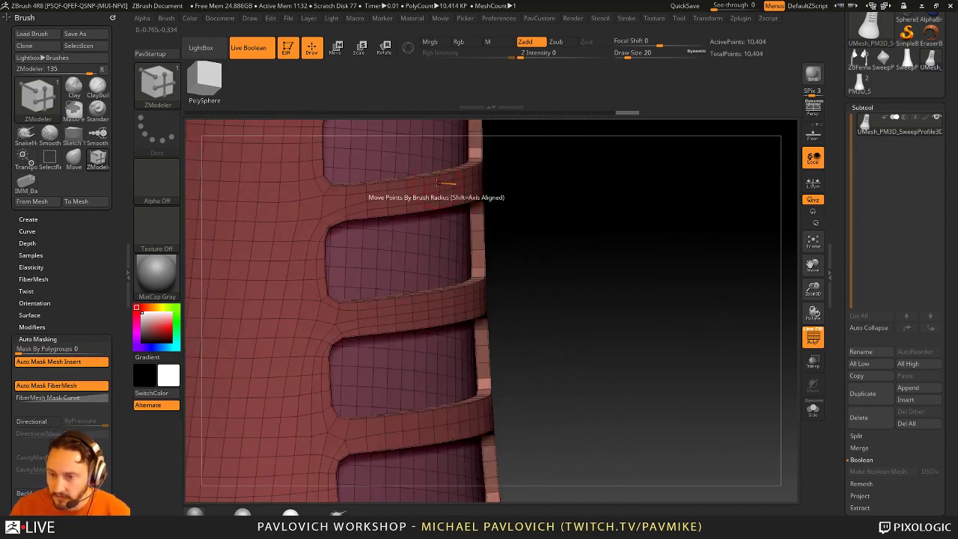
{"action": "left_click_drag", "start_coordinate": [524, 239], "coordinate": [420, 370]}
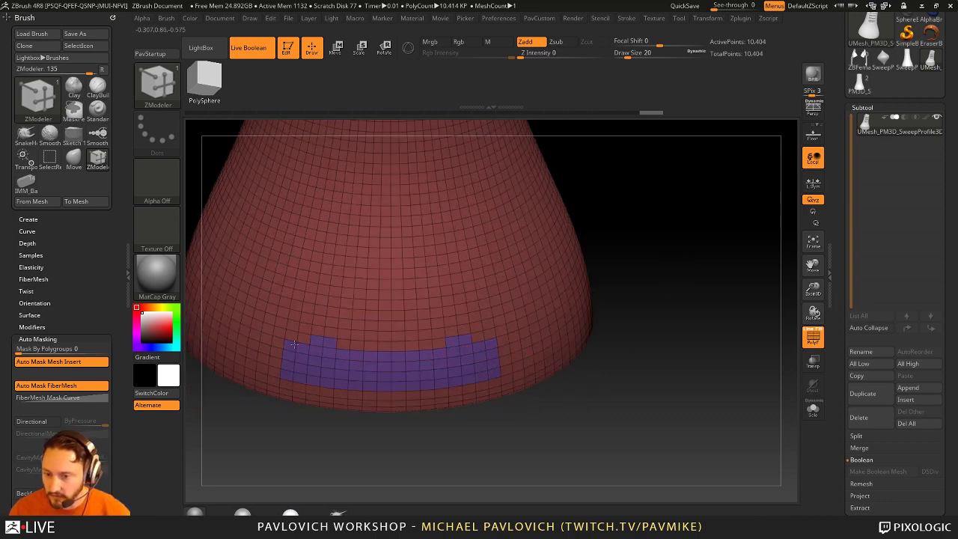
Step: Undo the stray extrusion and extend the purple band by a row using PolyGroup with A Poly target
{"action": "right_click_drag", "start_coordinate": [449, 333], "coordinate": [383, 334]}
{"action": "right_click_drag", "start_coordinate": [618, 297], "coordinate": [678, 310]}
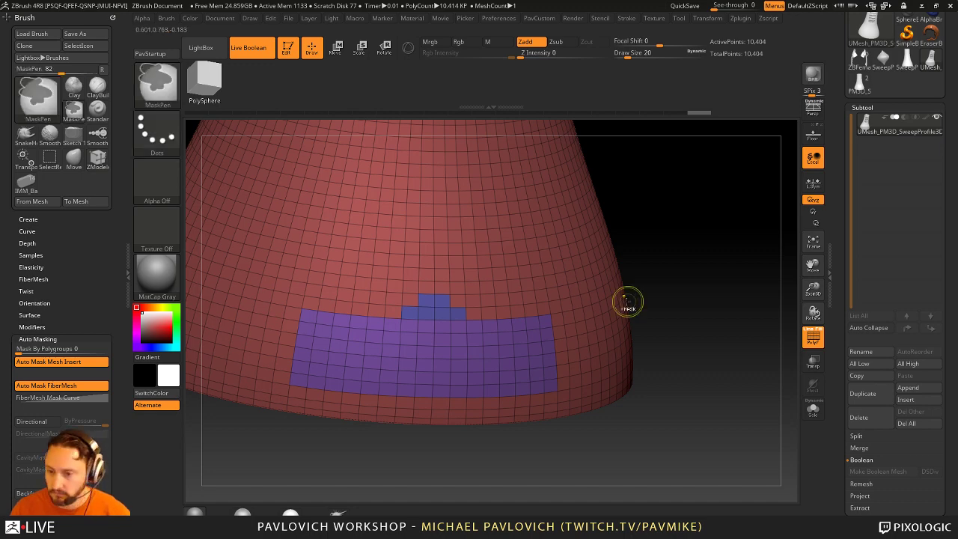
{"action": "key", "text": "ctrl+z"}
{"action": "key", "text": "ctrl+z"}
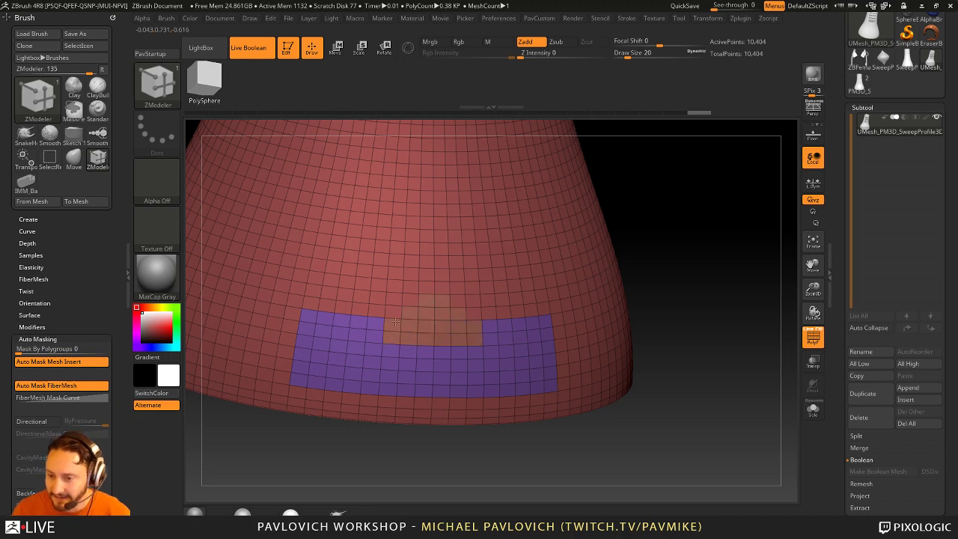
{"action": "key", "text": "space"}
{"action": "left_click", "coordinate": [364, 214]}
{"action": "left_click", "coordinate": [321, 268]}
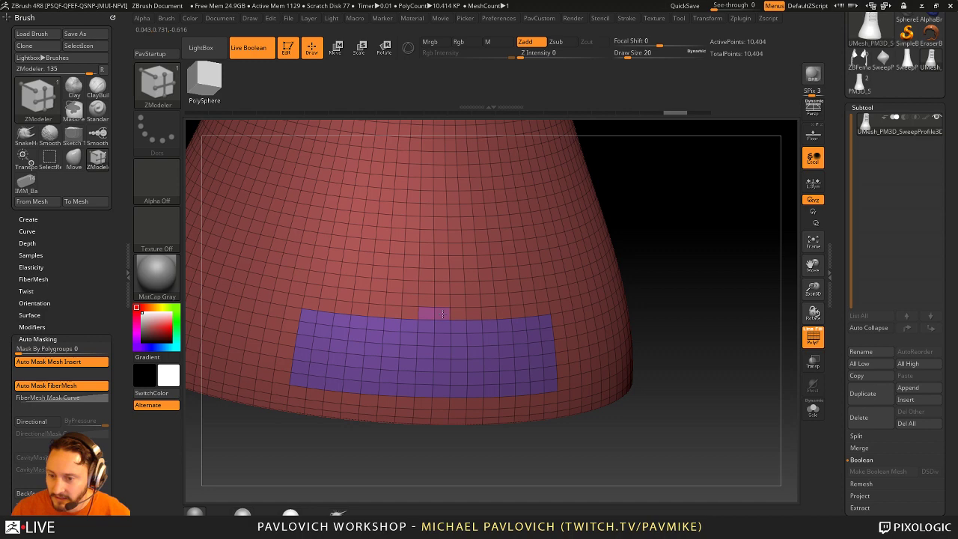
{"action": "mouse_move", "coordinate": [727, 293]}
{"action": "left_mouse_down"}
{"action": "mouse_move", "coordinate": [737, 312]}
{"action": "mouse_move", "coordinate": [683, 291]}
{"action": "mouse_move", "coordinate": [606, 293]}
{"action": "left_mouse_up"}
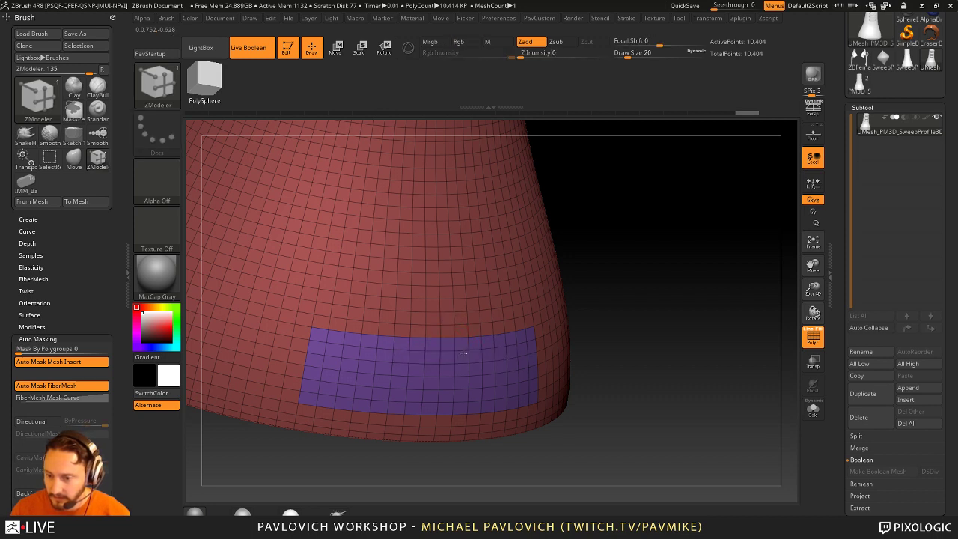
{"action": "left_click", "coordinate": [460, 329]}
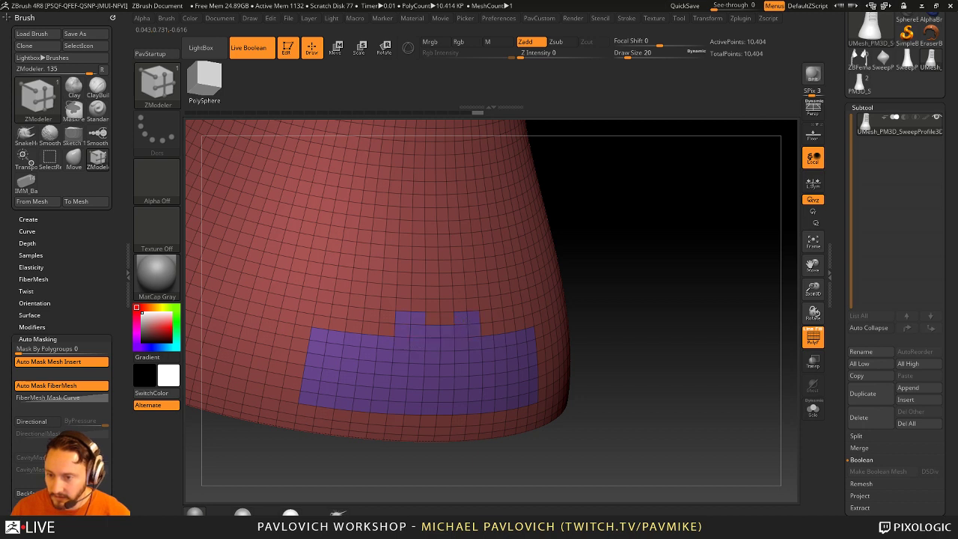
Step: Paint a wide tan polygroup block inside the purple band near the base
{"action": "left_click", "coordinate": [441, 350], "text": "alt"}
{"action": "left_click_drag", "start_coordinate": [442, 350], "coordinate": [486, 345]}
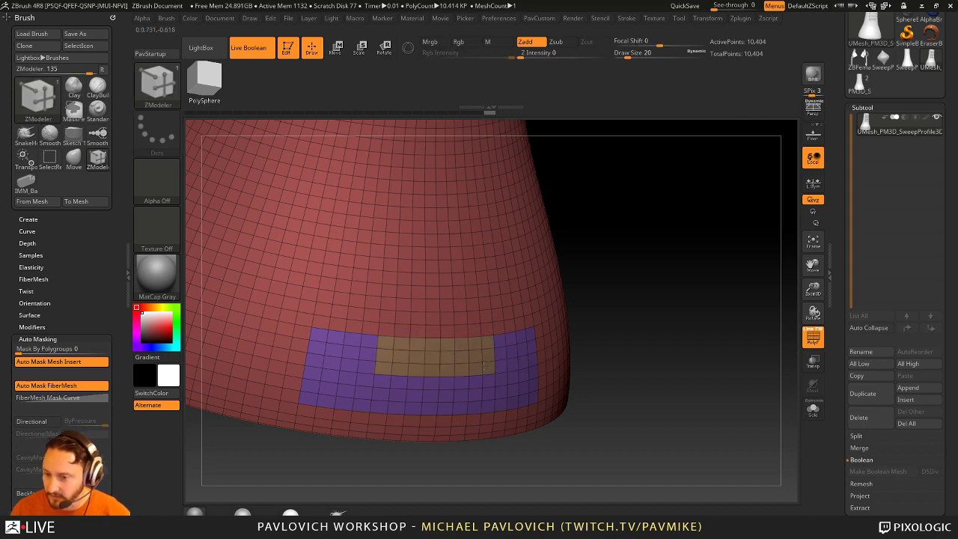
{"action": "left_click_drag", "start_coordinate": [591, 300], "coordinate": [644, 230]}
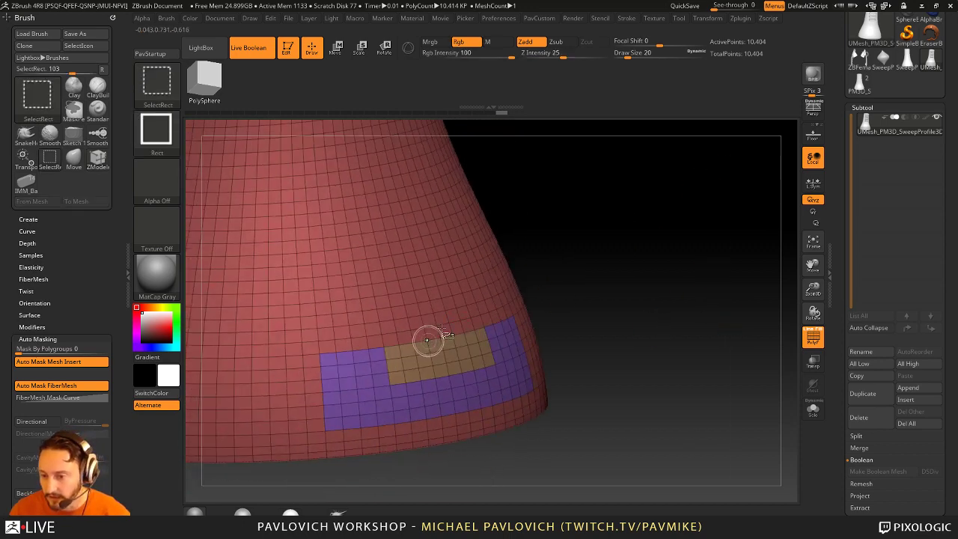
{"action": "left_click", "coordinate": [516, 338], "text": "ctrl+alt+shift"}
{"action": "left_click", "coordinate": [690, 332], "text": "ctrl+shift"}
{"action": "left_click_drag", "start_coordinate": [697, 315], "coordinate": [714, 319]}
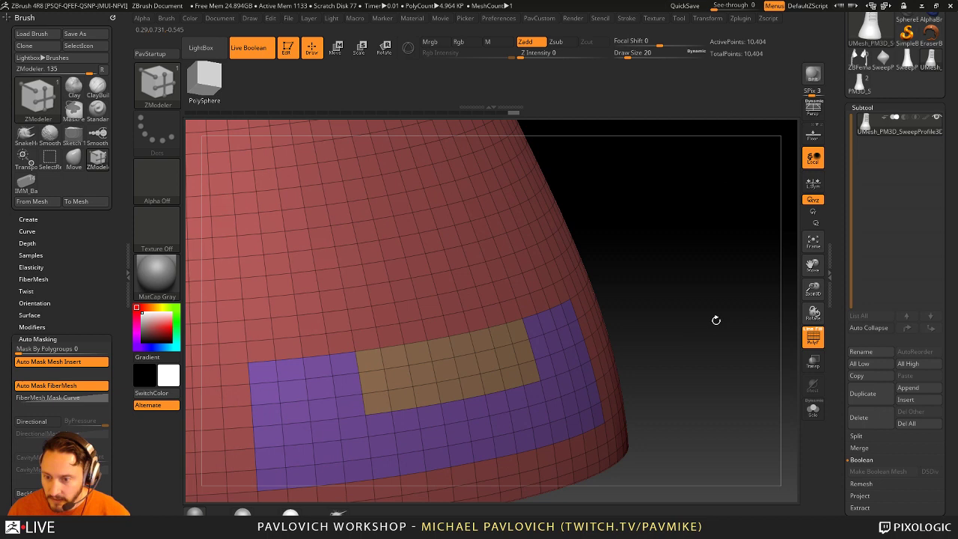
Step: Hide the purple band and merge the visible red and tan areas into one group with Ctrl+W
{"action": "left_click", "coordinate": [443, 316], "text": "ctrl+shift"}
{"action": "left_click", "coordinate": [663, 306], "text": "ctrl+shift"}
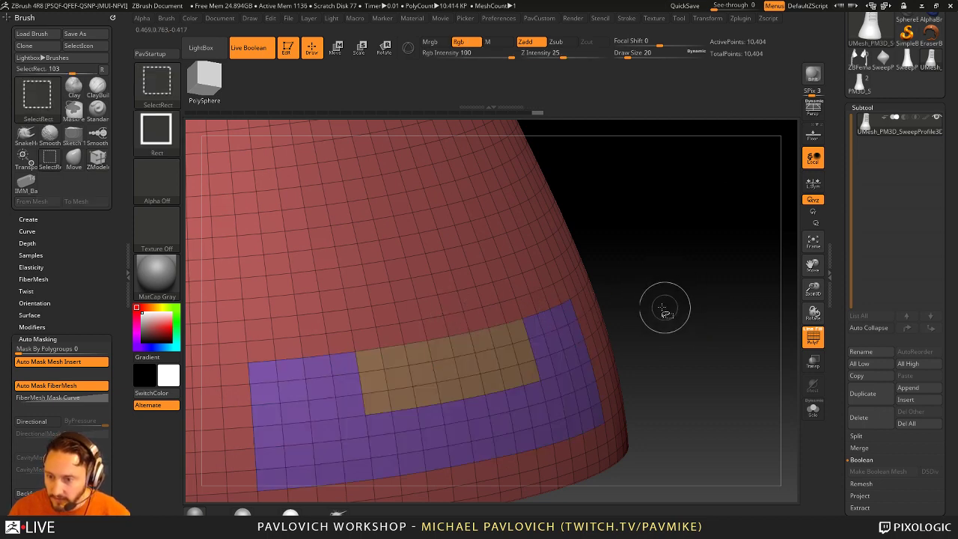
{"action": "left_click", "coordinate": [595, 322], "text": "ctrl+alt+shift"}
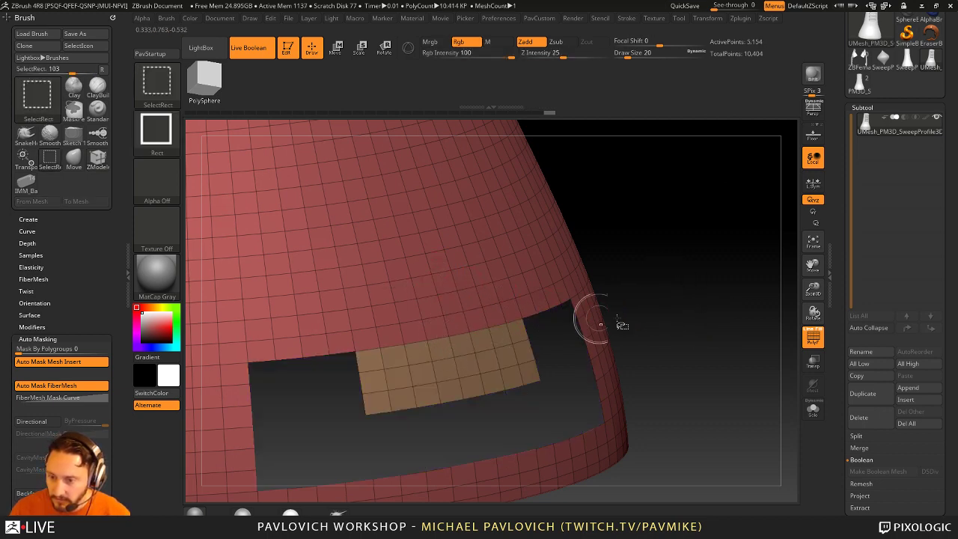
{"action": "left_click", "coordinate": [719, 308], "text": "ctrl+shift"}
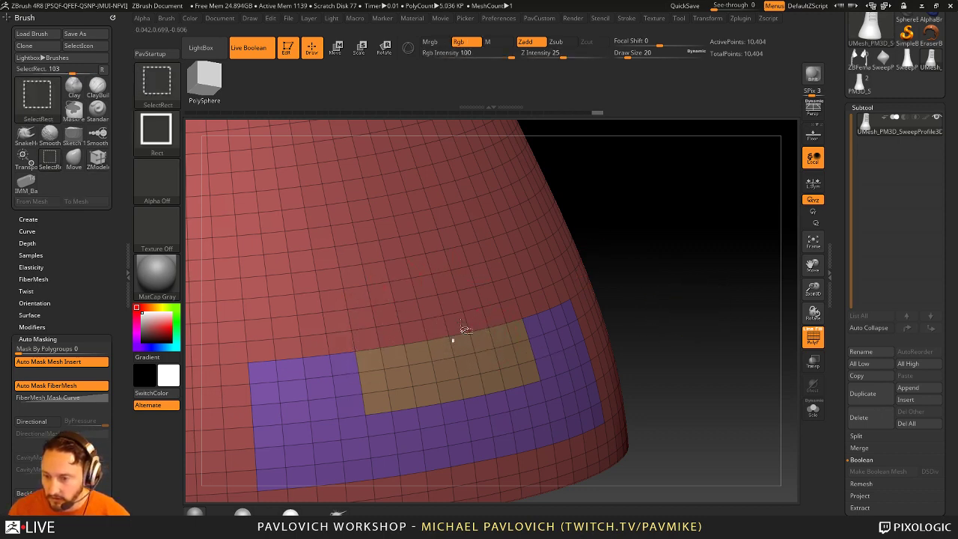
{"action": "left_click", "coordinate": [565, 318], "text": "ctrl+alt+shift"}
{"action": "key", "text": "ctrl+w"}
{"action": "left_click", "coordinate": [720, 295], "text": "ctrl+shift"}
{"action": "left_click_drag", "start_coordinate": [720, 296], "coordinate": [419, 375]}
{"action": "key", "text": "space"}
Step: Push the purple band through the wall with QMesh, checking the doorway with PolyFrame off then on
{"action": "left_click", "coordinate": [442, 128]}
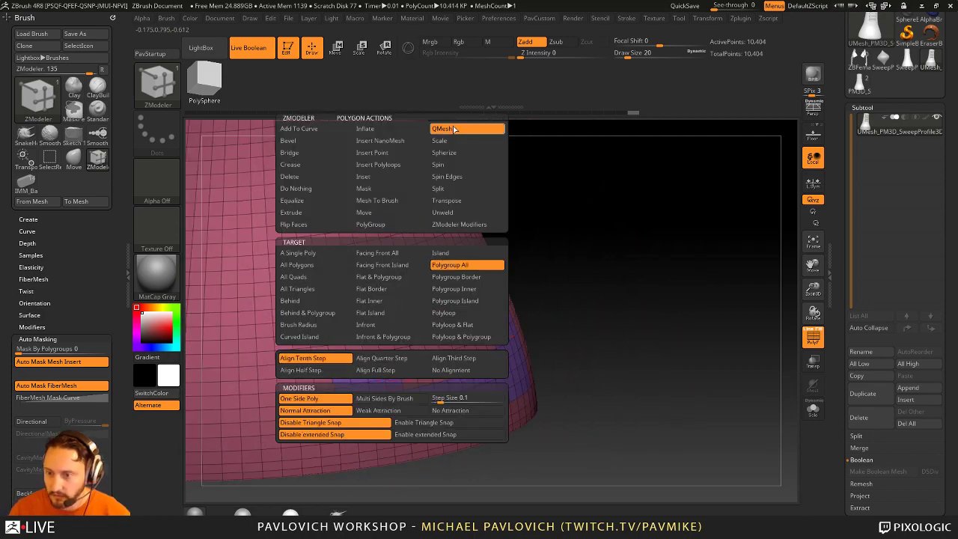
{"action": "left_click_drag", "start_coordinate": [378, 383], "coordinate": [680, 268]}
{"action": "left_click", "coordinate": [821, 339]}
{"action": "left_click_drag", "start_coordinate": [786, 329], "coordinate": [695, 327]}
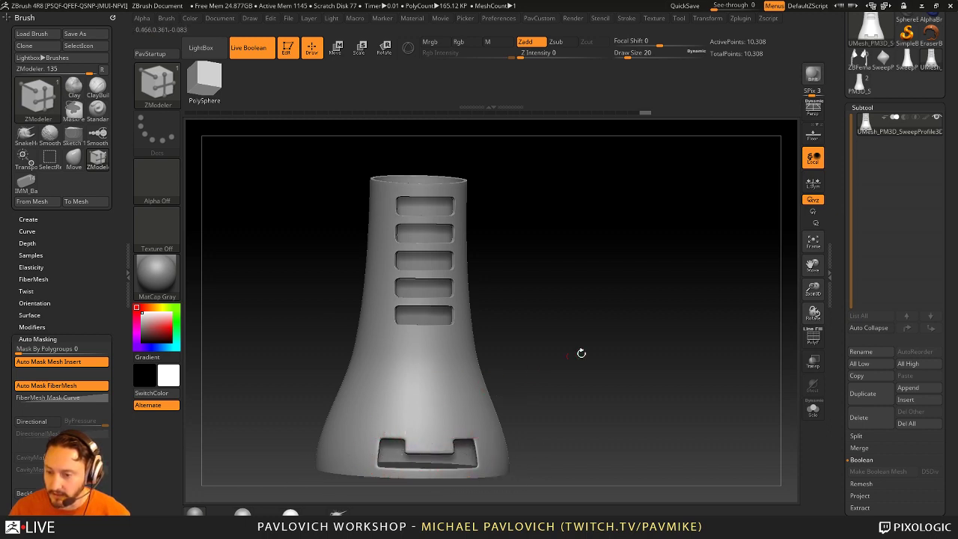
{"action": "mouse_move", "coordinate": [582, 353]}
{"action": "left_mouse_down"}
{"action": "mouse_move", "coordinate": [620, 360]}
{"action": "mouse_move", "coordinate": [628, 408]}
{"action": "mouse_move", "coordinate": [624, 259]}
{"action": "mouse_move", "coordinate": [630, 382]}
{"action": "mouse_move", "coordinate": [592, 365]}
{"action": "left_mouse_up"}
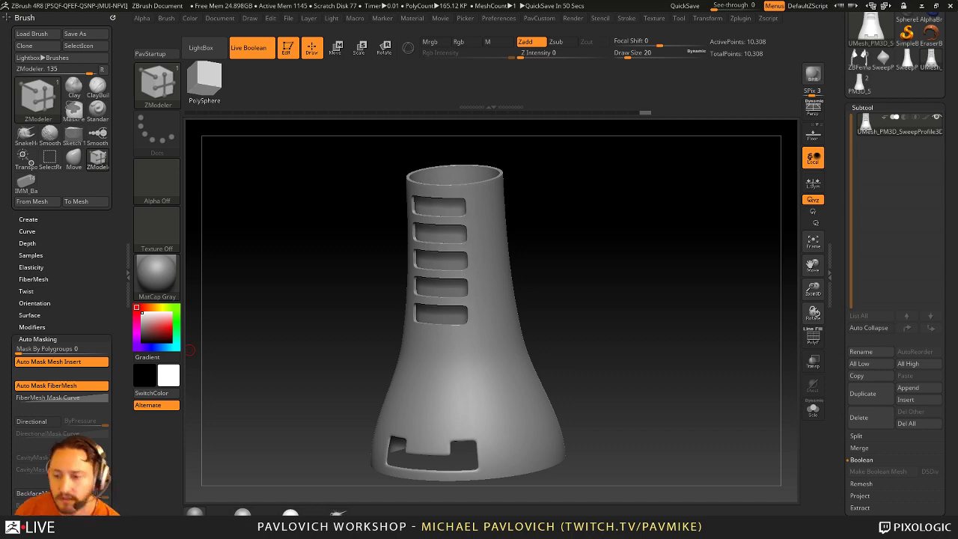
{"action": "left_click_drag", "start_coordinate": [739, 244], "coordinate": [538, 247]}
{"action": "key", "text": "shift+f"}
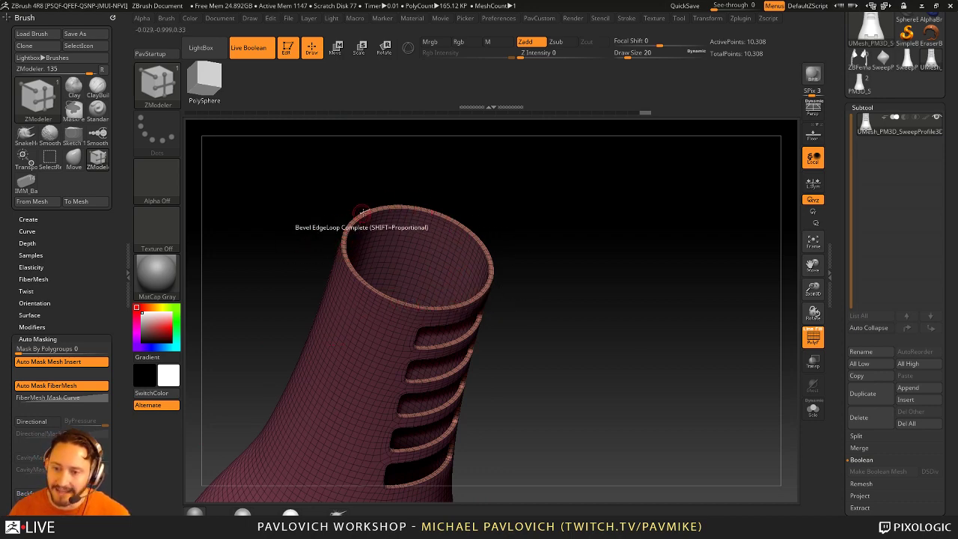
Step: Switch to the Standard brush, set draw size to 68, and hide the inner wall polygroup
{"action": "left_click_drag", "start_coordinate": [474, 278], "coordinate": [632, 246]}
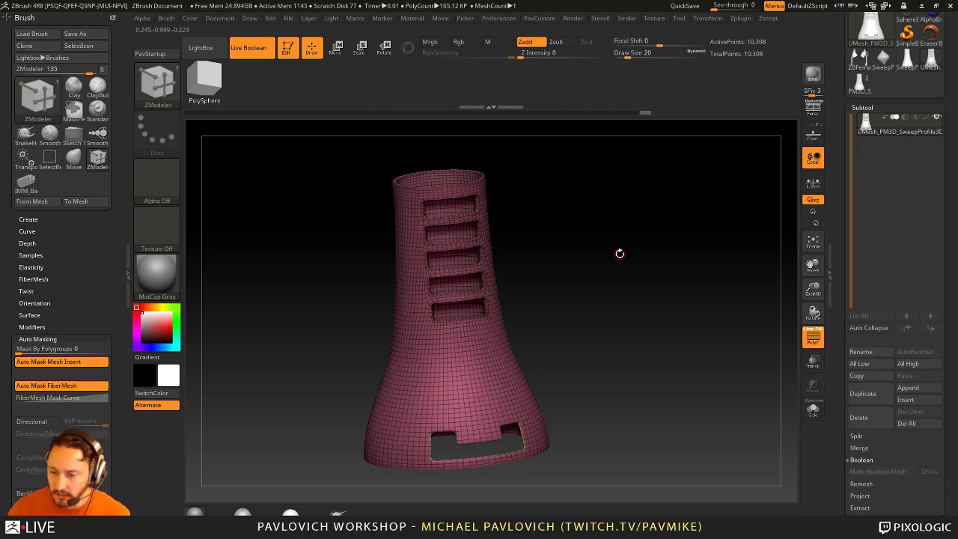
{"action": "mouse_move", "coordinate": [603, 254]}
{"action": "left_mouse_down"}
{"action": "mouse_move", "coordinate": [644, 309]}
{"action": "mouse_move", "coordinate": [621, 301]}
{"action": "mouse_move", "coordinate": [573, 224]}
{"action": "left_mouse_up"}
{"action": "type", "text": "bsts54"}
{"action": "key", "text": "Return"}
{"action": "key", "text": "bracketright"}
{"action": "type", "text": "s68"}
{"action": "key", "text": "Return"}
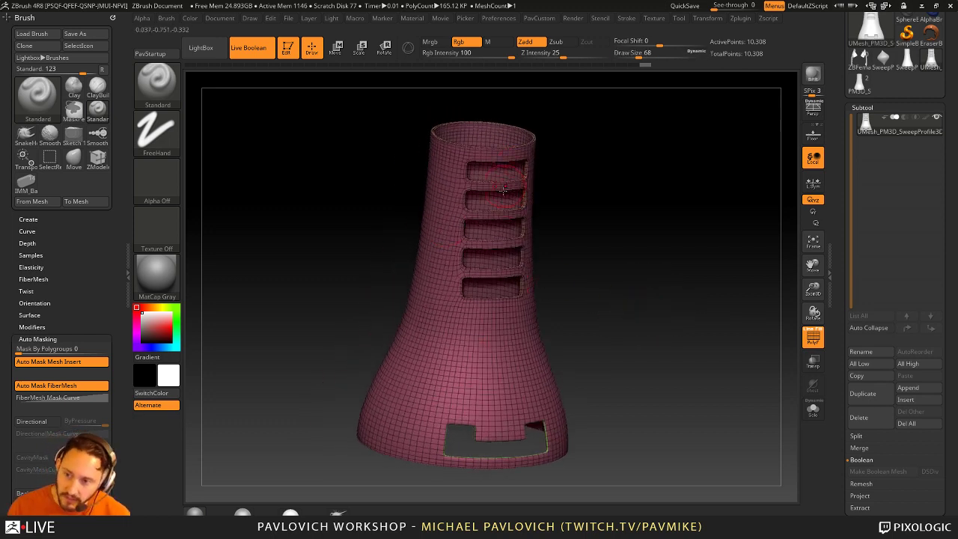
{"action": "left_click", "coordinate": [501, 344], "text": "ctrl+shift"}
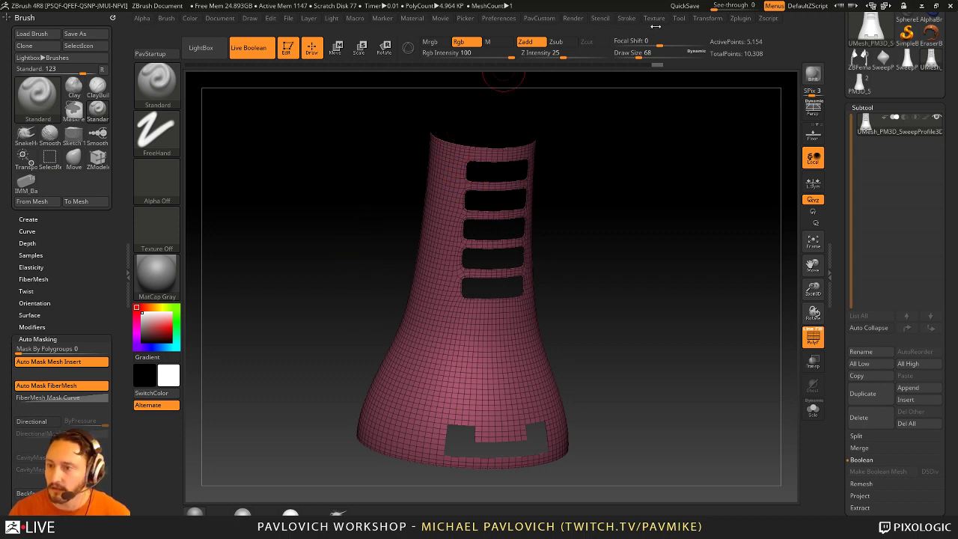
Step: In Stroke > Curve, turn off Frame Mesh Polygroups while keeping Border framing on
{"action": "left_click", "coordinate": [626, 18]}
{"action": "left_click", "coordinate": [657, 69]}
{"action": "key", "text": "shift"}
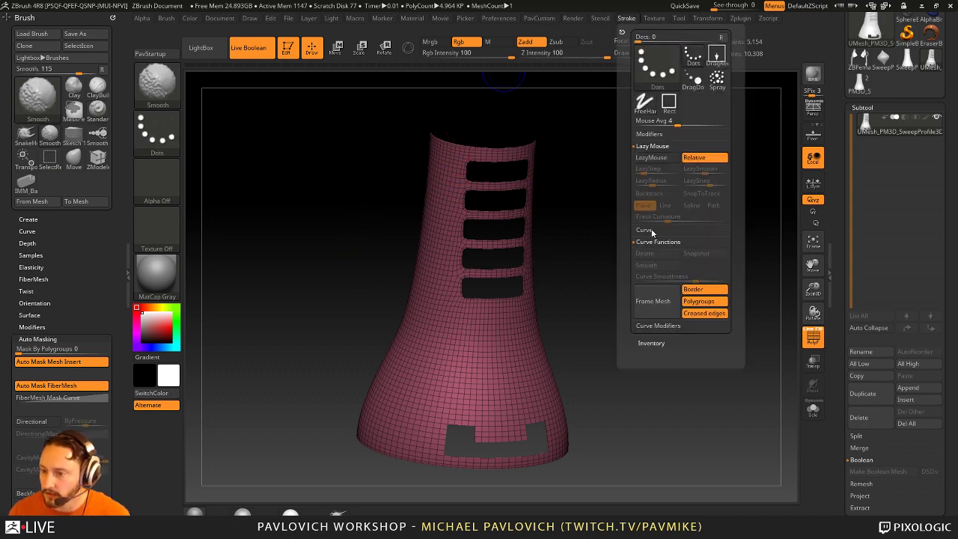
{"action": "left_click", "coordinate": [643, 230]}
{"action": "left_click", "coordinate": [693, 325]}
{"action": "left_click", "coordinate": [698, 337]}
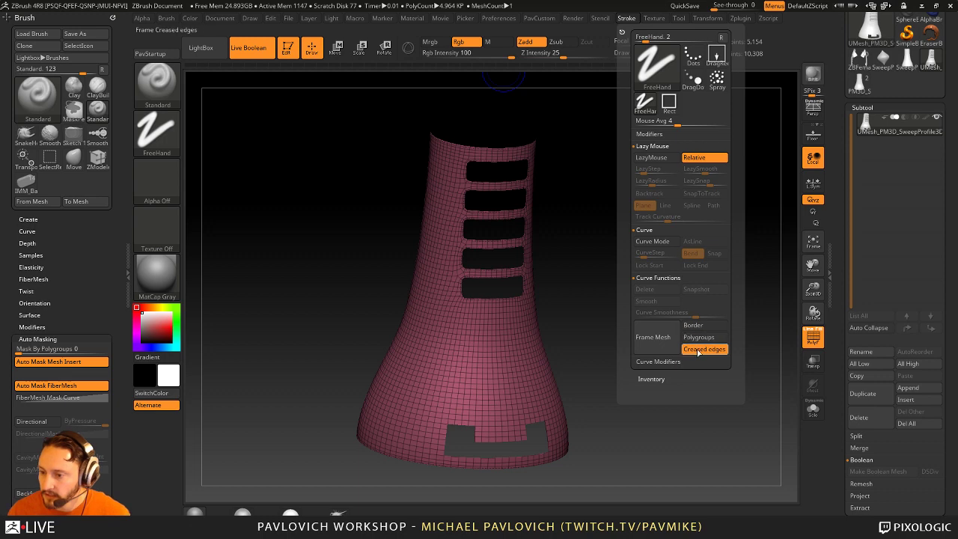
{"action": "left_click", "coordinate": [698, 325]}
Step: Show all hidden parts and inspect the window openings' wall thickness from the side
{"action": "key", "text": "ctrl+shift"}
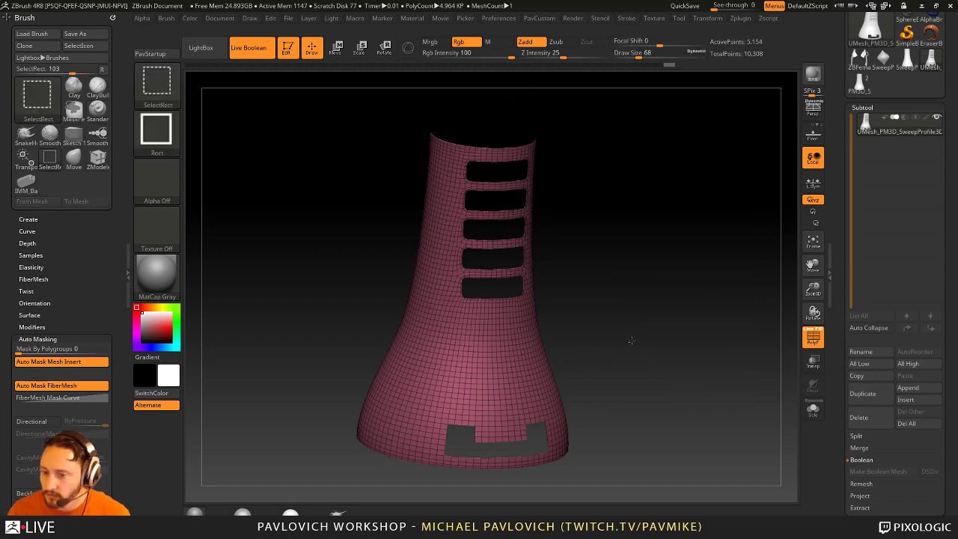
{"action": "left_click", "coordinate": [631, 341], "text": "ctrl+shift"}
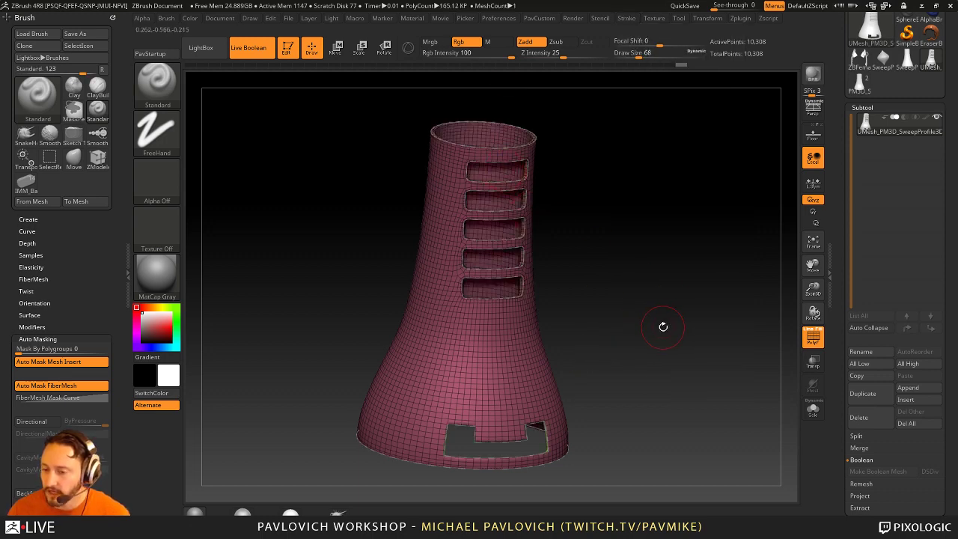
{"action": "left_click_drag", "start_coordinate": [661, 322], "coordinate": [641, 376]}
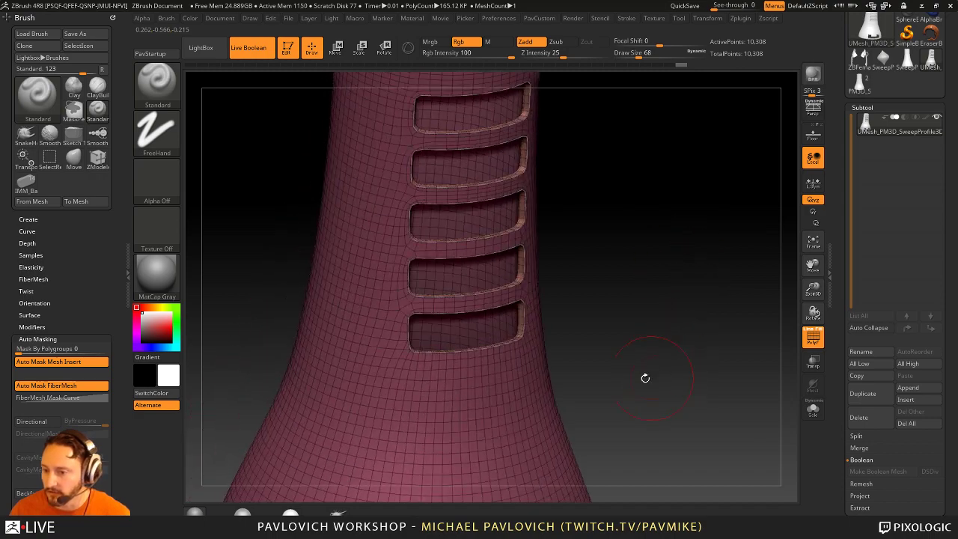
{"action": "left_click", "coordinate": [631, 277], "text": "ctrl+shift"}
{"action": "left_click", "coordinate": [632, 277], "text": "ctrl+shift"}
{"action": "left_click_drag", "start_coordinate": [635, 279], "coordinate": [641, 267]}
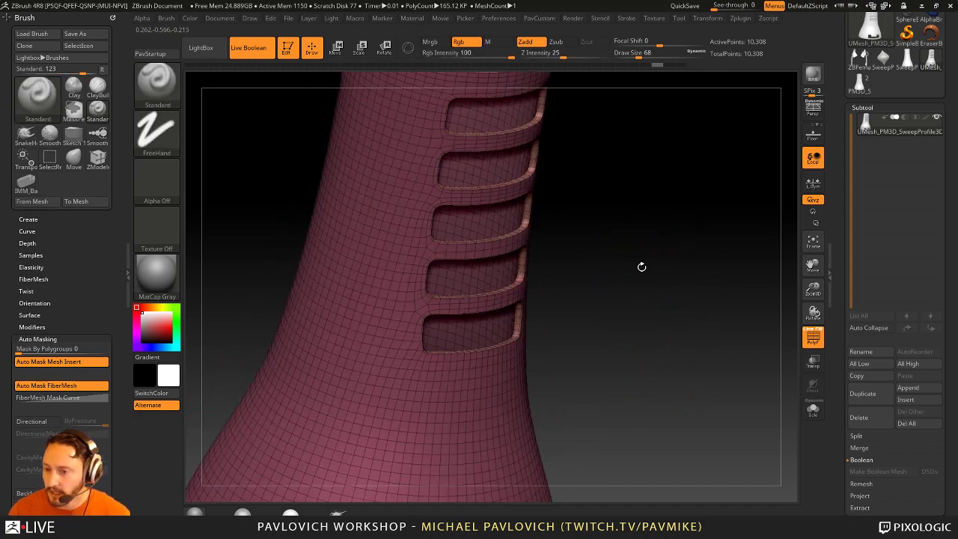
{"action": "left_click_drag", "start_coordinate": [518, 238], "coordinate": [778, 314]}
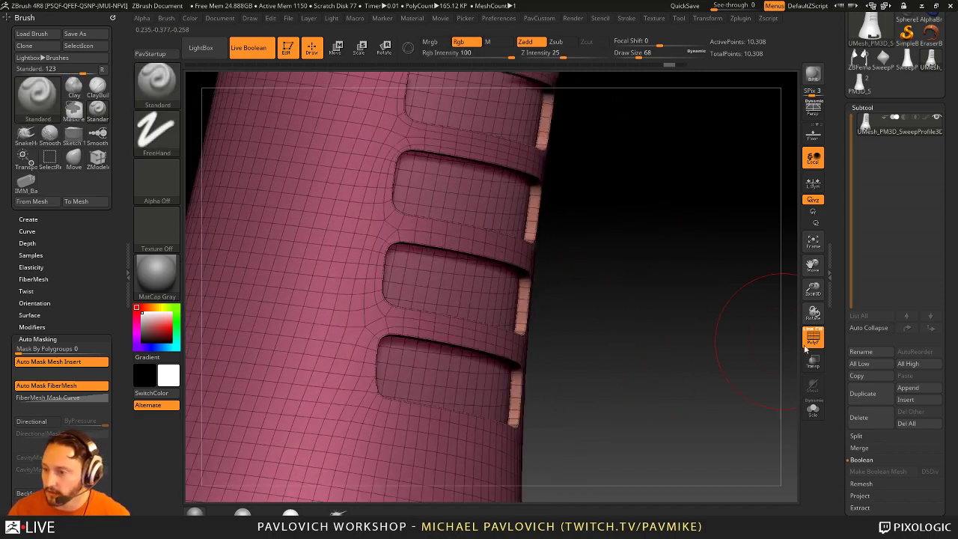
Step: Drag the ZRemesher SmoothGroups slider down to 0
{"action": "scroll", "coordinate": [836, 359], "scroll_direction": "down", "scroll_amount": 8}
{"action": "key", "text": "bracketleft"}
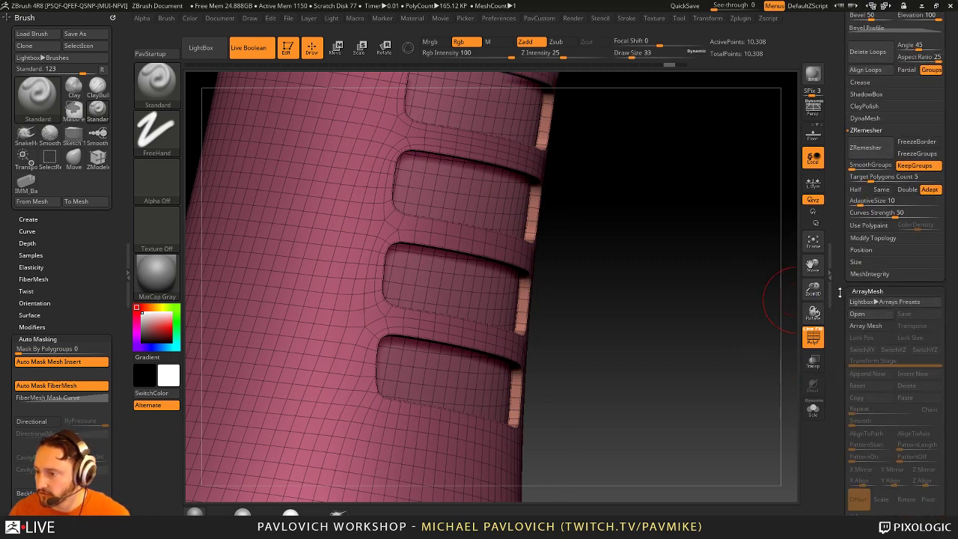
{"action": "scroll", "coordinate": [841, 302], "scroll_direction": "up", "scroll_amount": 3}
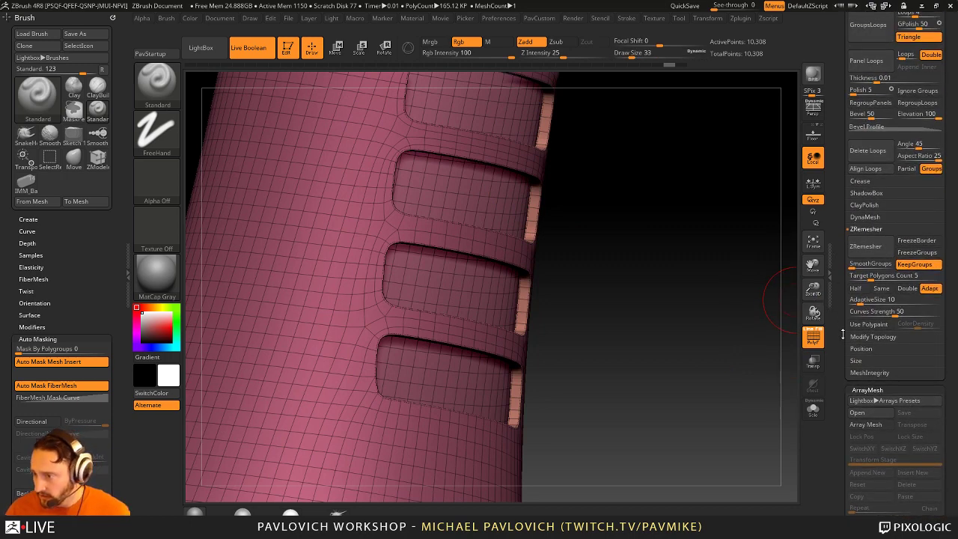
{"action": "scroll", "coordinate": [842, 334], "scroll_direction": "down", "scroll_amount": 1}
{"action": "left_click_drag", "start_coordinate": [877, 258], "coordinate": [853, 259]}
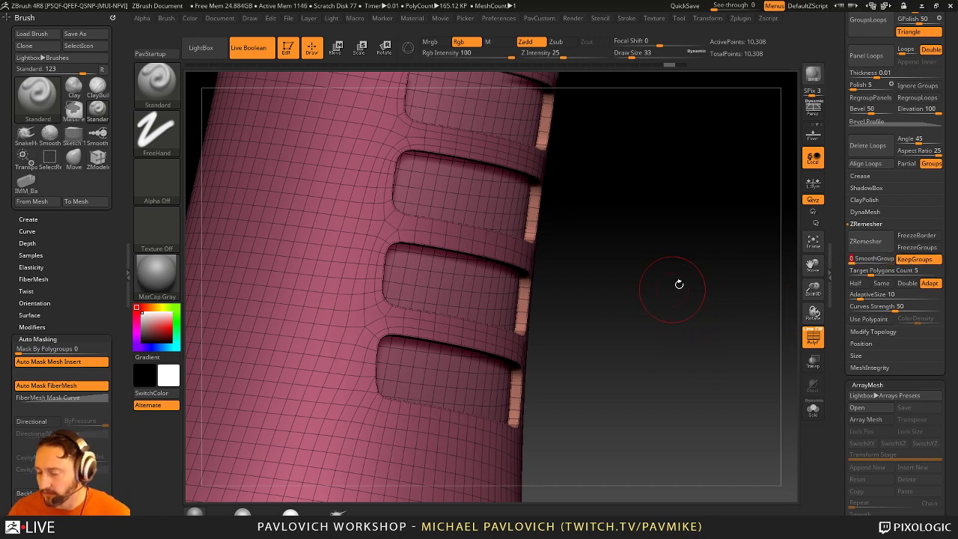
Step: Set the brush Draw Size to 62
{"action": "key", "text": "s"}
{"action": "mouse_move", "coordinate": [681, 280]}
{"action": "left_mouse_down"}
{"action": "mouse_move", "coordinate": [657, 216]}
{"action": "mouse_move", "coordinate": [648, 289]}
{"action": "mouse_move", "coordinate": [676, 188]}
{"action": "mouse_move", "coordinate": [654, 272]}
{"action": "mouse_move", "coordinate": [681, 293]}
{"action": "mouse_move", "coordinate": [651, 241]}
{"action": "mouse_move", "coordinate": [675, 257]}
{"action": "mouse_move", "coordinate": [669, 271]}
{"action": "mouse_move", "coordinate": [704, 284]}
{"action": "mouse_move", "coordinate": [657, 299]}
{"action": "mouse_move", "coordinate": [674, 274]}
{"action": "left_mouse_up"}
{"action": "key", "text": "s"}
{"action": "left_click", "coordinate": [668, 293]}
{"action": "key", "text": "s"}
{"action": "left_click", "coordinate": [674, 296]}
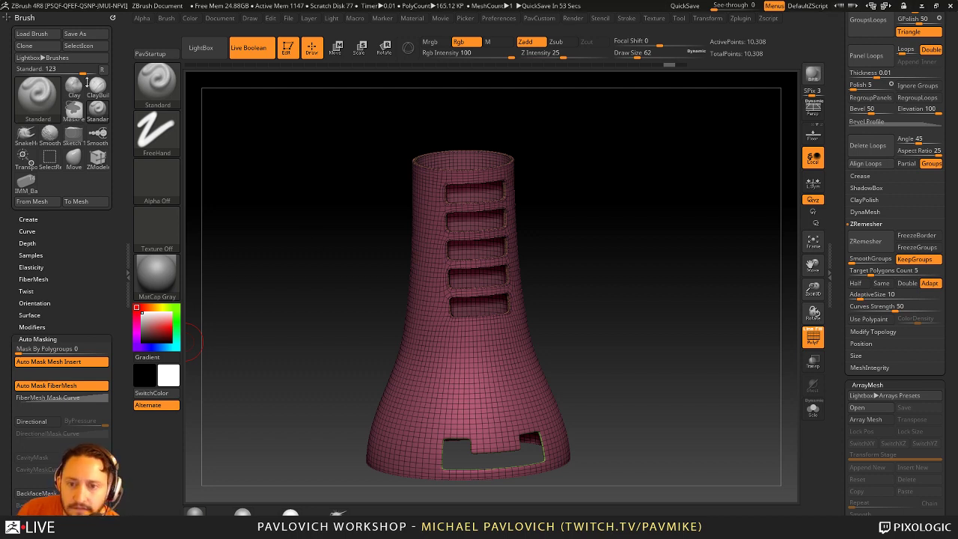
Step: Close the Brush tray and expand Tool > Export, leaving Scale at 1
{"action": "left_click", "coordinate": [112, 18]}
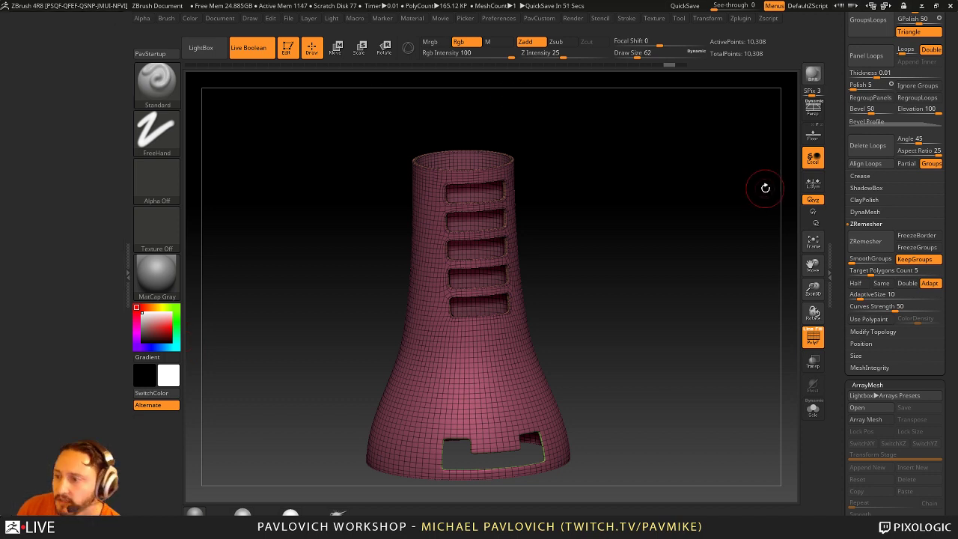
{"action": "left_click_drag", "start_coordinate": [836, 206], "coordinate": [842, 69]}
{"action": "key", "text": "shift"}
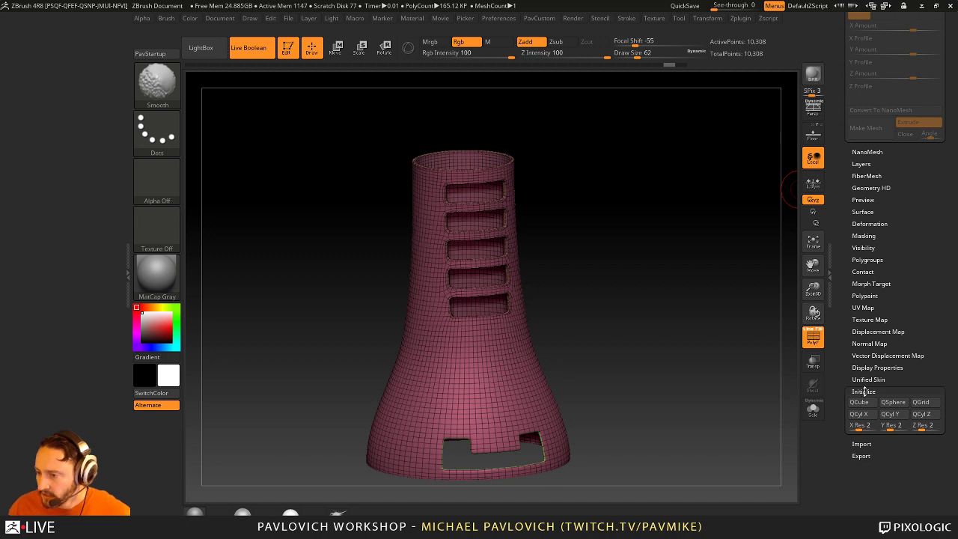
{"action": "left_click", "coordinate": [864, 391]}
{"action": "left_click_drag", "start_coordinate": [843, 329], "coordinate": [844, 369]}
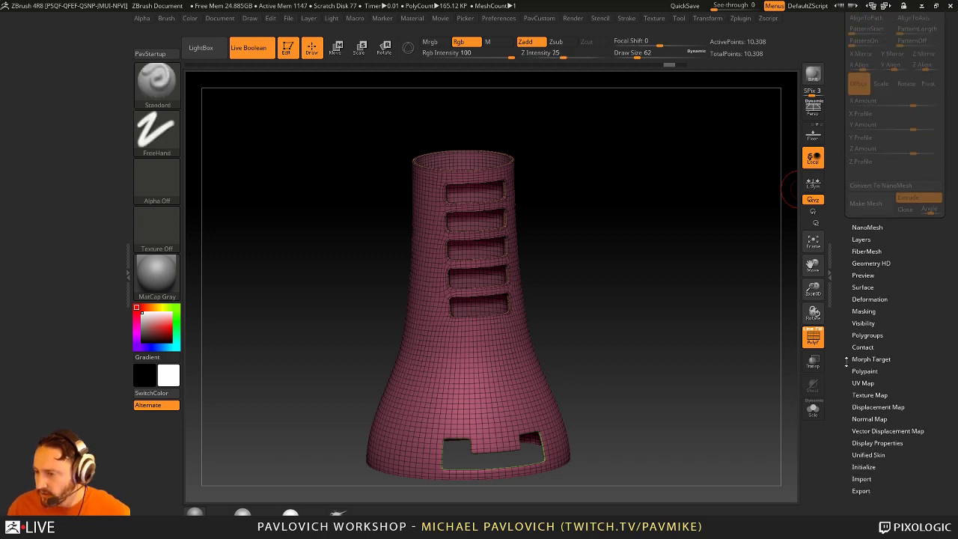
{"action": "left_click", "coordinate": [860, 490]}
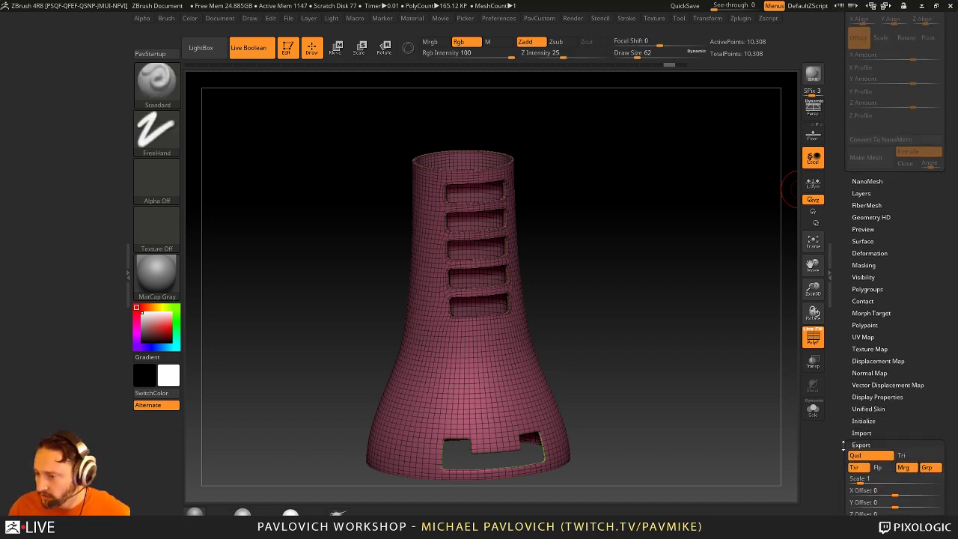
{"action": "left_click_drag", "start_coordinate": [844, 513], "coordinate": [844, 436]}
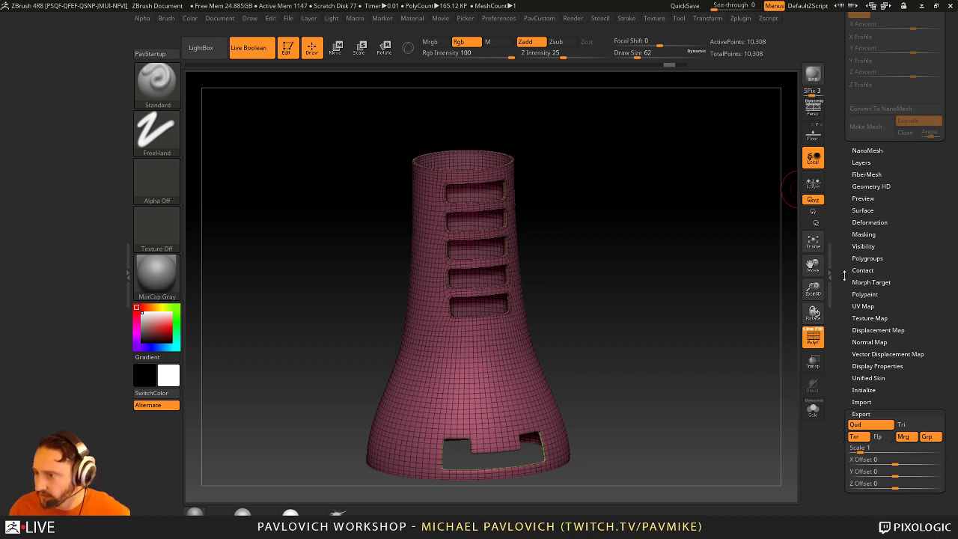
Step: Show the Geometry Size readouts, read XYZ Size 1.99637, and collapse ZRemesher
{"action": "left_click_drag", "start_coordinate": [852, 179], "coordinate": [841, 275]}
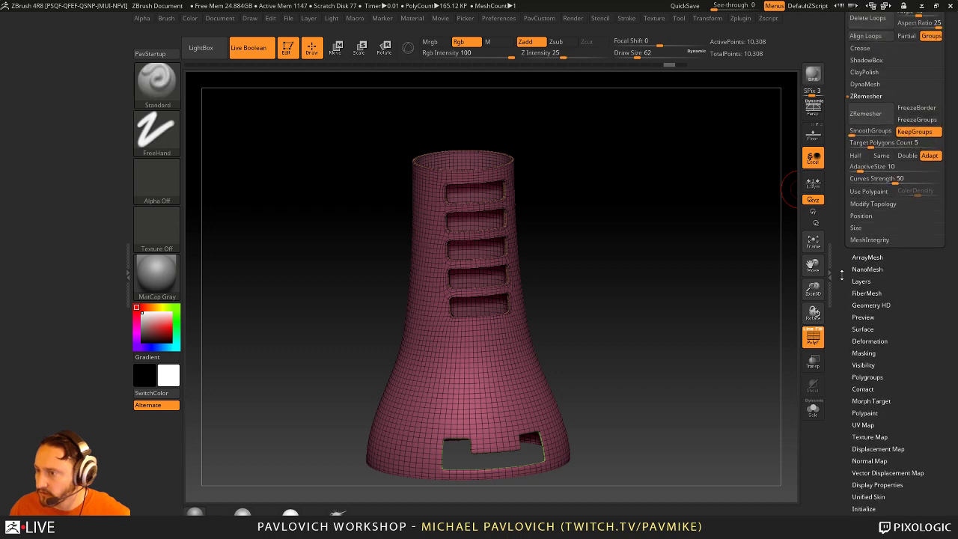
{"action": "left_click", "coordinate": [856, 228]}
{"action": "left_click_drag", "start_coordinate": [840, 240], "coordinate": [851, 199]}
{"action": "left_click", "coordinate": [886, 162]}
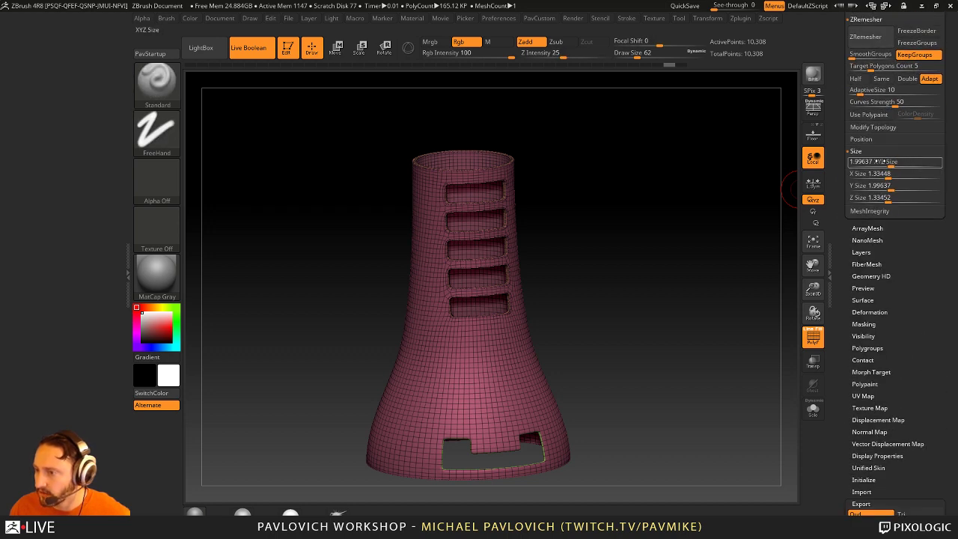
{"action": "left_click_drag", "start_coordinate": [703, 174], "coordinate": [701, 165]}
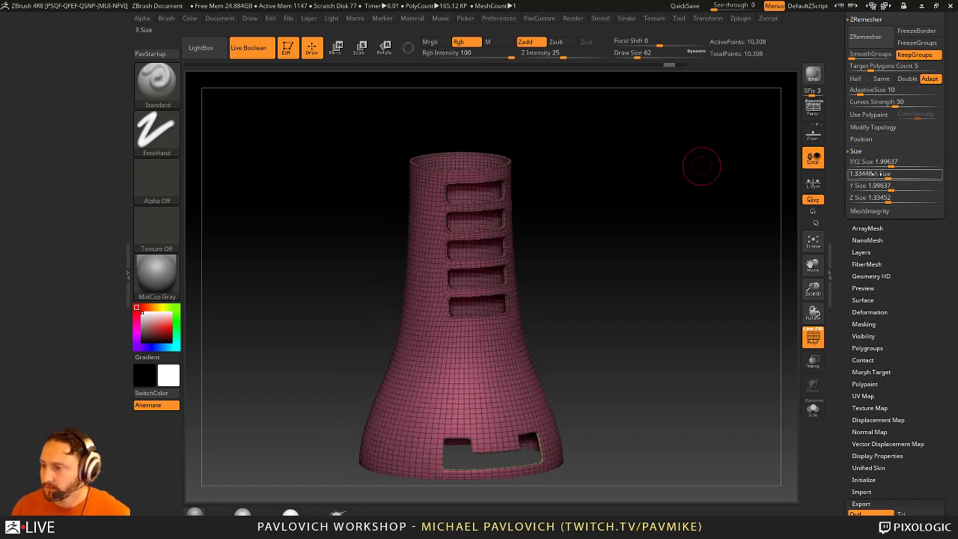
{"action": "left_click", "coordinate": [861, 503]}
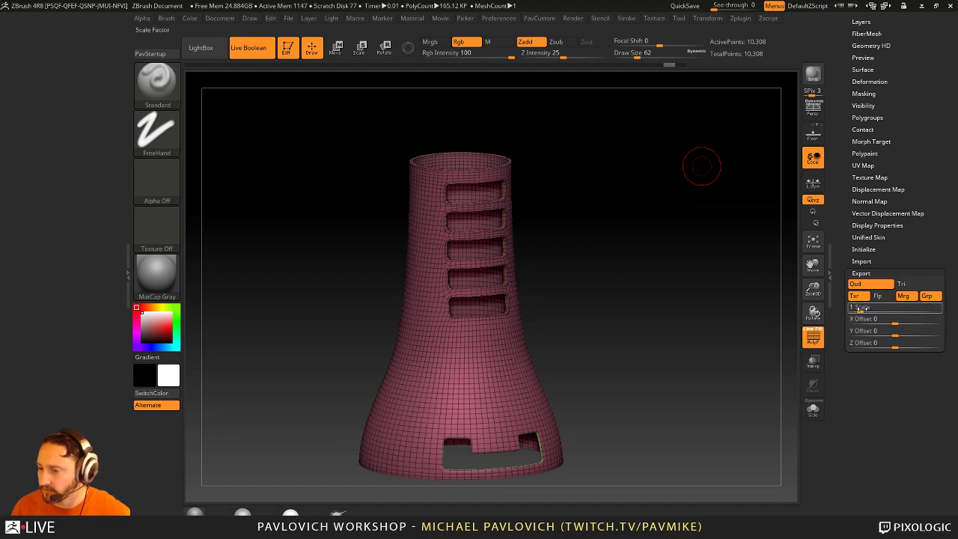
{"action": "scroll", "coordinate": [868, 318], "scroll_direction": "up", "scroll_amount": 1}
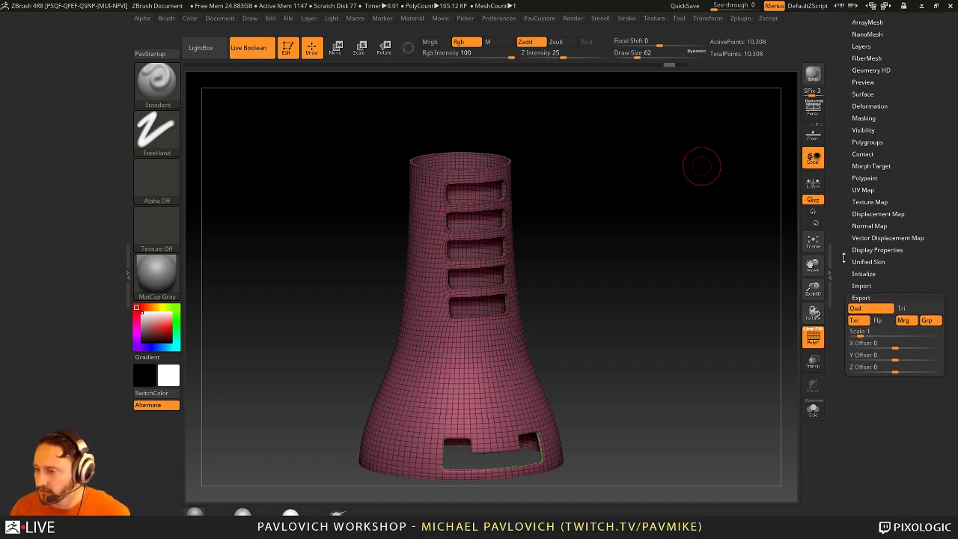
{"action": "scroll", "coordinate": [849, 315], "scroll_direction": "up", "scroll_amount": 5}
{"action": "scroll", "coordinate": [844, 287], "scroll_direction": "down", "scroll_amount": 4}
{"action": "scroll", "coordinate": [845, 299], "scroll_direction": "down", "scroll_amount": 1}
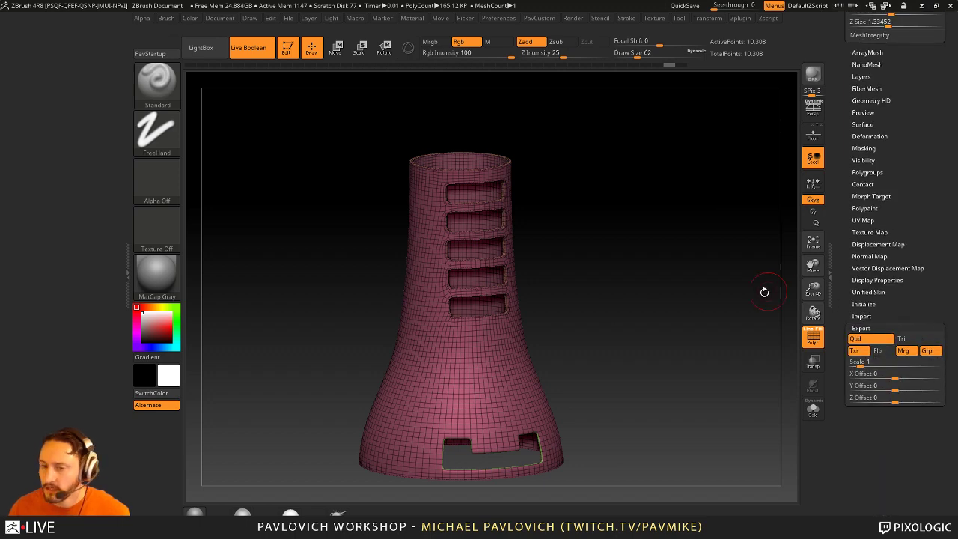
Step: Dock the Zplugin palette and page through the Scale Master About screens
{"action": "left_click", "coordinate": [740, 18]}
{"action": "left_click_drag", "start_coordinate": [735, 27], "coordinate": [43, 149]}
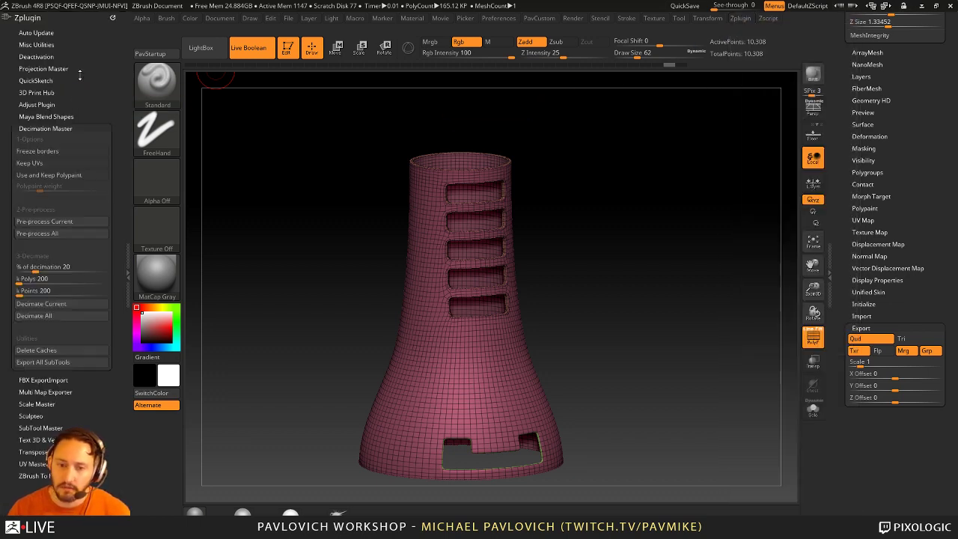
{"action": "left_click", "coordinate": [41, 128]}
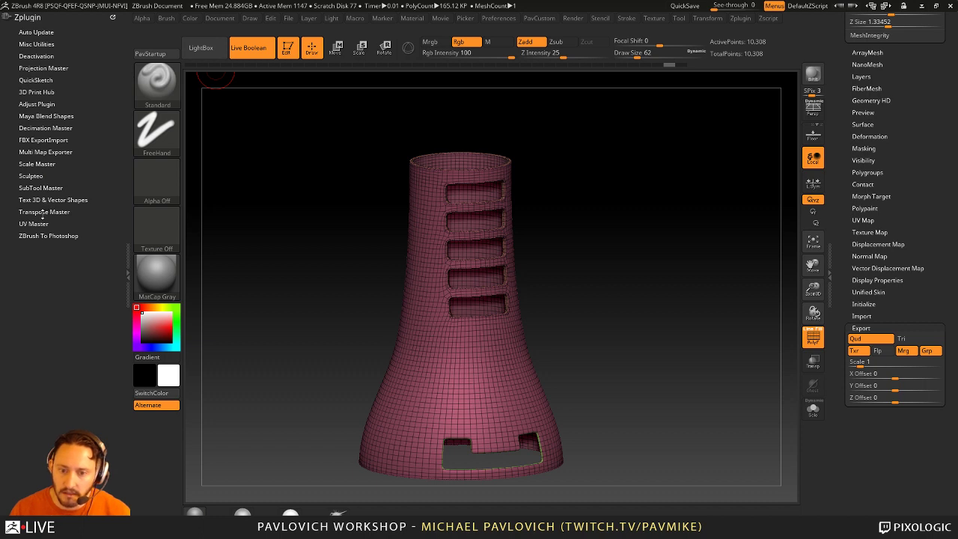
{"action": "left_click", "coordinate": [36, 164]}
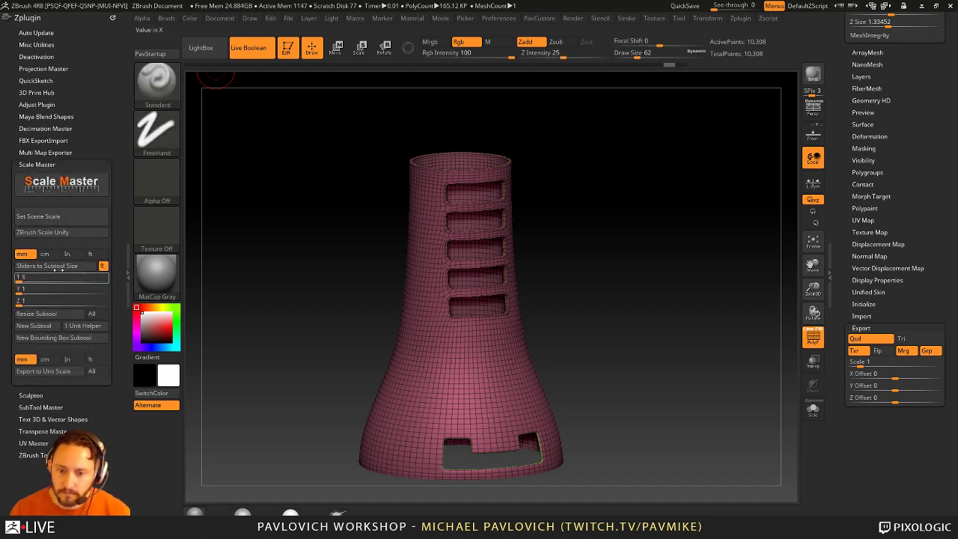
{"action": "left_click", "coordinate": [57, 184]}
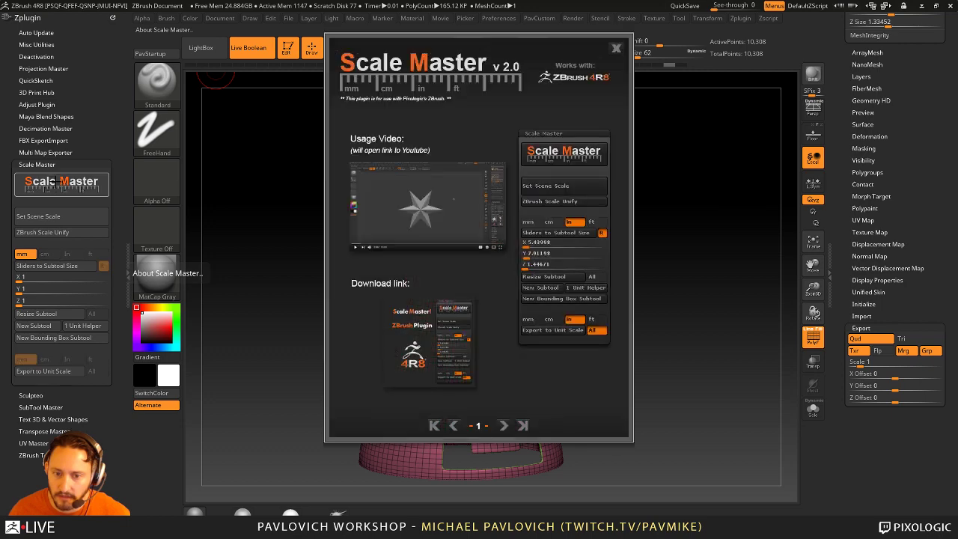
{"action": "left_click", "coordinate": [503, 425]}
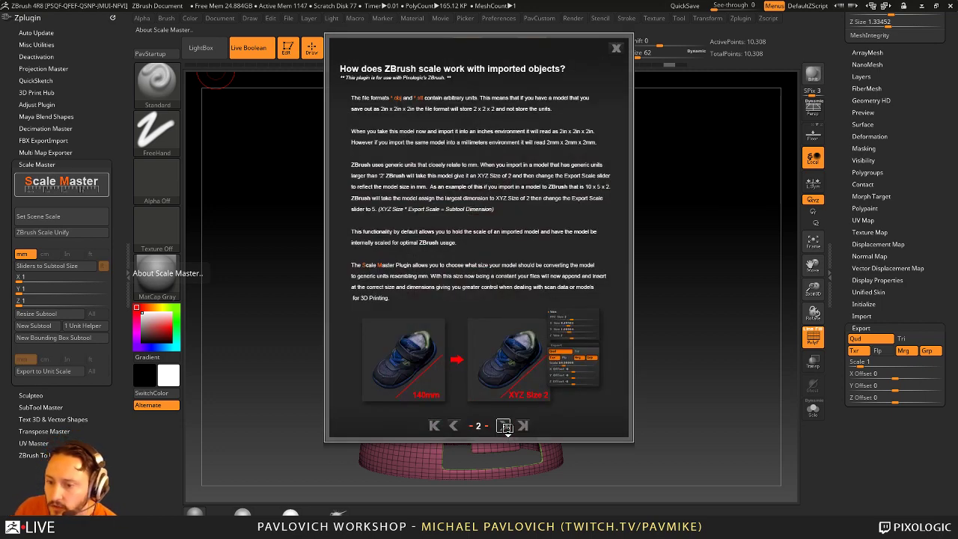
{"action": "left_click", "coordinate": [504, 425]}
{"action": "left_click", "coordinate": [505, 426]}
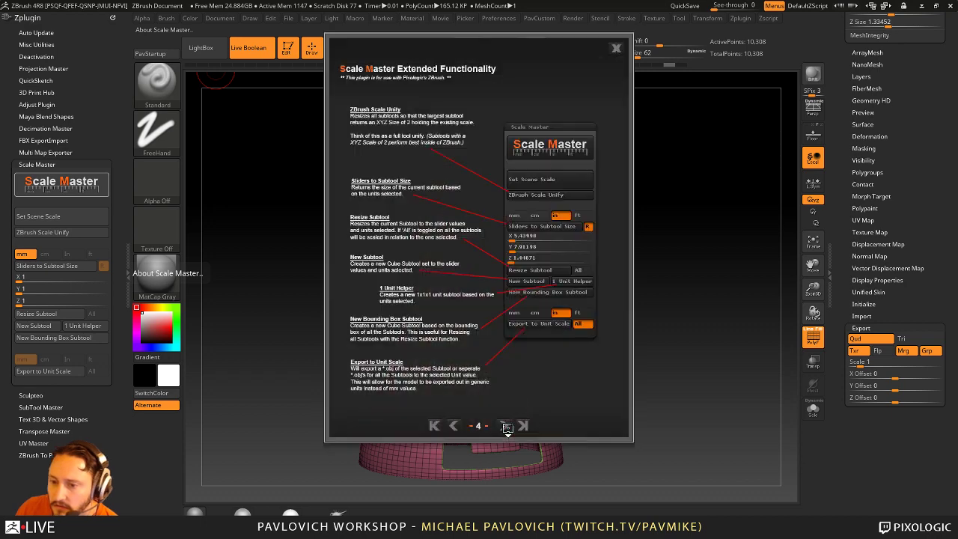
{"action": "left_click", "coordinate": [616, 47]}
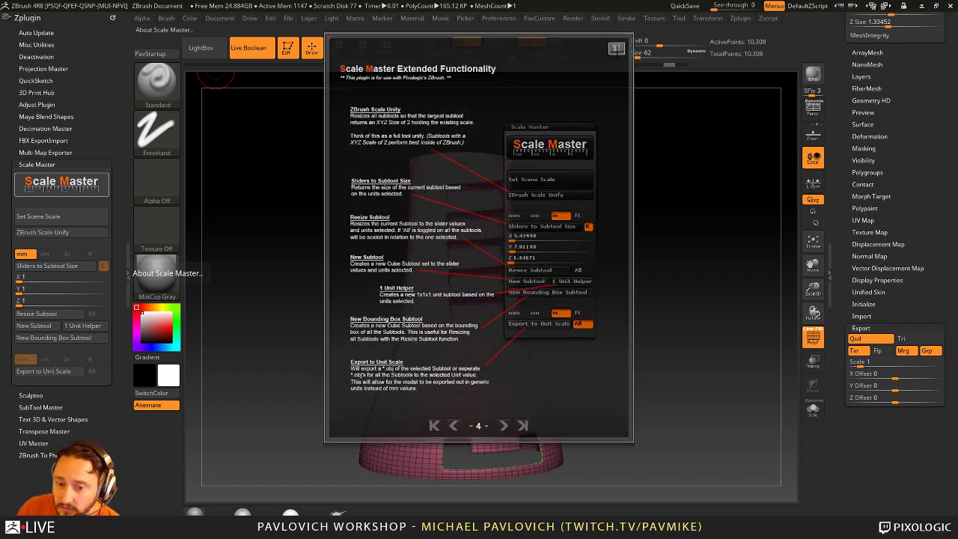
Step: Expand ZBrush To Photoshop, page through its help, then rotate the tower
{"action": "left_click", "coordinate": [33, 455]}
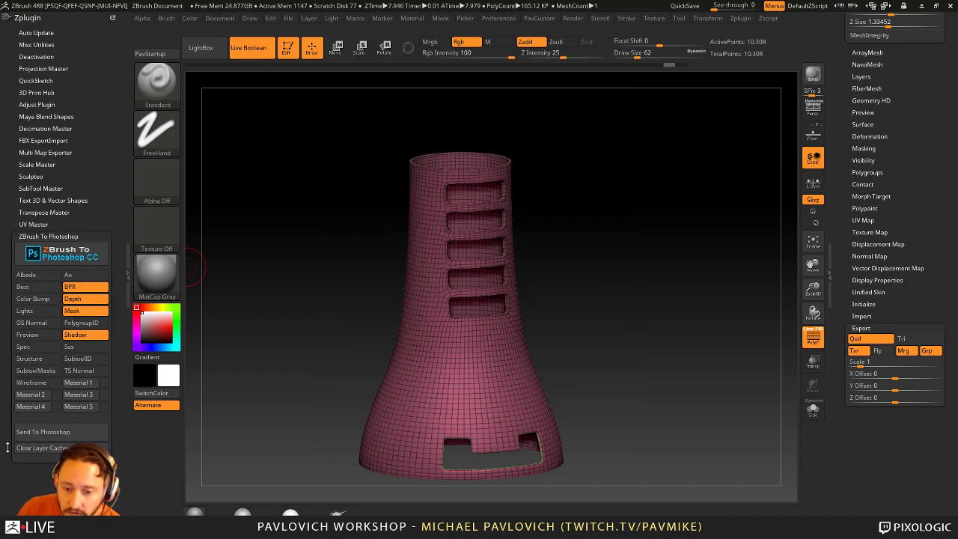
{"action": "left_click", "coordinate": [56, 251]}
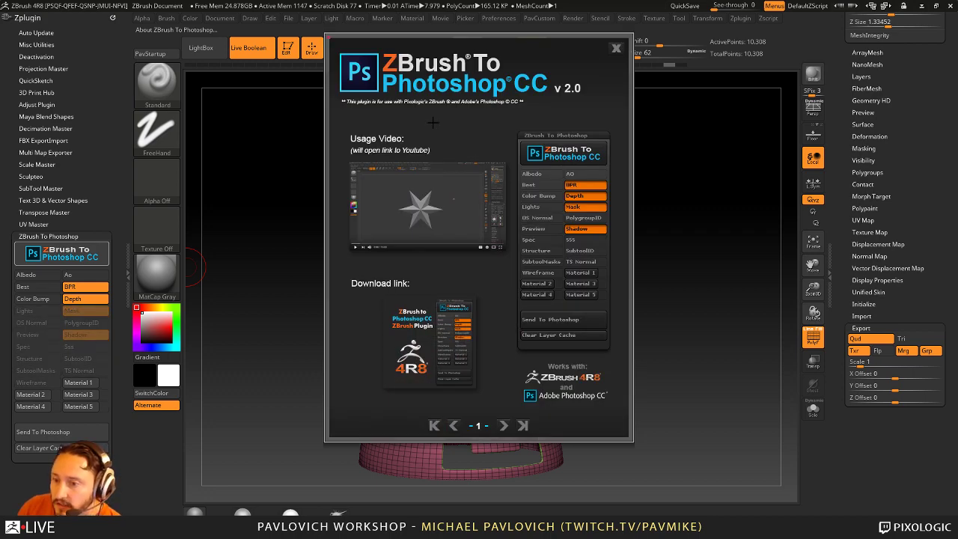
{"action": "left_click", "coordinate": [504, 425]}
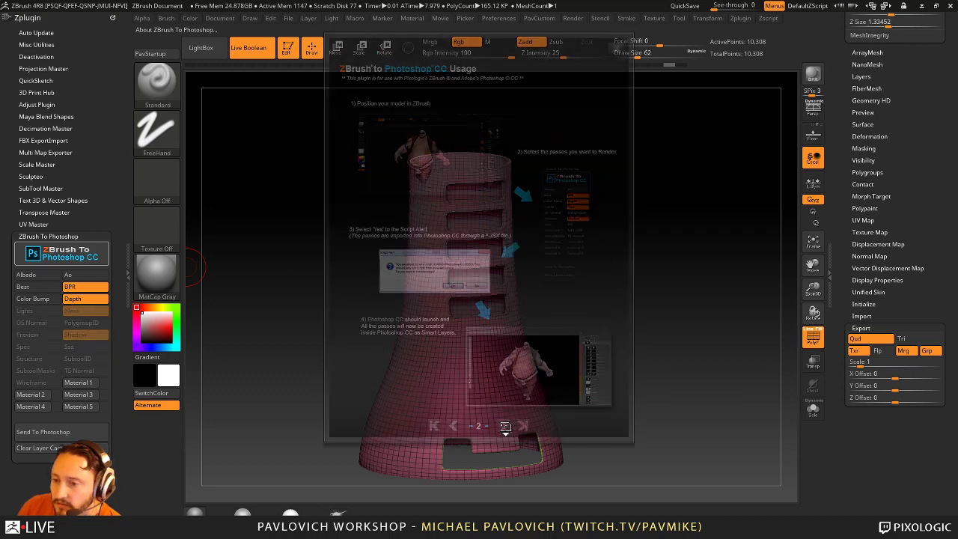
{"action": "left_click", "coordinate": [504, 425]}
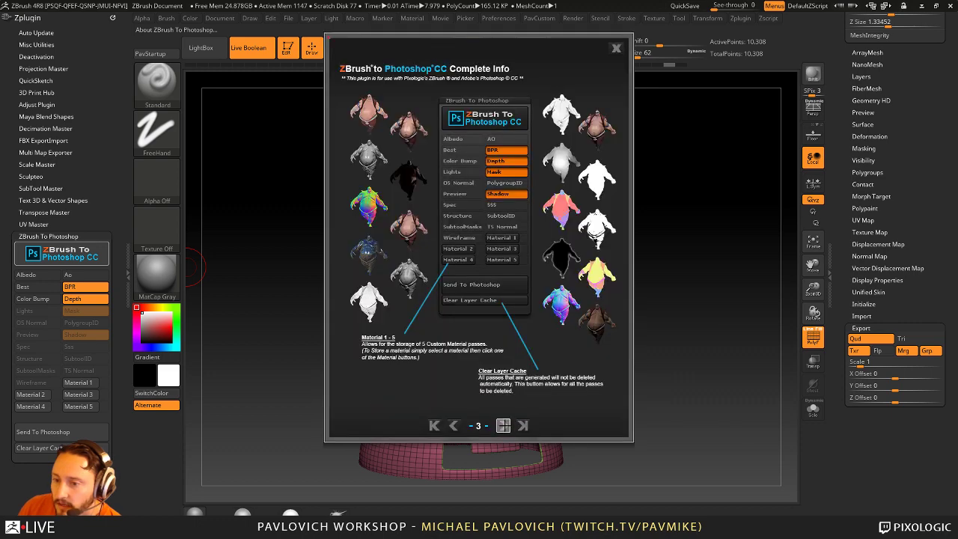
{"action": "left_click", "coordinate": [503, 425]}
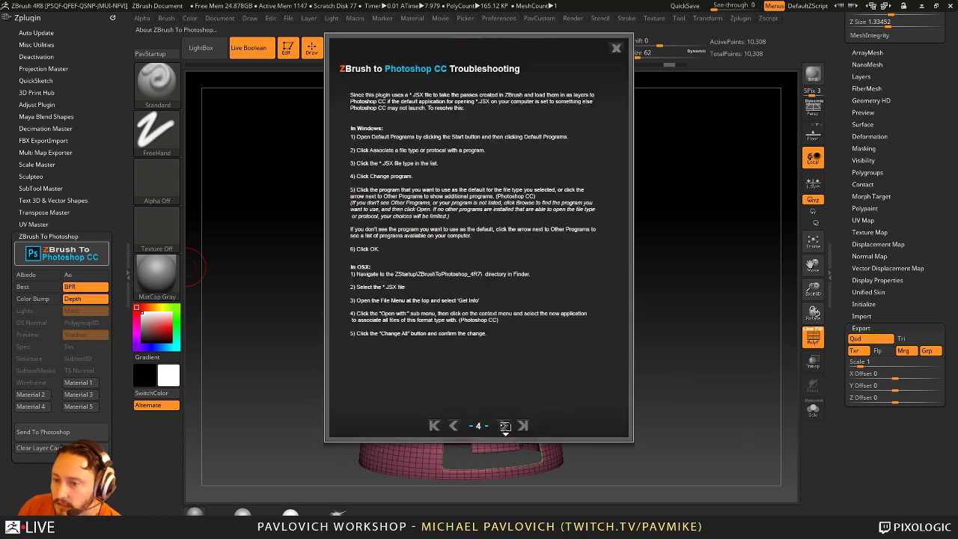
{"action": "left_click", "coordinate": [615, 48]}
{"action": "left_click_drag", "start_coordinate": [695, 142], "coordinate": [629, 75]}
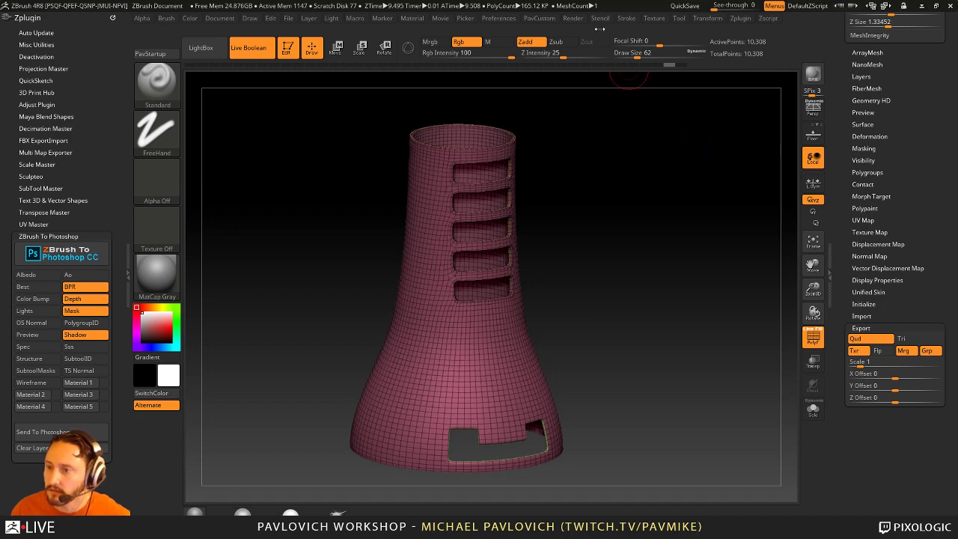
Step: Dock the Render palette in the left tray and reopen ZBrush To Photoshop settings
{"action": "left_click", "coordinate": [573, 18]}
{"action": "left_click_drag", "start_coordinate": [567, 33], "coordinate": [80, 66]}
{"action": "left_click_drag", "start_coordinate": [583, 193], "coordinate": [585, 199]}
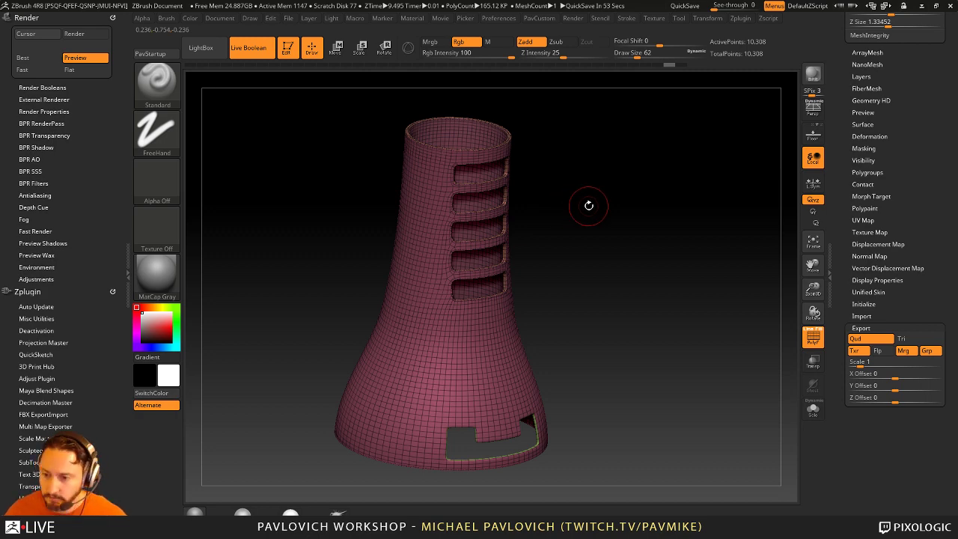
{"action": "scroll", "coordinate": [75, 396], "scroll_direction": "down", "scroll_amount": 3}
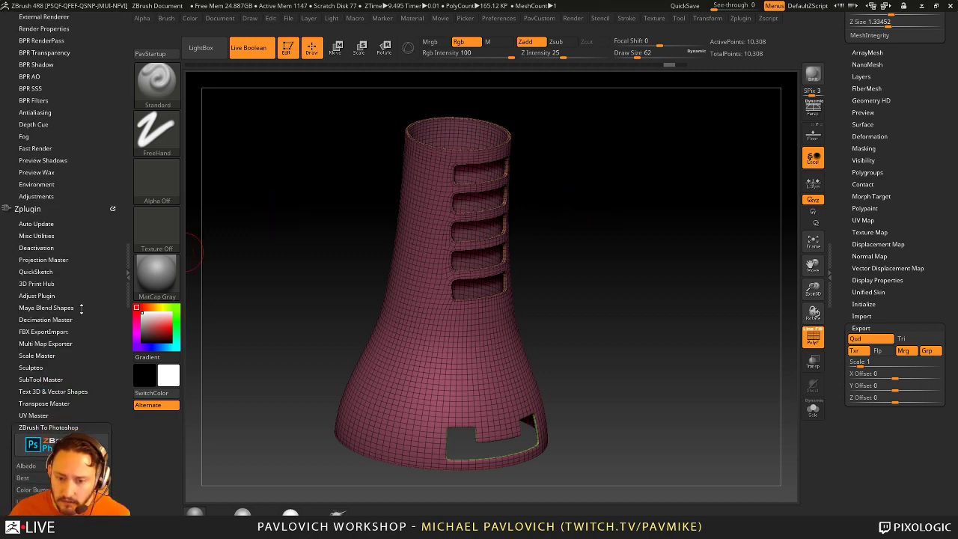
{"action": "left_click", "coordinate": [80, 279]}
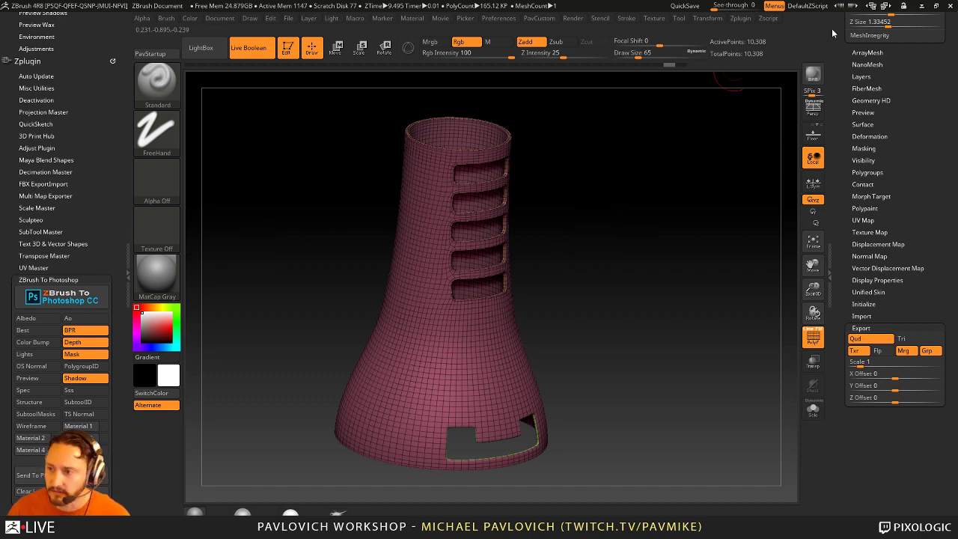
Step: Re-dock the Render palette and expand BPR RenderPass, showing SPix 3 and SSharp 0
{"action": "left_click", "coordinate": [576, 21]}
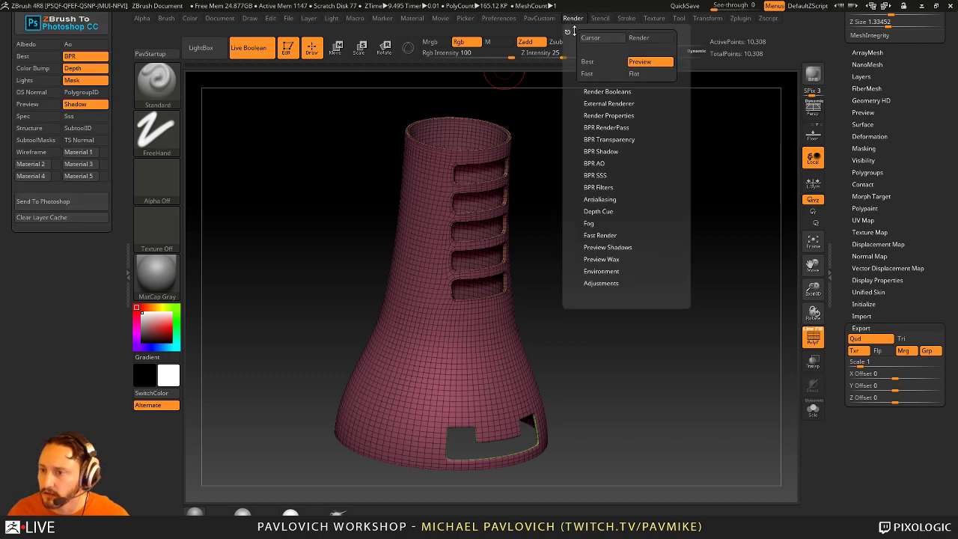
{"action": "left_click_drag", "start_coordinate": [568, 20], "coordinate": [89, 298]}
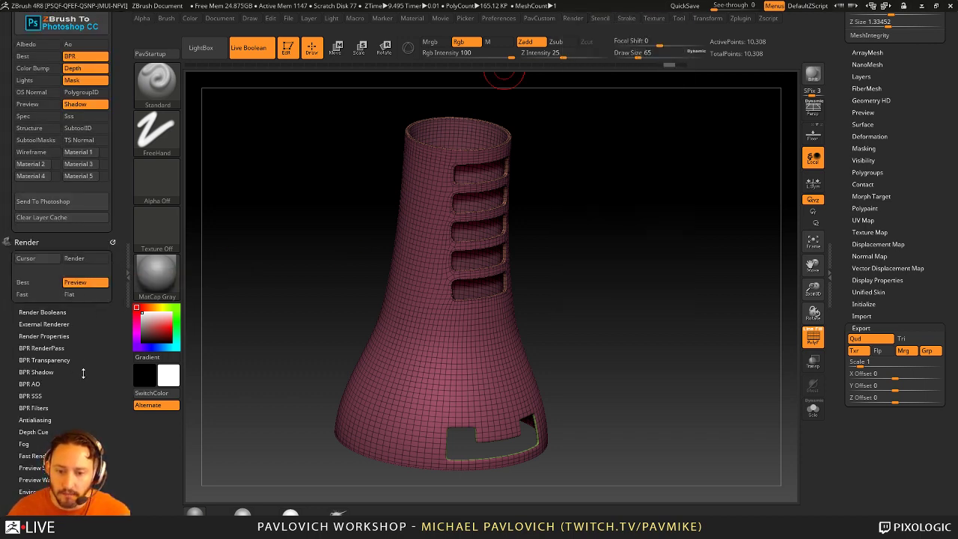
{"action": "scroll", "coordinate": [87, 322], "scroll_direction": "down", "scroll_amount": 3}
{"action": "left_click", "coordinate": [42, 241], "text": "shift"}
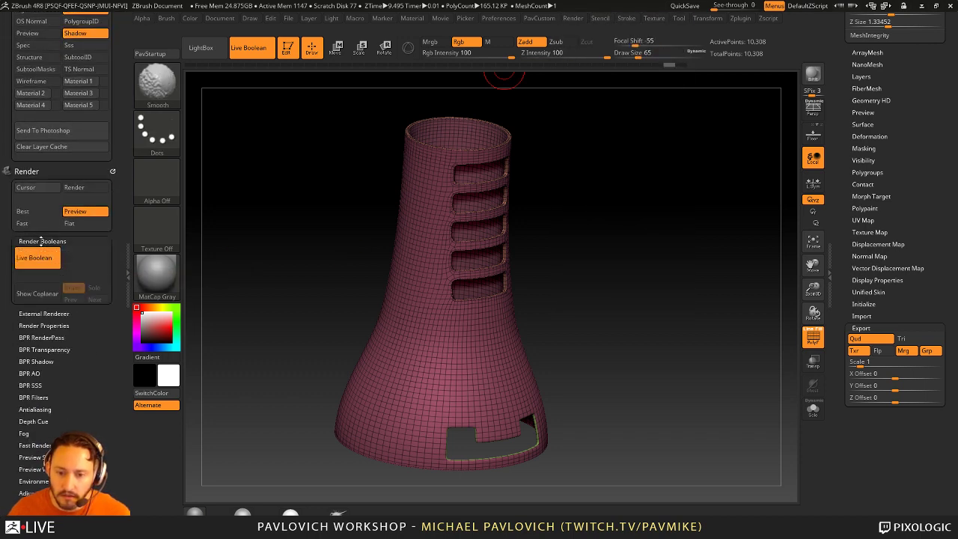
{"action": "left_click", "coordinate": [41, 240], "text": "shift"}
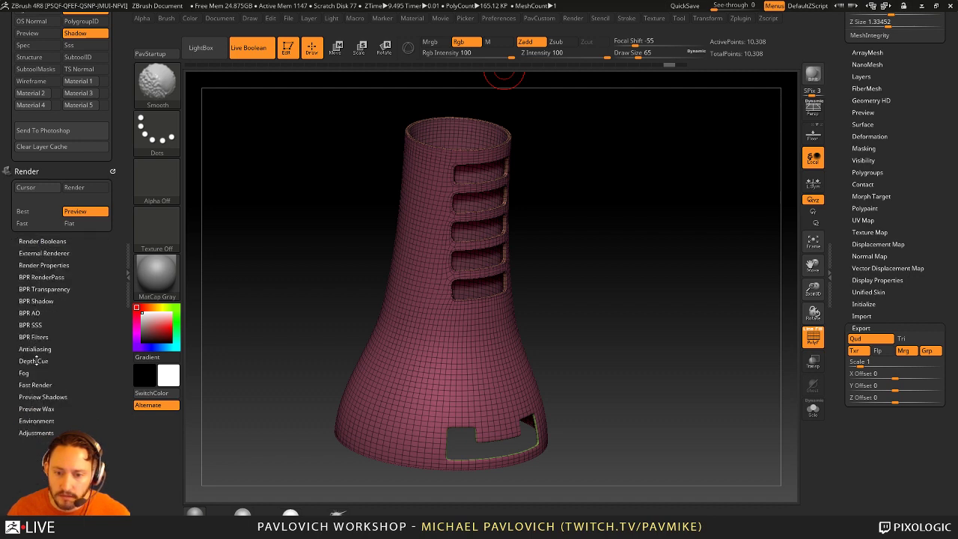
{"action": "left_click", "coordinate": [41, 277]}
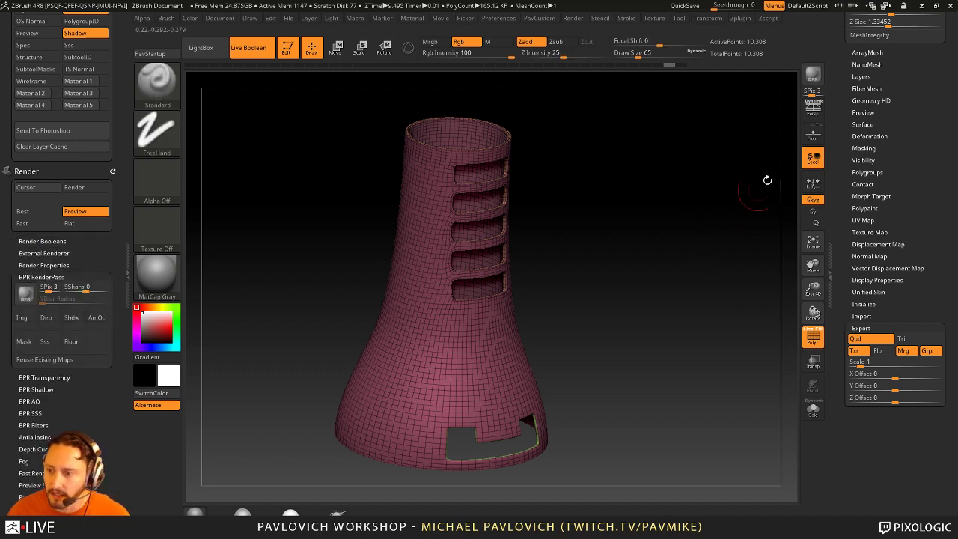
Step: BPR-render the tower in smooth pink shading and expand Render Properties
{"action": "key", "text": "shift+r"}
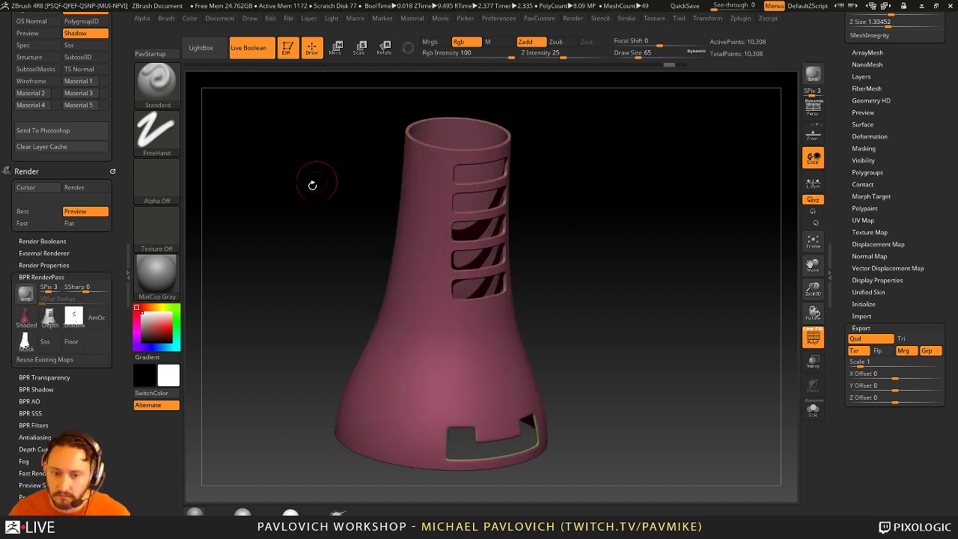
{"action": "mouse_move", "coordinate": [52, 322]}
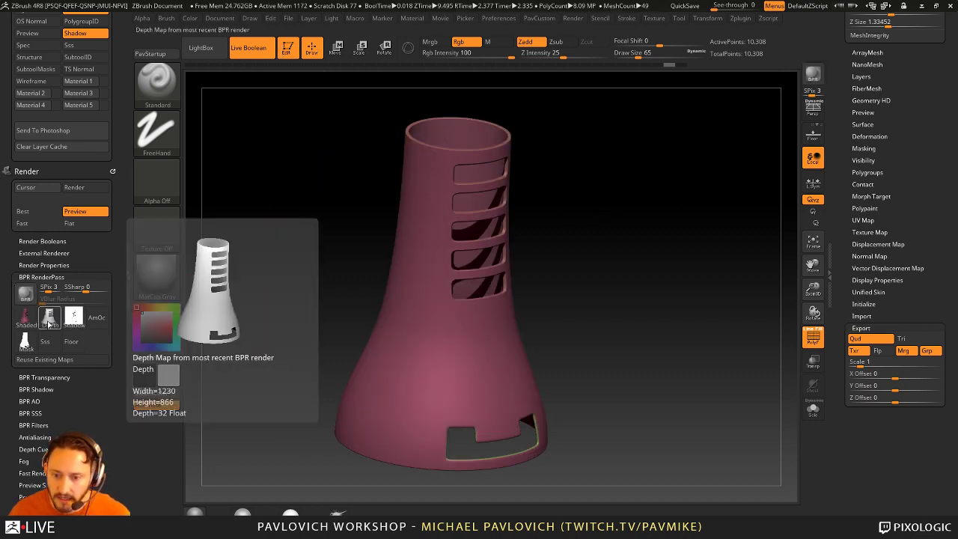
{"action": "mouse_move", "coordinate": [25, 342]}
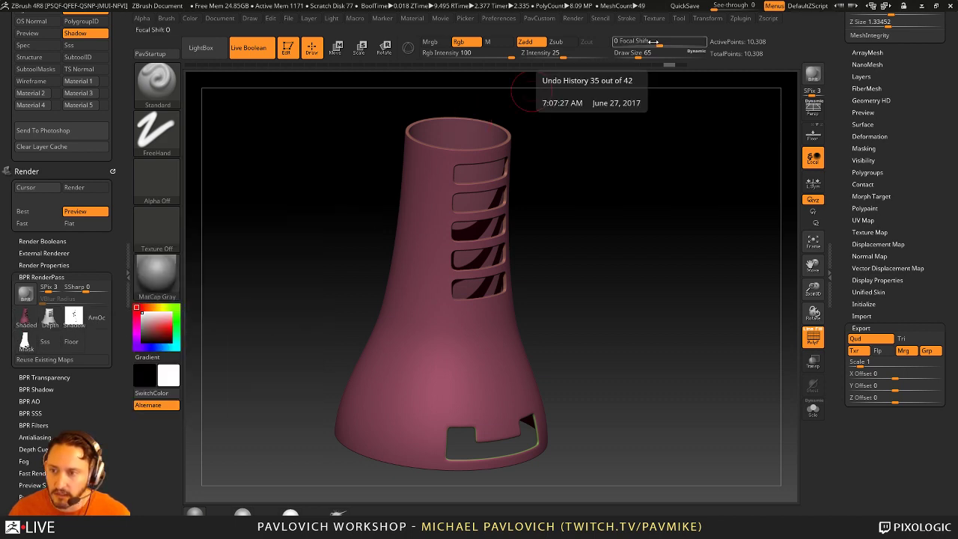
{"action": "left_click", "coordinate": [44, 265]}
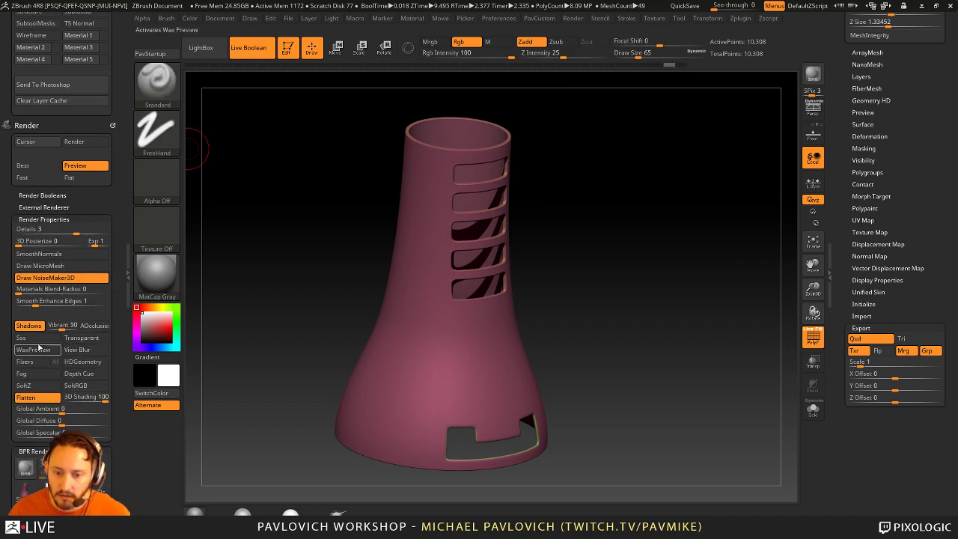
{"action": "left_click_drag", "start_coordinate": [10, 323], "coordinate": [8, 238]}
Step: Re-render with ambient occlusion, then cancel exporting the AO pass image
{"action": "left_click", "coordinate": [24, 224]}
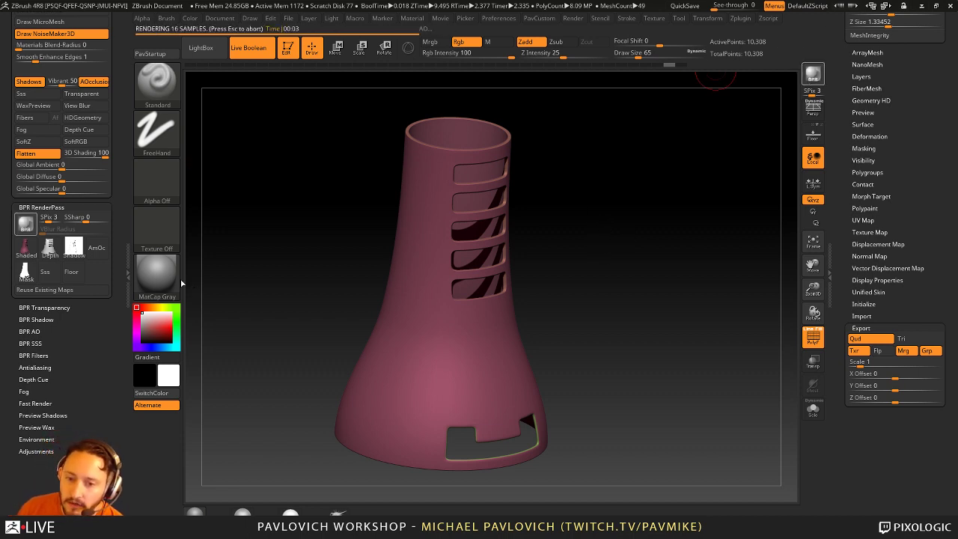
{"action": "left_click", "coordinate": [100, 255]}
{"action": "left_click", "coordinate": [444, 252]}
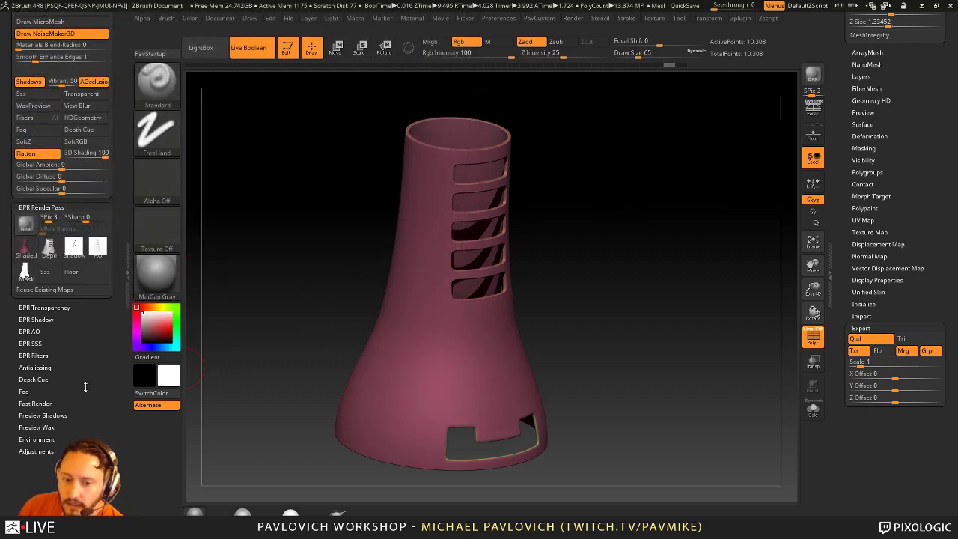
{"action": "scroll", "coordinate": [87, 217], "scroll_direction": "up", "scroll_amount": 5}
{"action": "scroll", "coordinate": [87, 217], "scroll_direction": "up", "scroll_amount": 3}
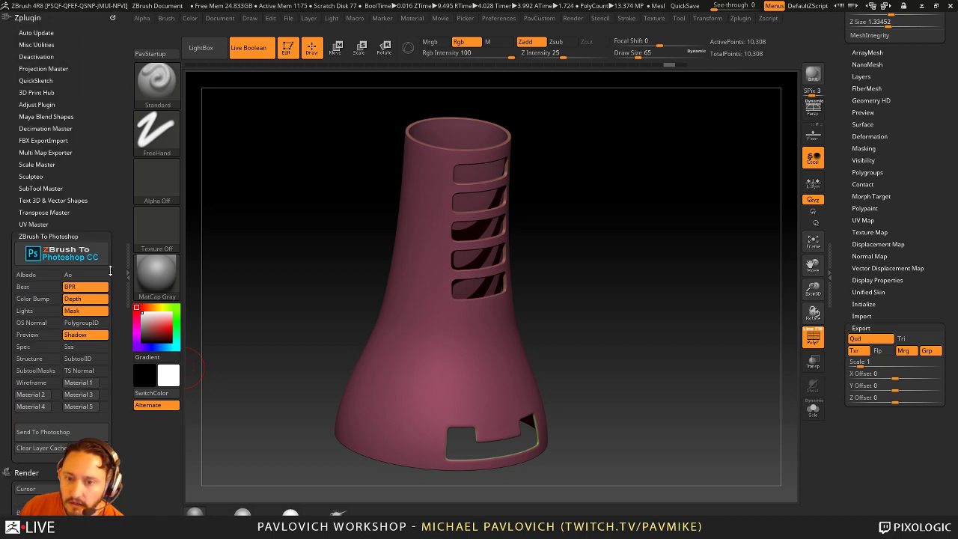
{"action": "left_click", "coordinate": [60, 258]}
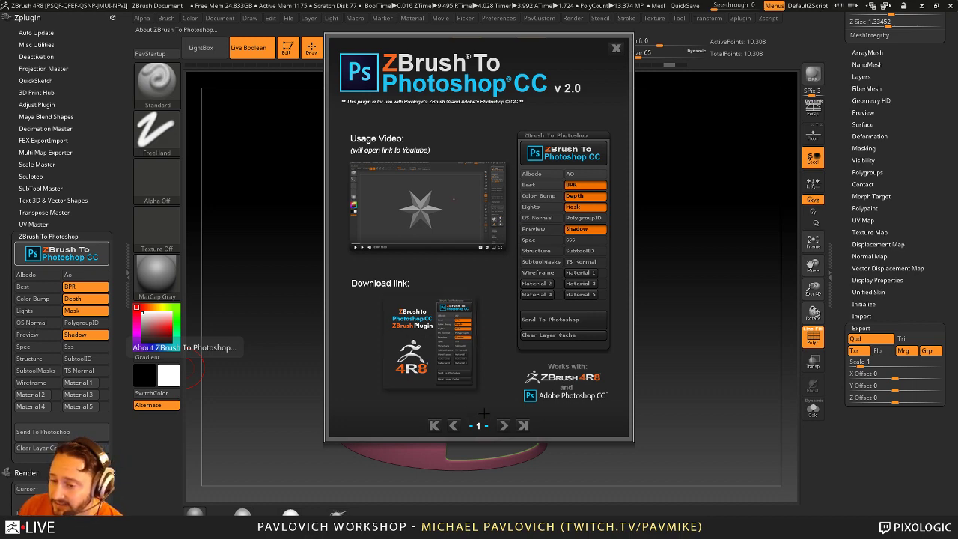
{"action": "left_click", "coordinate": [503, 425]}
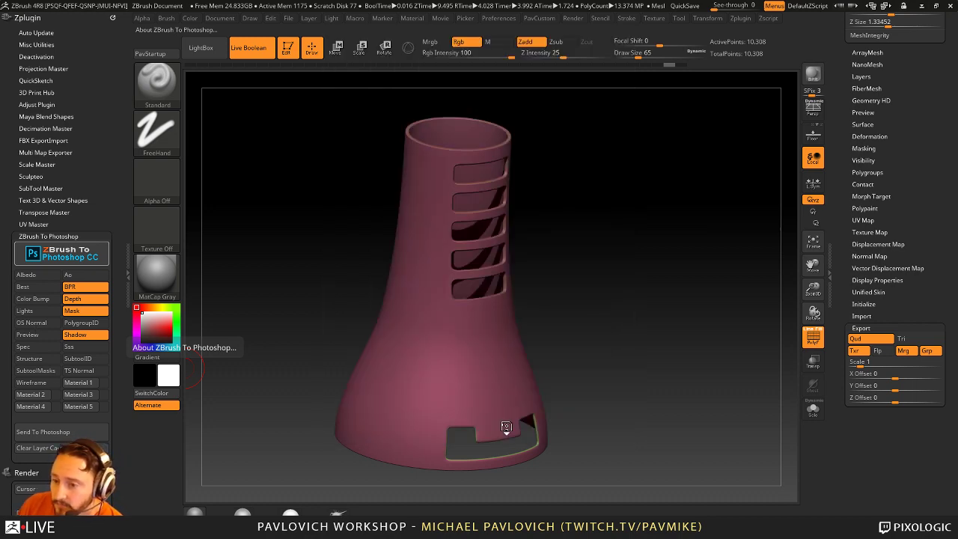
{"action": "left_click", "coordinate": [503, 425]}
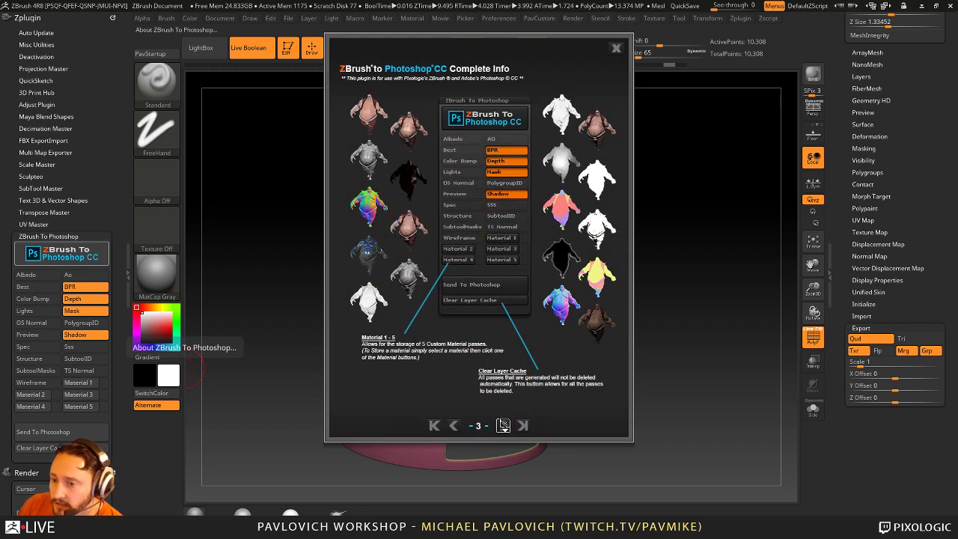
{"action": "left_click", "coordinate": [503, 425]}
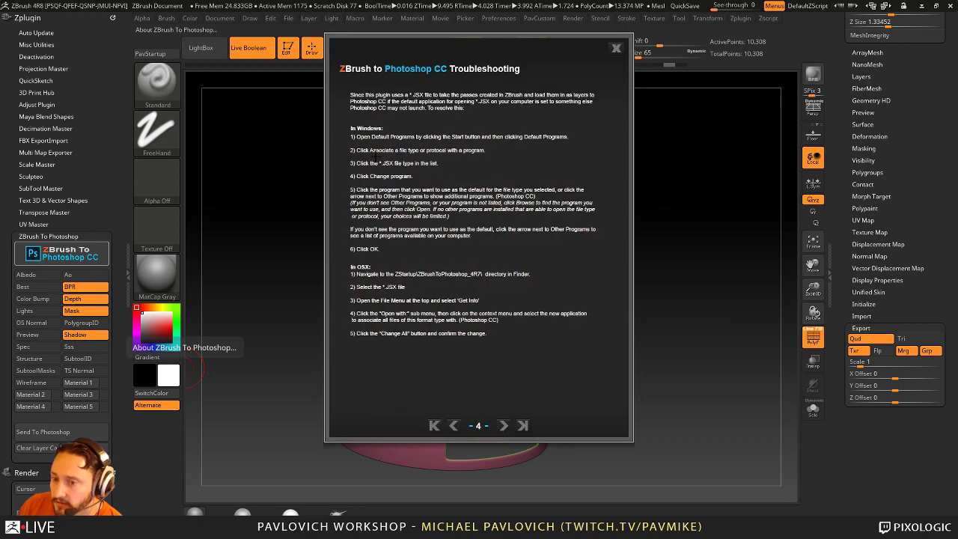
{"action": "left_click", "coordinate": [616, 49]}
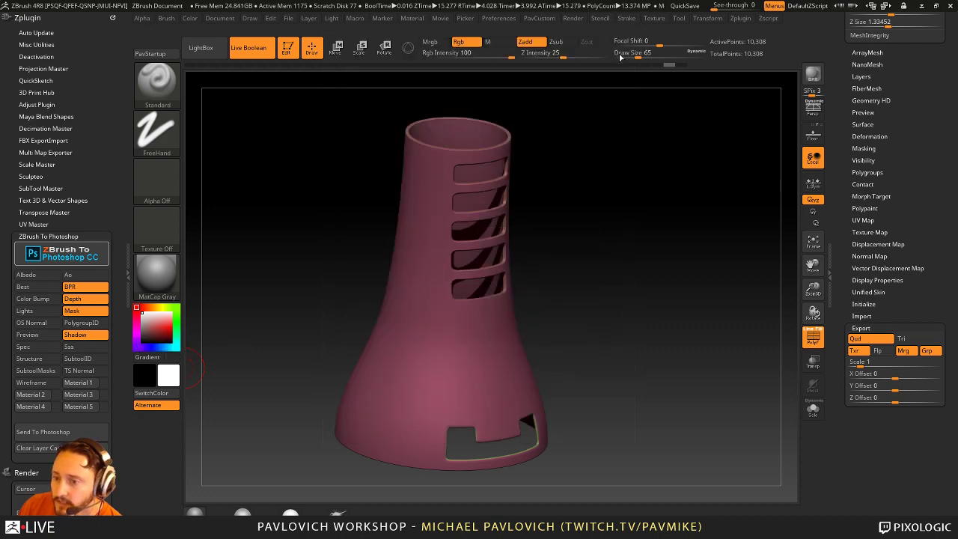
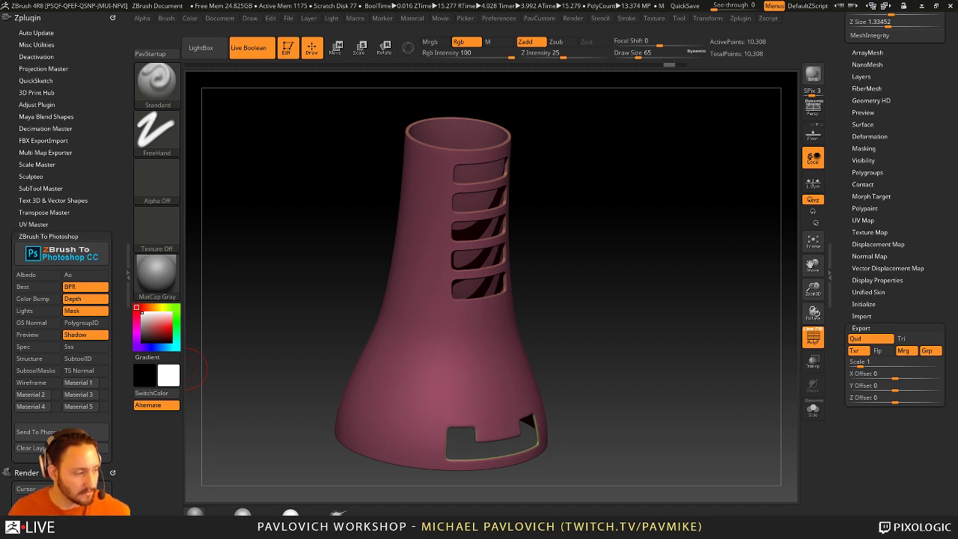
Step: Replace the tube with a new Sphere3D primitive, drawn, editable and centred in view
{"action": "key", "text": "shift+f"}
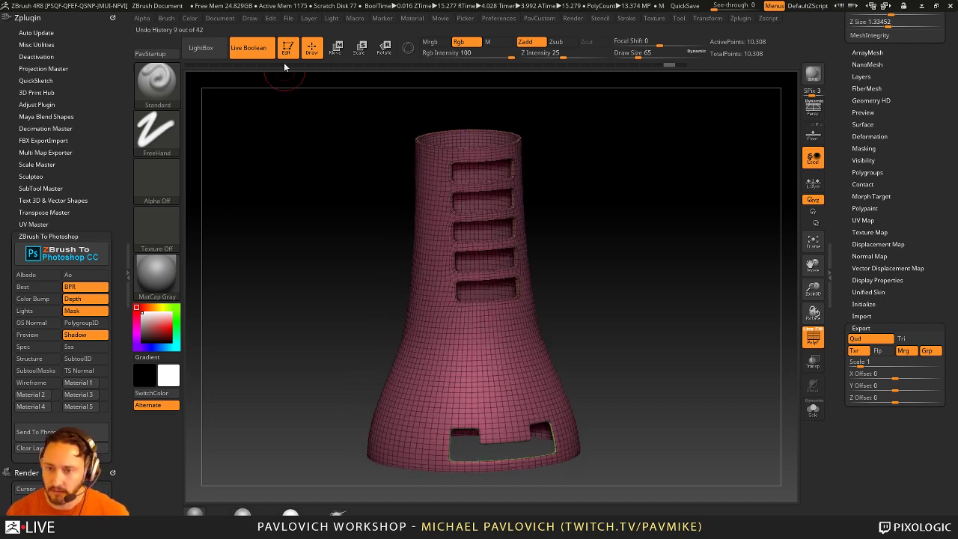
{"action": "scroll", "coordinate": [851, 381], "scroll_direction": "up", "scroll_amount": 5}
{"action": "scroll", "coordinate": [850, 380], "scroll_direction": "up", "scroll_amount": 5}
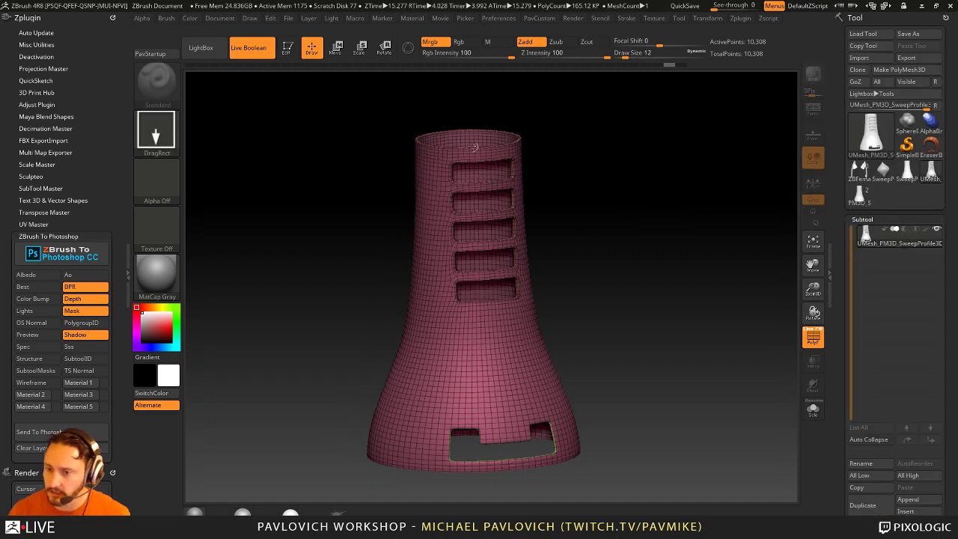
{"action": "left_click", "coordinate": [900, 172]}
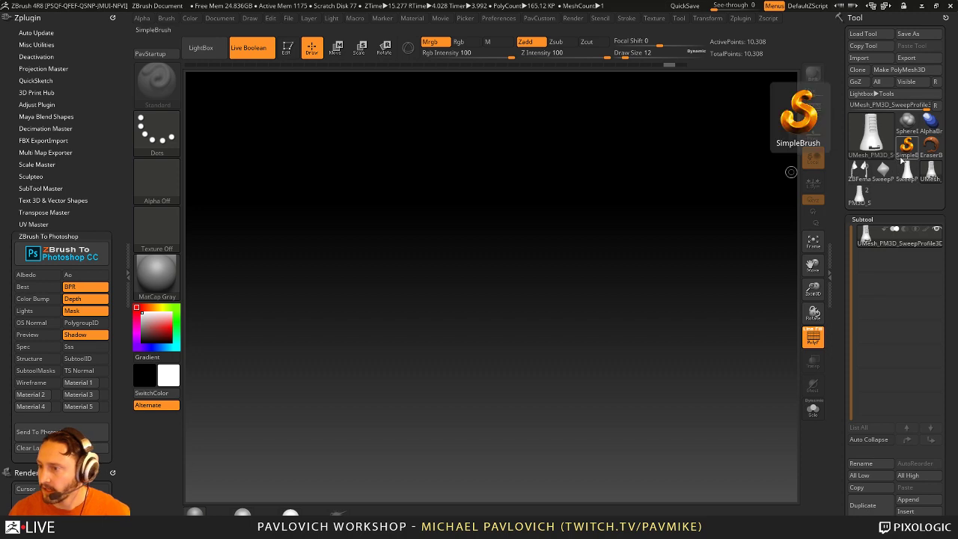
{"action": "left_click", "coordinate": [906, 145]}
{"action": "left_click", "coordinate": [872, 133]}
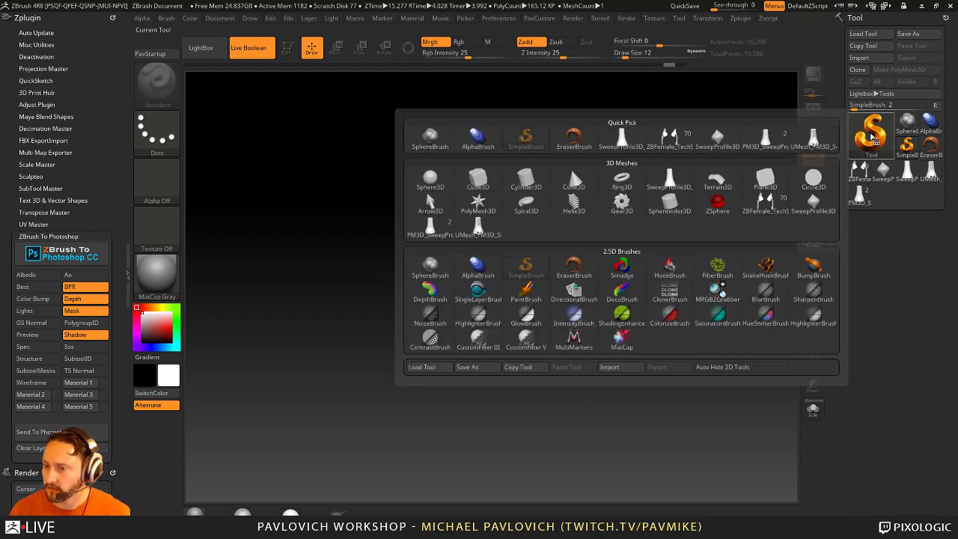
{"action": "left_click", "coordinate": [432, 184]}
{"action": "left_click_drag", "start_coordinate": [322, 333], "coordinate": [404, 333]}
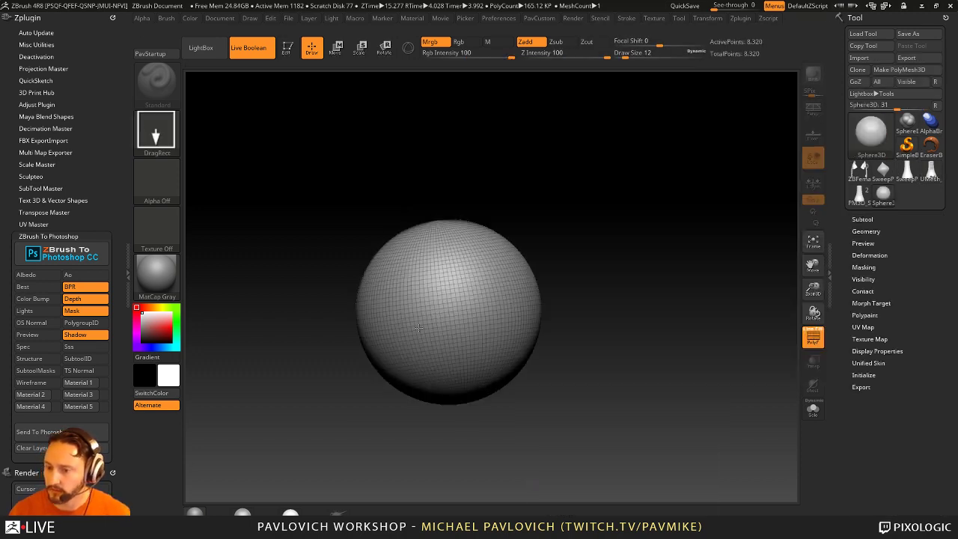
{"action": "key", "text": "t"}
{"action": "key", "text": "f"}
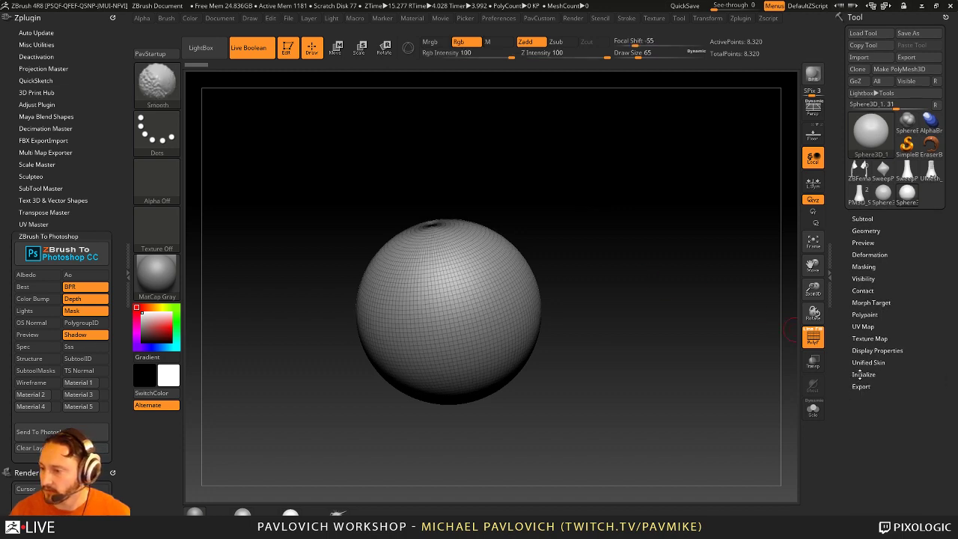
Step: In the sphere's Initialize settings, set Z Size to 100 and Coverage to 360
{"action": "left_click", "coordinate": [862, 375]}
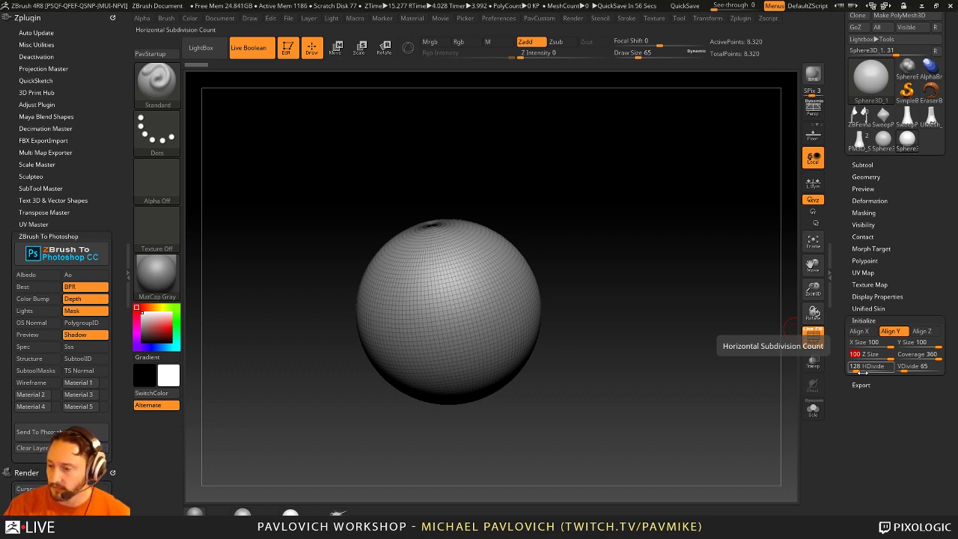
{"action": "type", "text": "12"}
{"action": "key", "text": "Tab"}
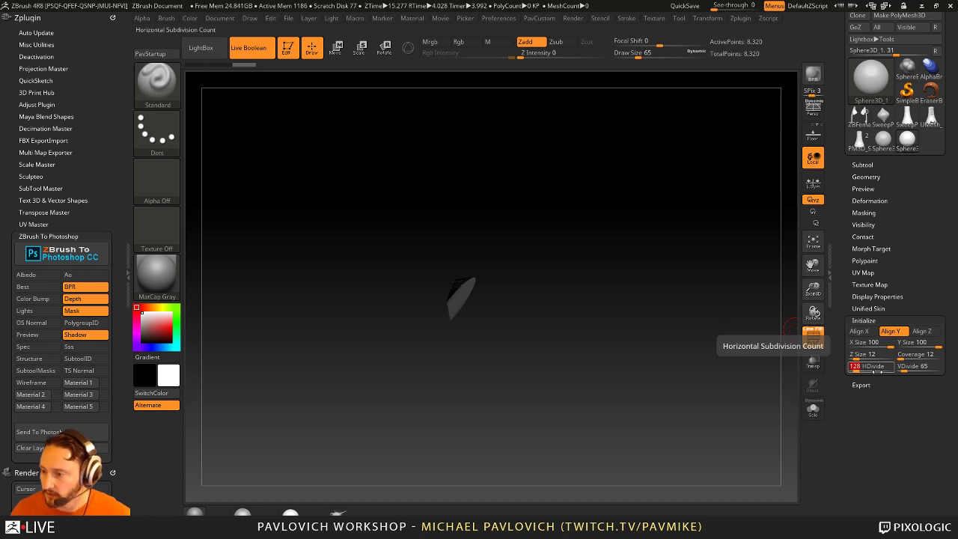
{"action": "left_click", "coordinate": [862, 354]}
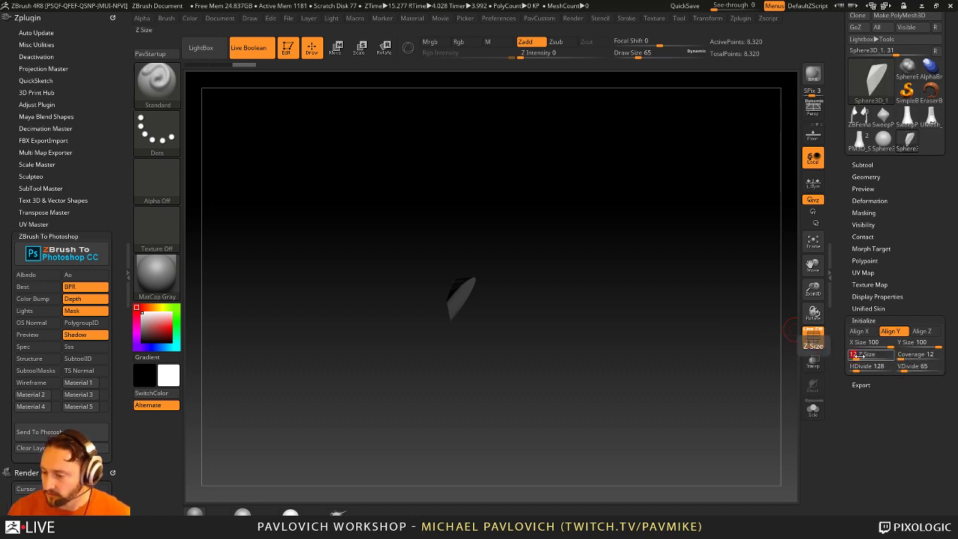
{"action": "type", "text": "100"}
{"action": "key", "text": "Tab"}
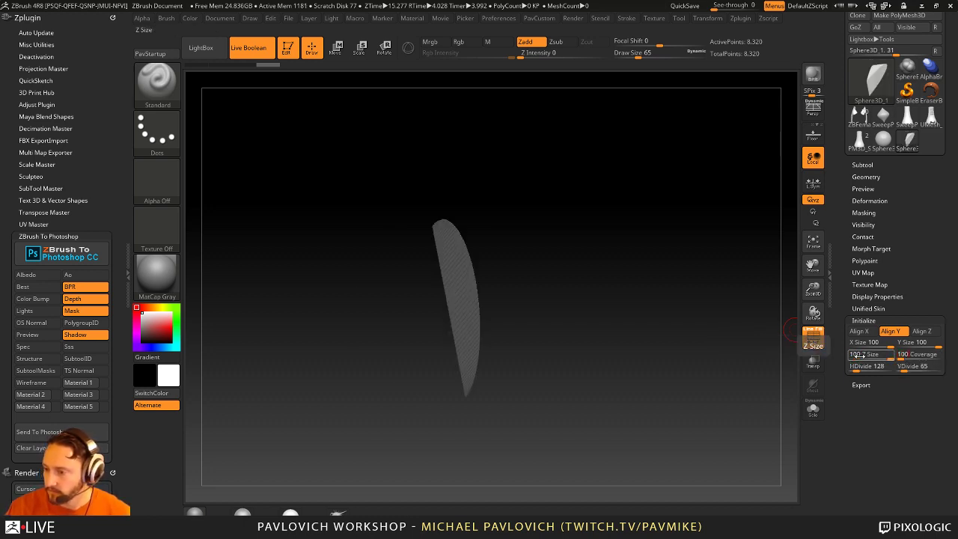
{"action": "type", "text": "100"}
{"action": "key", "text": "Tab"}
{"action": "key", "text": "shift+Tab"}
{"action": "type", "text": "360"}
{"action": "key", "text": "Return"}
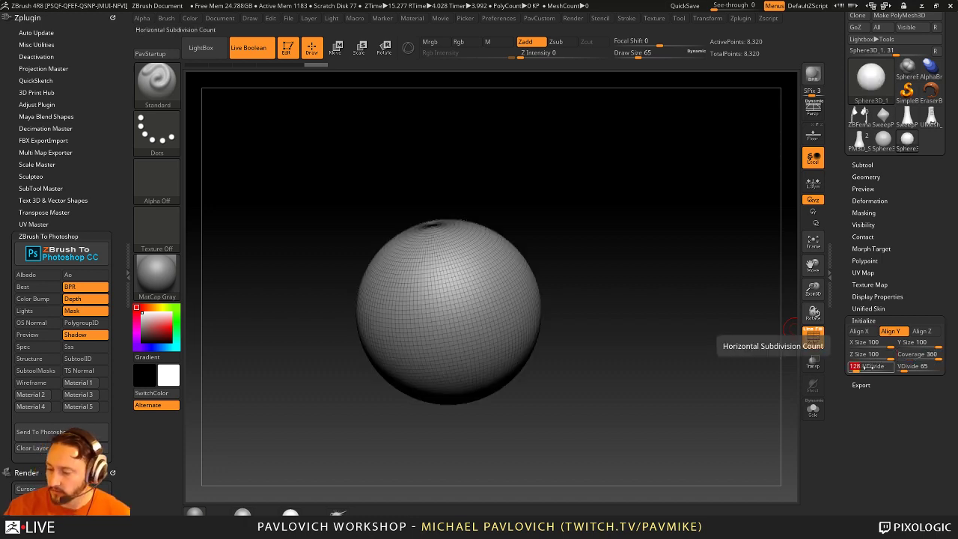
Step: Set the sphere's HDivide and VDivide to 12 each
{"action": "type", "text": "12"}
{"action": "key", "text": "Tab"}
{"action": "type", "text": "12"}
{"action": "key", "text": "Tab"}
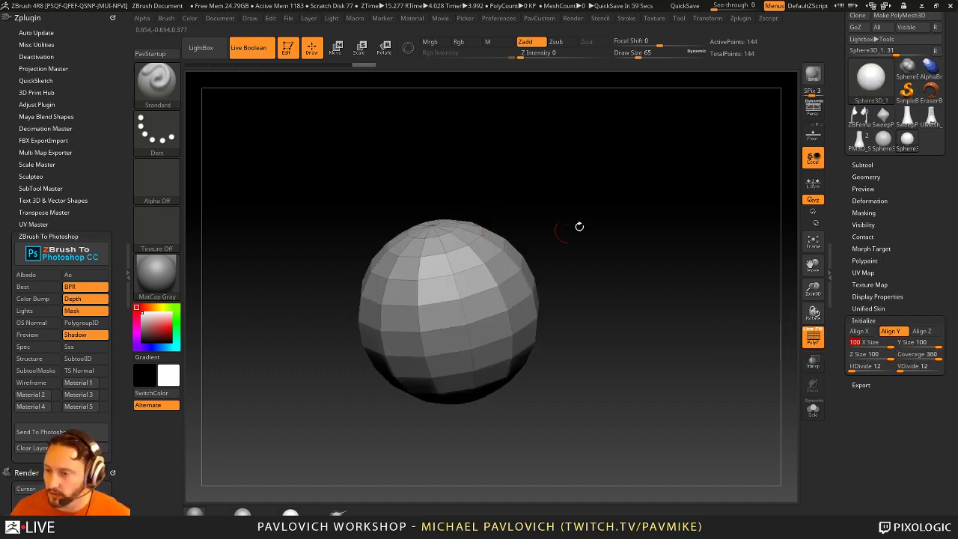
{"action": "scroll", "coordinate": [900, 72], "scroll_direction": "up", "scroll_amount": 2}
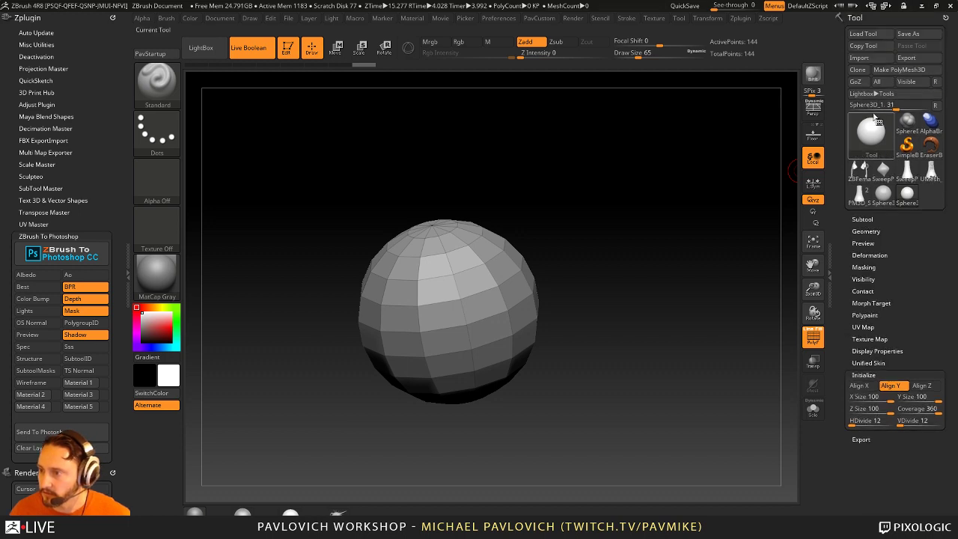
Step: Convert the sphere to a PolyMesh3D and orbit it so its pole faces forward
{"action": "left_click", "coordinate": [900, 69]}
{"action": "left_click_drag", "start_coordinate": [597, 237], "coordinate": [645, 329]}
{"action": "left_click_drag", "start_coordinate": [641, 214], "coordinate": [471, 298]}
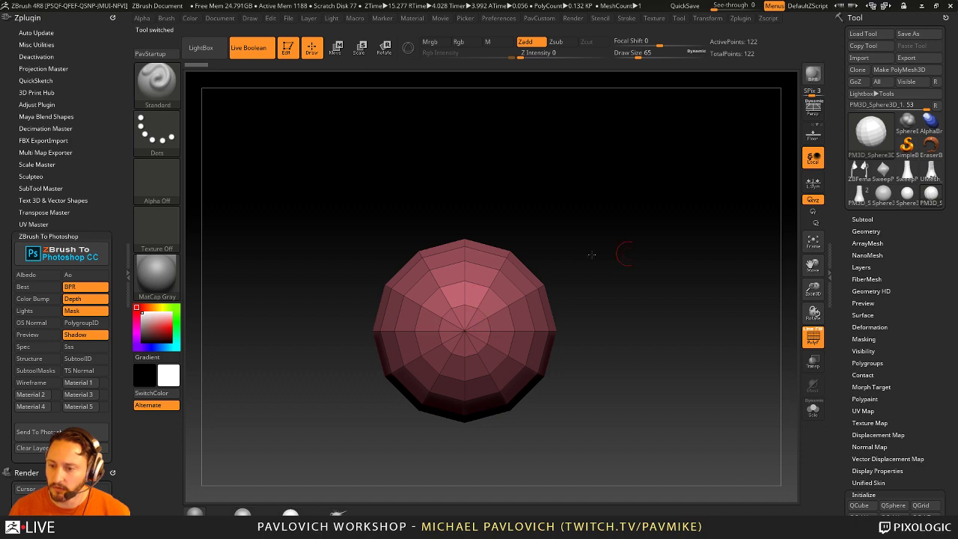
{"action": "left_click_drag", "start_coordinate": [592, 254], "coordinate": [612, 260]}
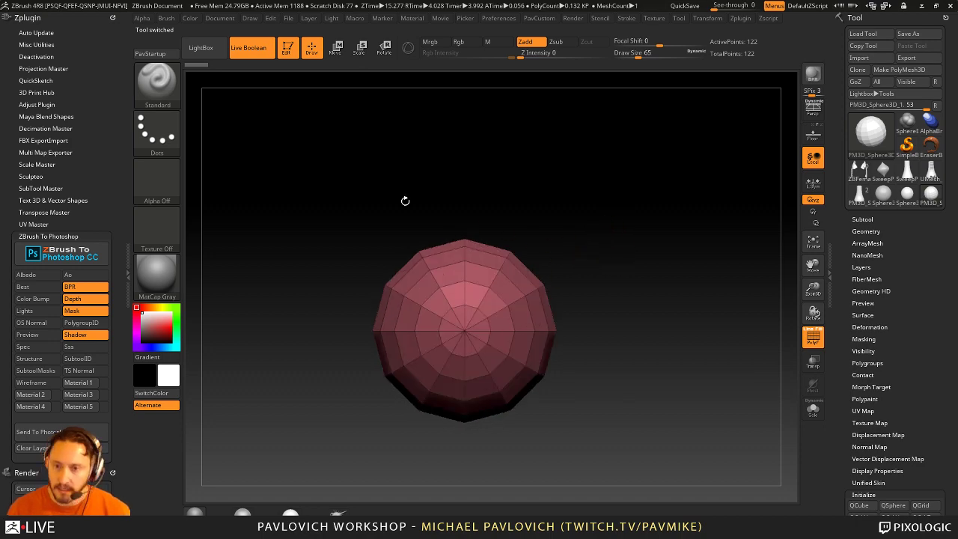
Step: Create a new InsertMesh brush from the sphere via Brush > Create InsertMesh
{"action": "key", "text": "b"}
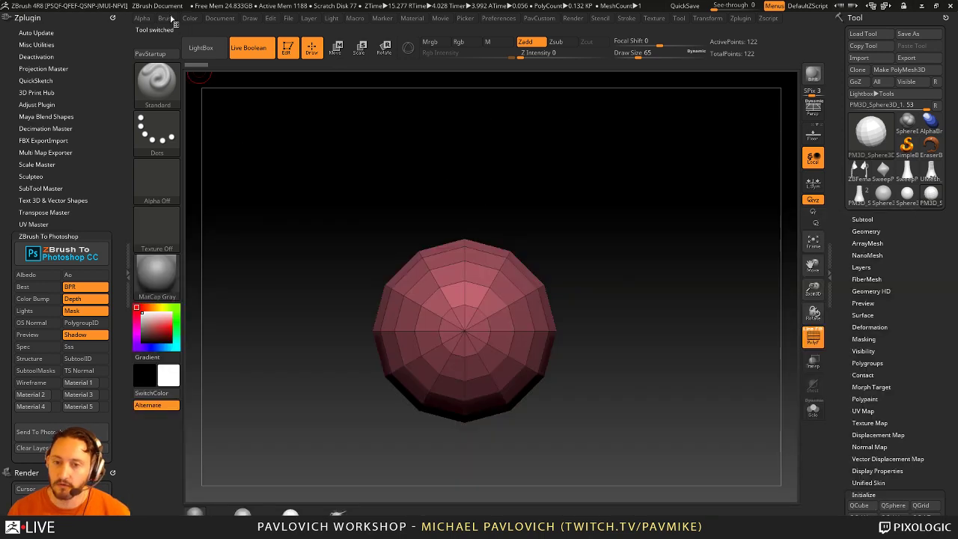
{"action": "left_click", "coordinate": [167, 18]}
{"action": "left_click", "coordinate": [162, 31]}
{"action": "left_click", "coordinate": [28, 219]}
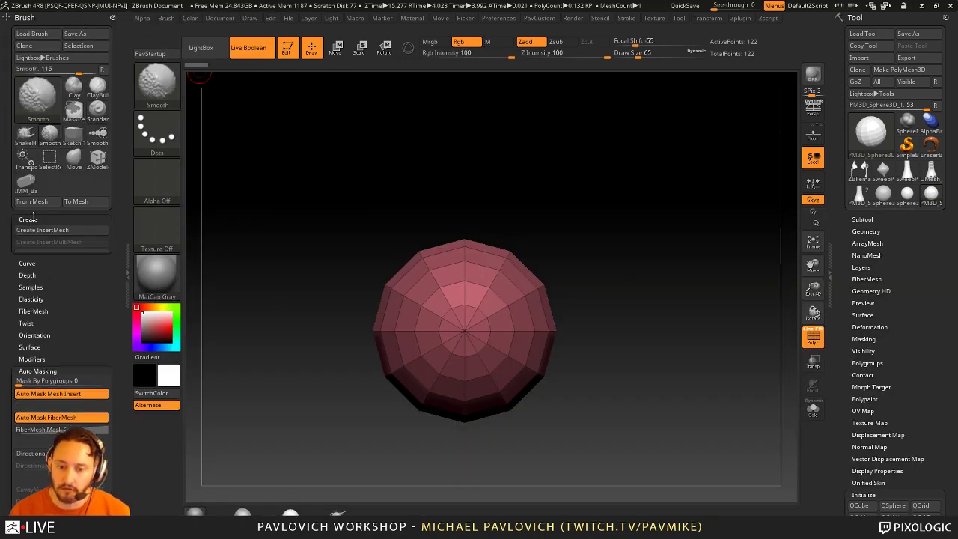
{"action": "left_click", "coordinate": [39, 231]}
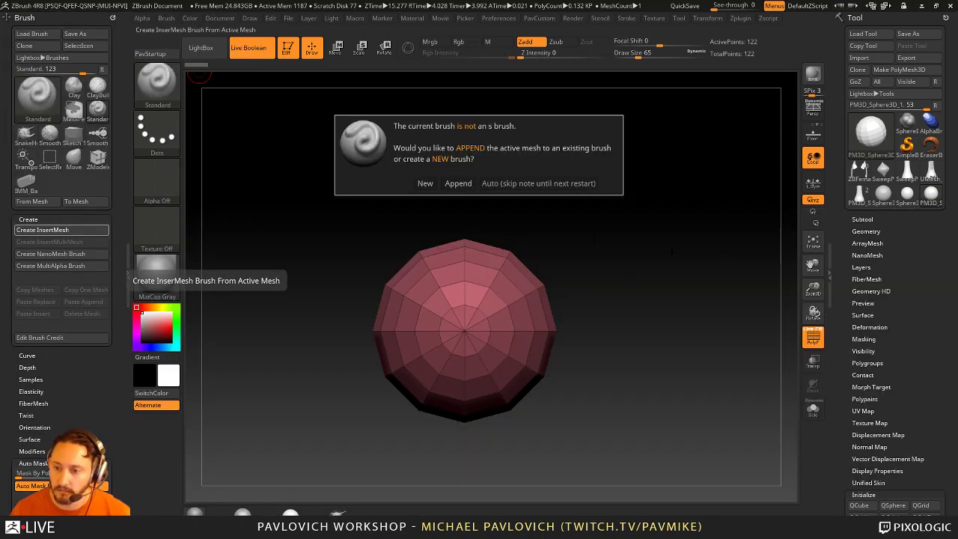
{"action": "left_click", "coordinate": [425, 183]}
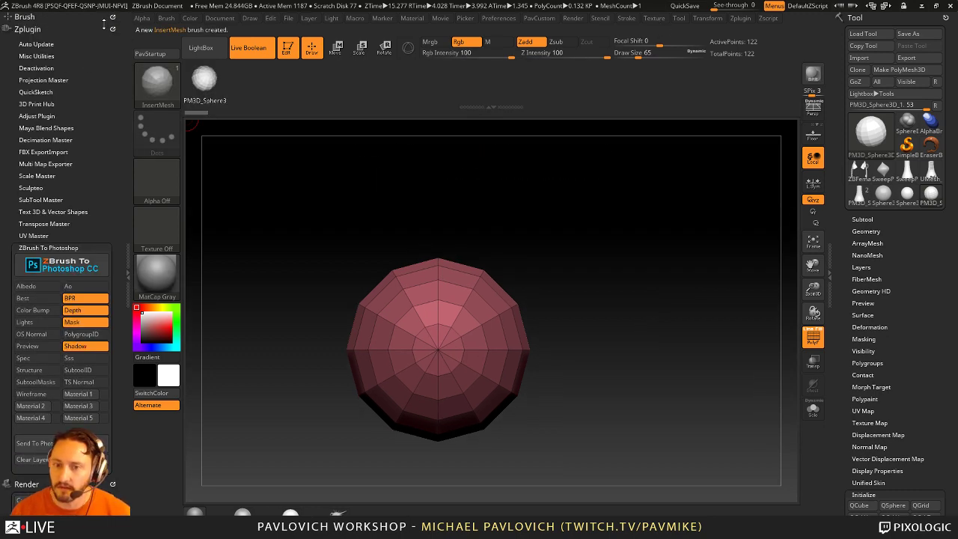
Step: Clear the Brush, Render and plugin palettes from the tray and dock the Stroke palette
{"action": "left_click", "coordinate": [112, 16]}
{"action": "left_click", "coordinate": [30, 352]}
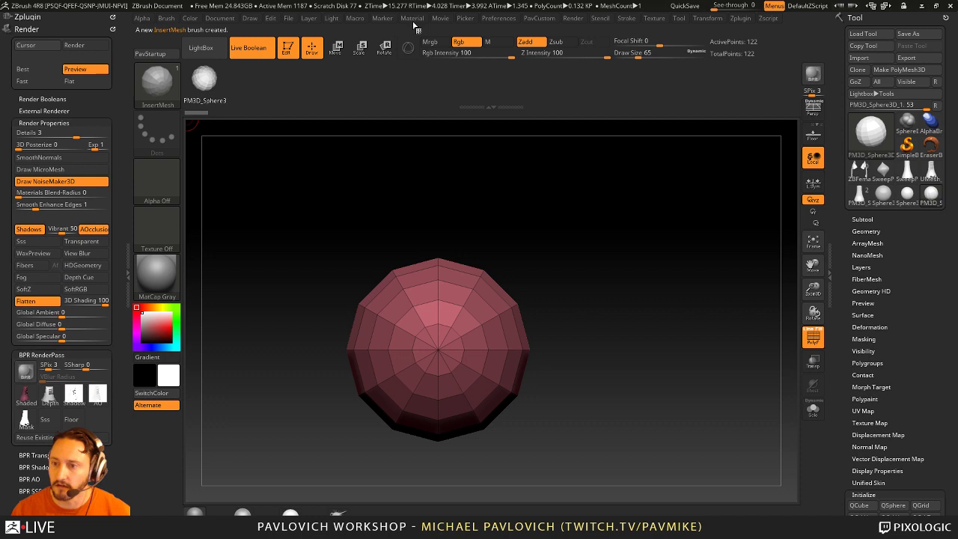
{"action": "left_click", "coordinate": [109, 16]}
{"action": "left_click", "coordinate": [110, 16]}
{"action": "left_click", "coordinate": [112, 16]}
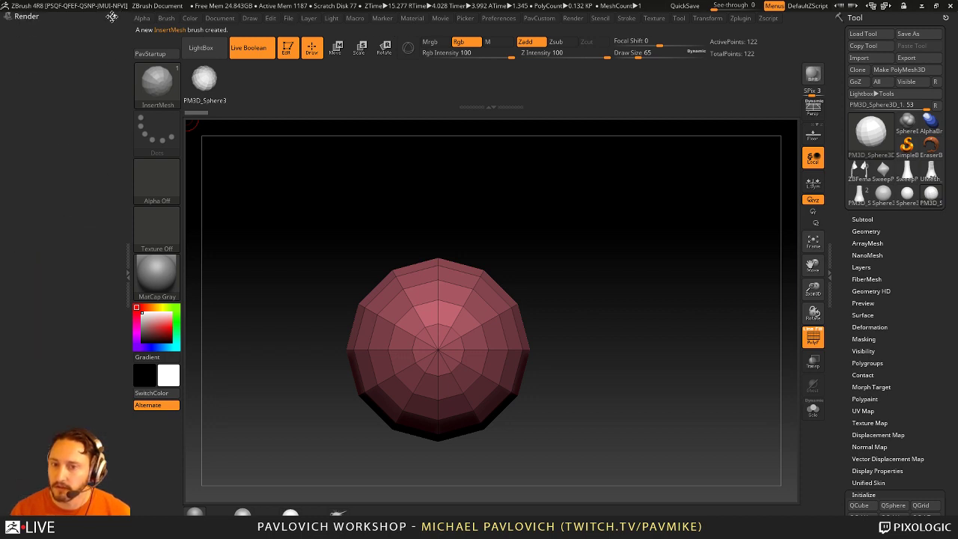
{"action": "left_click", "coordinate": [112, 17]}
{"action": "left_click", "coordinate": [627, 19]}
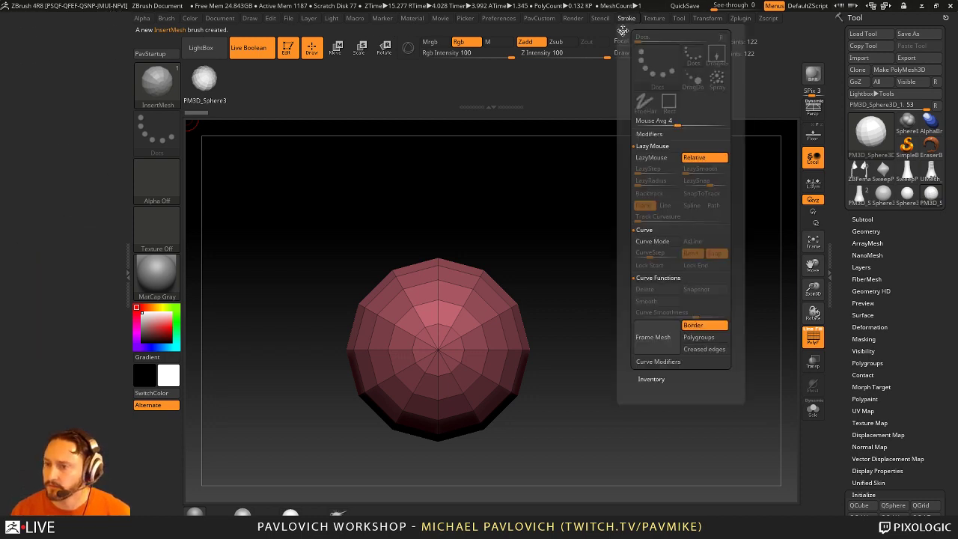
{"action": "left_click", "coordinate": [622, 30]}
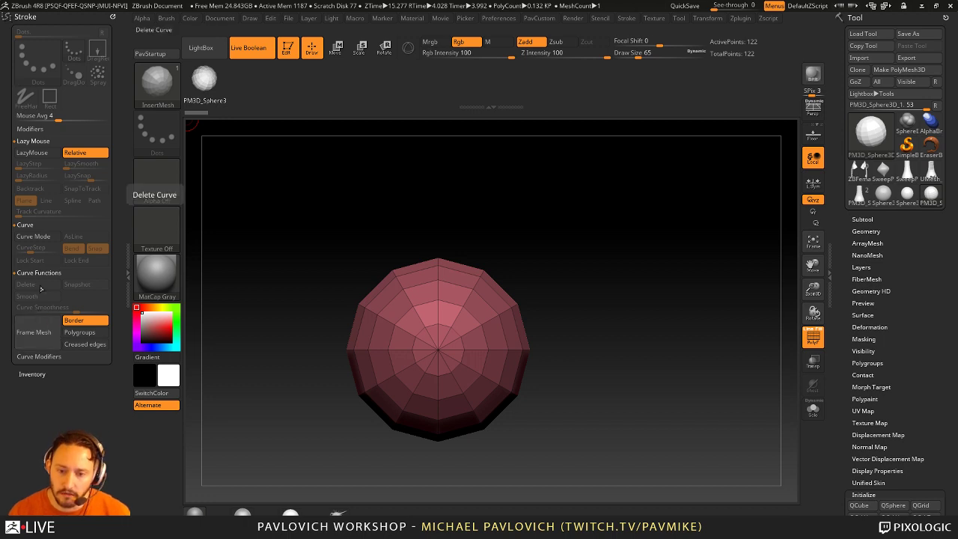
Step: Enable curve mode at draw size 120, draw a bead curve, and adjust CurveStep spacing
{"action": "left_click", "coordinate": [33, 236]}
{"action": "left_click_drag", "start_coordinate": [618, 274], "coordinate": [538, 250], "text": "alt"}
{"action": "left_click_drag", "start_coordinate": [442, 305], "coordinate": [416, 307]}
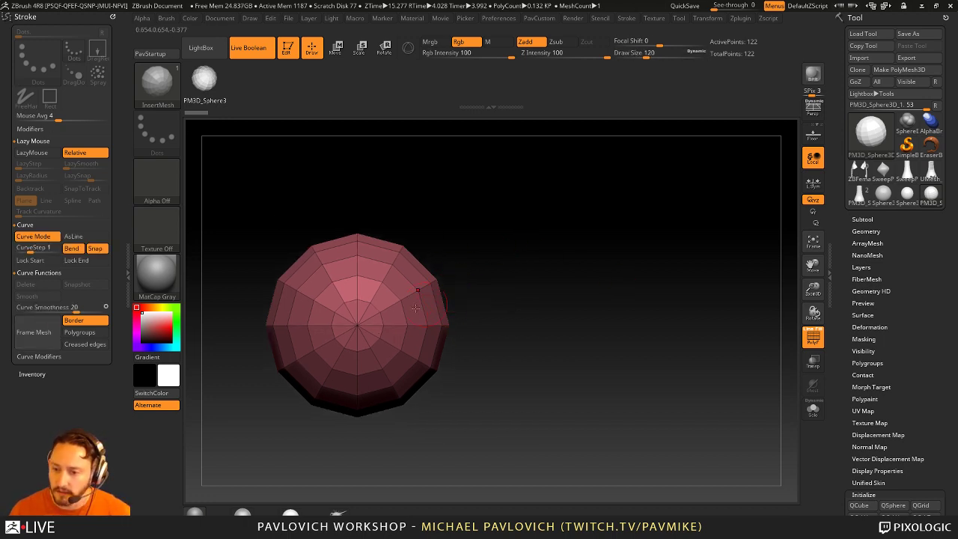
{"action": "mouse_move", "coordinate": [588, 315]}
{"action": "left_mouse_down"}
{"action": "mouse_move", "coordinate": [638, 227]}
{"action": "mouse_move", "coordinate": [642, 199]}
{"action": "left_mouse_up"}
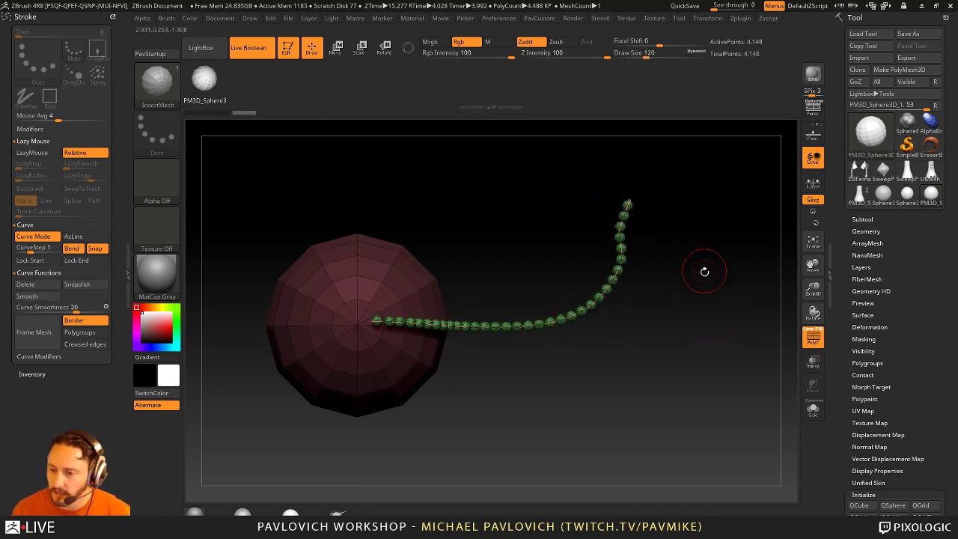
{"action": "left_click", "coordinate": [626, 18]}
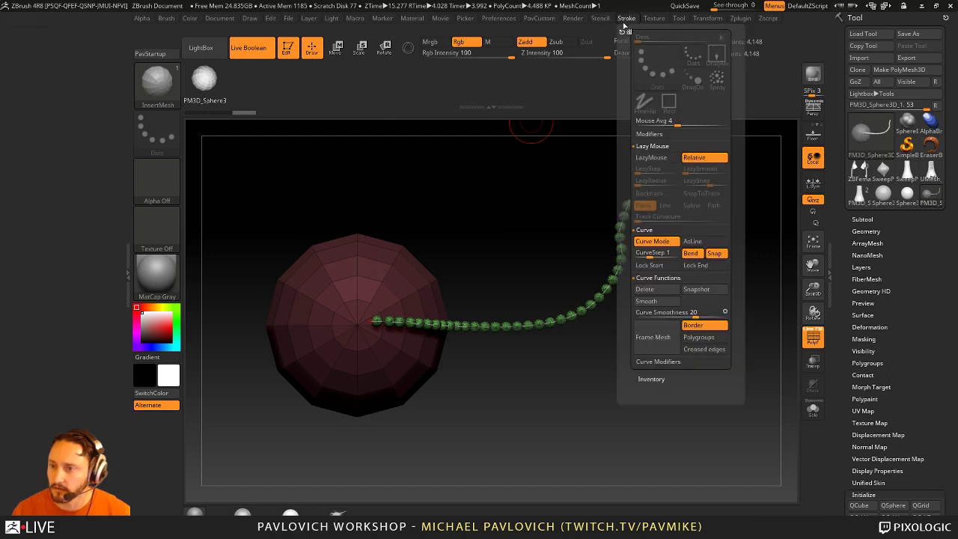
{"action": "left_click", "coordinate": [621, 32]}
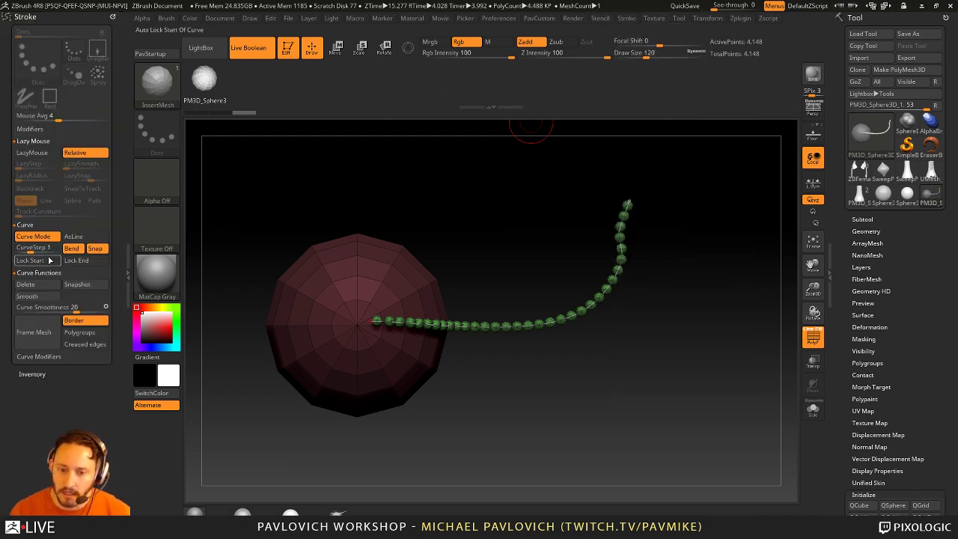
{"action": "left_click_drag", "start_coordinate": [35, 247], "coordinate": [27, 249]}
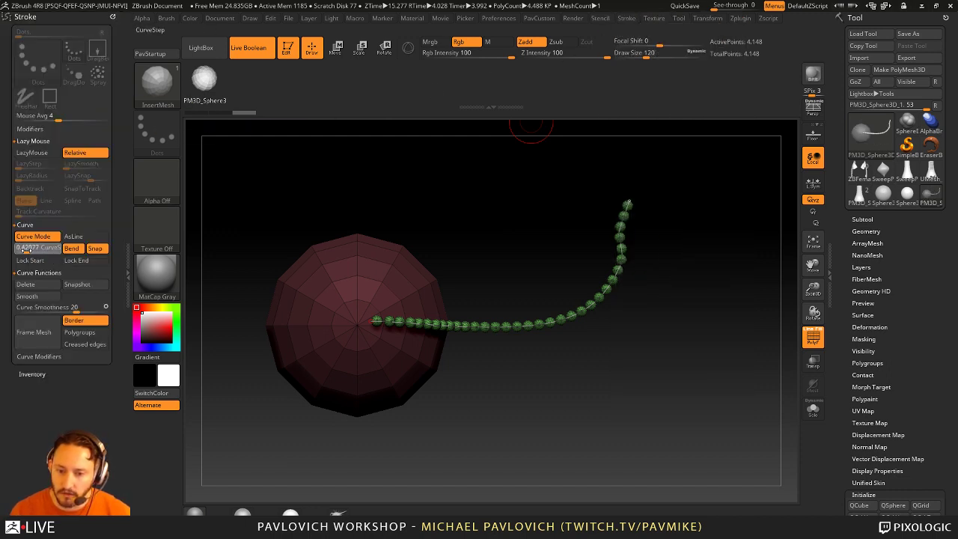
{"action": "mouse_move", "coordinate": [413, 324]}
{"action": "left_mouse_down"}
{"action": "mouse_move", "coordinate": [479, 312]}
{"action": "mouse_move", "coordinate": [543, 318]}
{"action": "left_mouse_up"}
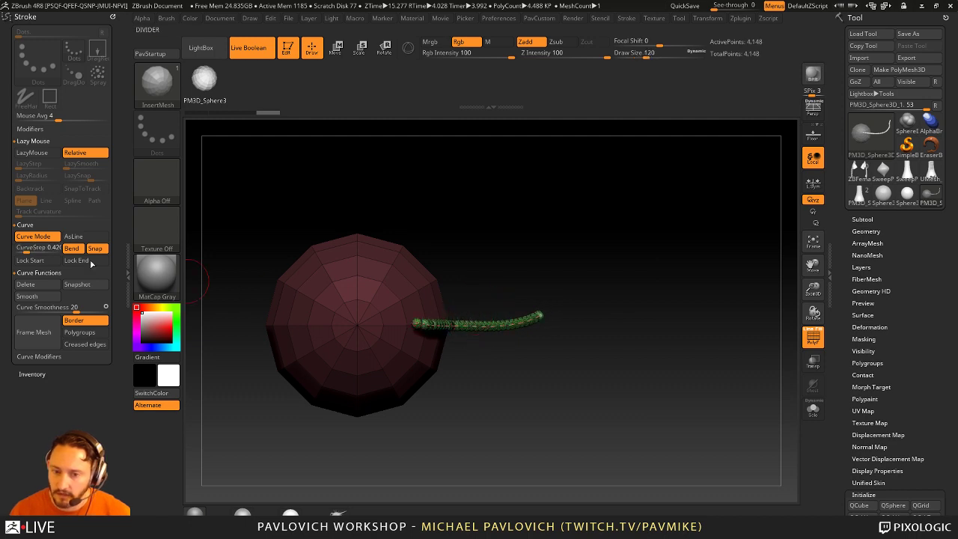
{"action": "left_click_drag", "start_coordinate": [30, 248], "coordinate": [41, 248]}
{"action": "mouse_move", "coordinate": [542, 317]}
{"action": "left_mouse_down"}
{"action": "mouse_move", "coordinate": [550, 284]}
{"action": "mouse_move", "coordinate": [449, 225]}
{"action": "mouse_move", "coordinate": [337, 247]}
{"action": "mouse_move", "coordinate": [406, 282]}
{"action": "left_mouse_up"}
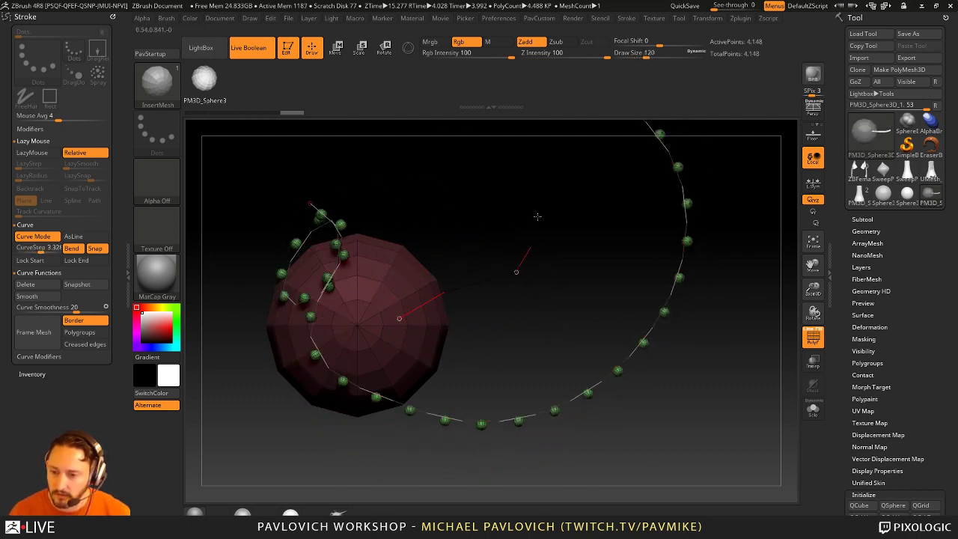
Step: Undo the long bead arc, lower CurveStep, and redraw the bead curve from the sphere
{"action": "key", "text": "ctrl+z"}
{"action": "left_click_drag", "start_coordinate": [37, 248], "coordinate": [31, 250]}
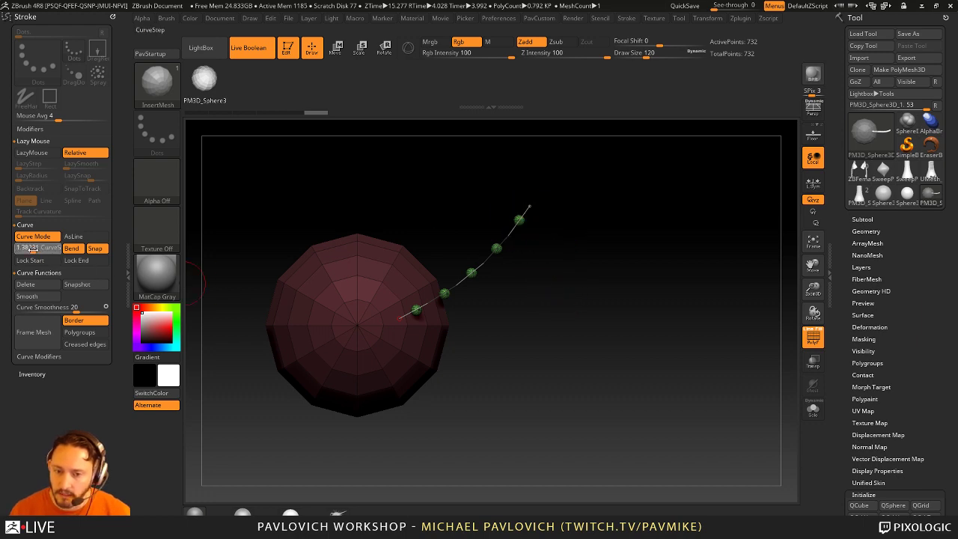
{"action": "left_click_drag", "start_coordinate": [487, 252], "coordinate": [532, 200]}
{"action": "left_click_drag", "start_coordinate": [30, 247], "coordinate": [21, 247]}
{"action": "left_click_drag", "start_coordinate": [609, 361], "coordinate": [672, 227]}
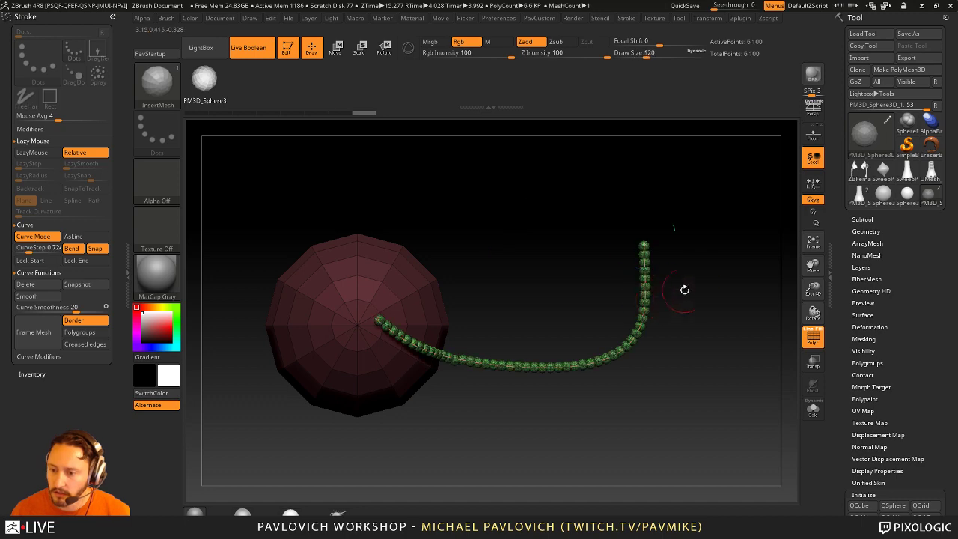
{"action": "left_click_drag", "start_coordinate": [729, 303], "coordinate": [731, 336]}
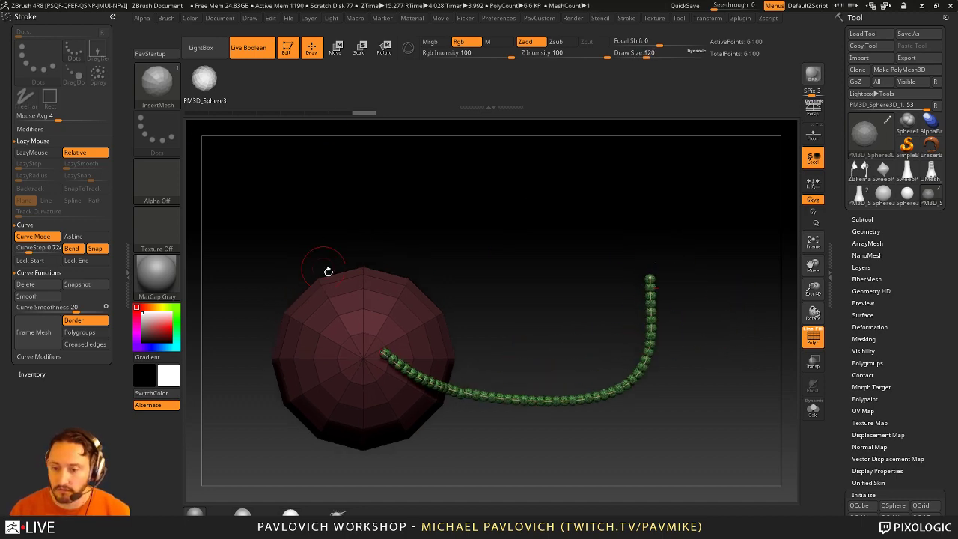
Step: Switch the active tool to the Sphere3D primitive
{"action": "key", "text": "b"}
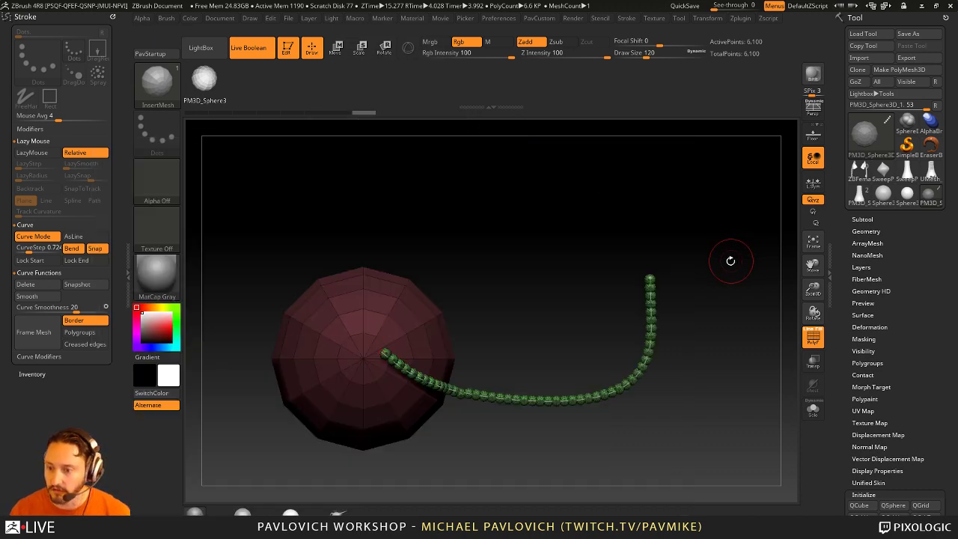
{"action": "left_click_drag", "start_coordinate": [730, 260], "coordinate": [711, 260], "text": "alt"}
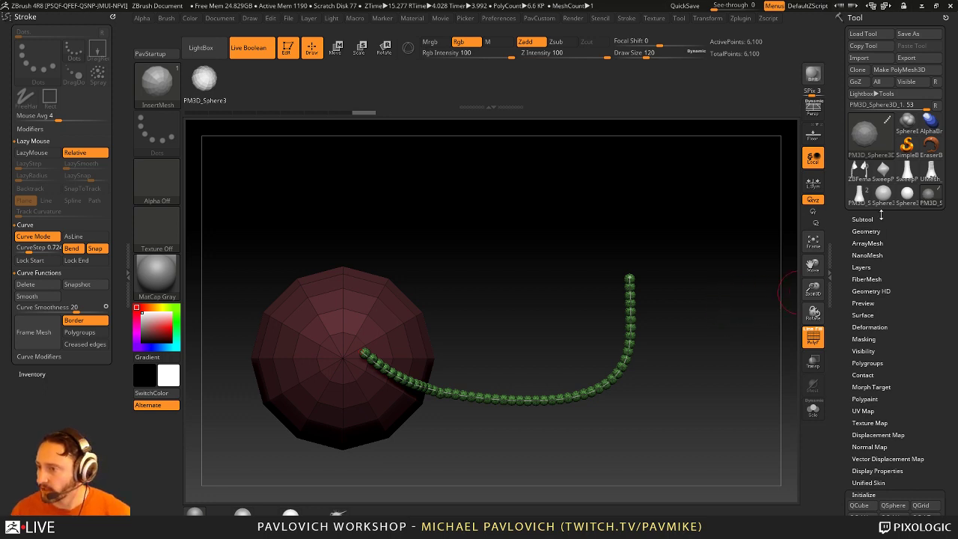
{"action": "left_click", "coordinate": [883, 196]}
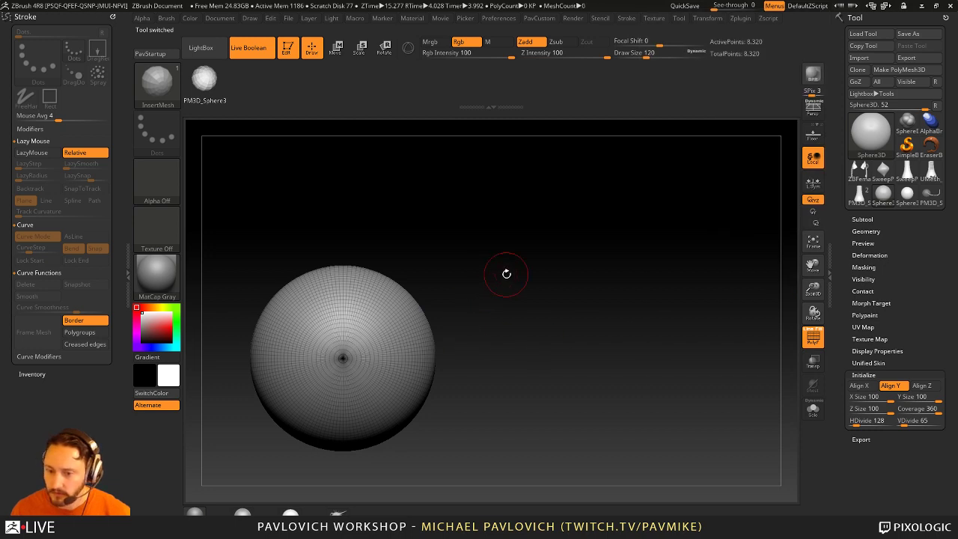
Step: Convert the sphere to a polymesh and slice its top into a new polygroup with SliceCurve
{"action": "left_click_drag", "start_coordinate": [505, 273], "coordinate": [656, 240]}
{"action": "key", "text": "ctrl+shift+p"}
{"action": "key", "text": "ctrl+shift"}
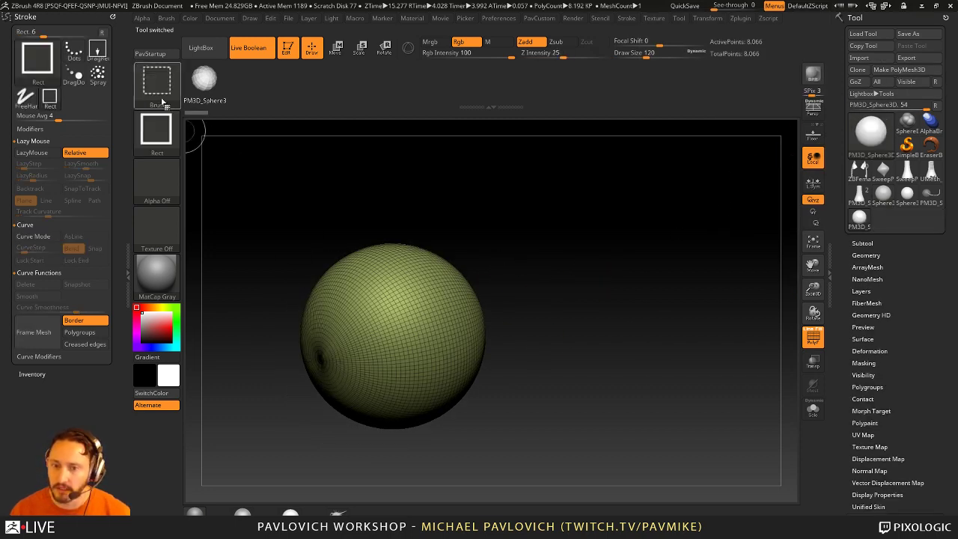
{"action": "left_click", "coordinate": [163, 101]}
{"action": "left_click", "coordinate": [601, 138]}
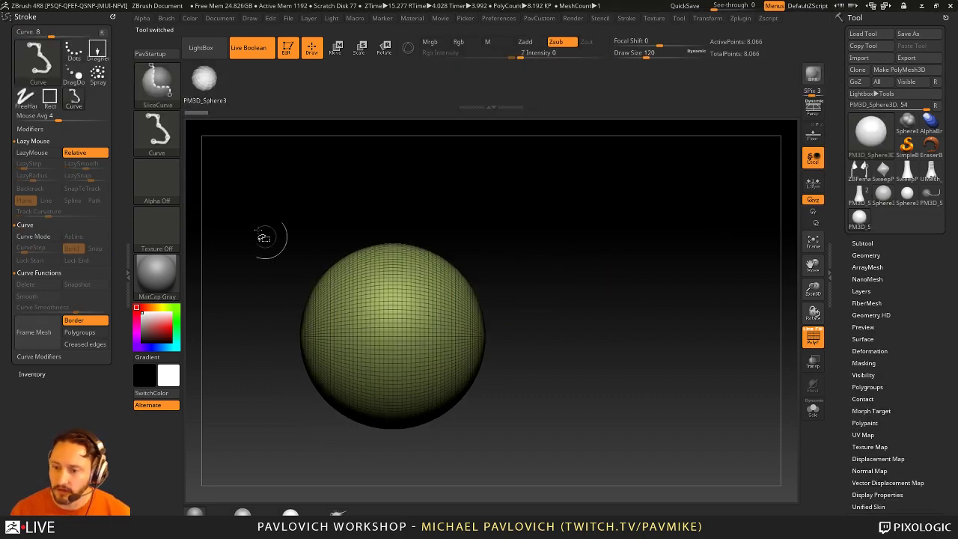
{"action": "mouse_move", "coordinate": [250, 196]}
{"action": "left_mouse_down", "text": "ctrl+shift"}
{"action": "mouse_move", "coordinate": [342, 299]}
{"action": "mouse_move", "coordinate": [576, 343]}
{"action": "left_mouse_up", "text": "ctrl+shift"}
Step: Isolate and inspect the pink top polygroup, discarding a stray curve along its border
{"action": "left_click_drag", "start_coordinate": [642, 226], "coordinate": [514, 269]}
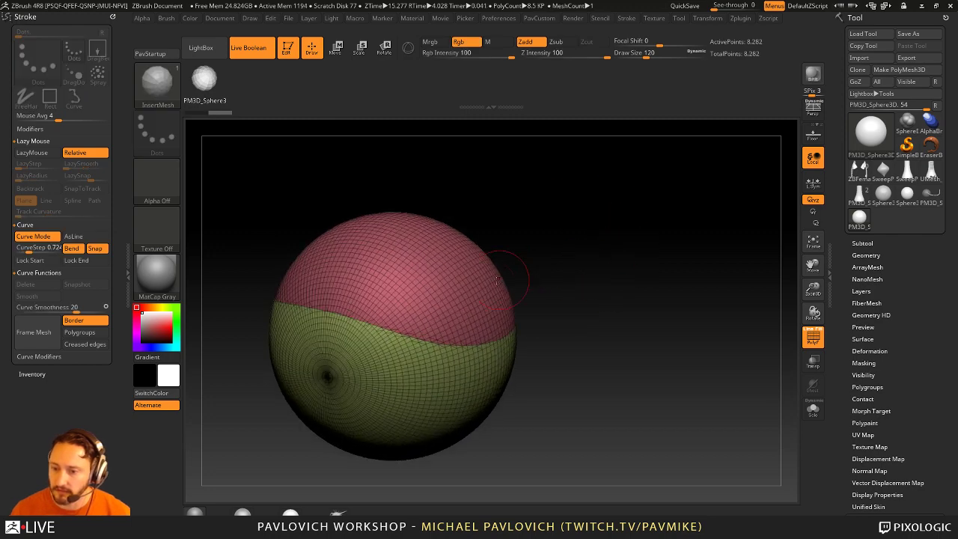
{"action": "left_click", "coordinate": [513, 270], "text": "ctrl+shift"}
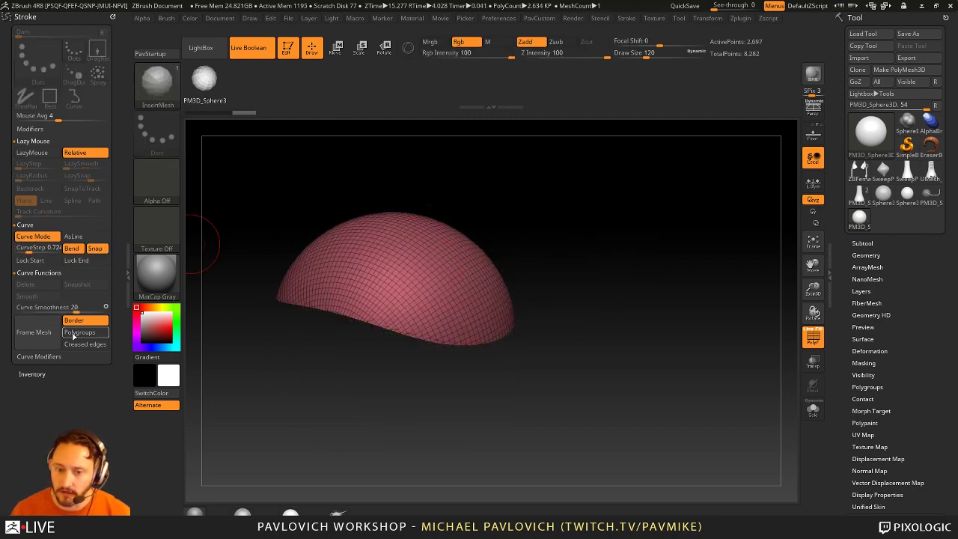
{"action": "left_click", "coordinate": [636, 289], "text": "ctrl+shift"}
{"action": "mouse_move", "coordinate": [636, 290]}
{"action": "left_mouse_down"}
{"action": "mouse_move", "coordinate": [618, 277]}
{"action": "mouse_move", "coordinate": [588, 295]}
{"action": "left_mouse_up"}
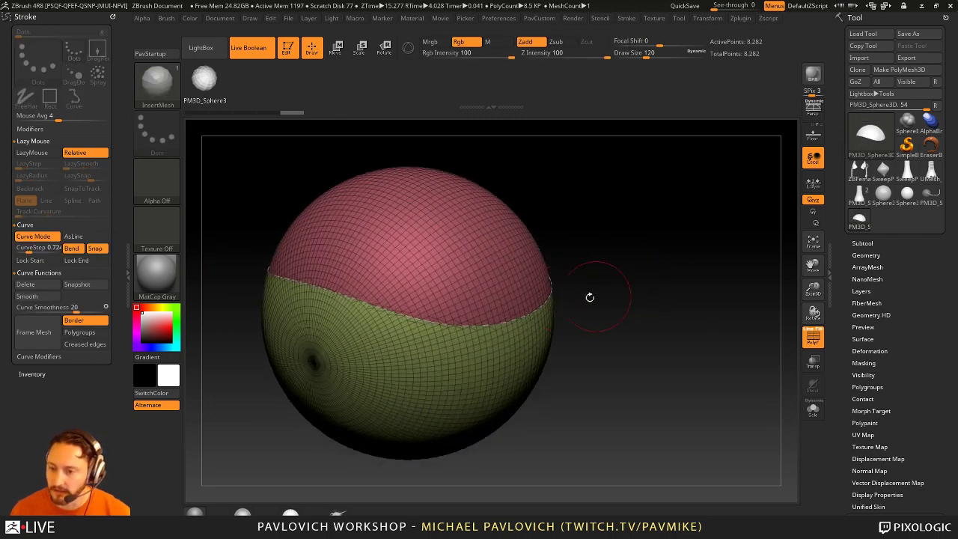
{"action": "mouse_move", "coordinate": [554, 258]}
{"action": "left_mouse_down", "text": "ctrl+shift"}
{"action": "mouse_move", "coordinate": [533, 316]}
{"action": "mouse_move", "coordinate": [369, 307]}
{"action": "left_mouse_up", "text": "ctrl+shift"}
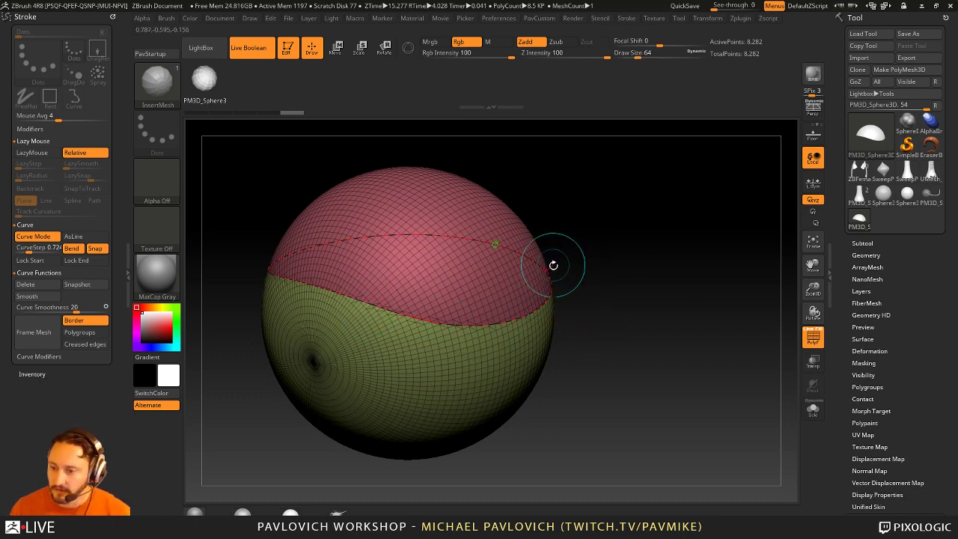
{"action": "left_click", "coordinate": [447, 242]}
{"action": "scroll", "coordinate": [870, 327], "scroll_direction": "down", "scroll_amount": 3}
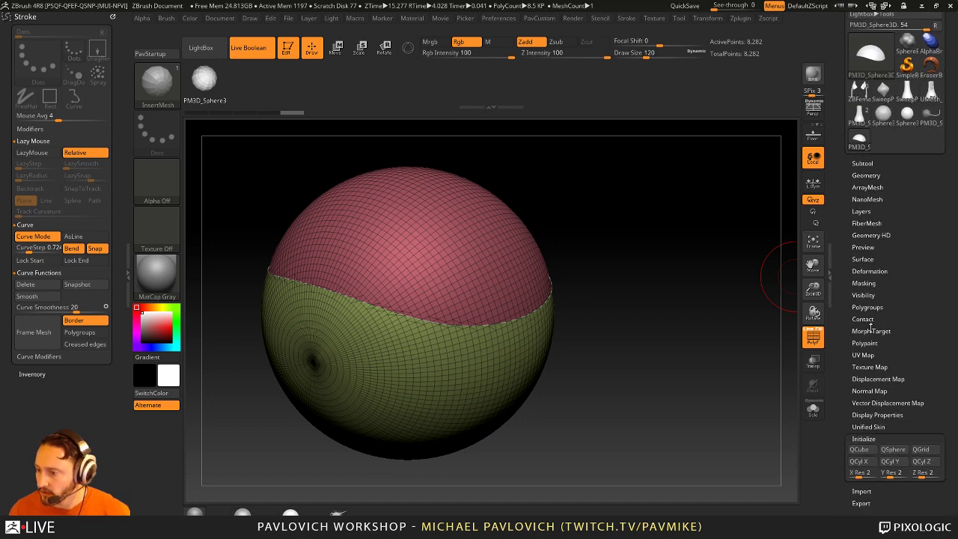
Step: Expand Tool > Geometry and scroll down to the ZRemesher options
{"action": "left_click", "coordinate": [865, 175]}
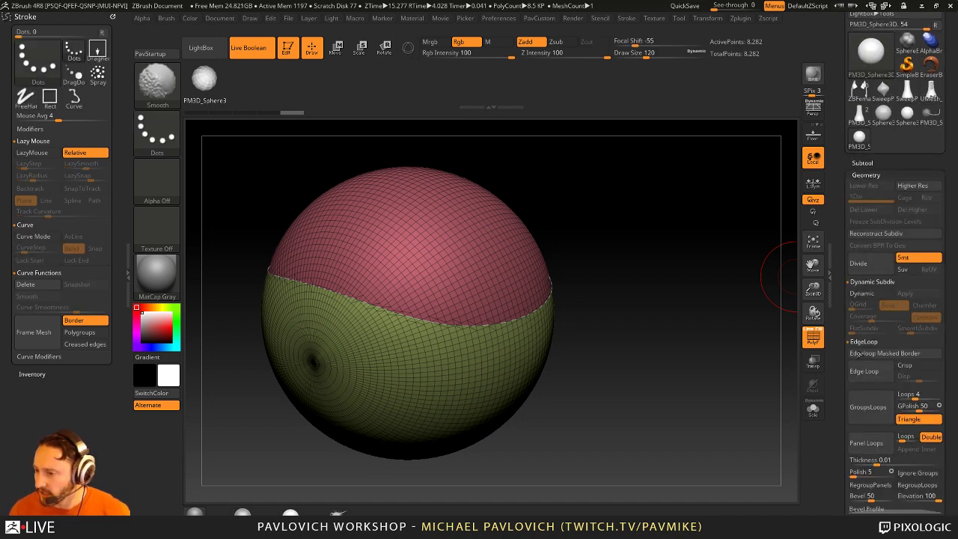
{"action": "scroll", "coordinate": [839, 329], "scroll_direction": "down", "scroll_amount": 8}
{"action": "scroll", "coordinate": [839, 329], "scroll_direction": "down", "scroll_amount": 2}
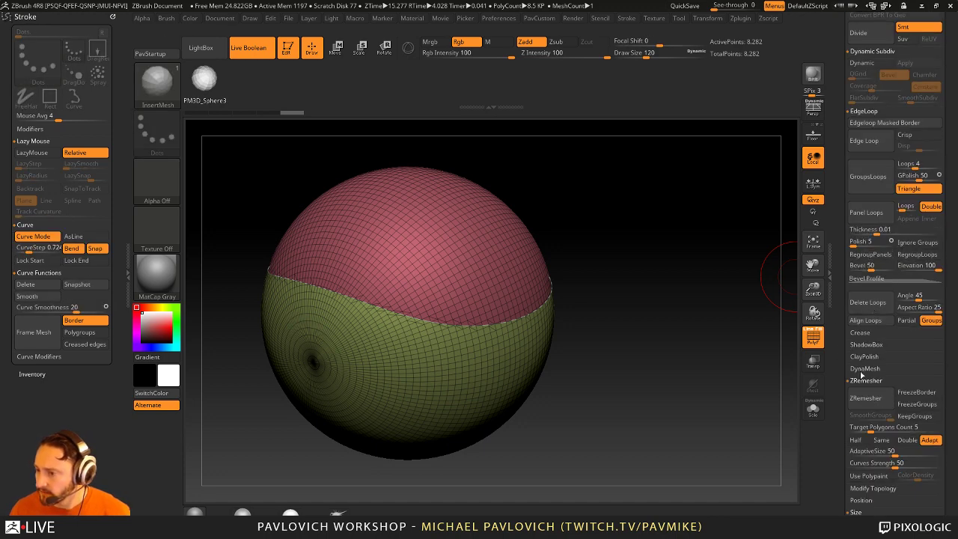
{"action": "scroll", "coordinate": [845, 397], "scroll_direction": "down", "scroll_amount": 3}
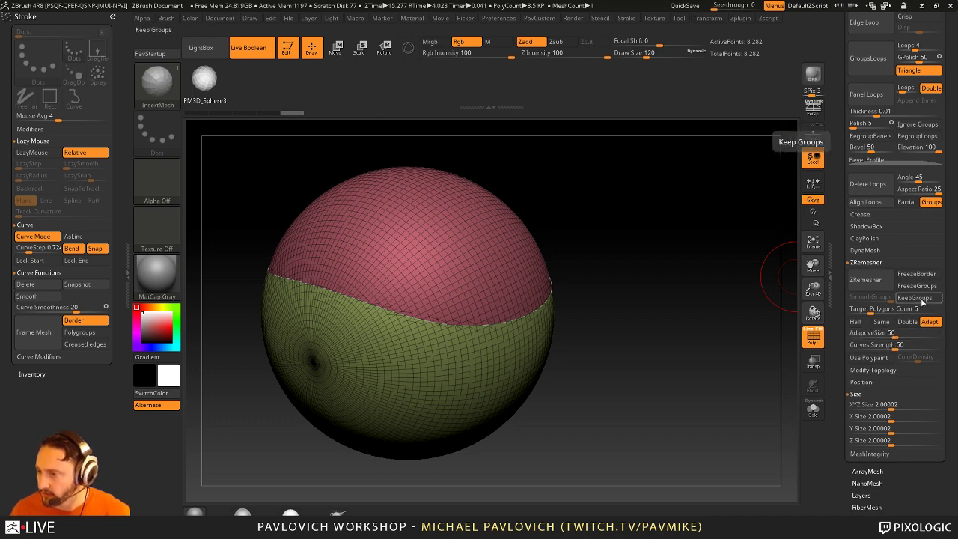
Step: Insert beads along the pink-green polygroup border and shrink them to Draw Size 49
{"action": "left_click_drag", "start_coordinate": [701, 284], "coordinate": [677, 293]}
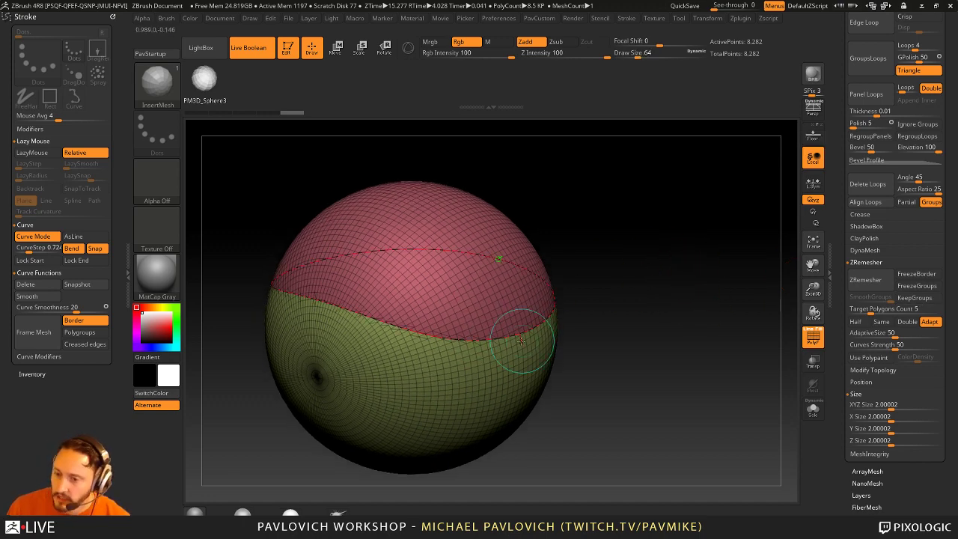
{"action": "left_click_drag", "start_coordinate": [520, 340], "coordinate": [655, 322]}
{"action": "key", "text": "s"}
{"action": "left_click", "coordinate": [629, 313]}
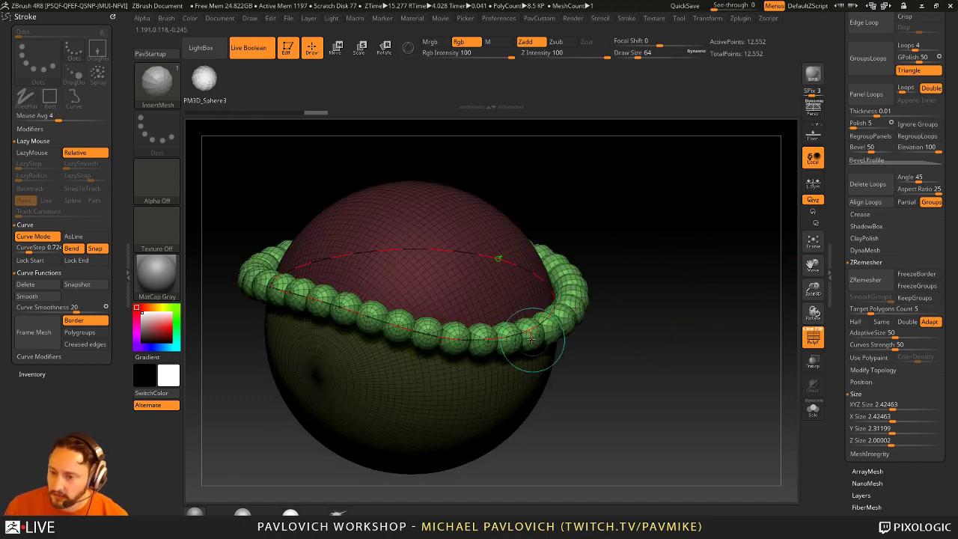
{"action": "left_click", "coordinate": [524, 331]}
{"action": "key", "text": "s"}
{"action": "left_click", "coordinate": [608, 330]}
{"action": "left_click", "coordinate": [524, 322]}
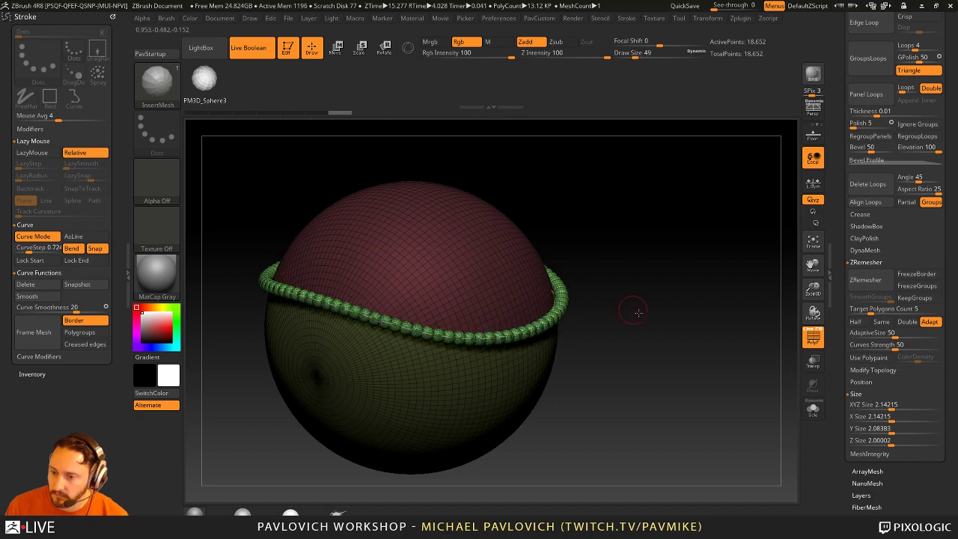
{"action": "mouse_move", "coordinate": [636, 310]}
{"action": "left_mouse_down"}
{"action": "mouse_move", "coordinate": [567, 320]}
{"action": "mouse_move", "coordinate": [577, 331]}
{"action": "mouse_move", "coordinate": [548, 317]}
{"action": "left_mouse_up"}
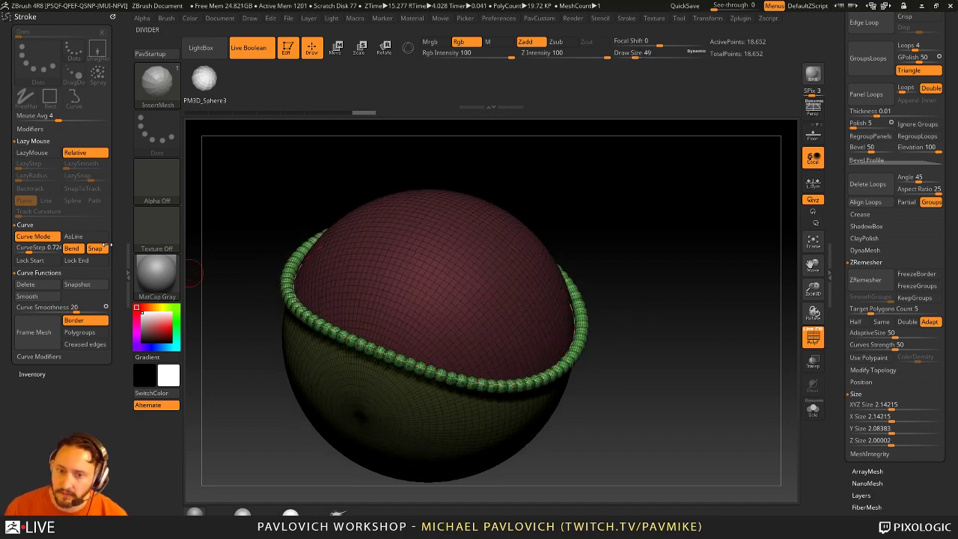
Step: Dock the Brush palette and set the Depth Imbed value to 0
{"action": "left_click", "coordinate": [167, 20]}
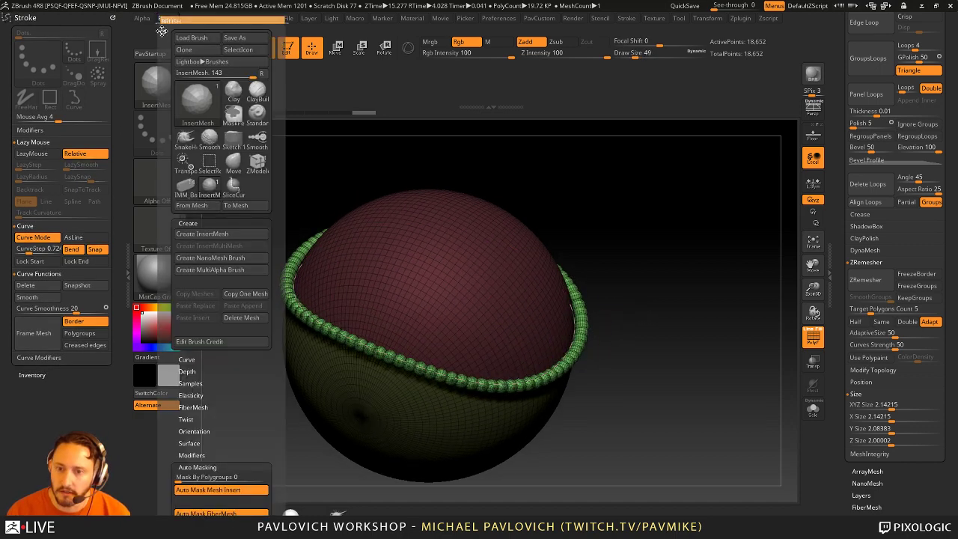
{"action": "left_click", "coordinate": [161, 29]}
{"action": "left_click", "coordinate": [27, 355]}
{"action": "left_click", "coordinate": [27, 355]}
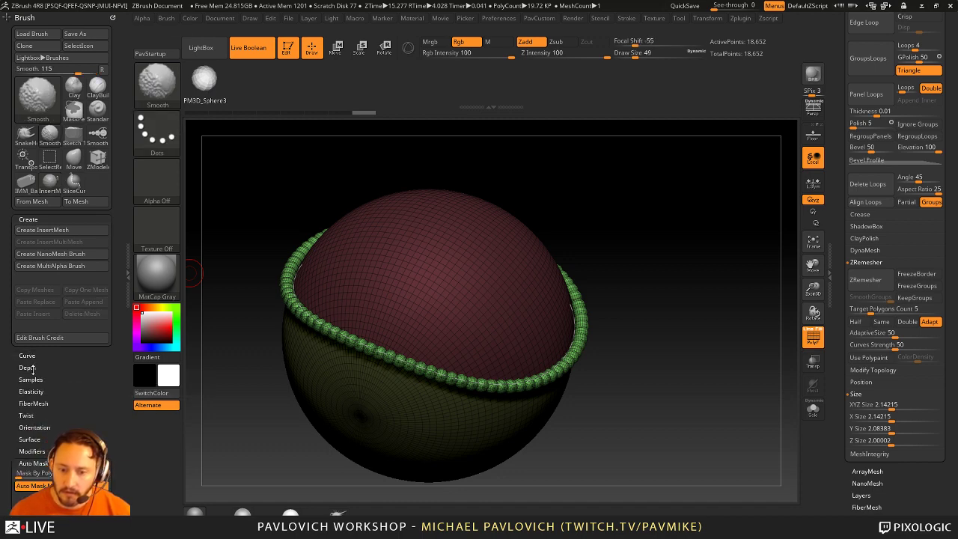
{"action": "left_click", "coordinate": [28, 368]}
{"action": "left_click_drag", "start_coordinate": [35, 378], "coordinate": [37, 397]}
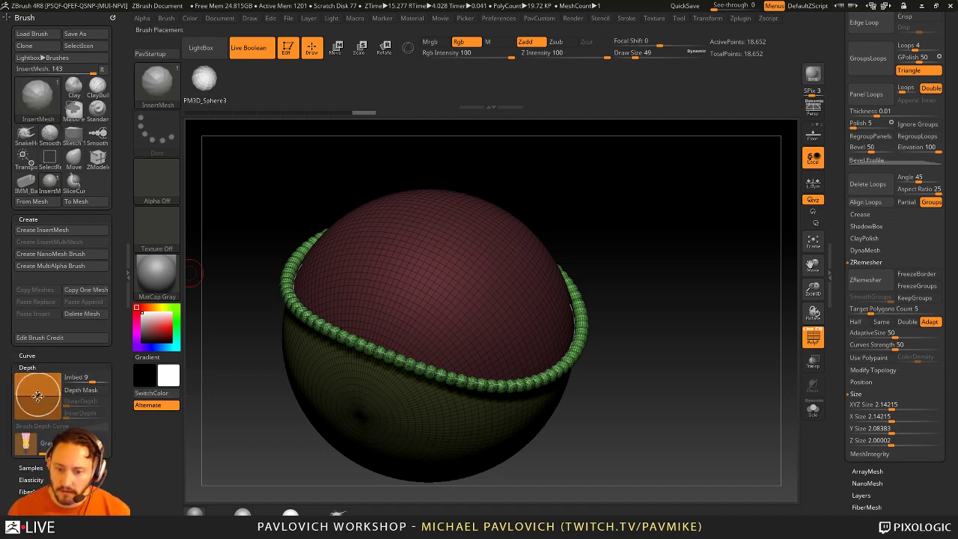
{"action": "left_click", "coordinate": [77, 377]}
{"action": "type", "text": "0"}
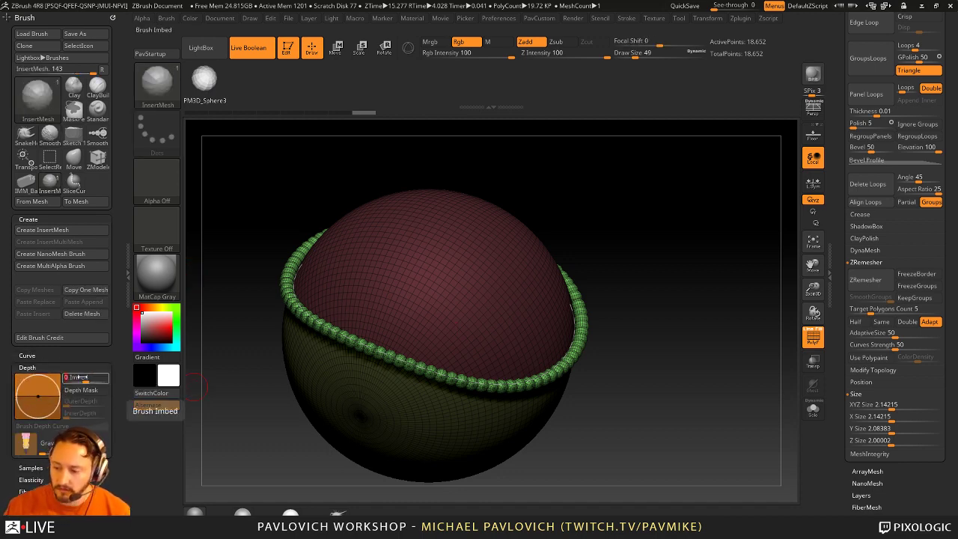
{"action": "key", "text": "Return"}
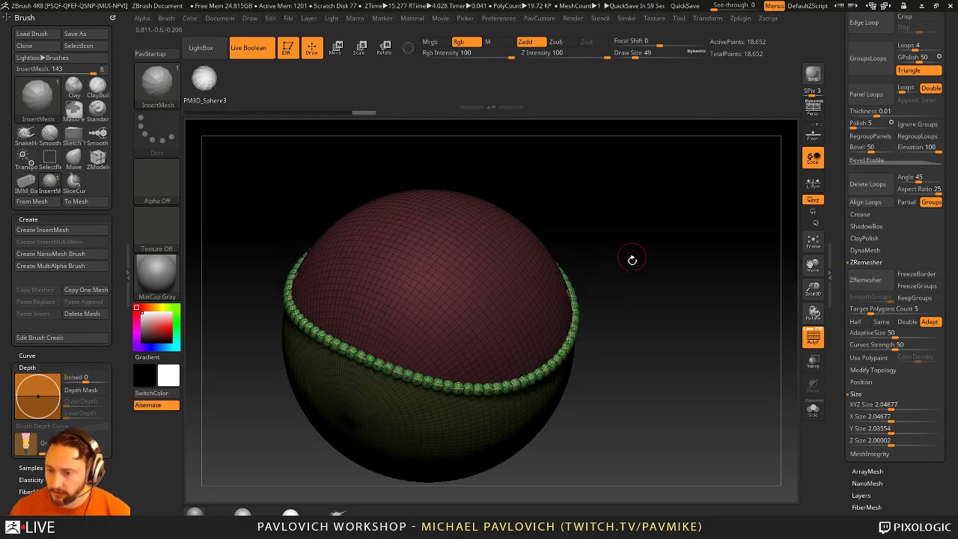
Step: Orbit the sphere to check the bead ring sitting on the seam
{"action": "left_click_drag", "start_coordinate": [630, 259], "coordinate": [692, 333]}
{"action": "left_click_drag", "start_coordinate": [669, 228], "coordinate": [515, 309]}
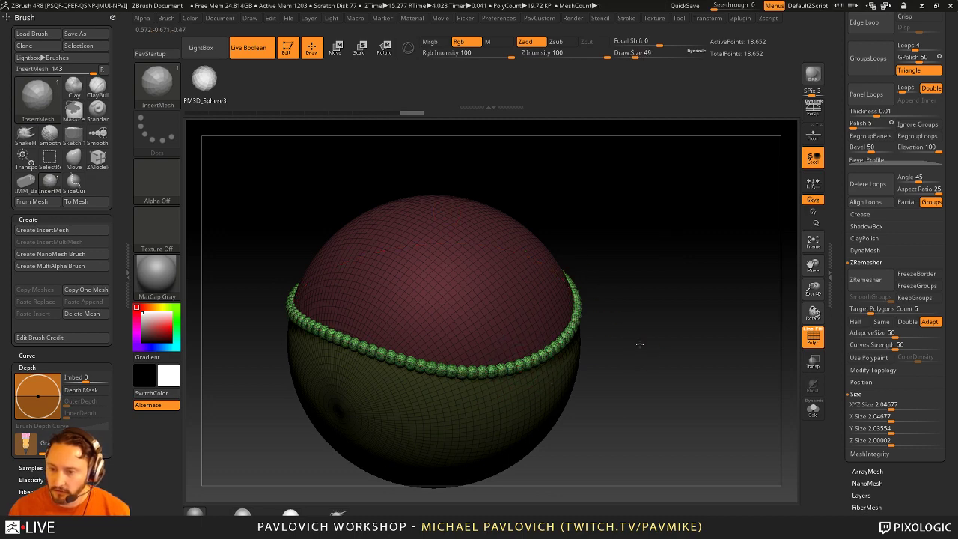
{"action": "left_click_drag", "start_coordinate": [639, 344], "coordinate": [594, 336]}
{"action": "scroll", "coordinate": [16, 152], "scroll_direction": "down", "scroll_amount": 15}
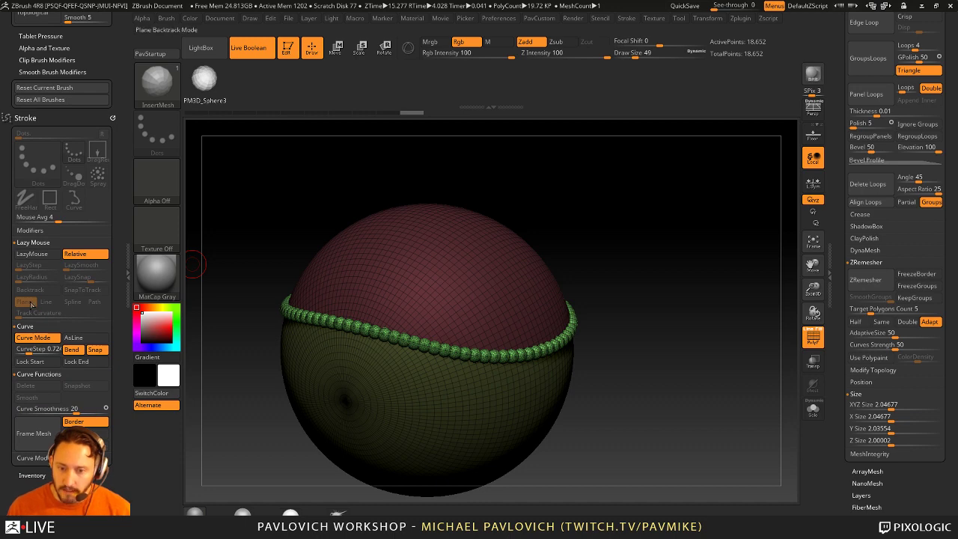
Step: Split the masked beads into separate parts and turn the PolyF wireframe off
{"action": "left_click_drag", "start_coordinate": [576, 360], "coordinate": [601, 327]}
{"action": "key", "text": "g"}
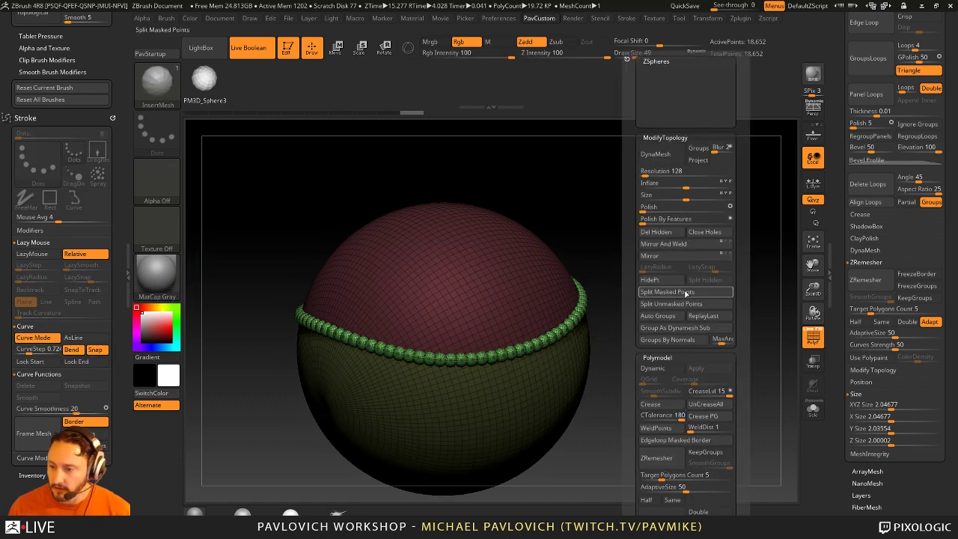
{"action": "left_click", "coordinate": [683, 298]}
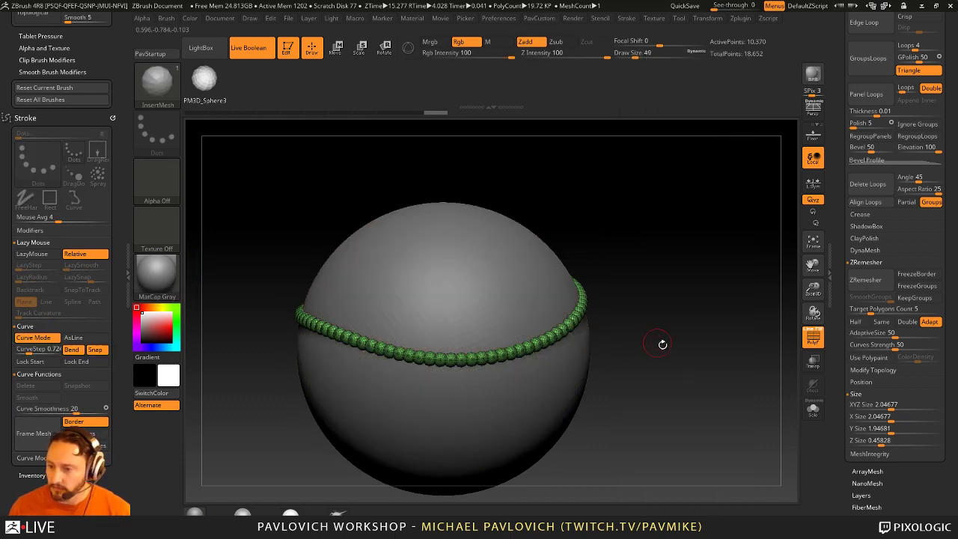
{"action": "left_click_drag", "start_coordinate": [663, 342], "coordinate": [605, 349]}
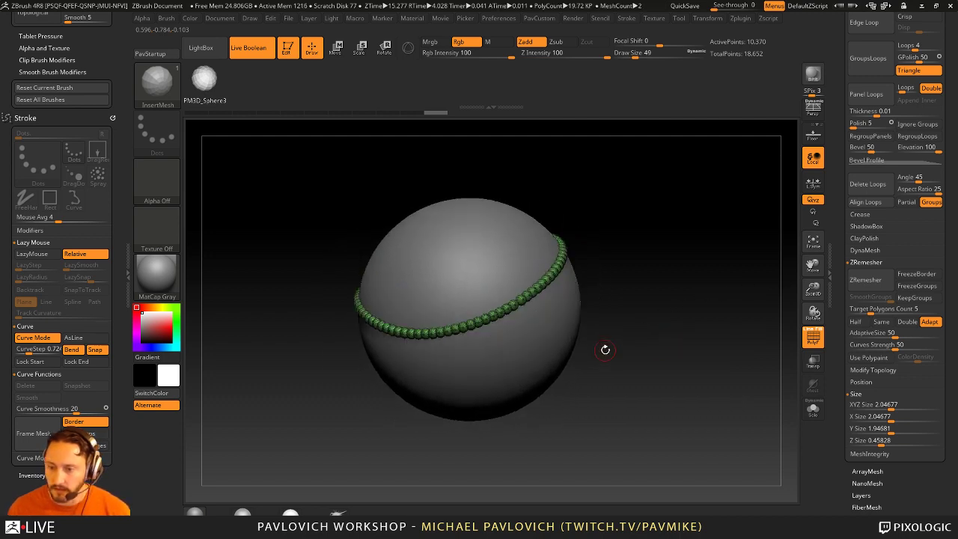
{"action": "left_click", "coordinate": [813, 337]}
{"action": "left_click_drag", "start_coordinate": [813, 292], "coordinate": [814, 262]}
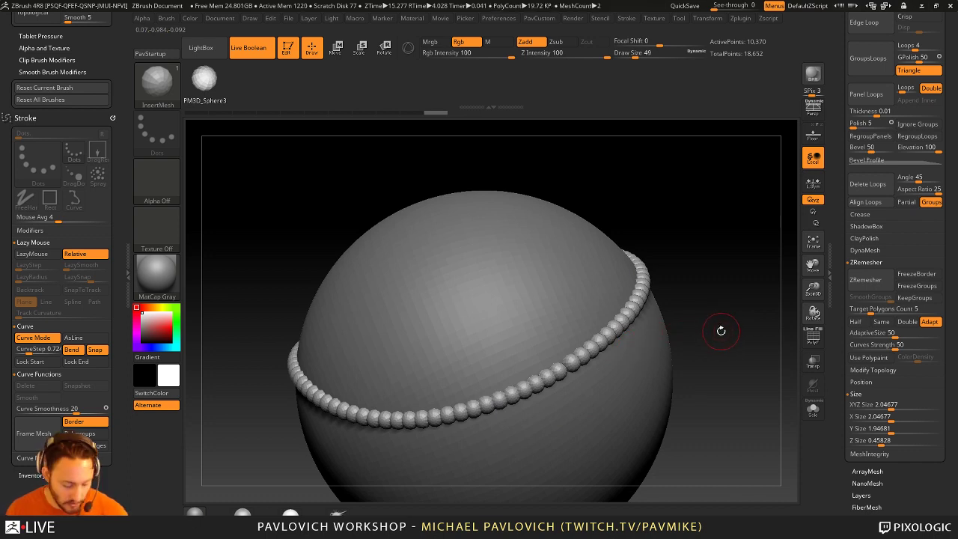
{"action": "left_click_drag", "start_coordinate": [719, 332], "coordinate": [779, 329]}
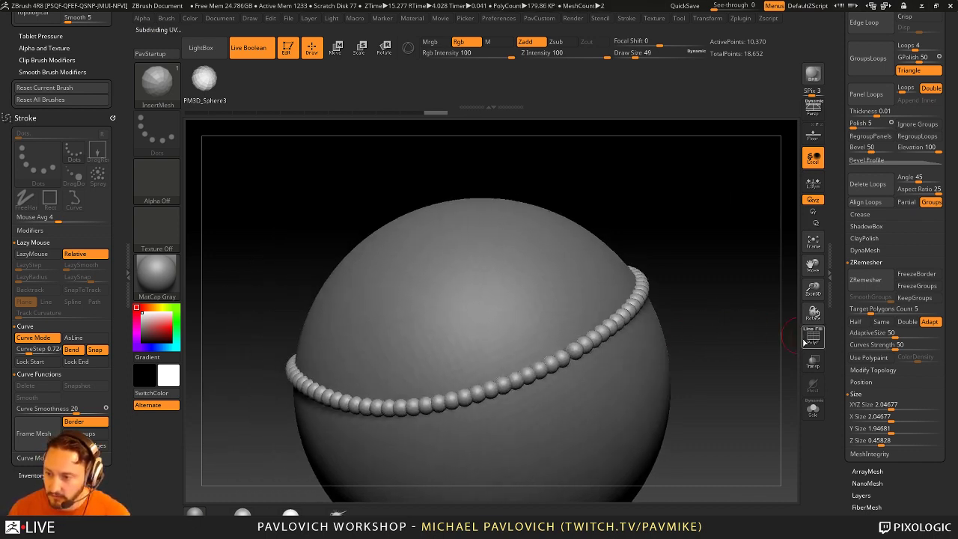
{"action": "left_click", "coordinate": [813, 336]}
{"action": "left_click", "coordinate": [812, 336]}
{"action": "left_click_drag", "start_coordinate": [718, 314], "coordinate": [623, 308]}
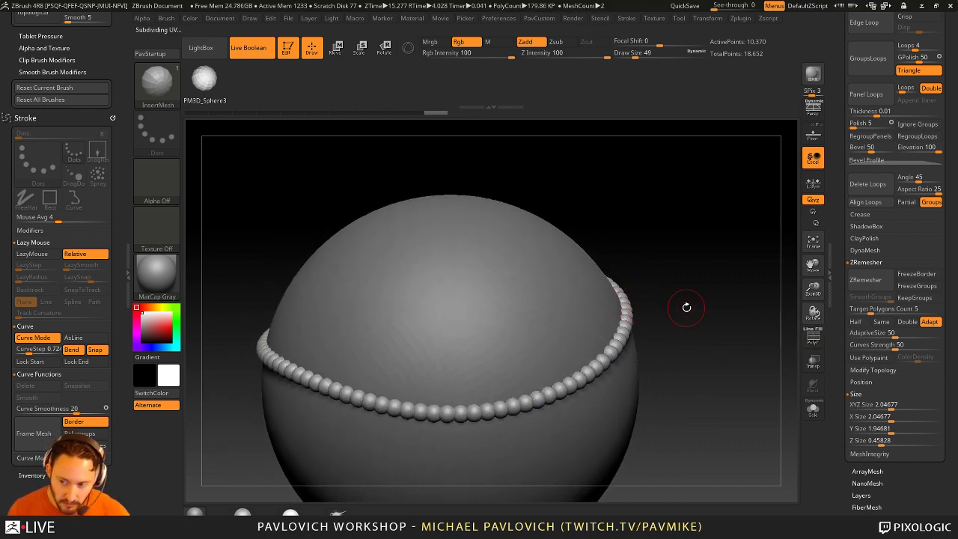
Step: Switch to the Move brush, frame the sphere, and orbit to study the bead ring
{"action": "key", "text": "b"}
{"action": "key", "text": "m"}
{"action": "key", "text": "v"}
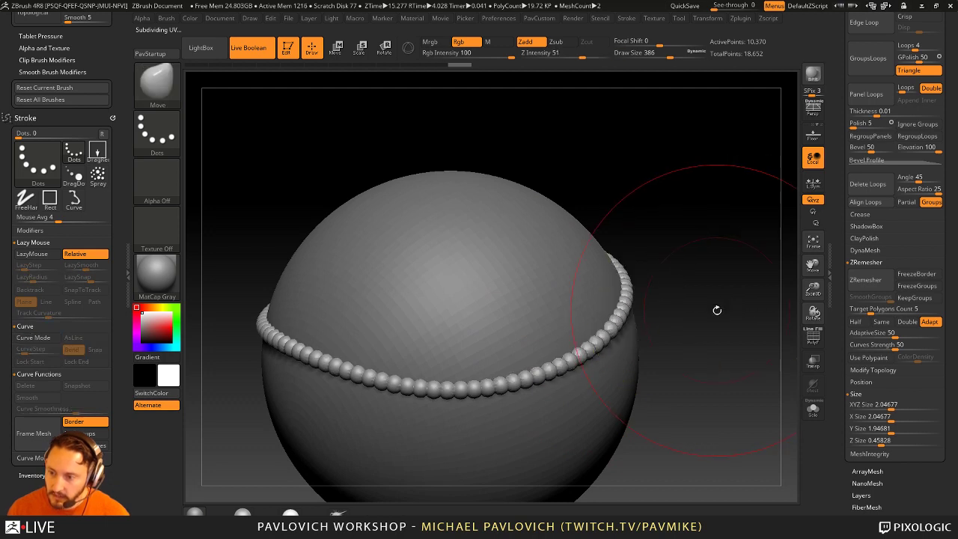
{"action": "key", "text": "f"}
{"action": "left_click_drag", "start_coordinate": [706, 317], "coordinate": [674, 314]}
{"action": "key", "text": "space"}
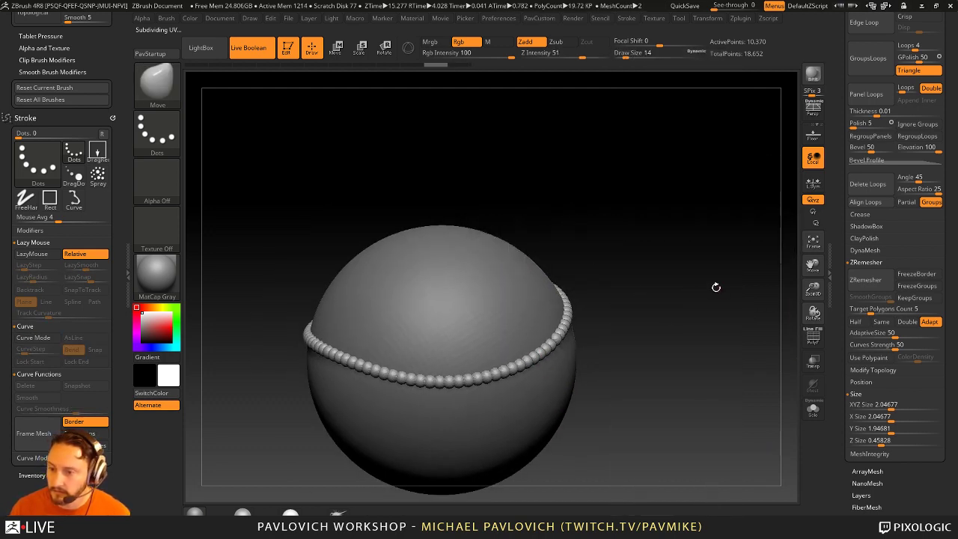
{"action": "left_click_drag", "start_coordinate": [716, 287], "coordinate": [703, 294]}
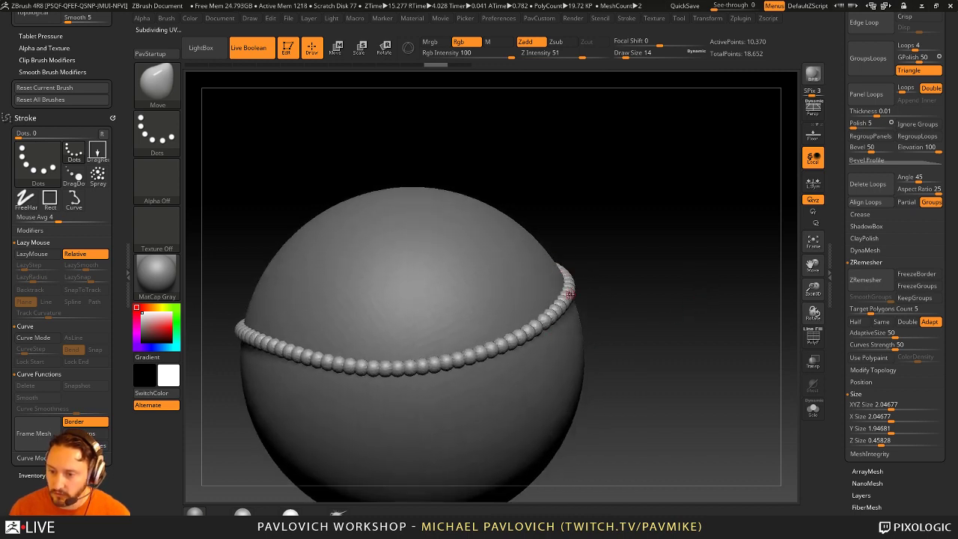
{"action": "left_click_drag", "start_coordinate": [600, 291], "coordinate": [638, 292]}
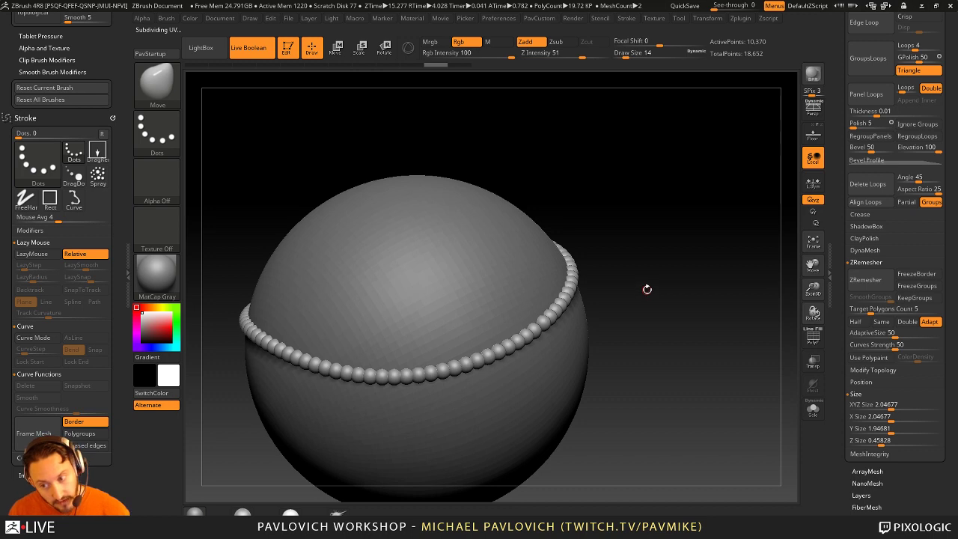
{"action": "left_click_drag", "start_coordinate": [644, 291], "coordinate": [662, 291]}
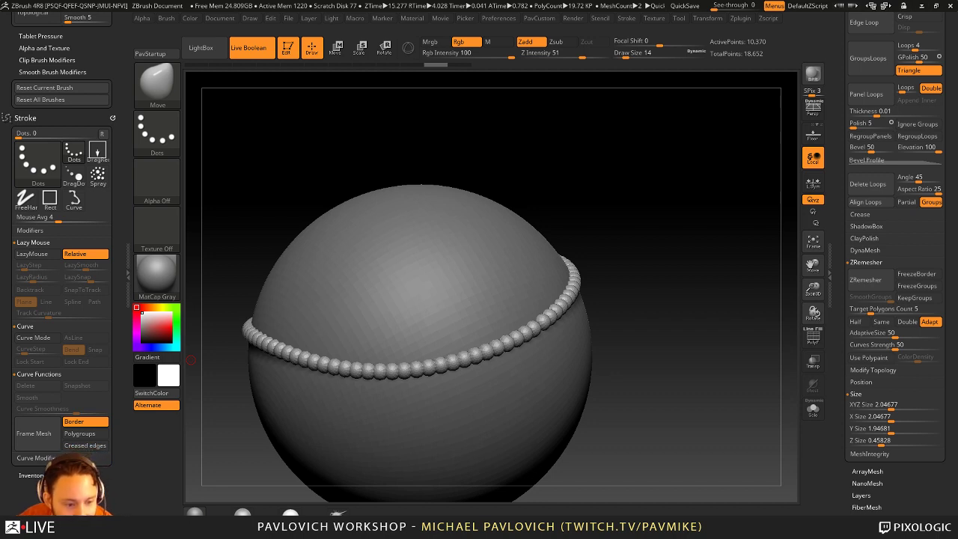
{"action": "left_click_drag", "start_coordinate": [690, 162], "coordinate": [729, 151]}
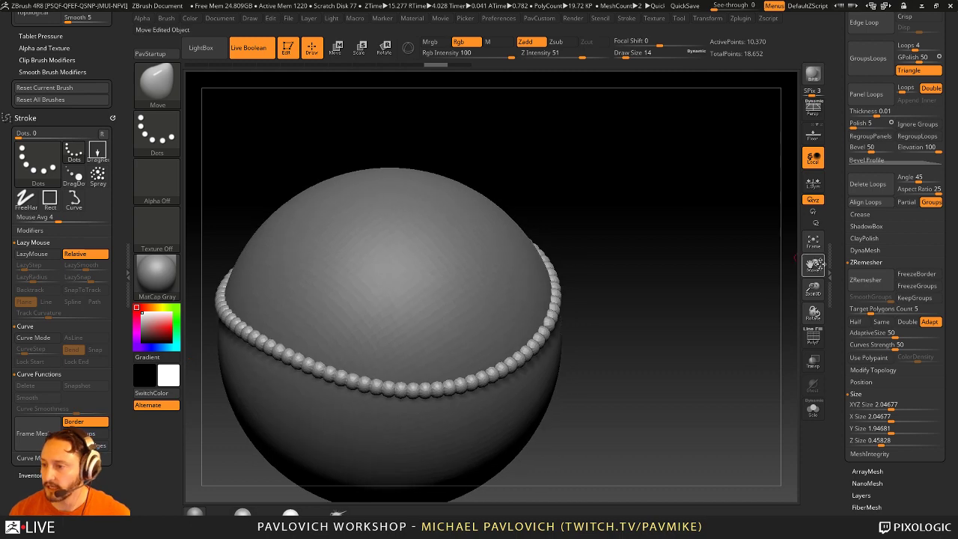
Step: Switch to the Standard brush and reduce Draw Size from 104 to 51
{"action": "key", "text": "b"}
{"action": "key", "text": "s"}
{"action": "key", "text": "t"}
{"action": "key", "text": "s"}
{"action": "mouse_move", "coordinate": [698, 296]}
{"action": "left_mouse_down"}
{"action": "mouse_move", "coordinate": [673, 295]}
{"action": "mouse_move", "coordinate": [693, 264]}
{"action": "left_mouse_up"}
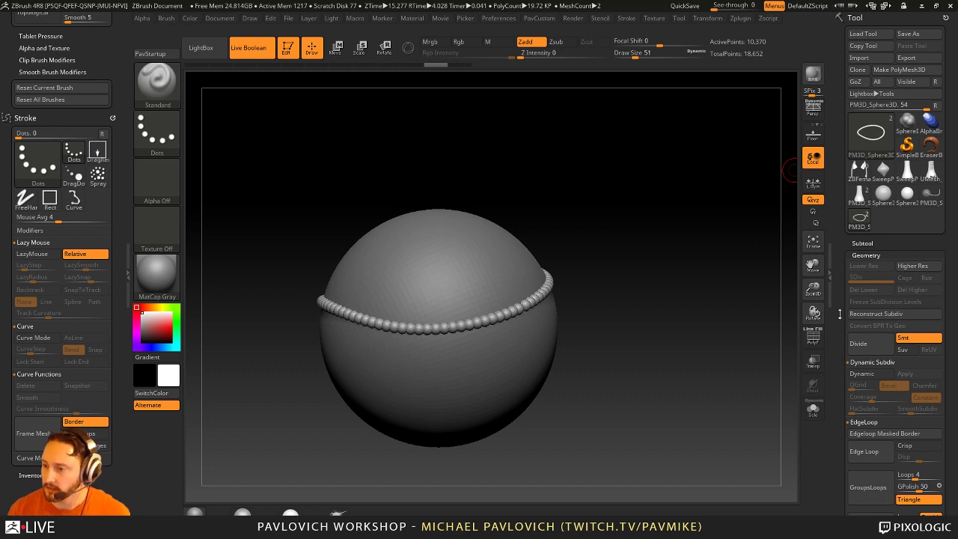
Step: Delete the bead ring subtool and load the ZBFemale_TechSuit model, rotated upright
{"action": "left_click", "coordinate": [862, 243]}
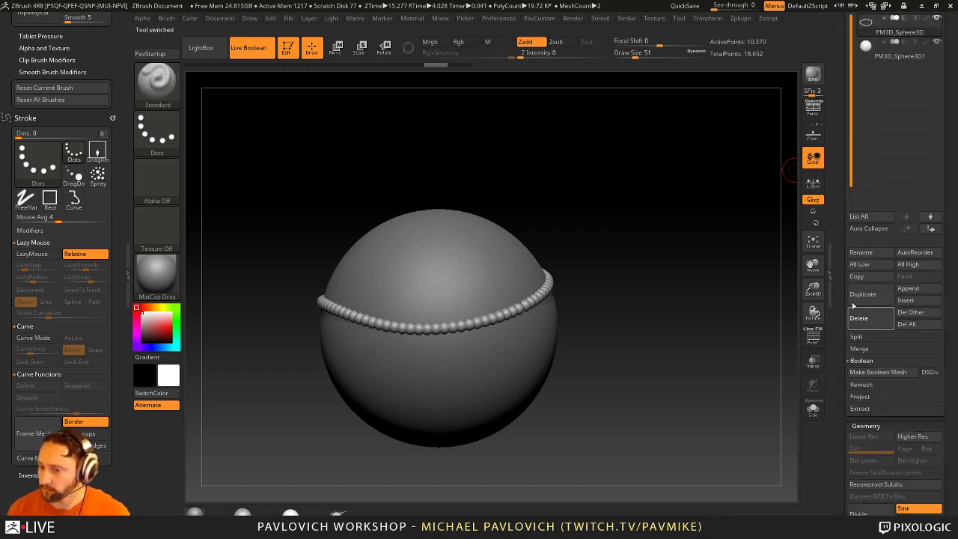
{"action": "left_click", "coordinate": [858, 318]}
{"action": "scroll", "coordinate": [844, 277], "scroll_direction": "up", "scroll_amount": 5}
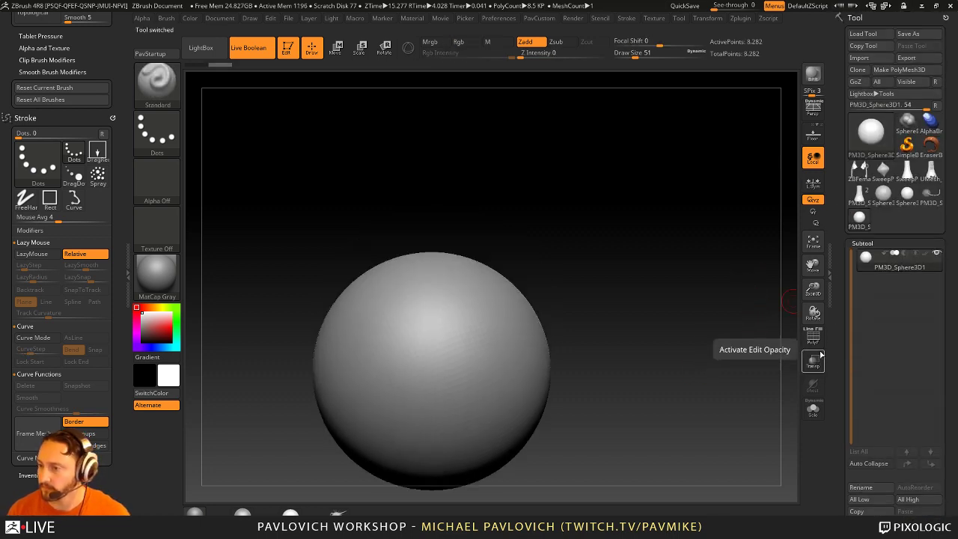
{"action": "mouse_move", "coordinate": [860, 215]}
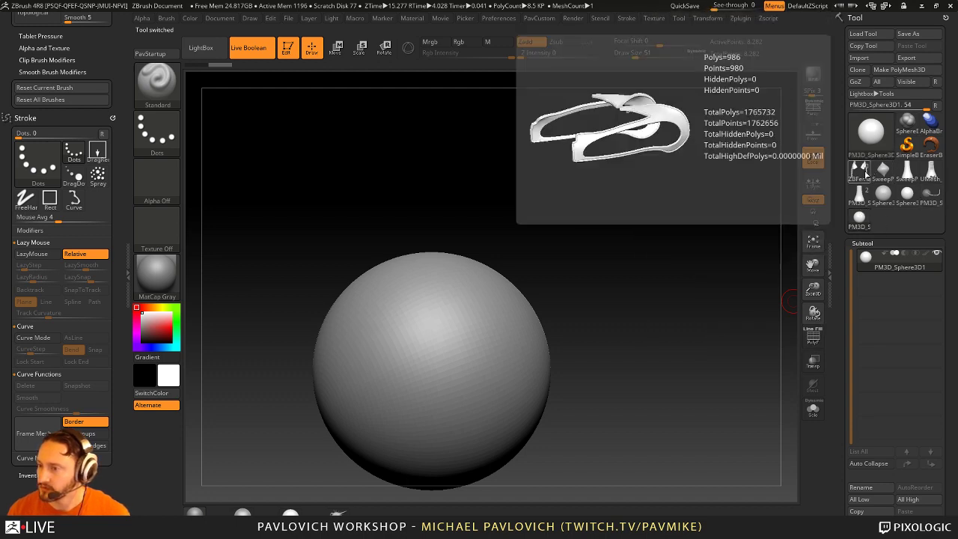
{"action": "left_click", "coordinate": [859, 177]}
{"action": "left_click_drag", "start_coordinate": [648, 375], "coordinate": [679, 333]}
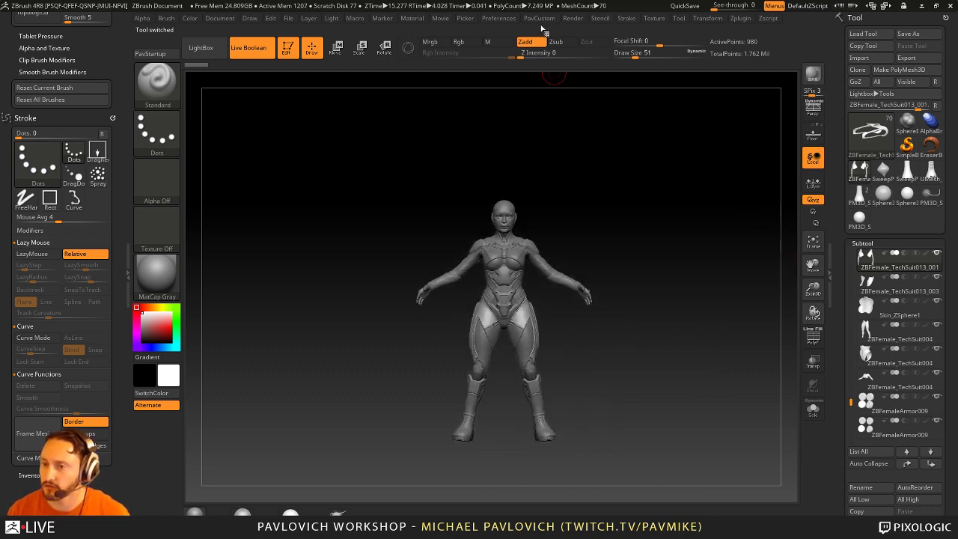
Step: Toggle Wide Buttons in Interface preferences on and off, ending on the narrow layout
{"action": "left_click", "coordinate": [499, 18]}
{"action": "key", "text": "shift"}
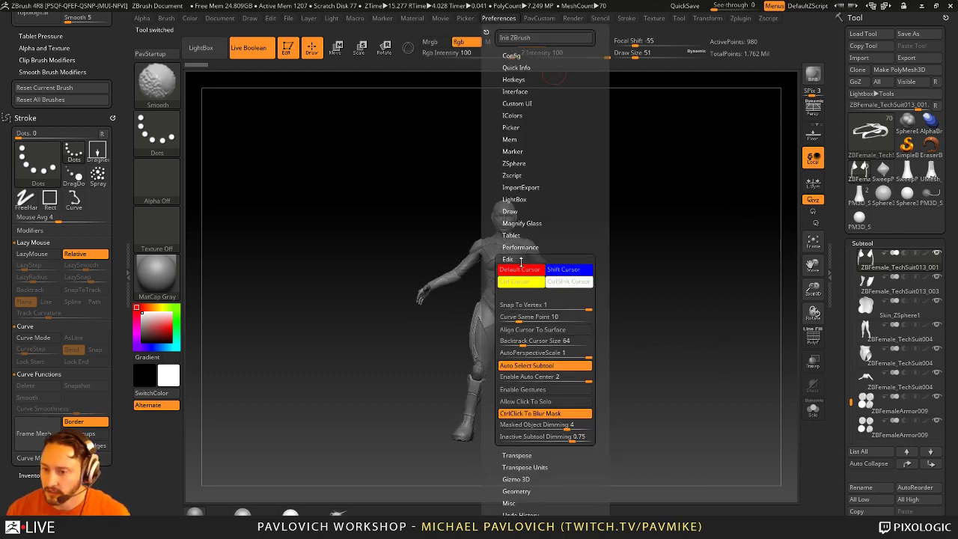
{"action": "left_click", "coordinate": [522, 258]}
{"action": "key", "text": "shift"}
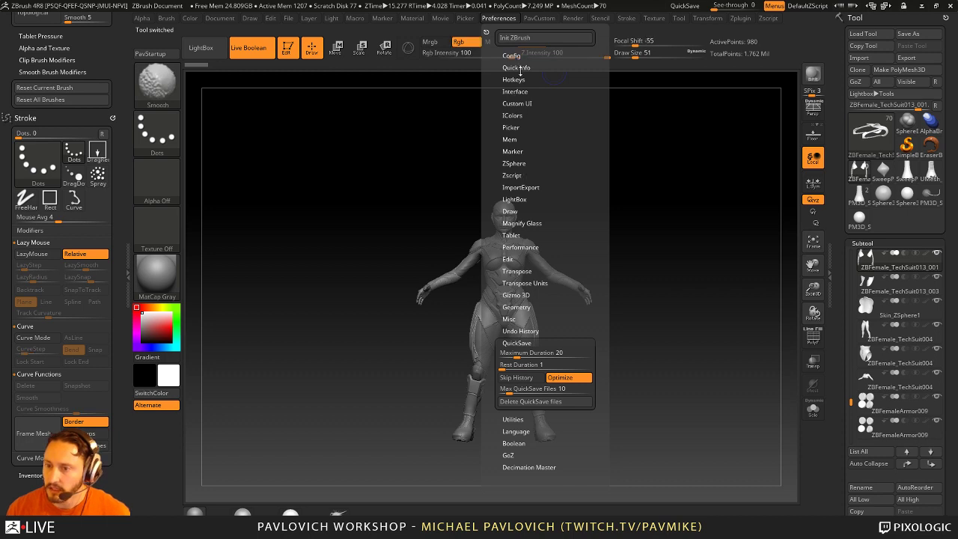
{"action": "left_click", "coordinate": [511, 92]}
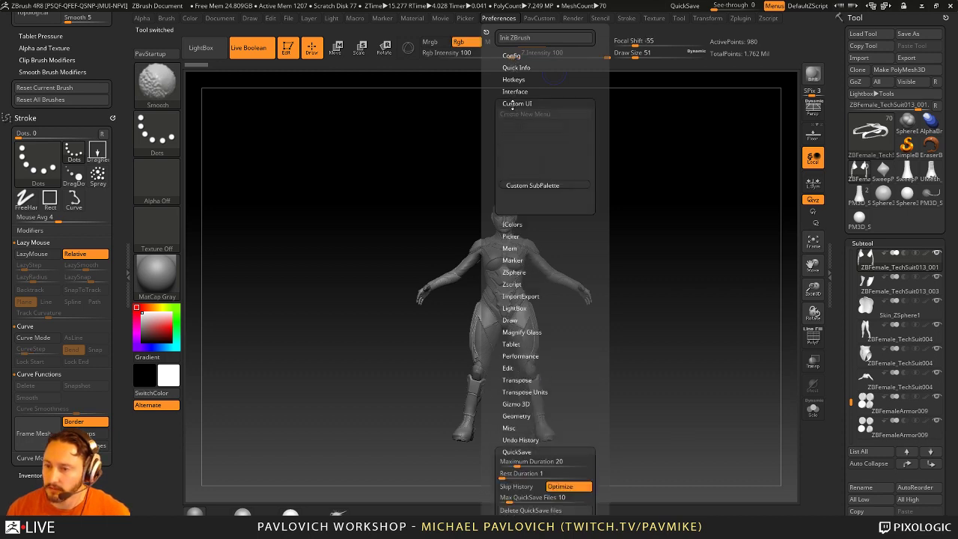
{"action": "left_click", "coordinate": [511, 92]}
{"action": "left_click", "coordinate": [514, 91]}
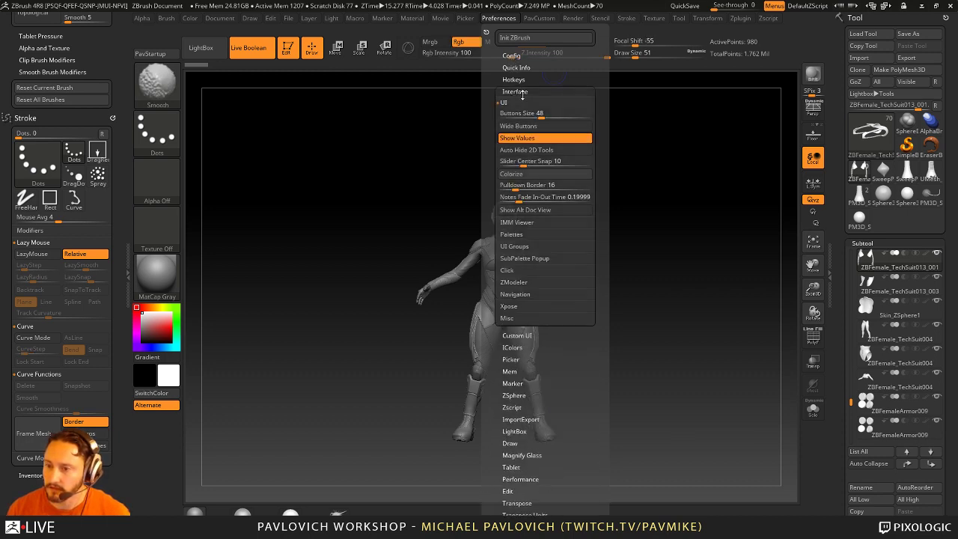
{"action": "left_click", "coordinate": [533, 127]}
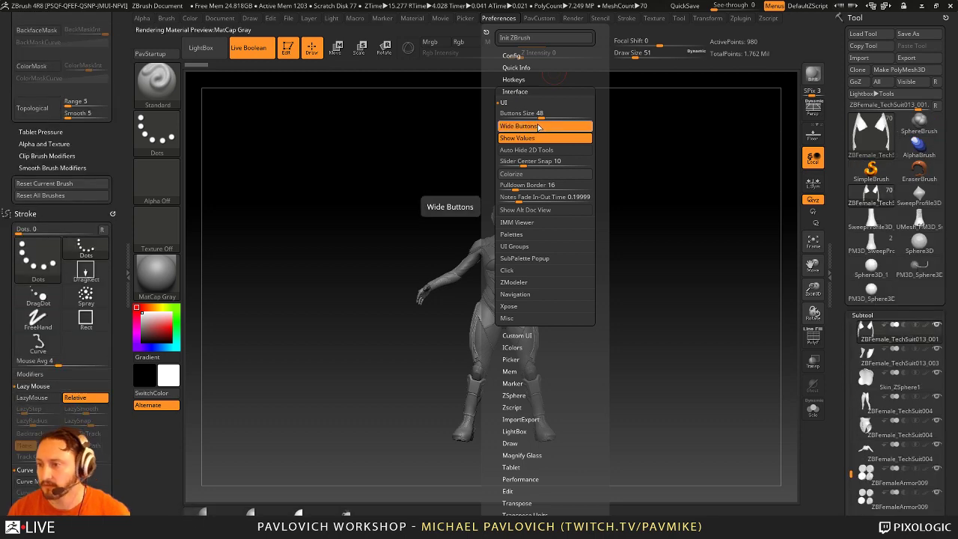
{"action": "left_click", "coordinate": [537, 127]}
{"action": "left_click", "coordinate": [538, 126]}
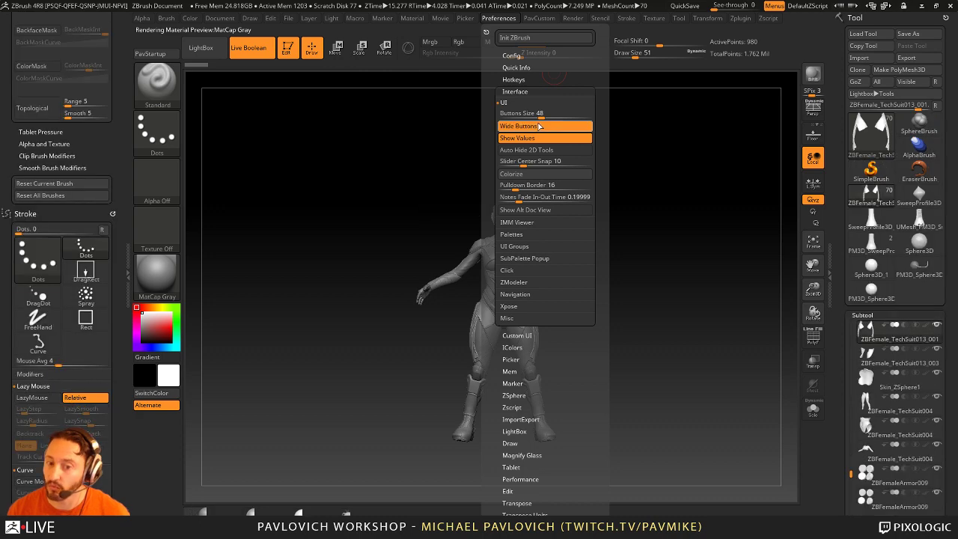
{"action": "left_click", "coordinate": [540, 127]}
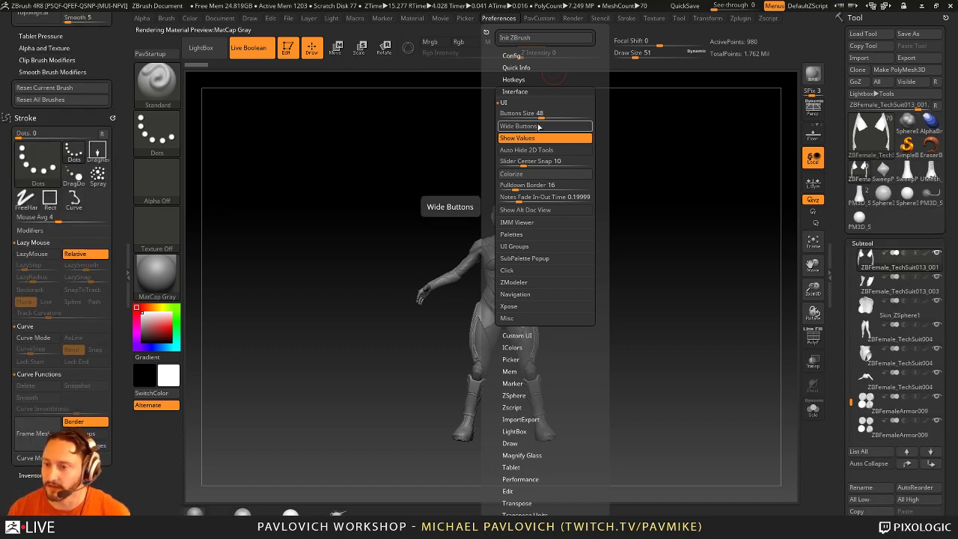
Step: Set the draw size to 41 and rotate the figure to a three-quarter view
{"action": "type", "text": "s41"}
{"action": "key", "text": "Return"}
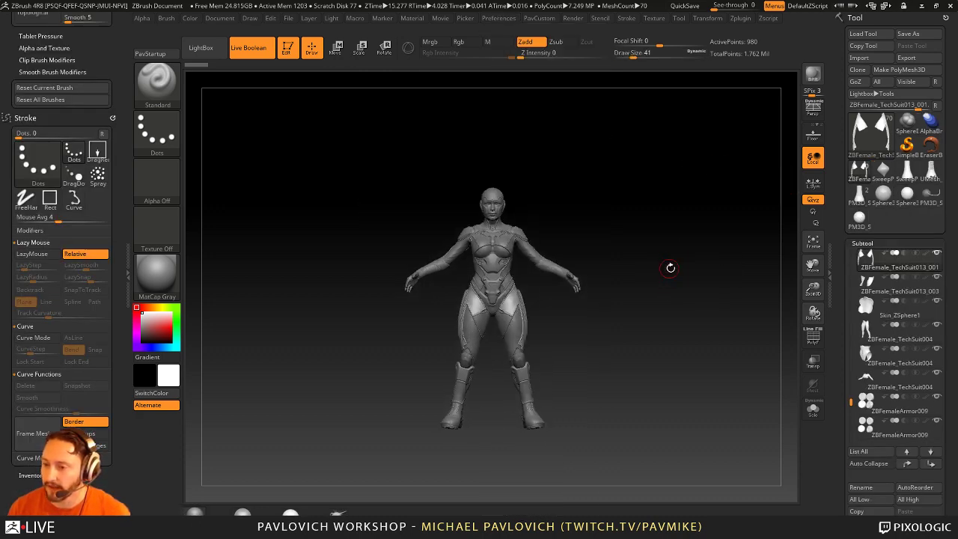
{"action": "left_click_drag", "start_coordinate": [670, 268], "coordinate": [558, 71]}
Step: Store the current interface configuration from Preferences > Config
{"action": "left_click", "coordinate": [499, 19]}
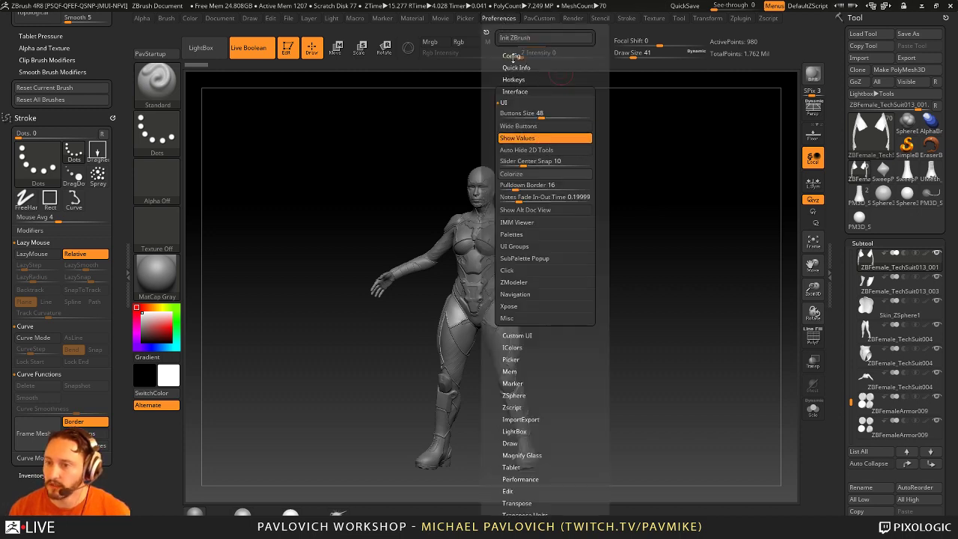
{"action": "left_click", "coordinate": [511, 57]}
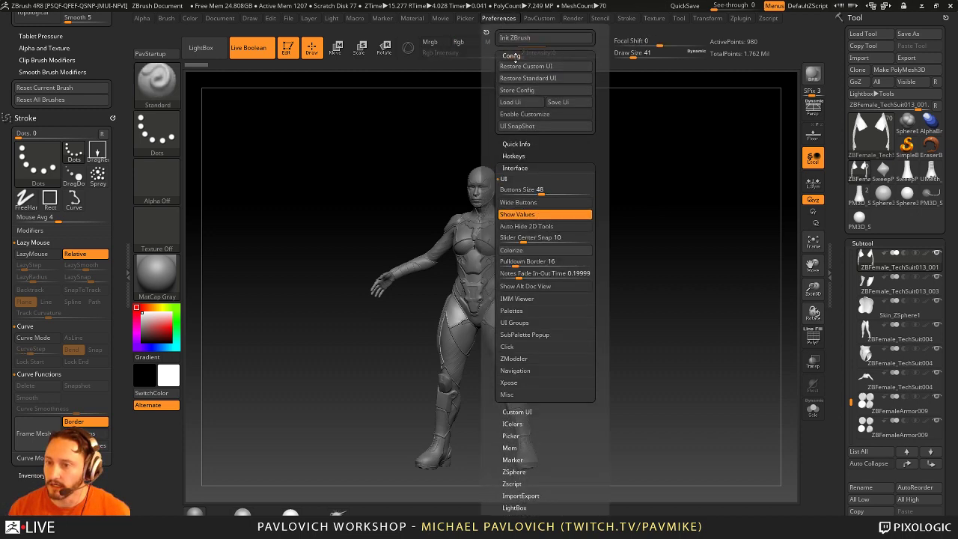
{"action": "left_click", "coordinate": [521, 91]}
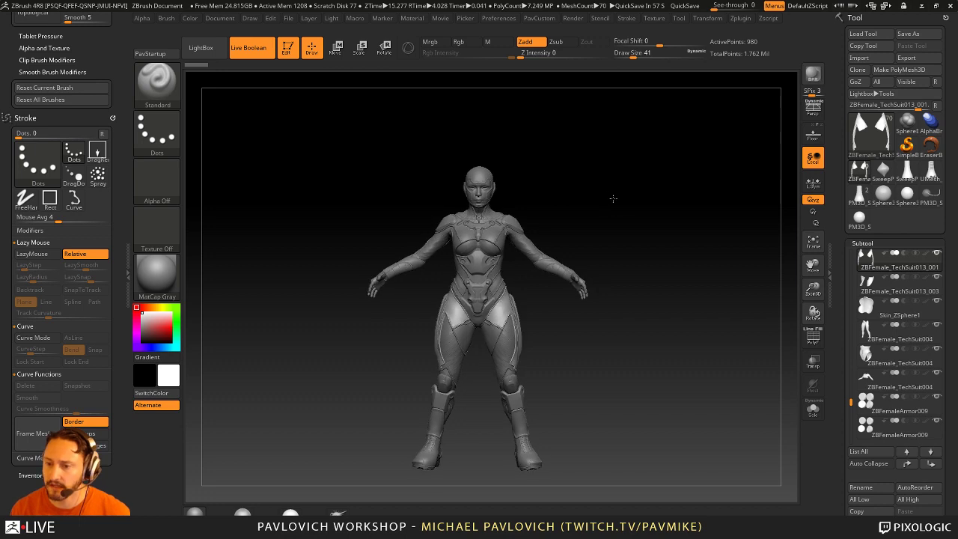
Step: Zoom in on the figure and adjust the draw size to 44
{"action": "key", "text": "s"}
{"action": "mouse_move", "coordinate": [626, 203]}
{"action": "left_mouse_down", "text": "alt"}
{"action": "mouse_move", "coordinate": [603, 172]}
{"action": "mouse_move", "coordinate": [605, 227]}
{"action": "mouse_move", "coordinate": [668, 200]}
{"action": "mouse_move", "coordinate": [674, 188]}
{"action": "mouse_move", "coordinate": [642, 196]}
{"action": "left_mouse_up", "text": "alt"}
{"action": "key", "text": "s"}
{"action": "key", "text": "s"}
{"action": "key", "text": "s"}
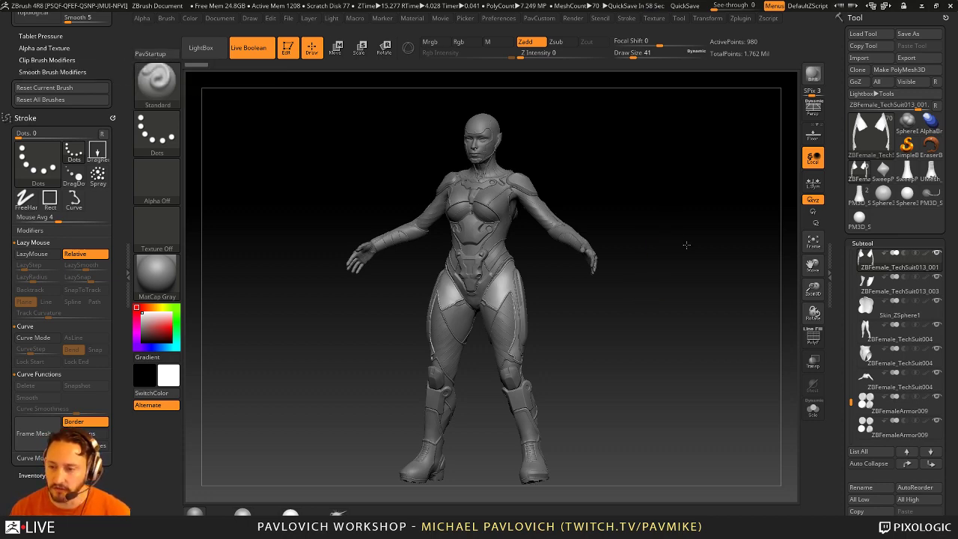
Step: Reduce the draw size to 23 and assign a smooth brush as the smoothing brush, dismissing its note
{"action": "mouse_move", "coordinate": [684, 246]}
{"action": "left_mouse_down"}
{"action": "mouse_move", "coordinate": [719, 247]}
{"action": "mouse_move", "coordinate": [677, 247]}
{"action": "mouse_move", "coordinate": [669, 259]}
{"action": "mouse_move", "coordinate": [704, 235]}
{"action": "left_mouse_up"}
{"action": "key", "text": "bracketleft"}
{"action": "key", "text": "bracketleft"}
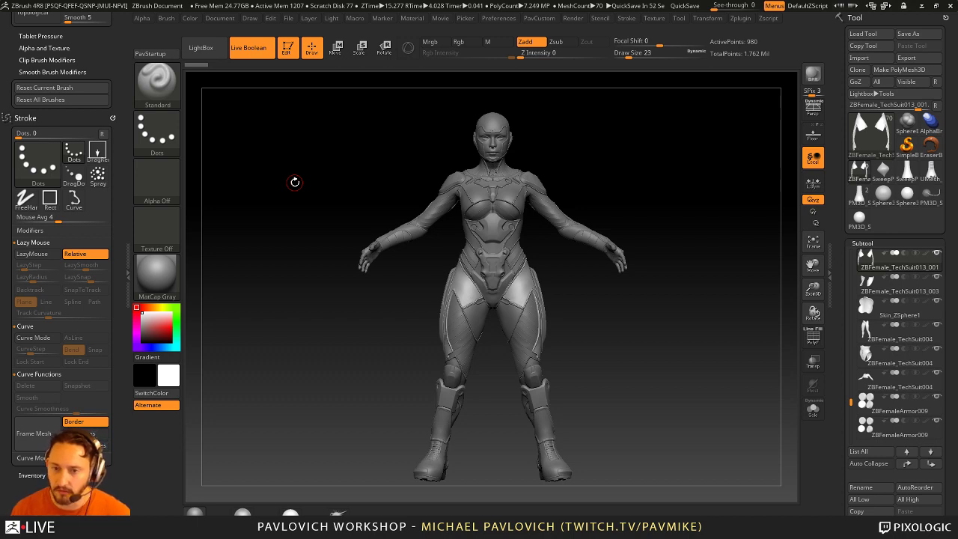
{"action": "left_click", "coordinate": [150, 54]}
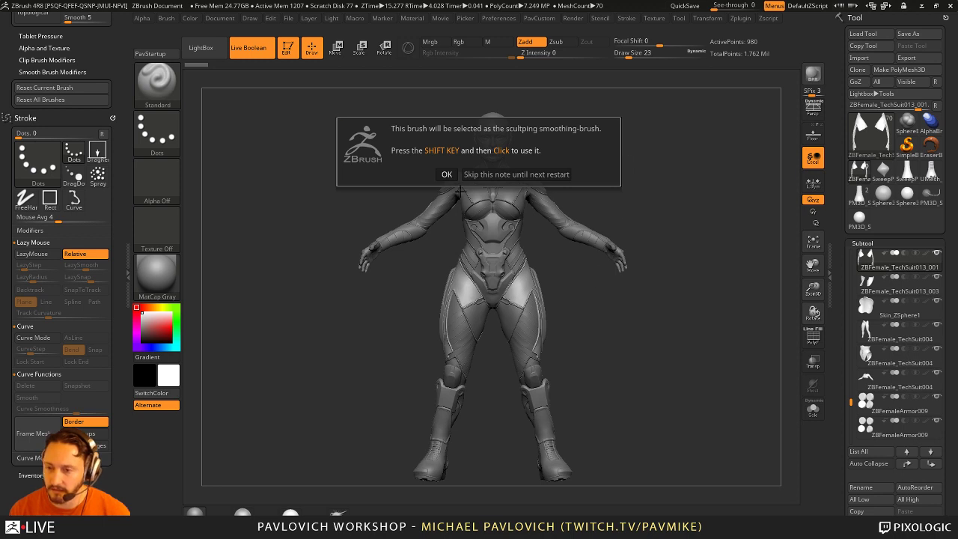
{"action": "left_click", "coordinate": [448, 176]}
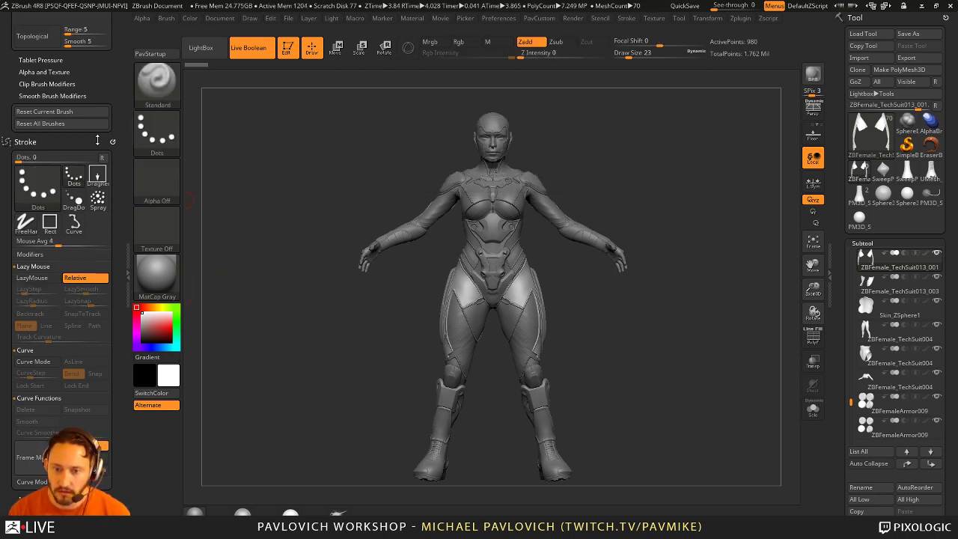
Step: Cycle through Clay, ClayTubes, TrimDynamic and hPolish brushes, ending back on Standard
{"action": "scroll", "coordinate": [120, 256], "scroll_direction": "up", "scroll_amount": 10}
{"action": "scroll", "coordinate": [120, 256], "scroll_direction": "down", "scroll_amount": 8}
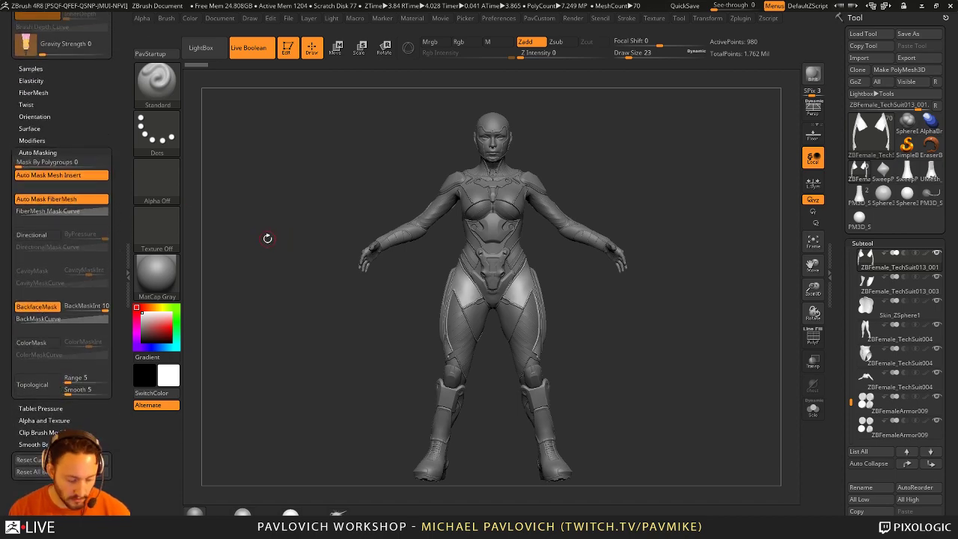
{"action": "key", "text": "b"}
{"action": "key", "text": "c"}
{"action": "key", "text": "l"}
{"action": "key", "text": "b"}
{"action": "key", "text": "c"}
{"action": "key", "text": "t"}
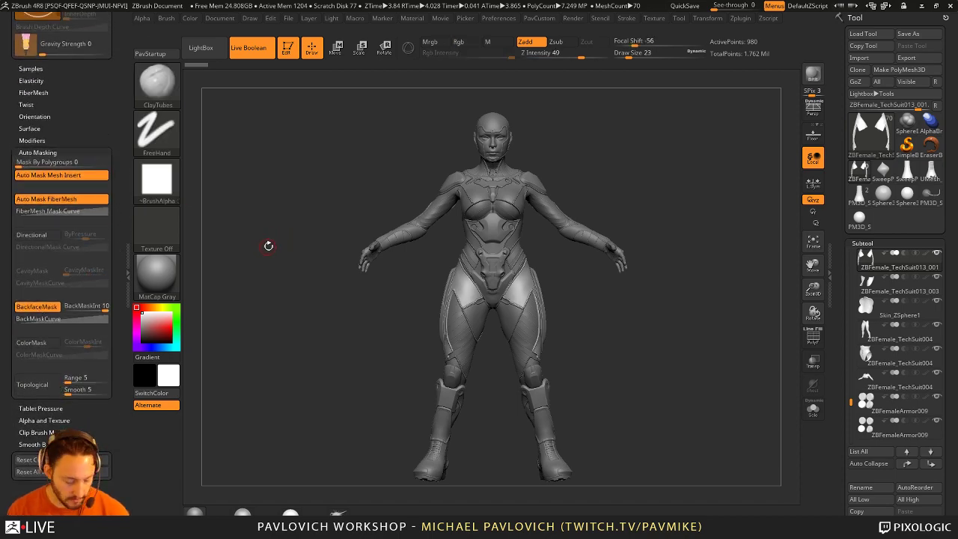
{"action": "key", "text": "b"}
{"action": "key", "text": "c"}
{"action": "key", "text": "l"}
{"action": "key", "text": "b"}
{"action": "key", "text": "t"}
{"action": "key", "text": "d"}
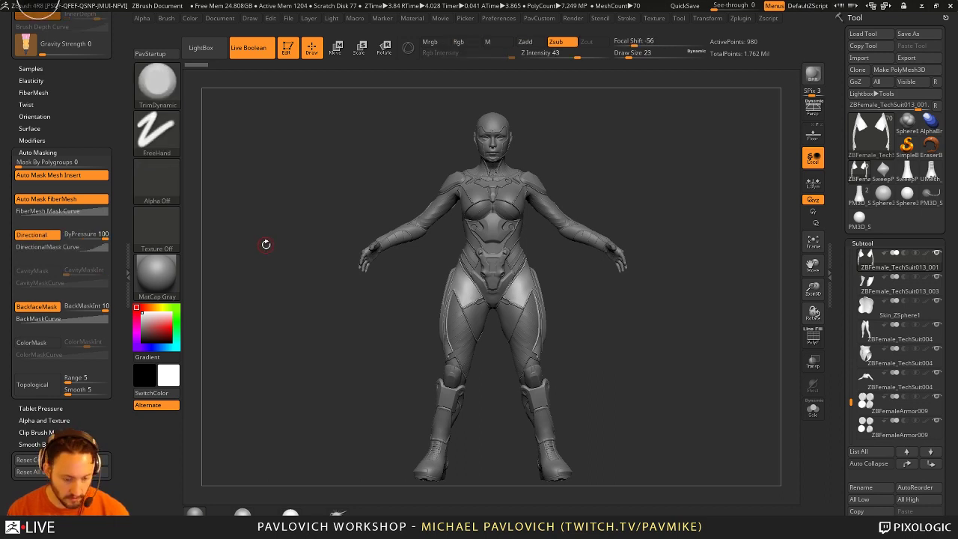
{"action": "key", "text": "b"}
{"action": "key", "text": "h"}
{"action": "key", "text": "p"}
{"action": "key", "text": "b"}
{"action": "key", "text": "s"}
{"action": "key", "text": "t"}
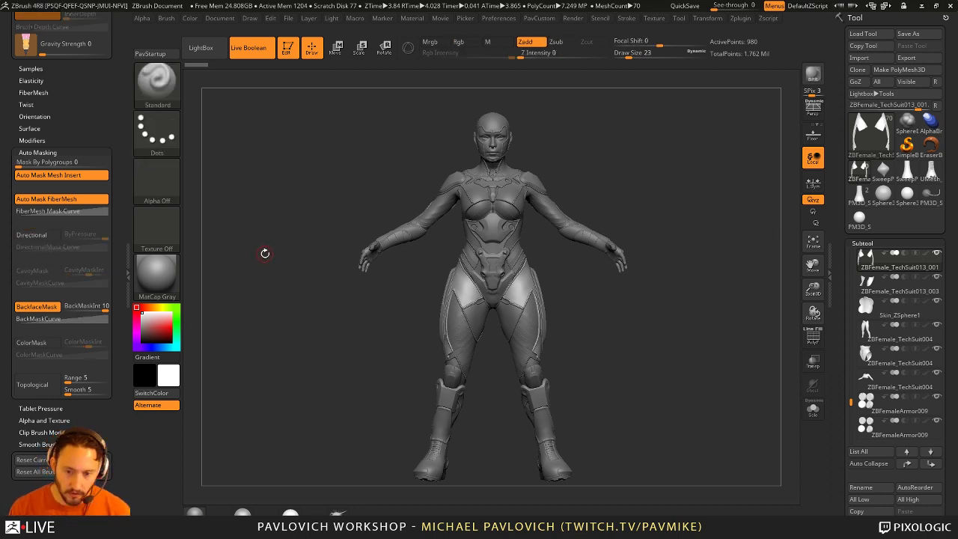
Step: Orbit the model and toggle the PolyF polygroup wireframe on, then off again
{"action": "left_click_drag", "start_coordinate": [663, 210], "coordinate": [657, 218]}
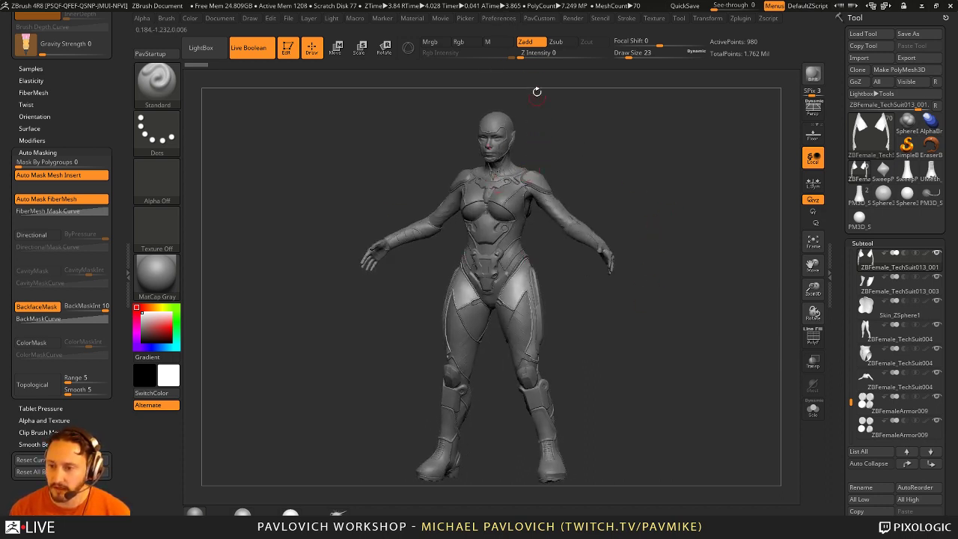
{"action": "left_click", "coordinate": [498, 18]}
{"action": "key", "text": "shift"}
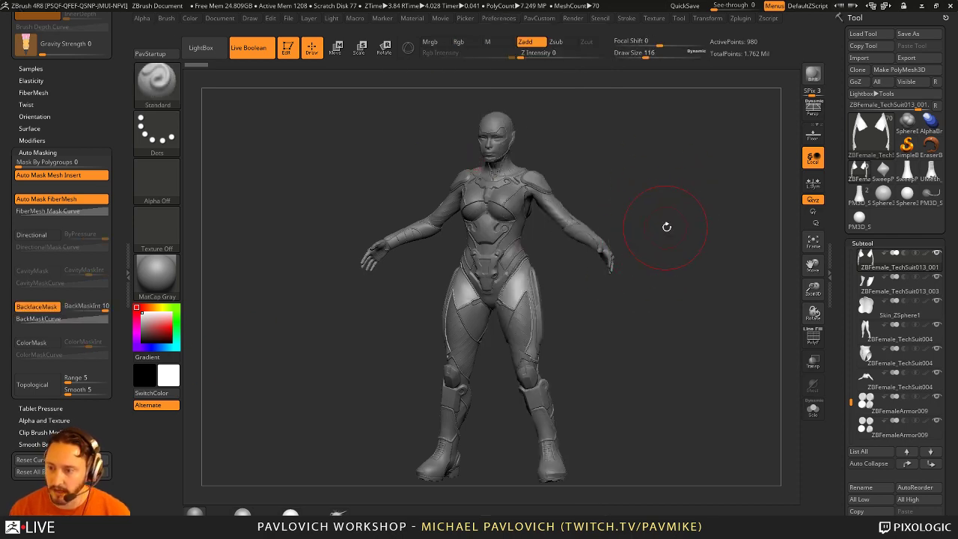
{"action": "left_click_drag", "start_coordinate": [666, 224], "coordinate": [712, 193]}
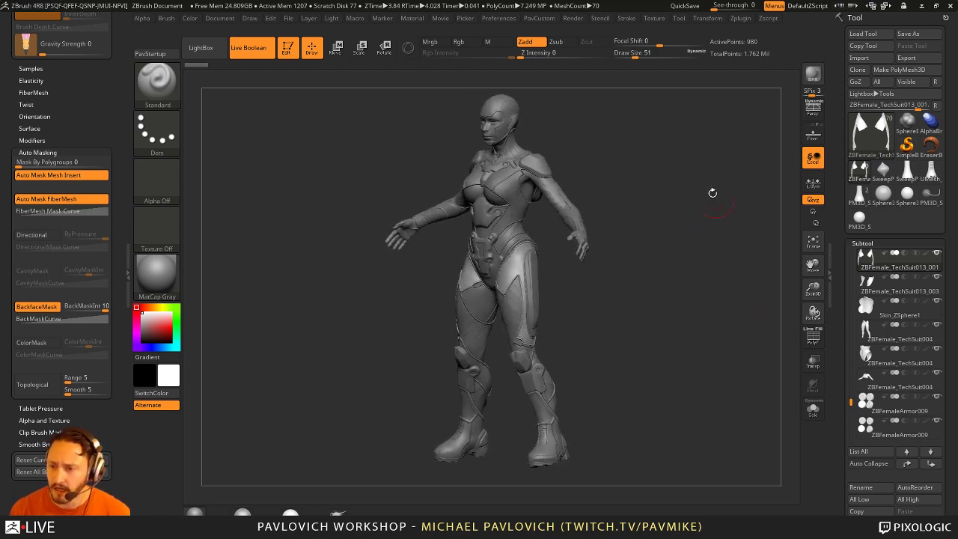
{"action": "left_click", "coordinate": [814, 337]}
{"action": "left_click_drag", "start_coordinate": [657, 254], "coordinate": [793, 325]}
{"action": "left_click", "coordinate": [814, 337]}
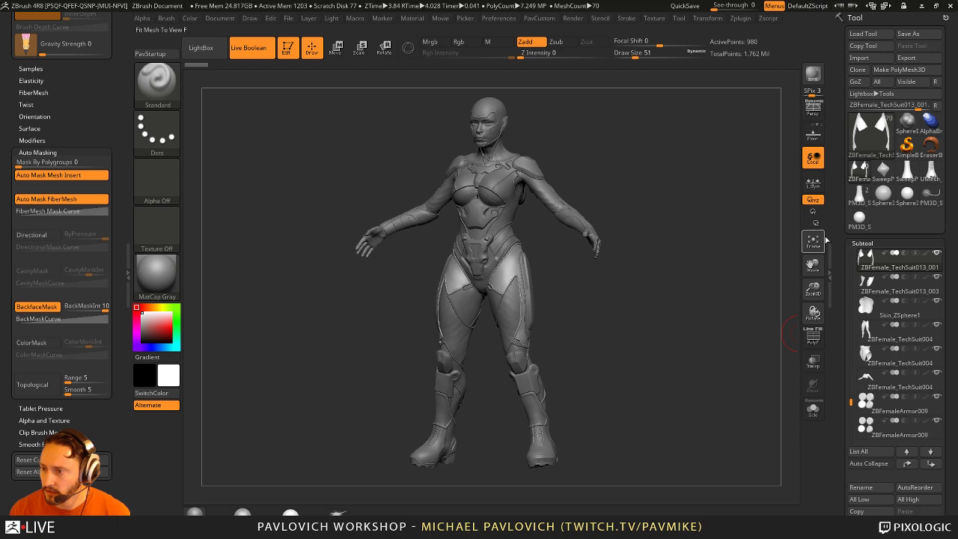
Step: Turn on perspective view, rotate the model, and set draw size to 65 with S65
{"action": "left_click", "coordinate": [813, 108]}
{"action": "mouse_move", "coordinate": [670, 184]}
{"action": "left_mouse_down"}
{"action": "mouse_move", "coordinate": [710, 172]}
{"action": "mouse_move", "coordinate": [635, 197]}
{"action": "mouse_move", "coordinate": [648, 166]}
{"action": "left_mouse_up"}
{"action": "type", "text": "s65"}
{"action": "key", "text": "Return"}
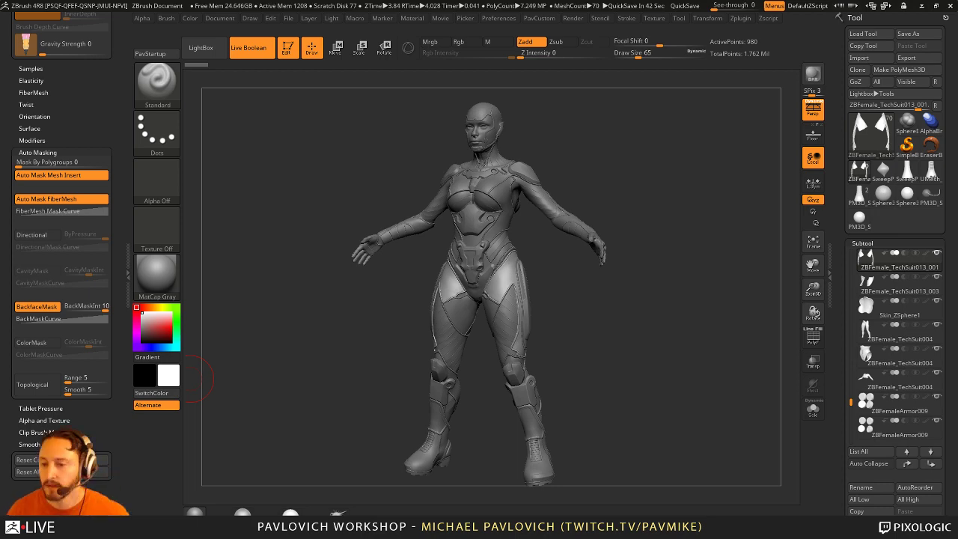
Step: Zoom in on the hips and reduce the draw size to 14, then 5
{"action": "left_click_drag", "start_coordinate": [693, 161], "coordinate": [679, 167]}
{"action": "scroll", "coordinate": [498, 297], "scroll_direction": "up", "scroll_amount": 3}
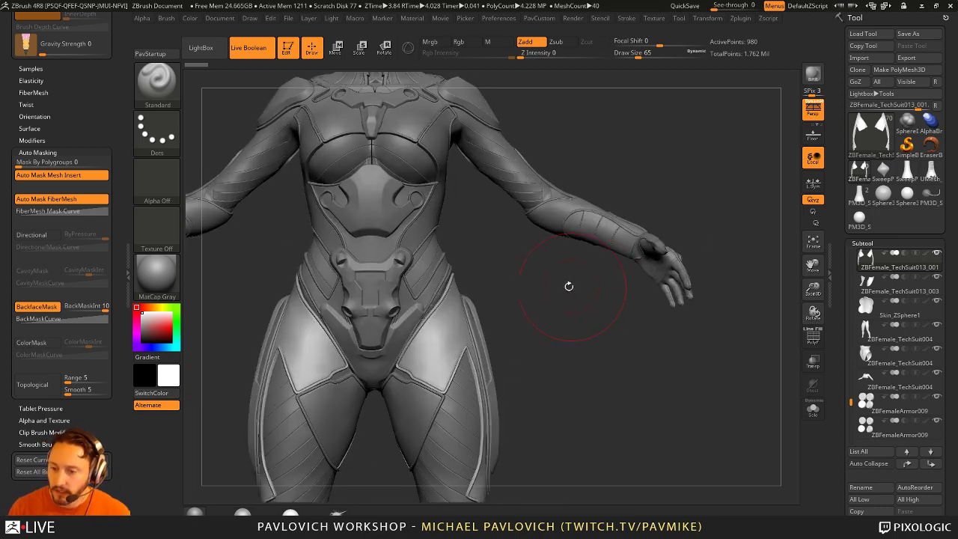
{"action": "left_click_drag", "start_coordinate": [539, 313], "coordinate": [481, 342]}
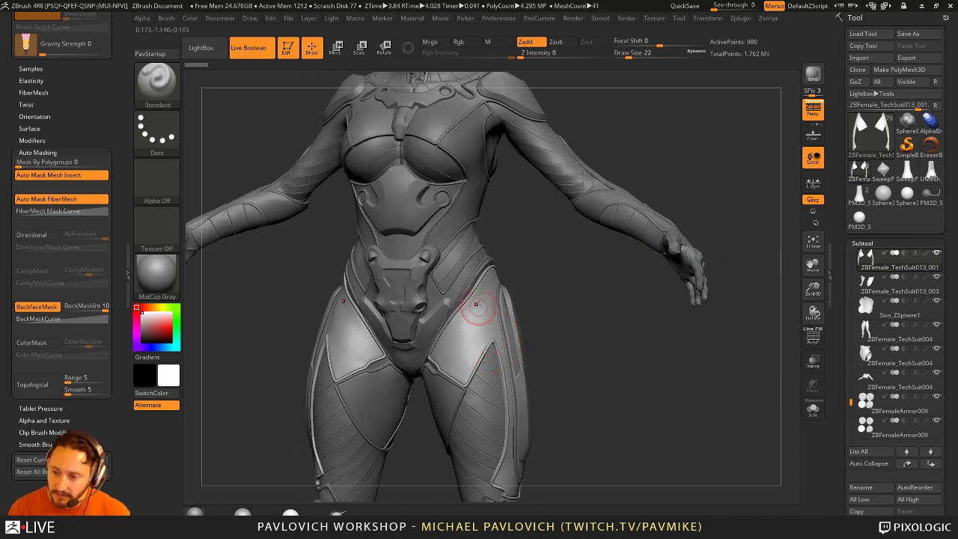
{"action": "scroll", "coordinate": [550, 278], "scroll_direction": "up", "scroll_amount": 5}
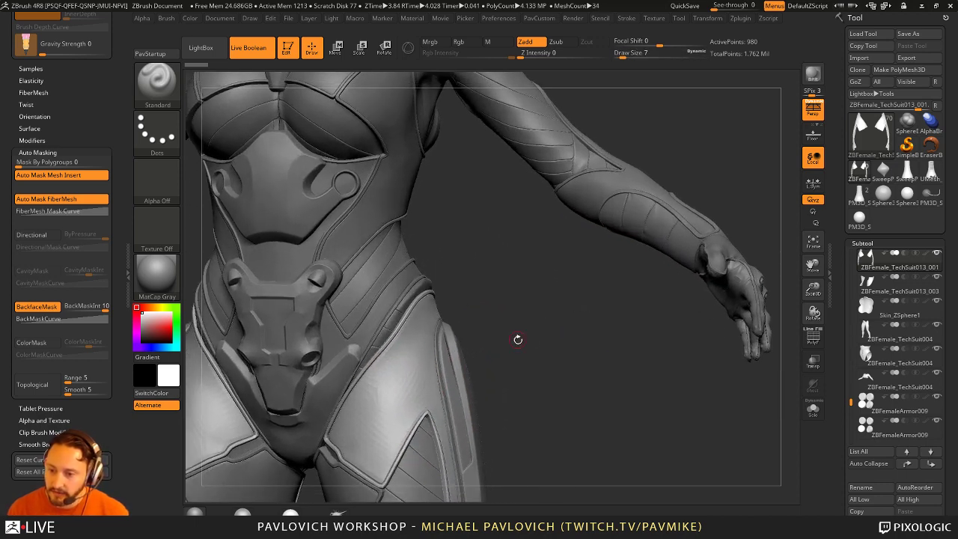
{"action": "scroll", "coordinate": [513, 321], "scroll_direction": "down", "scroll_amount": 4}
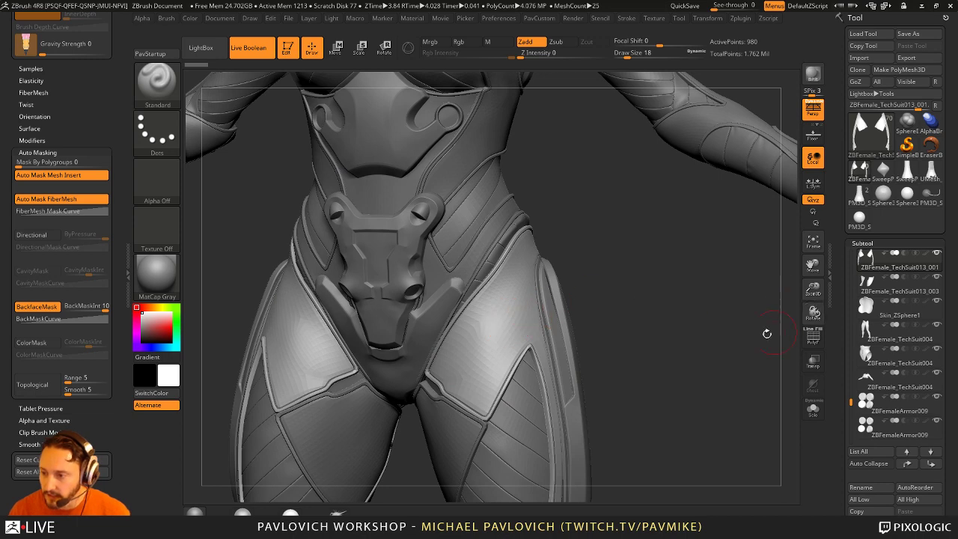
{"action": "scroll", "coordinate": [622, 290], "scroll_direction": "up", "scroll_amount": 3}
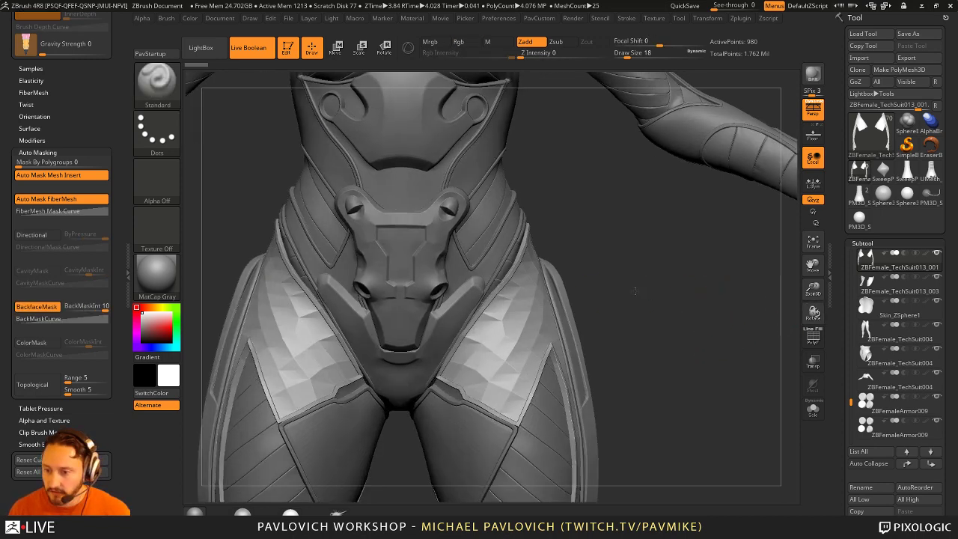
{"action": "scroll", "coordinate": [610, 274], "scroll_direction": "down", "scroll_amount": 3}
{"action": "key", "text": "bracketleft"}
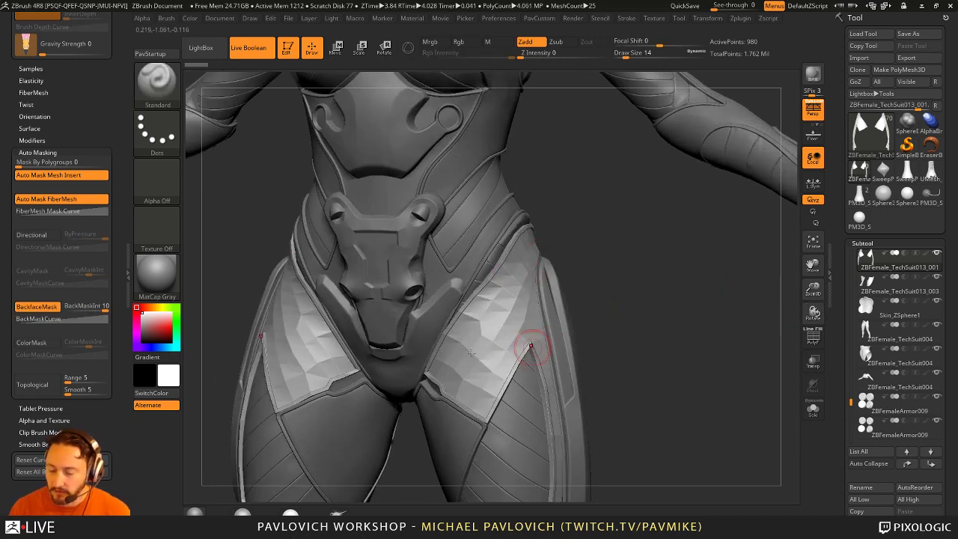
{"action": "scroll", "coordinate": [605, 314], "scroll_direction": "up", "scroll_amount": 1}
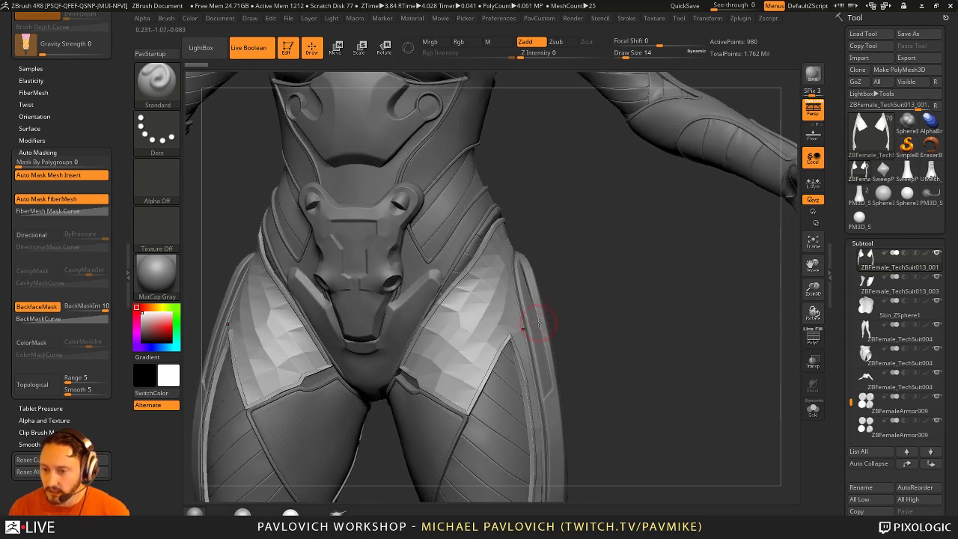
{"action": "key", "text": "bracketleft"}
{"action": "key", "text": "bracketleft"}
{"action": "left_click_drag", "start_coordinate": [616, 301], "coordinate": [615, 307]}
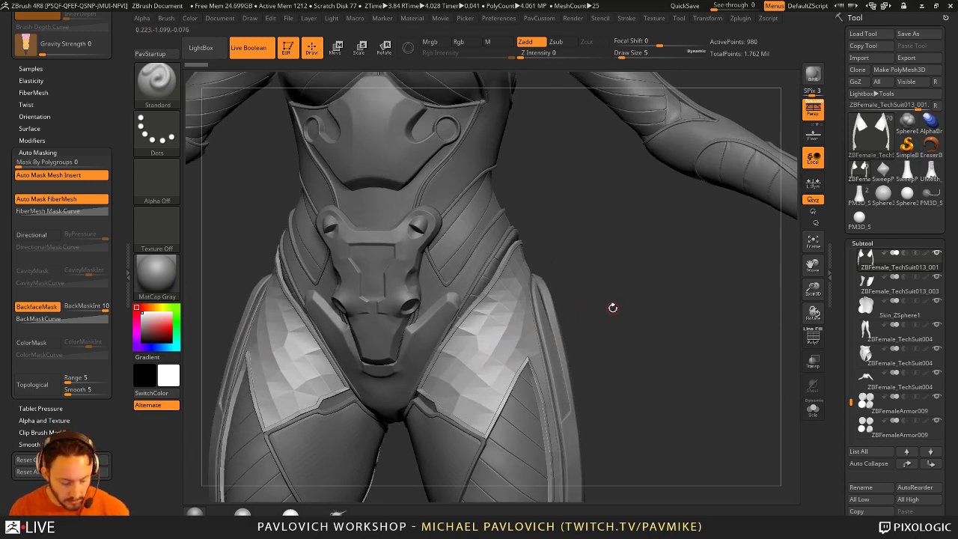
{"action": "key", "text": "ctrl"}
{"action": "scroll", "coordinate": [609, 309], "scroll_direction": "up", "scroll_amount": 2}
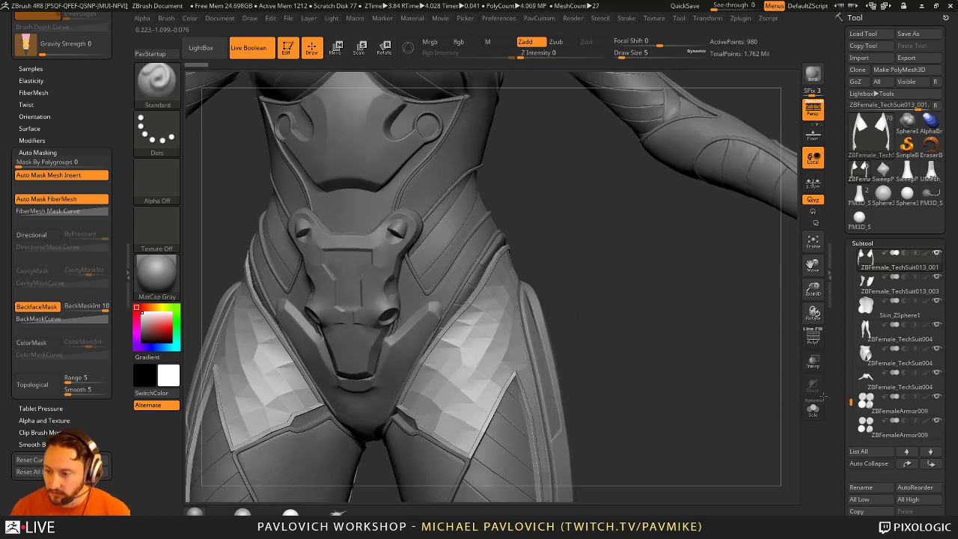
Step: Solo the strap pieces with PolyF, hide and unhide polygroups, then exit Solo and PolyF
{"action": "key", "text": "shift+f"}
{"action": "left_click_drag", "start_coordinate": [740, 335], "coordinate": [553, 298]}
{"action": "key", "text": "alt+s"}
{"action": "left_click", "coordinate": [537, 281], "text": "ctrl+shift"}
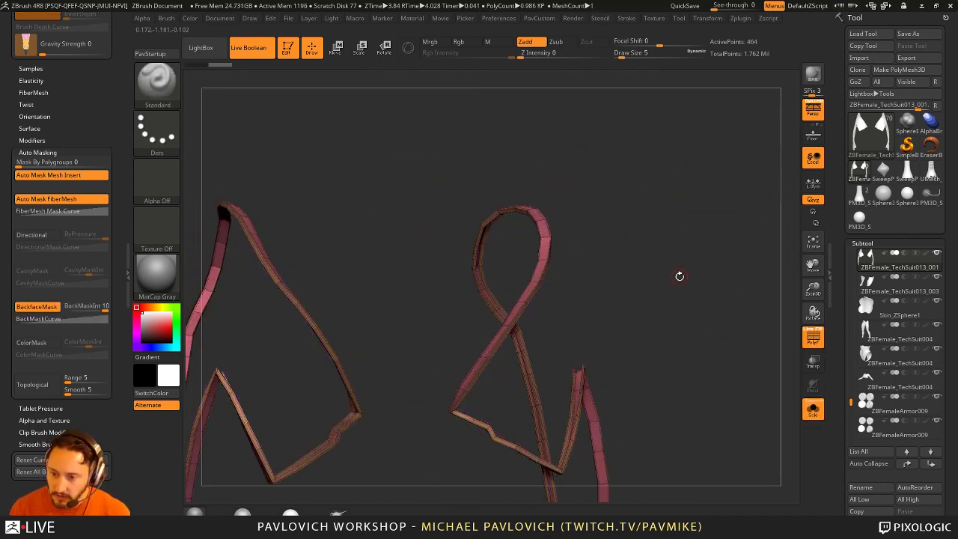
{"action": "mouse_move", "coordinate": [678, 277]}
{"action": "left_mouse_down"}
{"action": "mouse_move", "coordinate": [443, 306]}
{"action": "mouse_move", "coordinate": [637, 291]}
{"action": "left_mouse_up"}
{"action": "left_click", "coordinate": [673, 259], "text": "ctrl+shift"}
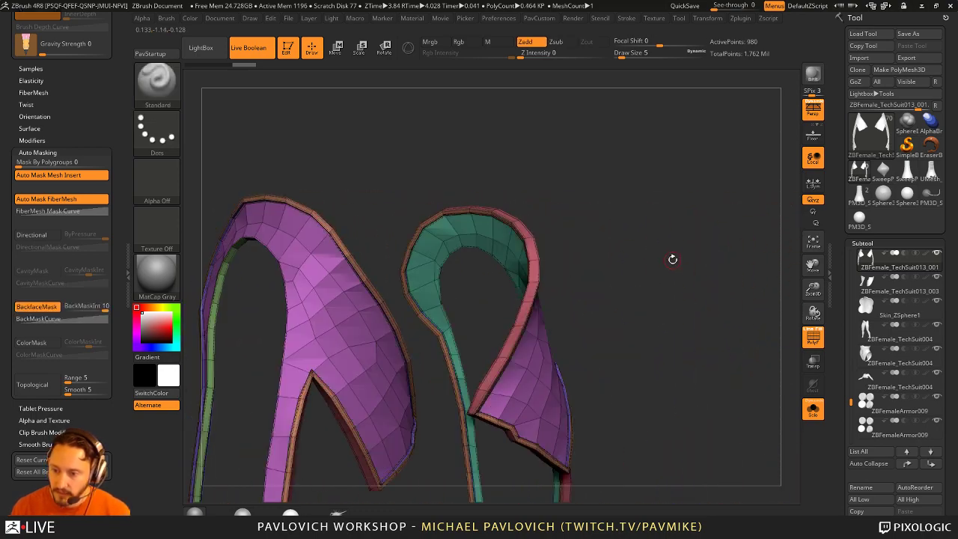
{"action": "left_click_drag", "start_coordinate": [674, 259], "coordinate": [643, 267]}
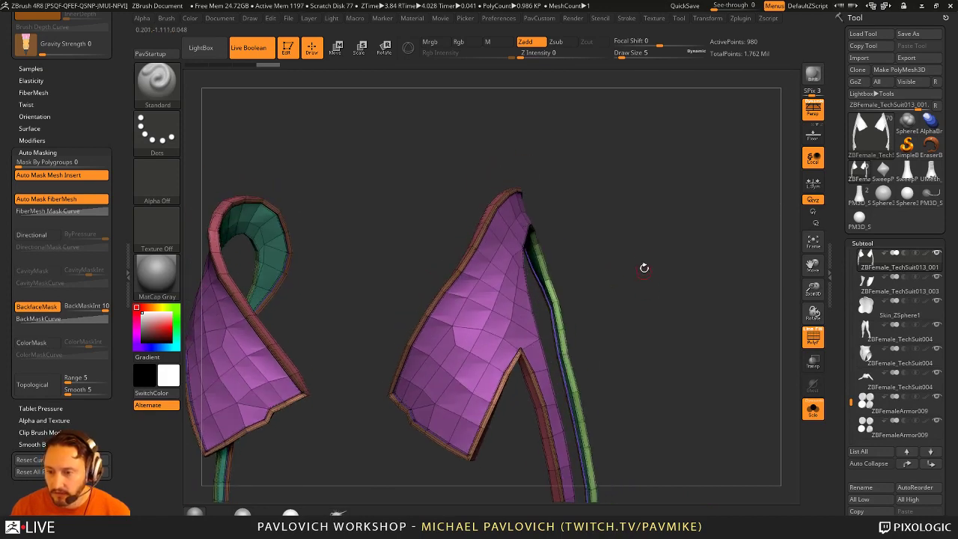
{"action": "key", "text": "alt+s"}
{"action": "left_click", "coordinate": [812, 336]}
{"action": "left_click_drag", "start_coordinate": [639, 276], "coordinate": [531, 267]}
Step: Switch to the Move brush with draw size 65
{"action": "key", "text": "b"}
{"action": "key", "text": "m"}
{"action": "key", "text": "v"}
{"action": "key", "text": "s"}
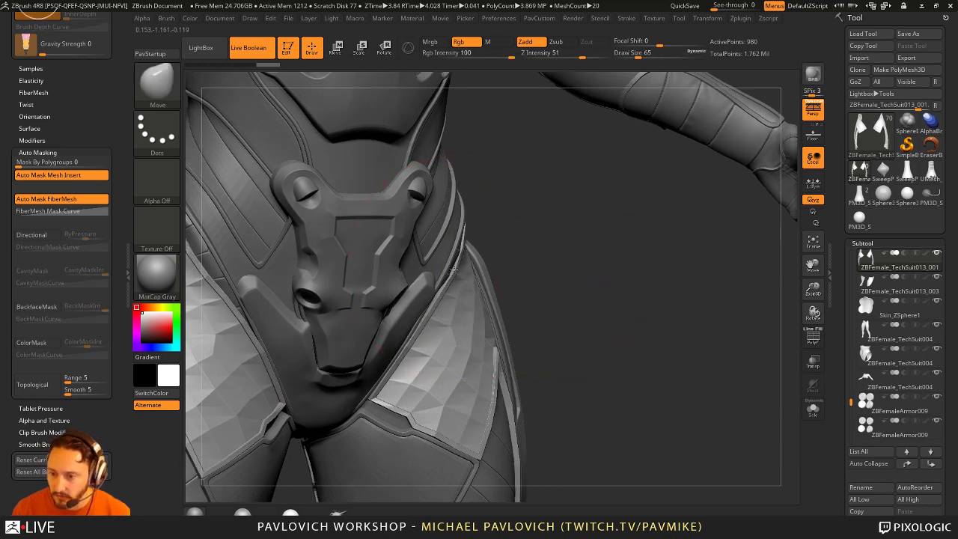
{"action": "type", "text": "s4"}
{"action": "key", "text": "Return"}
Step: Turn on Topological auto-masking, adjust its range, and keep the Move brush
{"action": "left_click", "coordinate": [48, 382]}
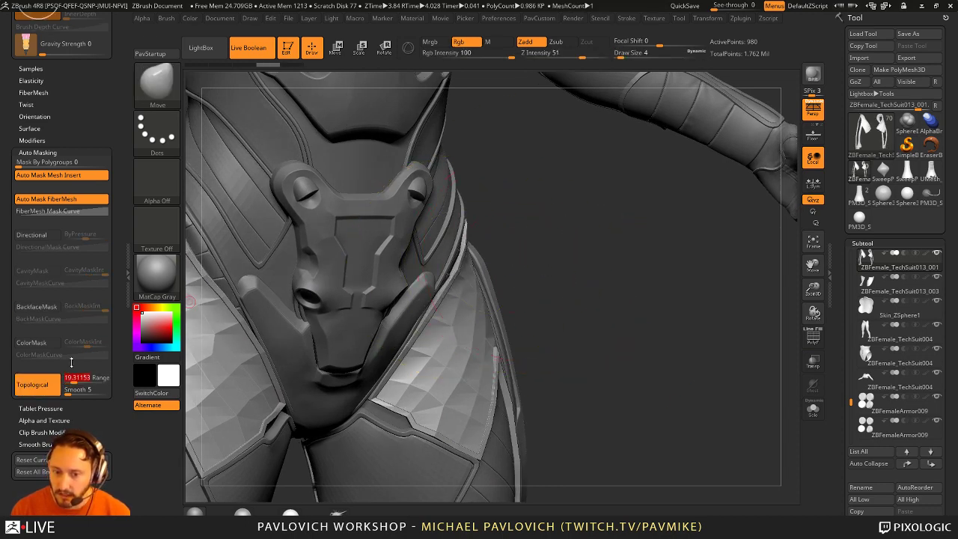
{"action": "left_click_drag", "start_coordinate": [71, 378], "coordinate": [71, 362]}
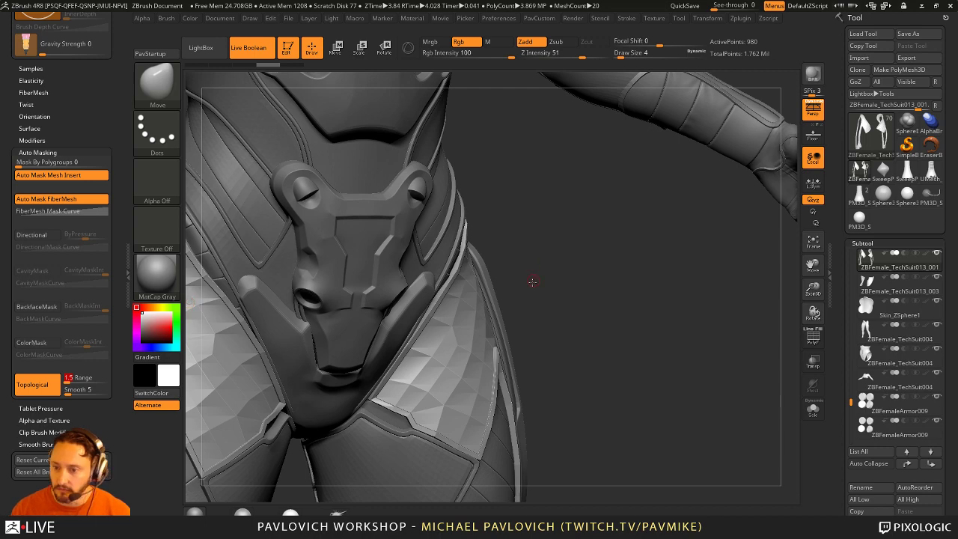
{"action": "left_click_drag", "start_coordinate": [532, 281], "coordinate": [544, 229]}
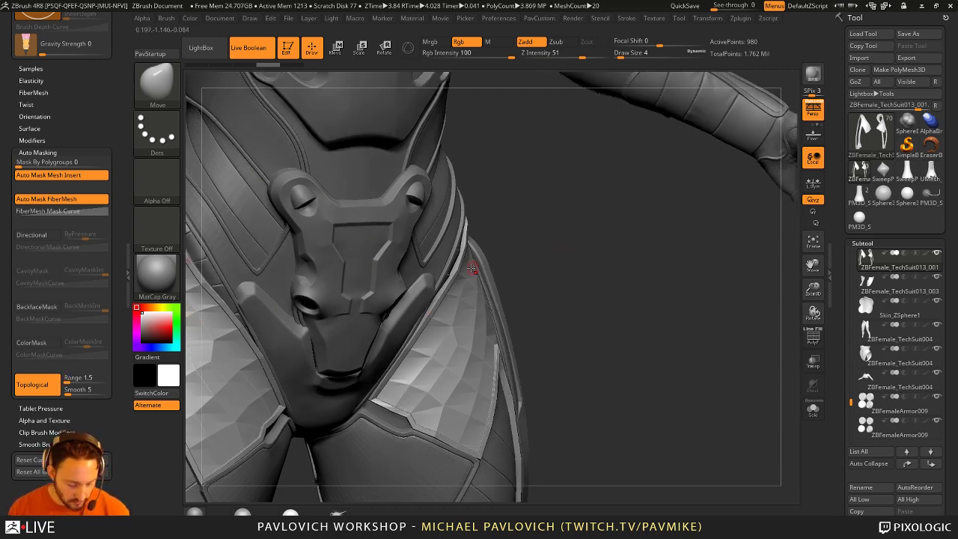
{"action": "key", "text": "b"}
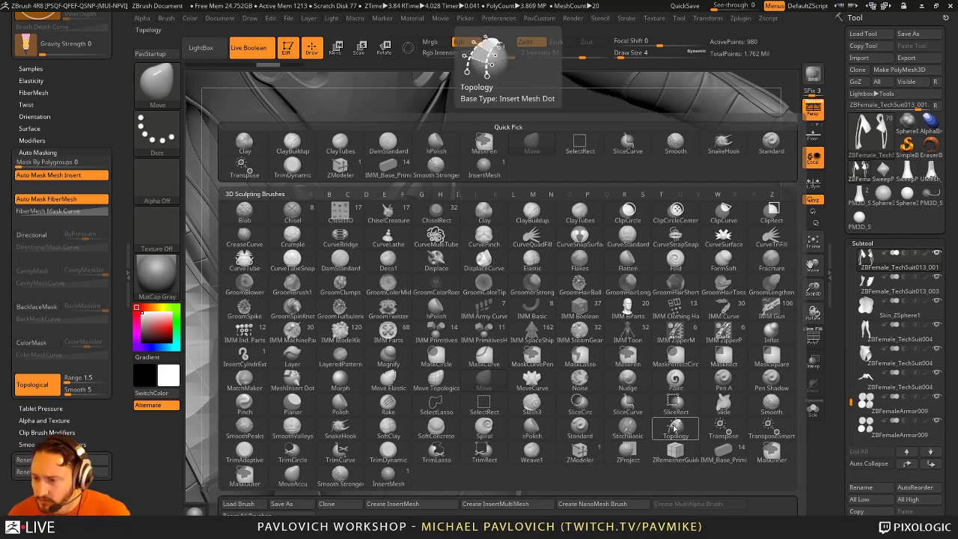
{"action": "left_click", "coordinate": [484, 381]}
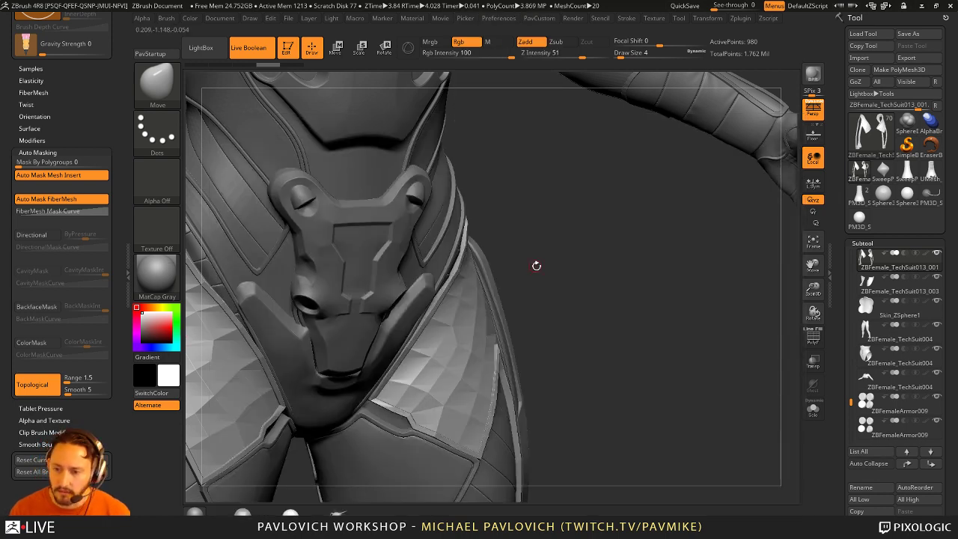
Step: Set draw size to 90, reshape the chest plate with topological masking, then turn masking off
{"action": "left_click_drag", "start_coordinate": [536, 265], "coordinate": [526, 278]}
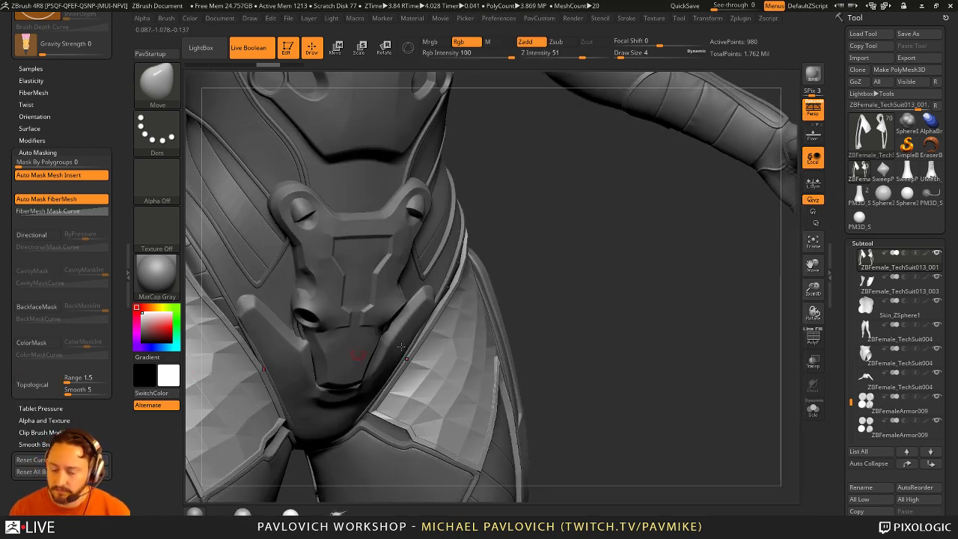
{"action": "left_click_drag", "start_coordinate": [401, 347], "coordinate": [428, 326]}
{"action": "left_click_drag", "start_coordinate": [599, 323], "coordinate": [576, 316]}
{"action": "type", "text": "s"}
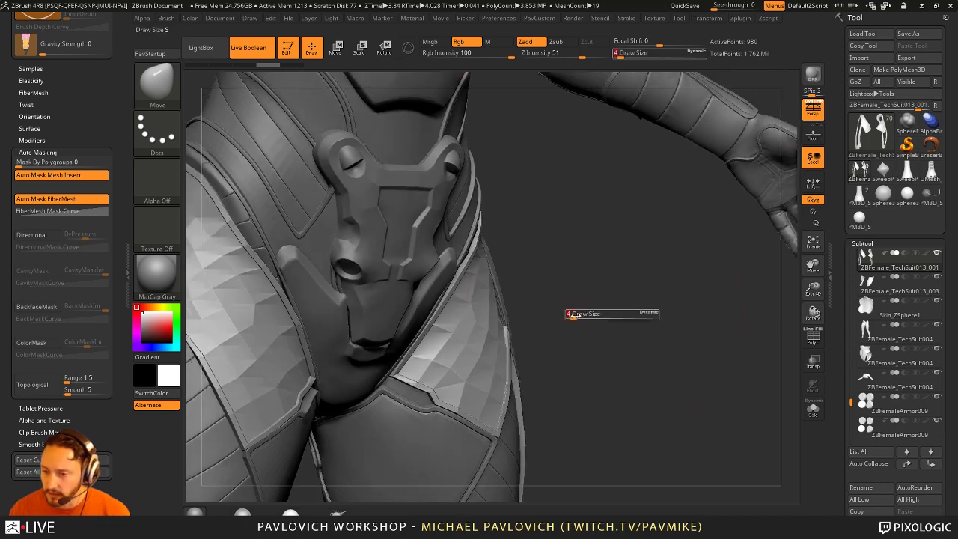
{"action": "type", "text": "90"}
{"action": "key", "text": "Return"}
{"action": "left_click", "coordinate": [45, 384]}
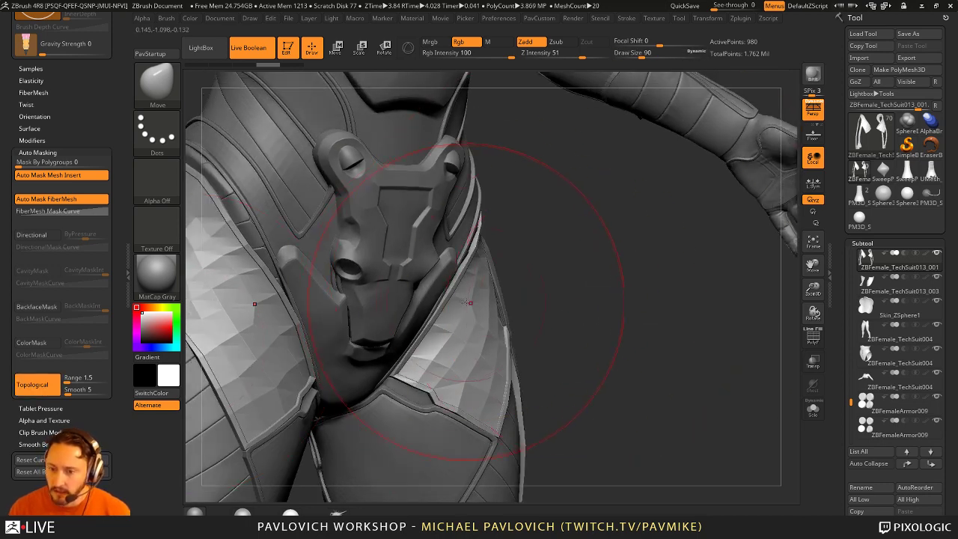
{"action": "left_click_drag", "start_coordinate": [359, 255], "coordinate": [417, 252]}
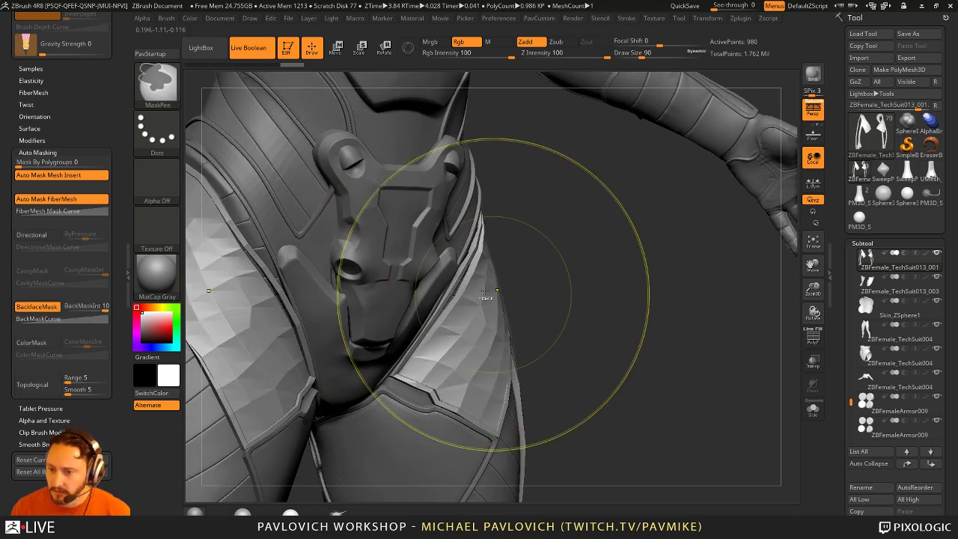
{"action": "left_click", "coordinate": [32, 384]}
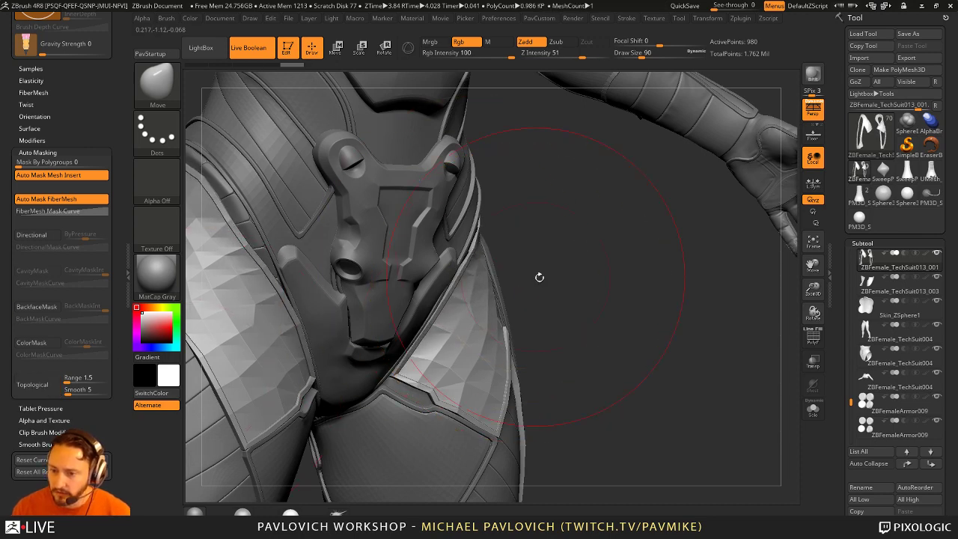
Step: Undo the faceted shoulder edit, then select the TechSuit004 leg armor subtool
{"action": "left_click_drag", "start_coordinate": [563, 280], "coordinate": [498, 308]}
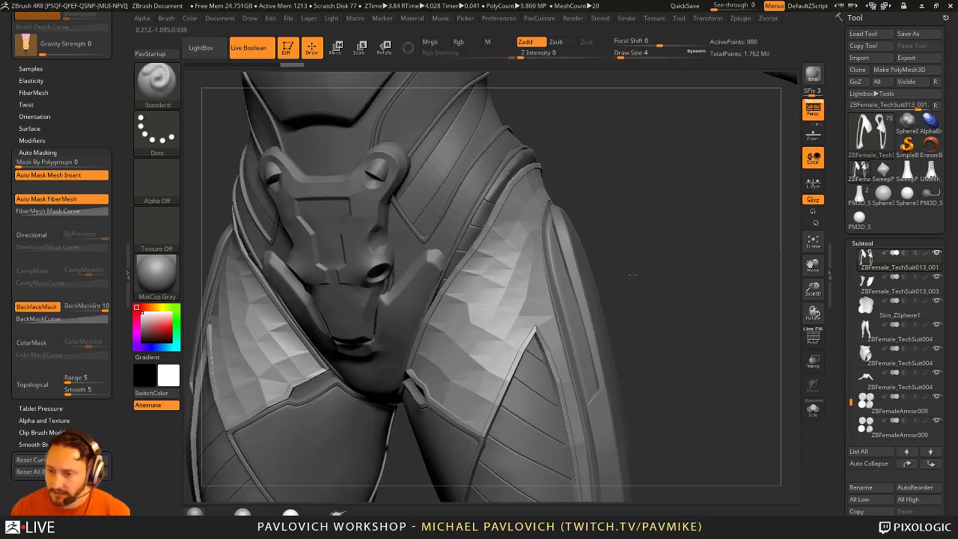
{"action": "mouse_move", "coordinate": [658, 314]}
{"action": "left_mouse_down"}
{"action": "mouse_move", "coordinate": [710, 321]}
{"action": "mouse_move", "coordinate": [696, 333]}
{"action": "left_mouse_up"}
{"action": "key", "text": "ctrl+shift"}
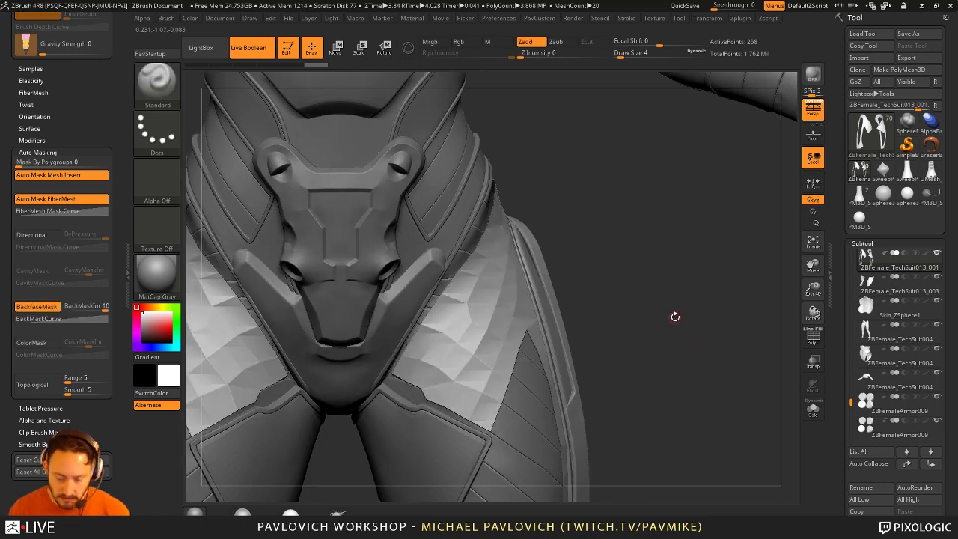
{"action": "left_click_drag", "start_coordinate": [673, 316], "coordinate": [394, 369]}
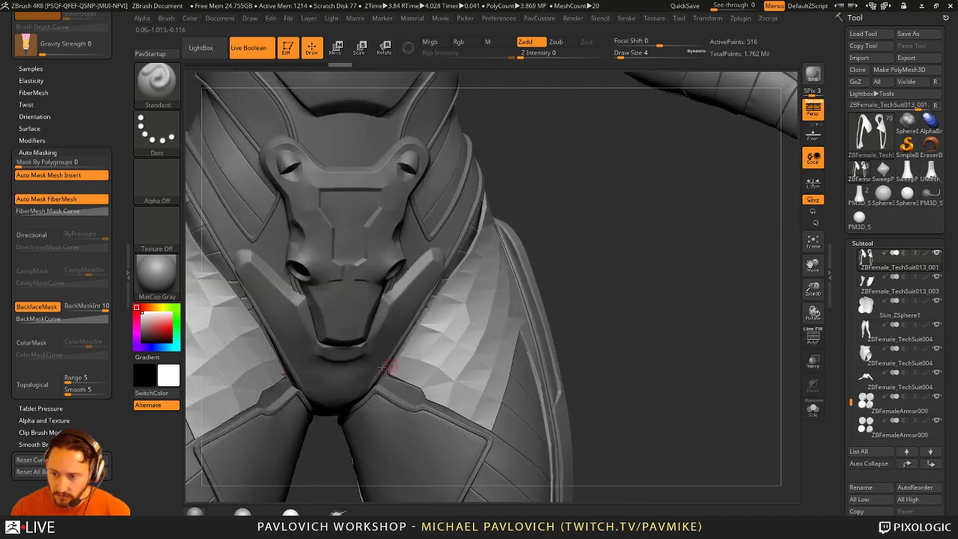
{"action": "key", "text": "ctrl+shift"}
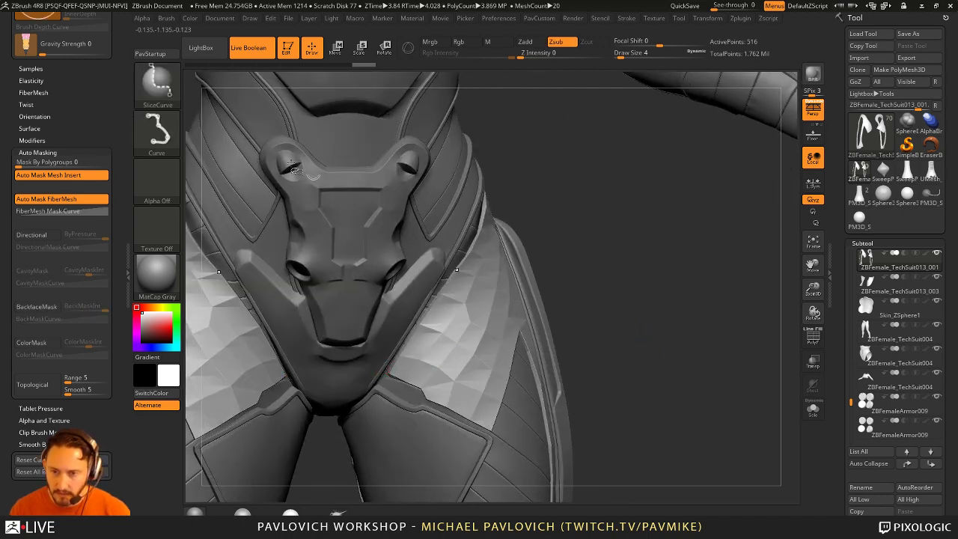
{"action": "key", "text": "ctrl+z"}
{"action": "mouse_move", "coordinate": [670, 365]}
{"action": "left_mouse_down"}
{"action": "mouse_move", "coordinate": [653, 263]}
{"action": "mouse_move", "coordinate": [654, 336]}
{"action": "mouse_move", "coordinate": [710, 331]}
{"action": "mouse_move", "coordinate": [646, 299]}
{"action": "mouse_move", "coordinate": [665, 327]}
{"action": "mouse_move", "coordinate": [622, 285]}
{"action": "mouse_move", "coordinate": [577, 312]}
{"action": "left_mouse_up"}
{"action": "key", "text": "ctrl+shift"}
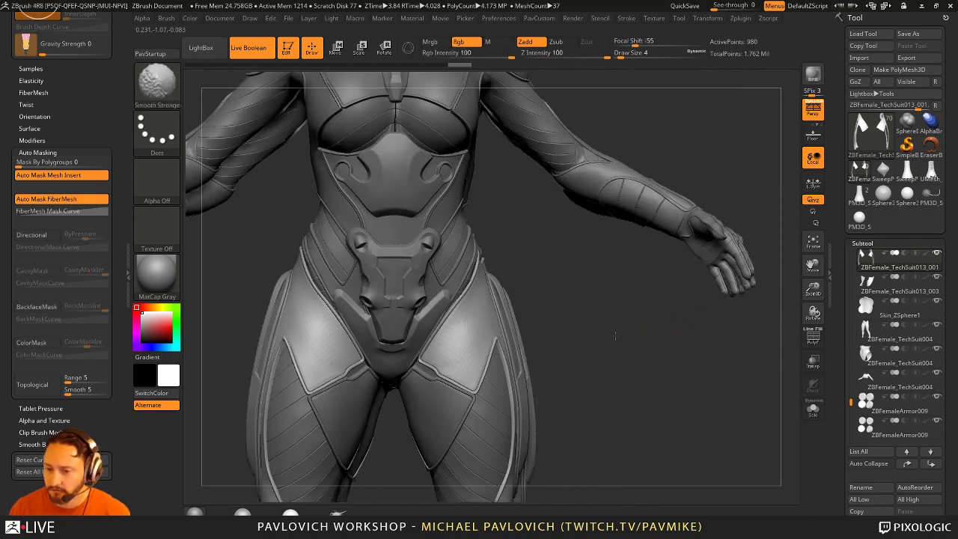
{"action": "key", "text": "s"}
{"action": "key", "text": "s"}
{"action": "left_click_drag", "start_coordinate": [538, 389], "coordinate": [494, 395]}
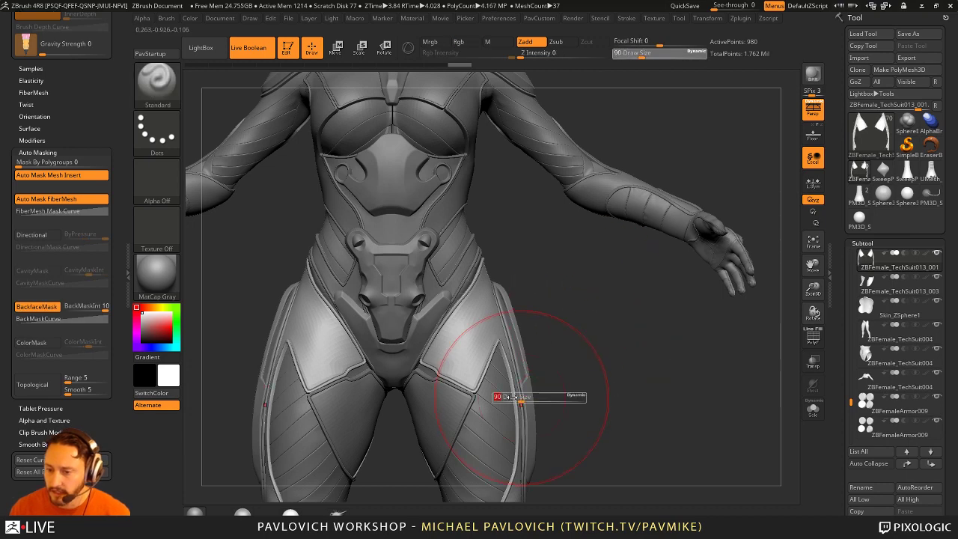
Step: Solo the TechSuit004 leg armor and set the draw size to 7
{"action": "left_click", "coordinate": [813, 409]}
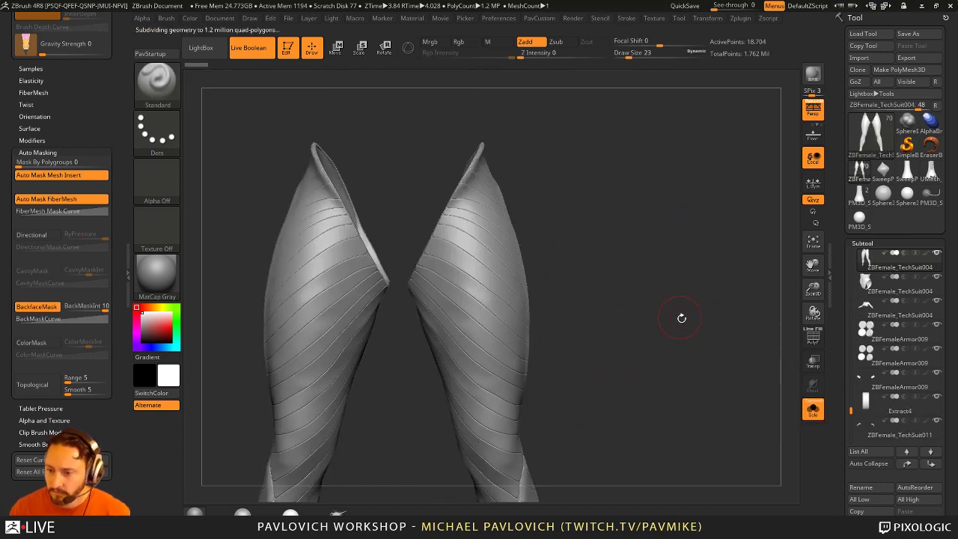
{"action": "mouse_move", "coordinate": [674, 323]}
{"action": "left_mouse_down"}
{"action": "mouse_move", "coordinate": [665, 314]}
{"action": "mouse_move", "coordinate": [673, 357]}
{"action": "mouse_move", "coordinate": [600, 299]}
{"action": "mouse_move", "coordinate": [712, 257]}
{"action": "mouse_move", "coordinate": [707, 314]}
{"action": "mouse_move", "coordinate": [688, 309]}
{"action": "mouse_move", "coordinate": [665, 331]}
{"action": "mouse_move", "coordinate": [639, 314]}
{"action": "left_mouse_up"}
{"action": "key", "text": "s"}
{"action": "key", "text": "7"}
{"action": "key", "text": "Return"}
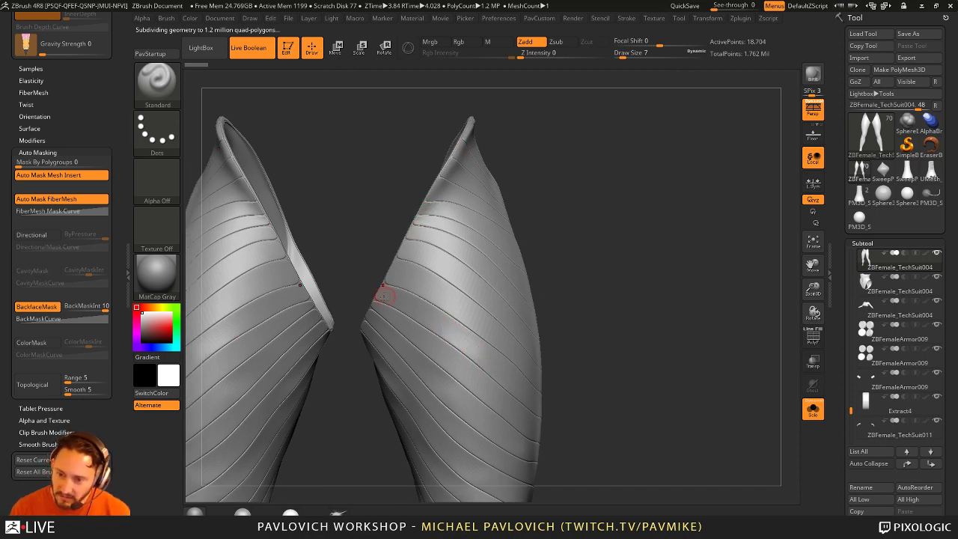
{"action": "left_click_drag", "start_coordinate": [532, 263], "coordinate": [792, 356]}
Step: Turn Solo off, select TechSuit013_001, then Skin_ZSphere2_2, and orbit to a front view
{"action": "left_click", "coordinate": [813, 407]}
{"action": "mouse_move", "coordinate": [679, 261]}
{"action": "left_mouse_down"}
{"action": "mouse_move", "coordinate": [643, 299]}
{"action": "mouse_move", "coordinate": [495, 369]}
{"action": "left_mouse_up"}
{"action": "mouse_move", "coordinate": [348, 442]}
{"action": "left_mouse_down", "text": "alt"}
{"action": "mouse_move", "coordinate": [404, 232]}
{"action": "mouse_move", "coordinate": [416, 223]}
{"action": "left_mouse_up", "text": "alt"}
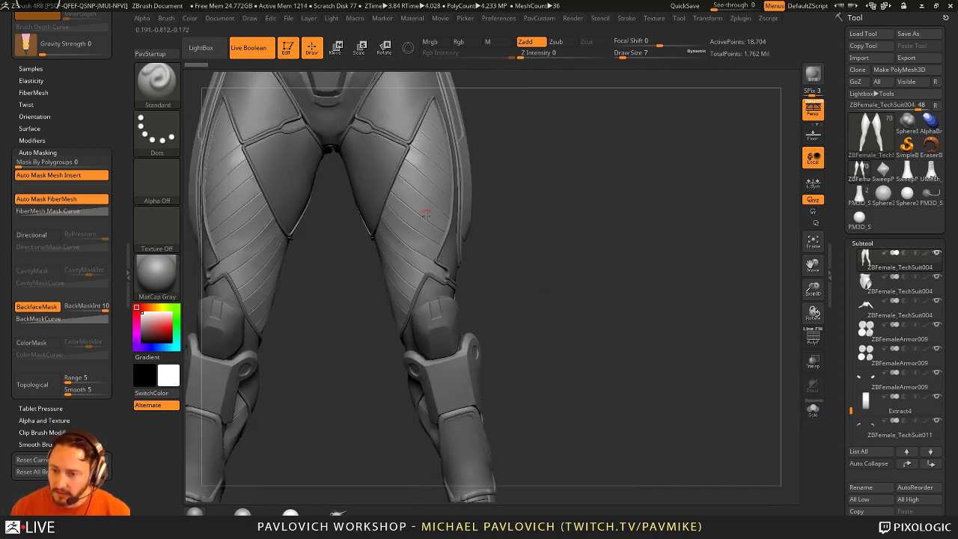
{"action": "left_click_drag", "start_coordinate": [523, 154], "coordinate": [420, 367], "text": "alt"}
{"action": "left_click", "coordinate": [473, 331], "text": "alt"}
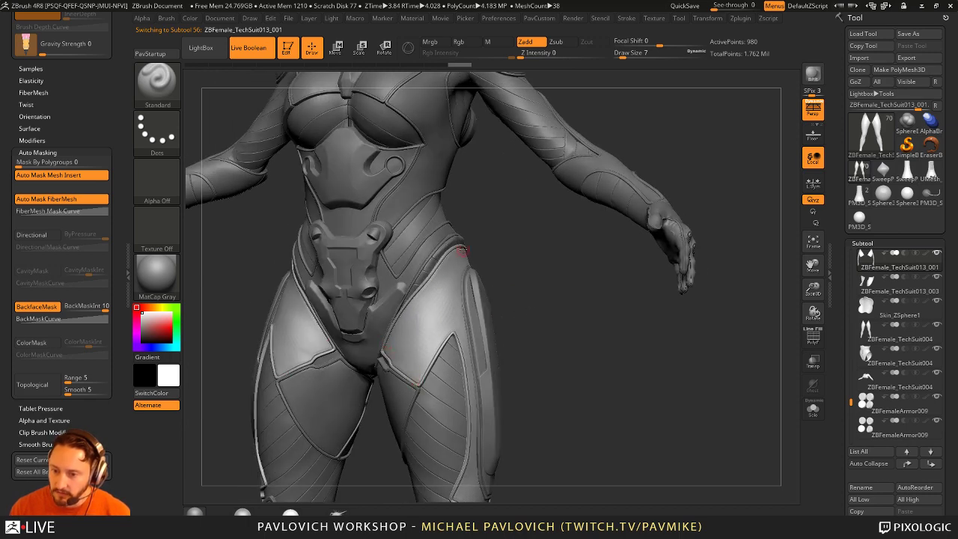
{"action": "left_click_drag", "start_coordinate": [463, 249], "coordinate": [394, 308]}
{"action": "left_click", "coordinate": [394, 273], "text": "alt"}
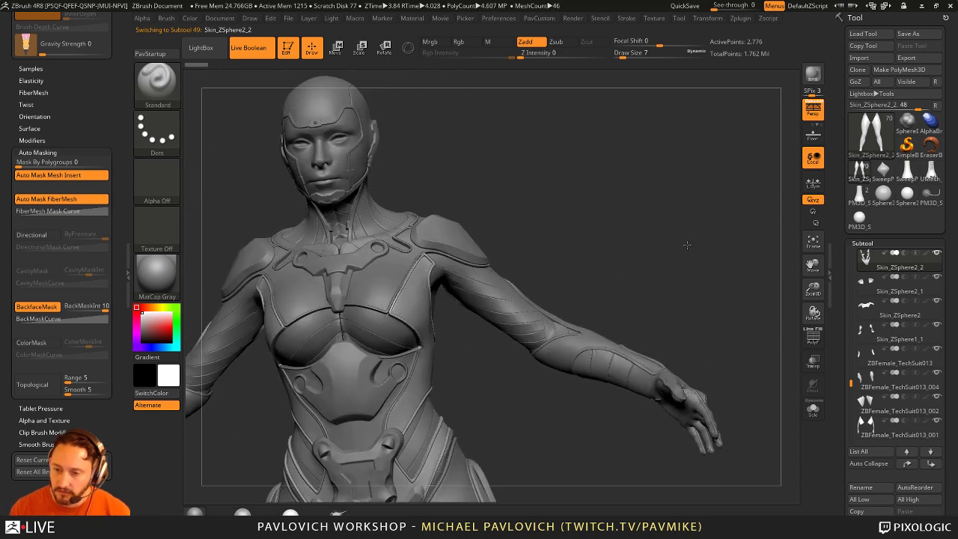
{"action": "left_click_drag", "start_coordinate": [686, 245], "coordinate": [699, 198]}
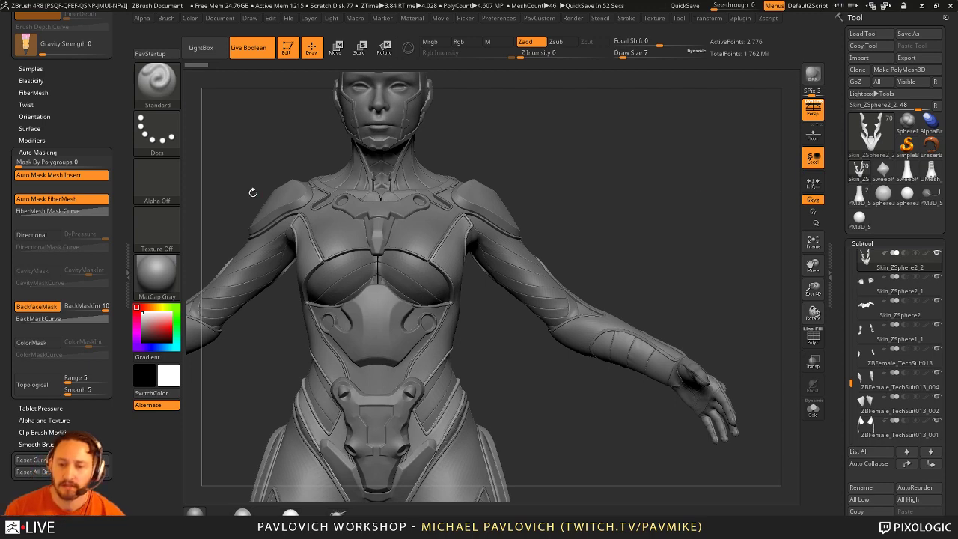
Step: Start recording a new macro from the Macro menu's Macros section
{"action": "left_click", "coordinate": [125, 255]}
{"action": "left_click", "coordinate": [5, 258]}
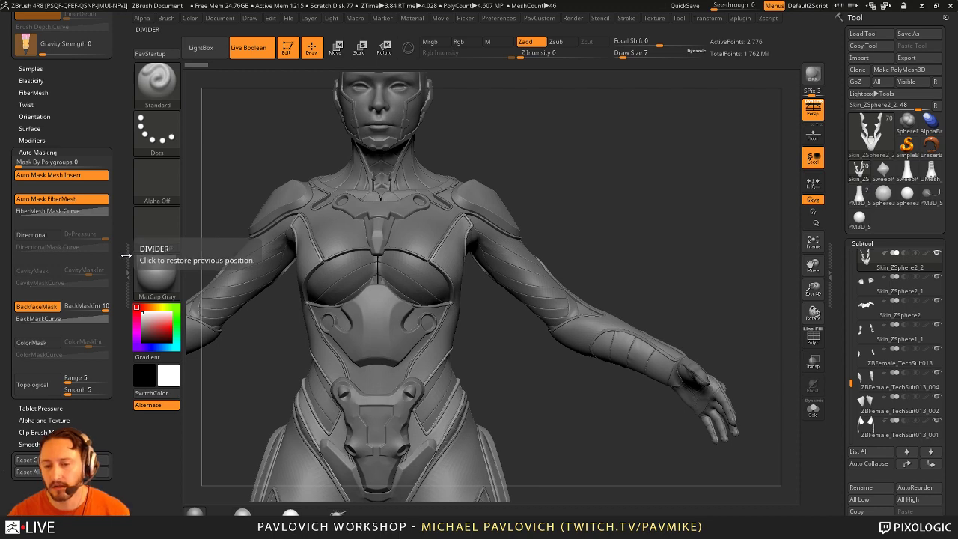
{"action": "left_click", "coordinate": [125, 254]}
{"action": "left_click", "coordinate": [5, 258]}
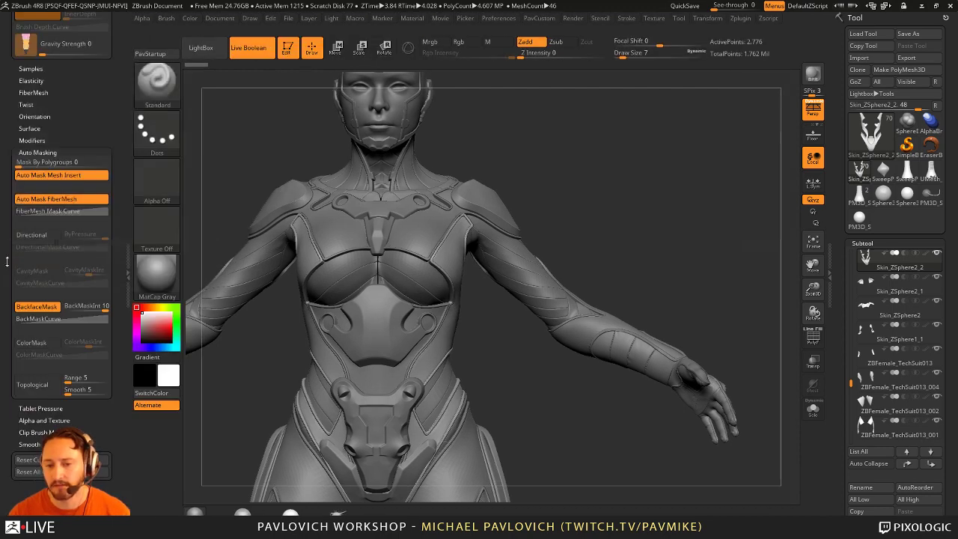
{"action": "left_click", "coordinate": [126, 254]}
{"action": "left_click", "coordinate": [5, 258]}
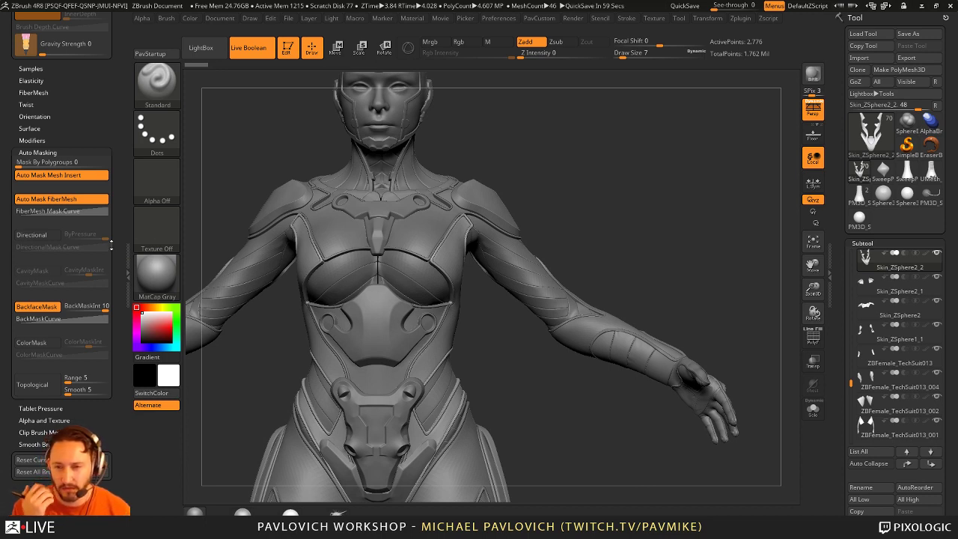
{"action": "left_click", "coordinate": [353, 19]}
{"action": "left_click", "coordinate": [377, 68]}
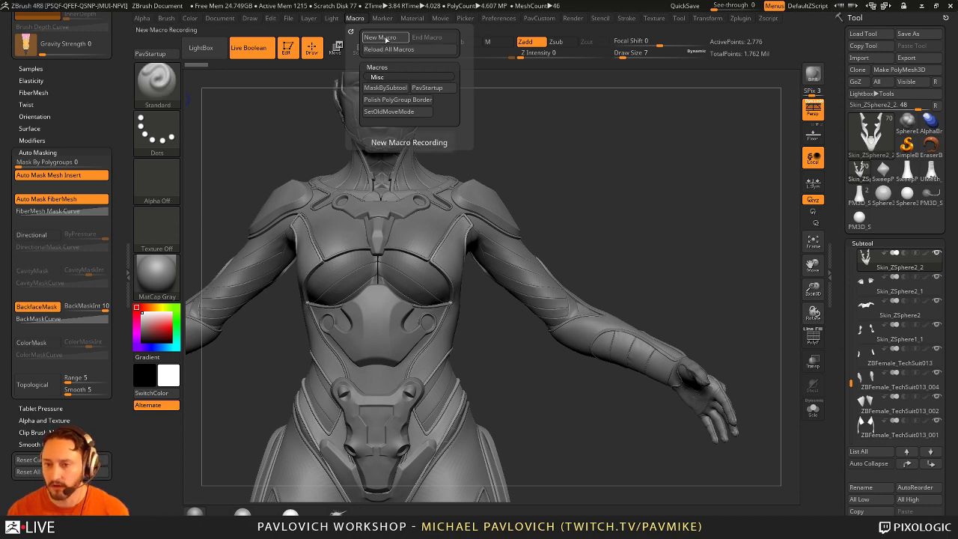
{"action": "left_click", "coordinate": [385, 37]}
Step: Toggle the left tray and orbit the torso back to a straight front view
{"action": "left_click", "coordinate": [127, 275]}
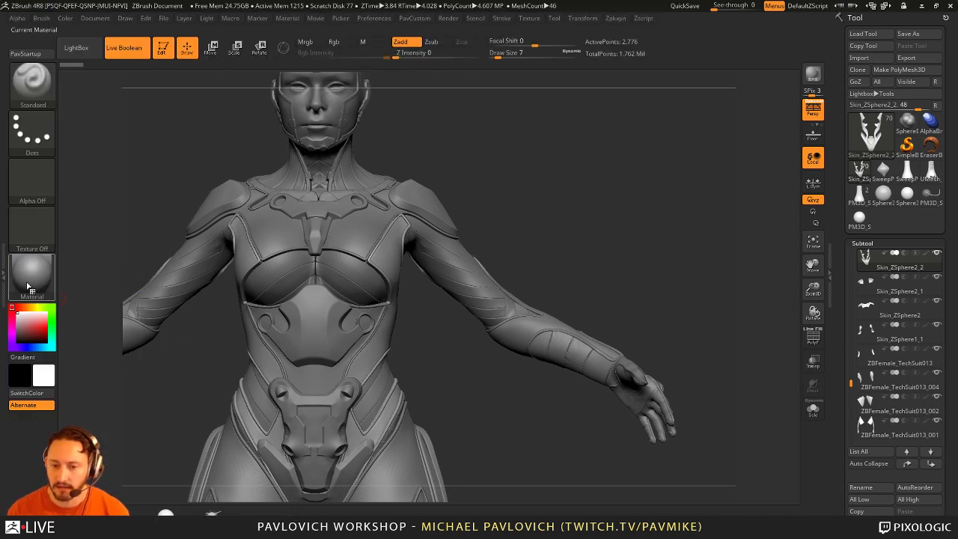
{"action": "left_click", "coordinate": [5, 274]}
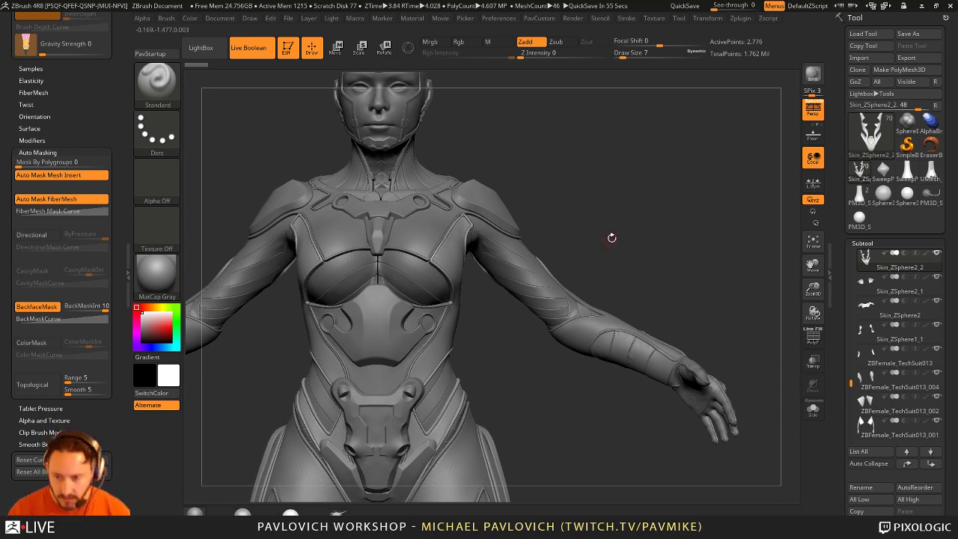
{"action": "left_click_drag", "start_coordinate": [611, 237], "coordinate": [516, 164]}
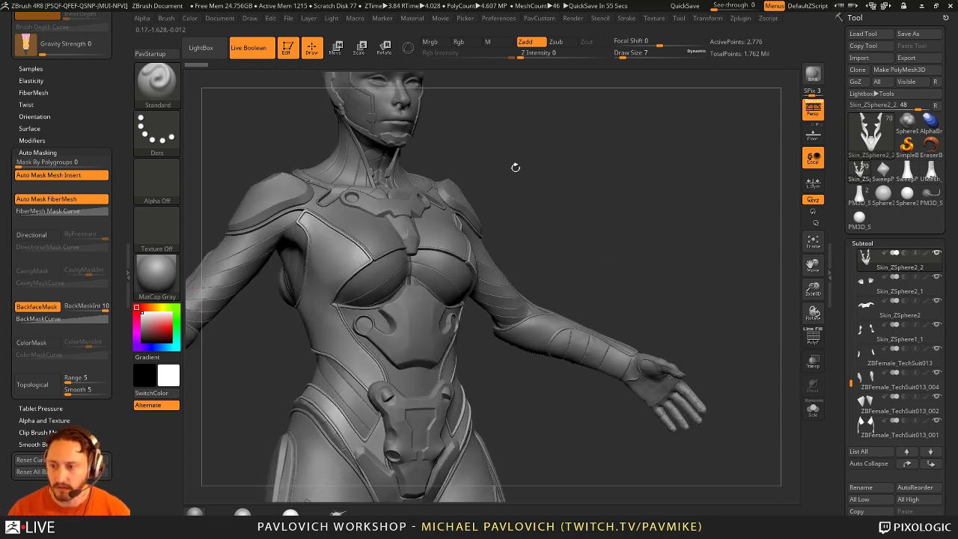
{"action": "left_click", "coordinate": [129, 244]}
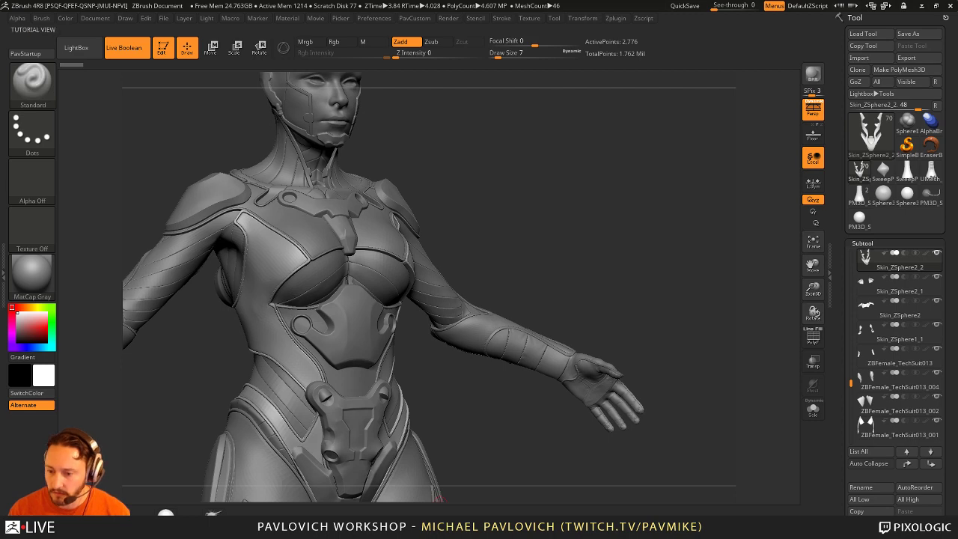
{"action": "left_click_drag", "start_coordinate": [389, 449], "coordinate": [439, 455]}
{"action": "mouse_move", "coordinate": [637, 229]}
{"action": "left_mouse_down"}
{"action": "mouse_move", "coordinate": [623, 241]}
{"action": "mouse_move", "coordinate": [524, 255]}
{"action": "left_mouse_up"}
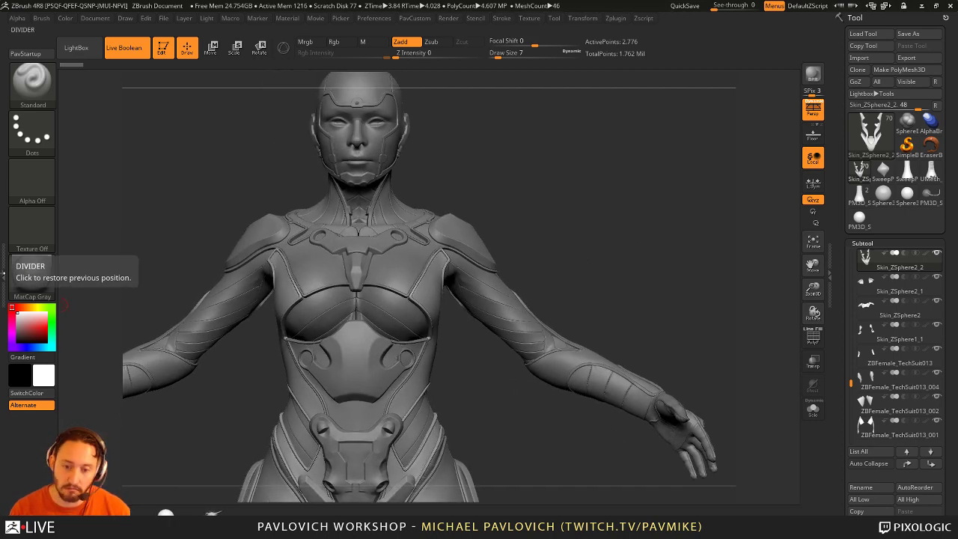
{"action": "left_click", "coordinate": [3, 274]}
Step: Enlarge the brush to size 12 and orbit the figure to a frontal, centred view
{"action": "key", "text": "bracketright"}
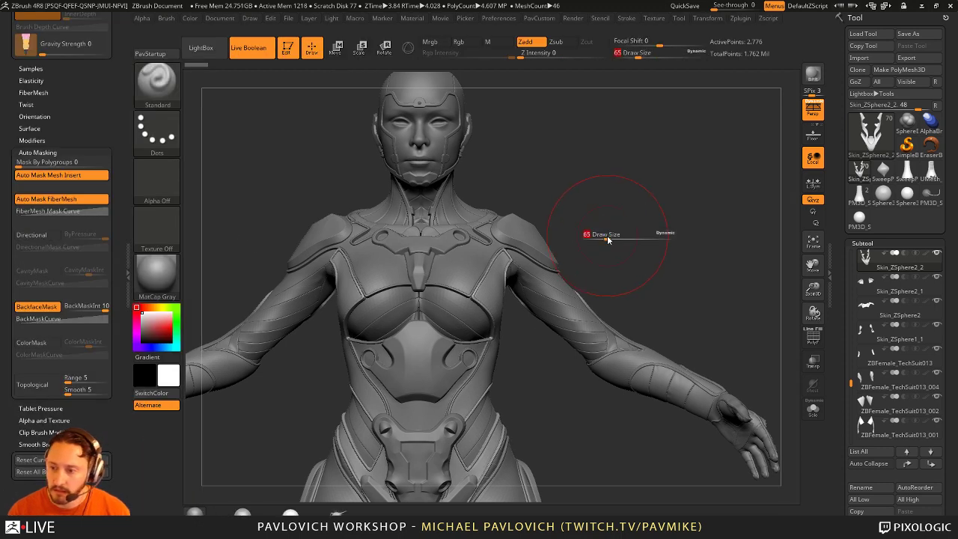
{"action": "left_click_drag", "start_coordinate": [609, 235], "coordinate": [623, 225]}
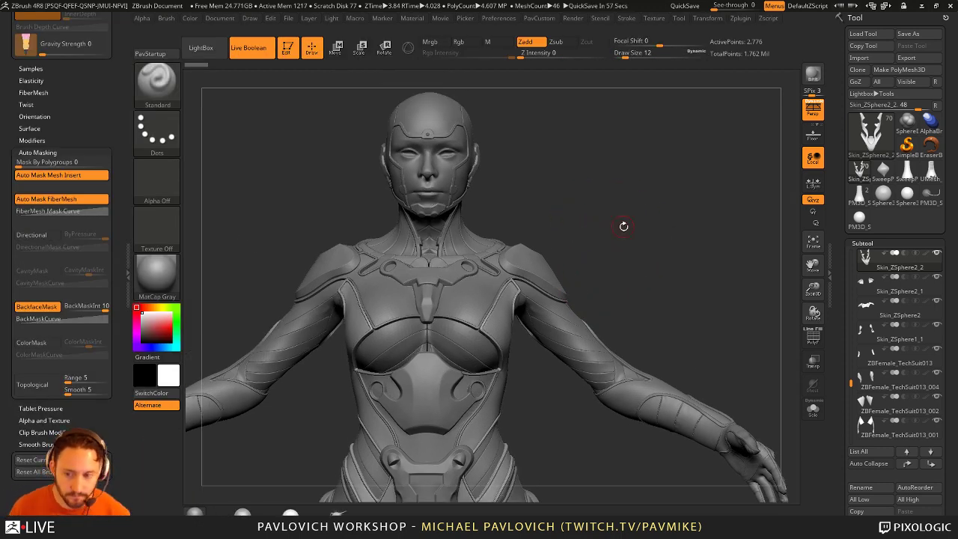
{"action": "mouse_move", "coordinate": [627, 172]}
{"action": "left_mouse_down"}
{"action": "mouse_move", "coordinate": [626, 149]}
{"action": "mouse_move", "coordinate": [624, 163]}
{"action": "left_mouse_up"}
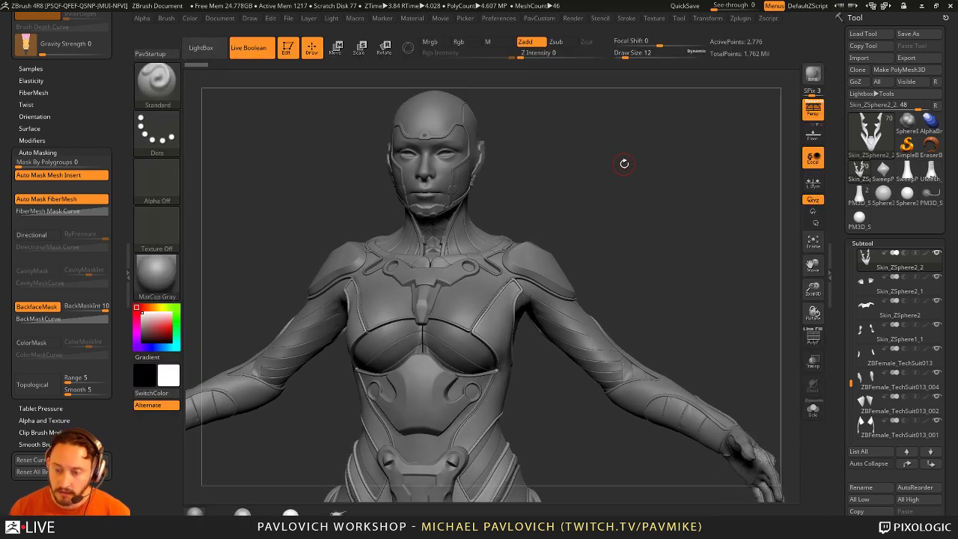
{"action": "key", "text": "shift"}
{"action": "key", "text": "shift"}
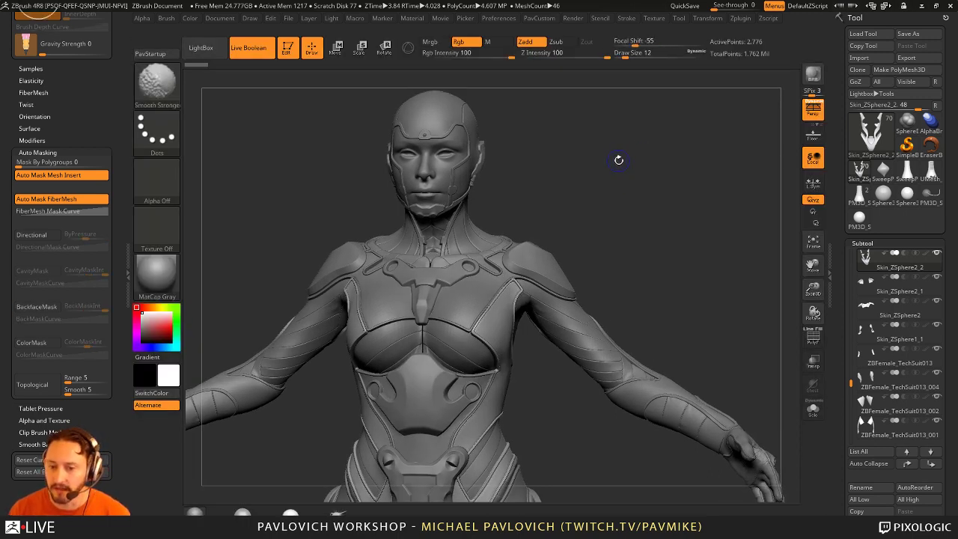
{"action": "key", "text": "shift"}
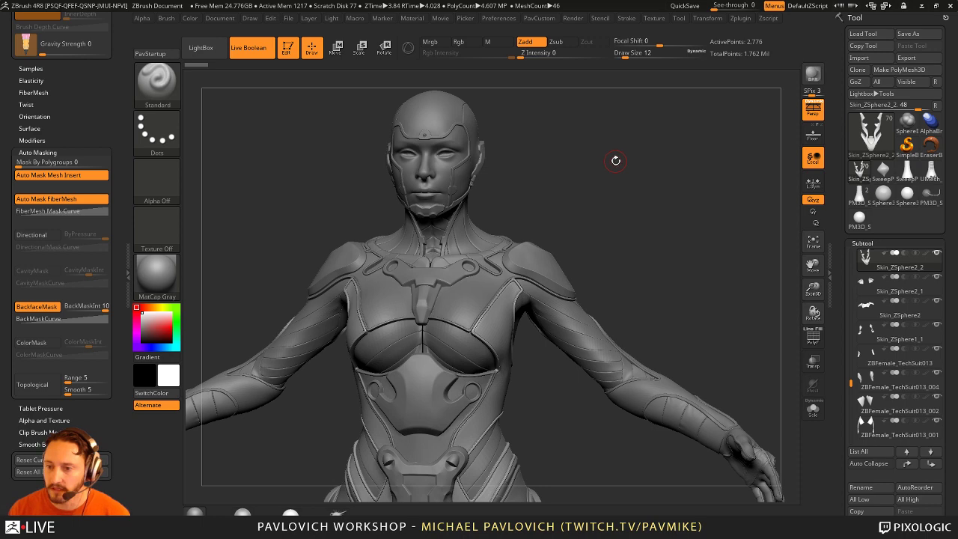
{"action": "mouse_move", "coordinate": [612, 160]}
{"action": "left_mouse_down"}
{"action": "mouse_move", "coordinate": [621, 175]}
{"action": "mouse_move", "coordinate": [611, 190]}
{"action": "left_mouse_up"}
{"action": "left_click_drag", "start_coordinate": [517, 120], "coordinate": [590, 161]}
{"action": "key", "text": "Tab"}
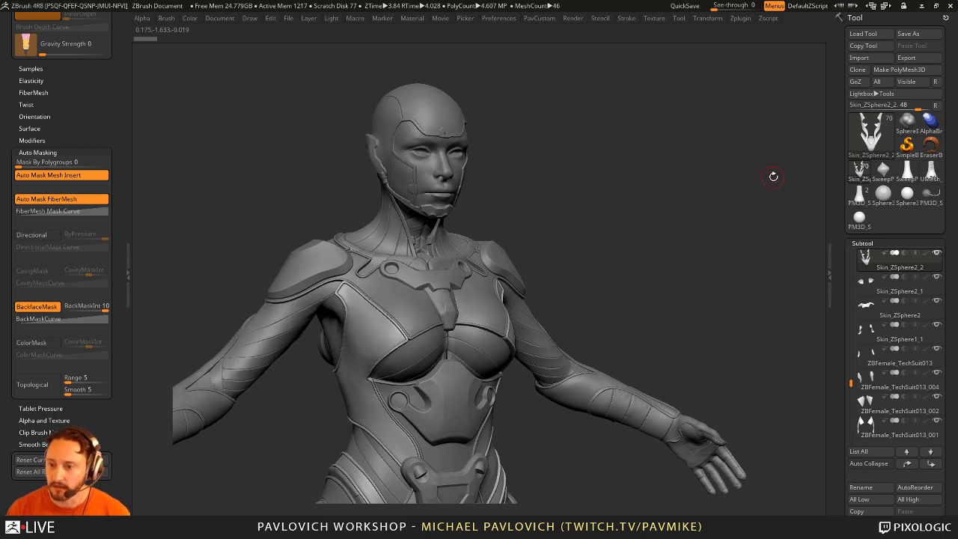
{"action": "key", "text": "Tab"}
{"action": "key", "text": "Tab"}
{"action": "key", "text": "Tab"}
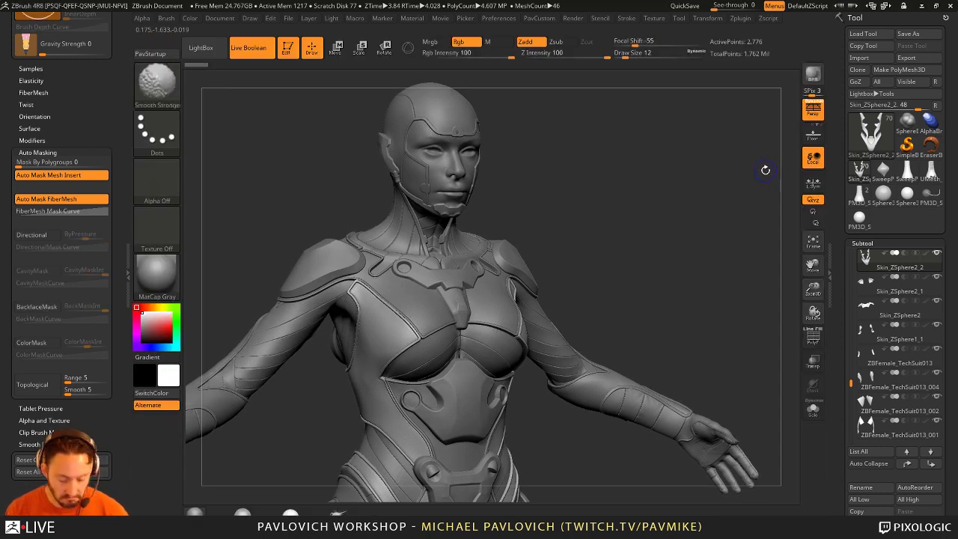
{"action": "left_click_drag", "start_coordinate": [593, 182], "coordinate": [664, 166]}
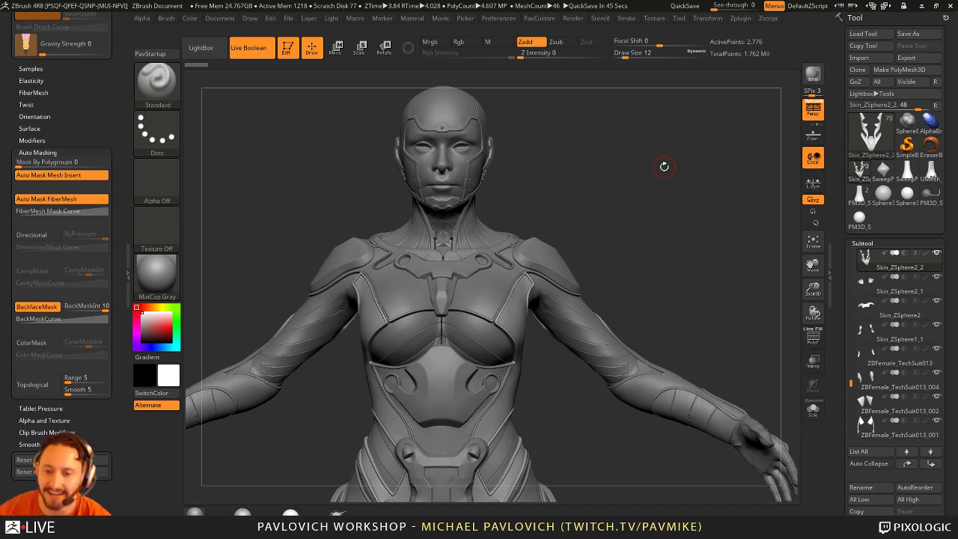
Step: Frame the torso from the left side and solo the Skin_ZSphere2_2 strap subtool
{"action": "left_click", "coordinate": [127, 261]}
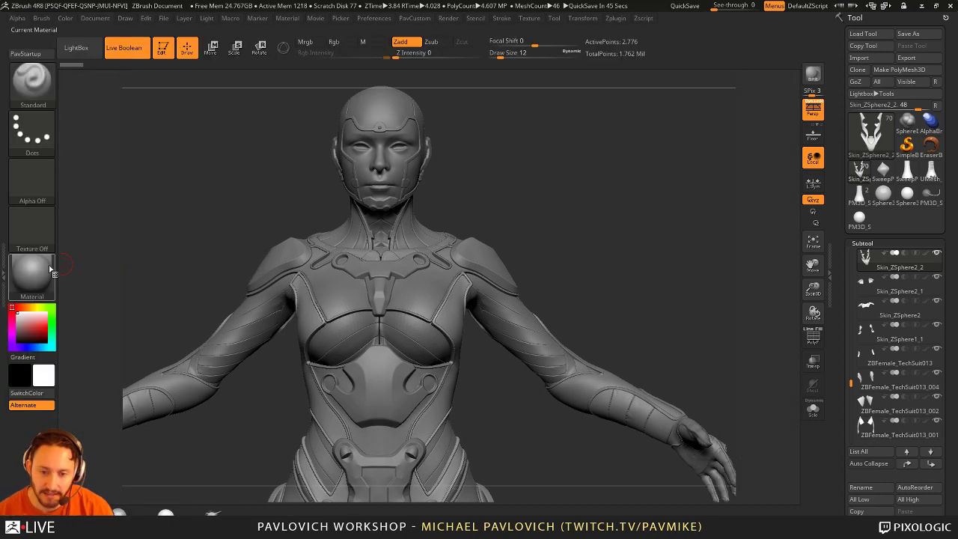
{"action": "left_click", "coordinate": [3, 258]}
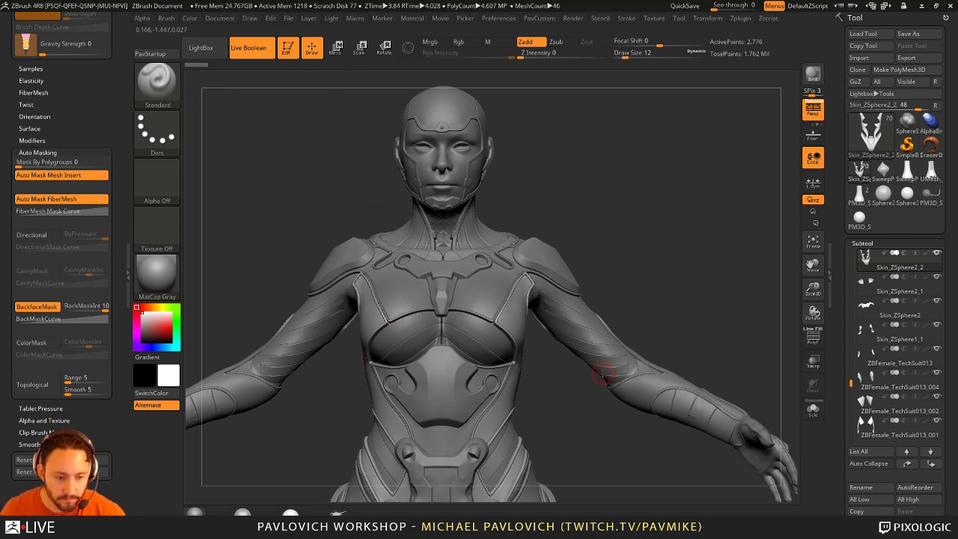
{"action": "left_click_drag", "start_coordinate": [628, 248], "coordinate": [635, 249]}
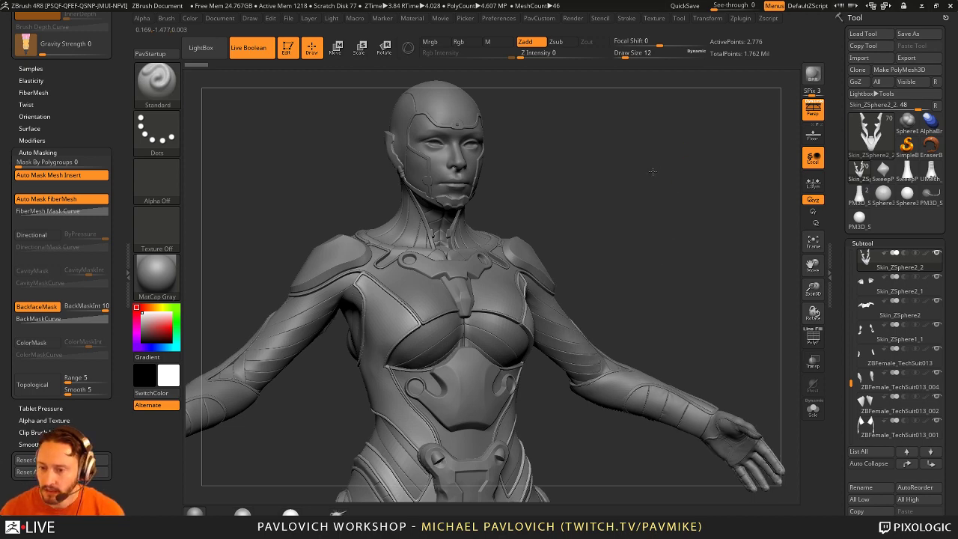
{"action": "left_click_drag", "start_coordinate": [695, 419], "coordinate": [466, 299]}
{"action": "left_click_drag", "start_coordinate": [708, 185], "coordinate": [803, 378], "text": "alt"}
{"action": "key", "text": "shift+ctrl+s"}
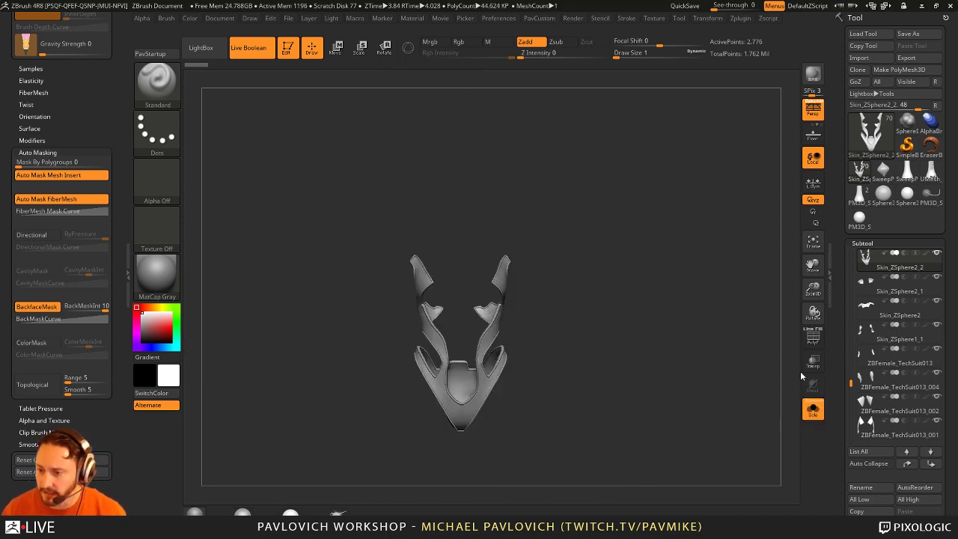
Step: Turn Solo off and zoom in on the chest and neck strap
{"action": "left_click", "coordinate": [812, 408]}
{"action": "left_click_drag", "start_coordinate": [718, 278], "coordinate": [544, 282], "text": "alt"}
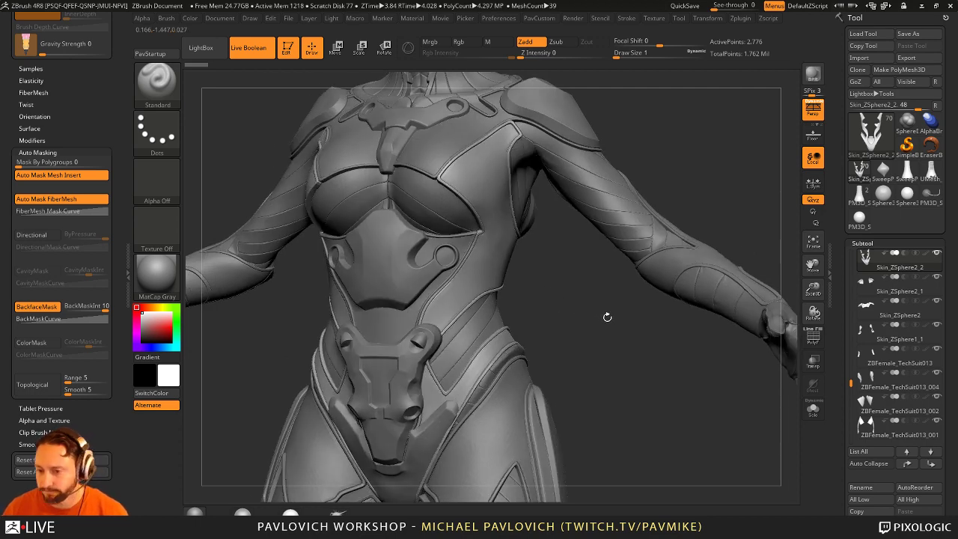
{"action": "left_click_drag", "start_coordinate": [607, 316], "coordinate": [626, 357], "text": "alt"}
{"action": "key", "text": "space"}
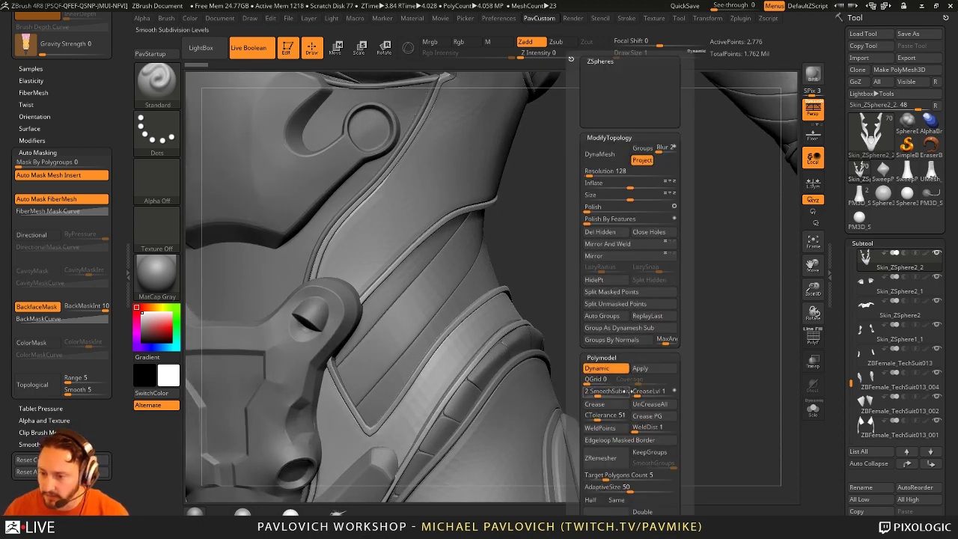
{"action": "left_click", "coordinate": [598, 392]}
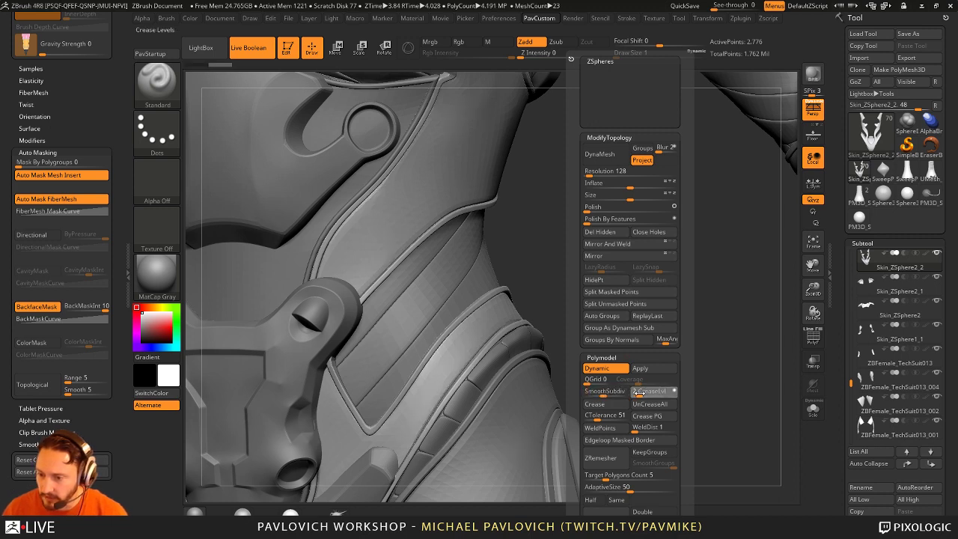
{"action": "key", "text": "shift"}
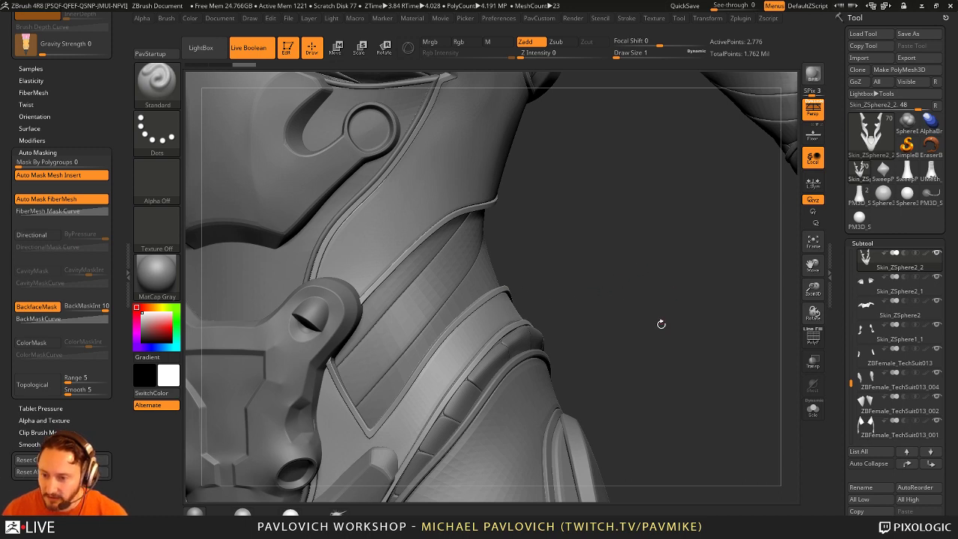
{"action": "key", "text": "space"}
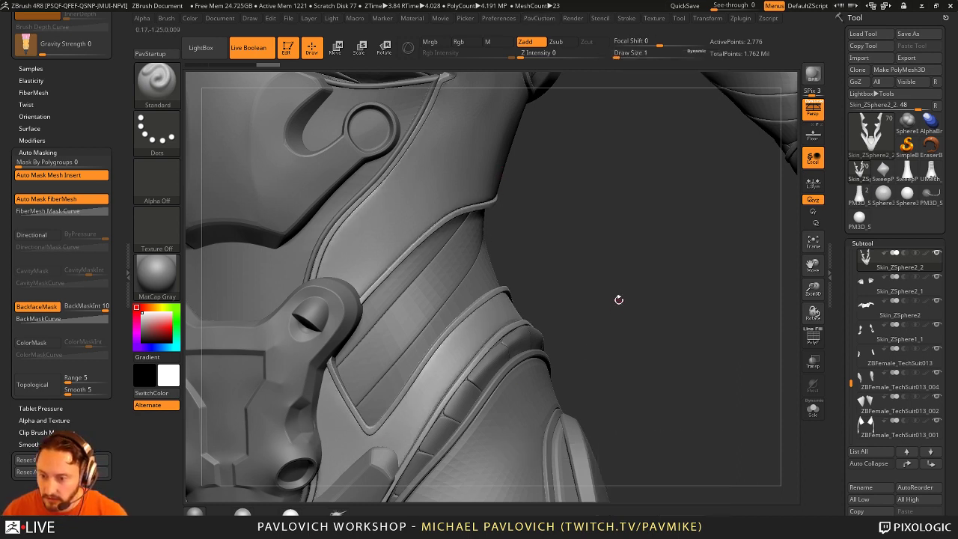
{"action": "left_click_drag", "start_coordinate": [630, 297], "coordinate": [633, 293]}
Step: Switch to the Move brush (BMV) at draw size 9 on the neck strap
{"action": "key", "text": "s"}
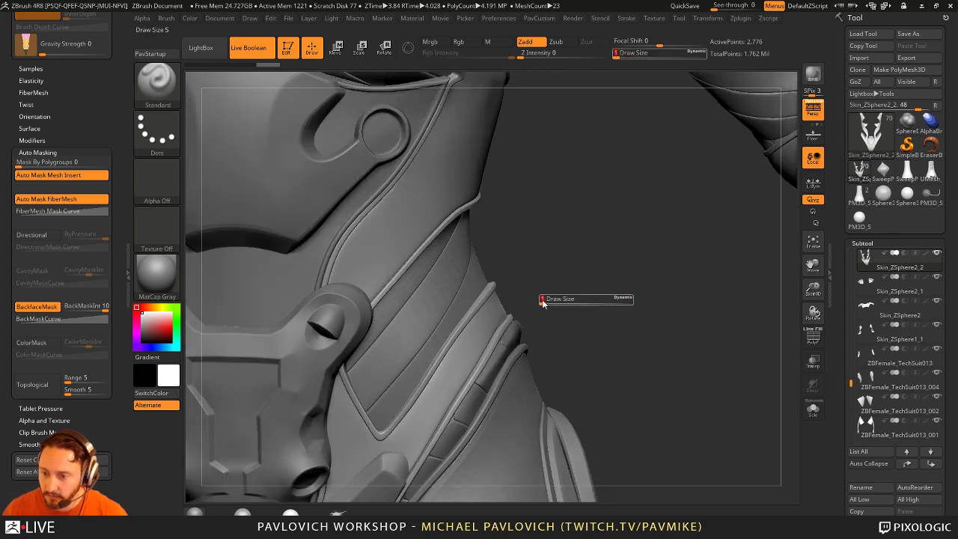
{"action": "key", "text": "b"}
{"action": "key", "text": "m"}
{"action": "key", "text": "v"}
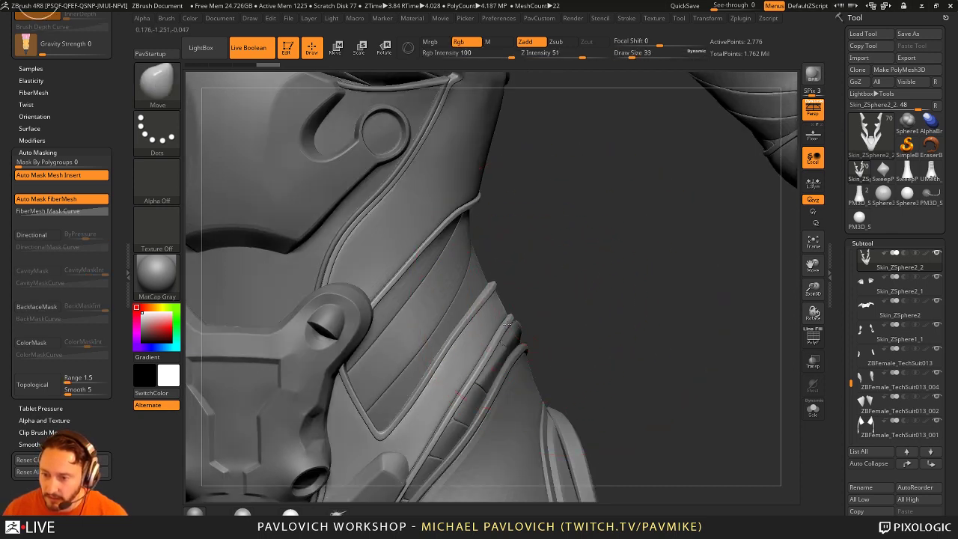
{"action": "key", "text": "s"}
{"action": "left_click_drag", "start_coordinate": [513, 320], "coordinate": [504, 327]}
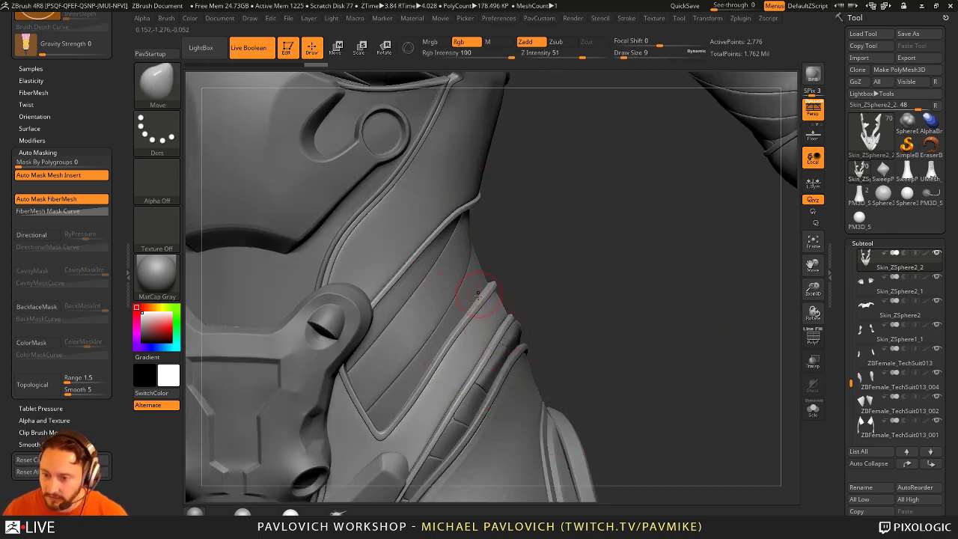
{"action": "left_click_drag", "start_coordinate": [568, 303], "coordinate": [637, 320]}
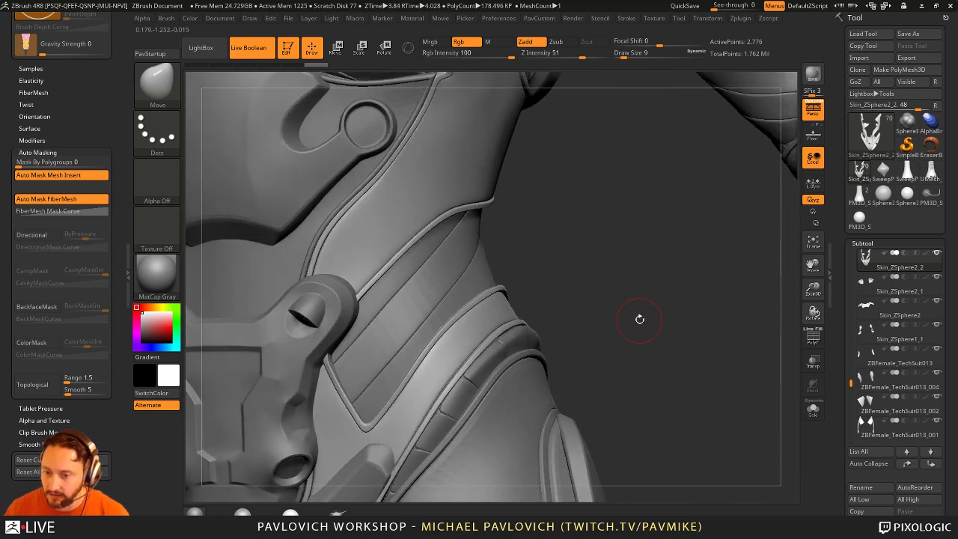
Step: Apply Dynamic Subdiv to bake the neck strap to 178,496 points
{"action": "key", "text": "shift+g"}
{"action": "left_click", "coordinate": [657, 369]}
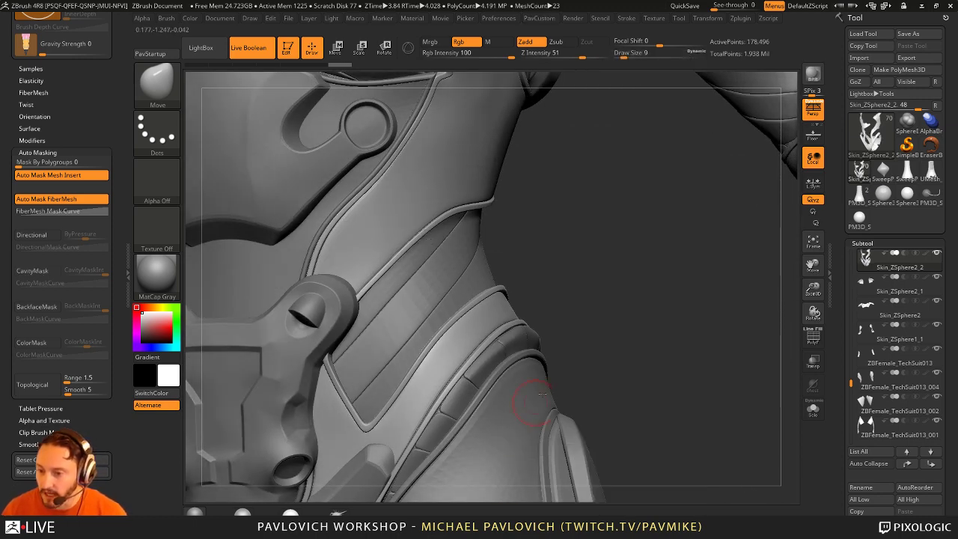
{"action": "left_click_drag", "start_coordinate": [583, 300], "coordinate": [526, 289]}
{"action": "mouse_move", "coordinate": [568, 232]}
{"action": "left_mouse_down"}
{"action": "mouse_move", "coordinate": [588, 389]}
{"action": "mouse_move", "coordinate": [581, 374]}
{"action": "mouse_move", "coordinate": [576, 388]}
{"action": "left_mouse_up"}
Step: Return to the Standard brush at draw size 4 with a three-quarter chest view
{"action": "key", "text": "b"}
{"action": "key", "text": "s"}
{"action": "key", "text": "t"}
{"action": "key", "text": "s"}
{"action": "left_click", "coordinate": [449, 294]}
{"action": "left_click_drag", "start_coordinate": [449, 294], "coordinate": [545, 292]}
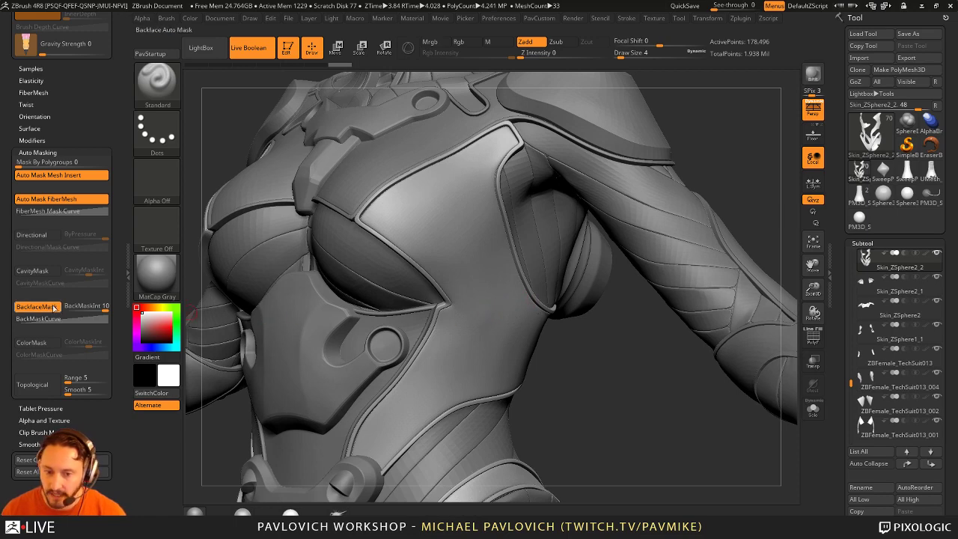
Step: Reduce the draw size from 49 to 9
{"action": "type", "text": "s49"}
{"action": "left_click_drag", "start_coordinate": [493, 326], "coordinate": [278, 97]}
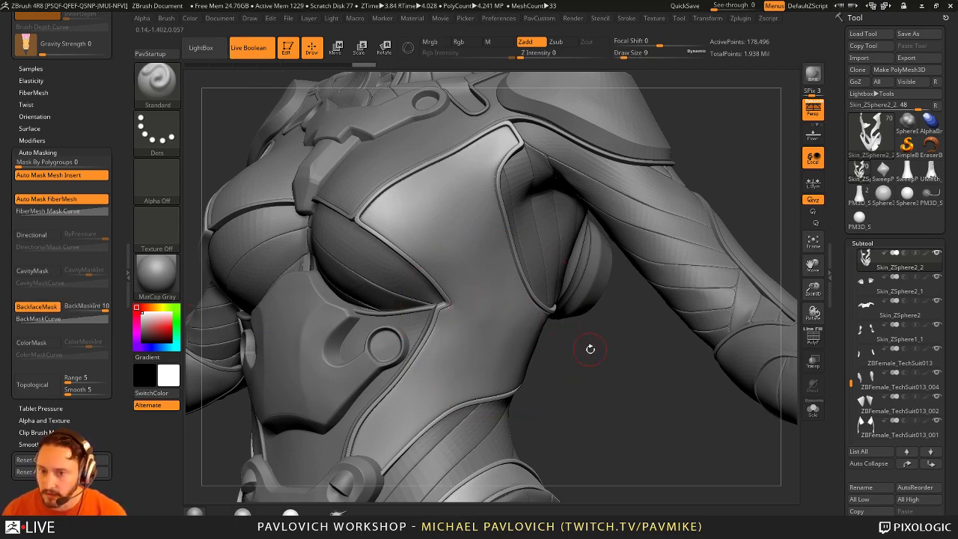
{"action": "left_click_drag", "start_coordinate": [591, 361], "coordinate": [569, 307]}
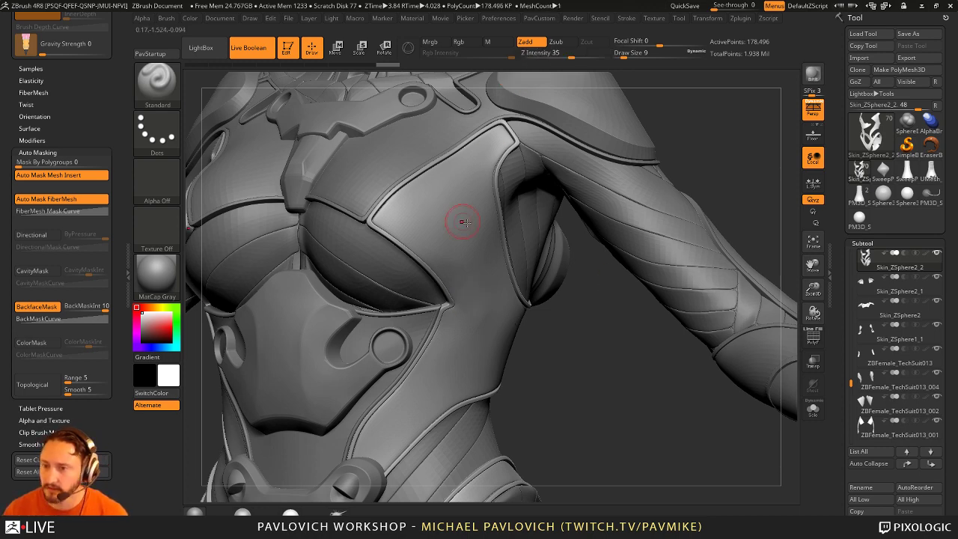
Step: Enable BackfaceMask under Brush > Auto Masking and raise Z Intensity from 25 to 36
{"action": "left_click", "coordinate": [166, 18]}
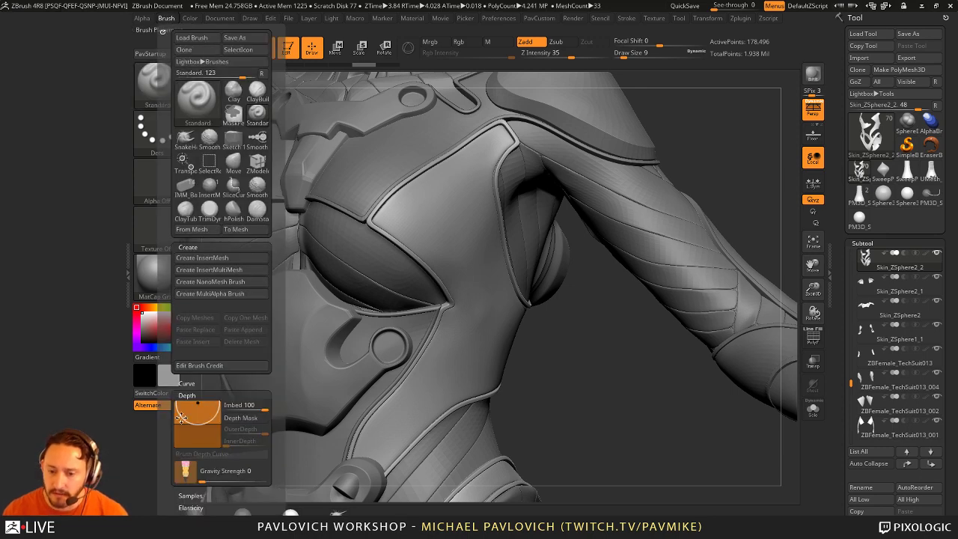
{"action": "scroll", "coordinate": [166, 348], "scroll_direction": "down", "scroll_amount": 3}
{"action": "scroll", "coordinate": [165, 348], "scroll_direction": "down", "scroll_amount": 10}
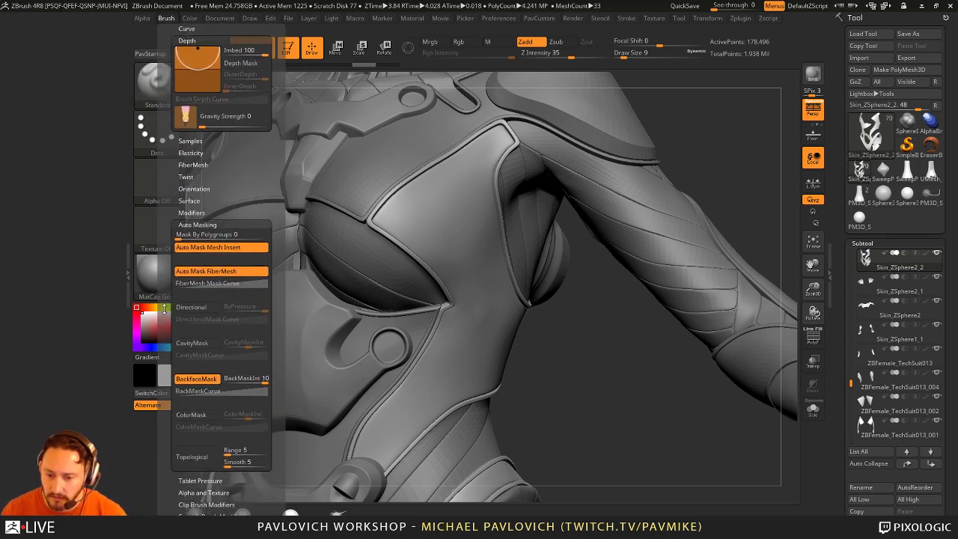
{"action": "scroll", "coordinate": [203, 435], "scroll_direction": "down", "scroll_amount": 6}
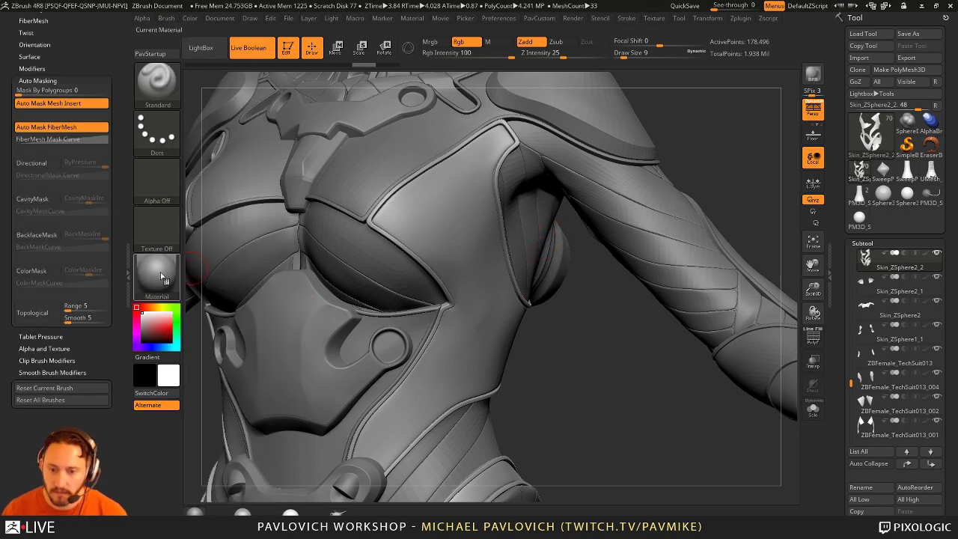
{"action": "left_click", "coordinate": [36, 234]}
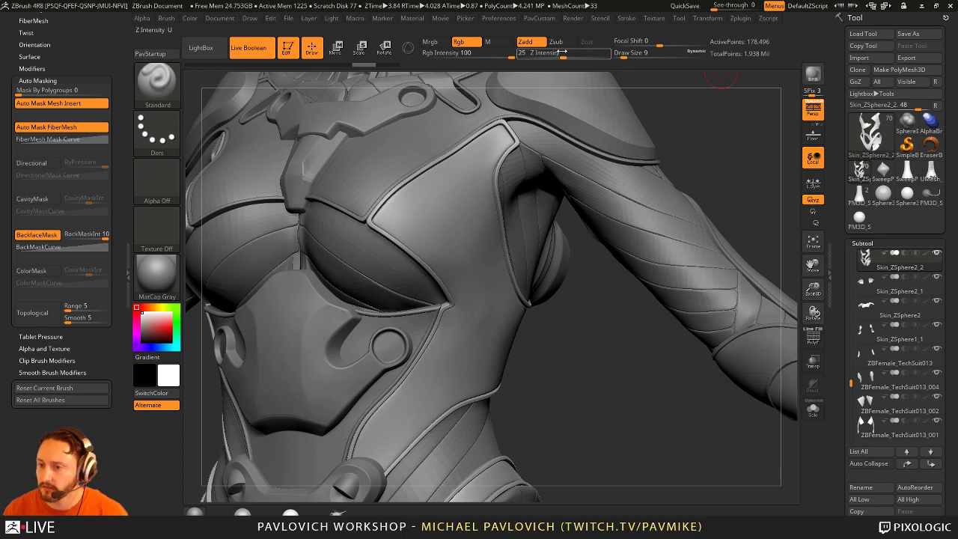
{"action": "left_click_drag", "start_coordinate": [563, 57], "coordinate": [572, 57]}
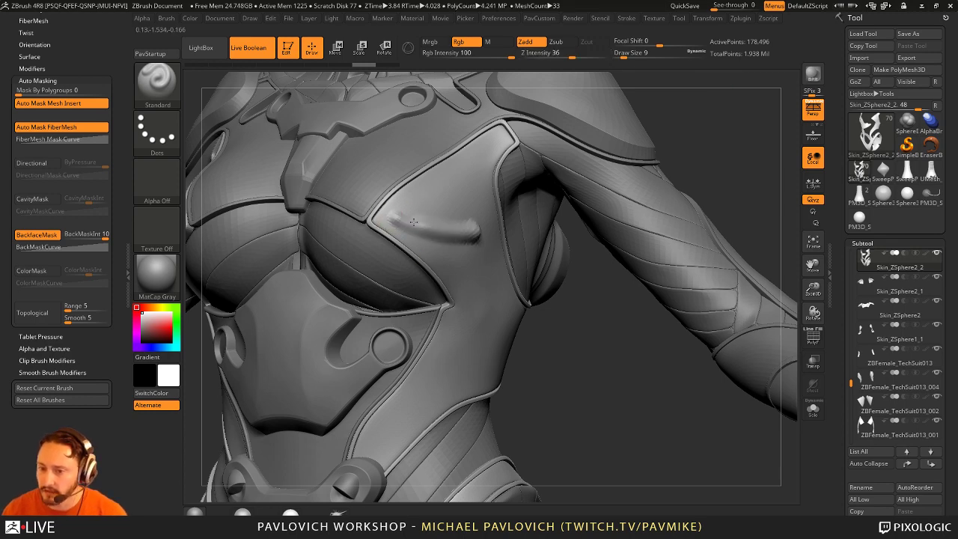
Step: Sculpt a test stroke on the chest panel, drop Z Intensity to 24, and view the left side
{"action": "key", "text": "shift+space"}
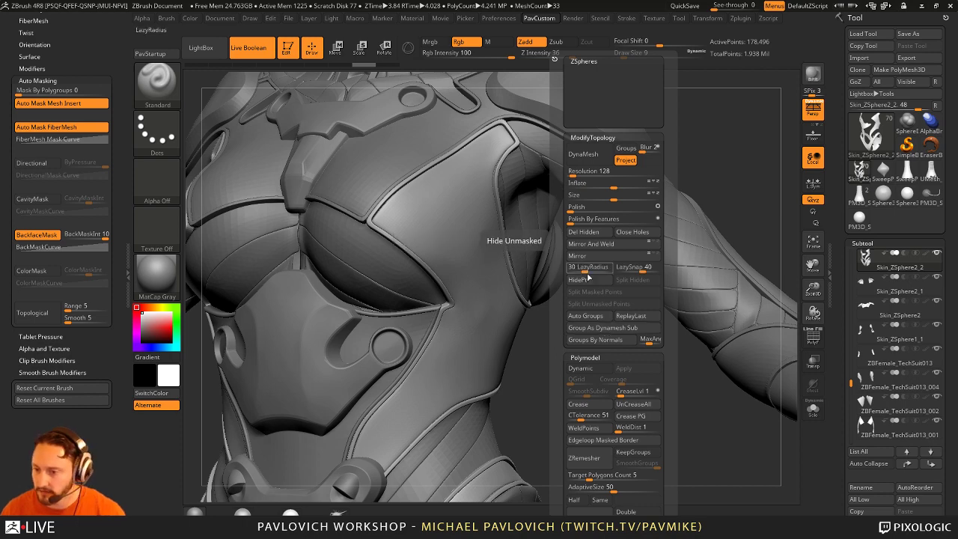
{"action": "mouse_move", "coordinate": [556, 367]}
{"action": "left_mouse_down"}
{"action": "mouse_move", "coordinate": [417, 214]}
{"action": "mouse_move", "coordinate": [498, 207]}
{"action": "mouse_move", "coordinate": [368, 217]}
{"action": "mouse_move", "coordinate": [496, 224]}
{"action": "left_mouse_up"}
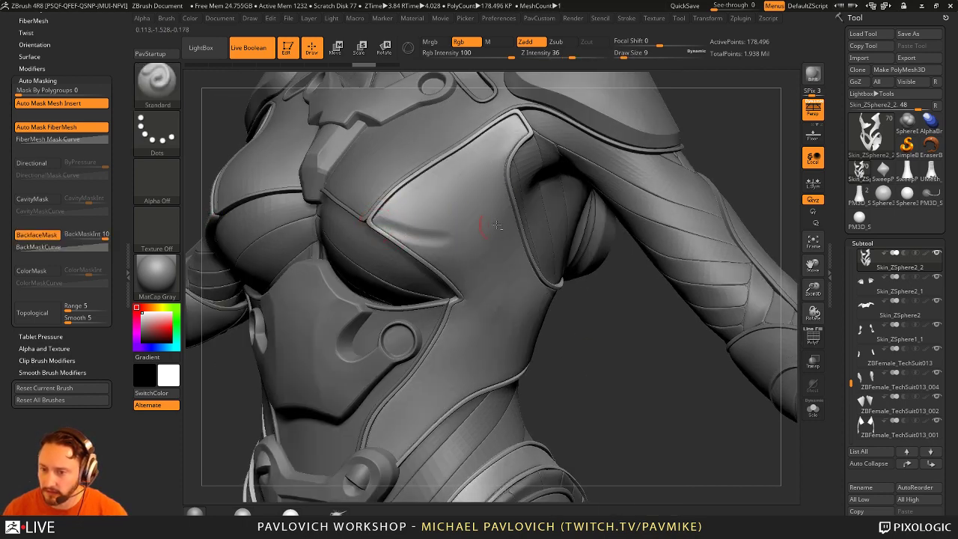
{"action": "mouse_move", "coordinate": [620, 322]}
{"action": "left_mouse_down", "text": "alt"}
{"action": "mouse_move", "coordinate": [582, 324]}
{"action": "mouse_move", "coordinate": [642, 167]}
{"action": "left_mouse_up", "text": "alt"}
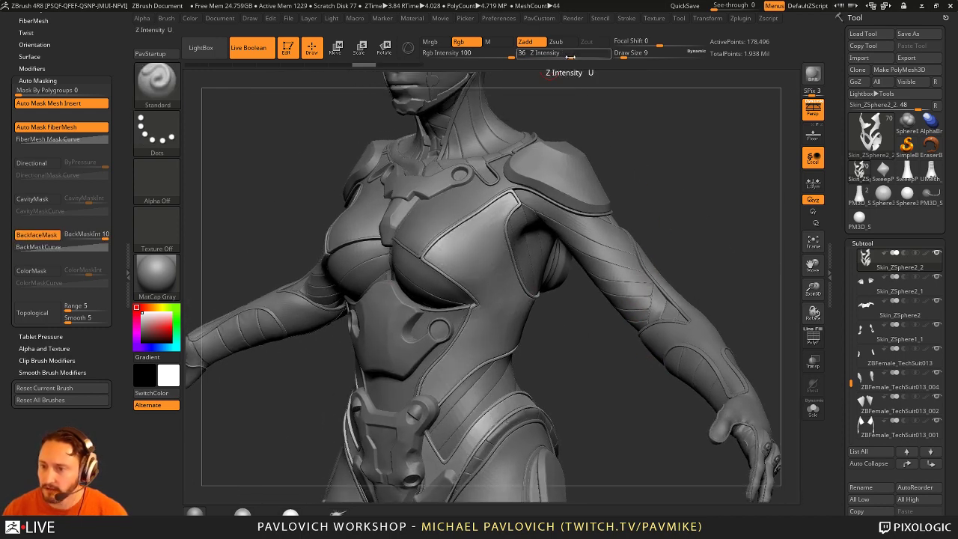
{"action": "left_click_drag", "start_coordinate": [569, 54], "coordinate": [560, 54]}
{"action": "right_click_drag", "start_coordinate": [494, 245], "coordinate": [445, 262]}
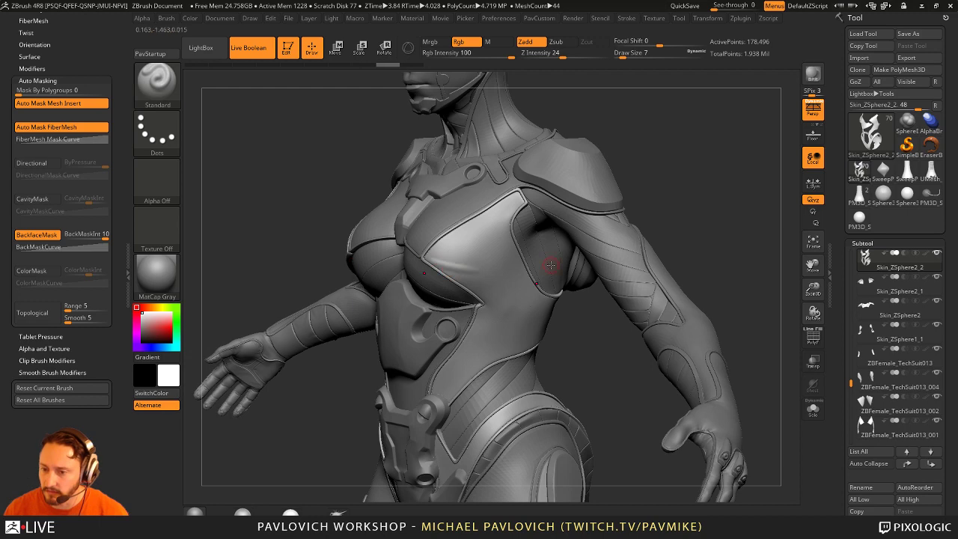
{"action": "left_click_drag", "start_coordinate": [840, 306], "coordinate": [836, 172]}
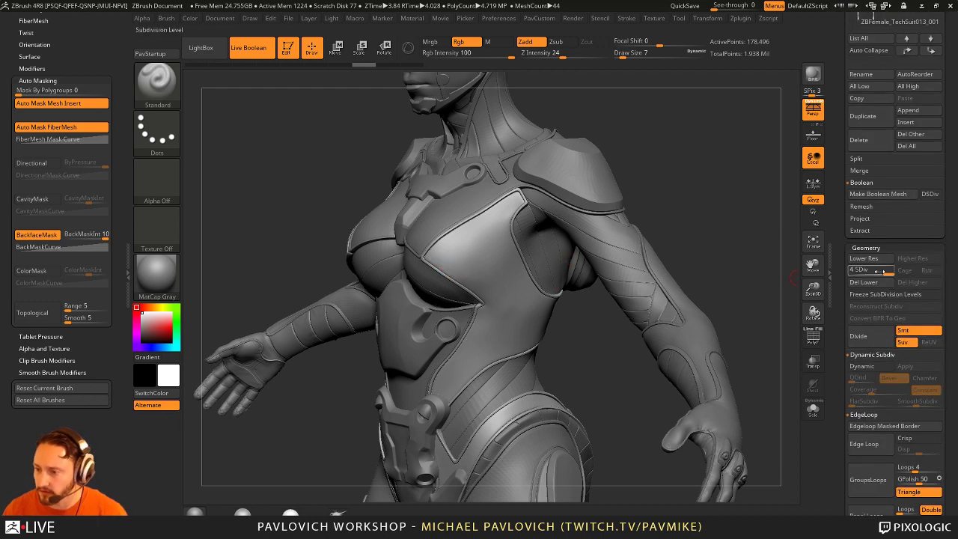
Step: Adjust the draw size to 13, then 11, while turning the torso around
{"action": "right_click_drag", "start_coordinate": [690, 213], "coordinate": [479, 280]}
{"action": "key", "text": "s"}
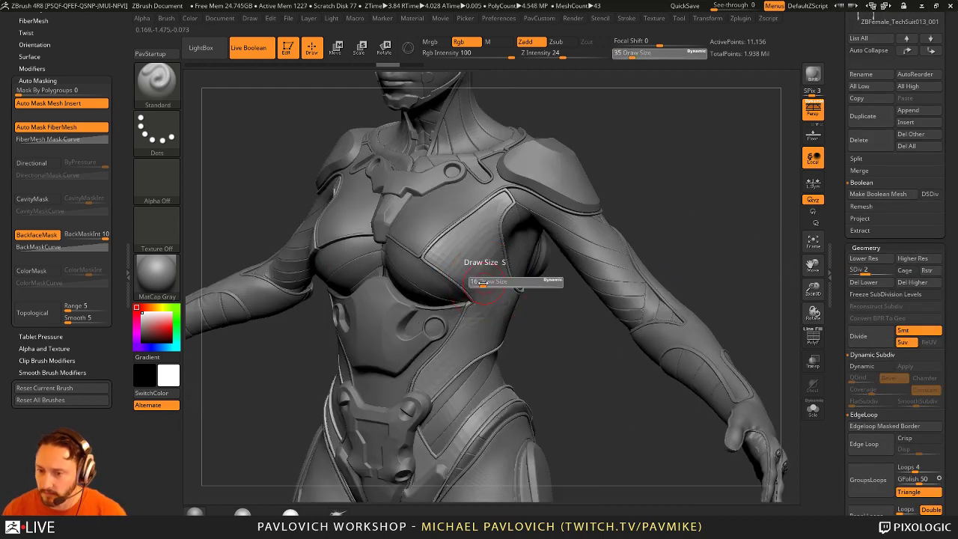
{"action": "left_click_drag", "start_coordinate": [483, 277], "coordinate": [494, 277]}
{"action": "mouse_move", "coordinate": [494, 277]}
{"action": "right_mouse_down"}
{"action": "mouse_move", "coordinate": [556, 318]}
{"action": "mouse_move", "coordinate": [427, 353]}
{"action": "right_mouse_up"}
{"action": "key", "text": "s"}
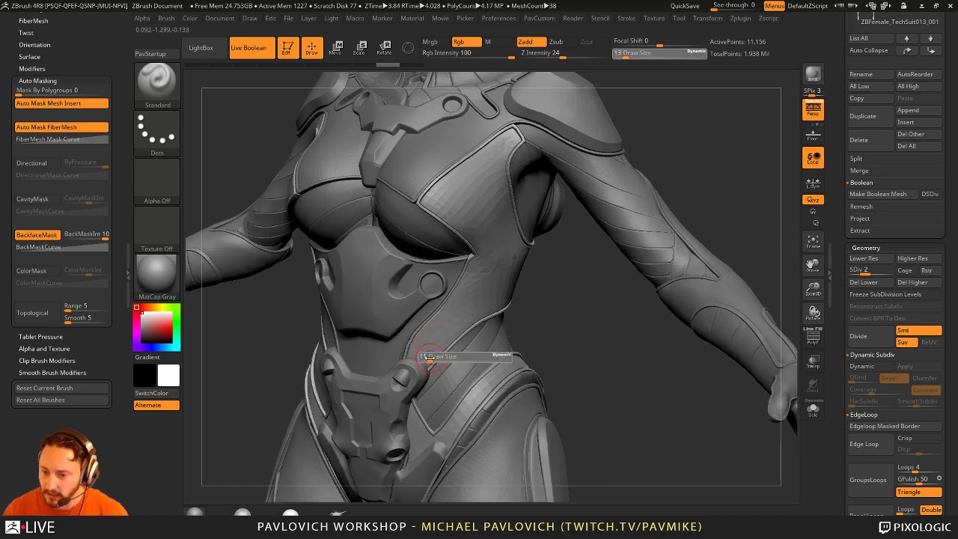
{"action": "left_click_drag", "start_coordinate": [427, 355], "coordinate": [422, 355]}
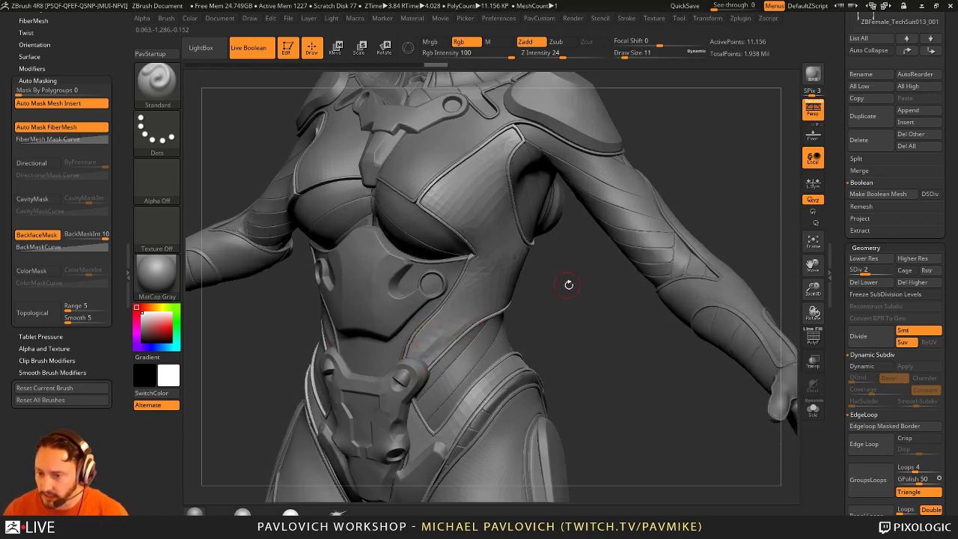
{"action": "right_click_drag", "start_coordinate": [569, 284], "coordinate": [426, 354]}
{"action": "right_click_drag", "start_coordinate": [571, 278], "coordinate": [440, 310]}
{"action": "right_click_drag", "start_coordinate": [332, 392], "coordinate": [431, 325]}
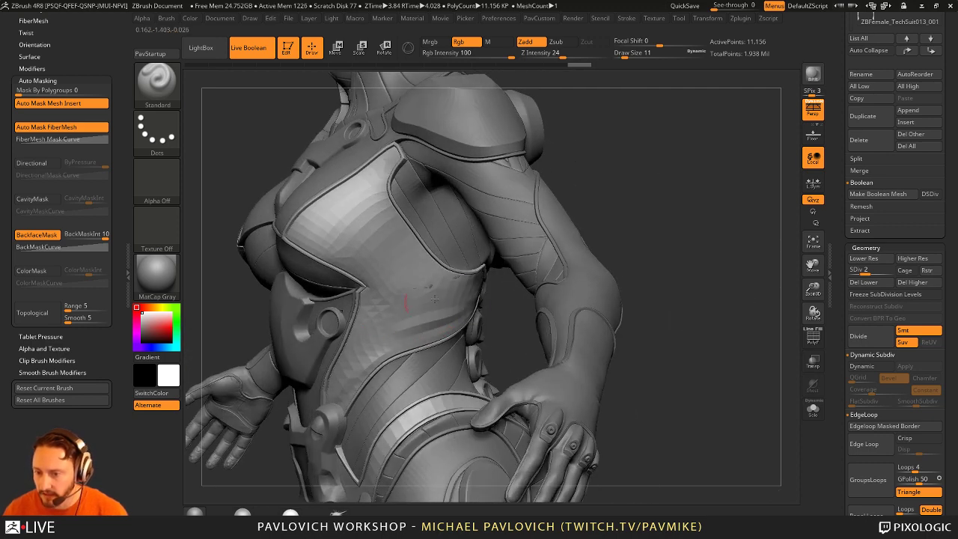
Step: Bring the side torso and abdomen into view and shrink the brush to size 7
{"action": "right_click_drag", "start_coordinate": [705, 252], "coordinate": [641, 182]}
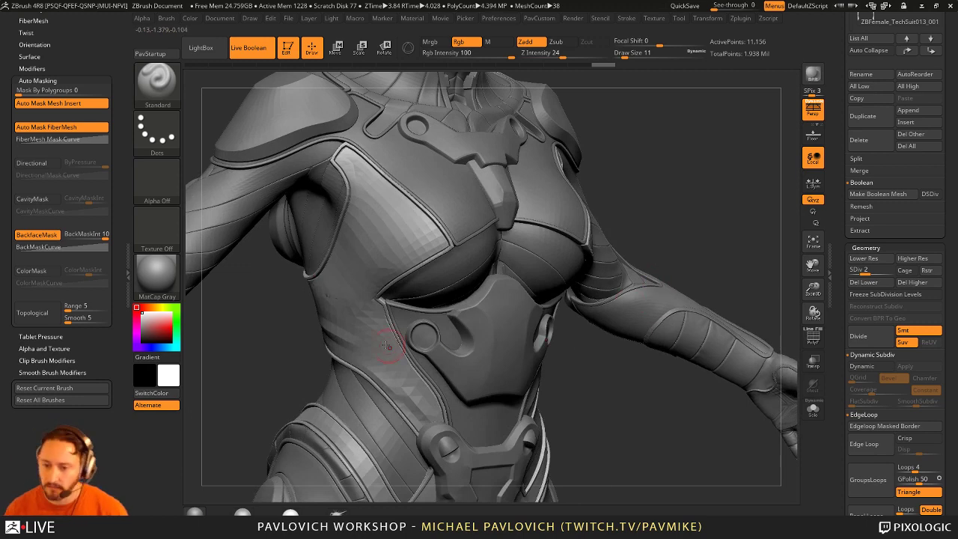
{"action": "right_click_drag", "start_coordinate": [414, 362], "coordinate": [488, 348]}
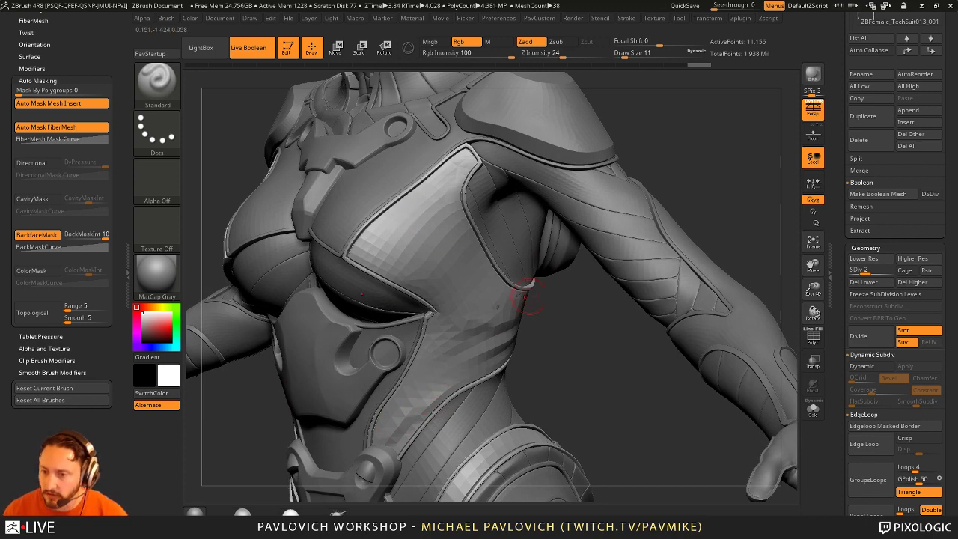
{"action": "right_click_drag", "start_coordinate": [389, 275], "coordinate": [419, 292]}
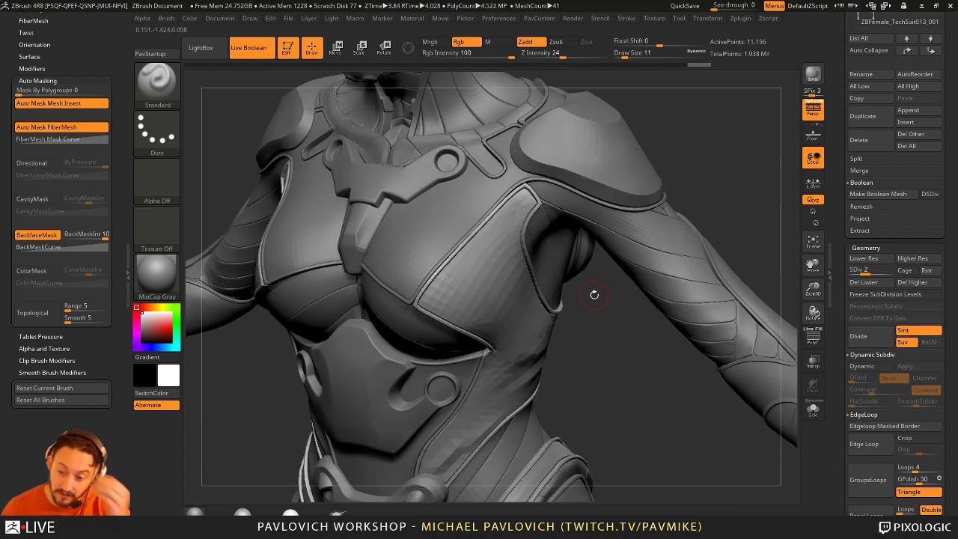
{"action": "right_click_drag", "start_coordinate": [597, 288], "coordinate": [487, 313]}
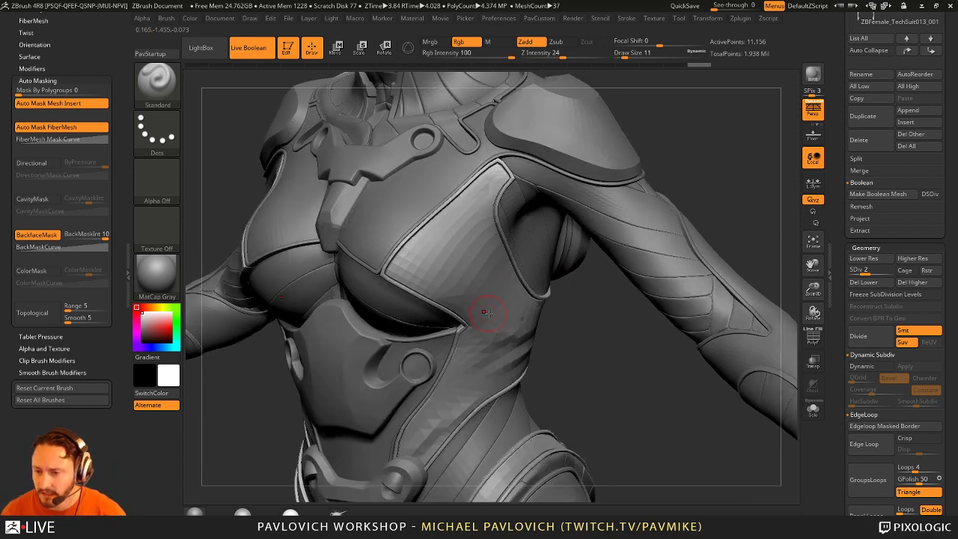
{"action": "right_click_drag", "start_coordinate": [559, 339], "coordinate": [514, 336]}
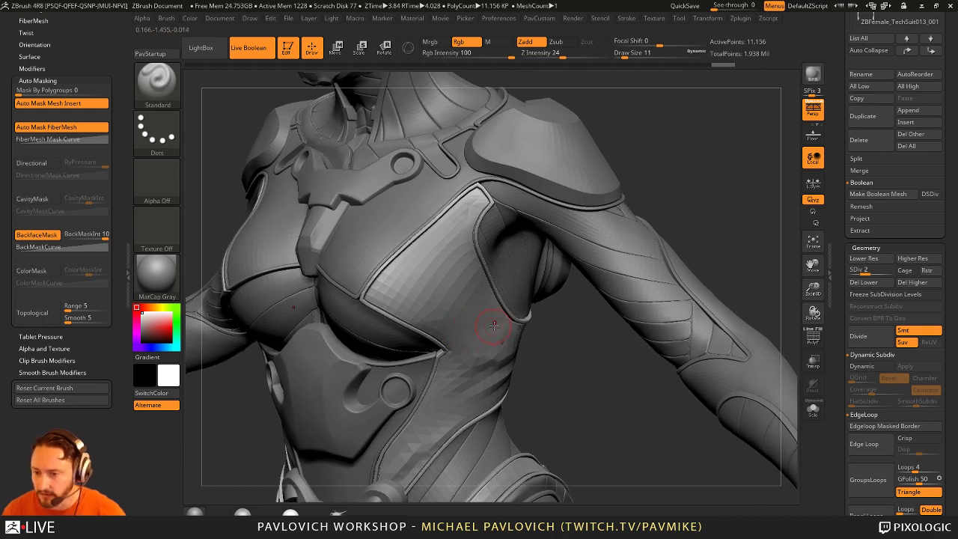
{"action": "right_click_drag", "start_coordinate": [432, 336], "coordinate": [406, 306]}
{"action": "key", "text": "bracketleft"}
{"action": "key", "text": "bracketleft"}
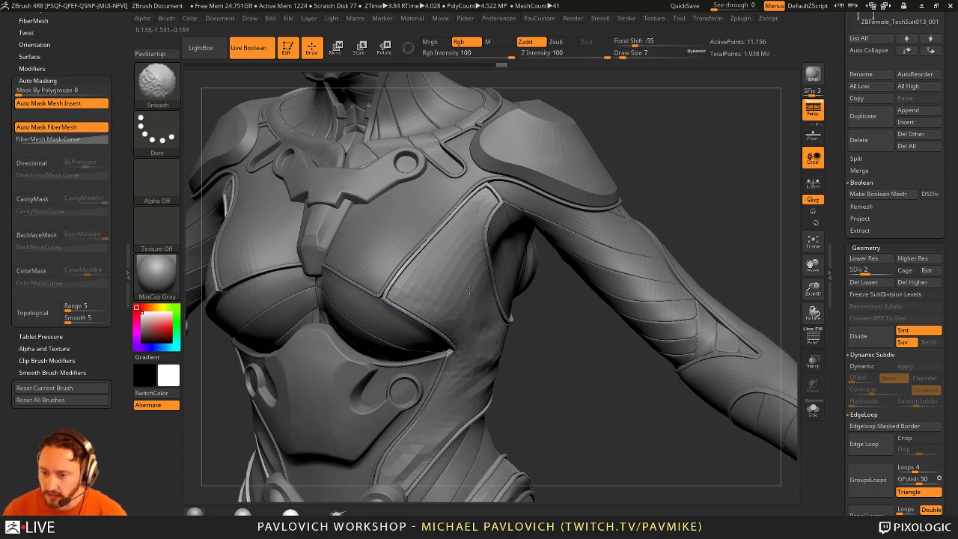
{"action": "right_click_drag", "start_coordinate": [411, 291], "coordinate": [391, 198], "text": "alt"}
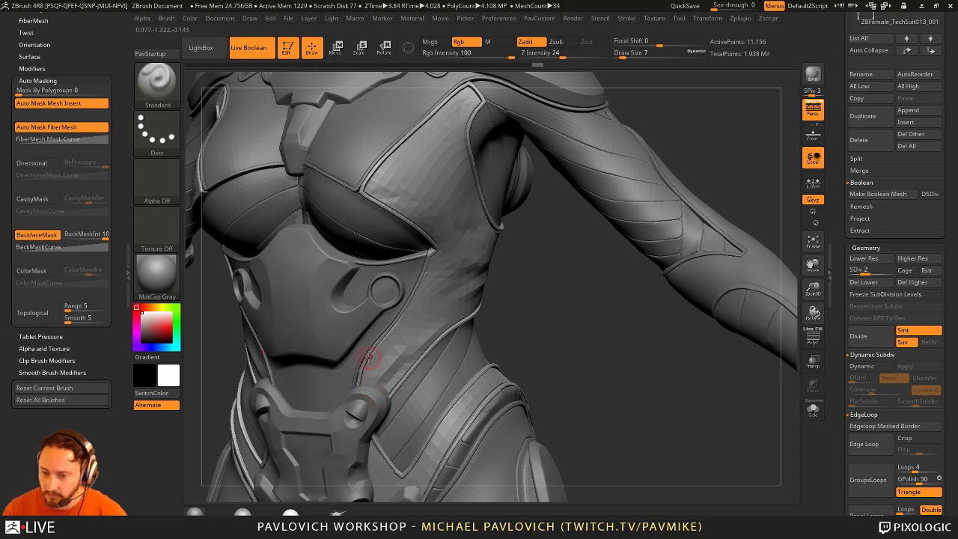
{"action": "left_click_drag", "start_coordinate": [514, 334], "coordinate": [393, 419]}
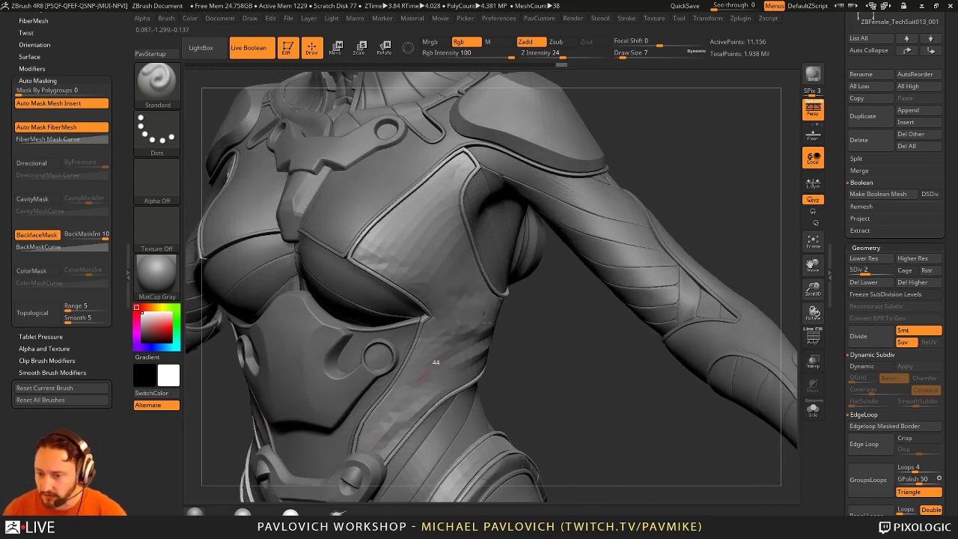
{"action": "mouse_move", "coordinate": [453, 358]}
{"action": "right_mouse_down"}
{"action": "mouse_move", "coordinate": [539, 363]}
{"action": "mouse_move", "coordinate": [449, 352]}
{"action": "right_mouse_up"}
Step: Raise the draw size to 14 and Shift-smooth the side torso below the chest panel
{"action": "key", "text": "s"}
{"action": "left_click_drag", "start_coordinate": [448, 352], "coordinate": [457, 351]}
{"action": "key", "text": "s"}
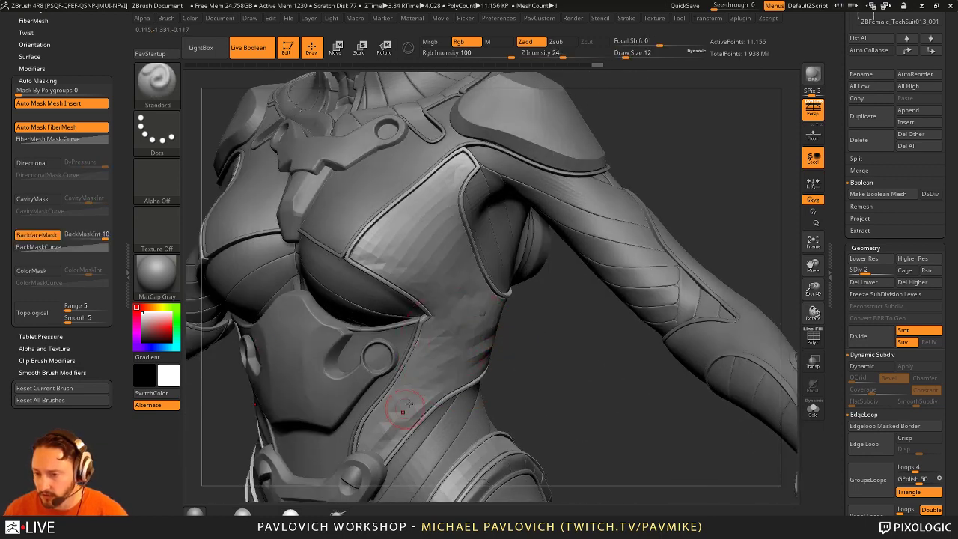
{"action": "key", "text": "shift"}
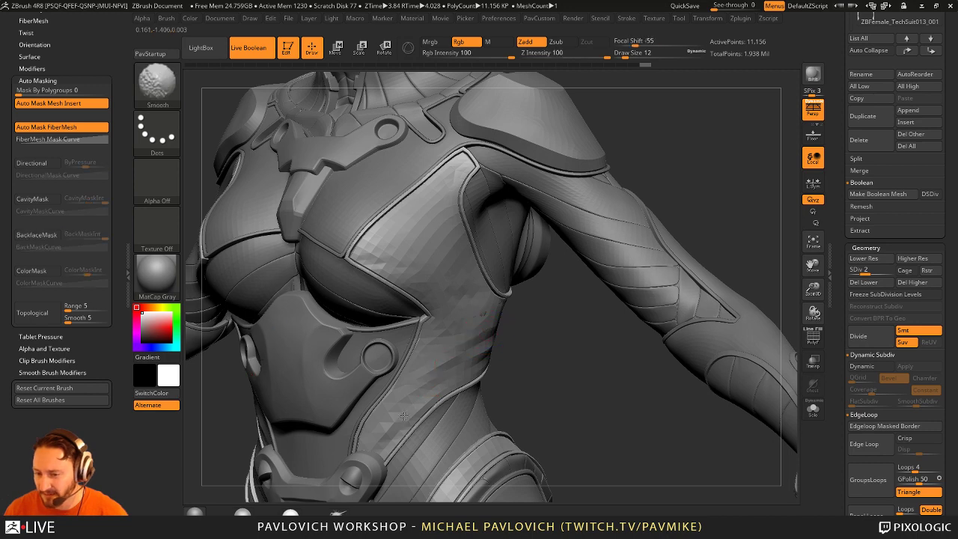
{"action": "mouse_move", "coordinate": [442, 361]}
{"action": "right_mouse_down"}
{"action": "mouse_move", "coordinate": [450, 367]}
{"action": "mouse_move", "coordinate": [480, 311]}
{"action": "right_mouse_up"}
{"action": "key", "text": "shift"}
{"action": "key", "text": "shift"}
{"action": "key", "text": "shift"}
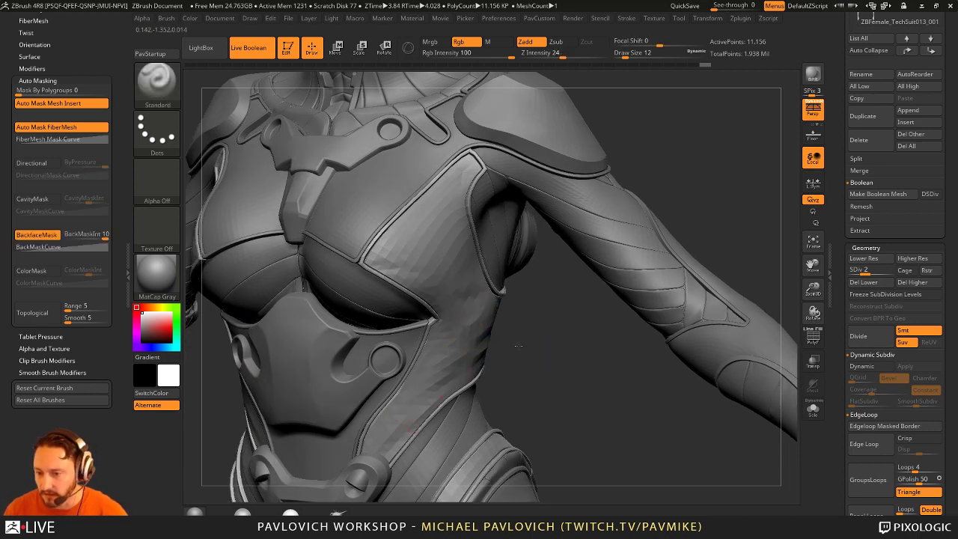
{"action": "mouse_move", "coordinate": [405, 427]}
{"action": "right_mouse_down"}
{"action": "mouse_move", "coordinate": [518, 346]}
{"action": "mouse_move", "coordinate": [498, 337]}
{"action": "right_mouse_up"}
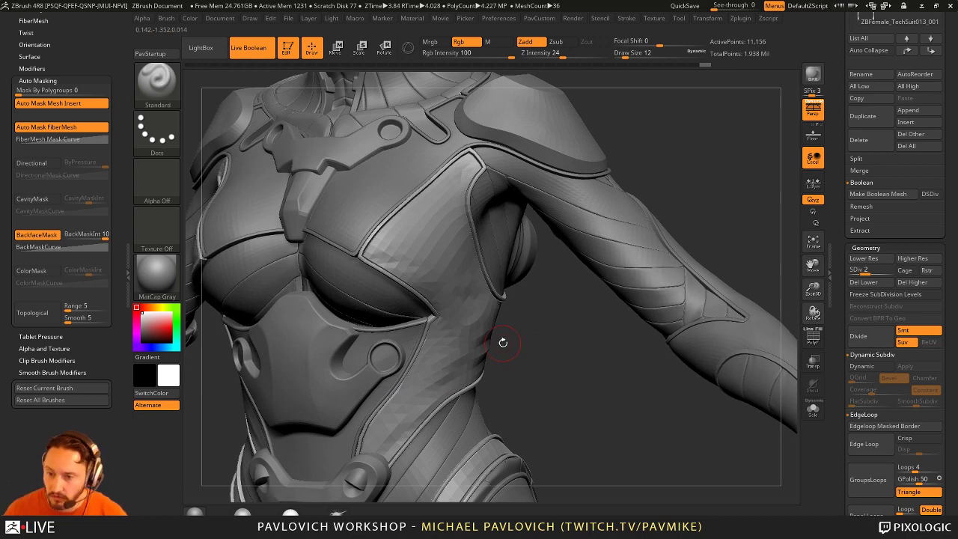
Step: Frame the chest in three-quarter view and raise the suit to SDiv 3
{"action": "right_click_drag", "start_coordinate": [550, 336], "coordinate": [456, 295]}
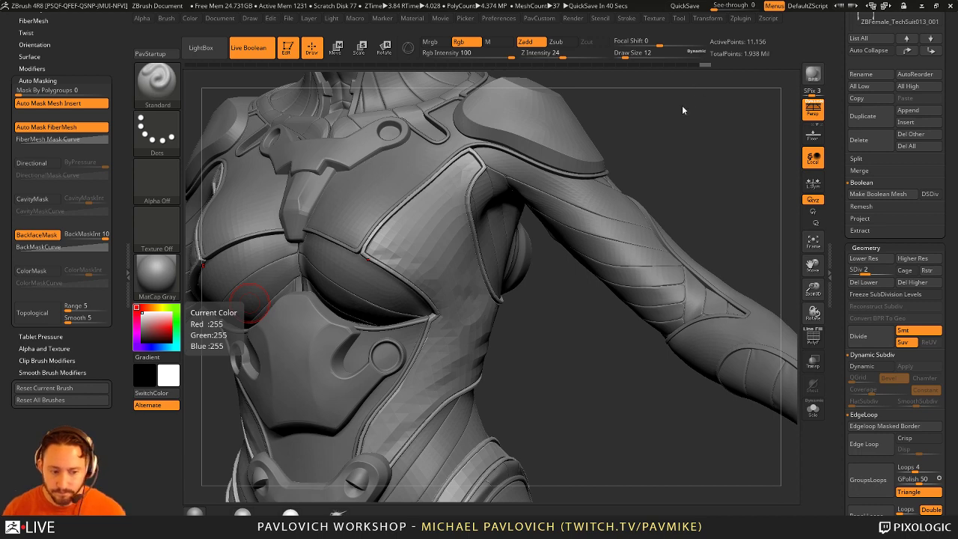
{"action": "left_click_drag", "start_coordinate": [713, 123], "coordinate": [647, 159]}
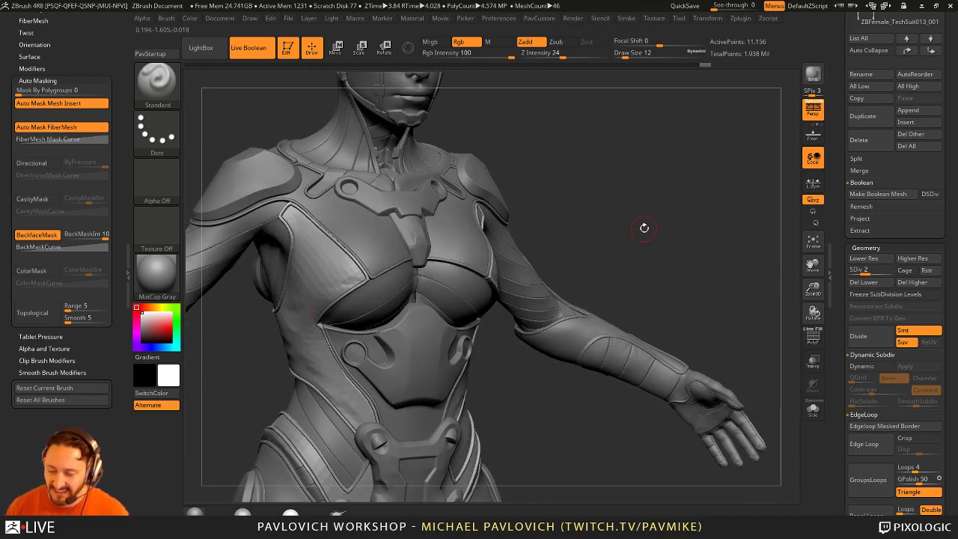
{"action": "left_click_drag", "start_coordinate": [644, 228], "coordinate": [469, 249]}
{"action": "mouse_move", "coordinate": [516, 333]}
{"action": "left_mouse_down"}
{"action": "mouse_move", "coordinate": [572, 384]}
{"action": "mouse_move", "coordinate": [438, 300]}
{"action": "left_mouse_up"}
{"action": "left_click", "coordinate": [873, 270]}
Step: Sculpt a raised streak along the side-torso seam at size 12 and Shift-smooth it
{"action": "mouse_move", "coordinate": [487, 326]}
{"action": "left_mouse_down"}
{"action": "mouse_move", "coordinate": [455, 352]}
{"action": "mouse_move", "coordinate": [419, 348]}
{"action": "left_mouse_up"}
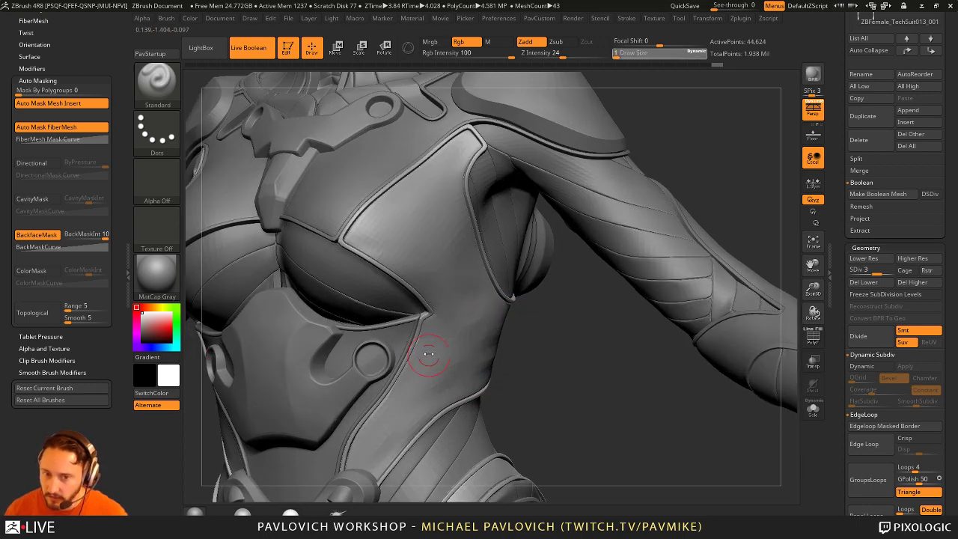
{"action": "mouse_move", "coordinate": [519, 374]}
{"action": "left_mouse_down"}
{"action": "mouse_move", "coordinate": [422, 319]}
{"action": "mouse_move", "coordinate": [391, 317]}
{"action": "mouse_move", "coordinate": [402, 318]}
{"action": "left_mouse_up"}
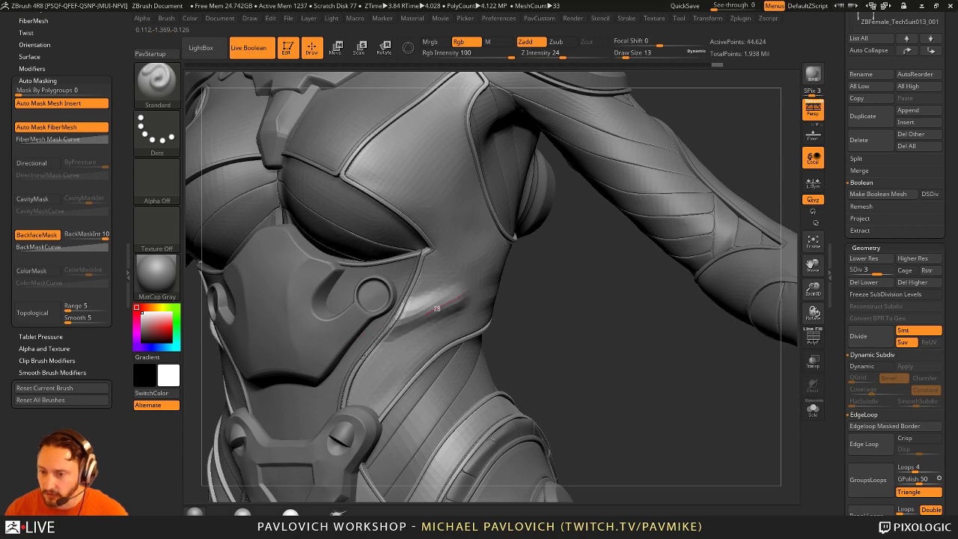
{"action": "mouse_move", "coordinate": [513, 342]}
{"action": "left_mouse_down"}
{"action": "mouse_move", "coordinate": [540, 349]}
{"action": "mouse_move", "coordinate": [369, 366]}
{"action": "left_mouse_up"}
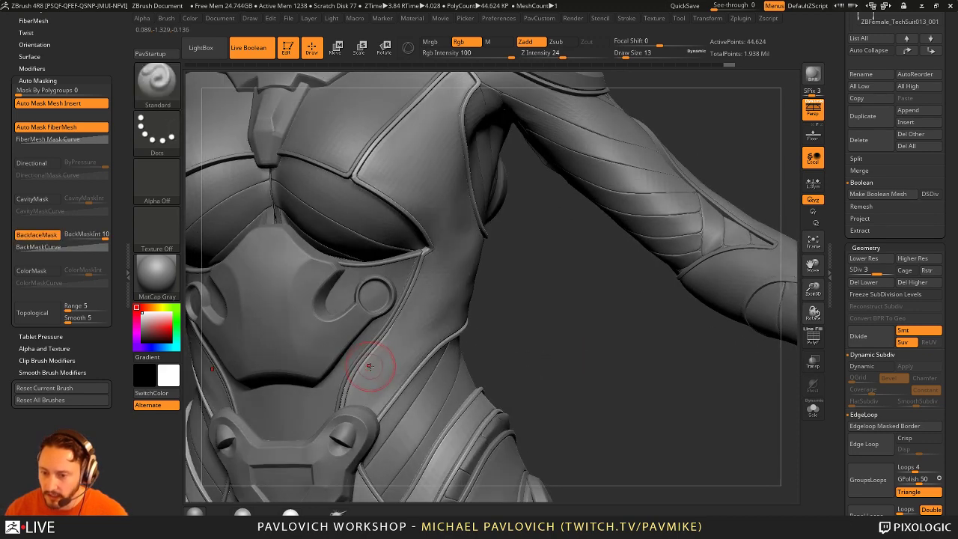
{"action": "key", "text": "bracketleft"}
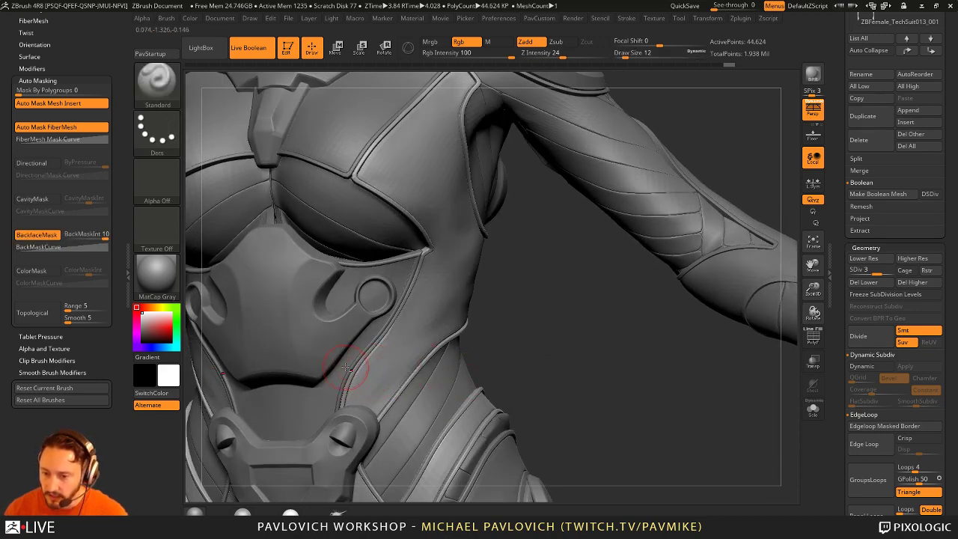
{"action": "left_click_drag", "start_coordinate": [396, 369], "coordinate": [418, 366]}
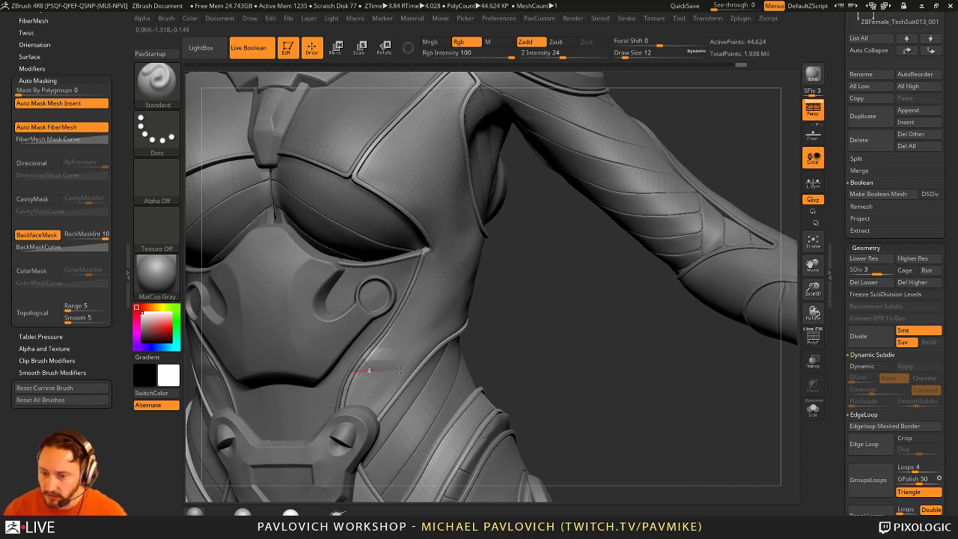
{"action": "mouse_move", "coordinate": [527, 345]}
{"action": "left_mouse_down"}
{"action": "mouse_move", "coordinate": [371, 385]}
{"action": "mouse_move", "coordinate": [394, 354]}
{"action": "left_mouse_up"}
{"action": "key", "text": "shift"}
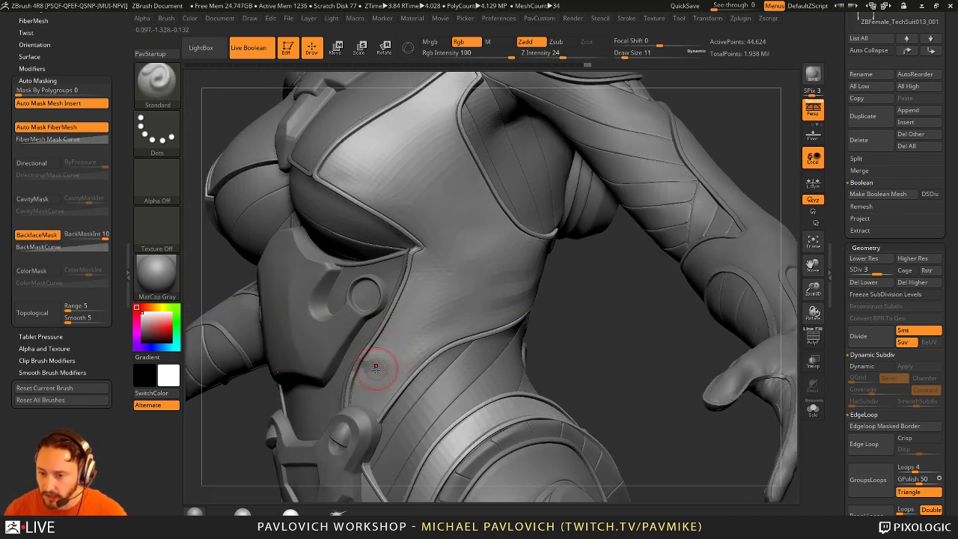
{"action": "left_click_drag", "start_coordinate": [406, 321], "coordinate": [552, 349]}
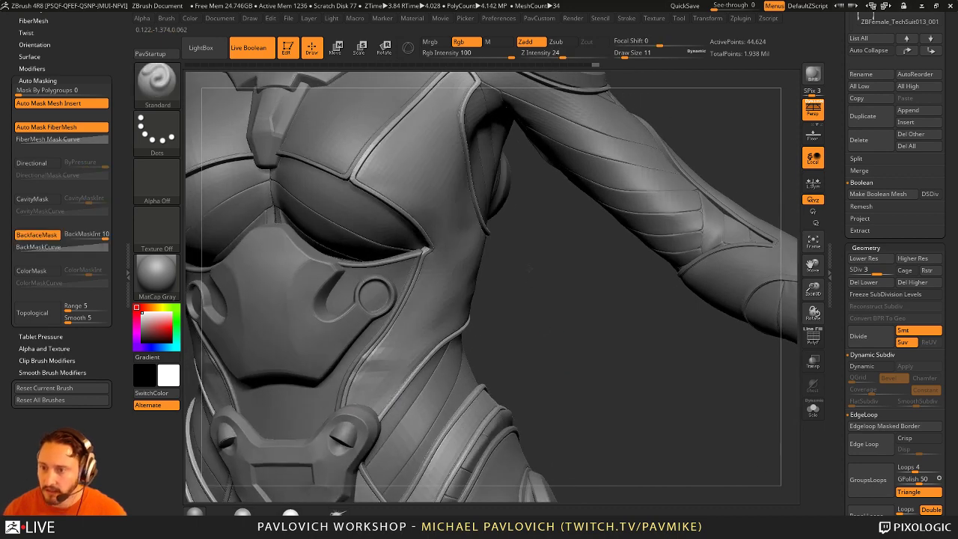
{"action": "left_click_drag", "start_coordinate": [448, 239], "coordinate": [449, 247], "text": "shift"}
Step: Pick the Smooth Stronger brush and set its Z Intensity to 12
{"action": "key", "text": "b"}
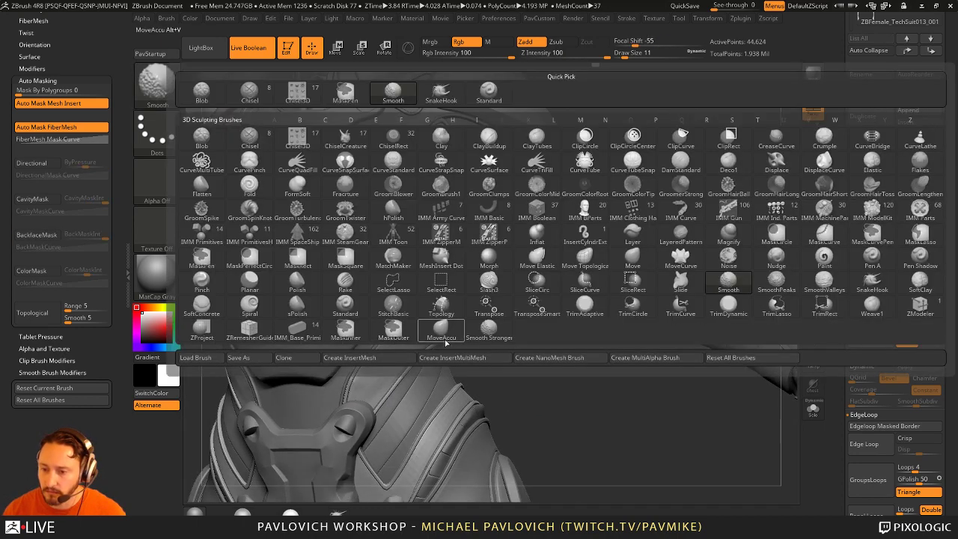
{"action": "left_click", "coordinate": [489, 329]}
{"action": "mouse_move", "coordinate": [598, 56]}
{"action": "left_mouse_down"}
{"action": "mouse_move", "coordinate": [539, 59]}
{"action": "mouse_move", "coordinate": [552, 58]}
{"action": "left_mouse_up"}
{"action": "left_click_drag", "start_coordinate": [517, 286], "coordinate": [391, 366]}
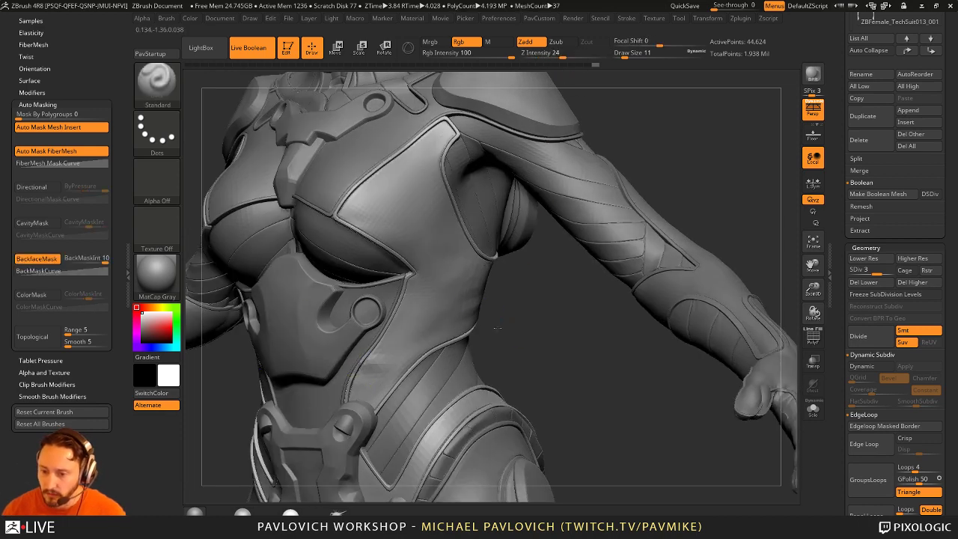
Step: Lightly smooth the side torso below the chest panel from several angles
{"action": "left_click_drag", "start_coordinate": [524, 299], "coordinate": [363, 376]}
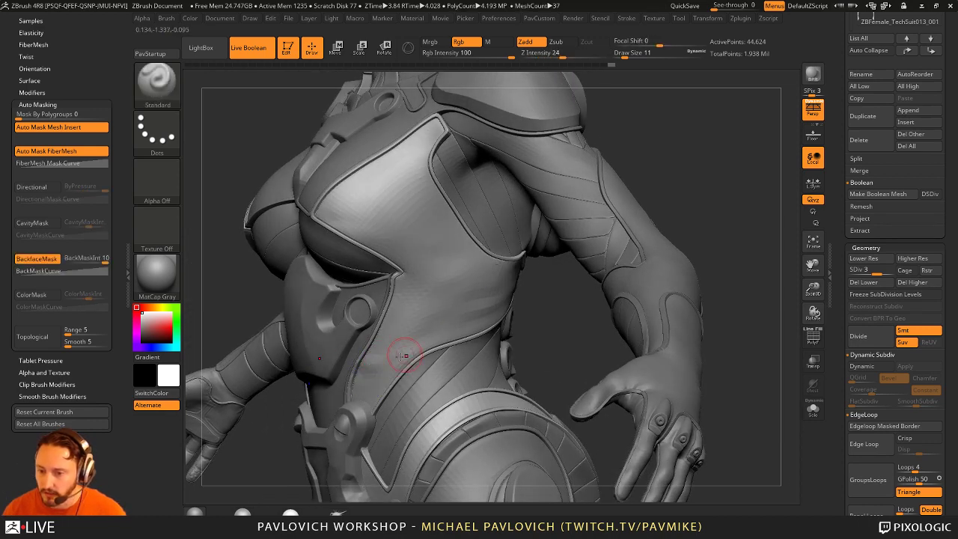
{"action": "left_click_drag", "start_coordinate": [443, 335], "coordinate": [428, 338]}
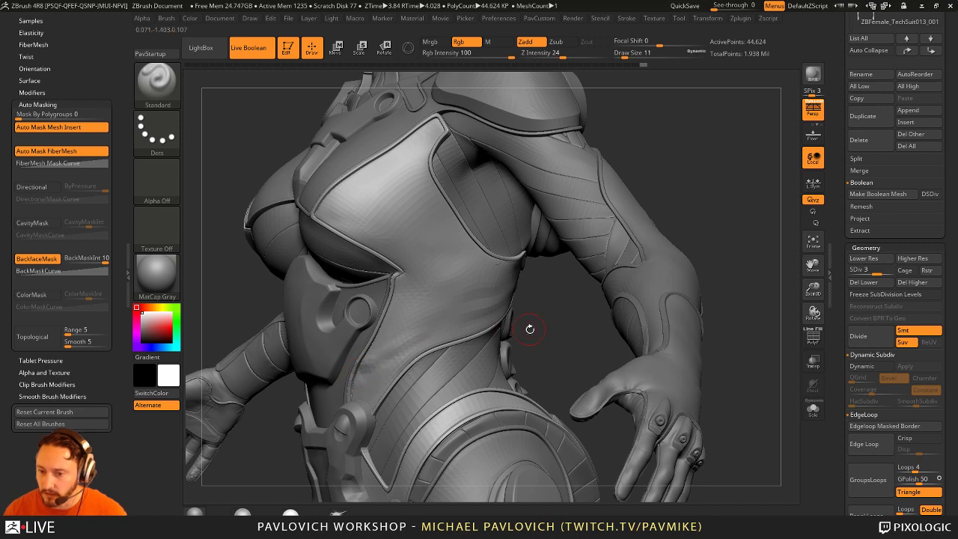
{"action": "left_click_drag", "start_coordinate": [524, 327], "coordinate": [367, 364]}
{"action": "key", "text": "shift"}
{"action": "left_click_drag", "start_coordinate": [460, 318], "coordinate": [419, 359]}
{"action": "left_click_drag", "start_coordinate": [465, 332], "coordinate": [397, 378]}
{"action": "mouse_move", "coordinate": [497, 365]}
{"action": "left_mouse_down"}
{"action": "mouse_move", "coordinate": [424, 372]}
{"action": "mouse_move", "coordinate": [527, 340]}
{"action": "mouse_move", "coordinate": [552, 361]}
{"action": "mouse_move", "coordinate": [531, 374]}
{"action": "mouse_move", "coordinate": [436, 331]}
{"action": "left_mouse_up"}
{"action": "key", "text": "shift"}
Step: Switch to DamStandard (BDS) and crease the side-panel and belly armour seams
{"action": "key", "text": "b"}
{"action": "key", "text": "d"}
{"action": "key", "text": "s"}
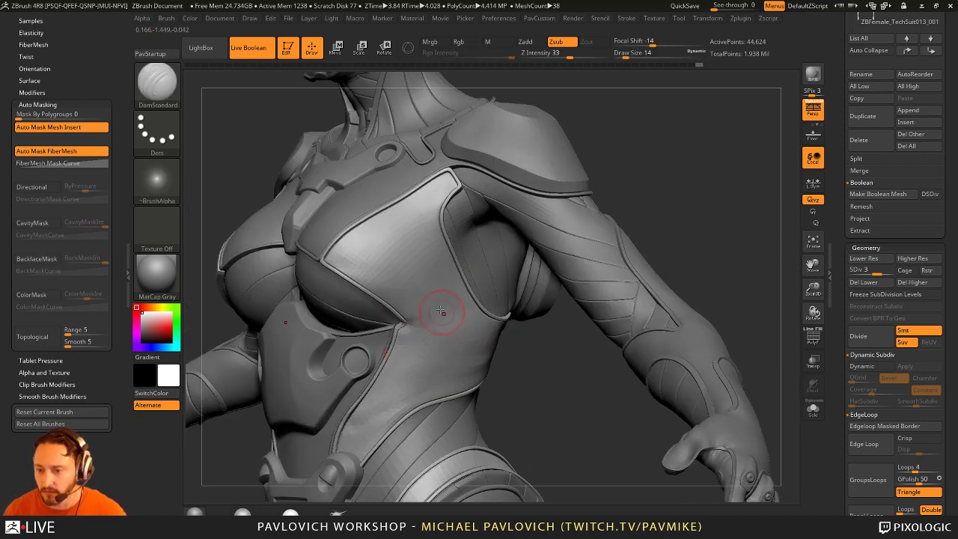
{"action": "mouse_move", "coordinate": [448, 276]}
{"action": "left_mouse_down"}
{"action": "mouse_move", "coordinate": [381, 323]}
{"action": "mouse_move", "coordinate": [491, 341]}
{"action": "mouse_move", "coordinate": [493, 352]}
{"action": "left_mouse_up"}
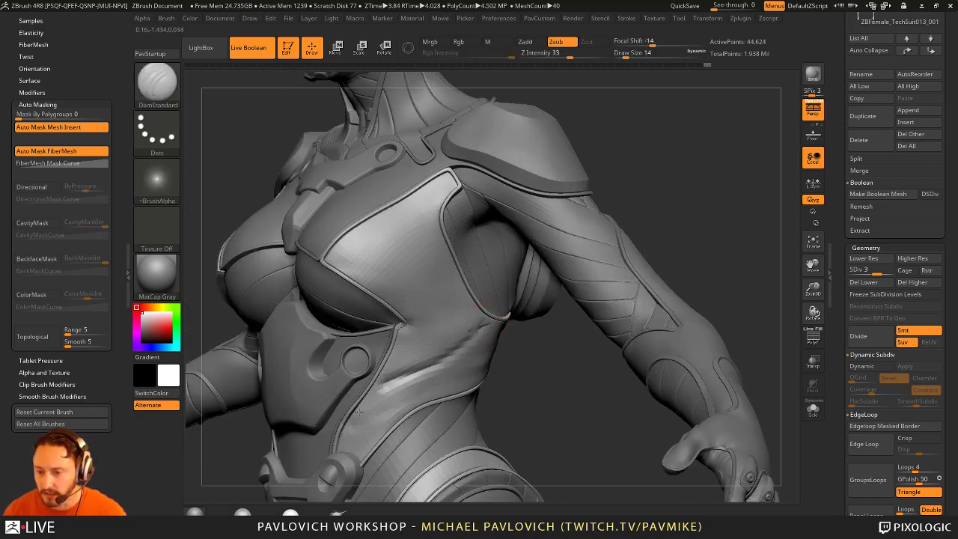
{"action": "left_click_drag", "start_coordinate": [518, 383], "coordinate": [466, 342], "text": "shift"}
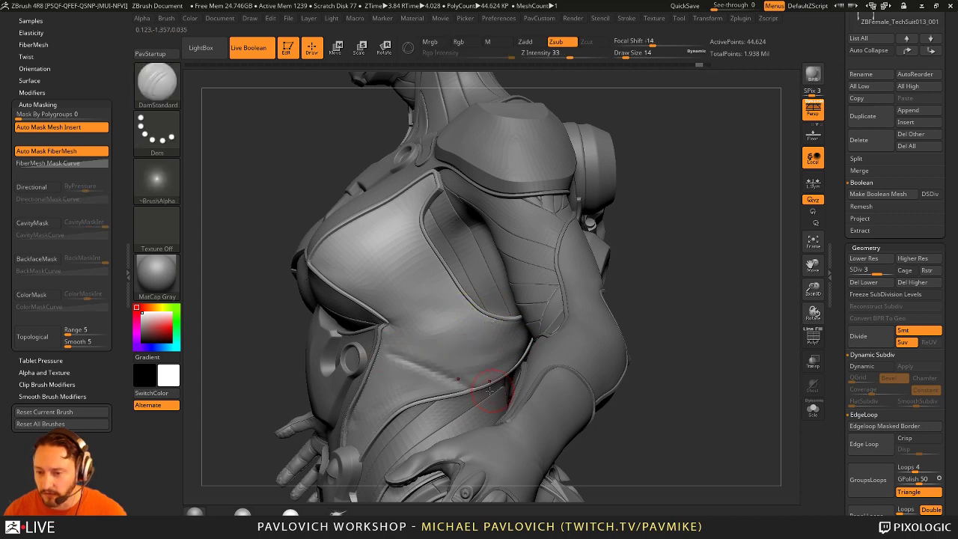
{"action": "left_click_drag", "start_coordinate": [364, 376], "coordinate": [347, 407]}
{"action": "left_click_drag", "start_coordinate": [383, 374], "coordinate": [476, 350]}
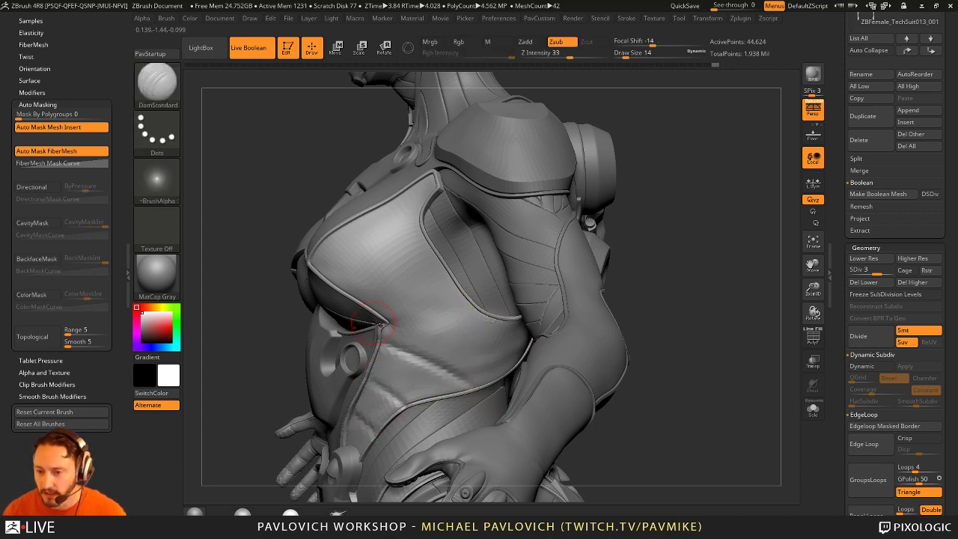
{"action": "left_click_drag", "start_coordinate": [381, 329], "coordinate": [486, 314]}
Step: Turn the model to a frontal view, ready to pick another part
{"action": "left_click_drag", "start_coordinate": [684, 214], "coordinate": [503, 280]}
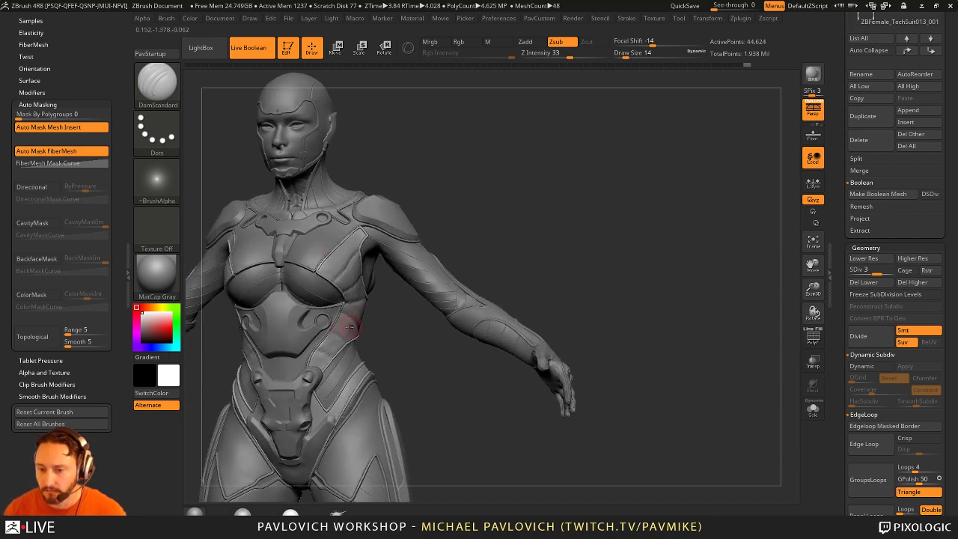
{"action": "mouse_move", "coordinate": [403, 361]}
{"action": "left_mouse_down"}
{"action": "mouse_move", "coordinate": [481, 347]}
{"action": "mouse_move", "coordinate": [418, 308]}
{"action": "left_mouse_up"}
{"action": "key", "text": "ctrl"}
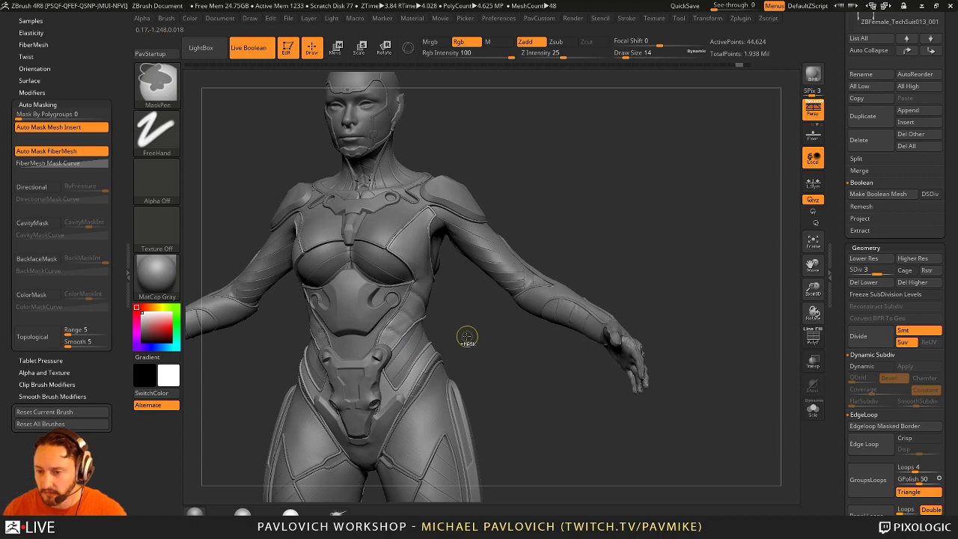
Step: Make ZBFemale_TechSuit004 active, solo it briefly, then show the whole model again
{"action": "left_click", "coordinate": [435, 331], "text": "alt"}
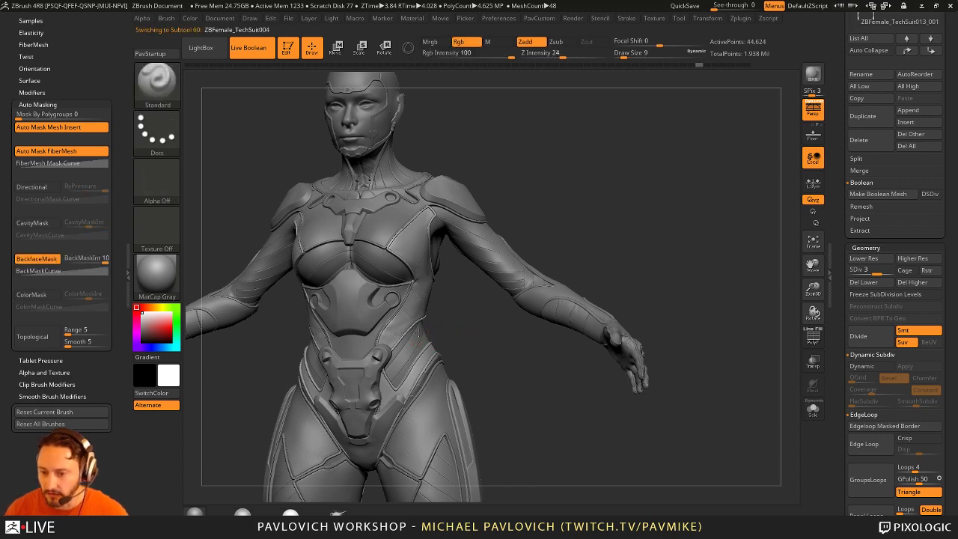
{"action": "left_click", "coordinate": [812, 409]}
{"action": "left_click_drag", "start_coordinate": [569, 315], "coordinate": [546, 311]}
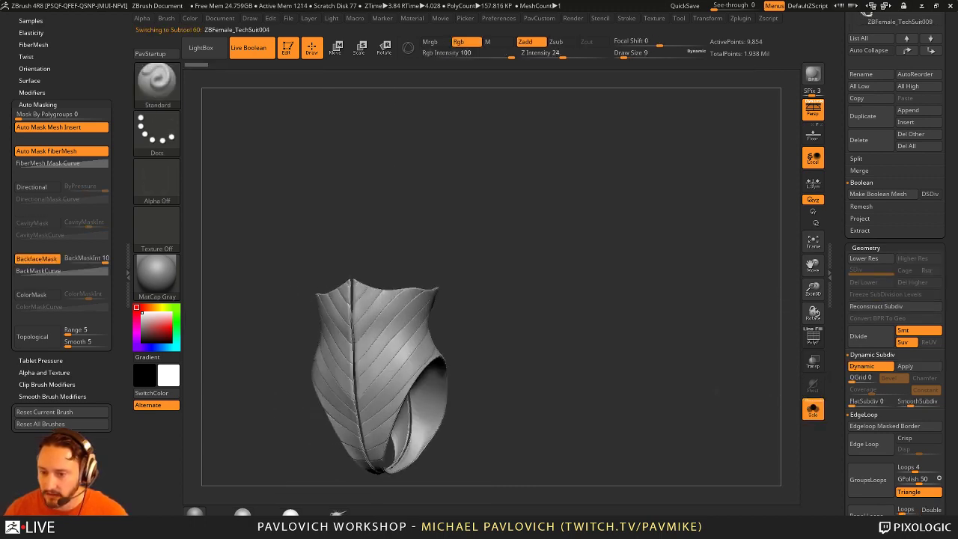
{"action": "left_click", "coordinate": [813, 409]}
{"action": "left_click_drag", "start_coordinate": [433, 299], "coordinate": [513, 425]}
Step: Select the Skin_ZSphere2_2 body, toggle SDiv 4 and back to 3, with draw size 7
{"action": "left_click", "coordinate": [431, 257], "text": "alt"}
{"action": "left_click_drag", "start_coordinate": [673, 154], "coordinate": [466, 231], "text": "alt"}
{"action": "key", "text": "d"}
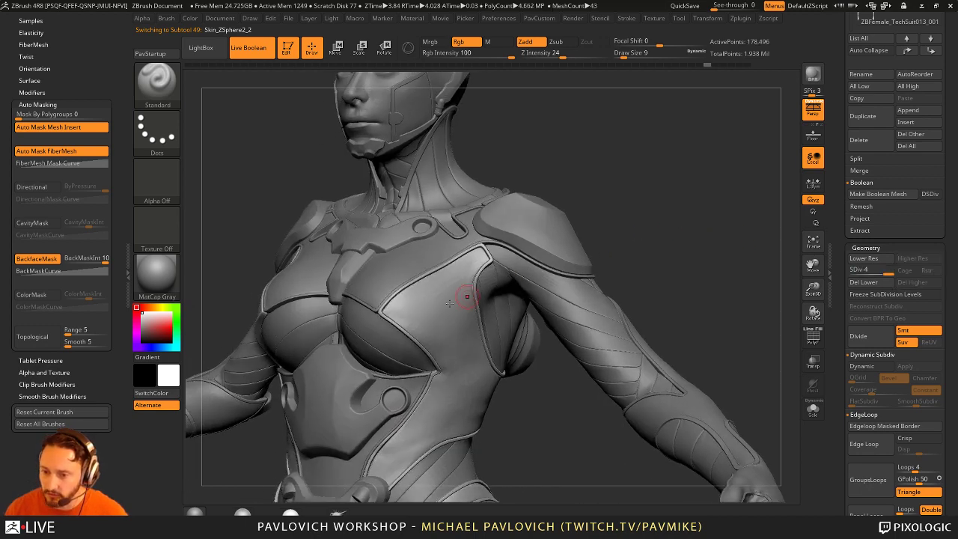
{"action": "left_click_drag", "start_coordinate": [461, 320], "coordinate": [428, 317]}
{"action": "key", "text": "s"}
{"action": "left_click", "coordinate": [476, 255]}
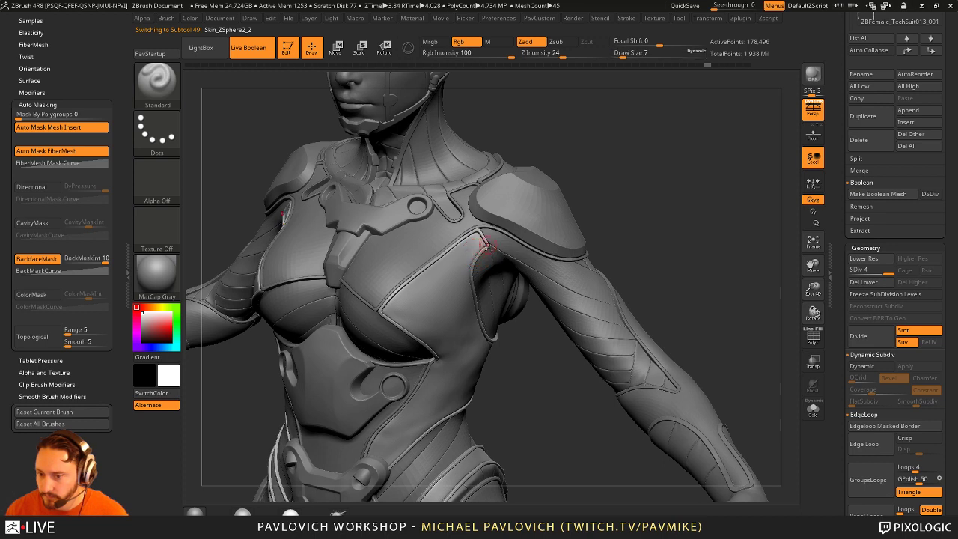
{"action": "left_click", "coordinate": [875, 271]}
{"action": "key", "text": "shift"}
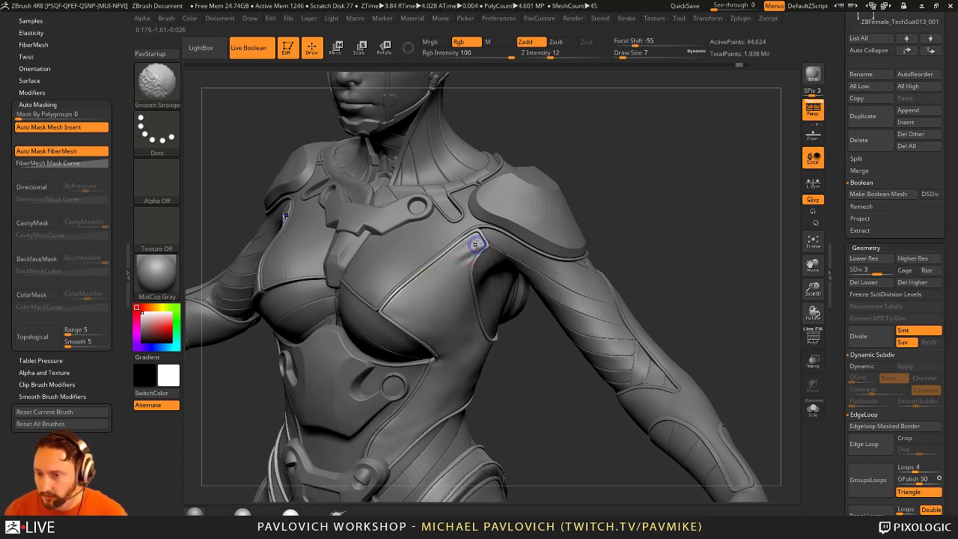
{"action": "left_click_drag", "start_coordinate": [479, 244], "coordinate": [472, 265]}
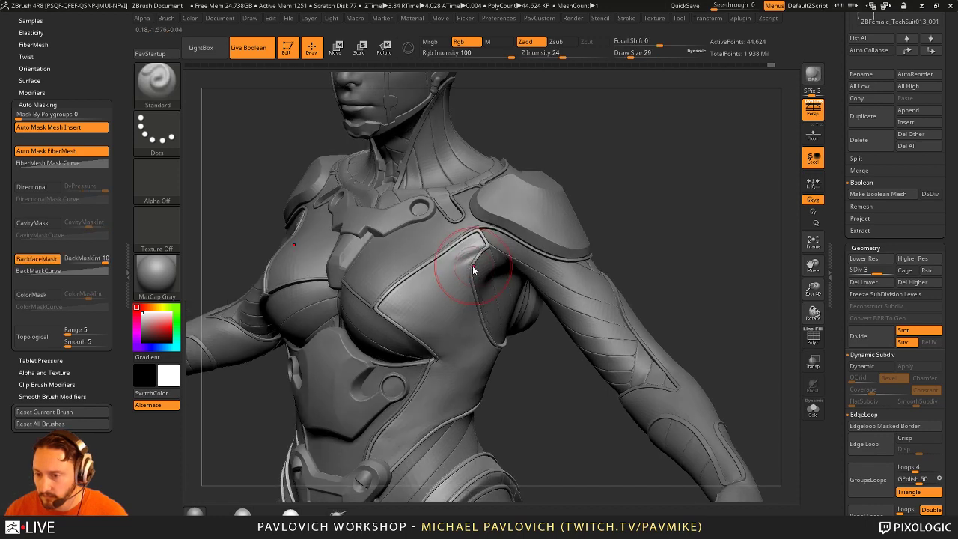
Step: SelectRect the chest panel, show all again, then Solo the shell pieces
{"action": "key", "text": "ctrl+shift"}
{"action": "left_click", "coordinate": [447, 320], "text": "ctrl+shift"}
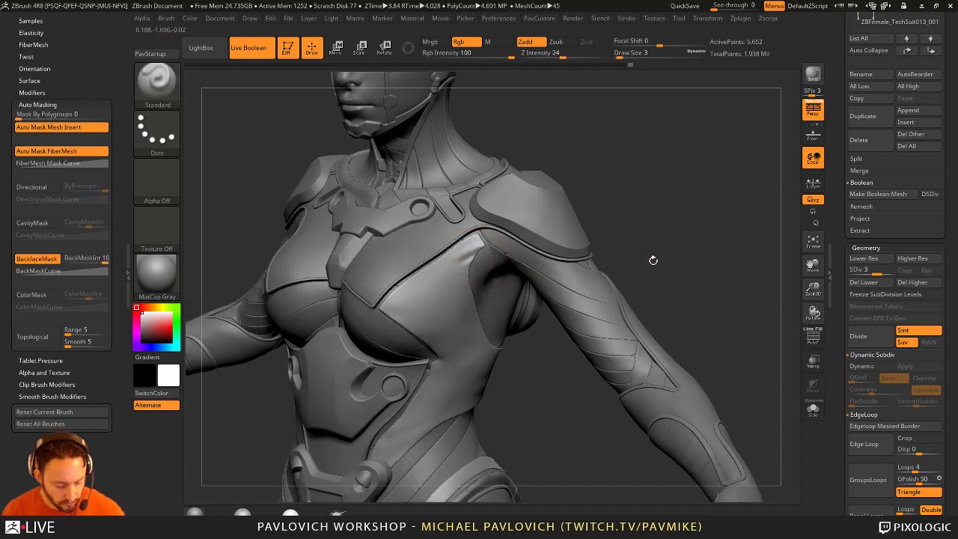
{"action": "left_click_drag", "start_coordinate": [676, 215], "coordinate": [748, 240]}
{"action": "left_click", "coordinate": [683, 220], "text": "ctrl+shift"}
{"action": "left_click", "coordinate": [813, 408]}
{"action": "mouse_move", "coordinate": [713, 289]}
{"action": "left_mouse_down"}
{"action": "mouse_move", "coordinate": [631, 271]}
{"action": "mouse_move", "coordinate": [743, 272]}
{"action": "mouse_move", "coordinate": [499, 288]}
{"action": "mouse_move", "coordinate": [583, 272]}
{"action": "mouse_move", "coordinate": [573, 265]}
{"action": "left_mouse_up"}
Step: Set the Draw Size to 9 and turn the isolated shell piece
{"action": "key", "text": "s"}
{"action": "left_click", "coordinate": [521, 285]}
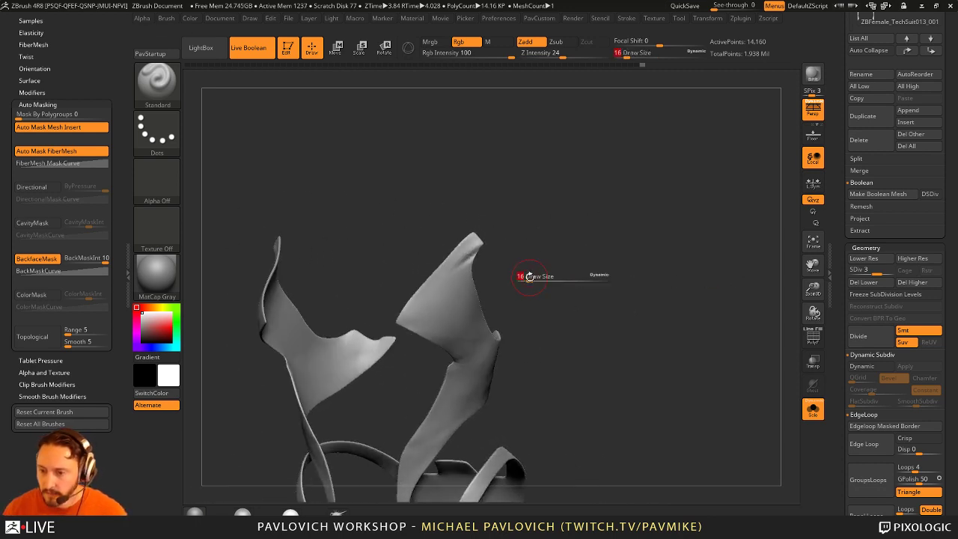
{"action": "left_click_drag", "start_coordinate": [521, 283], "coordinate": [466, 257]}
{"action": "key", "text": "s"}
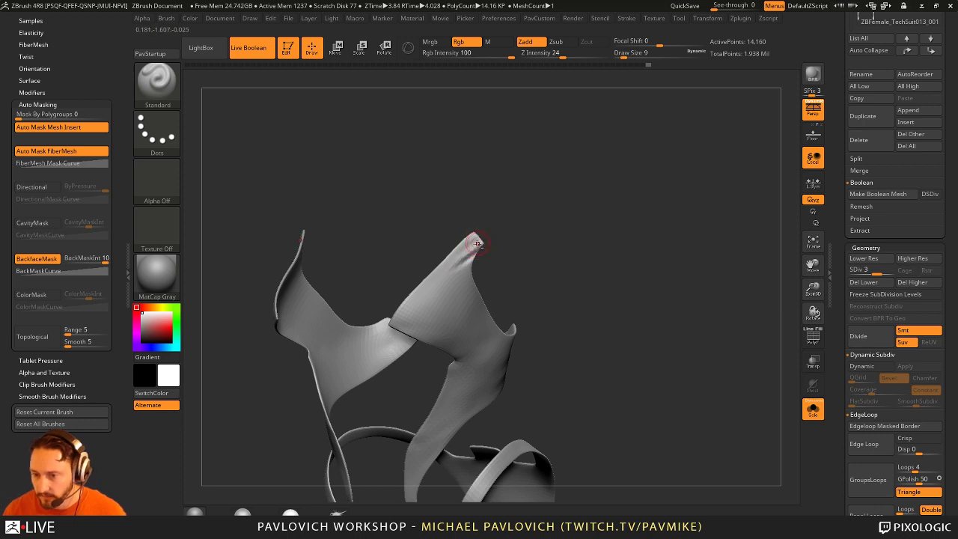
{"action": "key", "text": "shift"}
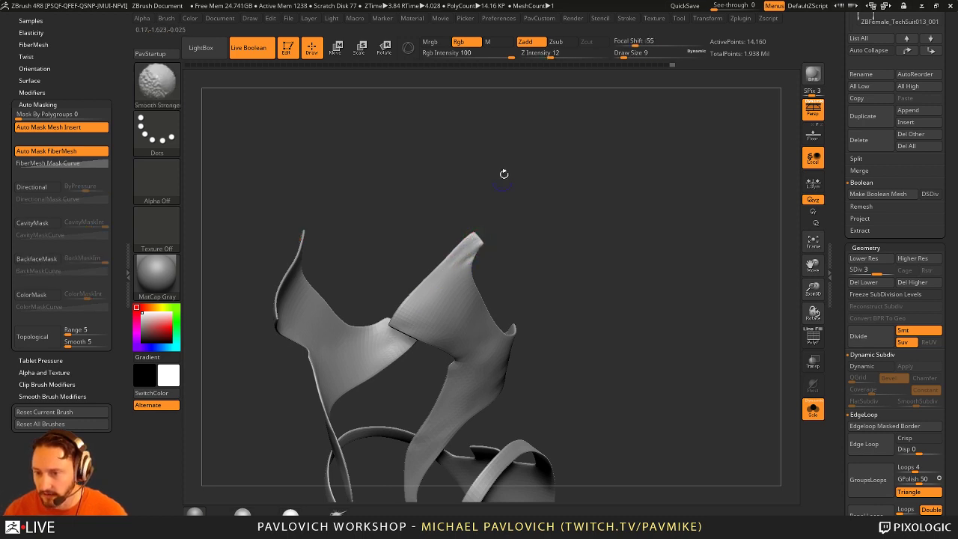
{"action": "key", "text": "shift"}
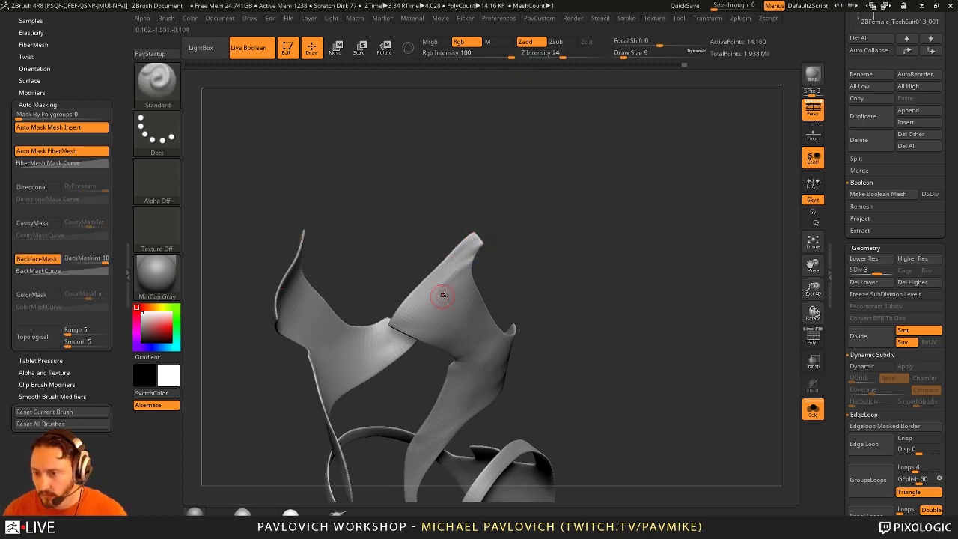
Step: Pan and rotate around the soloed shell pieces, then turn Solo off to show the whole character
{"action": "right_click_drag", "start_coordinate": [442, 296], "coordinate": [379, 322], "text": "alt"}
{"action": "key", "text": "shift"}
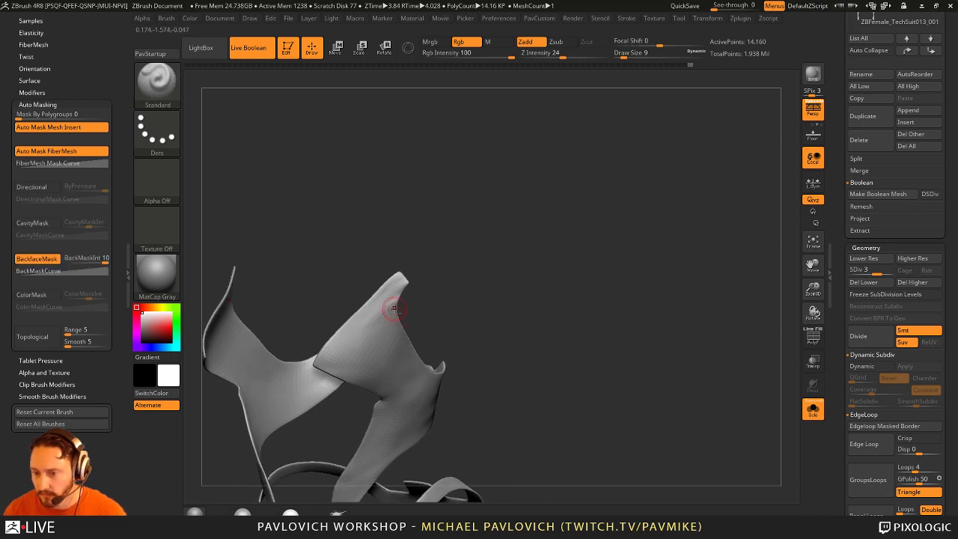
{"action": "left_click_drag", "start_coordinate": [402, 296], "coordinate": [573, 272]}
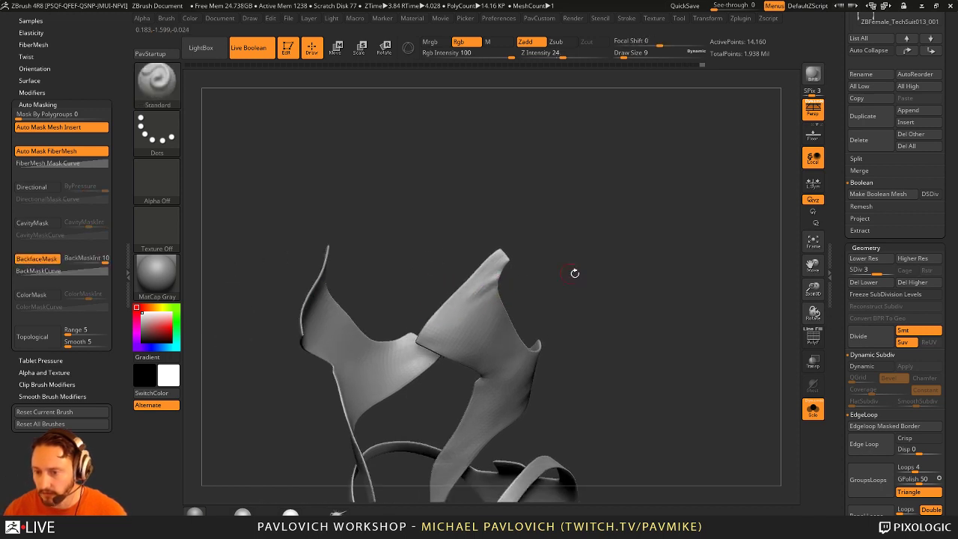
{"action": "left_click", "coordinate": [813, 408]}
{"action": "key", "text": "shift"}
Step: Build up and smooth the chest panel edge while orbiting the torso
{"action": "left_click_drag", "start_coordinate": [700, 240], "coordinate": [736, 237]}
{"action": "right_click_drag", "start_coordinate": [736, 237], "coordinate": [506, 278], "text": "ctrl"}
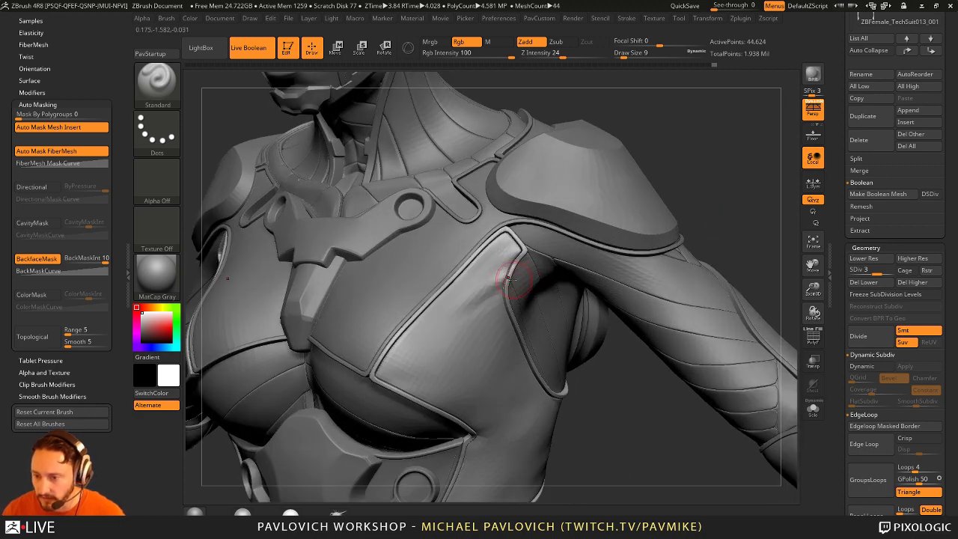
{"action": "mouse_move", "coordinate": [508, 278]}
{"action": "left_mouse_down"}
{"action": "mouse_move", "coordinate": [552, 258]}
{"action": "mouse_move", "coordinate": [525, 264]}
{"action": "mouse_move", "coordinate": [501, 304]}
{"action": "mouse_move", "coordinate": [487, 269]}
{"action": "left_mouse_up"}
{"action": "mouse_move", "coordinate": [516, 249]}
{"action": "right_mouse_down"}
{"action": "mouse_move", "coordinate": [569, 322]}
{"action": "mouse_move", "coordinate": [606, 402]}
{"action": "mouse_move", "coordinate": [509, 282]}
{"action": "mouse_move", "coordinate": [539, 337]}
{"action": "mouse_move", "coordinate": [591, 359]}
{"action": "mouse_move", "coordinate": [455, 287]}
{"action": "right_mouse_up"}
{"action": "mouse_move", "coordinate": [454, 288]}
{"action": "left_mouse_down", "text": "shift"}
{"action": "mouse_move", "coordinate": [458, 262]}
{"action": "mouse_move", "coordinate": [444, 289]}
{"action": "left_mouse_up", "text": "shift"}
{"action": "mouse_move", "coordinate": [534, 320]}
{"action": "right_mouse_down"}
{"action": "mouse_move", "coordinate": [490, 284]}
{"action": "mouse_move", "coordinate": [477, 309]}
{"action": "right_mouse_up"}
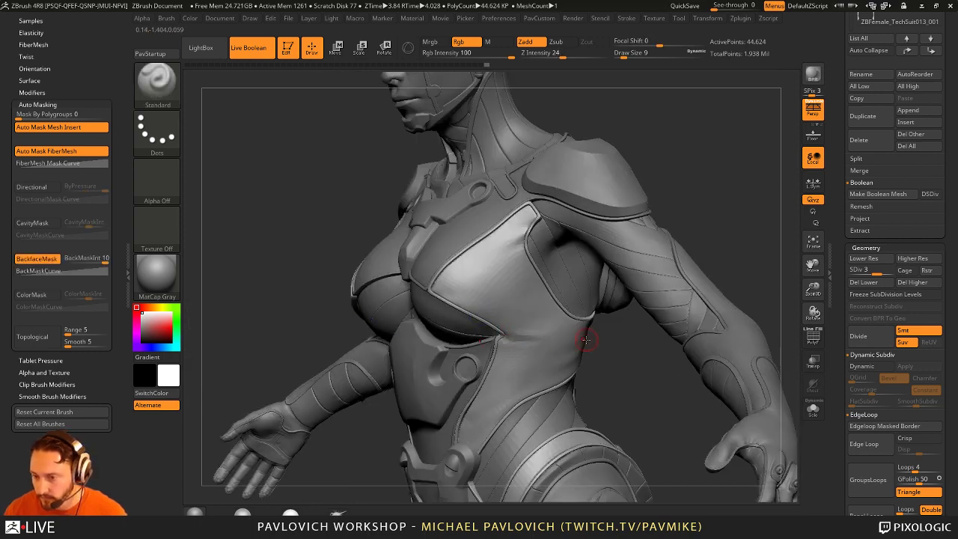
{"action": "mouse_move", "coordinate": [585, 341]}
{"action": "right_mouse_down"}
{"action": "mouse_move", "coordinate": [598, 344]}
{"action": "mouse_move", "coordinate": [524, 342]}
{"action": "right_mouse_up"}
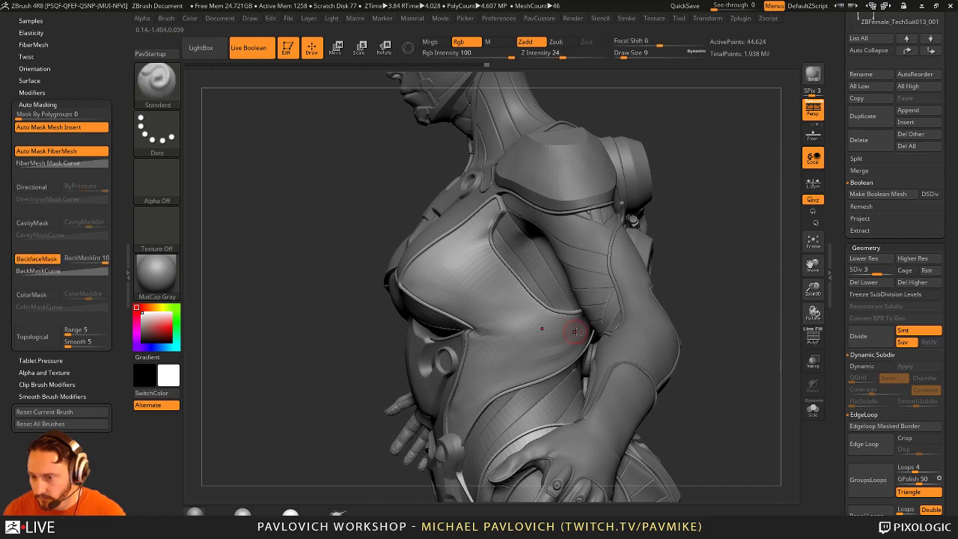
{"action": "key", "text": "shift"}
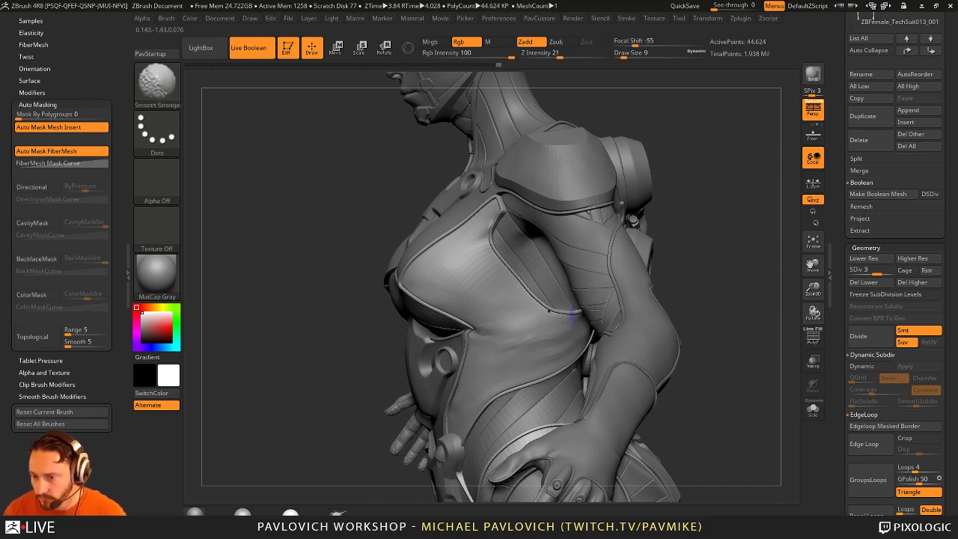
{"action": "mouse_move", "coordinate": [571, 312]}
{"action": "right_mouse_down"}
{"action": "mouse_move", "coordinate": [606, 318]}
{"action": "mouse_move", "coordinate": [567, 300]}
{"action": "mouse_move", "coordinate": [578, 290]}
{"action": "mouse_move", "coordinate": [572, 278]}
{"action": "mouse_move", "coordinate": [546, 329]}
{"action": "mouse_move", "coordinate": [486, 371]}
{"action": "right_mouse_up"}
{"action": "key", "text": "shift"}
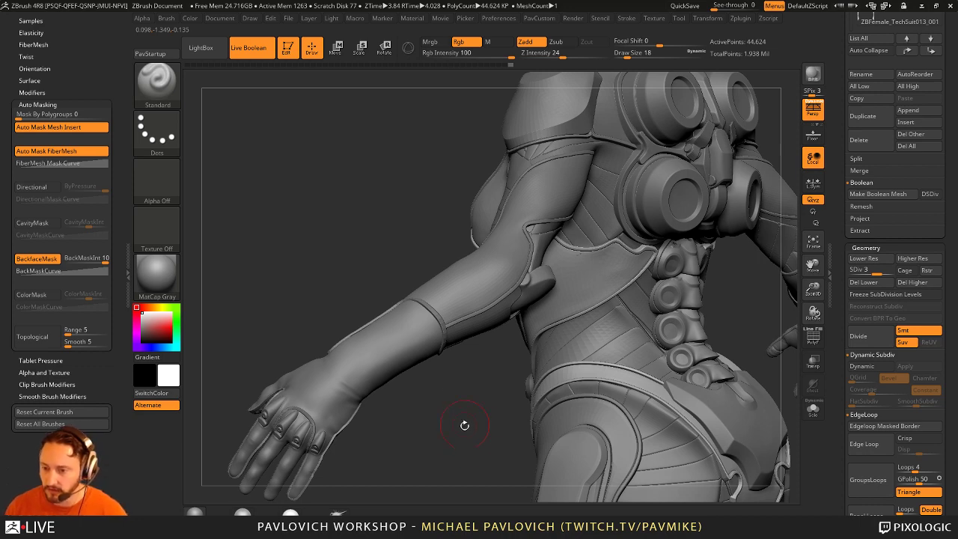
Step: Smooth the side of the torso, adjusting brush size while turning it toward the front
{"action": "mouse_move", "coordinate": [464, 425]}
{"action": "right_mouse_down"}
{"action": "mouse_move", "coordinate": [497, 359]}
{"action": "mouse_move", "coordinate": [553, 306]}
{"action": "right_mouse_up"}
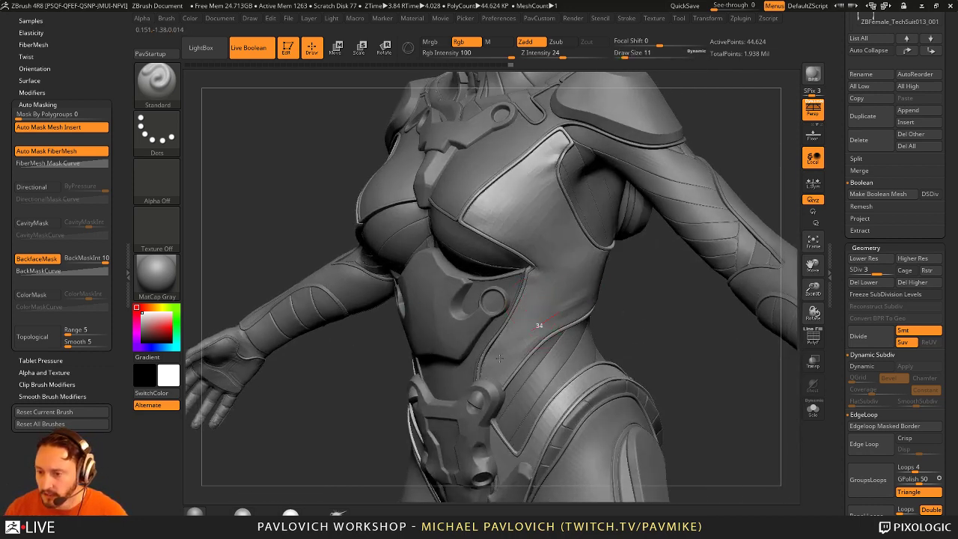
{"action": "right_click_drag", "start_coordinate": [500, 358], "coordinate": [605, 299]}
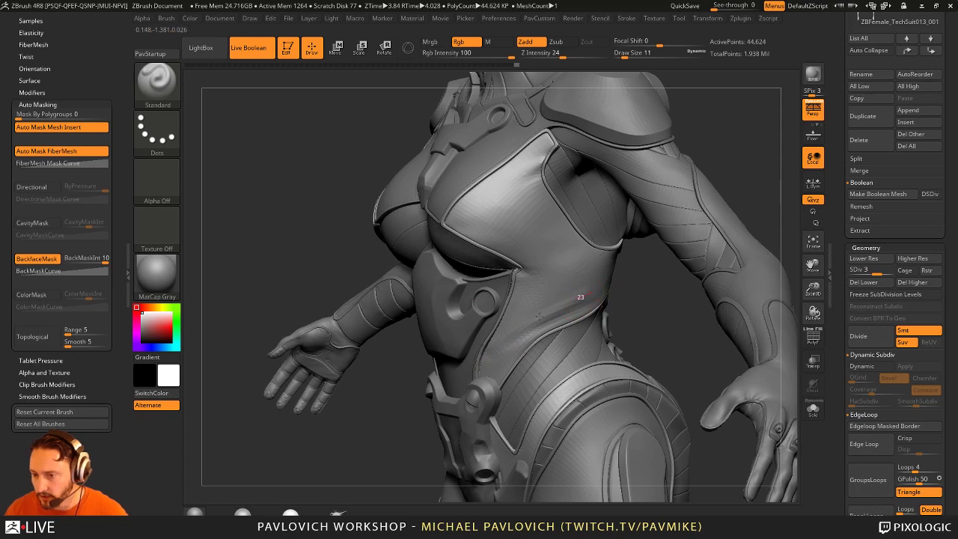
{"action": "left_click_drag", "start_coordinate": [539, 317], "coordinate": [571, 293], "text": "shift"}
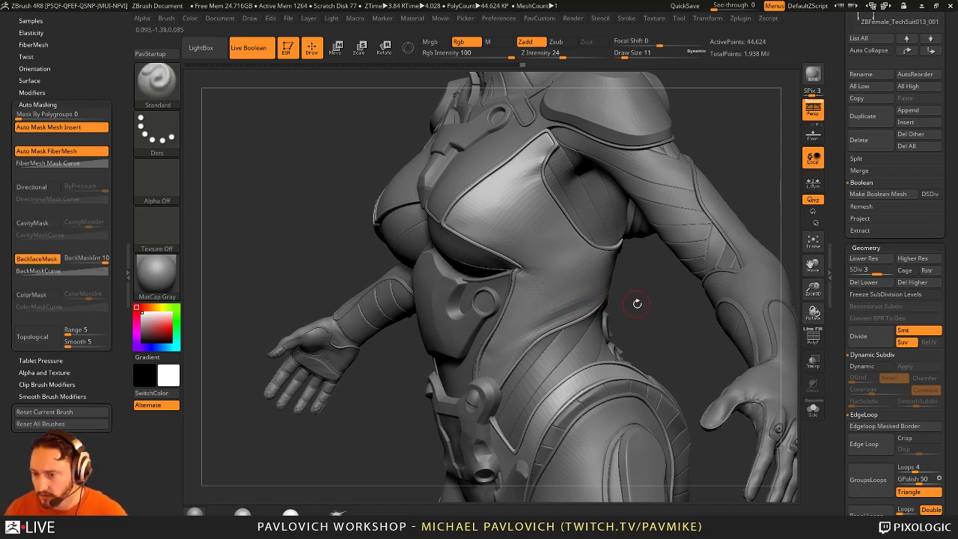
{"action": "mouse_move", "coordinate": [636, 304]}
{"action": "right_mouse_down"}
{"action": "mouse_move", "coordinate": [519, 227]}
{"action": "mouse_move", "coordinate": [532, 329]}
{"action": "right_mouse_up"}
{"action": "key", "text": "shift"}
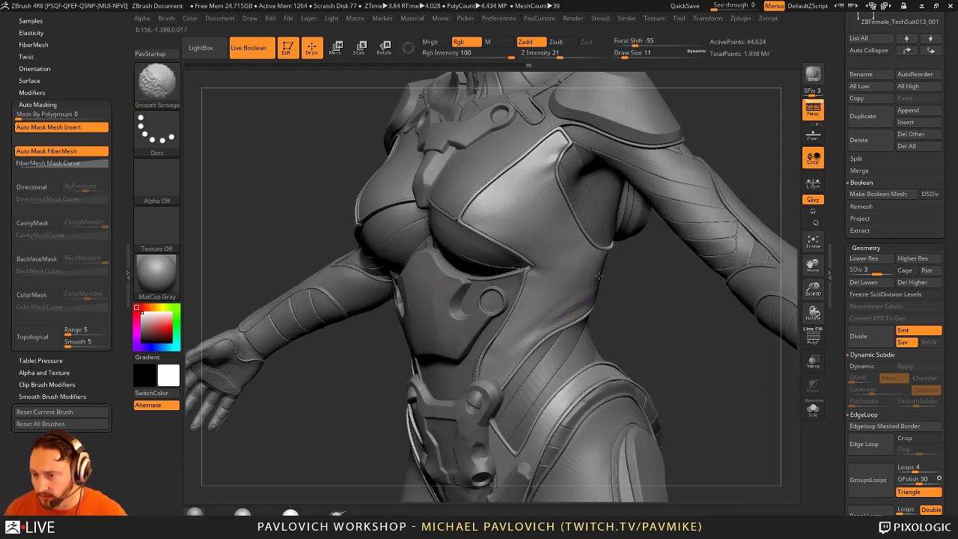
{"action": "right_click_drag", "start_coordinate": [633, 274], "coordinate": [576, 305]}
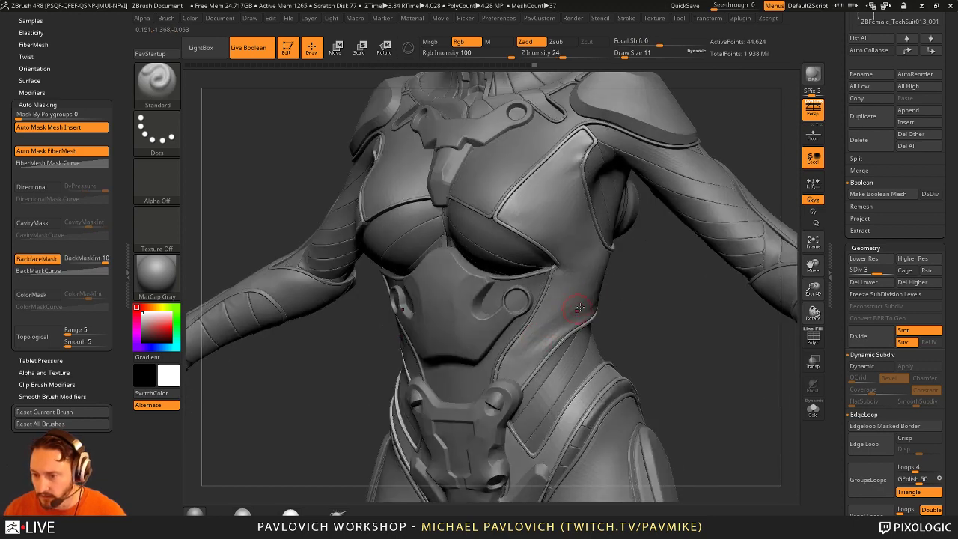
{"action": "key", "text": "shift"}
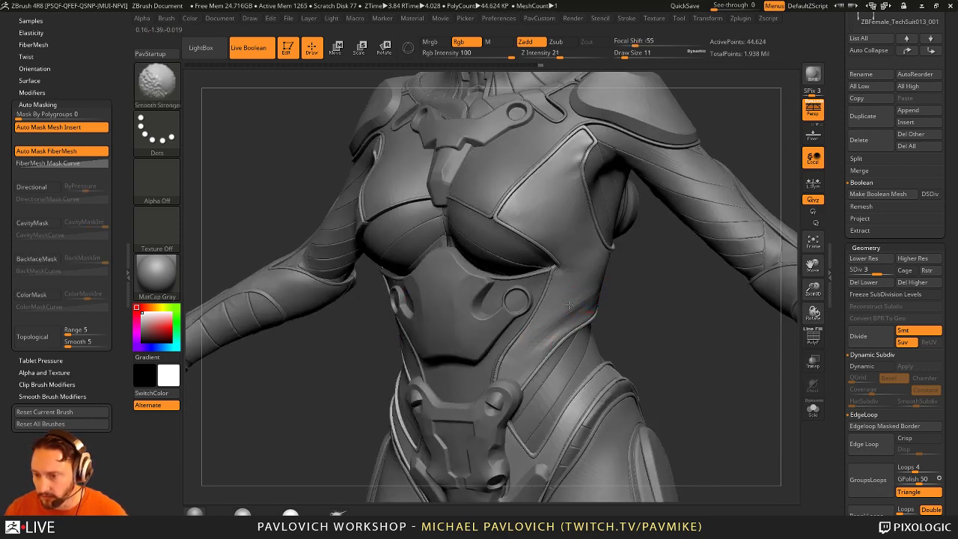
{"action": "mouse_move", "coordinate": [570, 307]}
{"action": "right_mouse_down"}
{"action": "mouse_move", "coordinate": [524, 385]}
{"action": "mouse_move", "coordinate": [507, 322]}
{"action": "right_mouse_up"}
{"action": "key", "text": "bracketleft"}
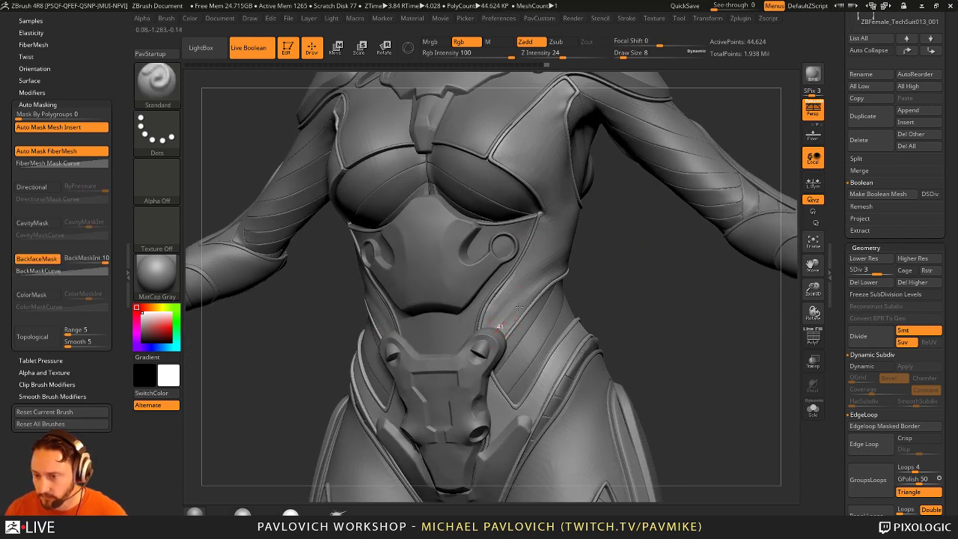
{"action": "key", "text": "shift"}
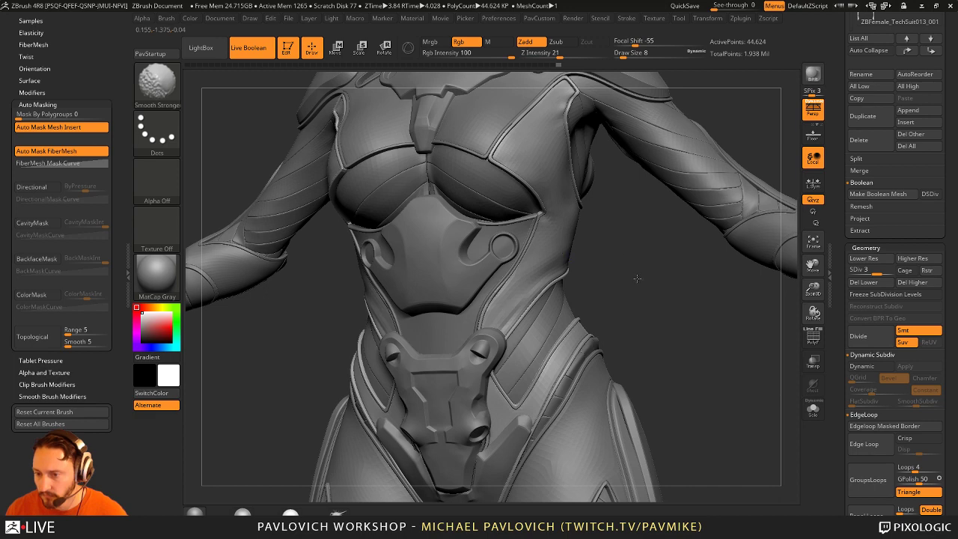
{"action": "mouse_move", "coordinate": [636, 277]}
{"action": "right_mouse_down"}
{"action": "mouse_move", "coordinate": [604, 359]}
{"action": "mouse_move", "coordinate": [551, 410]}
{"action": "right_mouse_up"}
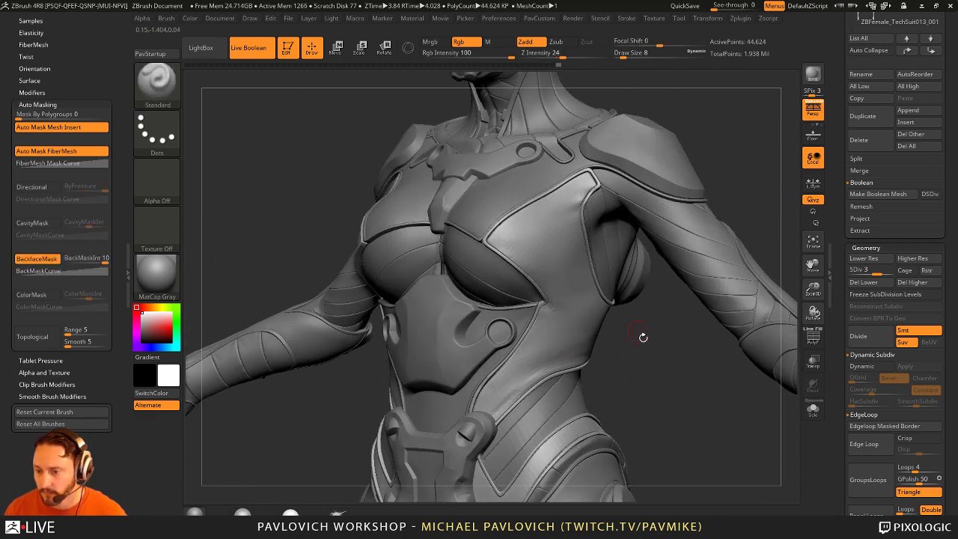
{"action": "mouse_move", "coordinate": [643, 337]}
{"action": "right_mouse_down"}
{"action": "mouse_move", "coordinate": [611, 381]}
{"action": "mouse_move", "coordinate": [511, 351]}
{"action": "mouse_move", "coordinate": [493, 318]}
{"action": "mouse_move", "coordinate": [595, 398]}
{"action": "mouse_move", "coordinate": [577, 378]}
{"action": "mouse_move", "coordinate": [609, 372]}
{"action": "mouse_move", "coordinate": [509, 374]}
{"action": "mouse_move", "coordinate": [653, 285]}
{"action": "right_mouse_up"}
{"action": "key", "text": "bracketright"}
{"action": "key", "text": "bracketright"}
{"action": "key", "text": "bracketright"}
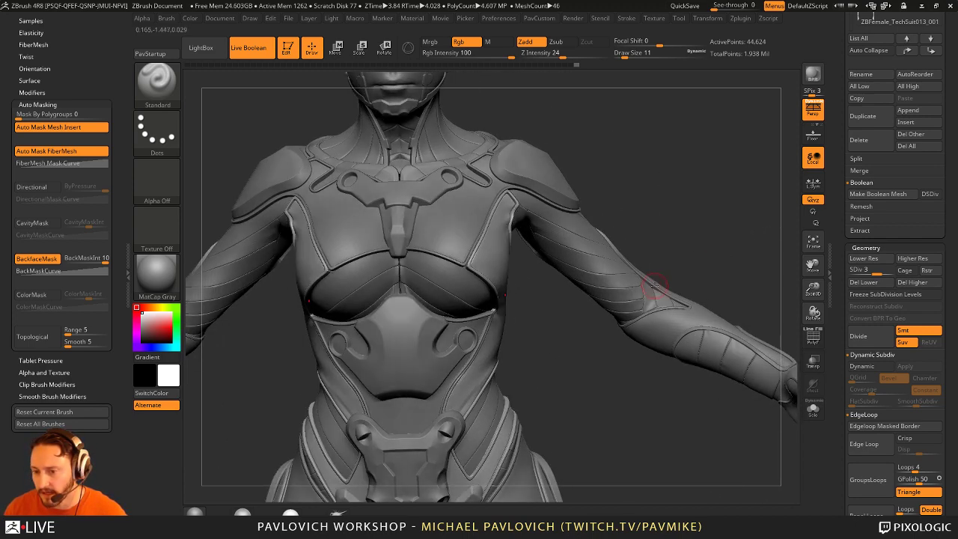
{"action": "right_click_drag", "start_coordinate": [566, 359], "coordinate": [577, 356]}
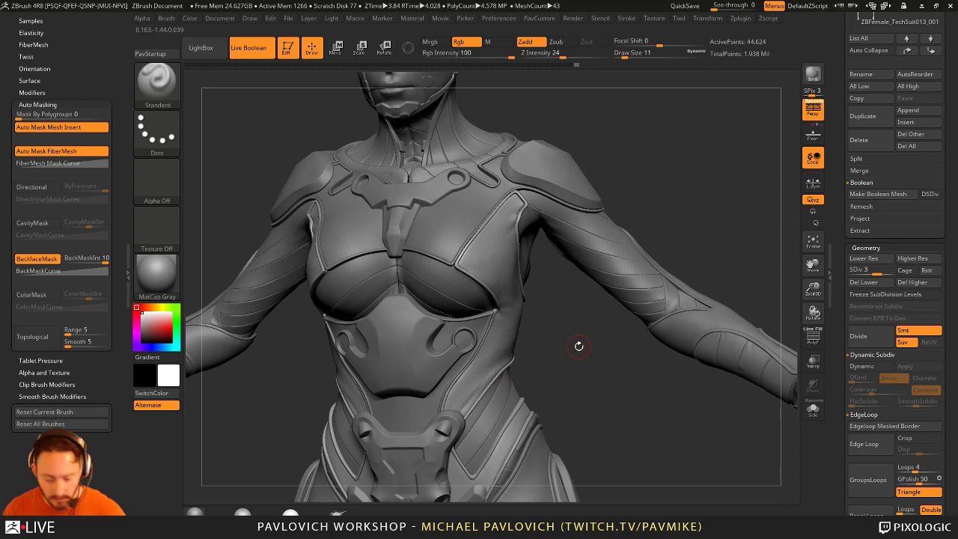
Step: Pick the Cylinder12 insert primitive and set the Draw Size to 3
{"action": "key", "text": "m"}
{"action": "left_click", "coordinate": [462, 429]}
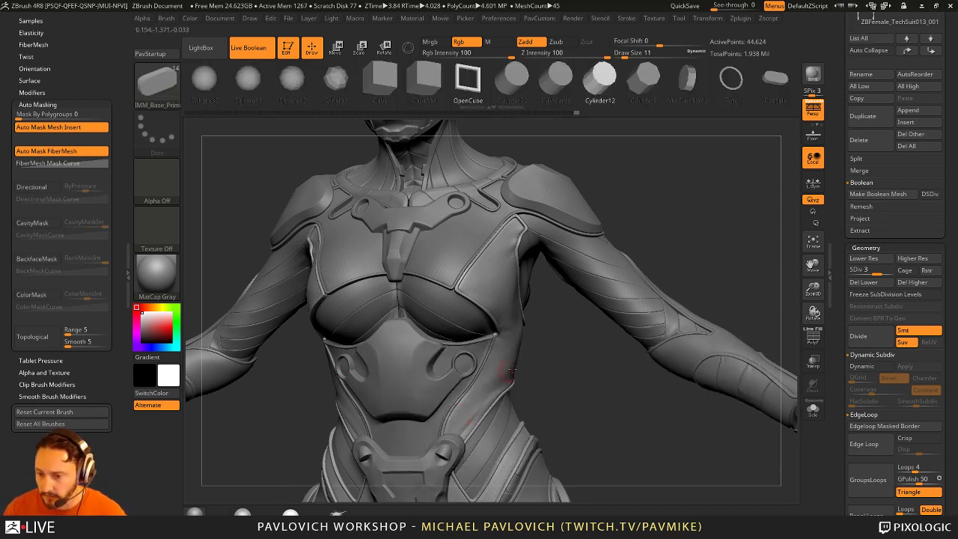
{"action": "right_click_drag", "start_coordinate": [561, 352], "coordinate": [567, 359], "text": "ctrl"}
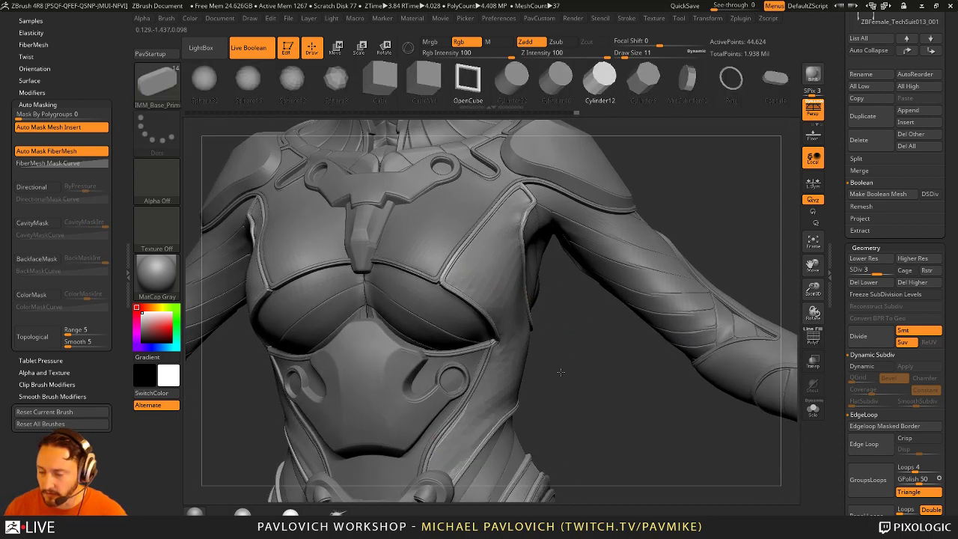
{"action": "type", "text": "s3"}
{"action": "key", "text": "Return"}
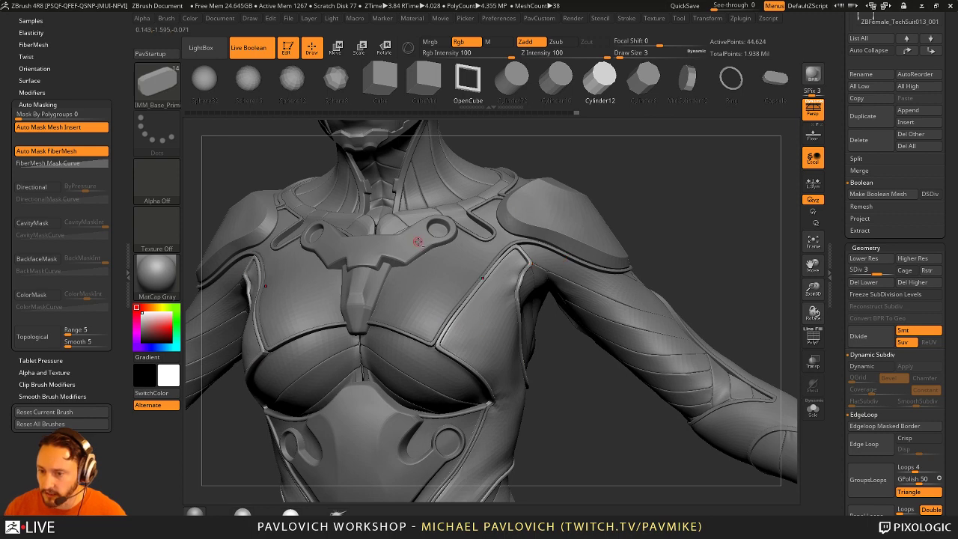
Step: Select the Skin_ZSphere subtool, enable Dynamic subdivision, and mask the upper chest piece
{"action": "left_click", "coordinate": [526, 245], "text": "alt"}
{"action": "key", "text": "d"}
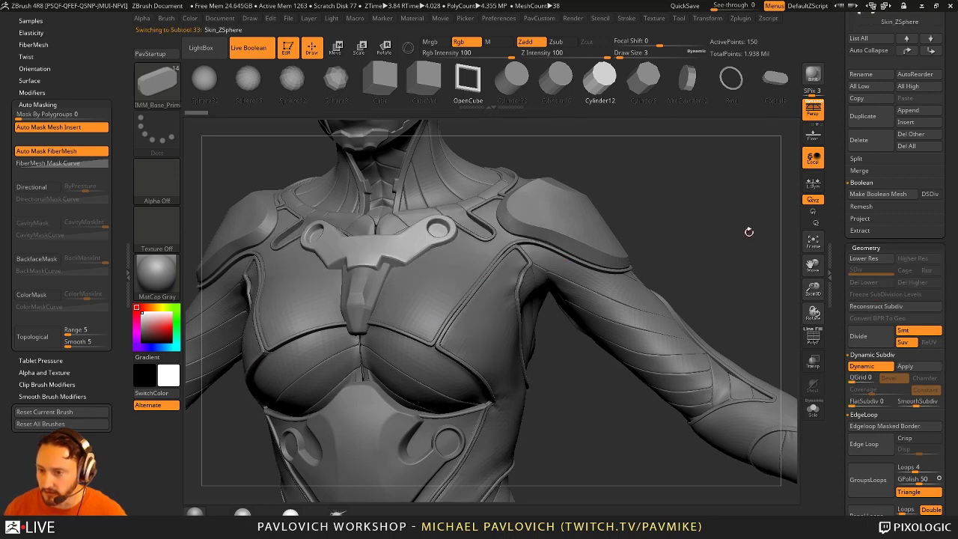
{"action": "right_click_drag", "start_coordinate": [708, 224], "coordinate": [422, 337], "text": "ctrl"}
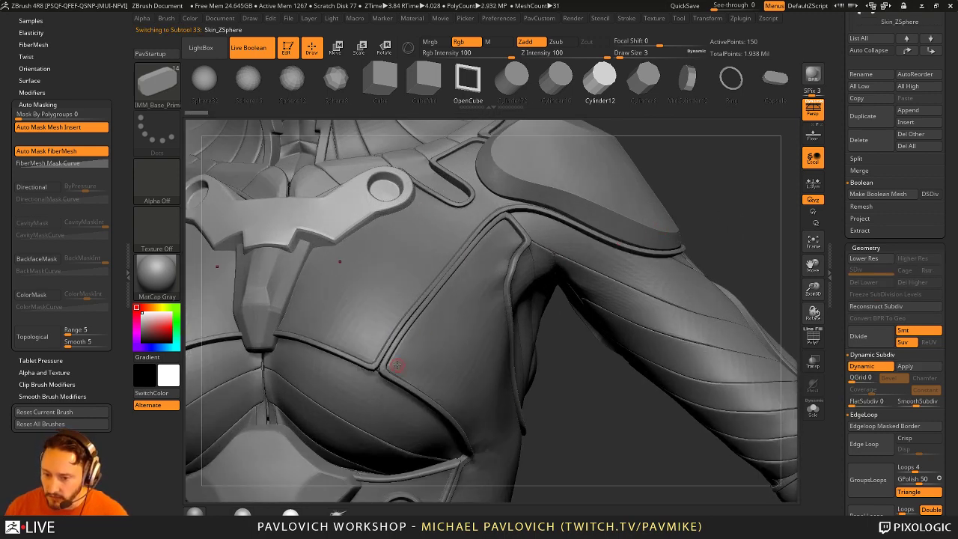
{"action": "key", "text": "w"}
{"action": "left_click_drag", "start_coordinate": [397, 365], "coordinate": [687, 360], "text": "ctrl"}
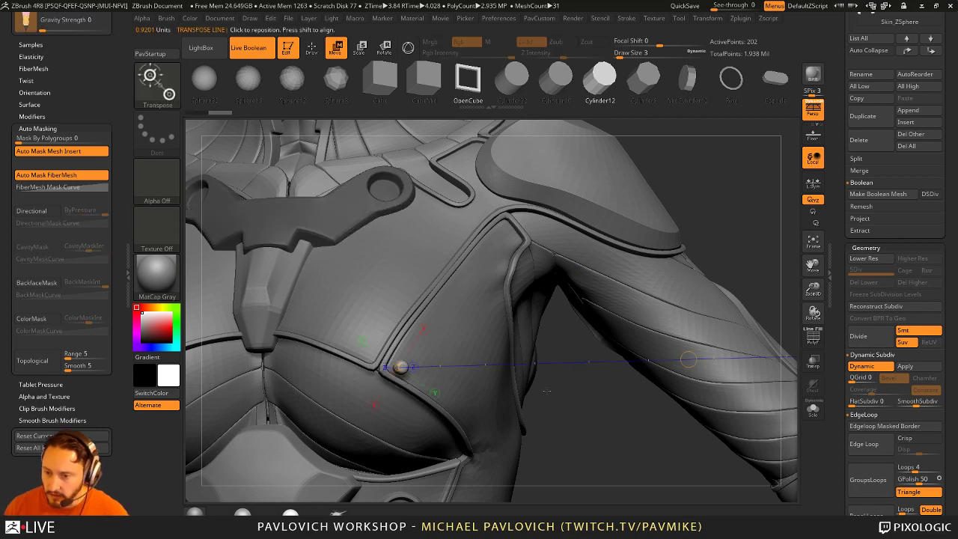
{"action": "right_click_drag", "start_coordinate": [687, 360], "coordinate": [568, 429]}
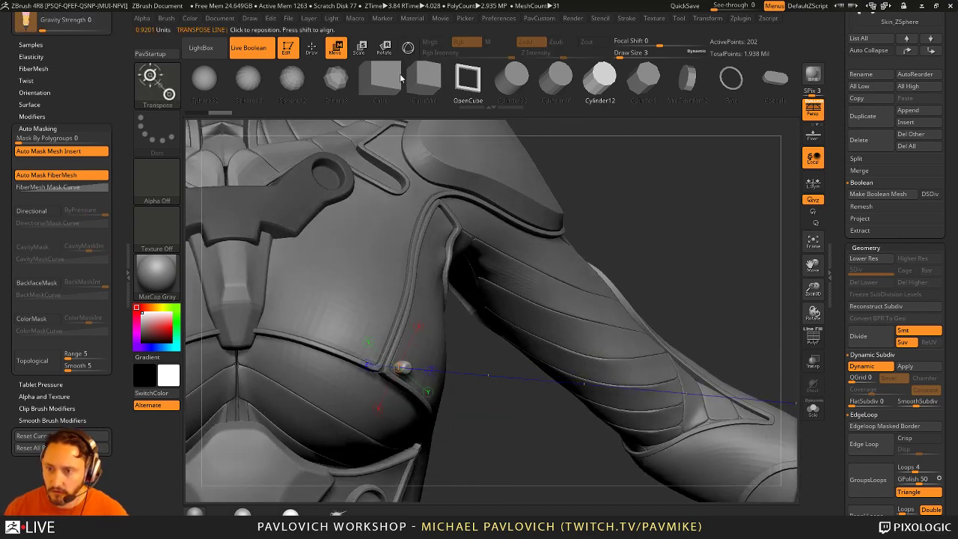
Step: Nudge the masked chest piece with the 3D gizmo, then undo the change
{"action": "left_click", "coordinate": [407, 47]}
{"action": "left_click_drag", "start_coordinate": [440, 369], "coordinate": [449, 365]}
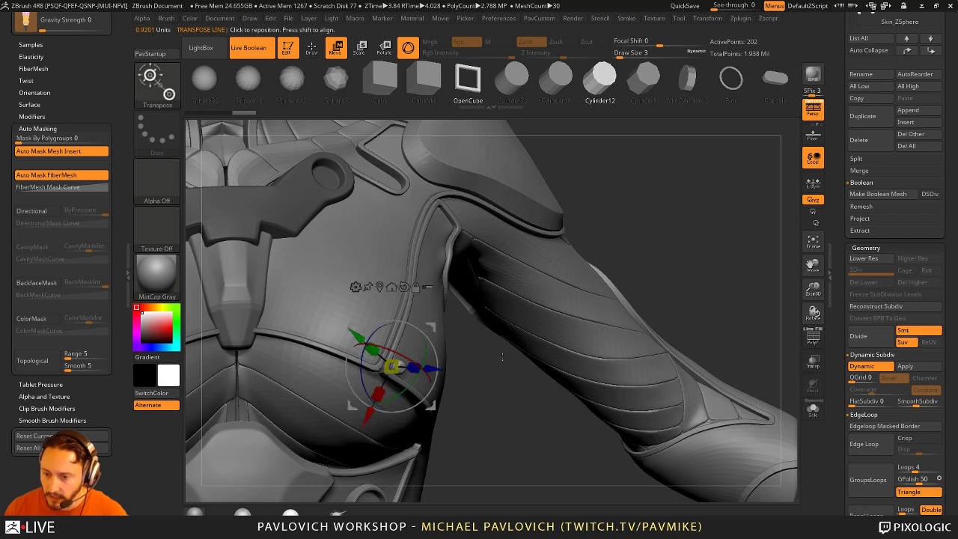
{"action": "scroll", "coordinate": [104, 159], "scroll_direction": "up", "scroll_amount": 5}
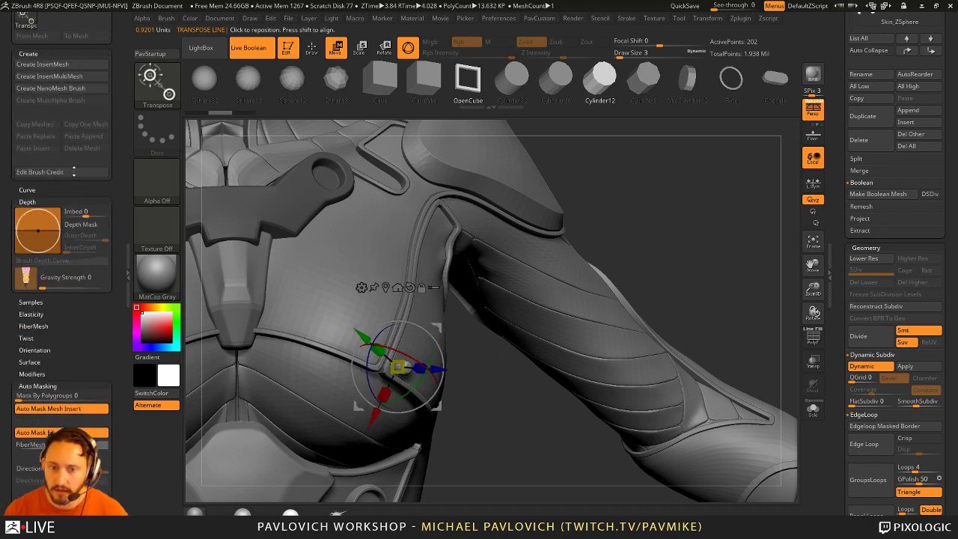
{"action": "key", "text": "ctrl+z"}
{"action": "scroll", "coordinate": [119, 167], "scroll_direction": "up", "scroll_amount": 2}
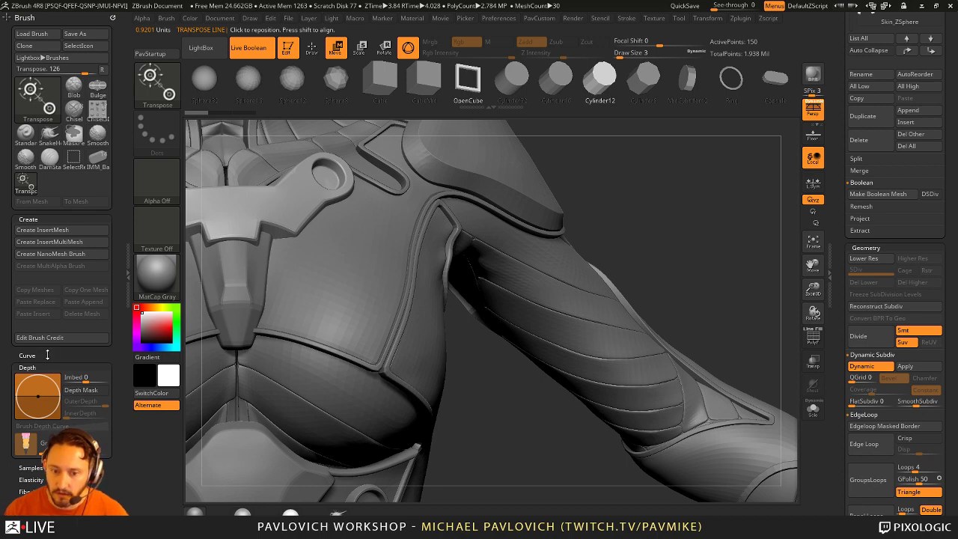
{"action": "scroll", "coordinate": [47, 355], "scroll_direction": "down", "scroll_amount": 5}
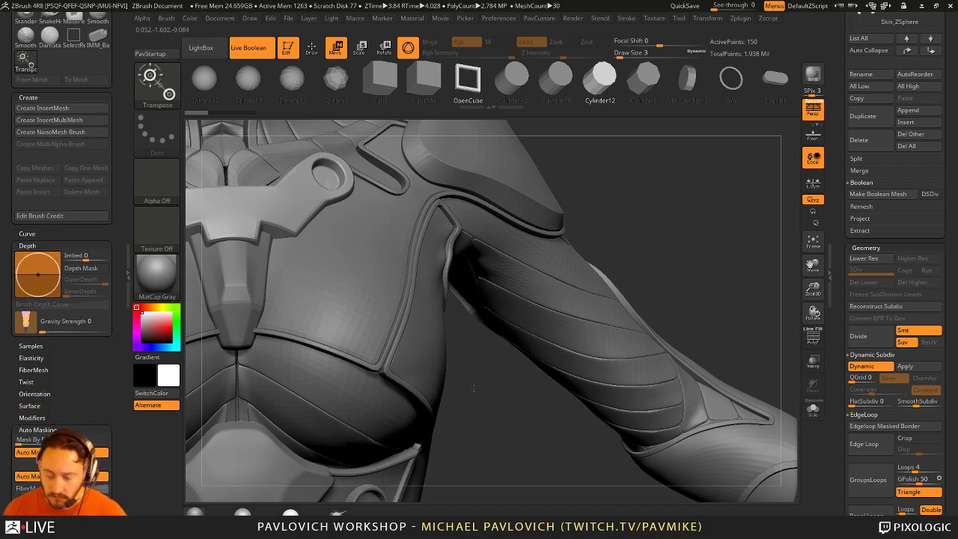
{"action": "key", "text": "ctrl+z"}
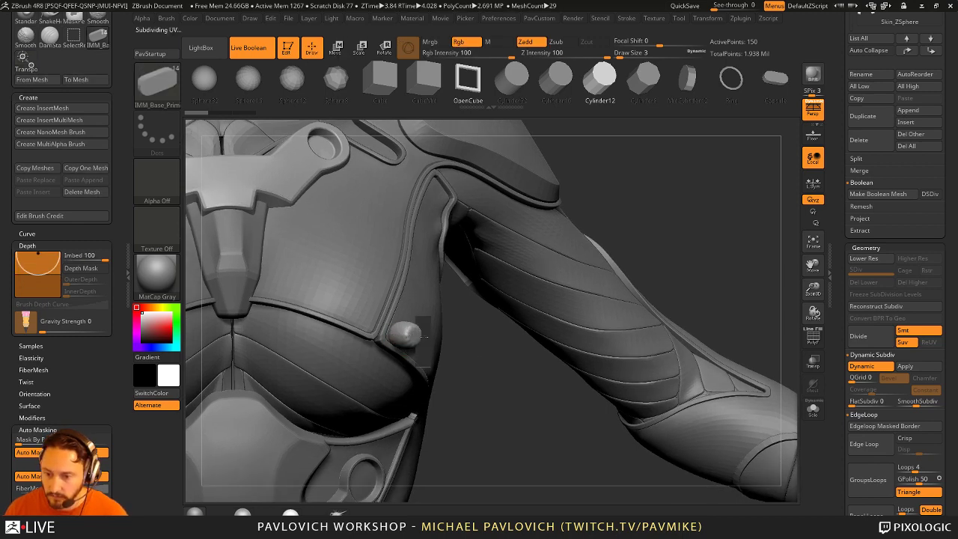
Step: Set the insert brush's Imbed value to 0
{"action": "left_click_drag", "start_coordinate": [38, 258], "coordinate": [37, 274]}
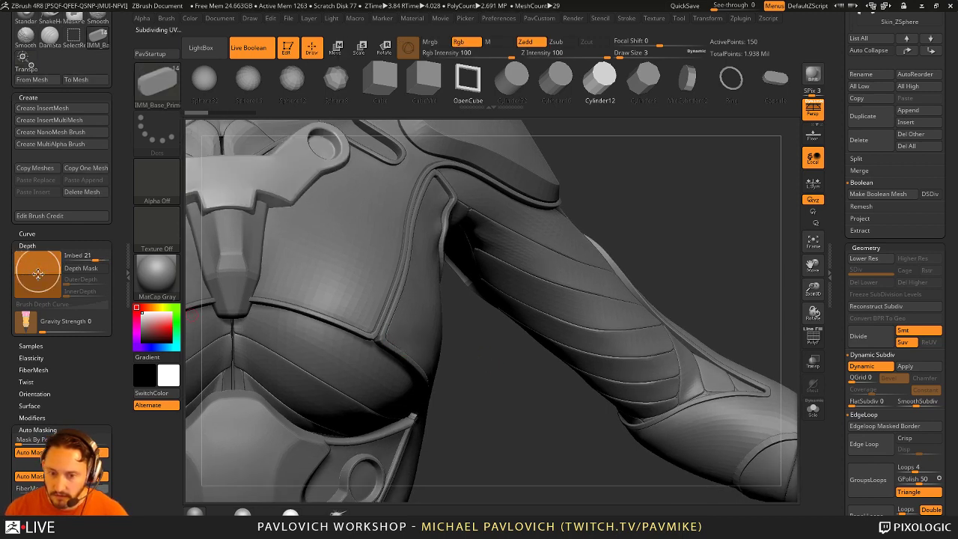
{"action": "left_click", "coordinate": [86, 255]}
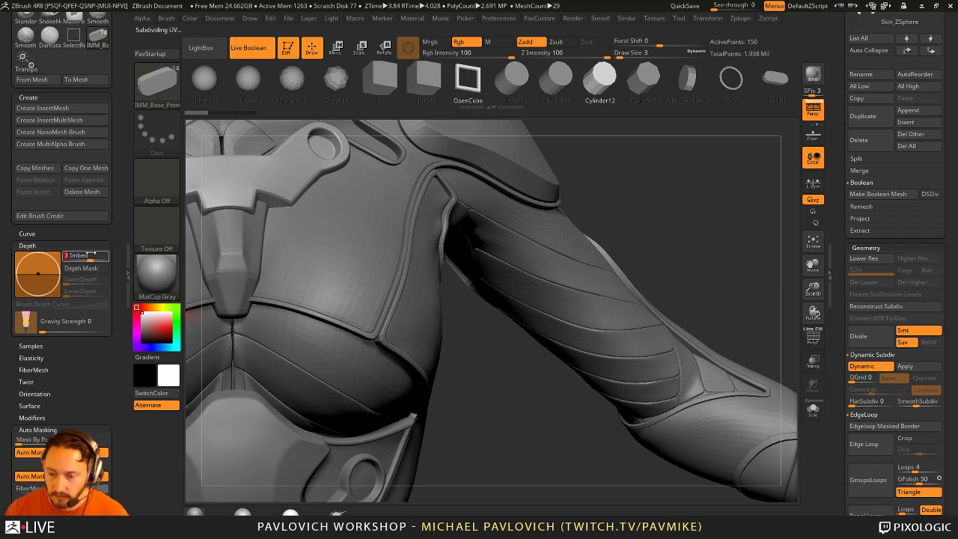
{"action": "type", "text": "10"}
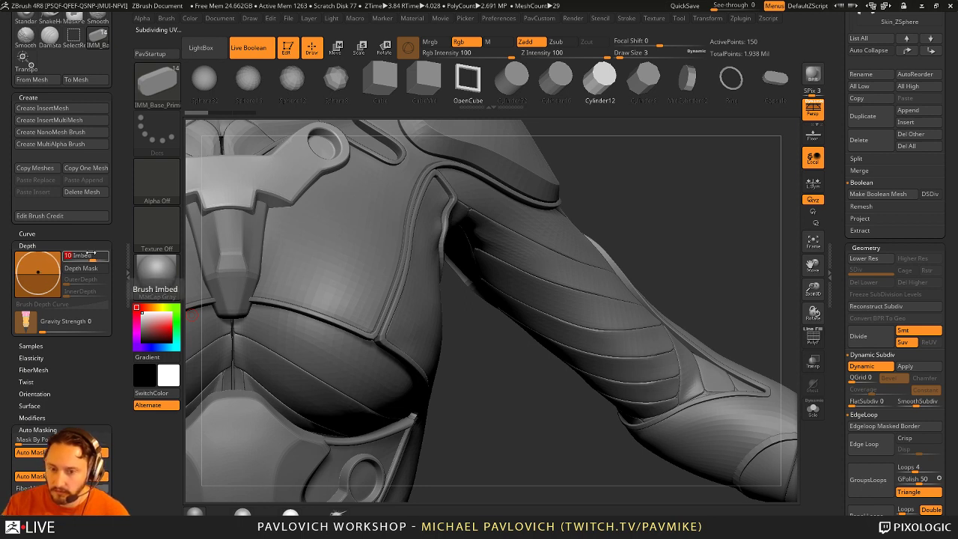
{"action": "left_click", "coordinate": [90, 255]}
{"action": "type", "text": "0"}
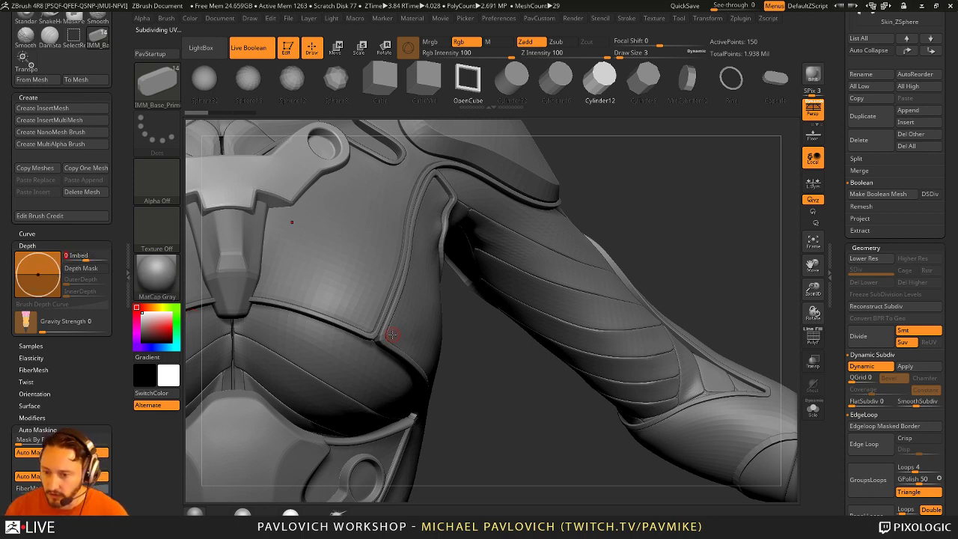
Step: With Draw Size 3, place a Cylinder12 stud on the side chest panel seam
{"action": "left_click_drag", "start_coordinate": [440, 338], "coordinate": [441, 351]}
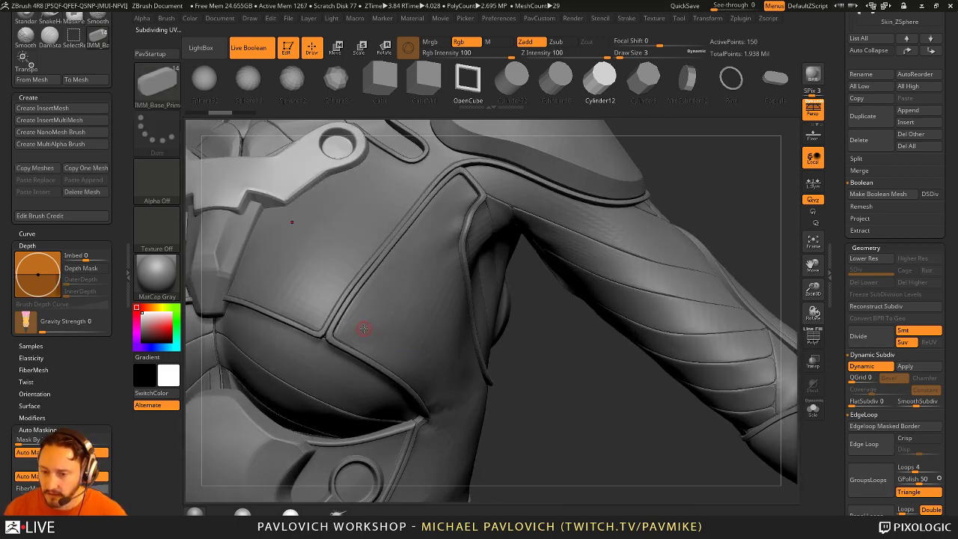
{"action": "type", "text": "s7"}
{"action": "key", "text": "Return"}
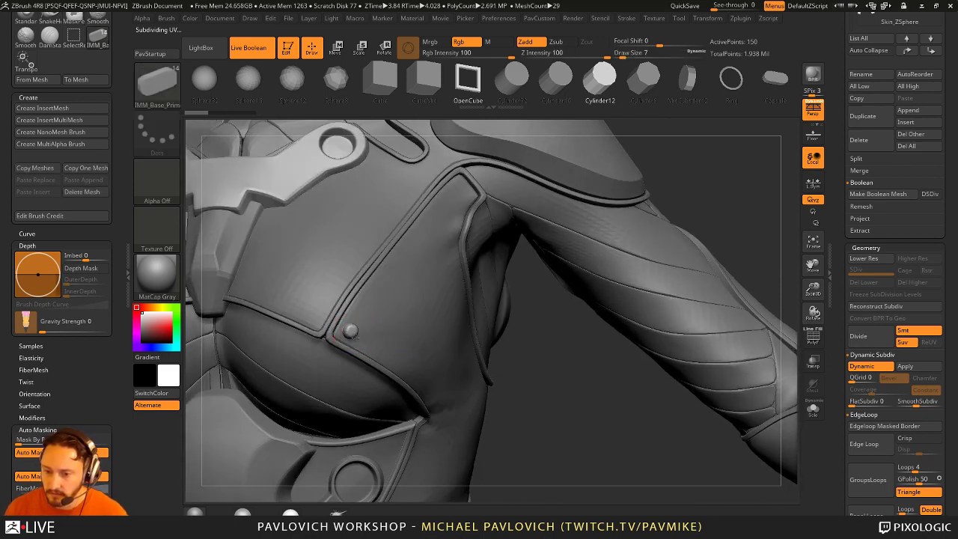
{"action": "type", "text": "s"}
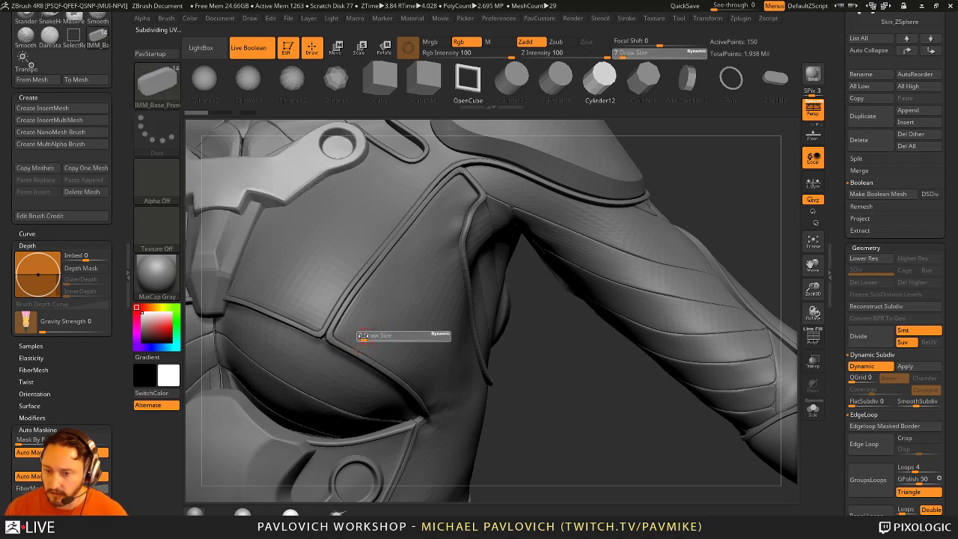
{"action": "type", "text": "3"}
{"action": "key", "text": "Return"}
{"action": "key", "text": "s"}
{"action": "key", "text": "Escape"}
{"action": "key", "text": "ctrl"}
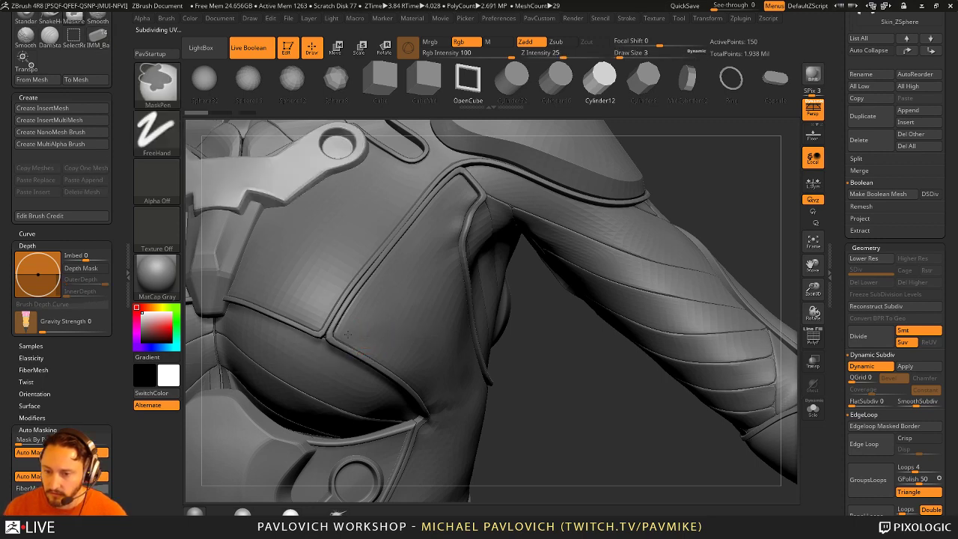
{"action": "left_click", "coordinate": [351, 341]}
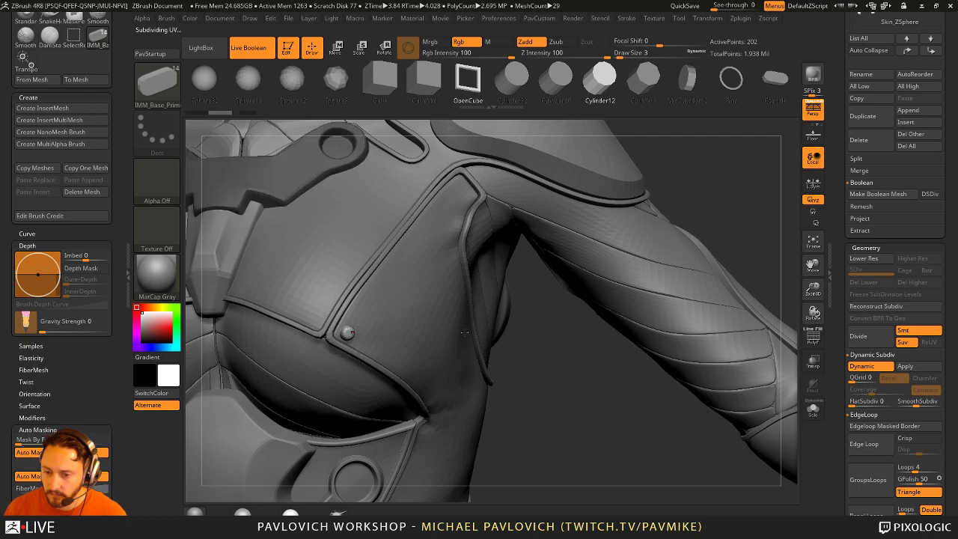
{"action": "mouse_move", "coordinate": [516, 345]}
{"action": "left_mouse_down"}
{"action": "mouse_move", "coordinate": [540, 348]}
{"action": "mouse_move", "coordinate": [534, 360]}
{"action": "left_mouse_up"}
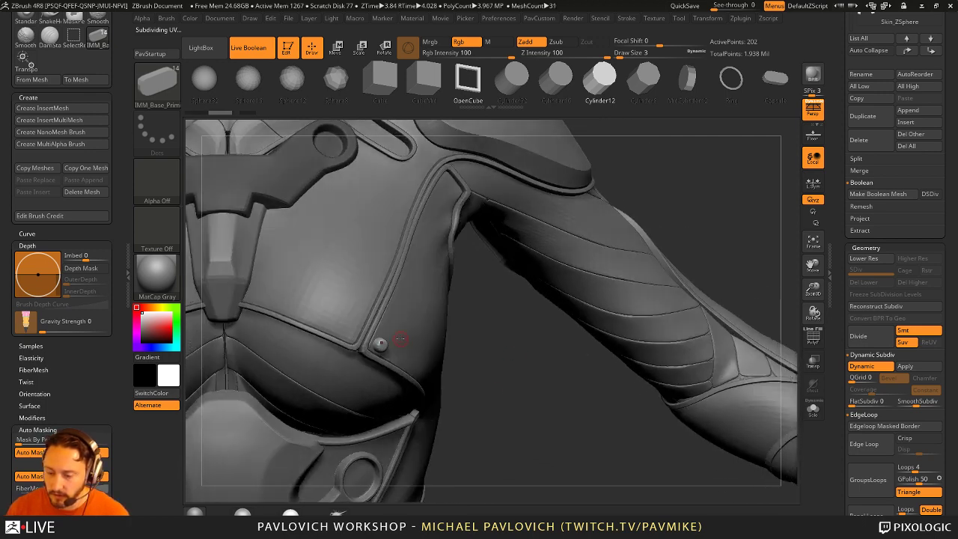
Step: Crease the stud's edges with CTolerance 47 from the PavCustom menu
{"action": "key", "text": "g"}
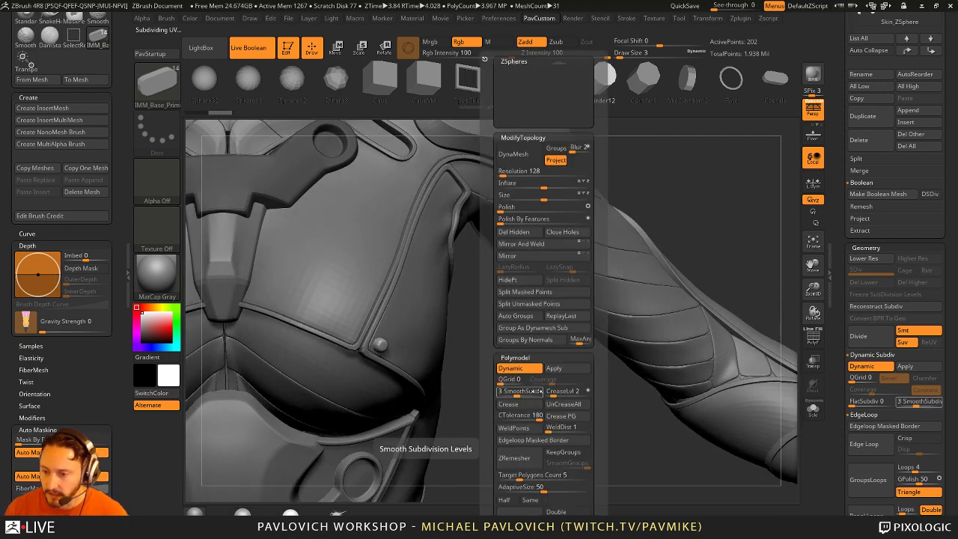
{"action": "left_click", "coordinate": [522, 414]}
{"action": "type", "text": "47"}
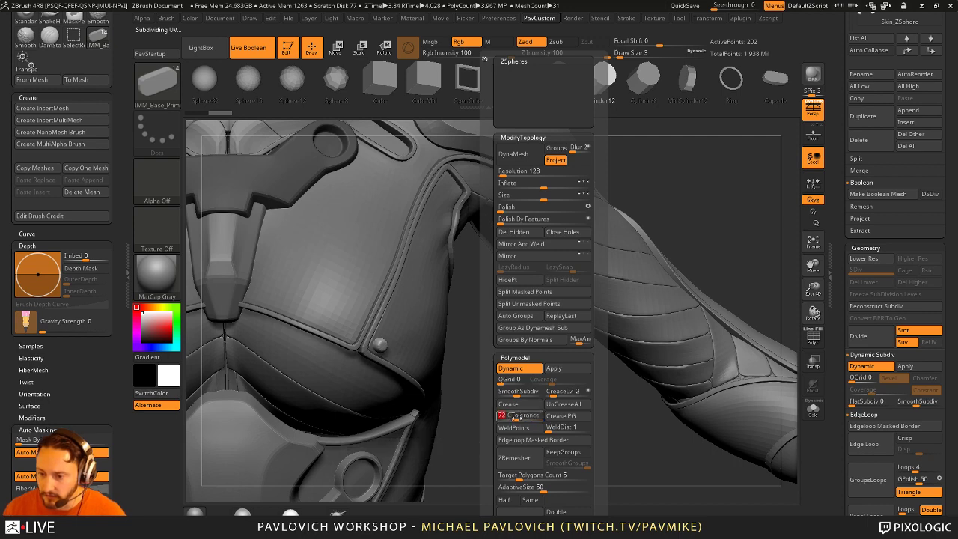
{"action": "left_click", "coordinate": [521, 404]}
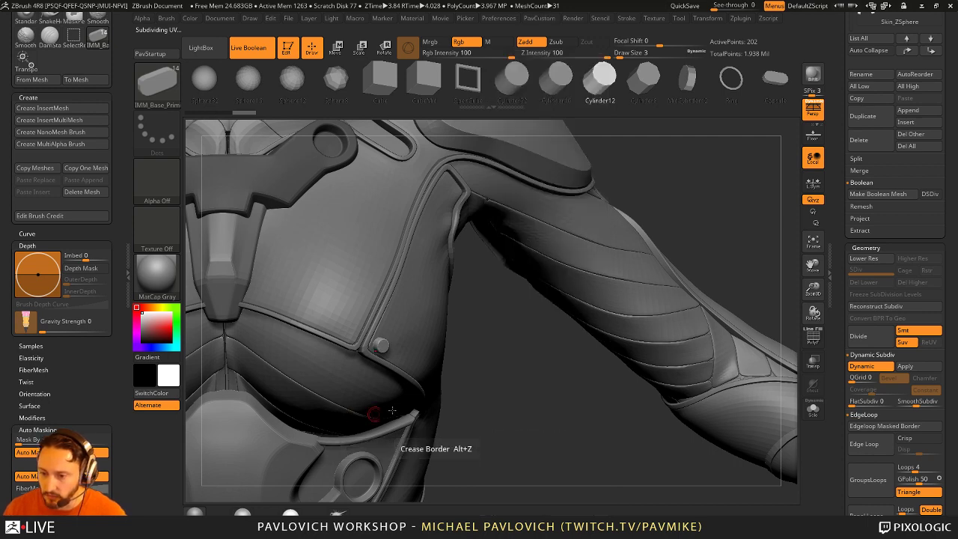
{"action": "key", "text": "g"}
{"action": "key", "text": "g"}
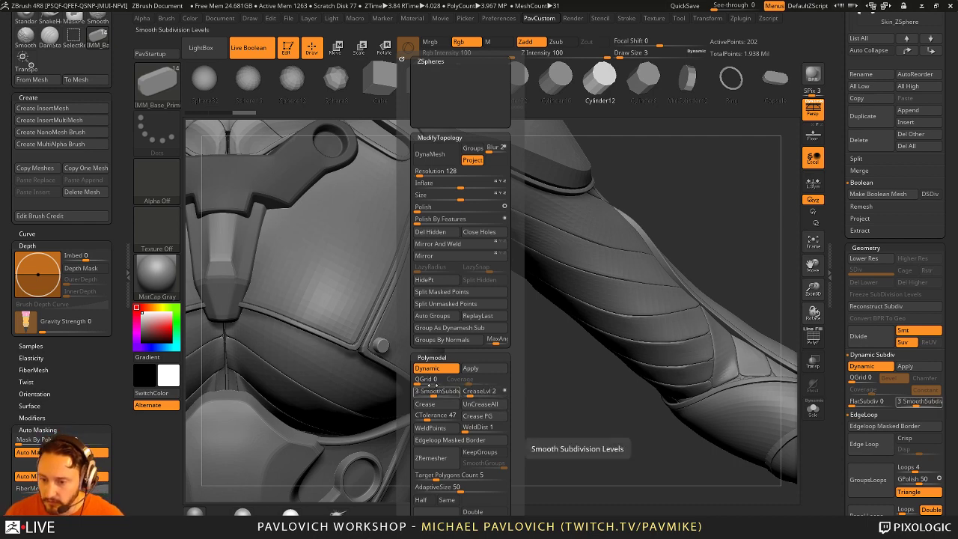
{"action": "mouse_move", "coordinate": [517, 374]}
{"action": "left_mouse_down"}
{"action": "mouse_move", "coordinate": [577, 352]}
{"action": "mouse_move", "coordinate": [528, 372]}
{"action": "left_mouse_up"}
{"action": "key", "text": "f"}
{"action": "left_click_drag", "start_coordinate": [477, 341], "coordinate": [491, 243]}
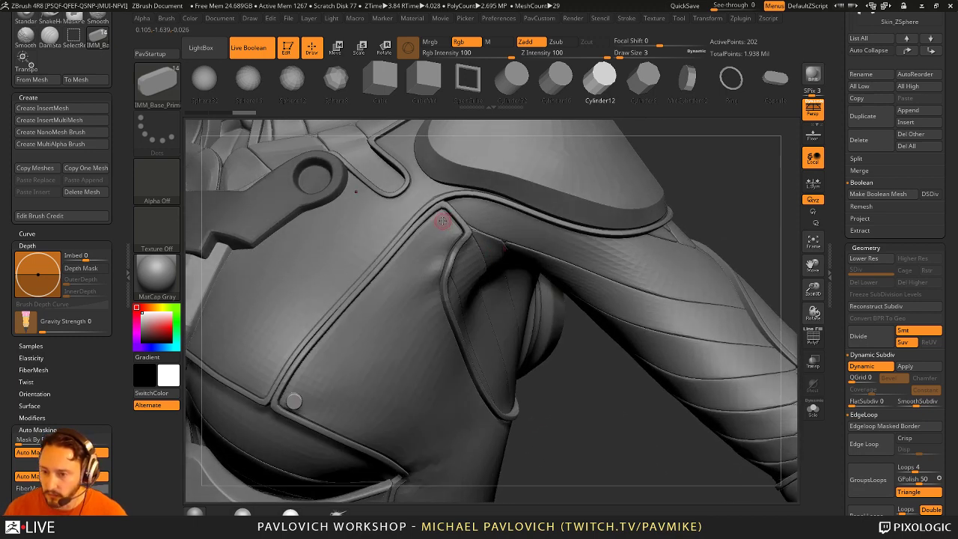
Step: Orbit to the shoulder and insert two Cylinder12 rivets on the seam beside the neck pieces
{"action": "left_click_drag", "start_coordinate": [586, 396], "coordinate": [597, 322]}
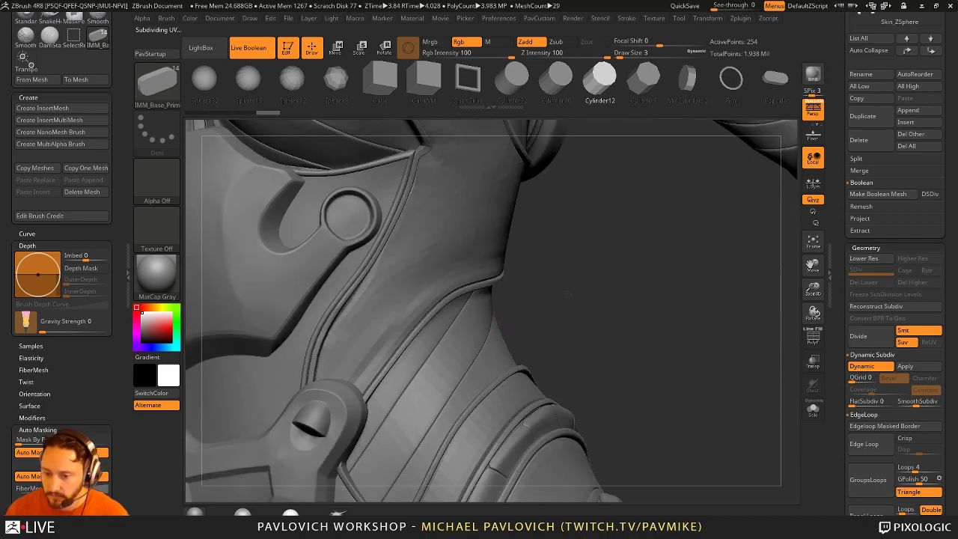
{"action": "left_click_drag", "start_coordinate": [569, 294], "coordinate": [596, 290]}
{"action": "left_click", "coordinate": [445, 196]}
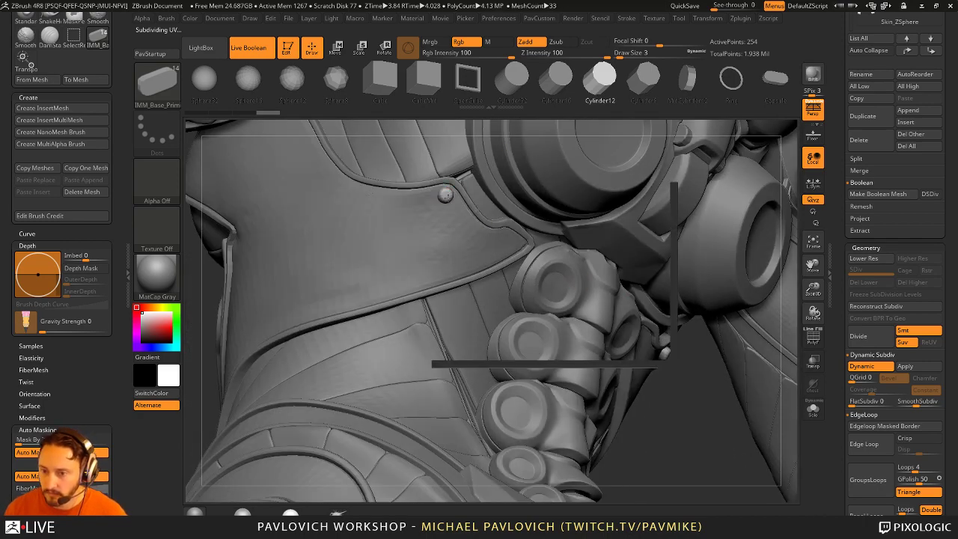
{"action": "left_click", "coordinate": [513, 245]}
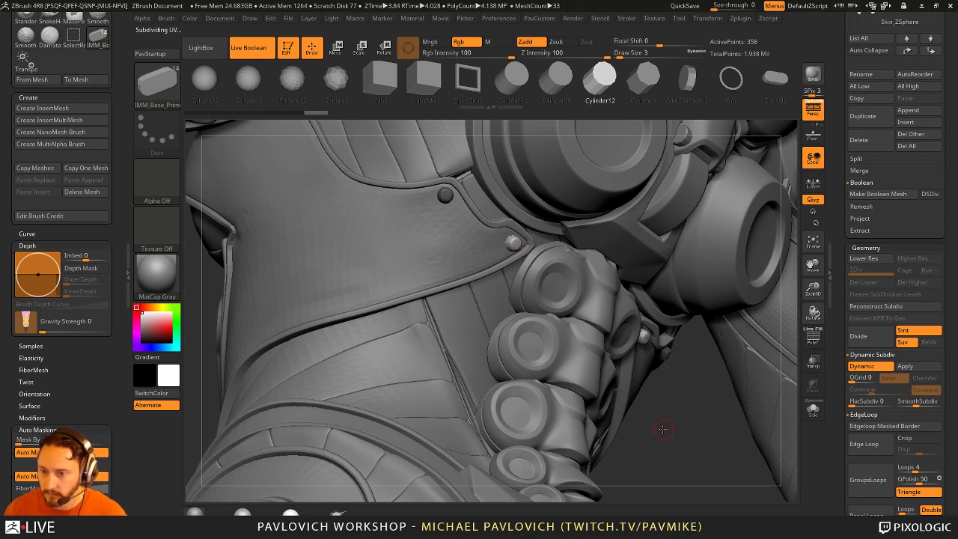
{"action": "left_click_drag", "start_coordinate": [662, 430], "coordinate": [752, 255]}
Step: Solo the rivets, turn Dynamic subdiv and Solo off, and switch to the Standard brush
{"action": "left_click", "coordinate": [814, 409]}
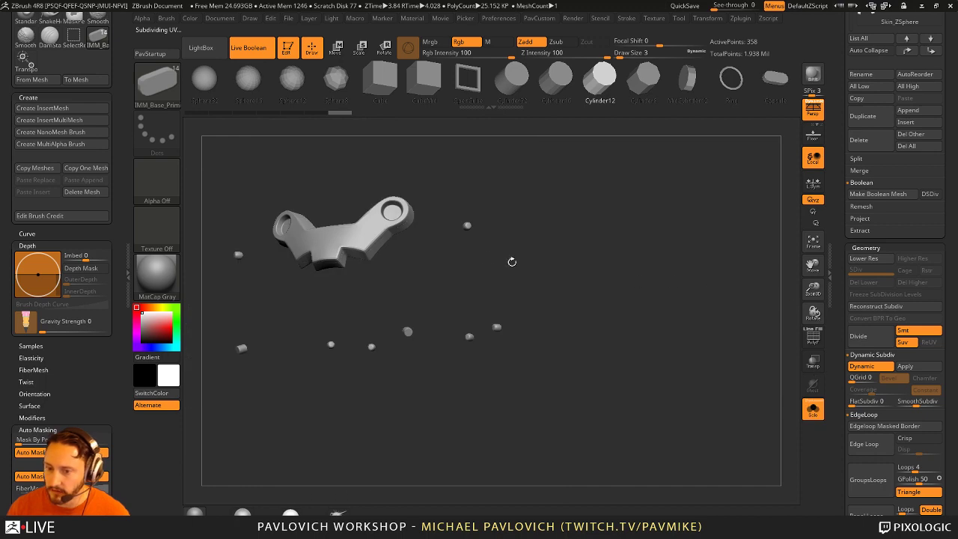
{"action": "key", "text": "shift+d"}
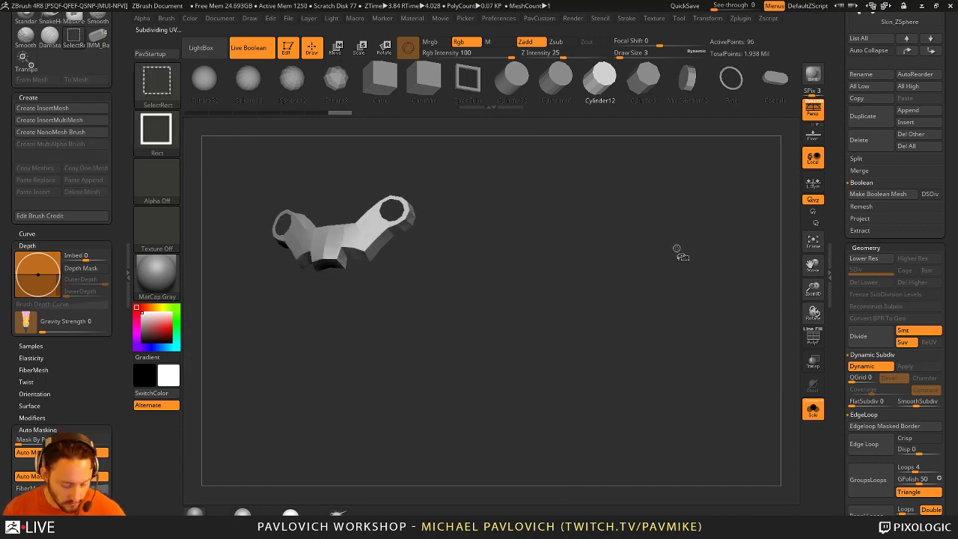
{"action": "key", "text": "s"}
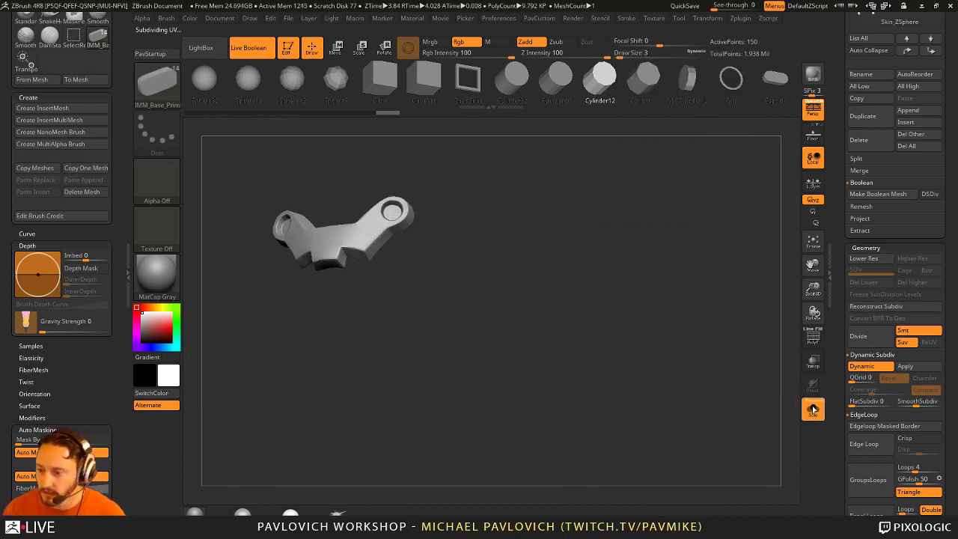
{"action": "left_click", "coordinate": [814, 409]}
{"action": "key", "text": "b"}
{"action": "key", "text": "s"}
{"action": "key", "text": "t"}
Step: Make the Skin_ZSphere2_2 body the active subtool and zoom onto the chest and shoulder plate
{"action": "left_click", "coordinate": [411, 307], "text": "alt"}
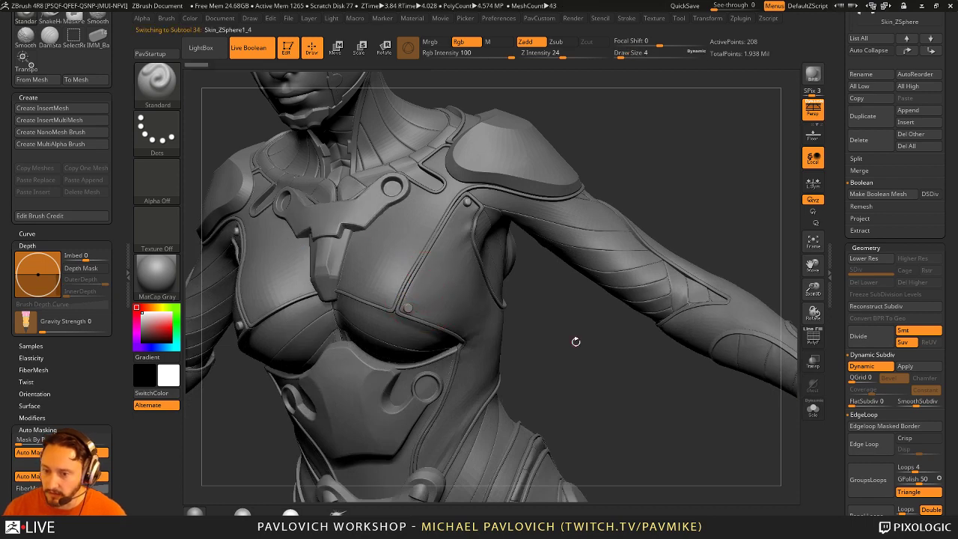
{"action": "mouse_move", "coordinate": [573, 337]}
{"action": "left_mouse_down"}
{"action": "mouse_move", "coordinate": [595, 367]}
{"action": "mouse_move", "coordinate": [671, 402]}
{"action": "mouse_move", "coordinate": [516, 414]}
{"action": "mouse_move", "coordinate": [481, 396]}
{"action": "mouse_move", "coordinate": [607, 179]}
{"action": "mouse_move", "coordinate": [690, 186]}
{"action": "mouse_move", "coordinate": [378, 338]}
{"action": "left_mouse_up"}
{"action": "key", "text": "space"}
{"action": "key", "text": "w"}
{"action": "key", "text": "q"}
{"action": "left_click_drag", "start_coordinate": [465, 332], "coordinate": [521, 361]}
{"action": "left_click", "coordinate": [521, 362], "text": "alt"}
{"action": "left_click_drag", "start_coordinate": [514, 327], "coordinate": [452, 315], "text": "alt"}
{"action": "left_click", "coordinate": [455, 303], "text": "alt"}
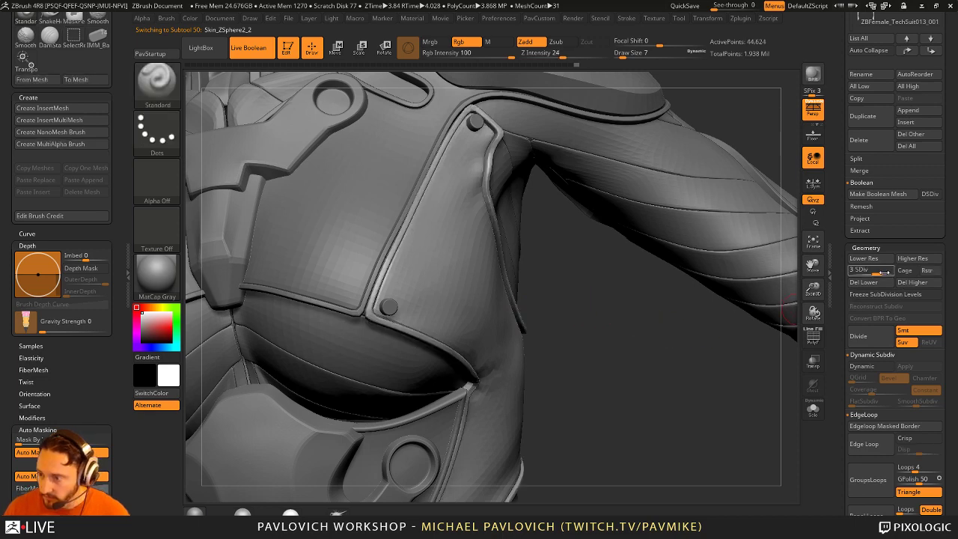
{"action": "left_click", "coordinate": [453, 306], "text": "alt"}
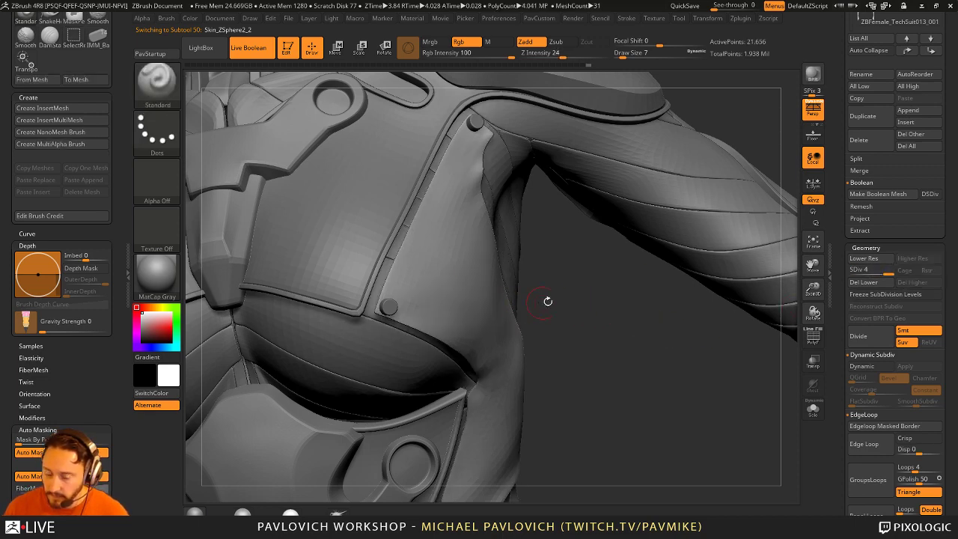
{"action": "left_click", "coordinate": [813, 362]}
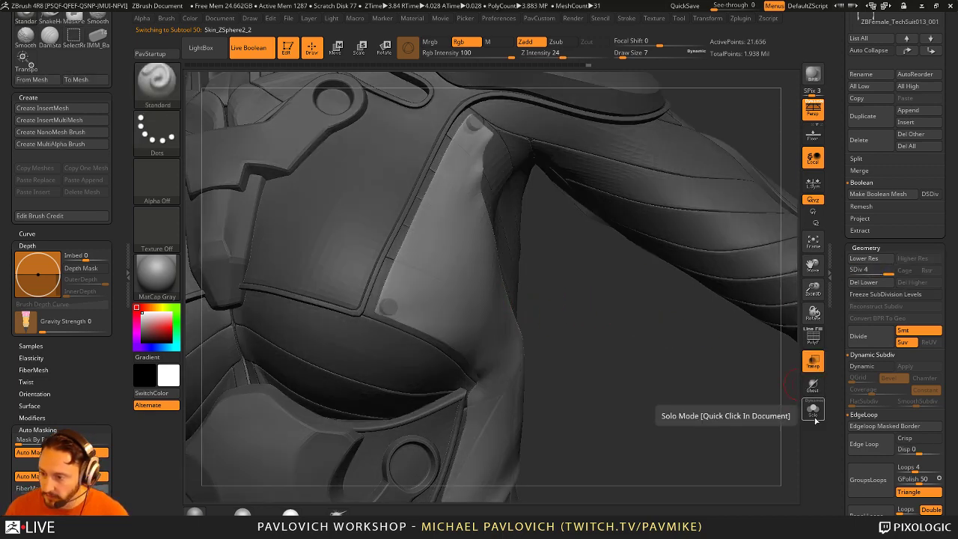
{"action": "left_click", "coordinate": [813, 385]}
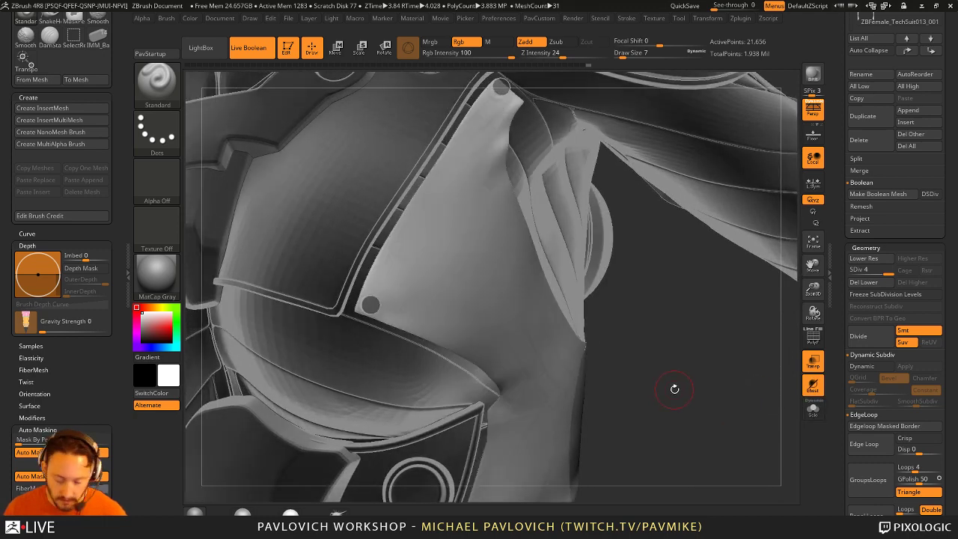
{"action": "key", "text": "b"}
{"action": "key", "text": "c"}
{"action": "key", "text": "l"}
{"action": "right_click_drag", "start_coordinate": [518, 266], "coordinate": [417, 277]}
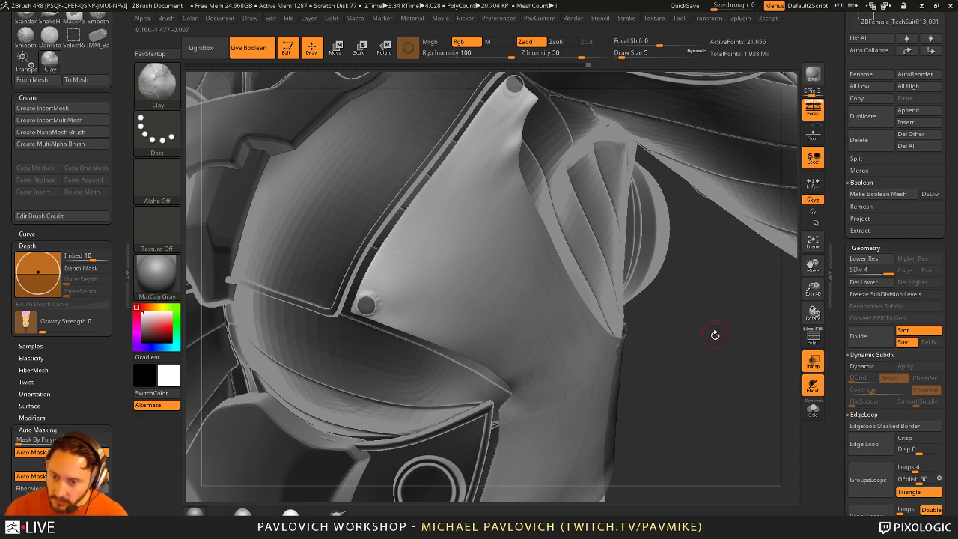
{"action": "mouse_move", "coordinate": [714, 334]}
{"action": "right_mouse_down"}
{"action": "mouse_move", "coordinate": [468, 218]}
{"action": "mouse_move", "coordinate": [662, 376]}
{"action": "mouse_move", "coordinate": [643, 271]}
{"action": "mouse_move", "coordinate": [561, 288]}
{"action": "mouse_move", "coordinate": [606, 238]}
{"action": "right_mouse_up"}
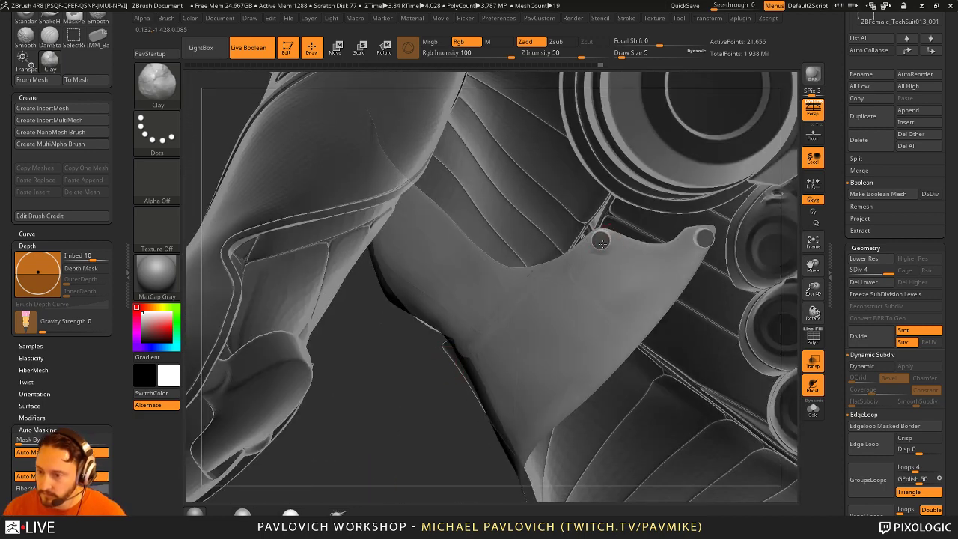
{"action": "right_click_drag", "start_coordinate": [670, 246], "coordinate": [703, 237]}
{"action": "key", "text": "f"}
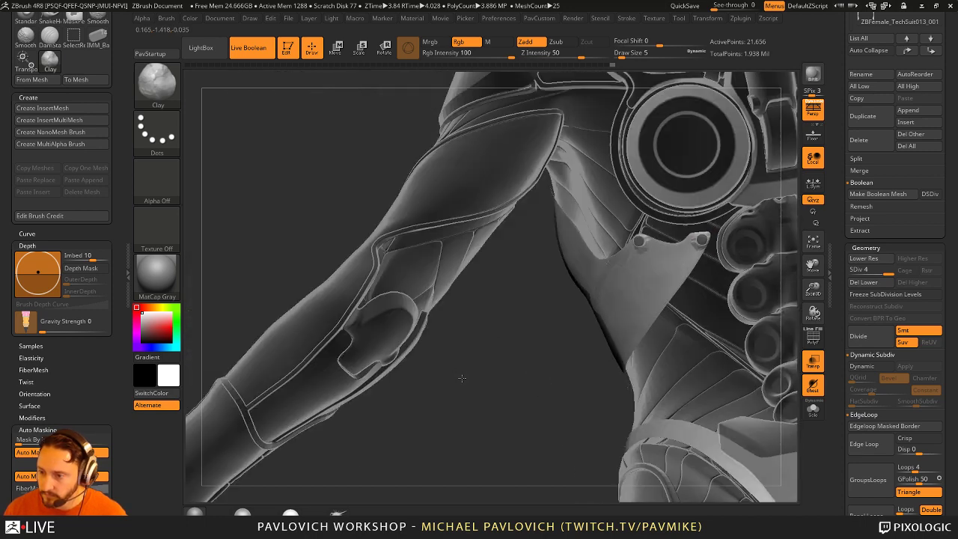
{"action": "right_click_drag", "start_coordinate": [579, 376], "coordinate": [674, 352]}
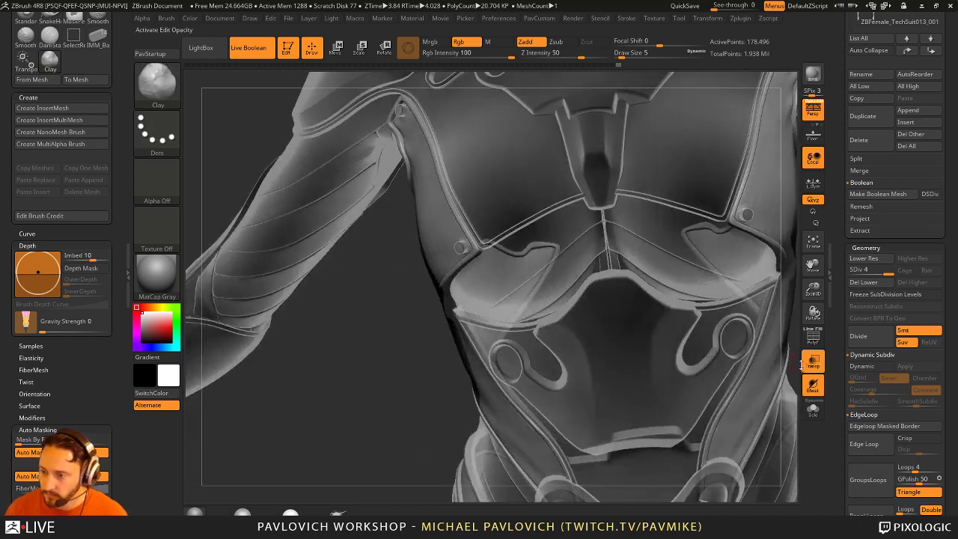
{"action": "left_click", "coordinate": [813, 361]}
{"action": "mouse_move", "coordinate": [381, 380]}
{"action": "right_mouse_down"}
{"action": "mouse_move", "coordinate": [374, 364]}
{"action": "mouse_move", "coordinate": [453, 301]}
{"action": "mouse_move", "coordinate": [613, 314]}
{"action": "mouse_move", "coordinate": [798, 350]}
{"action": "right_mouse_up"}
{"action": "key", "text": "b"}
{"action": "key", "text": "s"}
{"action": "key", "text": "t"}
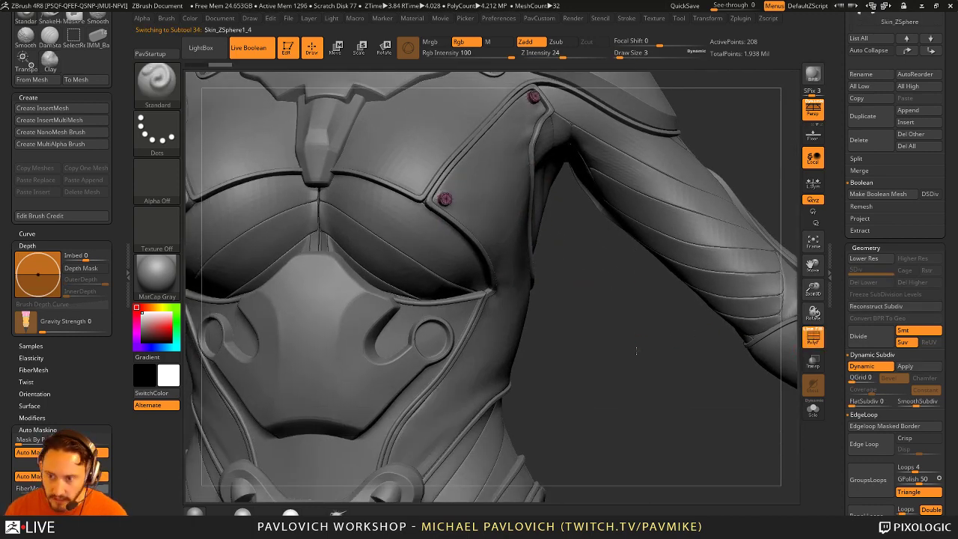
Step: Turn off Dynamic Subdiv, solo the rivet subtool, and switch to the ZModeler brush (B-Z-M)
{"action": "right_click_drag", "start_coordinate": [636, 350], "coordinate": [632, 356]}
{"action": "key", "text": "shift+d"}
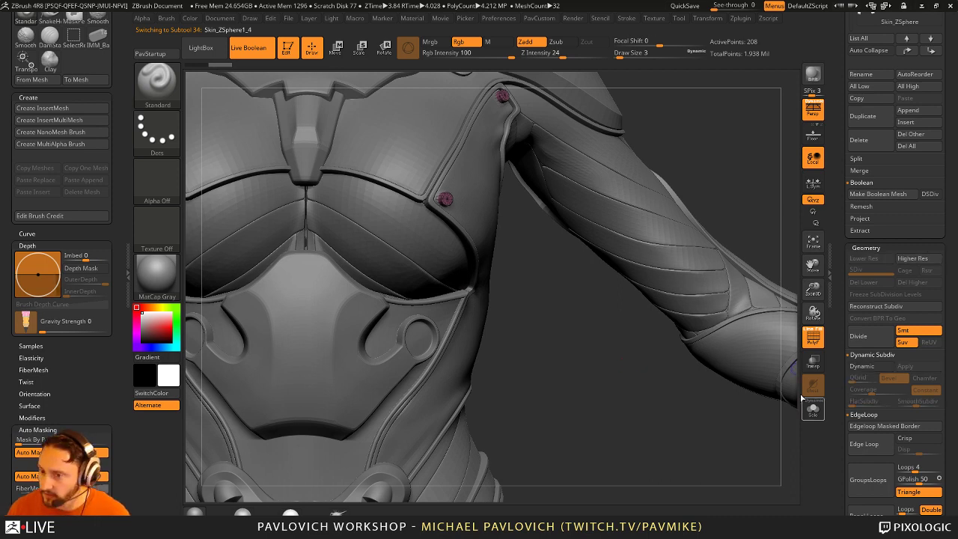
{"action": "left_click", "coordinate": [814, 408]}
{"action": "right_click_drag", "start_coordinate": [778, 389], "coordinate": [647, 314]}
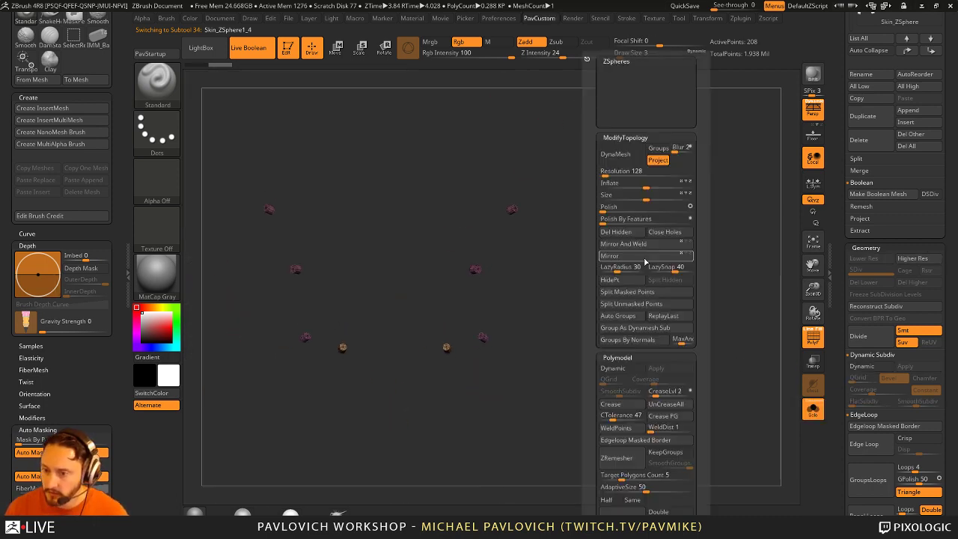
{"action": "key", "text": "alt+m"}
{"action": "key", "text": "ctrl"}
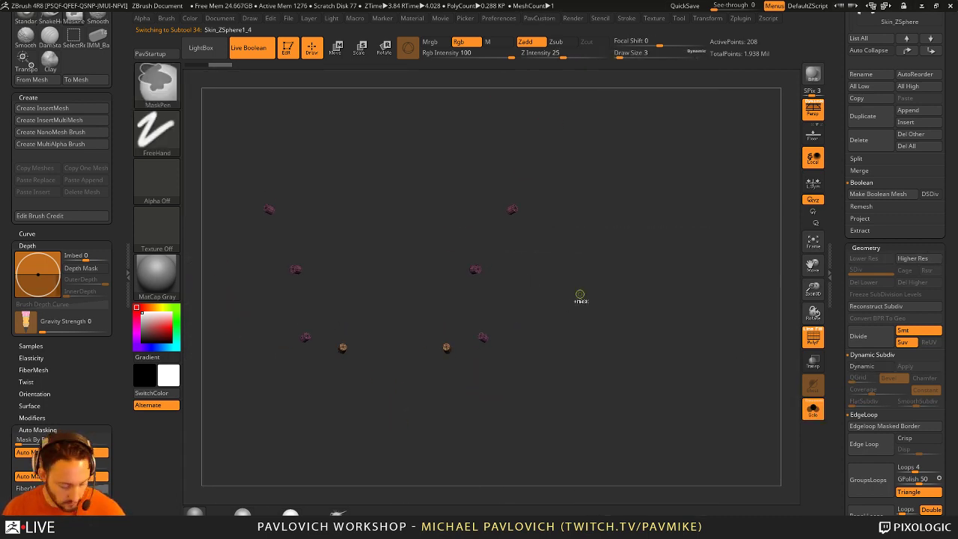
{"action": "mouse_move", "coordinate": [605, 280]}
{"action": "right_mouse_down"}
{"action": "mouse_move", "coordinate": [656, 339]}
{"action": "mouse_move", "coordinate": [635, 237]}
{"action": "mouse_move", "coordinate": [554, 284]}
{"action": "mouse_move", "coordinate": [591, 279]}
{"action": "mouse_move", "coordinate": [633, 357]}
{"action": "mouse_move", "coordinate": [590, 310]}
{"action": "mouse_move", "coordinate": [594, 276]}
{"action": "mouse_move", "coordinate": [616, 290]}
{"action": "mouse_move", "coordinate": [577, 257]}
{"action": "mouse_move", "coordinate": [607, 297]}
{"action": "mouse_move", "coordinate": [596, 271]}
{"action": "right_mouse_up"}
{"action": "key", "text": "b"}
{"action": "key", "text": "z"}
{"action": "key", "text": "m"}
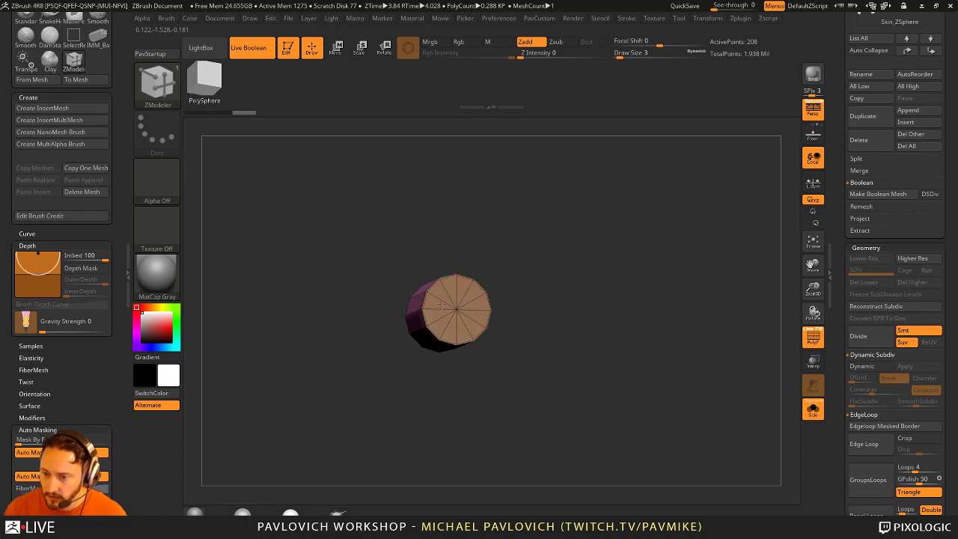
Step: Turn Solo off and orbit from the lower torso panel up to the chest
{"action": "right_click_drag", "start_coordinate": [442, 305], "coordinate": [610, 273]}
{"action": "left_click", "coordinate": [813, 409]}
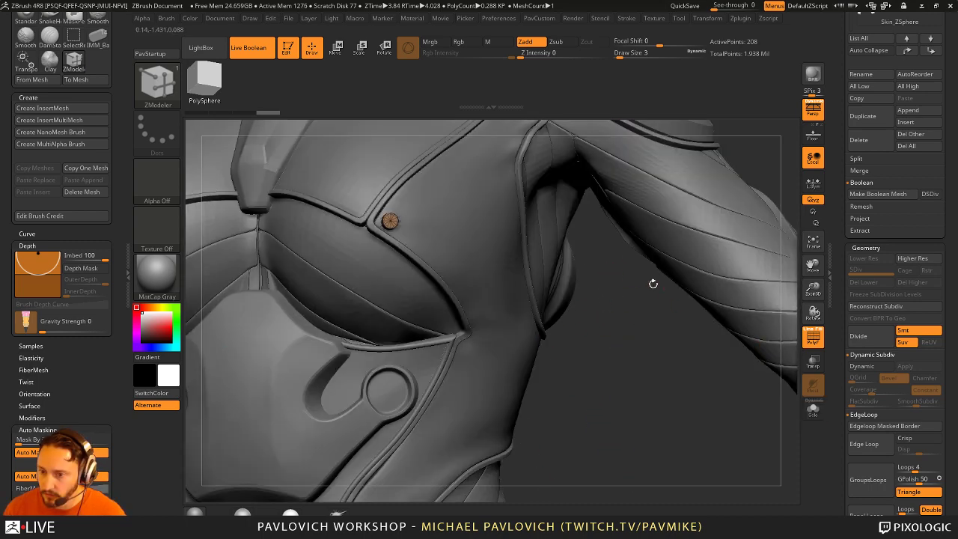
{"action": "mouse_move", "coordinate": [610, 362]}
{"action": "right_mouse_down"}
{"action": "mouse_move", "coordinate": [591, 353]}
{"action": "mouse_move", "coordinate": [540, 381]}
{"action": "right_mouse_up"}
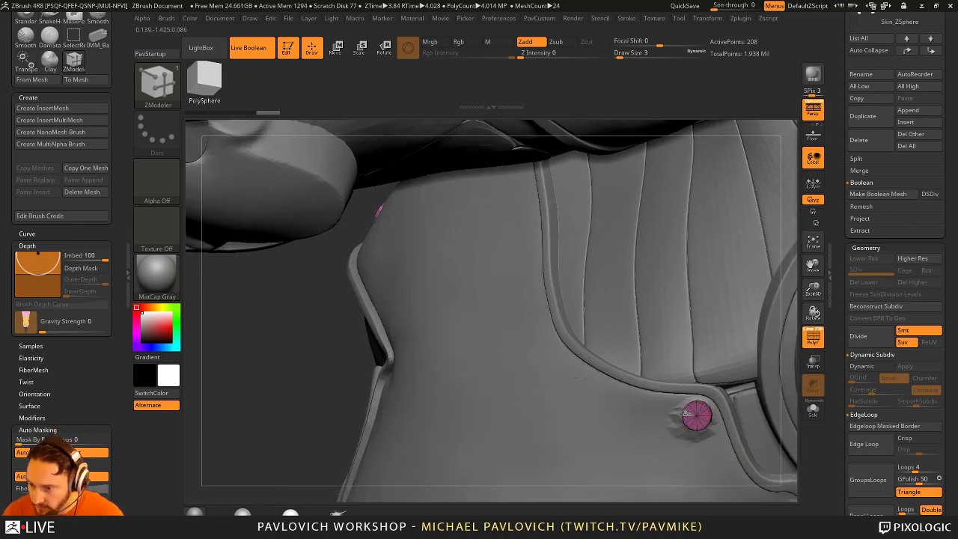
{"action": "right_click_drag", "start_coordinate": [697, 412], "coordinate": [210, 261]}
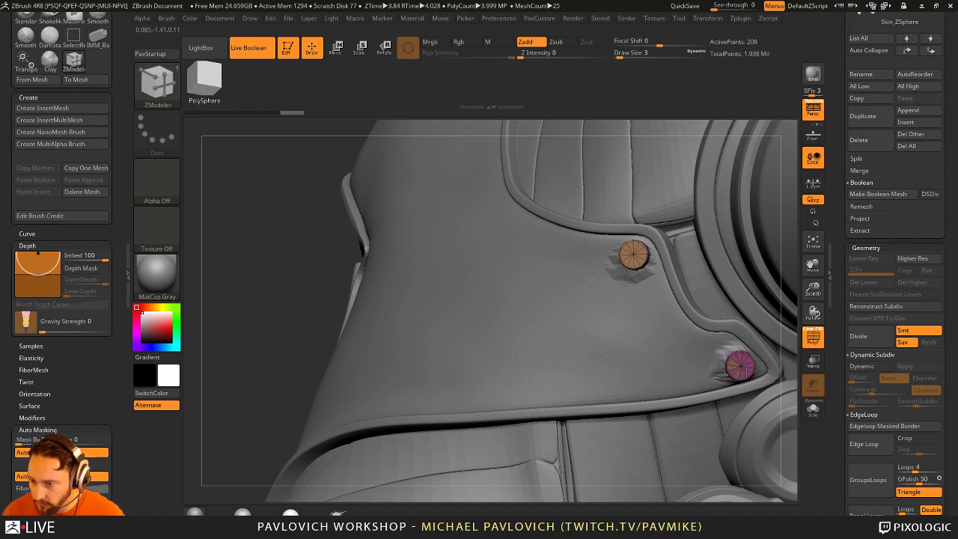
{"action": "mouse_move", "coordinate": [228, 293]}
{"action": "left_mouse_down"}
{"action": "mouse_move", "coordinate": [317, 310]}
{"action": "mouse_move", "coordinate": [684, 300]}
{"action": "mouse_move", "coordinate": [708, 320]}
{"action": "mouse_move", "coordinate": [606, 380]}
{"action": "left_mouse_up"}
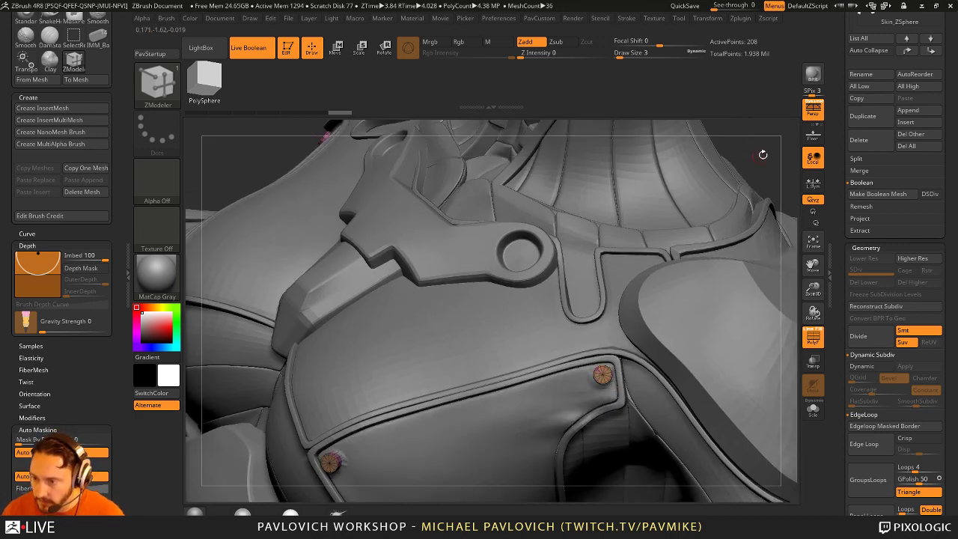
Step: Set the ZModeler QMesh action to target Polygroup All
{"action": "mouse_move", "coordinate": [762, 154]}
{"action": "left_mouse_down"}
{"action": "mouse_move", "coordinate": [744, 142]}
{"action": "mouse_move", "coordinate": [737, 158]}
{"action": "mouse_move", "coordinate": [720, 162]}
{"action": "mouse_move", "coordinate": [730, 190]}
{"action": "mouse_move", "coordinate": [673, 275]}
{"action": "left_mouse_up"}
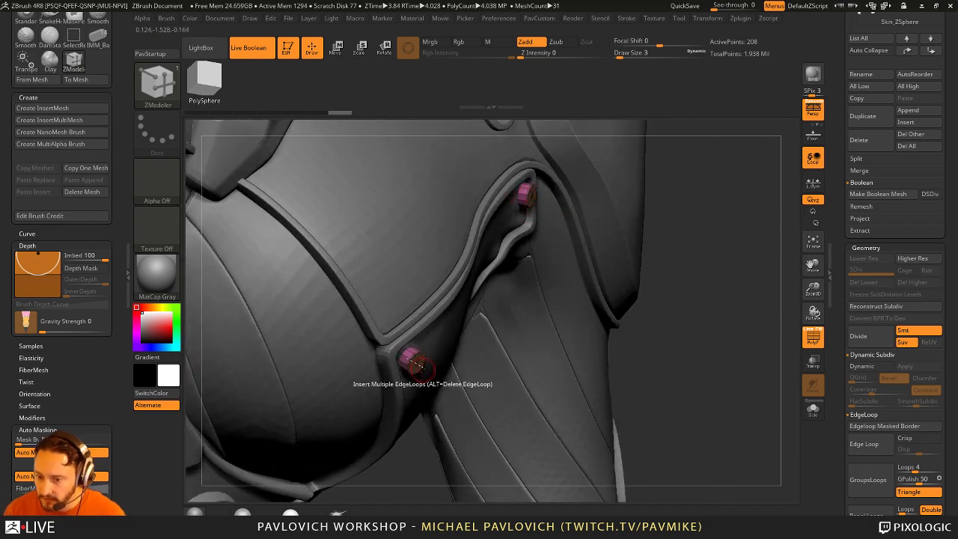
{"action": "key", "text": "space"}
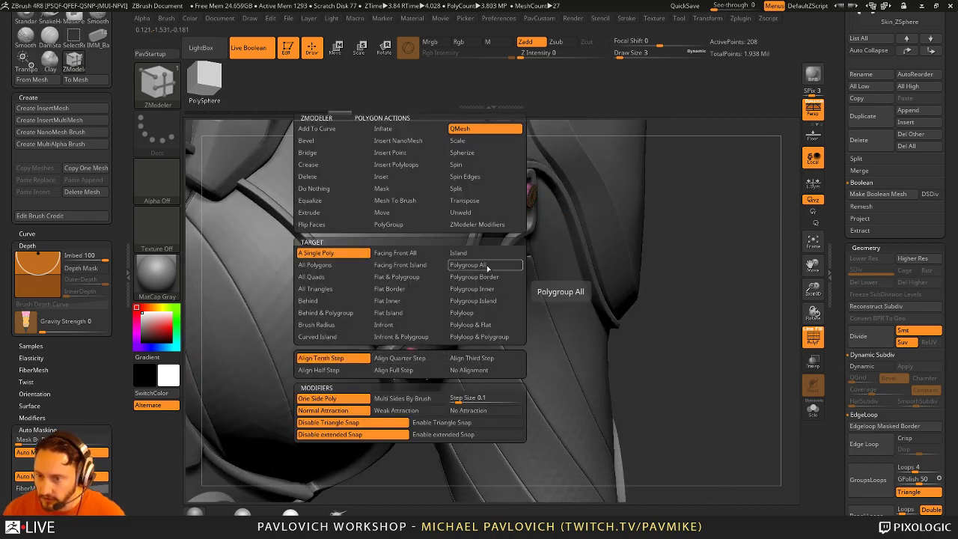
{"action": "mouse_move", "coordinate": [681, 329]}
{"action": "left_mouse_down"}
{"action": "mouse_move", "coordinate": [774, 258]}
{"action": "mouse_move", "coordinate": [724, 297]}
{"action": "left_mouse_up"}
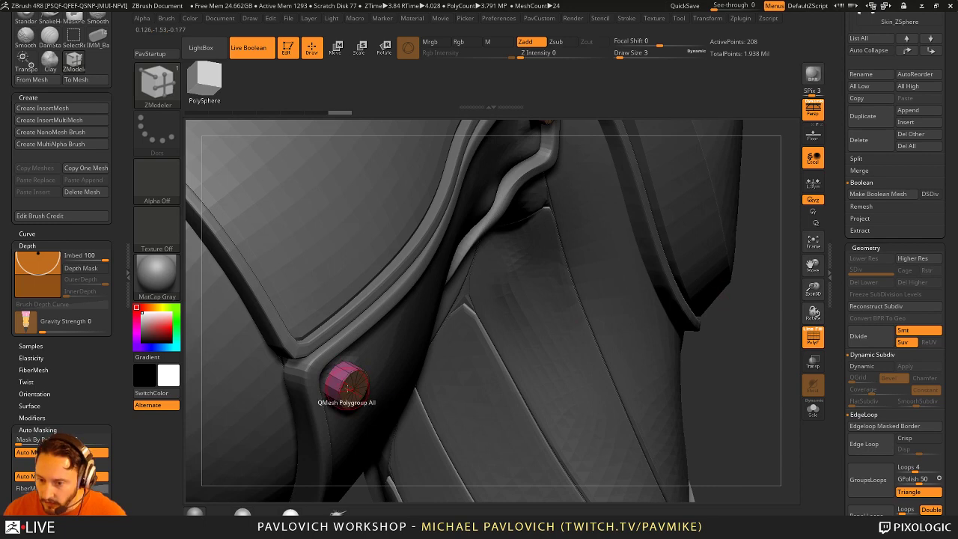
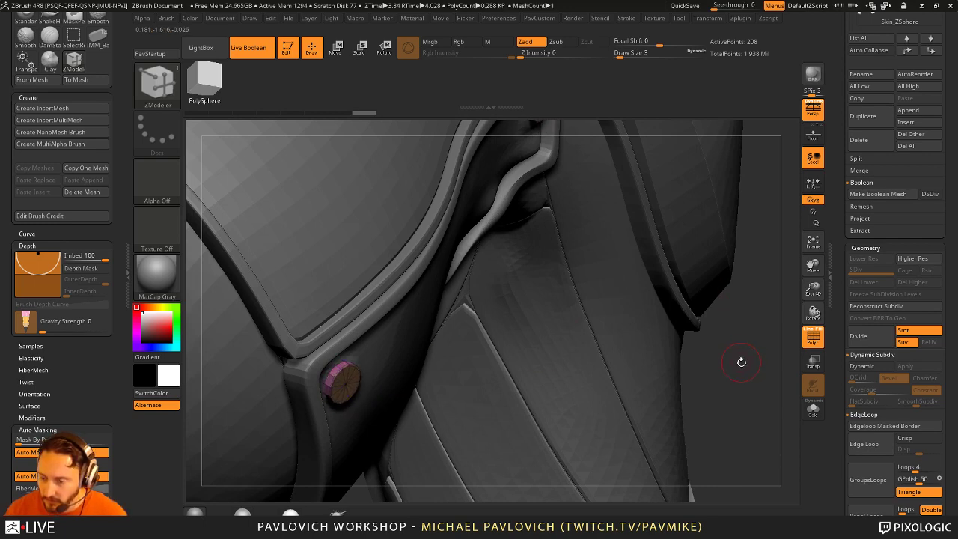
Step: Try insetting the lower rivet's cap and inserting multiple edge loops, then undo those edits
{"action": "left_click_drag", "start_coordinate": [738, 359], "coordinate": [644, 345]}
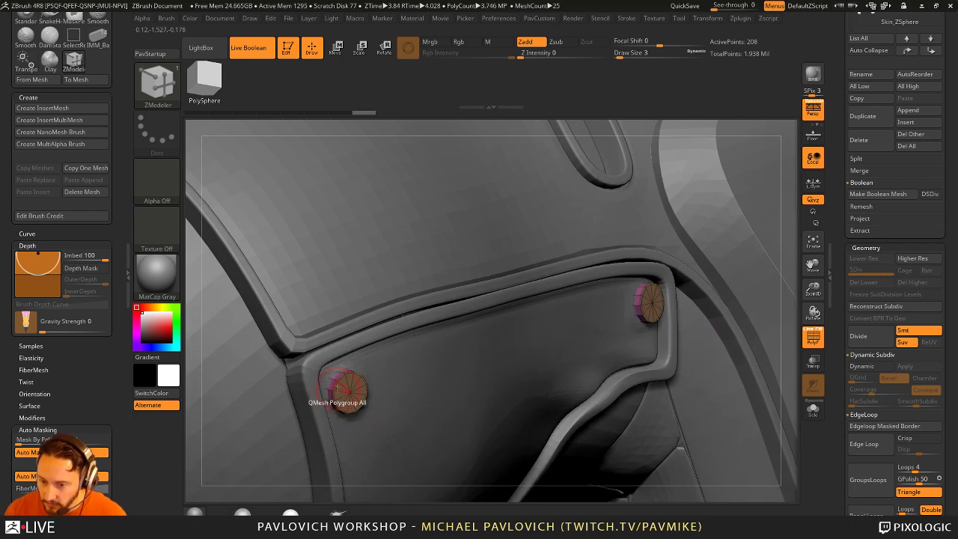
{"action": "key", "text": "space"}
{"action": "left_click", "coordinate": [333, 177]}
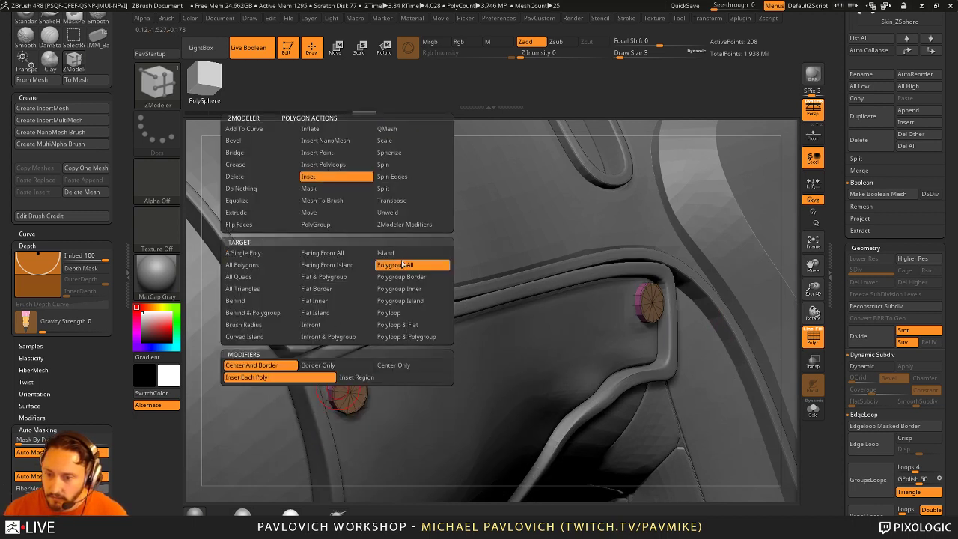
{"action": "left_click", "coordinate": [369, 378]}
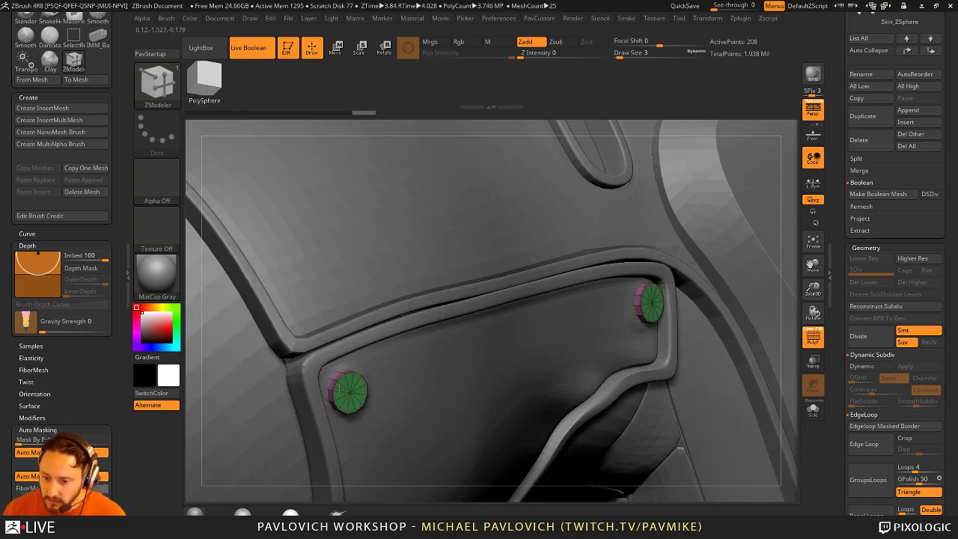
{"action": "left_click", "coordinate": [345, 388]}
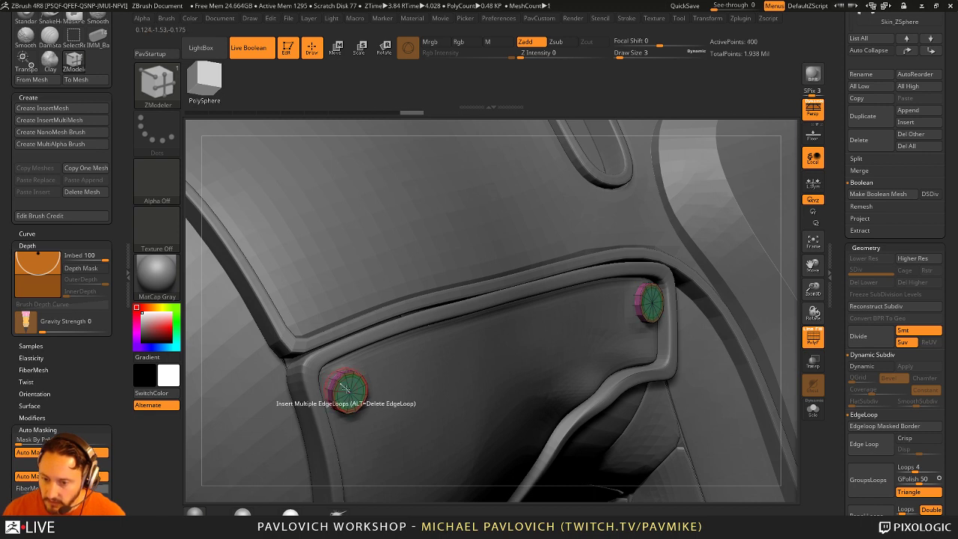
{"action": "key", "text": "space"}
{"action": "left_click", "coordinate": [262, 359]}
{"action": "left_click", "coordinate": [259, 404]}
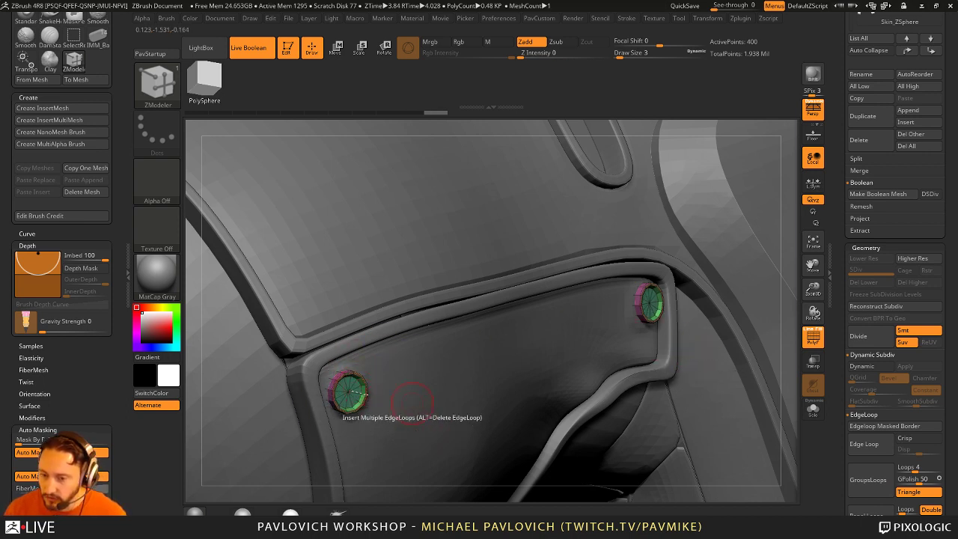
{"action": "key", "text": "ctrl+z"}
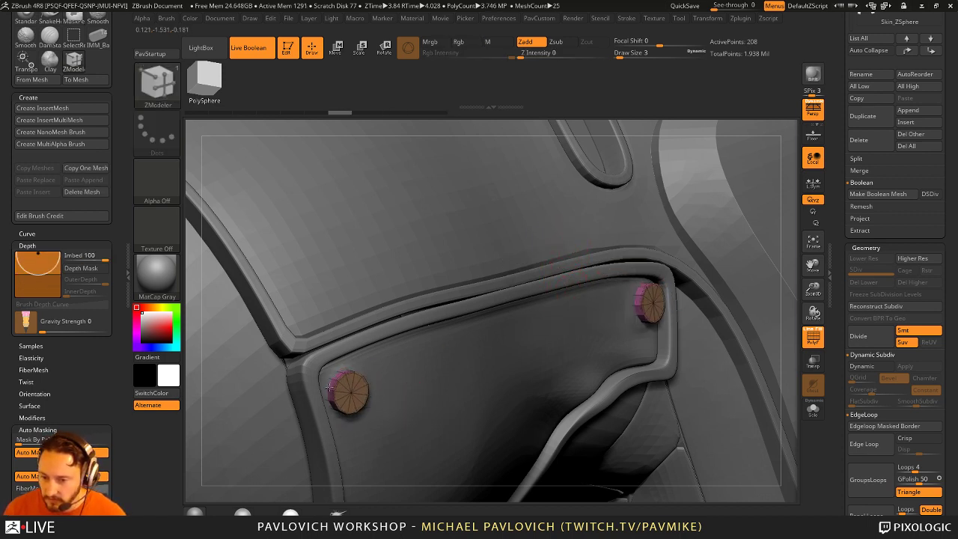
Step: Turn on dynamic subdivision, switch to the Standard brush (BST) and make the TechSuit subtool active
{"action": "left_click_drag", "start_coordinate": [797, 321], "coordinate": [574, 161]}
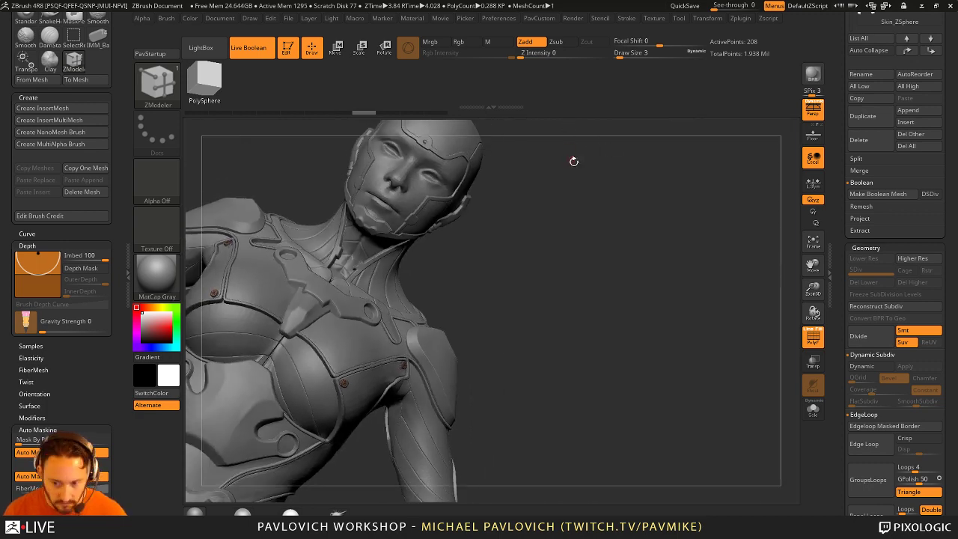
{"action": "key", "text": "d"}
{"action": "left_click_drag", "start_coordinate": [621, 278], "coordinate": [476, 350]}
{"action": "left_click_drag", "start_coordinate": [473, 395], "coordinate": [486, 385]}
{"action": "key", "text": "b"}
{"action": "key", "text": "s"}
{"action": "key", "text": "t"}
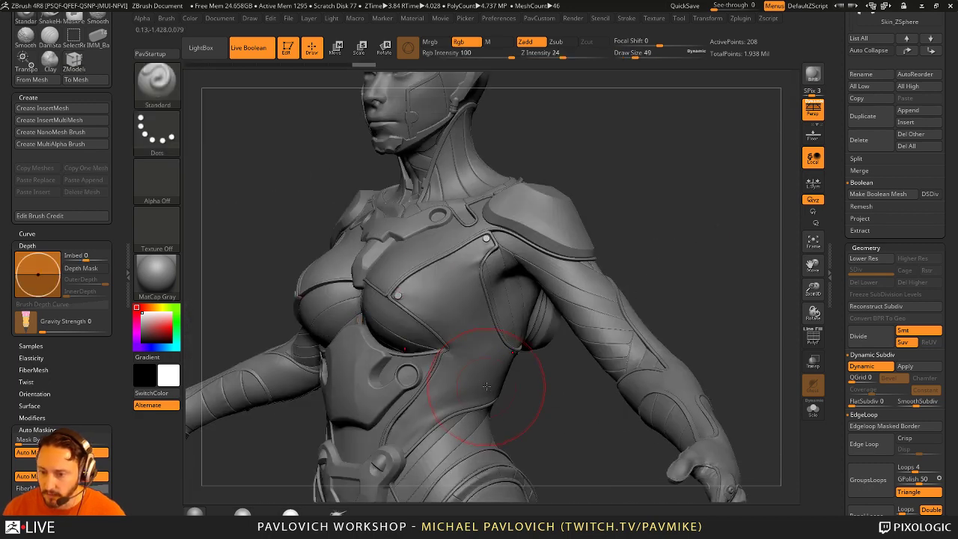
{"action": "left_click", "coordinate": [558, 410], "text": "alt"}
{"action": "left_click_drag", "start_coordinate": [557, 410], "coordinate": [382, 427]}
{"action": "left_click_drag", "start_coordinate": [582, 403], "coordinate": [470, 307]}
Step: Enlarge the brush, briefly pick the Inflat brush, then return to a small Standard brush
{"action": "key", "text": "shift"}
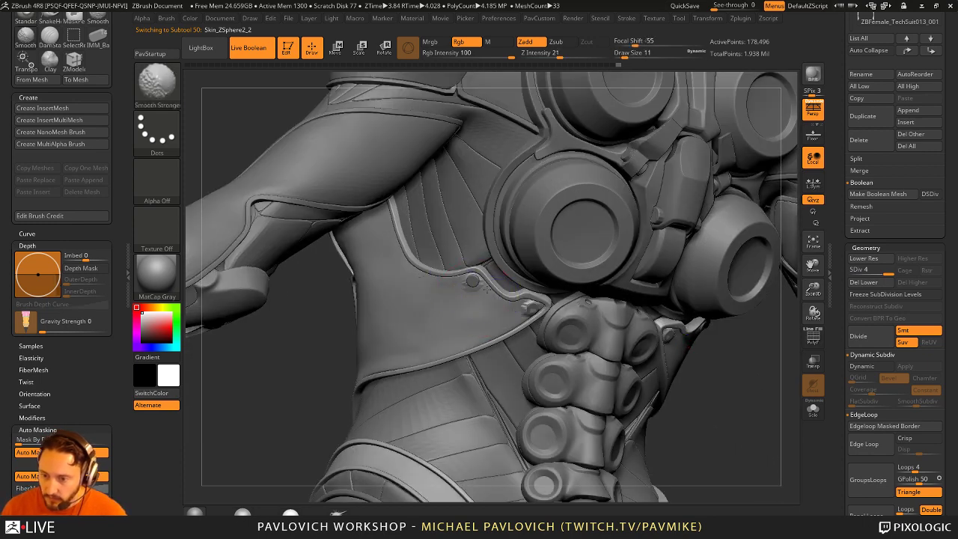
{"action": "left_click_drag", "start_coordinate": [289, 367], "coordinate": [494, 337]}
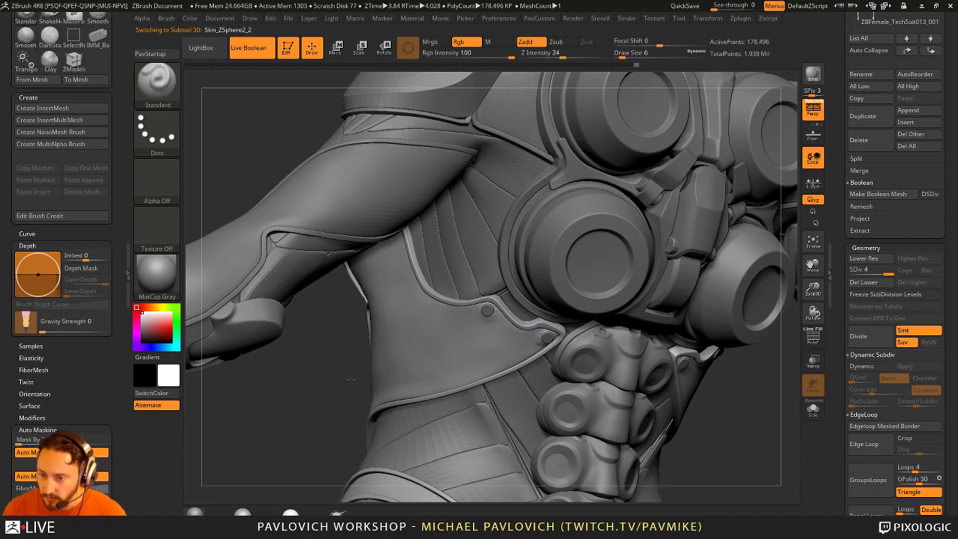
{"action": "left_click_drag", "start_coordinate": [351, 379], "coordinate": [427, 280]}
{"action": "key", "text": "bracketright"}
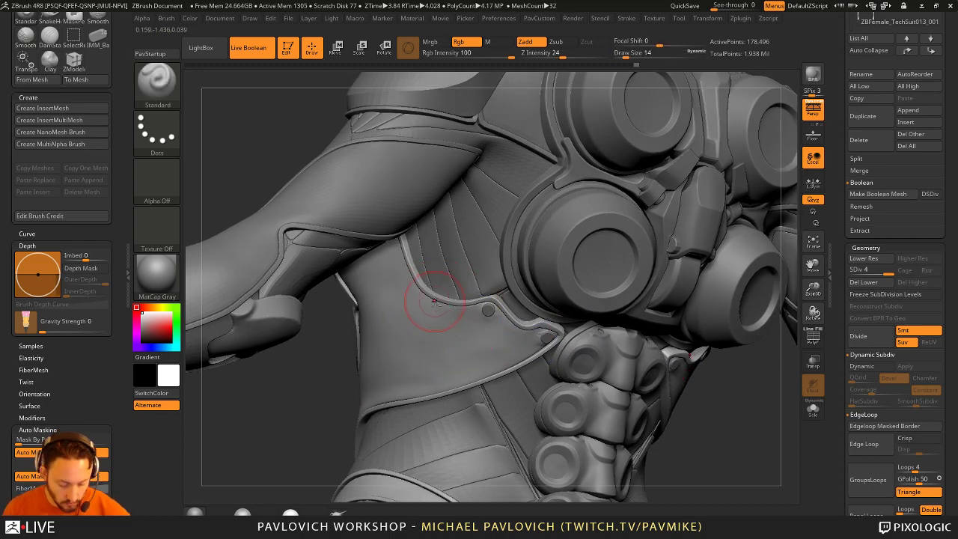
{"action": "key", "text": "b"}
{"action": "key", "text": "i"}
{"action": "key", "text": "n"}
{"action": "key", "text": "s"}
{"action": "key", "text": "b"}
{"action": "key", "text": "s"}
{"action": "key", "text": "t"}
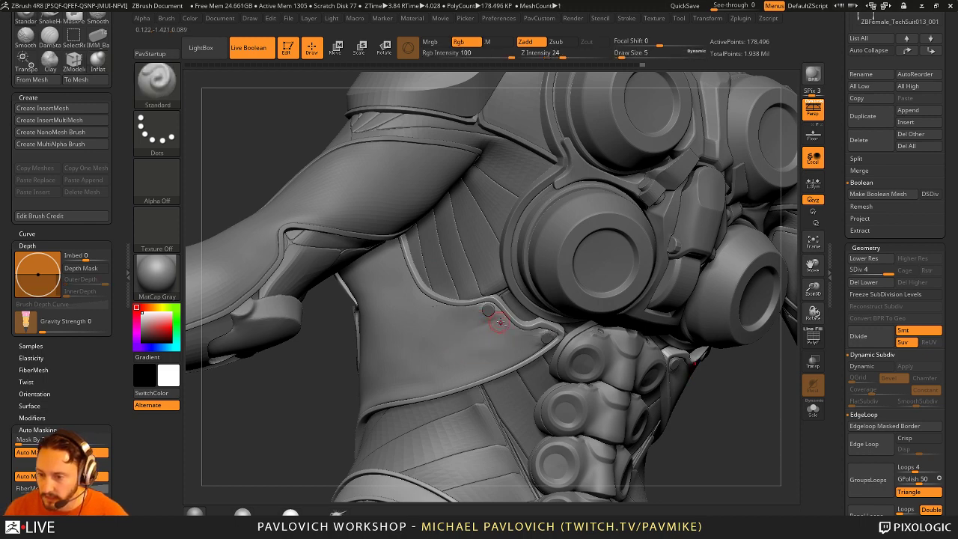
Step: Smooth the side panel seam at smoothing intensity 34 with a slightly smaller brush
{"action": "key", "text": "shift"}
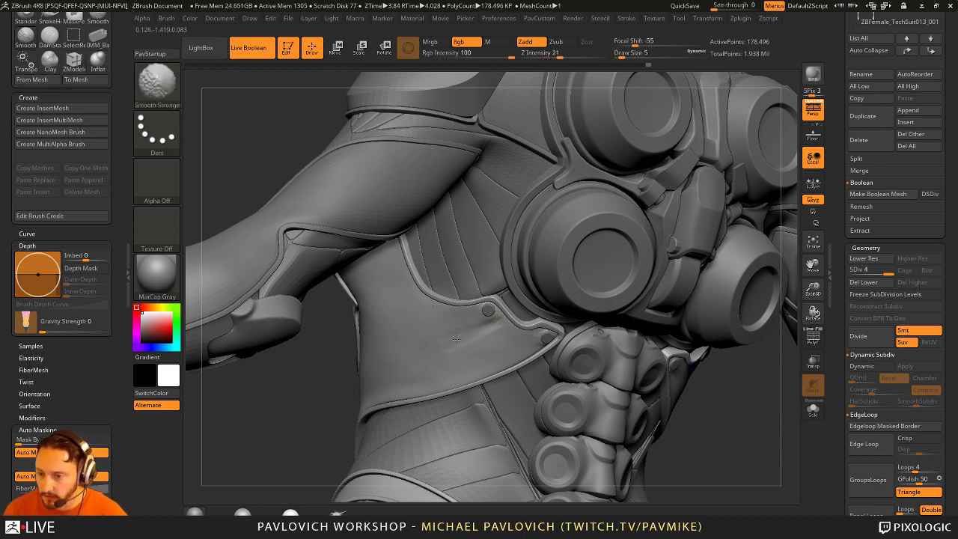
{"action": "key", "text": "u"}
{"action": "left_click_drag", "start_coordinate": [579, 81], "coordinate": [599, 81]}
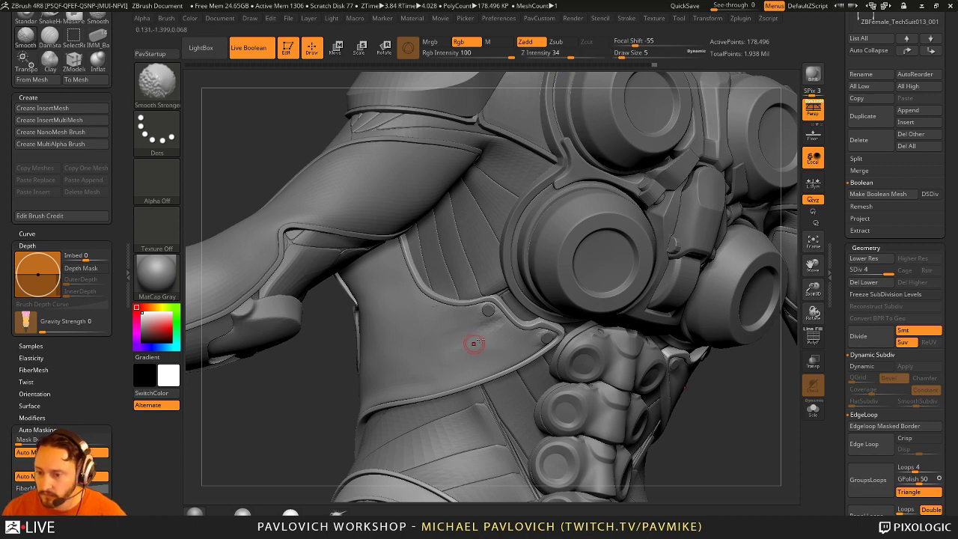
{"action": "key", "text": "shift"}
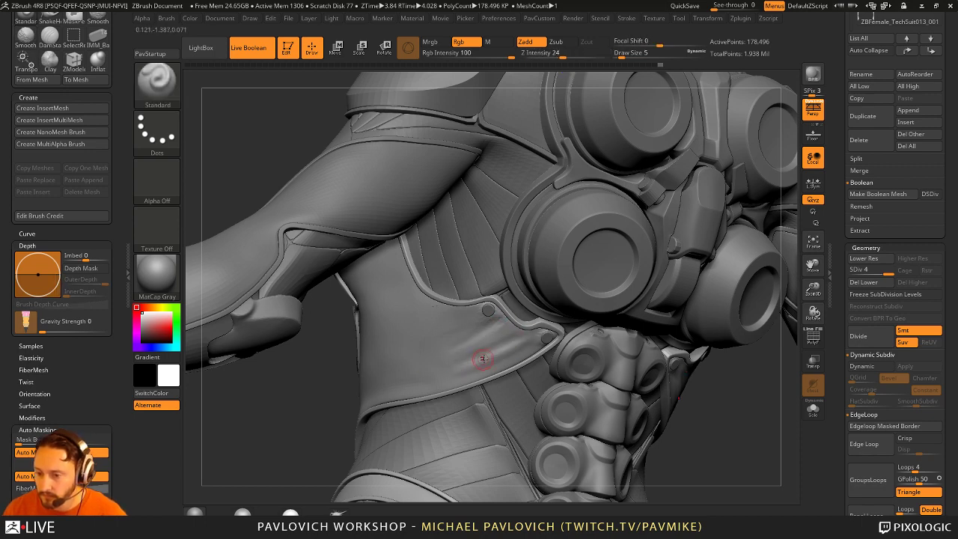
{"action": "key", "text": "["}
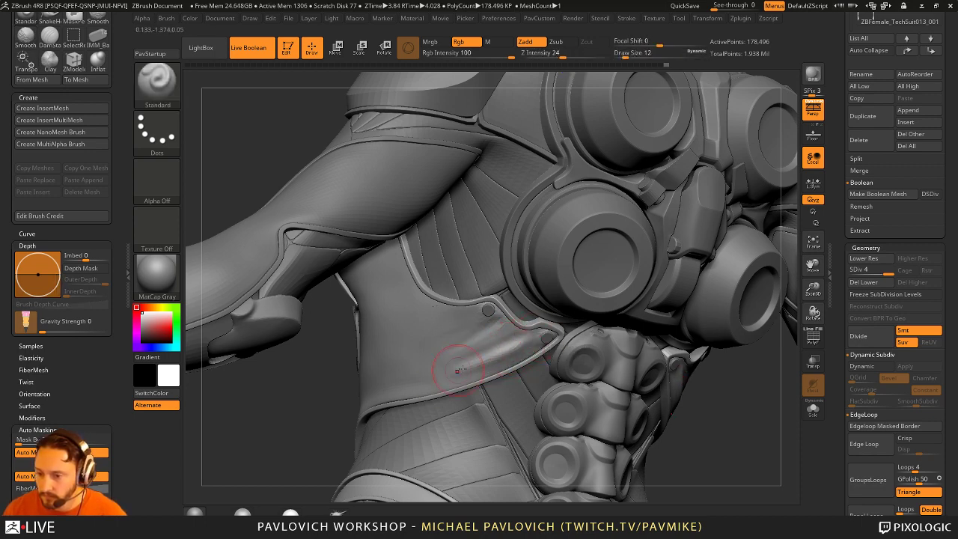
{"action": "key", "text": "shift"}
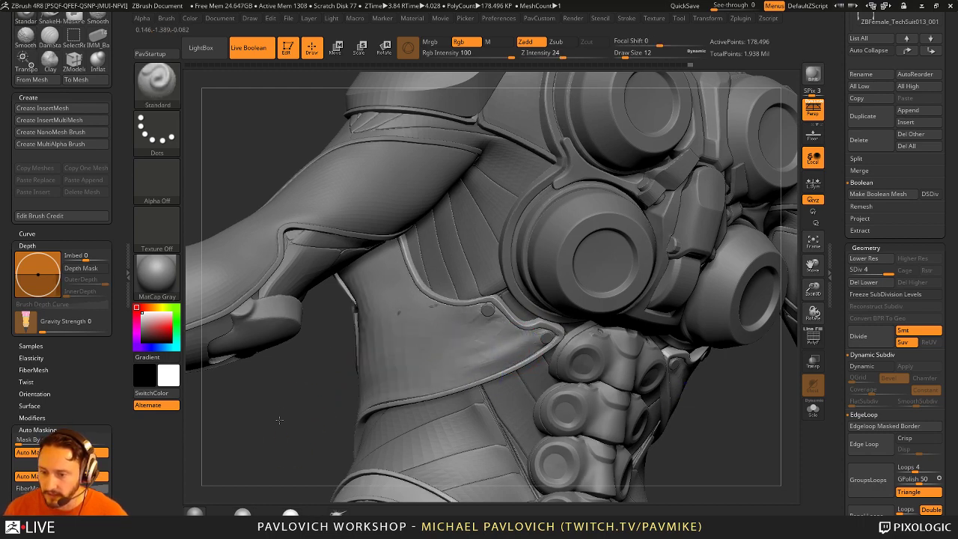
{"action": "mouse_move", "coordinate": [300, 414]}
{"action": "left_mouse_down"}
{"action": "mouse_move", "coordinate": [299, 453]}
{"action": "mouse_move", "coordinate": [690, 494]}
{"action": "mouse_move", "coordinate": [378, 410]}
{"action": "left_mouse_up"}
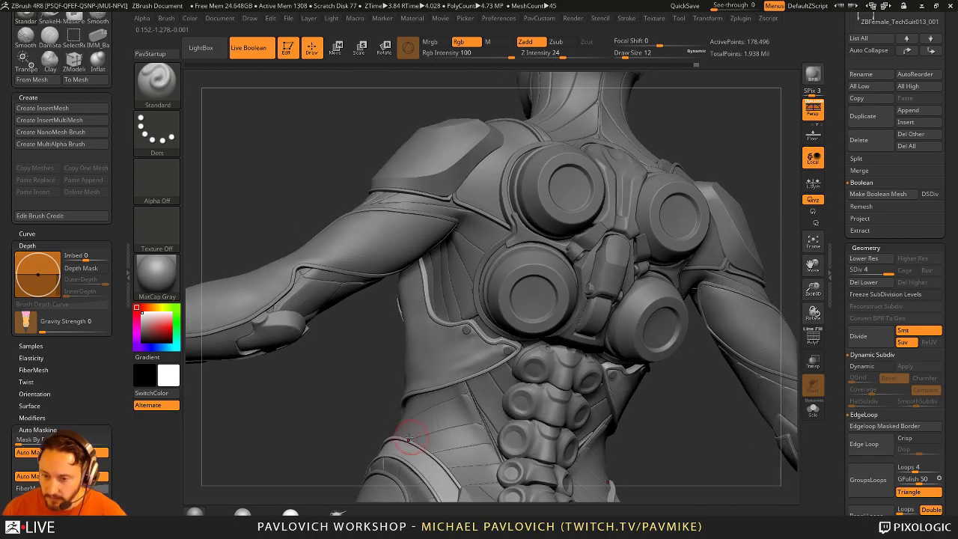
Step: Switch to the Move brush, orbit to the raised arm, then go back to the Standard brush
{"action": "key", "text": "b"}
{"action": "key", "text": "m"}
{"action": "key", "text": "v"}
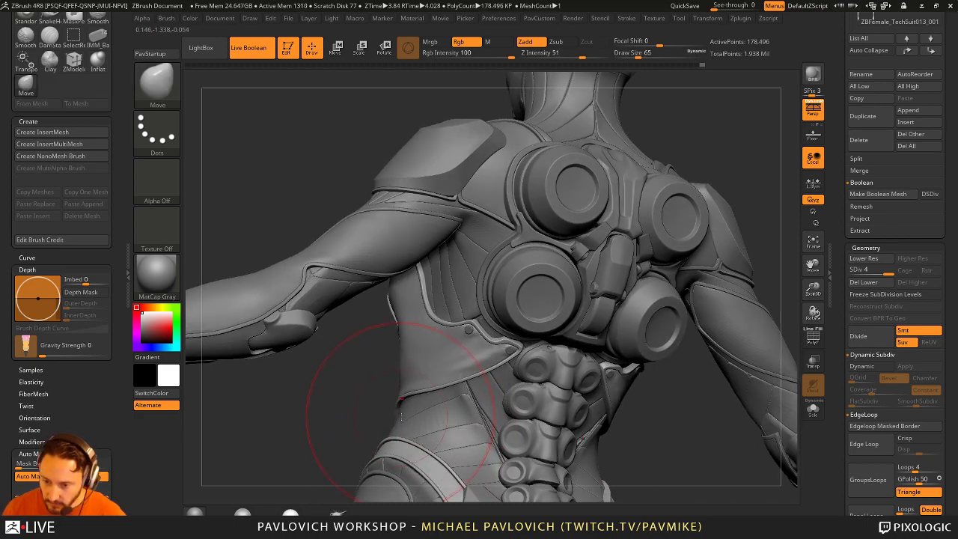
{"action": "mouse_move", "coordinate": [365, 420]}
{"action": "left_mouse_down"}
{"action": "mouse_move", "coordinate": [403, 348]}
{"action": "mouse_move", "coordinate": [446, 392]}
{"action": "mouse_move", "coordinate": [436, 372]}
{"action": "left_mouse_up"}
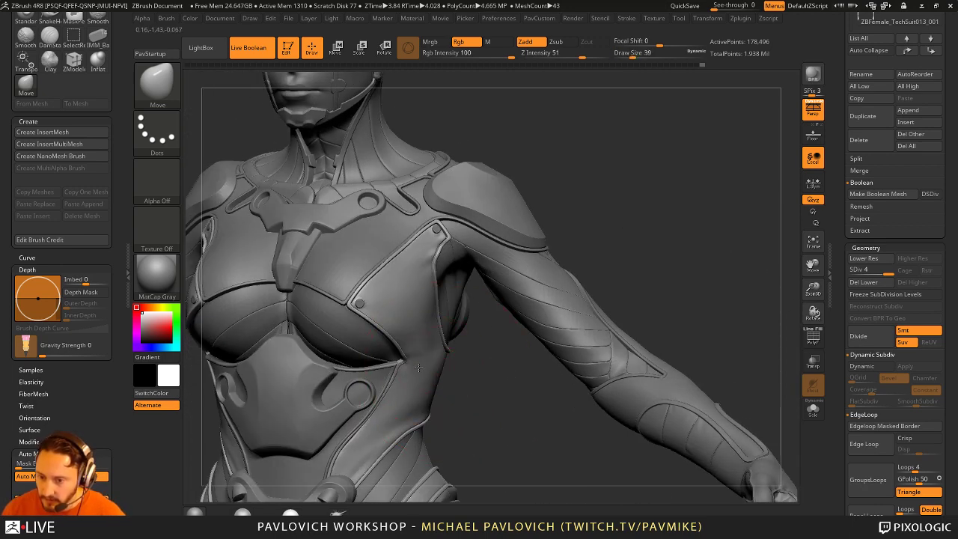
{"action": "key", "text": "b"}
{"action": "key", "text": "s"}
{"action": "key", "text": "t"}
{"action": "key", "text": "s"}
{"action": "left_click_drag", "start_coordinate": [419, 368], "coordinate": [404, 376]}
Step: Set the brush size to 11 then 7 and make the Skin_ZSphere1_4 chest rivet the active subtool
{"action": "type", "text": "s"}
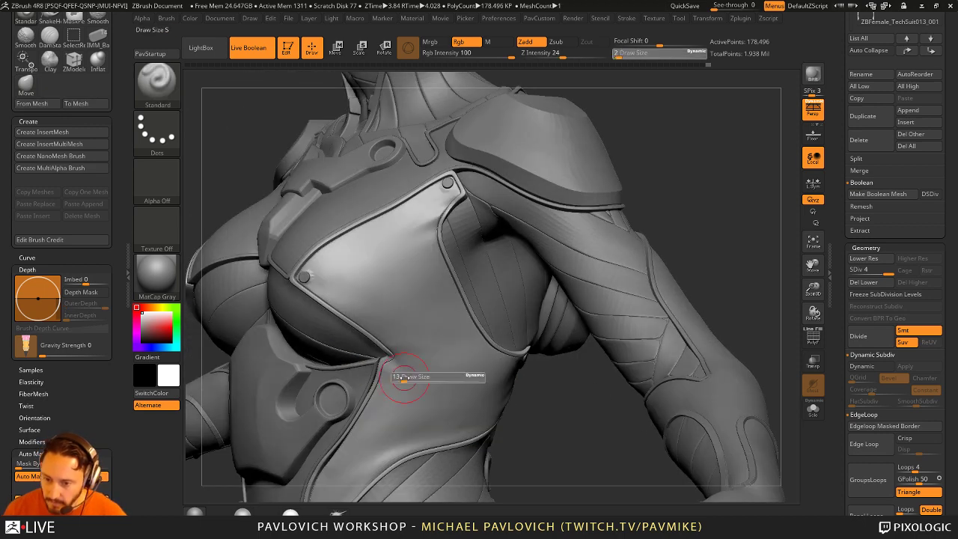
{"action": "type", "text": "11"}
{"action": "key", "text": "Return"}
{"action": "type", "text": "s"}
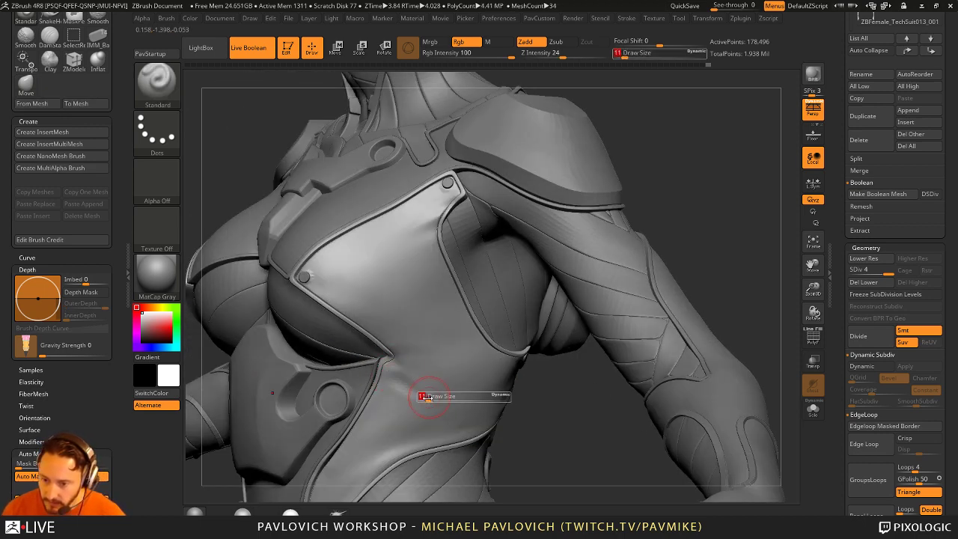
{"action": "type", "text": "7"}
{"action": "key", "text": "Return"}
{"action": "left_click_drag", "start_coordinate": [543, 418], "coordinate": [372, 308]}
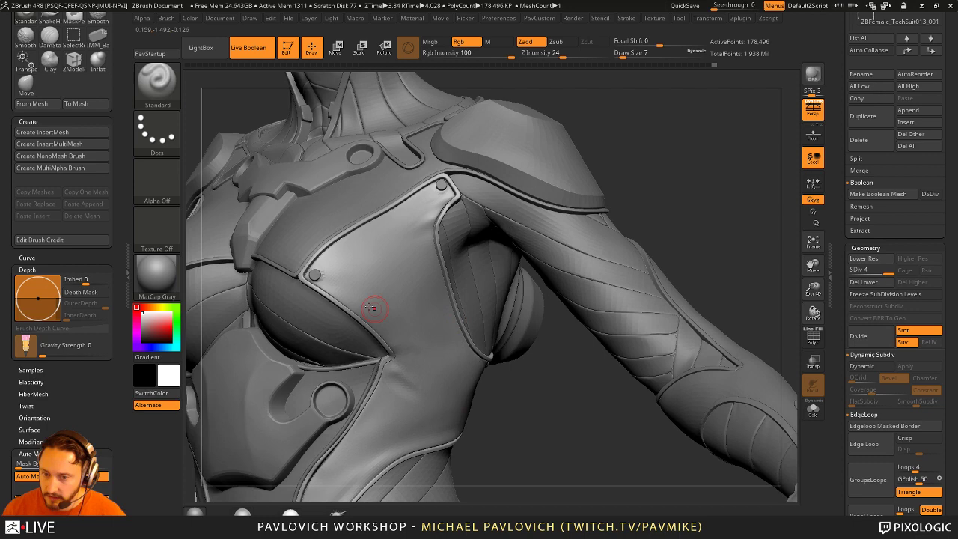
{"action": "left_click", "coordinate": [321, 283], "text": "alt"}
{"action": "left_click_drag", "start_coordinate": [513, 364], "coordinate": [550, 404]}
Step: Move the rivet down along Z with Transpose, rotate it around Y, then return to Draw mode
{"action": "key", "text": "w"}
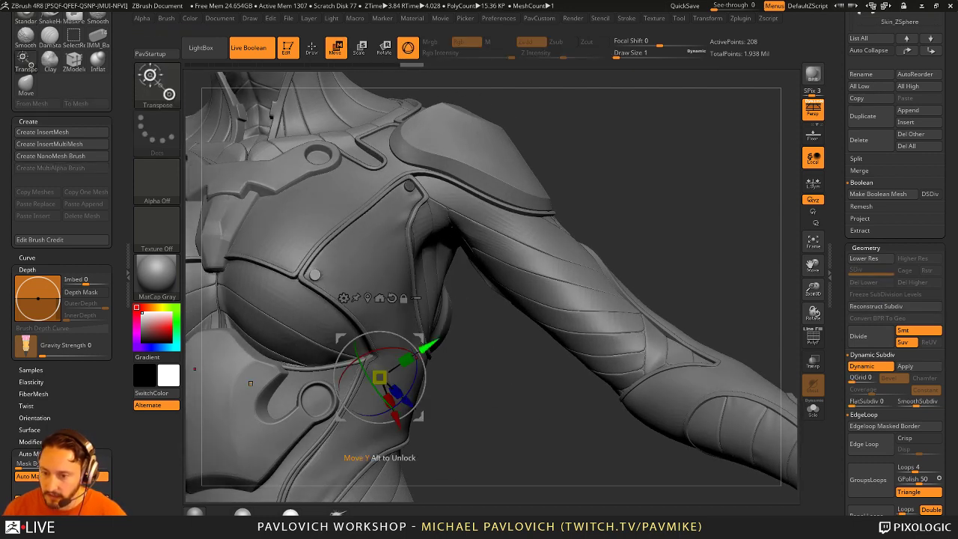
{"action": "left_click_drag", "start_coordinate": [411, 402], "coordinate": [526, 452]}
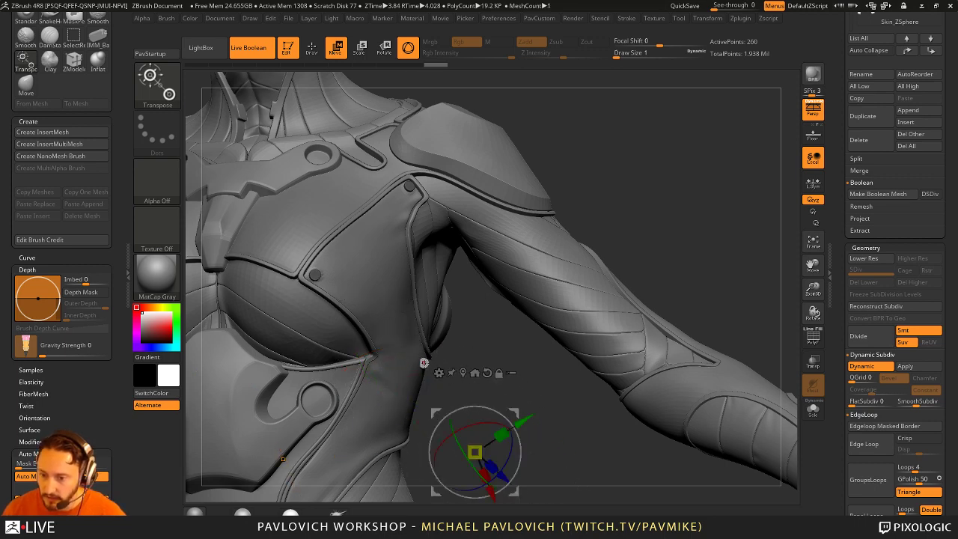
{"action": "left_click_drag", "start_coordinate": [423, 363], "coordinate": [389, 342]}
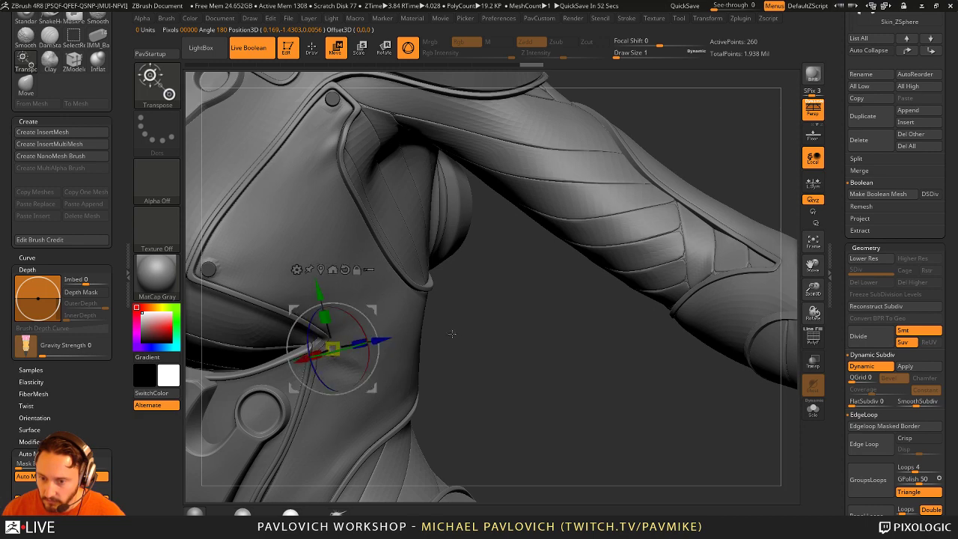
{"action": "left_click_drag", "start_coordinate": [492, 321], "coordinate": [383, 266]}
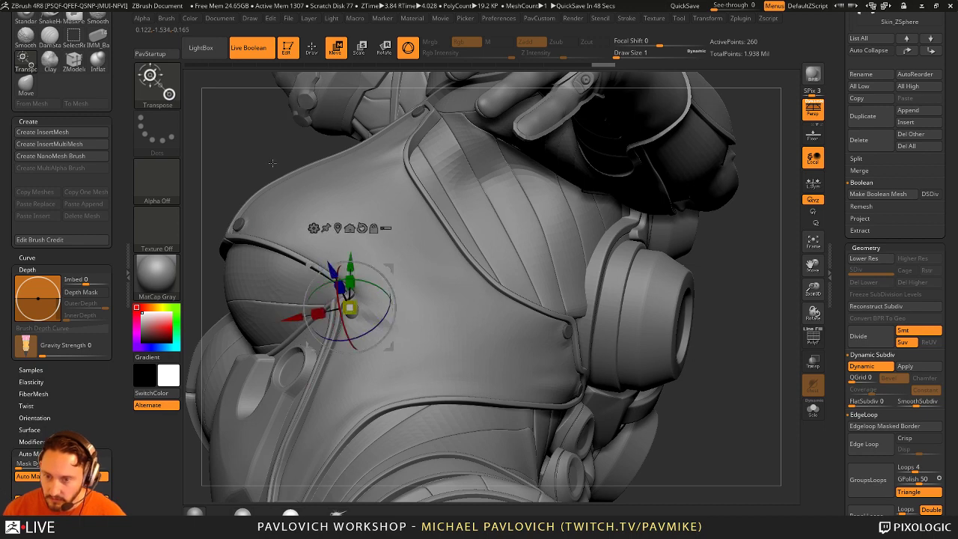
{"action": "left_click_drag", "start_coordinate": [272, 163], "coordinate": [414, 307]}
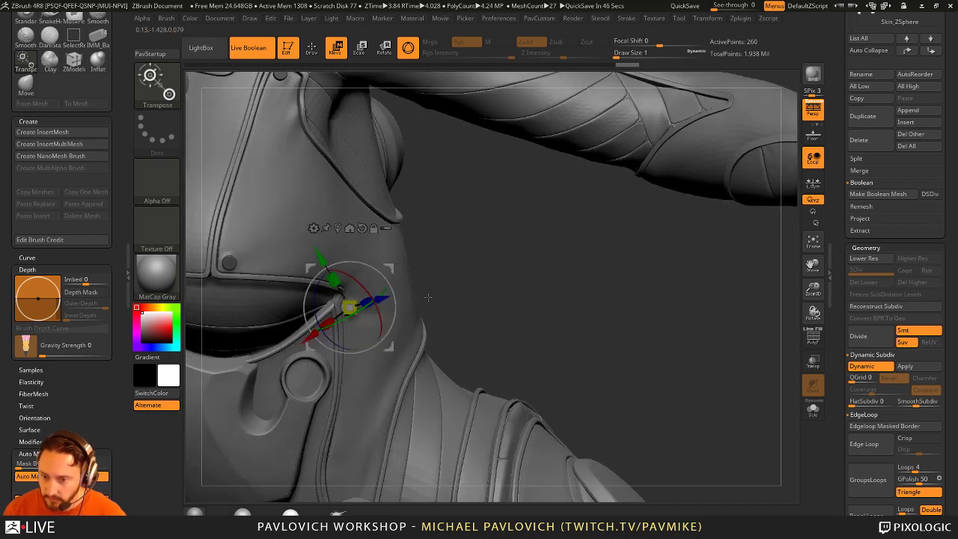
{"action": "left_click_drag", "start_coordinate": [378, 314], "coordinate": [383, 324]}
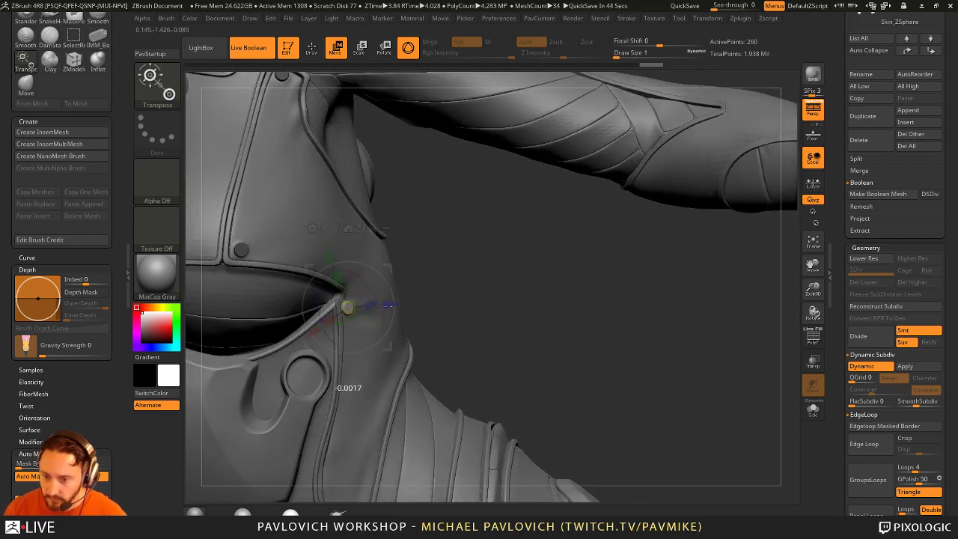
{"action": "left_click", "coordinate": [391, 305]}
{"action": "key", "text": "q"}
{"action": "left_click_drag", "start_coordinate": [560, 283], "coordinate": [550, 280]}
{"action": "key", "text": "ctrl"}
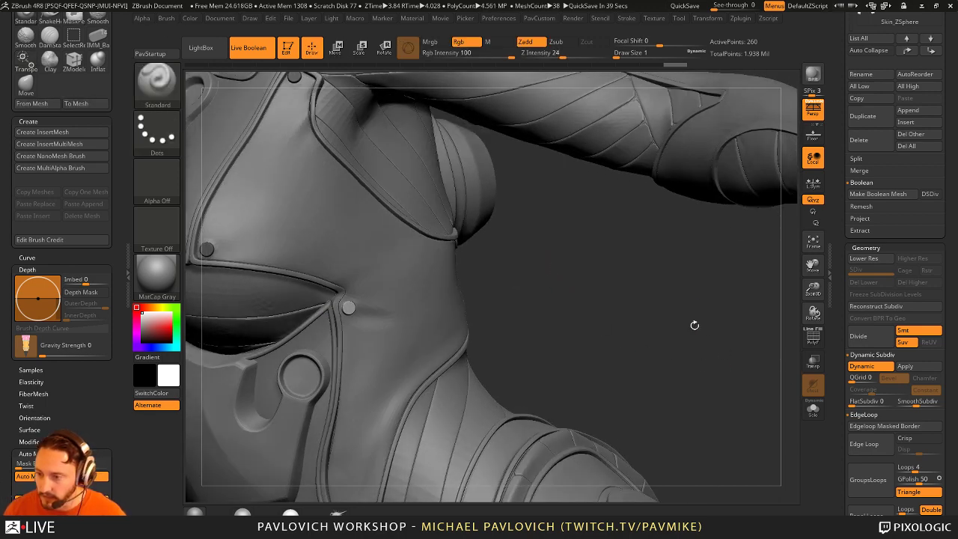
Step: Turn on Transp/Ghost, make TechSuit the active subtool, and return to a small Standard brush
{"action": "left_click", "coordinate": [814, 363]}
{"action": "left_click_drag", "start_coordinate": [759, 381], "coordinate": [576, 299]}
{"action": "key", "text": "b"}
{"action": "key", "text": "c"}
{"action": "key", "text": "l"}
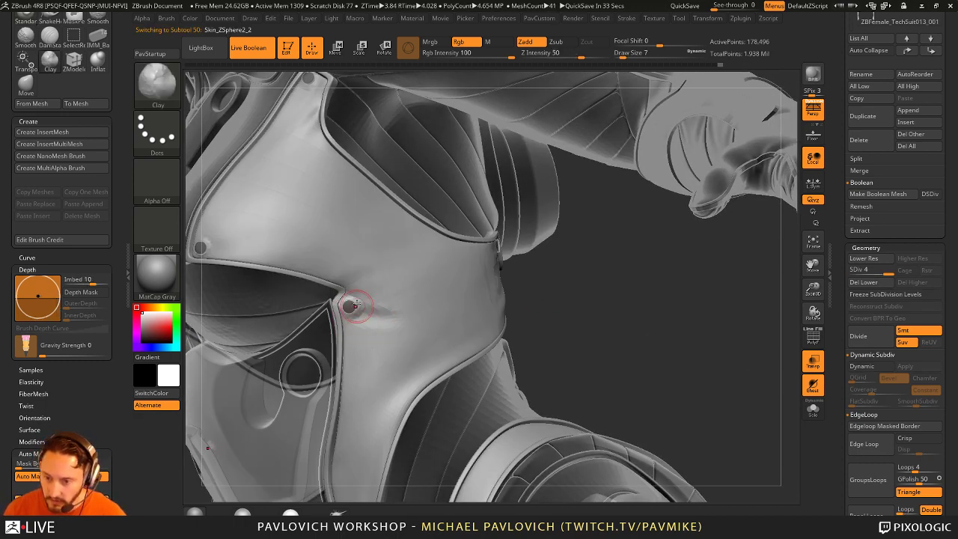
{"action": "key", "text": "b"}
{"action": "key", "text": "s"}
{"action": "key", "text": "t"}
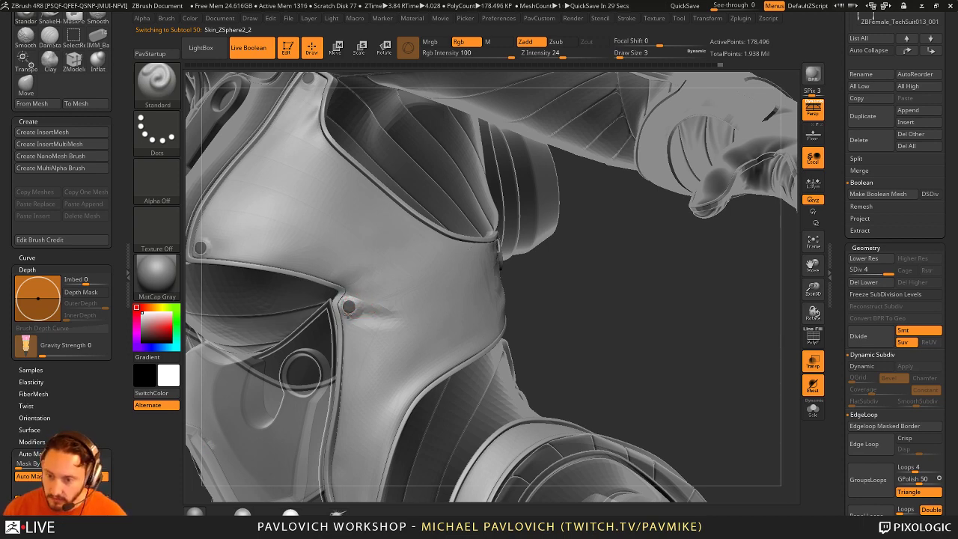
Step: Inspect the chest and shoulder plate from several angles, ending on a solid front chest view
{"action": "left_click_drag", "start_coordinate": [590, 334], "coordinate": [264, 305]}
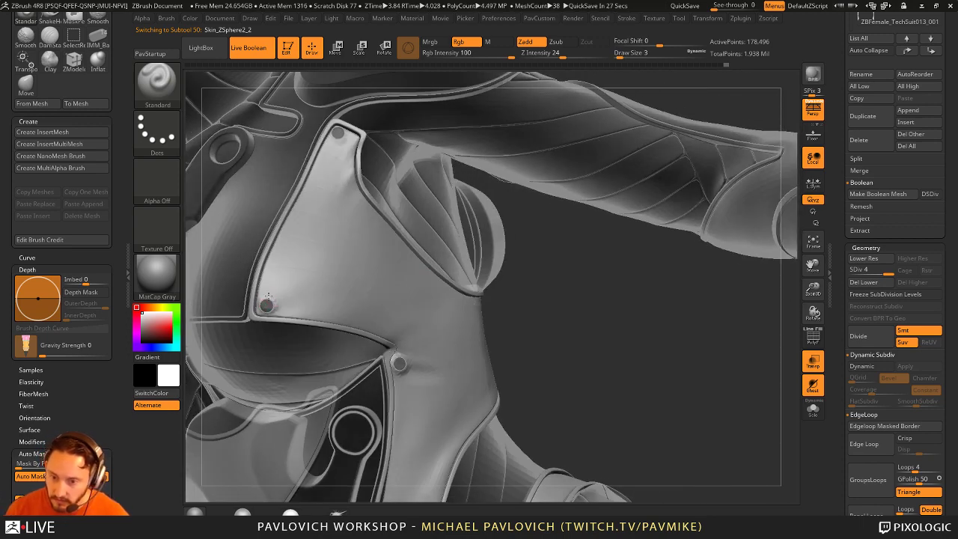
{"action": "left_click_drag", "start_coordinate": [545, 270], "coordinate": [324, 187]}
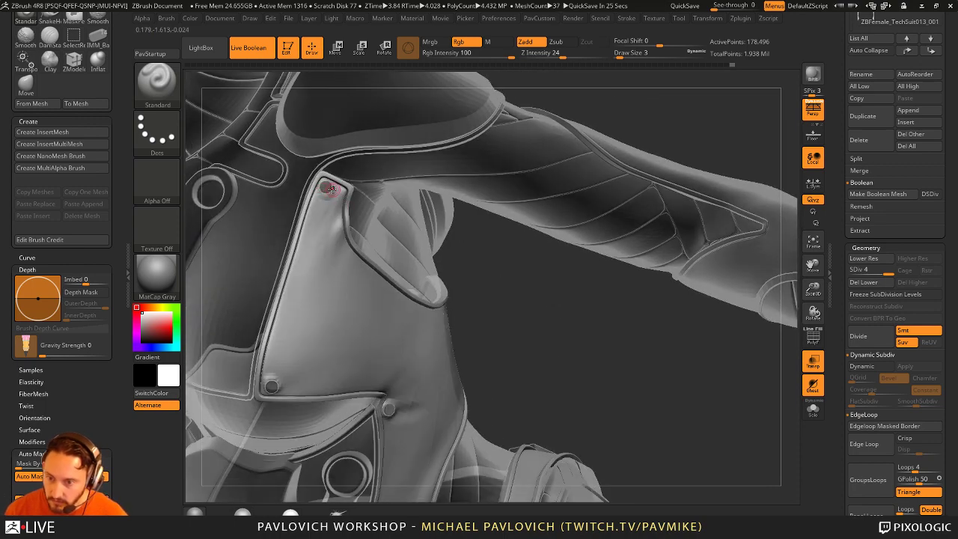
{"action": "left_click_drag", "start_coordinate": [540, 283], "coordinate": [461, 199]}
{"action": "left_click_drag", "start_coordinate": [262, 448], "coordinate": [539, 218]}
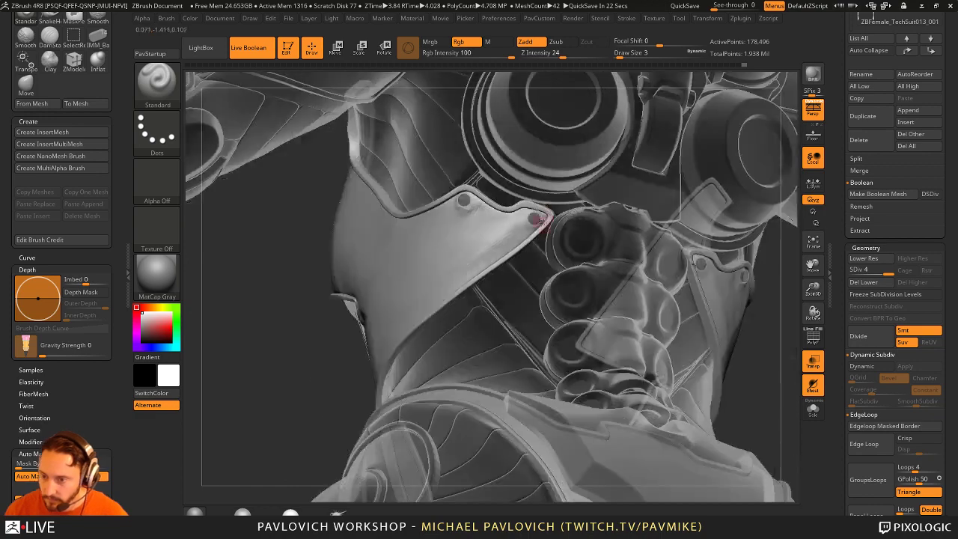
{"action": "mouse_move", "coordinate": [321, 341]}
{"action": "left_mouse_down"}
{"action": "mouse_move", "coordinate": [441, 310]}
{"action": "mouse_move", "coordinate": [678, 311]}
{"action": "mouse_move", "coordinate": [467, 299]}
{"action": "left_mouse_up"}
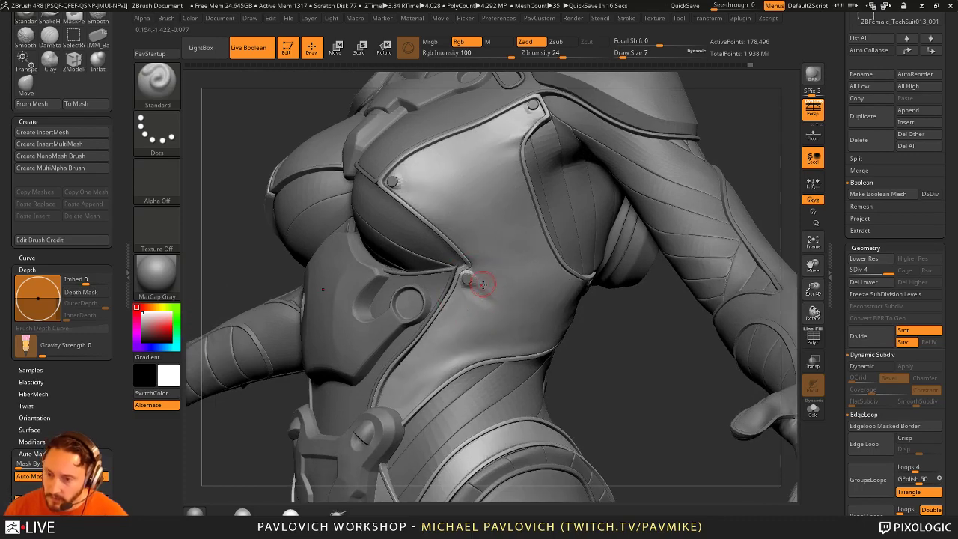
{"action": "key", "text": "space"}
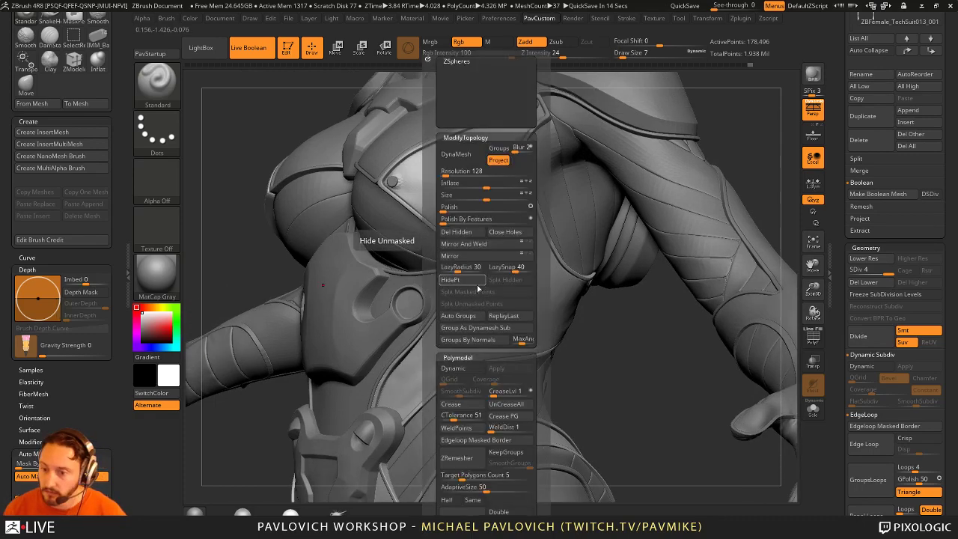
{"action": "mouse_move", "coordinate": [645, 385]}
{"action": "left_mouse_down"}
{"action": "mouse_move", "coordinate": [448, 278]}
{"action": "mouse_move", "coordinate": [494, 299]}
{"action": "mouse_move", "coordinate": [478, 288]}
{"action": "mouse_move", "coordinate": [487, 281]}
{"action": "left_mouse_up"}
{"action": "key", "text": "shift"}
{"action": "key", "text": "shift"}
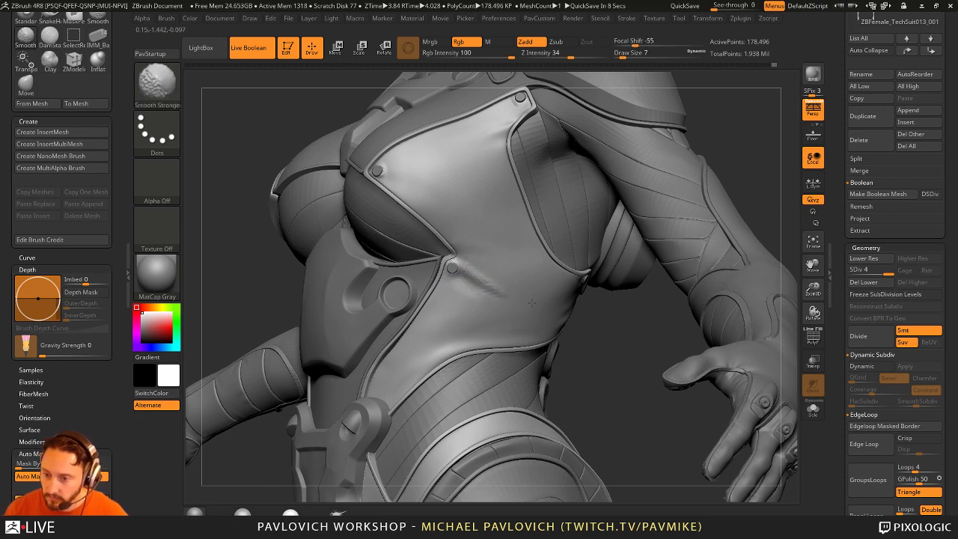
{"action": "right_click_drag", "start_coordinate": [459, 295], "coordinate": [460, 300]}
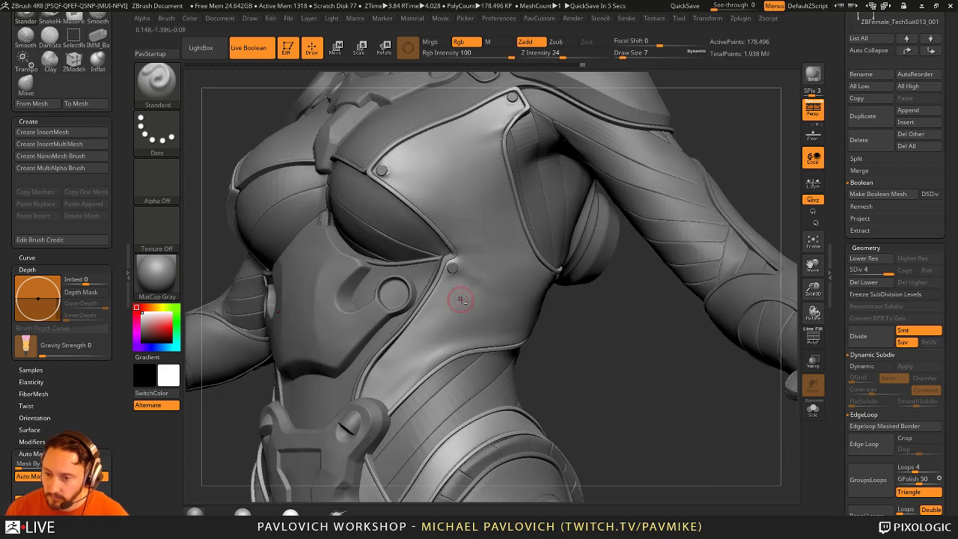
{"action": "key", "text": "shift"}
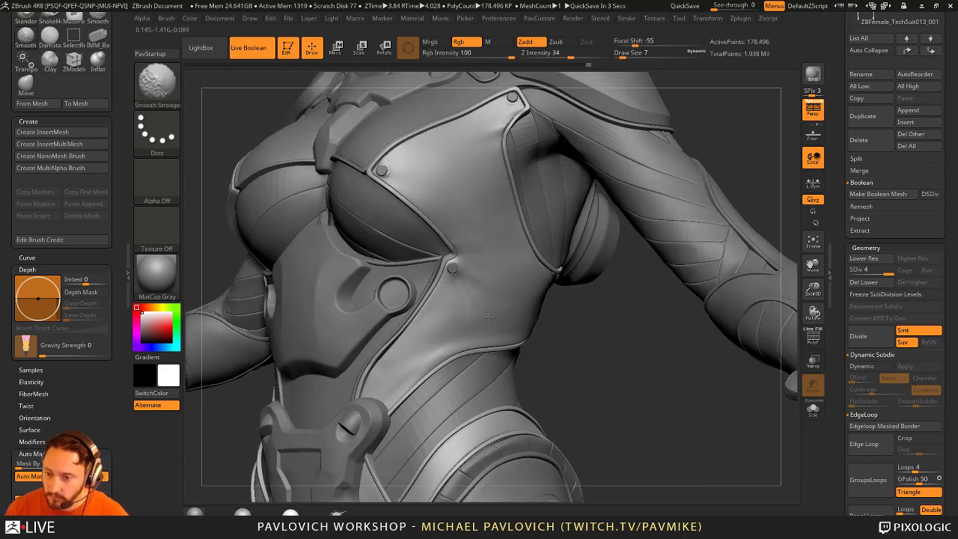
{"action": "right_click_drag", "start_coordinate": [588, 336], "coordinate": [397, 367]}
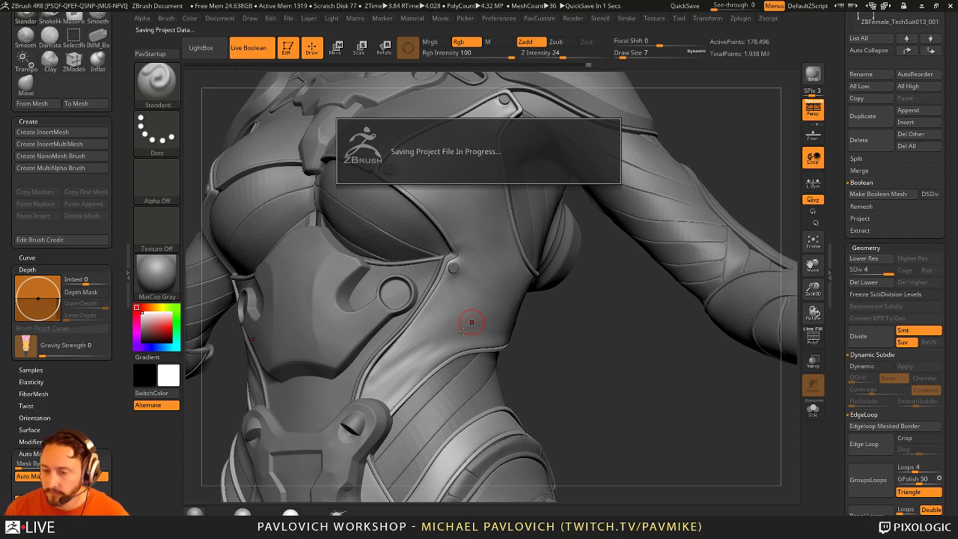
Step: Smooth the suit surface below the chest seam while turning the torso to different angles
{"action": "key", "text": "shift"}
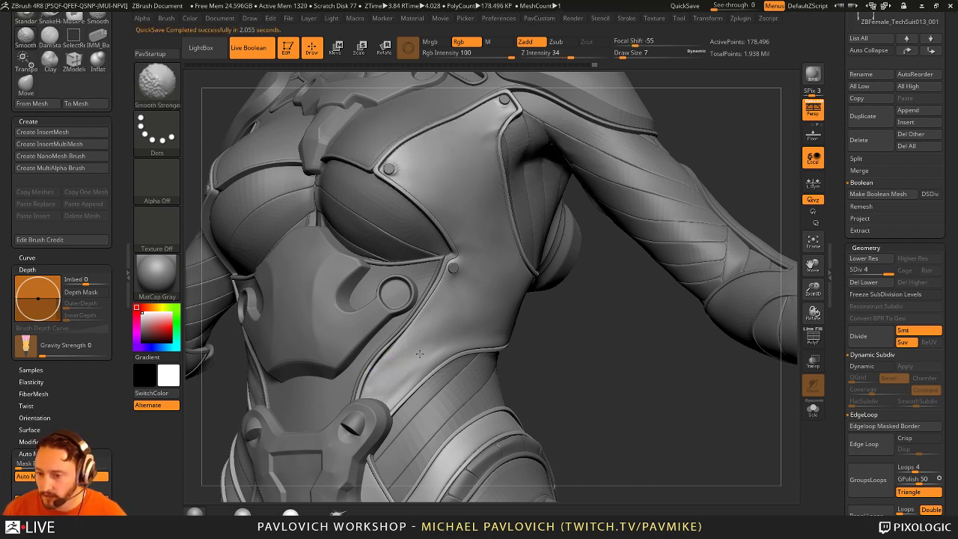
{"action": "mouse_move", "coordinate": [420, 353]}
{"action": "left_mouse_down", "text": "shift"}
{"action": "mouse_move", "coordinate": [375, 383]}
{"action": "mouse_move", "coordinate": [488, 317]}
{"action": "mouse_move", "coordinate": [376, 383]}
{"action": "left_mouse_up", "text": "shift"}
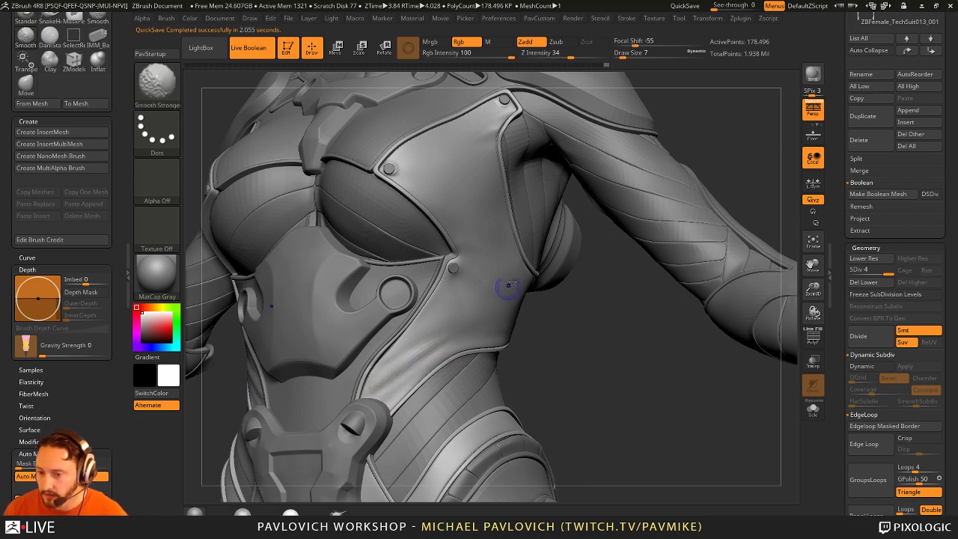
{"action": "left_click", "coordinate": [499, 18]}
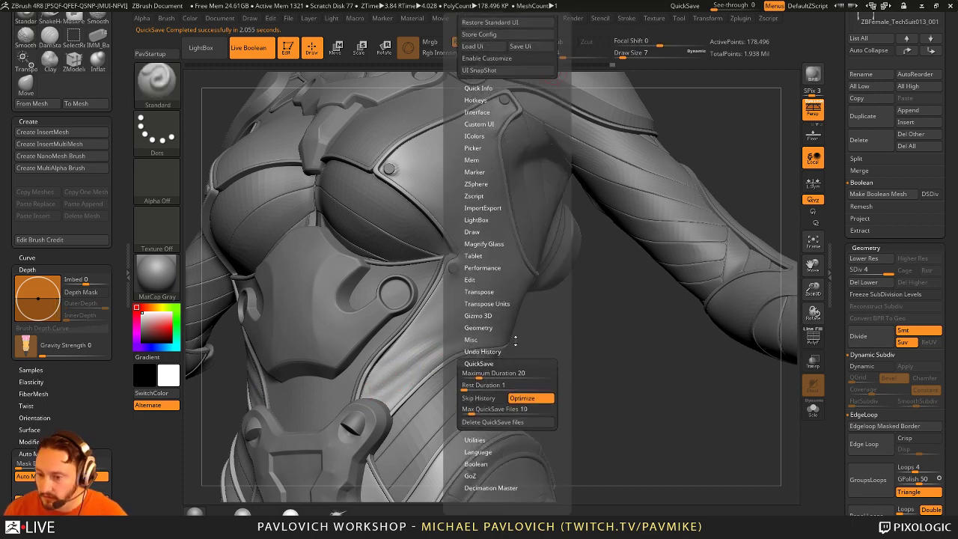
{"action": "mouse_move", "coordinate": [419, 336]}
{"action": "right_mouse_down", "text": "ctrl"}
{"action": "mouse_move", "coordinate": [397, 382]}
{"action": "mouse_move", "coordinate": [411, 386]}
{"action": "right_mouse_up", "text": "ctrl"}
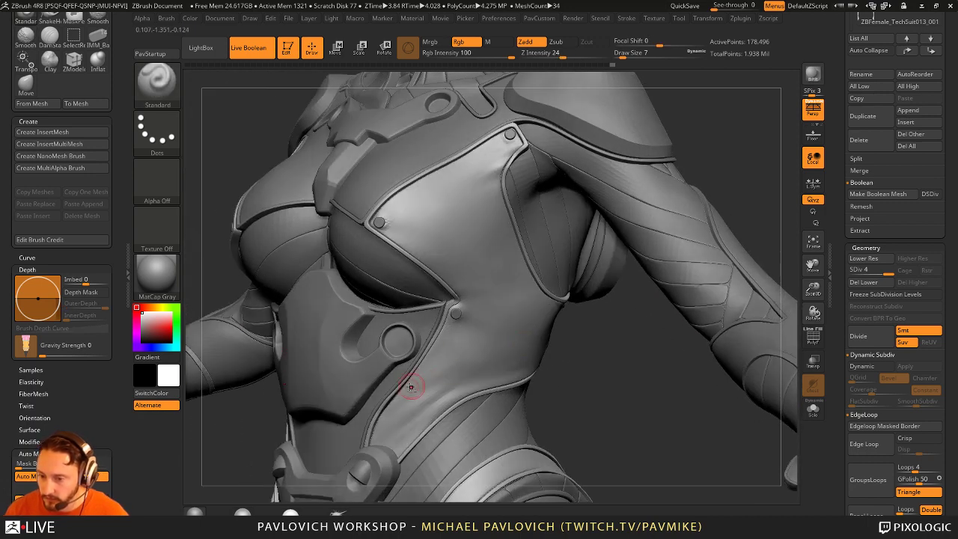
{"action": "key", "text": "shift"}
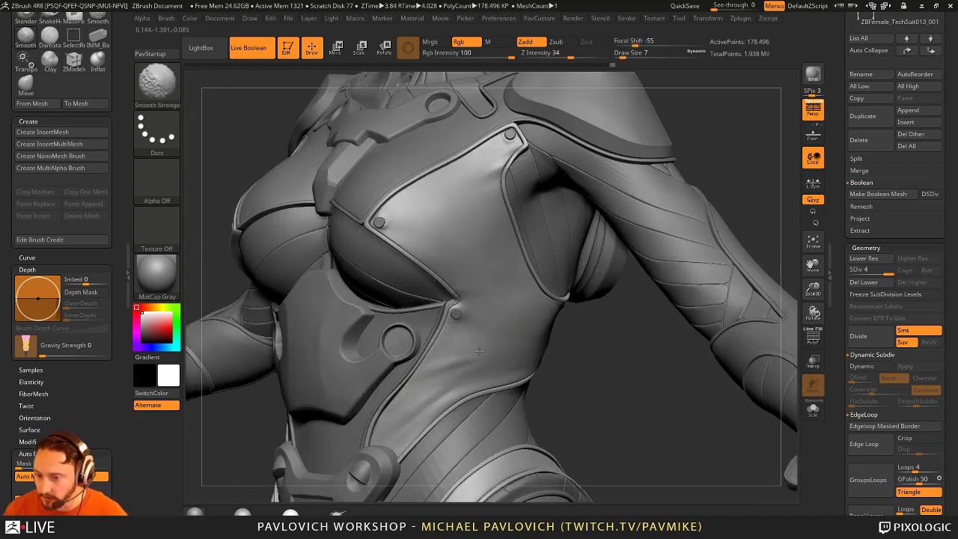
{"action": "right_click_drag", "start_coordinate": [475, 357], "coordinate": [465, 363], "text": "shift"}
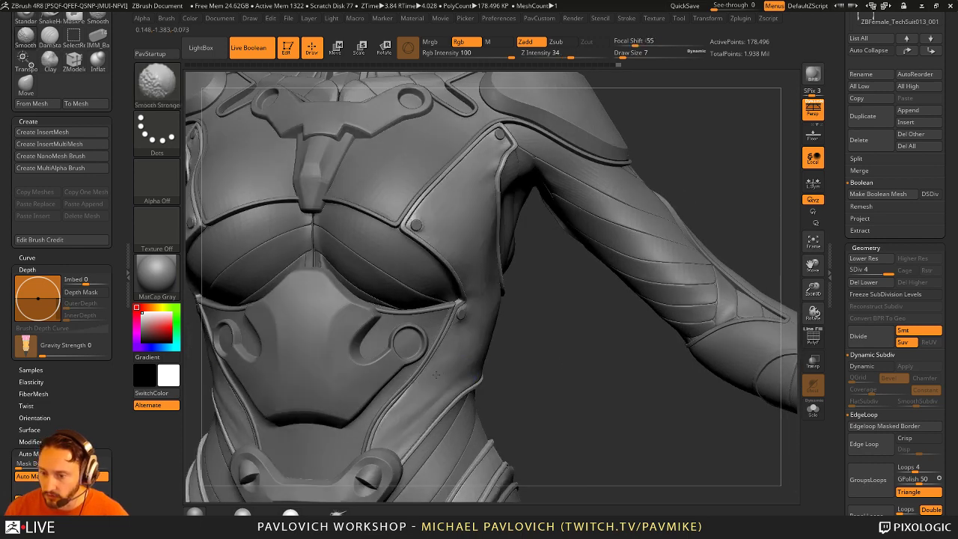
{"action": "right_click_drag", "start_coordinate": [562, 342], "coordinate": [451, 393]}
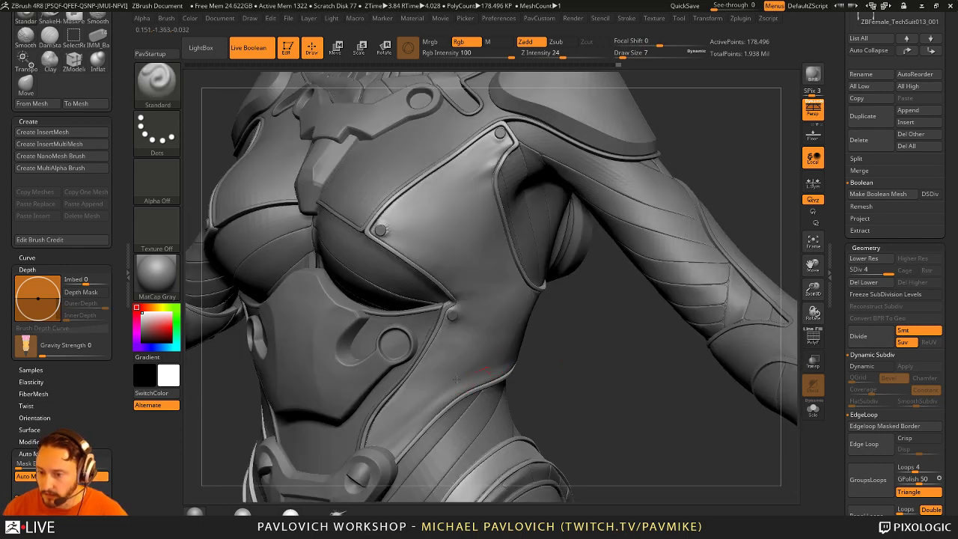
{"action": "key", "text": "shift"}
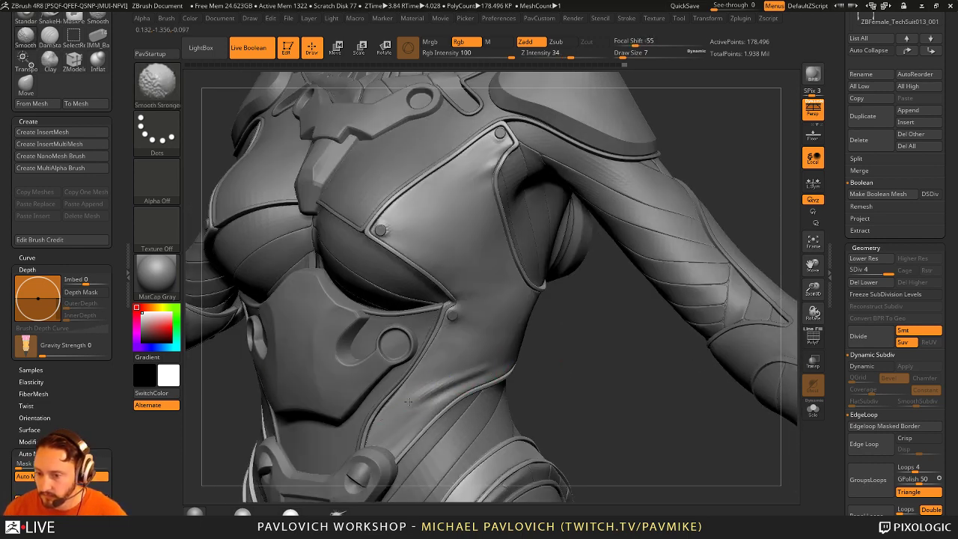
{"action": "right_click_drag", "start_coordinate": [560, 351], "coordinate": [454, 319]}
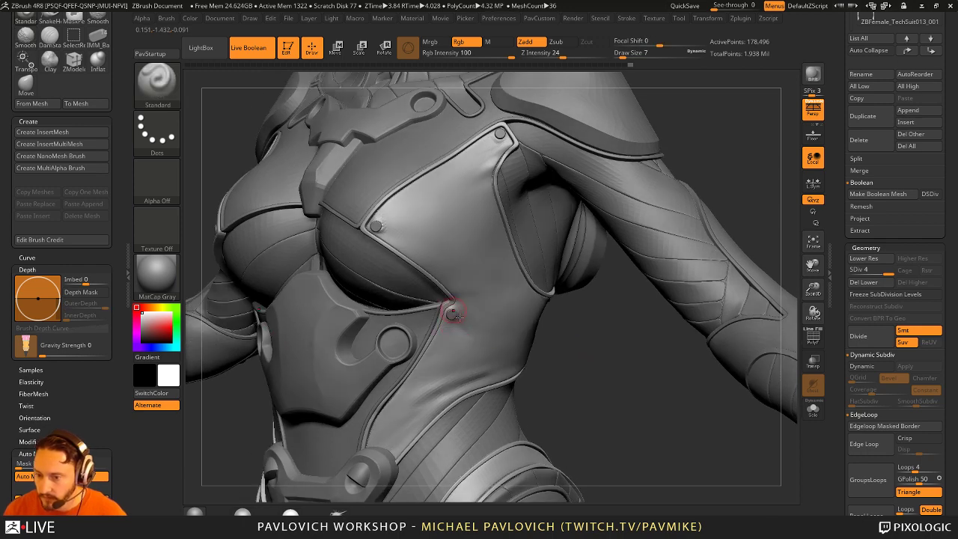
{"action": "key", "text": "shift"}
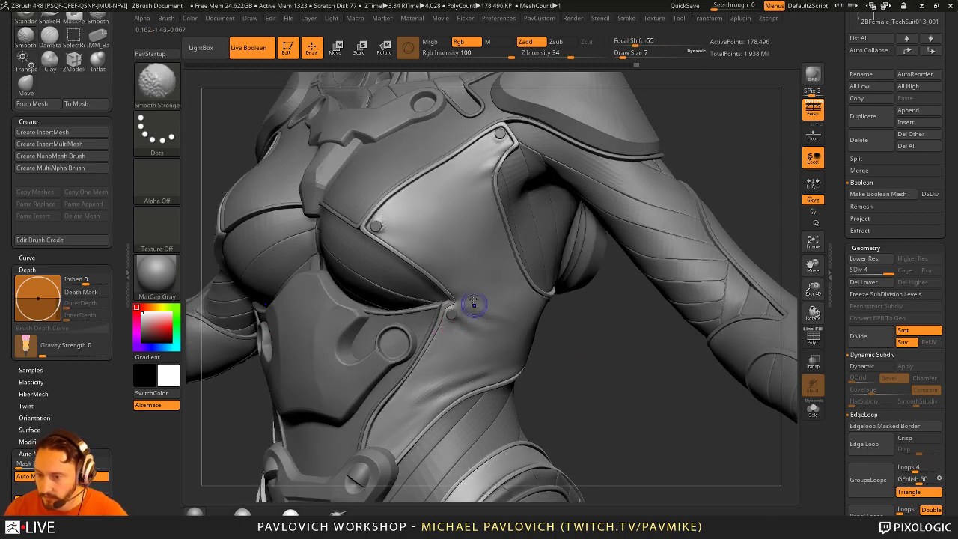
{"action": "right_click_drag", "start_coordinate": [554, 327], "coordinate": [396, 349]}
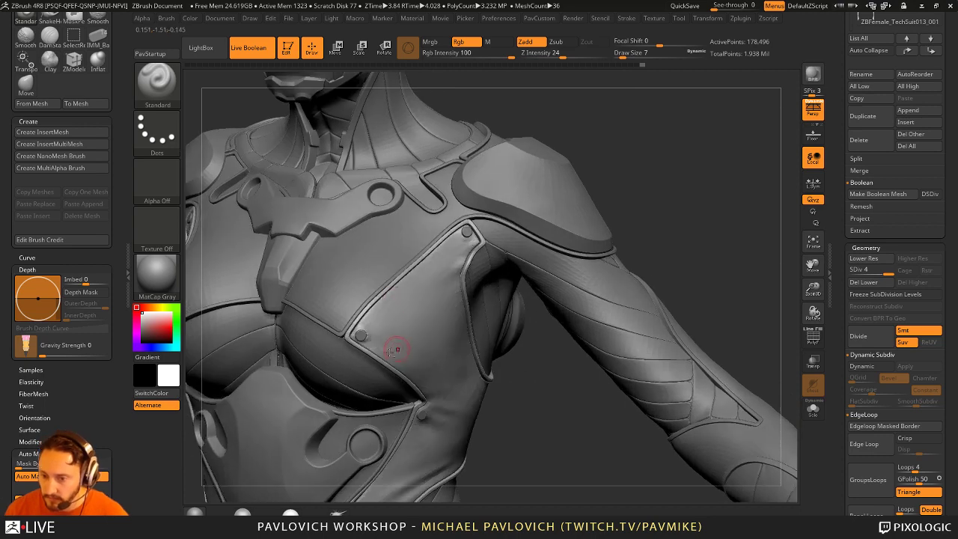
{"action": "key", "text": "shift"}
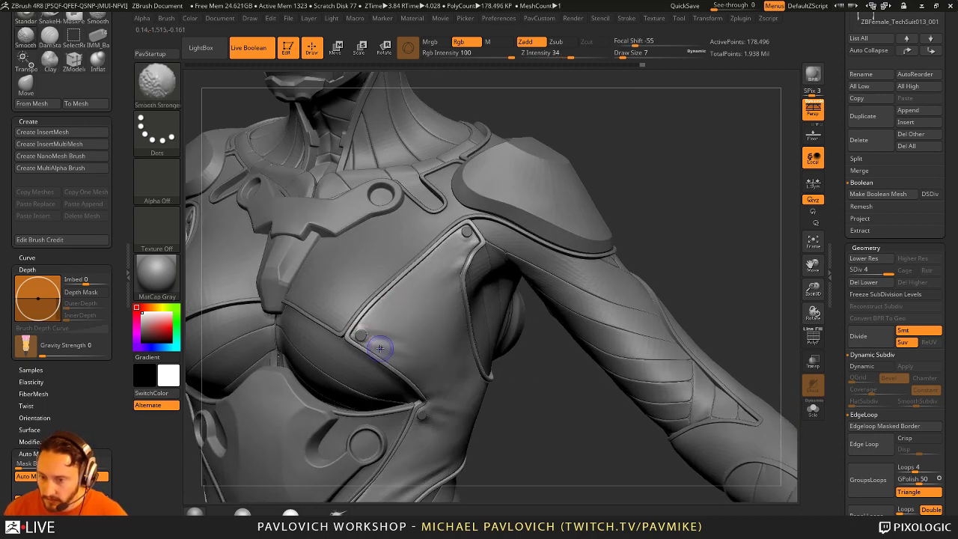
{"action": "mouse_move", "coordinate": [544, 362]}
{"action": "right_mouse_down"}
{"action": "mouse_move", "coordinate": [547, 383]}
{"action": "mouse_move", "coordinate": [432, 234]}
{"action": "right_mouse_up"}
Step: Enable BackfaceMask, set Draw Size to 9, and mask a small patch on the torso's side
{"action": "key", "text": "ctrl"}
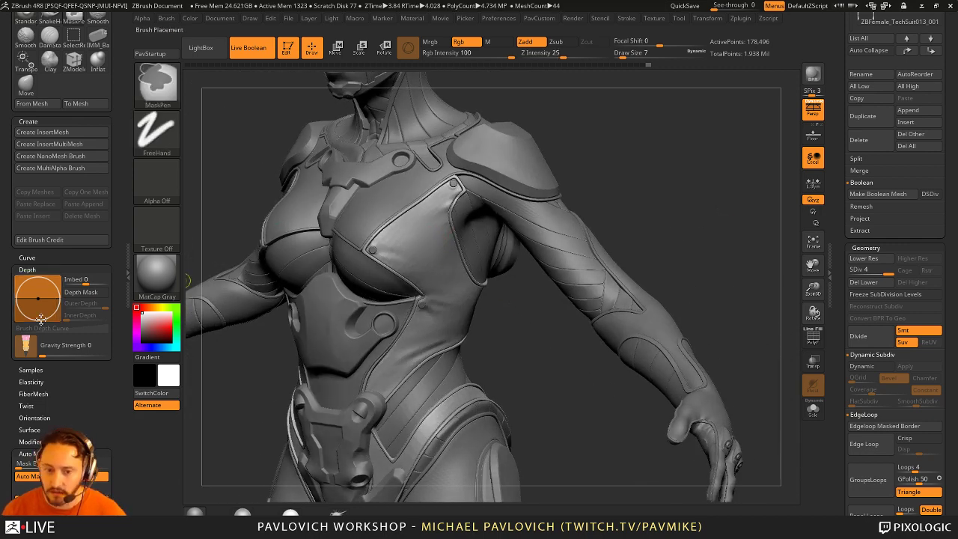
{"action": "left_click_drag", "start_coordinate": [15, 464], "coordinate": [15, 361]}
{"action": "left_click", "coordinate": [45, 442]}
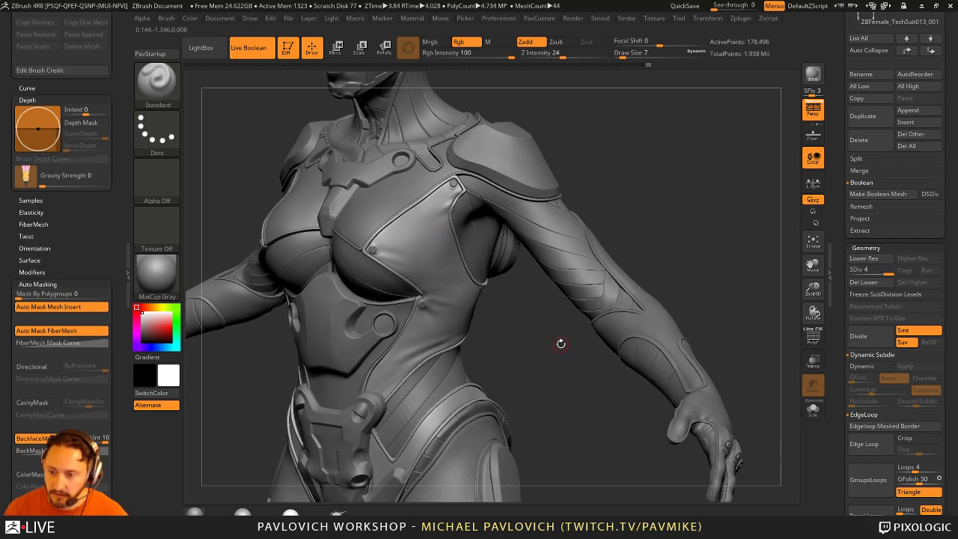
{"action": "right_click_drag", "start_coordinate": [560, 348], "coordinate": [559, 356], "text": "alt"}
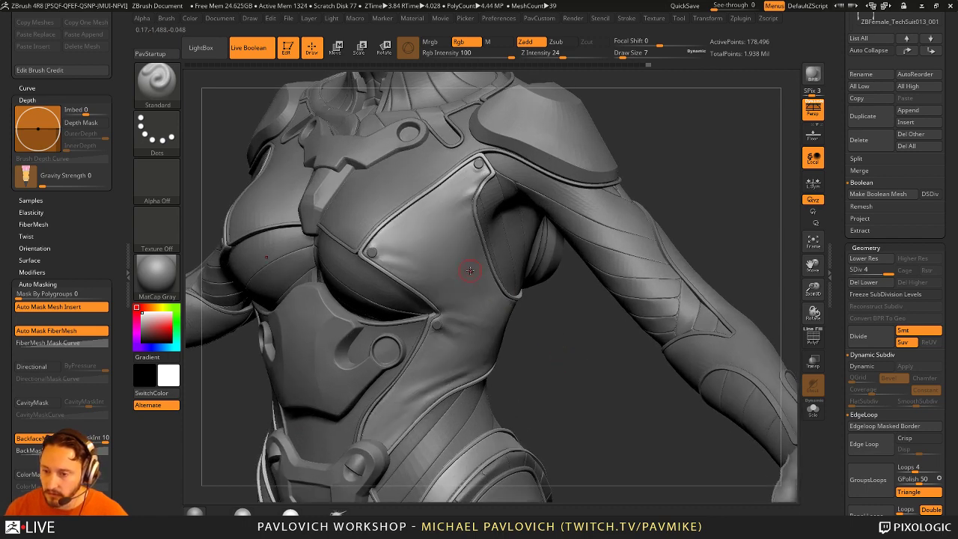
{"action": "key", "text": "s"}
{"action": "left_click", "coordinate": [441, 276]}
{"action": "mouse_move", "coordinate": [441, 275]}
{"action": "right_mouse_down"}
{"action": "mouse_move", "coordinate": [521, 342]}
{"action": "mouse_move", "coordinate": [463, 314]}
{"action": "right_mouse_up"}
{"action": "mouse_move", "coordinate": [449, 317]}
{"action": "left_mouse_down", "text": "ctrl"}
{"action": "mouse_move", "coordinate": [481, 339]}
{"action": "mouse_move", "coordinate": [484, 317]}
{"action": "mouse_move", "coordinate": [451, 324]}
{"action": "left_mouse_up", "text": "ctrl"}
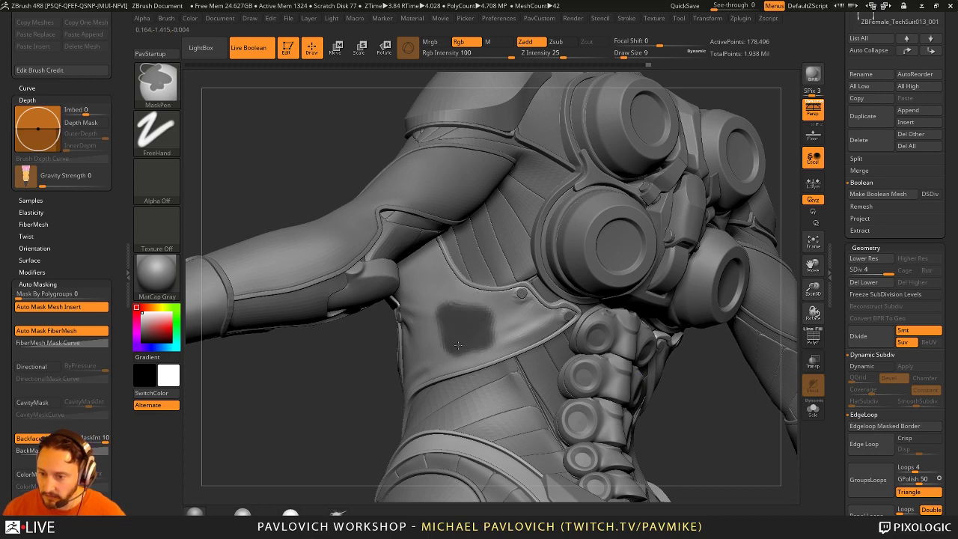
Step: Nudge the masked patch slightly along X, clear the mask, and smooth the chest armour bump
{"action": "mouse_move", "coordinate": [453, 317]}
{"action": "right_mouse_down"}
{"action": "mouse_move", "coordinate": [348, 399]}
{"action": "mouse_move", "coordinate": [452, 352]}
{"action": "right_mouse_up"}
{"action": "key", "text": "w"}
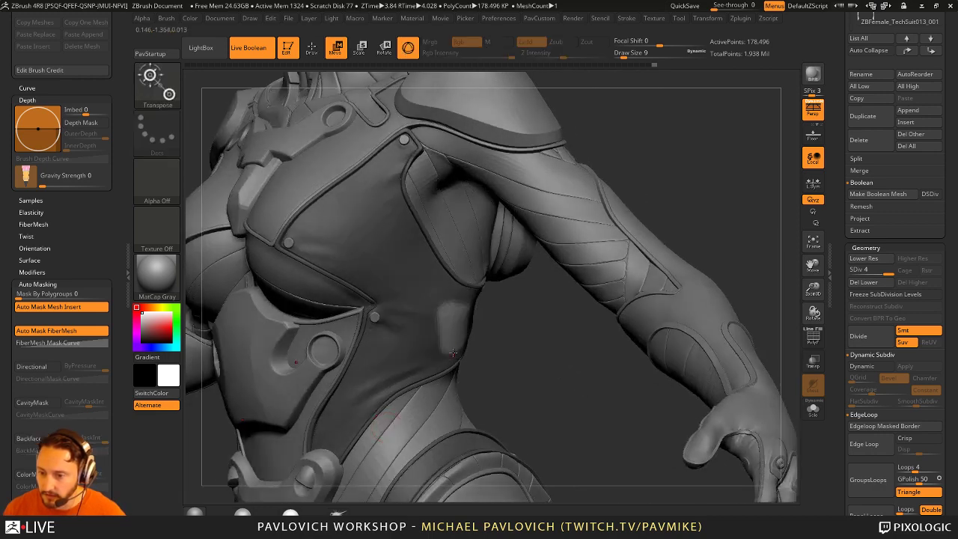
{"action": "left_click_drag", "start_coordinate": [509, 336], "coordinate": [535, 333]}
{"action": "key", "text": "q"}
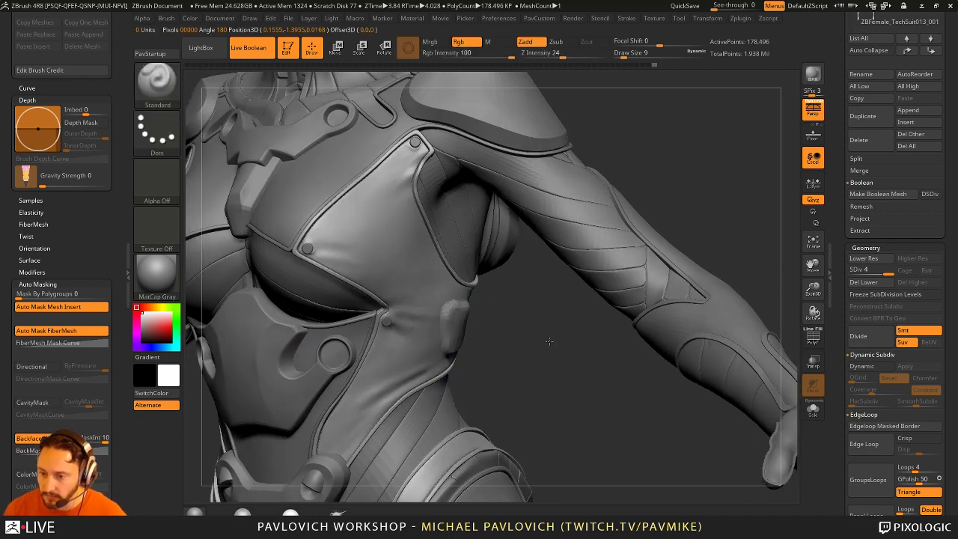
{"action": "right_click_drag", "start_coordinate": [535, 333], "coordinate": [546, 323]}
{"action": "left_click_drag", "start_coordinate": [546, 324], "coordinate": [438, 311], "text": "shift"}
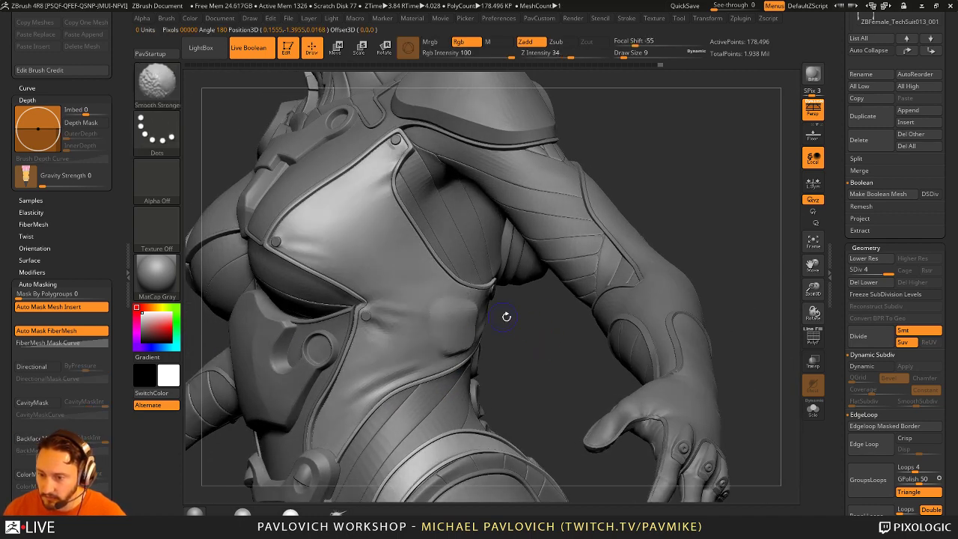
Step: Inspect the smoothed chest from several angles with one more smoothing pass, then scroll the Tool palette down
{"action": "right_click_drag", "start_coordinate": [505, 316], "coordinate": [442, 319]}
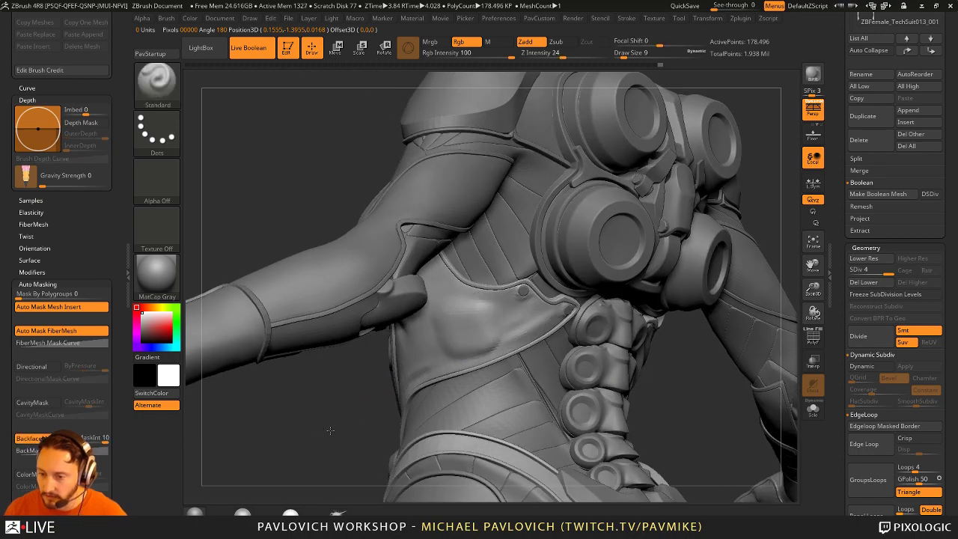
{"action": "right_click_drag", "start_coordinate": [359, 404], "coordinate": [438, 402]}
{"action": "right_click_drag", "start_coordinate": [539, 332], "coordinate": [463, 327]}
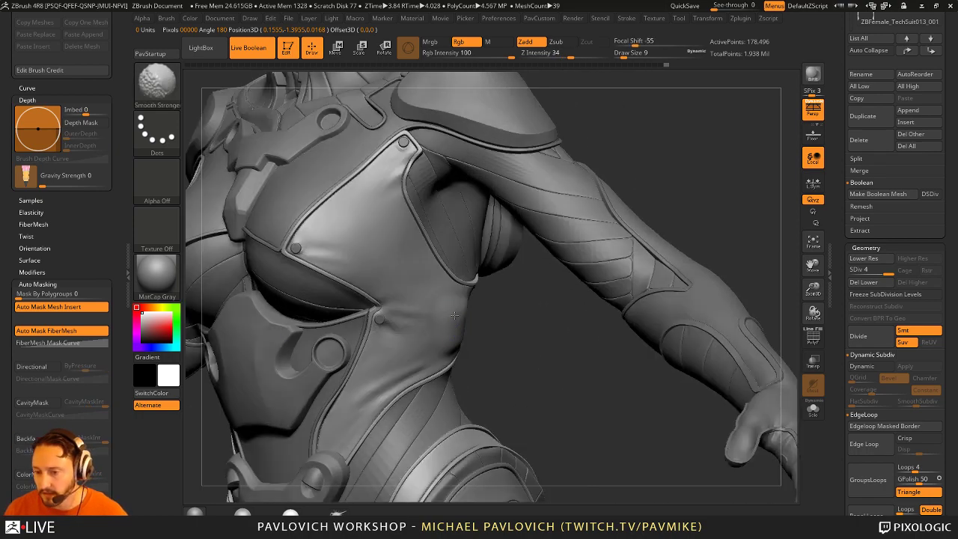
{"action": "right_click_drag", "start_coordinate": [535, 320], "coordinate": [485, 321]}
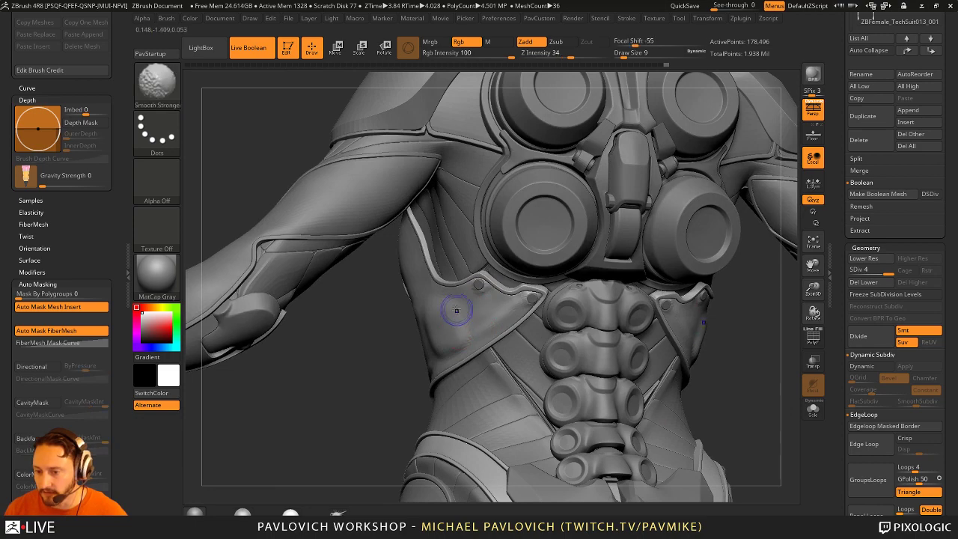
{"action": "right_click_drag", "start_coordinate": [362, 399], "coordinate": [501, 337]}
{"action": "key", "text": "f"}
{"action": "right_click_drag", "start_coordinate": [642, 246], "coordinate": [440, 338]}
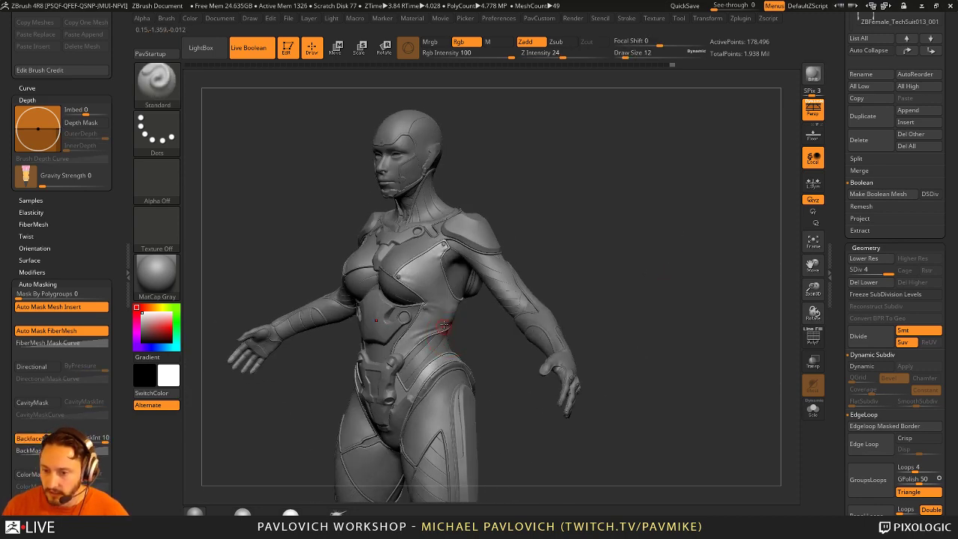
{"action": "mouse_move", "coordinate": [696, 268]}
{"action": "right_mouse_down", "text": "alt"}
{"action": "mouse_move", "coordinate": [482, 337]}
{"action": "mouse_move", "coordinate": [487, 320]}
{"action": "right_mouse_up", "text": "alt"}
{"action": "right_click_drag", "start_coordinate": [443, 419], "coordinate": [424, 414]}
{"action": "key", "text": "shift"}
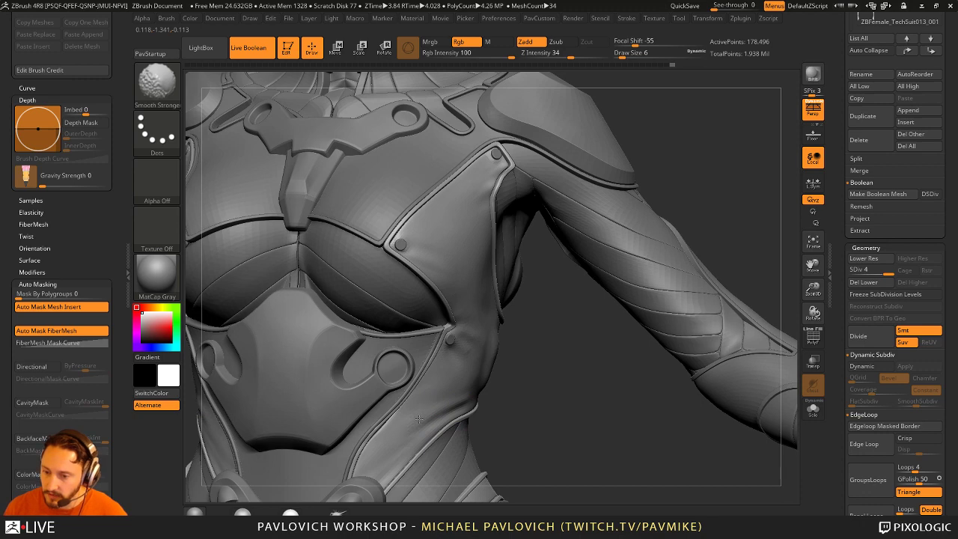
{"action": "mouse_move", "coordinate": [531, 404]}
{"action": "right_mouse_down"}
{"action": "mouse_move", "coordinate": [439, 367]}
{"action": "mouse_move", "coordinate": [462, 260]}
{"action": "right_mouse_up"}
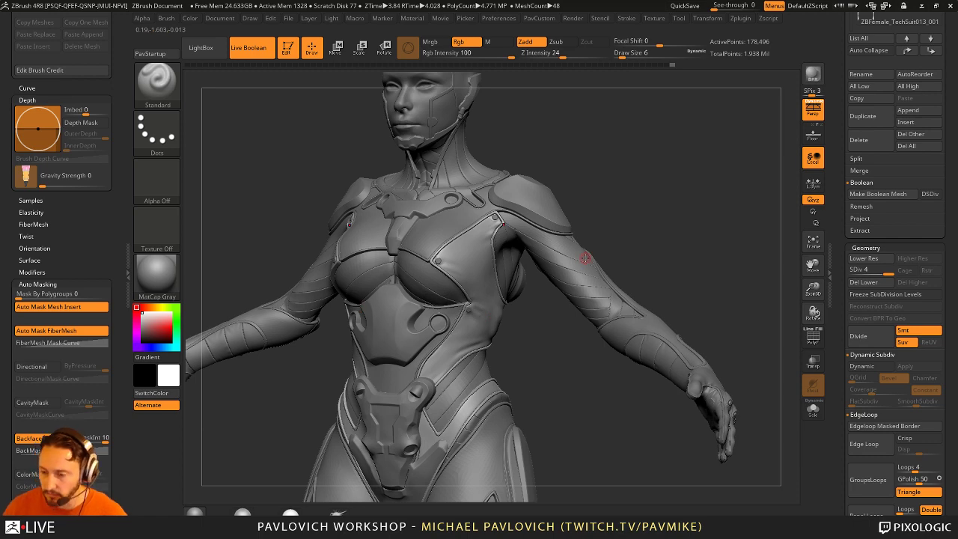
{"action": "right_click_drag", "start_coordinate": [694, 184], "coordinate": [651, 191]}
{"action": "left_click_drag", "start_coordinate": [835, 344], "coordinate": [836, 216]}
{"action": "scroll", "coordinate": [861, 285], "scroll_direction": "down", "scroll_amount": 4}
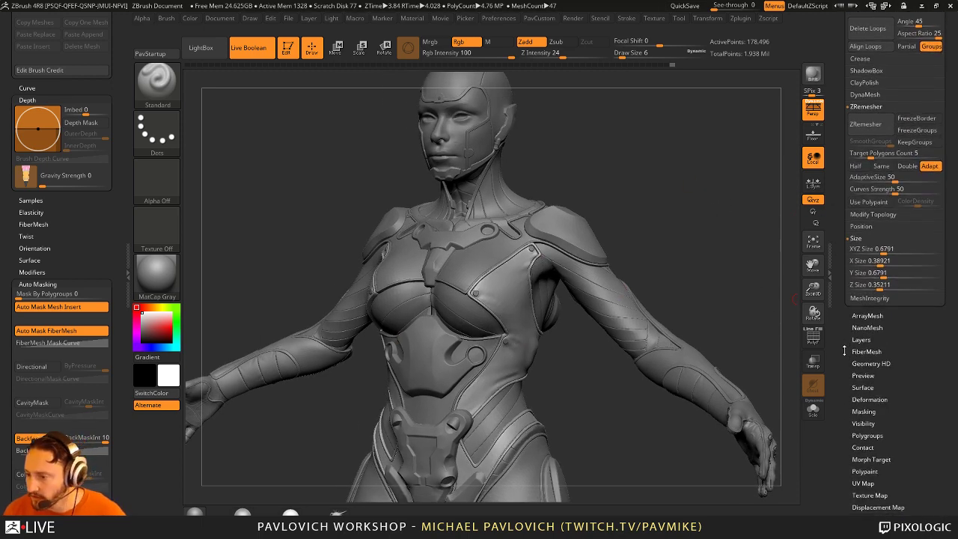
Step: Load the HexTile NoisePlug pattern into the torso's surface noise editor
{"action": "key", "text": "shift"}
{"action": "left_click", "coordinate": [862, 298]}
{"action": "left_click", "coordinate": [879, 313]}
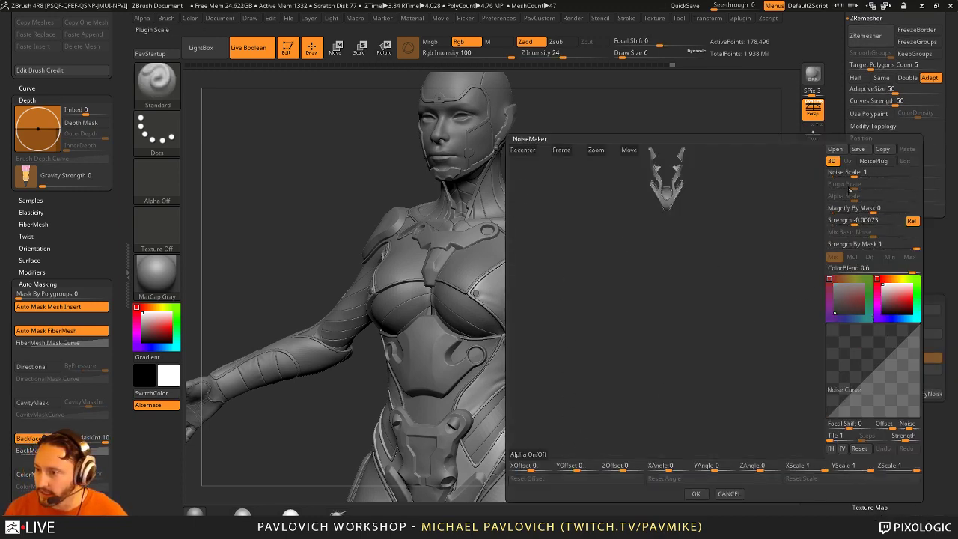
{"action": "left_click", "coordinate": [872, 161]}
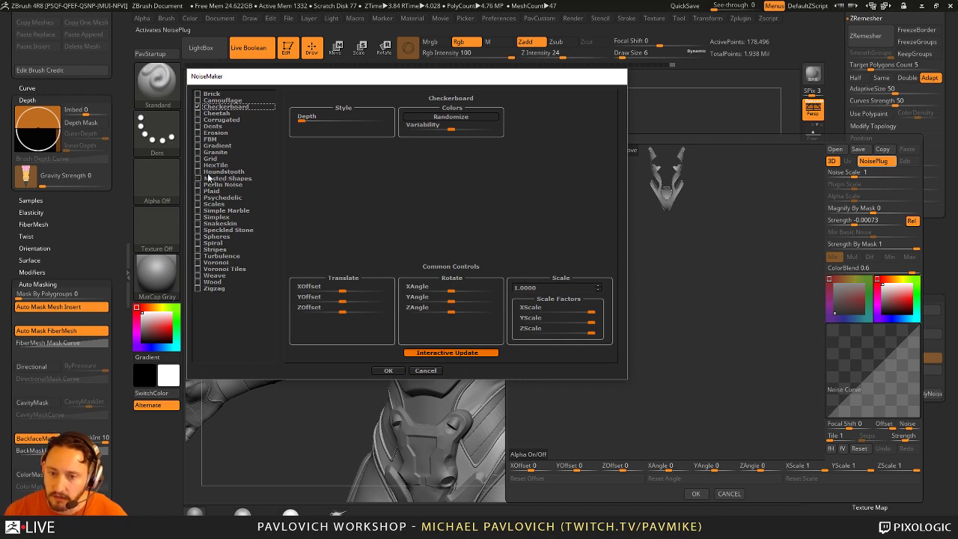
{"action": "left_click", "coordinate": [215, 166]}
{"action": "left_click", "coordinate": [387, 370]}
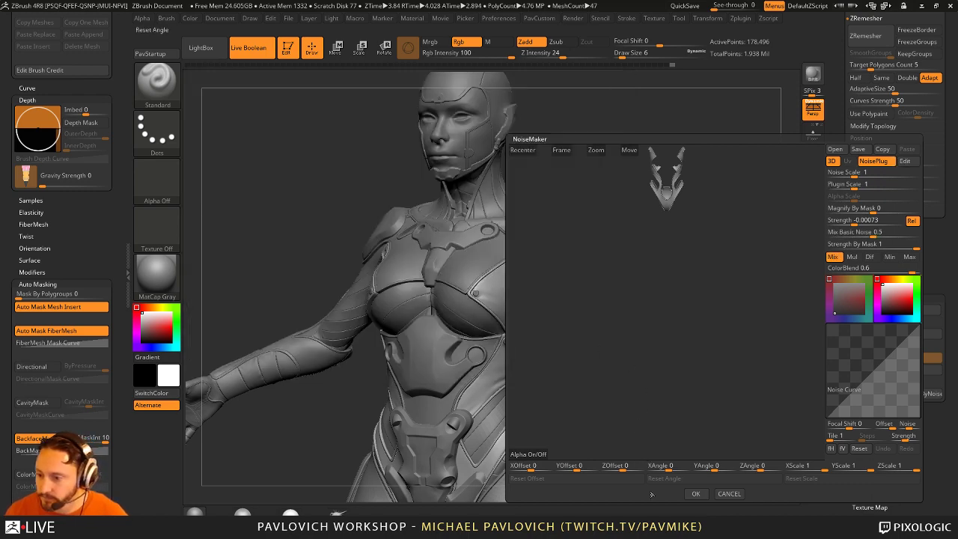
{"action": "left_click", "coordinate": [695, 493]}
{"action": "left_click_drag", "start_coordinate": [651, 295], "coordinate": [731, 239]}
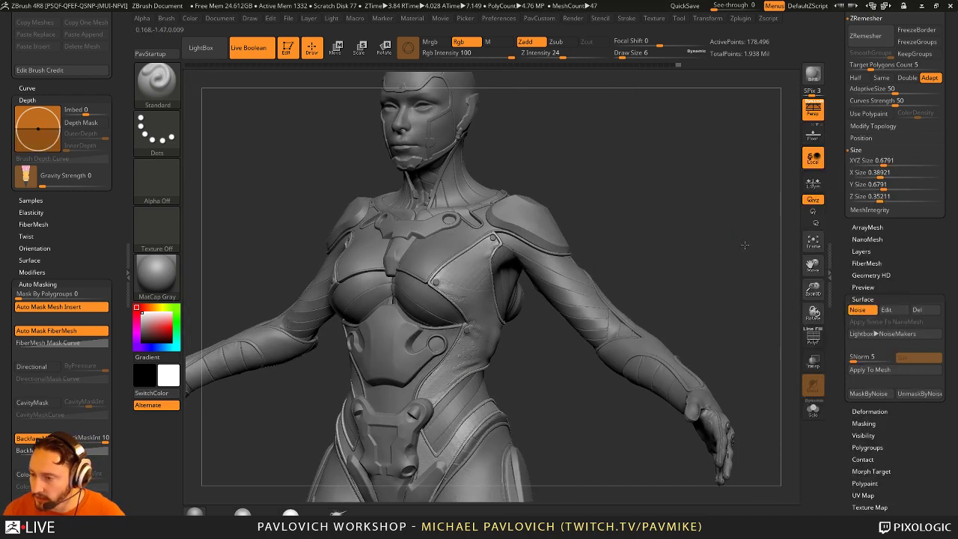
{"action": "left_click", "coordinate": [886, 309]}
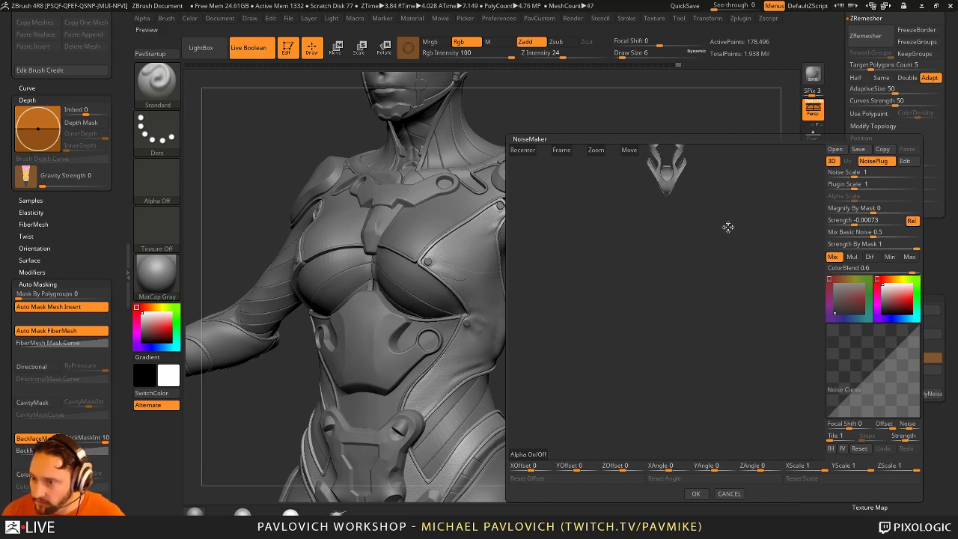
{"action": "left_click_drag", "start_coordinate": [727, 227], "coordinate": [704, 386]}
{"action": "left_click", "coordinate": [561, 149]}
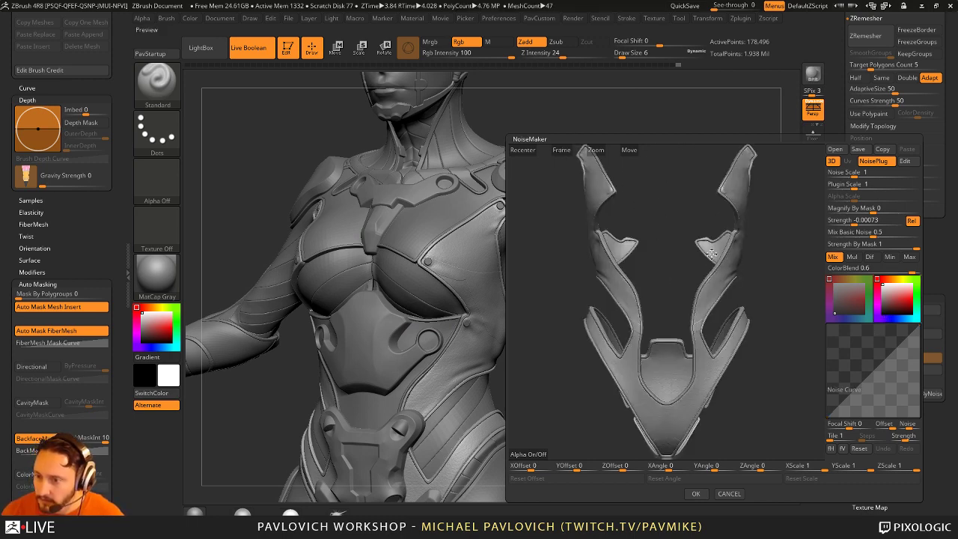
{"action": "left_click_drag", "start_coordinate": [711, 254], "coordinate": [836, 200]}
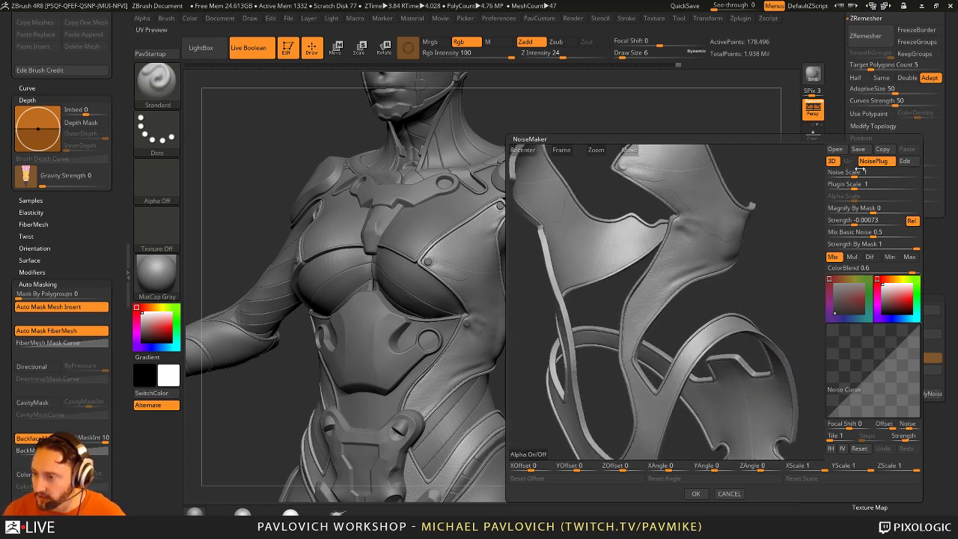
Step: Set Mix Basic Noise 0, Noise Scale 40.97, Plugin Scale about 0.22, Strength 0.01028, and apply
{"action": "left_click", "coordinate": [868, 233]}
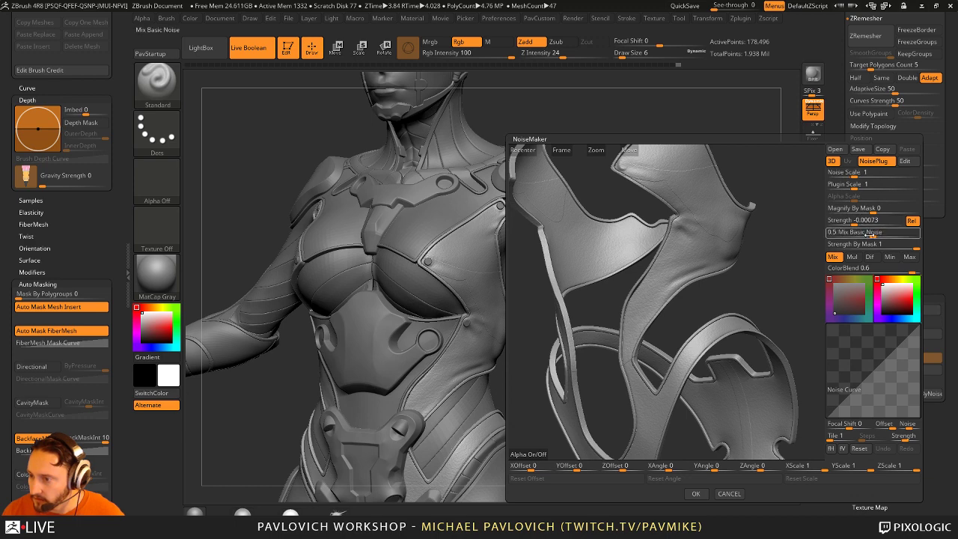
{"action": "type", "text": "0"}
{"action": "key", "text": "Return"}
{"action": "left_click", "coordinate": [842, 173]}
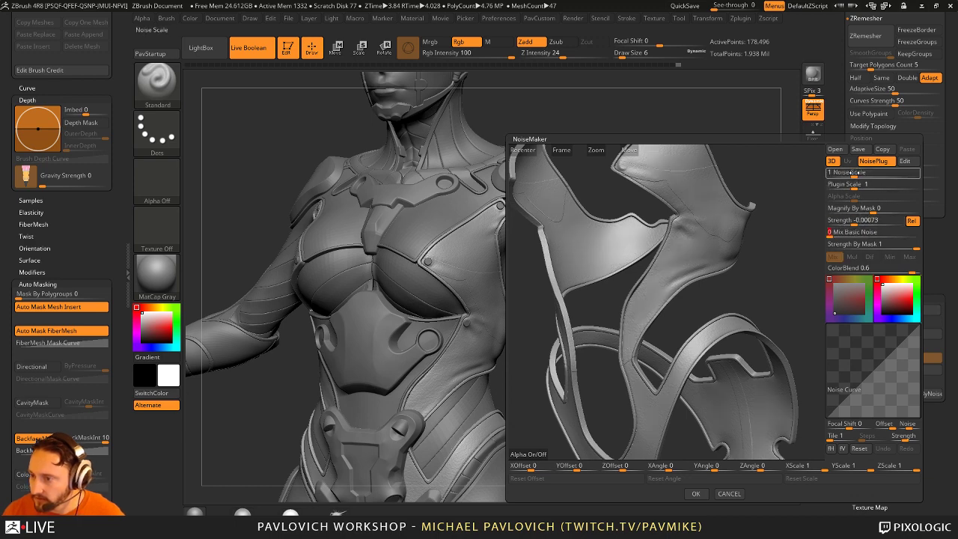
{"action": "type", "text": "0.07"}
{"action": "left_click_drag", "start_coordinate": [874, 173], "coordinate": [877, 174]}
{"action": "left_click_drag", "start_coordinate": [850, 220], "coordinate": [875, 221]}
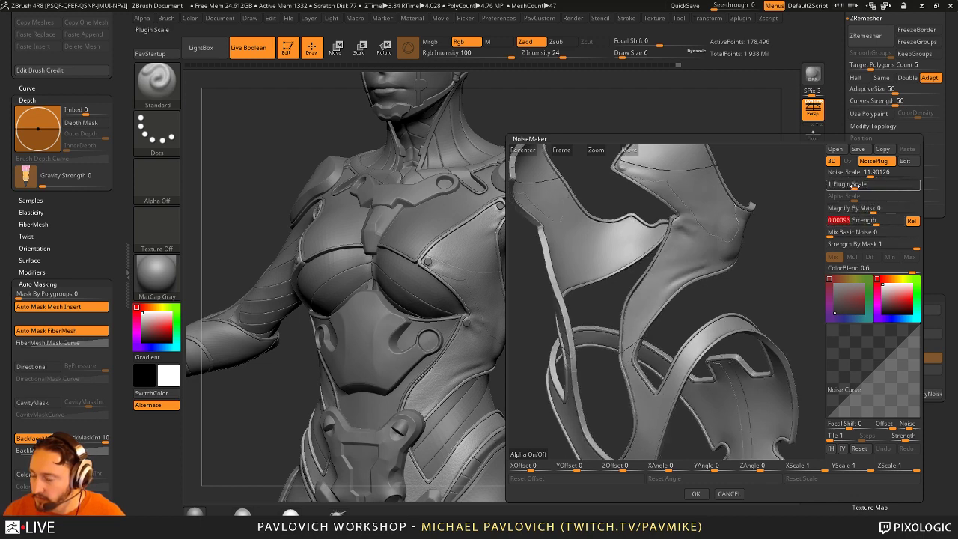
{"action": "left_click_drag", "start_coordinate": [854, 185], "coordinate": [846, 187]}
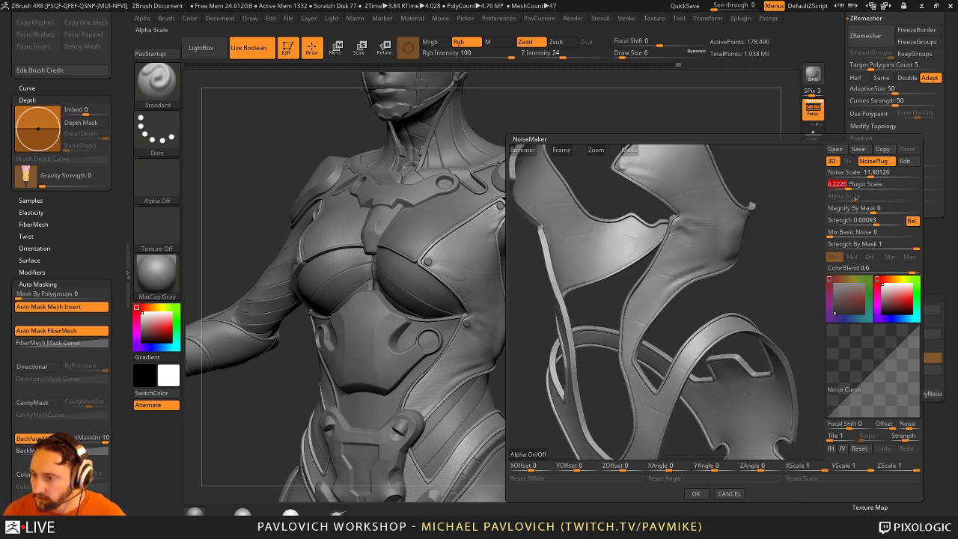
{"action": "left_click_drag", "start_coordinate": [880, 221], "coordinate": [880, 223]}
{"action": "left_click_drag", "start_coordinate": [756, 262], "coordinate": [802, 188]}
{"action": "left_click_drag", "start_coordinate": [871, 173], "coordinate": [843, 186]}
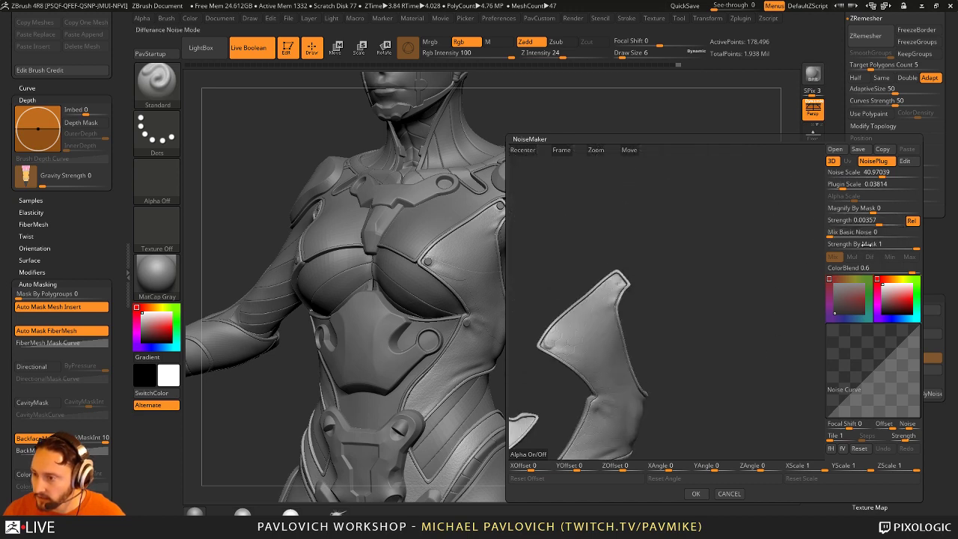
{"action": "left_click_drag", "start_coordinate": [872, 221], "coordinate": [881, 221]}
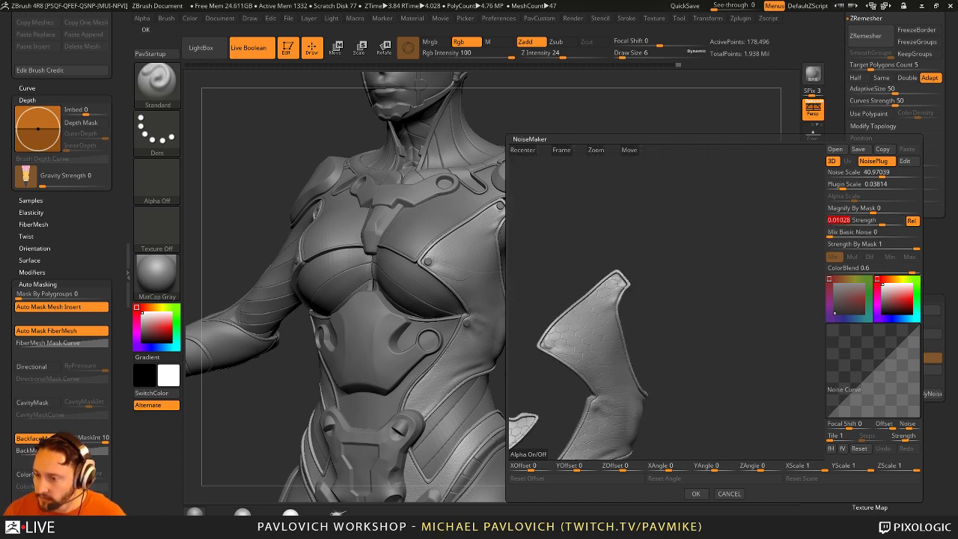
{"action": "left_click", "coordinate": [695, 493]}
{"action": "mouse_move", "coordinate": [726, 245]}
{"action": "left_mouse_down"}
{"action": "mouse_move", "coordinate": [703, 227]}
{"action": "mouse_move", "coordinate": [750, 188]}
{"action": "mouse_move", "coordinate": [550, 235]}
{"action": "left_mouse_up"}
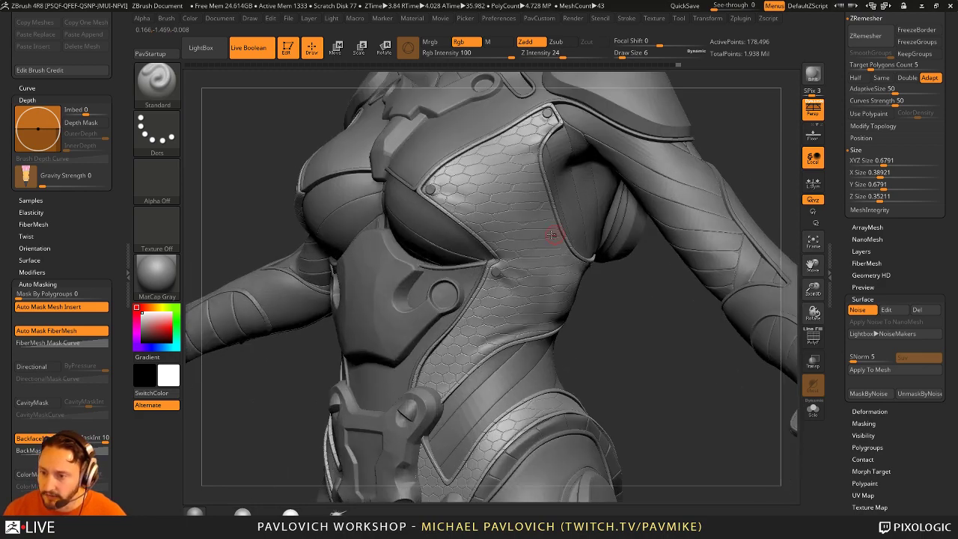
{"action": "left_click_drag", "start_coordinate": [553, 313], "coordinate": [555, 228]}
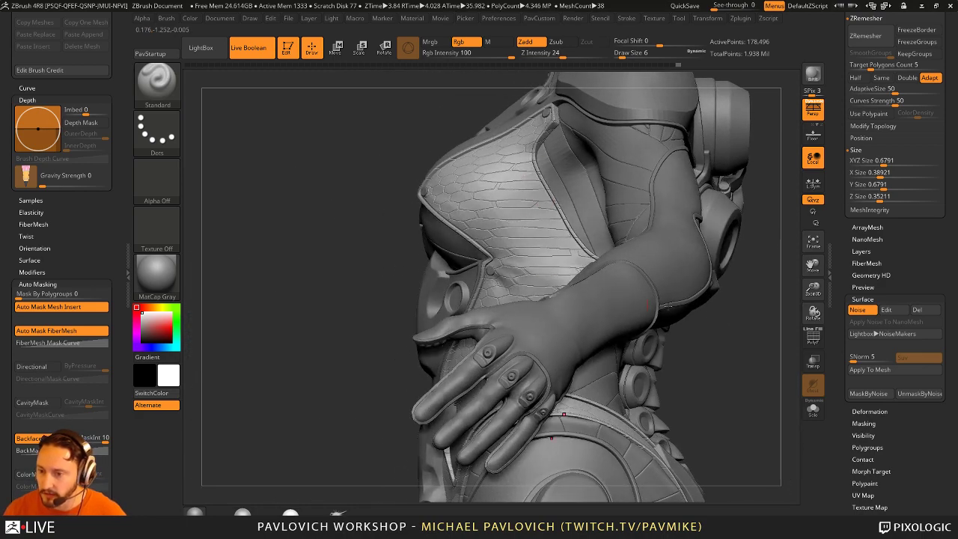
{"action": "mouse_move", "coordinate": [648, 304]}
{"action": "left_mouse_down"}
{"action": "mouse_move", "coordinate": [754, 335]}
{"action": "mouse_move", "coordinate": [809, 338]}
{"action": "mouse_move", "coordinate": [729, 335]}
{"action": "left_mouse_up"}
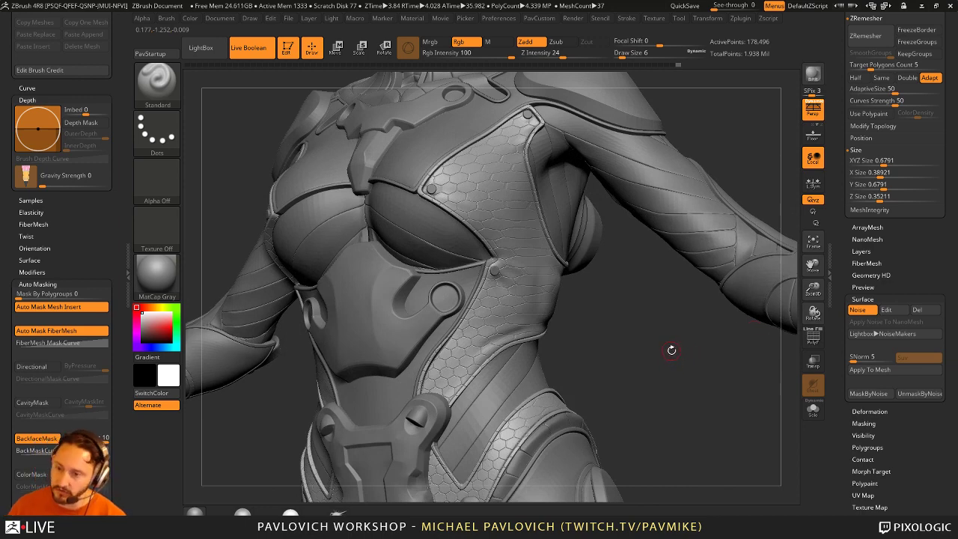
{"action": "mouse_move", "coordinate": [638, 315]}
{"action": "left_mouse_down"}
{"action": "mouse_move", "coordinate": [778, 347]}
{"action": "mouse_move", "coordinate": [624, 313]}
{"action": "mouse_move", "coordinate": [629, 321]}
{"action": "left_mouse_up"}
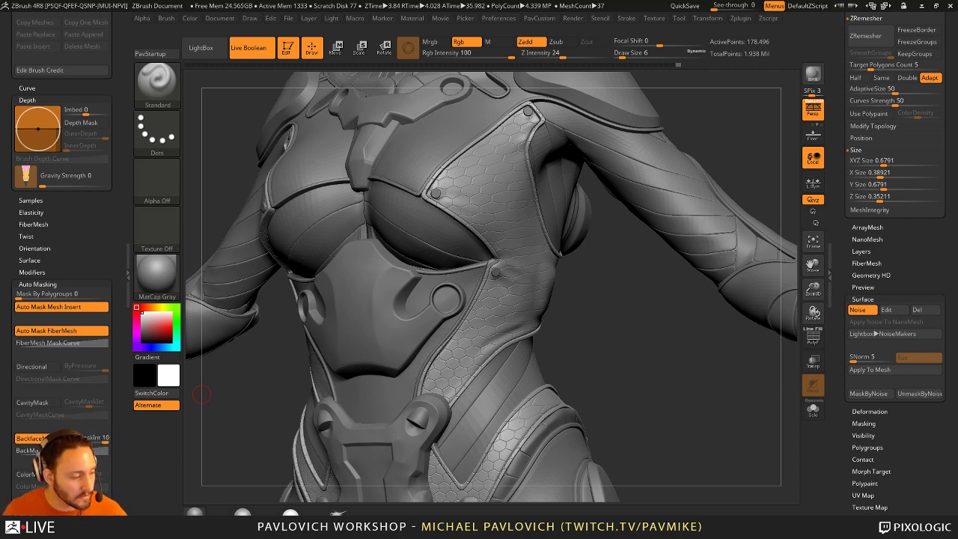
{"action": "mouse_move", "coordinate": [641, 326]}
{"action": "left_mouse_down"}
{"action": "mouse_move", "coordinate": [595, 301]}
{"action": "mouse_move", "coordinate": [626, 333]}
{"action": "left_mouse_up"}
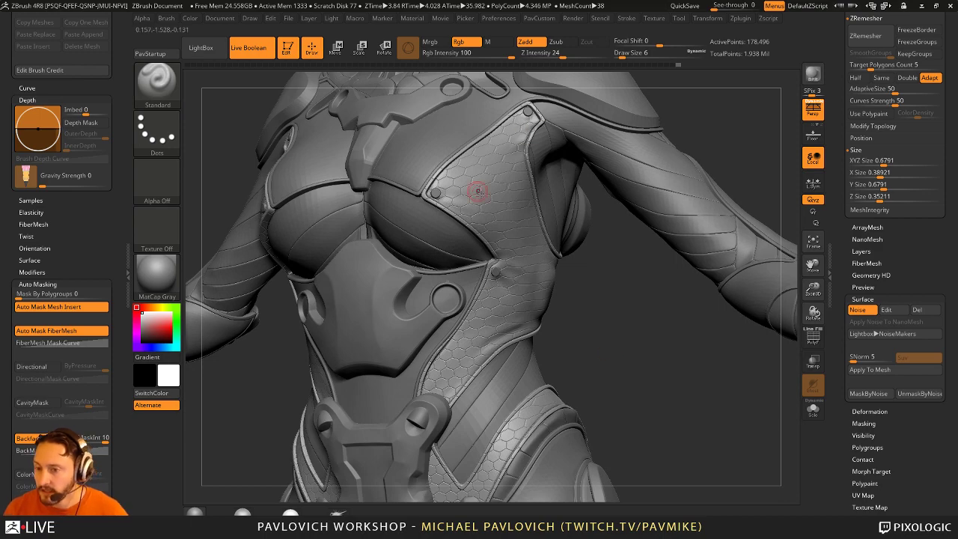
{"action": "key", "text": "f"}
{"action": "left_click_drag", "start_coordinate": [592, 359], "coordinate": [577, 300]}
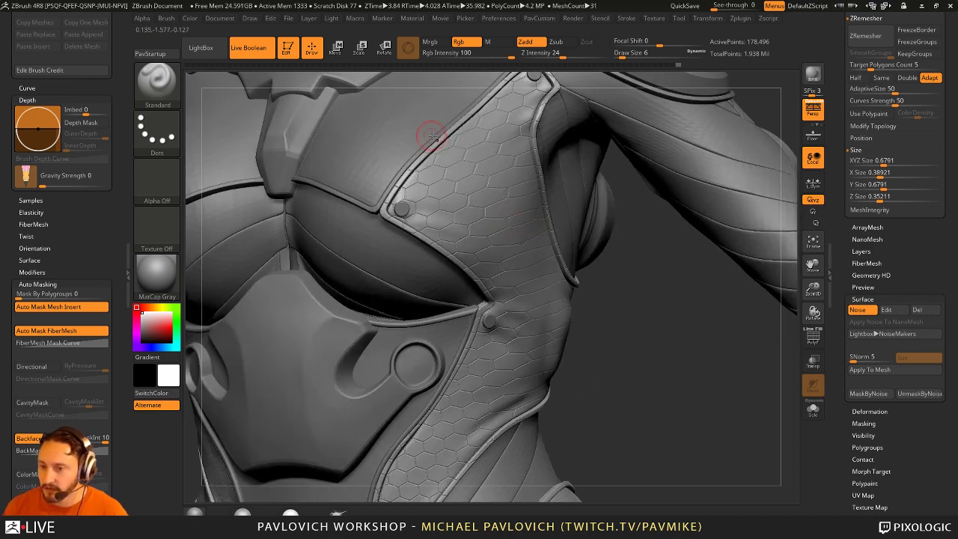
Step: Expand the Masking options, frame the whole figure from the front, and set brush size 14
{"action": "left_click", "coordinate": [397, 183], "text": "ctrl+alt+shift"}
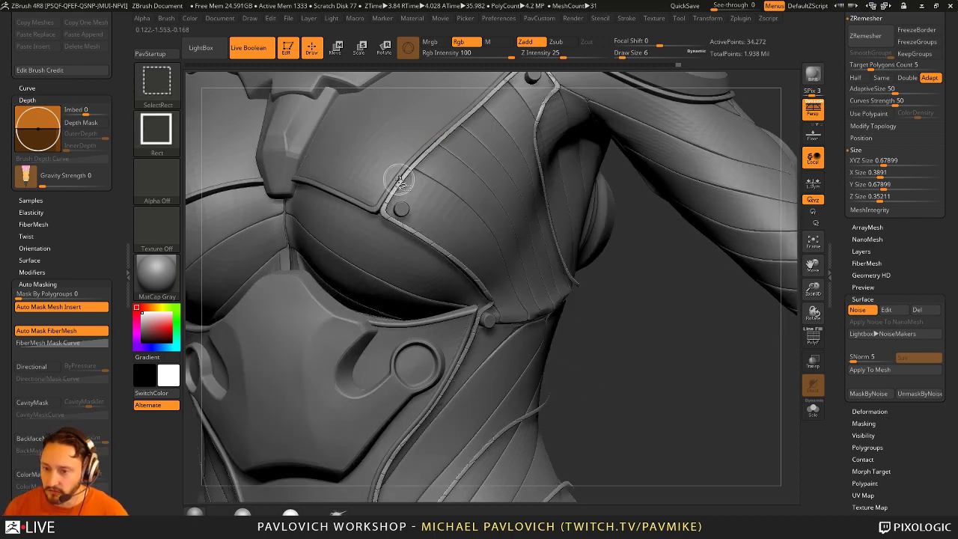
{"action": "left_click", "coordinate": [662, 281], "text": "ctrl+shift"}
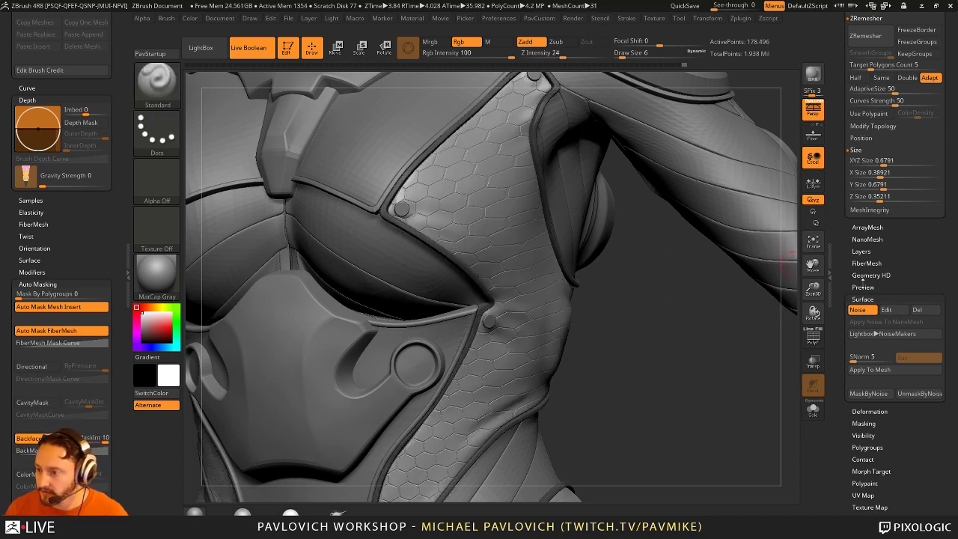
{"action": "left_click", "coordinate": [862, 298]}
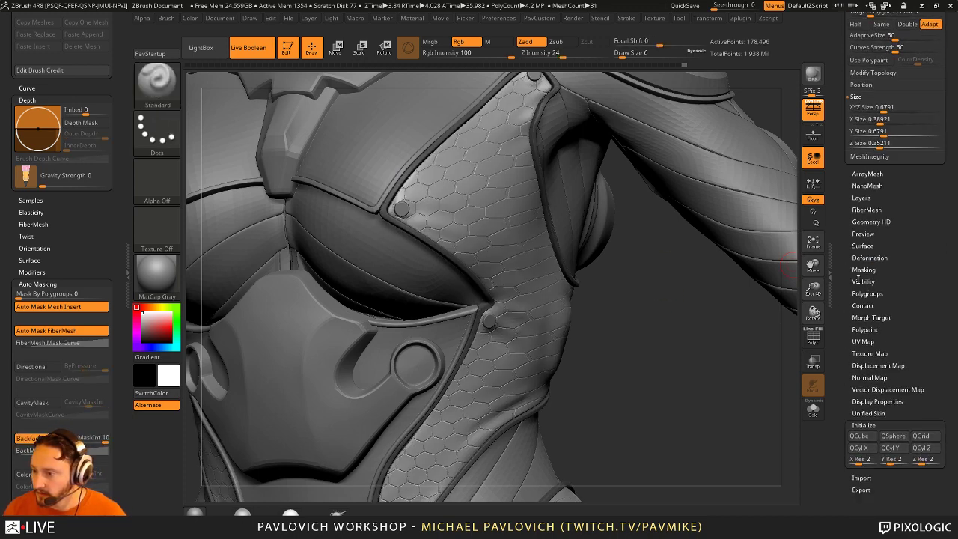
{"action": "left_click", "coordinate": [864, 270]}
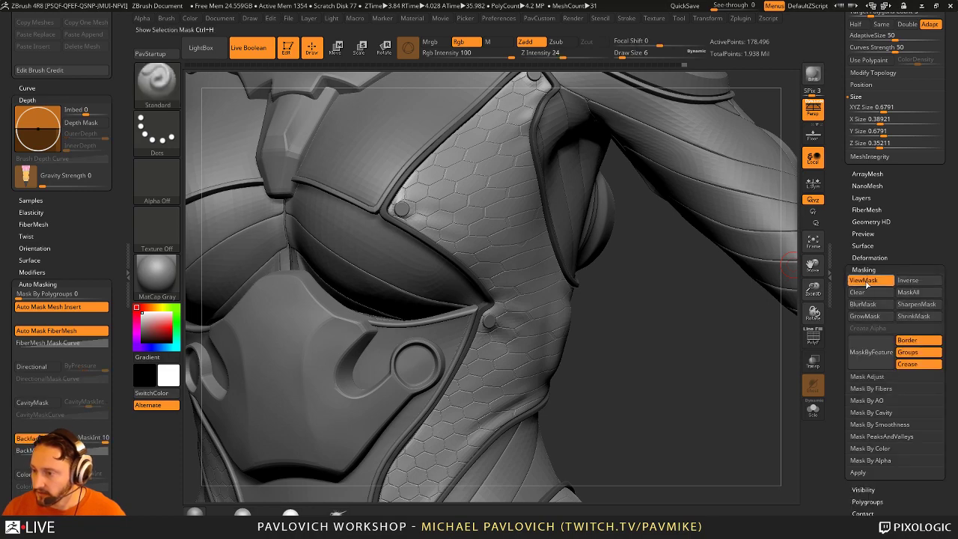
{"action": "mouse_move", "coordinate": [673, 361]}
{"action": "left_mouse_down"}
{"action": "mouse_move", "coordinate": [613, 301]}
{"action": "mouse_move", "coordinate": [585, 338]}
{"action": "mouse_move", "coordinate": [726, 202]}
{"action": "mouse_move", "coordinate": [682, 209]}
{"action": "mouse_move", "coordinate": [586, 341]}
{"action": "mouse_move", "coordinate": [778, 355]}
{"action": "mouse_move", "coordinate": [605, 352]}
{"action": "mouse_move", "coordinate": [644, 292]}
{"action": "left_mouse_up"}
{"action": "key", "text": "s"}
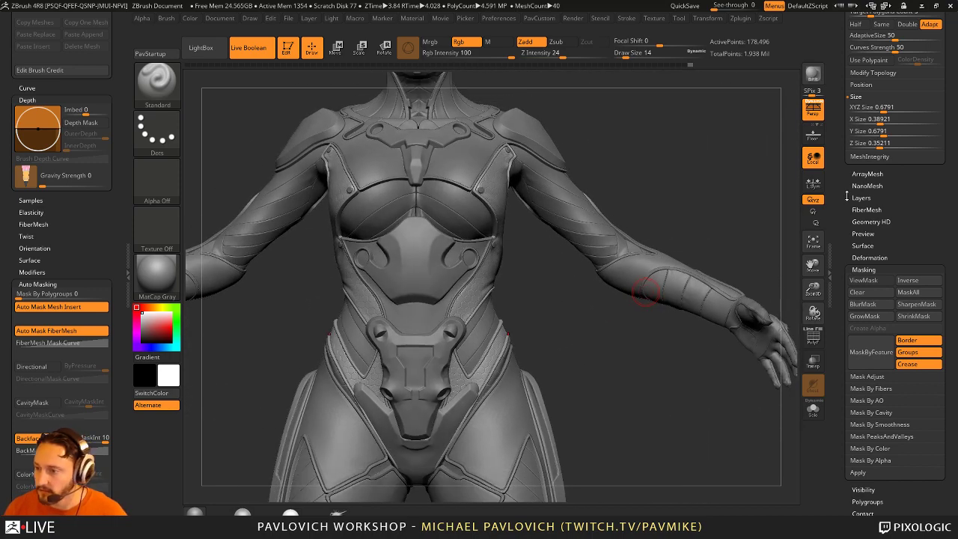
Step: Toggle the surface Noise preview on and off, then orbit and zoom to inspect the hex-textured suit
{"action": "left_click", "coordinate": [864, 245]}
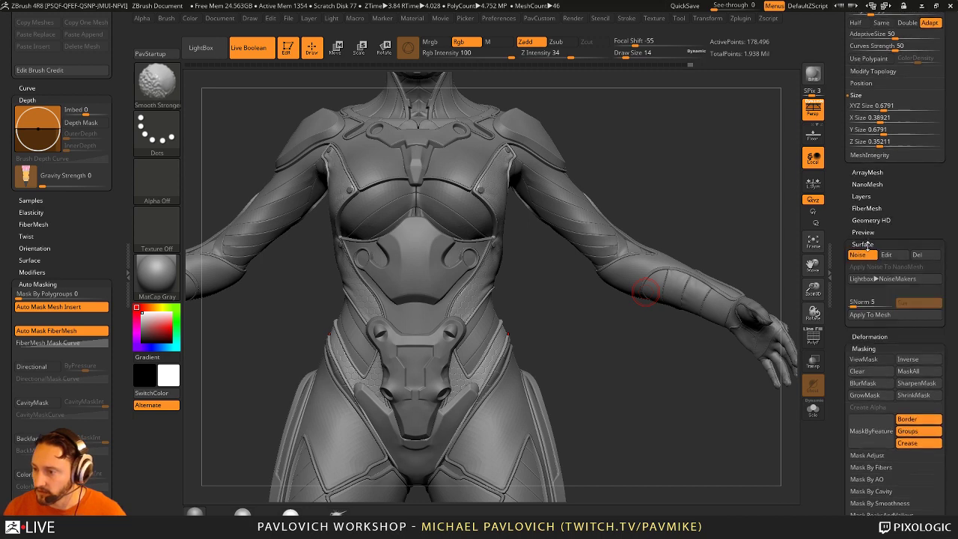
{"action": "left_click", "coordinate": [863, 256]}
{"action": "left_click", "coordinate": [863, 256]}
{"action": "mouse_move", "coordinate": [728, 190]}
{"action": "left_mouse_down"}
{"action": "mouse_move", "coordinate": [709, 196]}
{"action": "mouse_move", "coordinate": [725, 203]}
{"action": "left_mouse_up"}
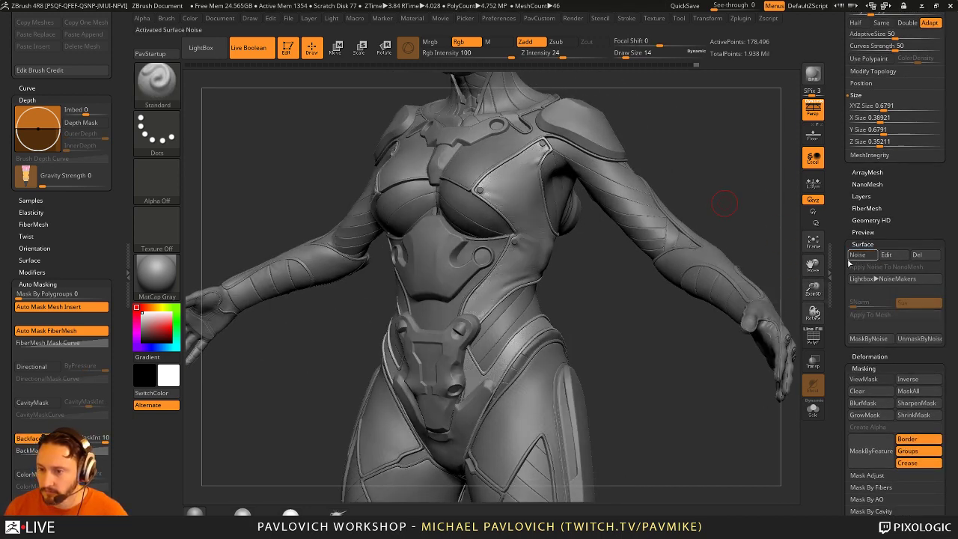
{"action": "key", "text": "ctrl"}
{"action": "mouse_move", "coordinate": [736, 217]}
{"action": "left_mouse_down"}
{"action": "mouse_move", "coordinate": [745, 221]}
{"action": "mouse_move", "coordinate": [733, 198]}
{"action": "left_mouse_up"}
{"action": "scroll", "coordinate": [841, 274], "scroll_direction": "down", "scroll_amount": 2}
{"action": "scroll", "coordinate": [841, 274], "scroll_direction": "down", "scroll_amount": 1}
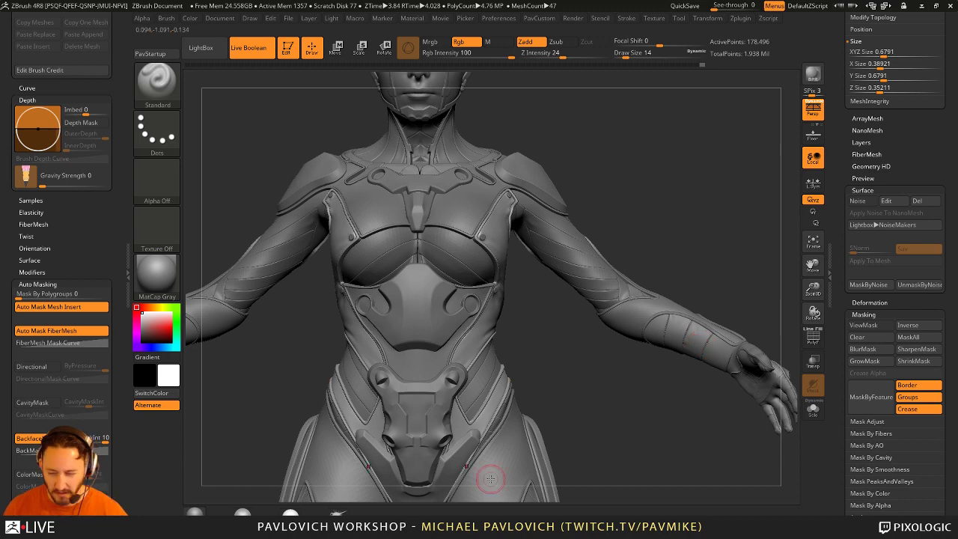
{"action": "left_click_drag", "start_coordinate": [737, 190], "coordinate": [492, 204]}
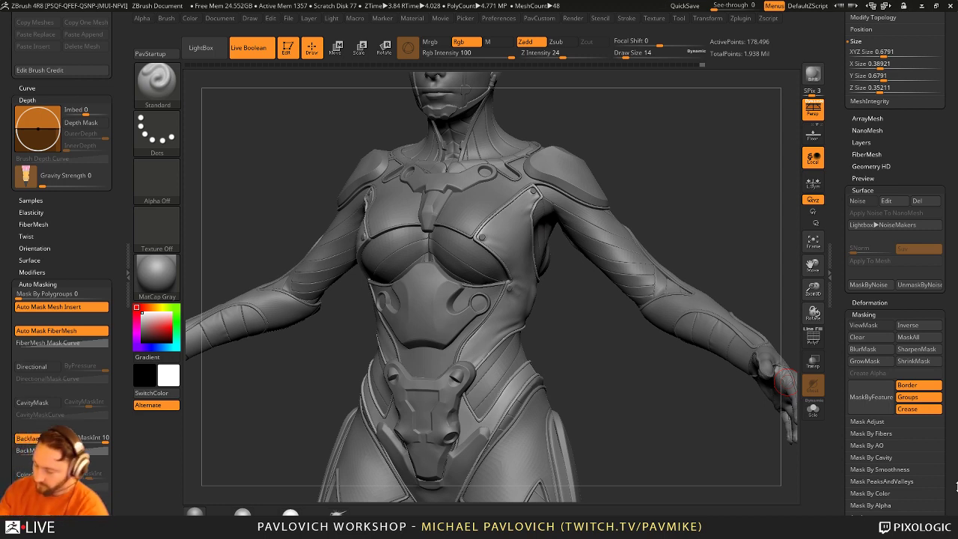
{"action": "scroll", "coordinate": [955, 486], "scroll_direction": "down", "scroll_amount": 1}
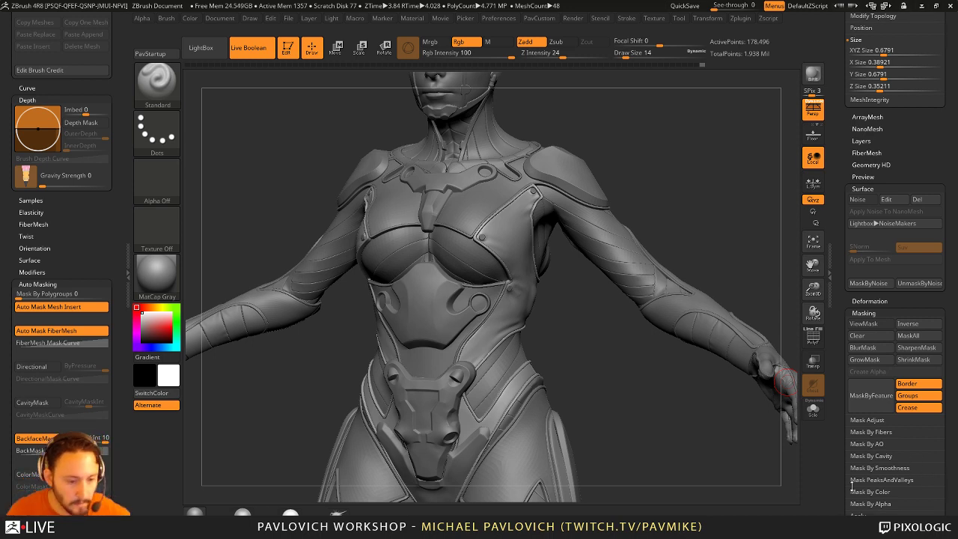
{"action": "key", "text": "space"}
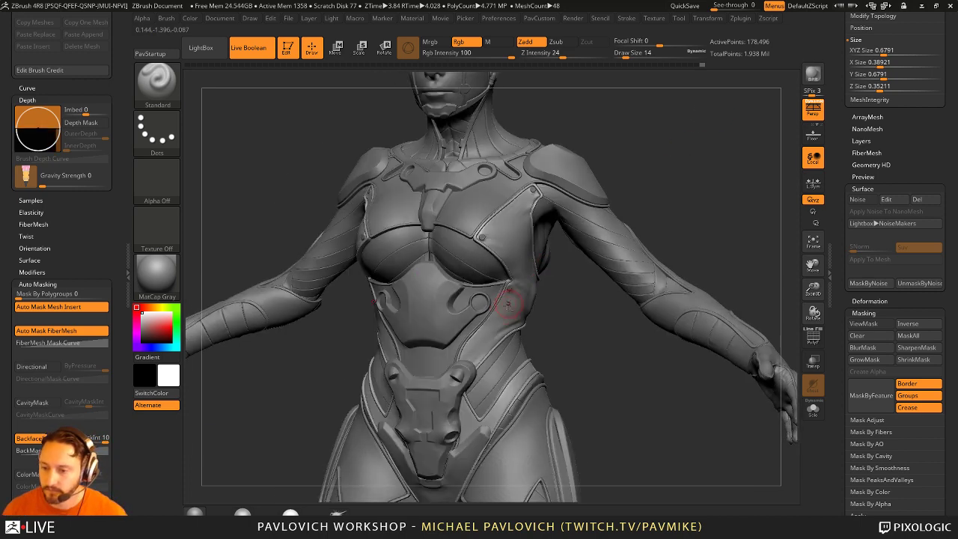
Step: Set the brush draw size to 8 and frame a straight front view of the chest
{"action": "key", "text": "s"}
{"action": "left_click_drag", "start_coordinate": [502, 299], "coordinate": [513, 307]}
{"action": "type", "text": "s8"}
{"action": "key", "text": "Return"}
{"action": "mouse_move", "coordinate": [582, 306]}
{"action": "left_mouse_down", "text": "alt"}
{"action": "mouse_move", "coordinate": [626, 337]}
{"action": "mouse_move", "coordinate": [589, 349]}
{"action": "mouse_move", "coordinate": [434, 295]}
{"action": "left_mouse_up", "text": "alt"}
{"action": "key", "text": "shift"}
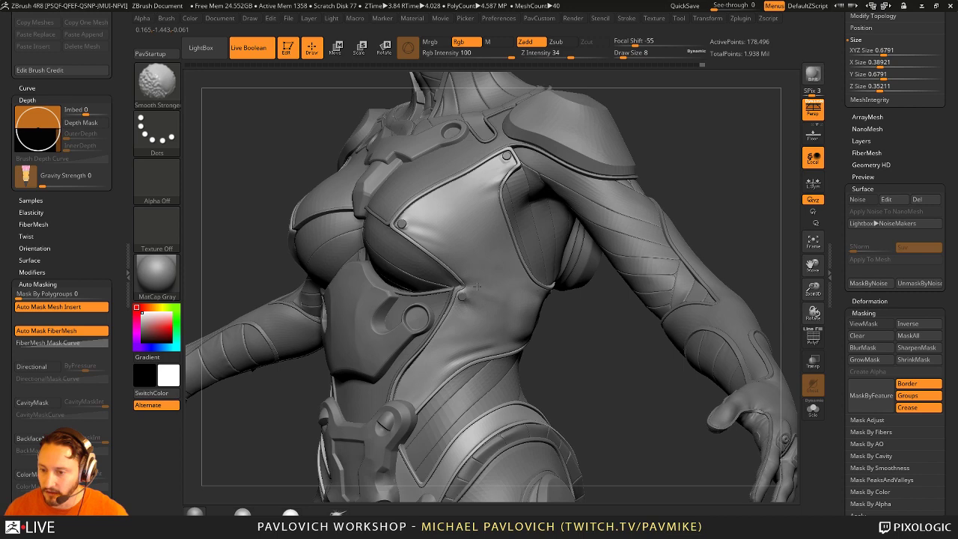
{"action": "left_click_drag", "start_coordinate": [577, 316], "coordinate": [572, 360], "text": "shift"}
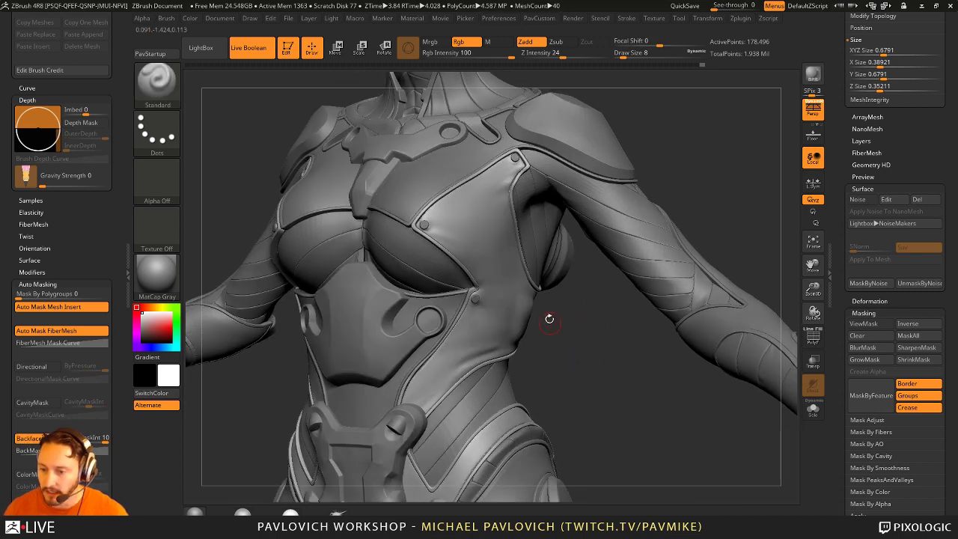
{"action": "left_click_drag", "start_coordinate": [549, 319], "coordinate": [464, 312]}
{"action": "mouse_move", "coordinate": [561, 302]}
{"action": "left_mouse_down", "text": "shift"}
{"action": "mouse_move", "coordinate": [576, 315]}
{"action": "mouse_move", "coordinate": [456, 238]}
{"action": "left_mouse_up", "text": "shift"}
{"action": "key", "text": "s"}
{"action": "key", "text": "s"}
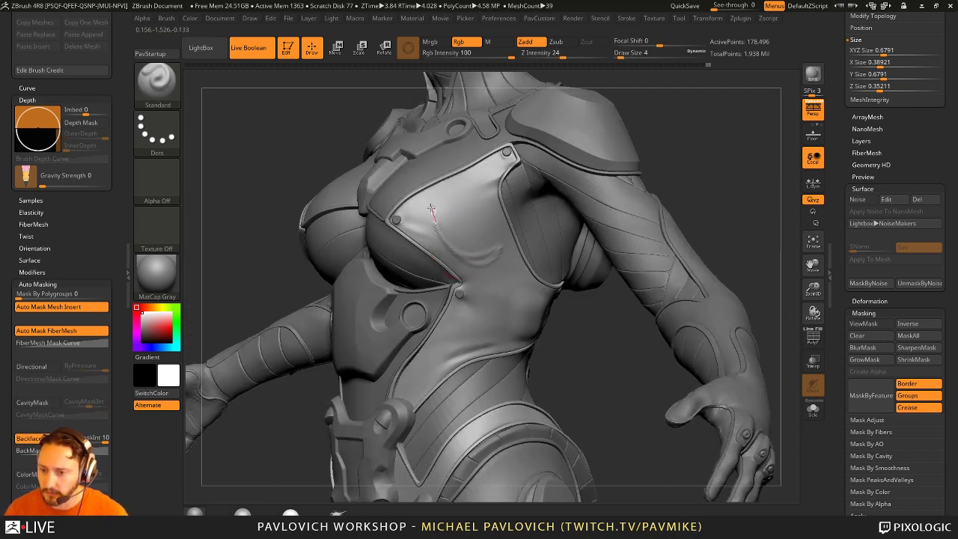
{"action": "left_click", "coordinate": [477, 242]}
{"action": "key", "text": "s"}
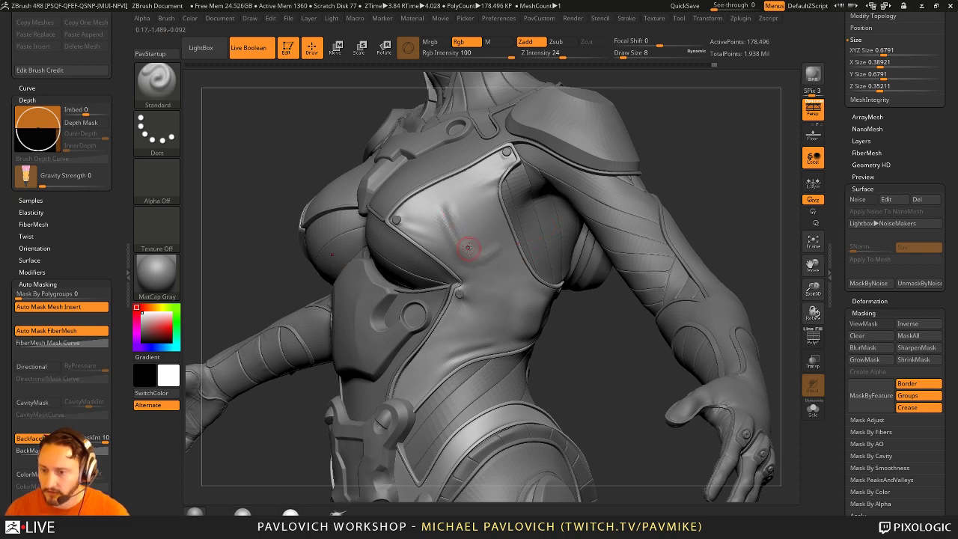
Step: Sculpt small raised bumps on the chest plate below the shoulder, orbiting to check
{"action": "mouse_move", "coordinate": [468, 247]}
{"action": "left_mouse_down"}
{"action": "mouse_move", "coordinate": [517, 253]}
{"action": "mouse_move", "coordinate": [481, 258]}
{"action": "mouse_move", "coordinate": [546, 215]}
{"action": "mouse_move", "coordinate": [467, 228]}
{"action": "left_mouse_up"}
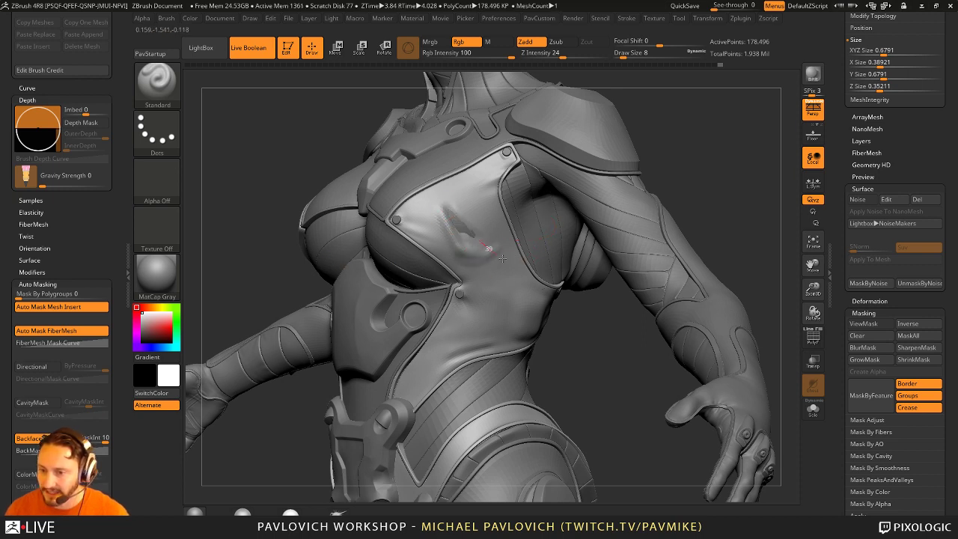
{"action": "mouse_move", "coordinate": [690, 155]}
{"action": "left_mouse_down"}
{"action": "mouse_move", "coordinate": [715, 156]}
{"action": "mouse_move", "coordinate": [674, 168]}
{"action": "left_mouse_up"}
{"action": "key", "text": "ctrl"}
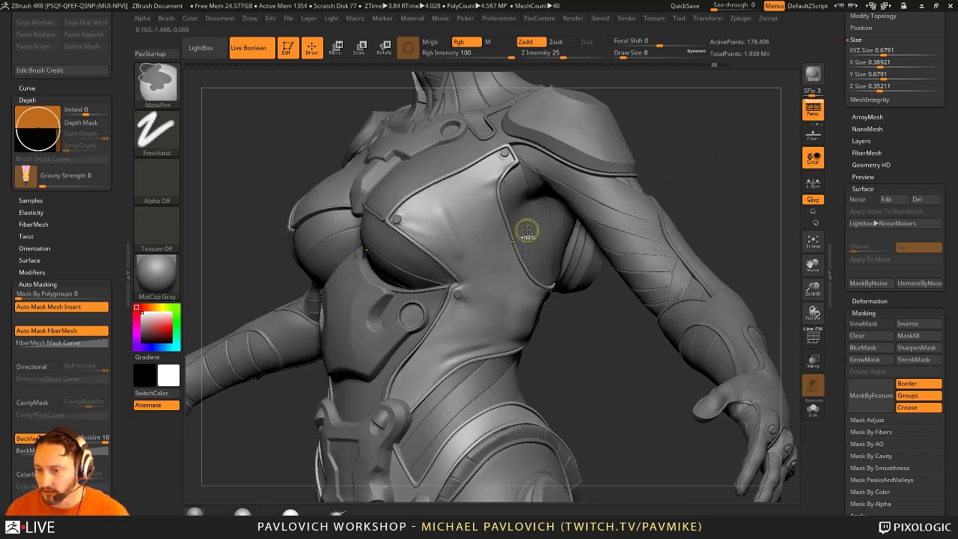
{"action": "mouse_move", "coordinate": [718, 204]}
{"action": "left_mouse_down"}
{"action": "mouse_move", "coordinate": [699, 183]}
{"action": "mouse_move", "coordinate": [706, 168]}
{"action": "mouse_move", "coordinate": [716, 196]}
{"action": "mouse_move", "coordinate": [523, 347]}
{"action": "mouse_move", "coordinate": [570, 294]}
{"action": "mouse_move", "coordinate": [586, 293]}
{"action": "mouse_move", "coordinate": [584, 326]}
{"action": "left_mouse_up"}
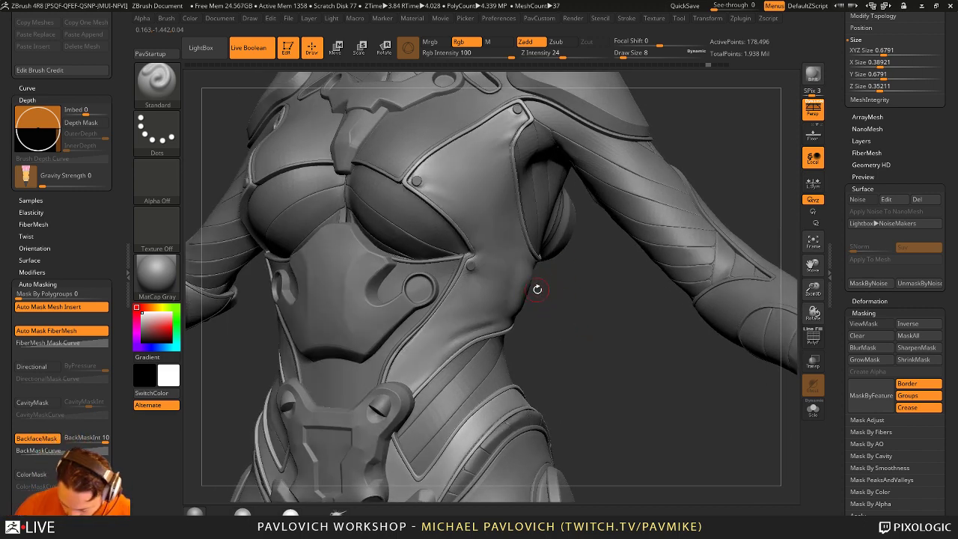
{"action": "mouse_move", "coordinate": [565, 252]}
{"action": "left_mouse_down"}
{"action": "mouse_move", "coordinate": [569, 262]}
{"action": "mouse_move", "coordinate": [476, 315]}
{"action": "left_mouse_up"}
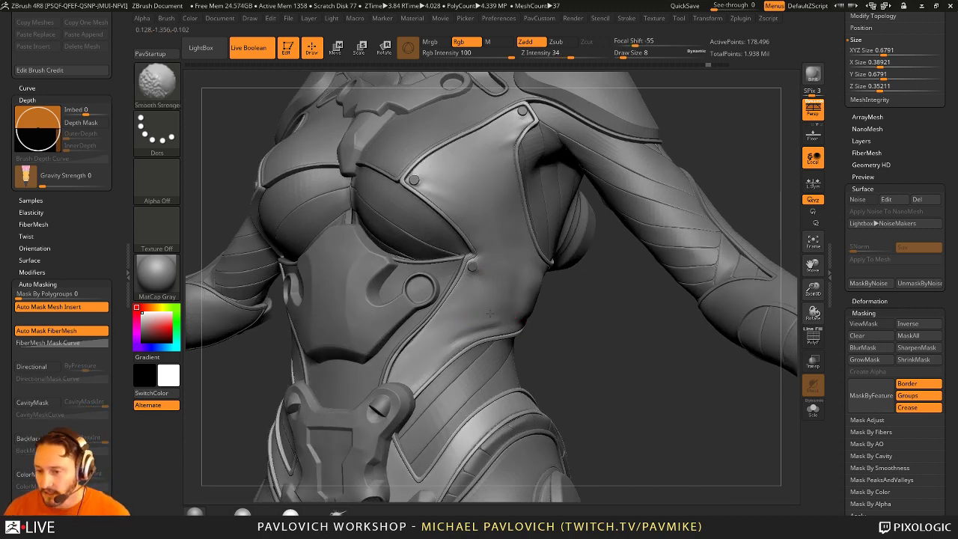
{"action": "mouse_move", "coordinate": [572, 293]}
{"action": "left_mouse_down"}
{"action": "mouse_move", "coordinate": [590, 303]}
{"action": "mouse_move", "coordinate": [509, 317]}
{"action": "mouse_move", "coordinate": [733, 260]}
{"action": "mouse_move", "coordinate": [528, 302]}
{"action": "left_mouse_up"}
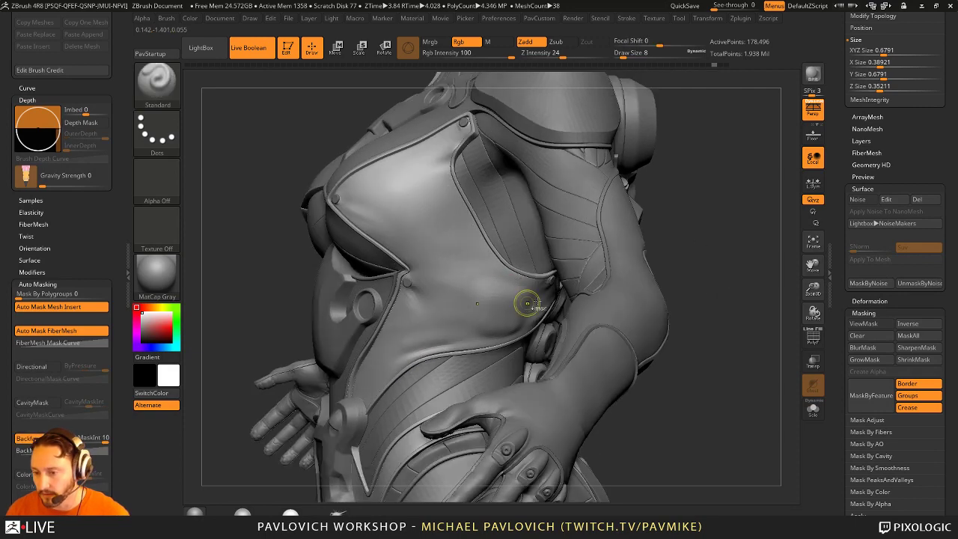
Step: Select the torso meshes, mask and then clear the mask, and turn to a front view
{"action": "left_click", "coordinate": [575, 292], "text": "alt"}
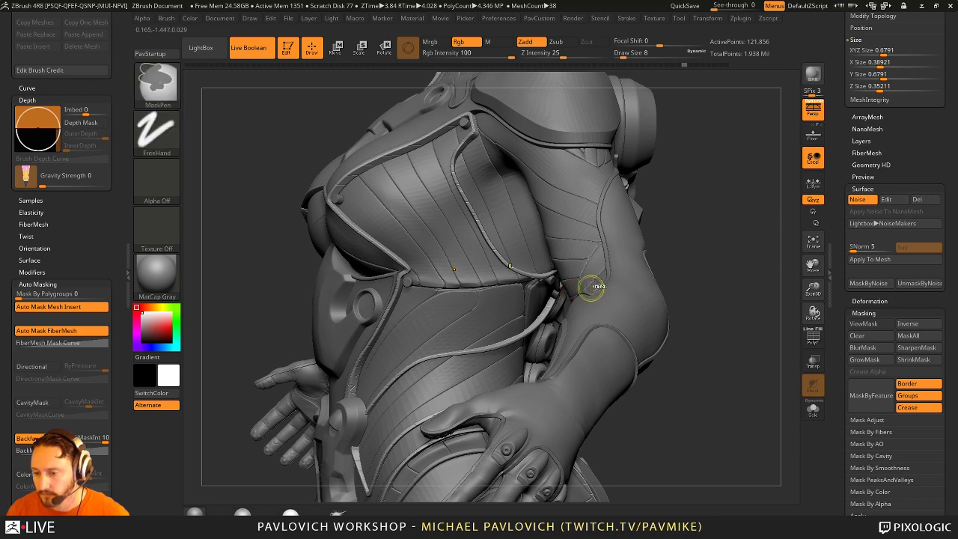
{"action": "left_click", "coordinate": [589, 290], "text": "alt"}
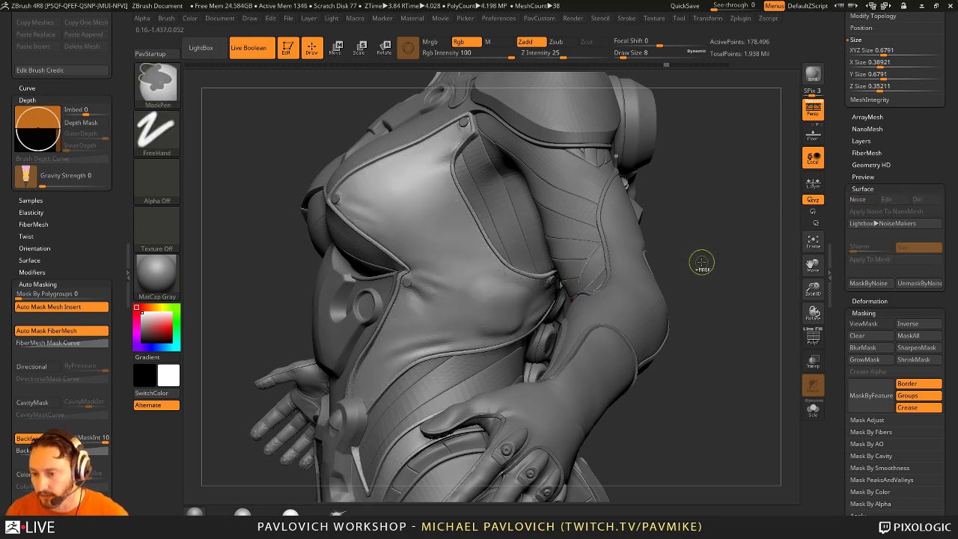
{"action": "left_click", "coordinate": [702, 263], "text": "ctrl"}
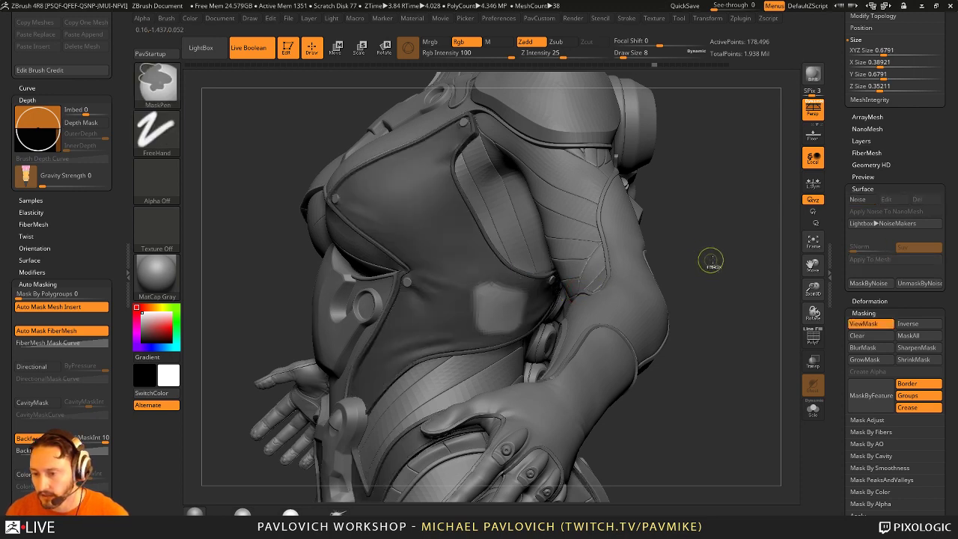
{"action": "left_click", "coordinate": [758, 304]}
{"action": "left_click_drag", "start_coordinate": [758, 303], "coordinate": [401, 337]}
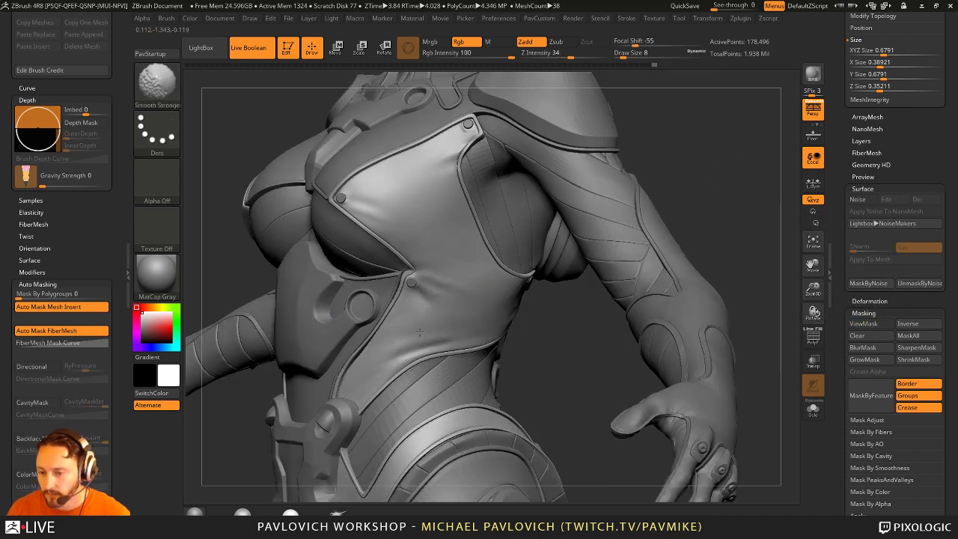
{"action": "mouse_move", "coordinate": [557, 329]}
{"action": "left_mouse_down"}
{"action": "mouse_move", "coordinate": [603, 327]}
{"action": "mouse_move", "coordinate": [581, 280]}
{"action": "left_mouse_up"}
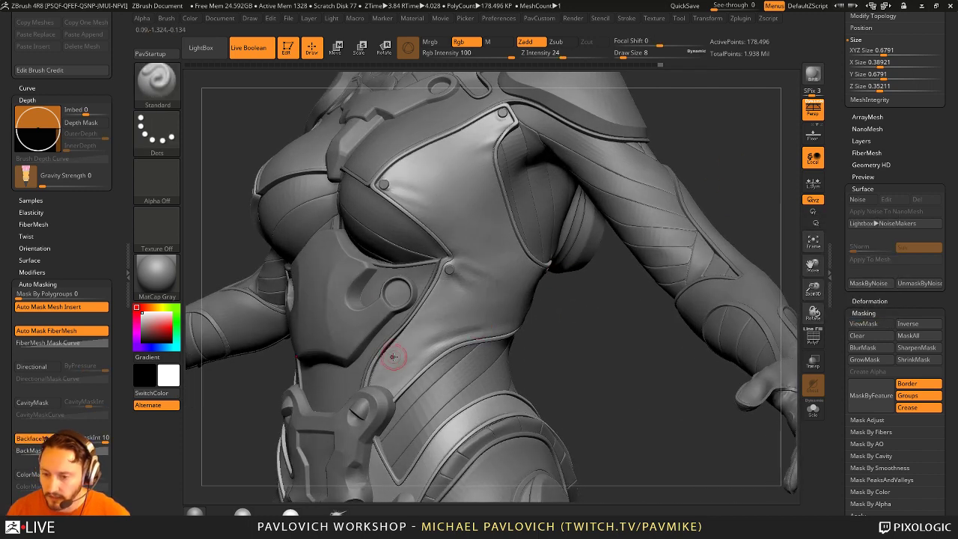
{"action": "left_click_drag", "start_coordinate": [552, 321], "coordinate": [397, 365]}
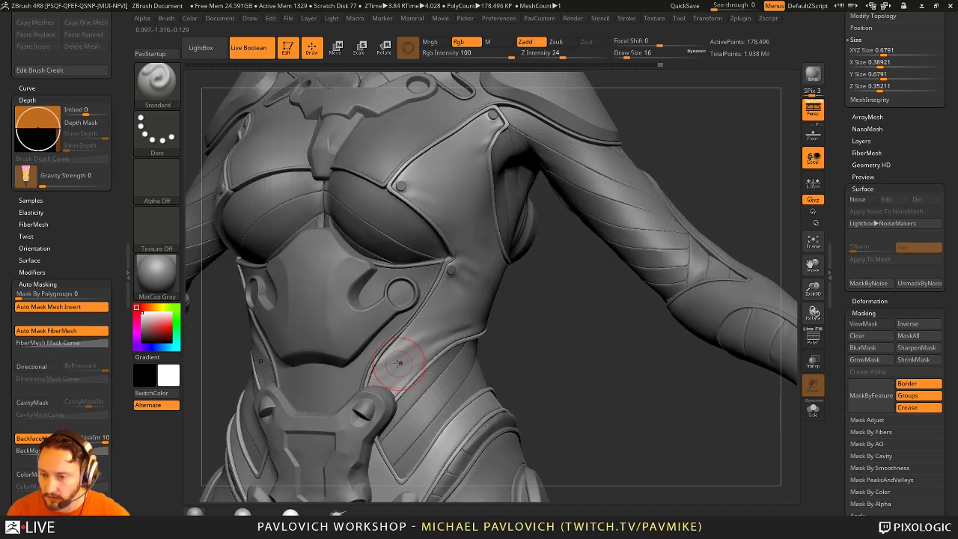
Step: At brush size 6, sculpt and smooth the abdomen and add a crease beside the rivet
{"action": "key", "text": "bracketleft"}
{"action": "key", "text": "bracketleft"}
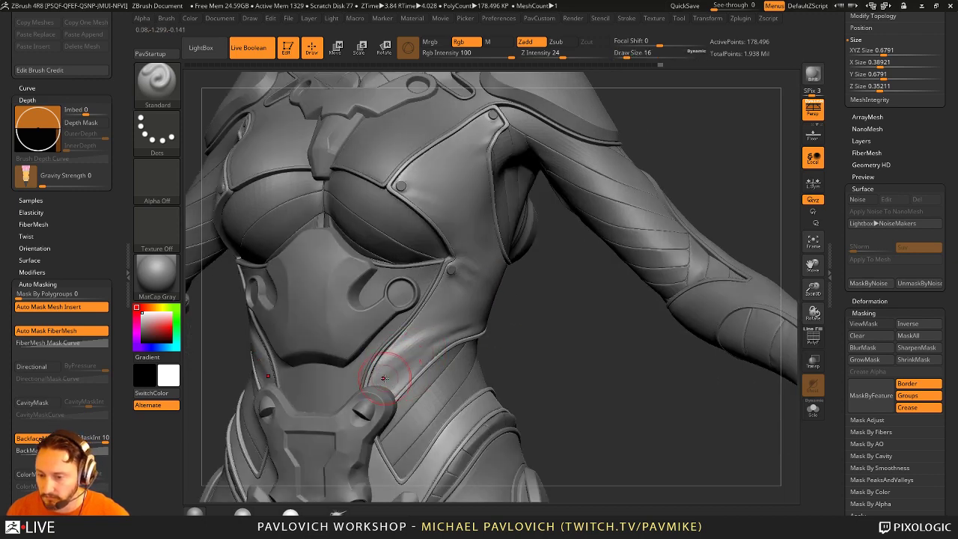
{"action": "left_click_drag", "start_coordinate": [384, 378], "coordinate": [448, 340]}
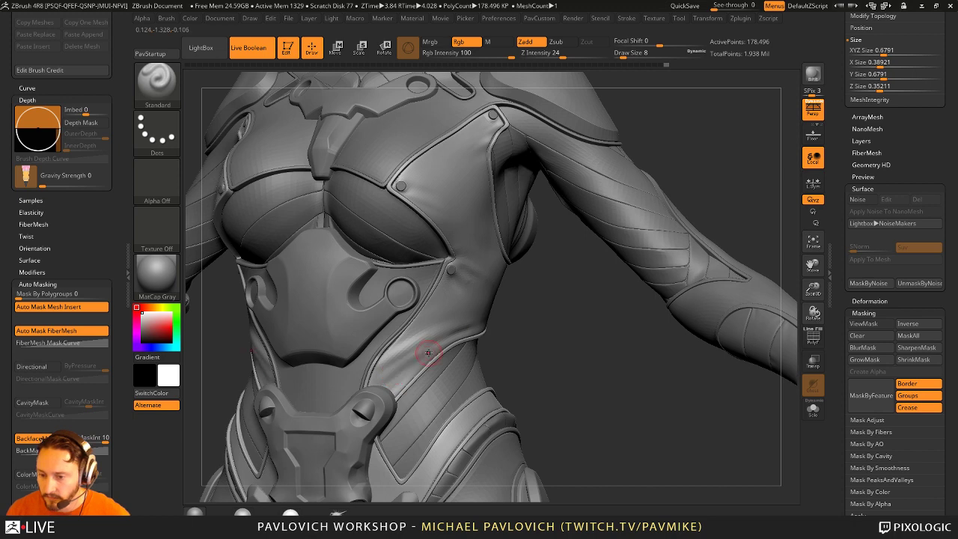
{"action": "key", "text": "shift"}
{"action": "mouse_move", "coordinate": [441, 339]}
{"action": "left_mouse_down", "text": "shift"}
{"action": "mouse_move", "coordinate": [394, 359]}
{"action": "mouse_move", "coordinate": [337, 348]}
{"action": "left_mouse_up", "text": "shift"}
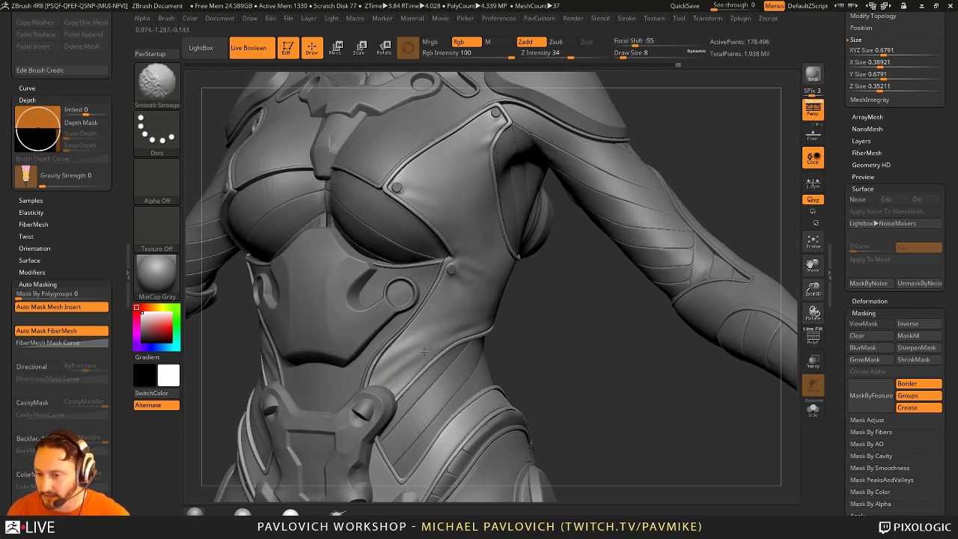
{"action": "mouse_move", "coordinate": [423, 351]}
{"action": "left_mouse_down", "text": "shift"}
{"action": "mouse_move", "coordinate": [384, 391]}
{"action": "mouse_move", "coordinate": [461, 327]}
{"action": "mouse_move", "coordinate": [388, 389]}
{"action": "mouse_move", "coordinate": [394, 365]}
{"action": "mouse_move", "coordinate": [544, 301]}
{"action": "mouse_move", "coordinate": [380, 361]}
{"action": "left_mouse_up", "text": "shift"}
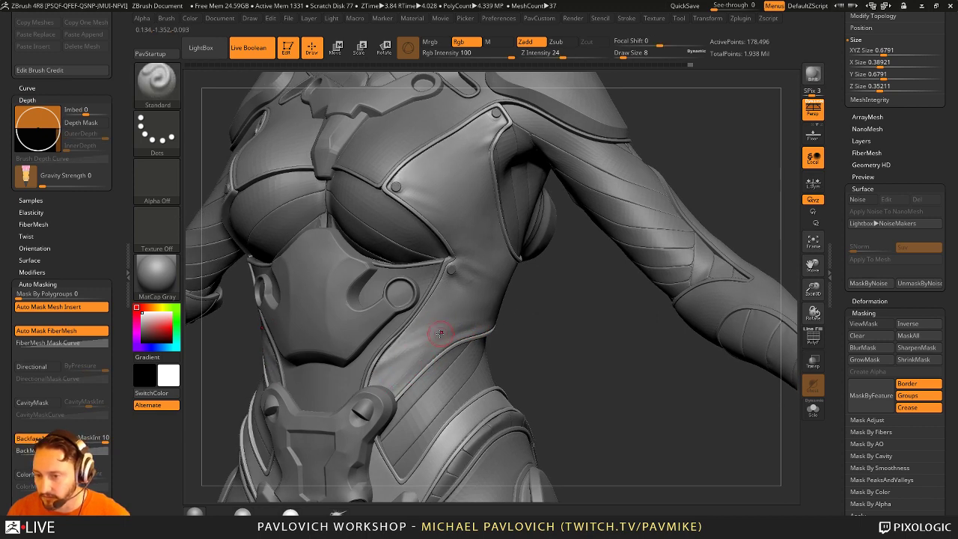
{"action": "key", "text": "shift"}
{"action": "mouse_move", "coordinate": [467, 325]}
{"action": "left_mouse_down", "text": "shift"}
{"action": "mouse_move", "coordinate": [479, 315]}
{"action": "mouse_move", "coordinate": [435, 326]}
{"action": "left_mouse_up", "text": "shift"}
{"action": "key", "text": "shift"}
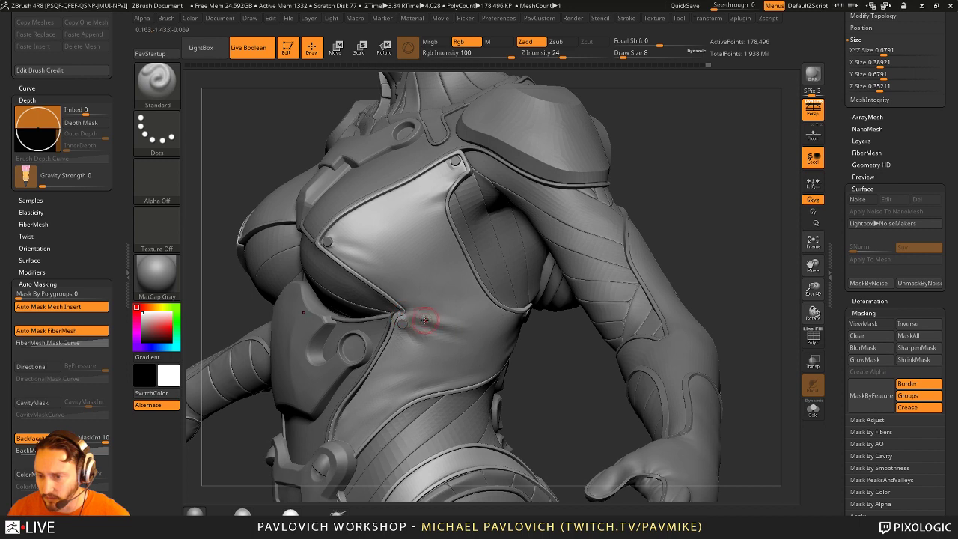
{"action": "key", "text": "shift"}
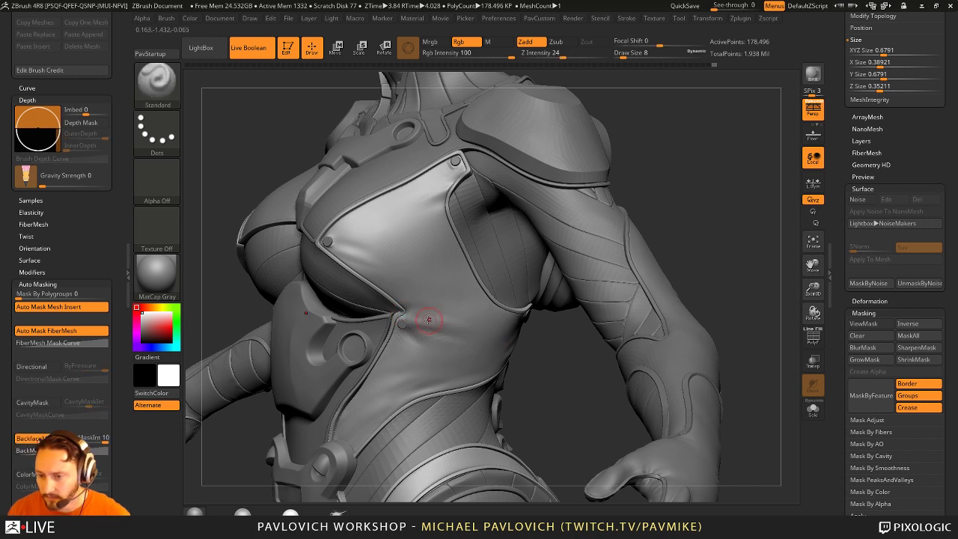
{"action": "left_click_drag", "start_coordinate": [454, 318], "coordinate": [484, 319]}
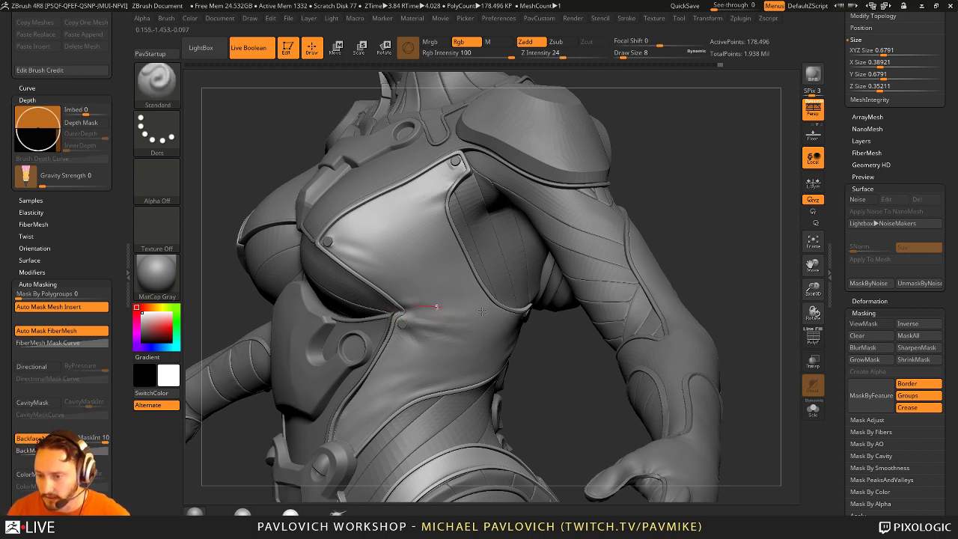
{"action": "key", "text": "shift"}
Step: Sculpt a short stroke on the chest and zoom in close on the chest armour
{"action": "mouse_move", "coordinate": [550, 331]}
{"action": "left_mouse_down"}
{"action": "mouse_move", "coordinate": [463, 344]}
{"action": "mouse_move", "coordinate": [561, 404]}
{"action": "mouse_move", "coordinate": [469, 341]}
{"action": "mouse_move", "coordinate": [481, 299]}
{"action": "left_mouse_up"}
{"action": "mouse_move", "coordinate": [673, 239]}
{"action": "left_mouse_down"}
{"action": "mouse_move", "coordinate": [663, 197]}
{"action": "mouse_move", "coordinate": [502, 289]}
{"action": "left_mouse_up"}
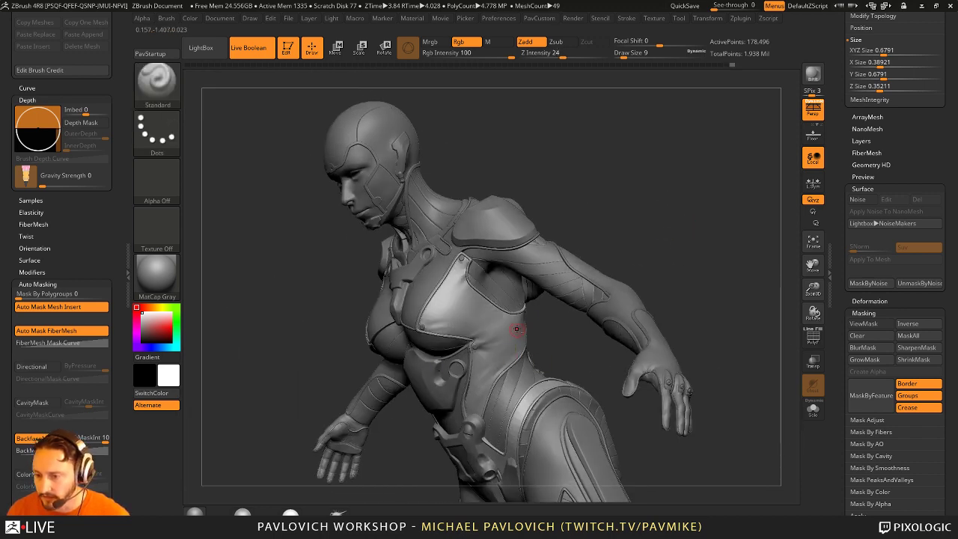
{"action": "key", "text": "ctrl"}
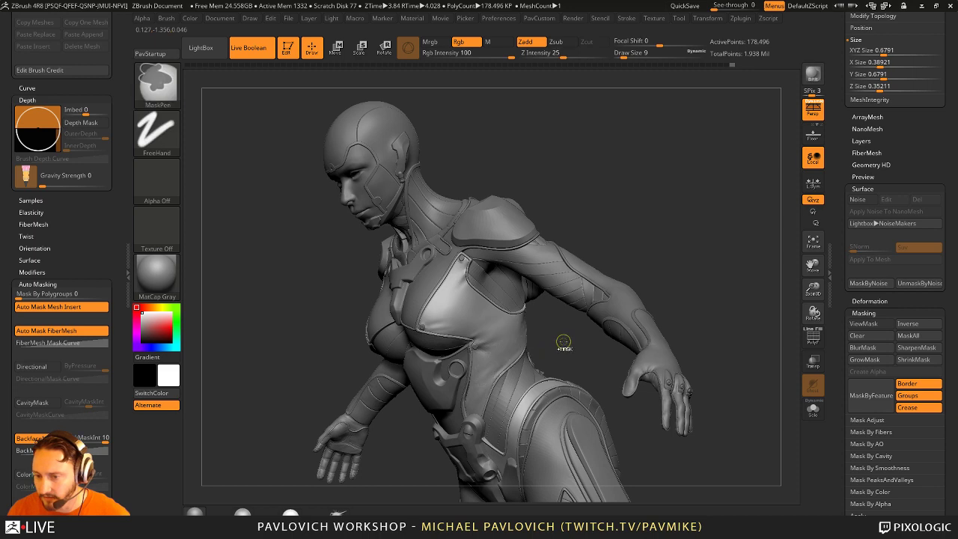
{"action": "mouse_move", "coordinate": [562, 342]}
{"action": "left_mouse_down", "text": "alt"}
{"action": "mouse_move", "coordinate": [432, 280]}
{"action": "mouse_move", "coordinate": [432, 263]}
{"action": "left_mouse_up", "text": "alt"}
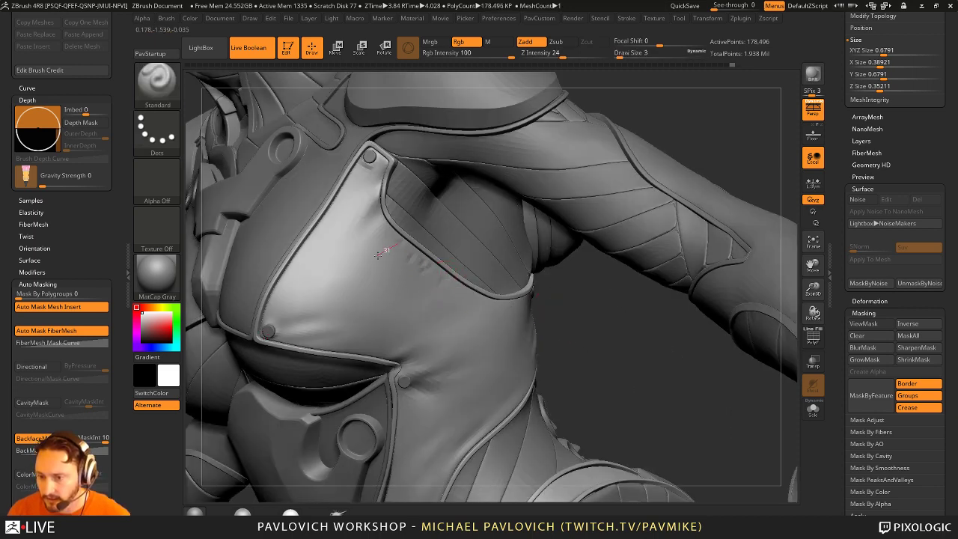
{"action": "key", "text": "ctrl"}
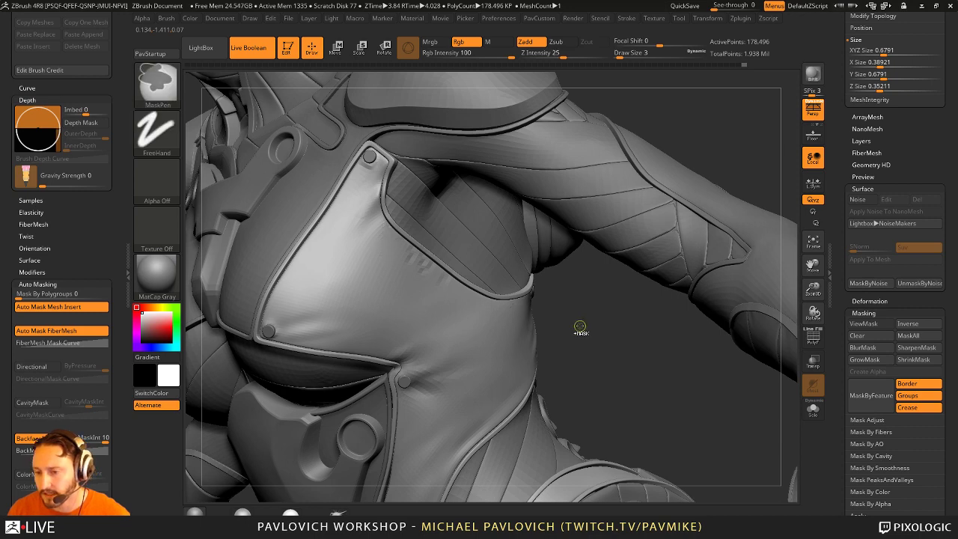
Step: Divide the armour to SDiv 5 and smooth the chest plate around the shoulder bolt
{"action": "left_click_drag", "start_coordinate": [588, 327], "coordinate": [674, 307]}
{"action": "scroll", "coordinate": [851, 255], "scroll_direction": "up", "scroll_amount": 5}
{"action": "scroll", "coordinate": [850, 255], "scroll_direction": "up", "scroll_amount": 5}
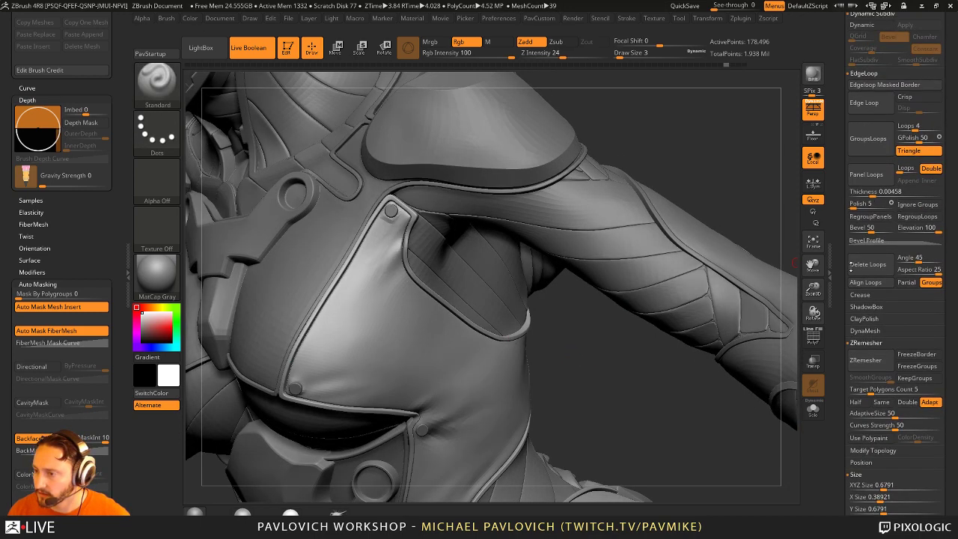
{"action": "scroll", "coordinate": [839, 235], "scroll_direction": "up", "scroll_amount": 3}
{"action": "scroll", "coordinate": [839, 234], "scroll_direction": "up", "scroll_amount": 3}
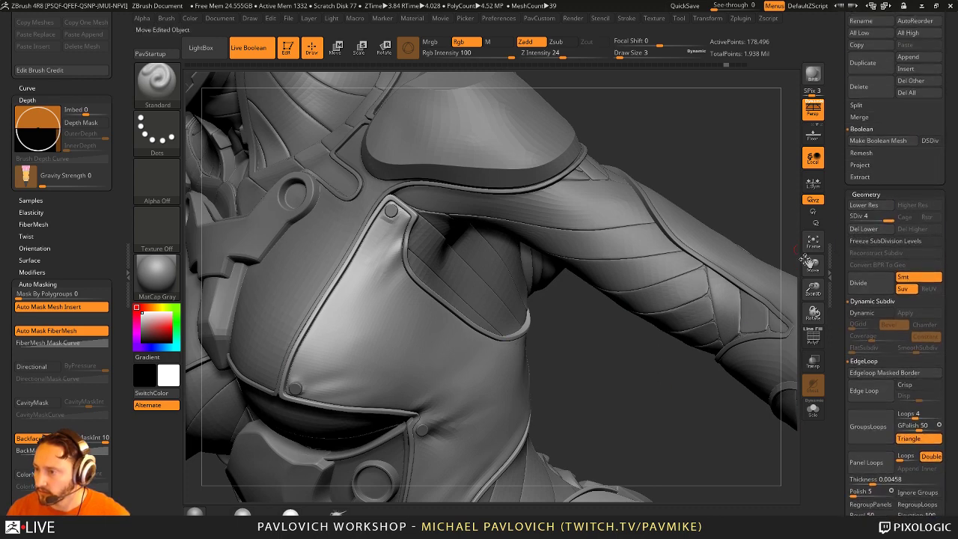
{"action": "key", "text": "ctrl+d"}
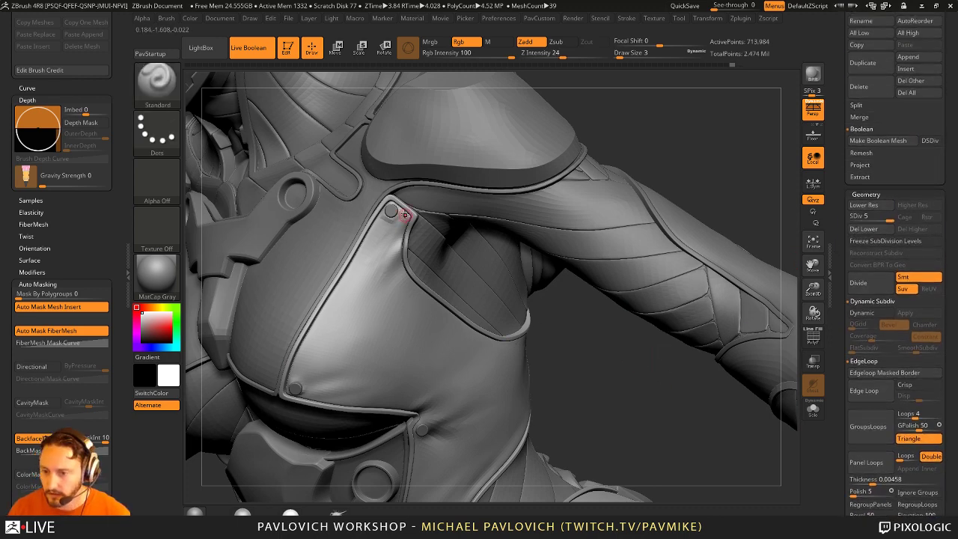
{"action": "key", "text": "shift"}
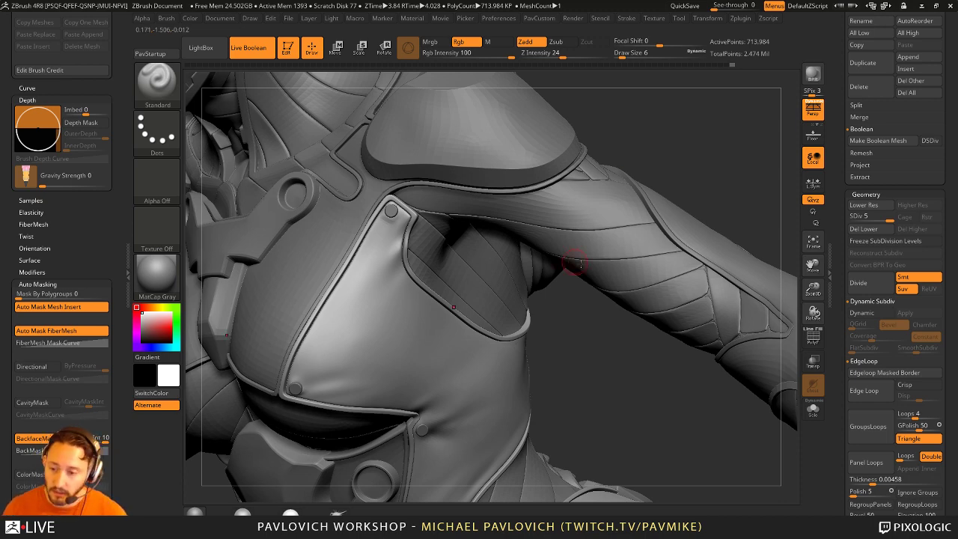
{"action": "left_click_drag", "start_coordinate": [575, 264], "coordinate": [384, 272]}
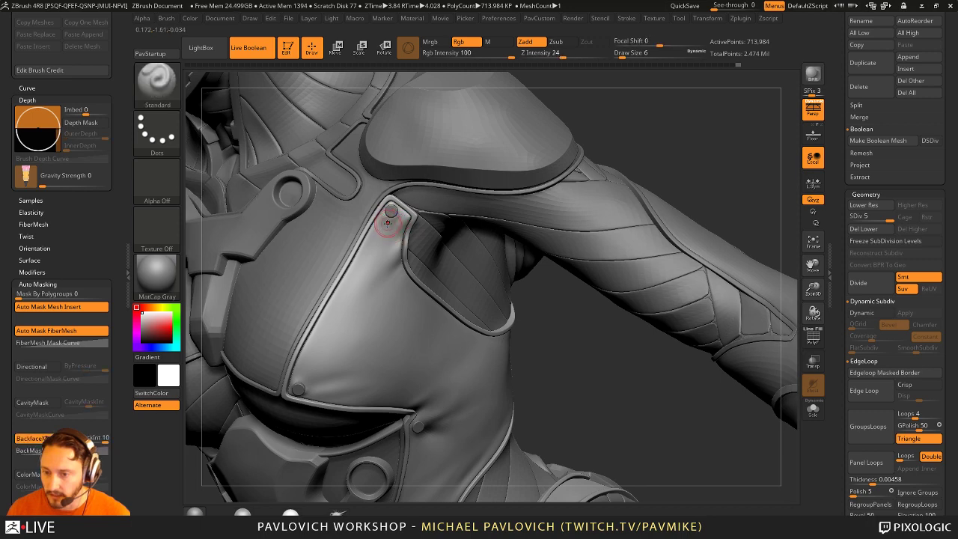
{"action": "right_click_drag", "start_coordinate": [396, 254], "coordinate": [408, 271]}
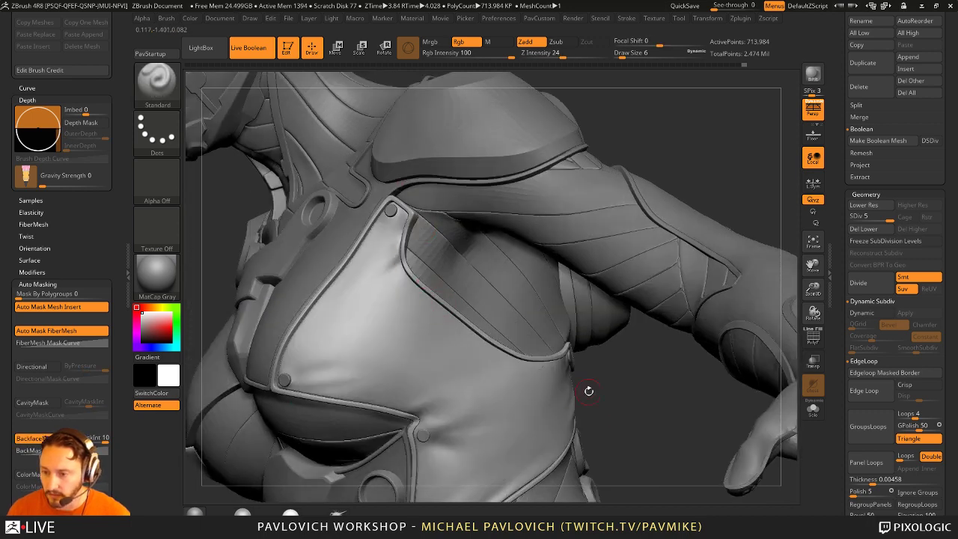
{"action": "right_click_drag", "start_coordinate": [600, 385], "coordinate": [621, 391]}
Step: Set draw size 22, try the Move brush, return to Standard, and turn to the upper body
{"action": "type", "text": "s"}
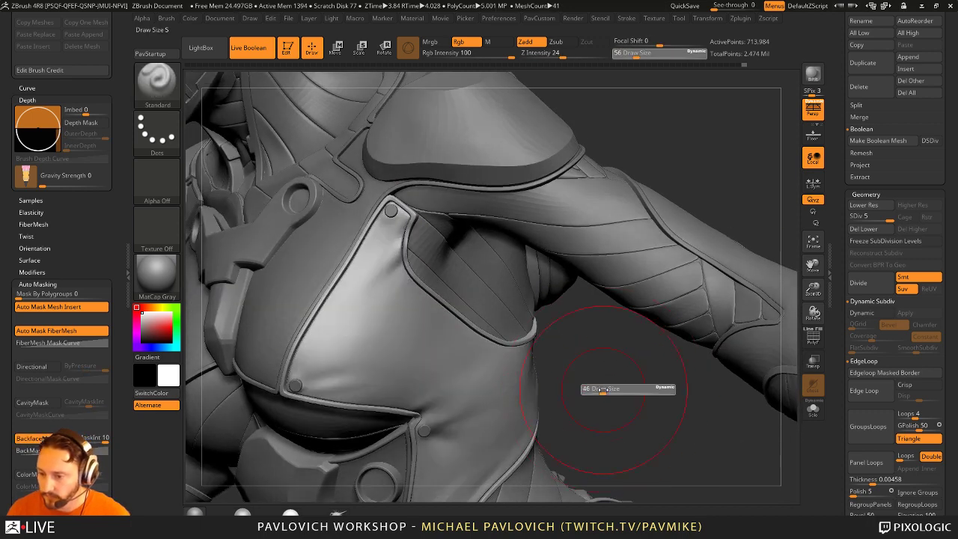
{"action": "type", "text": "22"}
{"action": "key", "text": "Return"}
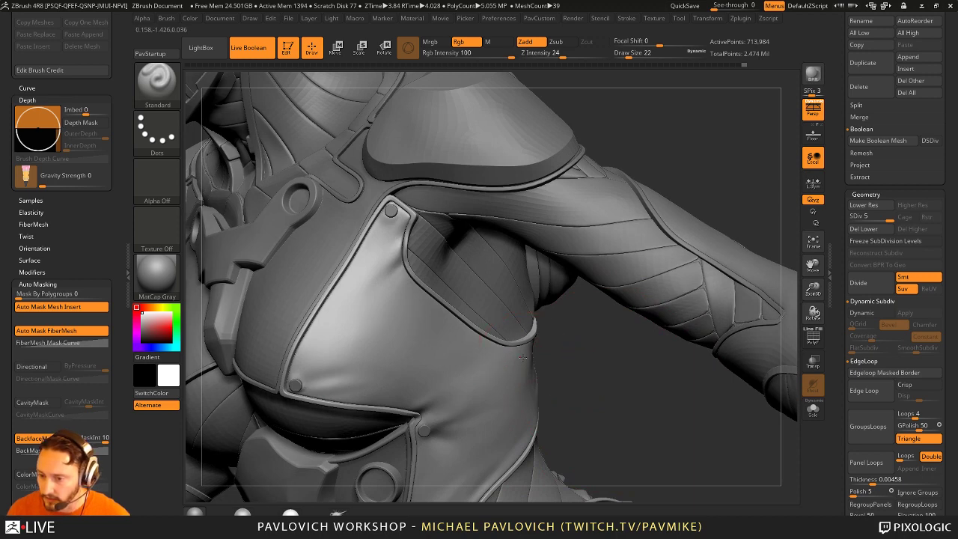
{"action": "key", "text": "b"}
{"action": "key", "text": "m"}
{"action": "key", "text": "v"}
{"action": "key", "text": "b"}
{"action": "key", "text": "s"}
{"action": "key", "text": "t"}
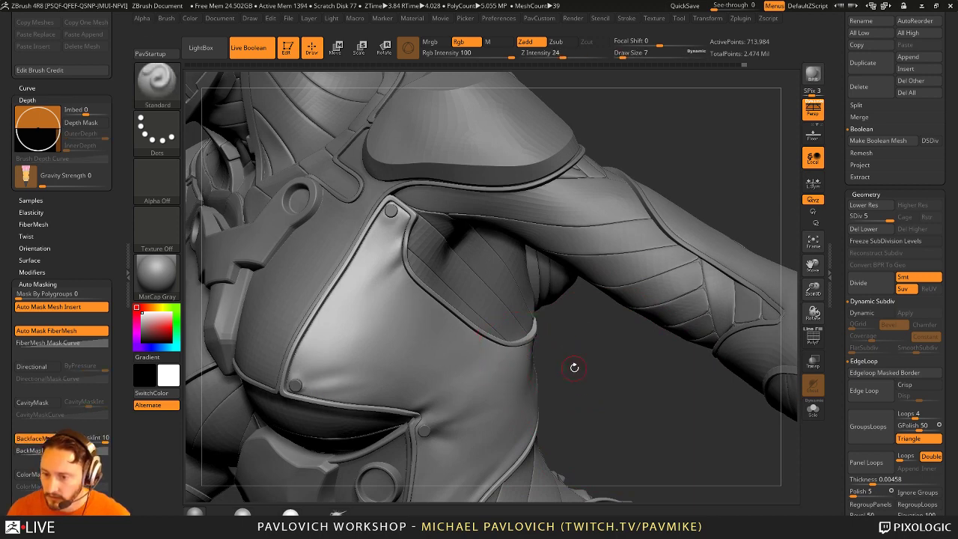
{"action": "mouse_move", "coordinate": [573, 367]}
{"action": "right_mouse_down"}
{"action": "mouse_move", "coordinate": [640, 213]}
{"action": "mouse_move", "coordinate": [670, 227]}
{"action": "mouse_move", "coordinate": [680, 269]}
{"action": "mouse_move", "coordinate": [657, 234]}
{"action": "mouse_move", "coordinate": [618, 236]}
{"action": "mouse_move", "coordinate": [688, 194]}
{"action": "mouse_move", "coordinate": [692, 214]}
{"action": "mouse_move", "coordinate": [712, 207]}
{"action": "mouse_move", "coordinate": [719, 187]}
{"action": "mouse_move", "coordinate": [673, 239]}
{"action": "mouse_move", "coordinate": [552, 342]}
{"action": "mouse_move", "coordinate": [503, 330]}
{"action": "right_mouse_up"}
{"action": "key", "text": "shift"}
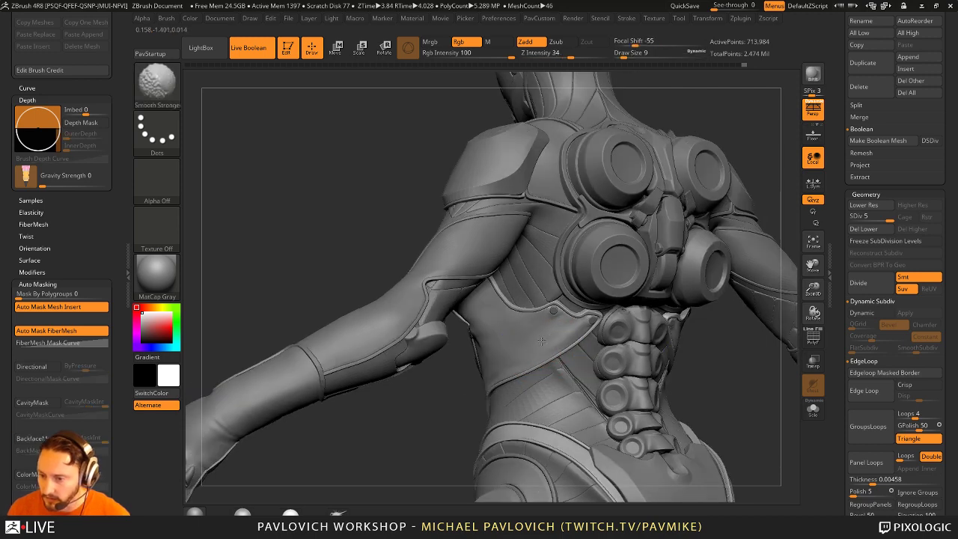
Step: Isolate the shoulder armour with Solo and smooth its crease at a smaller brush size
{"action": "key", "text": "shift"}
{"action": "right_click_drag", "start_coordinate": [440, 399], "coordinate": [544, 321], "text": "alt"}
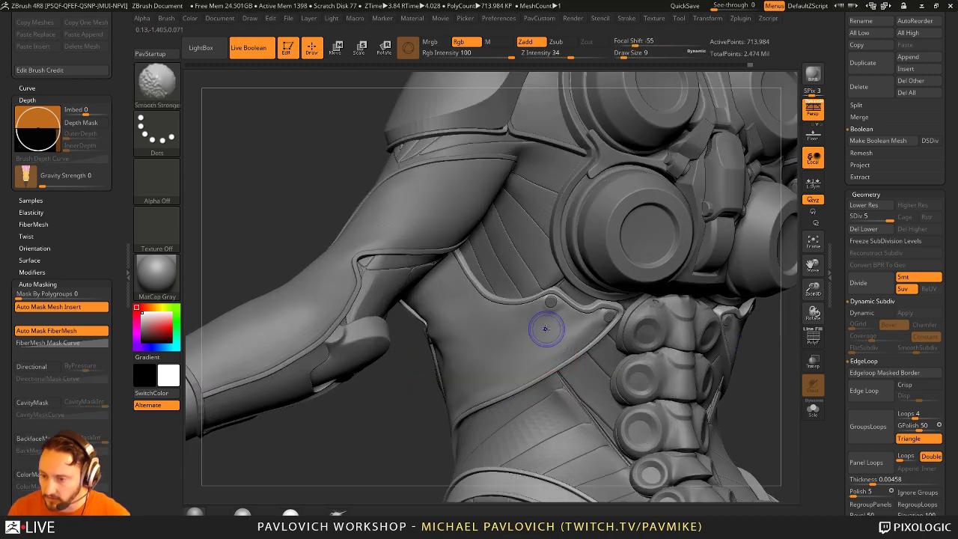
{"action": "left_click", "coordinate": [813, 409]}
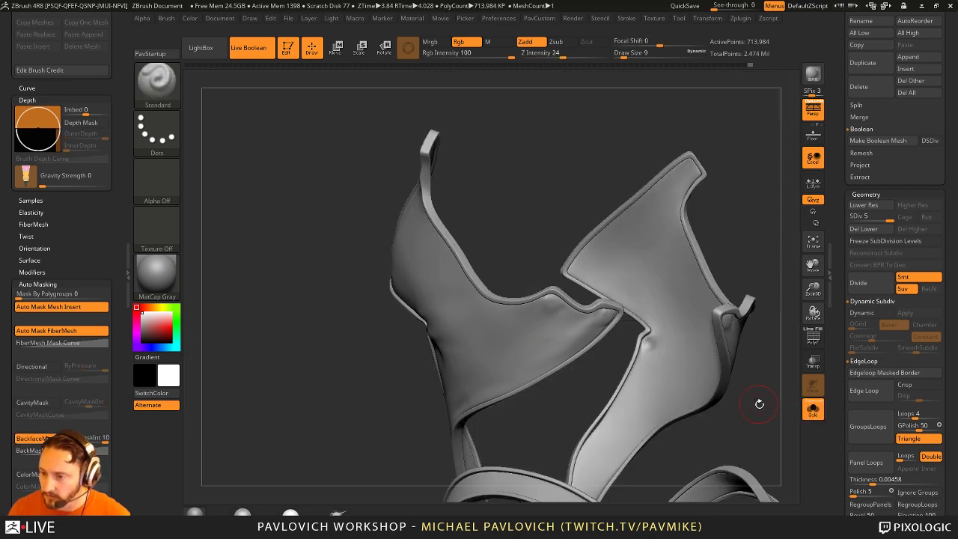
{"action": "right_click_drag", "start_coordinate": [759, 403], "coordinate": [543, 308]}
{"action": "key", "text": "bracketleft"}
{"action": "key", "text": "bracketleft"}
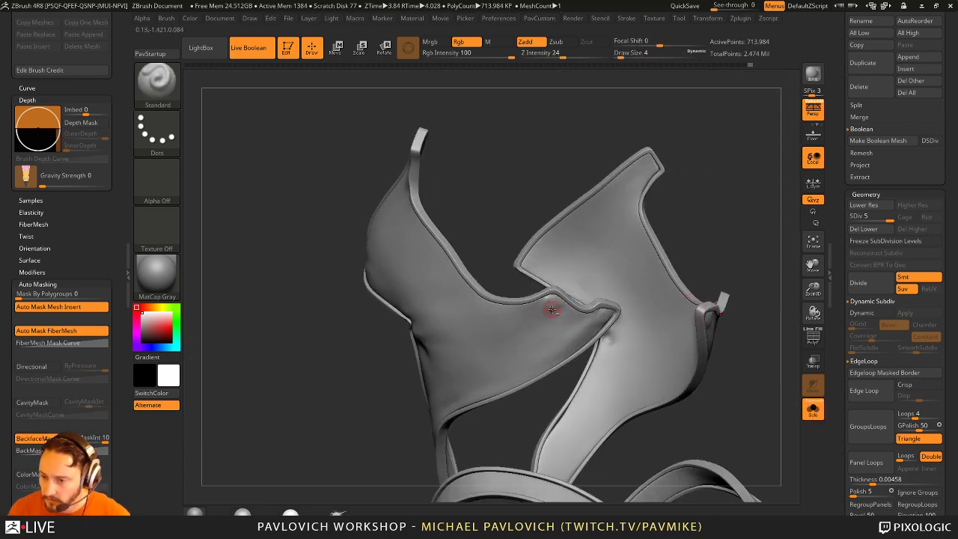
{"action": "key", "text": "bracketright"}
{"action": "key", "text": "bracketright"}
{"action": "key", "text": "bracketright"}
{"action": "key", "text": "bracketright"}
{"action": "left_click", "coordinate": [813, 409]}
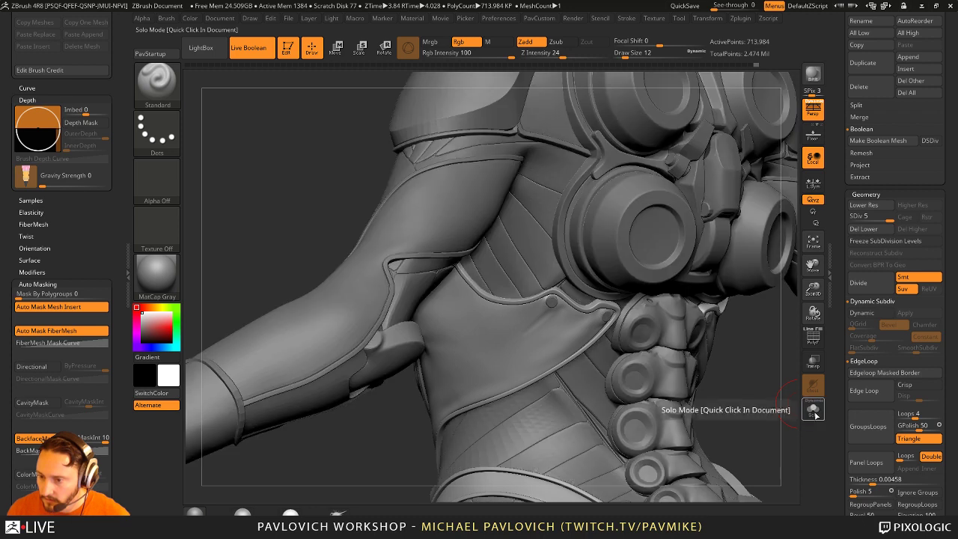
{"action": "left_click", "coordinate": [813, 409]}
{"action": "key", "text": "bracketleft"}
{"action": "key", "text": "bracketleft"}
{"action": "key", "text": "bracketleft"}
{"action": "key", "text": "bracketleft"}
{"action": "key", "text": "bracketleft"}
{"action": "key", "text": "bracketleft"}
{"action": "key", "text": "bracketleft"}
{"action": "key", "text": "bracketleft"}
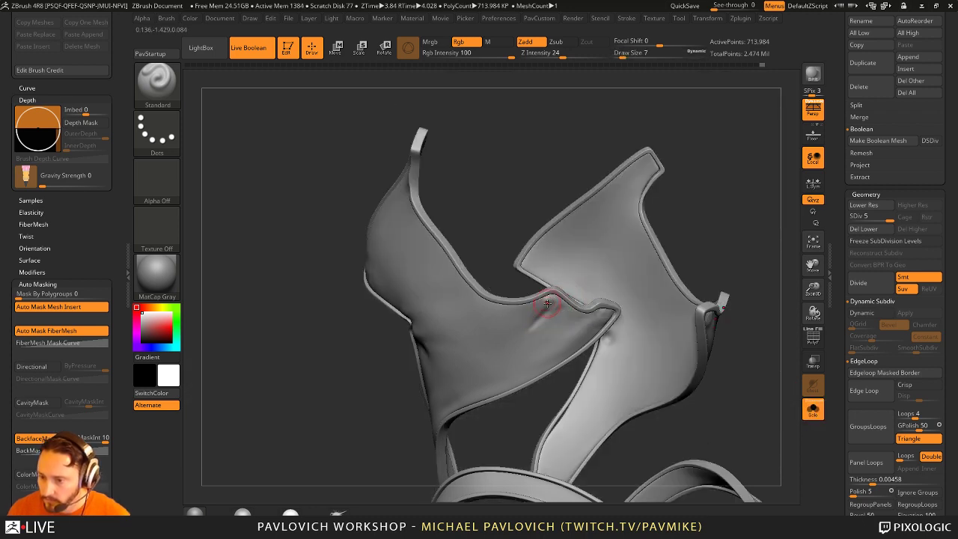
{"action": "key", "text": "shift"}
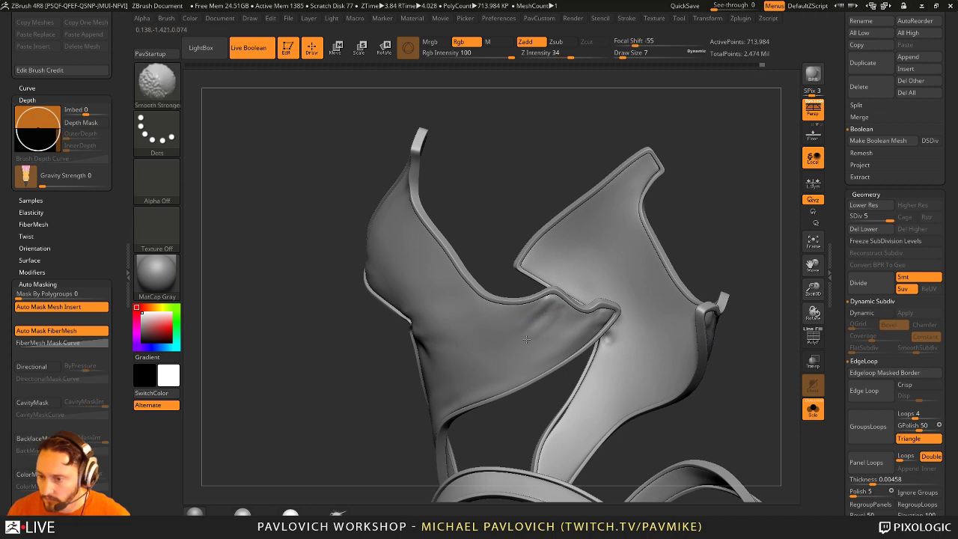
{"action": "key", "text": "bracketleft"}
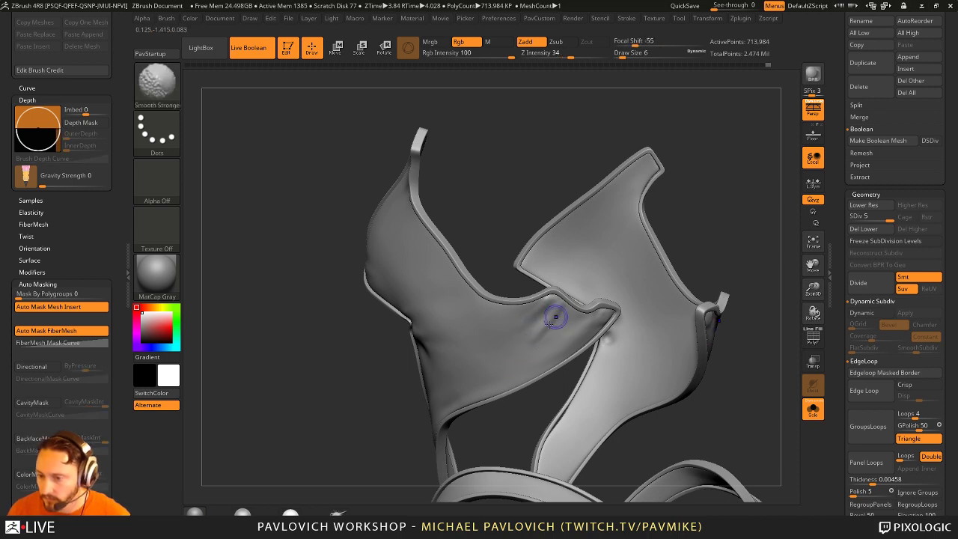
Step: Step the suit down to SDiv 3, exit Solo, and smooth the side panel beside the spine
{"action": "key", "text": "shift+d"}
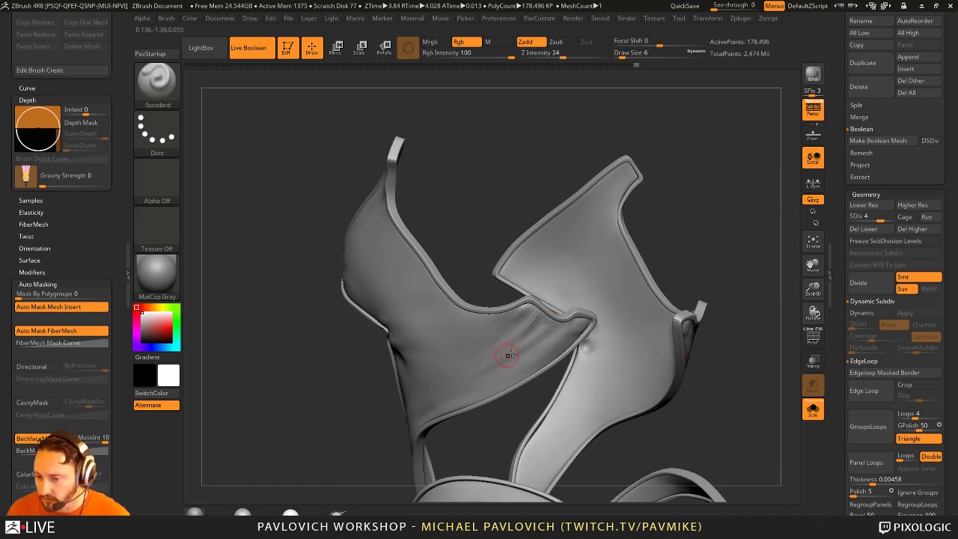
{"action": "key", "text": "shift"}
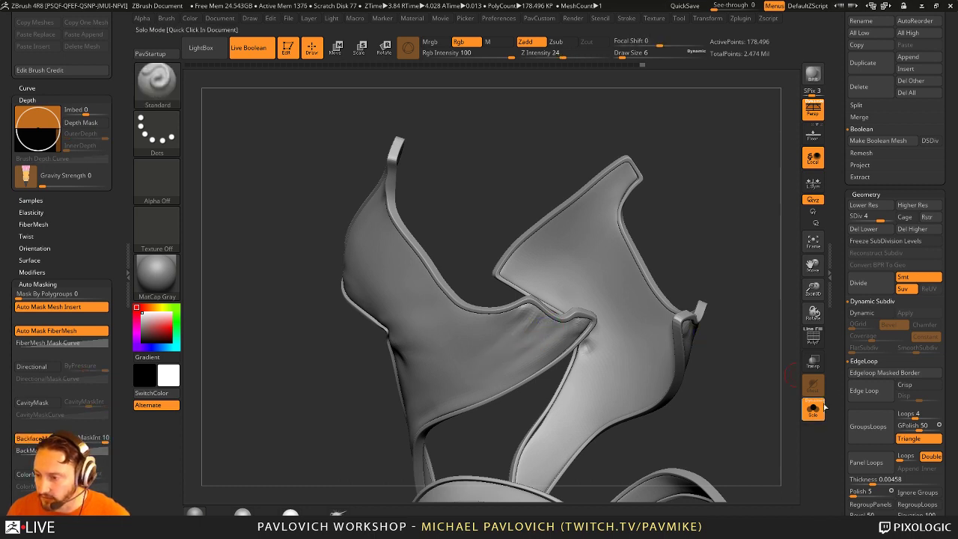
{"action": "left_click", "coordinate": [813, 409]}
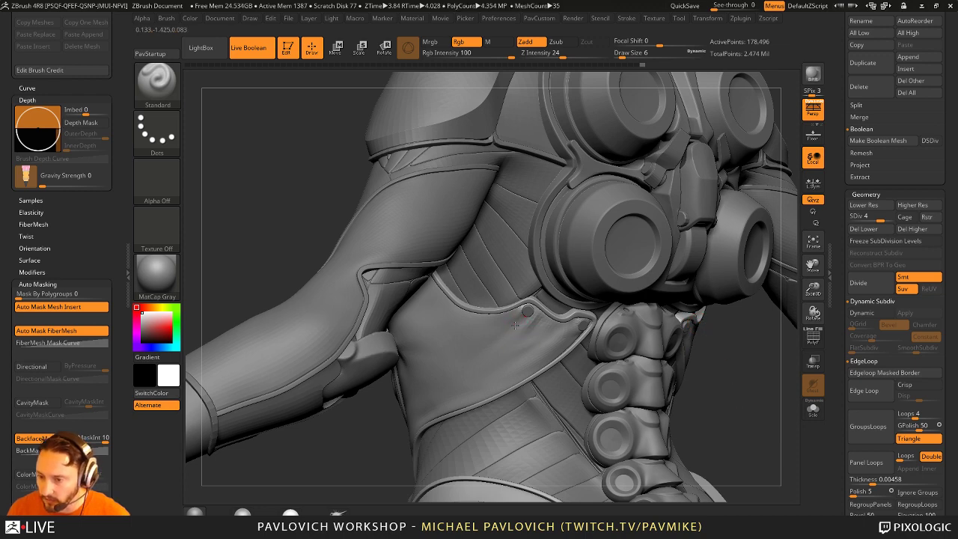
{"action": "key", "text": "shift"}
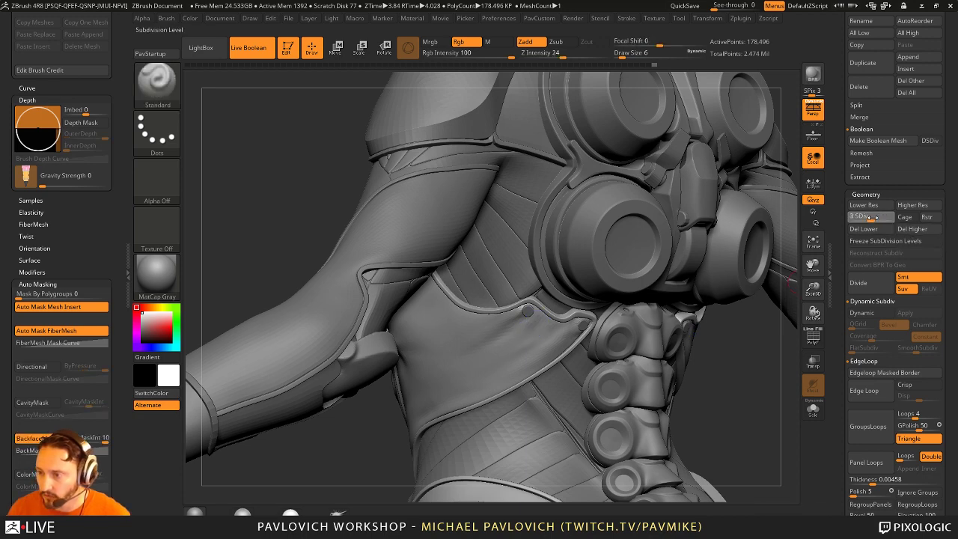
{"action": "left_click_drag", "start_coordinate": [870, 217], "coordinate": [866, 216]}
{"action": "key", "text": "s"}
{"action": "left_click_drag", "start_coordinate": [499, 330], "coordinate": [523, 329]}
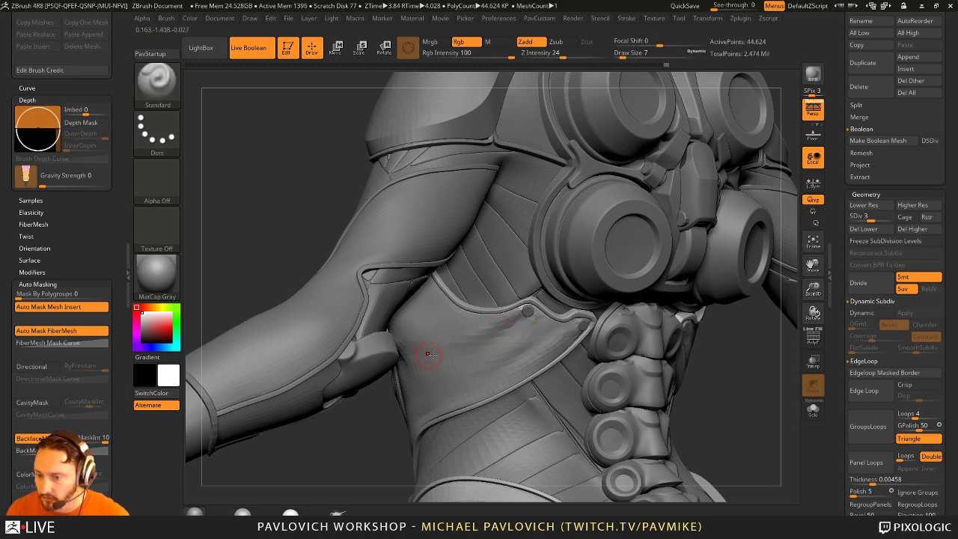
{"action": "key", "text": "shift"}
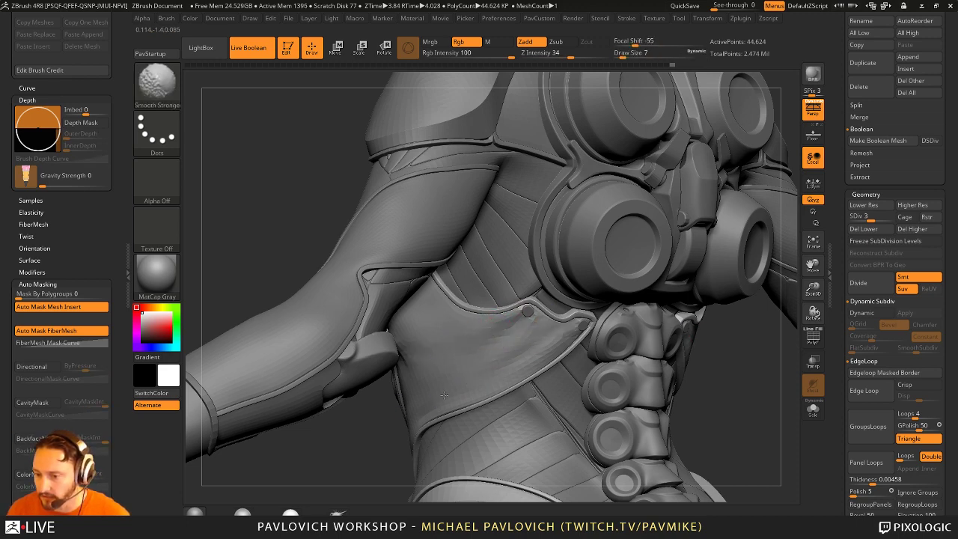
{"action": "mouse_move", "coordinate": [478, 391]}
{"action": "left_mouse_down"}
{"action": "mouse_move", "coordinate": [596, 377]}
{"action": "mouse_move", "coordinate": [449, 295]}
{"action": "left_mouse_up"}
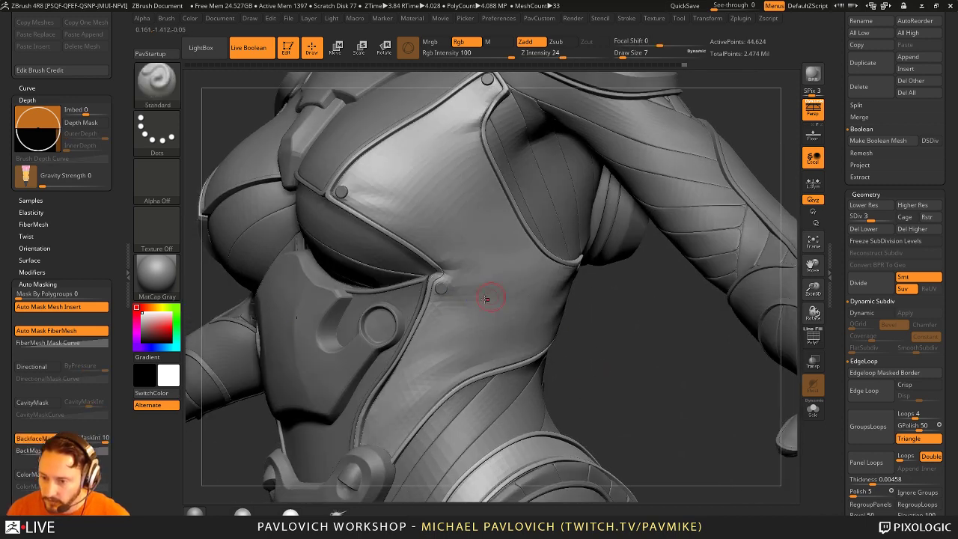
Step: Smooth near the chest bolt, raise to SDiv 4, and smooth around the lower rivets by the armpit
{"action": "key", "text": "shift"}
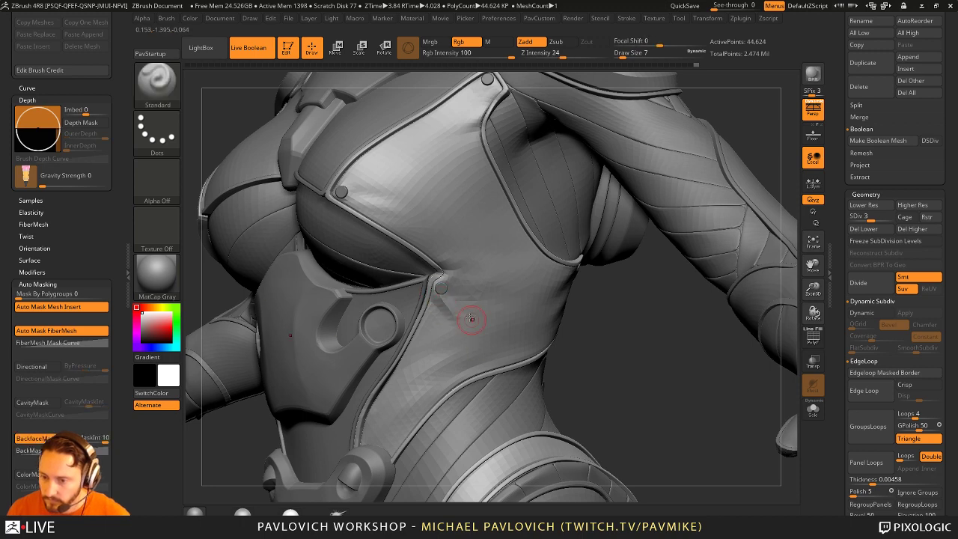
{"action": "key", "text": "shift"}
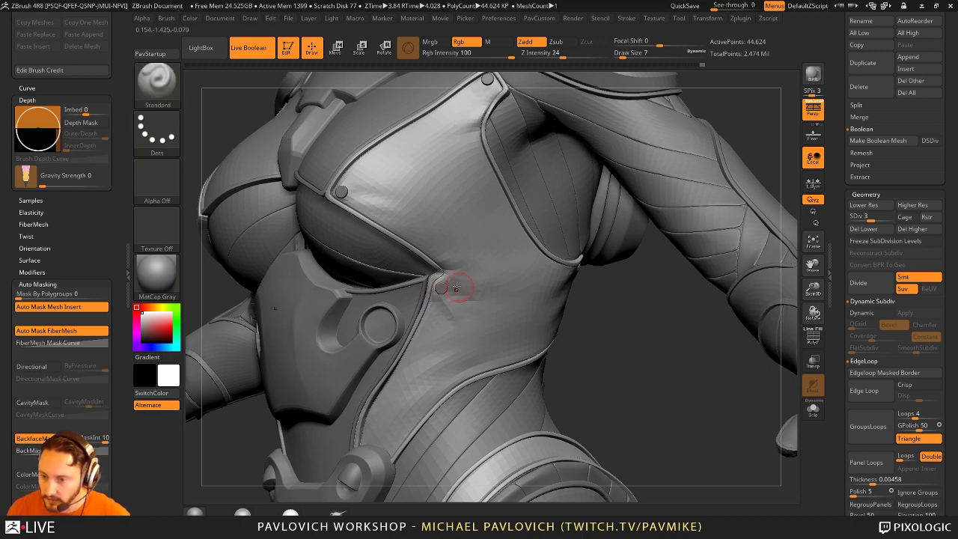
{"action": "left_click_drag", "start_coordinate": [442, 288], "coordinate": [494, 277], "text": "shift"}
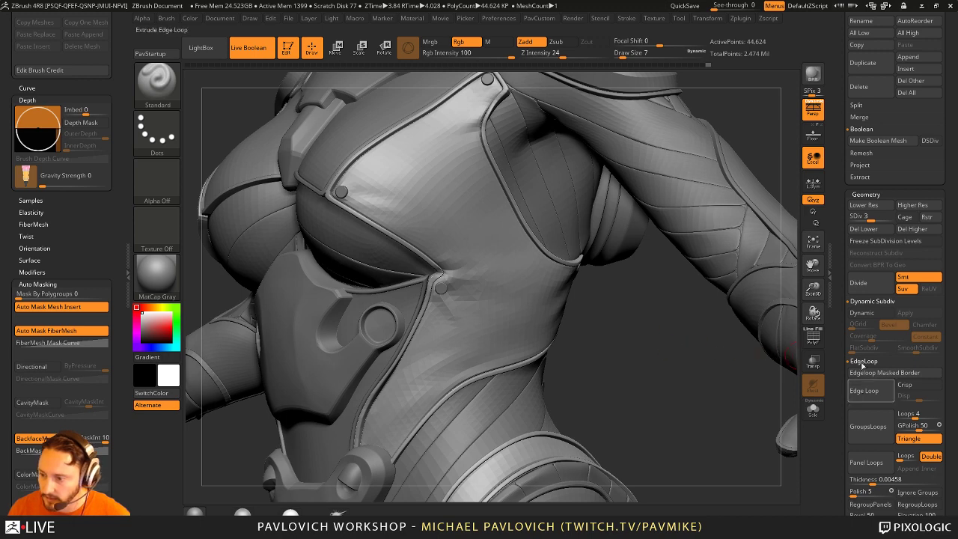
{"action": "left_click_drag", "start_coordinate": [875, 215], "coordinate": [886, 216]}
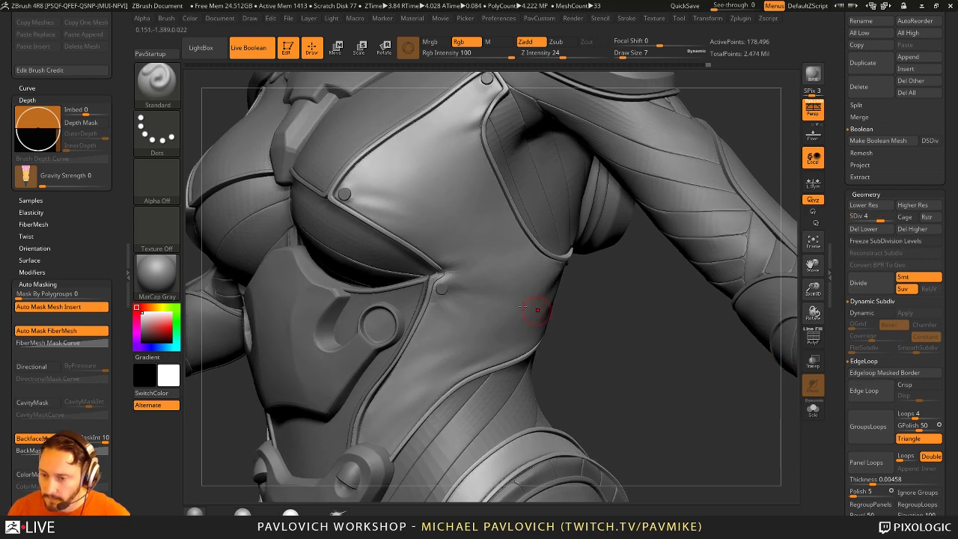
{"action": "left_click_drag", "start_coordinate": [459, 299], "coordinate": [433, 297]}
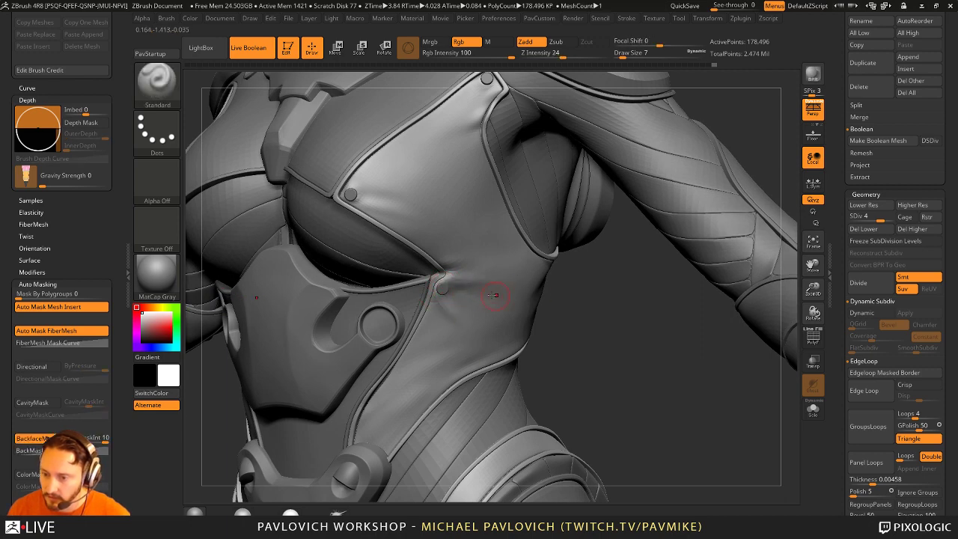
{"action": "key", "text": "shift"}
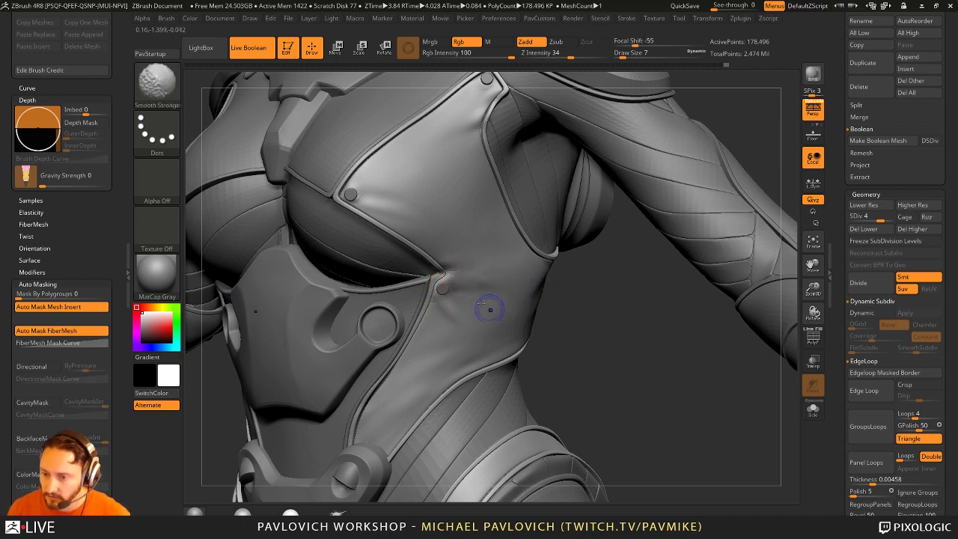
{"action": "mouse_move", "coordinate": [454, 314]}
{"action": "left_mouse_down"}
{"action": "mouse_move", "coordinate": [459, 325]}
{"action": "mouse_move", "coordinate": [601, 363]}
{"action": "mouse_move", "coordinate": [400, 250]}
{"action": "left_mouse_up"}
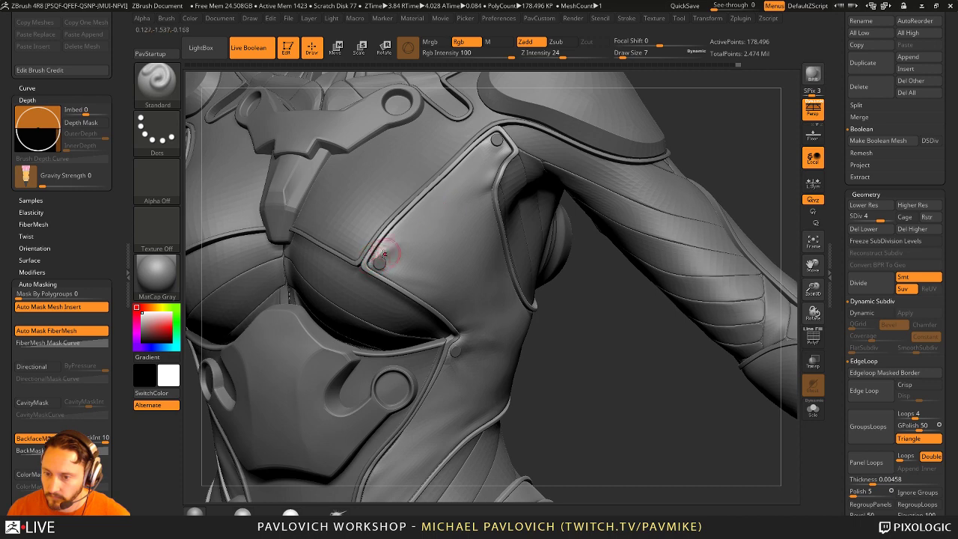
Step: Smooth the chest panel seam and the plate edge beside the shoulder bolt with Smooth Stronger
{"action": "key", "text": "shift"}
{"action": "left_click_drag", "start_coordinate": [413, 237], "coordinate": [379, 264], "text": "shift"}
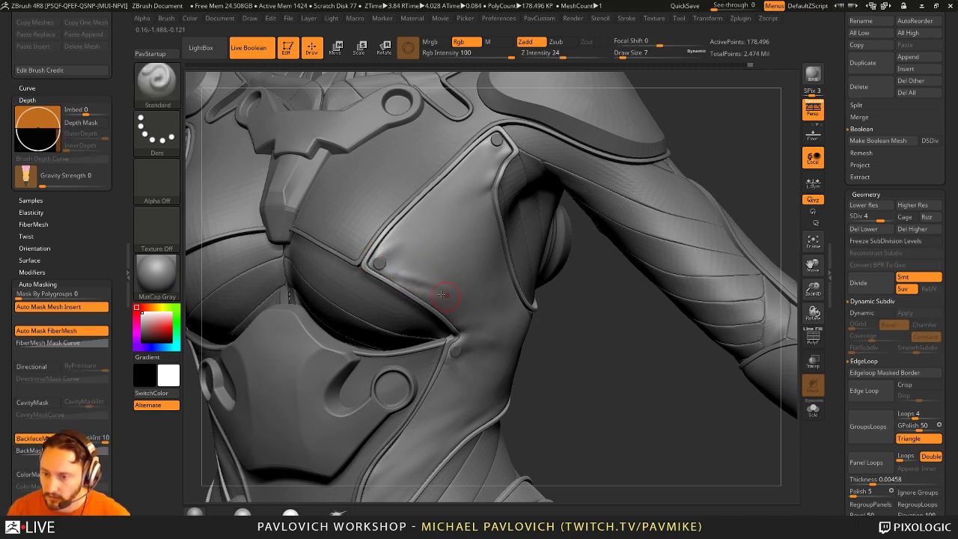
{"action": "key", "text": "shift"}
{"action": "left_click_drag", "start_coordinate": [613, 419], "coordinate": [474, 267]}
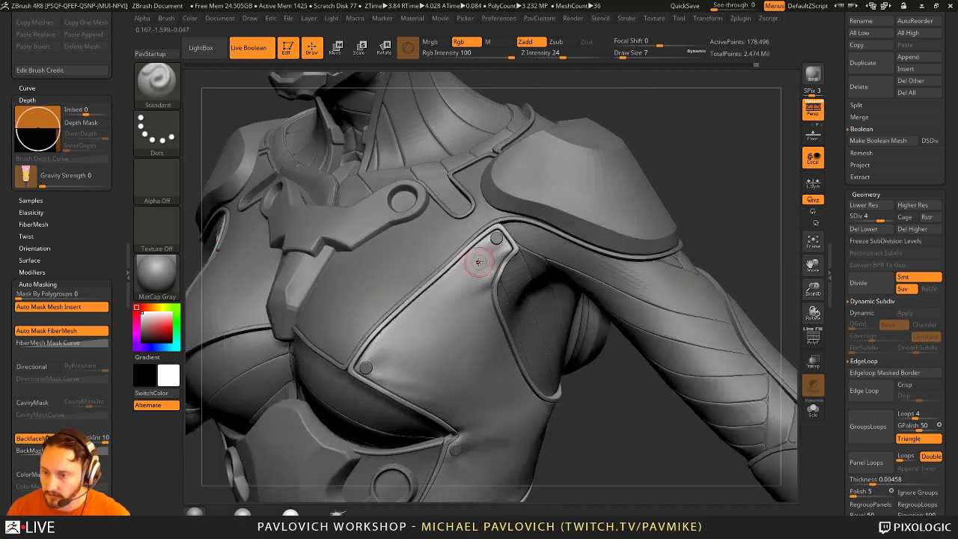
{"action": "left_click_drag", "start_coordinate": [699, 182], "coordinate": [565, 254]}
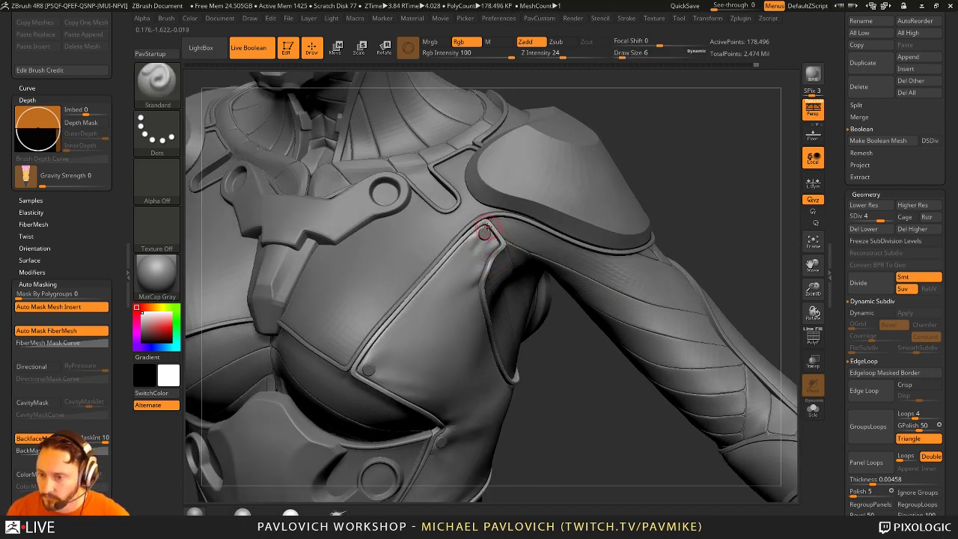
{"action": "key", "text": "shift"}
{"action": "mouse_move", "coordinate": [451, 284]}
{"action": "left_mouse_down", "text": "shift"}
{"action": "mouse_move", "coordinate": [487, 248]}
{"action": "mouse_move", "coordinate": [476, 263]}
{"action": "mouse_move", "coordinate": [485, 237]}
{"action": "left_mouse_up", "text": "shift"}
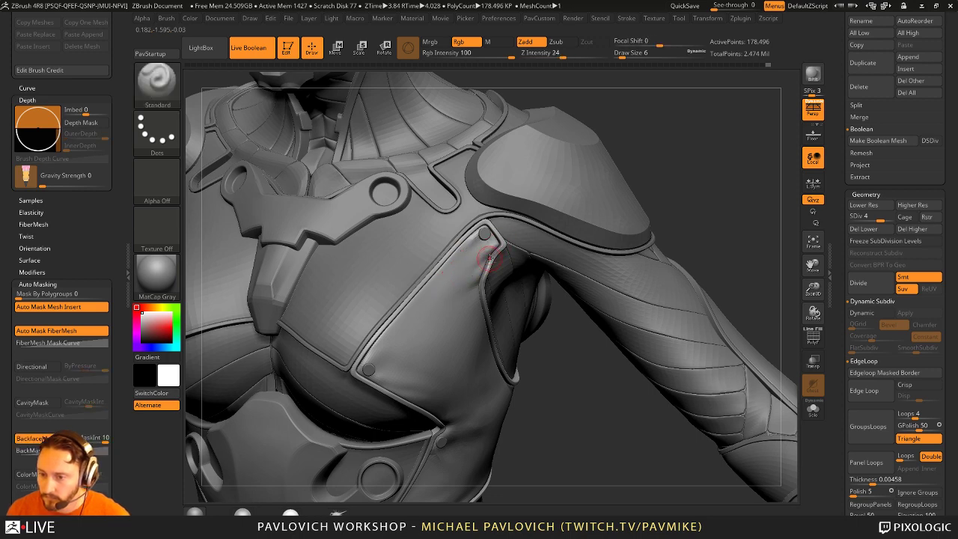
Step: Smooth the armpit, crease the chest-plate edge beside it, and frame the upper body
{"action": "left_click_drag", "start_coordinate": [570, 319], "coordinate": [442, 321]}
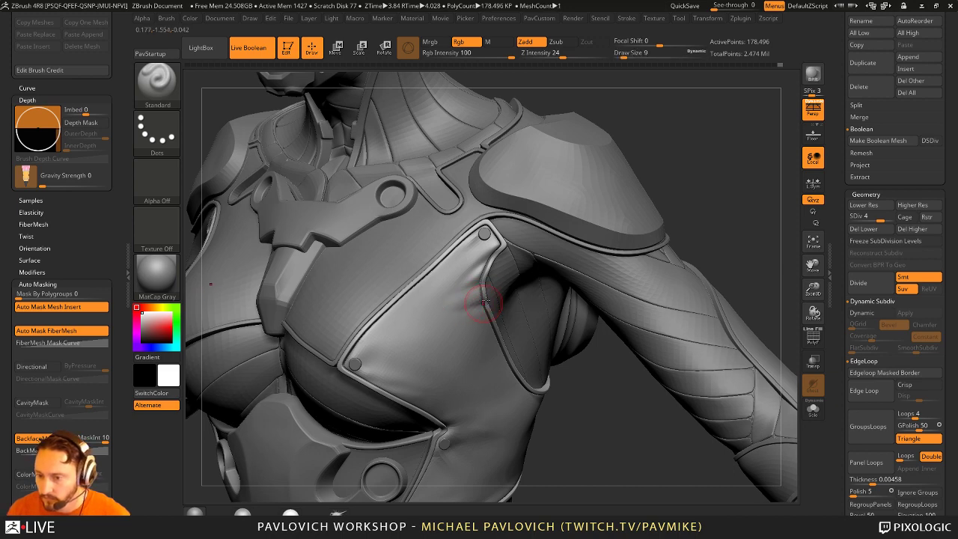
{"action": "mouse_move", "coordinate": [478, 299]}
{"action": "left_mouse_down", "text": "shift"}
{"action": "mouse_move", "coordinate": [460, 285]}
{"action": "mouse_move", "coordinate": [507, 337]}
{"action": "mouse_move", "coordinate": [428, 372]}
{"action": "left_mouse_up", "text": "shift"}
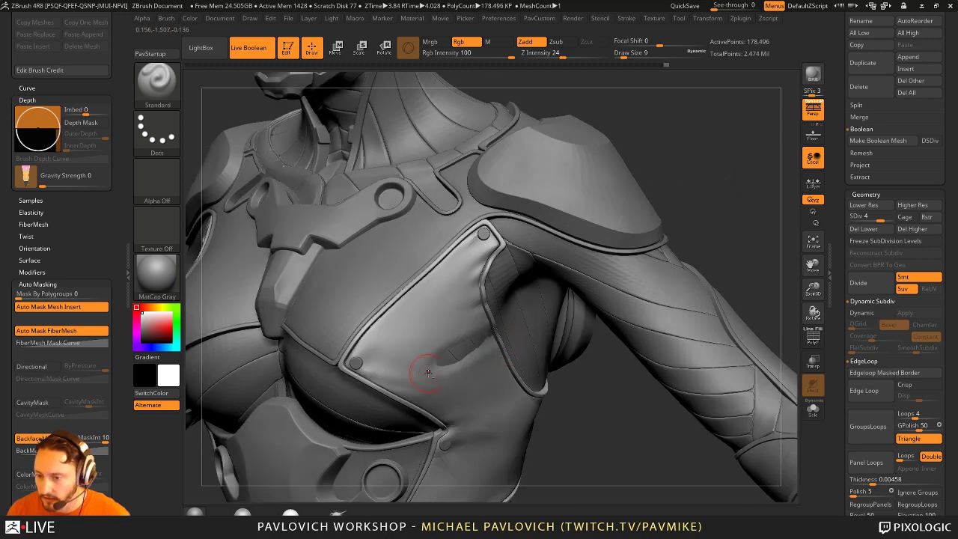
{"action": "mouse_move", "coordinate": [497, 319]}
{"action": "left_mouse_down"}
{"action": "mouse_move", "coordinate": [449, 359]}
{"action": "mouse_move", "coordinate": [516, 345]}
{"action": "mouse_move", "coordinate": [513, 367]}
{"action": "mouse_move", "coordinate": [527, 381]}
{"action": "left_mouse_up"}
{"action": "key", "text": "f"}
{"action": "mouse_move", "coordinate": [763, 261]}
{"action": "left_mouse_down"}
{"action": "mouse_move", "coordinate": [723, 267]}
{"action": "mouse_move", "coordinate": [750, 292]}
{"action": "mouse_move", "coordinate": [745, 308]}
{"action": "mouse_move", "coordinate": [729, 263]}
{"action": "mouse_move", "coordinate": [733, 280]}
{"action": "mouse_move", "coordinate": [711, 255]}
{"action": "mouse_move", "coordinate": [742, 271]}
{"action": "mouse_move", "coordinate": [690, 249]}
{"action": "mouse_move", "coordinate": [749, 255]}
{"action": "mouse_move", "coordinate": [462, 306]}
{"action": "left_mouse_up"}
{"action": "key", "text": "ctrl"}
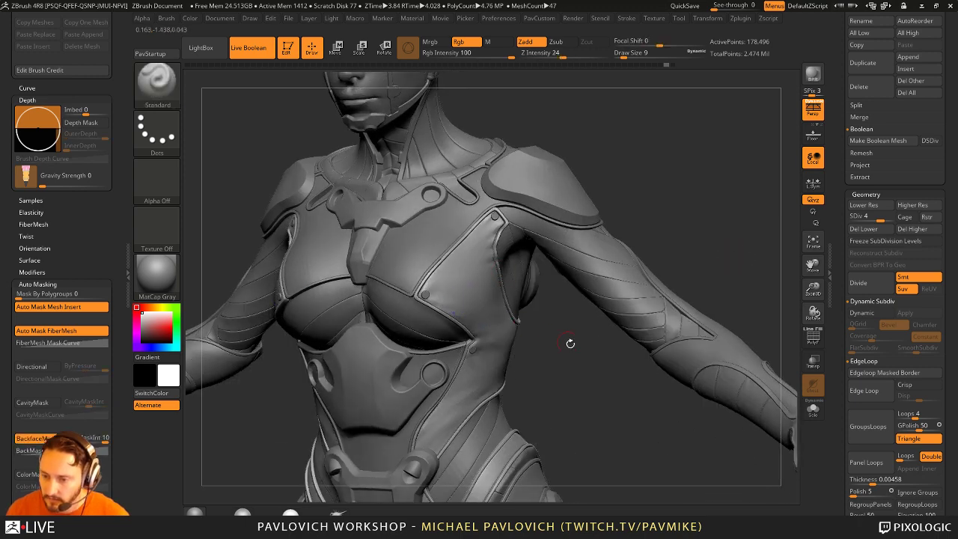
{"action": "left_click_drag", "start_coordinate": [568, 342], "coordinate": [464, 312]}
{"action": "mouse_move", "coordinate": [567, 341]}
{"action": "left_mouse_down"}
{"action": "mouse_move", "coordinate": [474, 299]}
{"action": "mouse_move", "coordinate": [554, 307]}
{"action": "mouse_move", "coordinate": [769, 369]}
{"action": "mouse_move", "coordinate": [461, 340]}
{"action": "mouse_move", "coordinate": [487, 320]}
{"action": "left_mouse_up"}
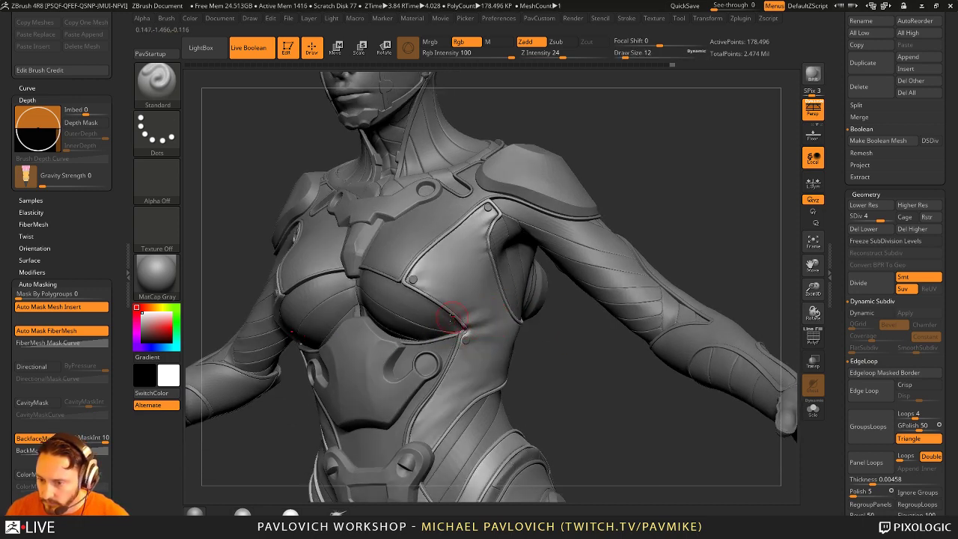
{"action": "left_click_drag", "start_coordinate": [564, 309], "coordinate": [475, 299]}
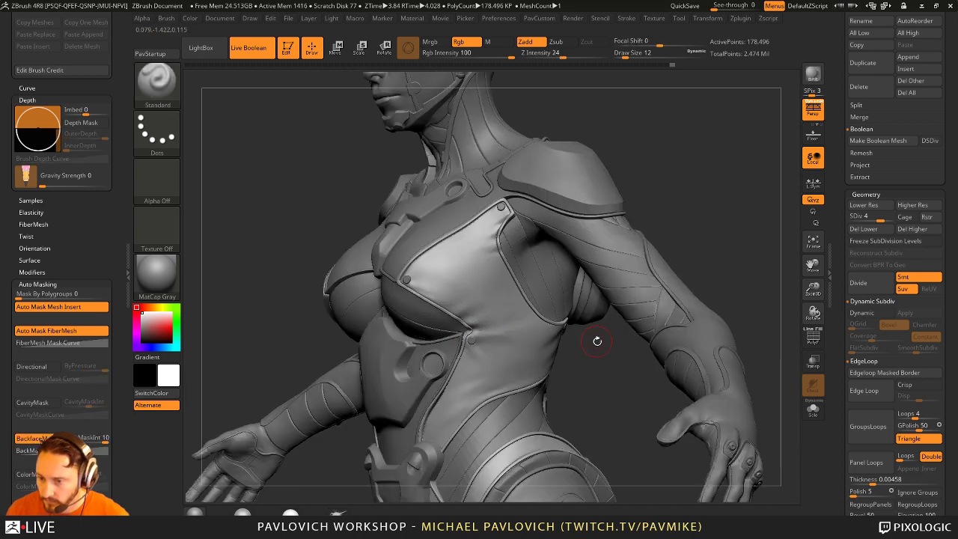
{"action": "mouse_move", "coordinate": [594, 338]}
{"action": "left_mouse_down"}
{"action": "mouse_move", "coordinate": [503, 340]}
{"action": "mouse_move", "coordinate": [483, 352]}
{"action": "mouse_move", "coordinate": [481, 337]}
{"action": "left_mouse_up"}
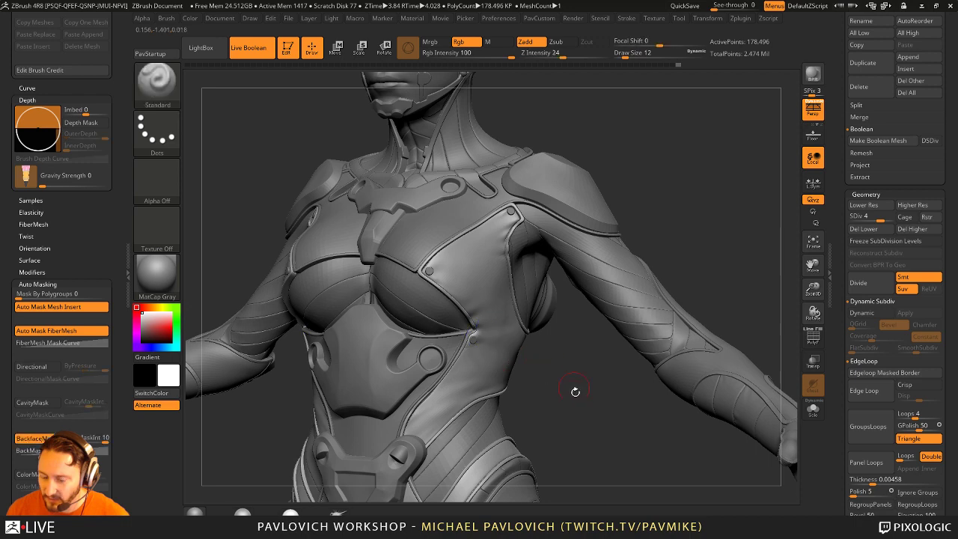
{"action": "left_click_drag", "start_coordinate": [573, 391], "coordinate": [458, 340]}
{"action": "mouse_move", "coordinate": [421, 386]}
{"action": "left_mouse_down"}
{"action": "mouse_move", "coordinate": [549, 327]}
{"action": "mouse_move", "coordinate": [445, 349]}
{"action": "left_mouse_up"}
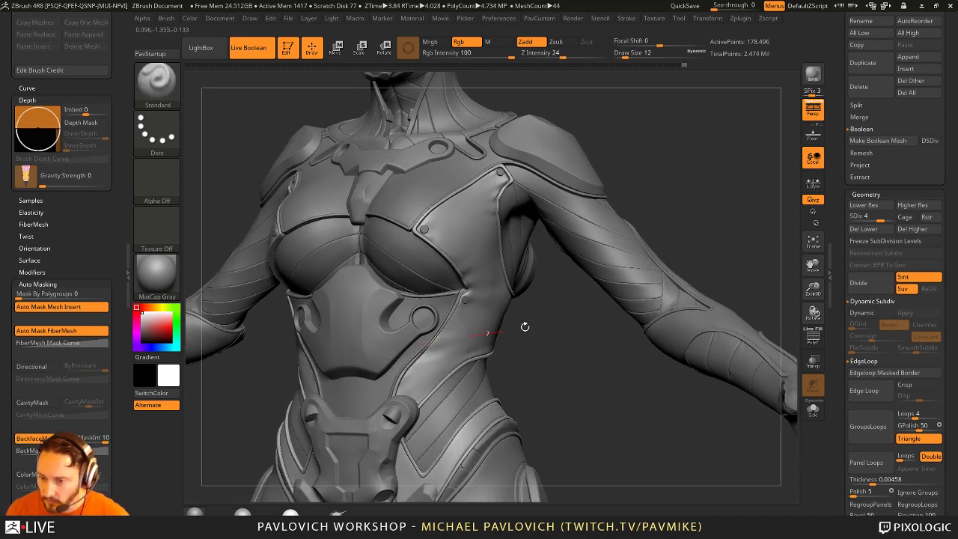
{"action": "left_click_drag", "start_coordinate": [524, 326], "coordinate": [479, 359]}
{"action": "mouse_move", "coordinate": [549, 306]}
{"action": "left_mouse_down"}
{"action": "mouse_move", "coordinate": [683, 296]}
{"action": "mouse_move", "coordinate": [569, 293]}
{"action": "left_mouse_up"}
{"action": "mouse_move", "coordinate": [711, 288]}
{"action": "left_mouse_down"}
{"action": "mouse_move", "coordinate": [639, 281]}
{"action": "mouse_move", "coordinate": [710, 290]}
{"action": "mouse_move", "coordinate": [514, 362]}
{"action": "mouse_move", "coordinate": [448, 335]}
{"action": "left_mouse_up"}
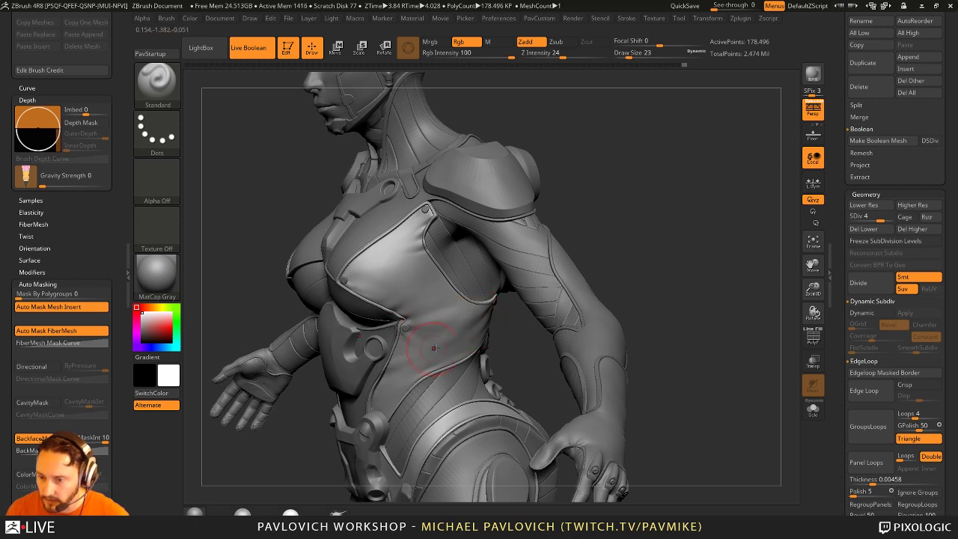
{"action": "key", "text": "shift"}
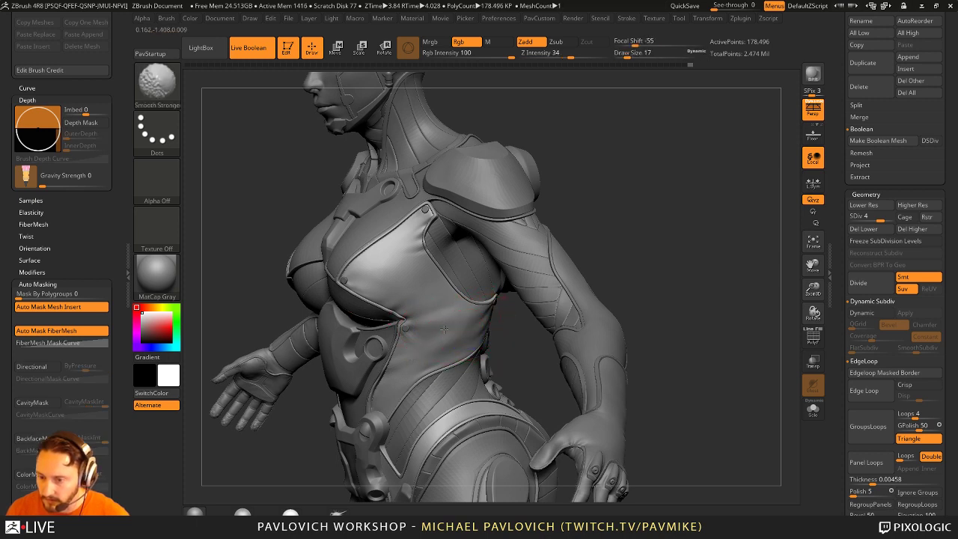
{"action": "right_click_drag", "start_coordinate": [444, 342], "coordinate": [436, 322]}
{"action": "mouse_move", "coordinate": [519, 338]}
{"action": "right_mouse_down"}
{"action": "mouse_move", "coordinate": [646, 299]}
{"action": "mouse_move", "coordinate": [706, 300]}
{"action": "mouse_move", "coordinate": [653, 266]}
{"action": "right_mouse_up"}
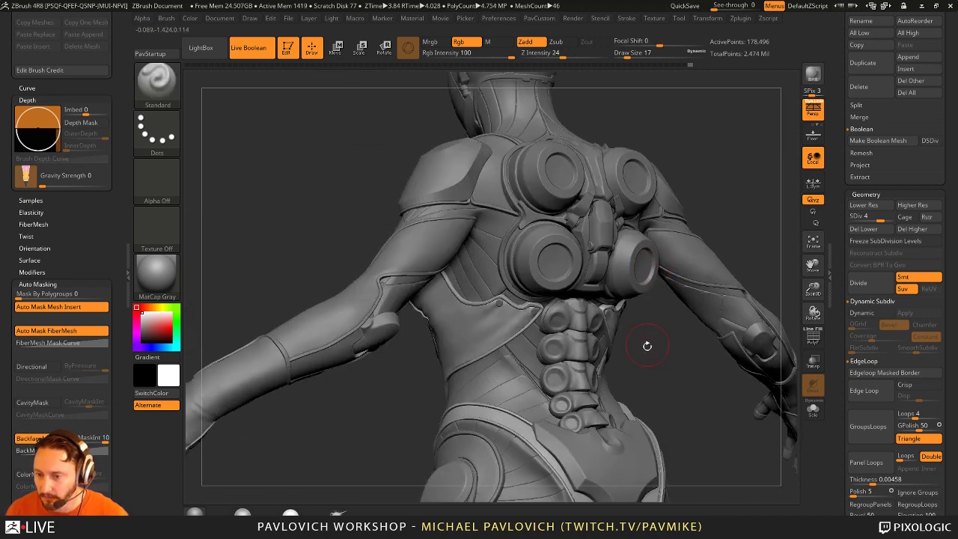
{"action": "mouse_move", "coordinate": [647, 346]}
{"action": "right_mouse_down"}
{"action": "mouse_move", "coordinate": [723, 332]}
{"action": "mouse_move", "coordinate": [679, 274]}
{"action": "mouse_move", "coordinate": [642, 284]}
{"action": "mouse_move", "coordinate": [650, 281]}
{"action": "right_mouse_up"}
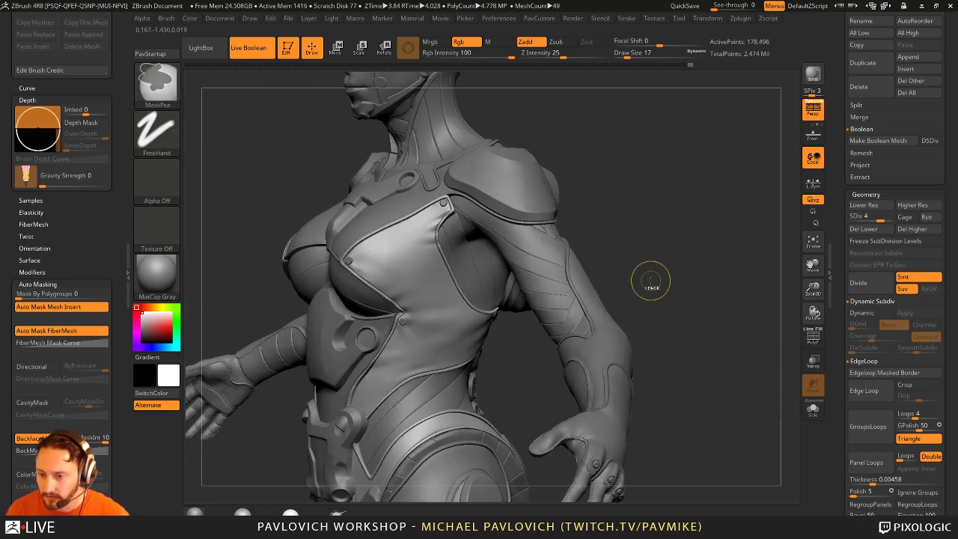
{"action": "key", "text": "shift"}
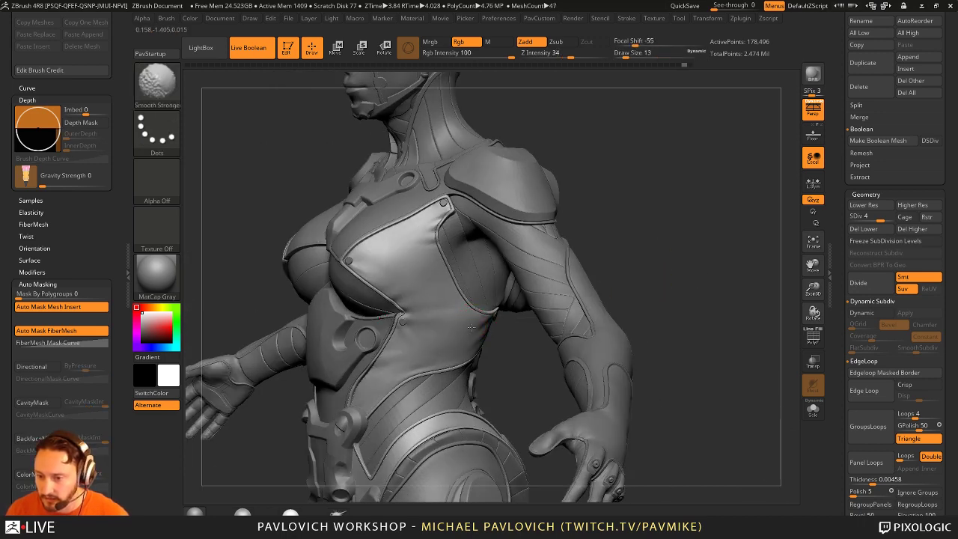
{"action": "mouse_move", "coordinate": [620, 271]}
{"action": "right_mouse_down"}
{"action": "mouse_move", "coordinate": [710, 261]}
{"action": "mouse_move", "coordinate": [696, 260]}
{"action": "right_mouse_up"}
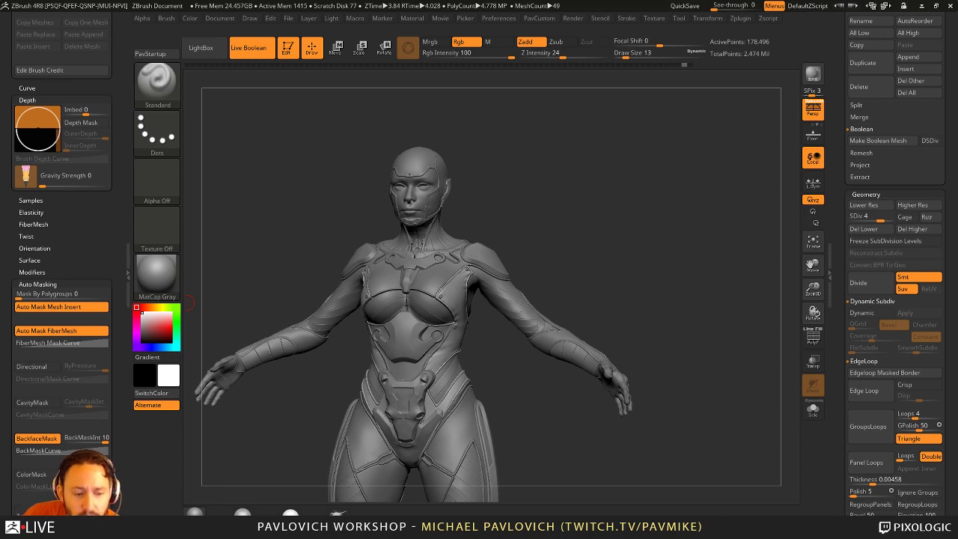
Step: Save the tool as ZBFemale_TechSuitDetails001, replacing FormRefine001.ZTL in the reused file name
{"action": "scroll", "coordinate": [839, 31], "scroll_direction": "up", "scroll_amount": 10}
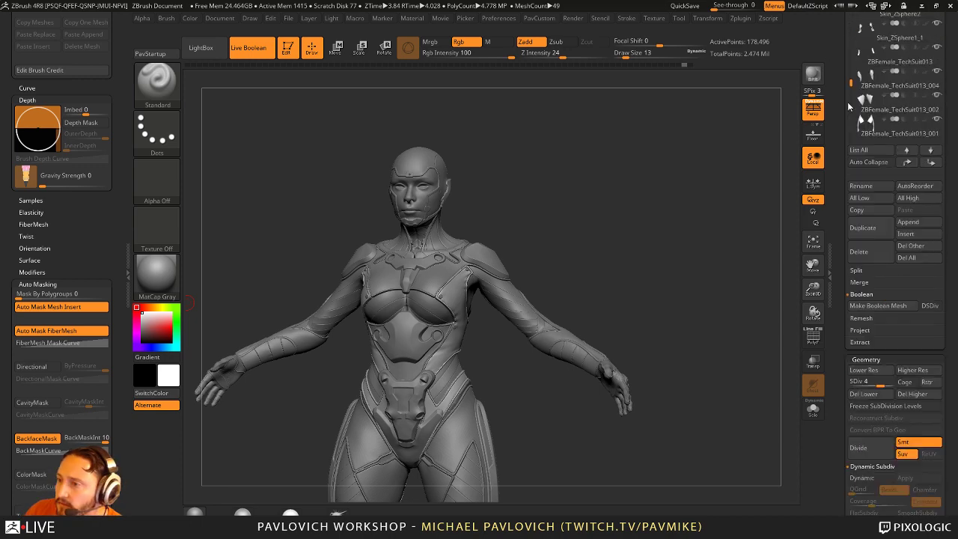
{"action": "left_click", "coordinate": [908, 34]}
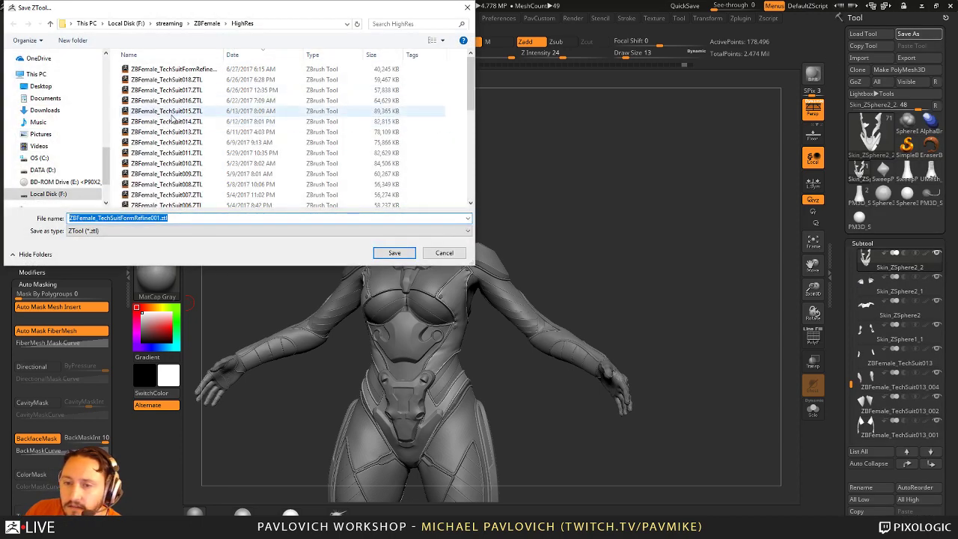
{"action": "double_click", "coordinate": [177, 72]}
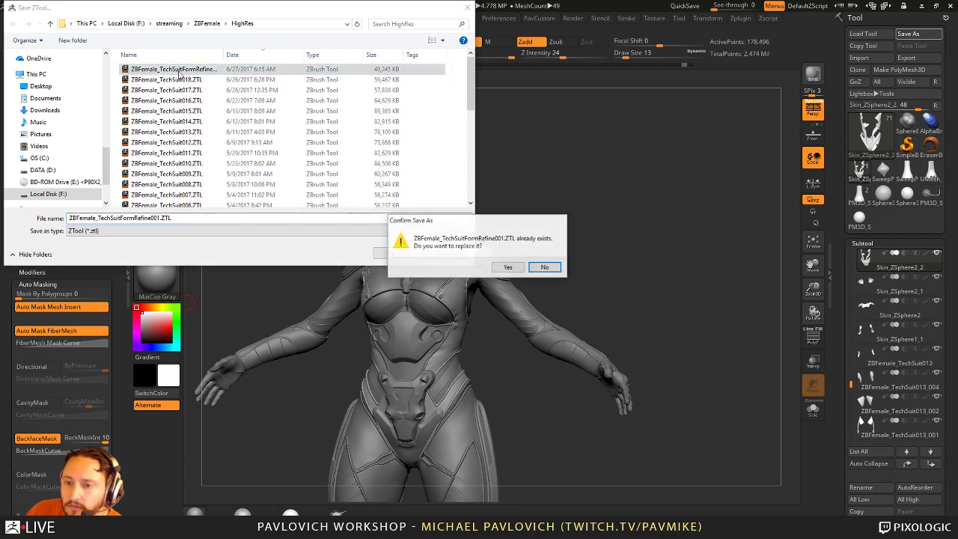
{"action": "left_click", "coordinate": [544, 267]}
{"action": "left_click", "coordinate": [122, 218]}
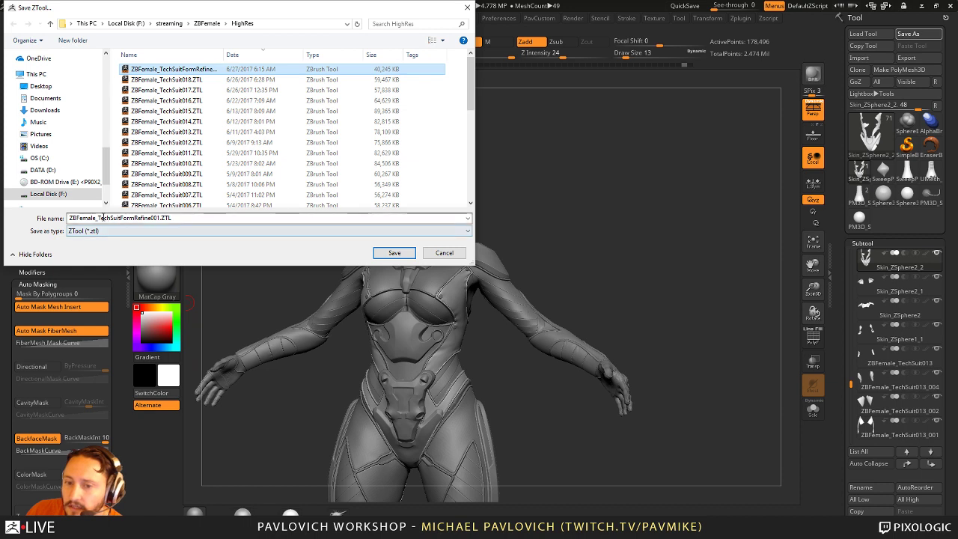
{"action": "left_click", "coordinate": [122, 218]}
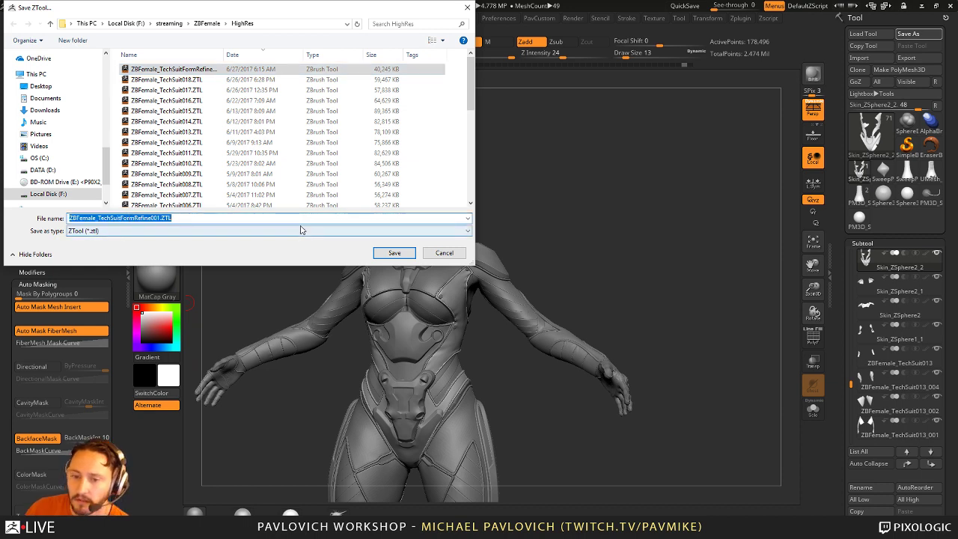
{"action": "left_click", "coordinate": [121, 218]}
{"action": "left_click_drag", "start_coordinate": [121, 217], "coordinate": [312, 222]}
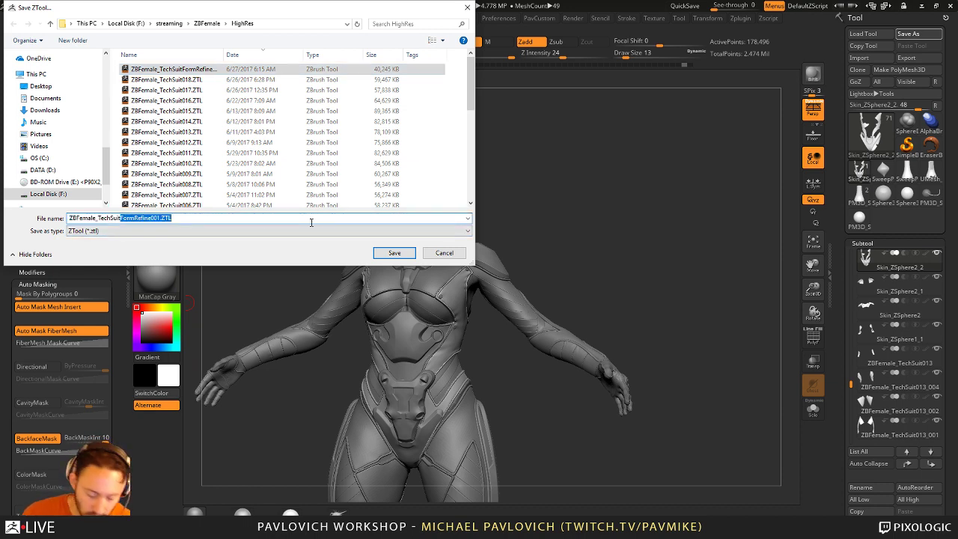
{"action": "type", "text": "Details"}
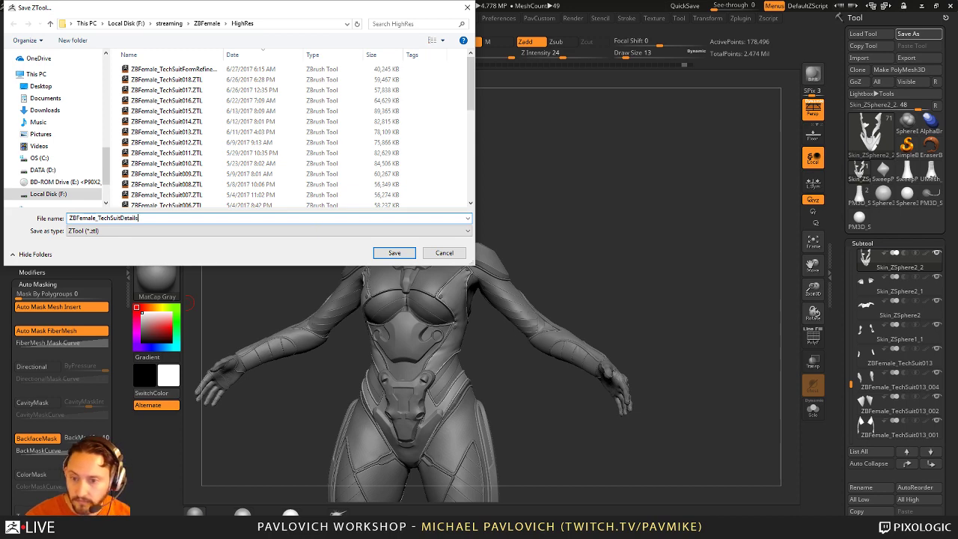
{"action": "type", "text": "001"}
{"action": "key", "text": "Return"}
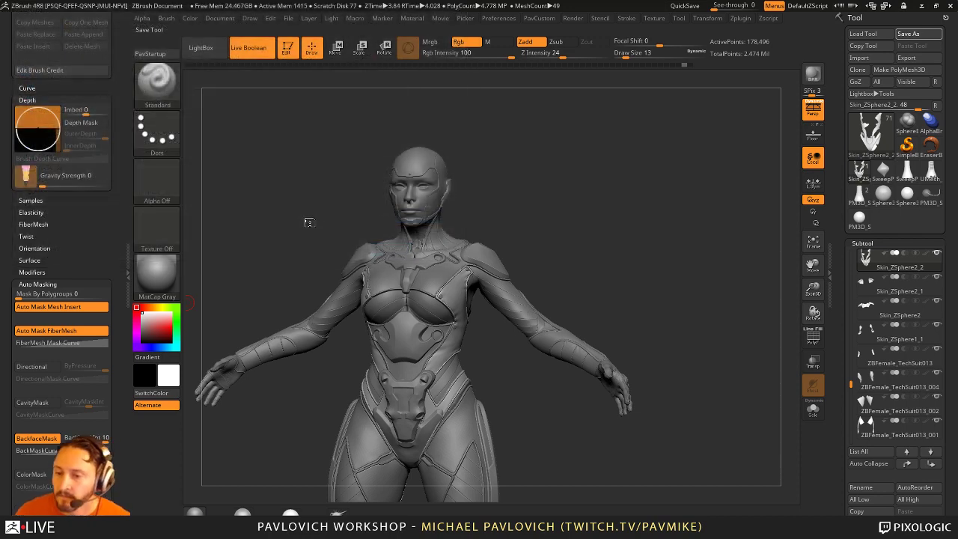
Step: Begin a new macro recording, agreeing to initialize ZBrush first
{"action": "left_click", "coordinate": [354, 19]}
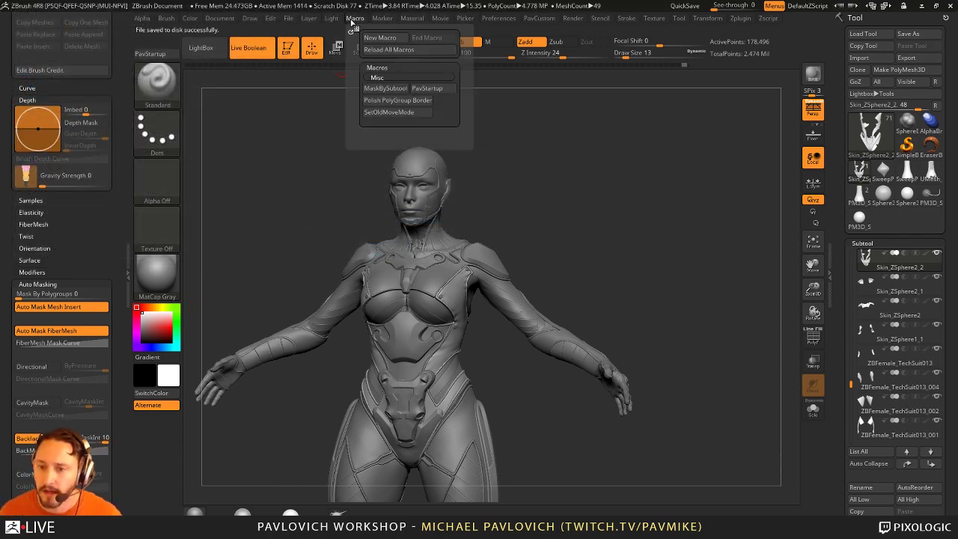
{"action": "left_click", "coordinate": [370, 37]}
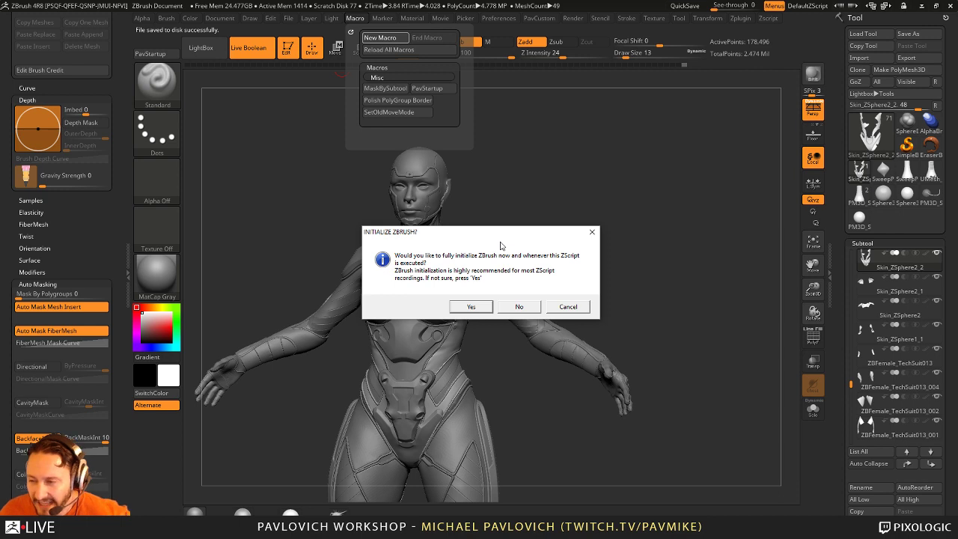
{"action": "left_click", "coordinate": [473, 308]}
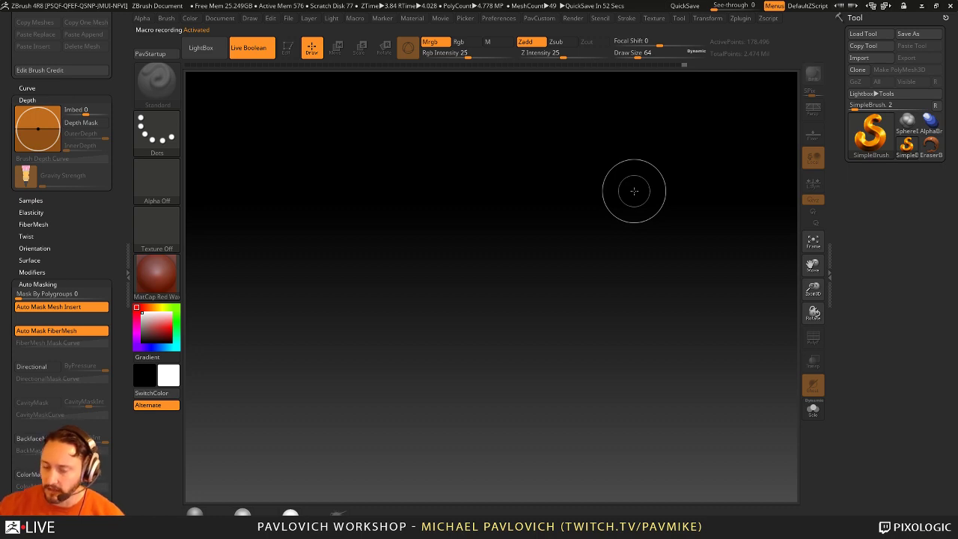
Step: Record Draw Size lowered from 64 to 29, then collapse and restore the left tray
{"action": "key", "text": "s"}
{"action": "left_click_drag", "start_coordinate": [588, 214], "coordinate": [582, 218]}
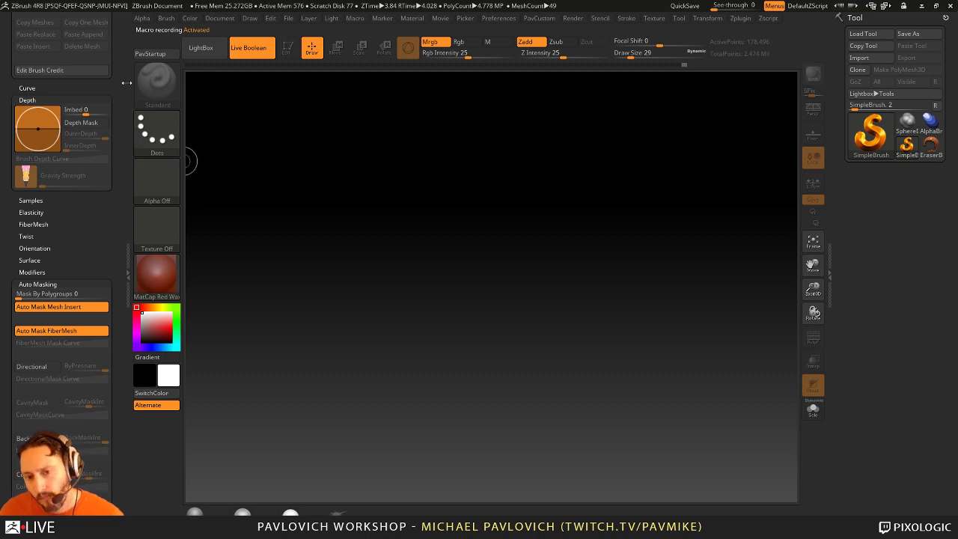
{"action": "left_click_drag", "start_coordinate": [121, 73], "coordinate": [116, 276]}
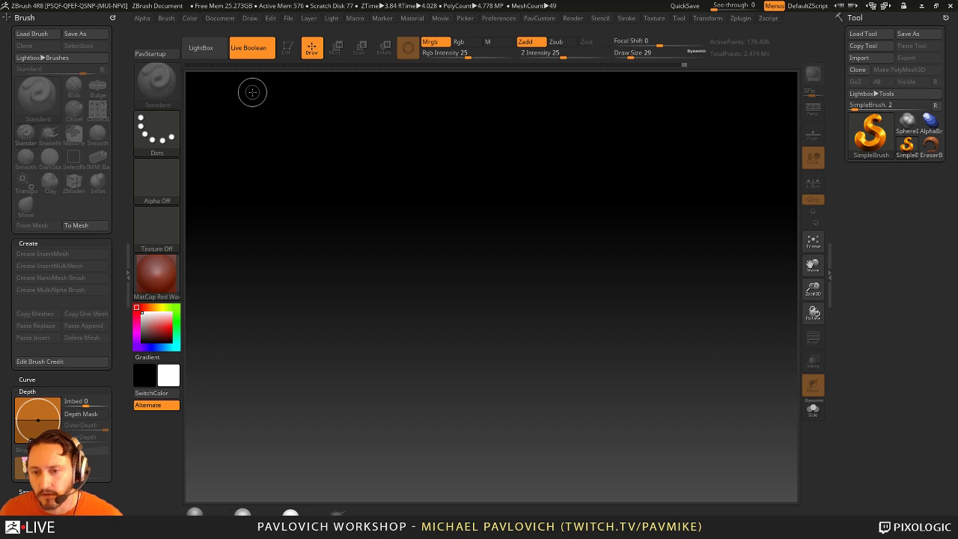
{"action": "left_click", "coordinate": [355, 19]}
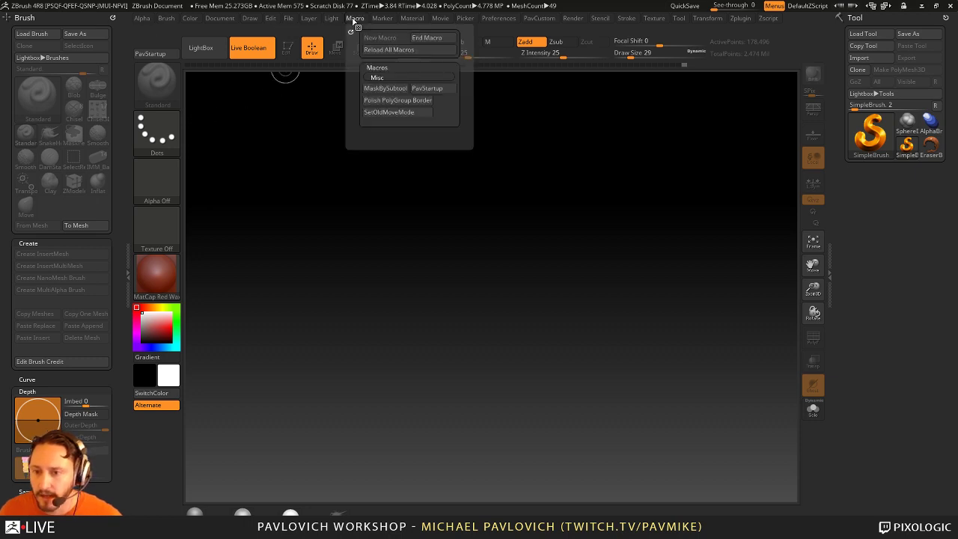
{"action": "left_click", "coordinate": [426, 38]}
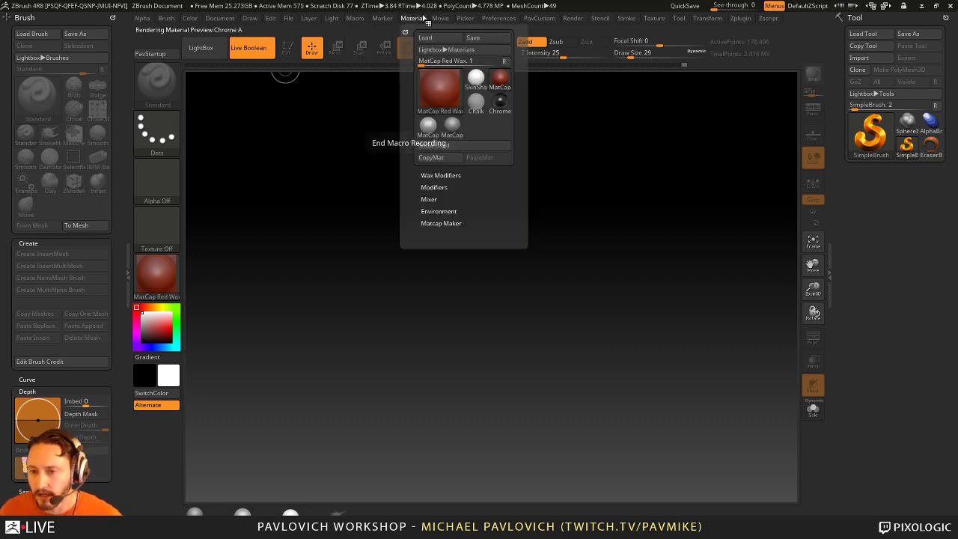
{"action": "left_click", "coordinate": [129, 271]}
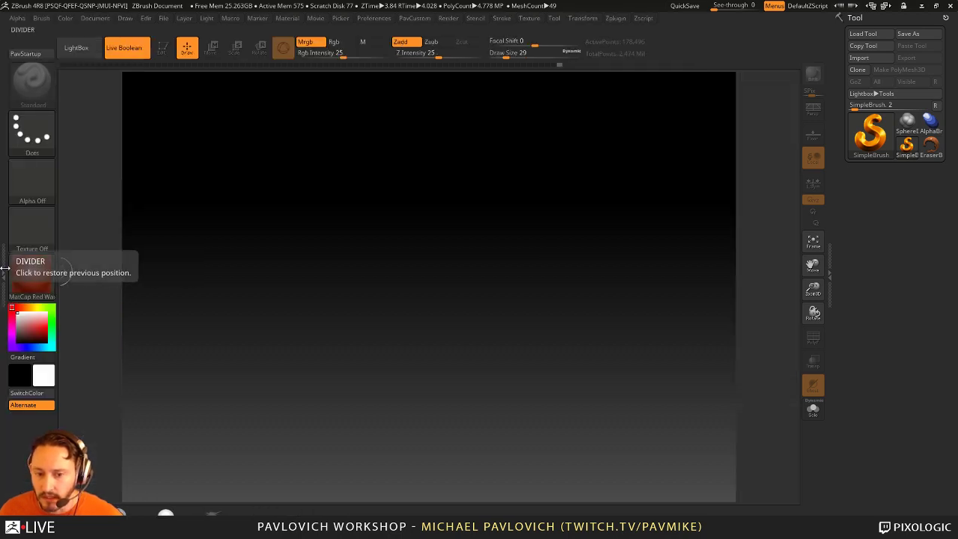
{"action": "left_click", "coordinate": [128, 269]}
Step: End the macro and save it as test in ZBrush 4R8/ZStartup/Macros/Misc
{"action": "left_click", "coordinate": [356, 18]}
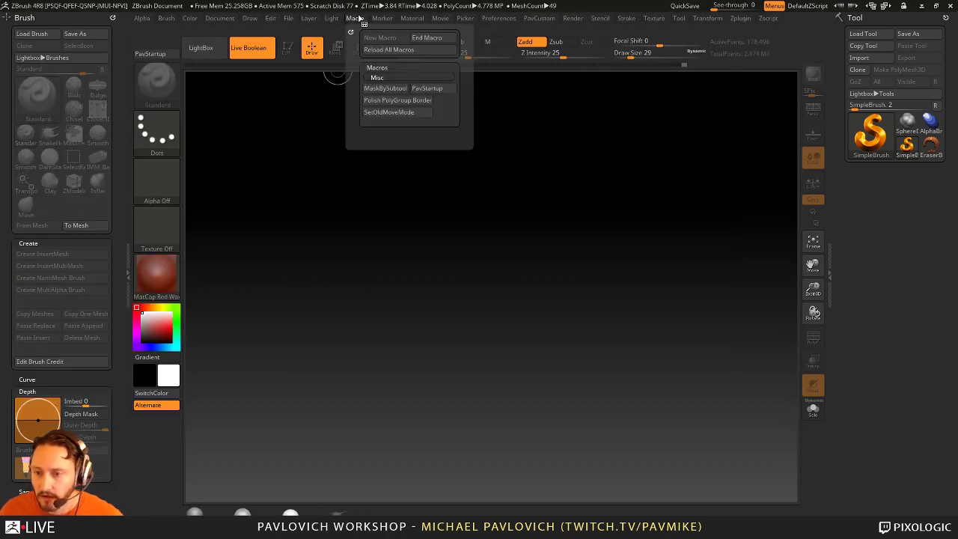
{"action": "left_click", "coordinate": [429, 37]}
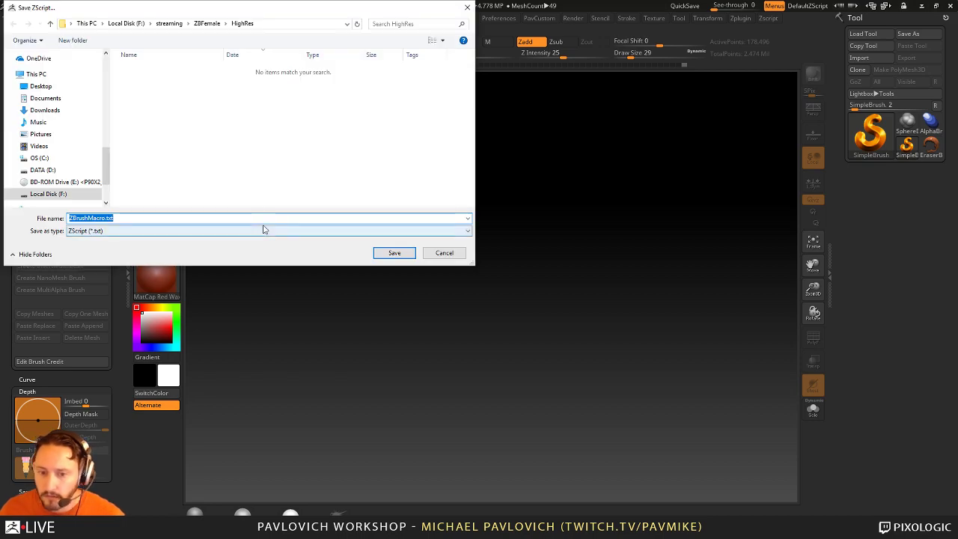
{"action": "type", "text": "test"}
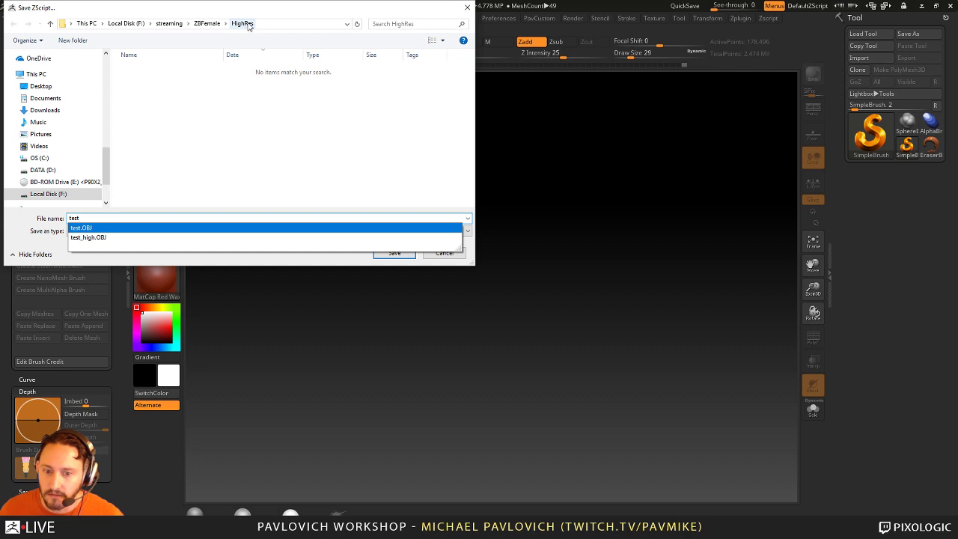
{"action": "left_click", "coordinate": [254, 266]}
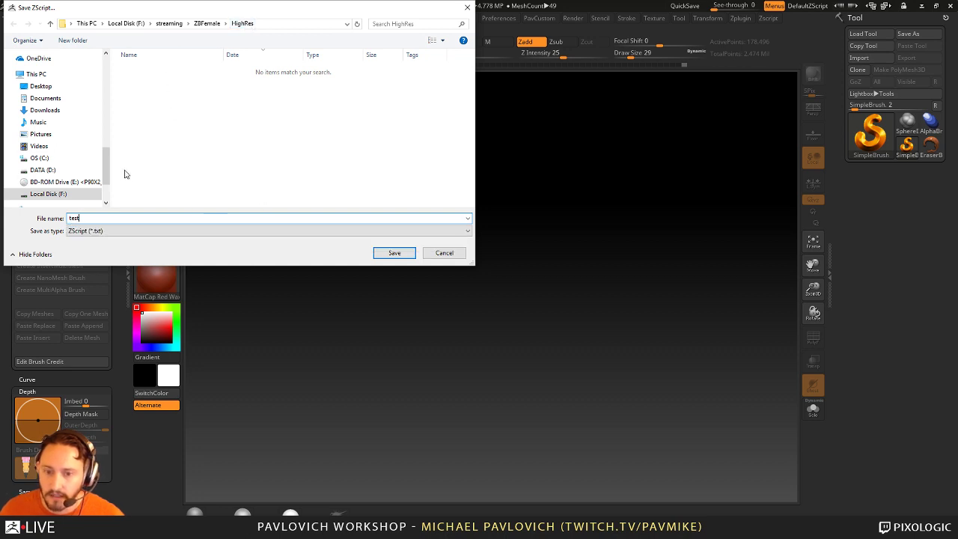
{"action": "scroll", "coordinate": [107, 170], "scroll_direction": "up", "scroll_amount": 3}
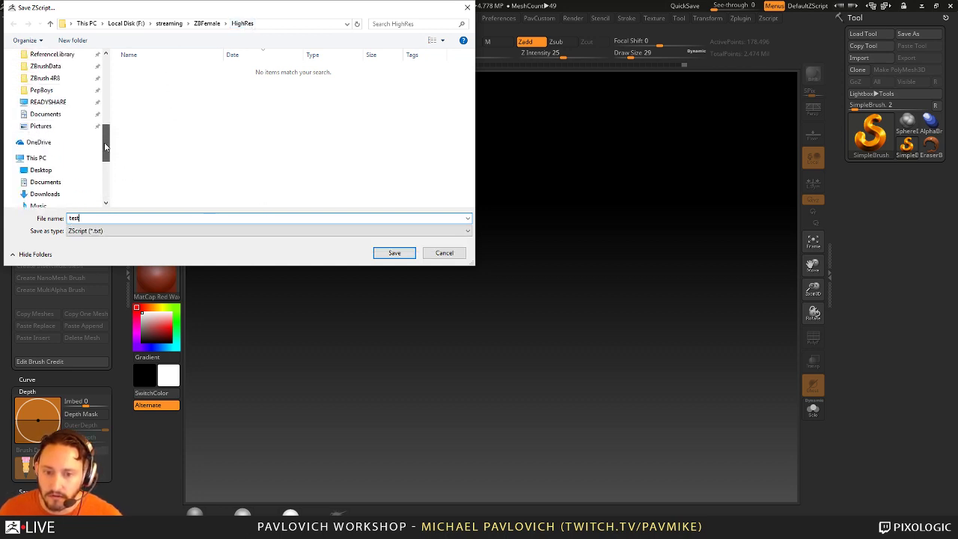
{"action": "scroll", "coordinate": [56, 150], "scroll_direction": "up", "scroll_amount": 1}
{"action": "left_click", "coordinate": [49, 113]}
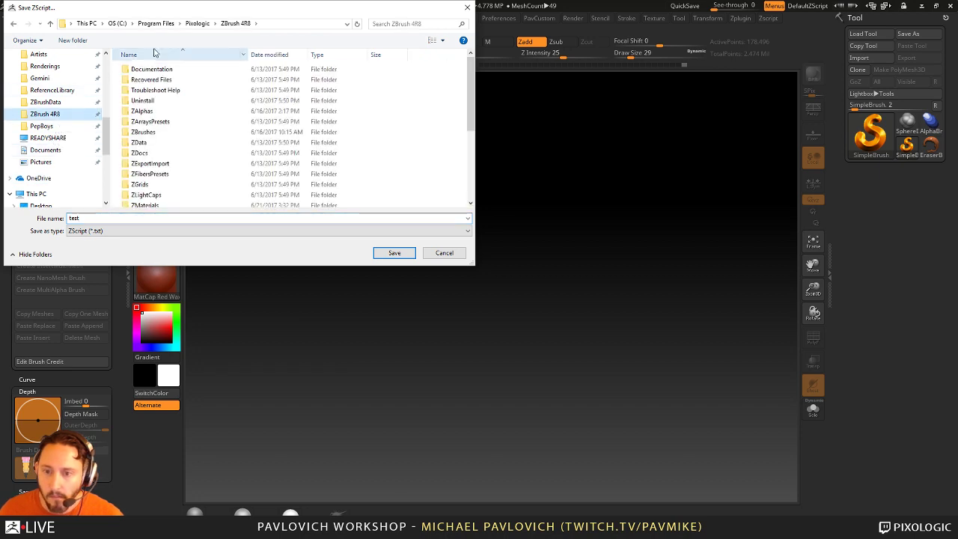
{"action": "scroll", "coordinate": [199, 124], "scroll_direction": "down", "scroll_amount": 4}
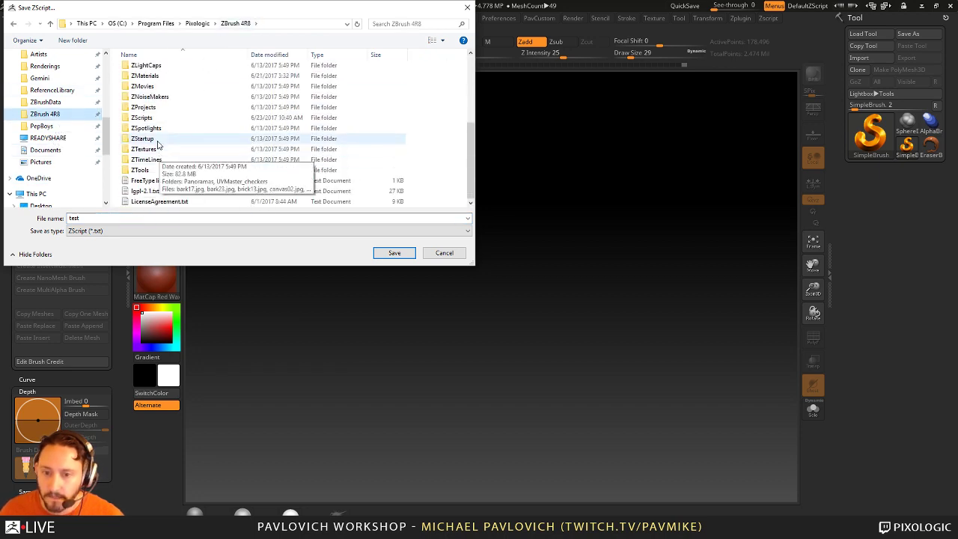
{"action": "double_click", "coordinate": [160, 144]}
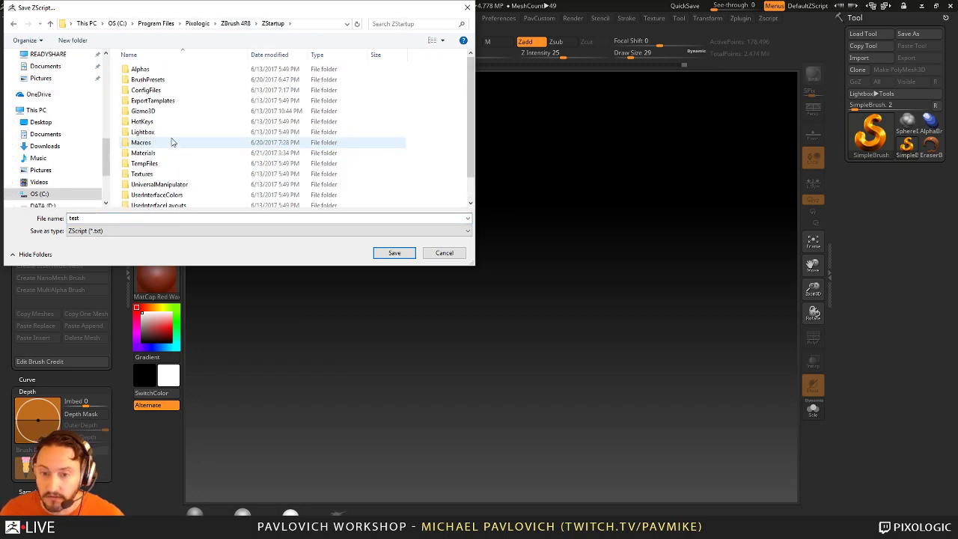
{"action": "double_click", "coordinate": [169, 142]}
{"action": "double_click", "coordinate": [137, 69]}
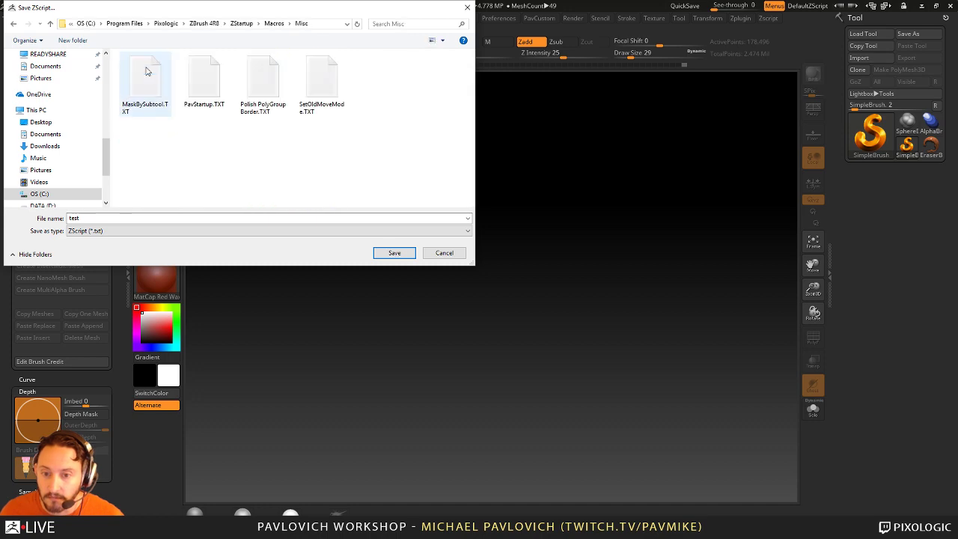
{"action": "left_click", "coordinate": [395, 253]}
{"action": "key", "text": "super"}
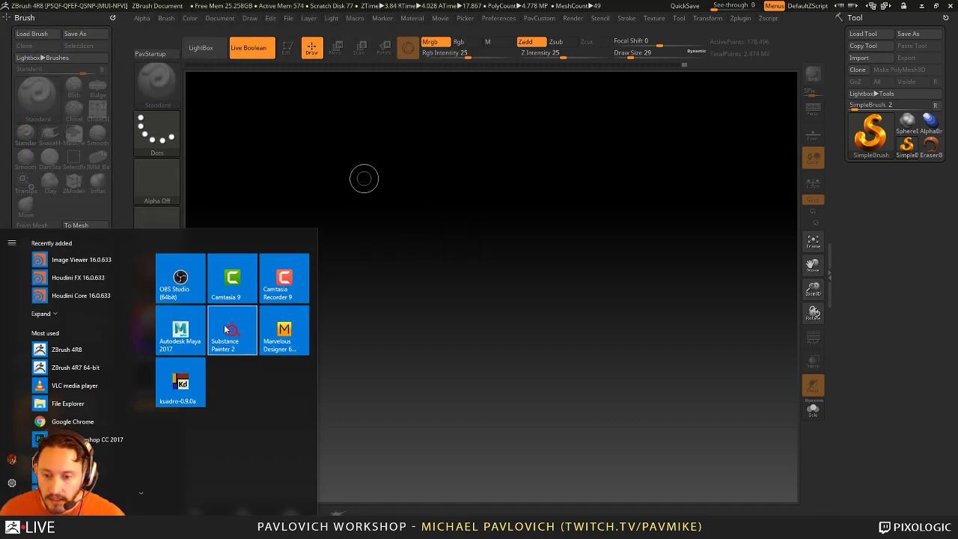
{"action": "scroll", "coordinate": [105, 351], "scroll_direction": "down", "scroll_amount": 5}
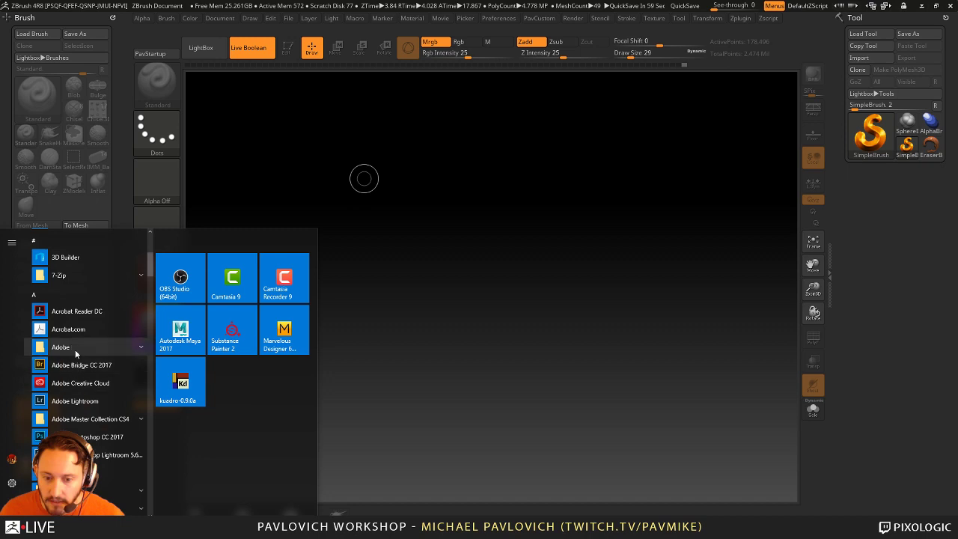
{"action": "scroll", "coordinate": [69, 279], "scroll_direction": "up", "scroll_amount": 5}
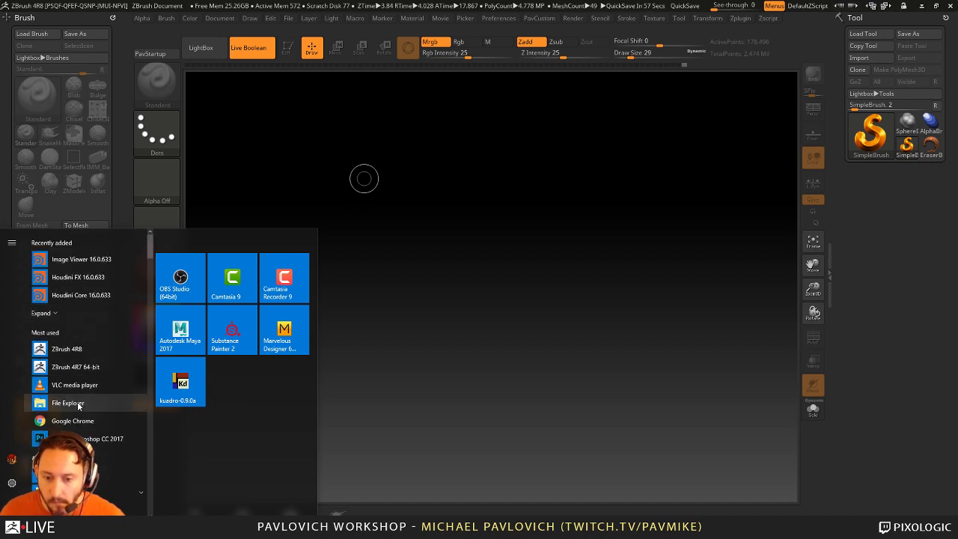
{"action": "left_click", "coordinate": [64, 402]}
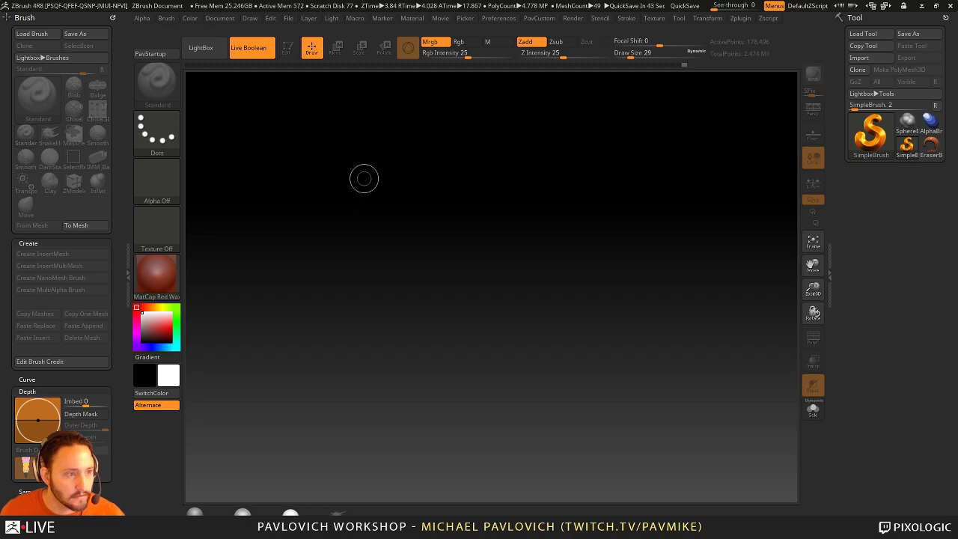
{"action": "key", "text": "alt+Tab"}
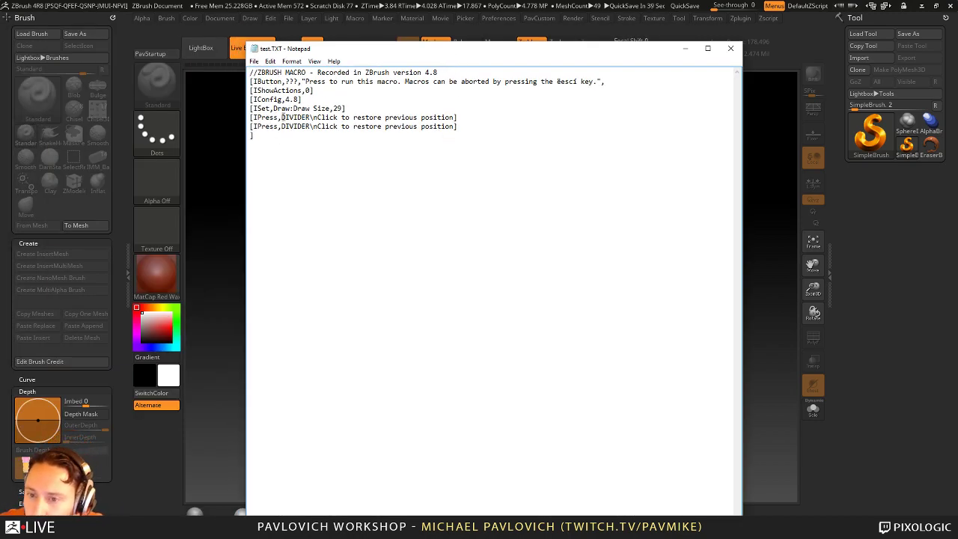
Step: Delete the [ISet,Draw:Draw Size,29] line and the duplicate IPress DIVIDER line from test.TXT
{"action": "left_click_drag", "start_coordinate": [282, 118], "coordinate": [445, 115]}
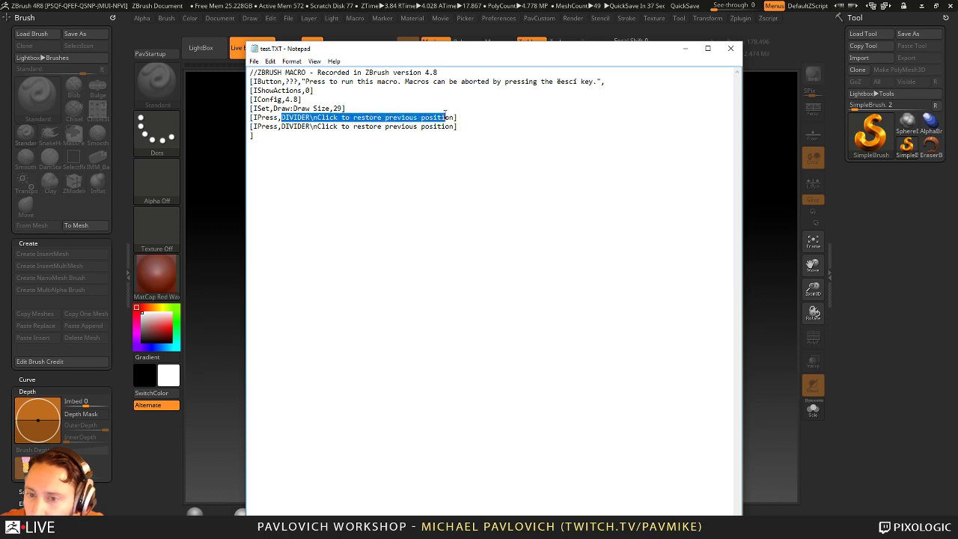
{"action": "left_click", "coordinate": [320, 127]}
{"action": "left_click_drag", "start_coordinate": [387, 127], "coordinate": [447, 126]}
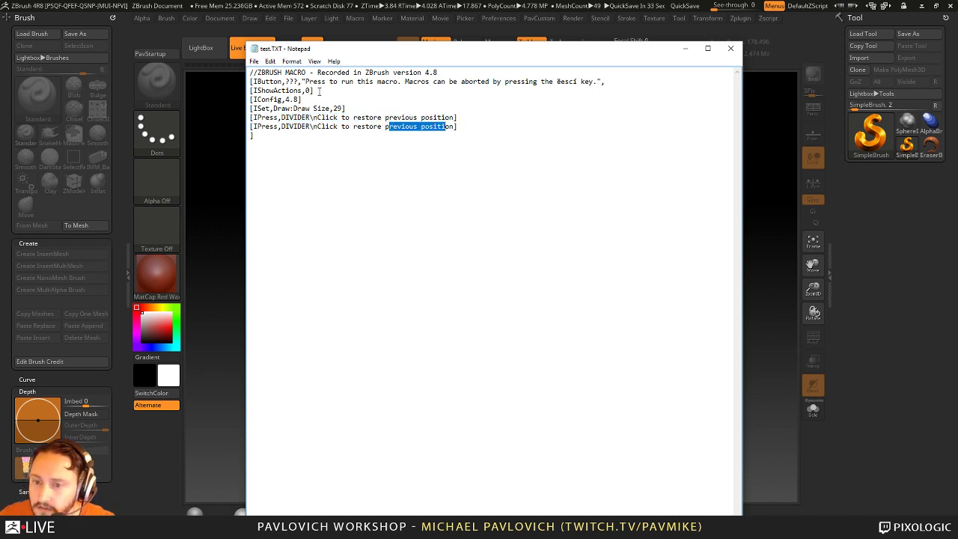
{"action": "left_click_drag", "start_coordinate": [349, 109], "coordinate": [249, 109]}
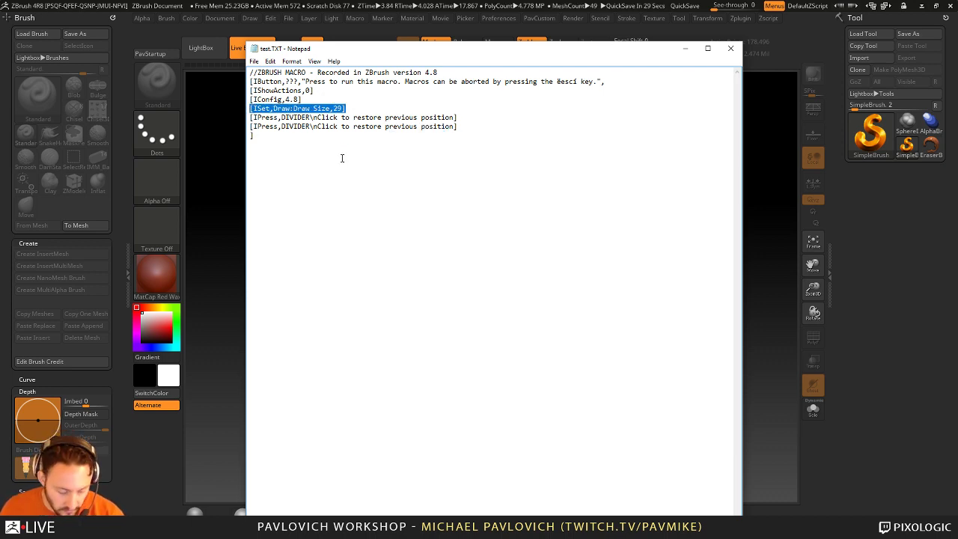
{"action": "key", "text": "BackSpace"}
{"action": "key", "text": "BackSpace"}
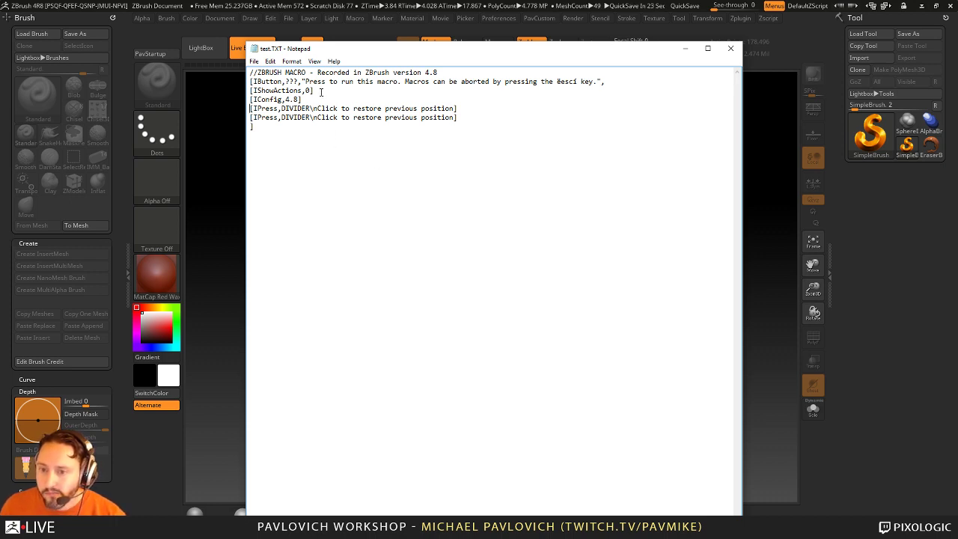
{"action": "left_click_drag", "start_coordinate": [463, 117], "coordinate": [251, 117]}
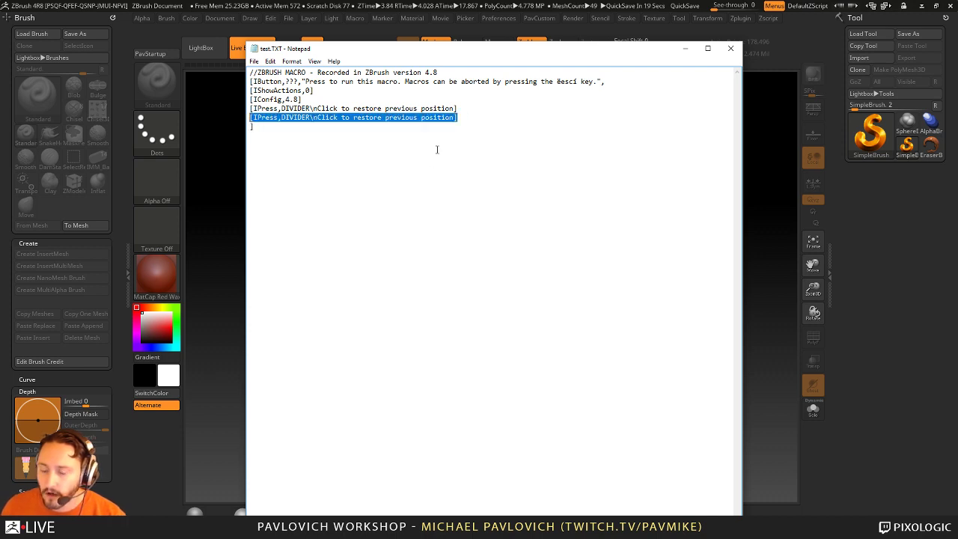
{"action": "key", "text": "Delete"}
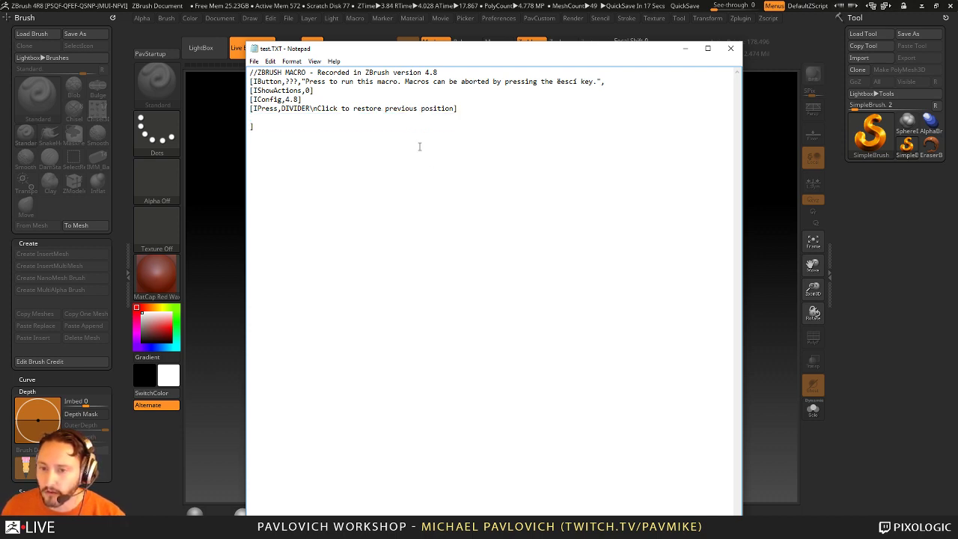
Step: Save the edited test.TXT and bring the ZBrush canvas back to the front
{"action": "left_click", "coordinate": [254, 61]}
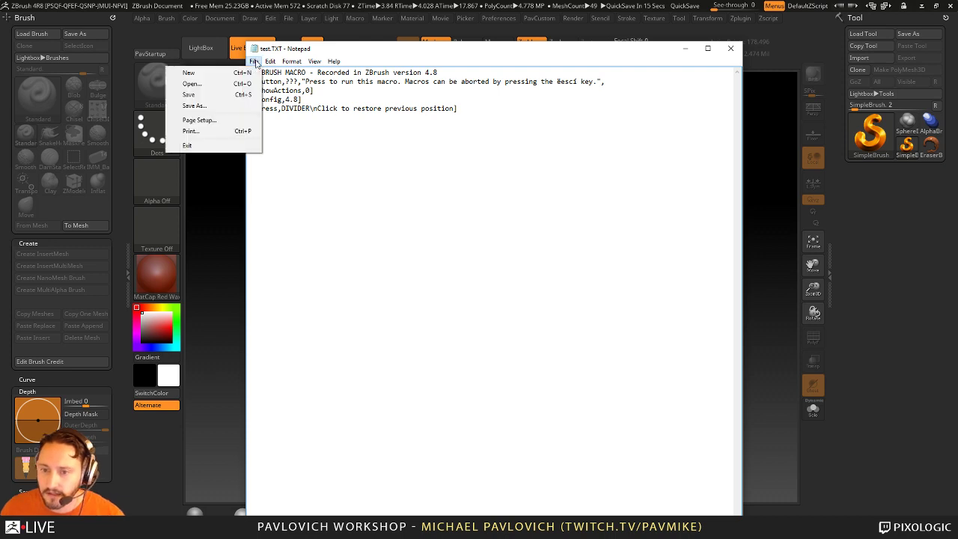
{"action": "left_click", "coordinate": [232, 94]}
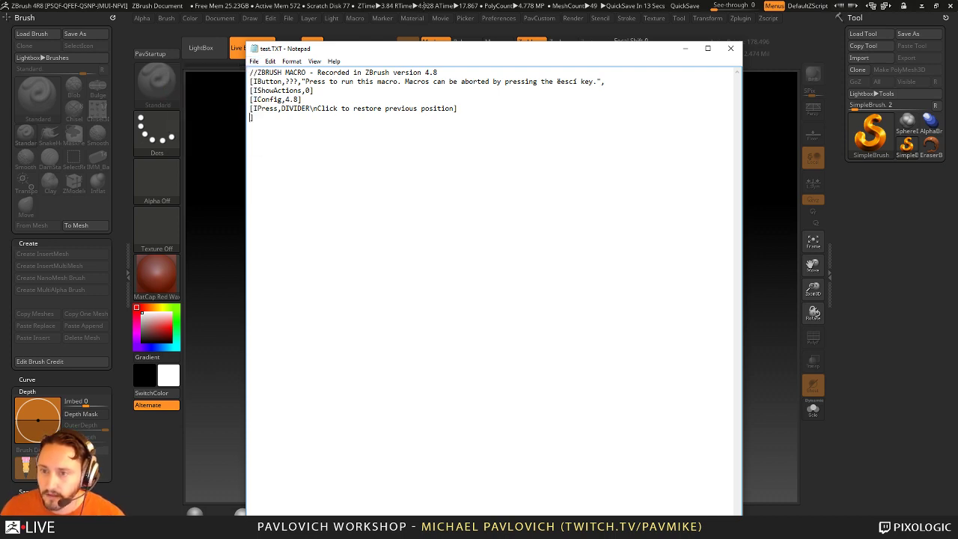
{"action": "left_click_drag", "start_coordinate": [443, 49], "coordinate": [197, 85]}
{"action": "left_click", "coordinate": [364, 178]}
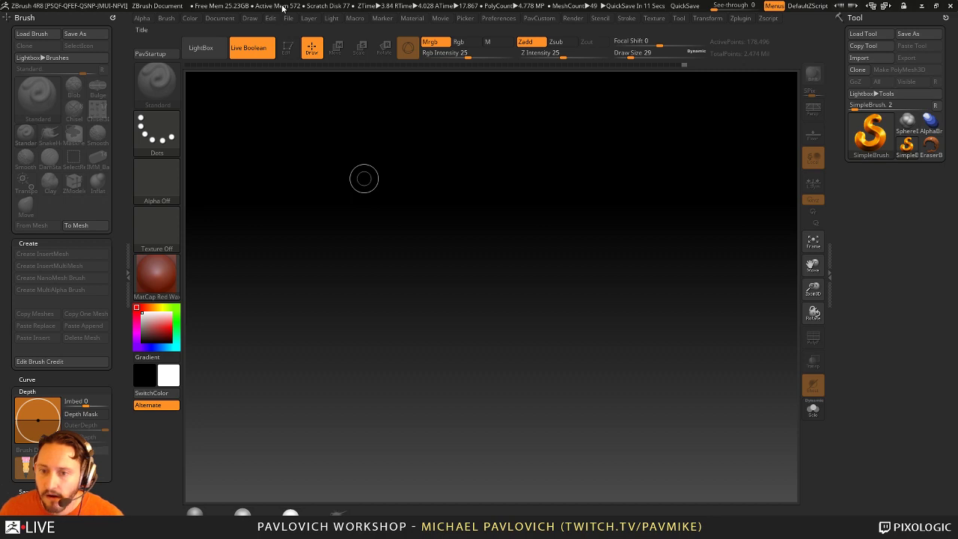
Step: Collapse and reopen the left tray, then run Reload All Macros twice
{"action": "left_click", "coordinate": [125, 171]}
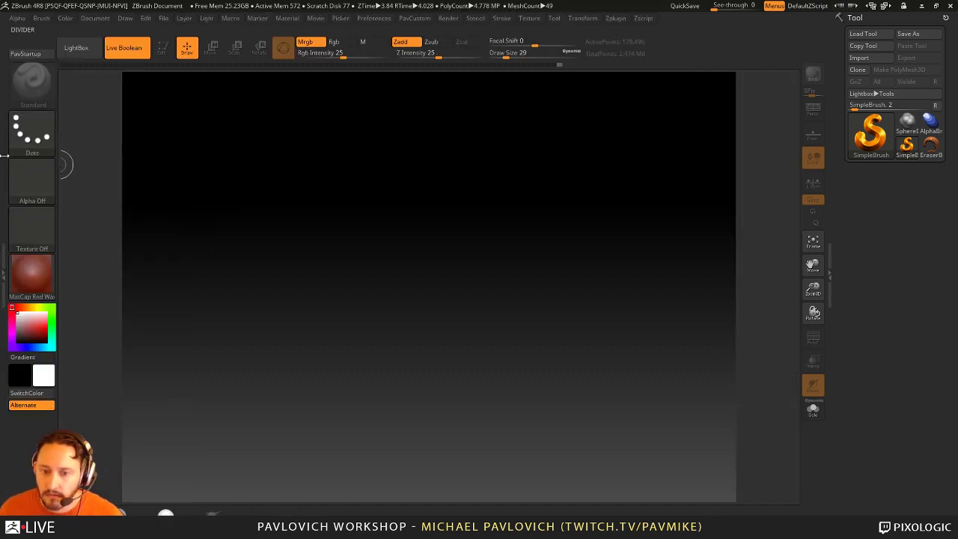
{"action": "left_click", "coordinate": [111, 172]}
{"action": "left_click", "coordinate": [354, 18]}
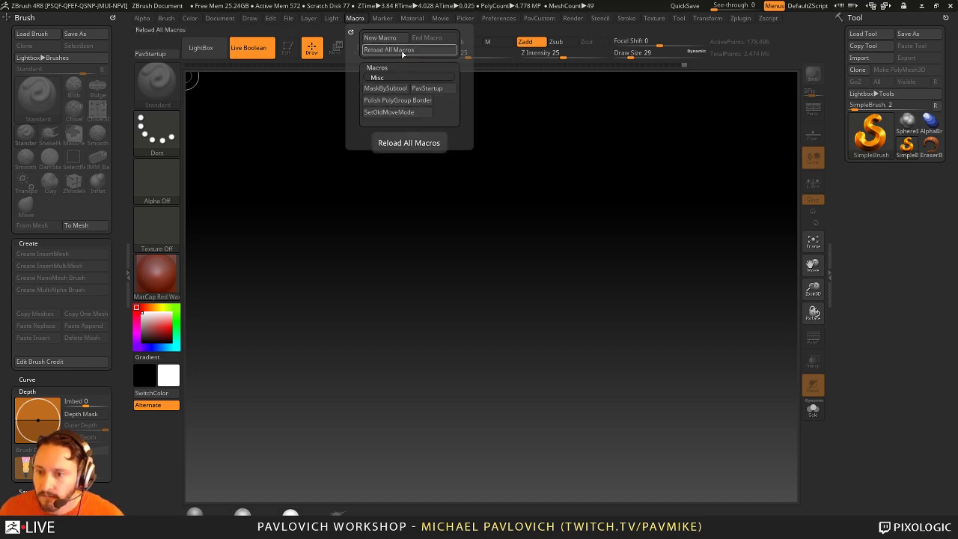
{"action": "left_click", "coordinate": [404, 51]}
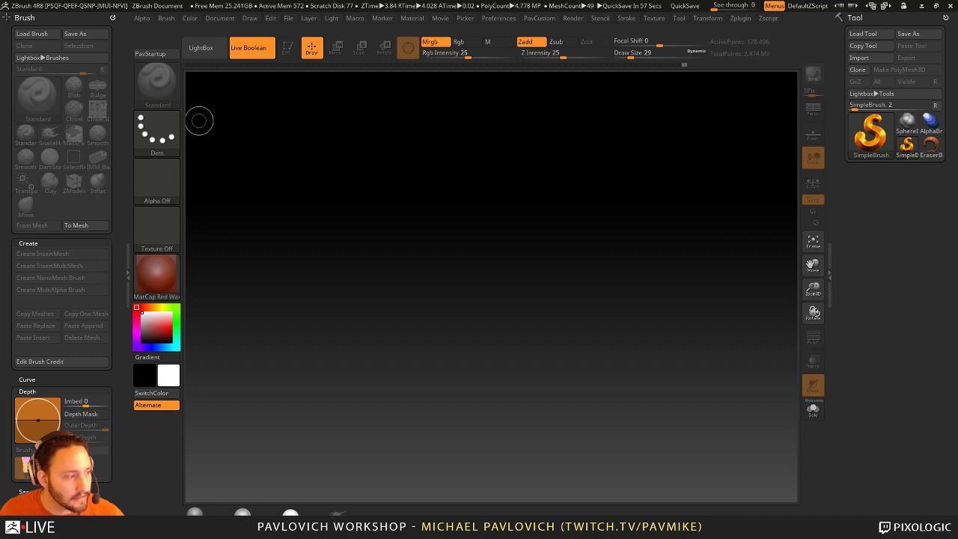
{"action": "left_click", "coordinate": [353, 16]}
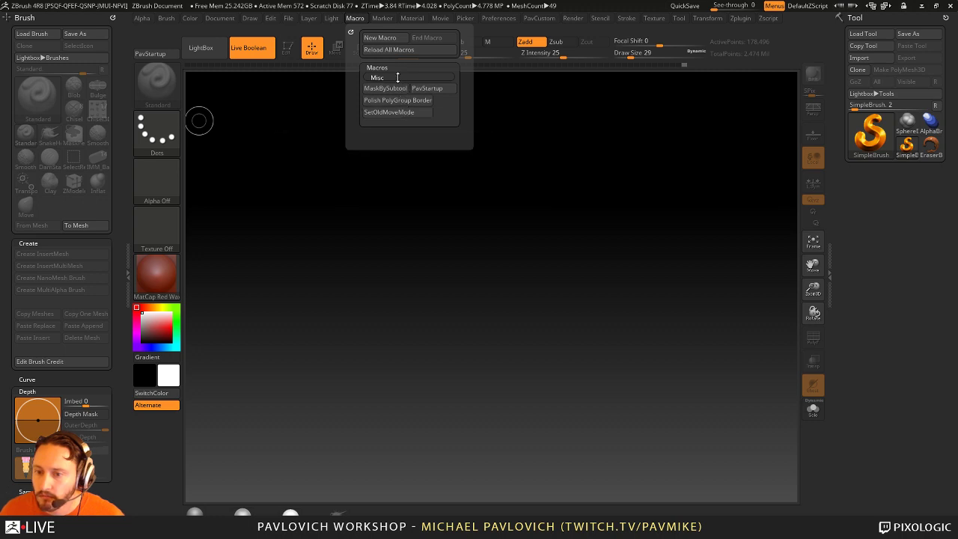
{"action": "left_click", "coordinate": [395, 50]}
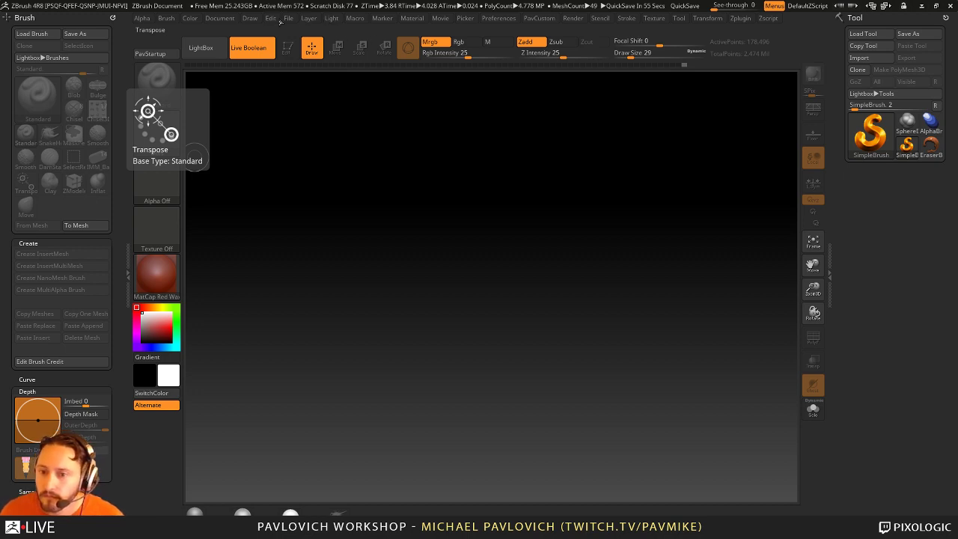
{"action": "left_click", "coordinate": [355, 18]}
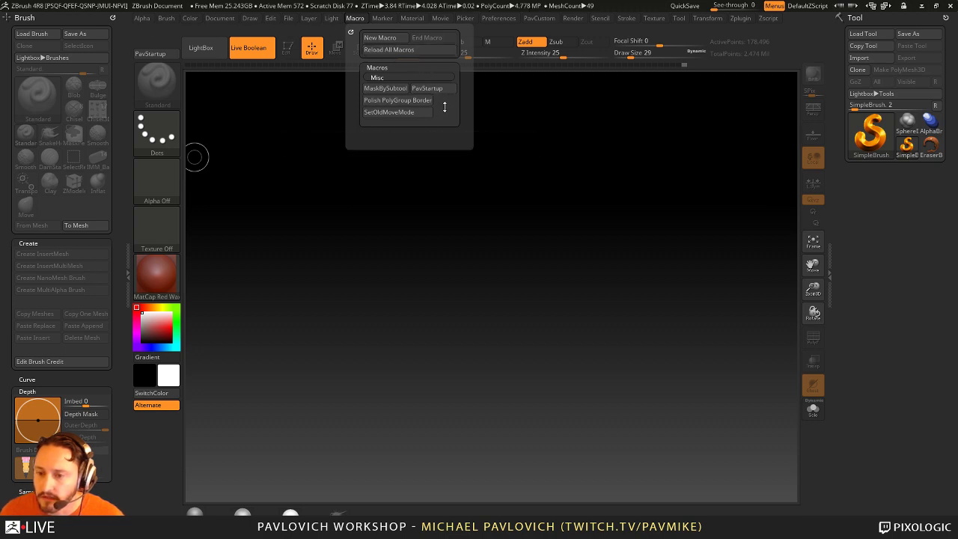
Step: Start a new macro recording and collapse the left brush tray
{"action": "left_click", "coordinate": [380, 38]}
{"action": "left_click", "coordinate": [473, 306]}
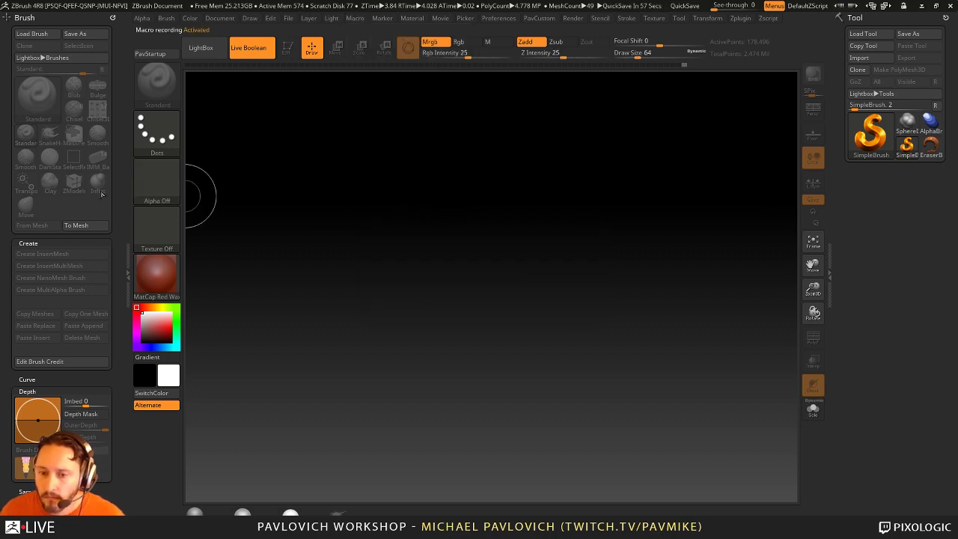
{"action": "left_click", "coordinate": [129, 203]}
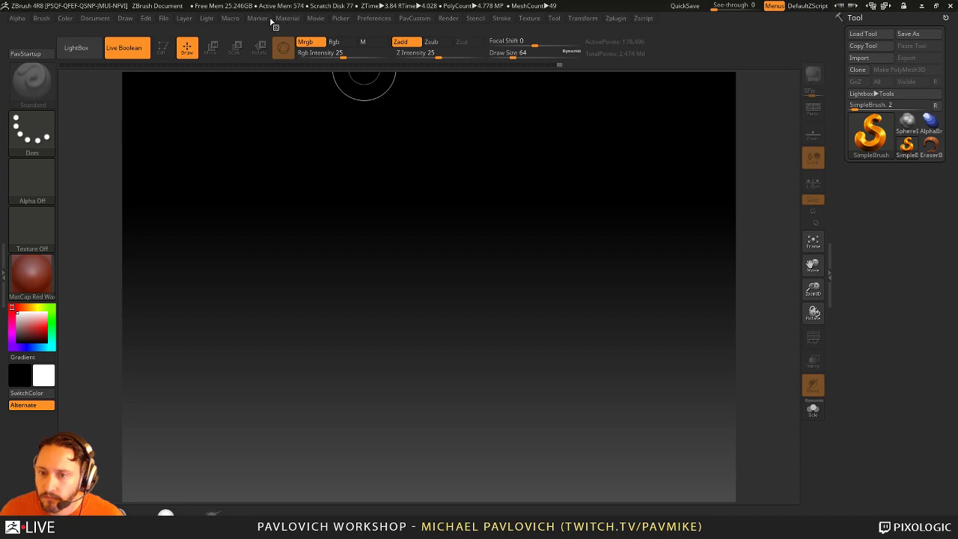
{"action": "left_click", "coordinate": [320, 19]}
Step: End the recording and save the macro as divider_left
{"action": "left_click", "coordinate": [230, 18]}
{"action": "left_click", "coordinate": [306, 38]}
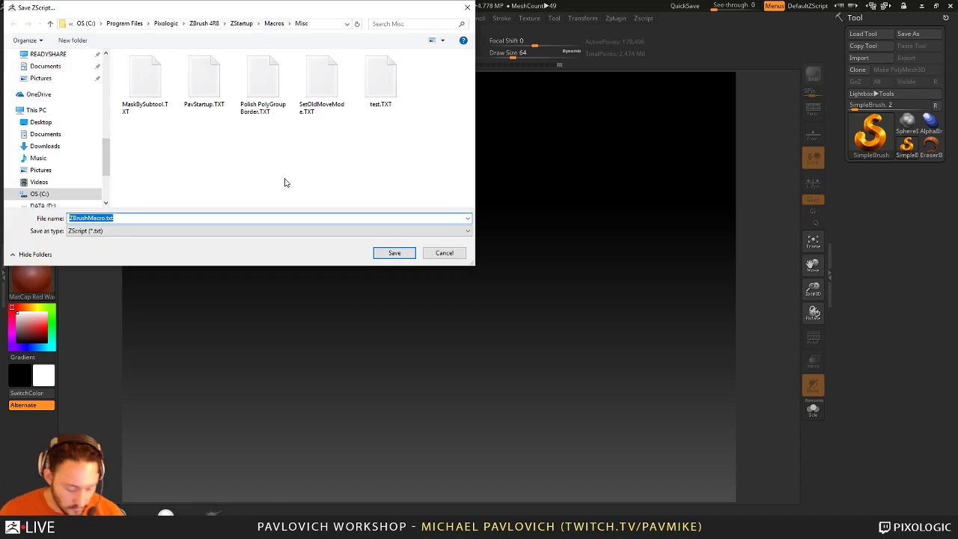
{"action": "type", "text": "divider_"}
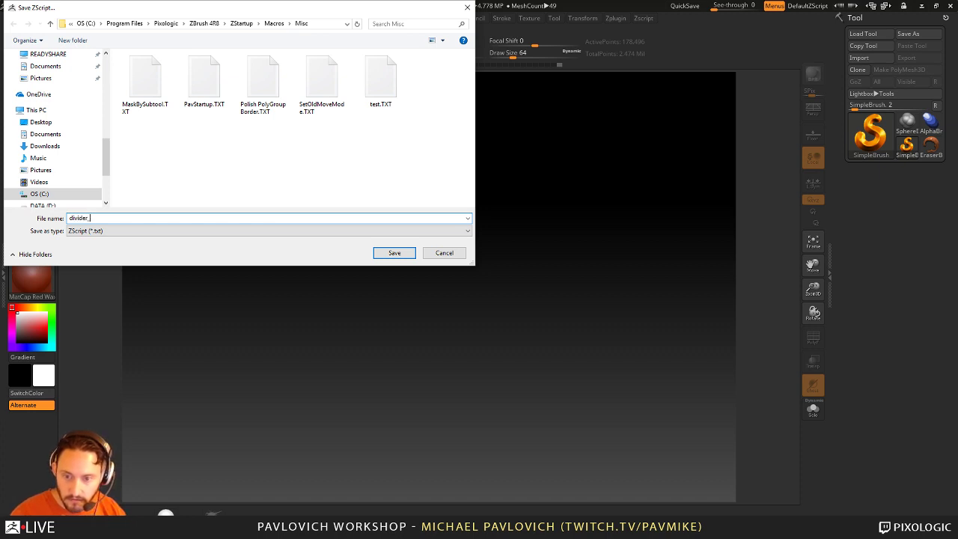
{"action": "type", "text": "lef"}
{"action": "key", "text": "Return"}
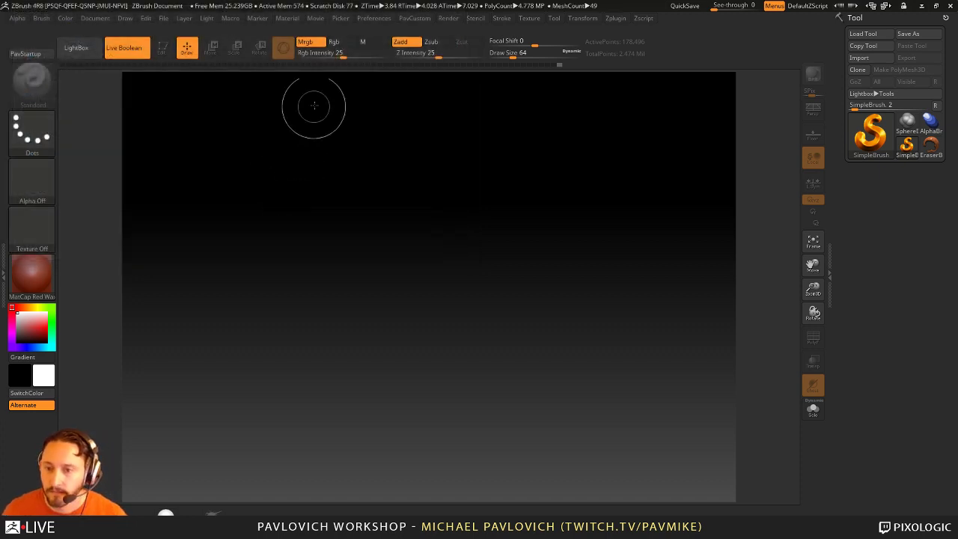
Step: Reload all macros to pick up the divider macro, then close ZBrush
{"action": "left_click", "coordinate": [286, 18]}
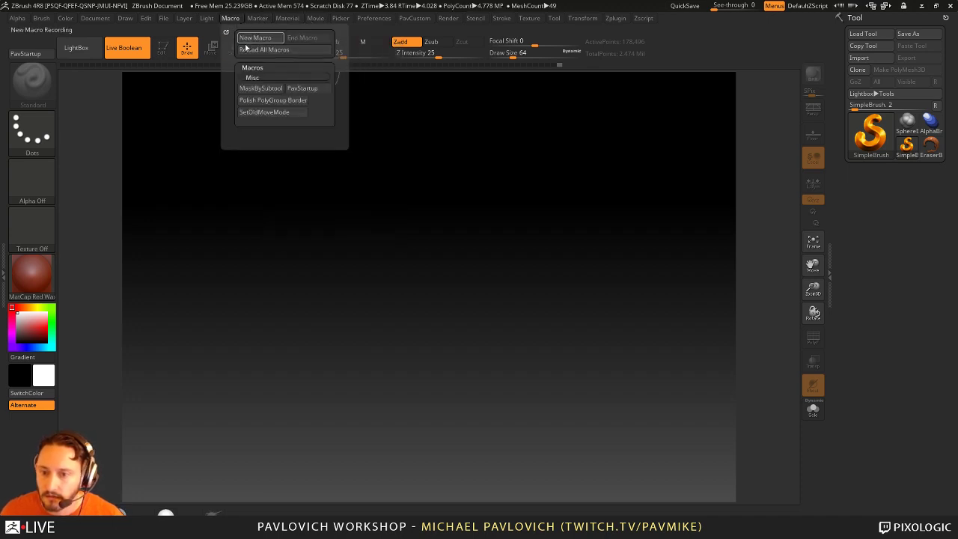
{"action": "left_click", "coordinate": [261, 50]}
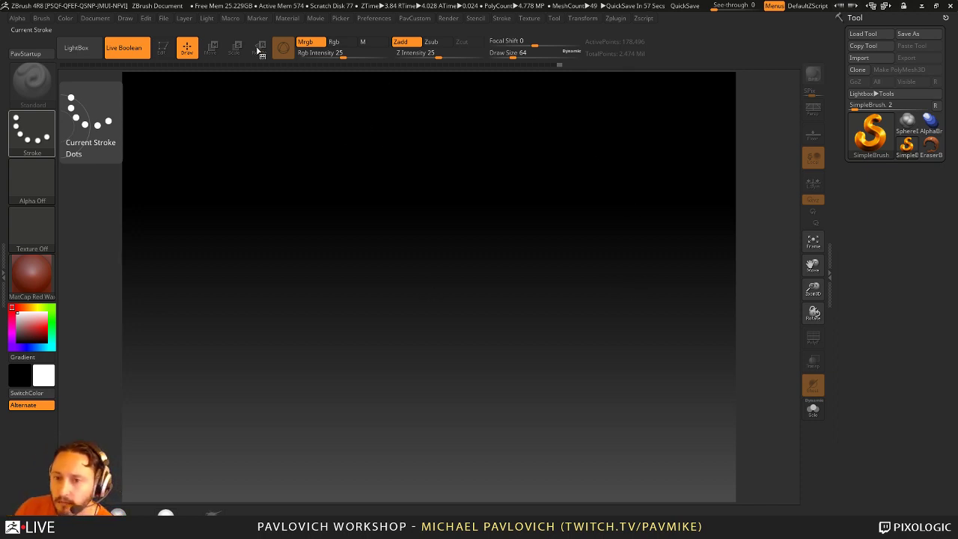
{"action": "left_click", "coordinate": [231, 19]}
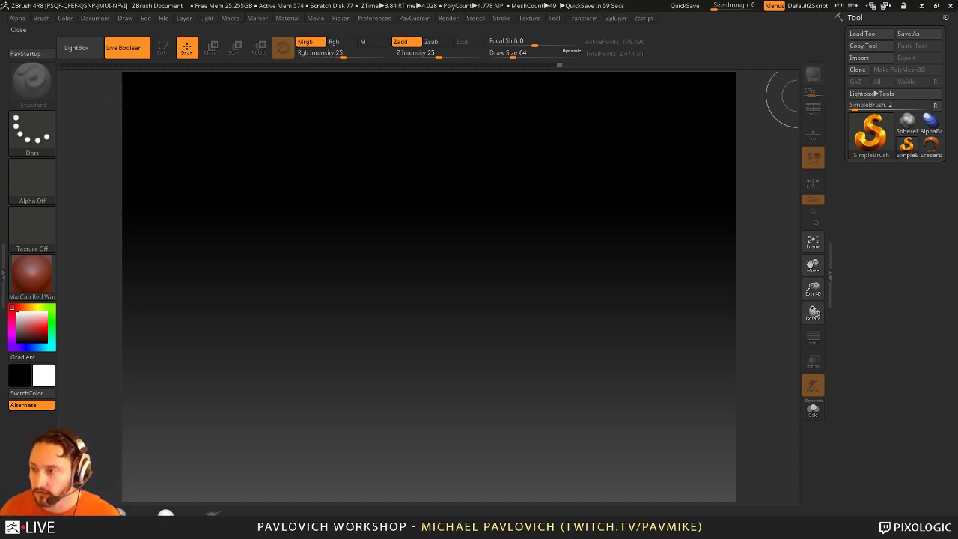
{"action": "left_click", "coordinate": [950, 6]}
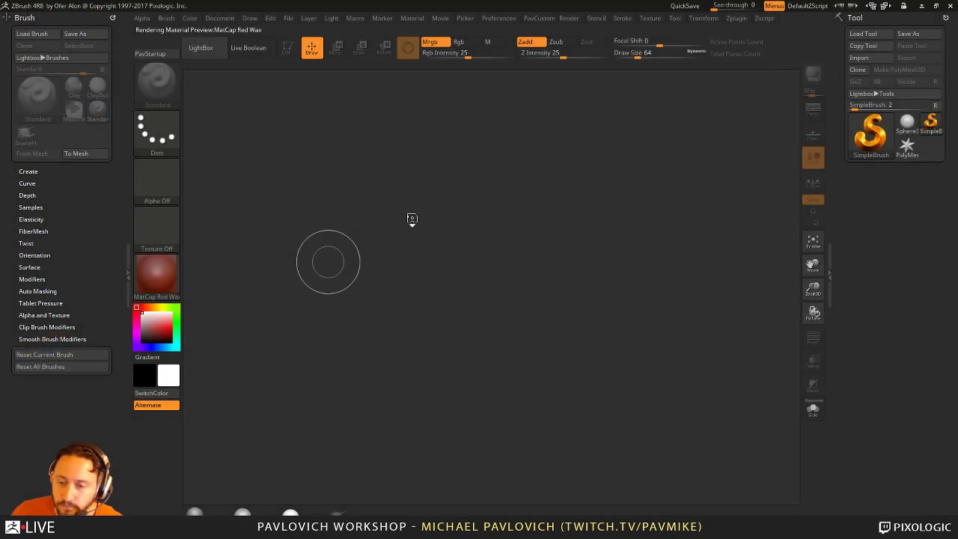
Step: Run the PavStartup macro from the saved macros list
{"action": "left_click", "coordinate": [355, 18]}
{"action": "left_click", "coordinate": [373, 65]}
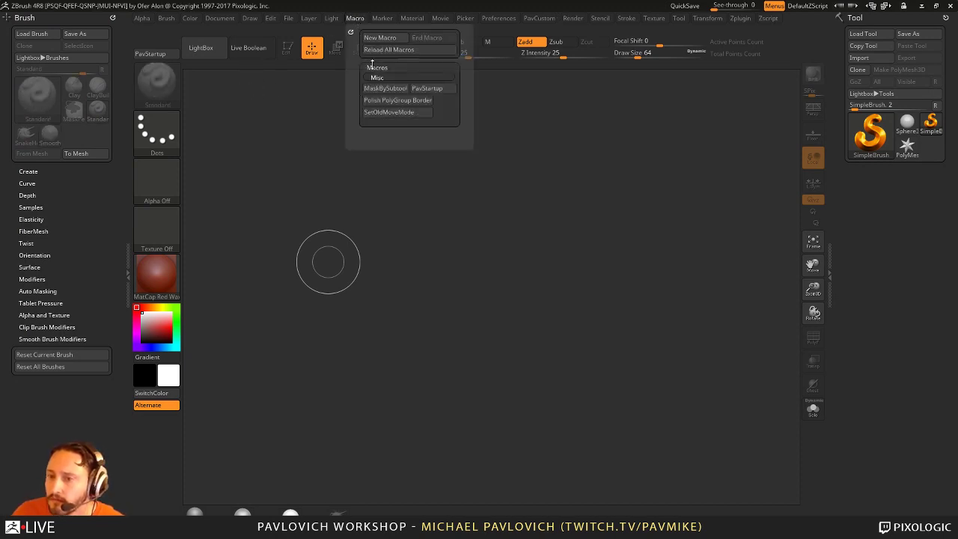
{"action": "left_click", "coordinate": [426, 89]}
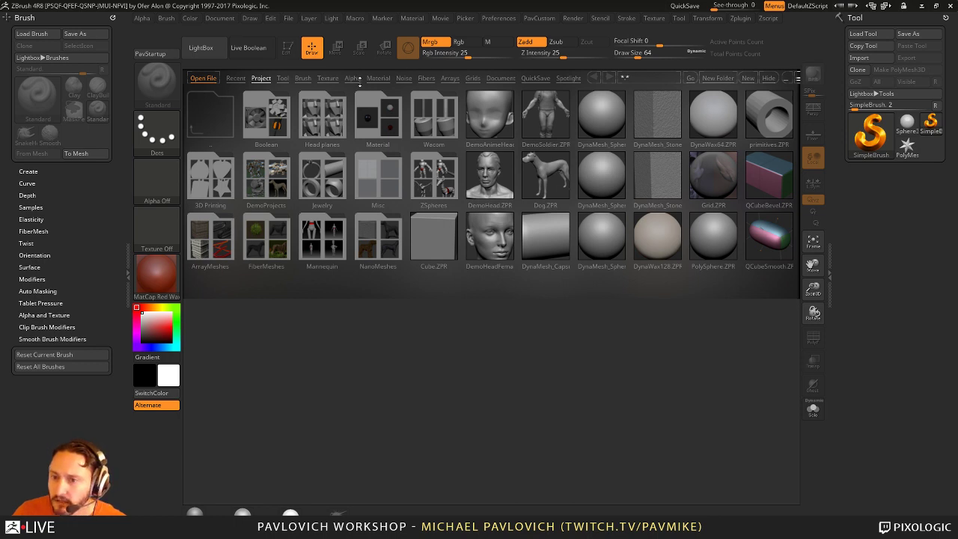
Step: Start a new macro recording with initialization and collapse the left brush tray
{"action": "left_click", "coordinate": [353, 19]}
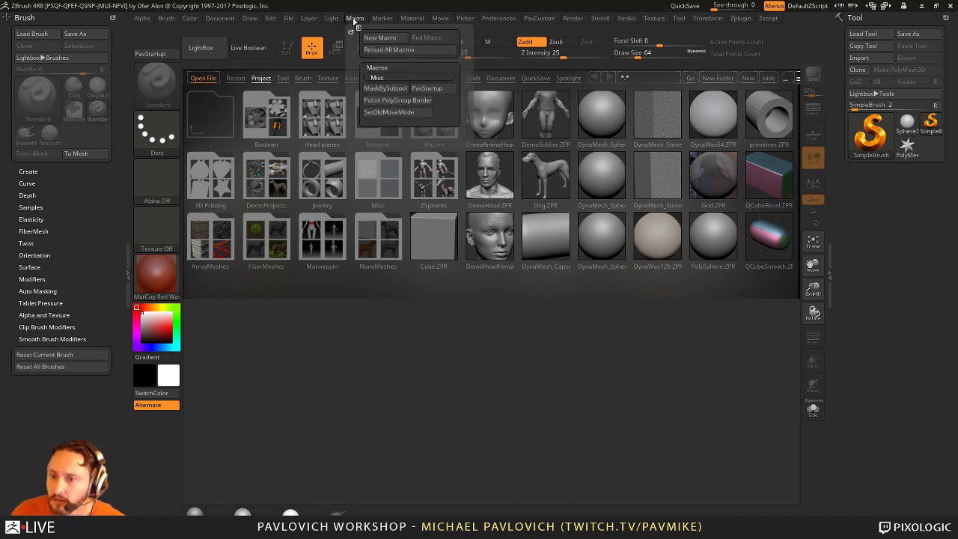
{"action": "left_click", "coordinate": [380, 38]}
{"action": "left_click", "coordinate": [472, 306]}
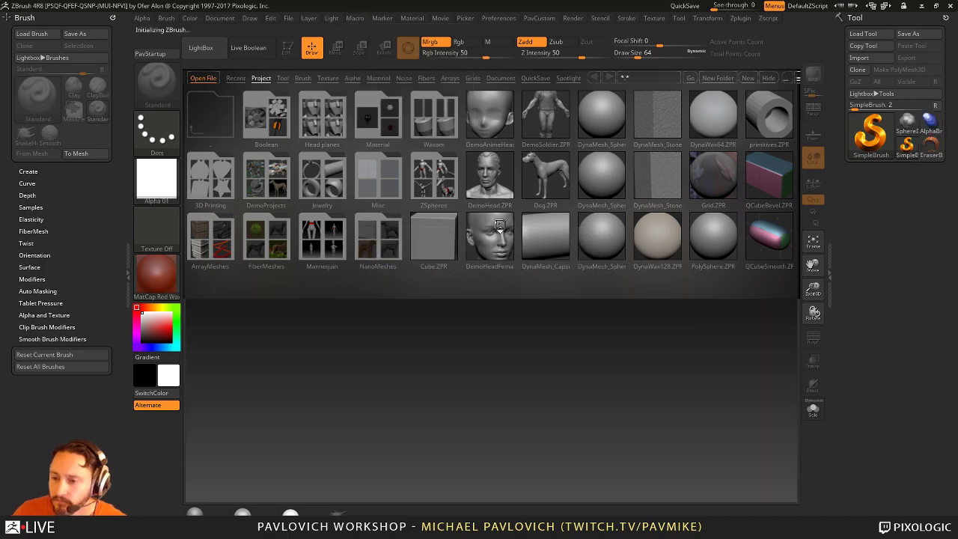
{"action": "left_click", "coordinate": [130, 183]}
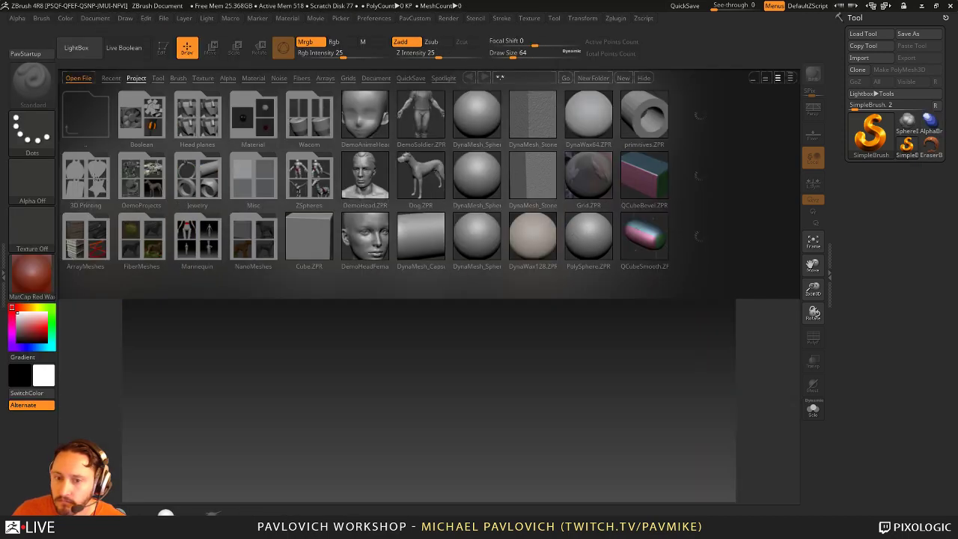
Step: End the macro recording, save it as 'test2' in Macros/Misc, and hide LightBox
{"action": "left_click", "coordinate": [229, 18]}
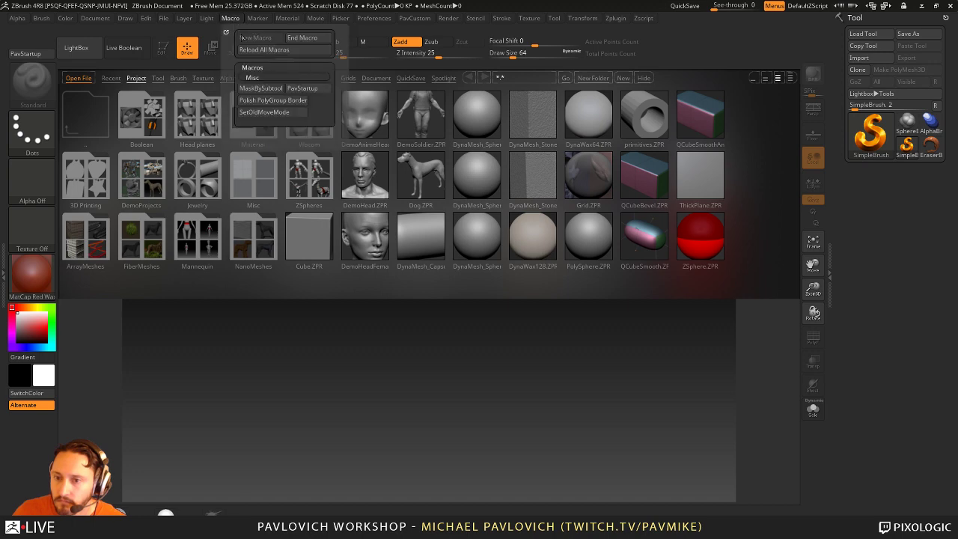
{"action": "left_click", "coordinate": [306, 39]}
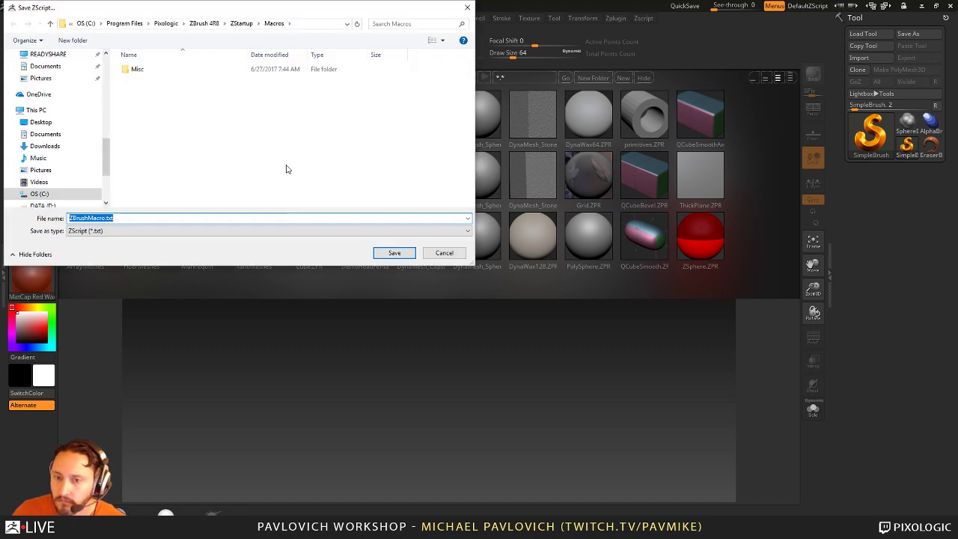
{"action": "double_click", "coordinate": [136, 67]}
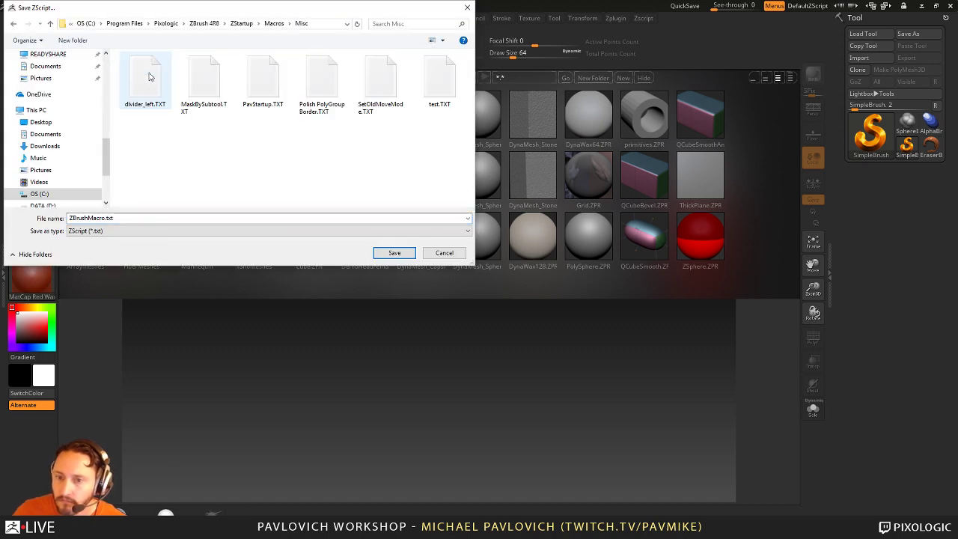
{"action": "left_click", "coordinate": [217, 216]}
{"action": "type", "text": "test2"}
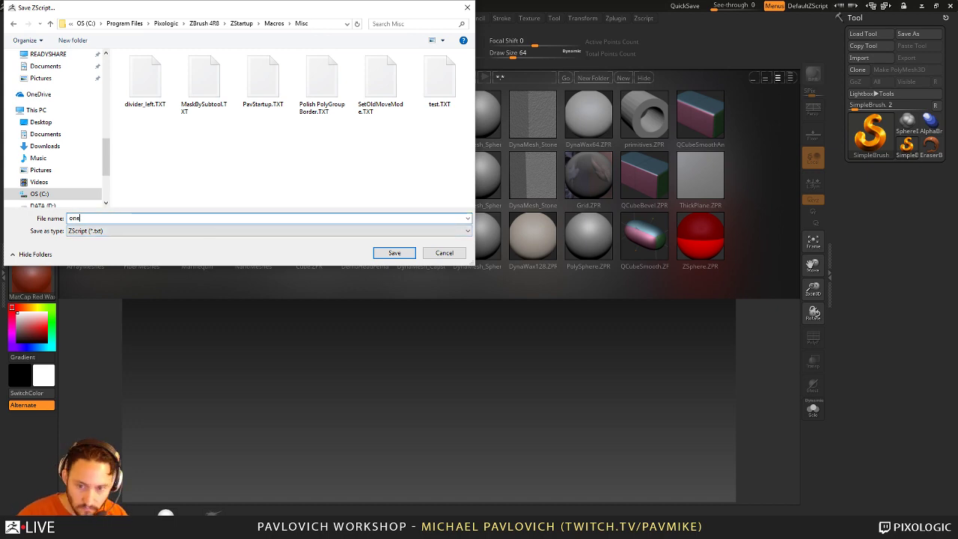
{"action": "key", "text": "Return"}
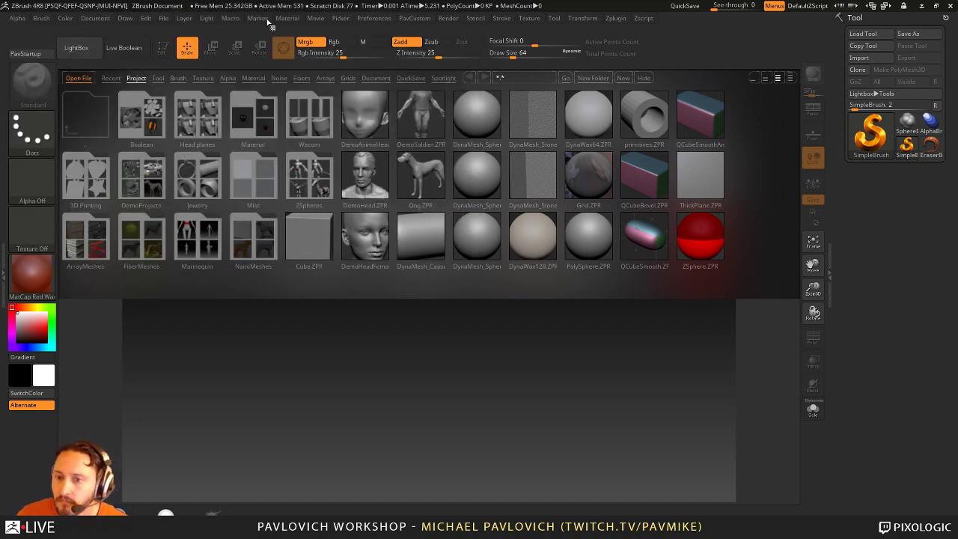
{"action": "left_click", "coordinate": [229, 19]}
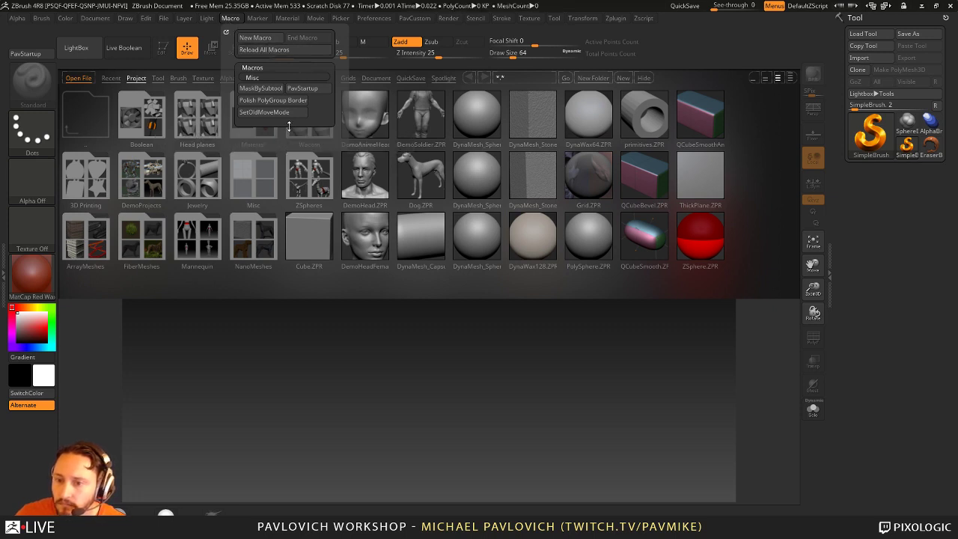
{"action": "left_click", "coordinate": [644, 78]}
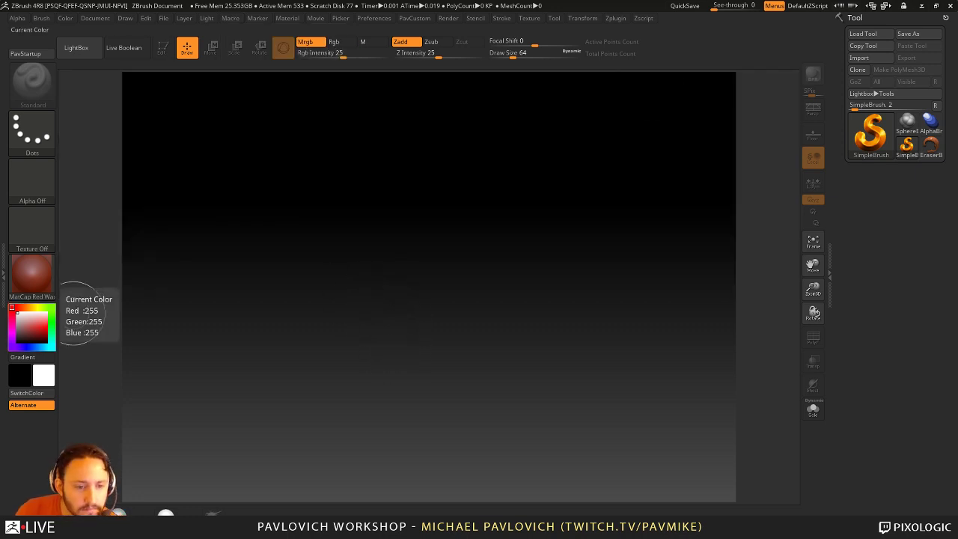
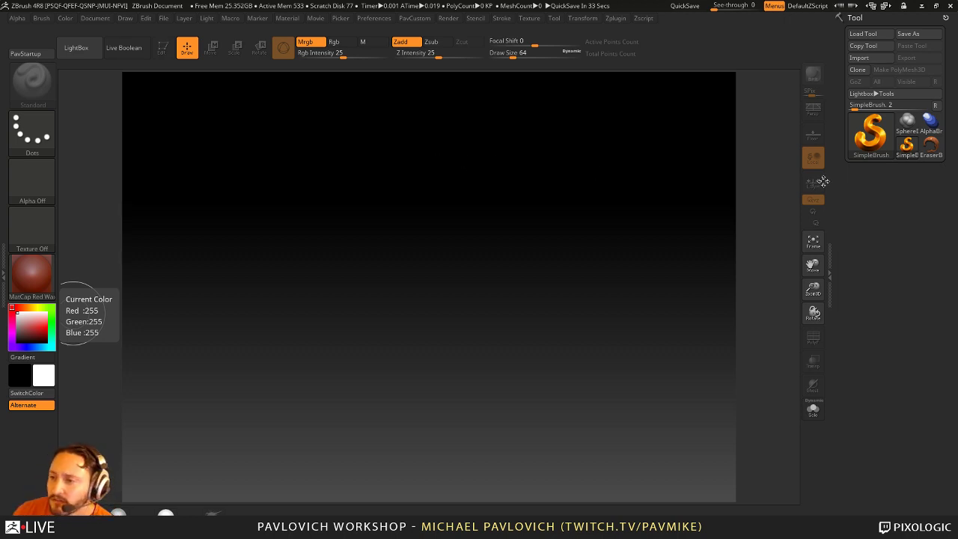
Step: Launch Marvelous Designer from the Start menu and open ZBrush's LightBox on the Project tab
{"action": "key", "text": "super"}
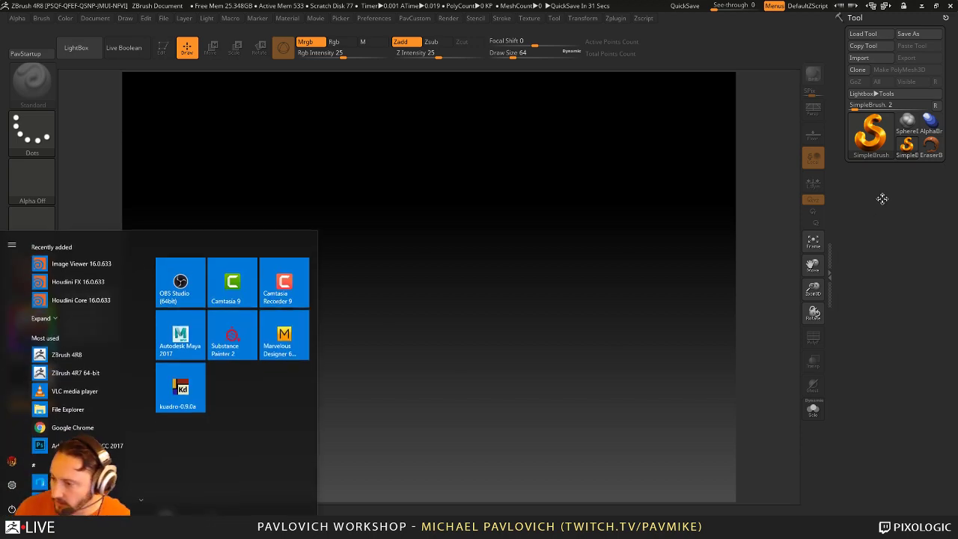
{"action": "key", "text": "super"}
{"action": "left_click", "coordinate": [860, 137]}
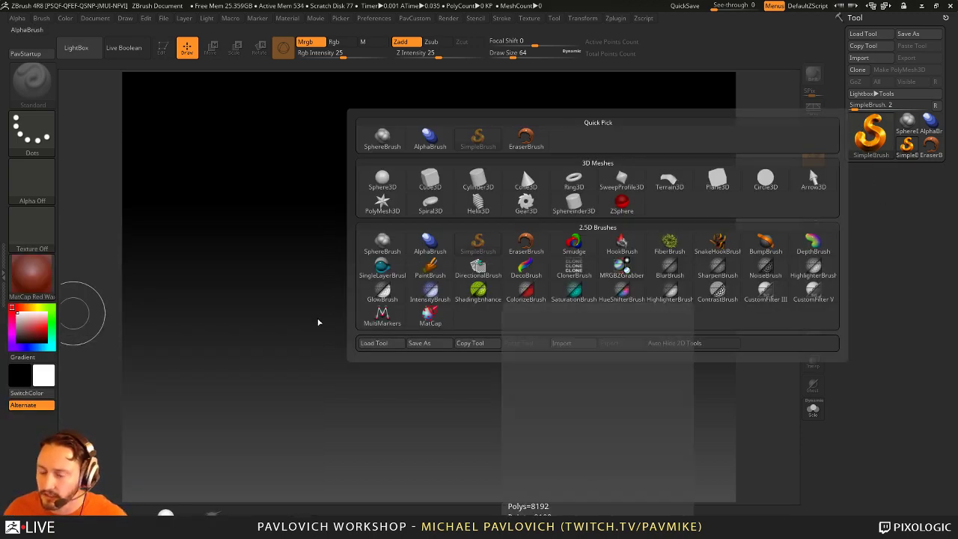
{"action": "key", "text": "super"}
{"action": "left_click", "coordinate": [287, 337]}
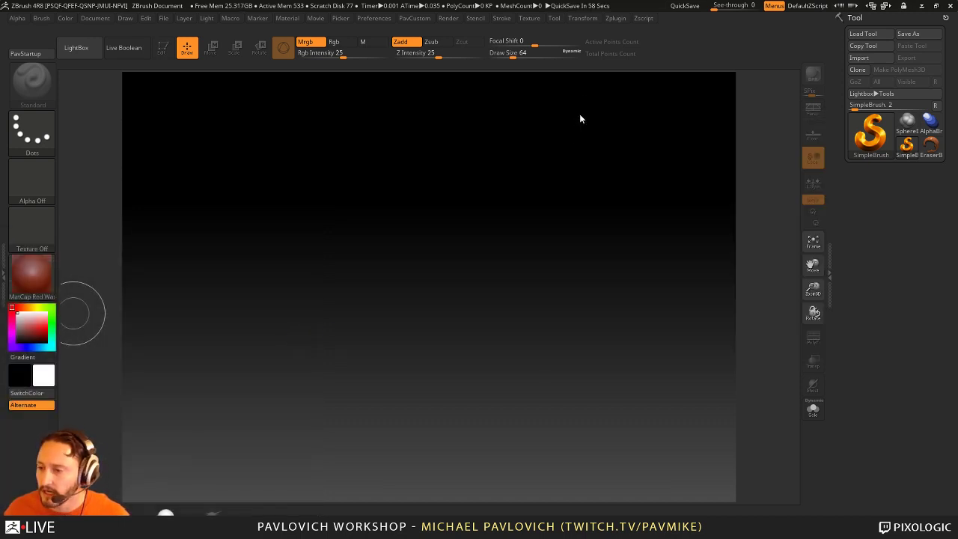
{"action": "left_click", "coordinate": [870, 139]}
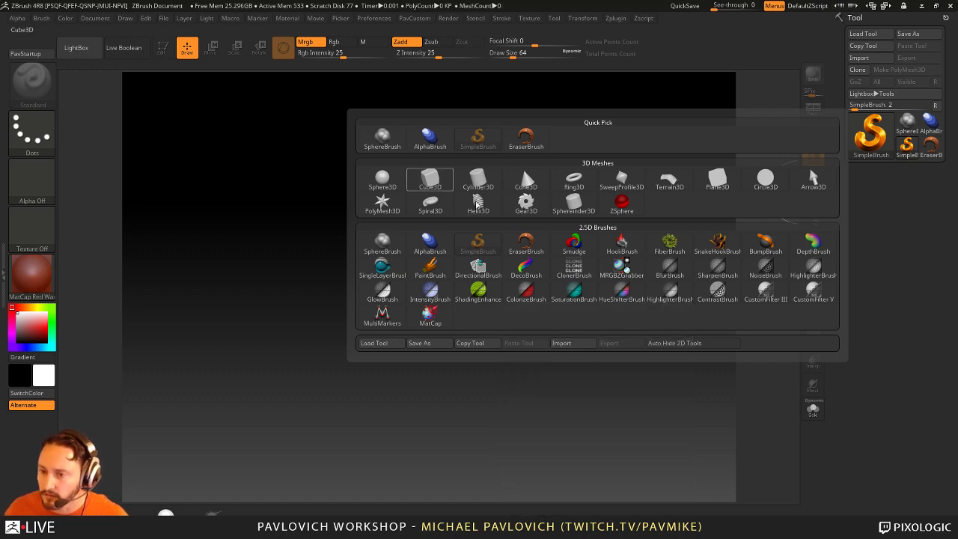
{"action": "mouse_move", "coordinate": [524, 201]}
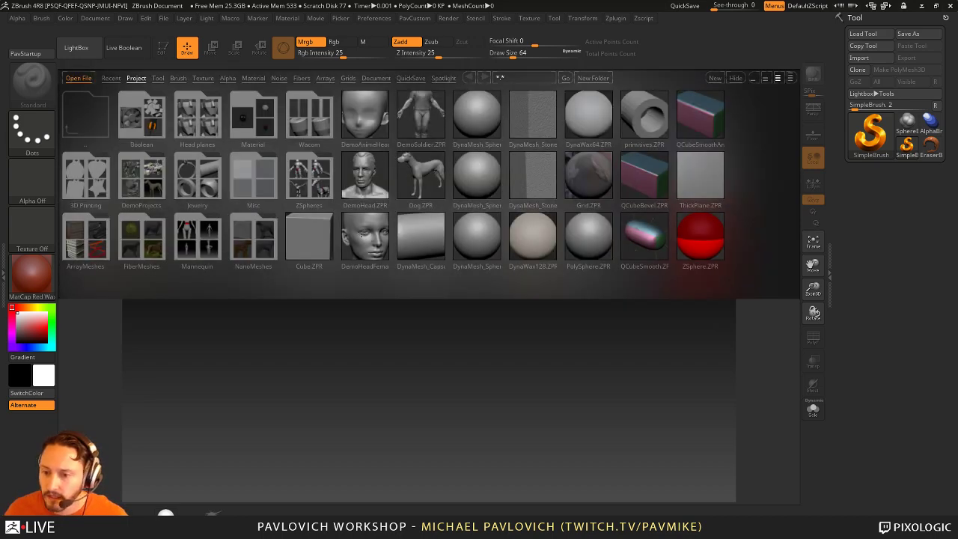
Step: Load the DemoHeadFemale sample project and hide its eyes subtool
{"action": "double_click", "coordinate": [360, 233]}
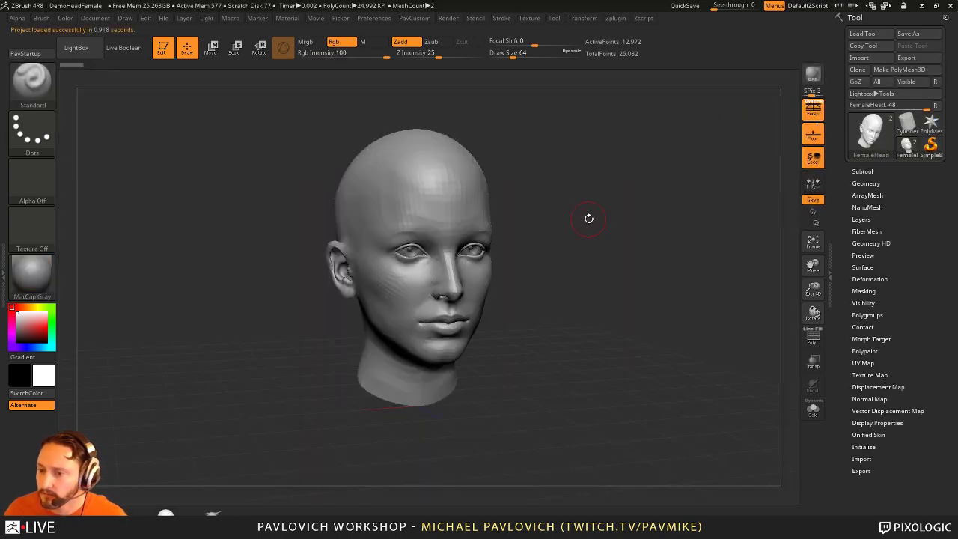
{"action": "mouse_move", "coordinate": [589, 218]}
{"action": "left_mouse_down"}
{"action": "mouse_move", "coordinate": [574, 217]}
{"action": "mouse_move", "coordinate": [586, 244]}
{"action": "mouse_move", "coordinate": [551, 240]}
{"action": "mouse_move", "coordinate": [657, 258]}
{"action": "mouse_move", "coordinate": [664, 244]}
{"action": "mouse_move", "coordinate": [650, 256]}
{"action": "mouse_move", "coordinate": [639, 224]}
{"action": "mouse_move", "coordinate": [674, 230]}
{"action": "mouse_move", "coordinate": [618, 235]}
{"action": "mouse_move", "coordinate": [708, 244]}
{"action": "left_mouse_up"}
{"action": "left_click", "coordinate": [862, 172]}
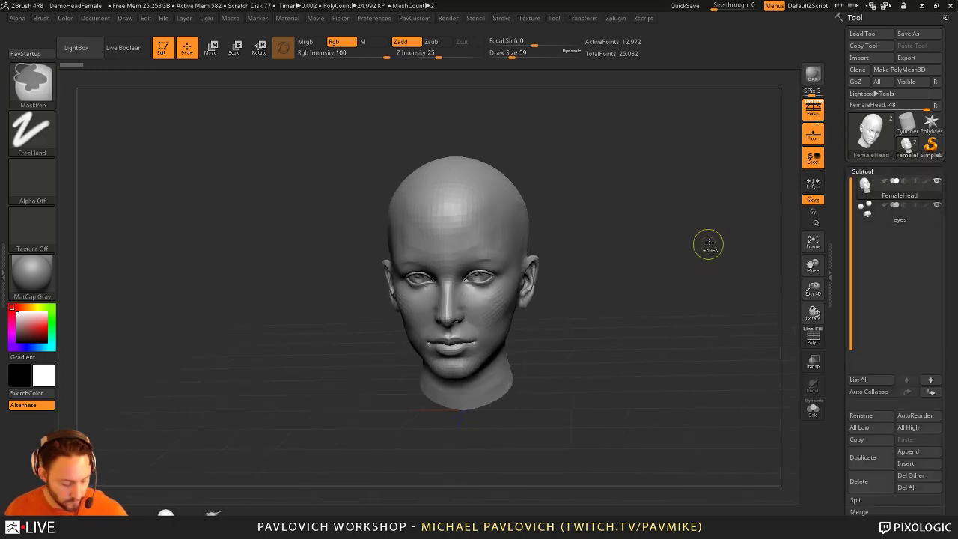
{"action": "left_click", "coordinate": [936, 205]}
{"action": "key", "text": "d"}
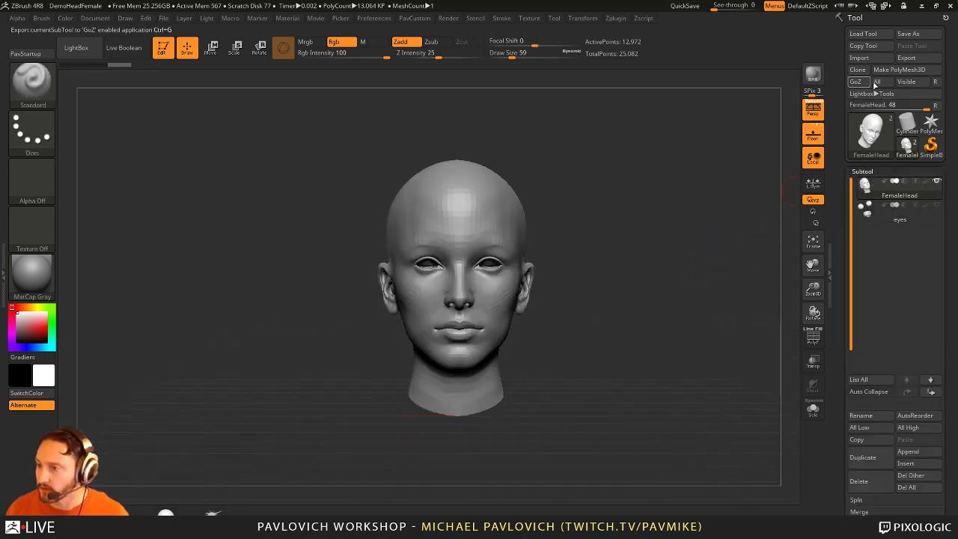
Step: Export the head as FemaleHead.obj to the Desktop
{"action": "left_click", "coordinate": [906, 58]}
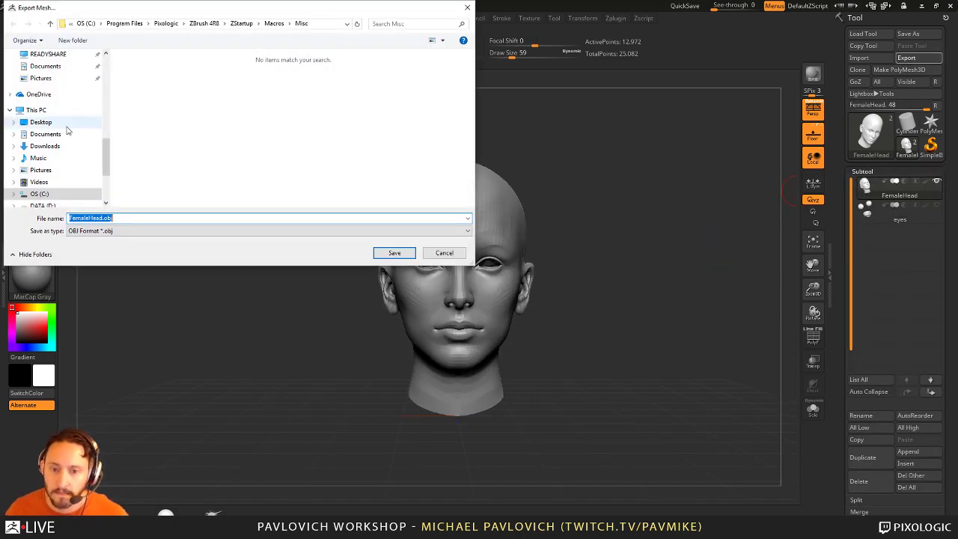
{"action": "left_click", "coordinate": [42, 122]}
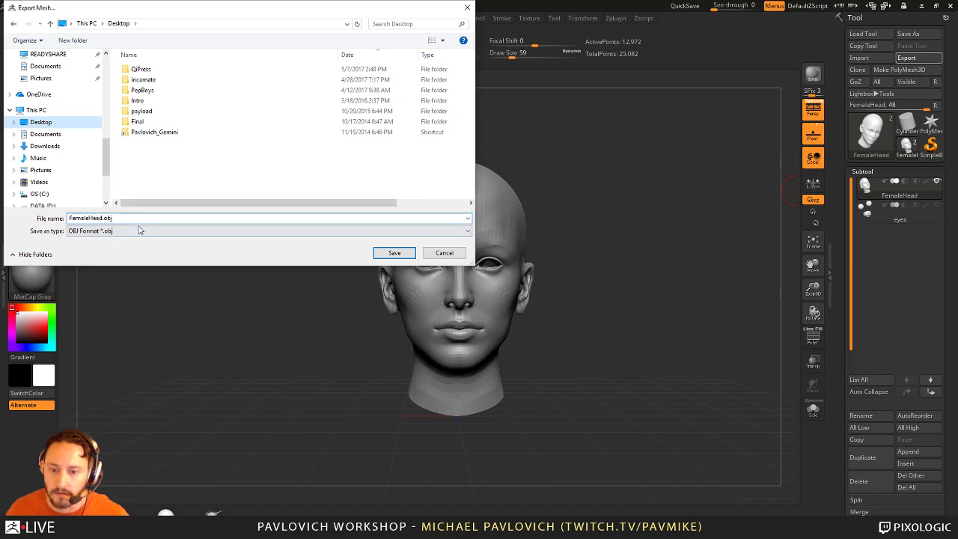
{"action": "left_click", "coordinate": [394, 253]}
{"action": "left_click_drag", "start_coordinate": [608, 150], "coordinate": [562, 215]}
{"action": "key", "text": "super"}
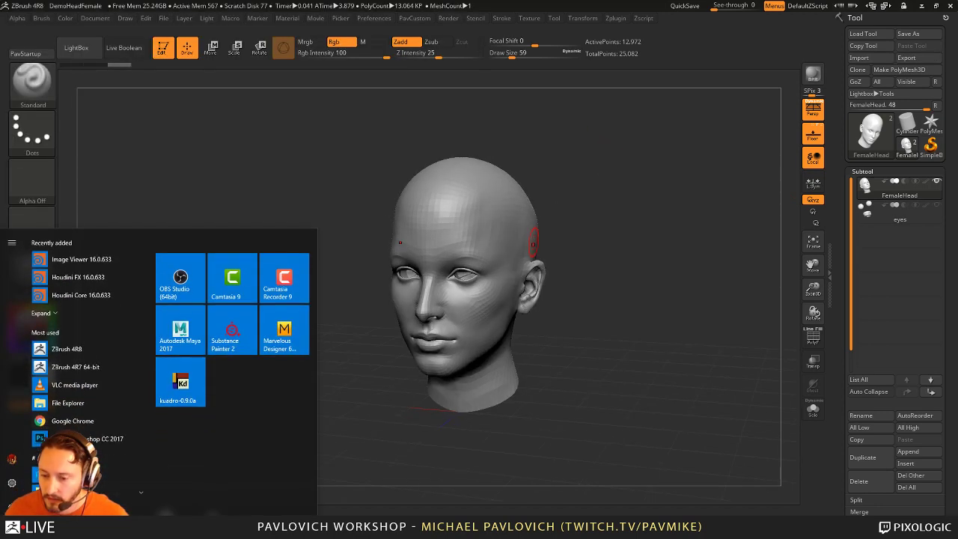
Step: Switch to Marvelous Designer and log in to reach the empty Untitled scene
{"action": "mouse_move", "coordinate": [449, 515]}
{"action": "left_click", "coordinate": [460, 490]}
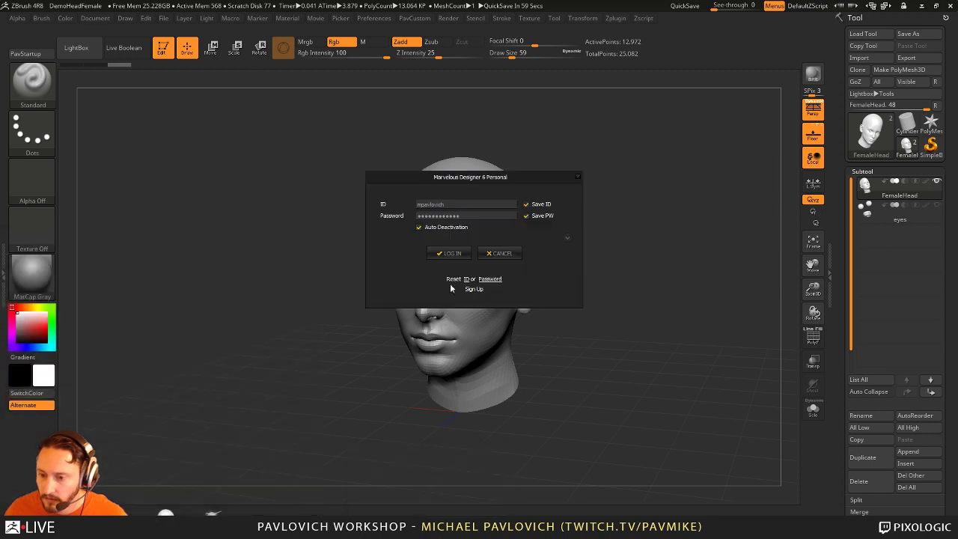
{"action": "left_click", "coordinate": [451, 253]}
{"action": "left_click_drag", "start_coordinate": [648, 233], "coordinate": [504, 198]}
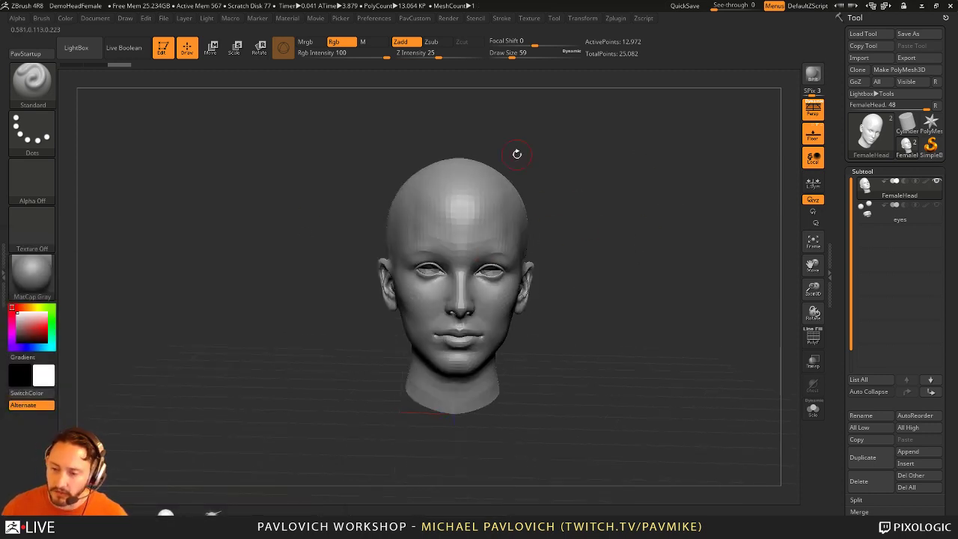
{"action": "left_click_drag", "start_coordinate": [516, 154], "coordinate": [548, 147]}
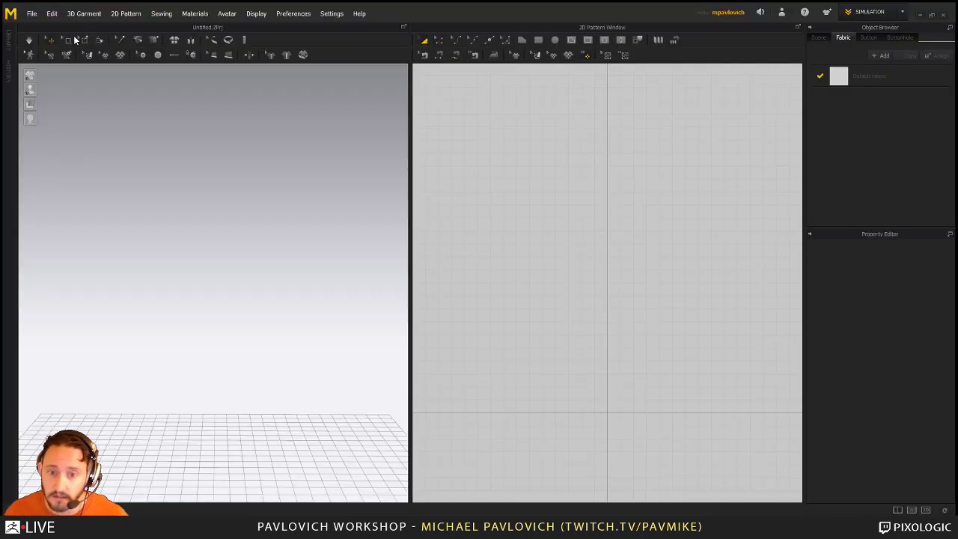
Step: Import Desktop/FemaleHead.OBJ into Marvelous Designer as an avatar
{"action": "left_click", "coordinate": [32, 14]}
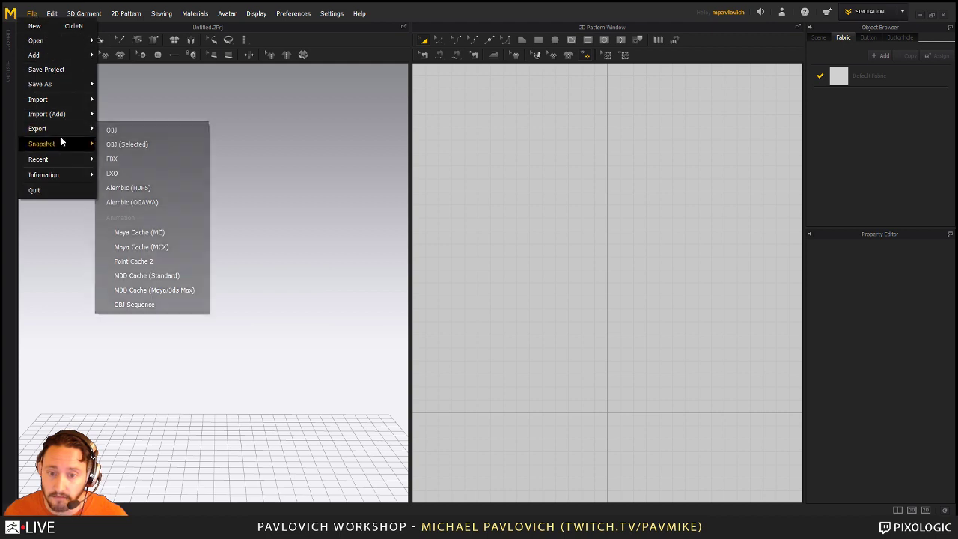
{"action": "mouse_move", "coordinate": [55, 101]}
{"action": "left_click", "coordinate": [121, 107]}
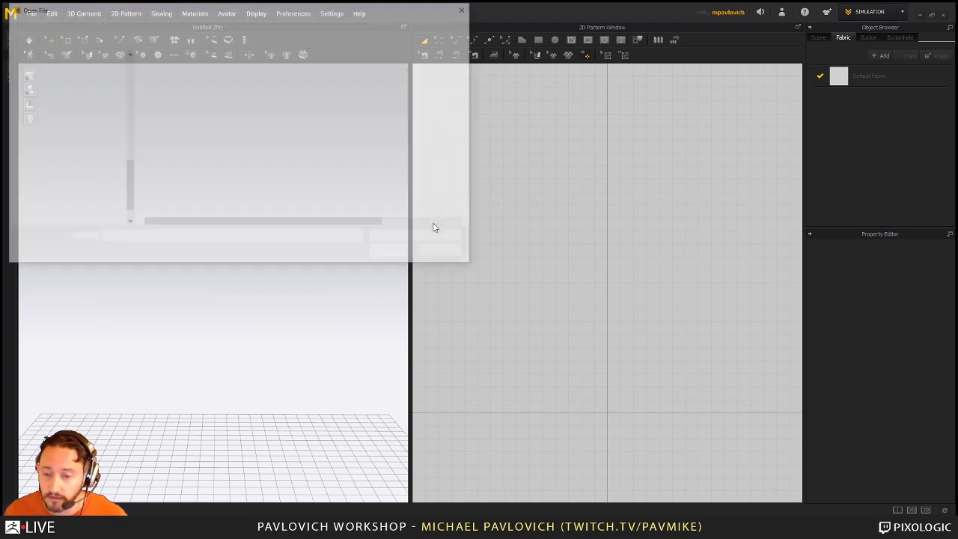
{"action": "left_click", "coordinate": [42, 218]}
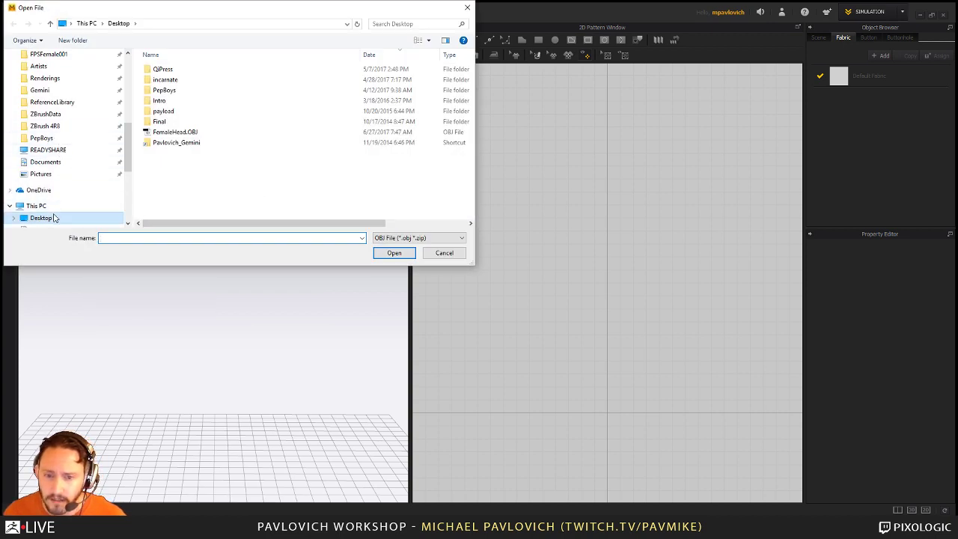
{"action": "left_click", "coordinate": [171, 133]}
{"action": "double_click", "coordinate": [171, 133]}
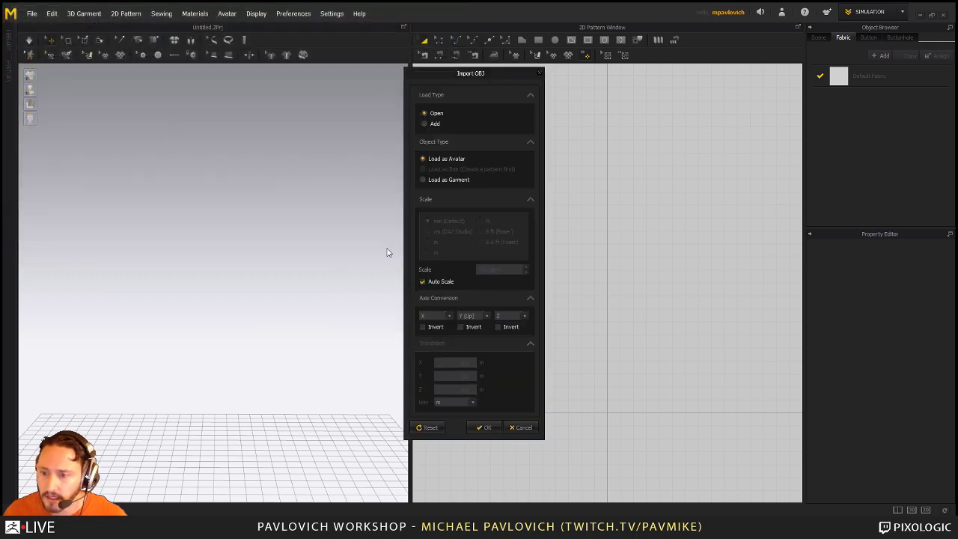
{"action": "left_click", "coordinate": [484, 427]}
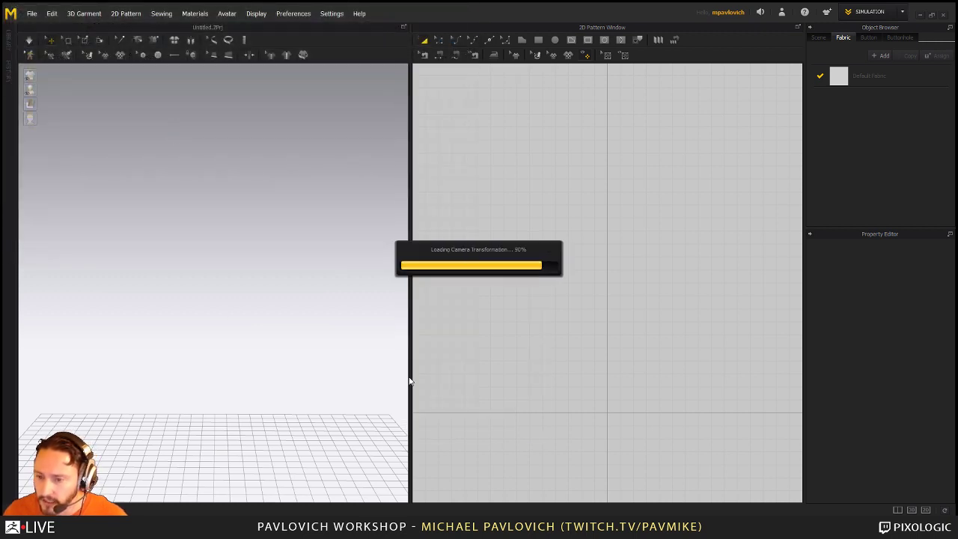
Step: Select the head avatar, raise it higher with the gizmo's green arrow, then deselect it
{"action": "scroll", "coordinate": [332, 267], "scroll_direction": "down", "scroll_amount": 6}
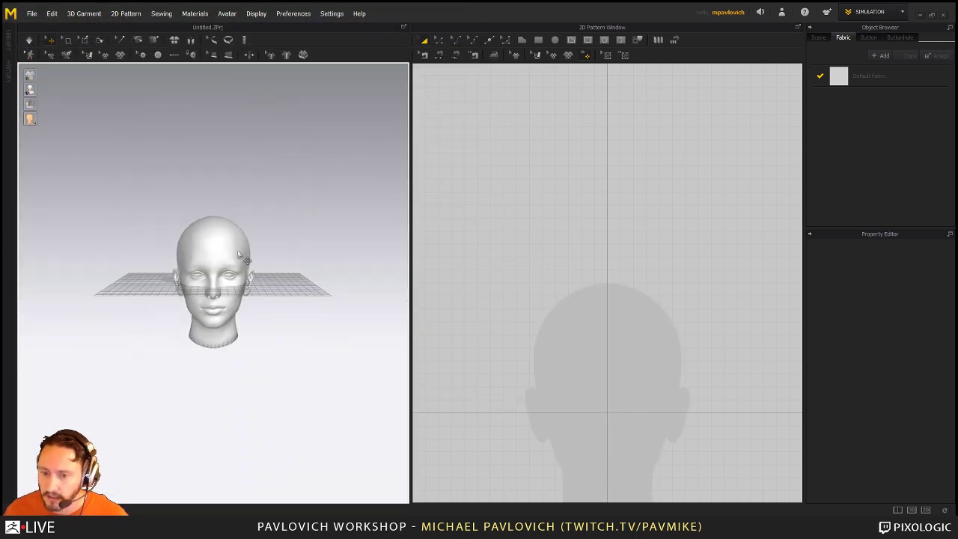
{"action": "left_click", "coordinate": [318, 261]}
{"action": "scroll", "coordinate": [320, 256], "scroll_direction": "up", "scroll_amount": 4}
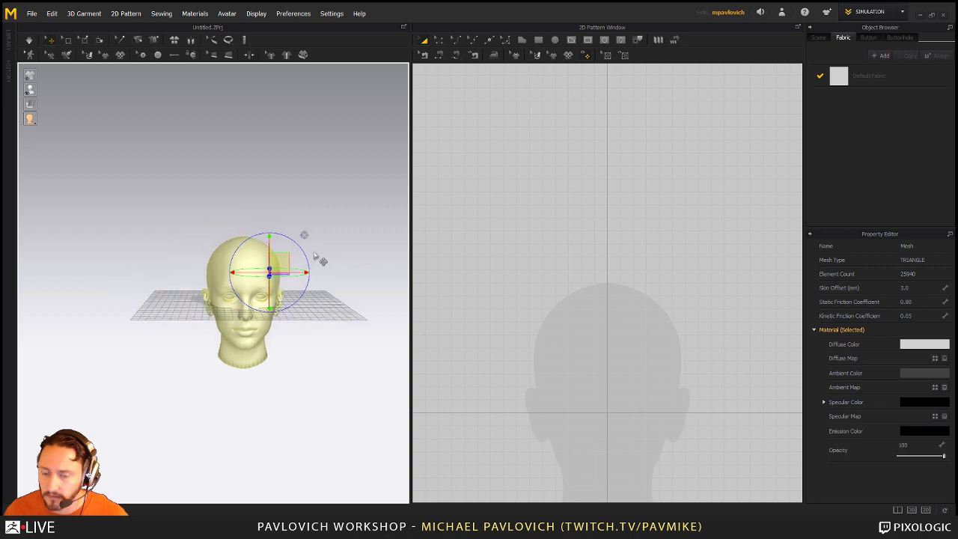
{"action": "left_click", "coordinate": [342, 217]}
{"action": "left_click", "coordinate": [290, 249]}
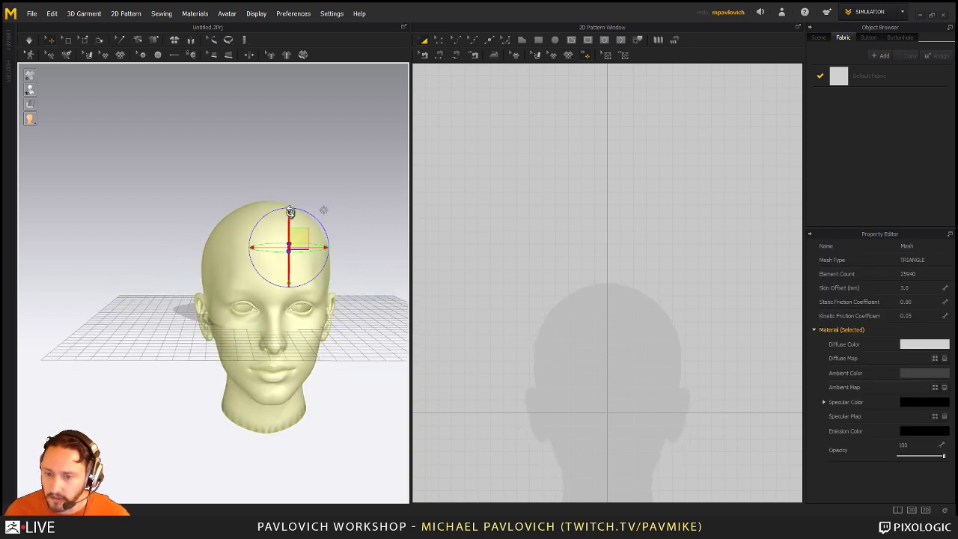
{"action": "left_click_drag", "start_coordinate": [295, 105], "coordinate": [295, 68]}
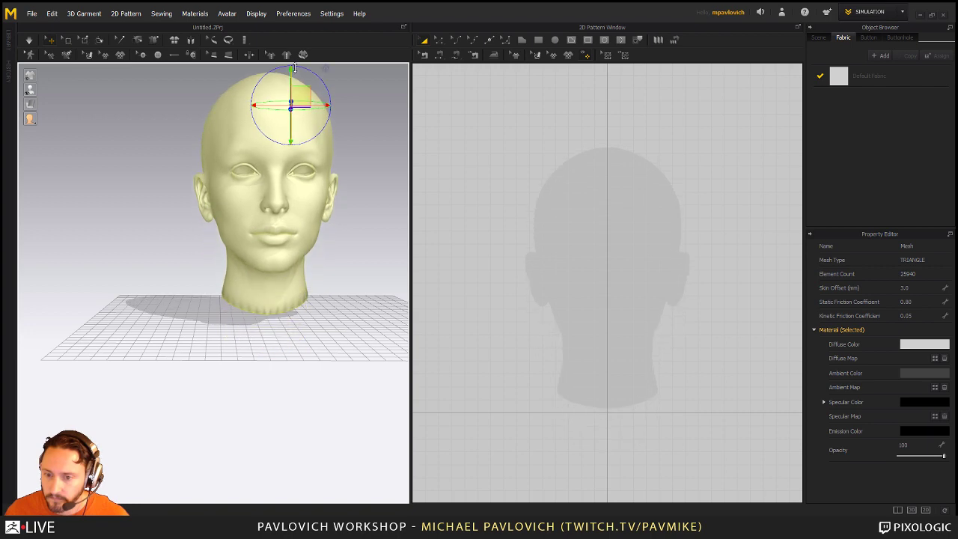
{"action": "right_click_drag", "start_coordinate": [358, 180], "coordinate": [340, 178]}
{"action": "scroll", "coordinate": [519, 224], "scroll_direction": "down", "scroll_amount": 5}
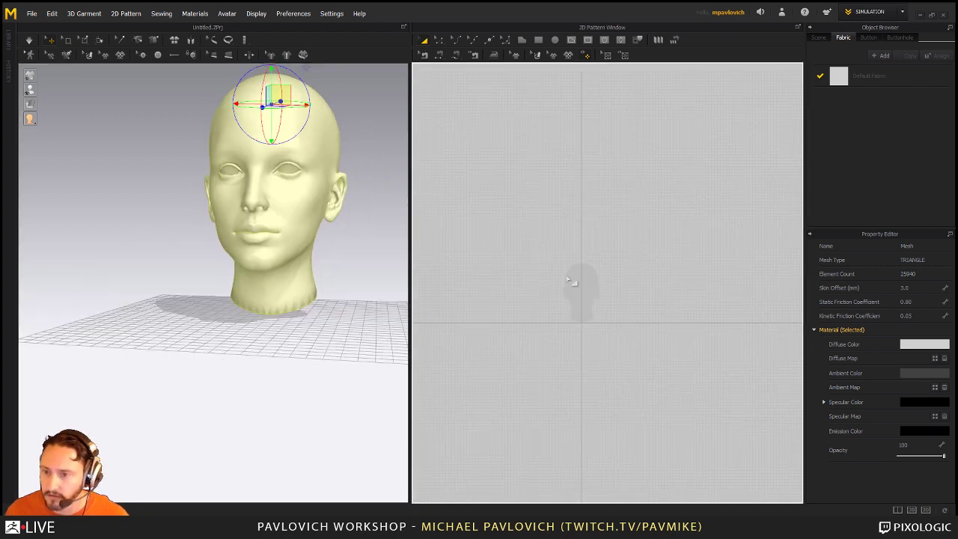
{"action": "left_click_drag", "start_coordinate": [520, 233], "coordinate": [627, 285]}
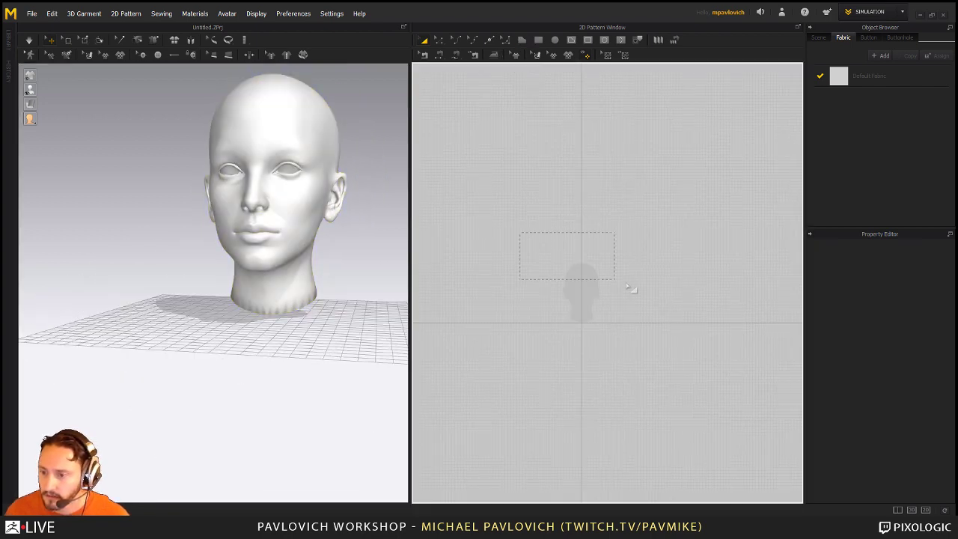
Step: Draw a wide rectangular cloth panel, rotate it flat above the head, and simulate it draping
{"action": "left_click", "coordinate": [537, 40]}
{"action": "left_click_drag", "start_coordinate": [525, 242], "coordinate": [691, 282]}
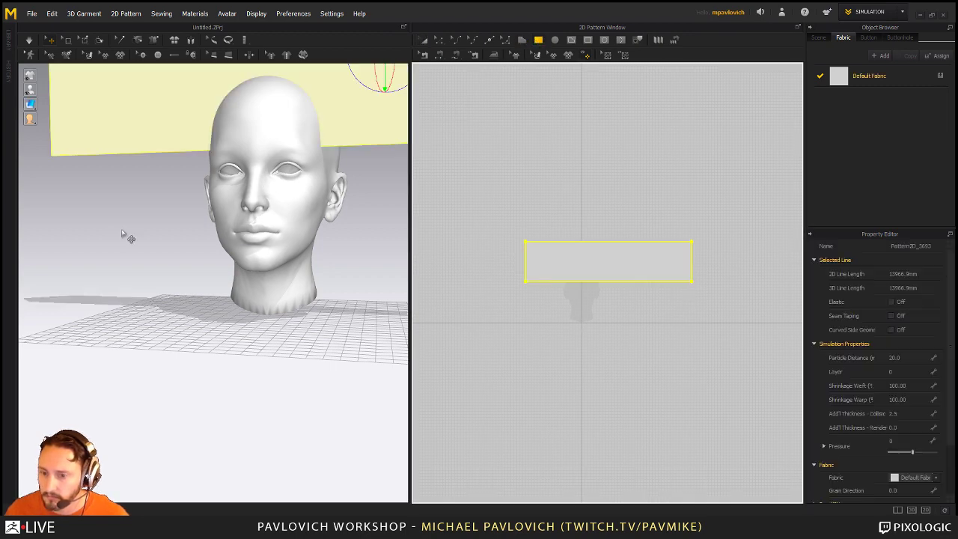
{"action": "scroll", "coordinate": [303, 239], "scroll_direction": "down", "scroll_amount": 3}
{"action": "scroll", "coordinate": [285, 187], "scroll_direction": "down", "scroll_amount": 1}
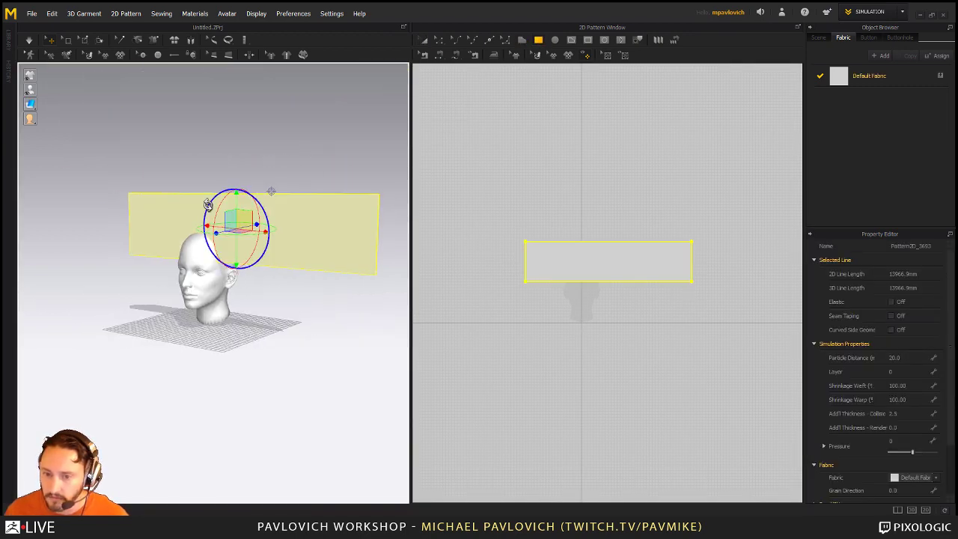
{"action": "left_click_drag", "start_coordinate": [217, 202], "coordinate": [258, 168]}
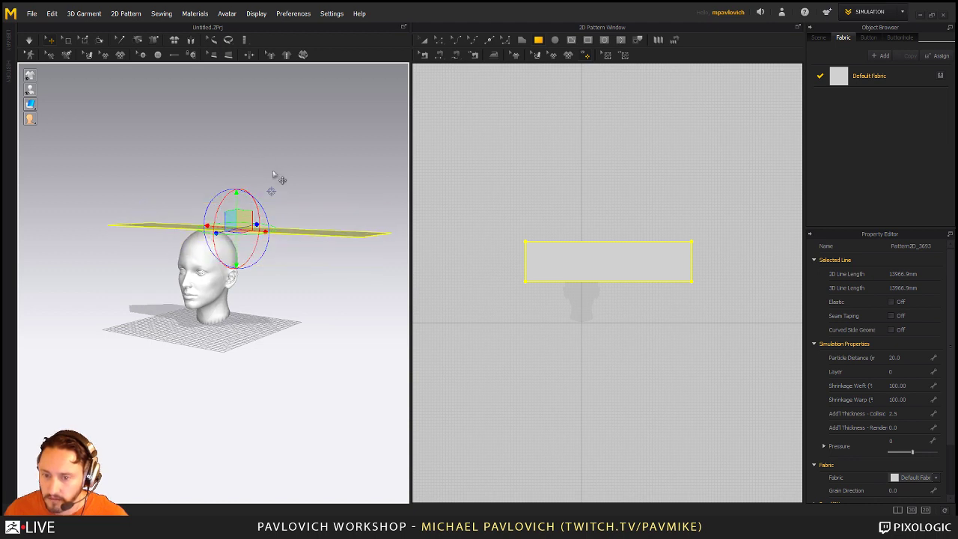
{"action": "key", "text": "q"}
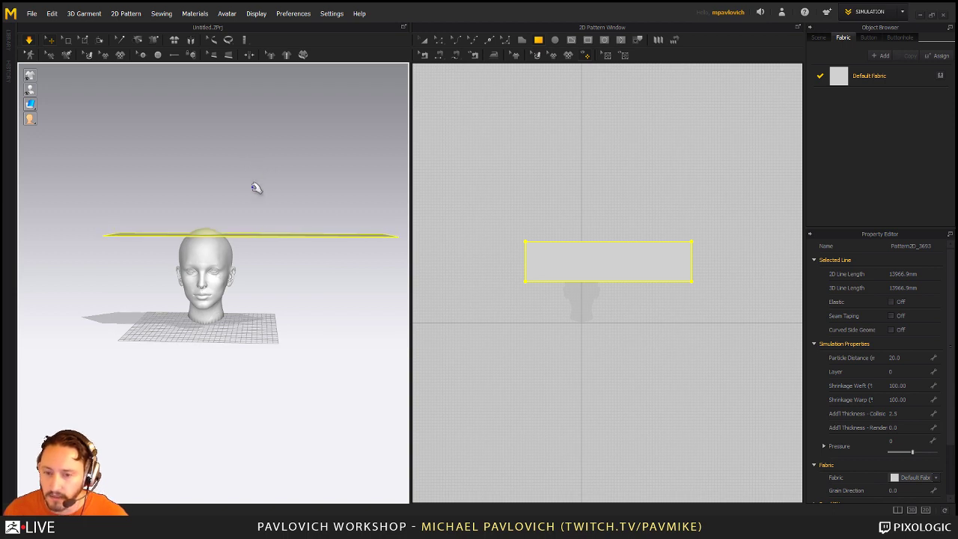
{"action": "right_click_drag", "start_coordinate": [242, 205], "coordinate": [278, 227]}
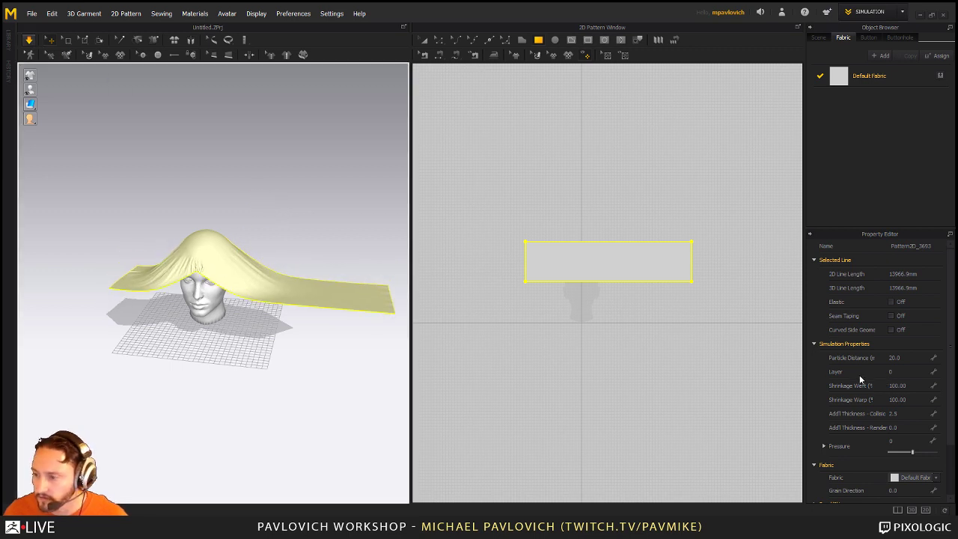
Step: Try particle distances of 10 and then 40, and run the simulation over the head
{"action": "key", "text": "space"}
{"action": "left_click", "coordinate": [894, 358]}
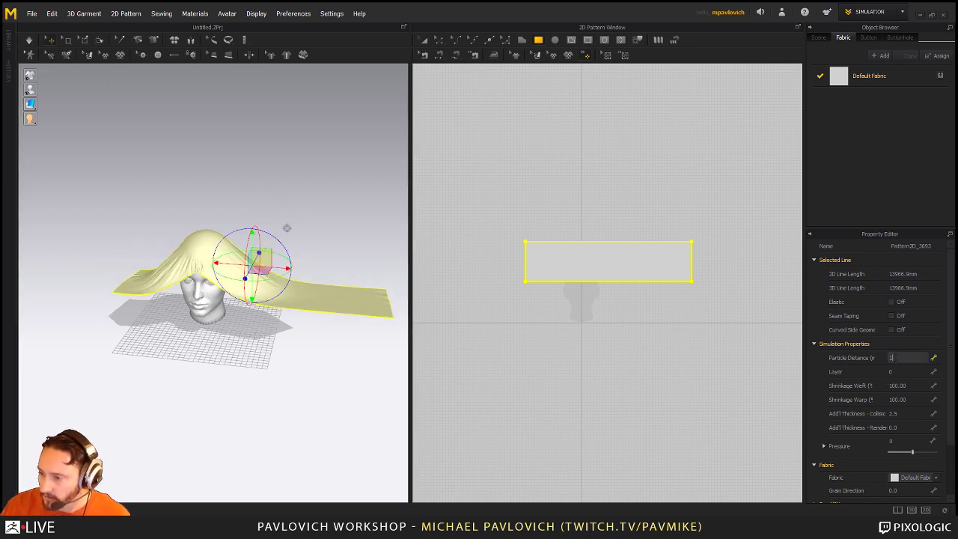
{"action": "type", "text": "10"}
{"action": "key", "text": "Return"}
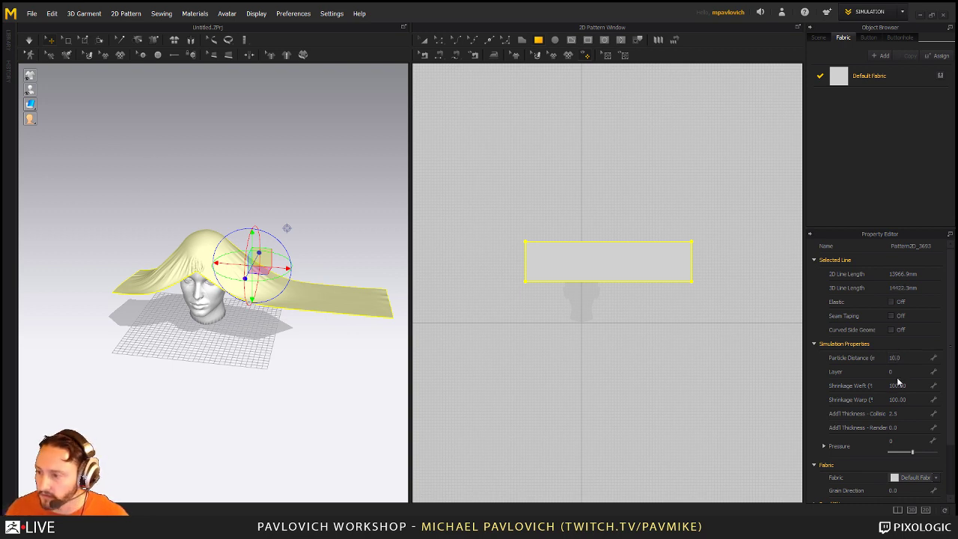
{"action": "left_click", "coordinate": [912, 357]}
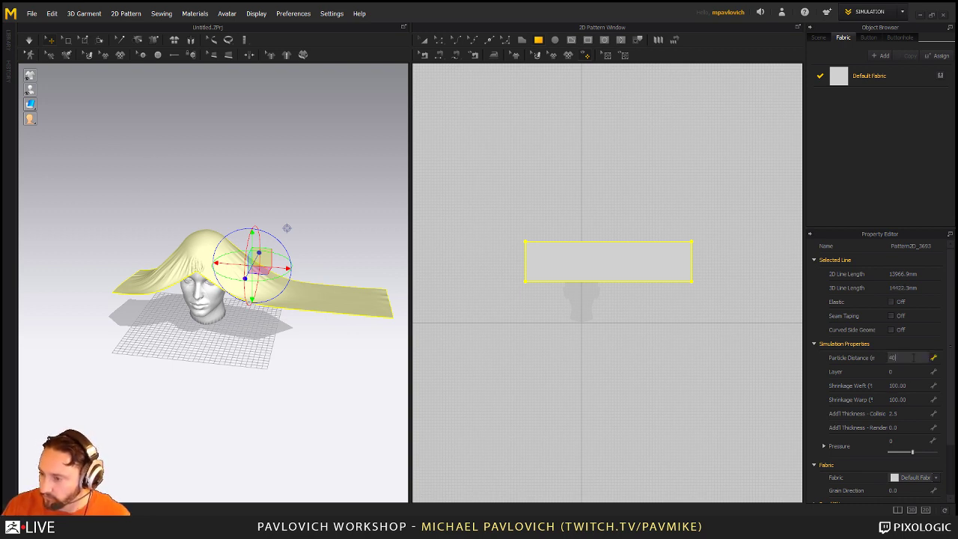
{"action": "key", "text": "Return"}
{"action": "left_click", "coordinate": [30, 41]}
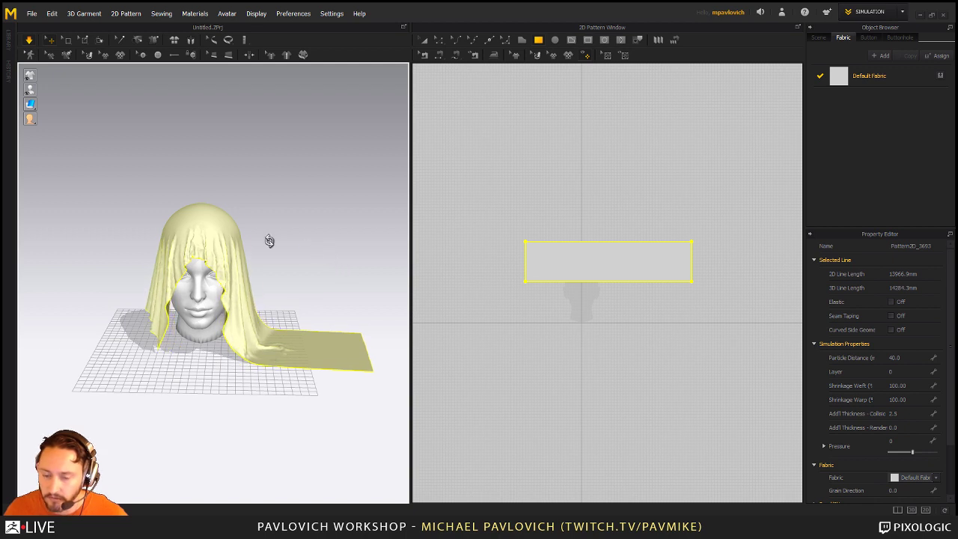
{"action": "right_click_drag", "start_coordinate": [269, 237], "coordinate": [216, 353]}
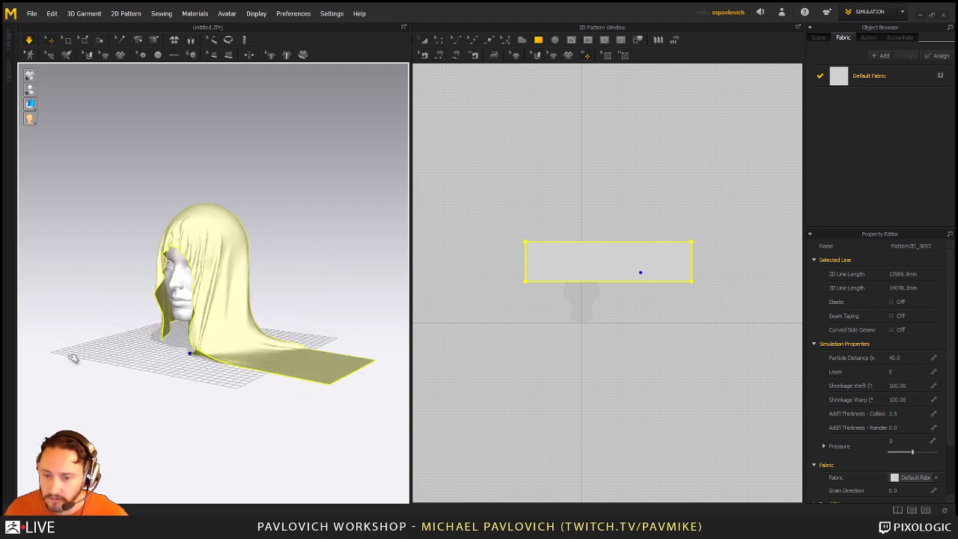
{"action": "right_click_drag", "start_coordinate": [327, 178], "coordinate": [318, 237]}
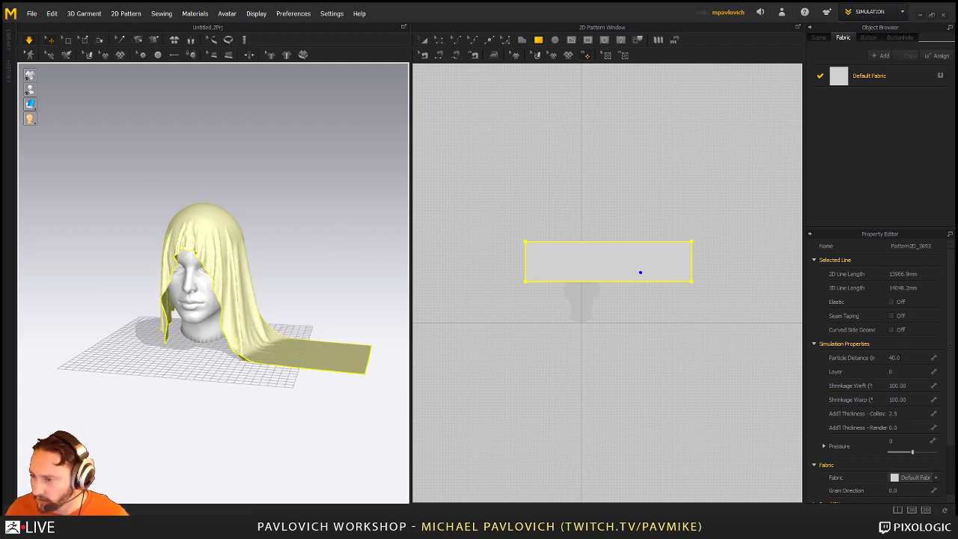
Step: Change the particle distance to 20 and restart the simulation for finer folds
{"action": "left_click", "coordinate": [894, 357]}
{"action": "type", "text": "20"}
{"action": "key", "text": "Return"}
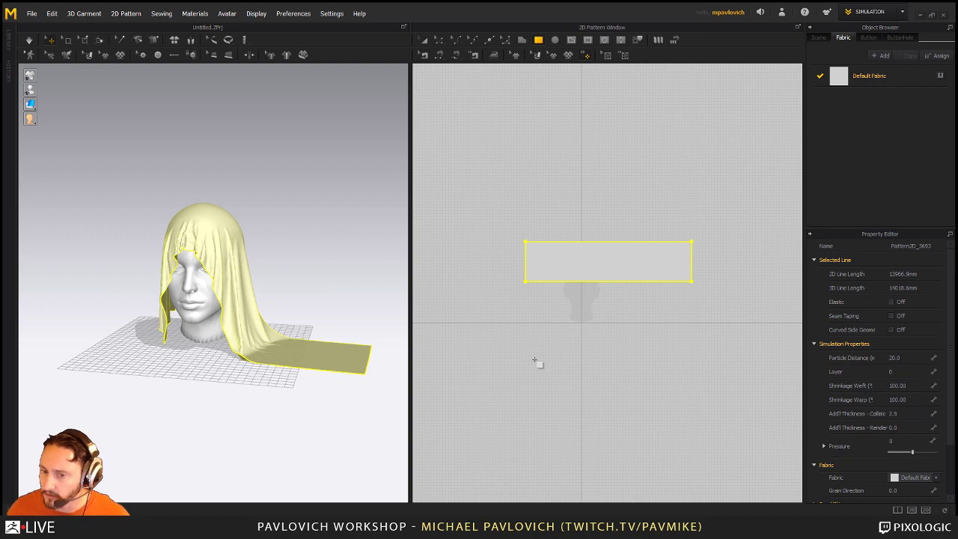
{"action": "right_click_drag", "start_coordinate": [234, 161], "coordinate": [259, 159]}
{"action": "key", "text": "space"}
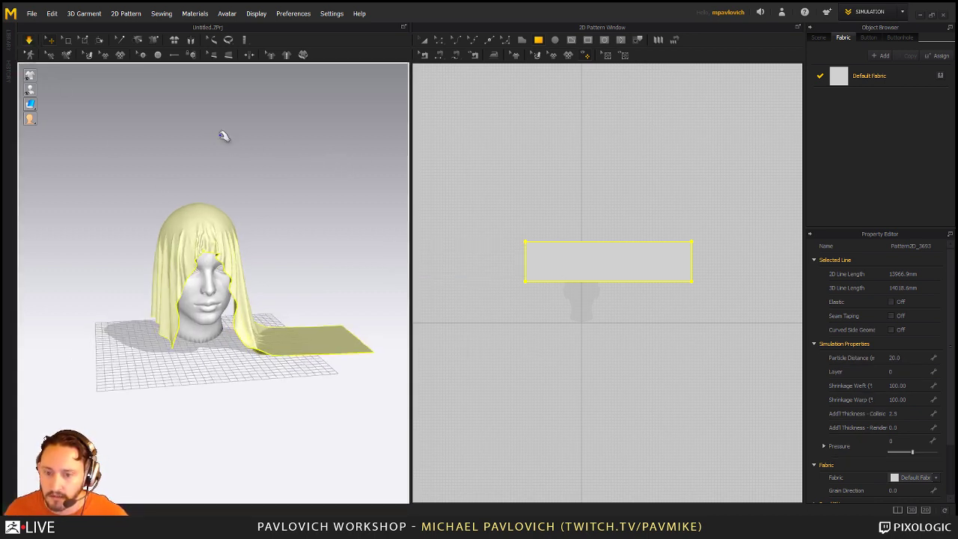
Step: Export the draped cloth and head as FemaleHeadcloth.obj on the Desktop with default OBJ options
{"action": "left_click", "coordinate": [32, 13]}
{"action": "mouse_move", "coordinate": [48, 125]}
{"action": "left_click", "coordinate": [112, 129]}
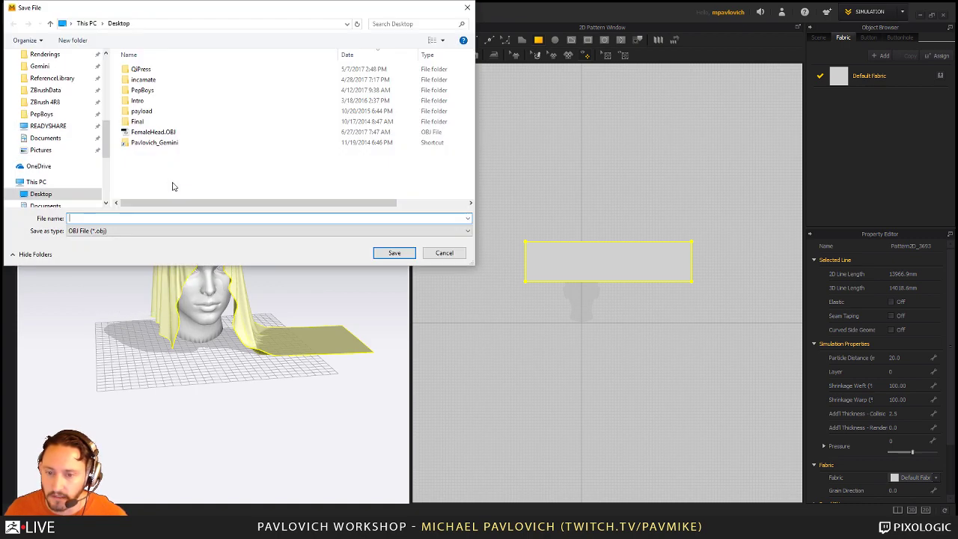
{"action": "left_click", "coordinate": [154, 132]}
{"action": "left_click", "coordinate": [100, 218]}
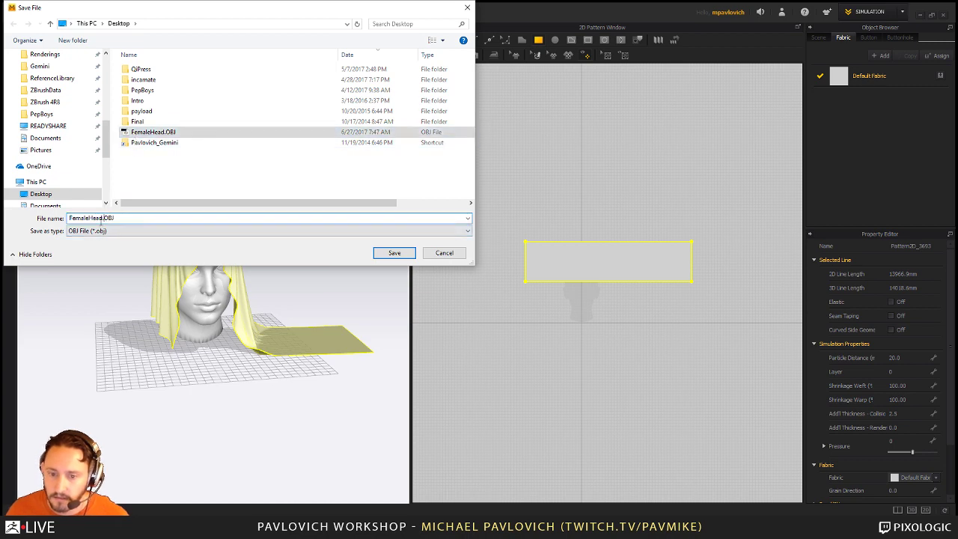
{"action": "key", "text": "Return"}
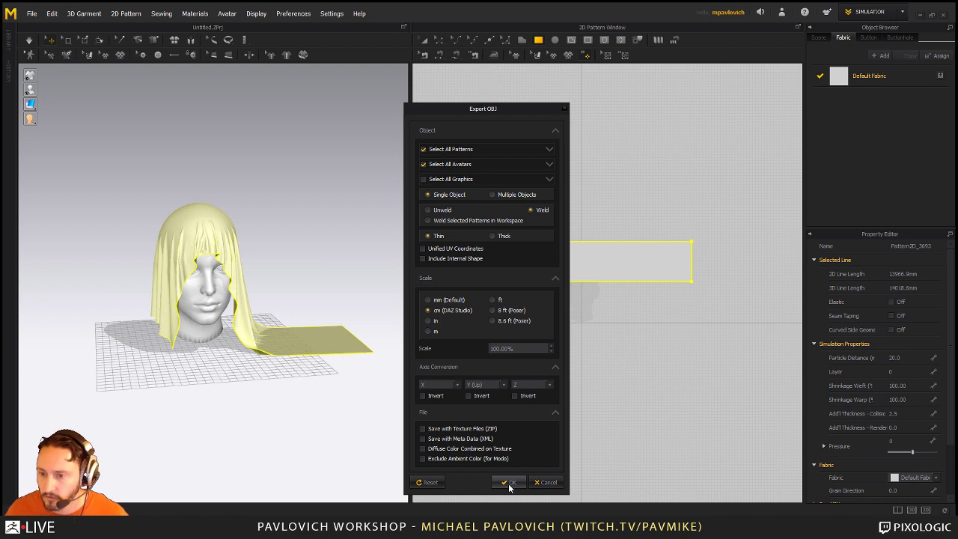
{"action": "left_click", "coordinate": [508, 482]}
Step: Import FemaleHeadcloth.obj into ZBrush, draw it in Edit mode, and show the polygon wireframe
{"action": "key", "text": "alt+Tab"}
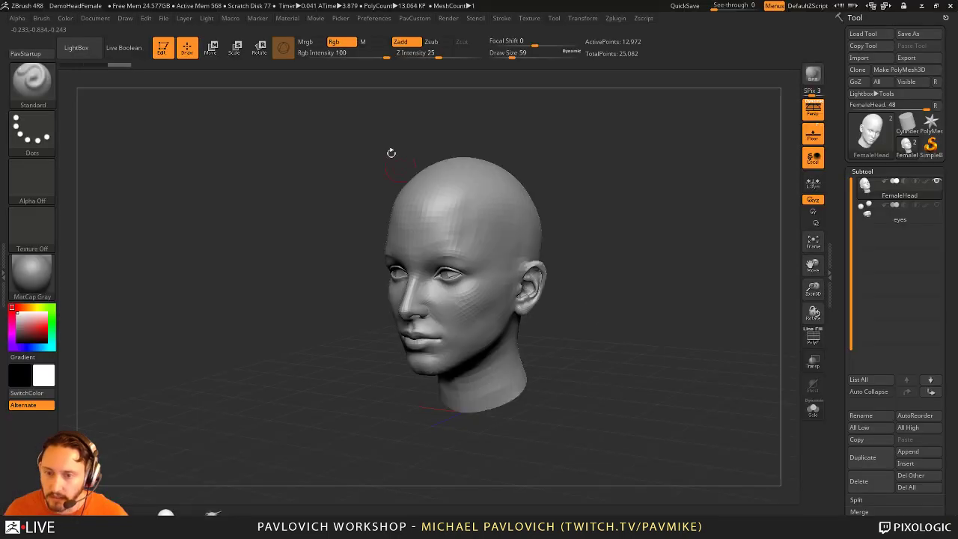
{"action": "left_click", "coordinate": [928, 147]}
{"action": "key", "text": "ctrl+n"}
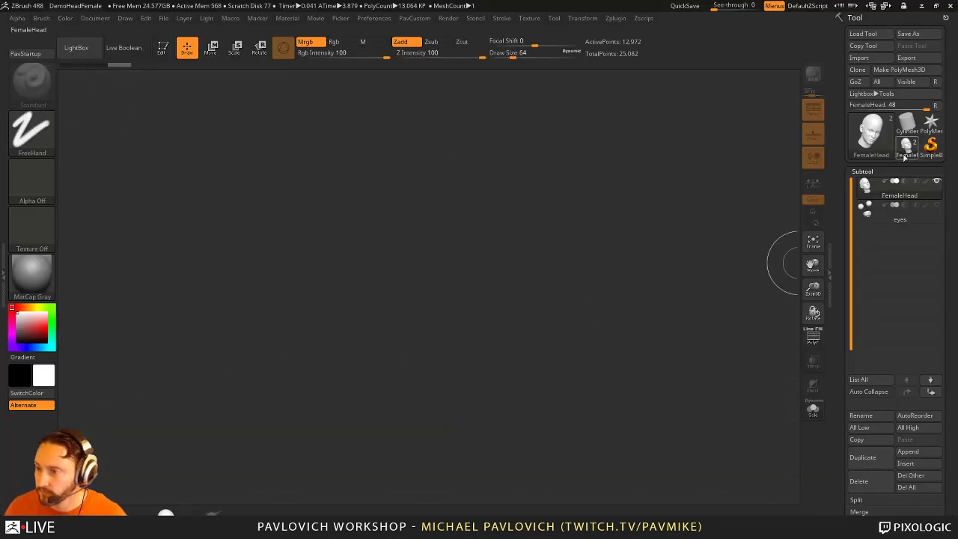
{"action": "left_click", "coordinate": [858, 58]}
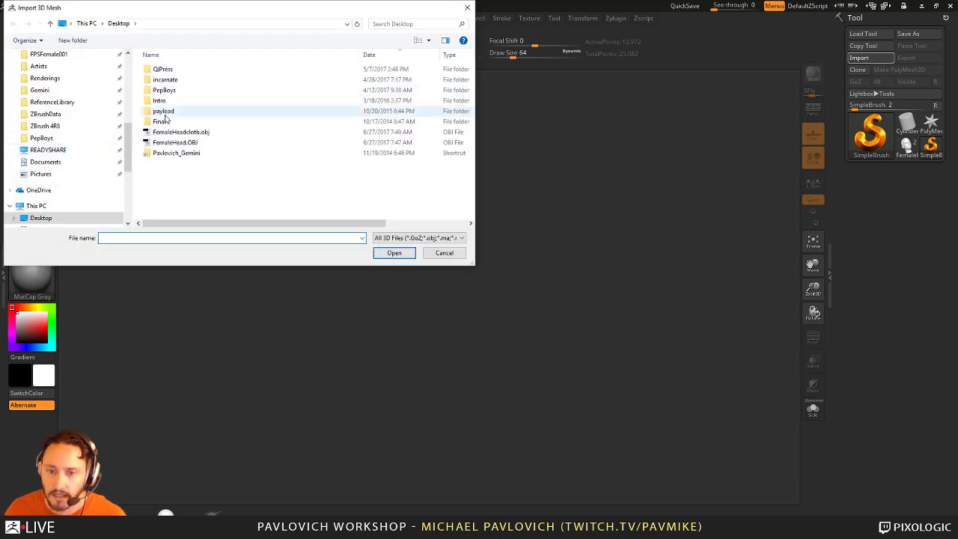
{"action": "double_click", "coordinate": [171, 137]}
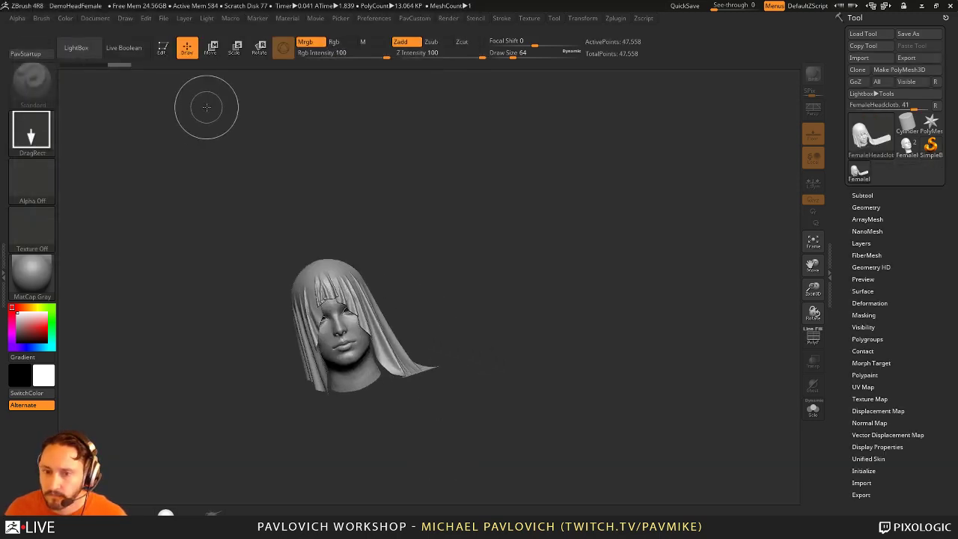
{"action": "key", "text": "t"}
{"action": "key", "text": "f"}
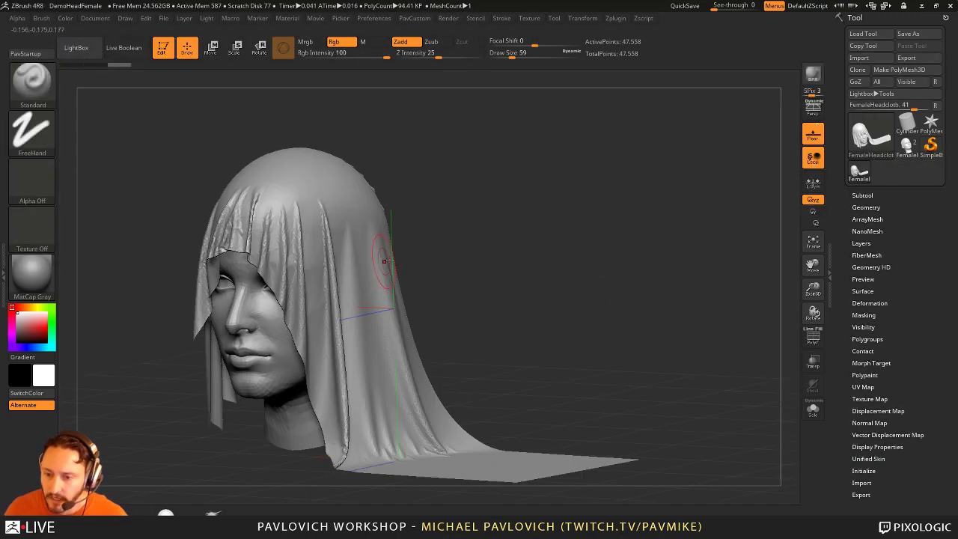
{"action": "left_click", "coordinate": [812, 337]}
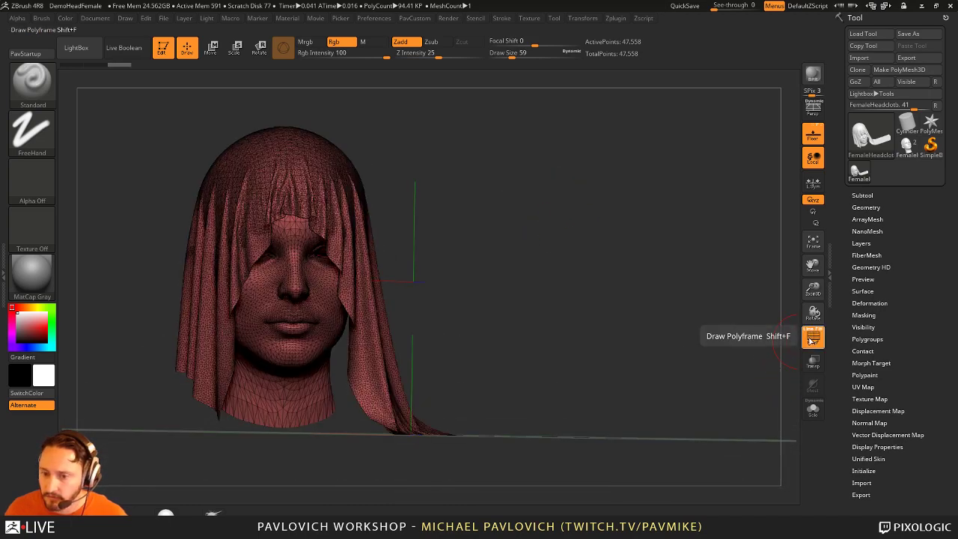
{"action": "left_click_drag", "start_coordinate": [434, 211], "coordinate": [469, 202], "text": "alt"}
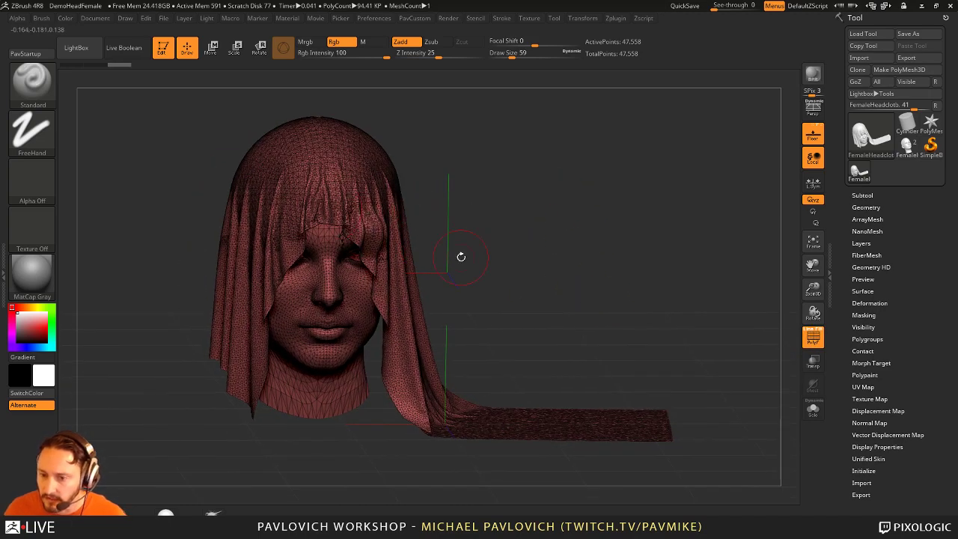
{"action": "mouse_move", "coordinate": [489, 237]}
{"action": "left_mouse_down"}
{"action": "mouse_move", "coordinate": [576, 216]}
{"action": "mouse_move", "coordinate": [594, 226]}
{"action": "mouse_move", "coordinate": [437, 398]}
{"action": "left_mouse_up"}
{"action": "left_click_drag", "start_coordinate": [496, 352], "coordinate": [505, 375]}
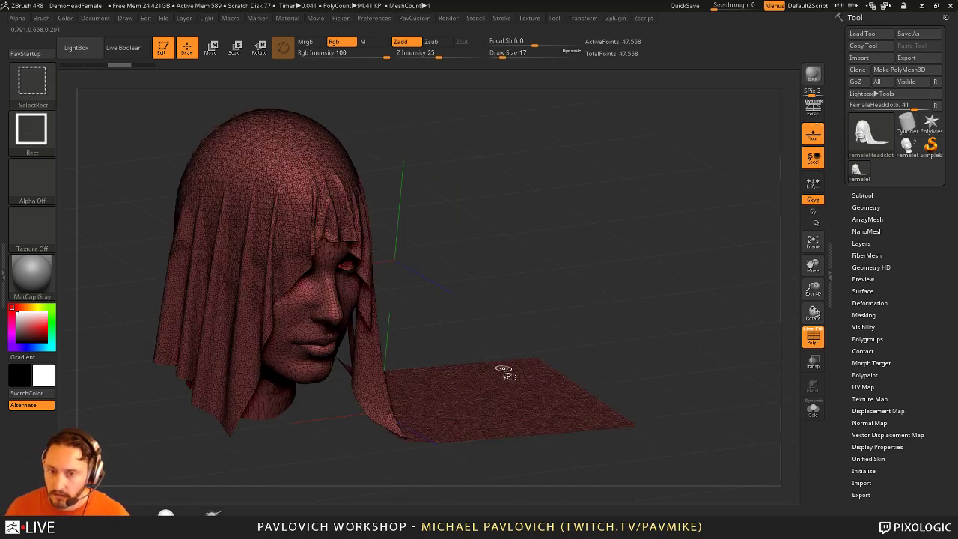
Step: Hide the head and use Split Hidden to make it a separate subtool
{"action": "left_click_drag", "start_coordinate": [455, 327], "coordinate": [372, 453], "text": "ctrl+shift"}
{"action": "left_click", "coordinate": [603, 299], "text": "ctrl+shift"}
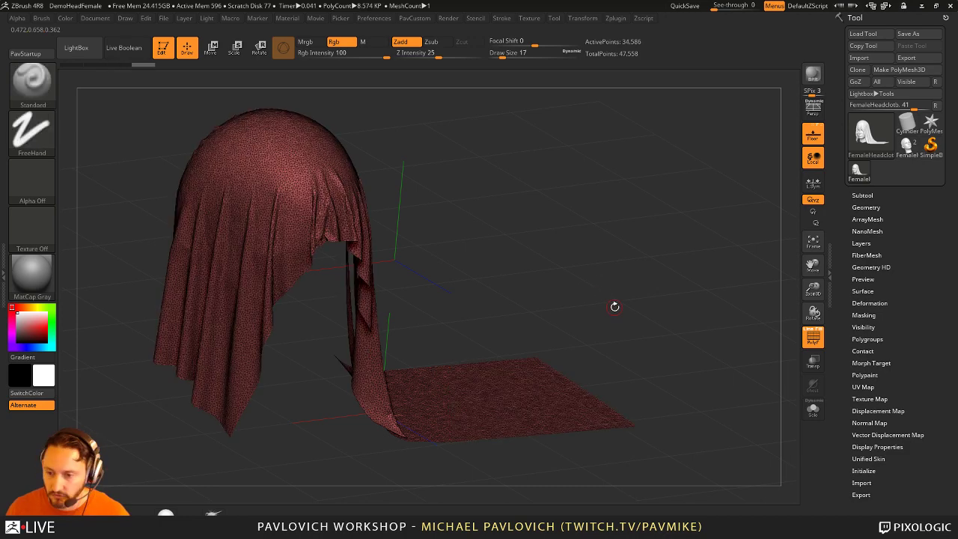
{"action": "key", "text": "space"}
{"action": "left_click", "coordinate": [614, 279]}
{"action": "left_click_drag", "start_coordinate": [643, 284], "coordinate": [791, 252]}
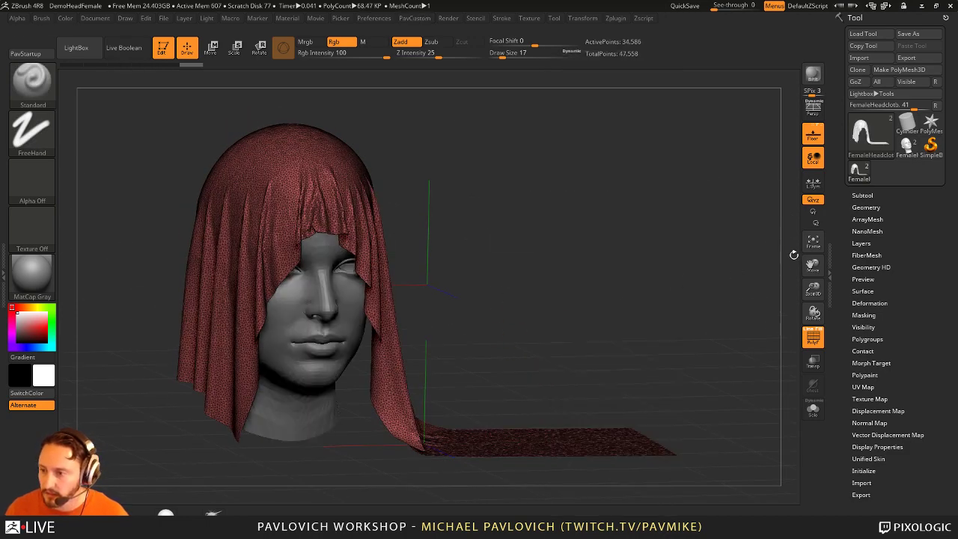
Step: Duplicate the cloth subtool in the Subtool list
{"action": "left_click", "coordinate": [862, 195]}
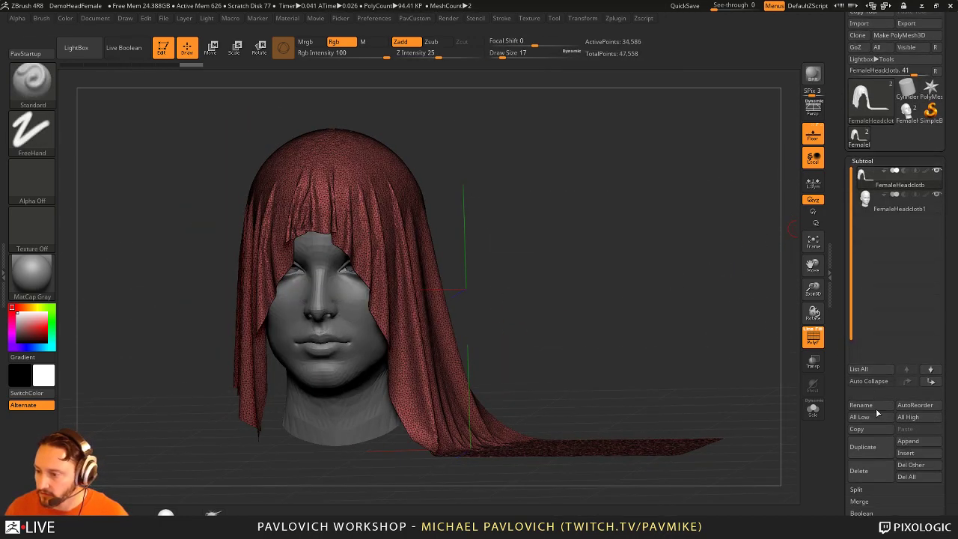
{"action": "left_click", "coordinate": [862, 447]}
{"action": "left_click_drag", "start_coordinate": [733, 217], "coordinate": [745, 320]}
{"action": "left_click", "coordinate": [812, 337]}
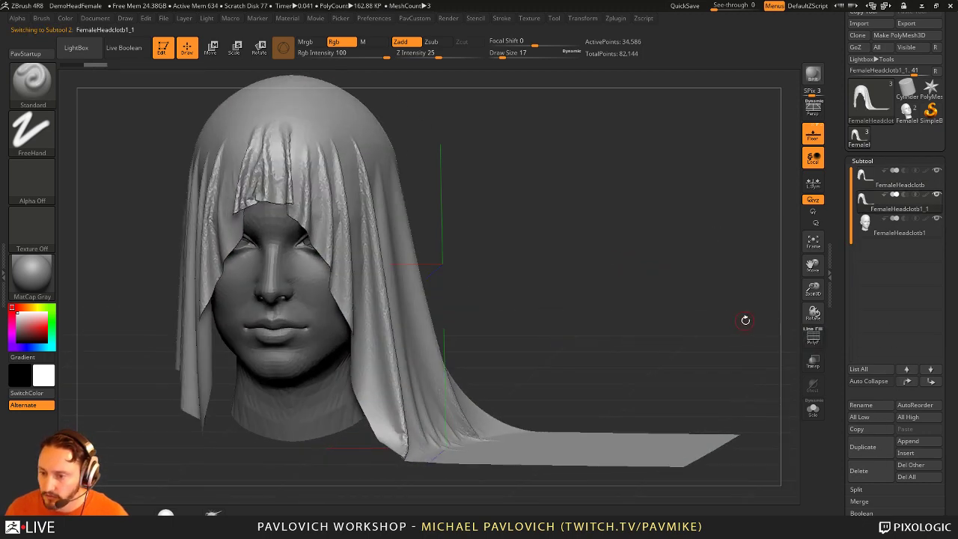
{"action": "left_click", "coordinate": [814, 335]}
{"action": "scroll", "coordinate": [837, 331], "scroll_direction": "down", "scroll_amount": 10}
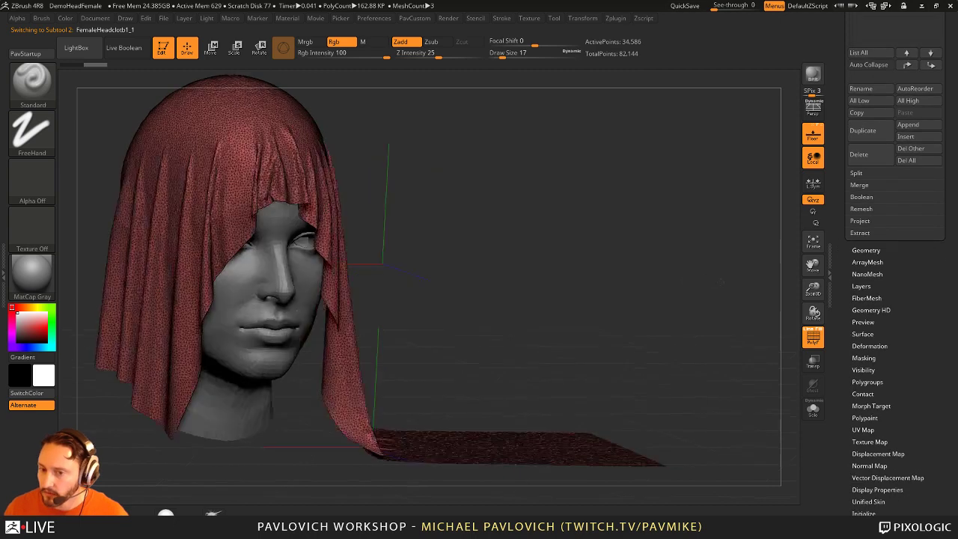
{"action": "left_click_drag", "start_coordinate": [709, 289], "coordinate": [680, 278]}
Step: ZRemesh the cloth copy at Target Polygons Count 5 and AdaptiveSize 20, then enable Solo
{"action": "left_click", "coordinate": [865, 250]}
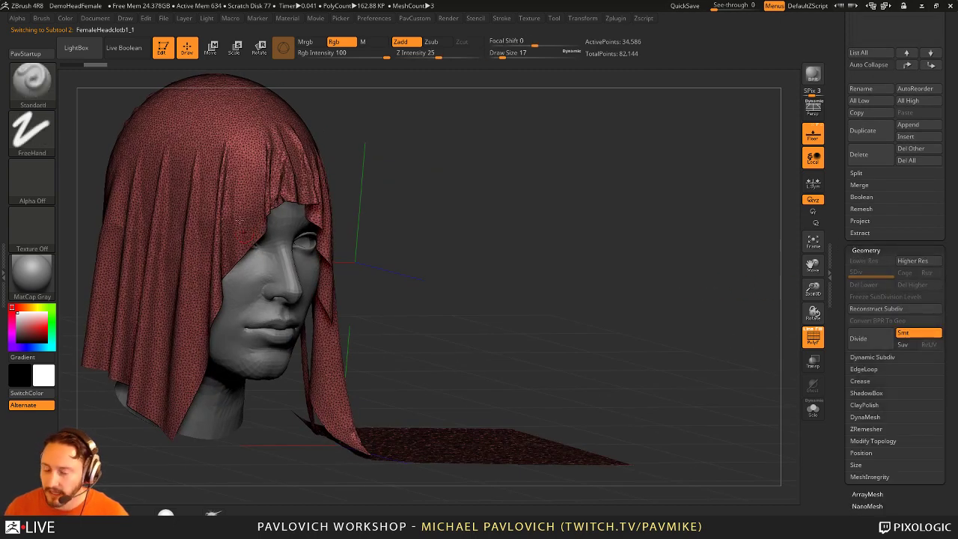
{"action": "left_click_drag", "start_coordinate": [537, 217], "coordinate": [296, 172]}
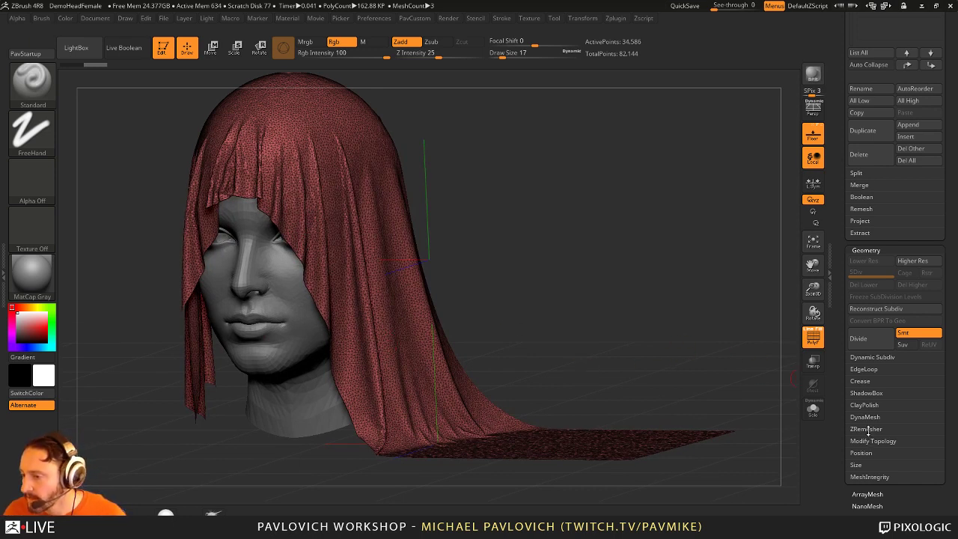
{"action": "key", "text": "shift"}
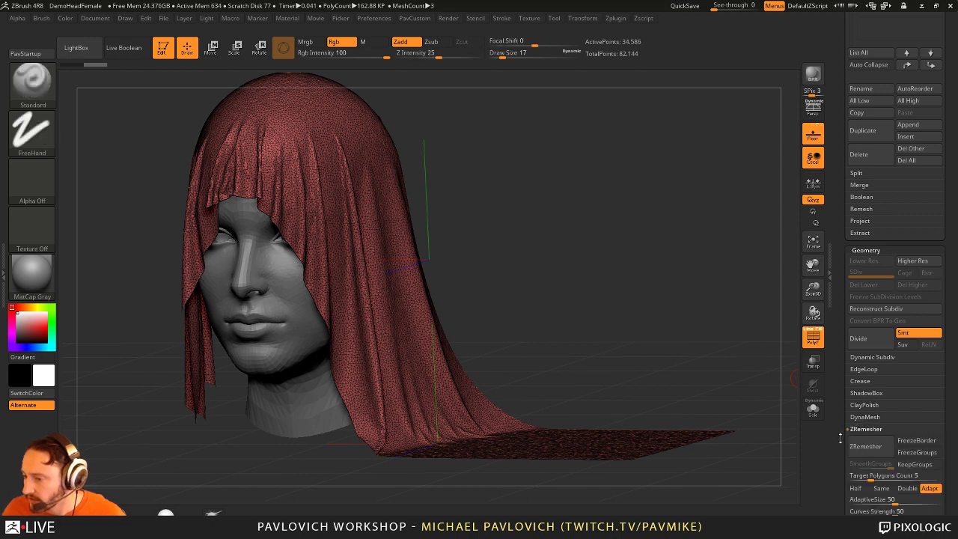
{"action": "left_click", "coordinate": [859, 428]}
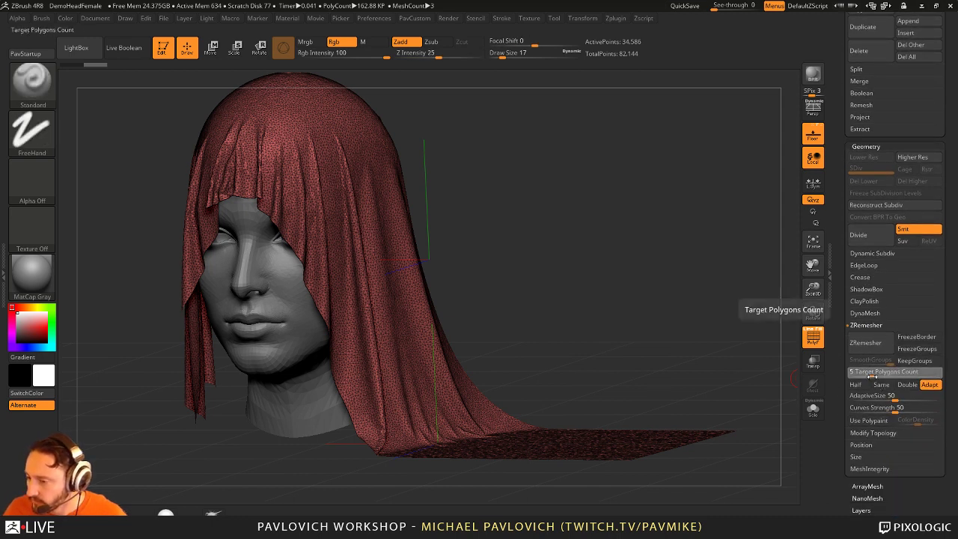
{"action": "mouse_move", "coordinate": [868, 375]}
{"action": "left_mouse_down"}
{"action": "mouse_move", "coordinate": [877, 374]}
{"action": "mouse_move", "coordinate": [866, 378]}
{"action": "left_mouse_up"}
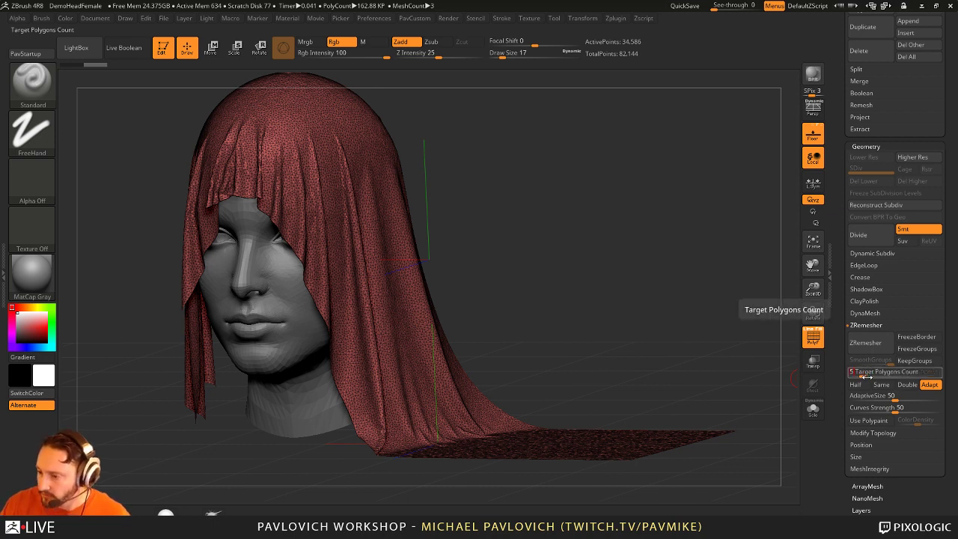
{"action": "left_click", "coordinate": [874, 397]}
{"action": "type", "text": "2"}
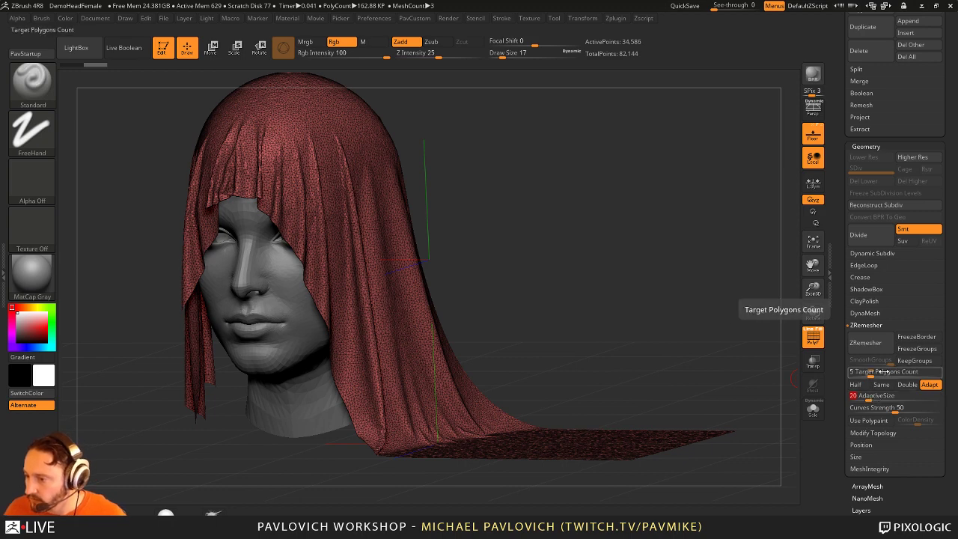
{"action": "left_click", "coordinate": [865, 343]}
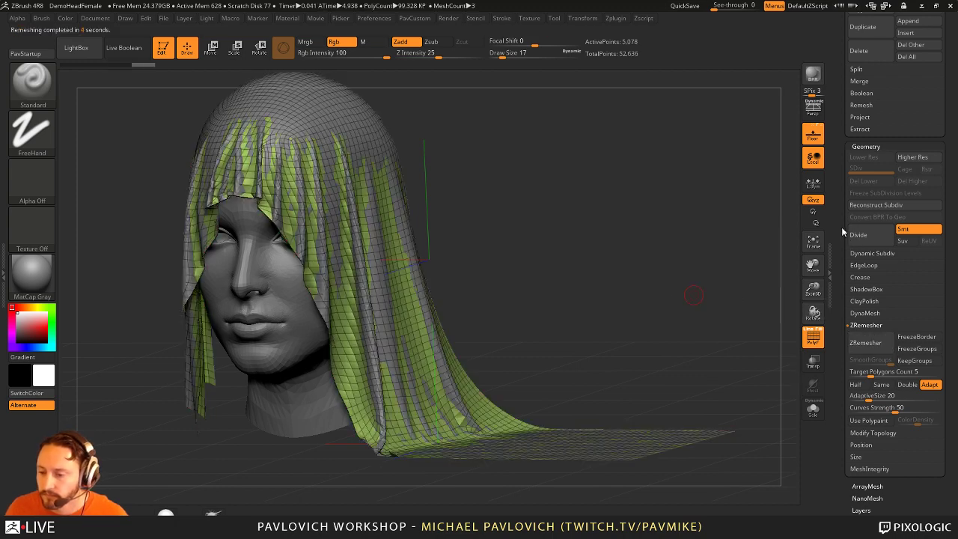
{"action": "scroll", "coordinate": [841, 227], "scroll_direction": "up", "scroll_amount": 5}
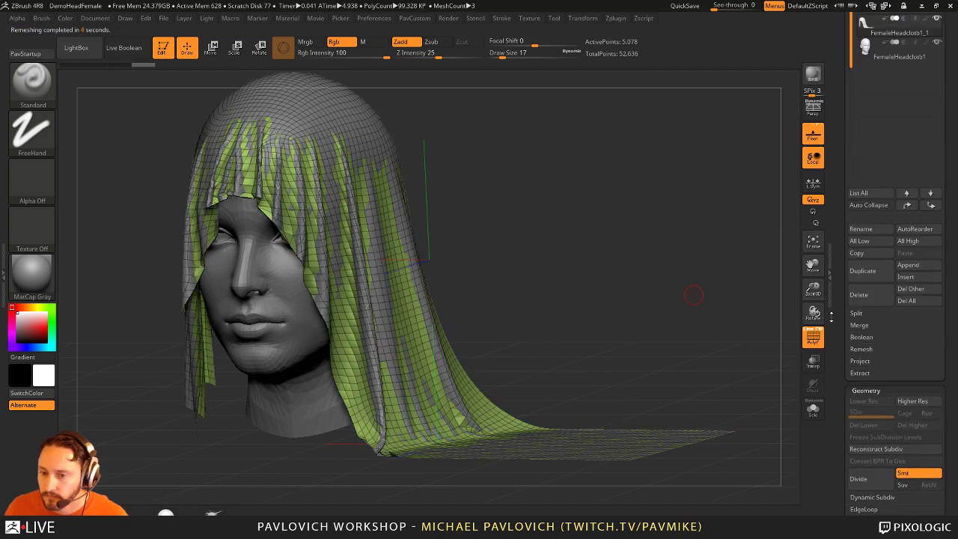
{"action": "left_click", "coordinate": [813, 409]}
Step: Undo the remesh and ZRemesh the cloth again with AdaptiveSize 50
{"action": "scroll", "coordinate": [858, 261], "scroll_direction": "down", "scroll_amount": 5}
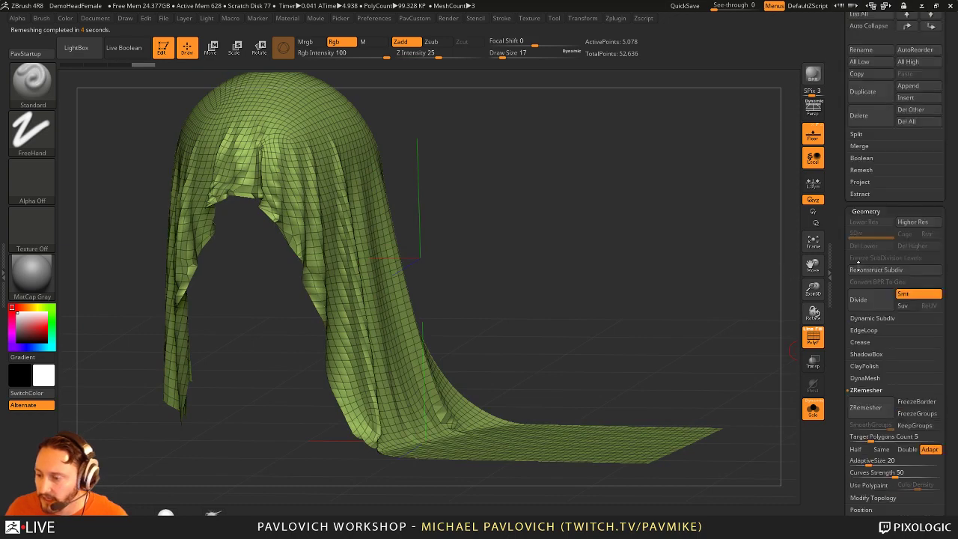
{"action": "scroll", "coordinate": [850, 262], "scroll_direction": "down", "scroll_amount": 5}
{"action": "key", "text": "ctrl+z"}
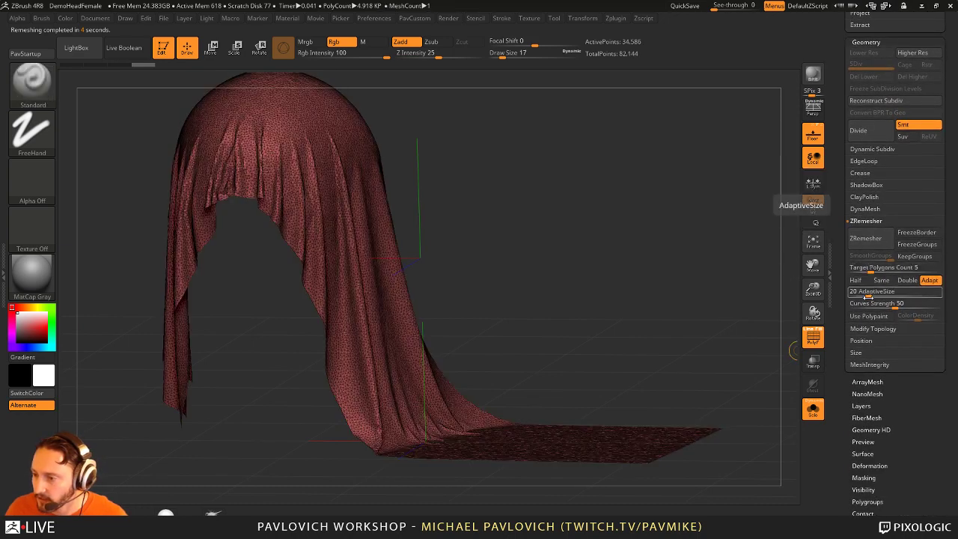
{"action": "left_click", "coordinate": [868, 297]}
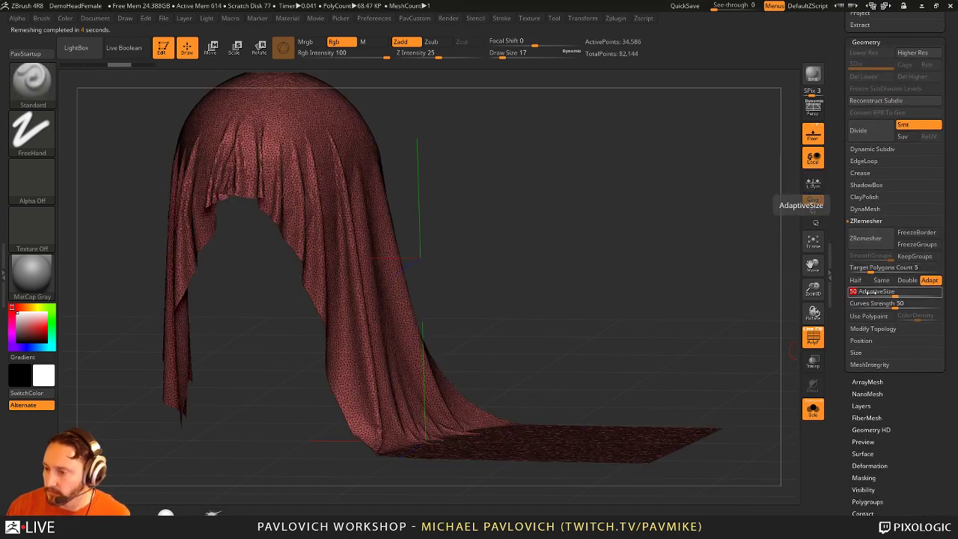
{"action": "key", "text": "Return"}
{"action": "left_click", "coordinate": [865, 238]}
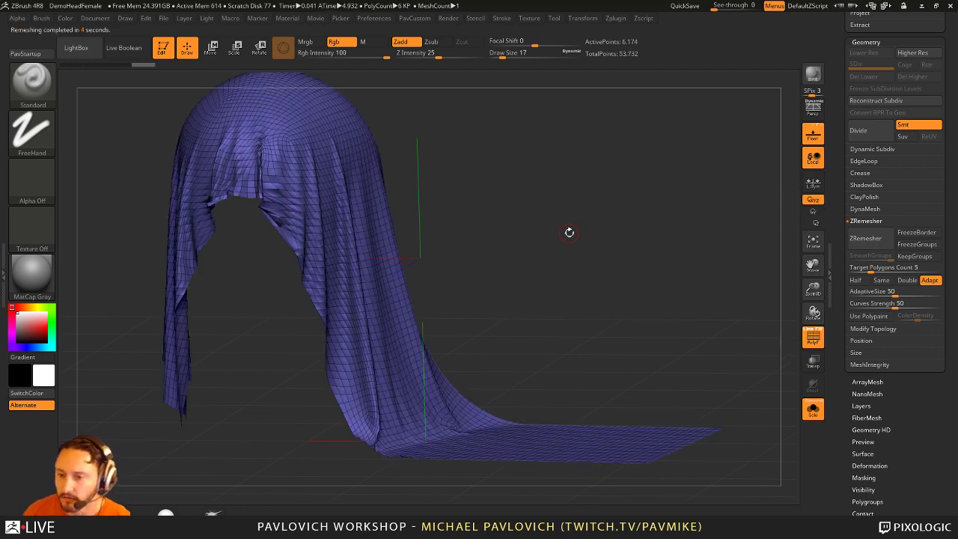
Step: Undo again and ZRemesh with Target Polygons Count 8, giving 9,376 points
{"action": "key", "text": "ctrl+z"}
{"action": "key", "text": "ctrl+z"}
{"action": "key", "text": "ctrl+z"}
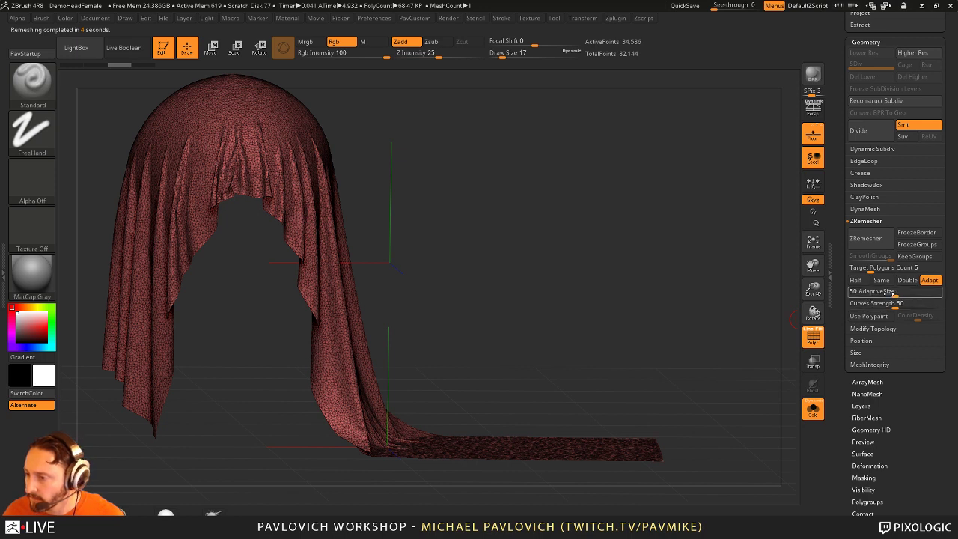
{"action": "left_click", "coordinate": [883, 268]}
{"action": "type", "text": "8"}
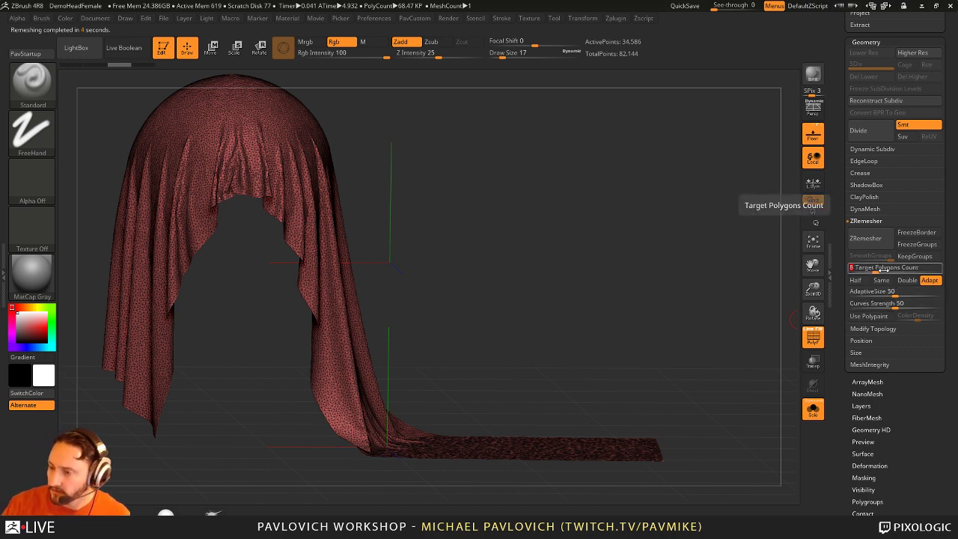
{"action": "left_click", "coordinate": [864, 238]}
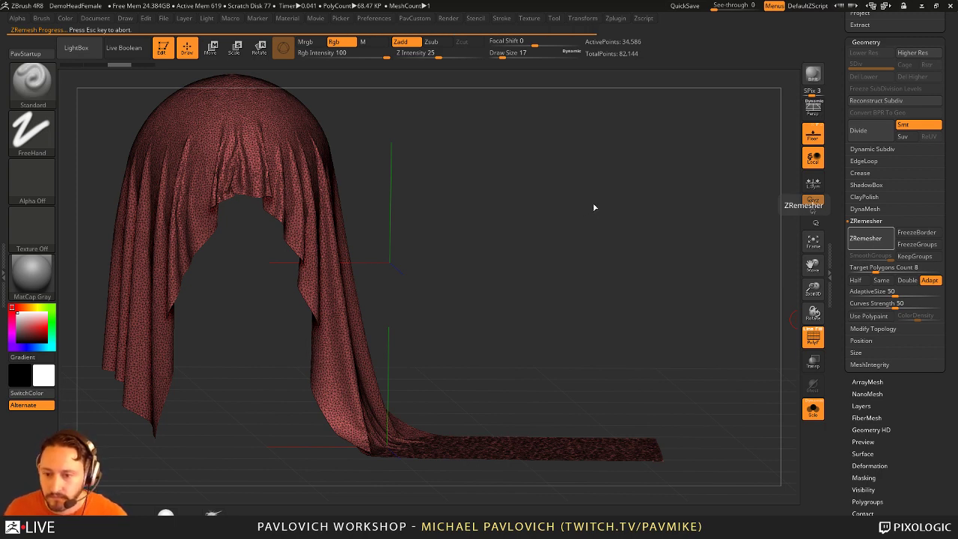
Step: Check the remeshed cloth's wireframe, then turn Solo off to show it over the head
{"action": "left_click_drag", "start_coordinate": [620, 210], "coordinate": [715, 304]}
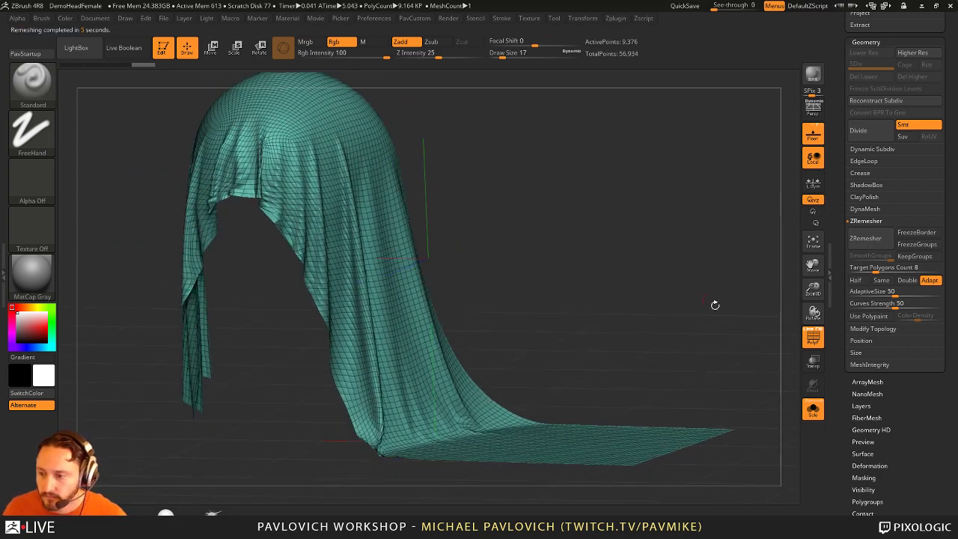
{"action": "left_click", "coordinate": [813, 408]}
{"action": "left_click", "coordinate": [814, 408]}
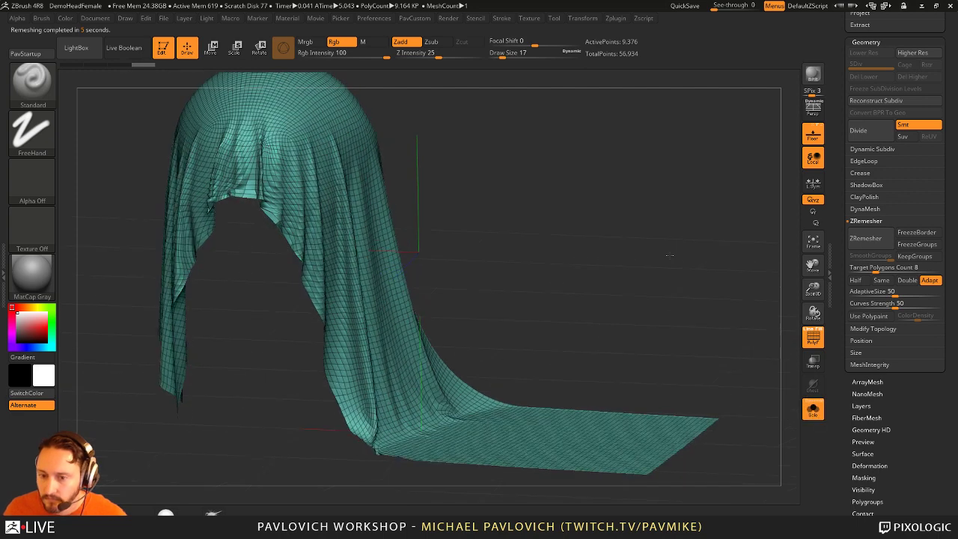
{"action": "left_click", "coordinate": [812, 340]}
{"action": "left_click", "coordinate": [812, 340]}
{"action": "left_click", "coordinate": [813, 409]}
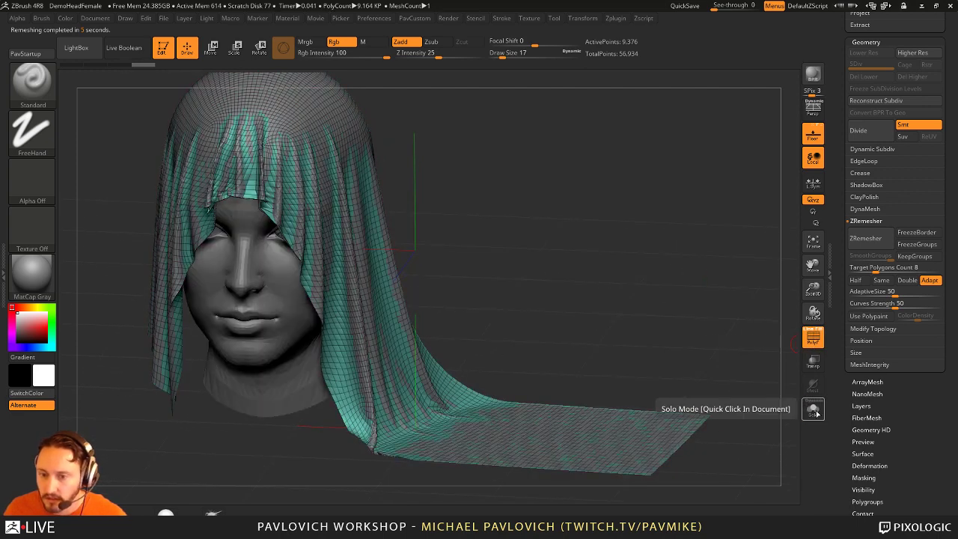
Step: Turn the cloth to the front and switch to the ZModeler brush
{"action": "left_click_drag", "start_coordinate": [637, 259], "coordinate": [676, 242]}
{"action": "key", "text": "space"}
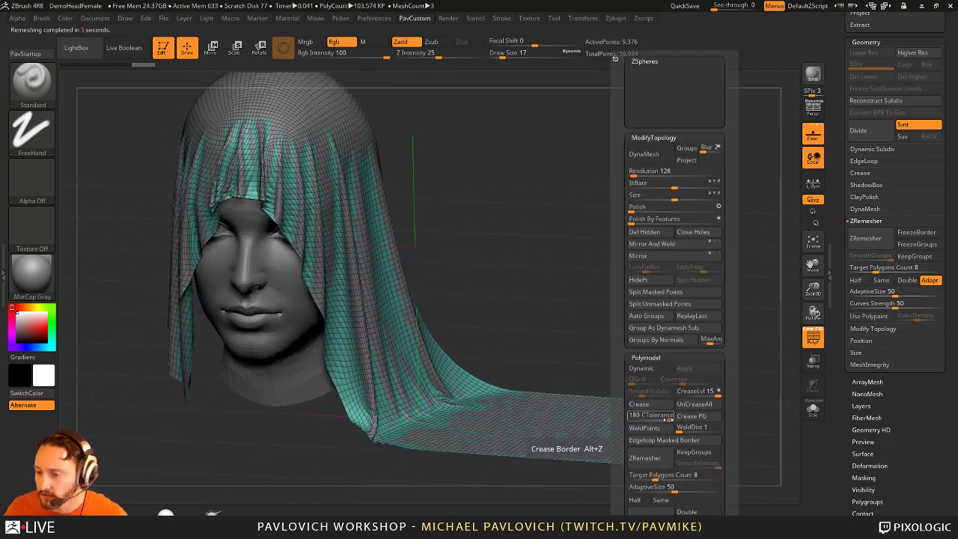
{"action": "scroll", "coordinate": [847, 315], "scroll_direction": "up", "scroll_amount": 5}
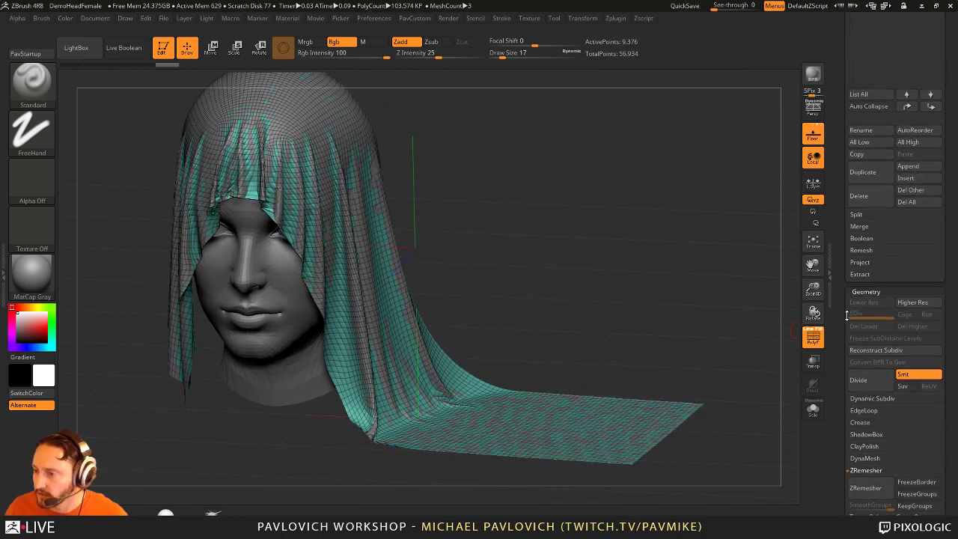
{"action": "left_click_drag", "start_coordinate": [691, 252], "coordinate": [636, 265]}
{"action": "key", "text": "b"}
{"action": "key", "text": "z"}
{"action": "key", "text": "m"}
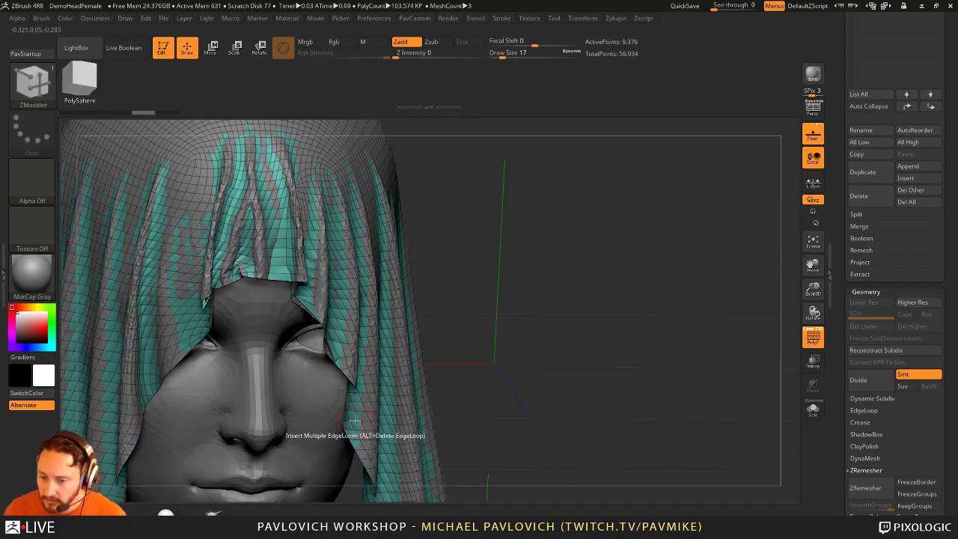
Step: Isolate the cloth by hiding the head, and step back to the dense original cloth mesh
{"action": "left_click", "coordinate": [813, 331]}
{"action": "key", "text": "shift+d"}
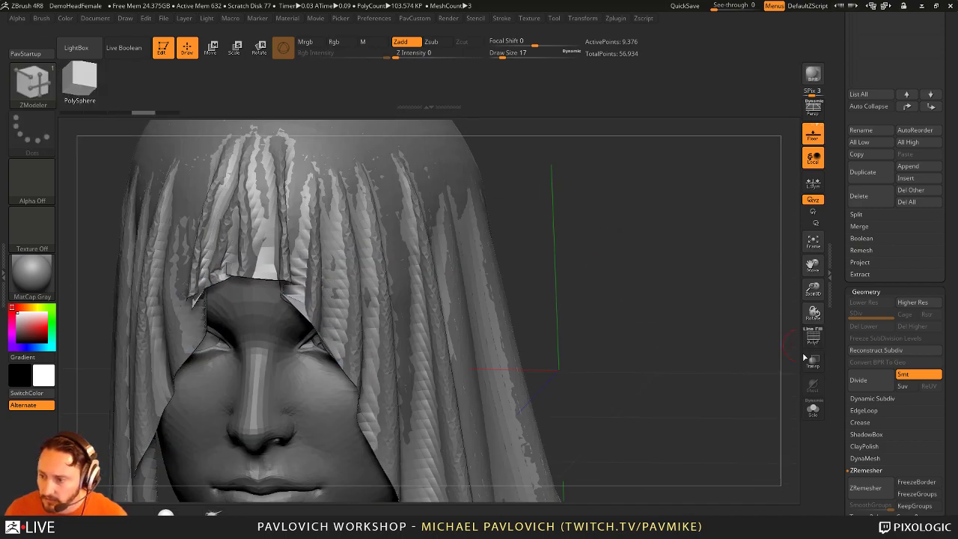
{"action": "key", "text": "ctrl+shift+s"}
{"action": "key", "text": "d"}
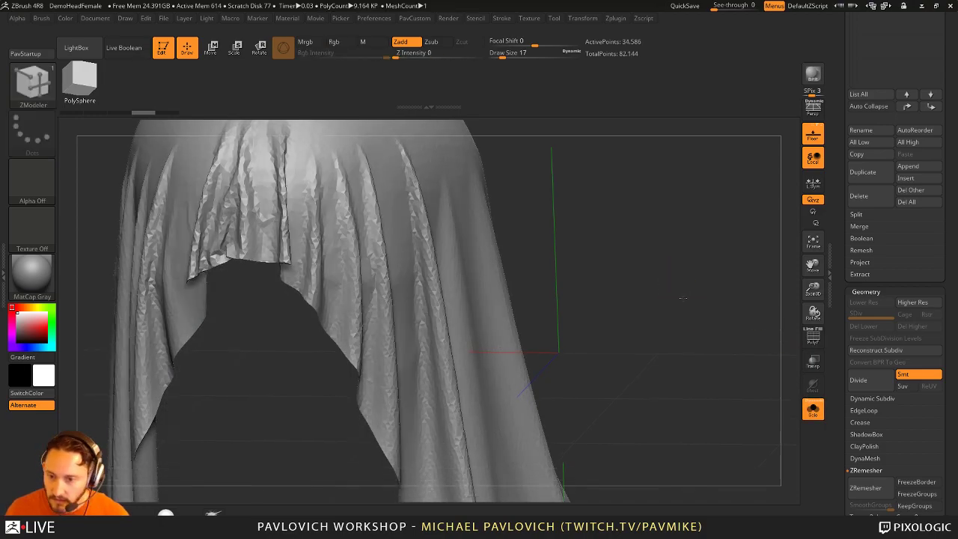
{"action": "left_click", "coordinate": [814, 334]}
{"action": "left_click_drag", "start_coordinate": [730, 311], "coordinate": [725, 274]}
Step: ZRemesh the cloth at Target Polygons Count 10
{"action": "left_click", "coordinate": [866, 470]}
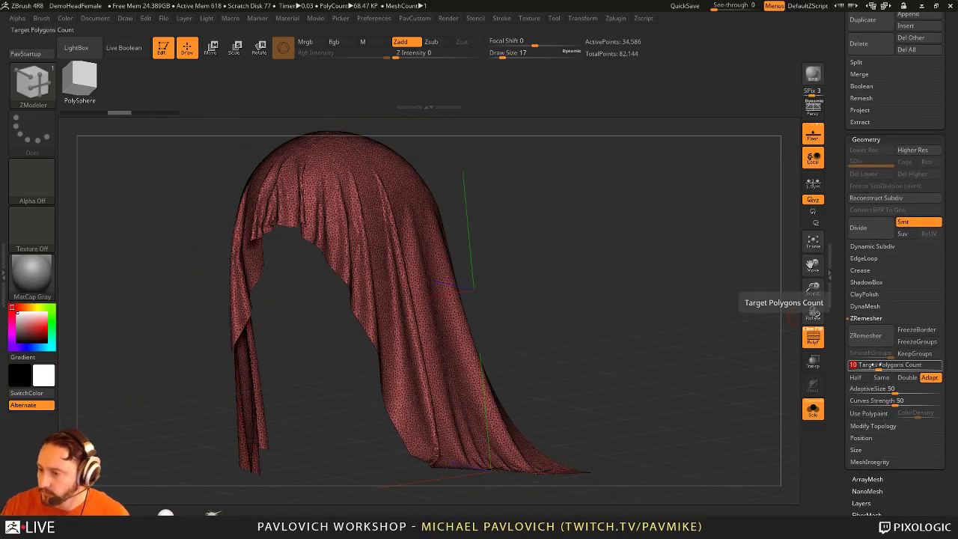
{"action": "key", "text": "Return"}
{"action": "left_click", "coordinate": [865, 335]}
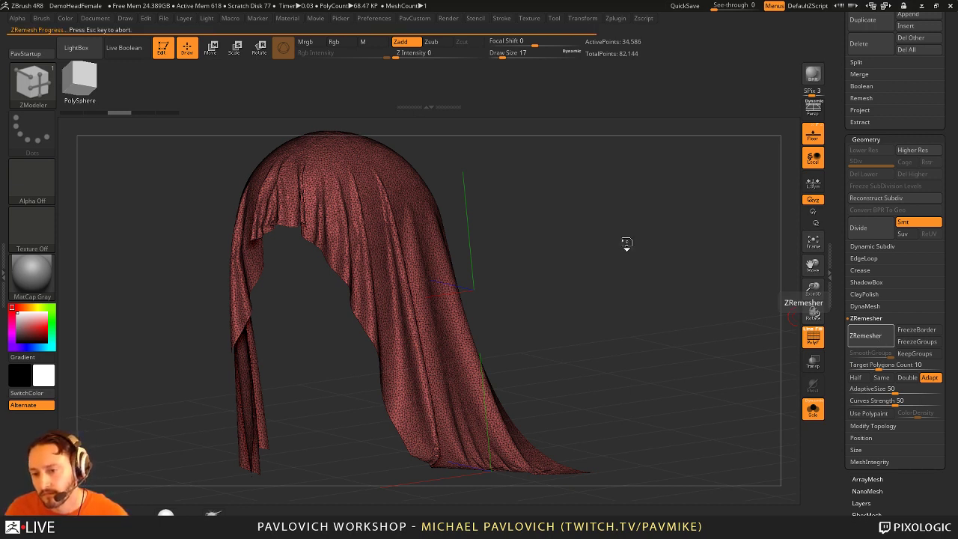
{"action": "mouse_move", "coordinate": [627, 241]}
{"action": "left_mouse_down"}
{"action": "mouse_move", "coordinate": [608, 246]}
{"action": "mouse_move", "coordinate": [656, 276]}
{"action": "mouse_move", "coordinate": [641, 288]}
{"action": "mouse_move", "coordinate": [678, 265]}
{"action": "mouse_move", "coordinate": [680, 325]}
{"action": "left_mouse_up"}
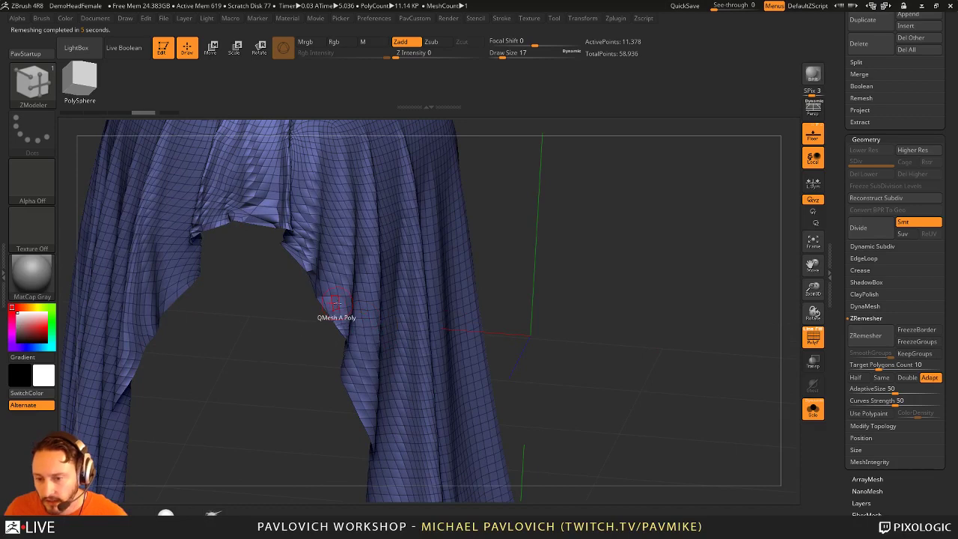
{"action": "key", "text": "space"}
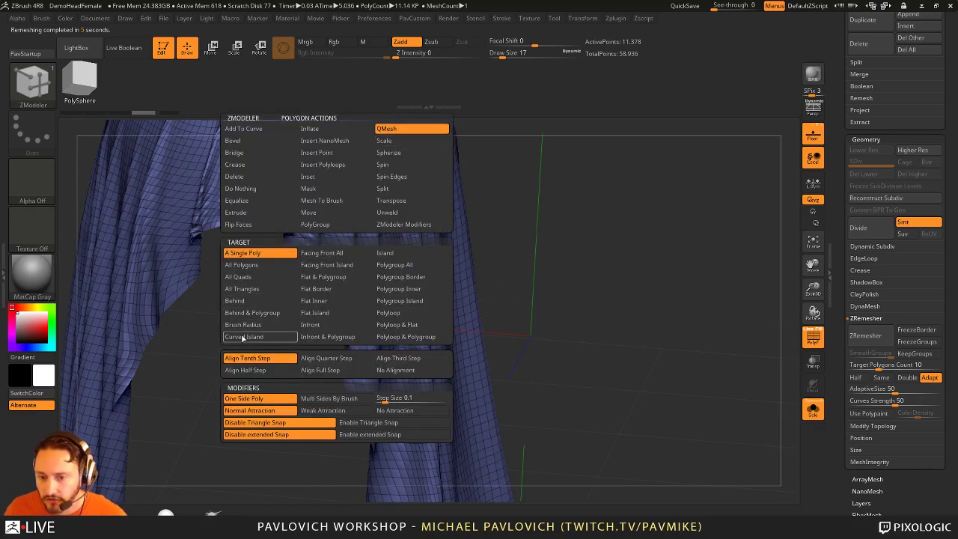
Step: Equalize the cloth polygons and extrude all of them to give the cloth thickness
{"action": "left_click", "coordinate": [255, 204]}
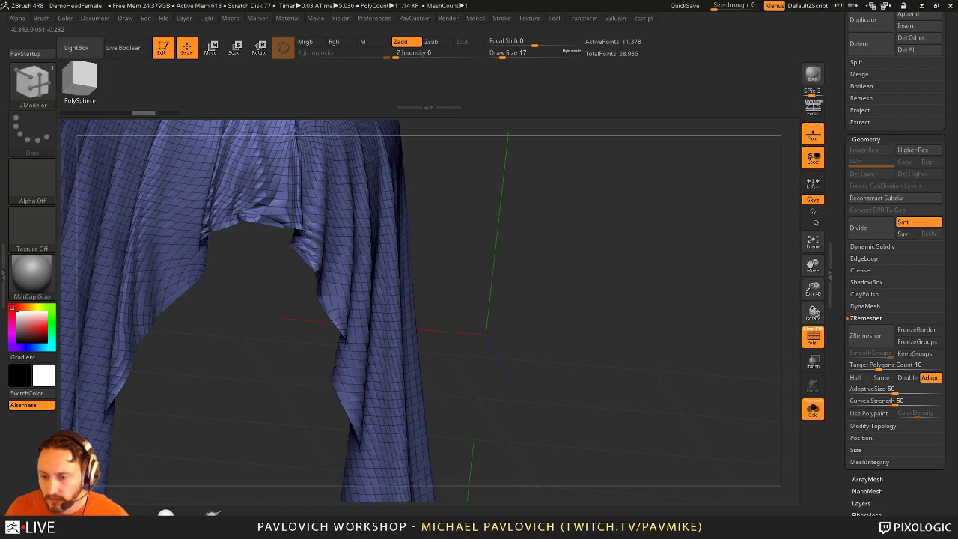
{"action": "key", "text": "ctrl"}
{"action": "key", "text": "space"}
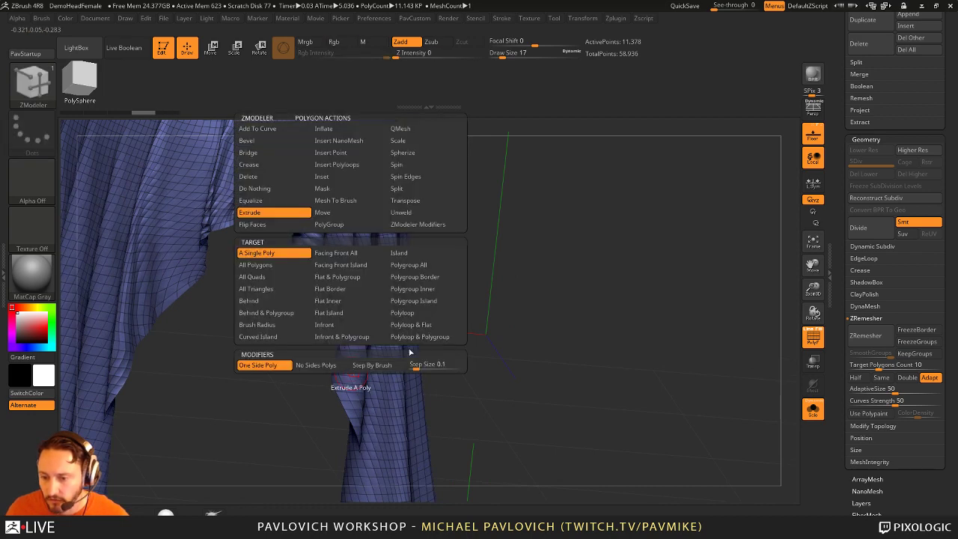
{"action": "left_click", "coordinate": [277, 266]}
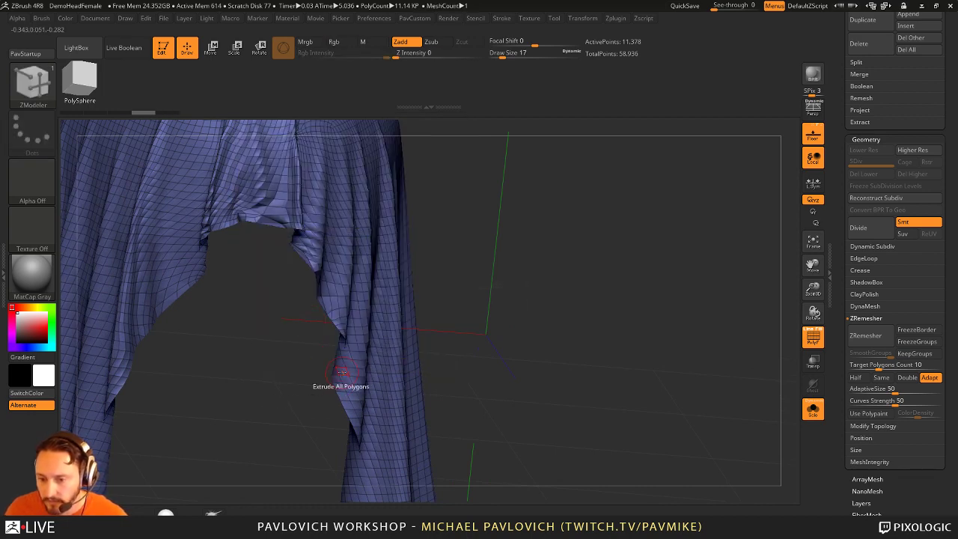
{"action": "left_click_drag", "start_coordinate": [335, 390], "coordinate": [769, 374]}
Step: Flip the thickened cloth's normals and hide its inner polygroup
{"action": "key", "text": "F1"}
{"action": "left_click", "coordinate": [524, 446]}
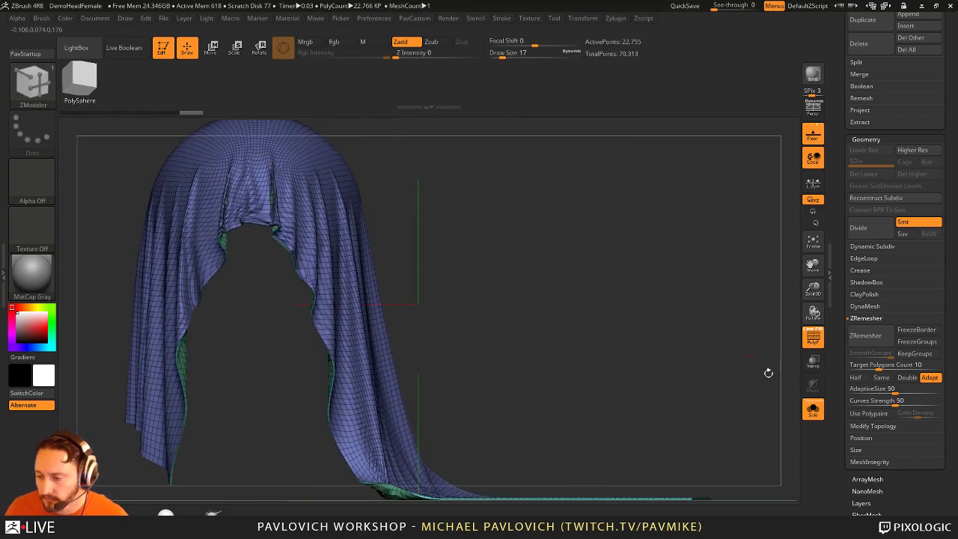
{"action": "scroll", "coordinate": [853, 320], "scroll_direction": "down", "scroll_amount": 5}
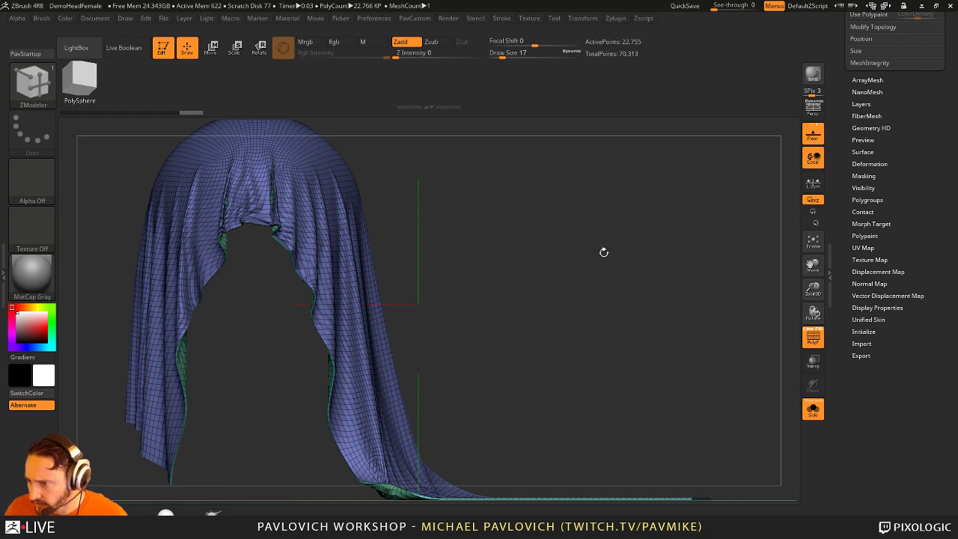
{"action": "mouse_move", "coordinate": [604, 252]}
{"action": "left_mouse_down"}
{"action": "mouse_move", "coordinate": [545, 246]}
{"action": "mouse_move", "coordinate": [559, 264]}
{"action": "mouse_move", "coordinate": [332, 272]}
{"action": "left_mouse_up"}
{"action": "left_click", "coordinate": [332, 271], "text": "ctrl+shift"}
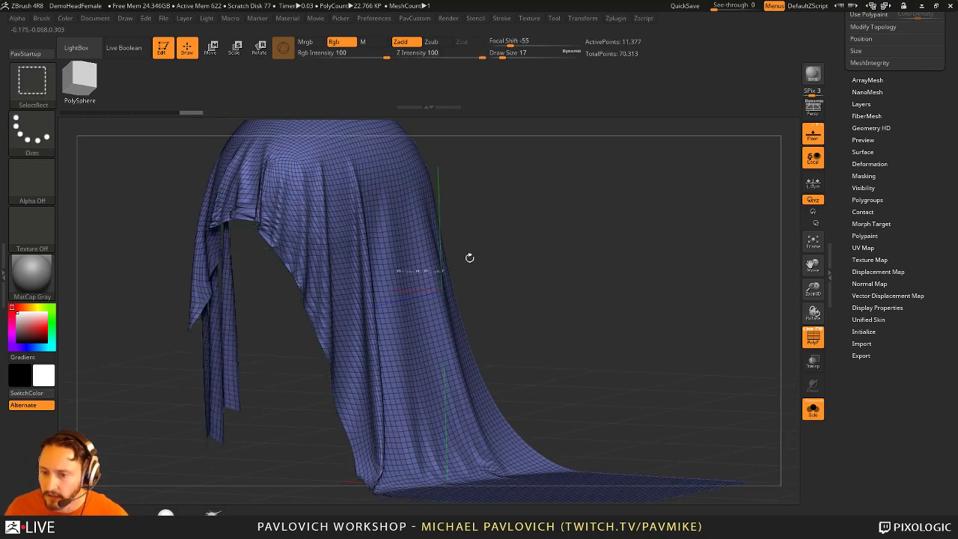
{"action": "left_click_drag", "start_coordinate": [469, 258], "coordinate": [517, 263]}
{"action": "key", "text": "F1"}
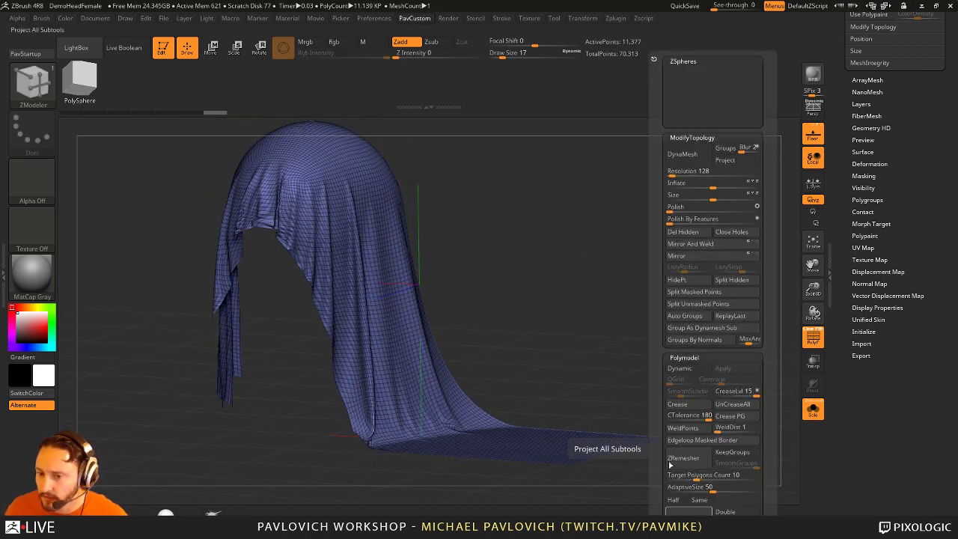
{"action": "key", "text": "F1"}
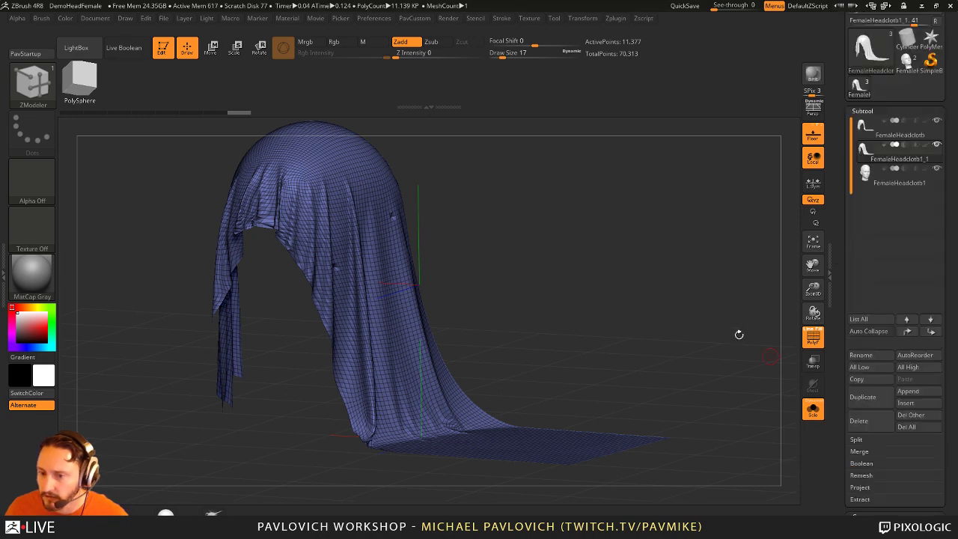
Step: Select the original dense cloth subtool, turn off Solo, and hide the head
{"action": "left_click", "coordinate": [860, 515]}
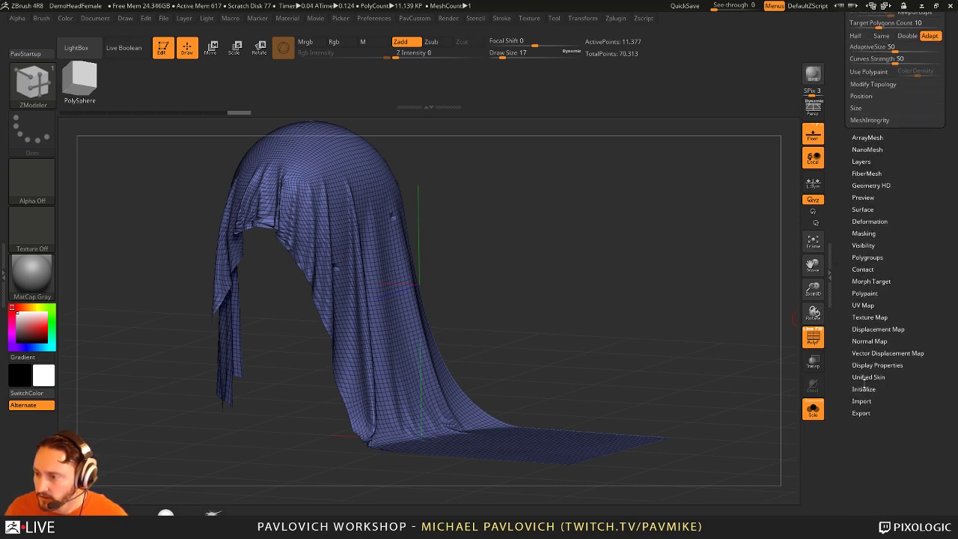
{"action": "left_click", "coordinate": [868, 364]}
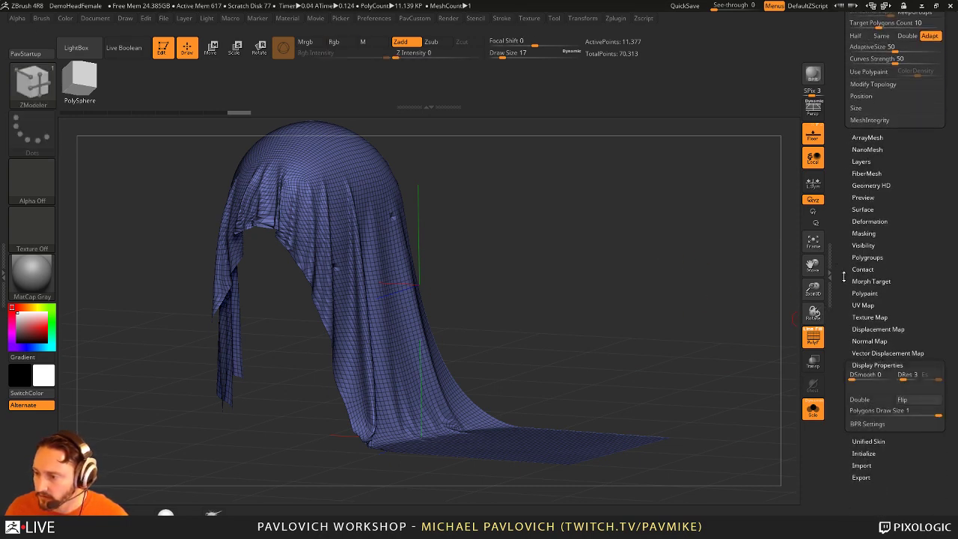
{"action": "scroll", "coordinate": [844, 276], "scroll_direction": "up", "scroll_amount": 10}
{"action": "left_click", "coordinate": [898, 243]}
{"action": "left_click", "coordinate": [898, 213]}
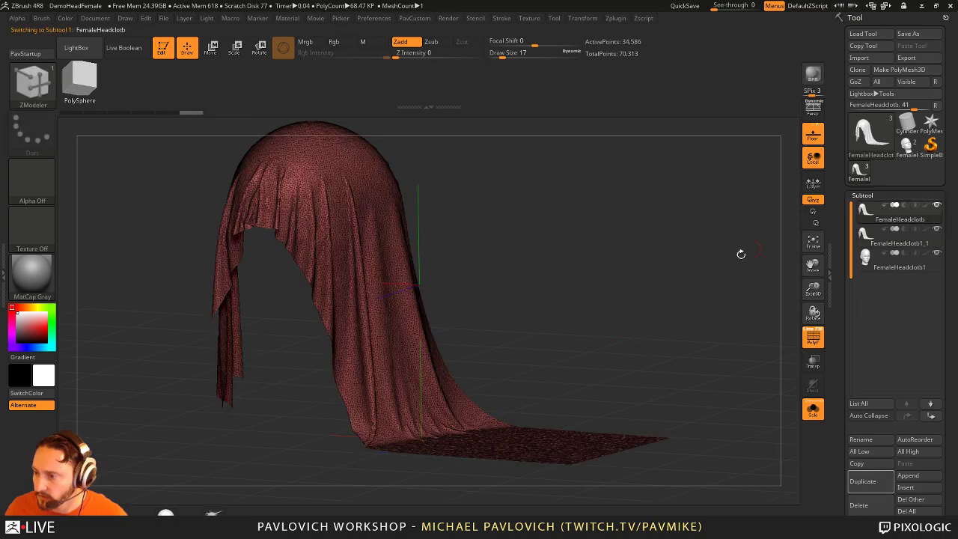
{"action": "left_click", "coordinate": [812, 409]}
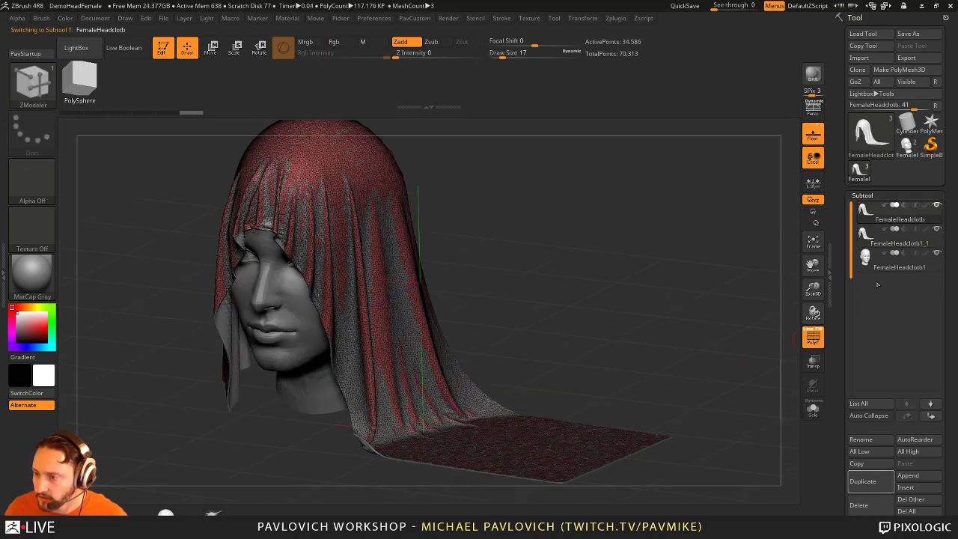
{"action": "left_click", "coordinate": [936, 253]}
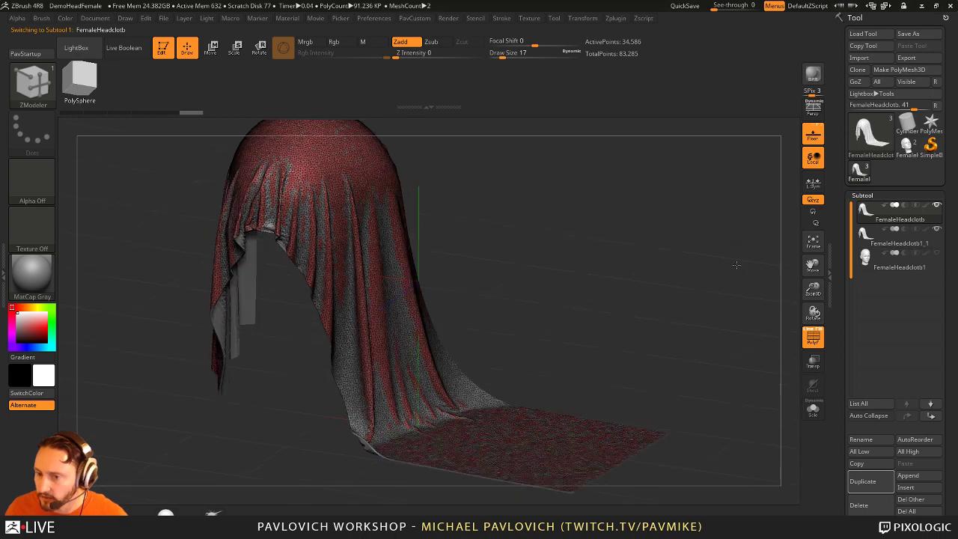
Step: Project All detail across the cloth parts and Split Hidden into its own subtool
{"action": "key", "text": "shift+s"}
{"action": "left_click", "coordinate": [771, 451]}
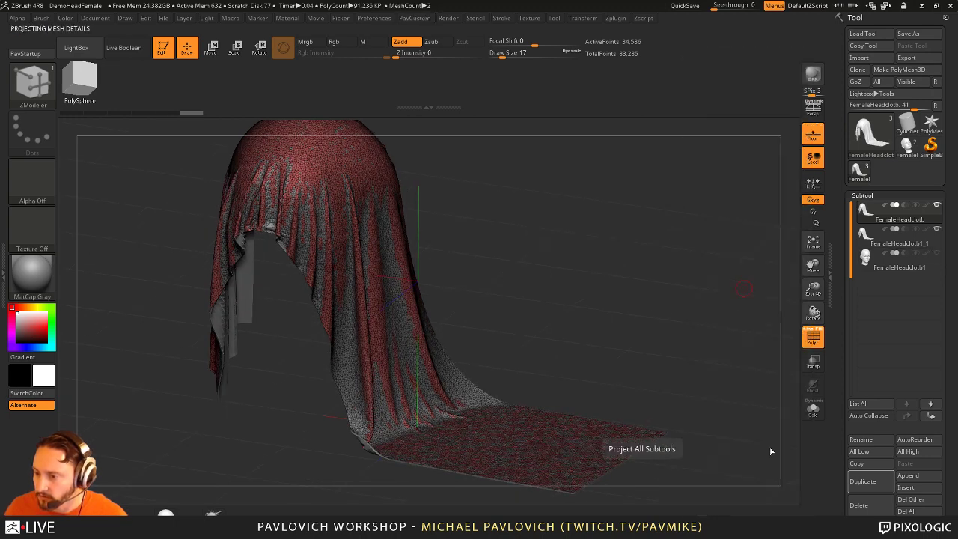
{"action": "left_click", "coordinate": [812, 409]}
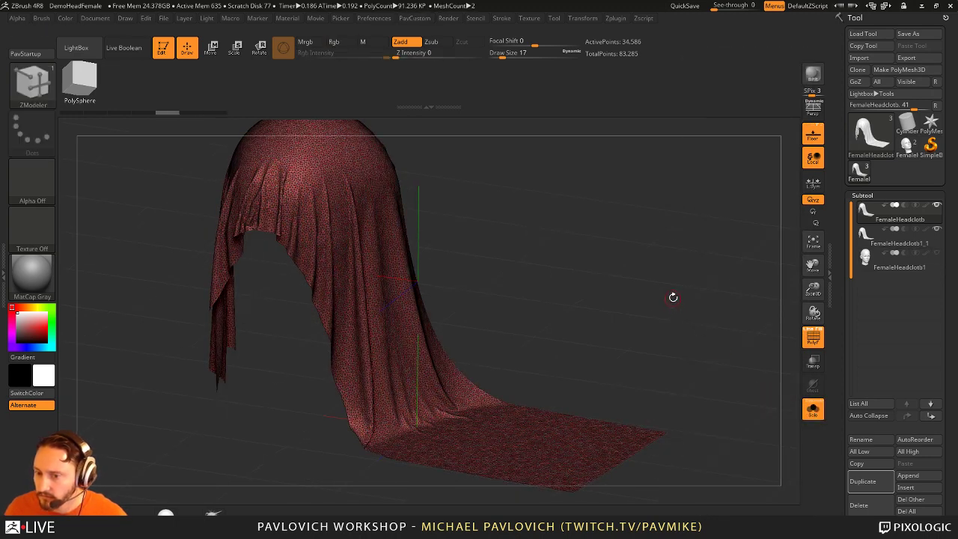
{"action": "key", "text": "shift+s"}
{"action": "left_click", "coordinate": [672, 298]}
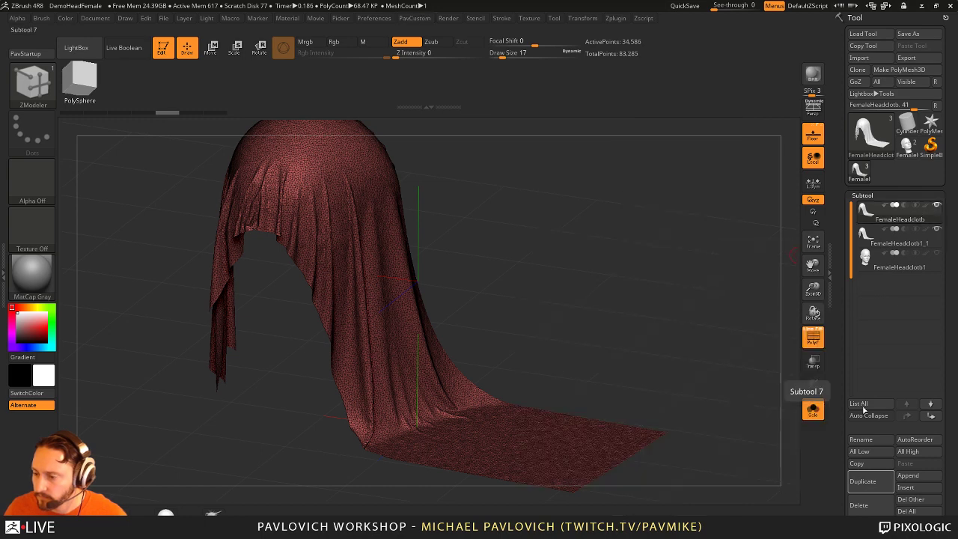
Step: Select the clean quad cloth and toggle visibility of its green inner section
{"action": "left_click", "coordinate": [898, 238]}
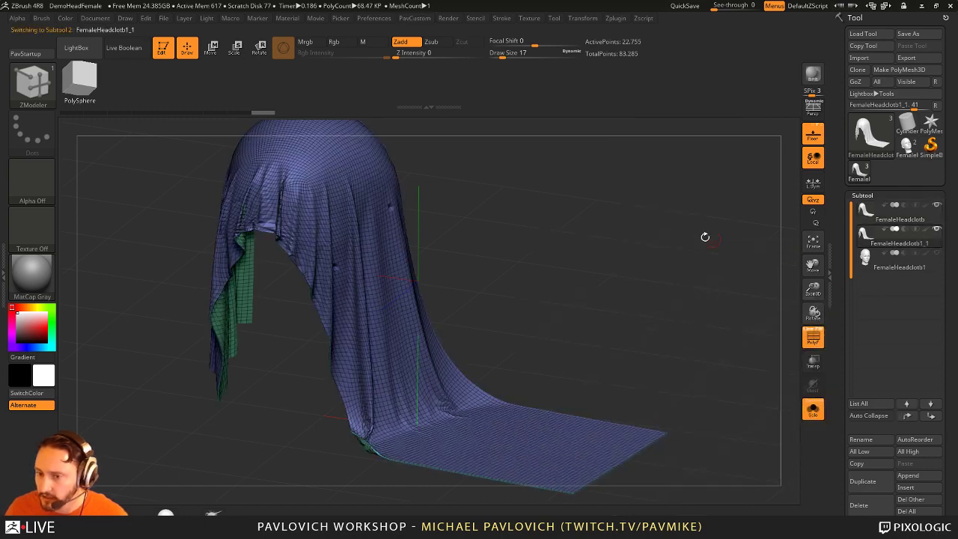
{"action": "left_click", "coordinate": [514, 250], "text": "ctrl+shift"}
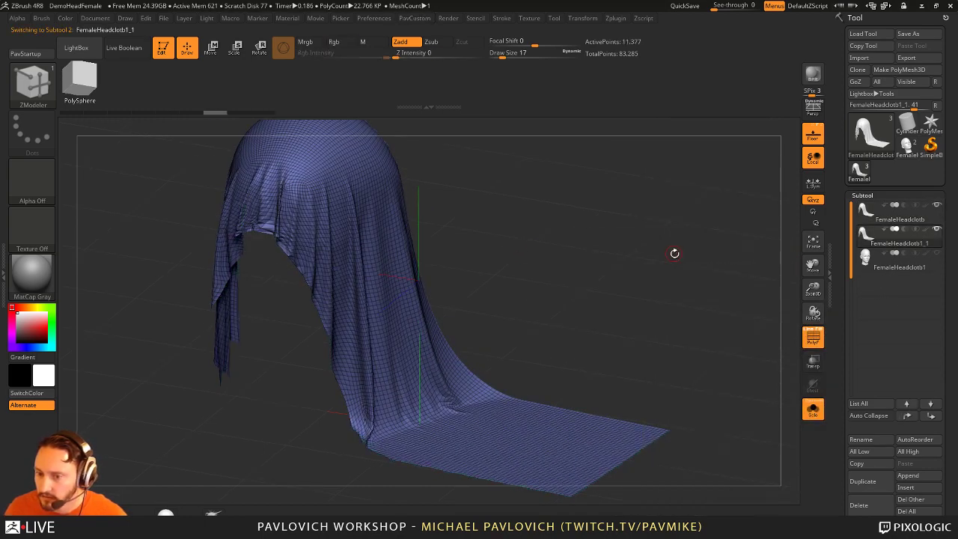
{"action": "left_click_drag", "start_coordinate": [648, 259], "coordinate": [651, 259]}
{"action": "key", "text": "shift+g"}
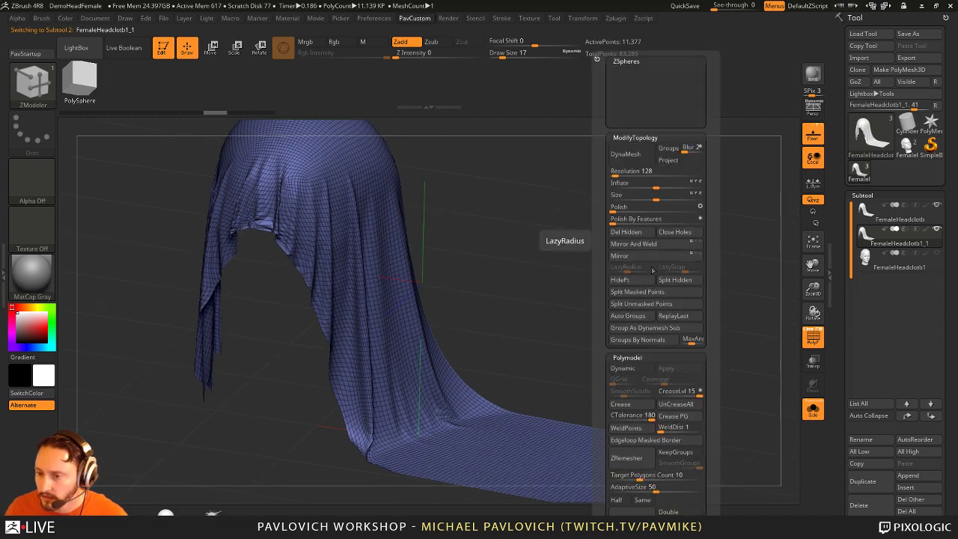
{"action": "left_click", "coordinate": [619, 277], "text": "ctrl+shift"}
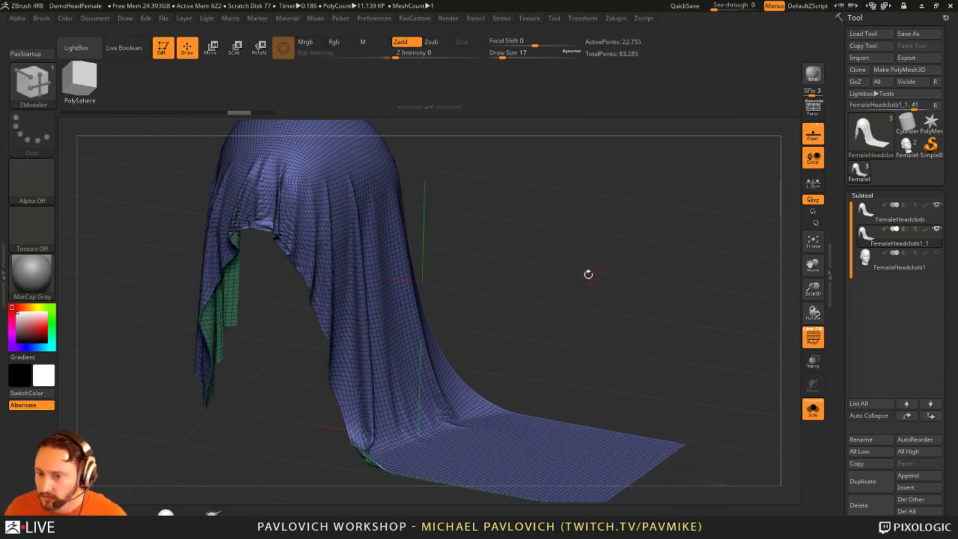
{"action": "key", "text": "shift+g"}
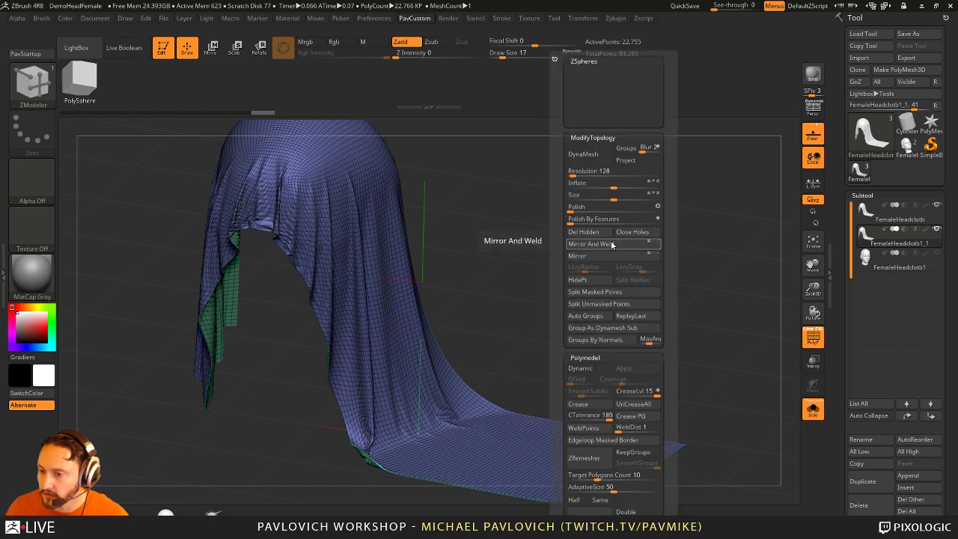
{"action": "left_click", "coordinate": [385, 299], "text": "ctrl+shift"}
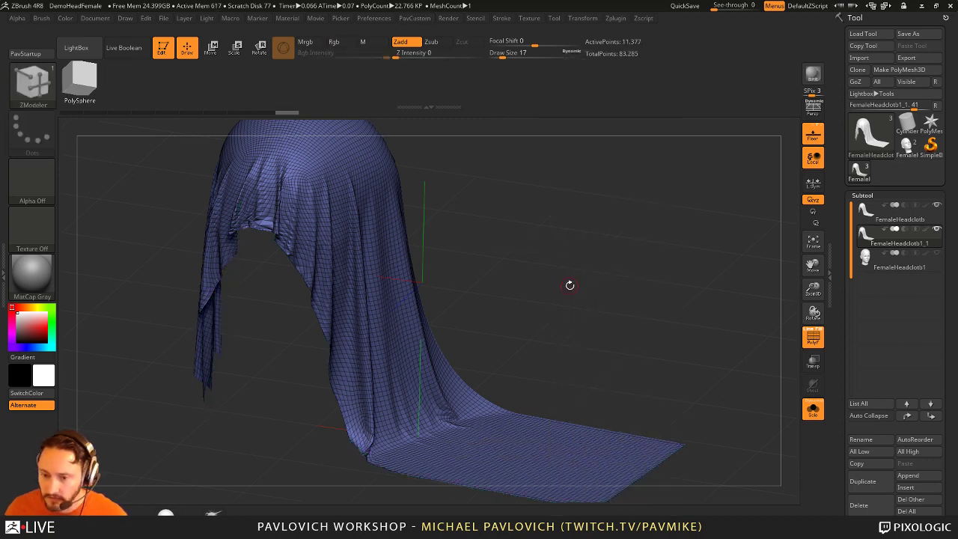
{"action": "left_click", "coordinate": [574, 279], "text": "ctrl+shift"}
Step: Subdivide the quad cloth with Ctrl+D, show it whole, and turn off PolyF
{"action": "key", "text": "ctrl+d"}
{"action": "left_click", "coordinate": [434, 303], "text": "ctrl+shift"}
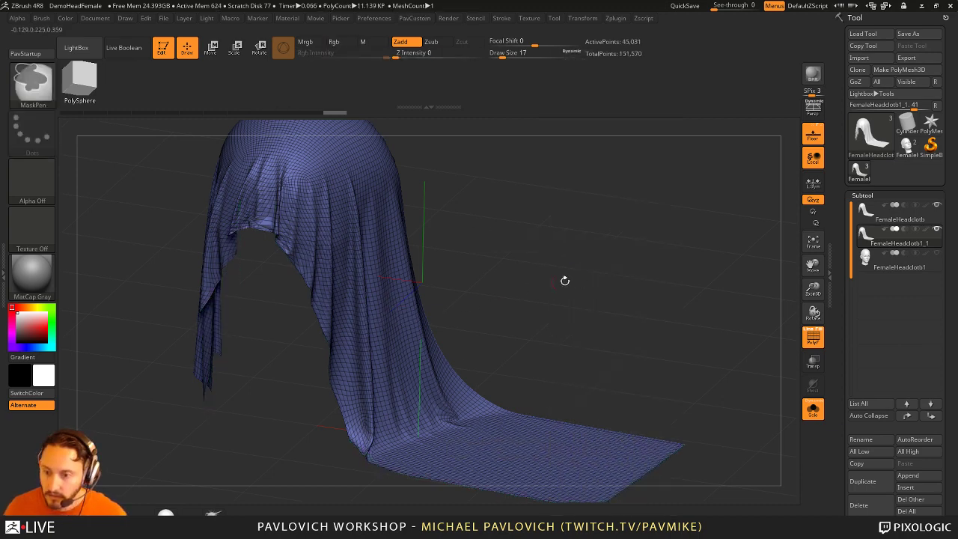
{"action": "key", "text": "shift+g"}
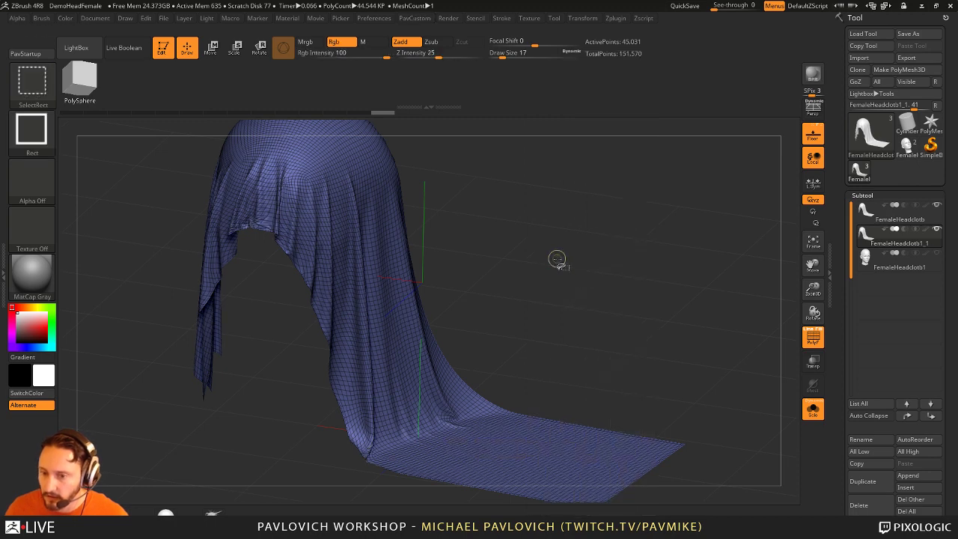
{"action": "left_click", "coordinate": [557, 259], "text": "ctrl+shift"}
{"action": "key", "text": "Up"}
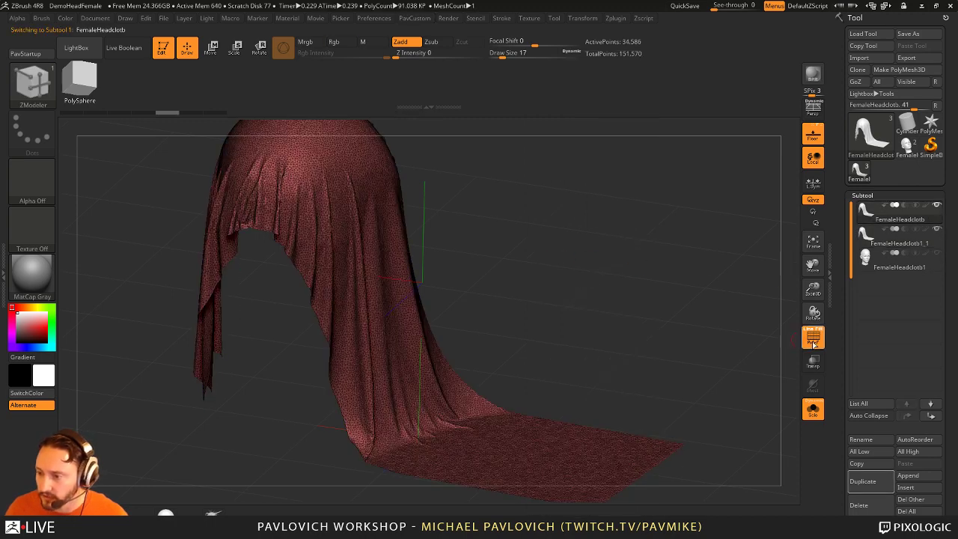
{"action": "left_click", "coordinate": [814, 338]}
{"action": "left_click_drag", "start_coordinate": [614, 284], "coordinate": [305, 214]}
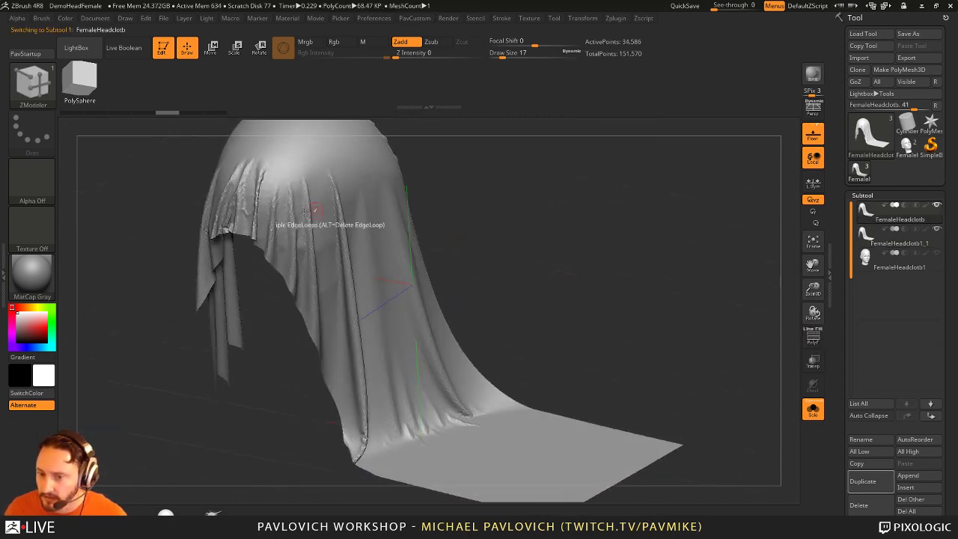
Step: Select the clean quad cloth, orbit around it, and pick the Standard brush
{"action": "left_click", "coordinate": [868, 241]}
{"action": "left_click_drag", "start_coordinate": [712, 246], "coordinate": [601, 251]}
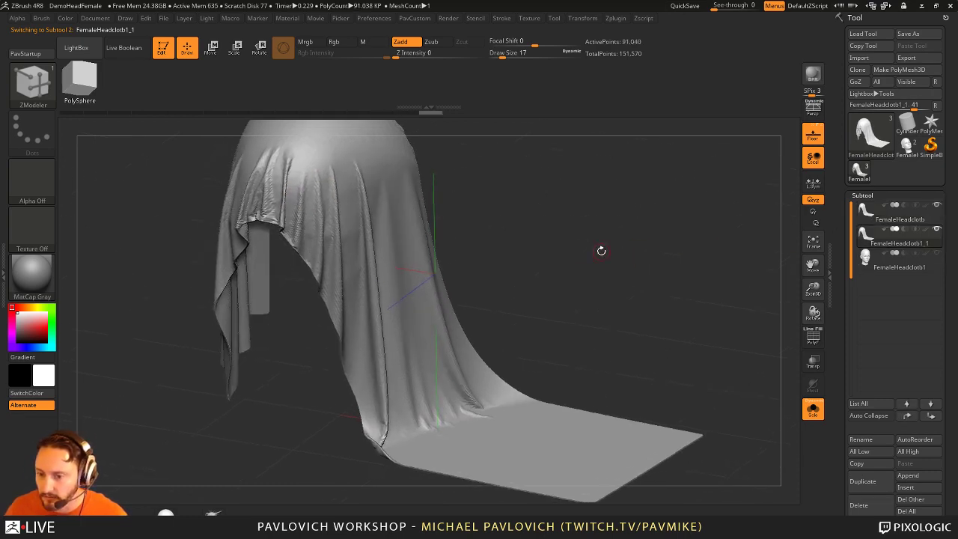
{"action": "left_click_drag", "start_coordinate": [656, 209], "coordinate": [471, 229]}
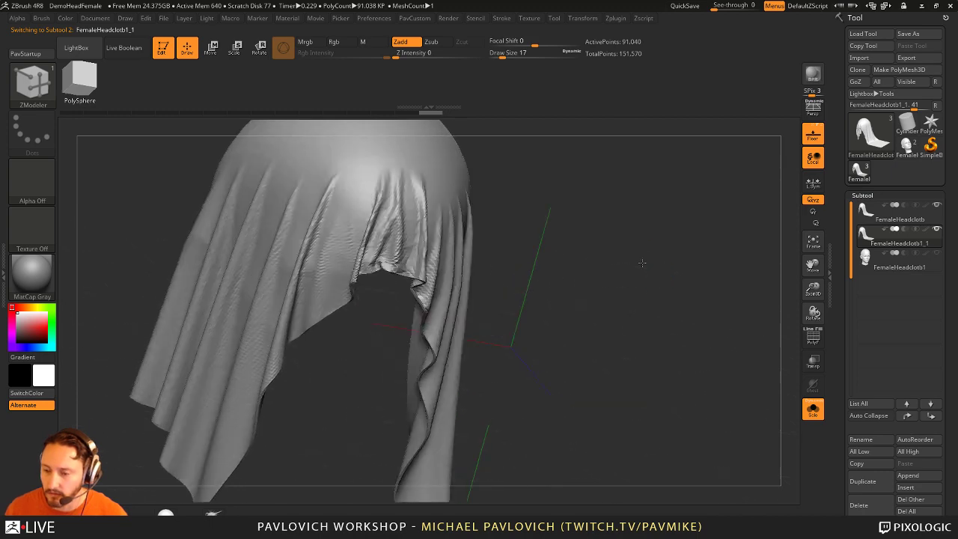
{"action": "key", "text": "b"}
{"action": "key", "text": "s"}
{"action": "key", "text": "t"}
{"action": "key", "text": "s"}
{"action": "mouse_move", "coordinate": [378, 225]}
{"action": "left_mouse_down"}
{"action": "mouse_move", "coordinate": [412, 187]}
{"action": "mouse_move", "coordinate": [482, 198]}
{"action": "left_mouse_up"}
{"action": "mouse_move", "coordinate": [544, 193]}
{"action": "left_mouse_down"}
{"action": "mouse_move", "coordinate": [714, 146]}
{"action": "mouse_move", "coordinate": [363, 196]}
{"action": "mouse_move", "coordinate": [523, 247]}
{"action": "mouse_move", "coordinate": [342, 203]}
{"action": "mouse_move", "coordinate": [556, 160]}
{"action": "mouse_move", "coordinate": [545, 181]}
{"action": "mouse_move", "coordinate": [344, 251]}
{"action": "left_mouse_up"}
Step: Smooth the cloth folds with Shift, adjusting Draw Size to about 108, then 51
{"action": "key", "text": "shift"}
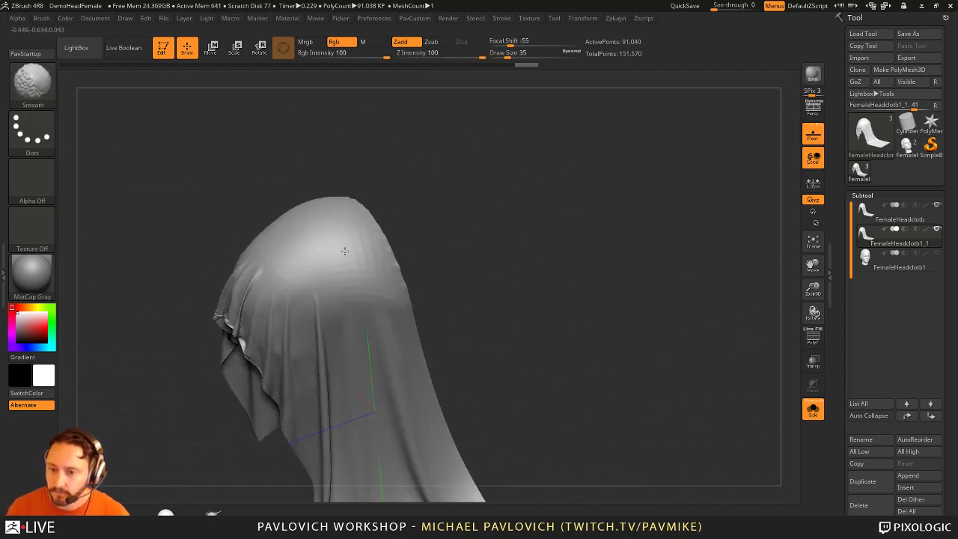
{"action": "mouse_move", "coordinate": [360, 303]}
{"action": "left_mouse_down"}
{"action": "mouse_move", "coordinate": [322, 288]}
{"action": "mouse_move", "coordinate": [261, 306]}
{"action": "left_mouse_up"}
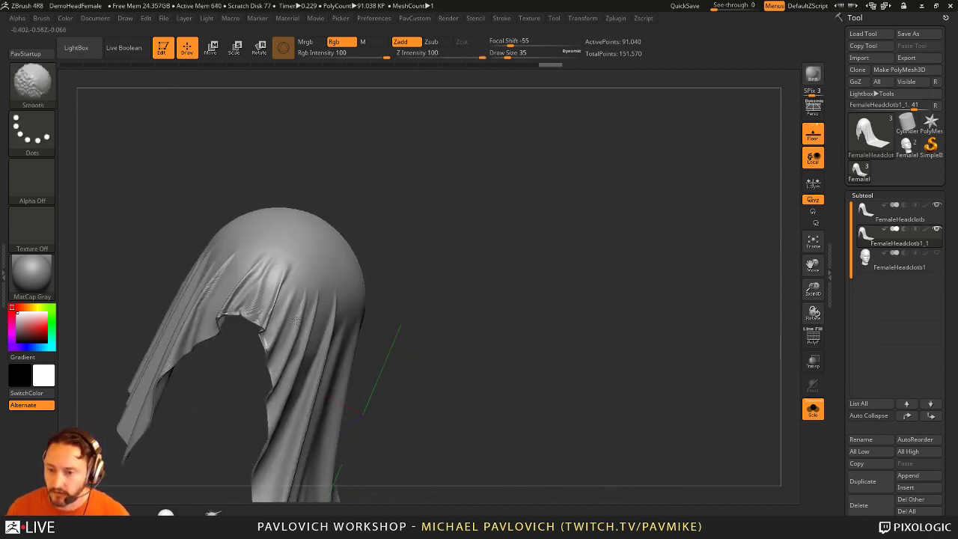
{"action": "mouse_move", "coordinate": [209, 271]}
{"action": "left_mouse_down"}
{"action": "mouse_move", "coordinate": [474, 261]}
{"action": "mouse_move", "coordinate": [364, 261]}
{"action": "left_mouse_up"}
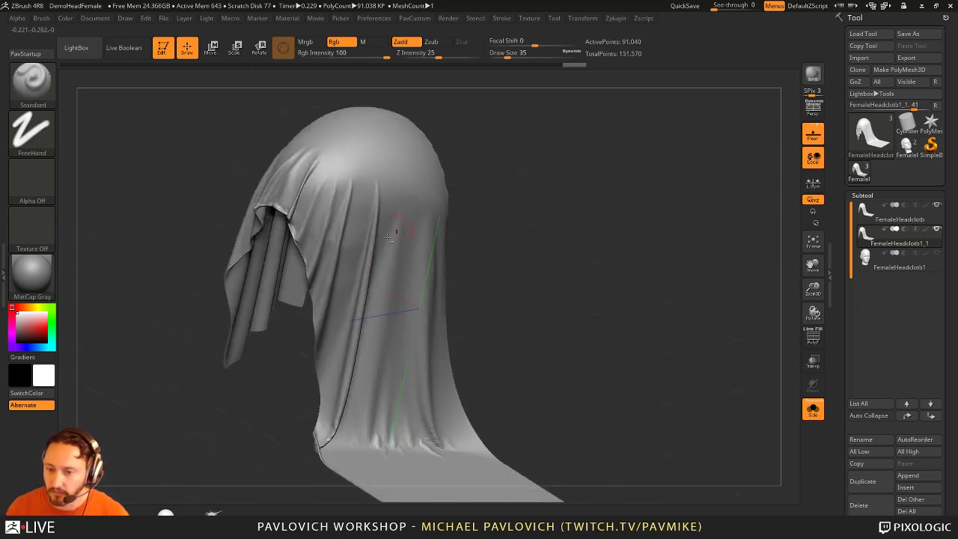
{"action": "key", "text": "bracketright"}
{"action": "left_click_drag", "start_coordinate": [449, 351], "coordinate": [475, 217], "text": "shift"}
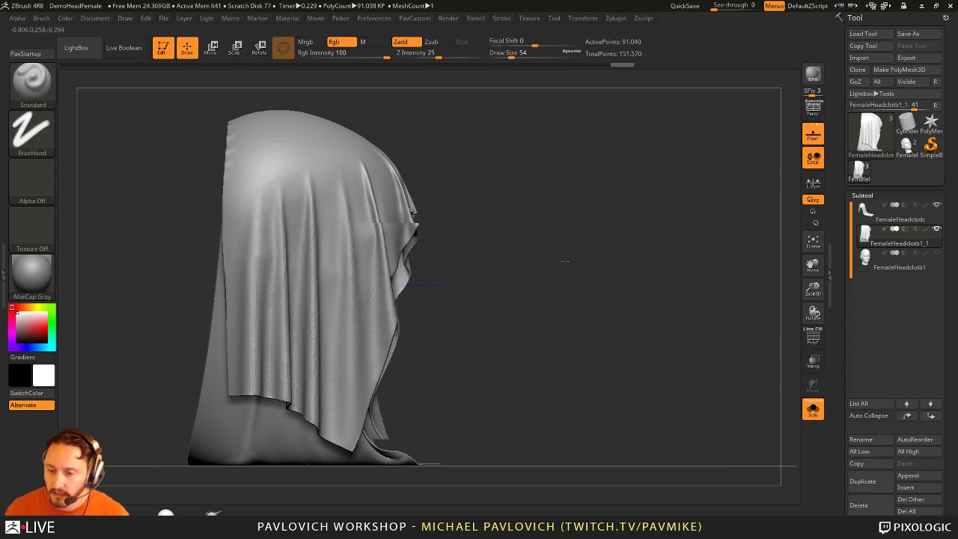
{"action": "mouse_move", "coordinate": [456, 255]}
{"action": "left_mouse_down"}
{"action": "mouse_move", "coordinate": [519, 252]}
{"action": "mouse_move", "coordinate": [520, 275]}
{"action": "left_mouse_up"}
{"action": "key", "text": "s"}
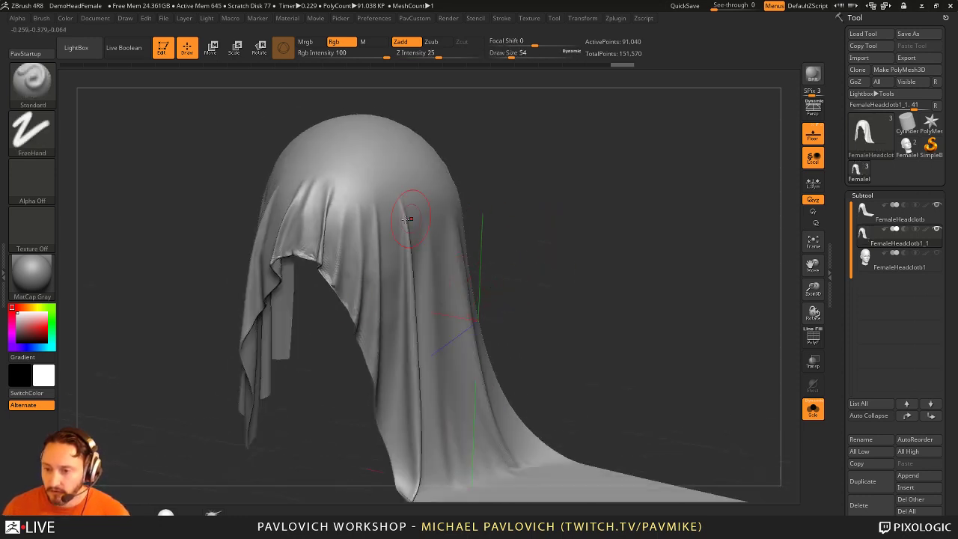
{"action": "mouse_move", "coordinate": [422, 289]}
{"action": "left_mouse_down"}
{"action": "mouse_move", "coordinate": [548, 251]}
{"action": "mouse_move", "coordinate": [517, 242]}
{"action": "left_mouse_up"}
{"action": "key", "text": "s"}
{"action": "left_click", "coordinate": [545, 252]}
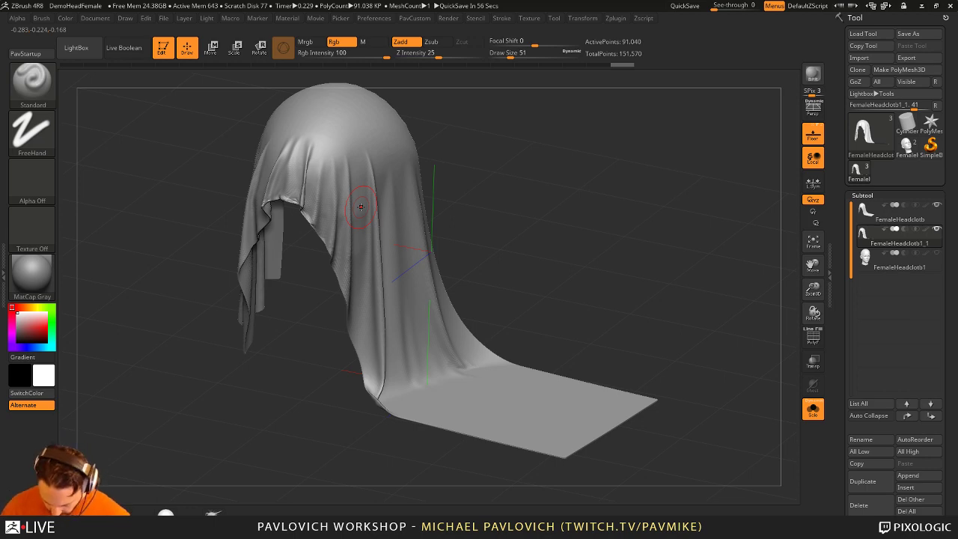
Step: Refine the back folds and floor-trailing cloth, smoothing at Draw Size 51
{"action": "left_click_drag", "start_coordinate": [608, 232], "coordinate": [407, 224]}
{"action": "left_click_drag", "start_coordinate": [505, 287], "coordinate": [321, 374]}
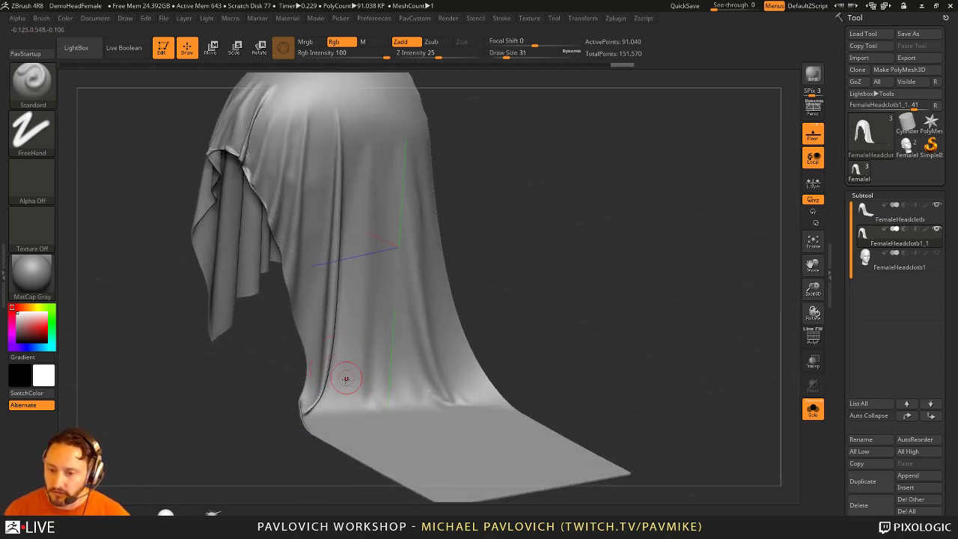
{"action": "key", "text": "F1"}
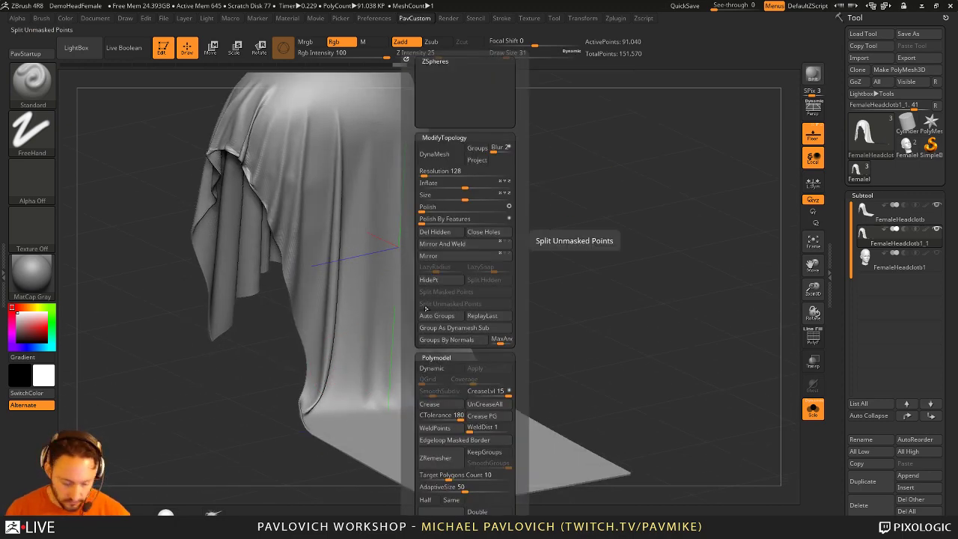
{"action": "left_click_drag", "start_coordinate": [571, 306], "coordinate": [526, 301]}
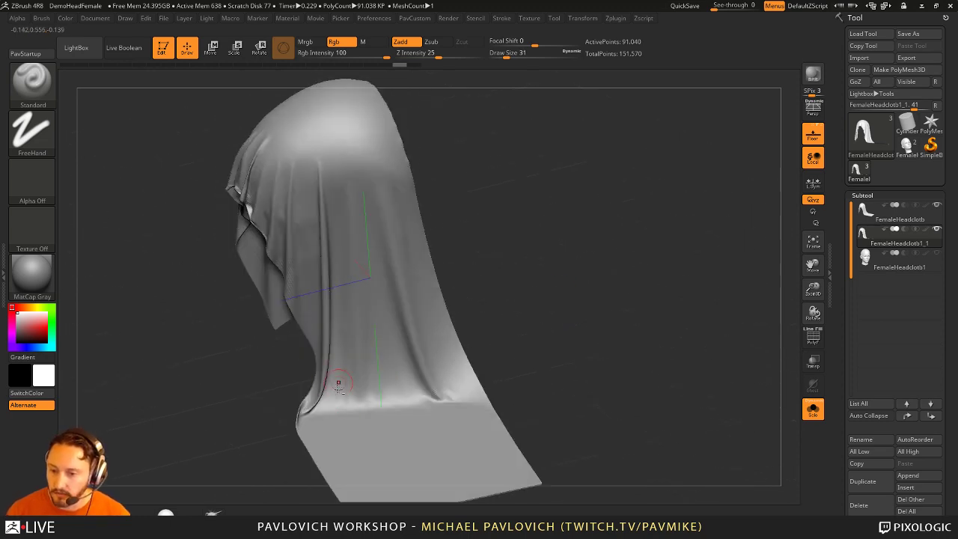
{"action": "key", "text": "s"}
{"action": "mouse_move", "coordinate": [356, 284]}
{"action": "left_mouse_down"}
{"action": "mouse_move", "coordinate": [356, 355]}
{"action": "mouse_move", "coordinate": [359, 342]}
{"action": "left_mouse_up"}
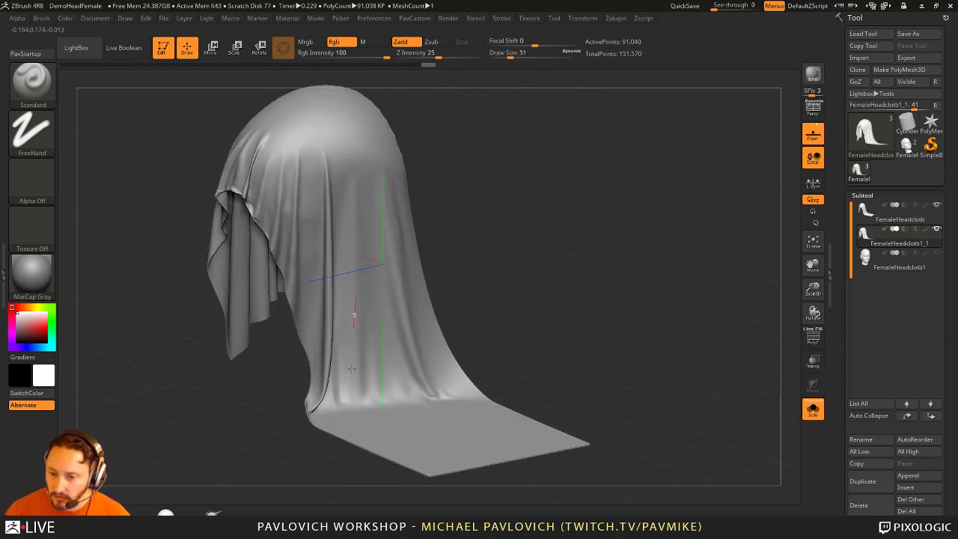
{"action": "left_click_drag", "start_coordinate": [353, 289], "coordinate": [404, 364]}
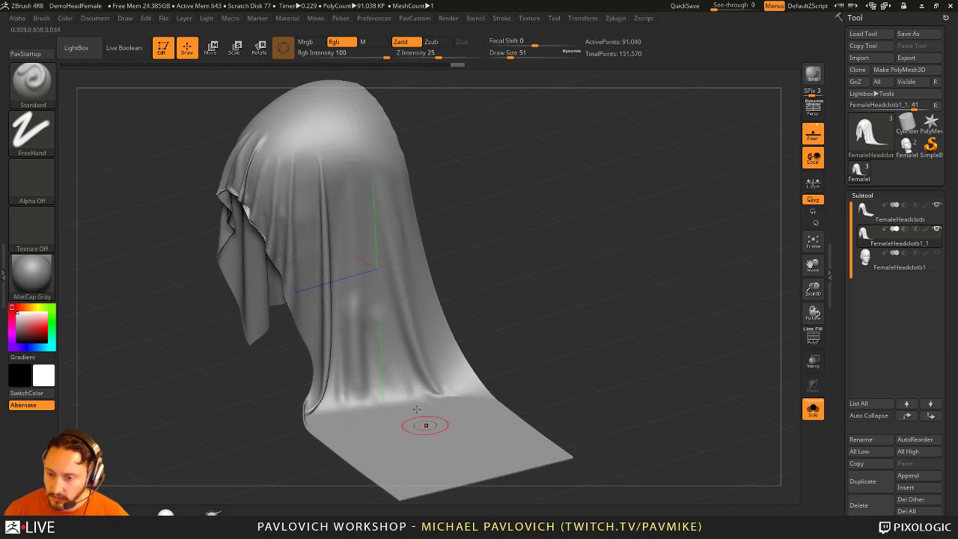
{"action": "key", "text": "shift"}
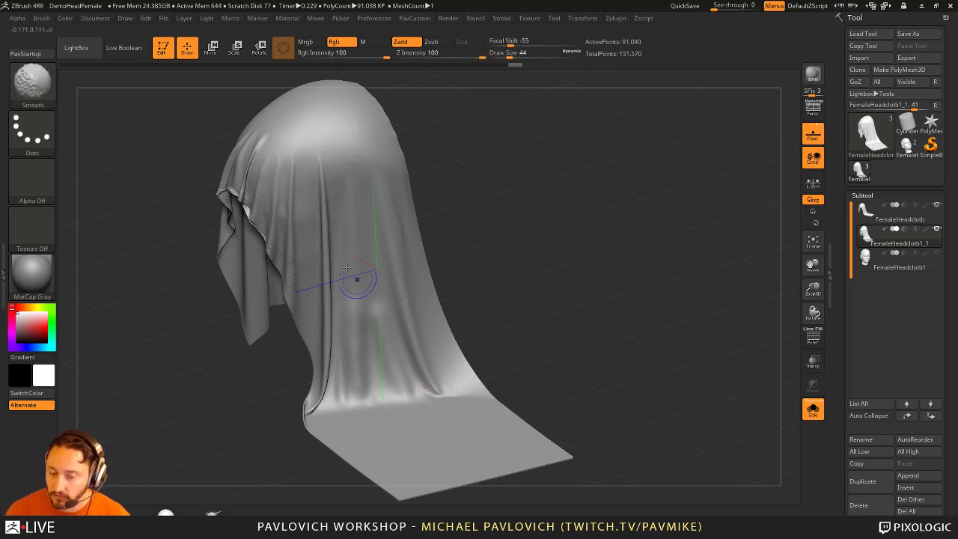
Step: Use Smooth Stronger at intensity 74 and Draw Size 14, viewing the cloth front and side
{"action": "left_click", "coordinate": [32, 81]}
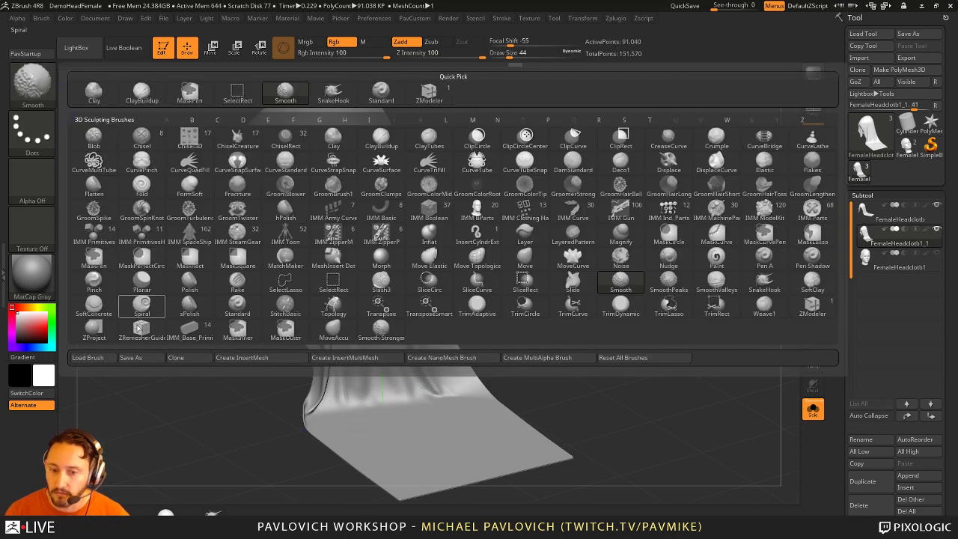
{"action": "left_click", "coordinate": [382, 328]}
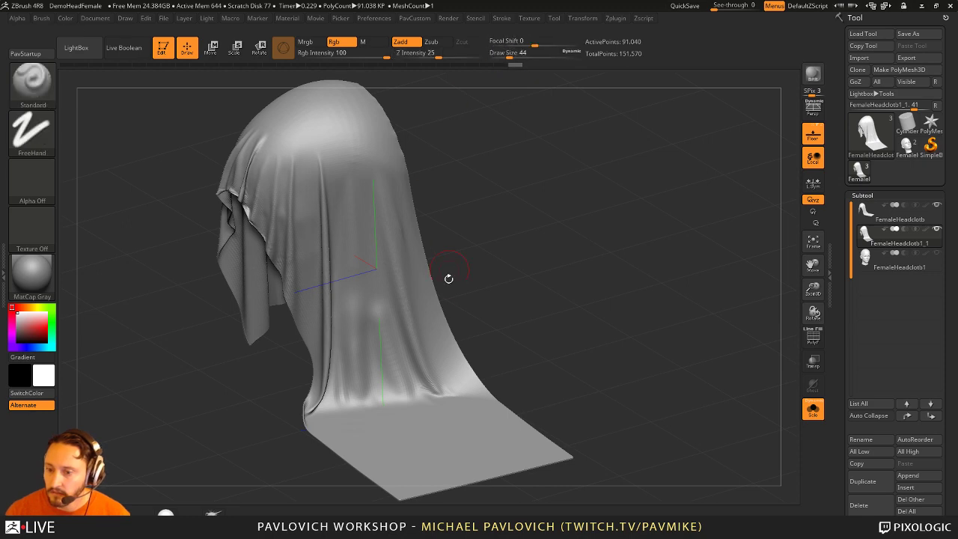
{"action": "left_click_drag", "start_coordinate": [479, 54], "coordinate": [461, 54]}
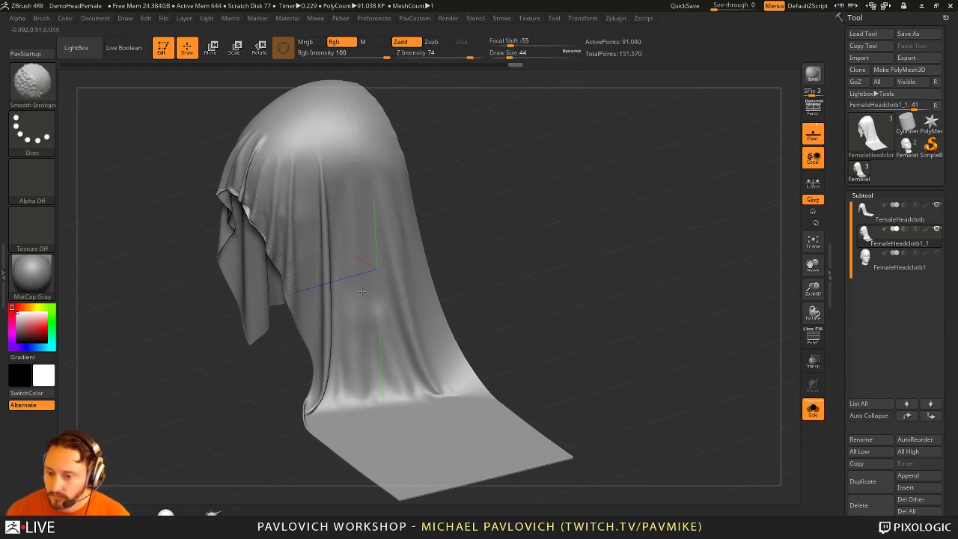
{"action": "mouse_move", "coordinate": [490, 342]}
{"action": "left_mouse_down"}
{"action": "mouse_move", "coordinate": [390, 321]}
{"action": "mouse_move", "coordinate": [520, 271]}
{"action": "mouse_move", "coordinate": [609, 317]}
{"action": "mouse_move", "coordinate": [316, 216]}
{"action": "left_mouse_up"}
{"action": "key", "text": "bracketleft"}
{"action": "key", "text": "bracketleft"}
{"action": "key", "text": "bracketleft"}
{"action": "mouse_move", "coordinate": [341, 174]}
{"action": "left_mouse_down"}
{"action": "mouse_move", "coordinate": [313, 292]}
{"action": "mouse_move", "coordinate": [330, 340]}
{"action": "left_mouse_up"}
{"action": "mouse_move", "coordinate": [333, 405]}
{"action": "left_mouse_down"}
{"action": "mouse_move", "coordinate": [588, 232]}
{"action": "mouse_move", "coordinate": [658, 235]}
{"action": "mouse_move", "coordinate": [591, 226]}
{"action": "mouse_move", "coordinate": [647, 257]}
{"action": "mouse_move", "coordinate": [604, 259]}
{"action": "mouse_move", "coordinate": [548, 310]}
{"action": "left_mouse_up"}
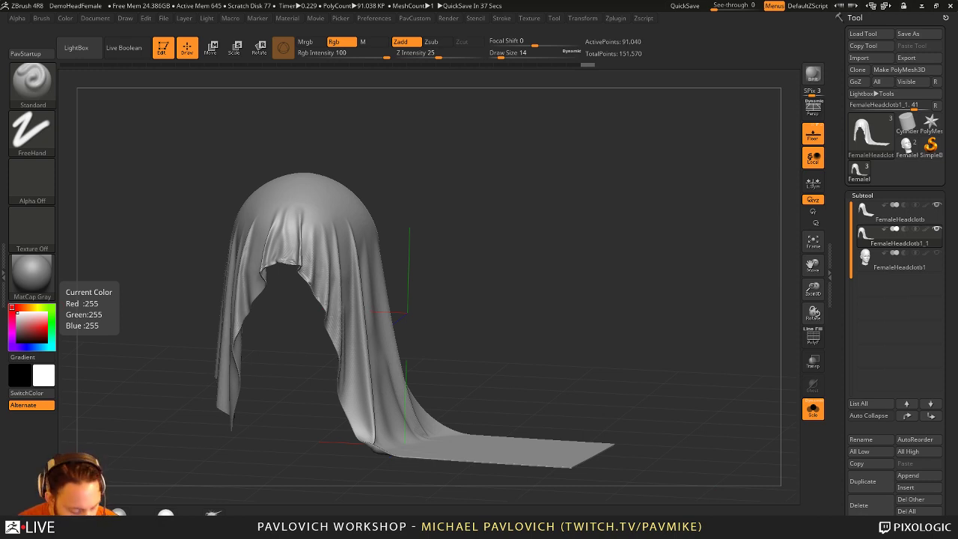
Step: Close LightBox, run Macro > Reload All Macros, and cancel the Save As dialog
{"action": "key", "text": "comma"}
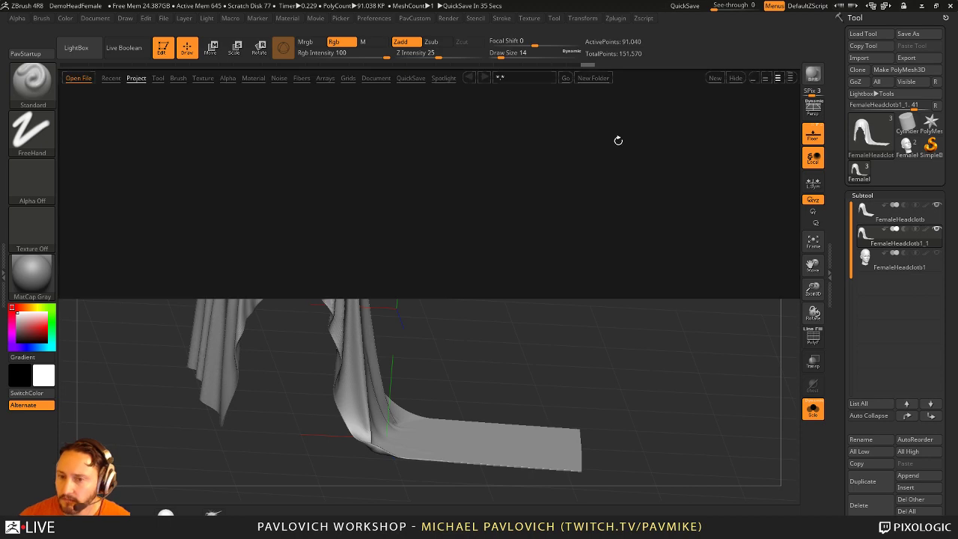
{"action": "key", "text": "comma"}
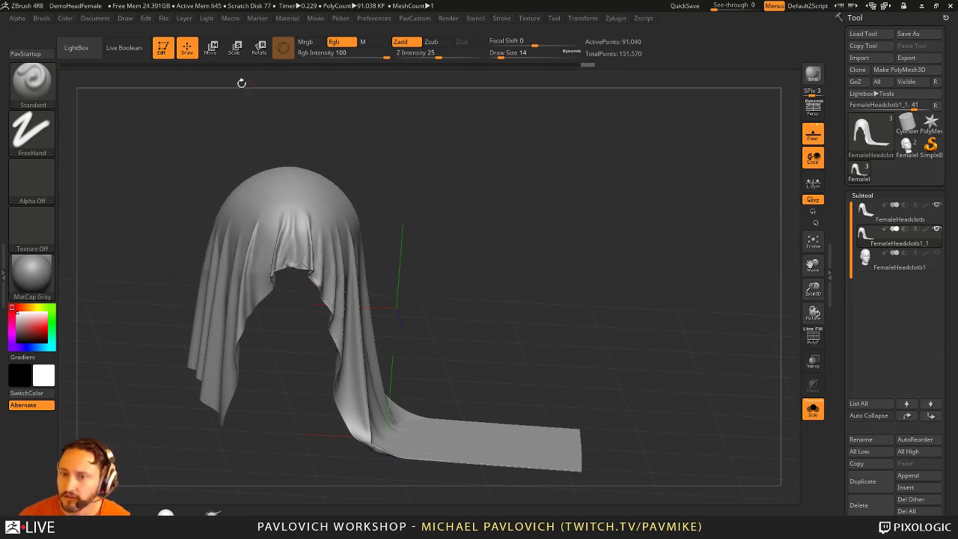
{"action": "left_click", "coordinate": [232, 19]}
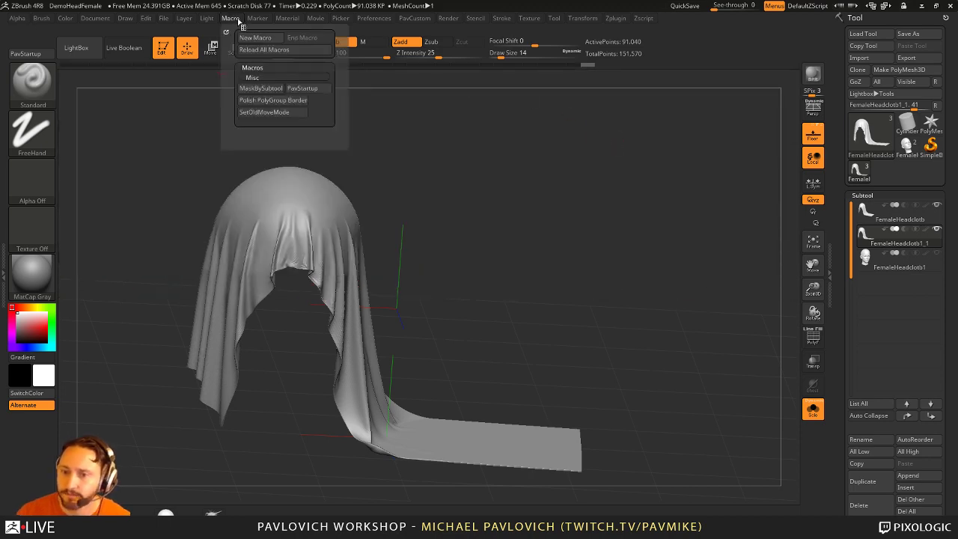
{"action": "left_click", "coordinate": [273, 50]}
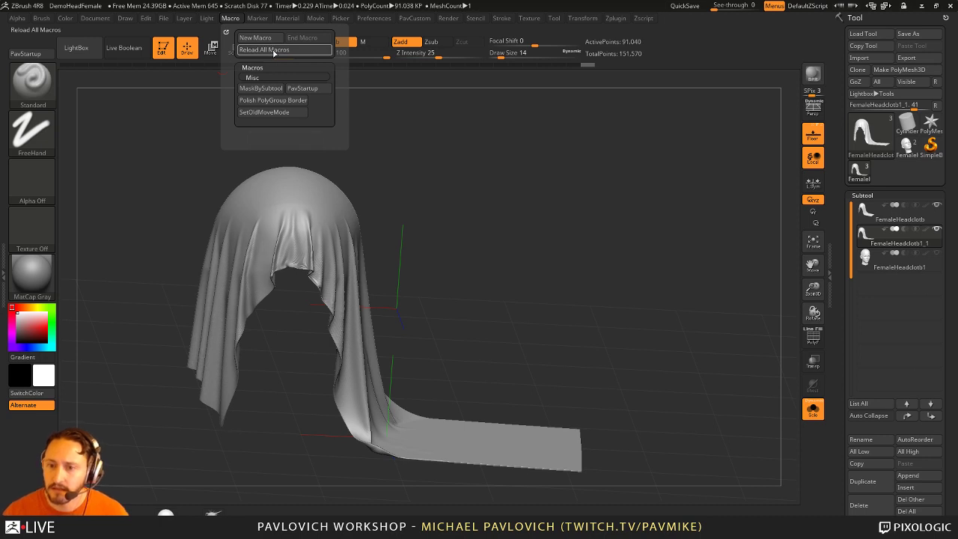
{"action": "left_click_drag", "start_coordinate": [553, 269], "coordinate": [630, 270]}
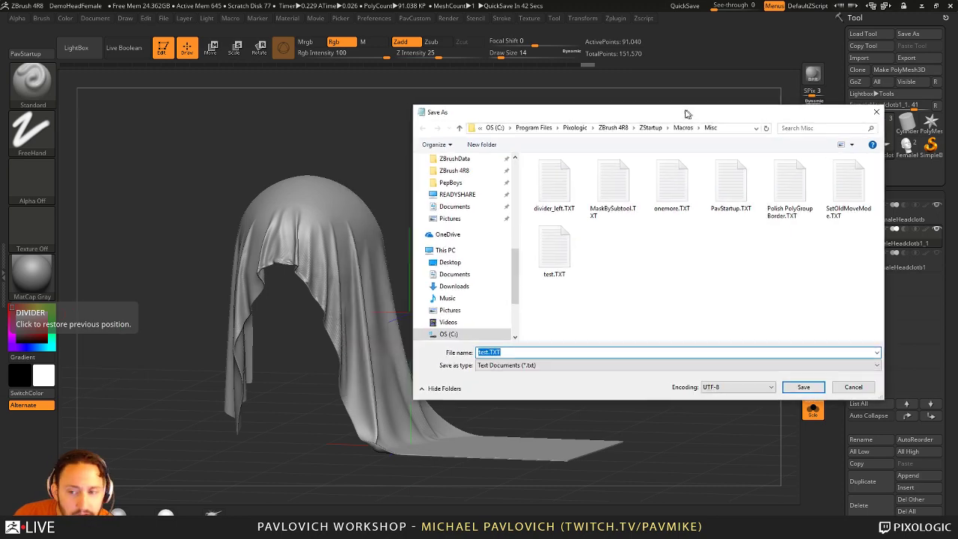
{"action": "left_click_drag", "start_coordinate": [685, 112], "coordinate": [419, 92]}
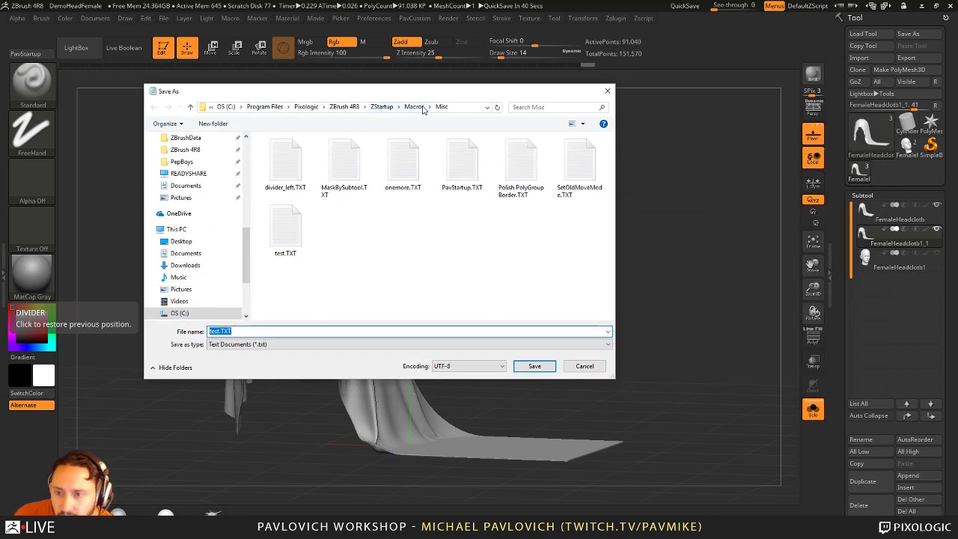
{"action": "key", "text": "Escape"}
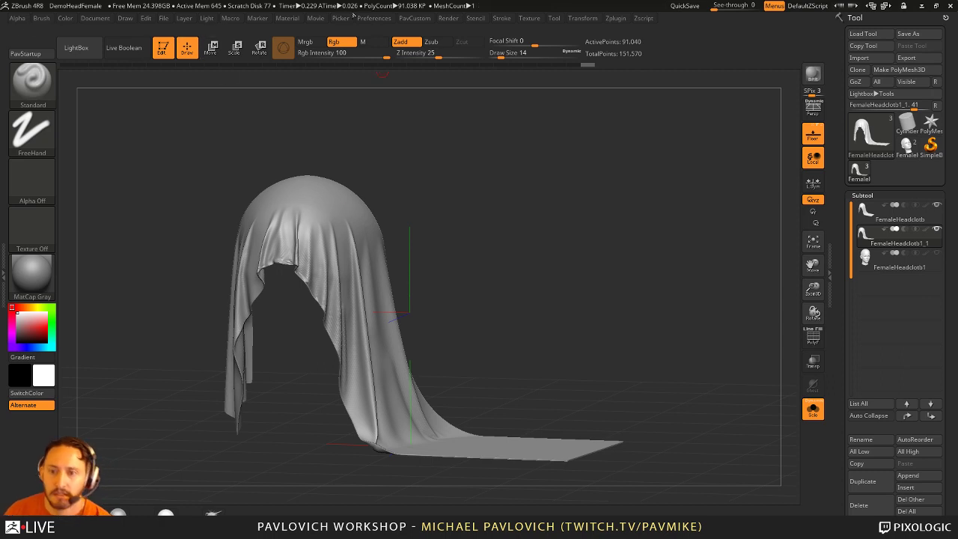
Step: Zoom in on the draped cloth and enlarge the brush to size 29
{"action": "left_click", "coordinate": [235, 18]}
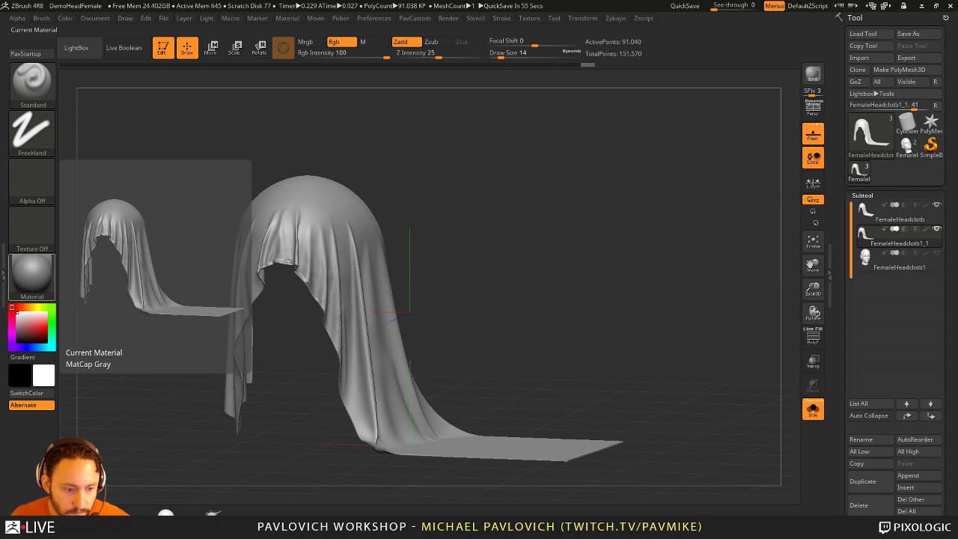
{"action": "mouse_move", "coordinate": [591, 172]}
{"action": "left_mouse_down", "text": "alt"}
{"action": "mouse_move", "coordinate": [559, 184]}
{"action": "mouse_move", "coordinate": [570, 222]}
{"action": "mouse_move", "coordinate": [442, 315]}
{"action": "left_mouse_up", "text": "alt"}
{"action": "key", "text": "s"}
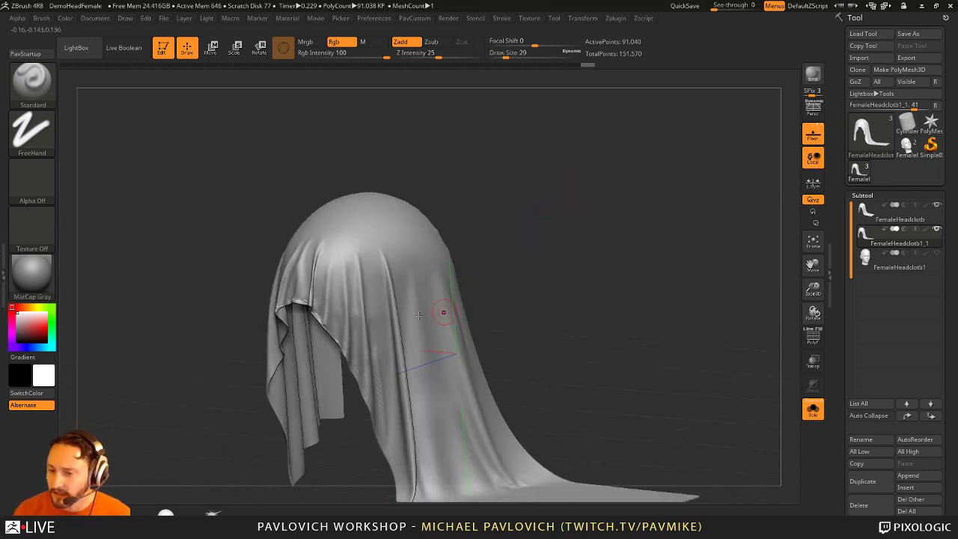
{"action": "left_click_drag", "start_coordinate": [513, 239], "coordinate": [556, 254]}
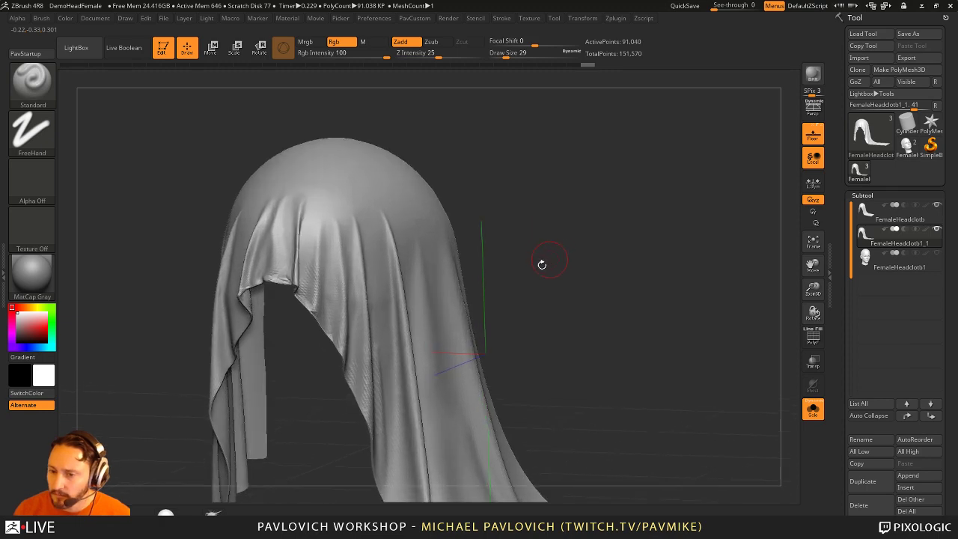
Step: Select the ZRemesherGuide brush and turn the cloth to a straight front view
{"action": "key", "text": "b"}
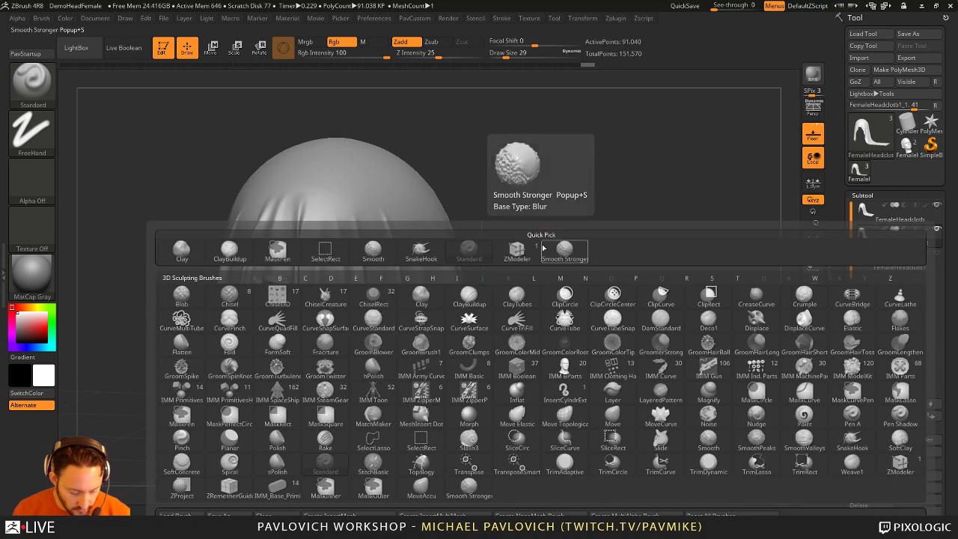
{"action": "key", "text": "c"}
{"action": "key", "text": "Escape"}
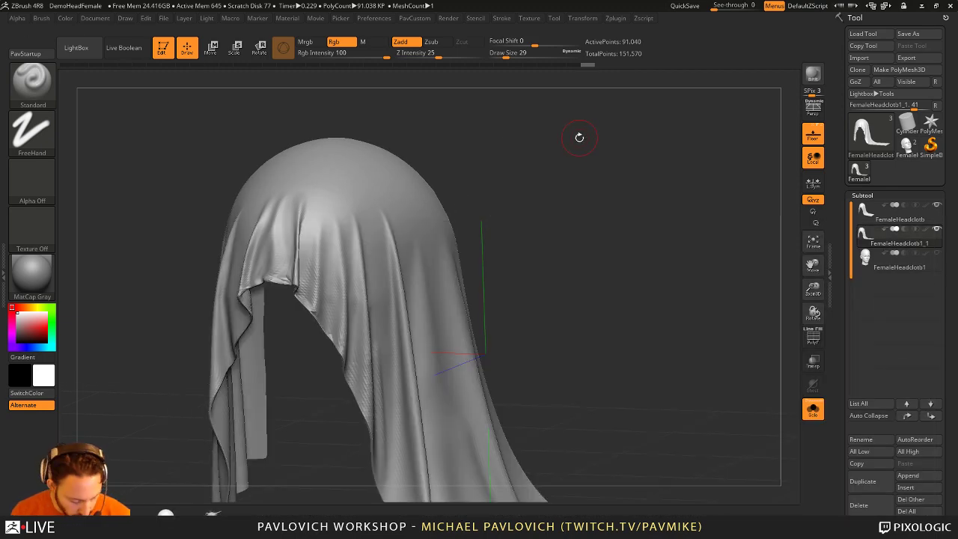
{"action": "key", "text": "b"}
{"action": "key", "text": "z"}
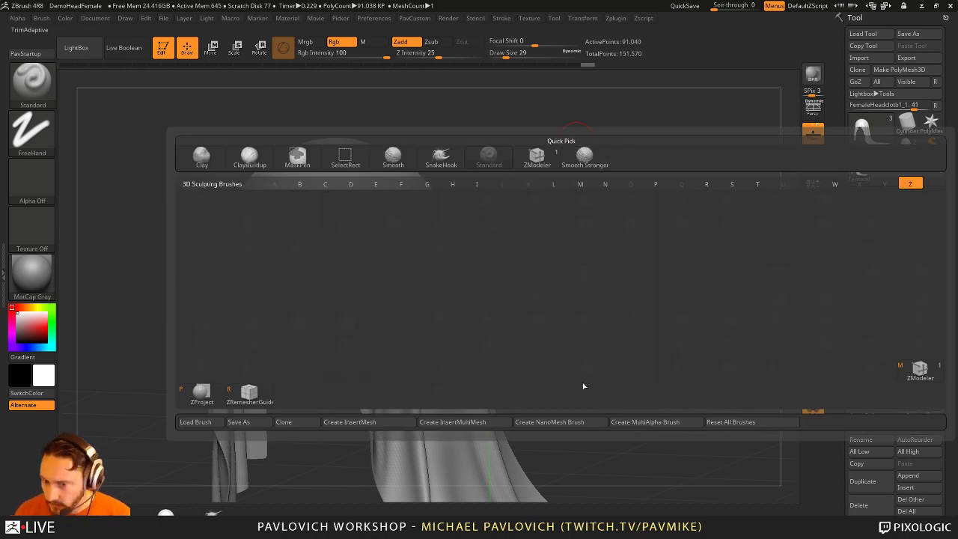
{"action": "left_click", "coordinate": [249, 391]}
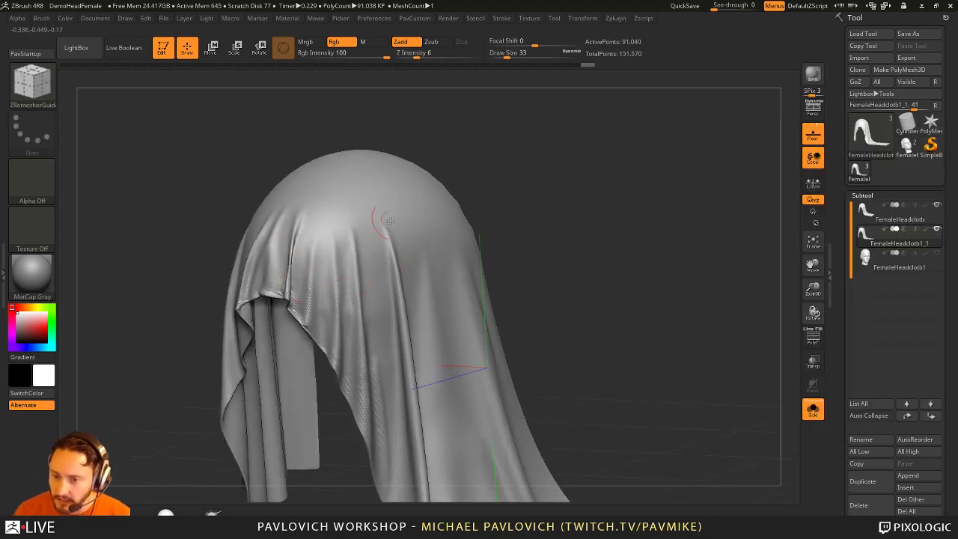
{"action": "left_click_drag", "start_coordinate": [644, 285], "coordinate": [568, 292], "text": "shift"}
{"action": "scroll", "coordinate": [894, 299], "scroll_direction": "down", "scroll_amount": 5}
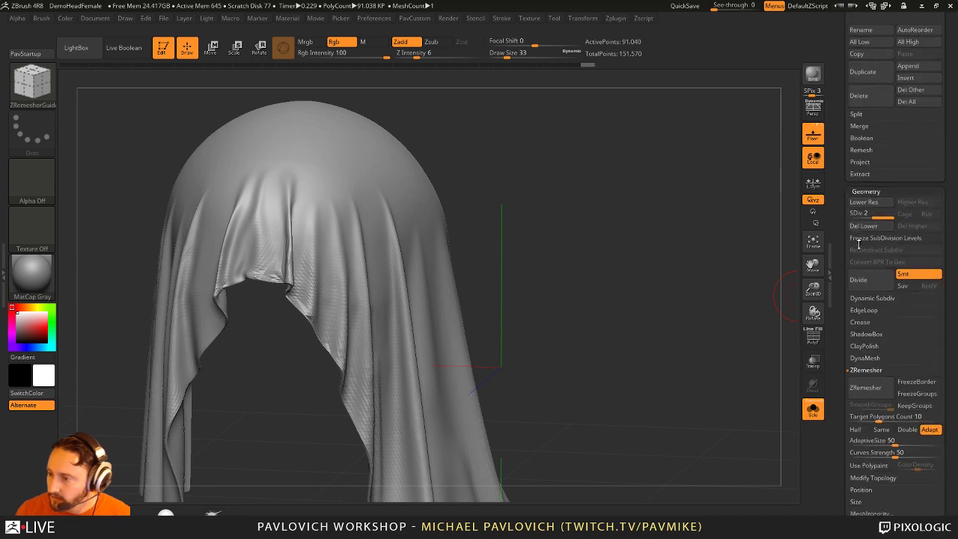
{"action": "left_click_drag", "start_coordinate": [495, 225], "coordinate": [532, 236], "text": "alt"}
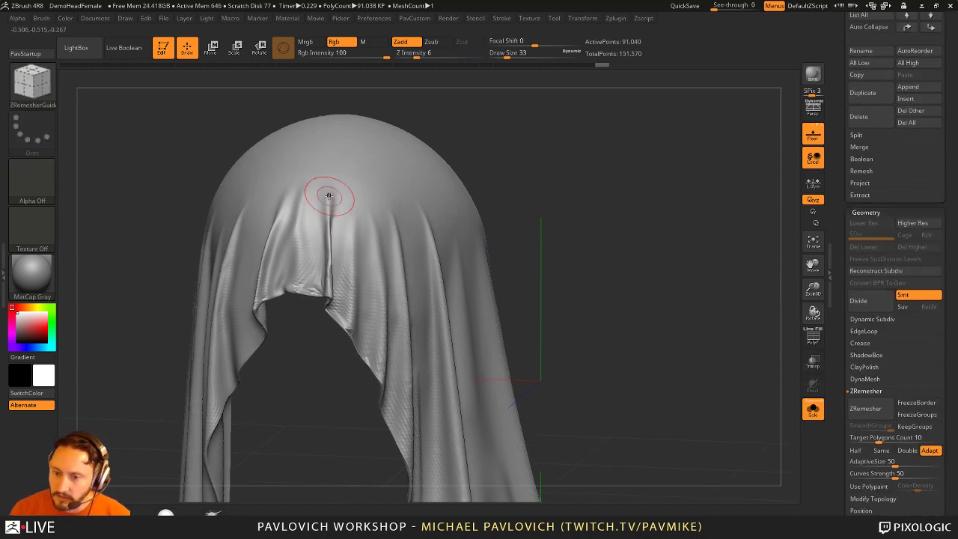
Step: Draw guide curves down the drape front and along a left fold
{"action": "left_click_drag", "start_coordinate": [332, 193], "coordinate": [323, 303]}
{"action": "left_click_drag", "start_coordinate": [504, 175], "coordinate": [396, 292]}
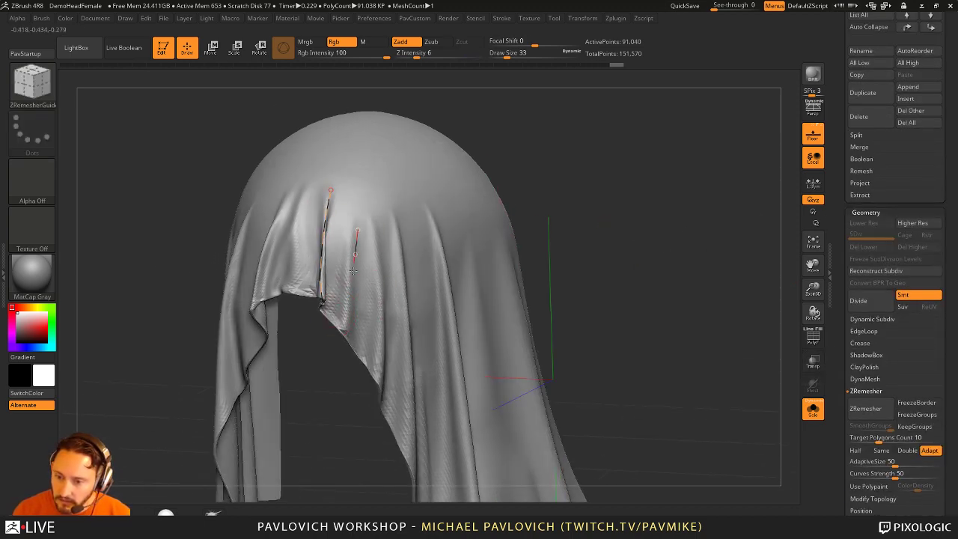
{"action": "left_click_drag", "start_coordinate": [353, 271], "coordinate": [349, 330]}
{"action": "mouse_move", "coordinate": [306, 385]}
{"action": "left_mouse_down"}
{"action": "mouse_move", "coordinate": [306, 274]}
{"action": "mouse_move", "coordinate": [335, 271]}
{"action": "left_mouse_up"}
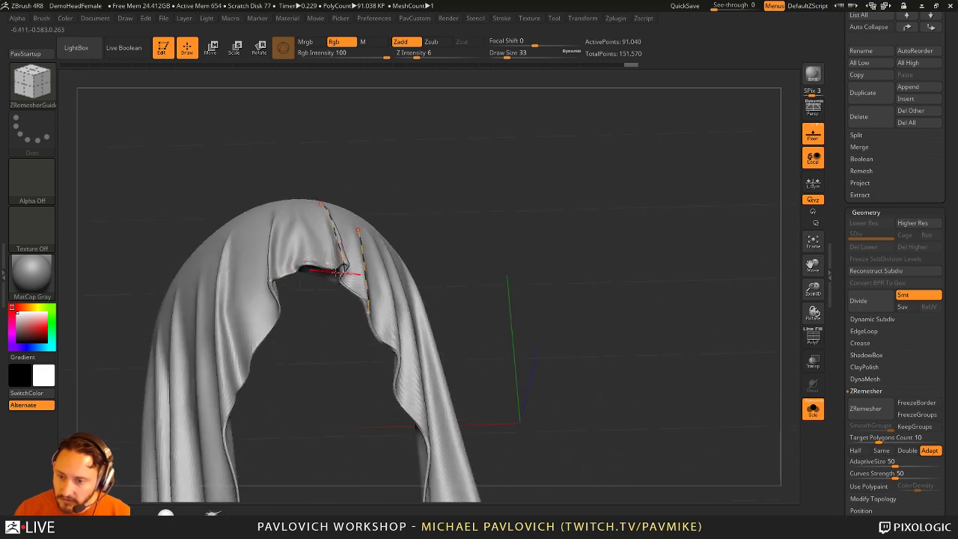
{"action": "left_click_drag", "start_coordinate": [462, 227], "coordinate": [321, 262]}
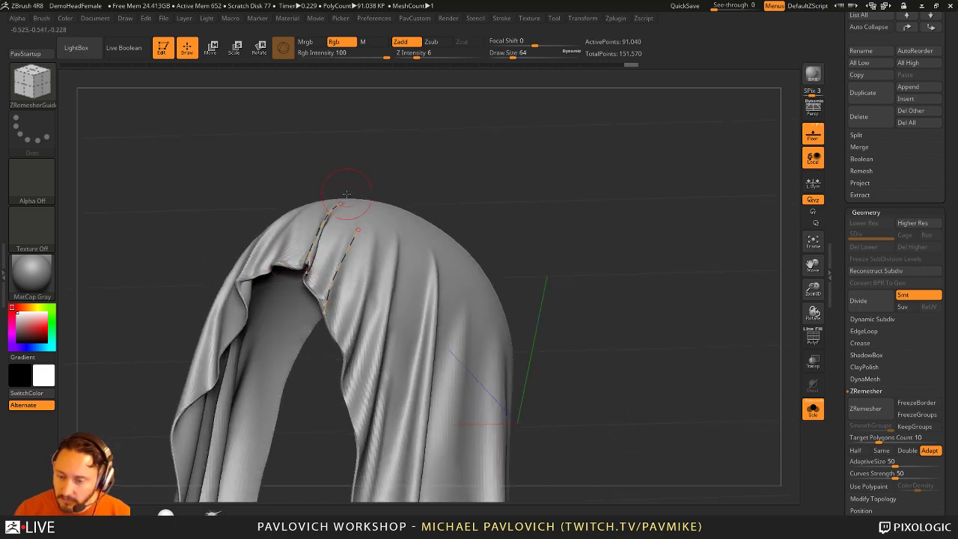
{"action": "mouse_move", "coordinate": [346, 194]}
{"action": "left_mouse_down"}
{"action": "mouse_move", "coordinate": [549, 224]}
{"action": "mouse_move", "coordinate": [570, 278]}
{"action": "left_mouse_up"}
{"action": "left_click_drag", "start_coordinate": [267, 225], "coordinate": [186, 414]}
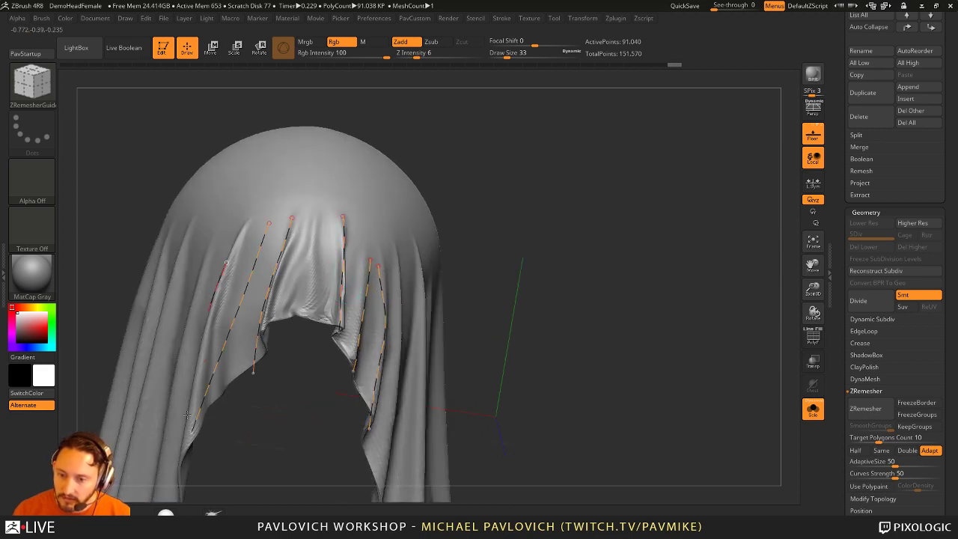
{"action": "mouse_move", "coordinate": [539, 262]}
{"action": "left_mouse_down"}
{"action": "mouse_move", "coordinate": [665, 252]}
{"action": "mouse_move", "coordinate": [648, 271]}
{"action": "mouse_move", "coordinate": [610, 259]}
{"action": "mouse_move", "coordinate": [697, 249]}
{"action": "mouse_move", "coordinate": [584, 264]}
{"action": "mouse_move", "coordinate": [657, 244]}
{"action": "left_mouse_up"}
{"action": "key", "text": "ctrl"}
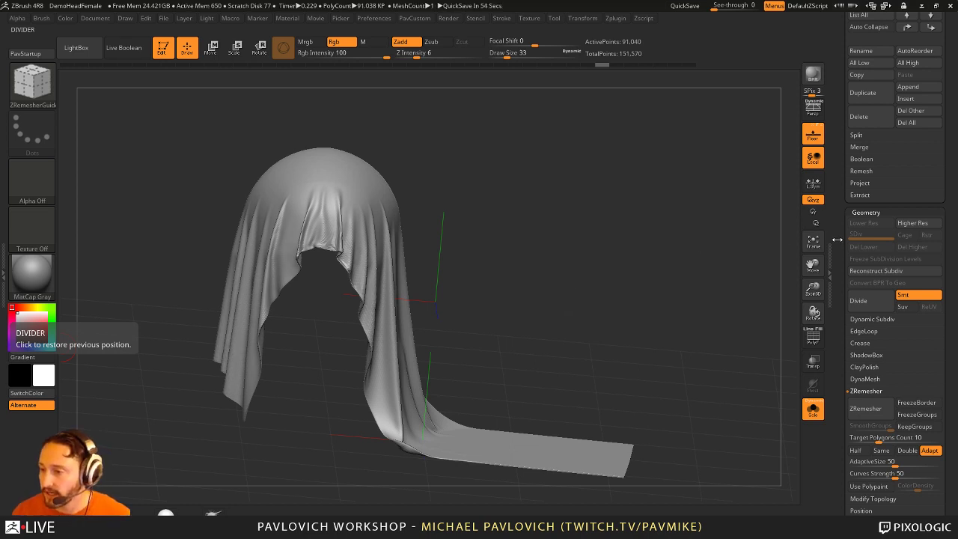
{"action": "left_click_drag", "start_coordinate": [582, 258], "coordinate": [566, 252]}
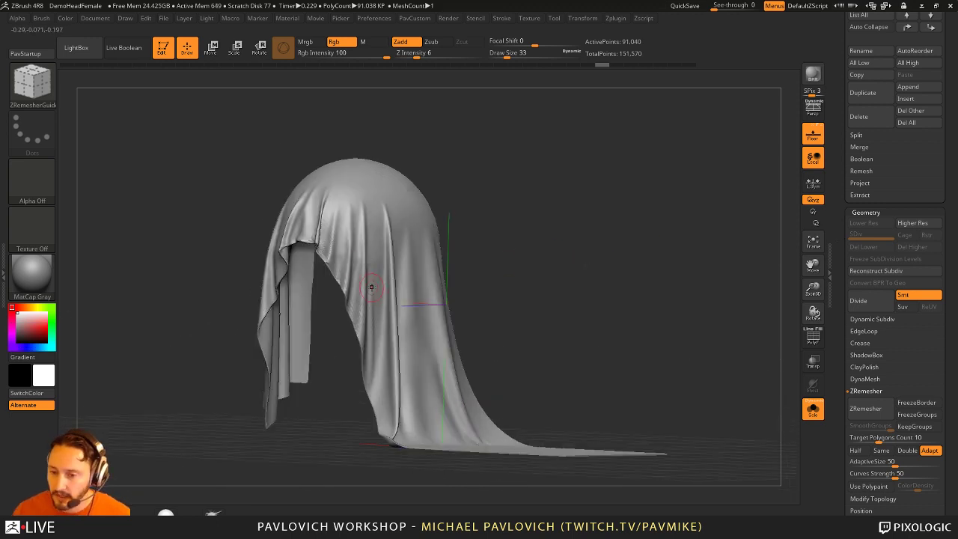
{"action": "left_click_drag", "start_coordinate": [591, 303], "coordinate": [558, 296]}
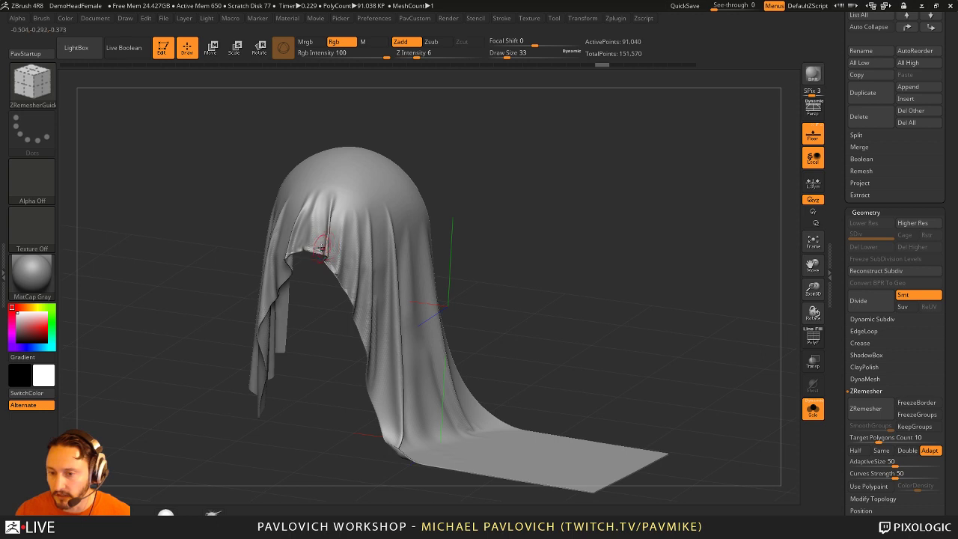
{"action": "left_click_drag", "start_coordinate": [539, 213], "coordinate": [509, 205]}
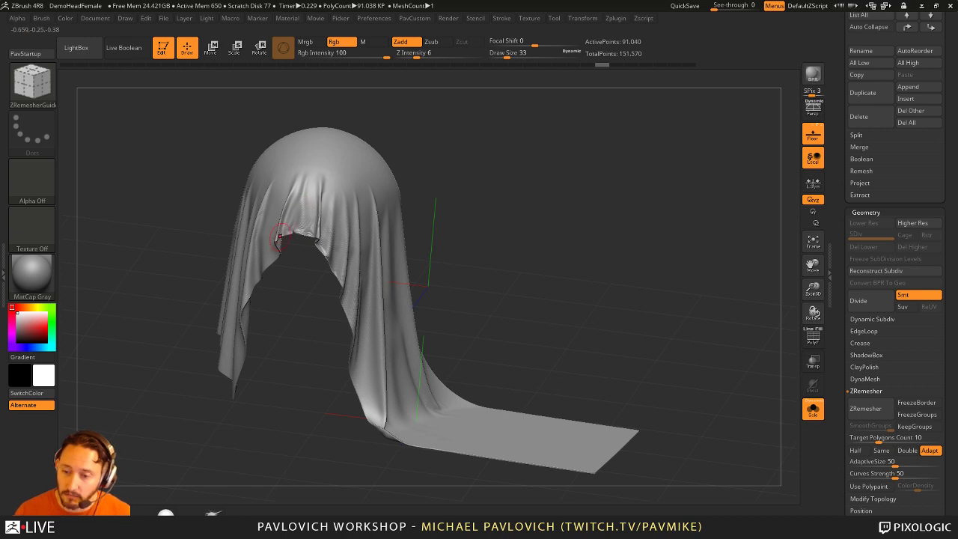
{"action": "left_click_drag", "start_coordinate": [306, 219], "coordinate": [538, 299]}
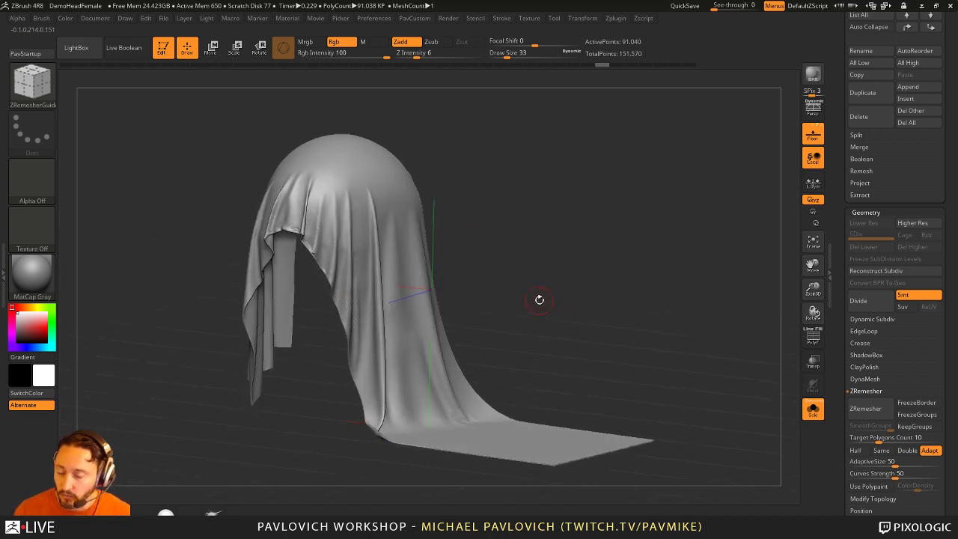
{"action": "left_click_drag", "start_coordinate": [580, 205], "coordinate": [474, 210]}
{"action": "key", "text": "ctrl+shift"}
{"action": "mouse_move", "coordinate": [618, 238]}
{"action": "left_mouse_down"}
{"action": "mouse_move", "coordinate": [568, 248]}
{"action": "mouse_move", "coordinate": [597, 247]}
{"action": "mouse_move", "coordinate": [584, 247]}
{"action": "left_mouse_up"}
{"action": "left_click", "coordinate": [459, 279], "text": "ctrl+shift"}
{"action": "left_click", "coordinate": [591, 242], "text": "ctrl+shift"}
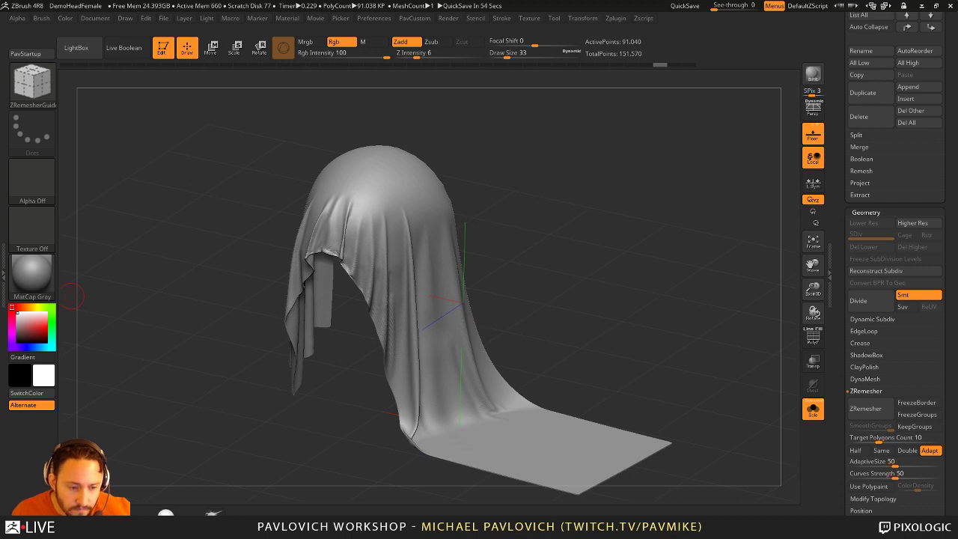
{"action": "mouse_move", "coordinate": [590, 134]}
{"action": "left_mouse_down"}
{"action": "mouse_move", "coordinate": [553, 187]}
{"action": "mouse_move", "coordinate": [599, 202]}
{"action": "mouse_move", "coordinate": [519, 224]}
{"action": "left_mouse_up"}
{"action": "key", "text": "b"}
{"action": "key", "text": "s"}
{"action": "key", "text": "t"}
{"action": "key", "text": "s"}
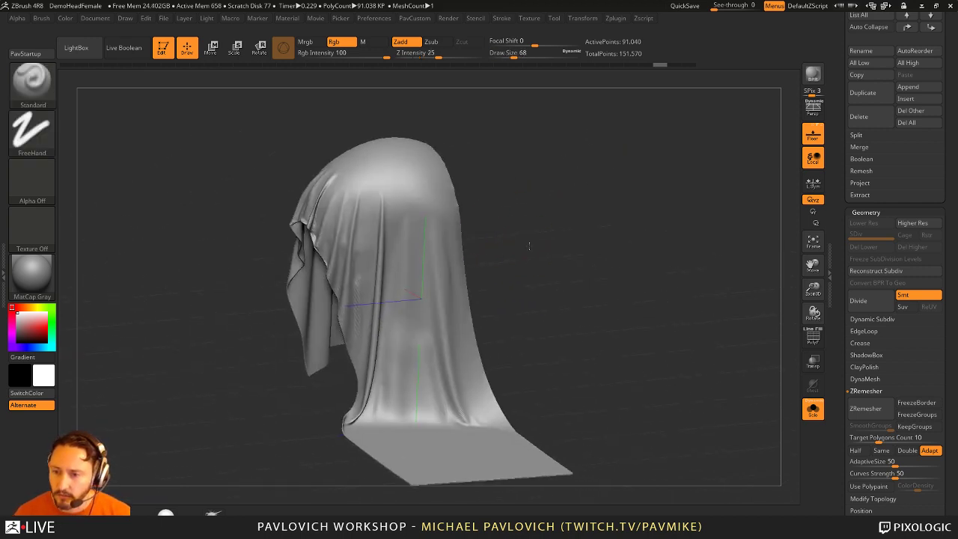
{"action": "left_click_drag", "start_coordinate": [549, 173], "coordinate": [418, 159], "text": "shift"}
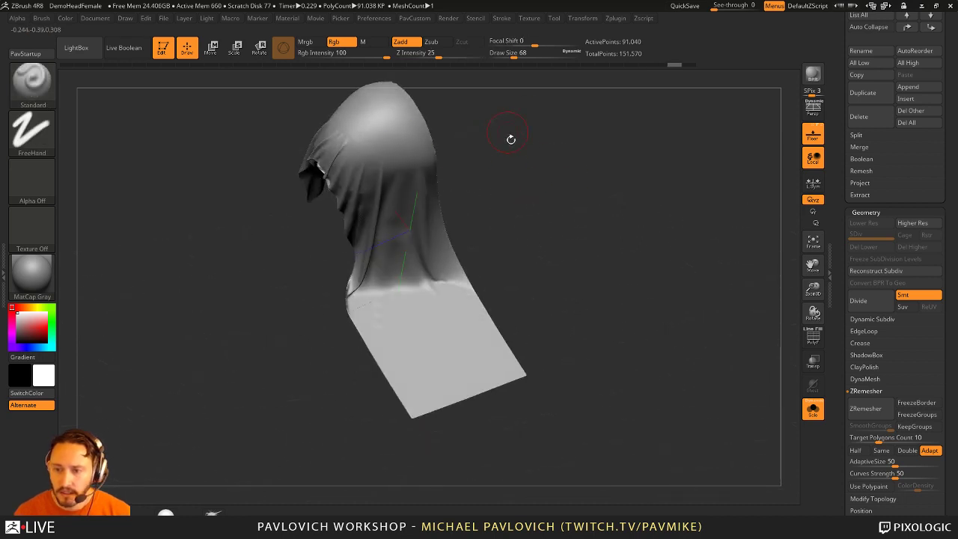
{"action": "left_click_drag", "start_coordinate": [509, 139], "coordinate": [550, 248]}
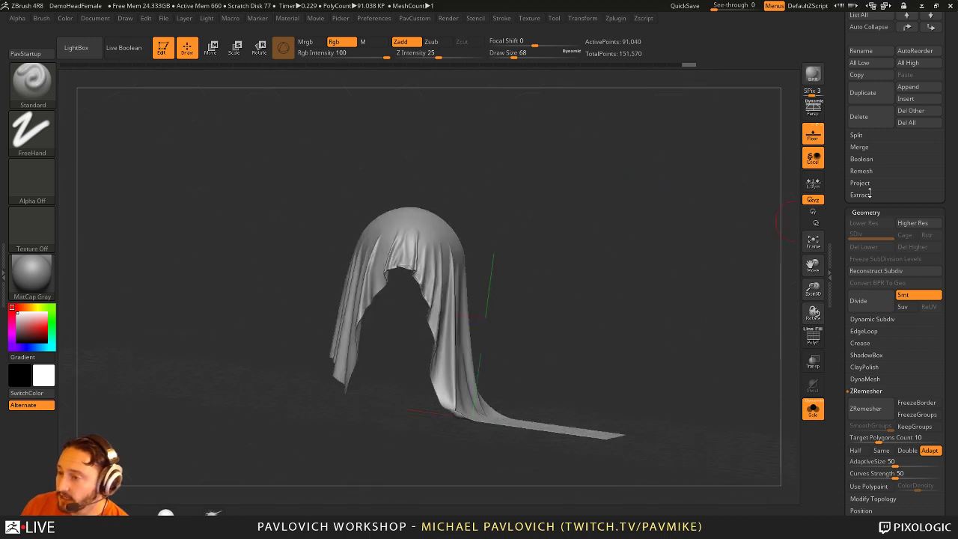
{"action": "scroll", "coordinate": [858, 370], "scroll_direction": "up", "scroll_amount": 5}
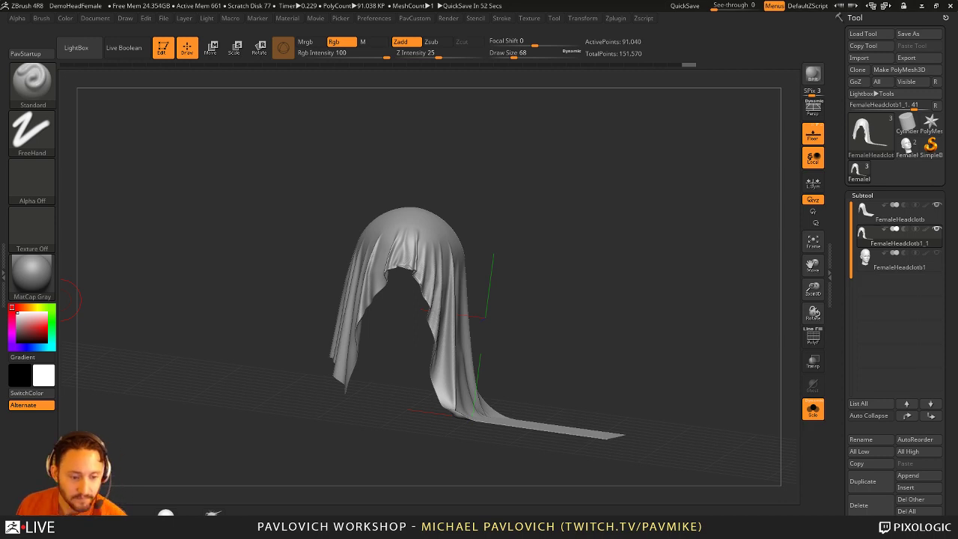
Step: Load ZBFemale_TechSuitDetails001.ZTL from F:\streaming\ZBFemale\HighRes
{"action": "key", "text": "super"}
{"action": "key", "text": "super"}
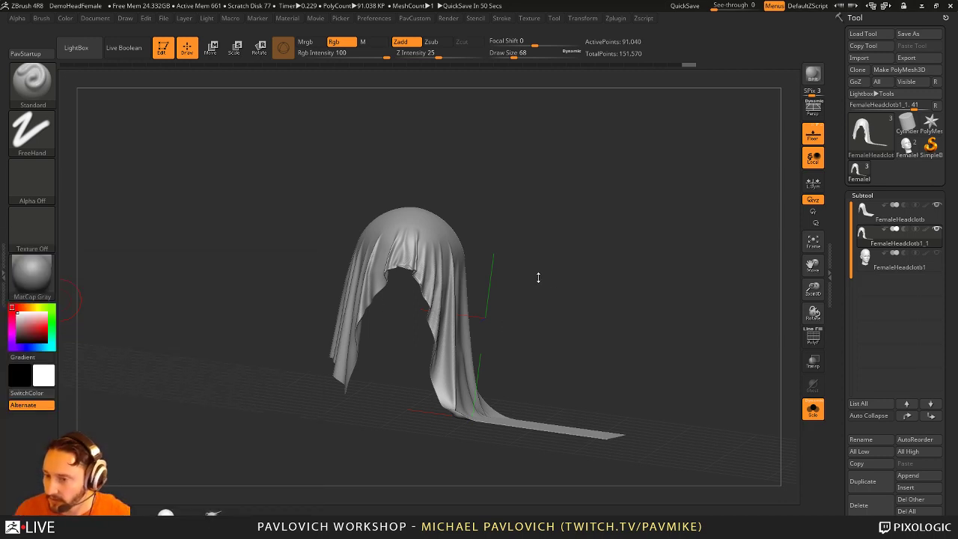
{"action": "mouse_move", "coordinate": [537, 276]}
{"action": "left_mouse_down", "text": "shift"}
{"action": "mouse_move", "coordinate": [575, 281]}
{"action": "mouse_move", "coordinate": [603, 300]}
{"action": "mouse_move", "coordinate": [588, 306]}
{"action": "left_mouse_up", "text": "shift"}
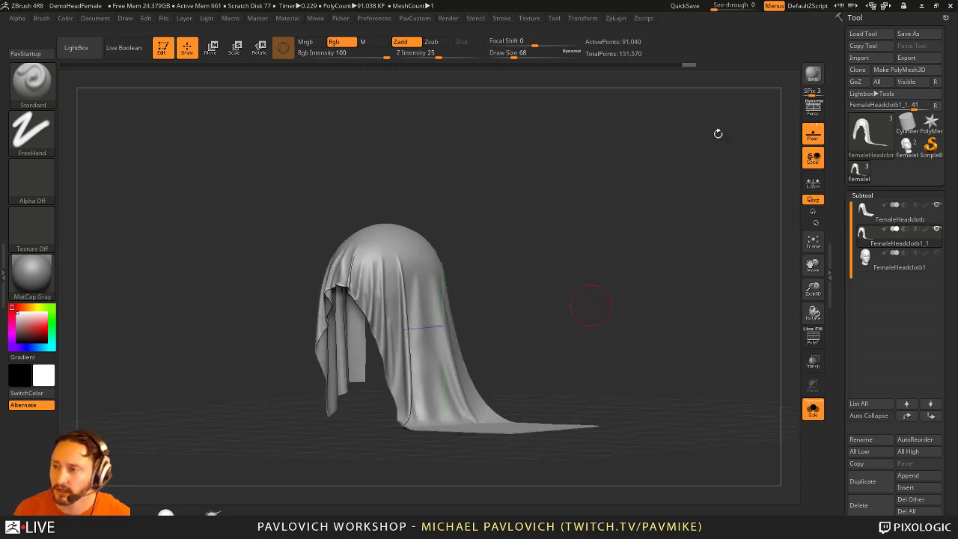
{"action": "left_click", "coordinate": [863, 33]}
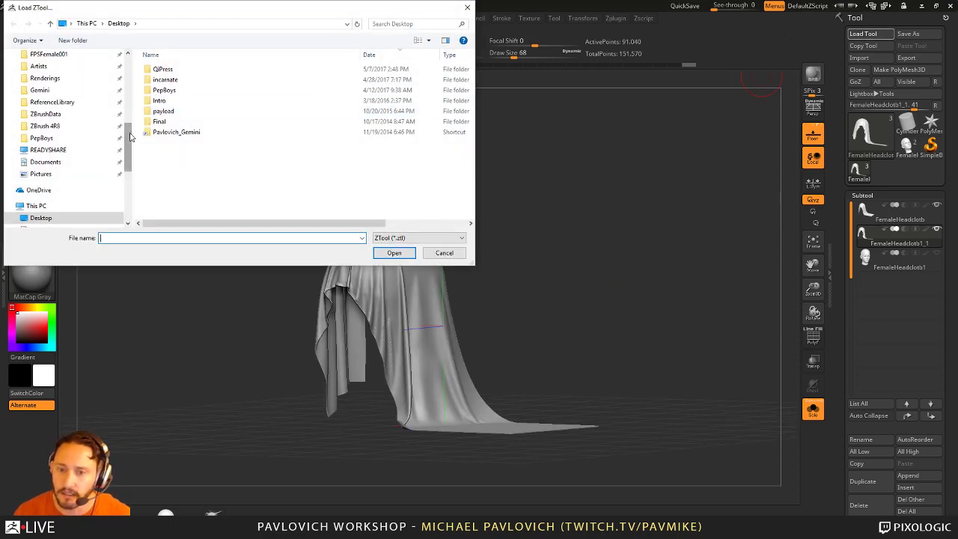
{"action": "left_click", "coordinate": [46, 86]}
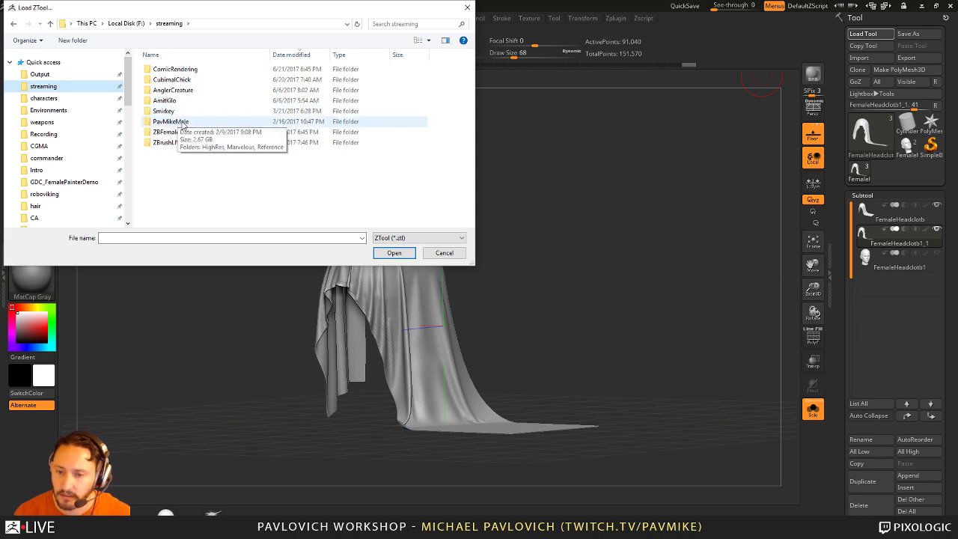
{"action": "double_click", "coordinate": [172, 133]}
{"action": "double_click", "coordinate": [179, 76]}
{"action": "left_click", "coordinate": [184, 71]}
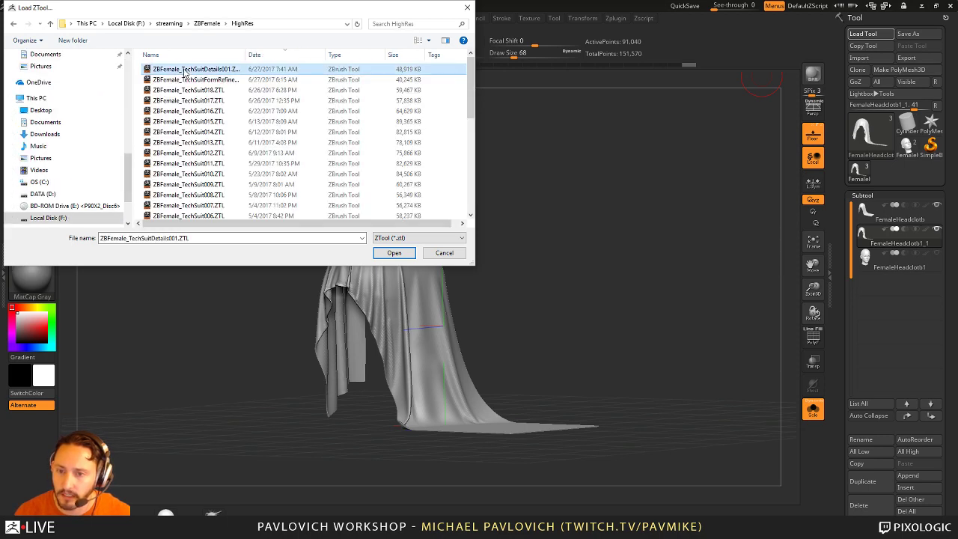
{"action": "double_click", "coordinate": [184, 71]}
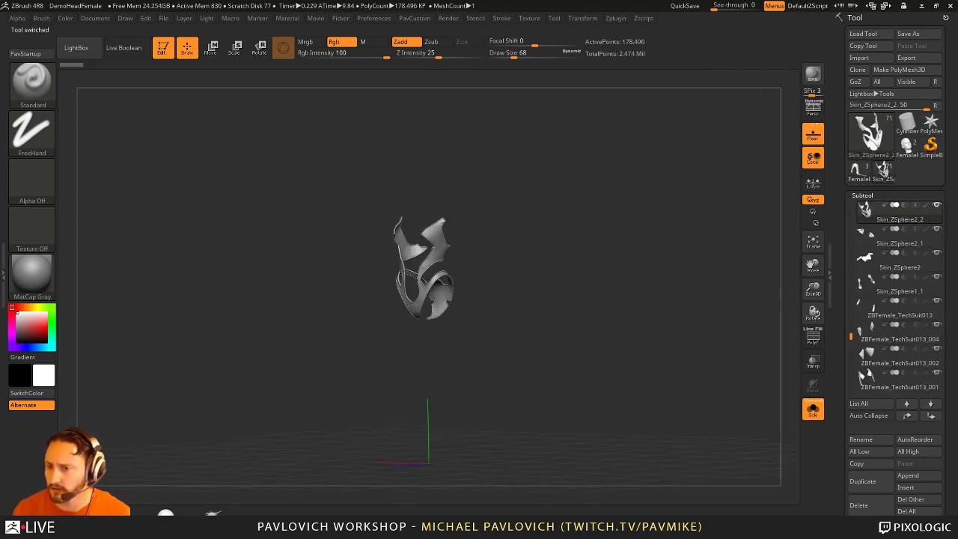
Step: Turn off Solo to show every piece, orbit to a front view, and select the chest piece
{"action": "left_click_drag", "start_coordinate": [613, 322], "coordinate": [626, 294]}
{"action": "key", "text": "s"}
{"action": "key", "text": "f"}
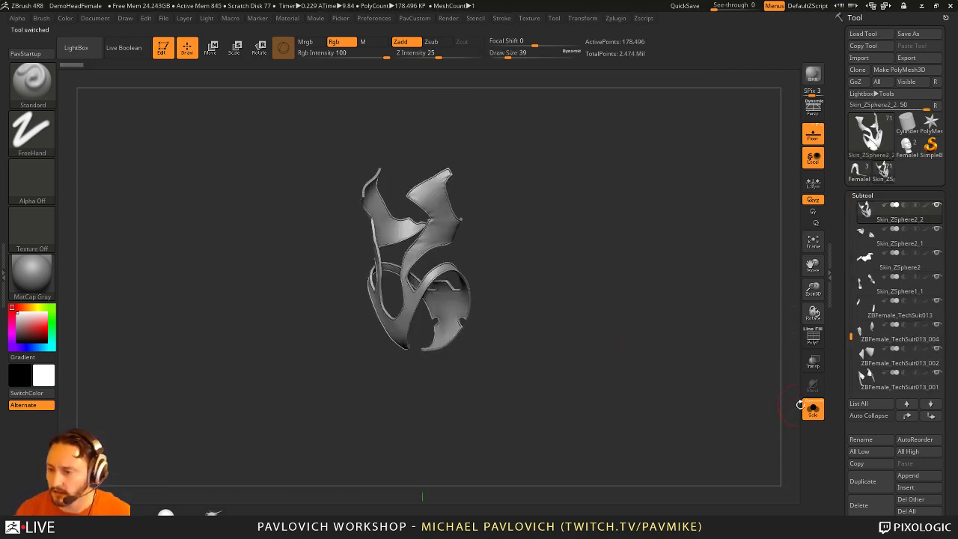
{"action": "left_click", "coordinate": [808, 407]}
{"action": "left_click_drag", "start_coordinate": [676, 277], "coordinate": [508, 314]}
{"action": "left_click", "coordinate": [460, 319], "text": "alt"}
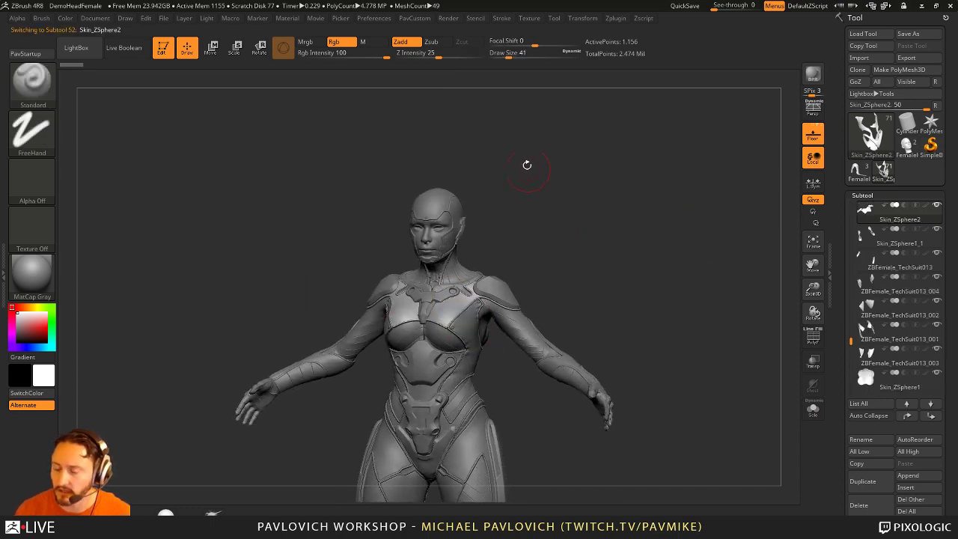
Step: Expand the Edit preferences section and zoom in on the figure's upper body
{"action": "left_click", "coordinate": [375, 18]}
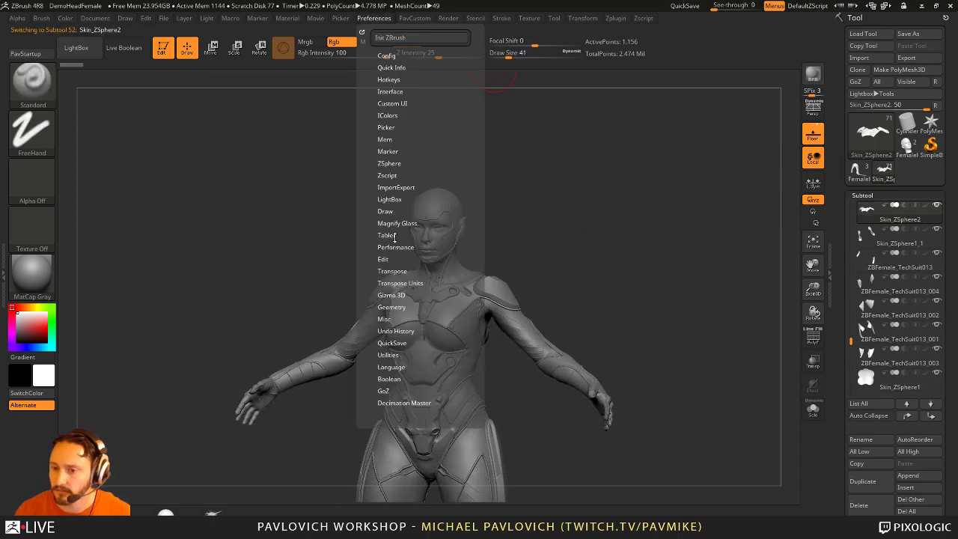
{"action": "left_click", "coordinate": [384, 258]}
{"action": "left_click_drag", "start_coordinate": [554, 254], "coordinate": [591, 247]}
{"action": "left_click_drag", "start_coordinate": [650, 204], "coordinate": [665, 194], "text": "alt"}
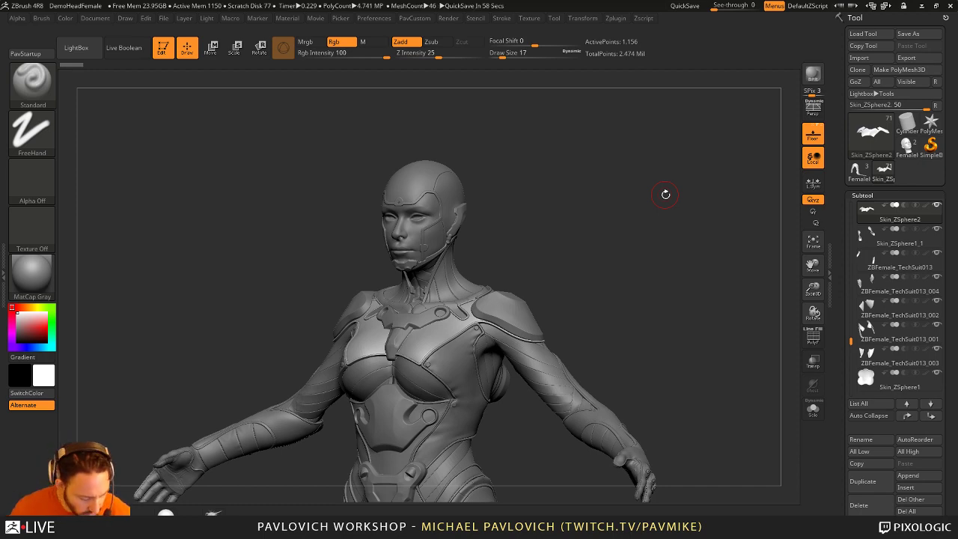
{"action": "key", "text": "super"}
{"action": "key", "text": "super"}
{"action": "left_click_drag", "start_coordinate": [663, 223], "coordinate": [659, 227]}
Step: Shrink the brush size to 18 and inspect the torso, selecting Skin_ZSphere2_2
{"action": "key", "text": "s"}
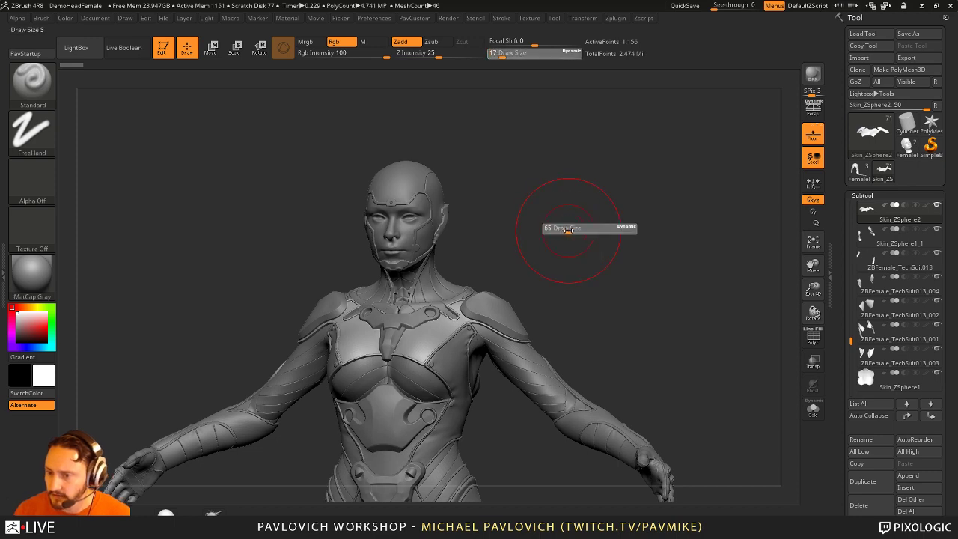
{"action": "mouse_move", "coordinate": [565, 248]}
{"action": "left_mouse_down"}
{"action": "mouse_move", "coordinate": [573, 272]}
{"action": "mouse_move", "coordinate": [595, 179]}
{"action": "left_mouse_up"}
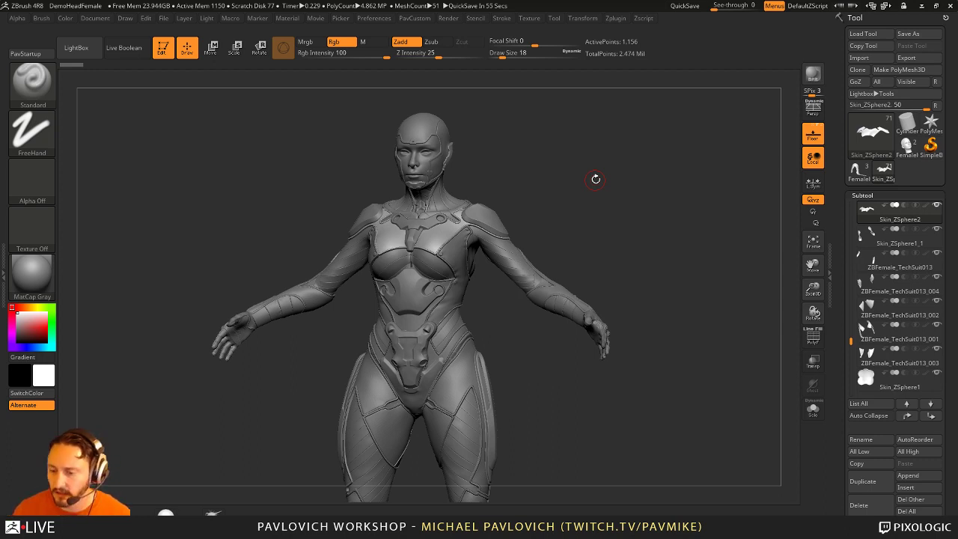
{"action": "left_click_drag", "start_coordinate": [595, 178], "coordinate": [456, 220]}
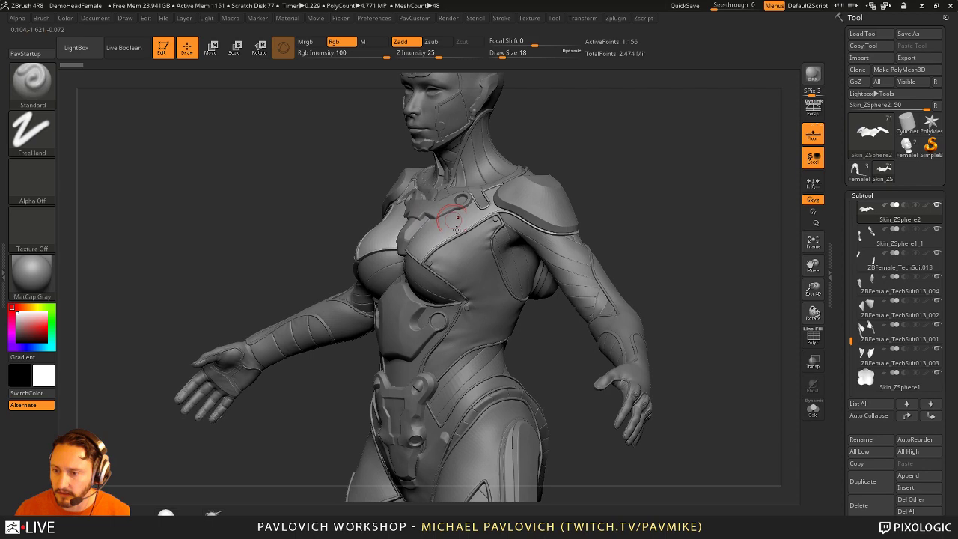
{"action": "left_click", "coordinate": [484, 322], "text": "alt"}
{"action": "left_click_drag", "start_coordinate": [483, 322], "coordinate": [467, 255]}
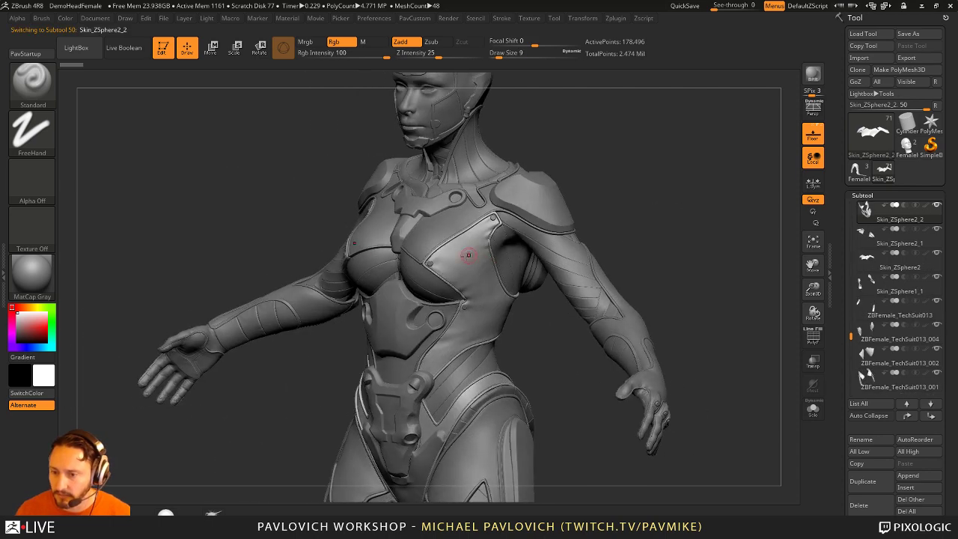
Step: Select the sleeve, Skin_ZSphere, hip and leg pieces while orbiting around the figure
{"action": "left_click", "coordinate": [602, 288], "text": "alt"}
{"action": "left_click", "coordinate": [558, 209], "text": "alt"}
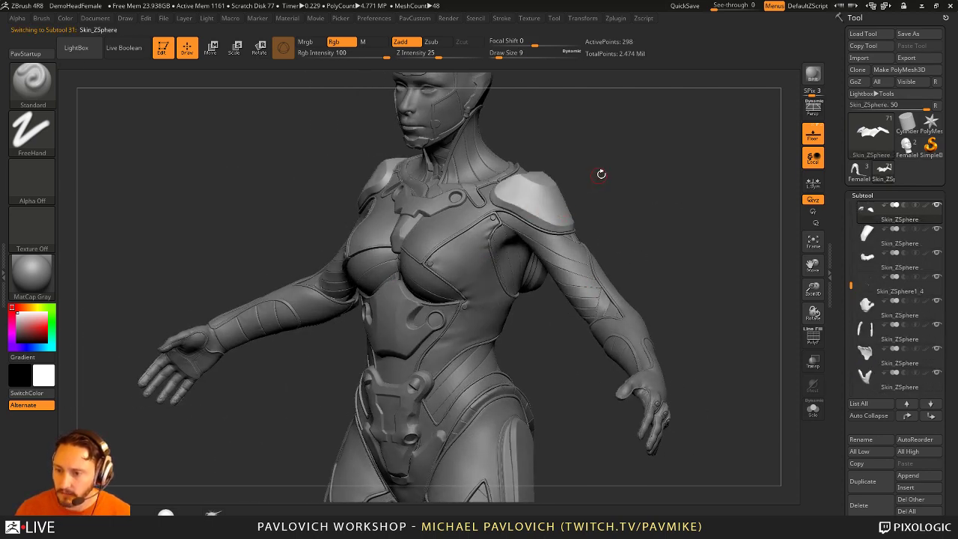
{"action": "left_click_drag", "start_coordinate": [558, 209], "coordinate": [571, 202]}
{"action": "left_click_drag", "start_coordinate": [660, 206], "coordinate": [436, 153]}
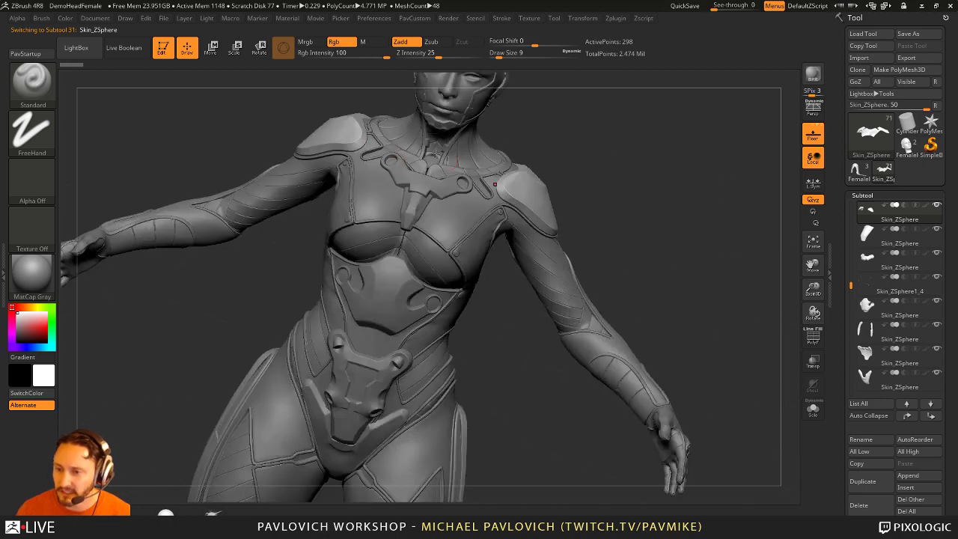
{"action": "left_click", "coordinate": [423, 183], "text": "alt"}
{"action": "left_click_drag", "start_coordinate": [508, 406], "coordinate": [451, 347]}
{"action": "left_click", "coordinate": [452, 347], "text": "alt"}
{"action": "left_click_drag", "start_coordinate": [587, 359], "coordinate": [489, 321]}
Step: Select ZBFemale_TechSuit016, TechSuit017_001, Skin_ZSphere6, then Skin_ZSphere3 on the back
{"action": "left_click", "coordinate": [605, 284], "text": "alt"}
{"action": "left_click", "coordinate": [472, 385], "text": "alt"}
{"action": "left_click", "coordinate": [489, 321], "text": "alt"}
{"action": "left_click_drag", "start_coordinate": [570, 401], "coordinate": [693, 309]}
{"action": "left_click", "coordinate": [587, 344], "text": "alt"}
{"action": "left_click", "coordinate": [670, 263], "text": "alt"}
Step: Solo the back piece with PolyFrame on and set dynamic subdivision to Always YES
{"action": "key", "text": "shift+f"}
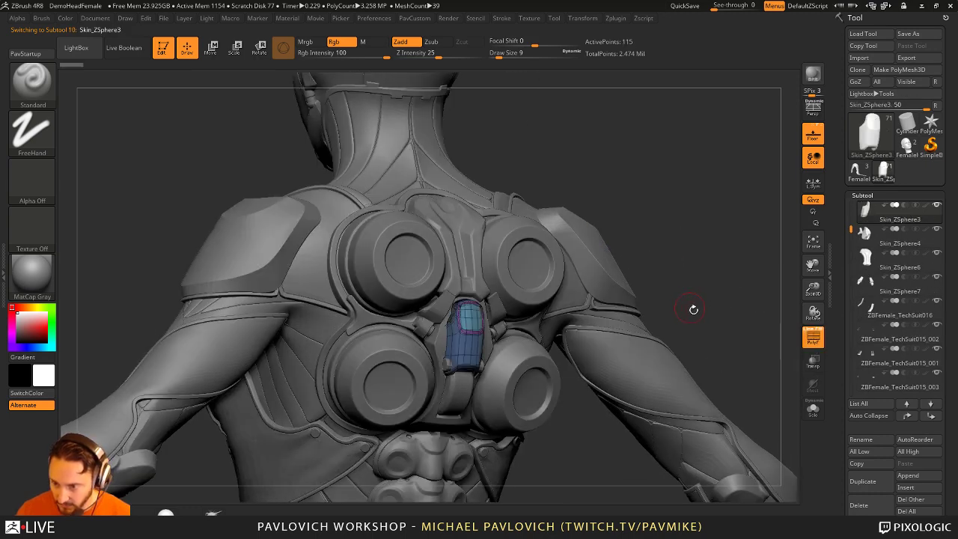
{"action": "left_click", "coordinate": [812, 408]}
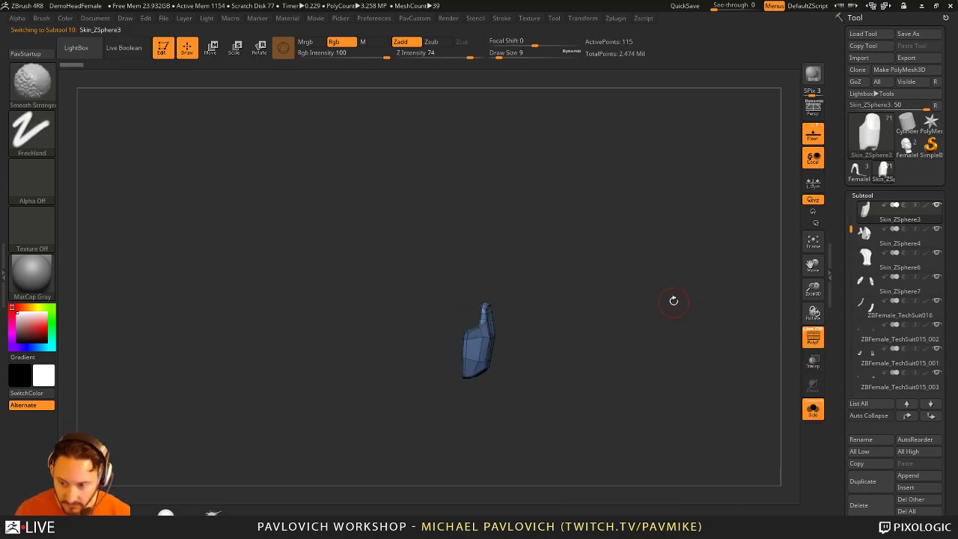
{"action": "left_click_drag", "start_coordinate": [673, 300], "coordinate": [669, 342]}
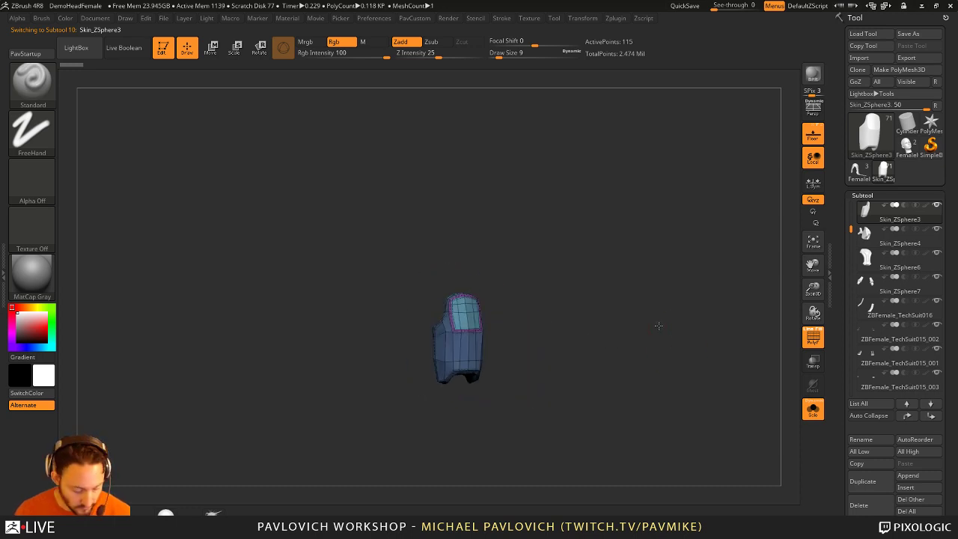
{"action": "key", "text": "d"}
{"action": "left_click", "coordinate": [509, 180]}
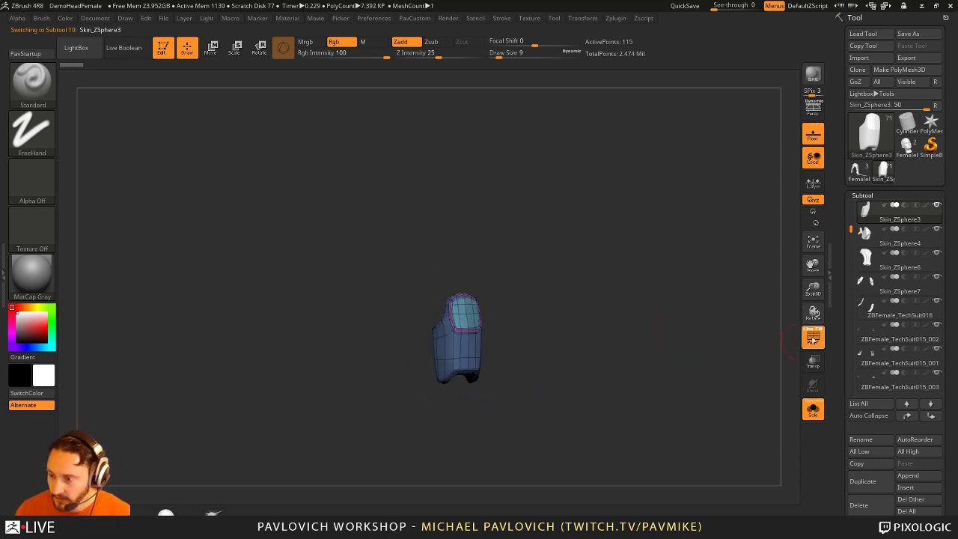
Step: Turn off PolyFrame and Solo, select Skin_ZSphere9_2, and set brush size to 7
{"action": "left_click", "coordinate": [812, 337]}
{"action": "left_click", "coordinate": [812, 408]}
{"action": "left_click_drag", "start_coordinate": [743, 266], "coordinate": [525, 340]}
{"action": "left_click", "coordinate": [574, 354], "text": "alt"}
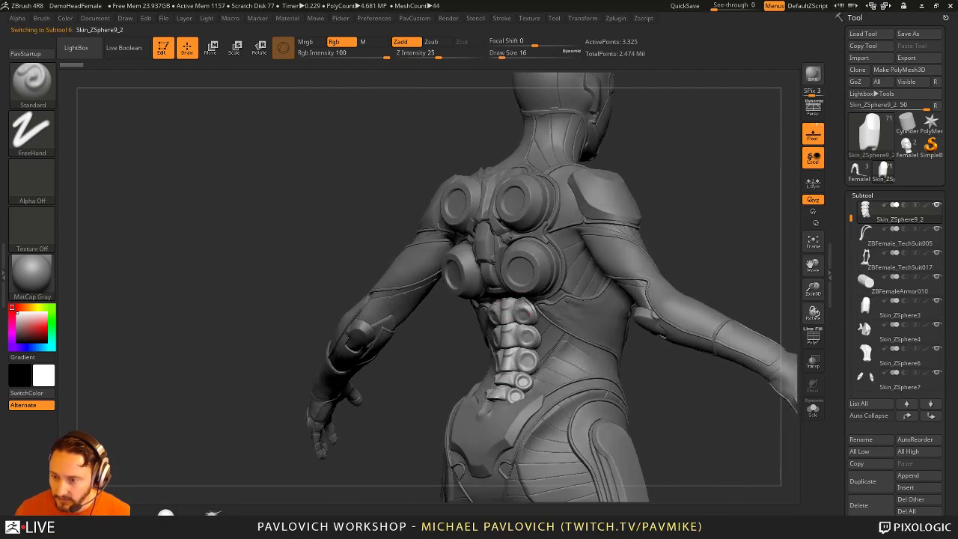
{"action": "mouse_move", "coordinate": [460, 410]}
{"action": "left_mouse_down"}
{"action": "mouse_move", "coordinate": [487, 366]}
{"action": "mouse_move", "coordinate": [374, 352]}
{"action": "left_mouse_up"}
{"action": "key", "text": "s"}
{"action": "left_click", "coordinate": [499, 362]}
Step: Select ZBFemaleTechsuit005, TechSuit011 and Skin_ZSphere2, ending in a full front view
{"action": "left_click", "coordinate": [344, 294], "text": "alt"}
{"action": "left_click_drag", "start_coordinate": [376, 418], "coordinate": [583, 378]}
{"action": "left_click", "coordinate": [607, 342], "text": "alt"}
{"action": "left_click_drag", "start_coordinate": [598, 336], "coordinate": [618, 278]}
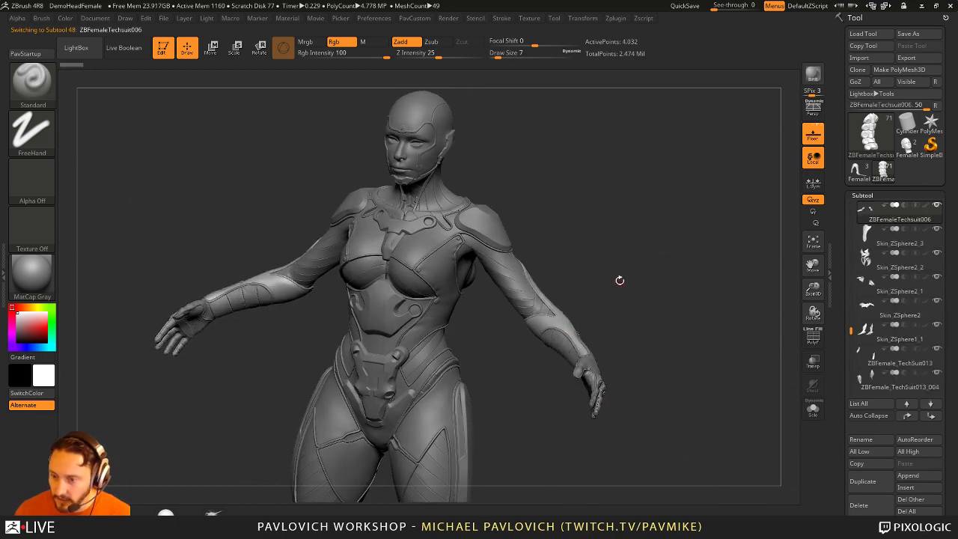
{"action": "left_click", "coordinate": [441, 268], "text": "alt"}
{"action": "mouse_move", "coordinate": [571, 237]}
{"action": "left_mouse_down", "text": "shift"}
{"action": "mouse_move", "coordinate": [623, 244]}
{"action": "mouse_move", "coordinate": [681, 344]}
{"action": "mouse_move", "coordinate": [708, 265]}
{"action": "mouse_move", "coordinate": [698, 258]}
{"action": "left_mouse_up", "text": "shift"}
{"action": "key", "text": "s"}
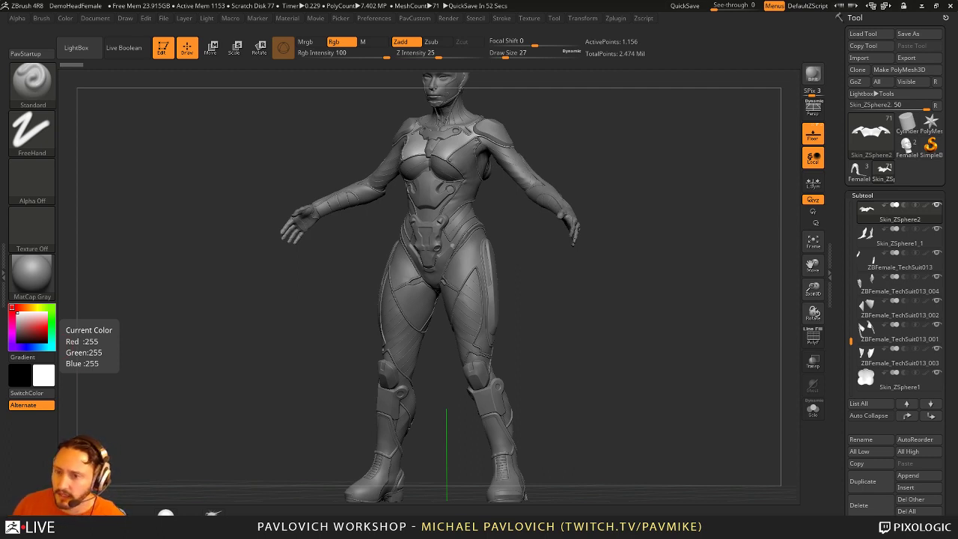
{"action": "mouse_move", "coordinate": [639, 361]}
{"action": "left_mouse_down"}
{"action": "mouse_move", "coordinate": [633, 344]}
{"action": "mouse_move", "coordinate": [645, 332]}
{"action": "mouse_move", "coordinate": [643, 366]}
{"action": "mouse_move", "coordinate": [663, 377]}
{"action": "left_mouse_up"}
{"action": "key", "text": "s"}
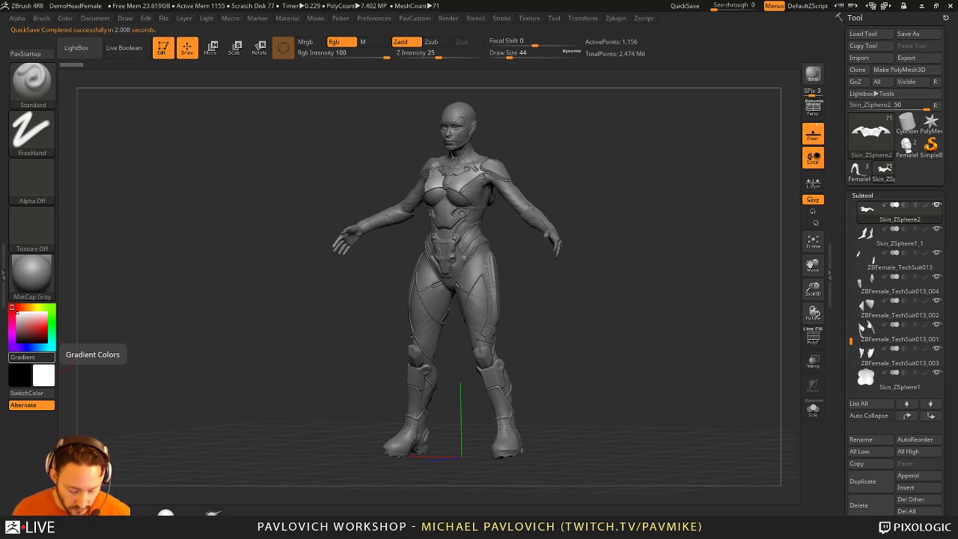
{"action": "left_click_drag", "start_coordinate": [662, 149], "coordinate": [672, 183]}
{"action": "key", "text": "s"}
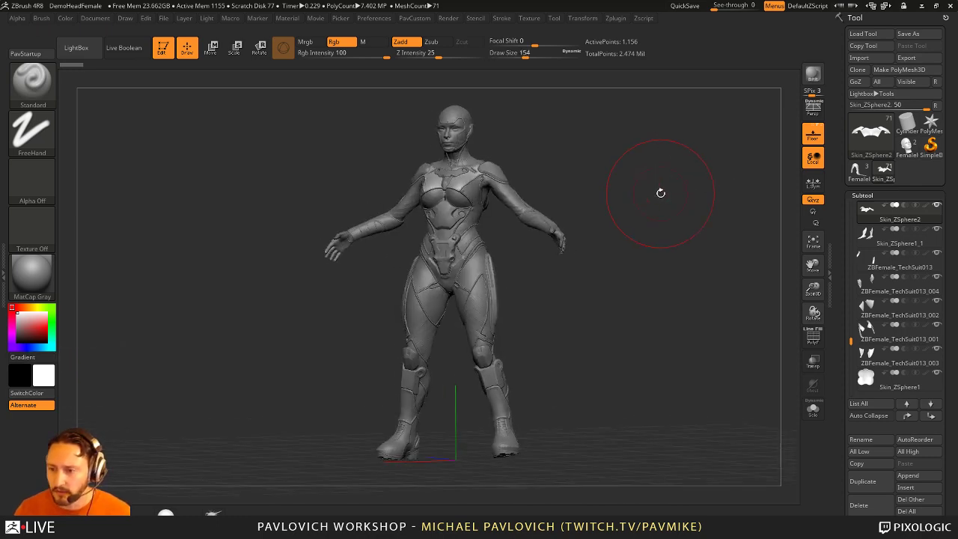
{"action": "key", "text": "s"}
{"action": "key", "text": "Return"}
{"action": "left_click_drag", "start_coordinate": [651, 203], "coordinate": [648, 206]}
{"action": "key", "text": "s"}
{"action": "key", "text": "Return"}
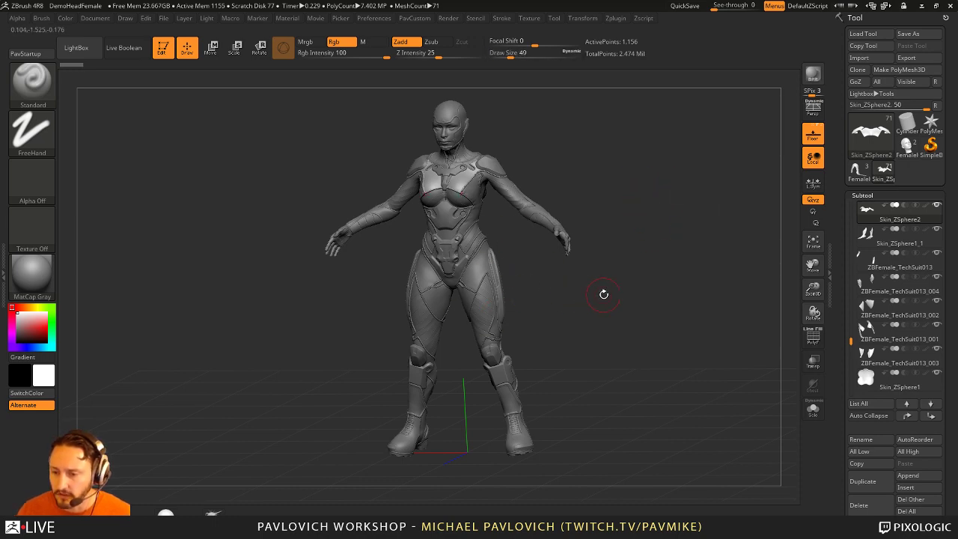
{"action": "left_click_drag", "start_coordinate": [638, 299], "coordinate": [663, 273]}
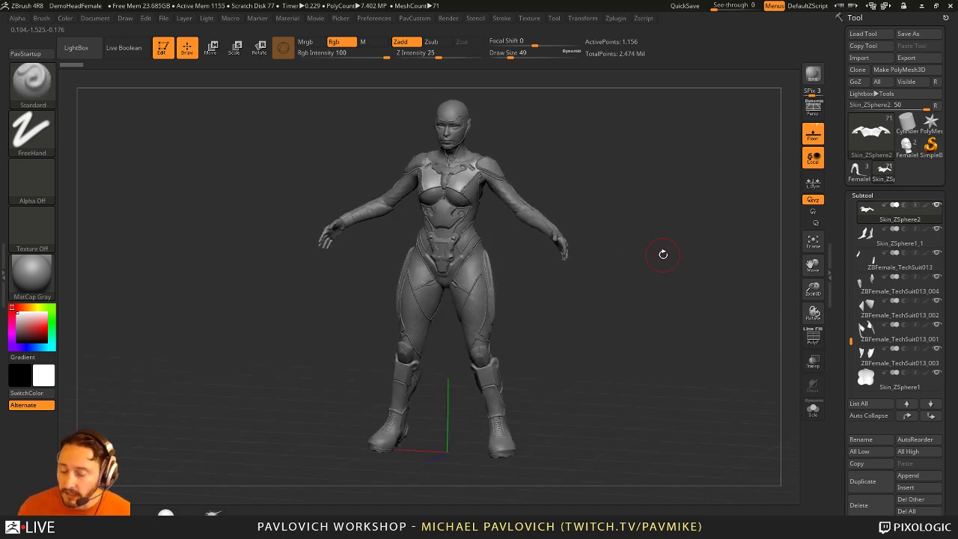
{"action": "left_click_drag", "start_coordinate": [609, 272], "coordinate": [547, 267]}
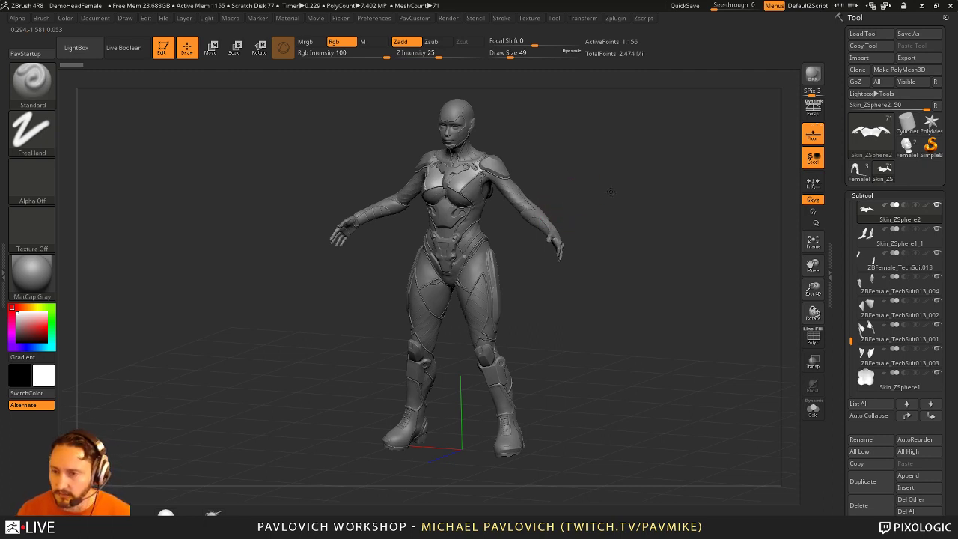
{"action": "left_click_drag", "start_coordinate": [610, 192], "coordinate": [641, 173]}
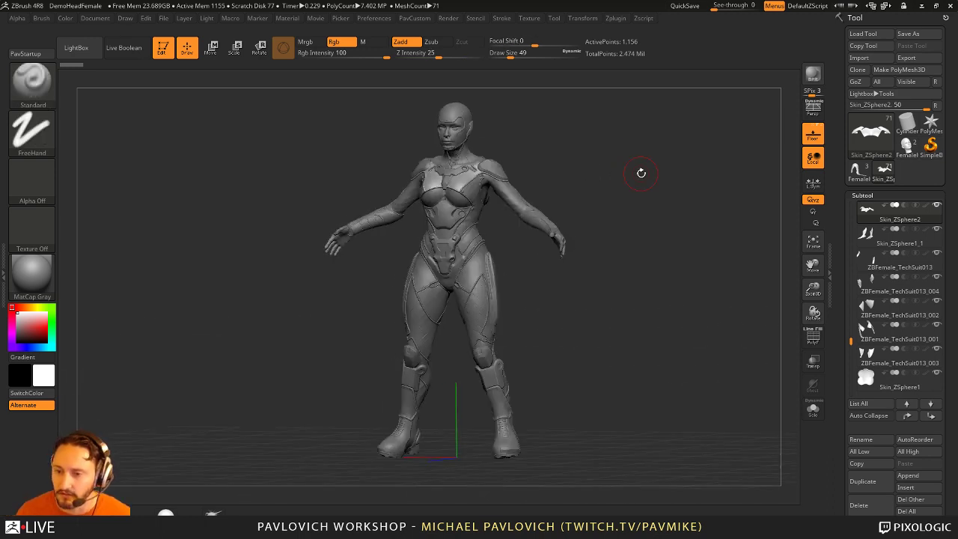